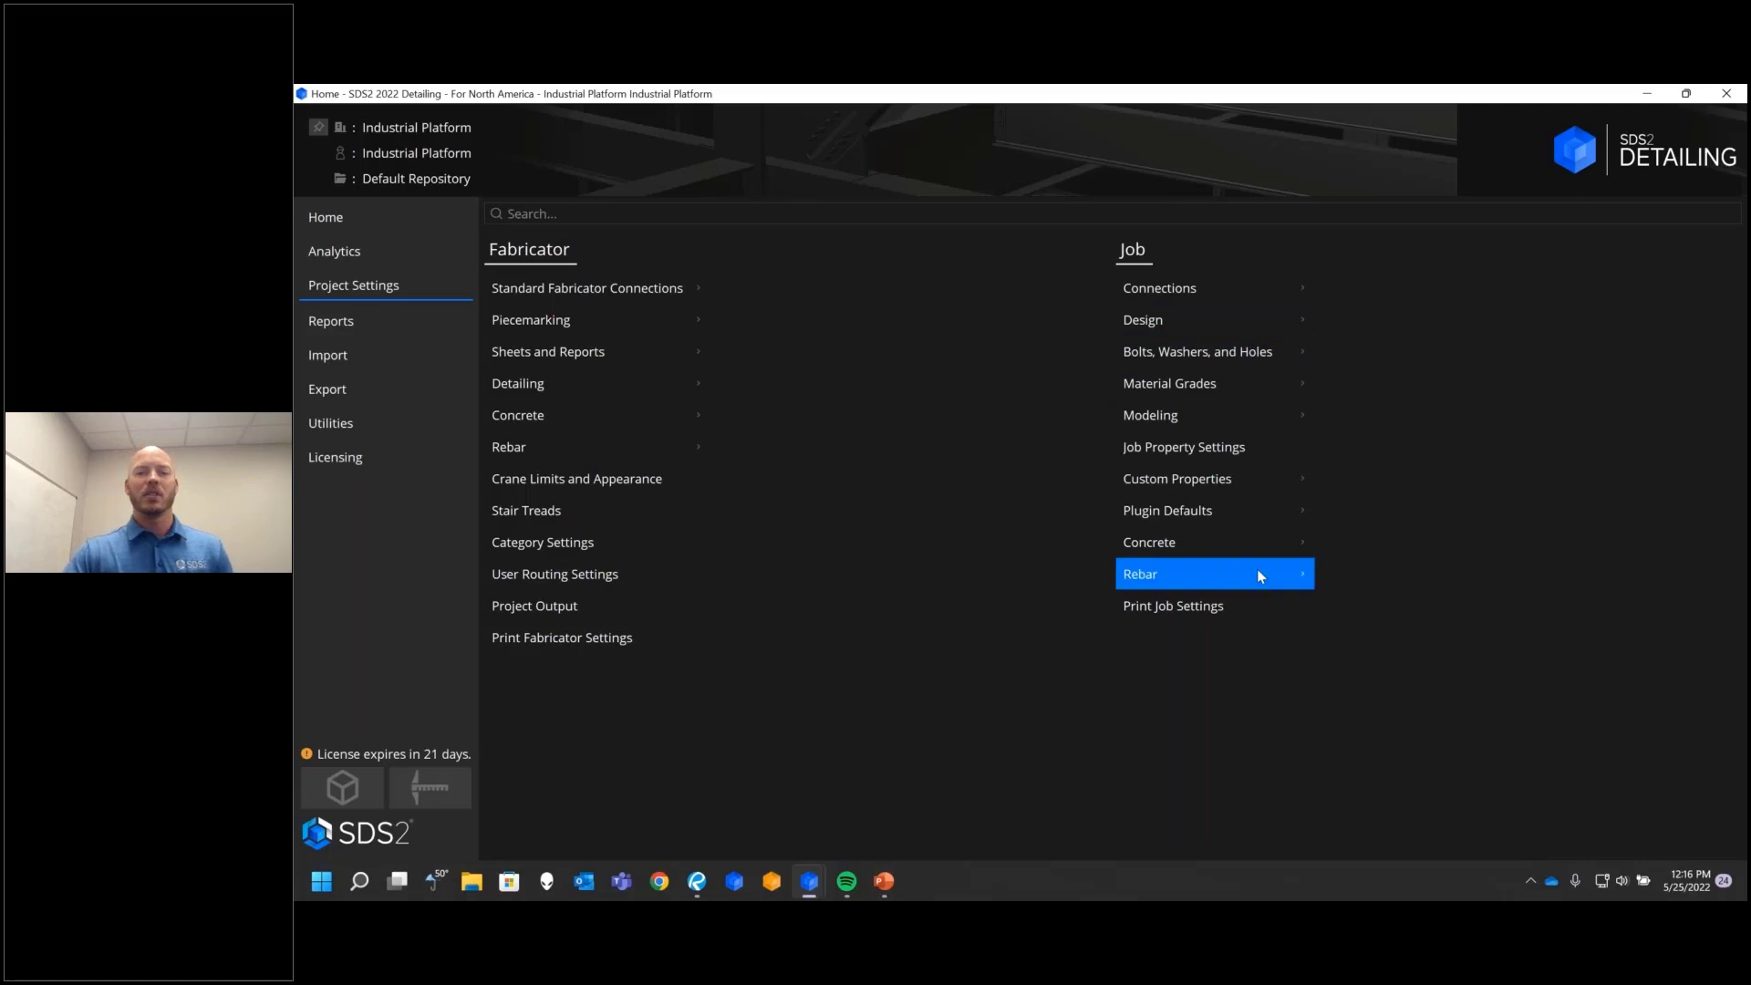
Step: Review the job's design settings for the connection design method and the beam design loads
{"action": "left_click", "coordinate": [1202, 305]}
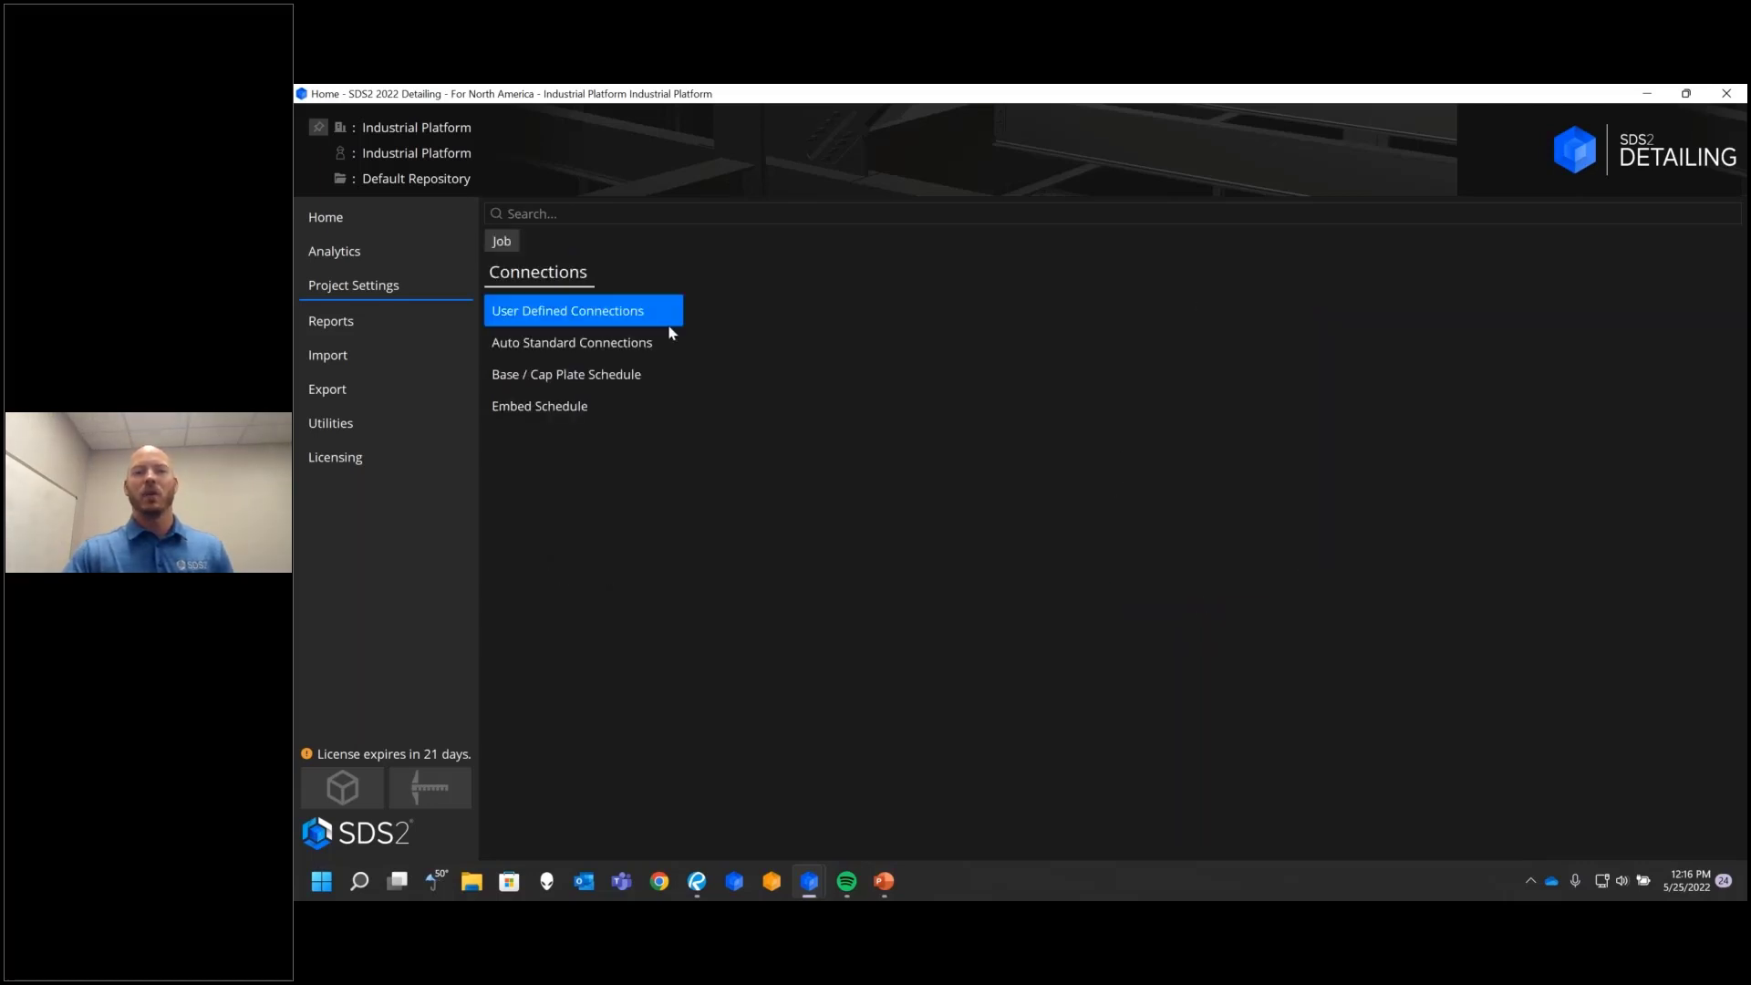
{"action": "left_click", "coordinate": [501, 241]}
{"action": "left_click", "coordinate": [1161, 326]}
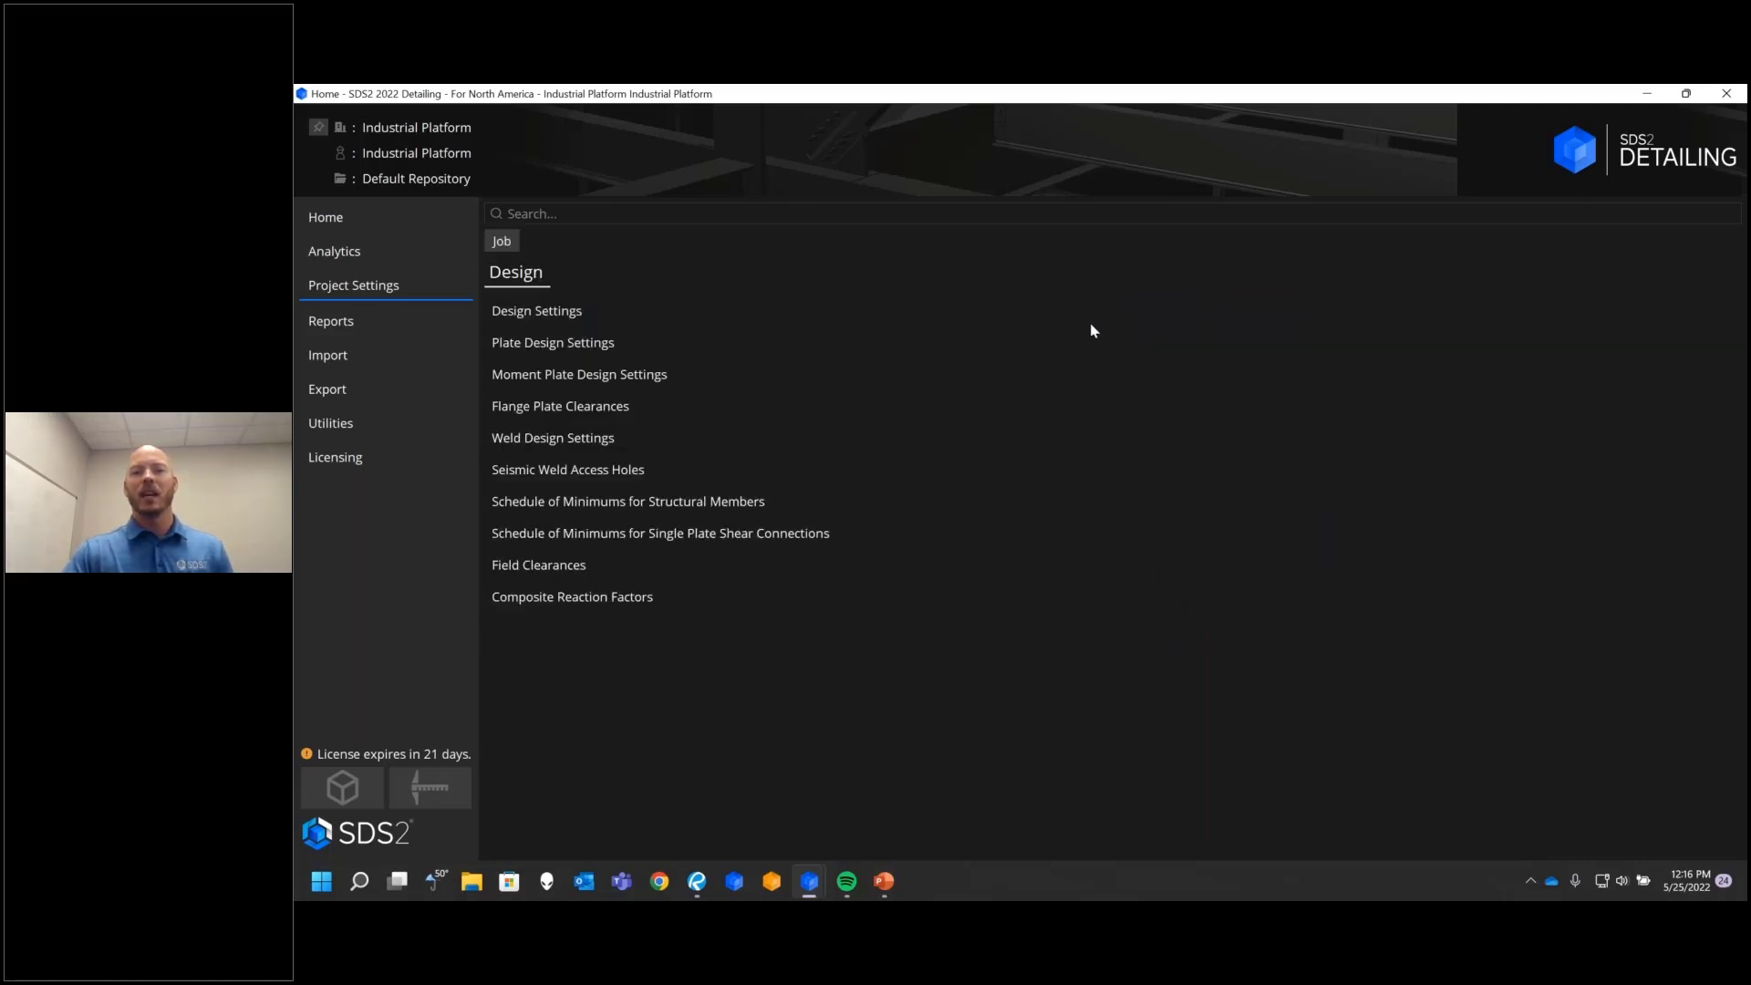
{"action": "left_click", "coordinate": [595, 312]}
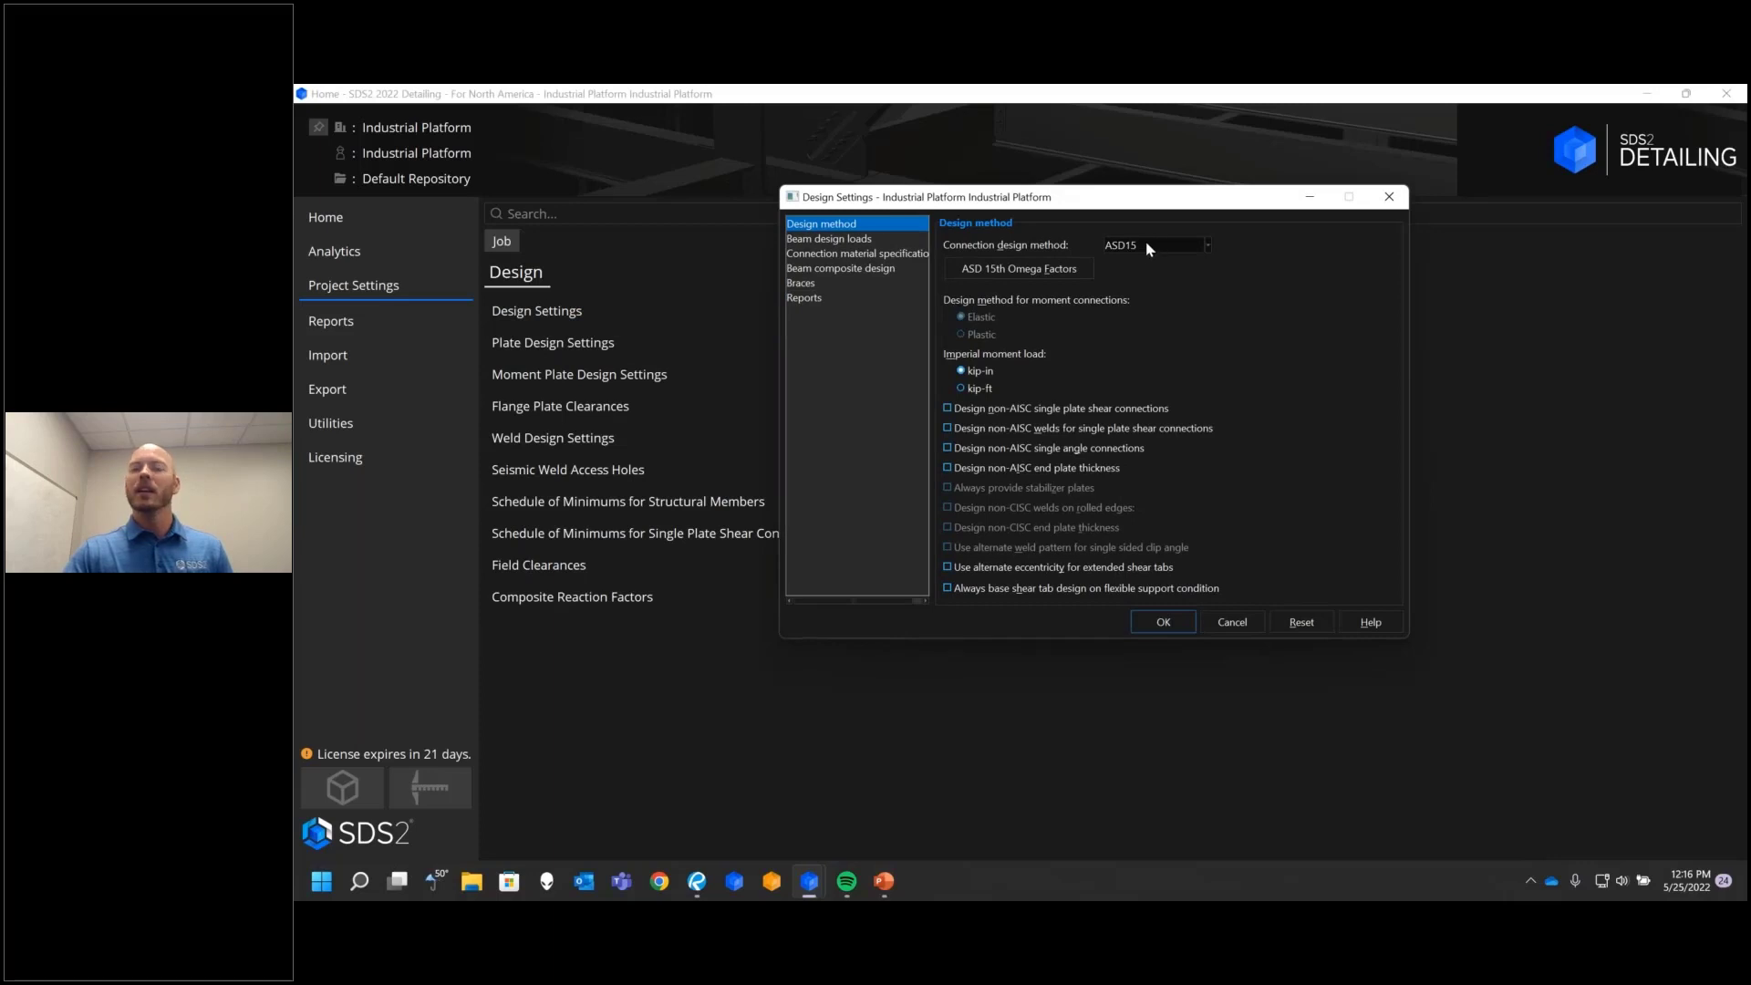
{"action": "left_click", "coordinate": [878, 239]}
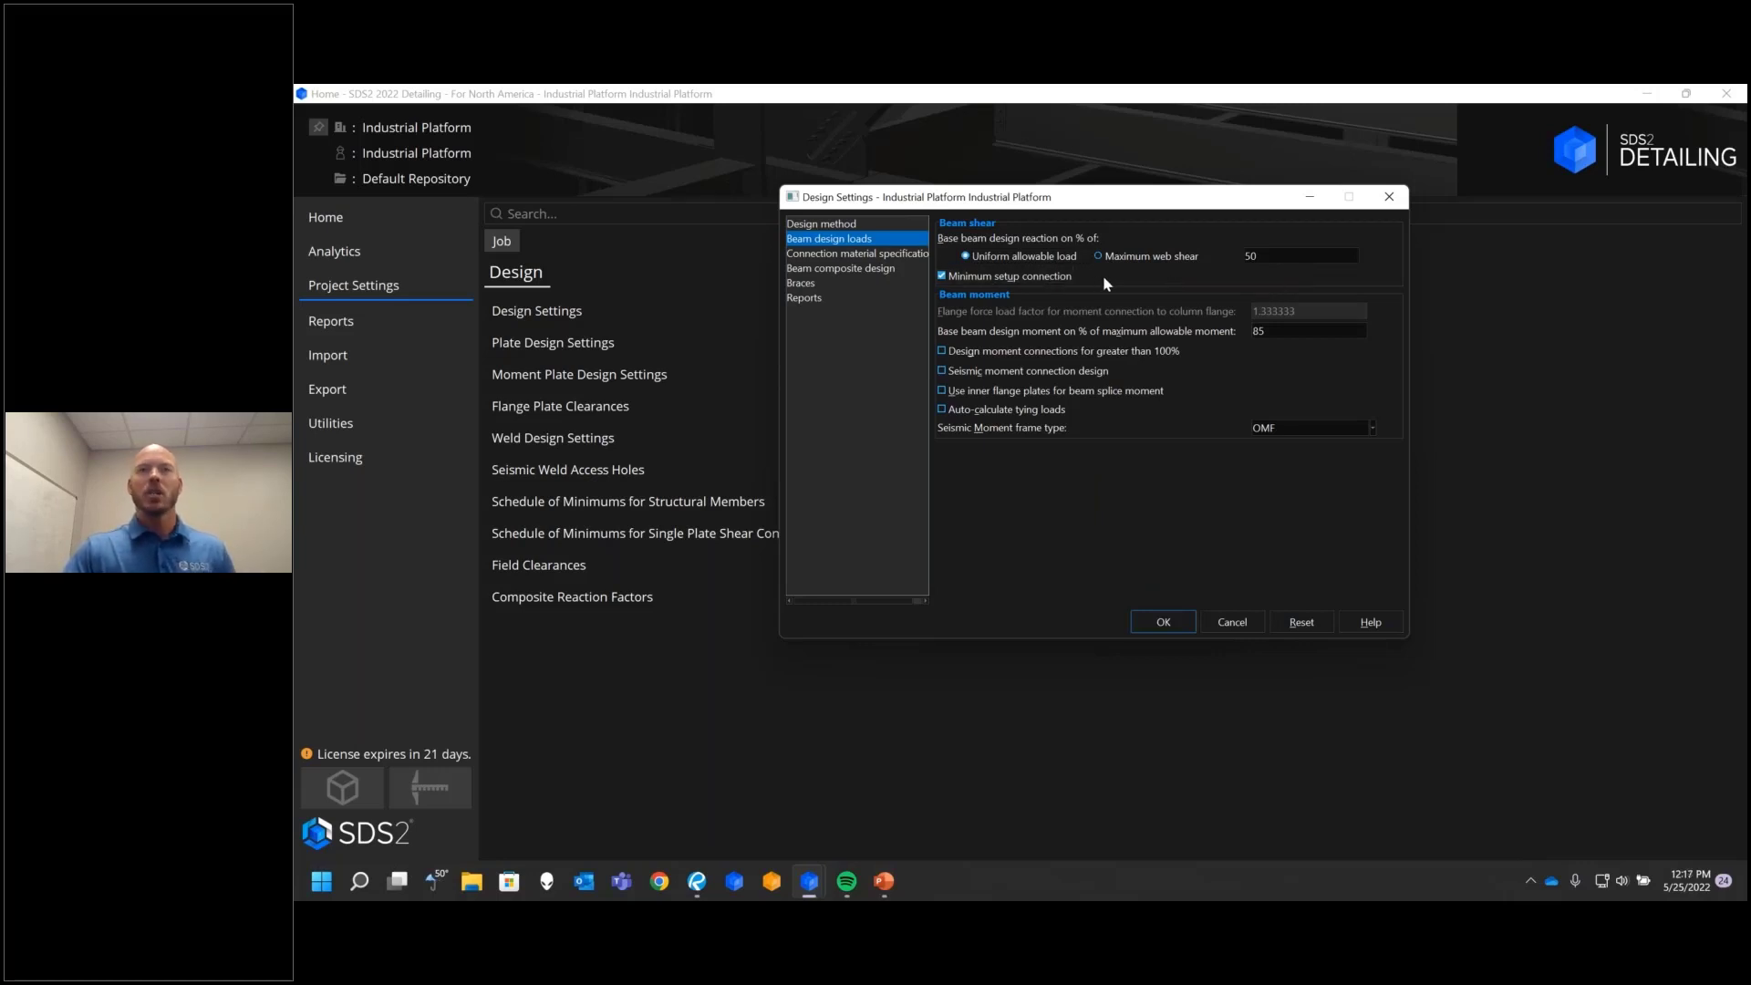
{"action": "left_click", "coordinate": [1175, 627]}
{"action": "left_click", "coordinate": [501, 241]}
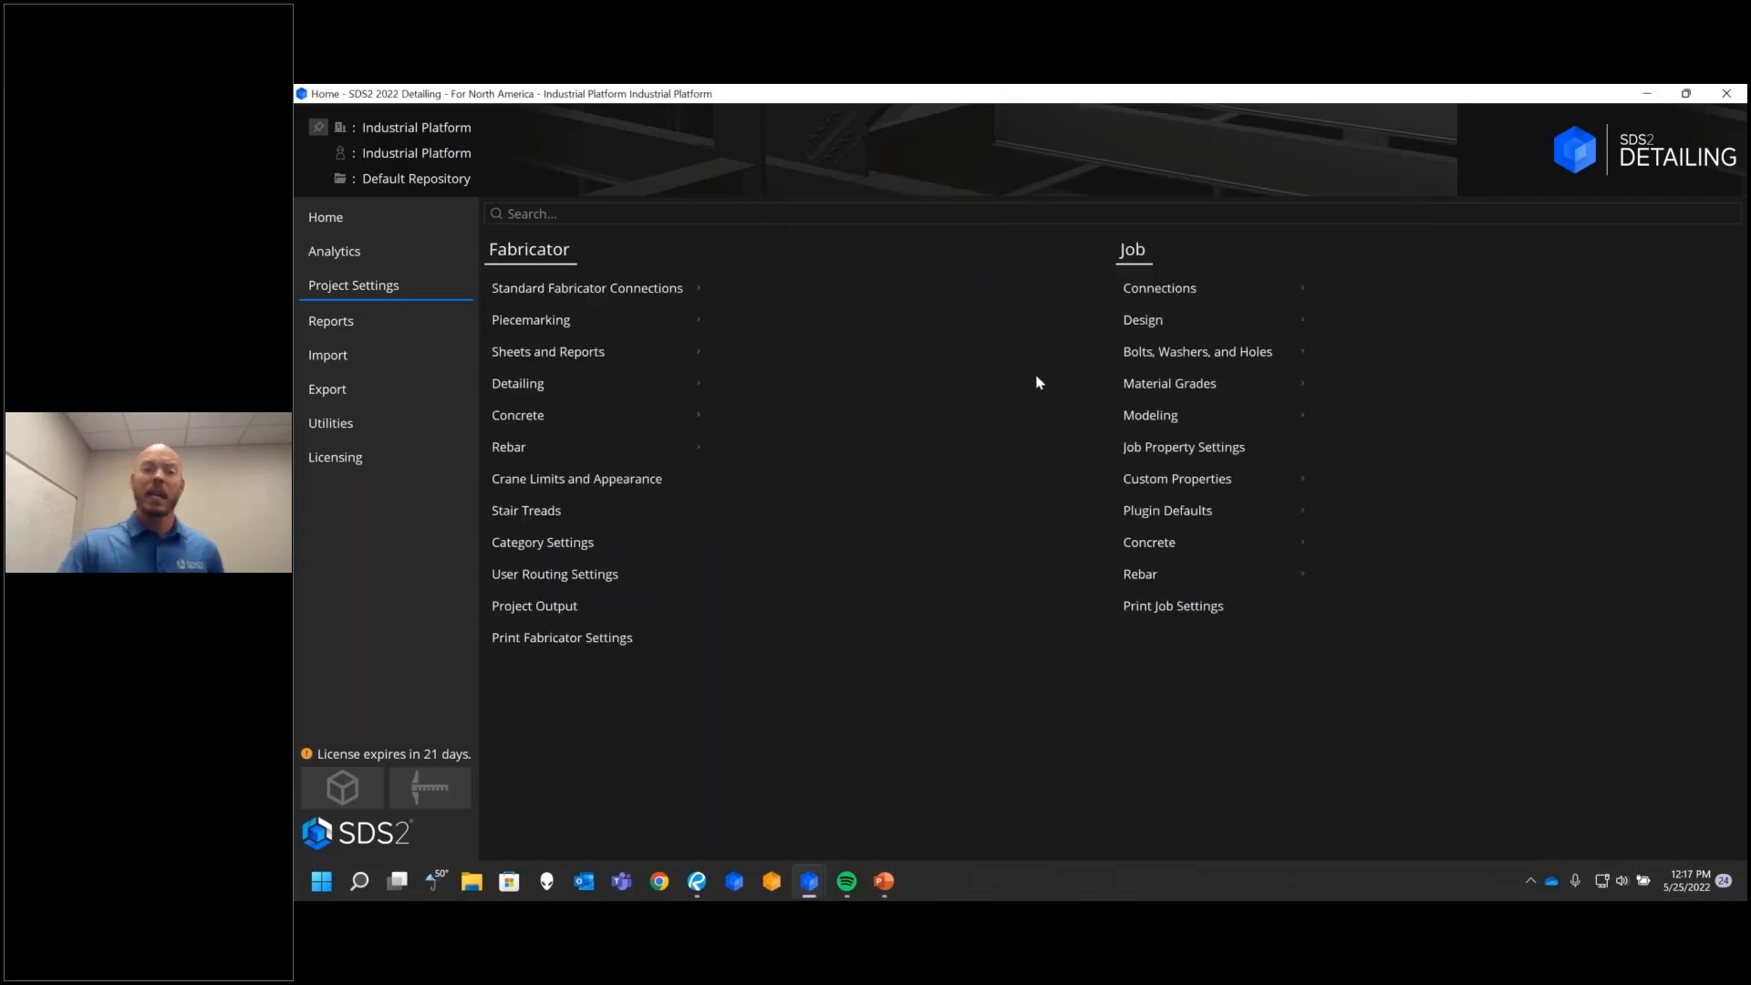
Step: Review the fabricator's standard clip angle settings, including gages, edge distances and safety connection options
{"action": "left_click", "coordinate": [628, 290]}
{"action": "left_click", "coordinate": [595, 319]}
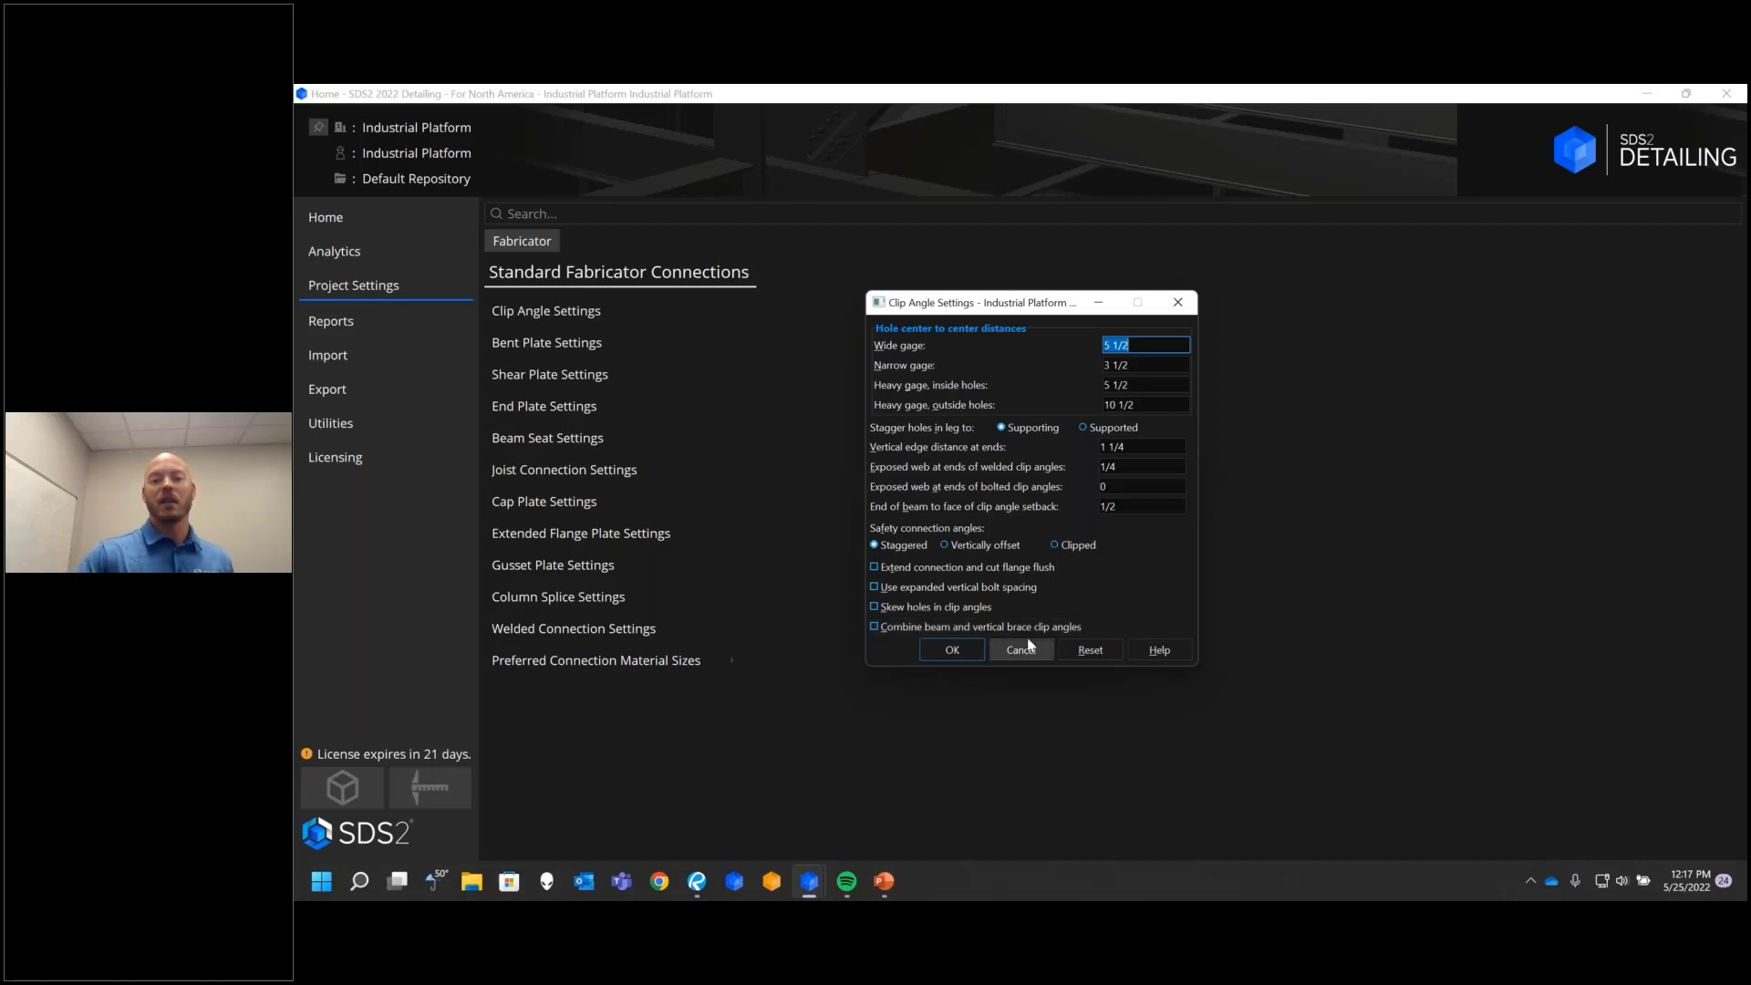
{"action": "left_click", "coordinate": [958, 655]}
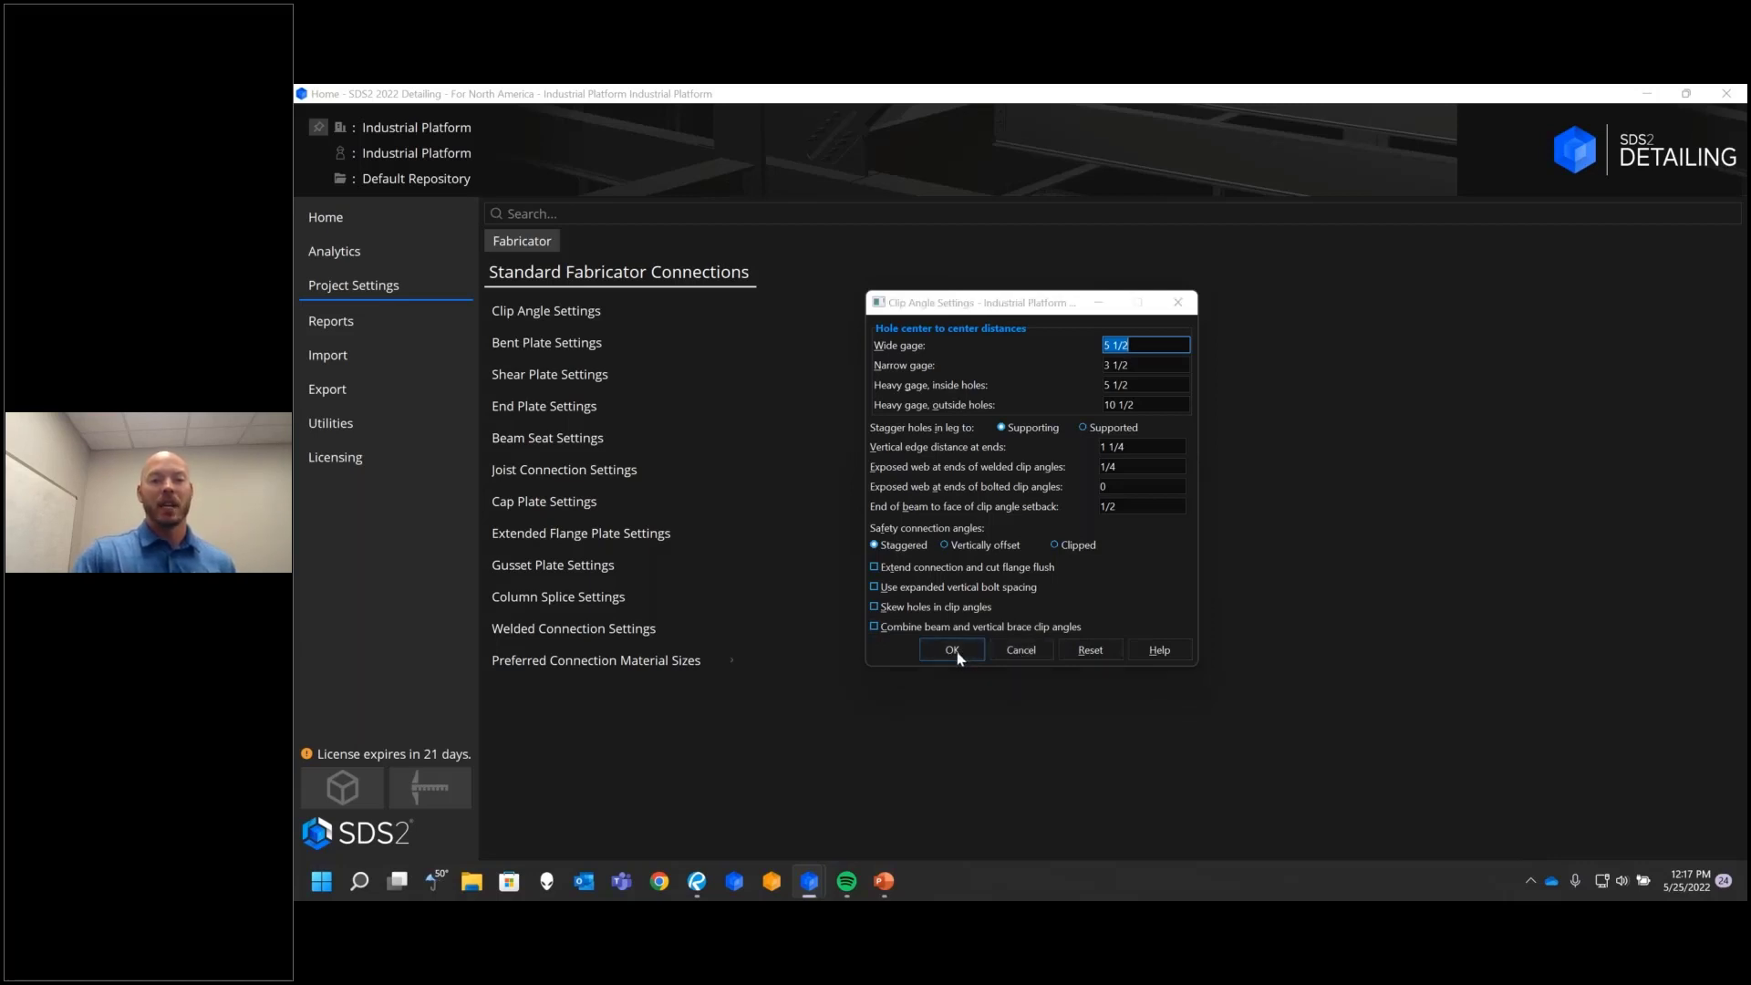
Step: Review the fabricator's preferred connection material sizes for angles, WT sections and flat bars
{"action": "left_click", "coordinate": [605, 658]}
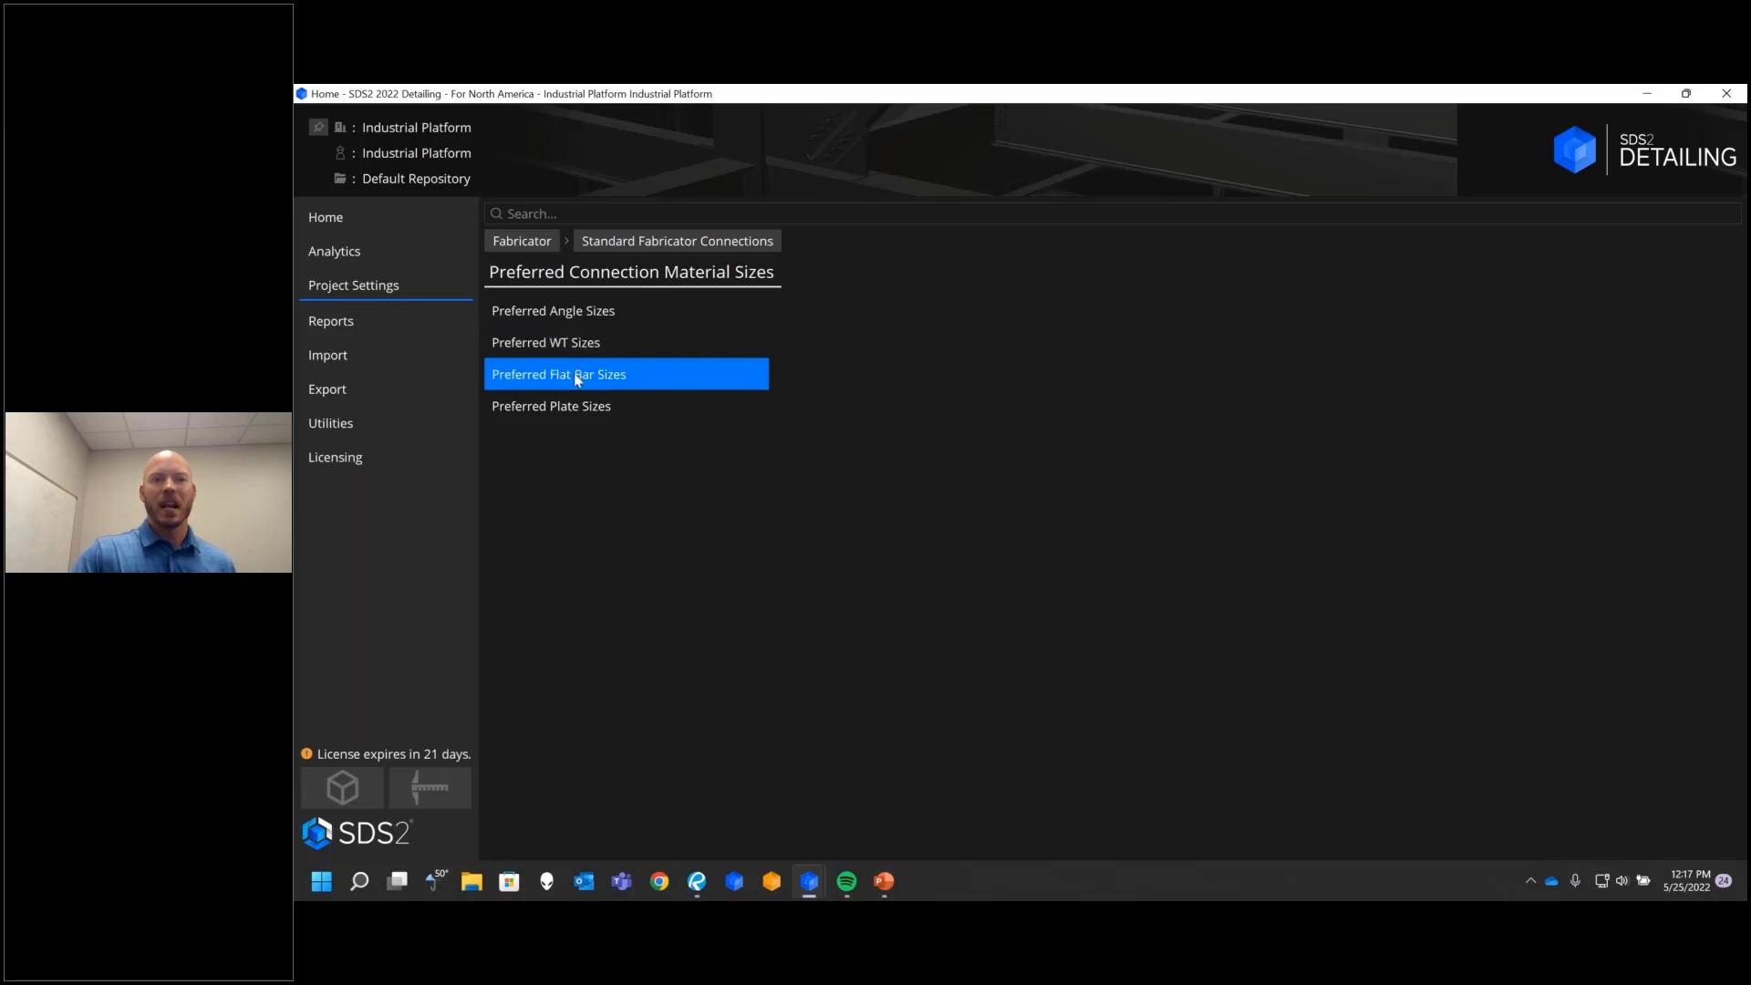
{"action": "left_click", "coordinate": [576, 313]}
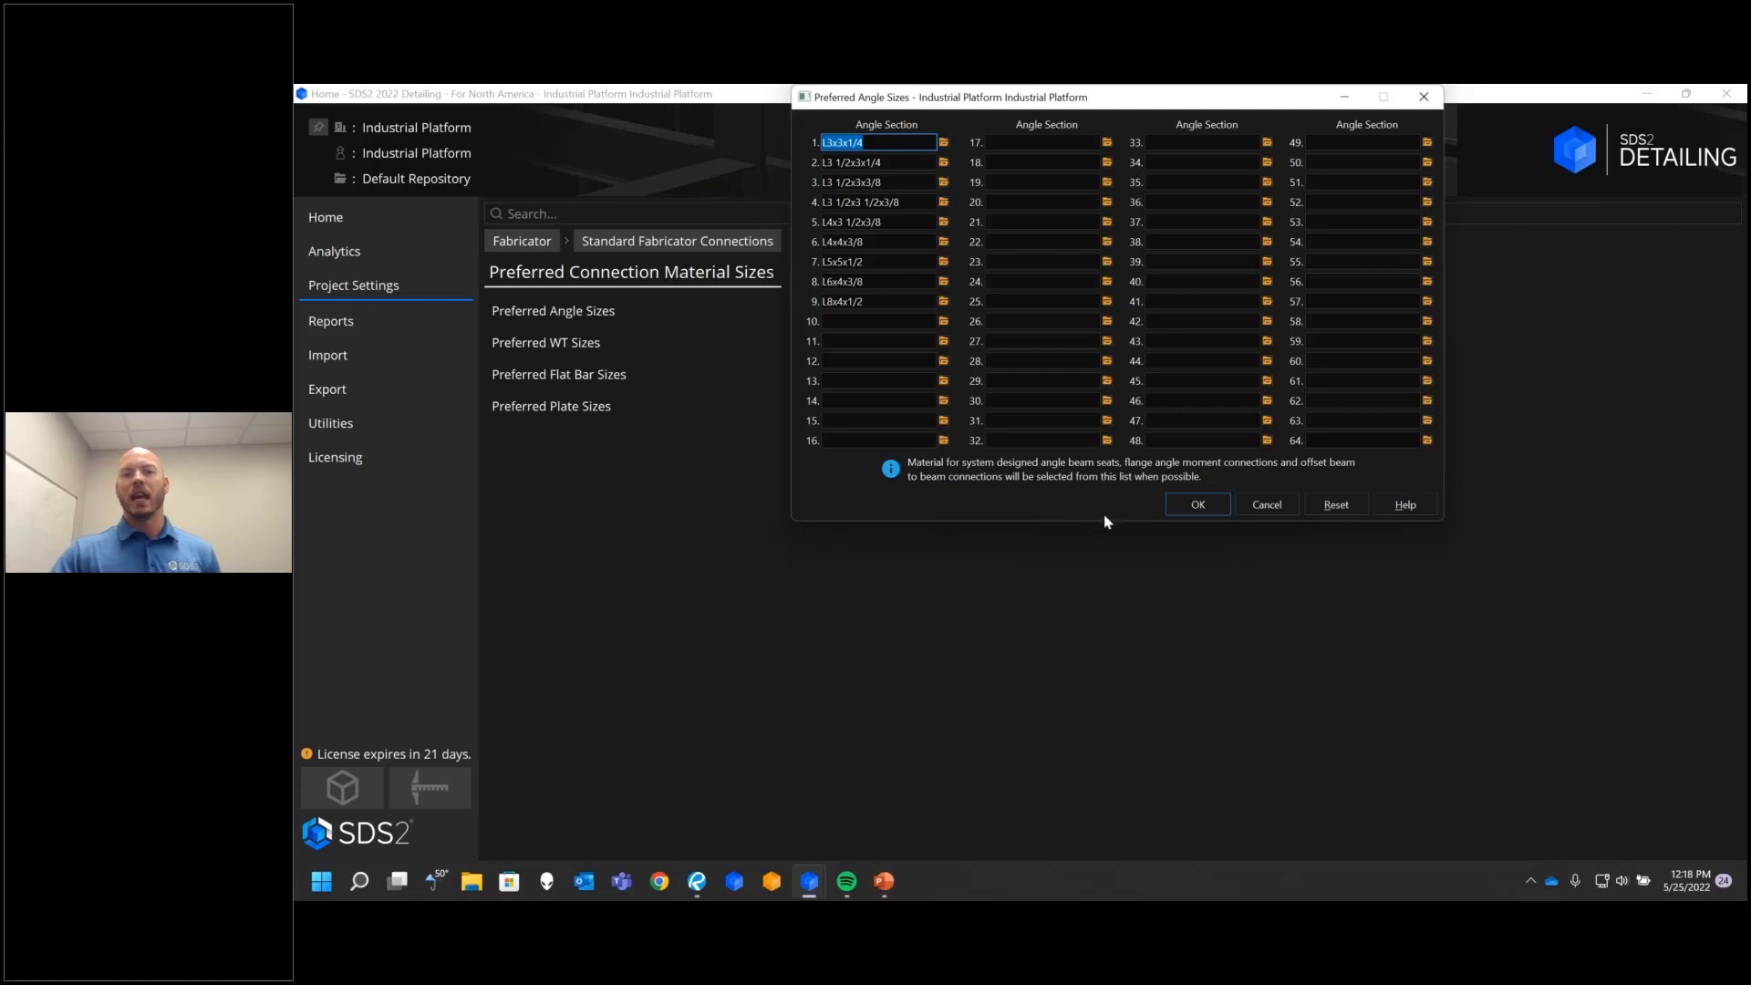
{"action": "left_click", "coordinate": [1198, 507]}
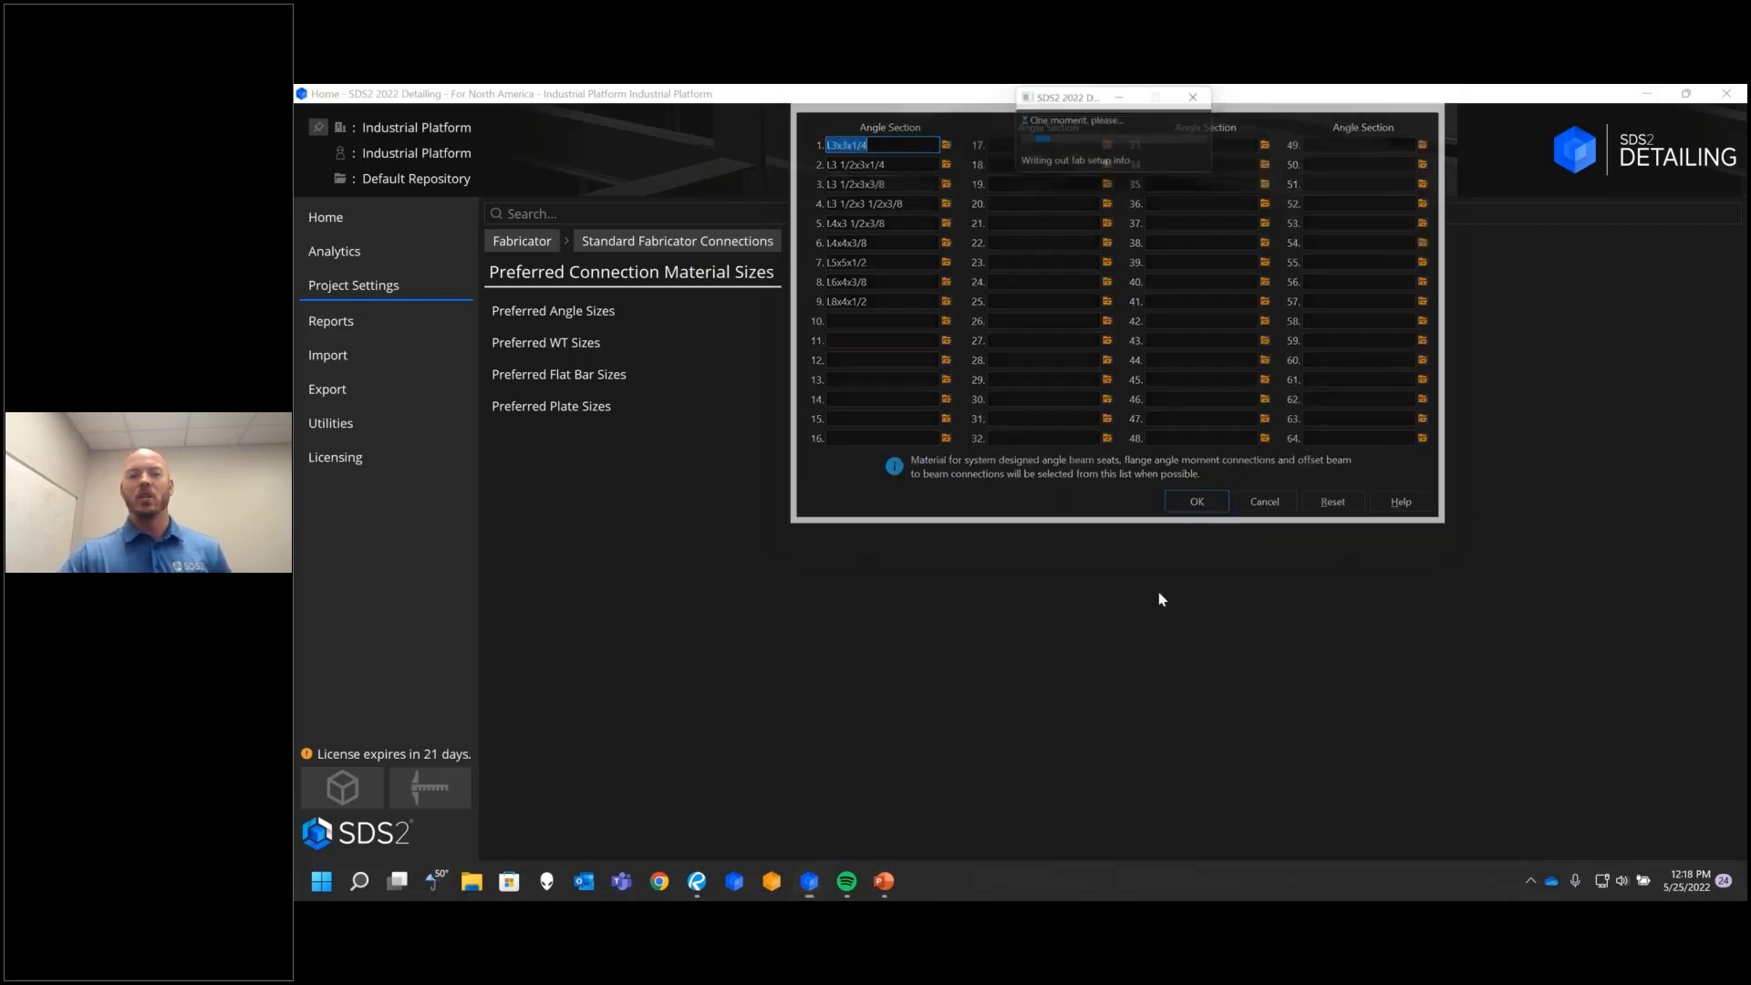
{"action": "left_click", "coordinate": [546, 343]}
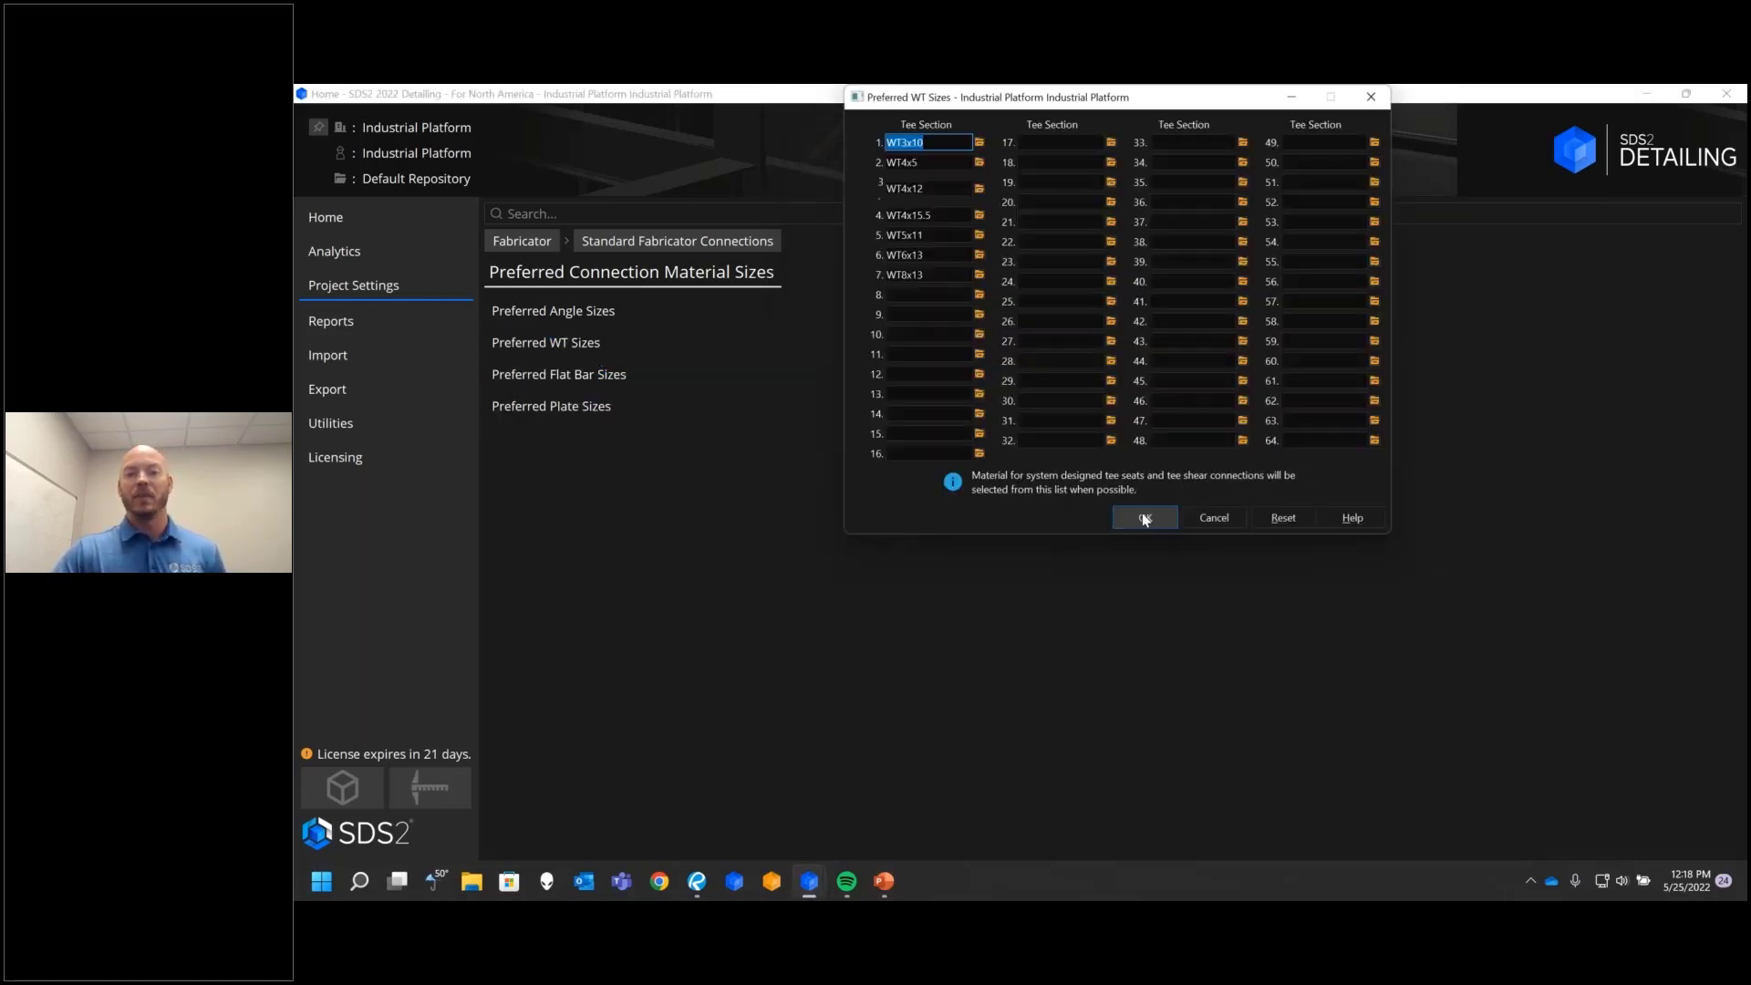
{"action": "left_click", "coordinate": [1144, 515]}
{"action": "left_click", "coordinate": [584, 374]}
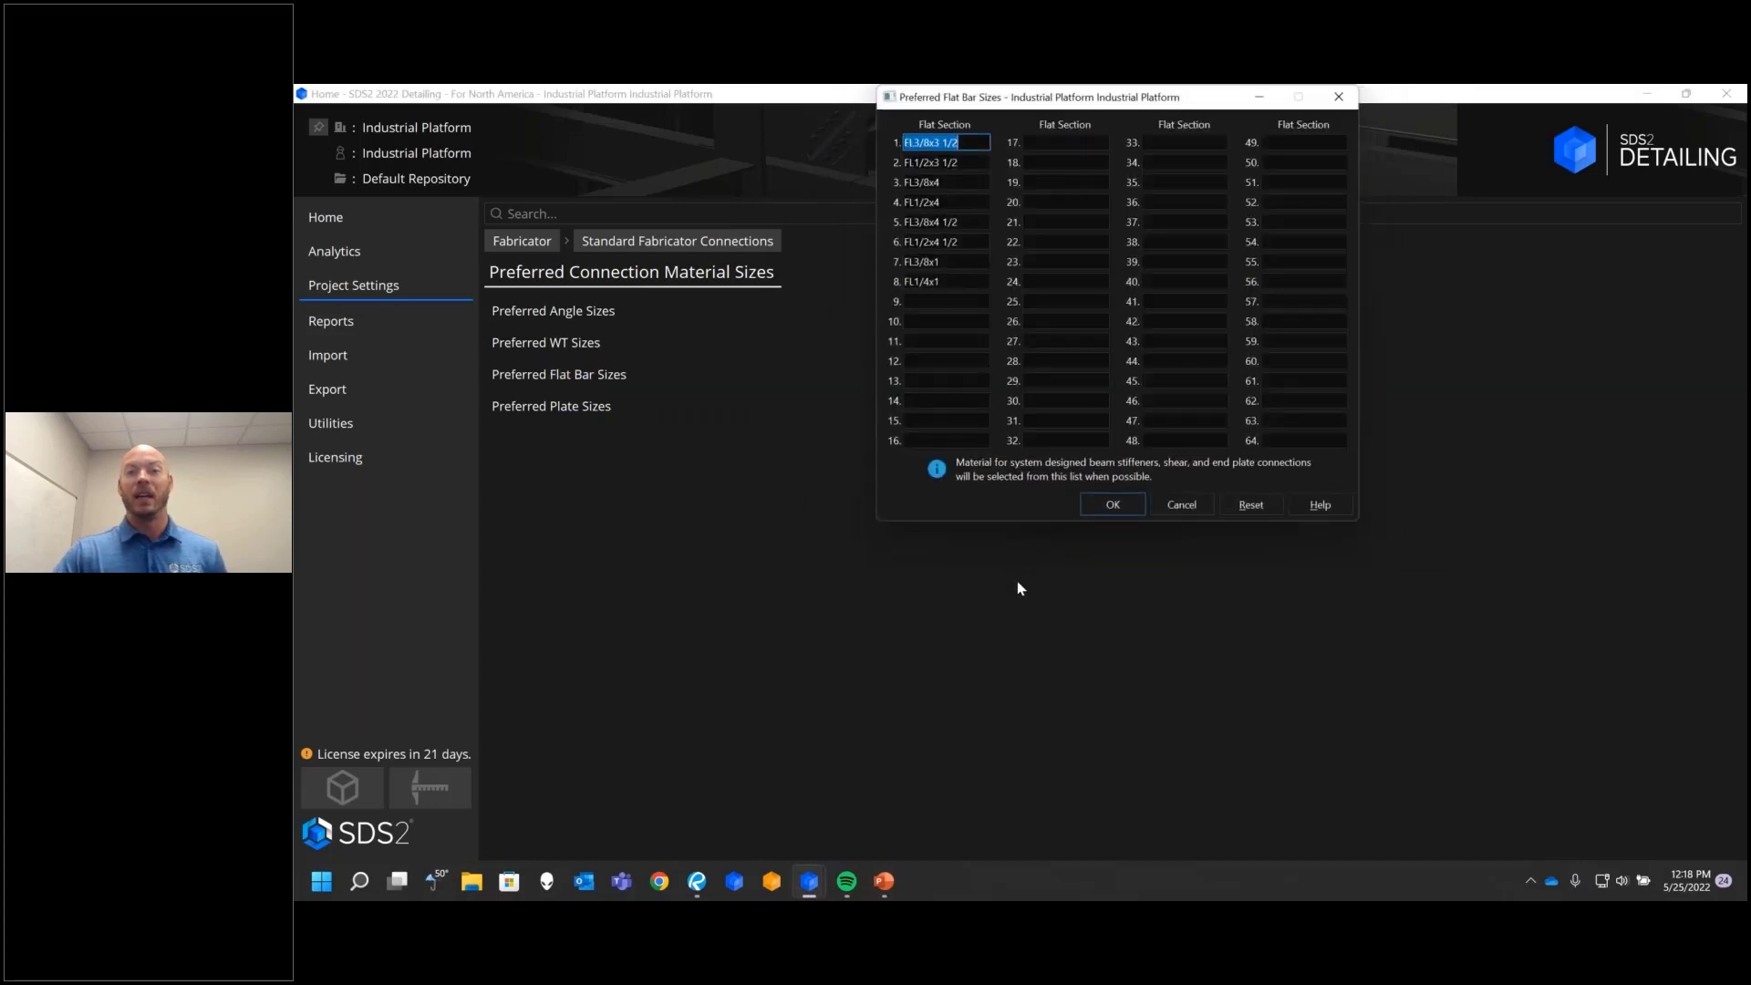
{"action": "left_click", "coordinate": [1113, 503]}
Step: Review the preferred plate sizes for end plates, beam doublers, moment flange plates and paddle plates
{"action": "left_click", "coordinate": [573, 407]}
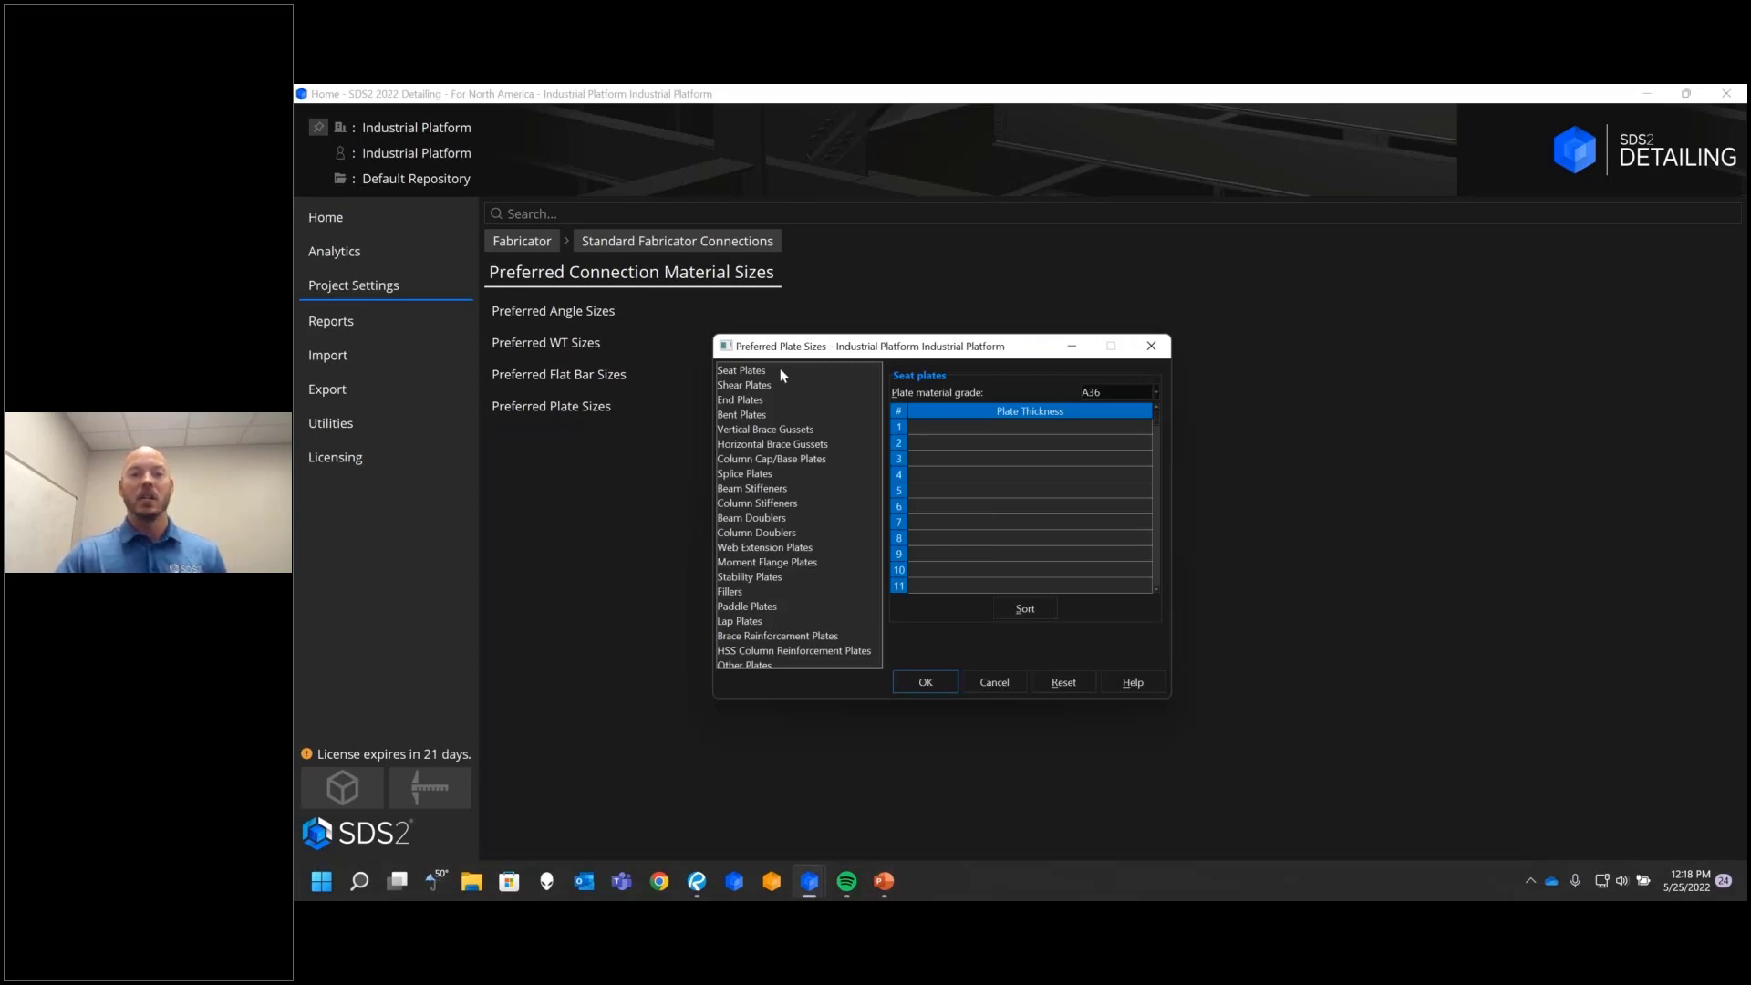
{"action": "left_click", "coordinate": [773, 401]}
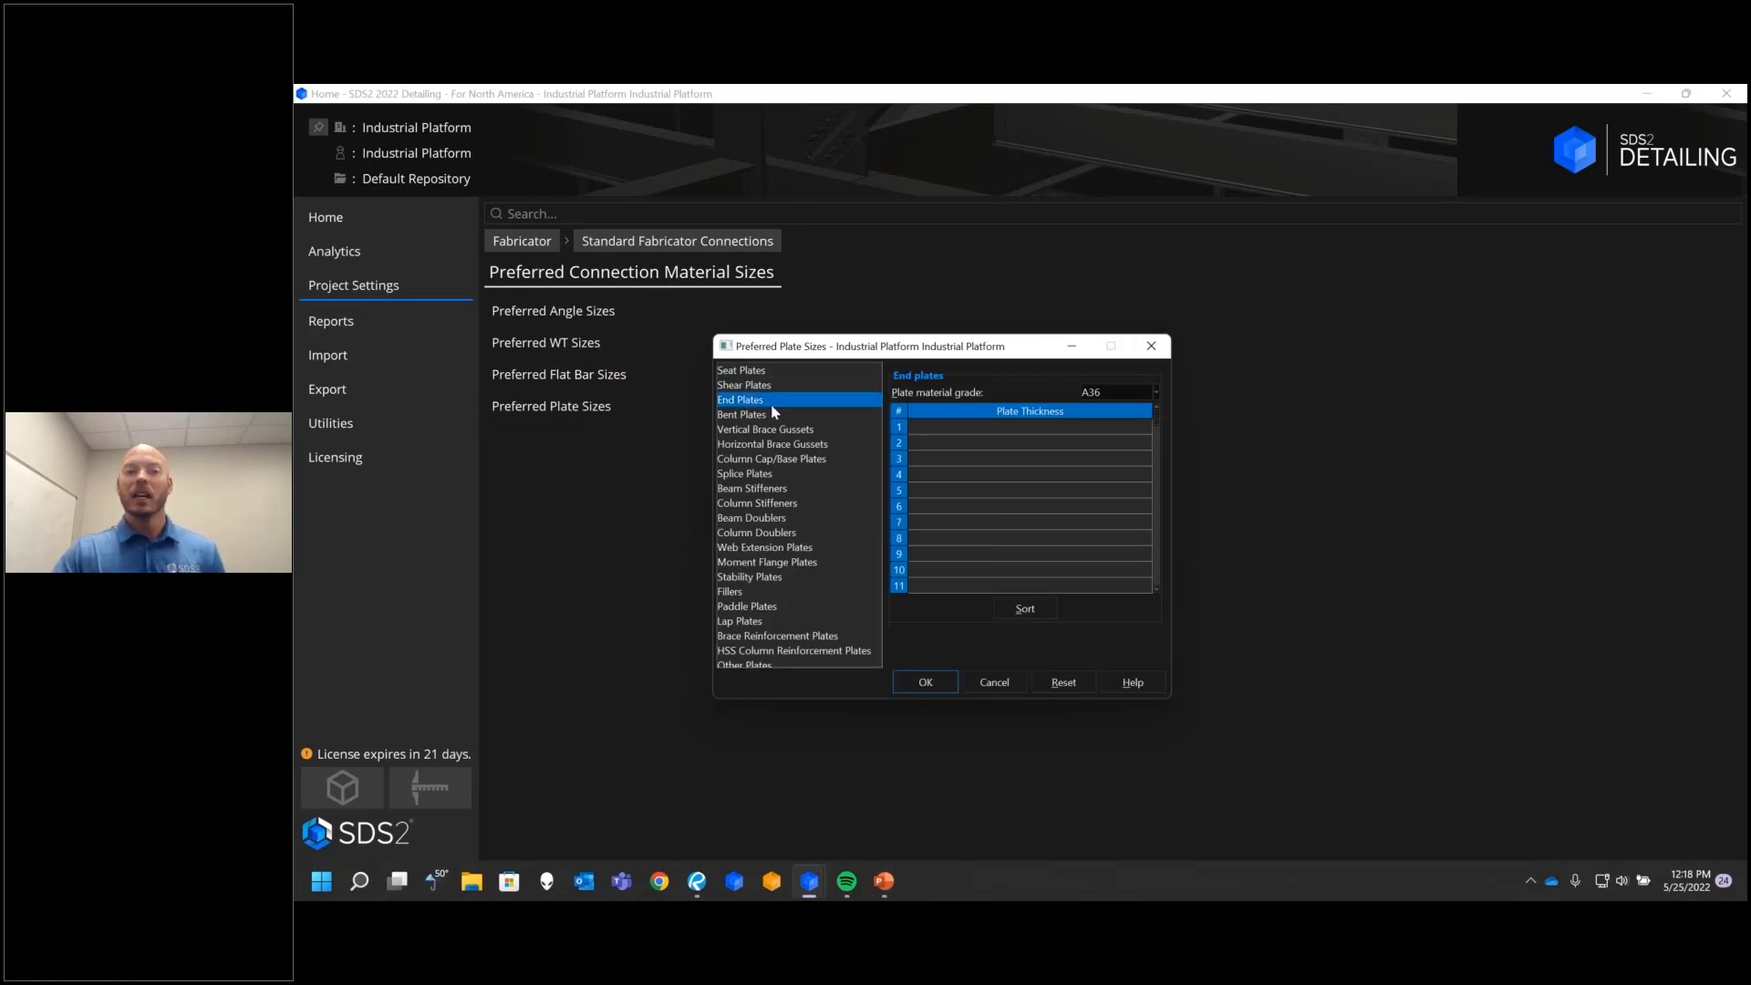
{"action": "left_click", "coordinate": [792, 518]}
{"action": "left_click", "coordinate": [803, 563]}
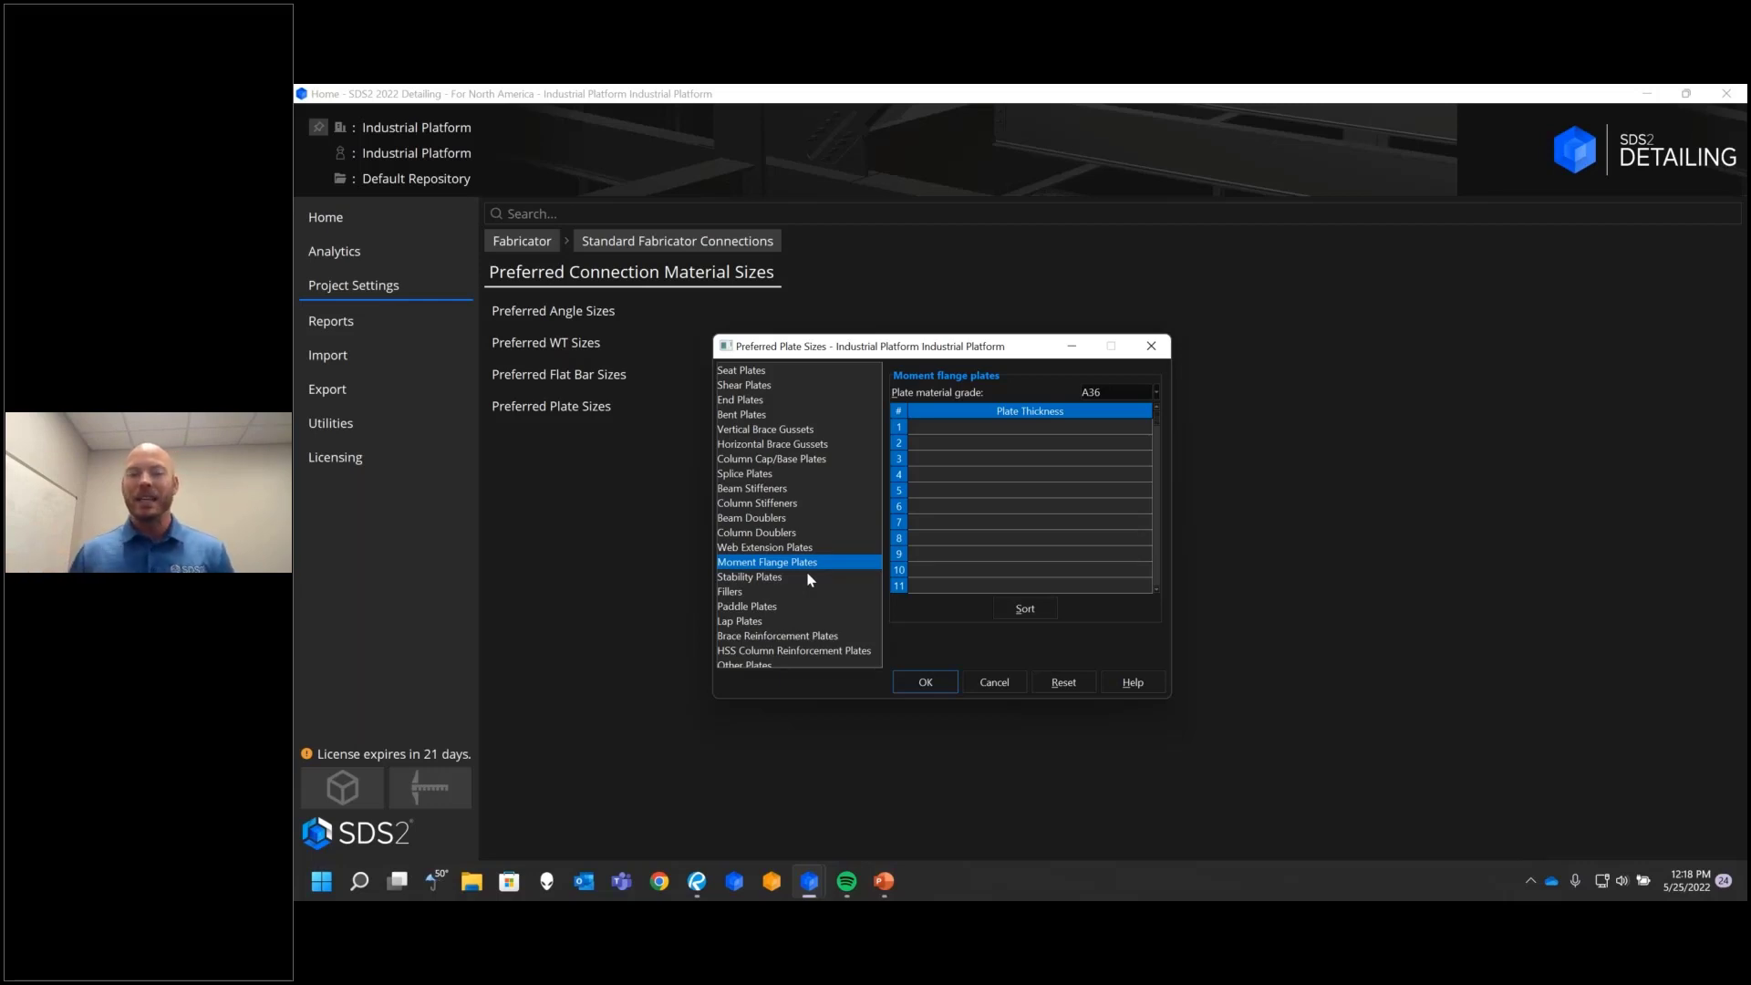
{"action": "left_click", "coordinate": [788, 607]}
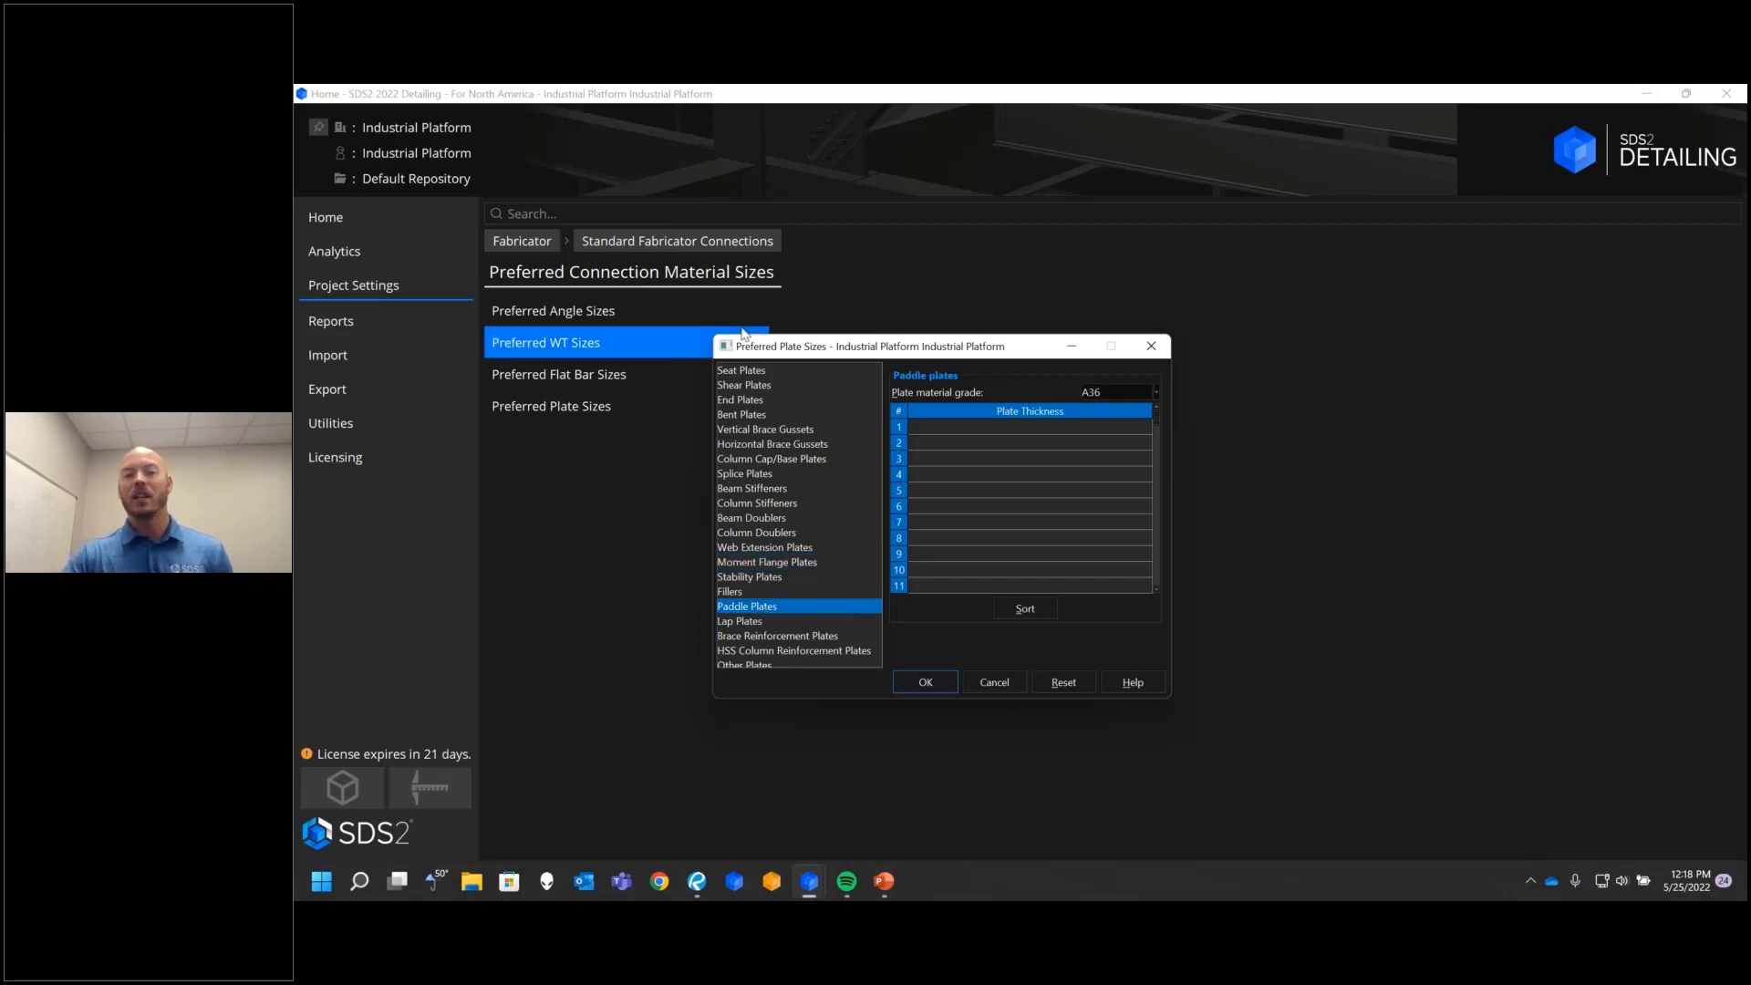
{"action": "left_click", "coordinate": [926, 684]}
{"action": "left_click", "coordinate": [524, 242]}
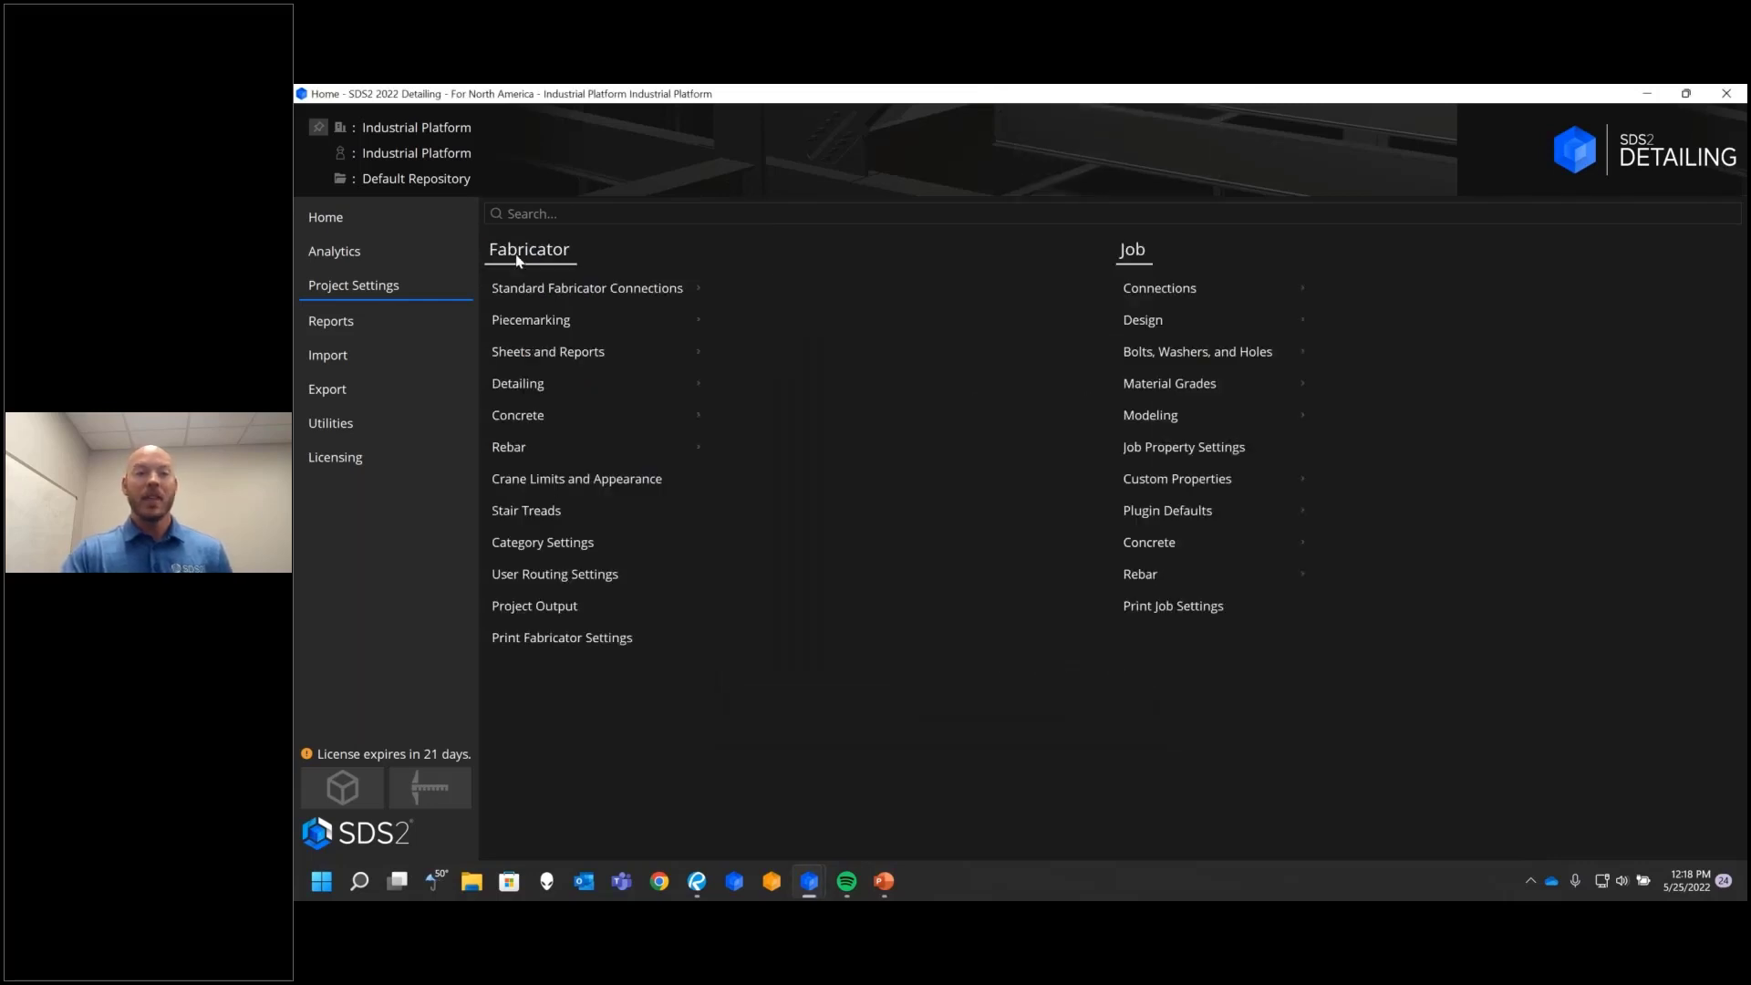
Step: Review the bolted/welded clip angle piecemarking settings for double and single angles with a welded OSL
{"action": "left_click", "coordinate": [556, 321]}
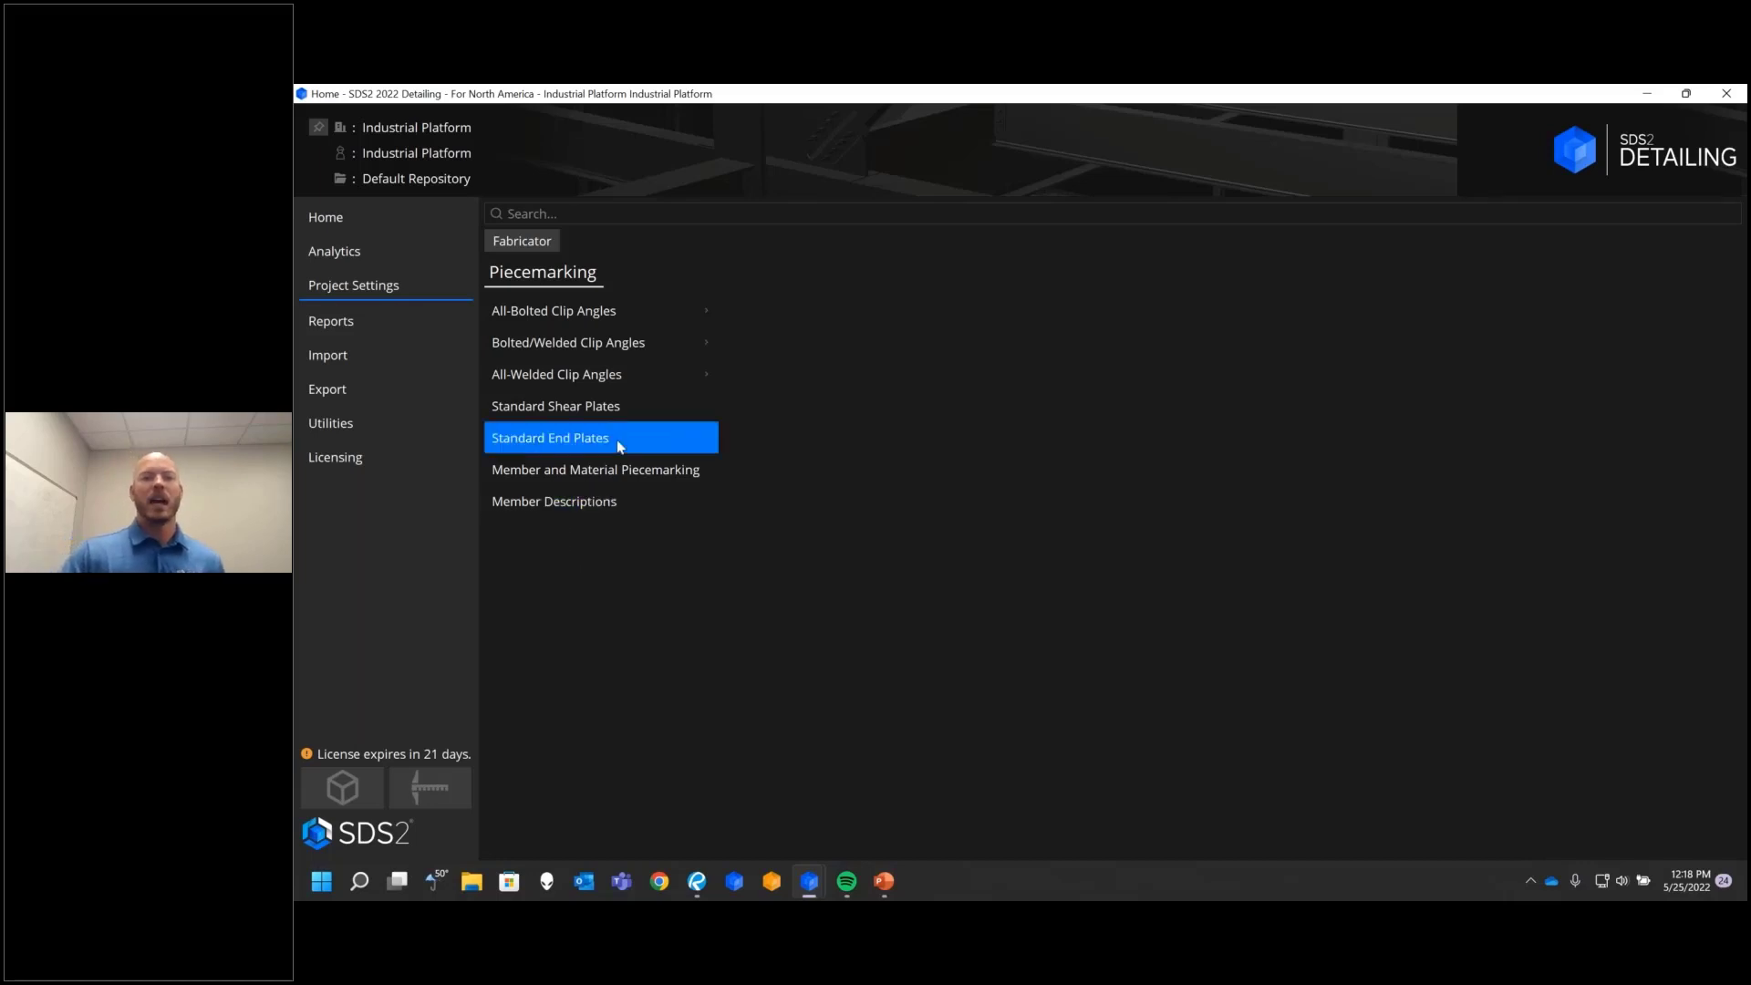
{"action": "left_click", "coordinate": [588, 354]}
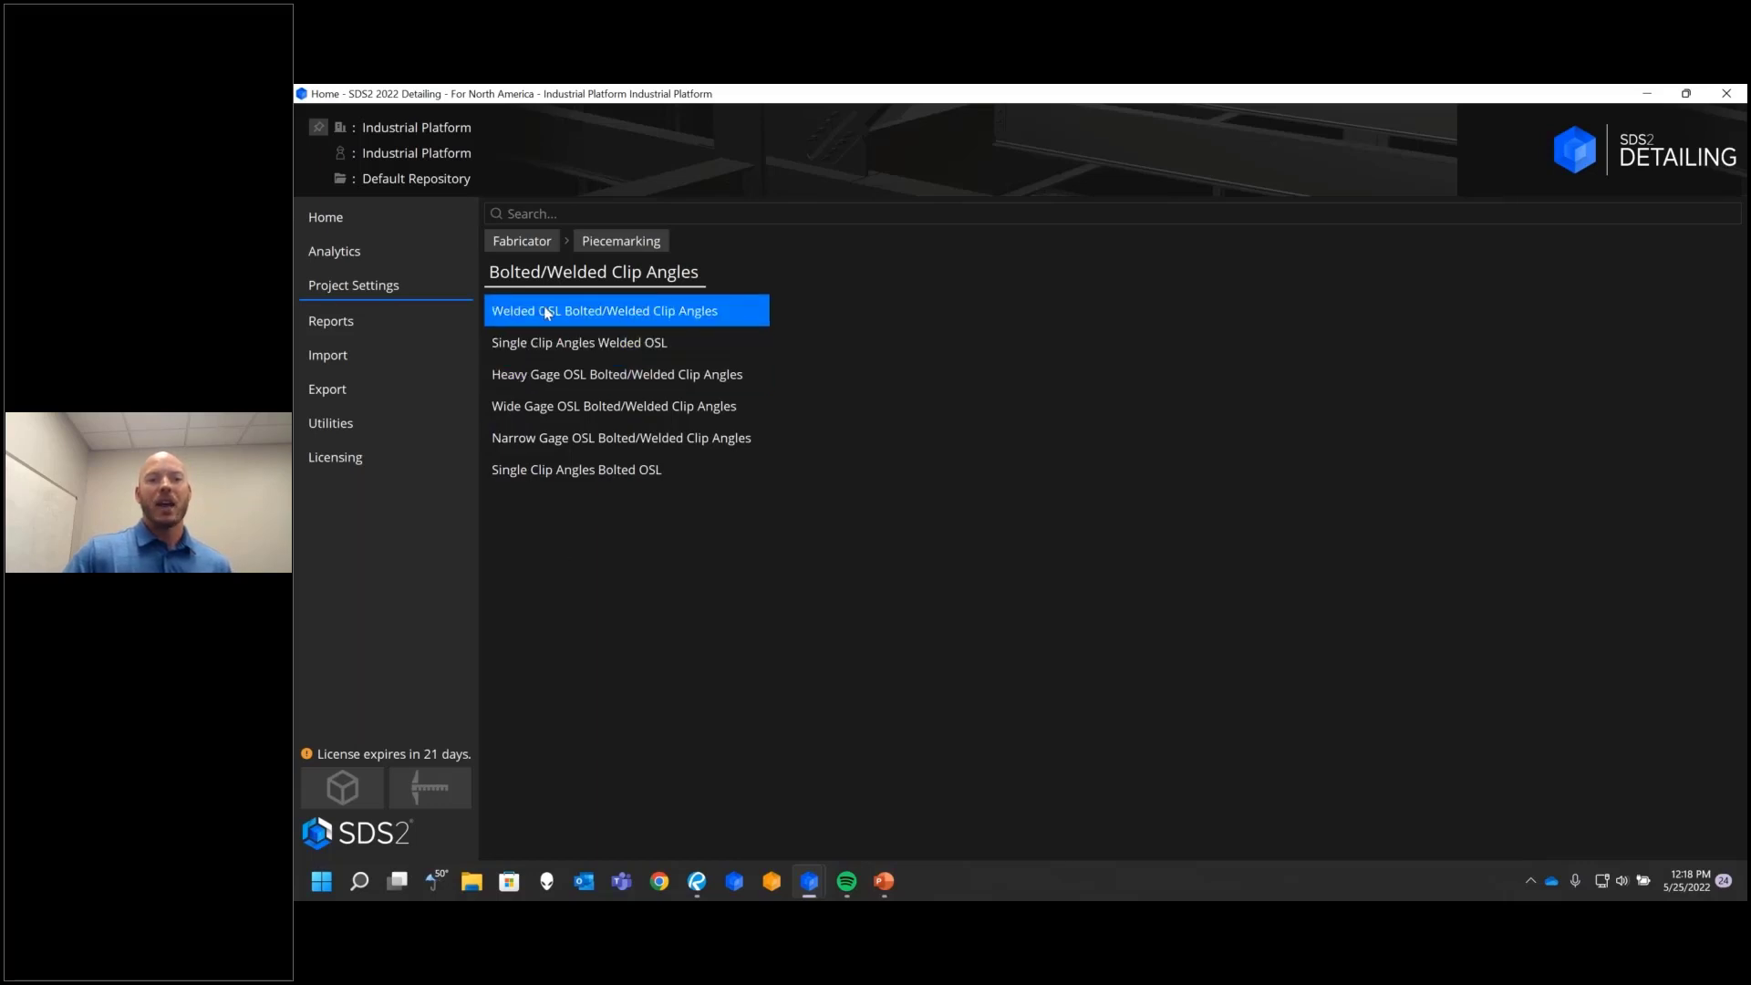
{"action": "left_click", "coordinate": [602, 312]}
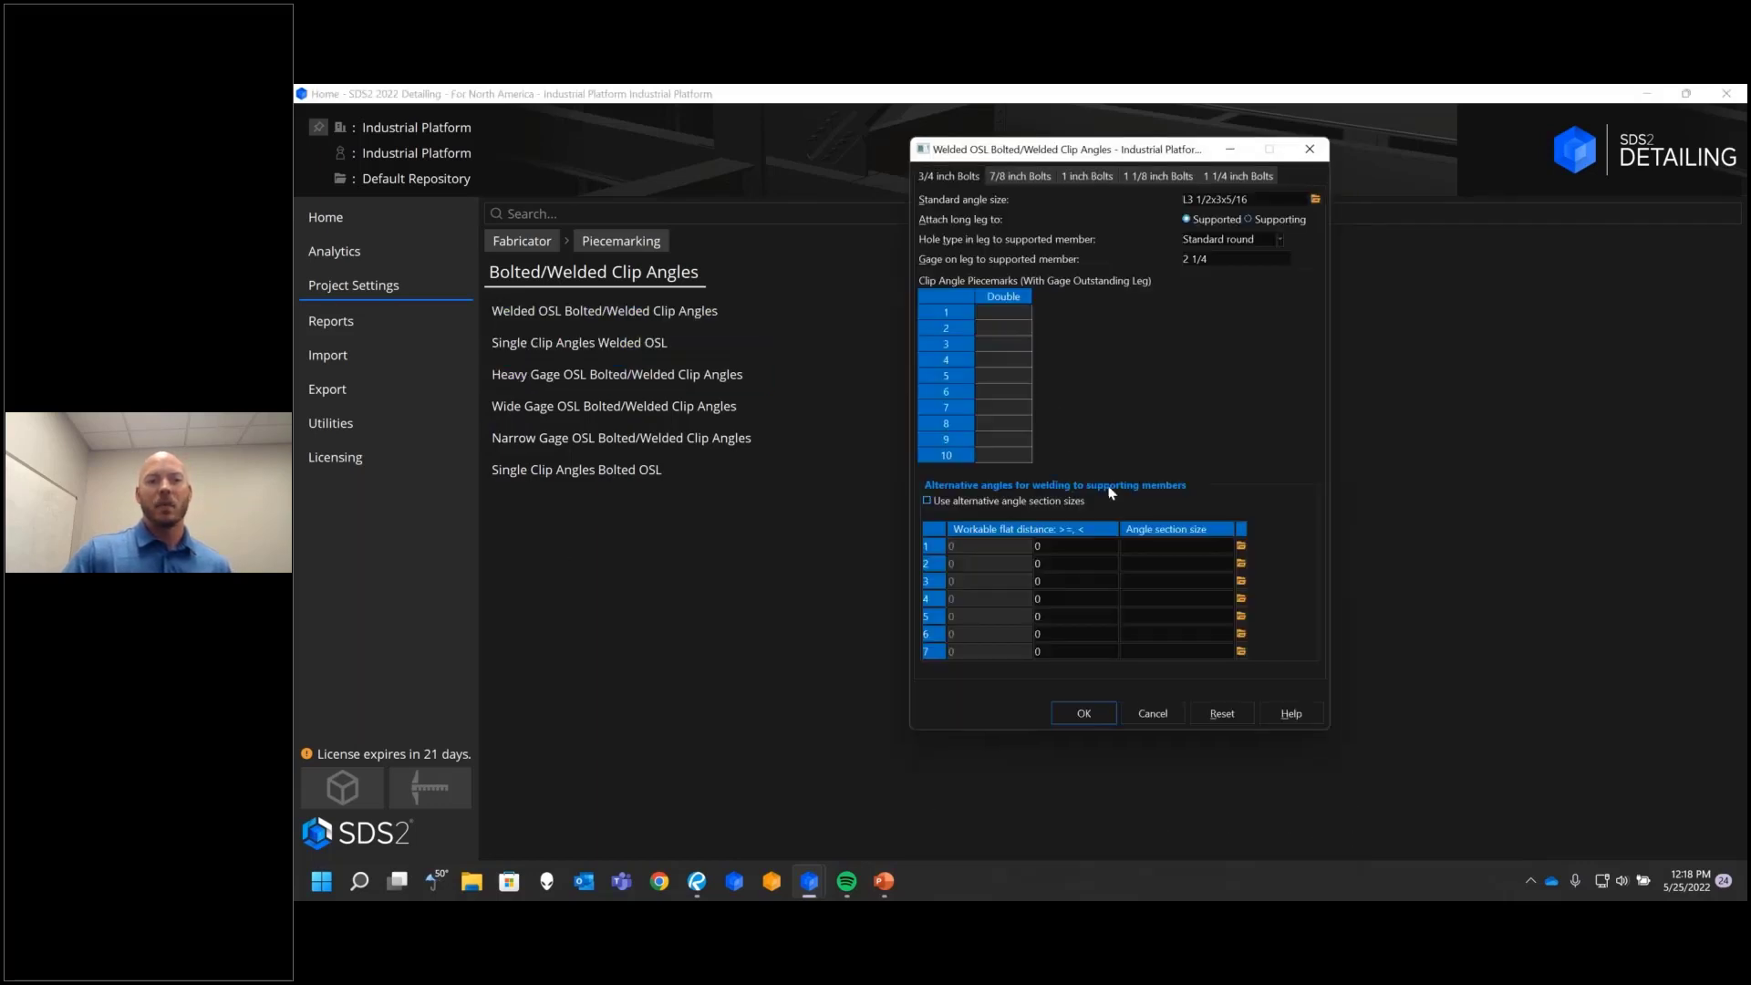
{"action": "left_click", "coordinate": [1104, 712]}
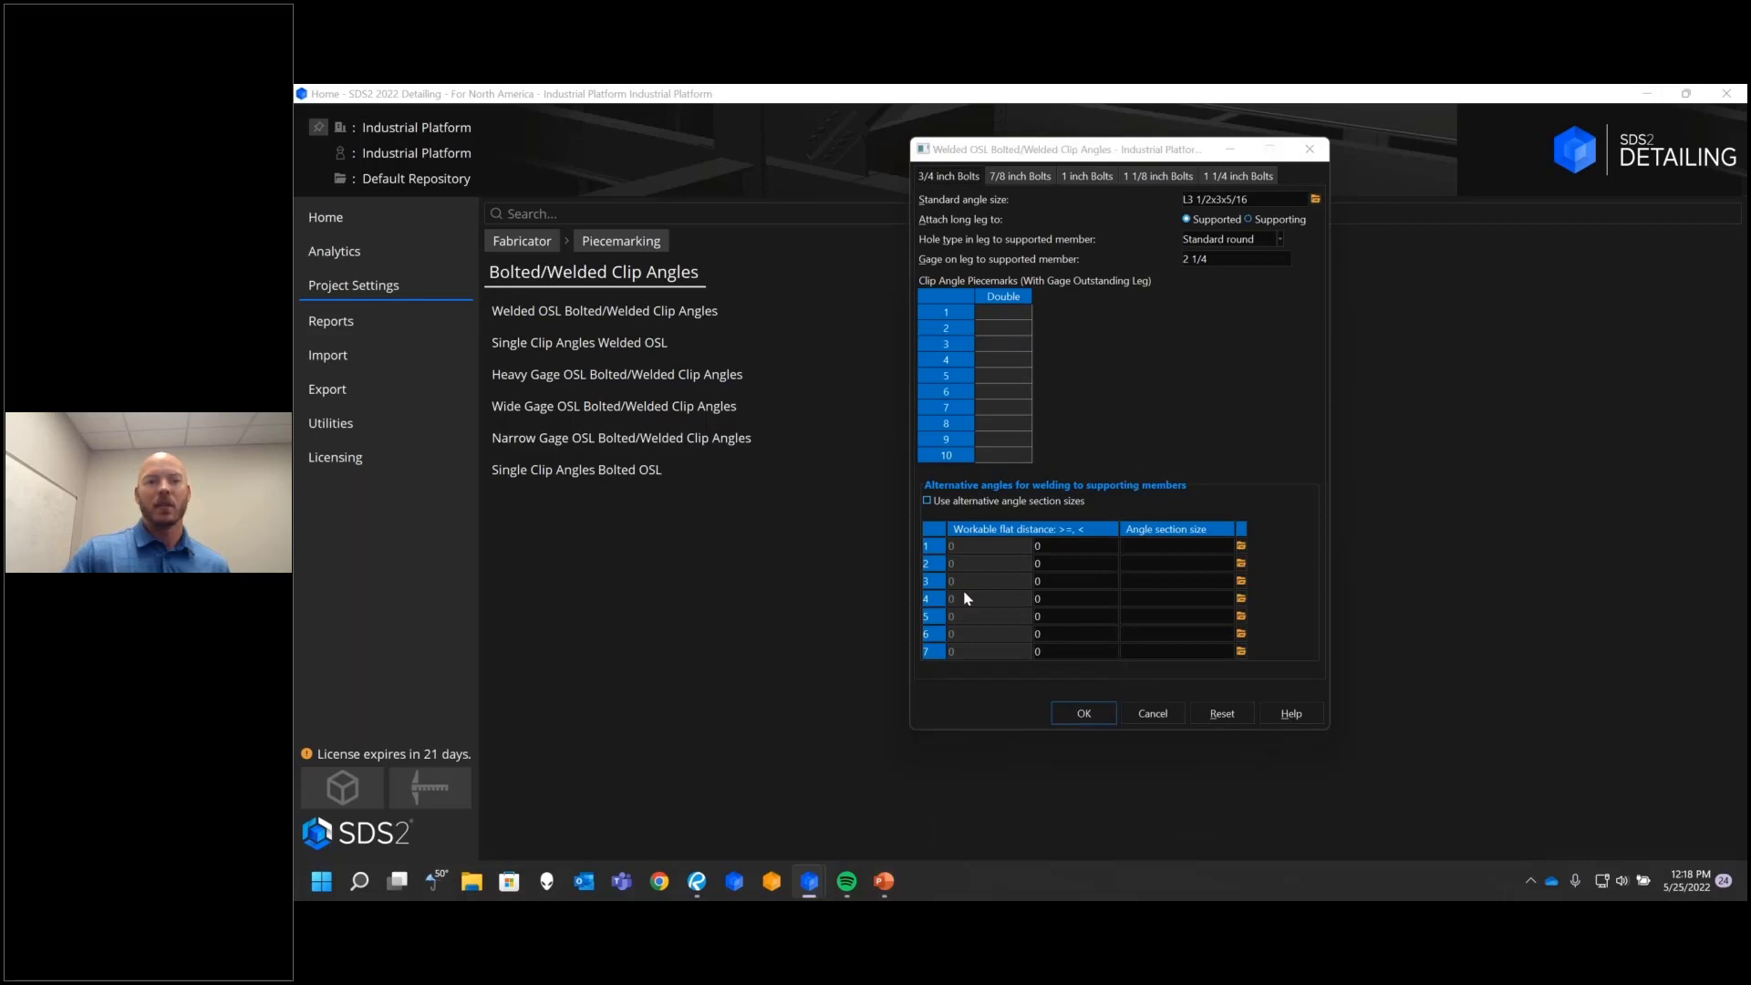
{"action": "left_click", "coordinate": [583, 344]}
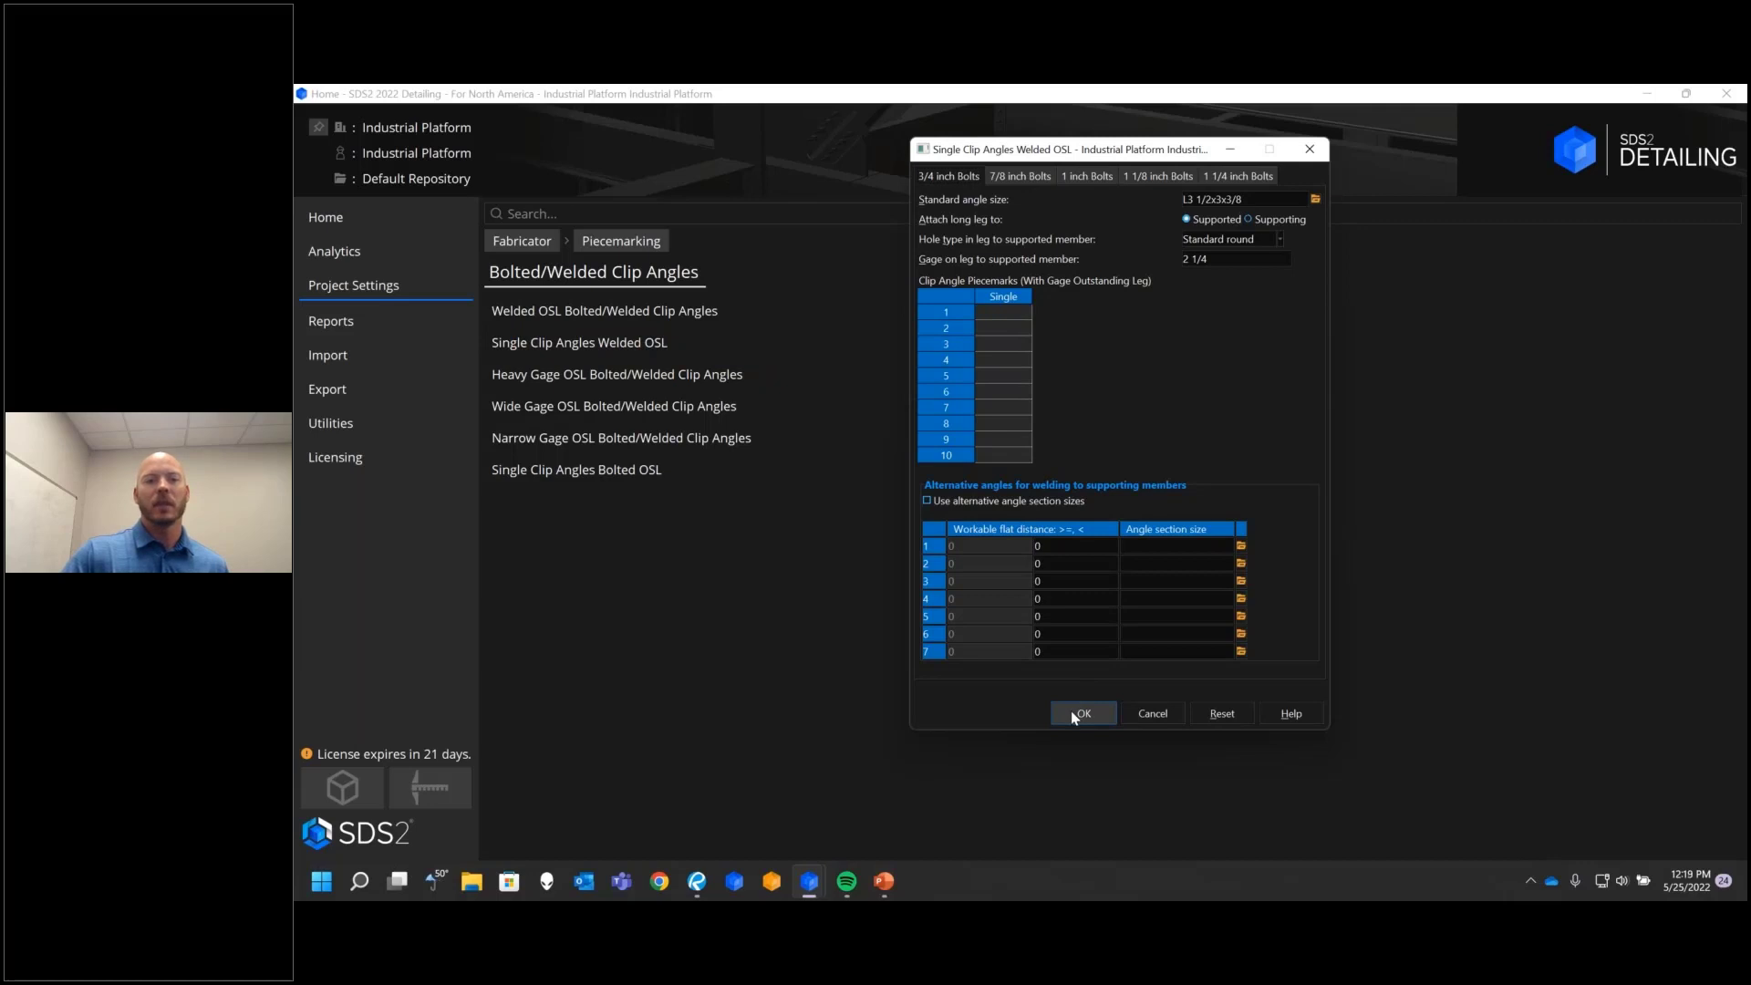
{"action": "left_click", "coordinate": [1072, 716]}
Step: Examine the piecemark table and angle settings for single clip angles with a bolted OSL
{"action": "left_click", "coordinate": [620, 471]}
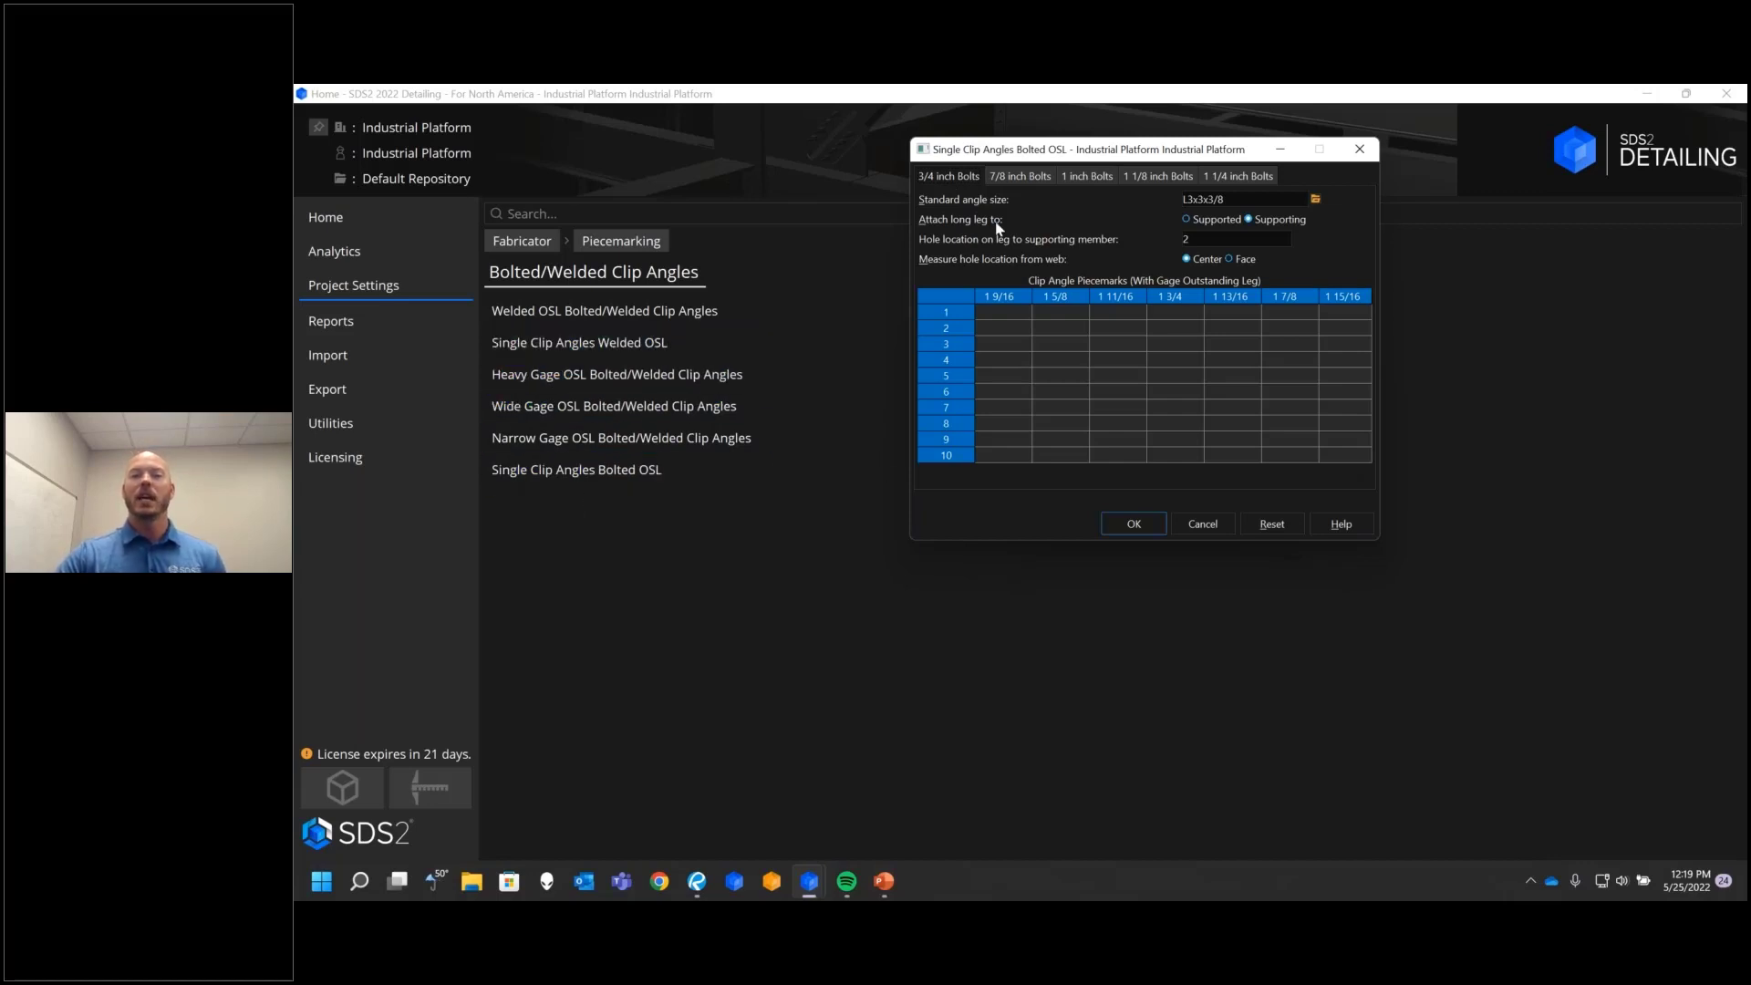
{"action": "left_click", "coordinate": [1237, 312]}
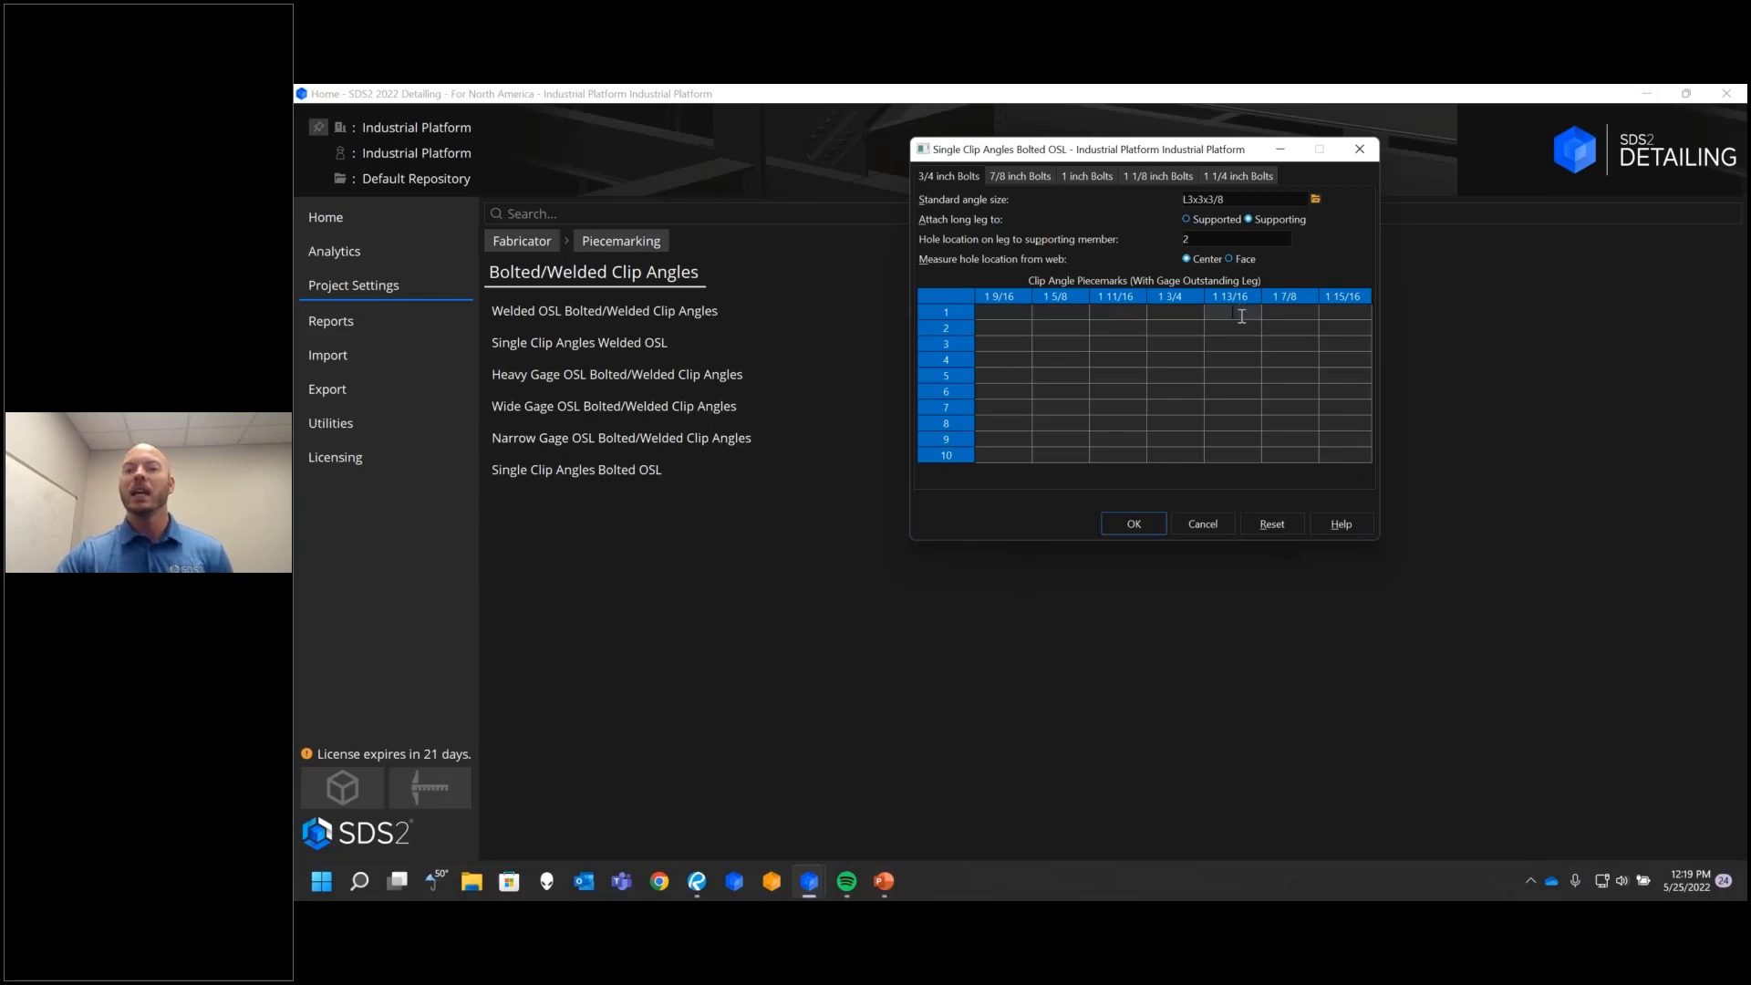
{"action": "left_click", "coordinate": [1241, 326]}
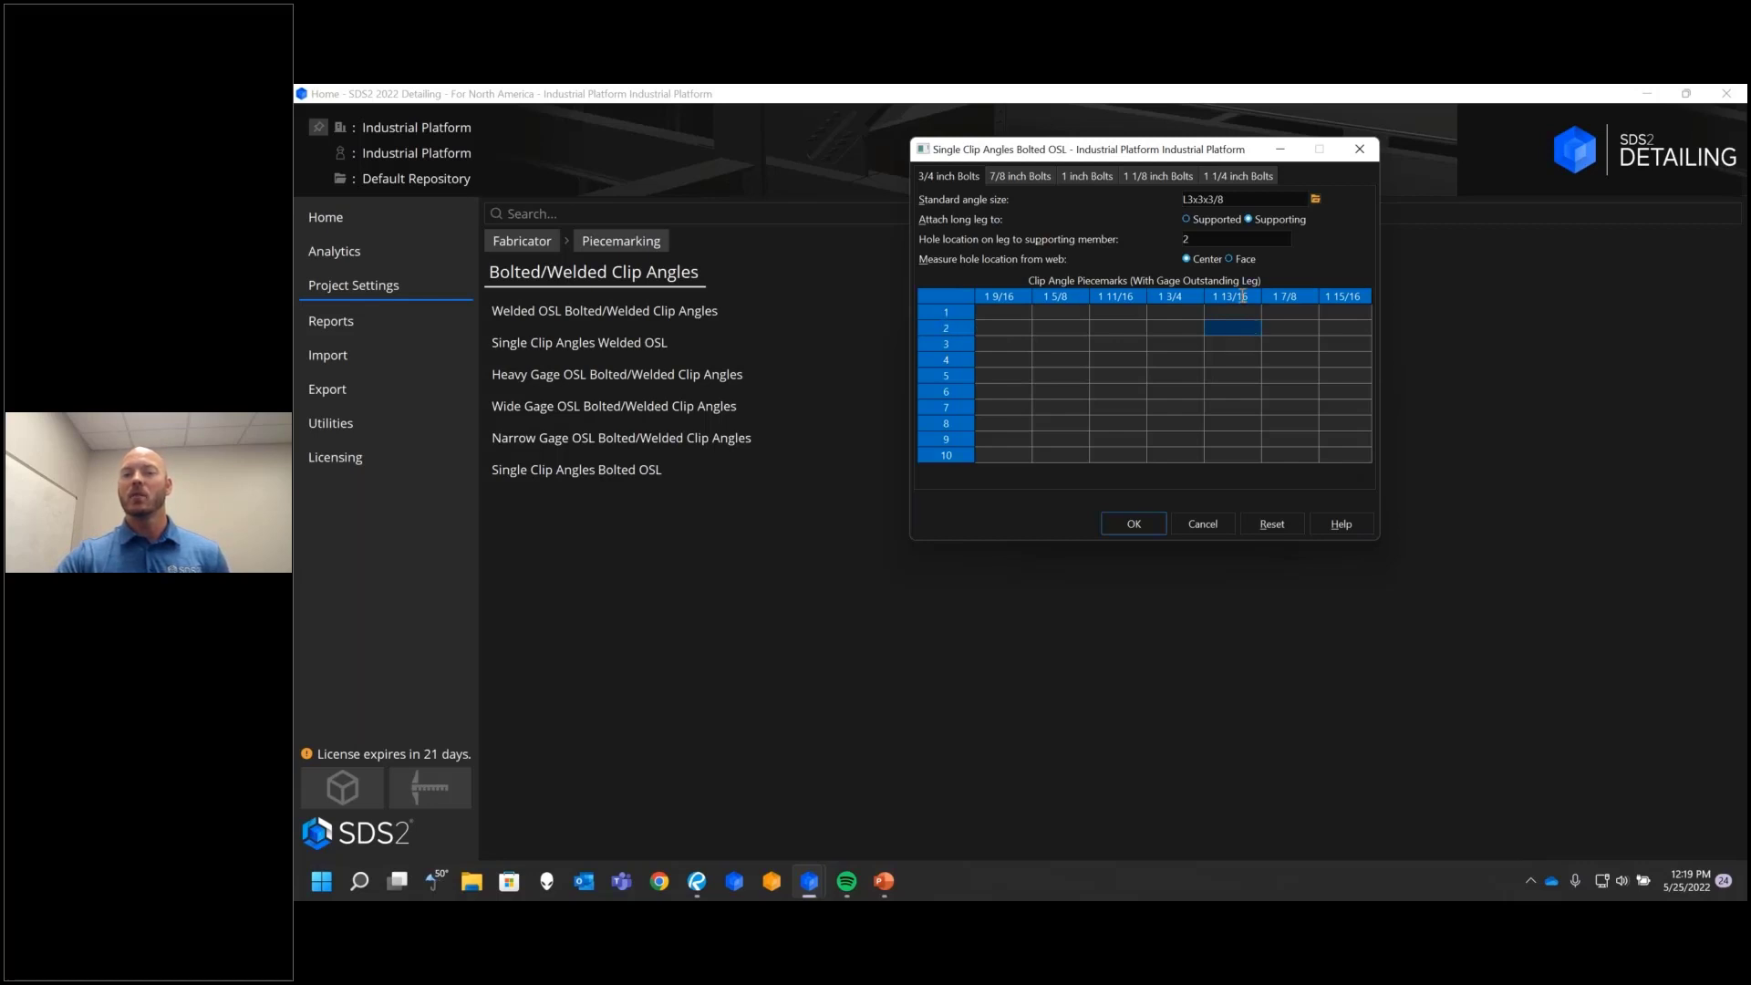
{"action": "left_click", "coordinate": [1246, 328]}
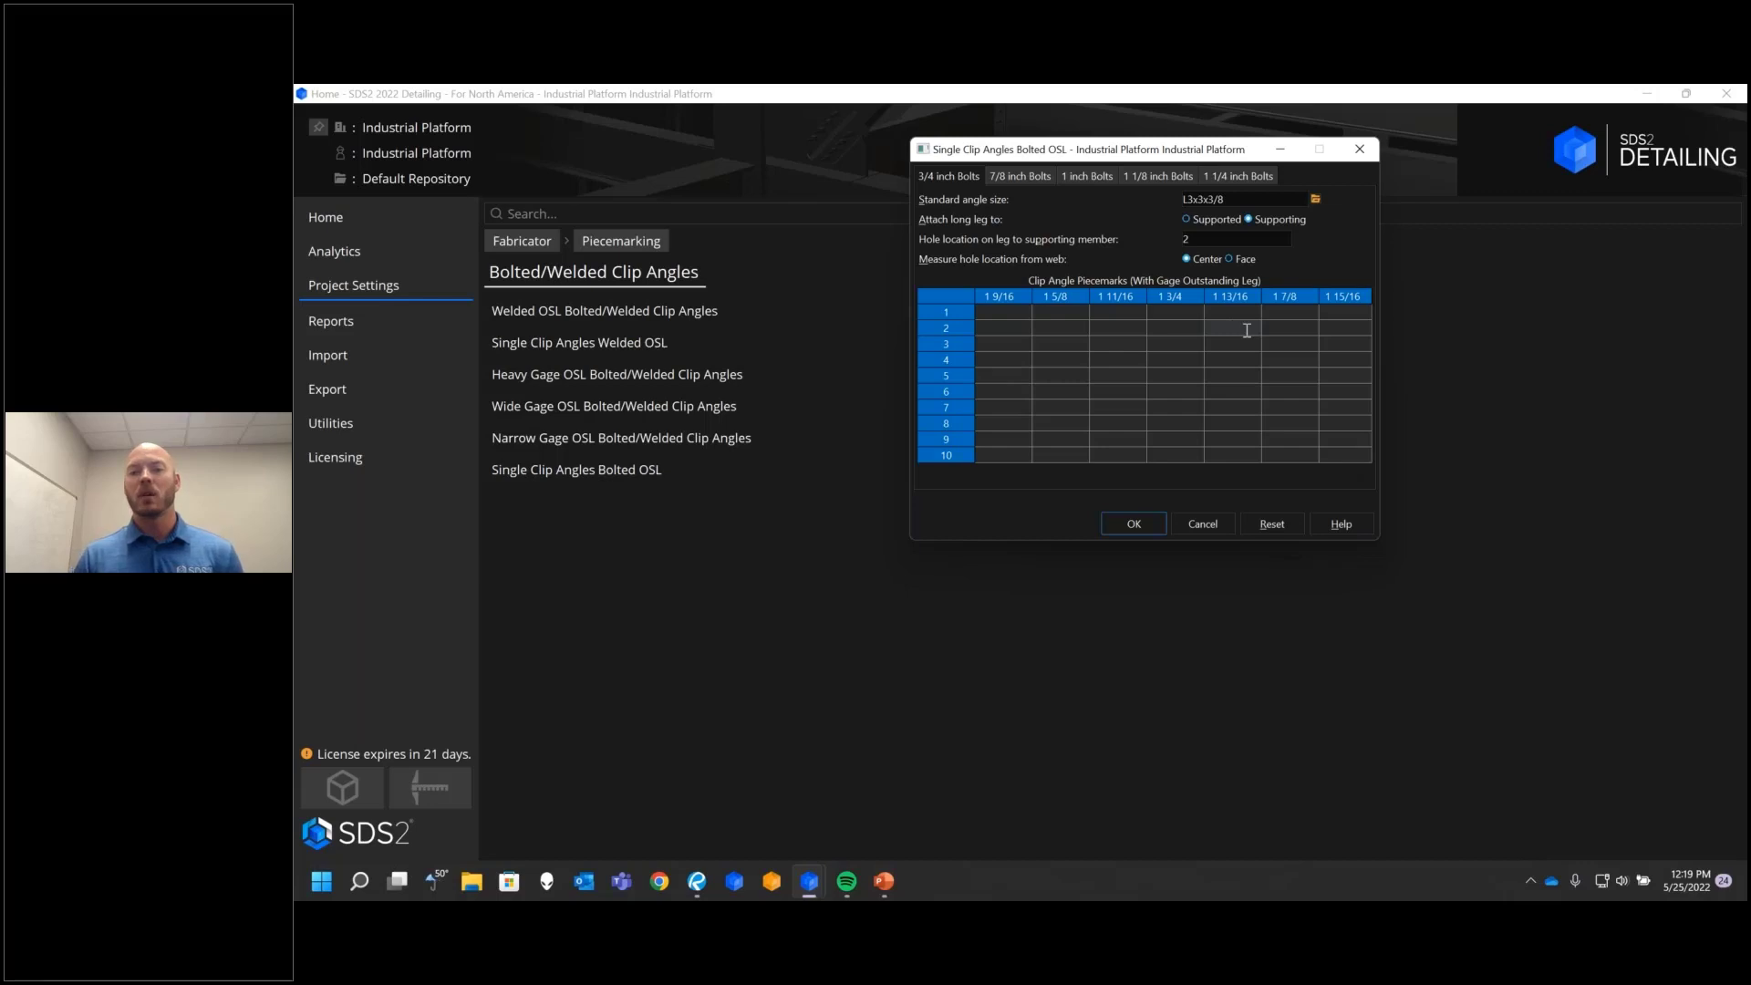
{"action": "left_click", "coordinate": [1131, 522]}
{"action": "left_click", "coordinate": [550, 245]}
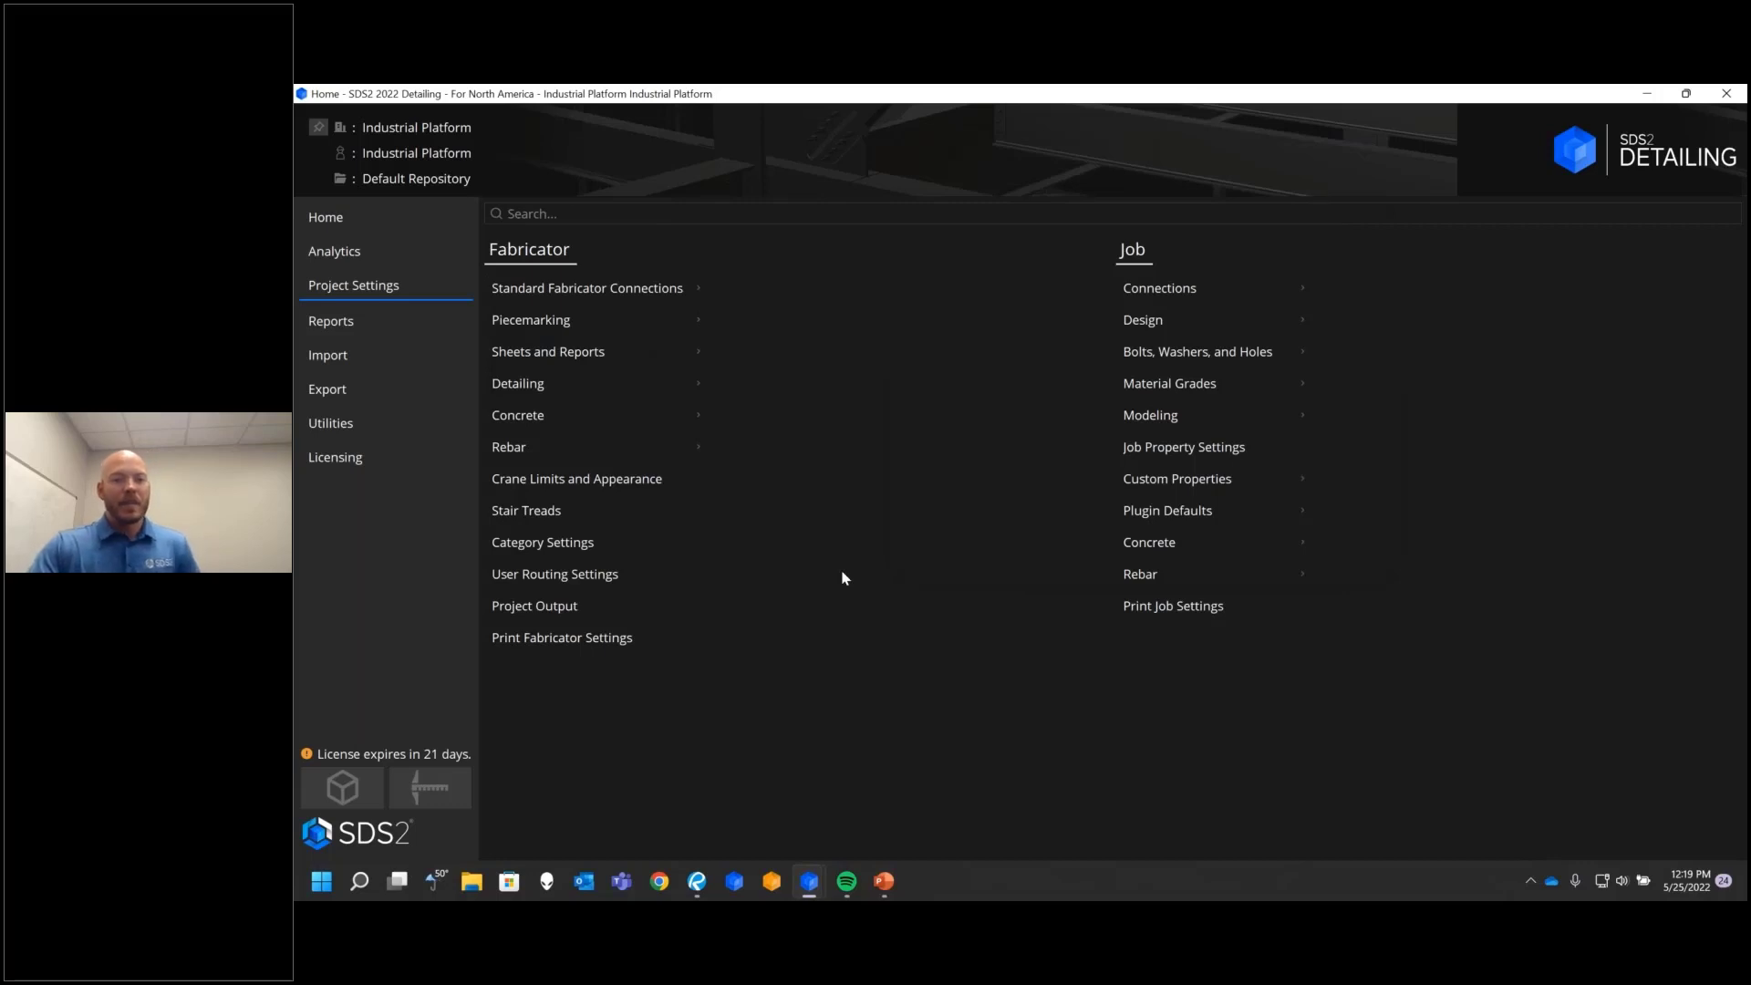
Step: Review the fabricator's member detailing settings for beams, handrail and stairs, leaving without saving
{"action": "left_click", "coordinate": [563, 387]}
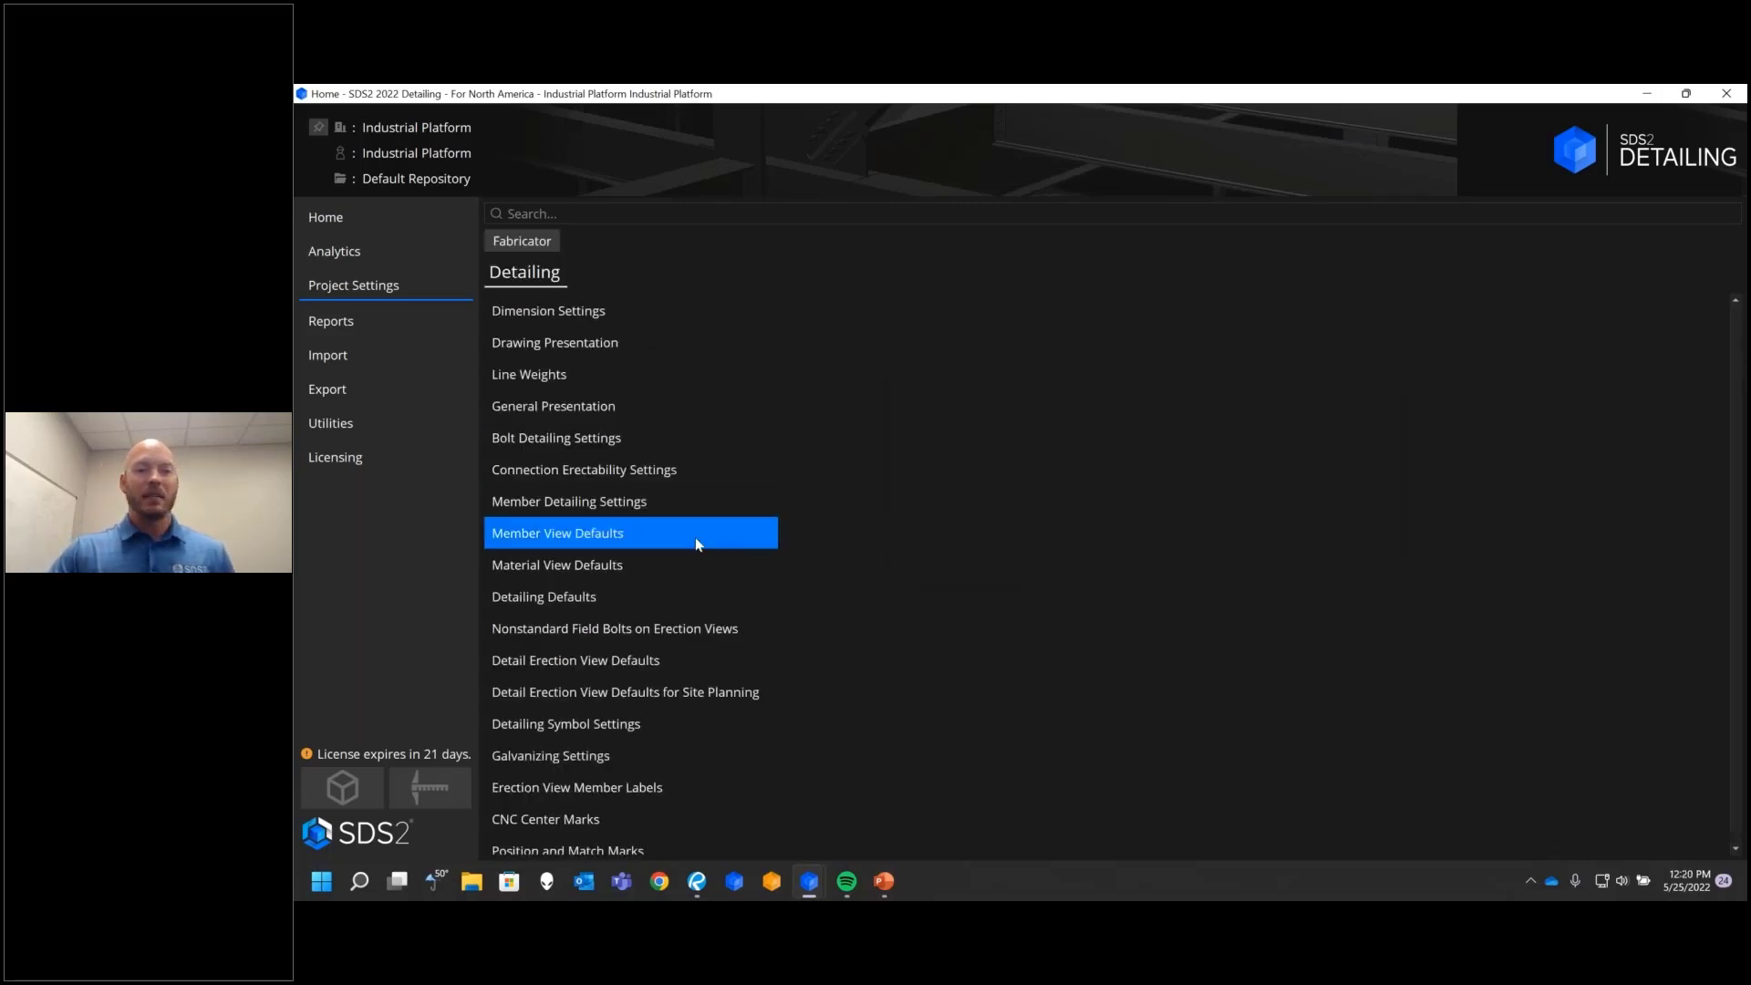
{"action": "left_click", "coordinate": [634, 508]}
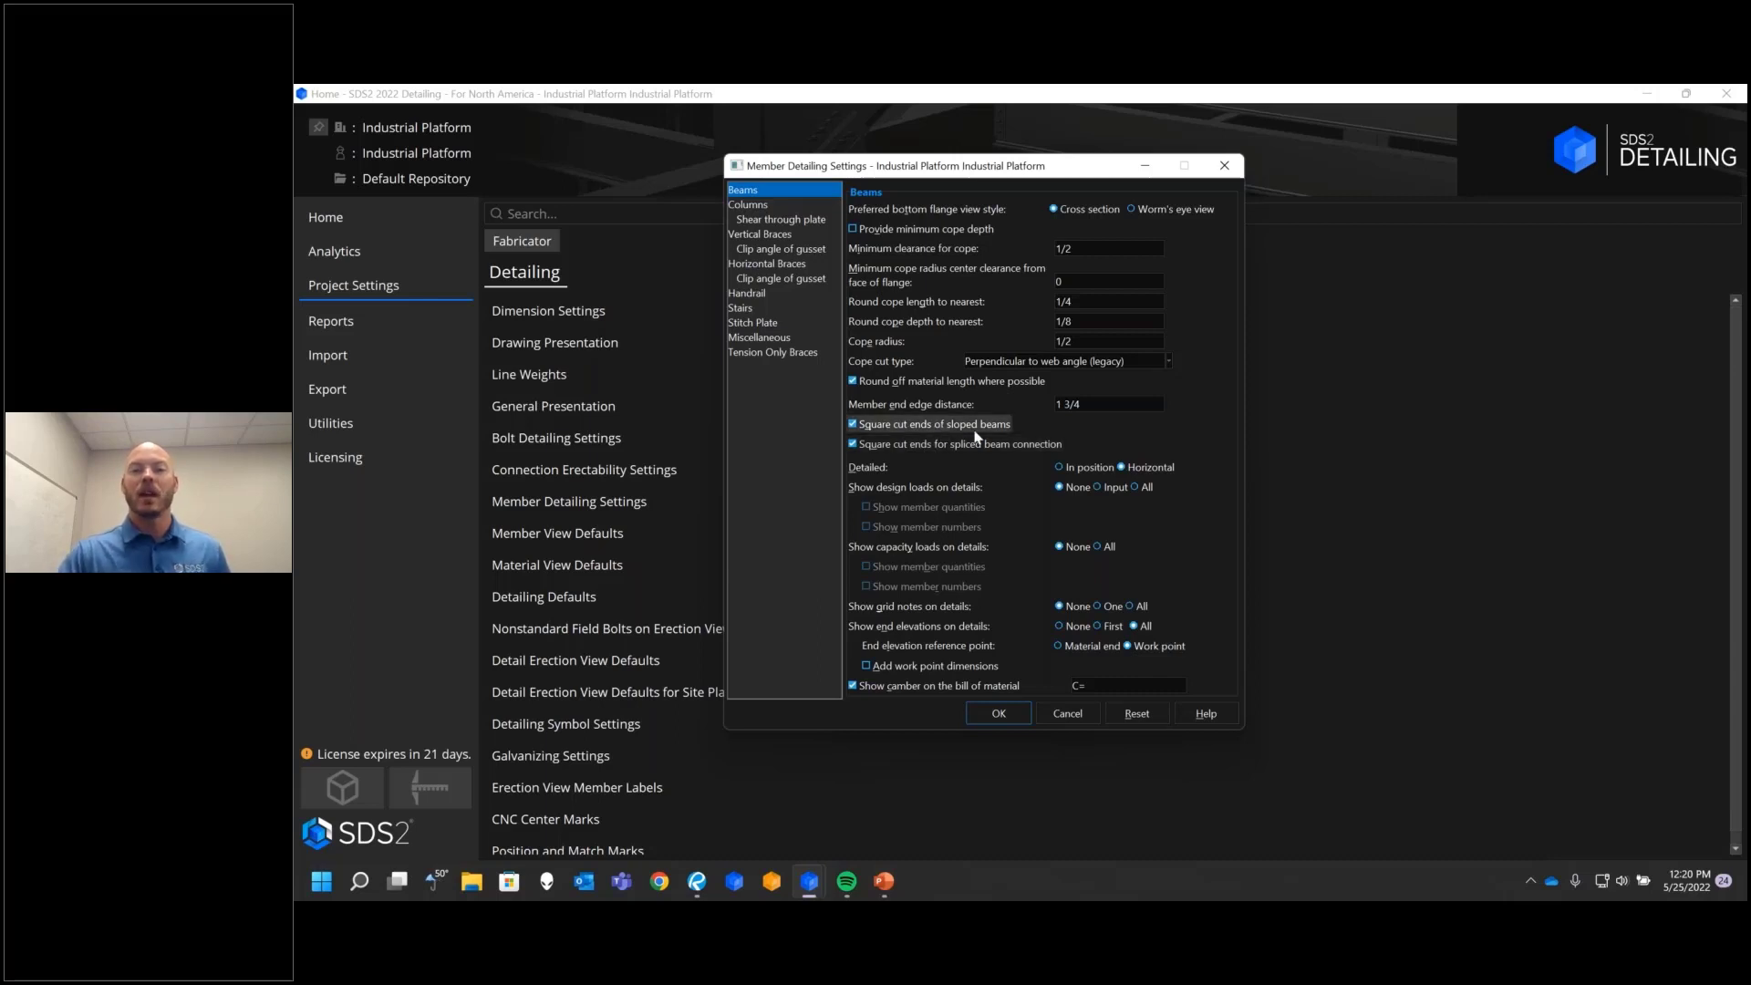
{"action": "left_click", "coordinate": [769, 294]}
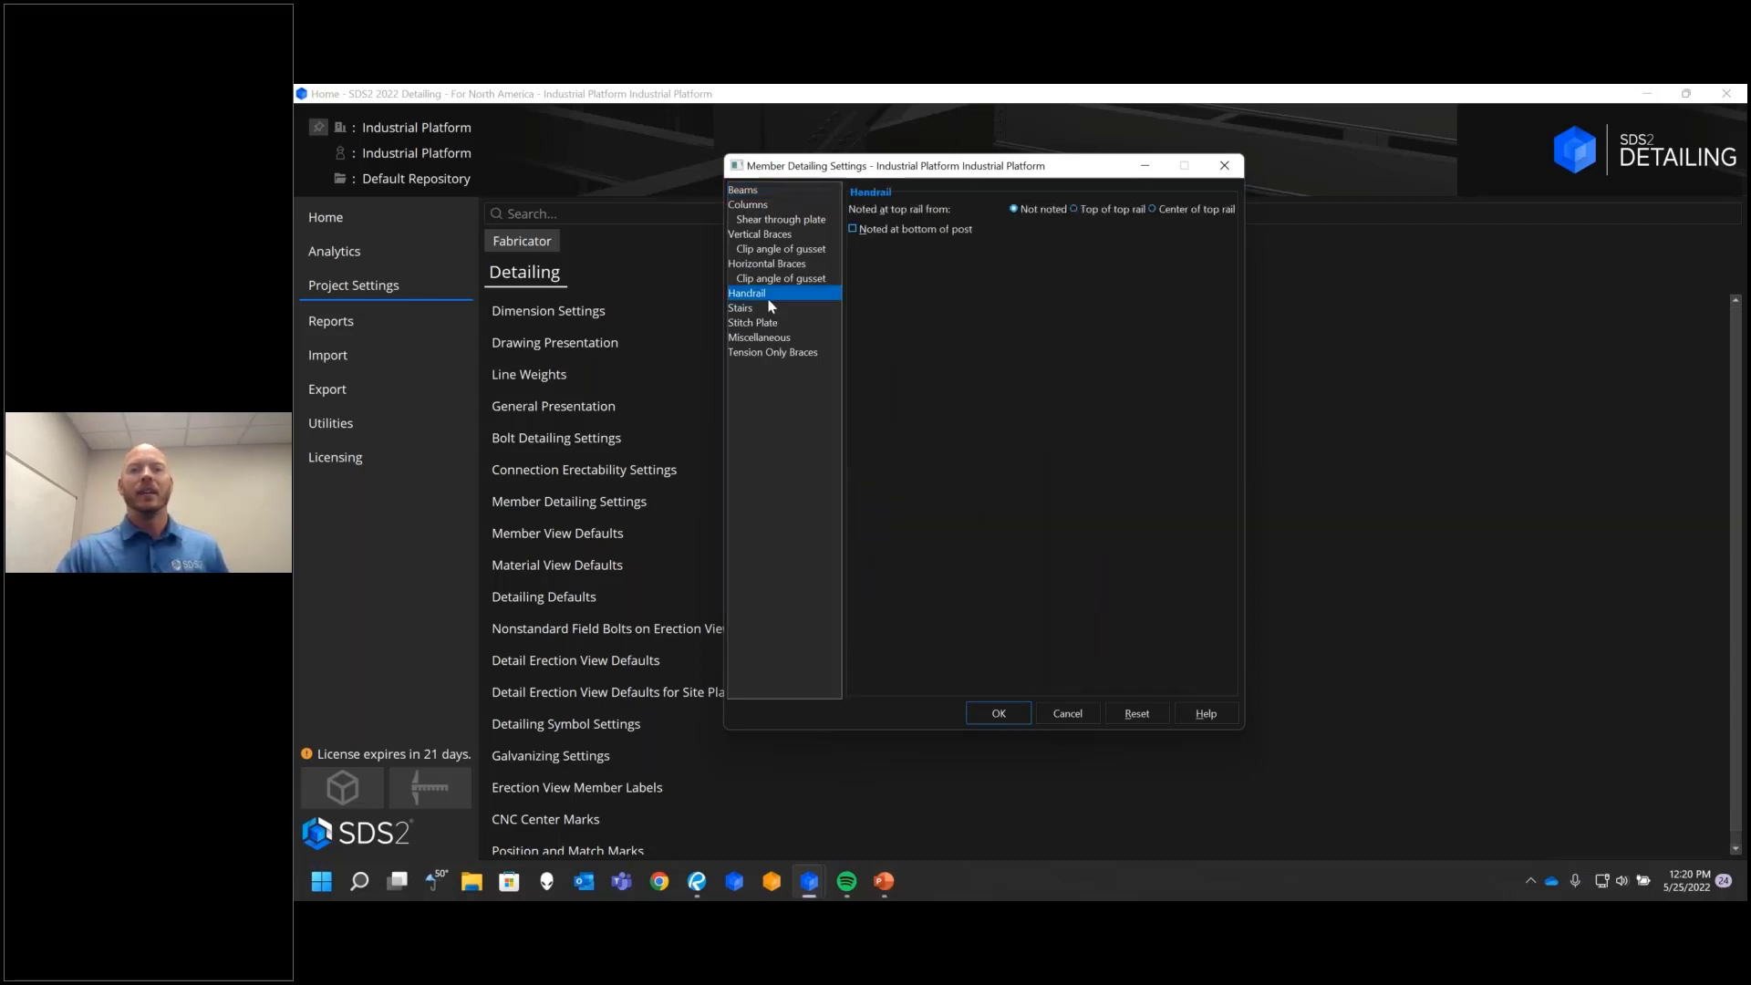
{"action": "left_click", "coordinate": [769, 312]}
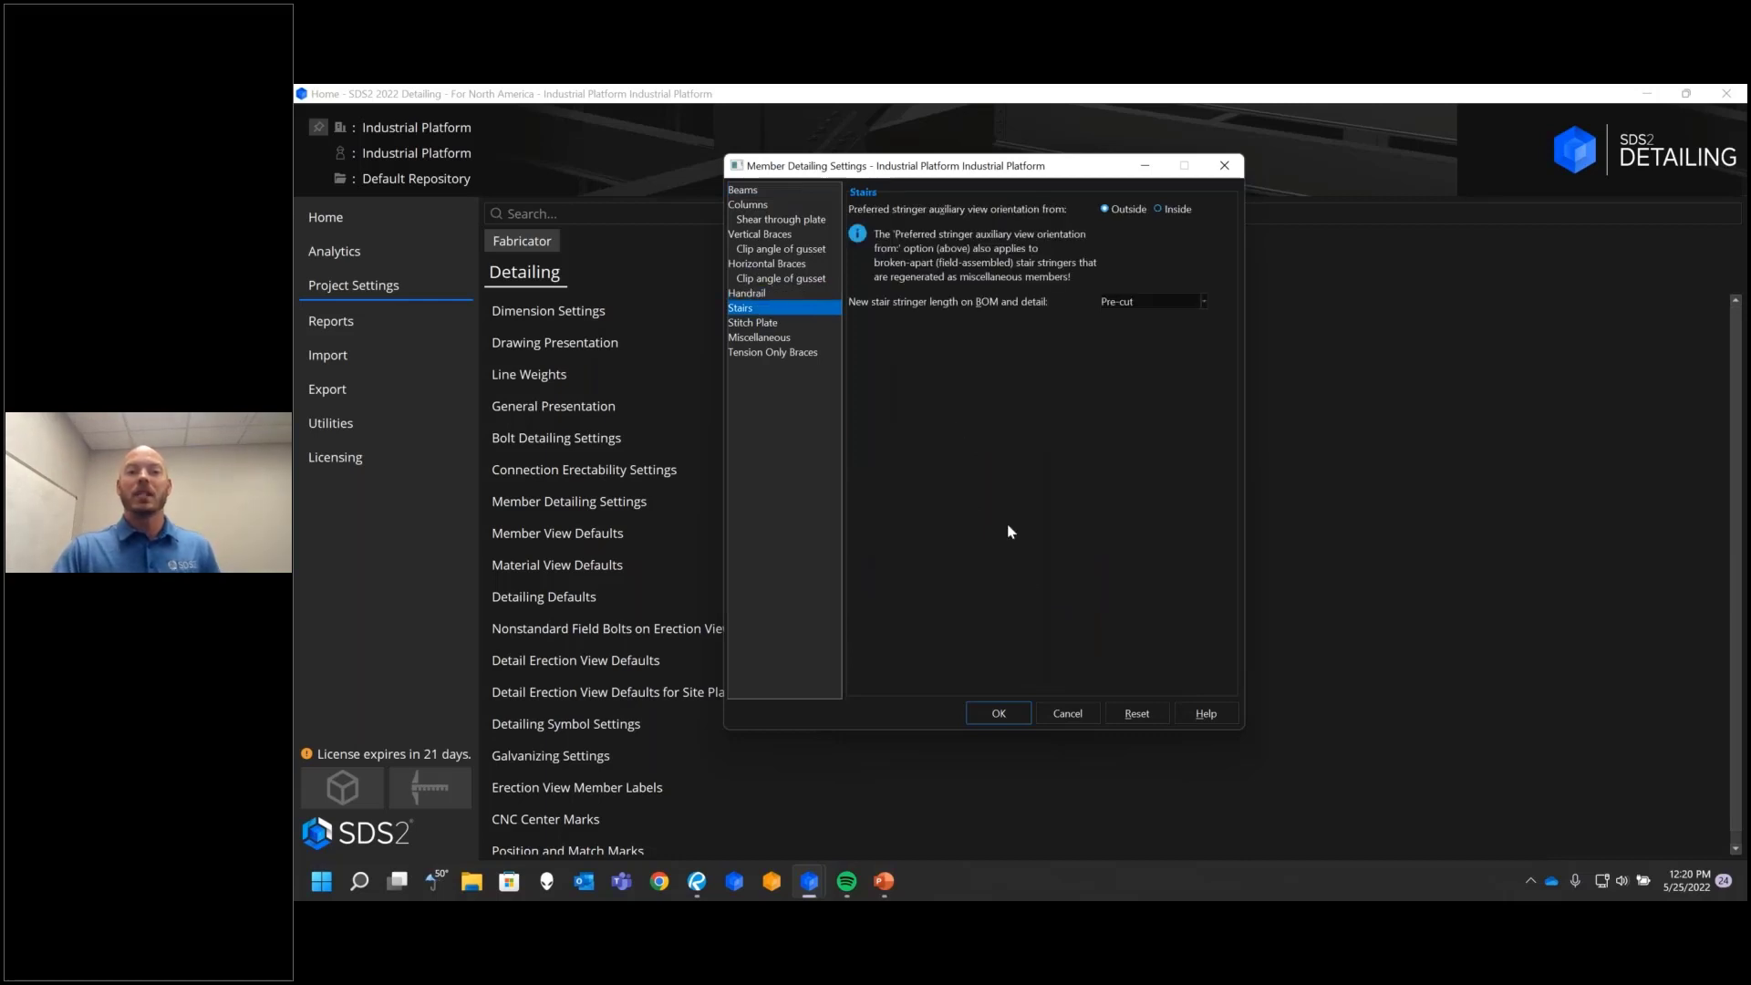
{"action": "left_click", "coordinate": [1067, 714]}
Step: Review the detailing symbol settings, including the first note line for holes with slip-critical bolts
{"action": "left_click", "coordinate": [571, 726]}
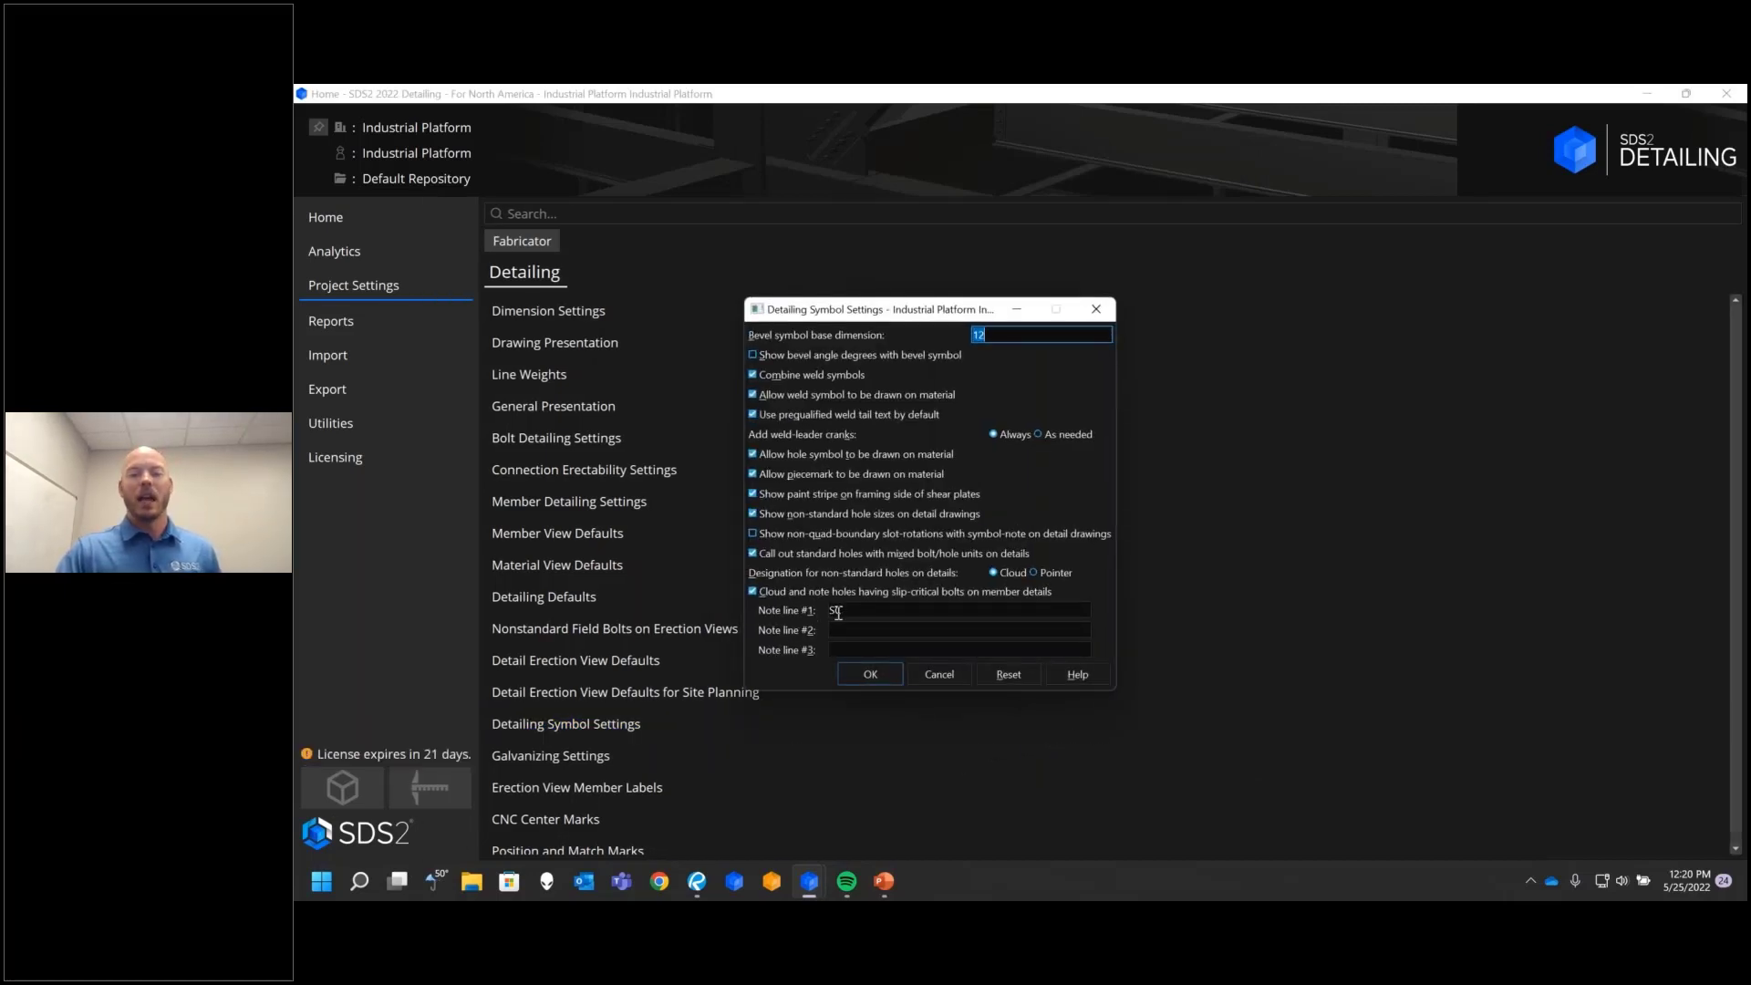
{"action": "left_click", "coordinate": [876, 610]}
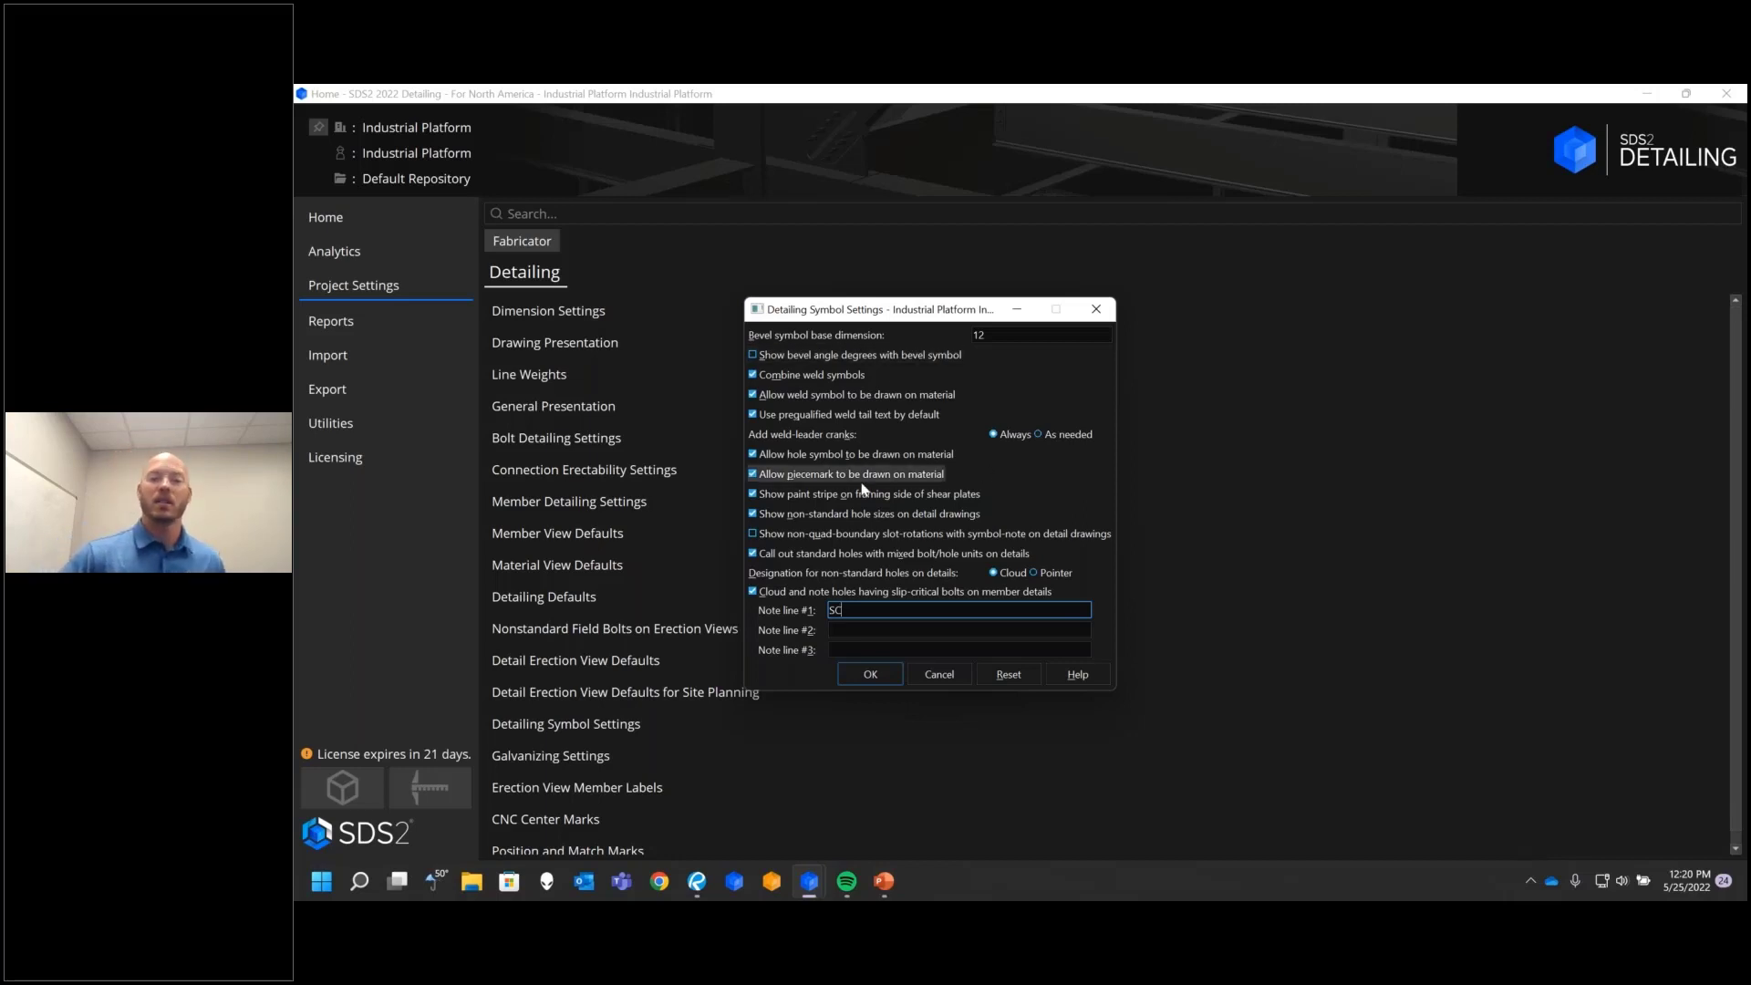
{"action": "left_click", "coordinate": [871, 675]}
{"action": "left_click", "coordinate": [524, 242]}
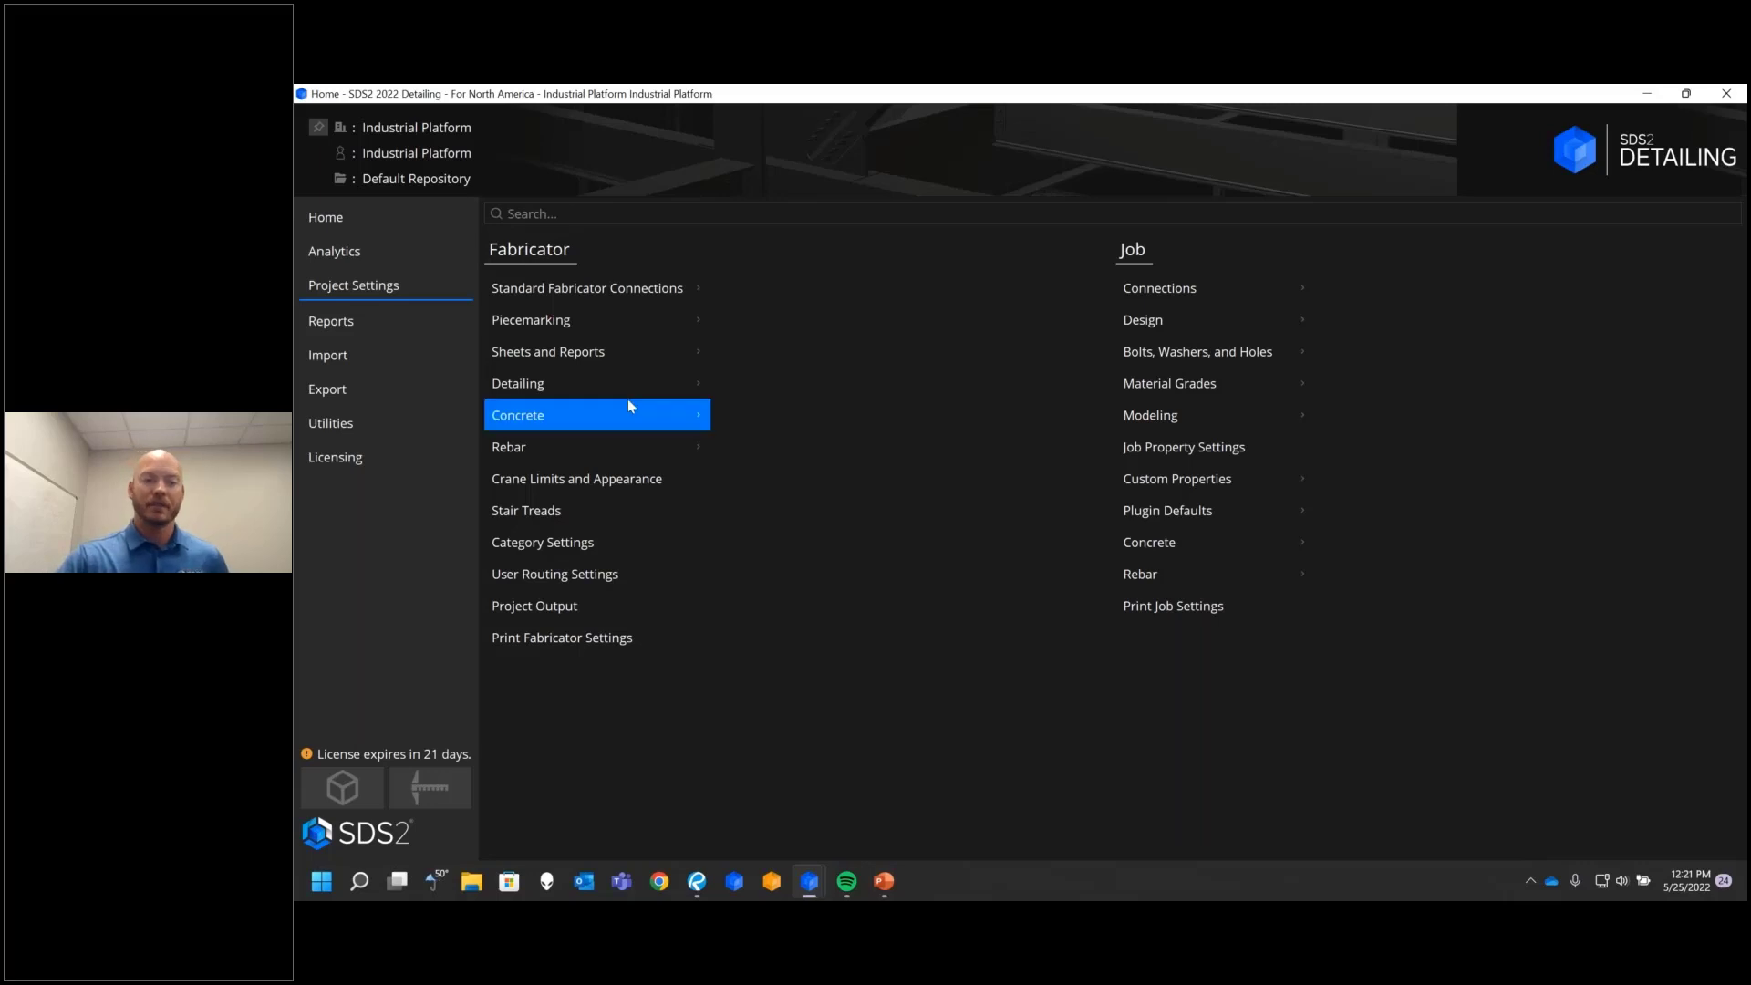
Step: Switch to the Modeling window and examine the industrial platform's stairs, framing and handrail in the ISO view
{"action": "mouse_move", "coordinate": [809, 889]}
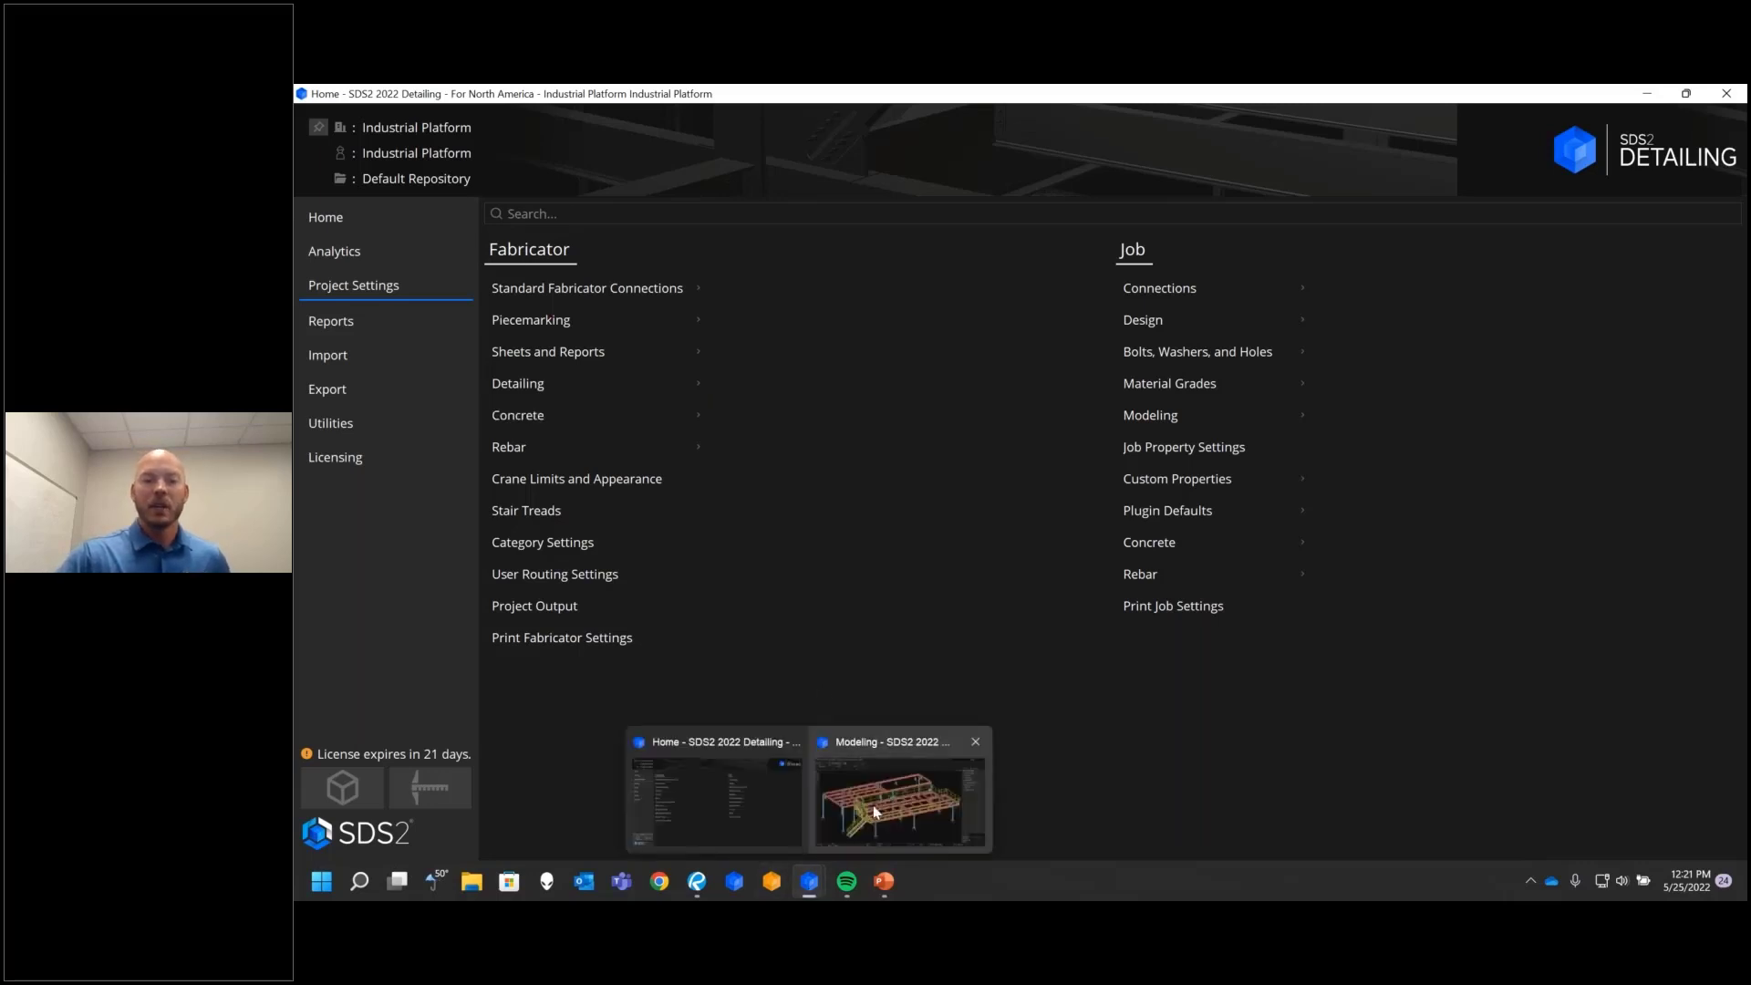
{"action": "left_click", "coordinate": [894, 789]}
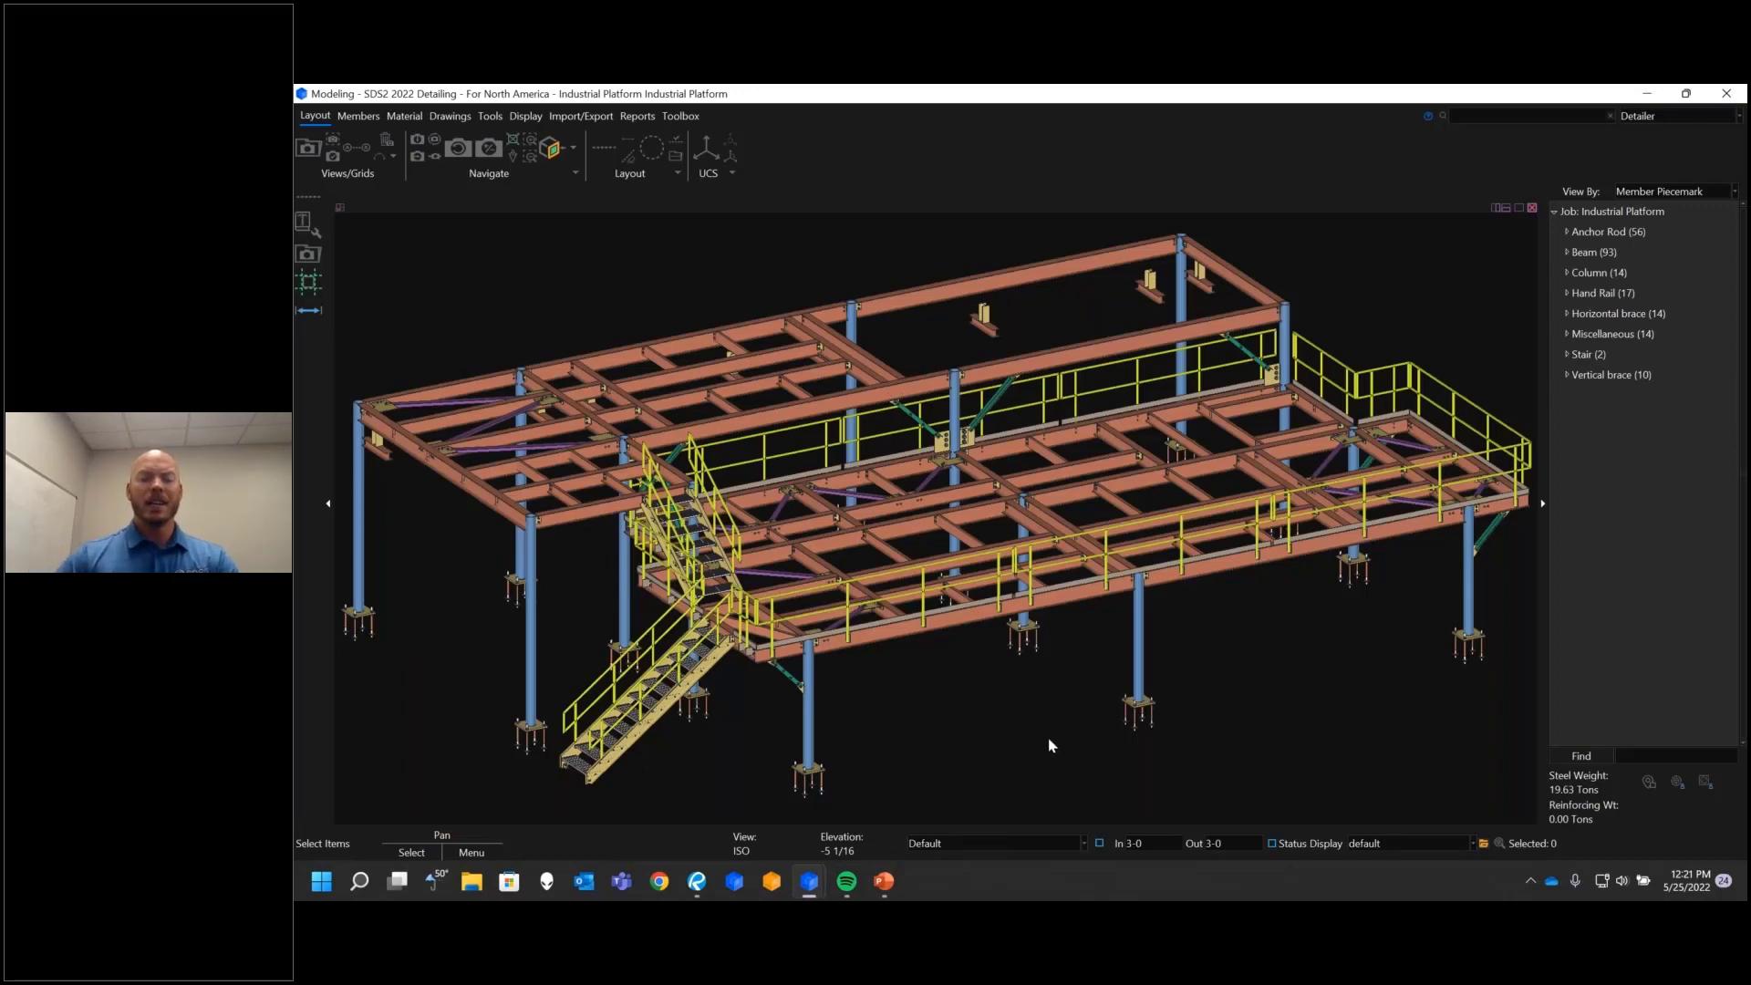
{"action": "middle_click_drag", "start_coordinate": [1033, 695], "coordinate": [1029, 645]}
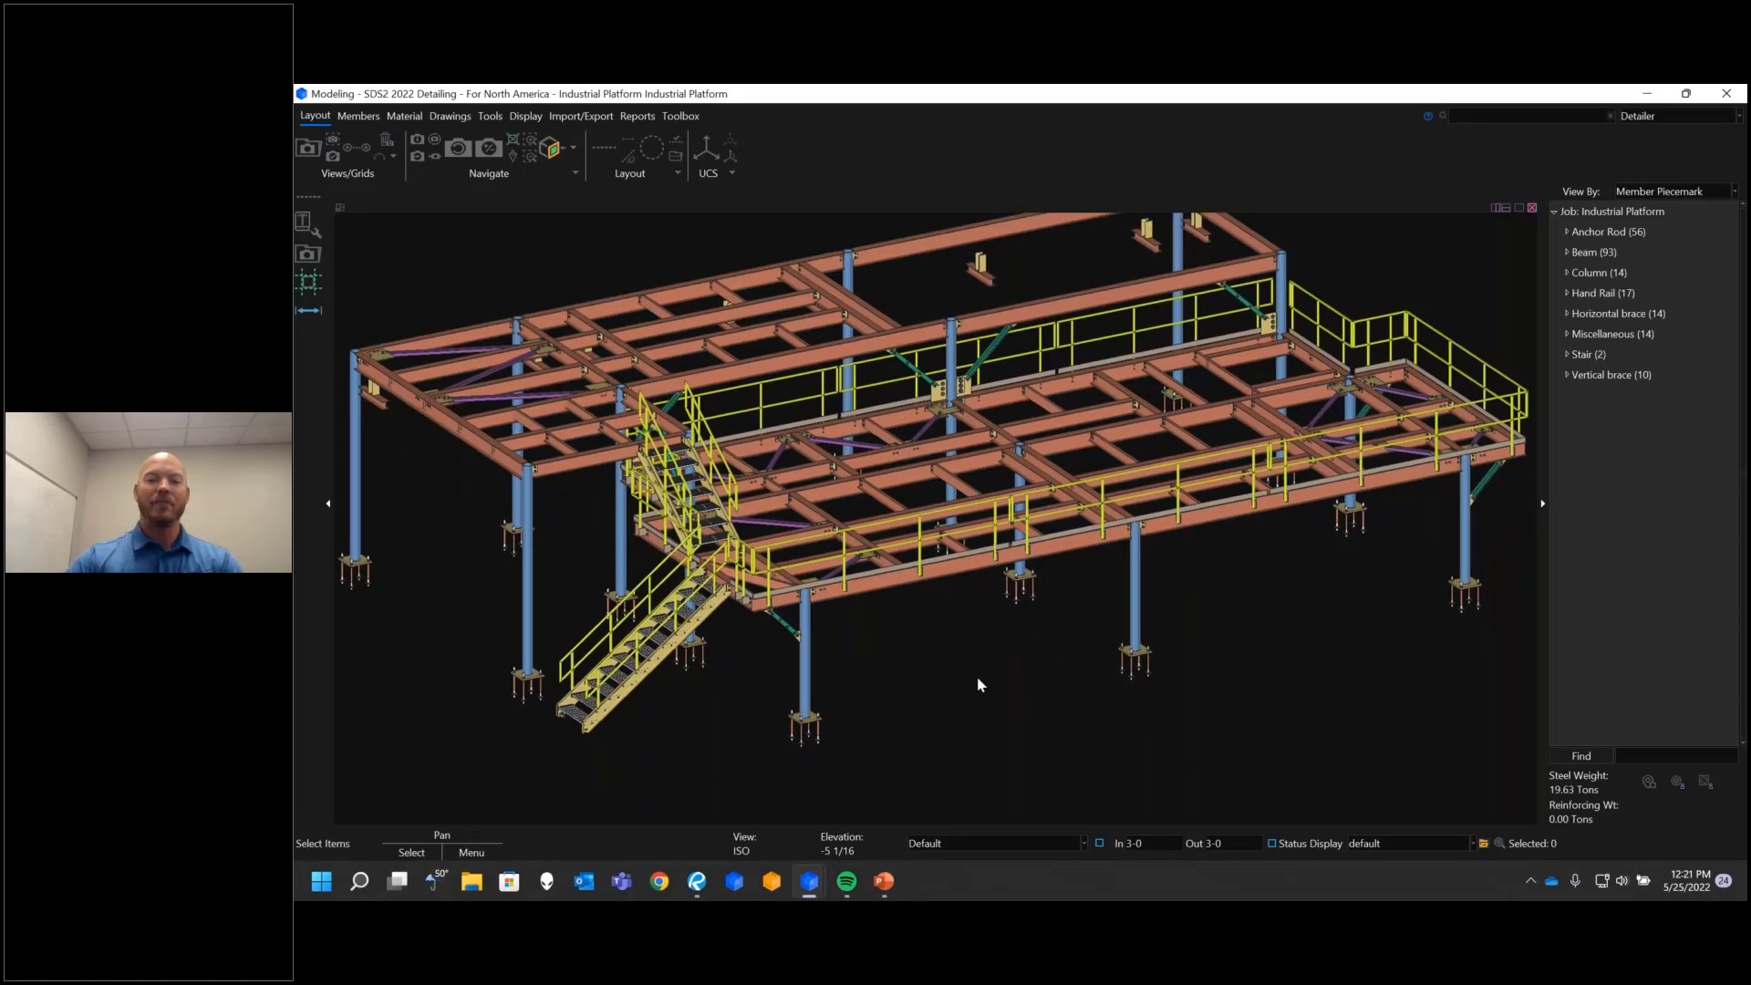
{"action": "scroll", "coordinate": [830, 751], "scroll_direction": "up", "scroll_amount": 6}
{"action": "scroll", "coordinate": [783, 741], "scroll_direction": "down", "scroll_amount": 6}
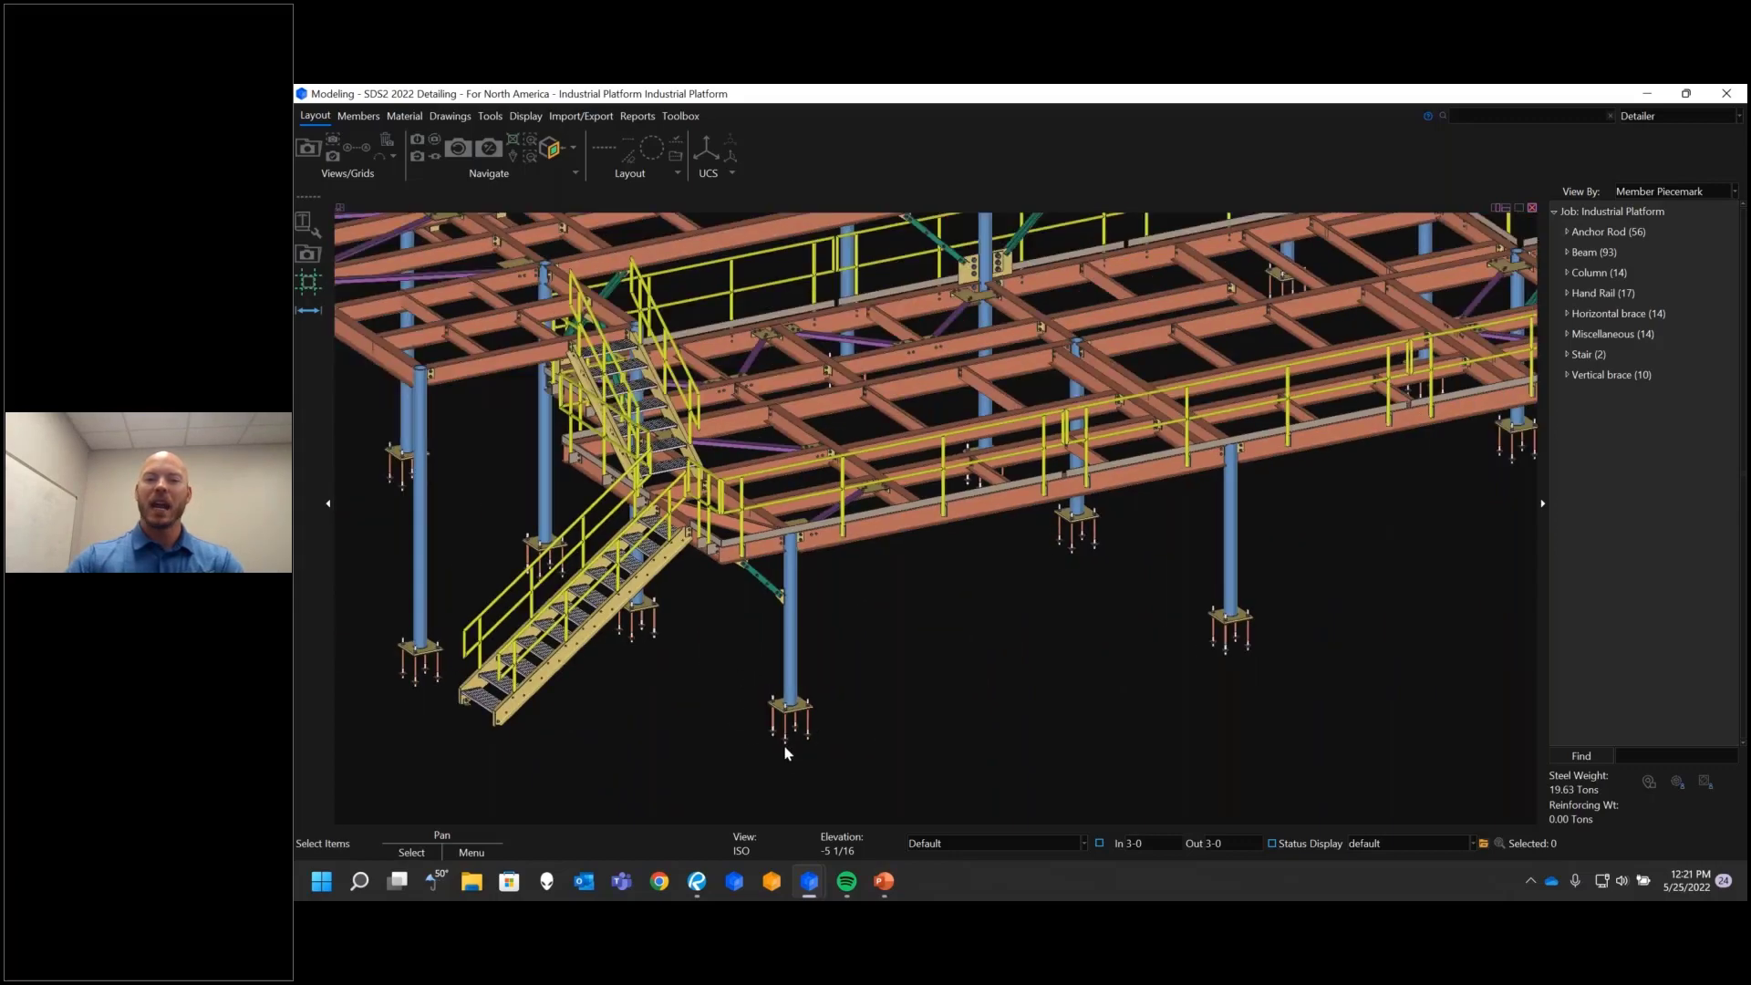
{"action": "middle_click_drag", "start_coordinate": [991, 586], "coordinate": [696, 807], "text": "shift"}
{"action": "scroll", "coordinate": [875, 651], "scroll_direction": "up", "scroll_amount": 6}
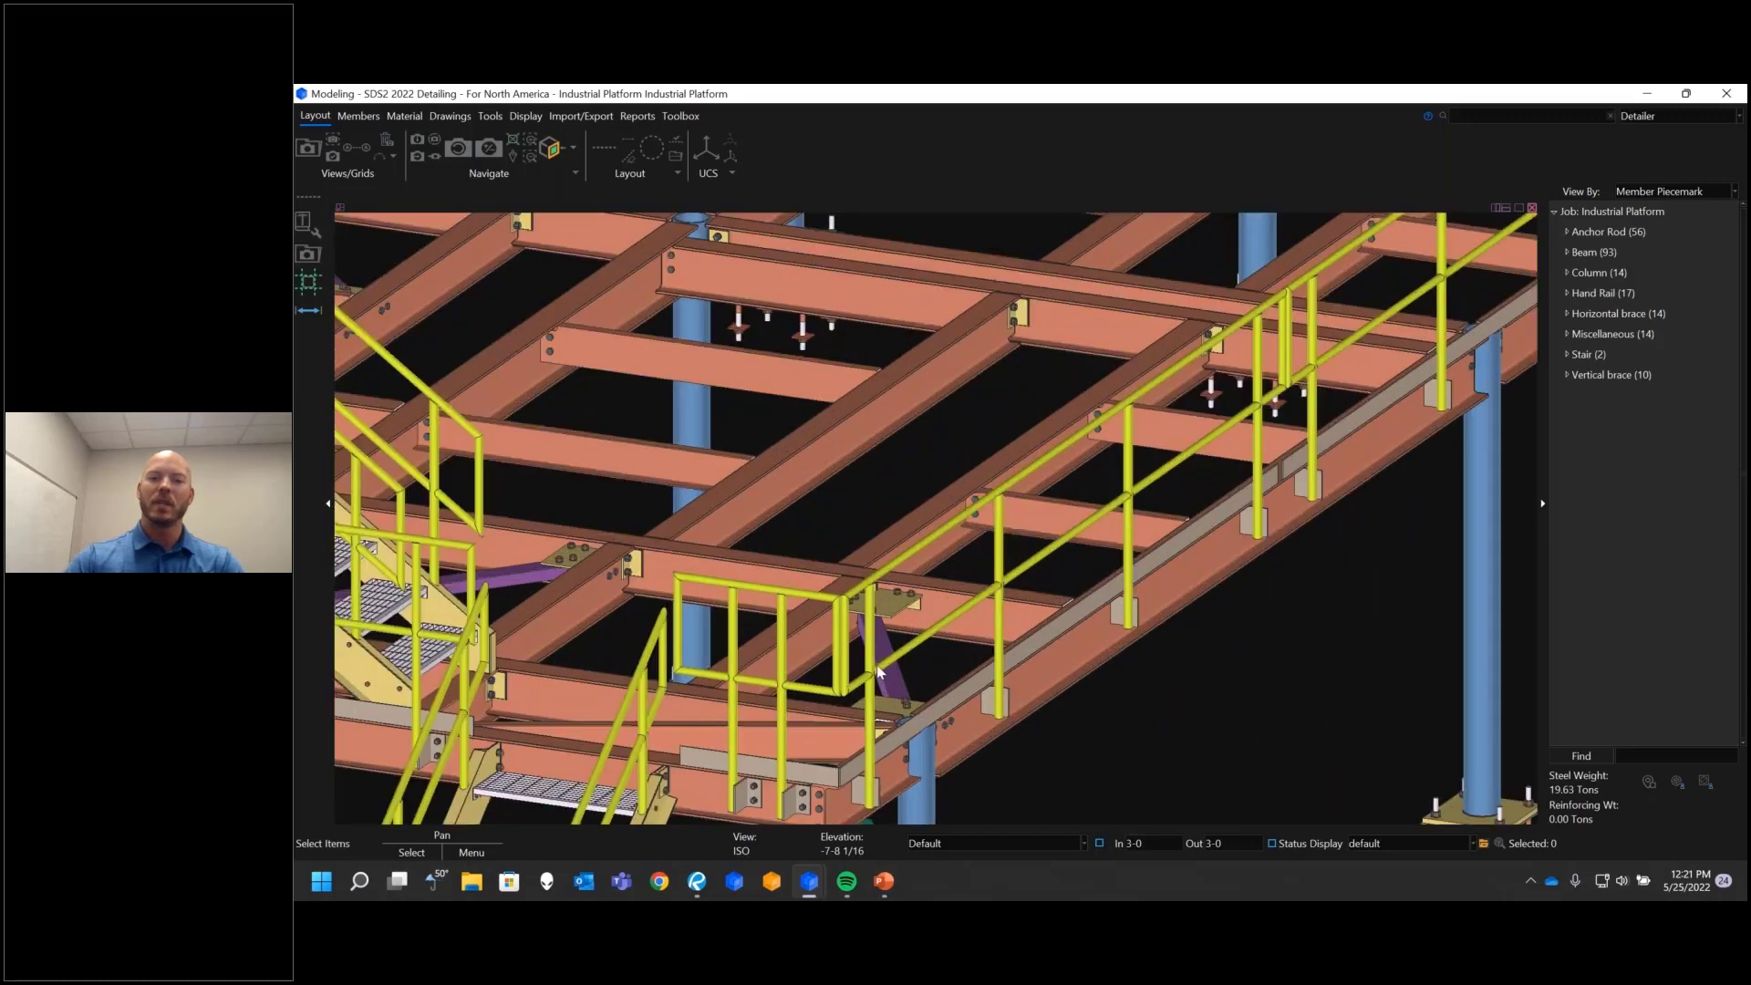
{"action": "left_click", "coordinate": [878, 672]}
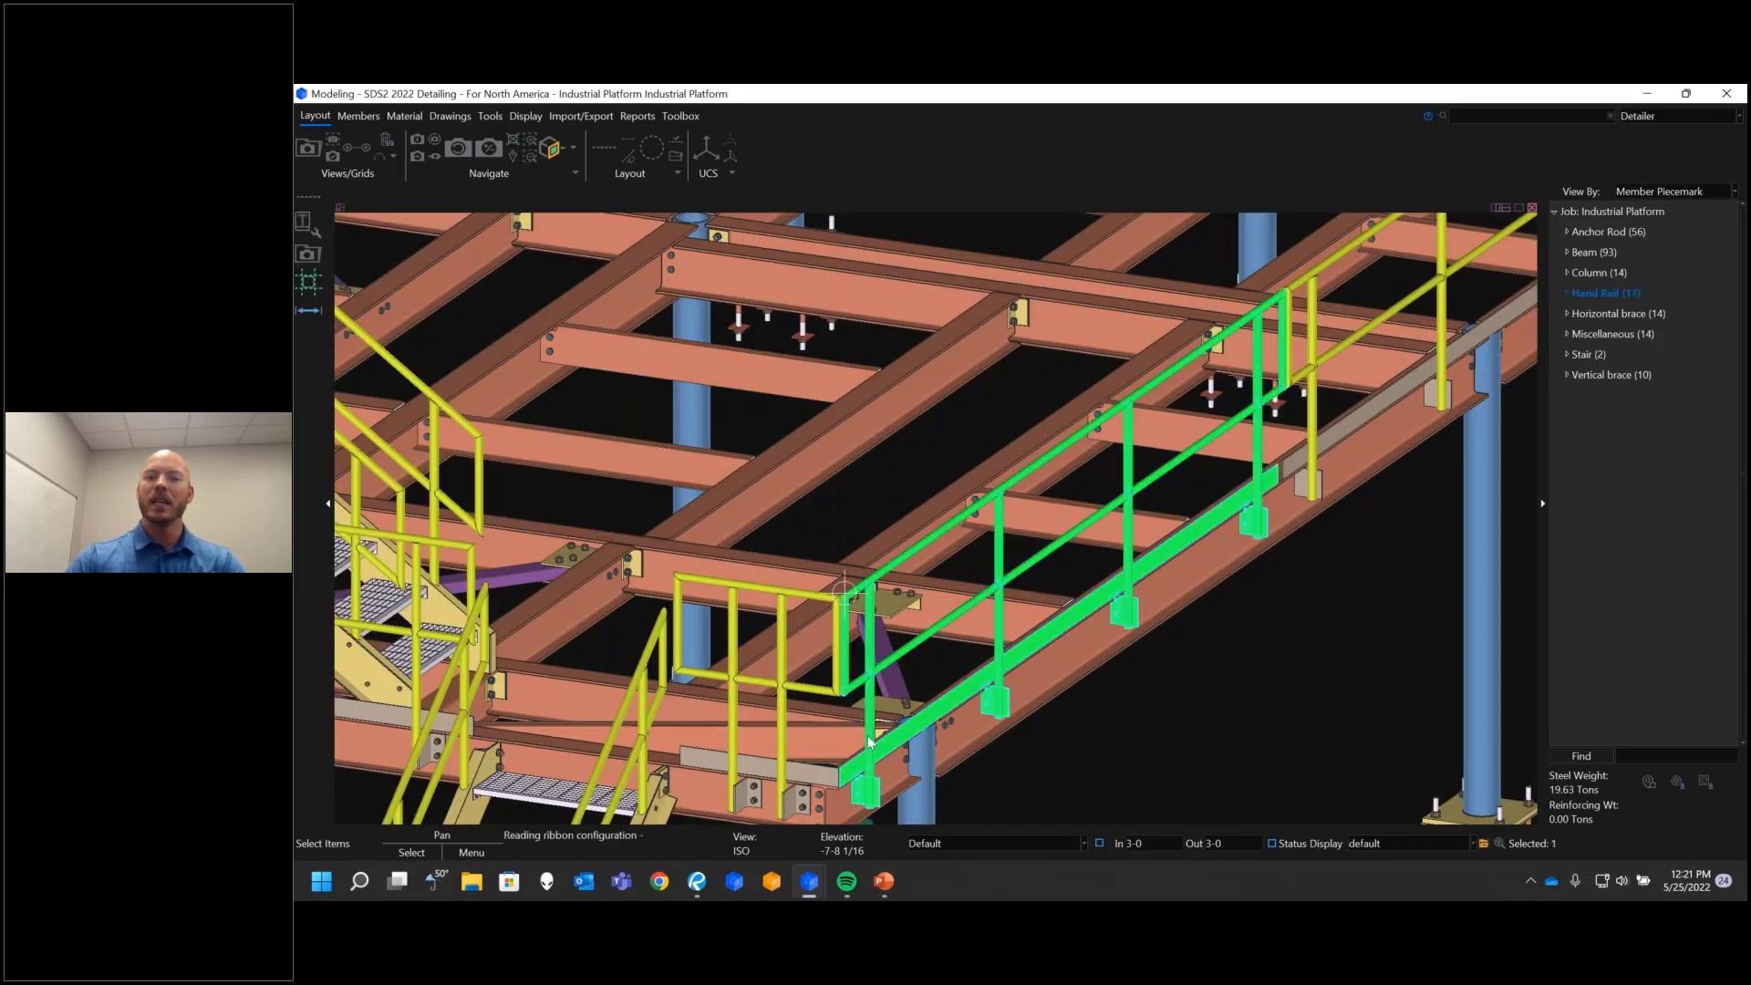
{"action": "scroll", "coordinate": [1124, 706], "scroll_direction": "down", "scroll_amount": 3}
{"action": "left_click", "coordinate": [1130, 720]}
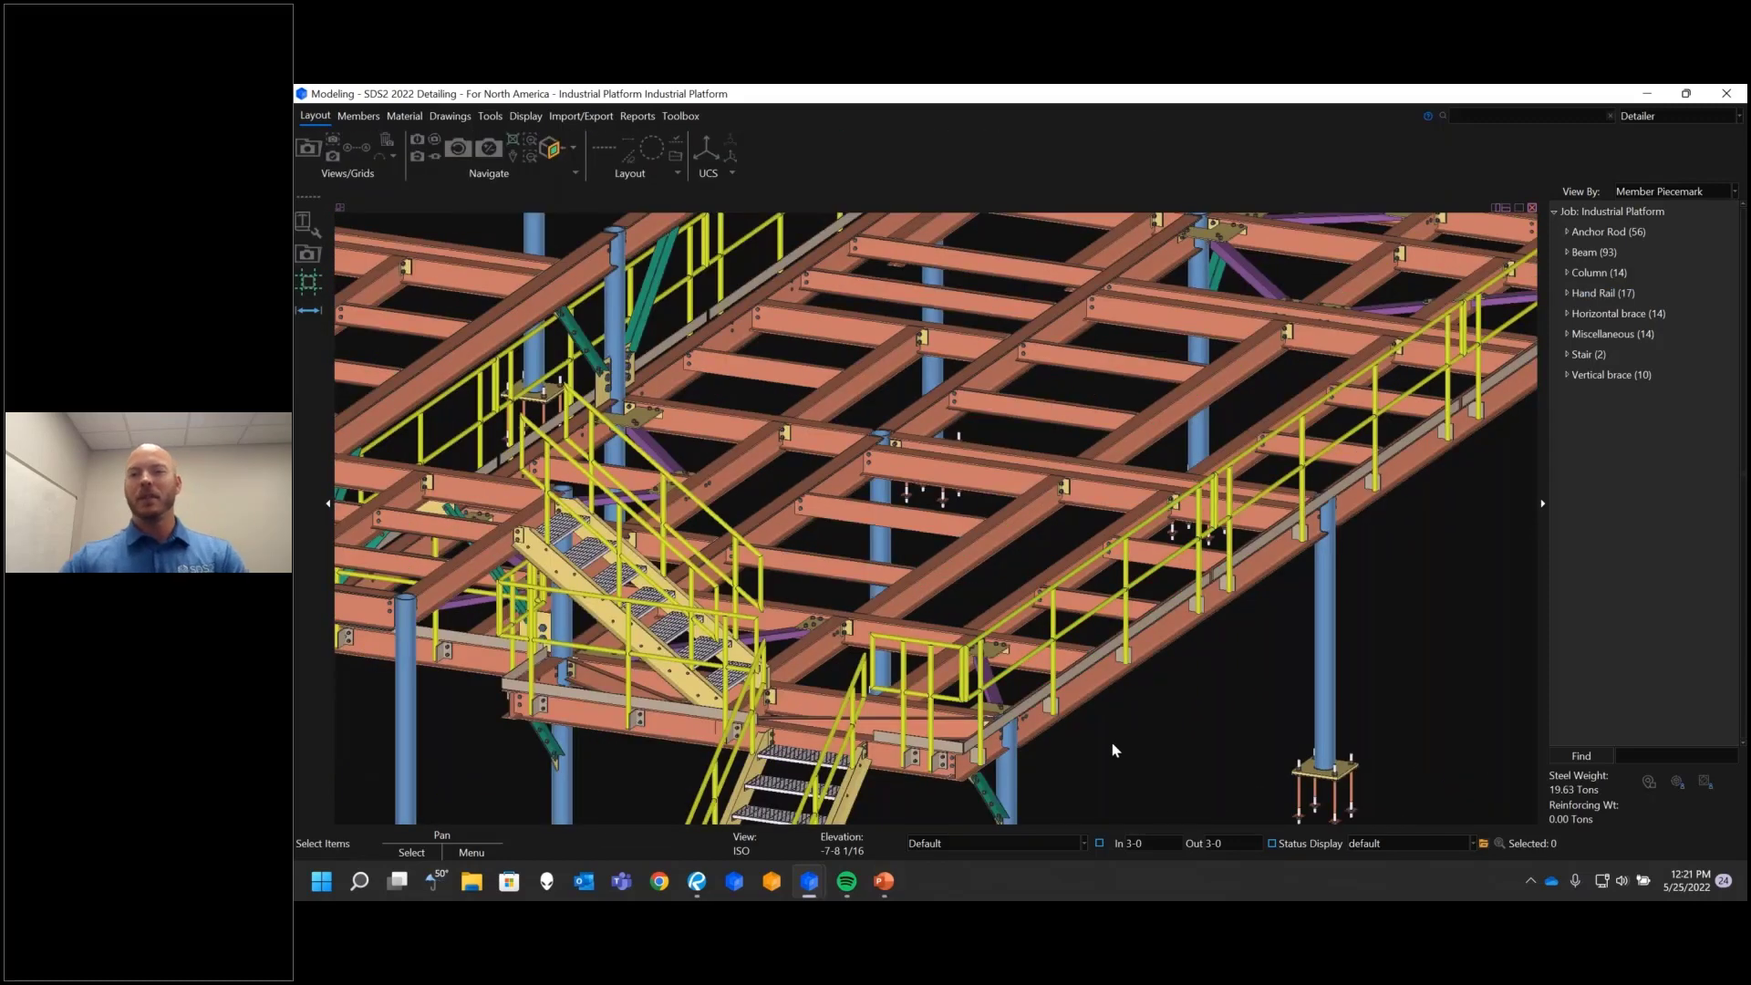
Step: Inspect the upper platform level and its unframed bay from several angles
{"action": "scroll", "coordinate": [1113, 742], "scroll_direction": "down", "scroll_amount": 5}
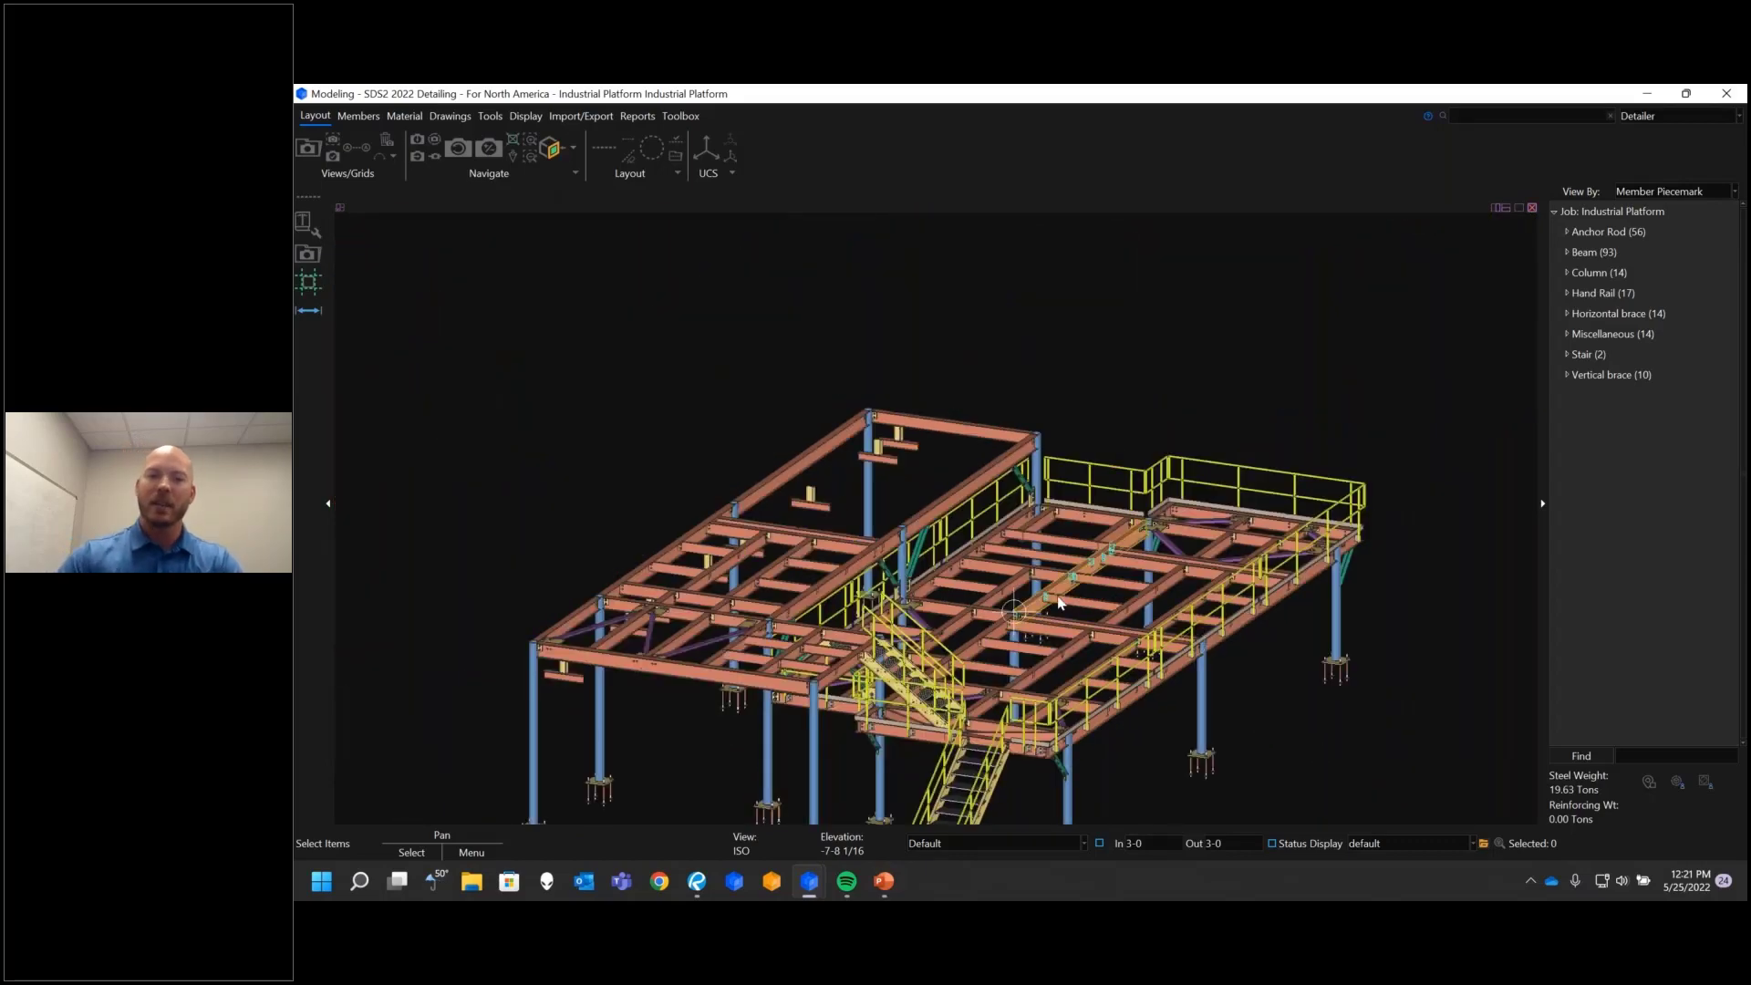
{"action": "scroll", "coordinate": [873, 508], "scroll_direction": "up", "scroll_amount": 3}
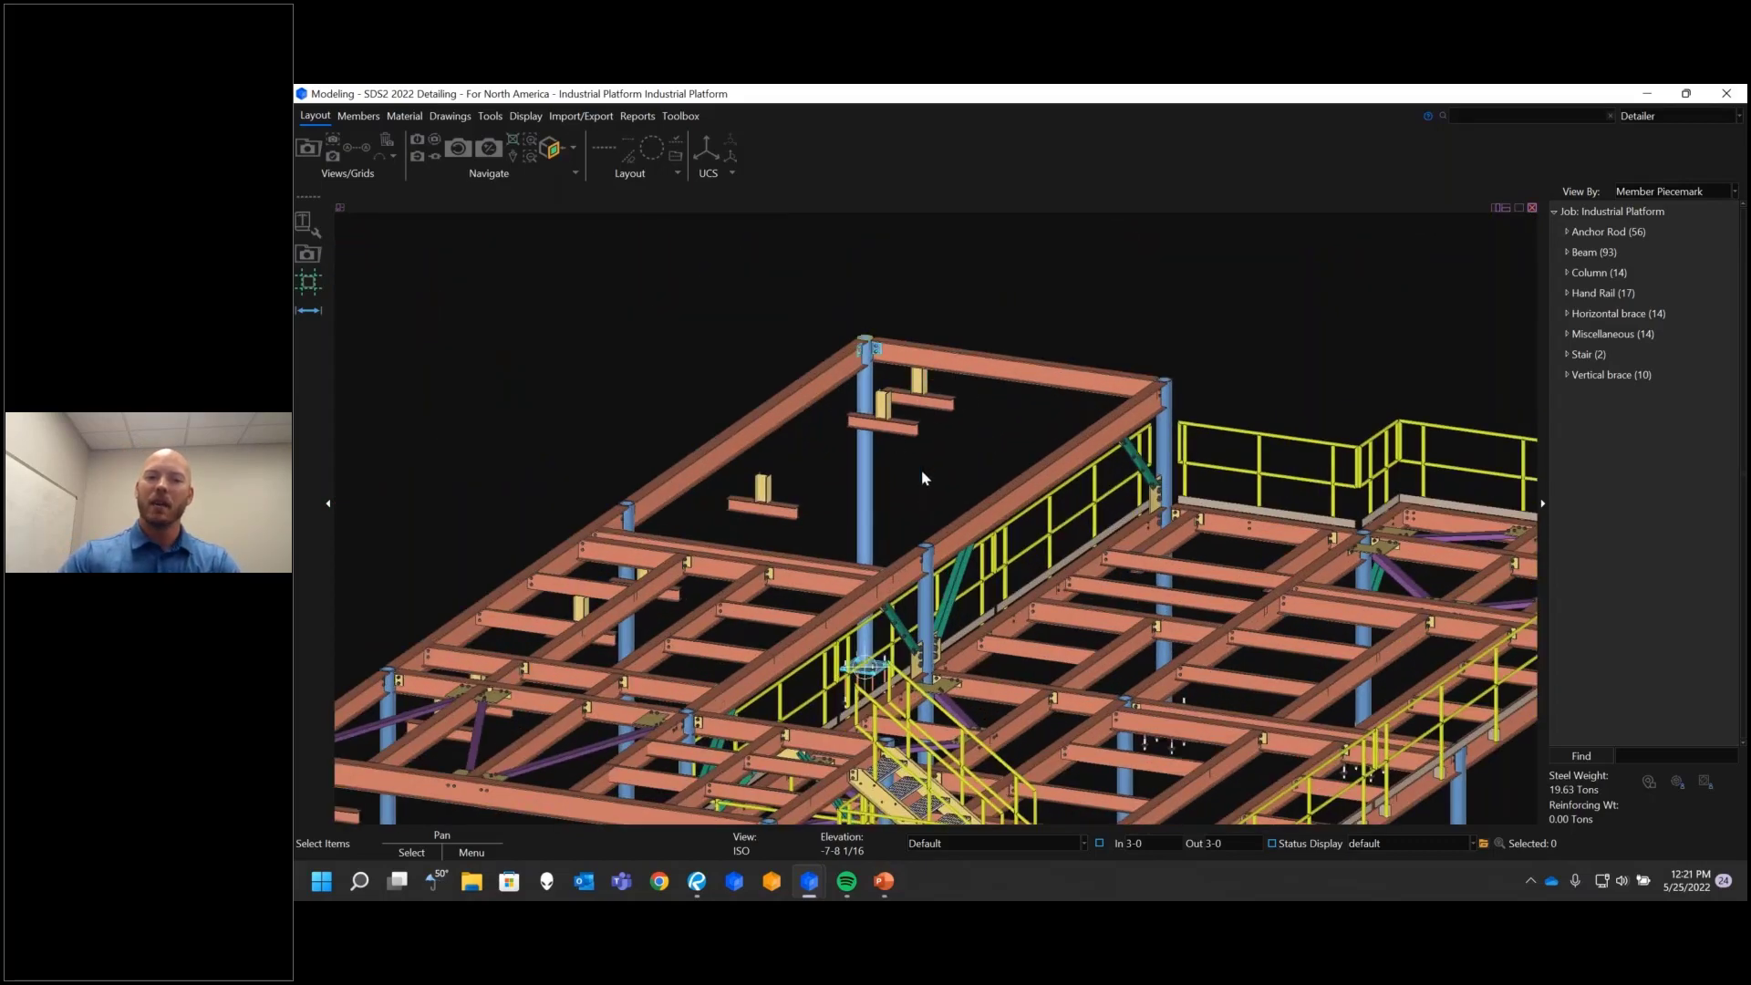
{"action": "middle_click_drag", "start_coordinate": [1059, 460], "coordinate": [935, 447]}
{"action": "scroll", "coordinate": [1341, 474], "scroll_direction": "down", "scroll_amount": 3}
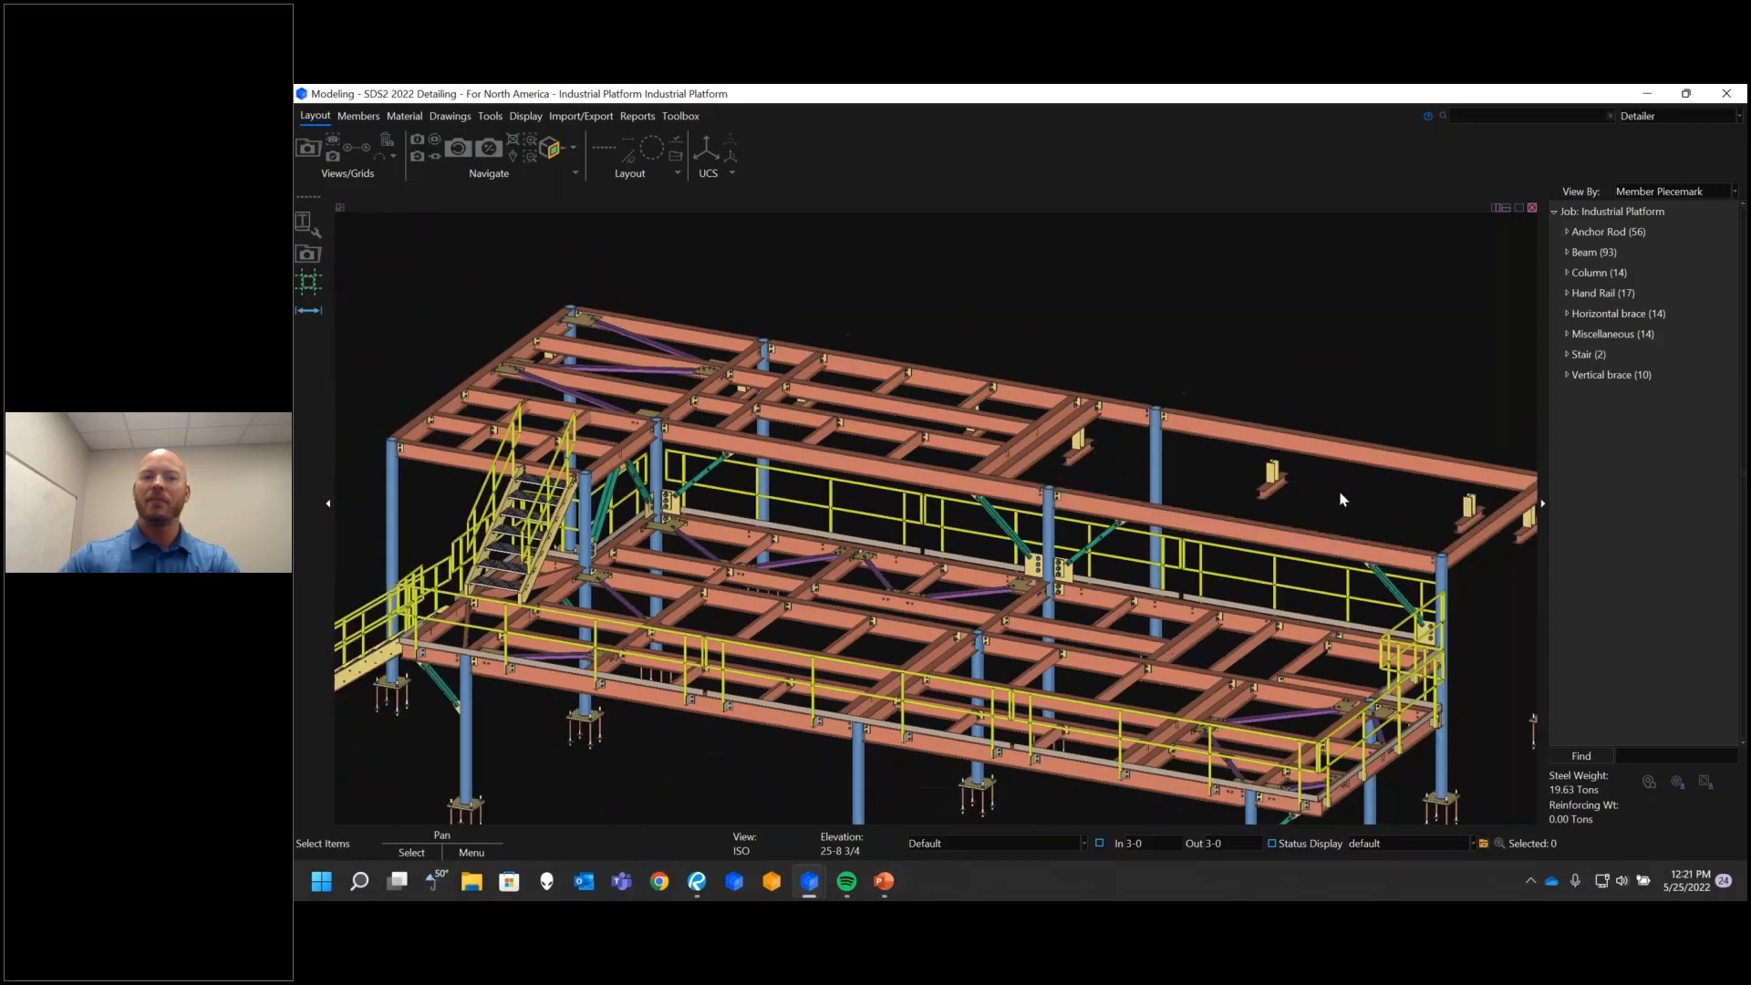
{"action": "scroll", "coordinate": [1206, 511], "scroll_direction": "down", "scroll_amount": 2}
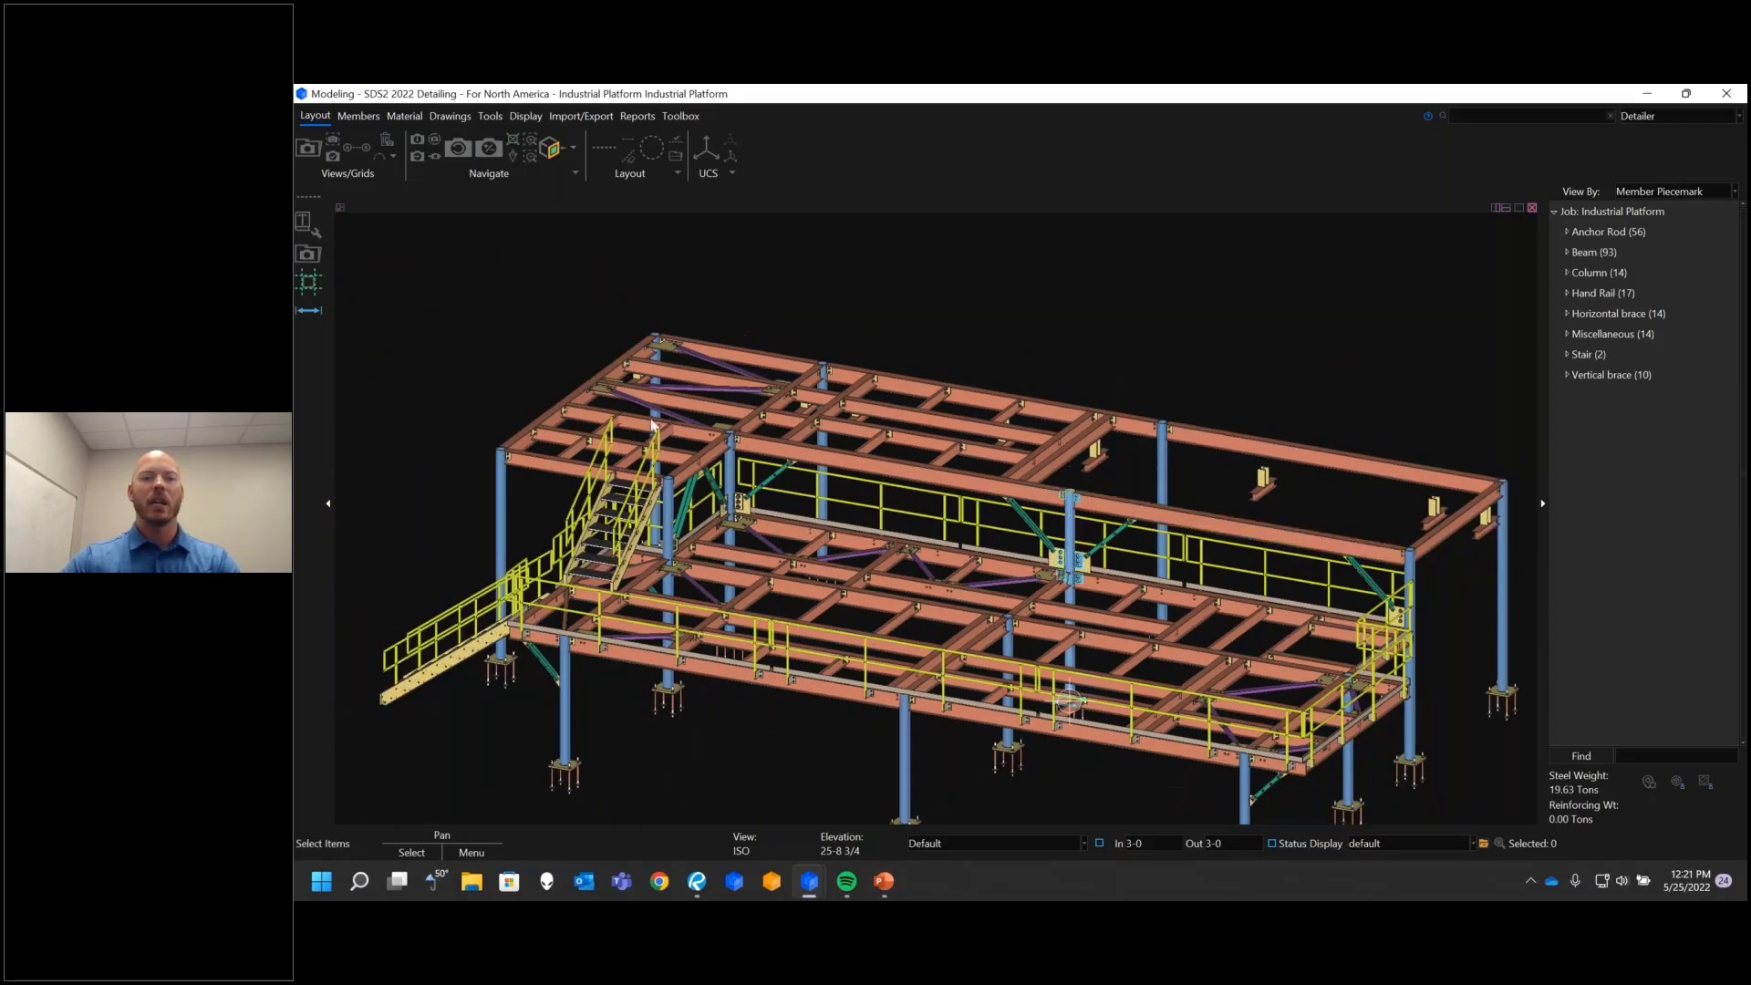
{"action": "scroll", "coordinate": [715, 432], "scroll_direction": "down", "scroll_amount": 2}
{"action": "middle_click_drag", "start_coordinate": [714, 431], "coordinate": [863, 442]}
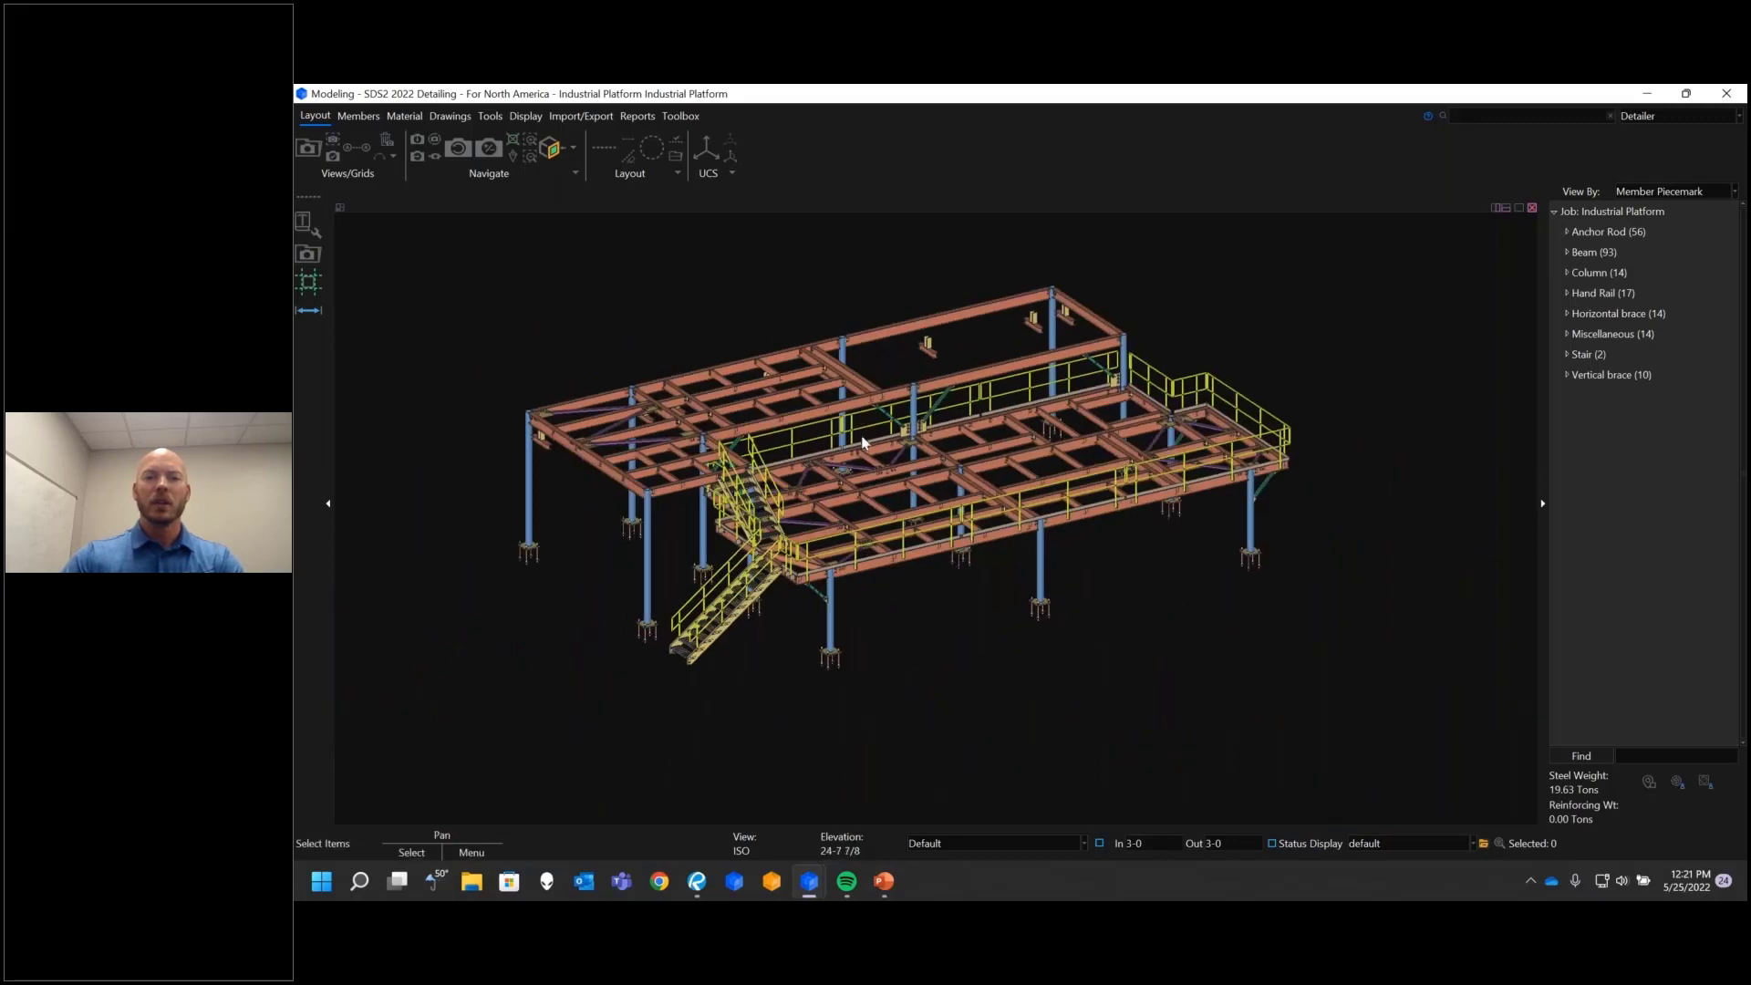
{"action": "middle_click_drag", "start_coordinate": [919, 612], "coordinate": [915, 566]}
Step: Show the reference drawing 20007+Rev+1_pg4 in the model and compare it with the upper-level steel
{"action": "left_click", "coordinate": [308, 224]}
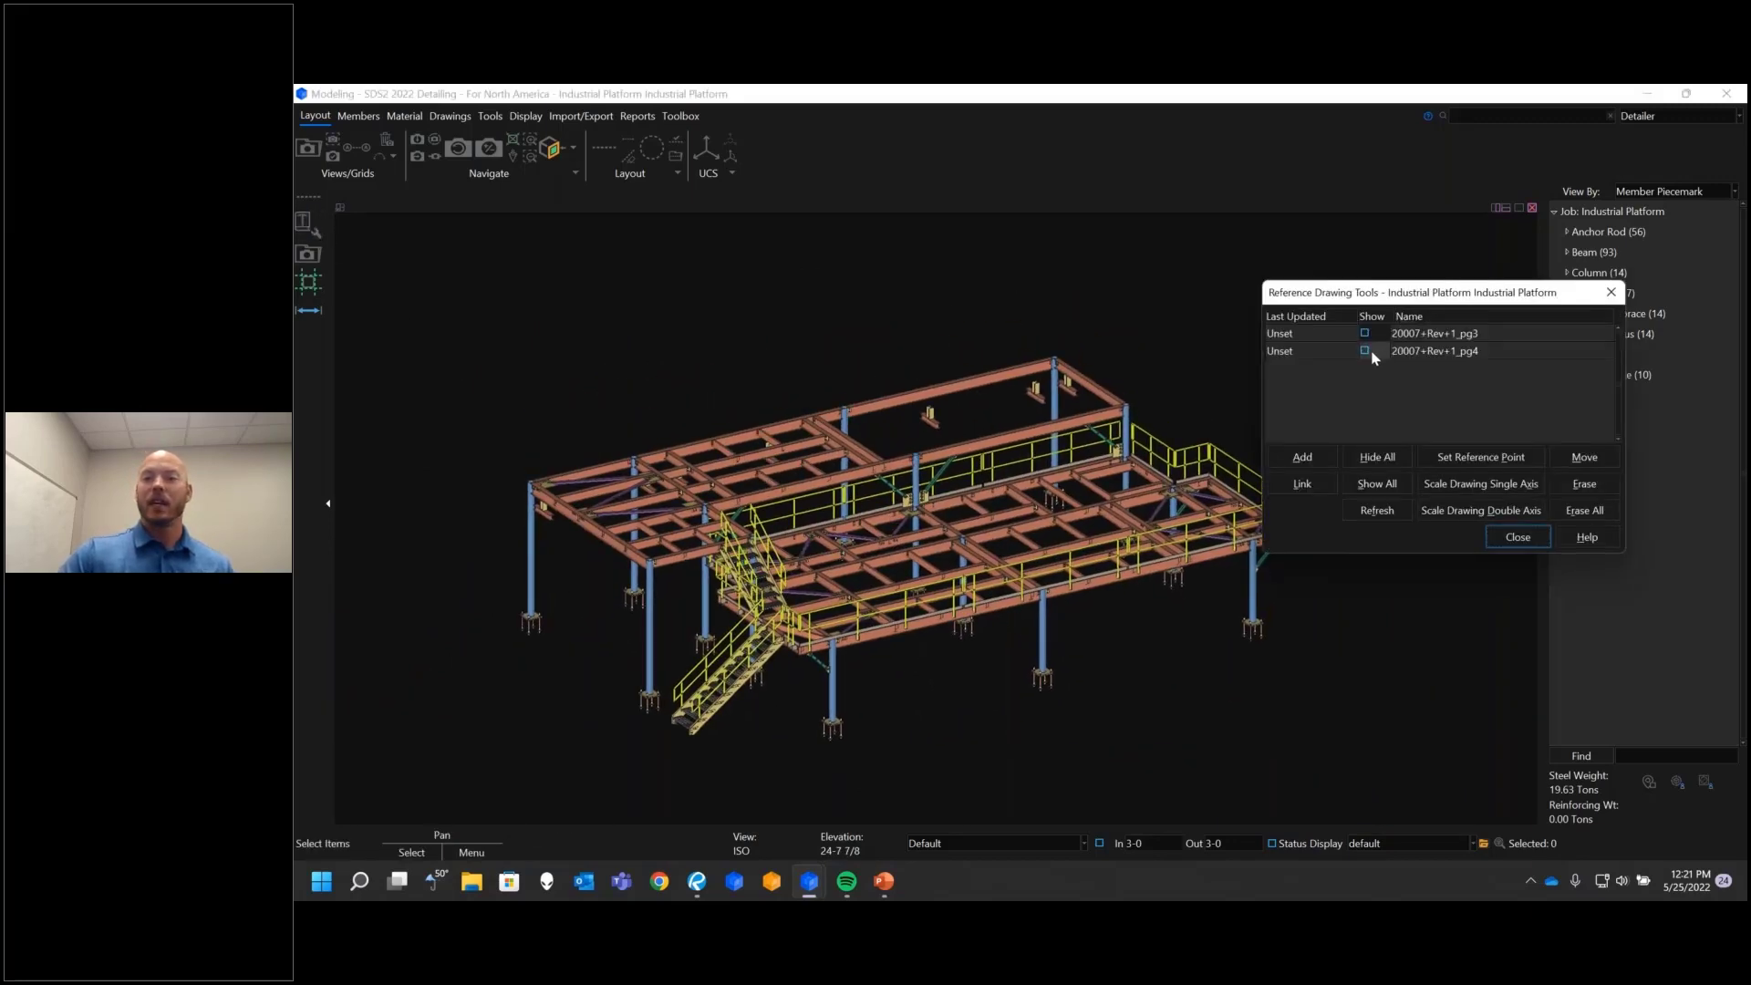
{"action": "left_click", "coordinate": [1366, 352]}
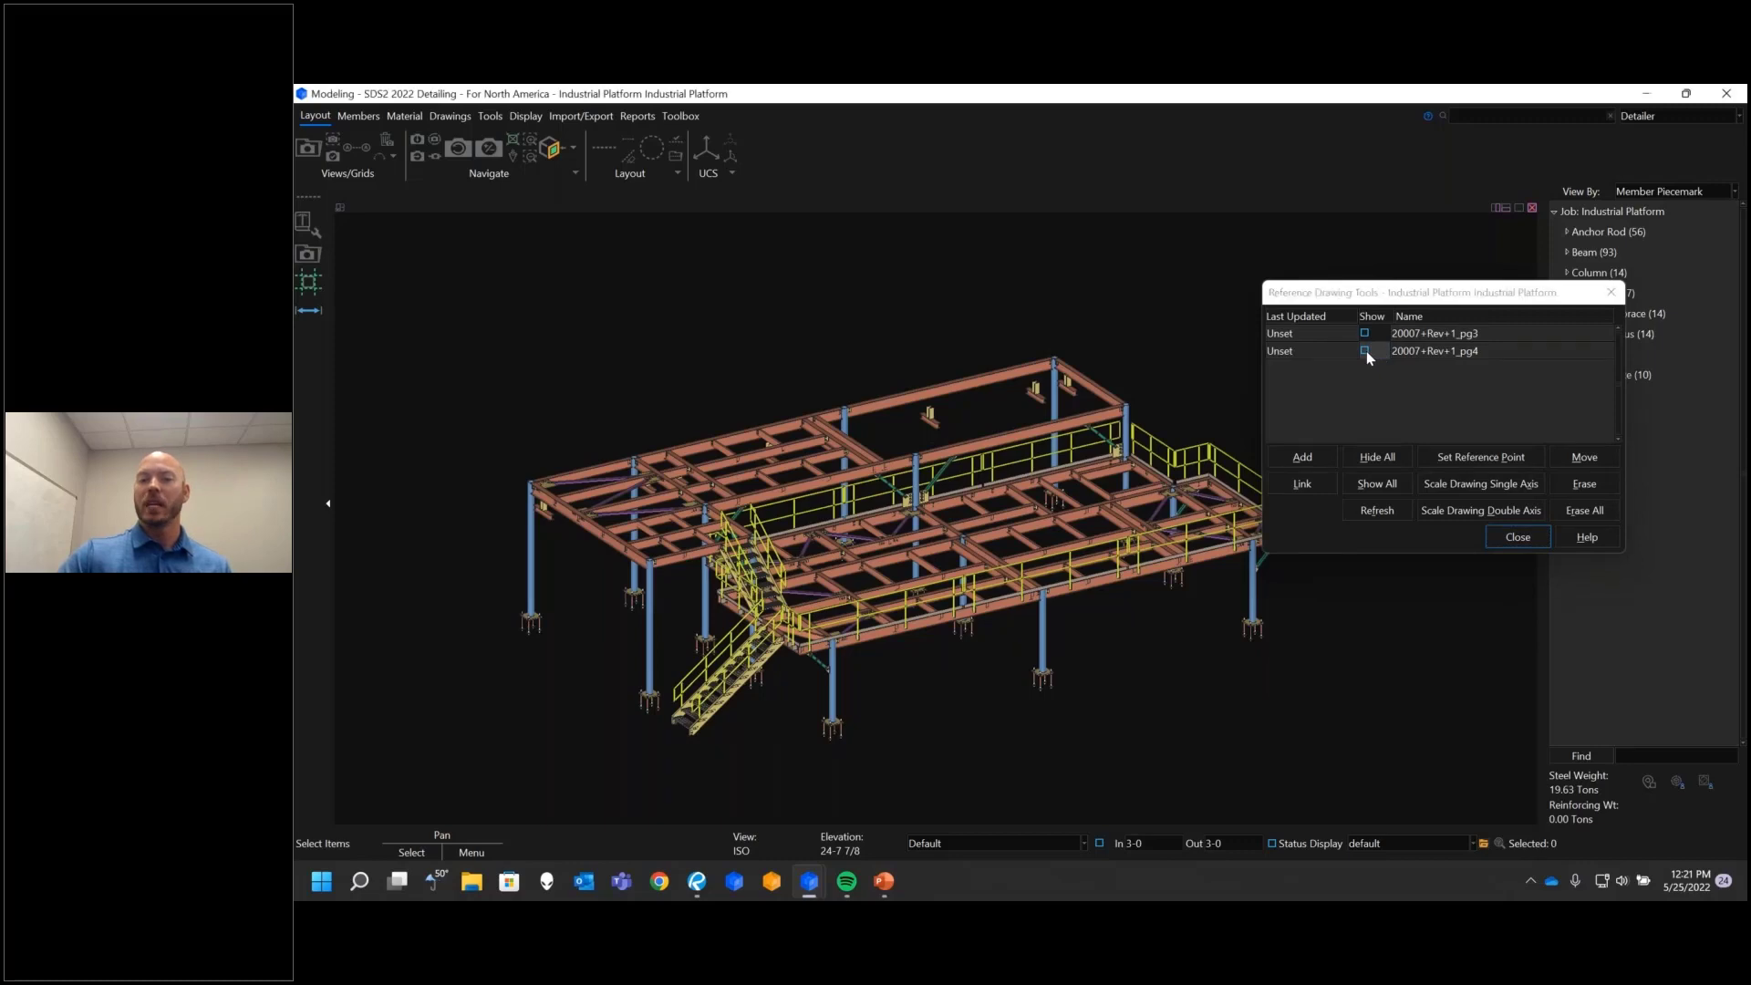
{"action": "left_click", "coordinate": [1518, 536]}
{"action": "scroll", "coordinate": [960, 377], "scroll_direction": "up", "scroll_amount": 6}
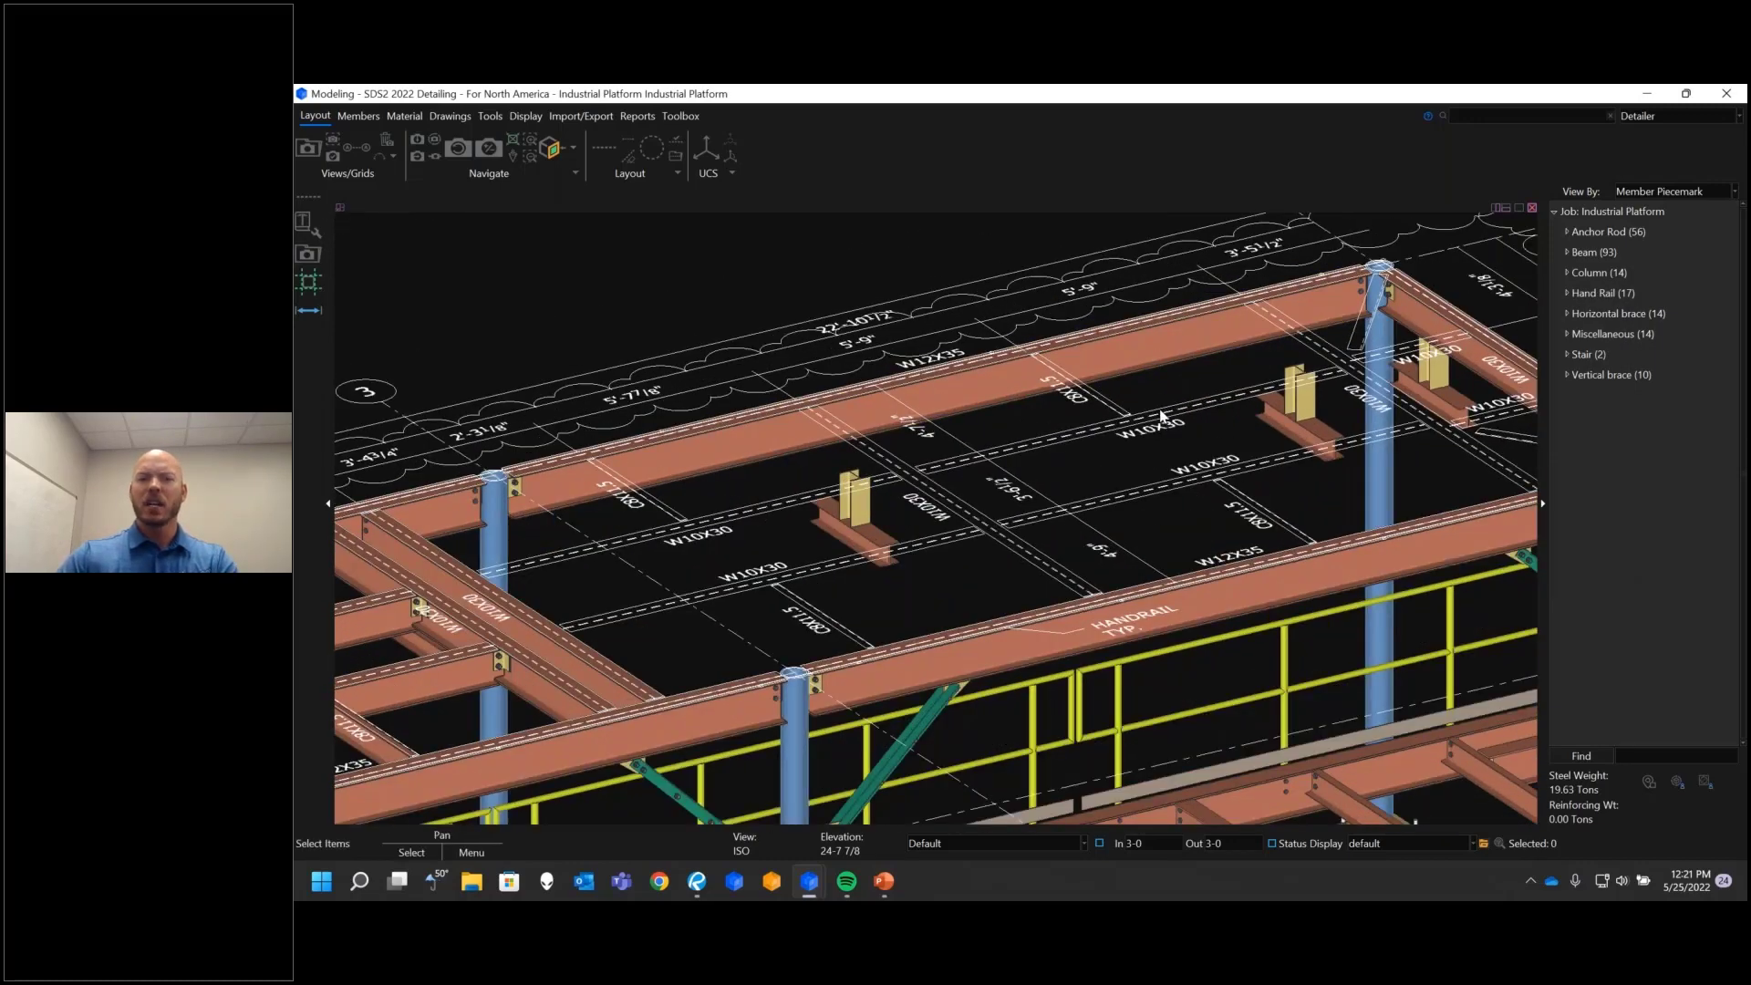
{"action": "middle_click_drag", "start_coordinate": [1163, 417], "coordinate": [1102, 463], "text": "shift"}
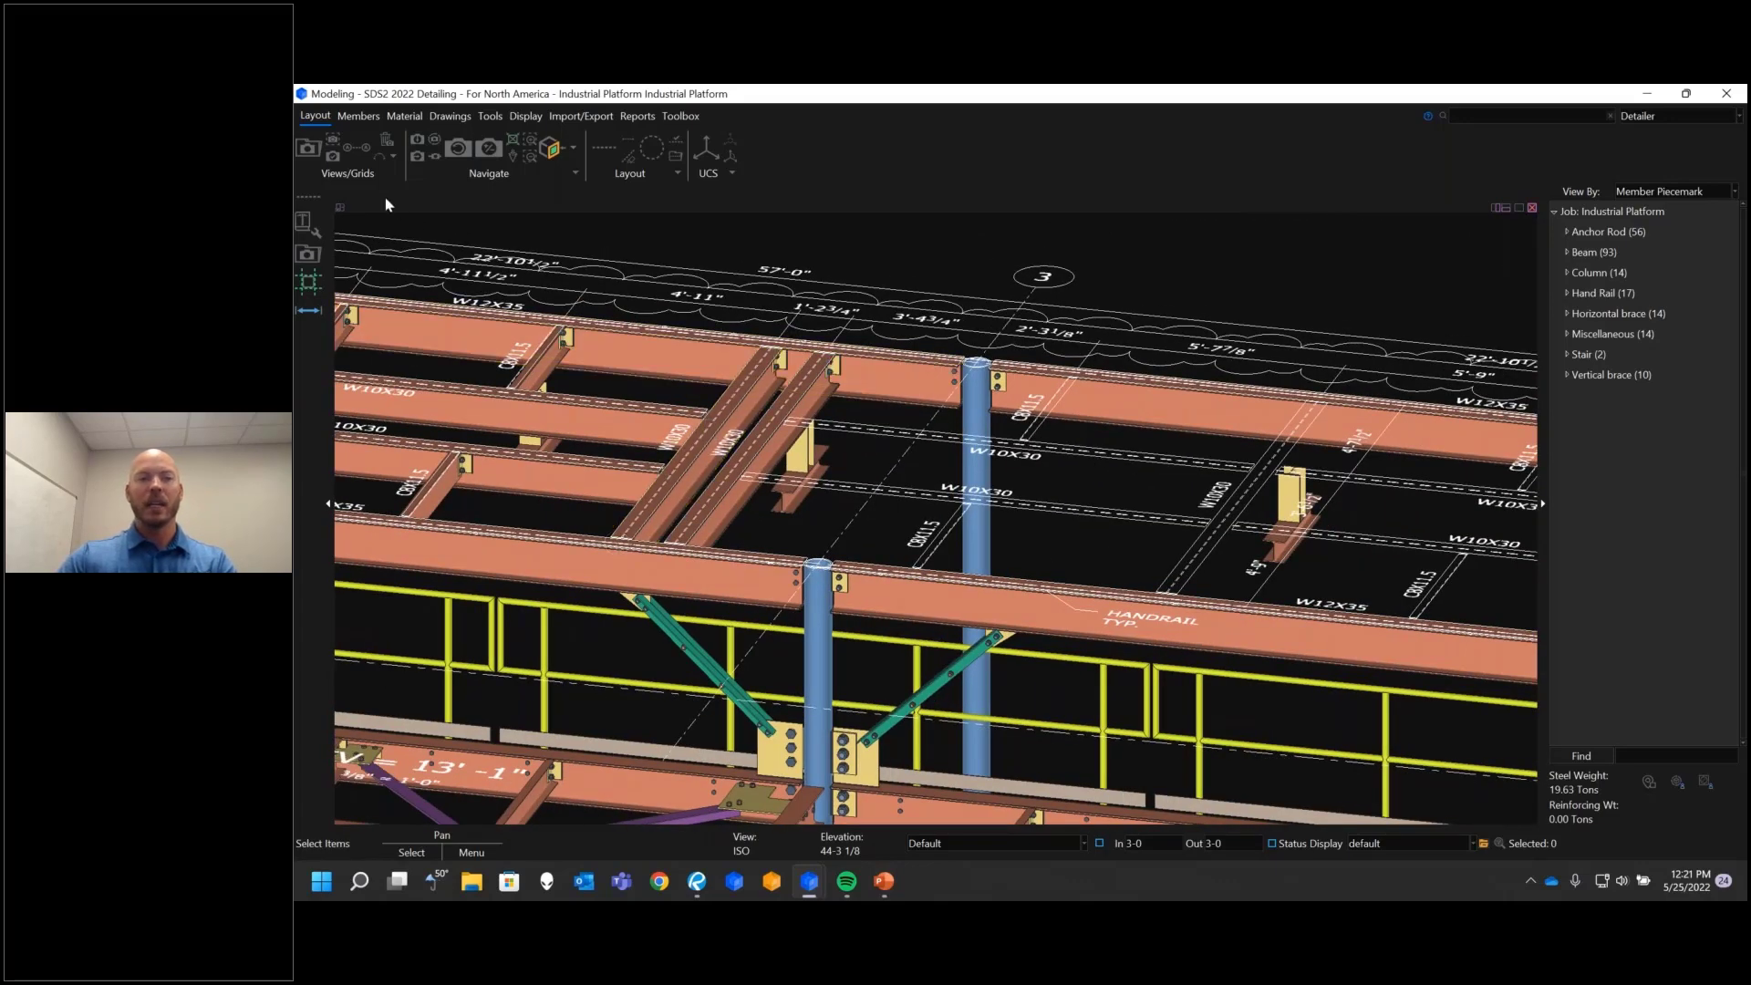
Step: Open the T.OS. 13-1 erection view and examine the unframed bay between grid lines 3 and 4
{"action": "left_click", "coordinate": [308, 148]}
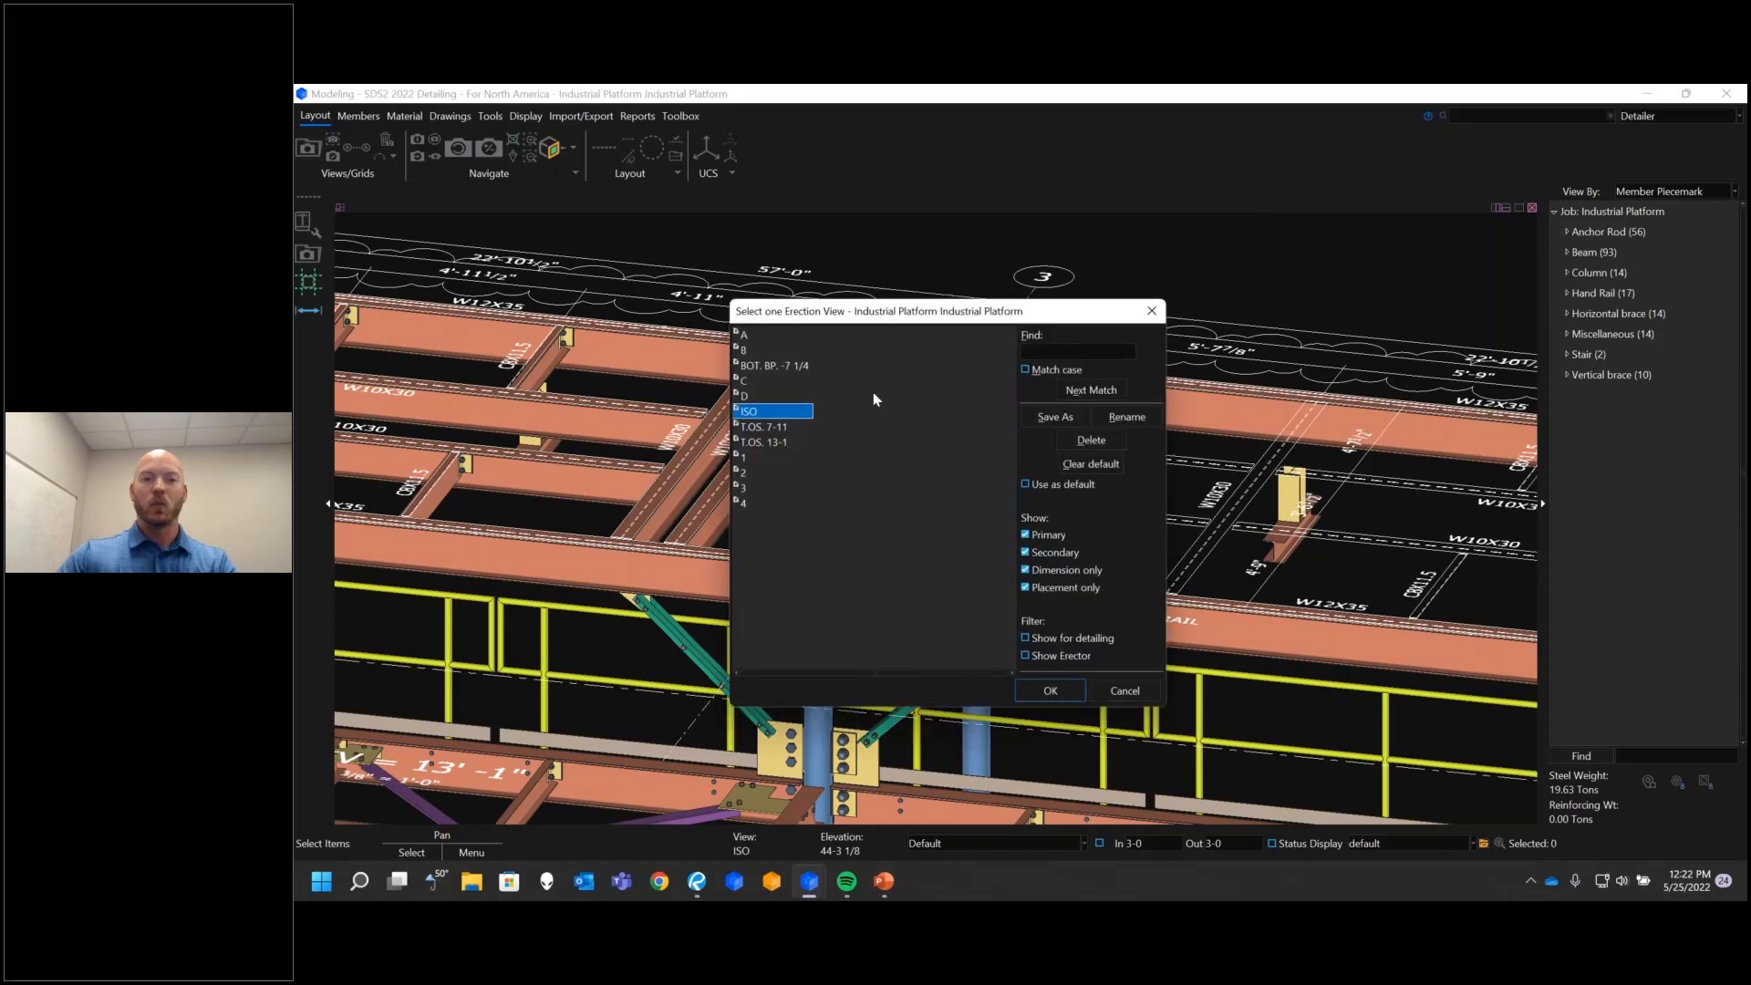
{"action": "double_click", "coordinate": [772, 443]}
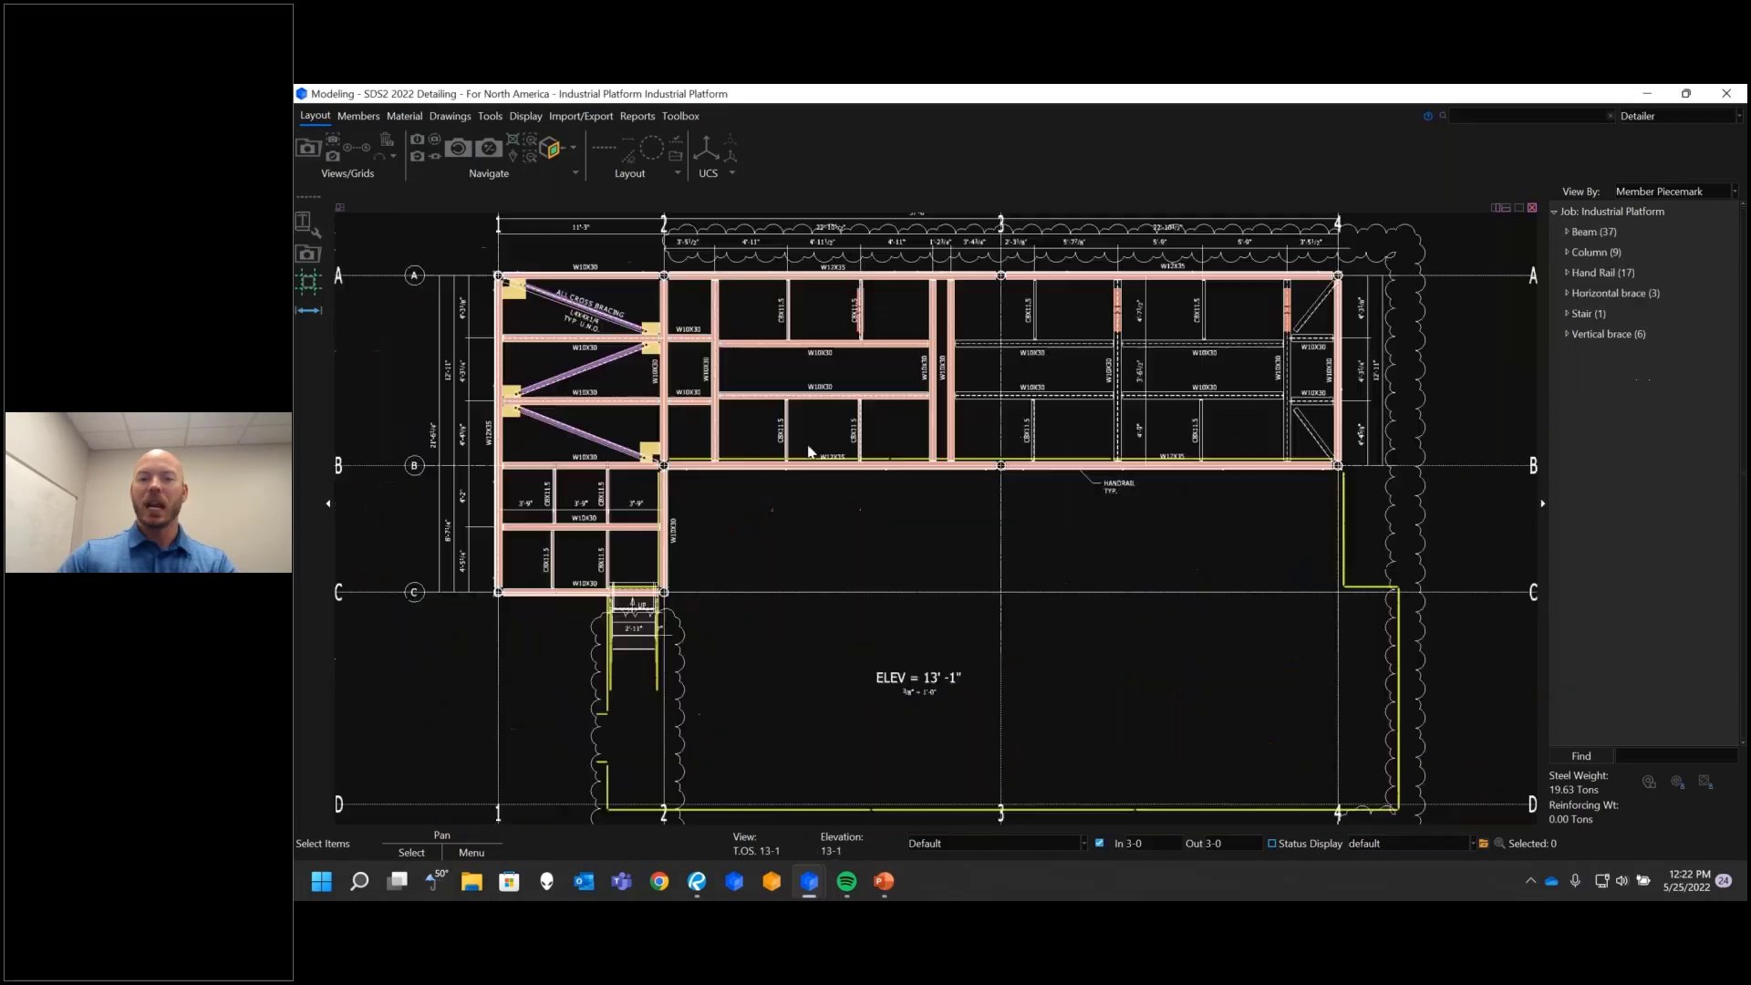
{"action": "scroll", "coordinate": [1157, 405], "scroll_direction": "down", "scroll_amount": 2}
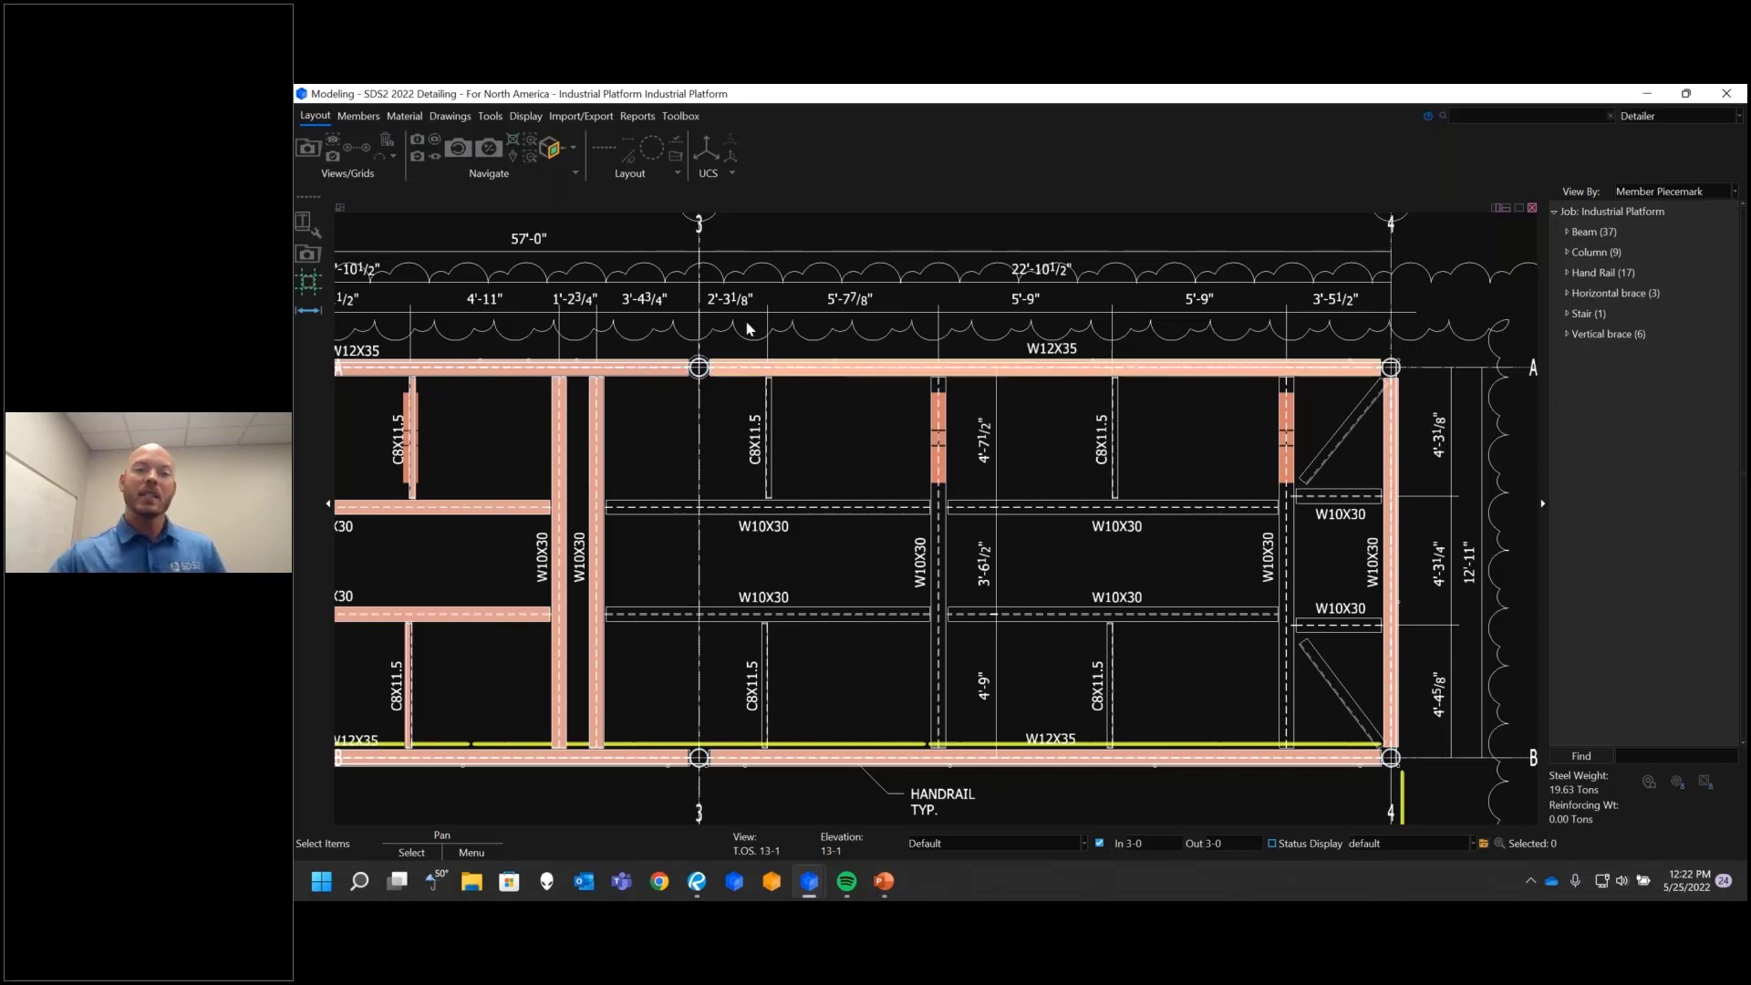
{"action": "scroll", "coordinate": [1225, 325], "scroll_direction": "down", "scroll_amount": 1}
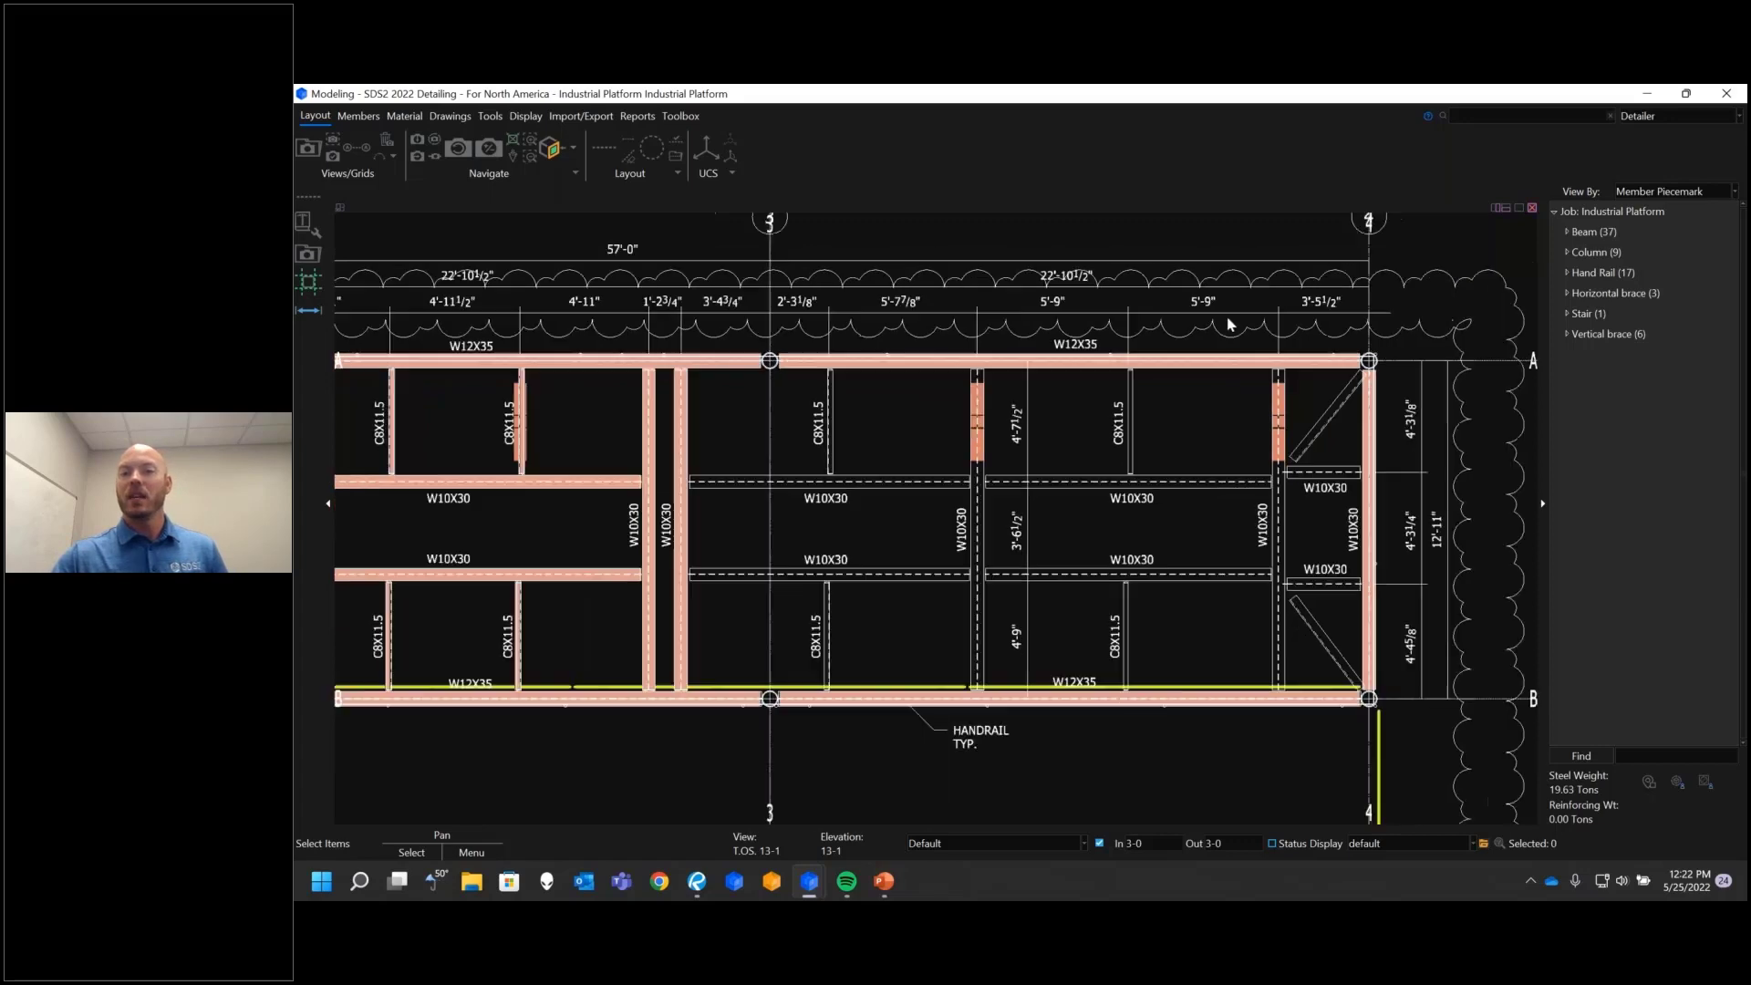
{"action": "middle_click_drag", "start_coordinate": [1225, 324], "coordinate": [1181, 352]}
{"action": "scroll", "coordinate": [1208, 363], "scroll_direction": "up", "scroll_amount": 1}
{"action": "scroll", "coordinate": [1208, 363], "scroll_direction": "up", "scroll_amount": 1}
{"action": "scroll", "coordinate": [1208, 363], "scroll_direction": "down", "scroll_amount": 1}
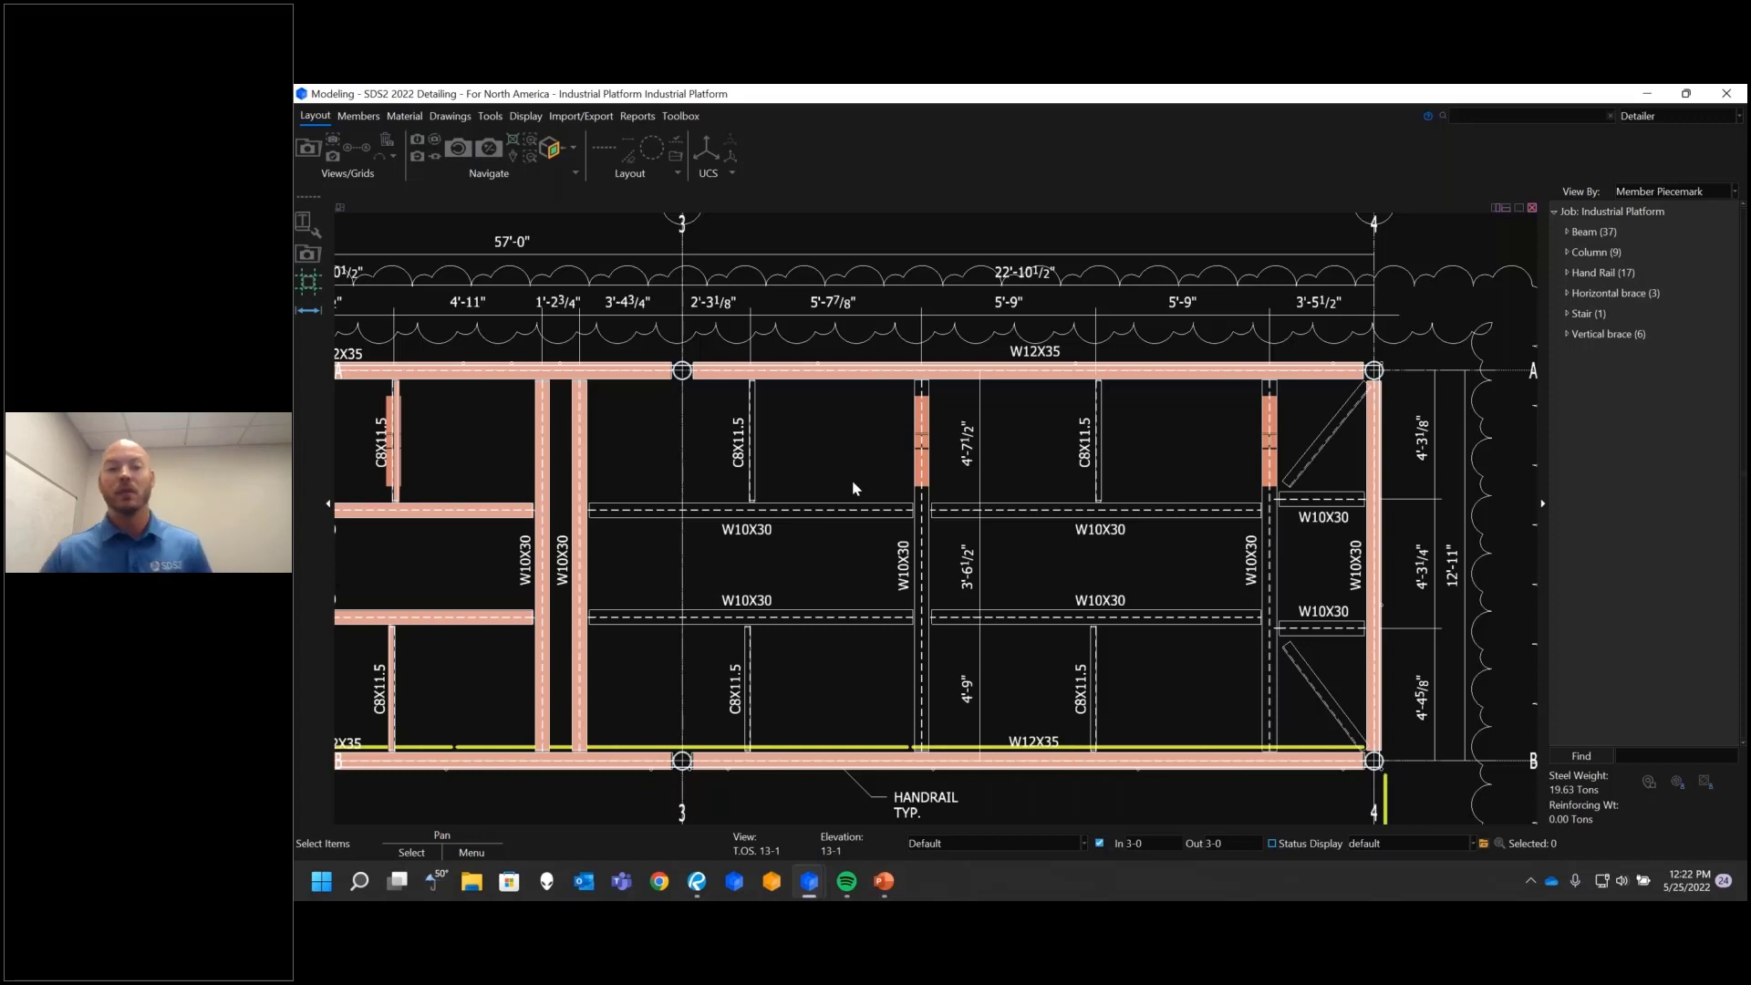
{"action": "middle_click_drag", "start_coordinate": [852, 480], "coordinate": [839, 519]}
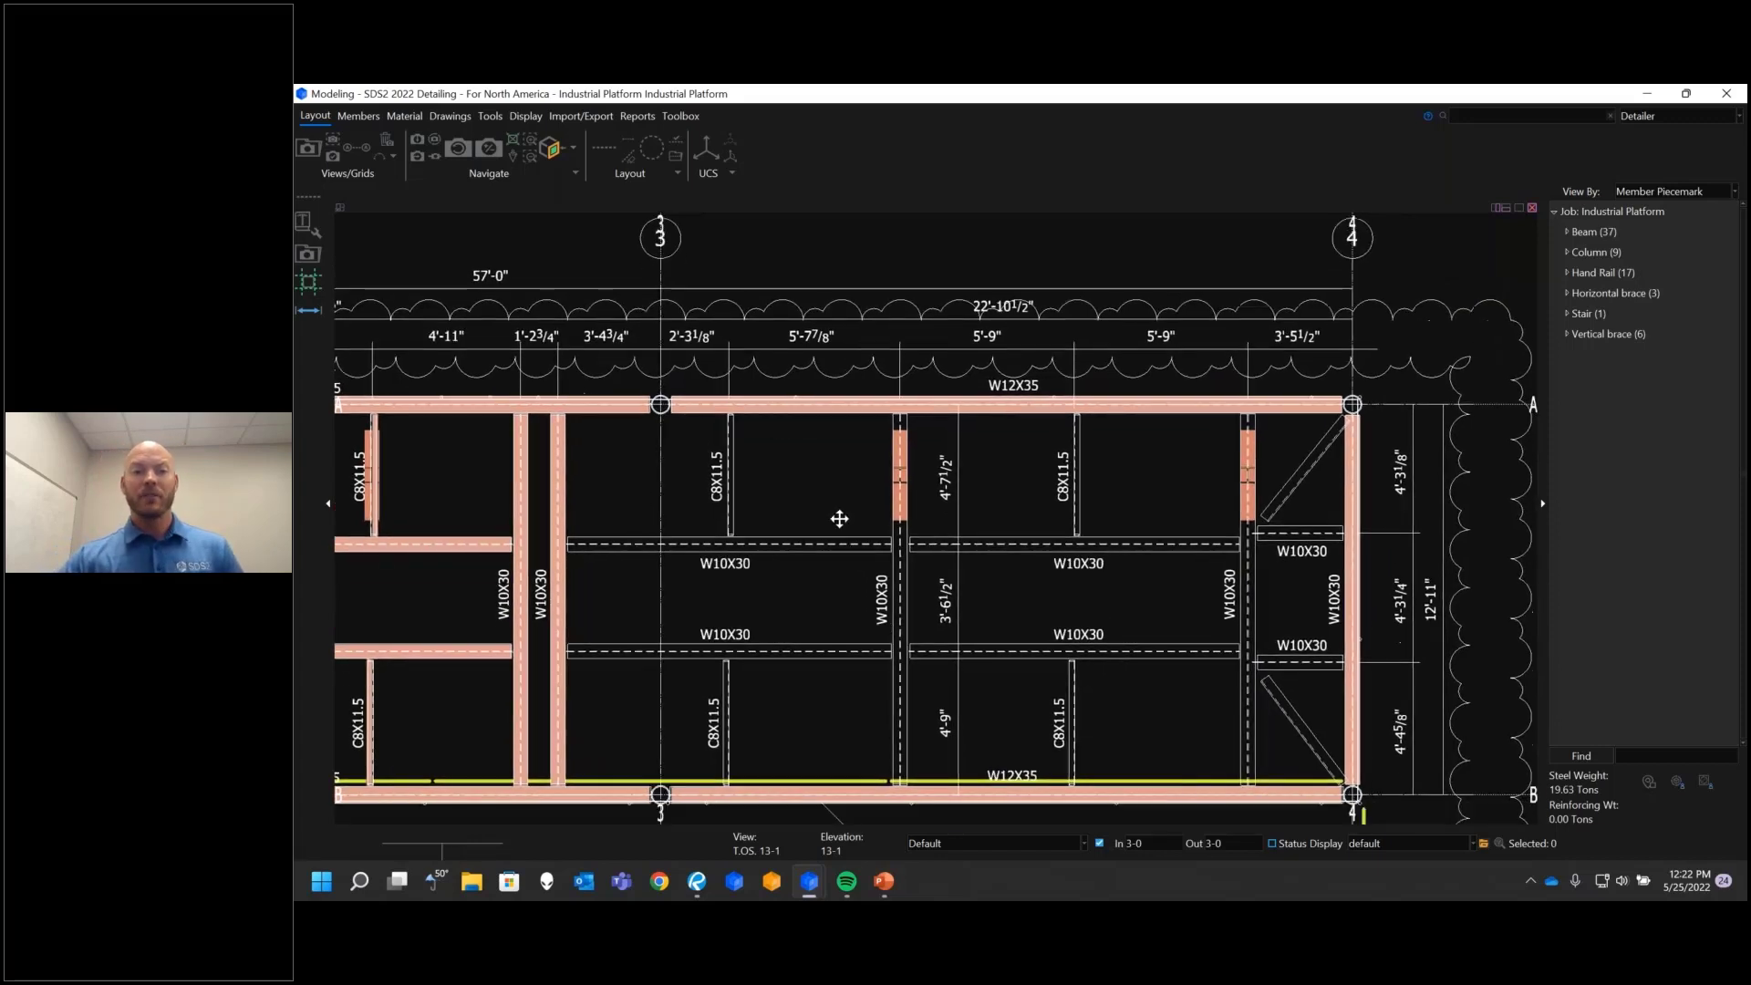
{"action": "scroll", "coordinate": [840, 519], "scroll_direction": "down", "scroll_amount": 1}
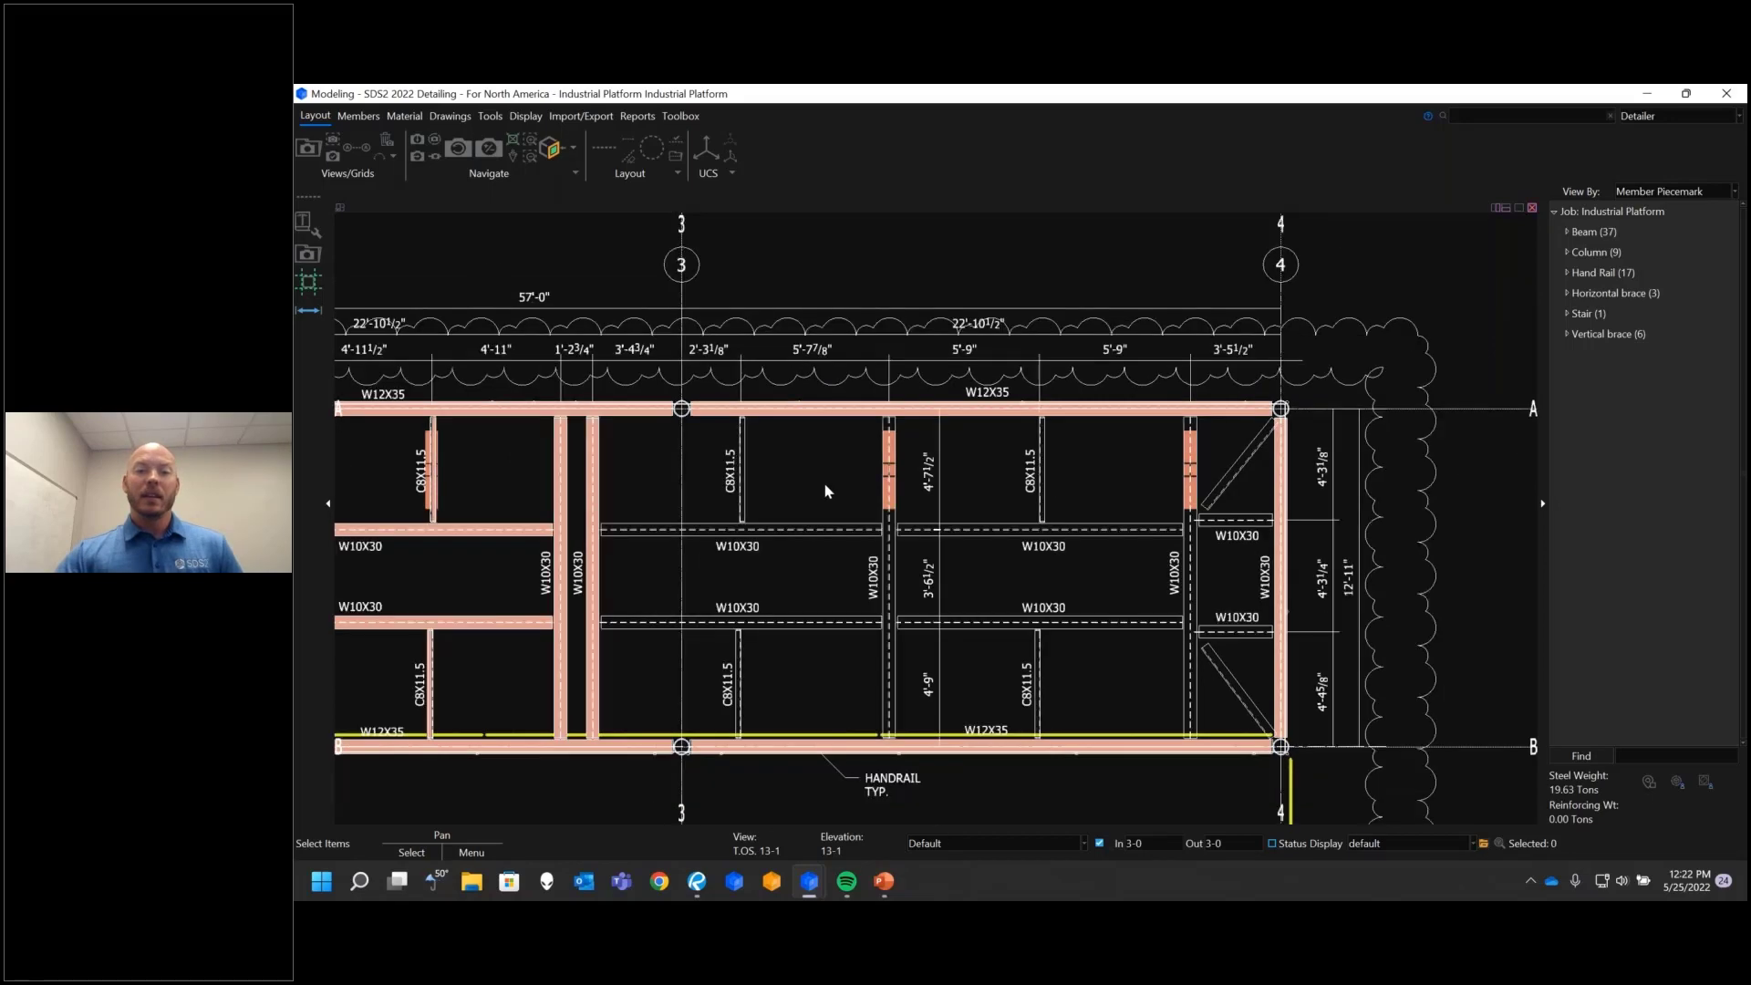
{"action": "scroll", "coordinate": [825, 491], "scroll_direction": "up", "scroll_amount": 1}
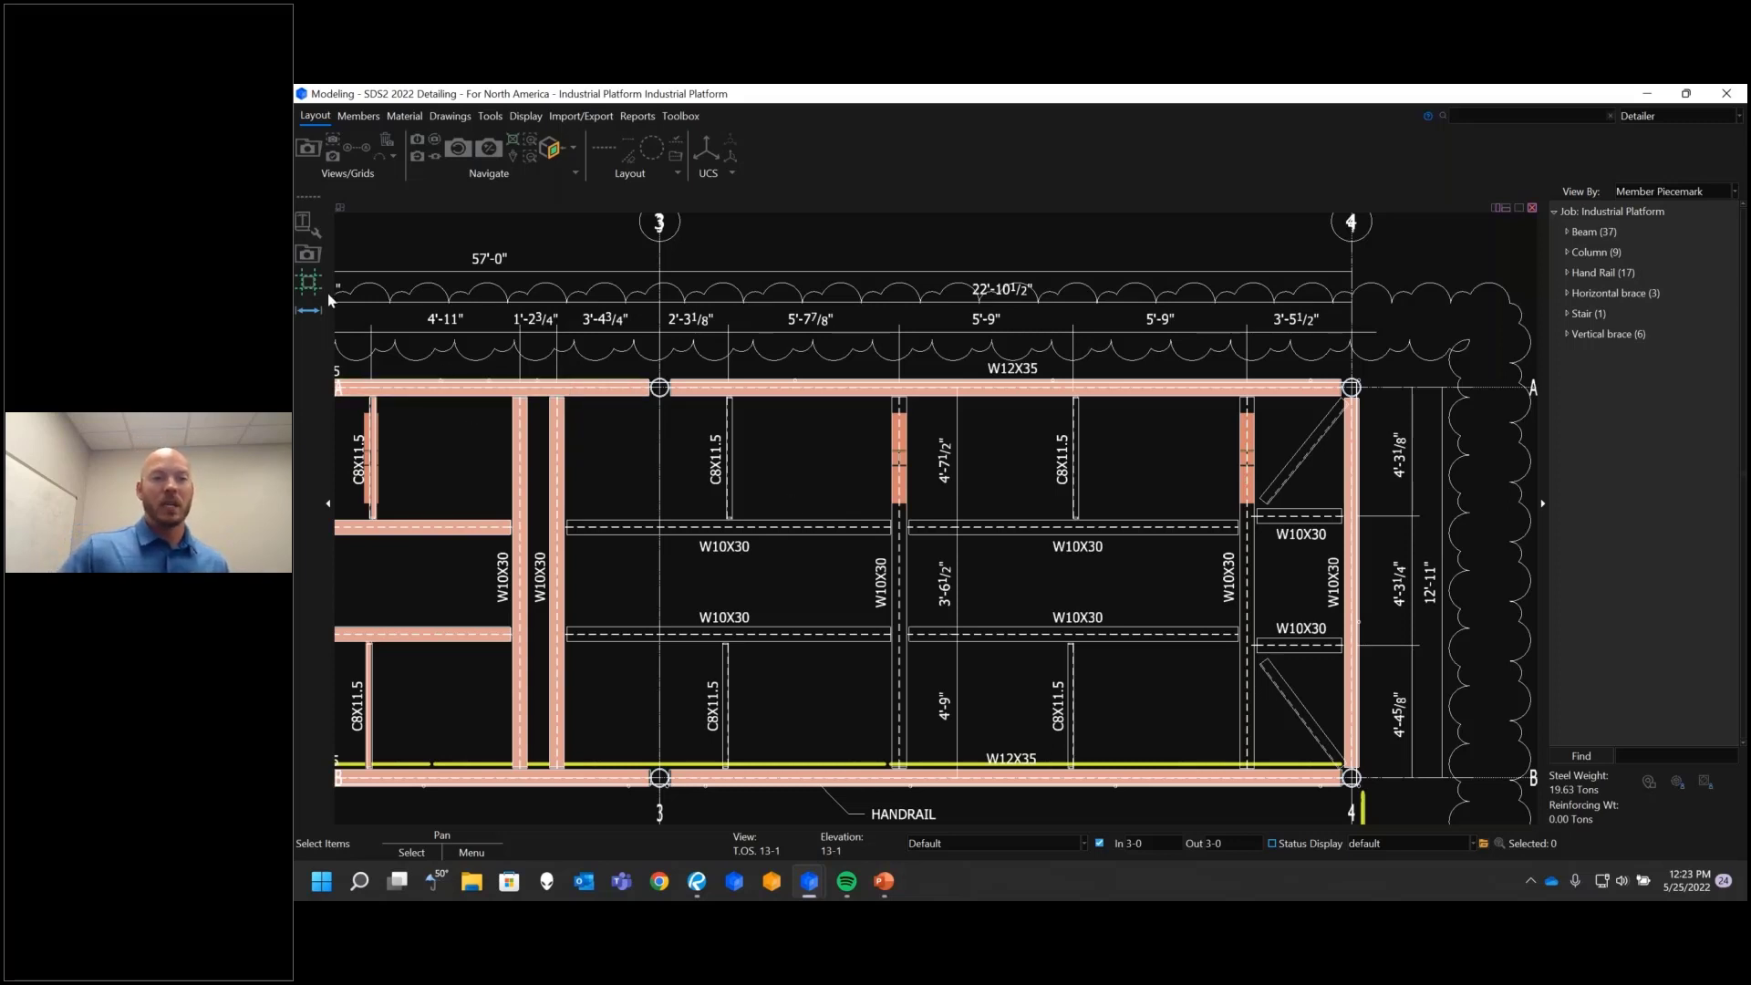
{"action": "left_click", "coordinate": [310, 199]}
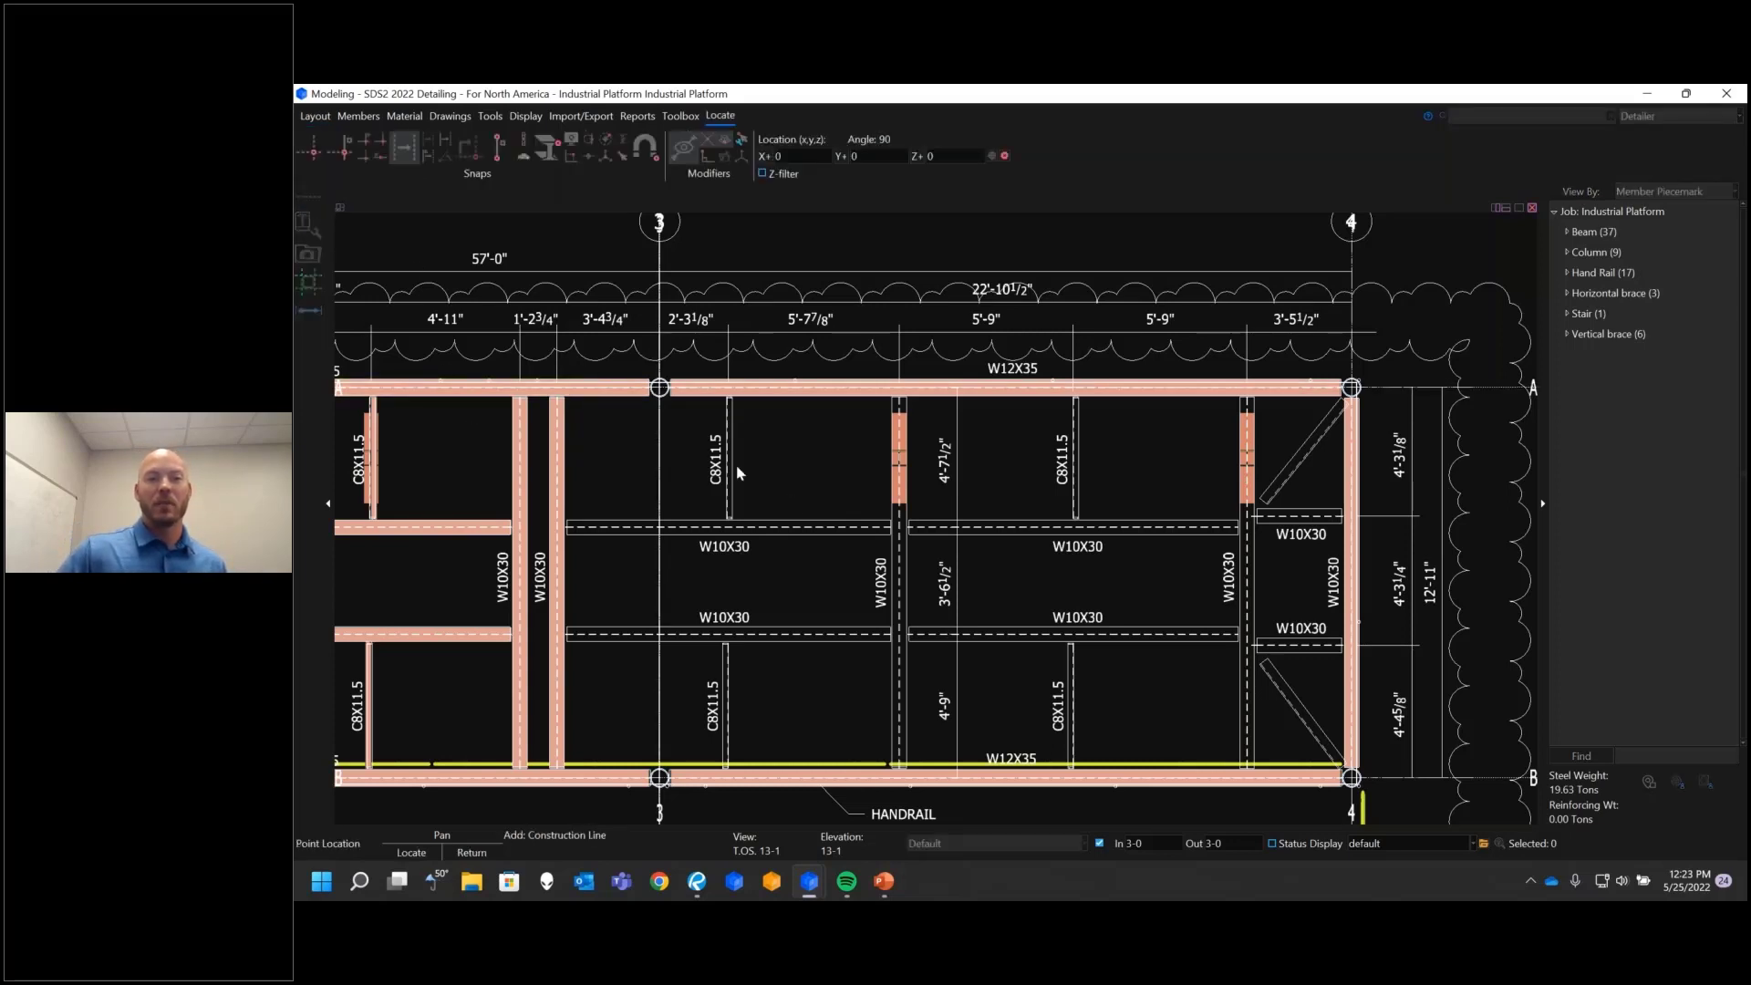
{"action": "right_click", "coordinate": [810, 475]}
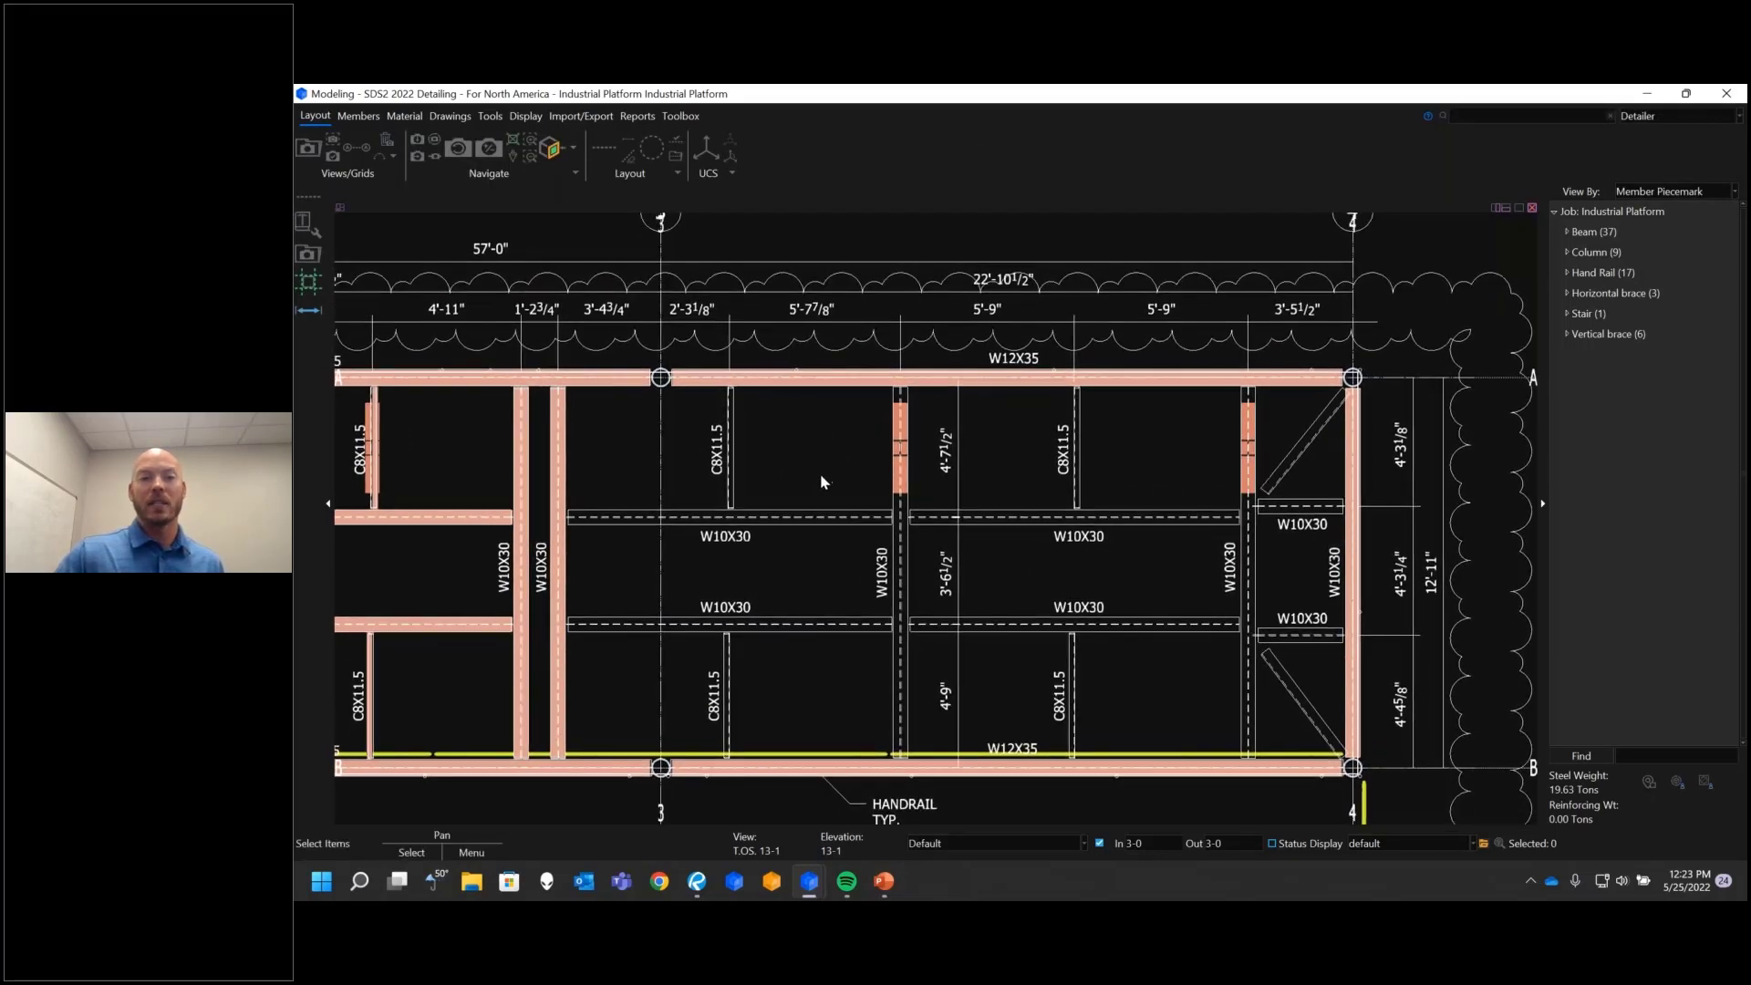
{"action": "scroll", "coordinate": [796, 441], "scroll_direction": "down", "scroll_amount": 1}
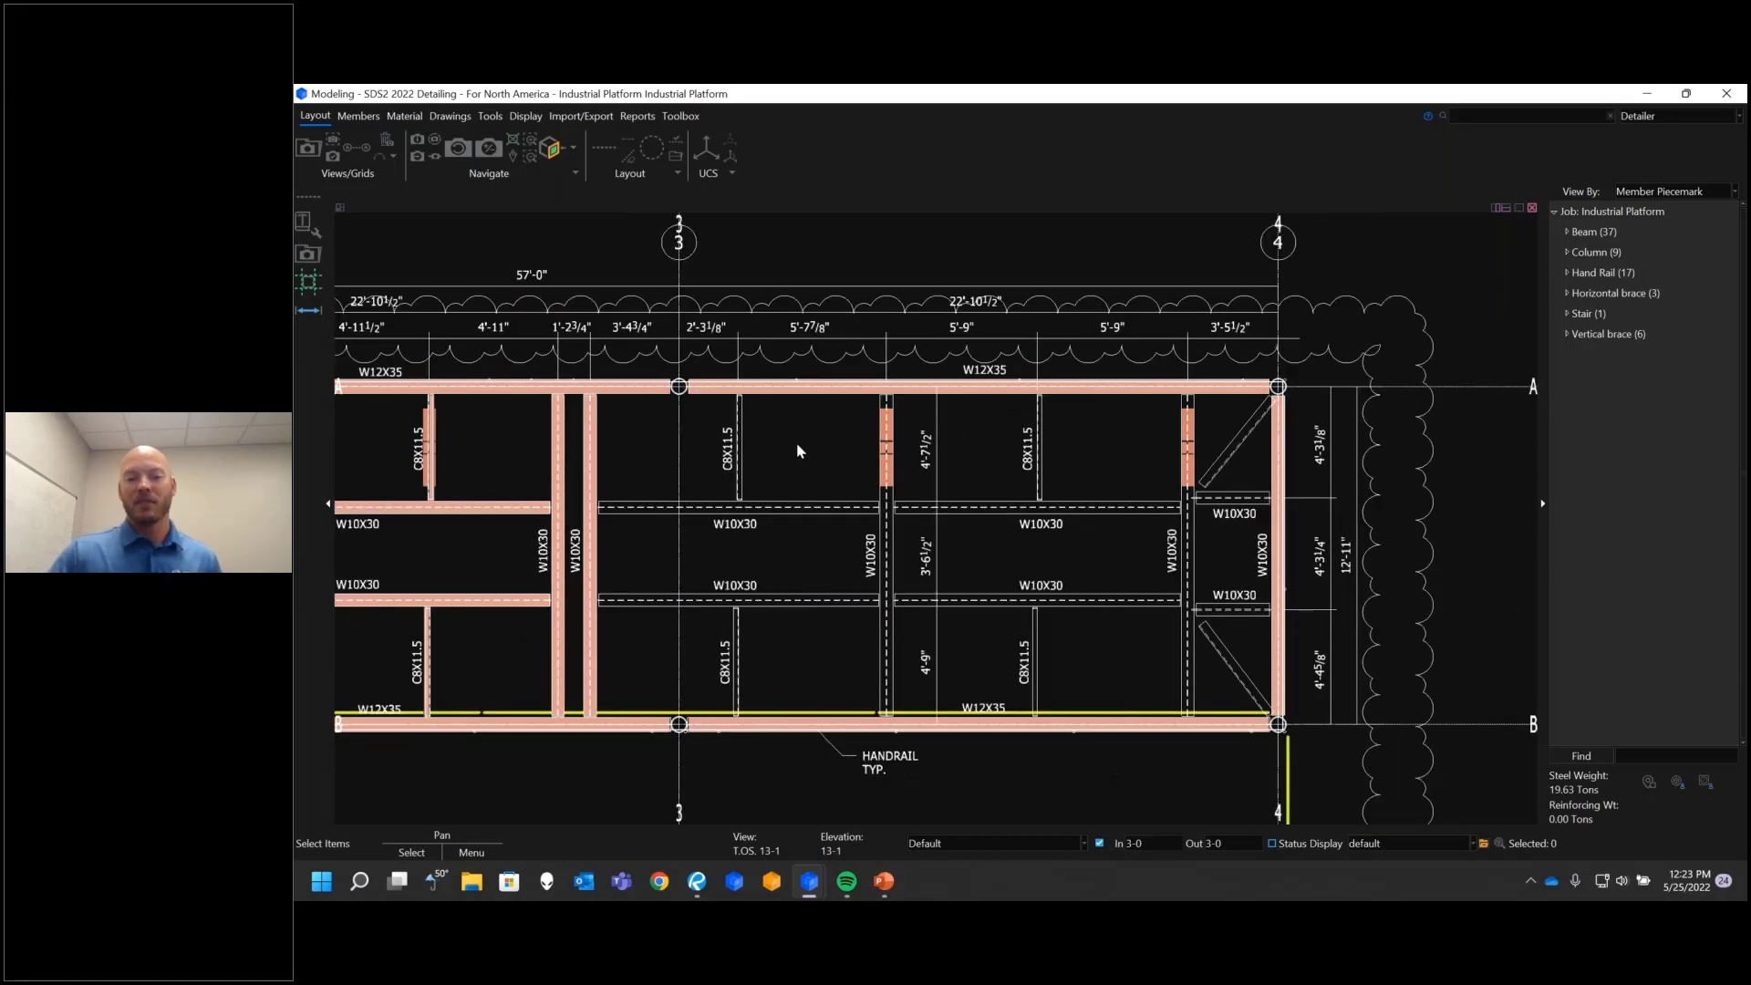
{"action": "scroll", "coordinate": [796, 441], "scroll_direction": "up", "scroll_amount": 1}
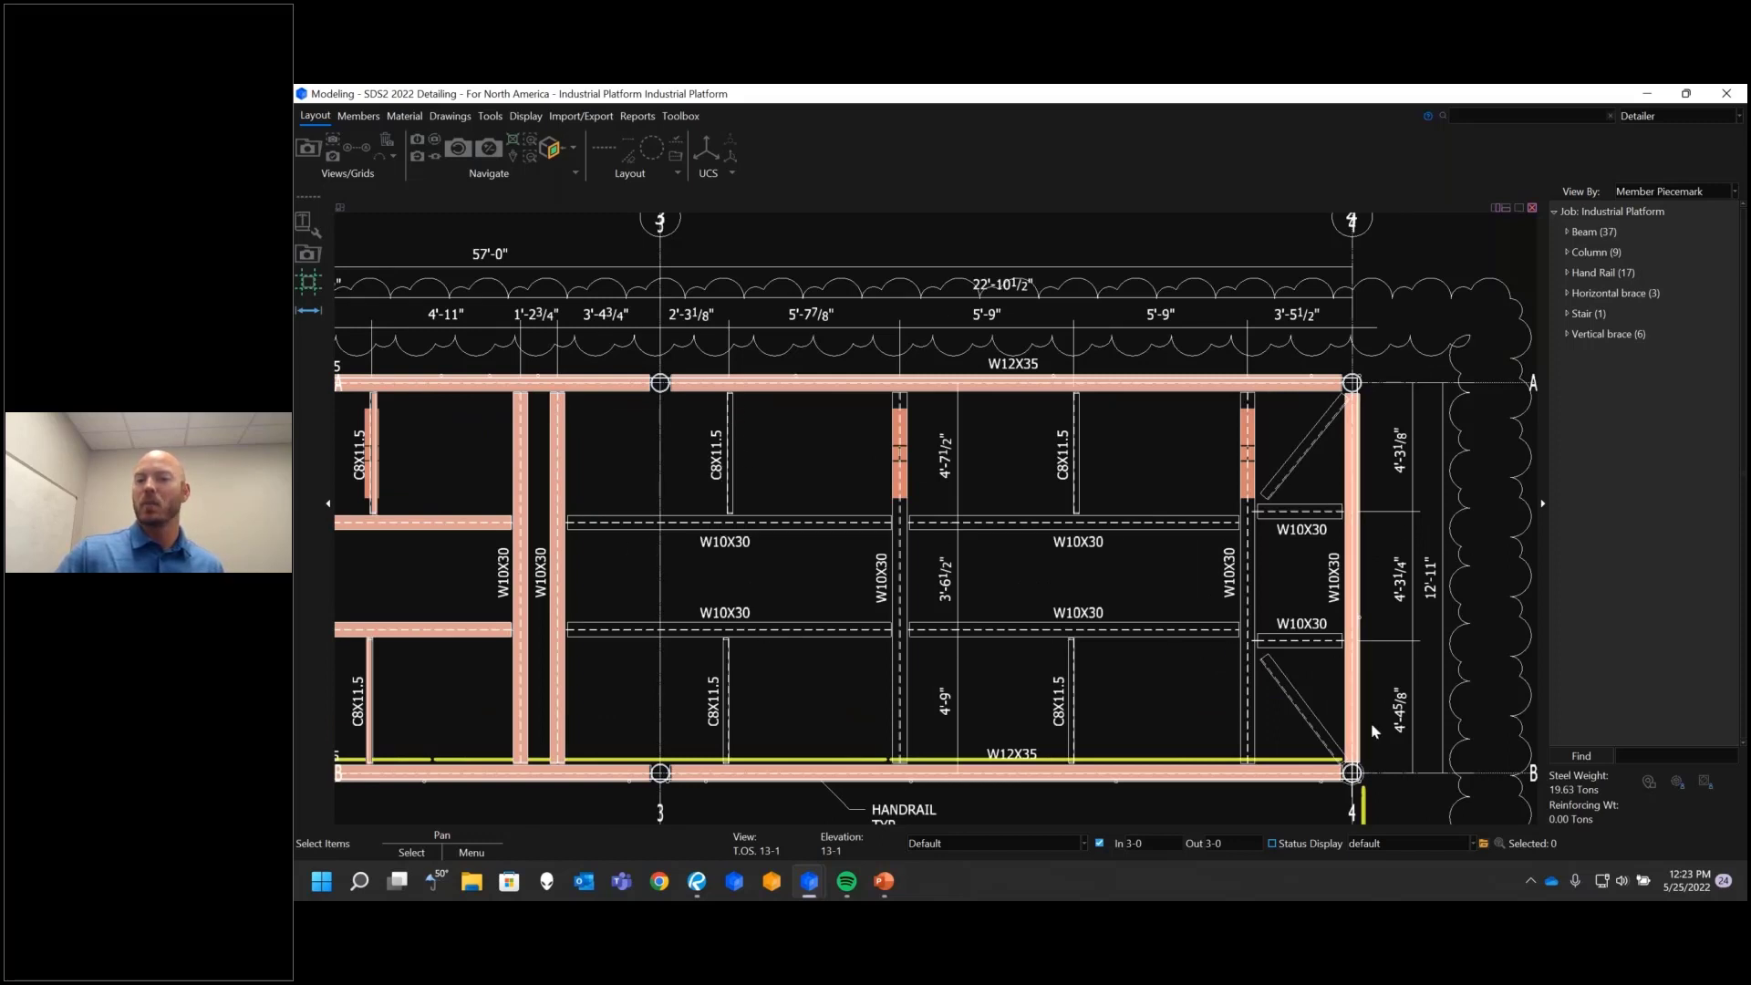
Step: Add base construction lines from grid line 3 toward grid line 4 at successive spacings of 2-3 1/8, 5-7 7/8 and 5-9
{"action": "left_click", "coordinate": [312, 202]}
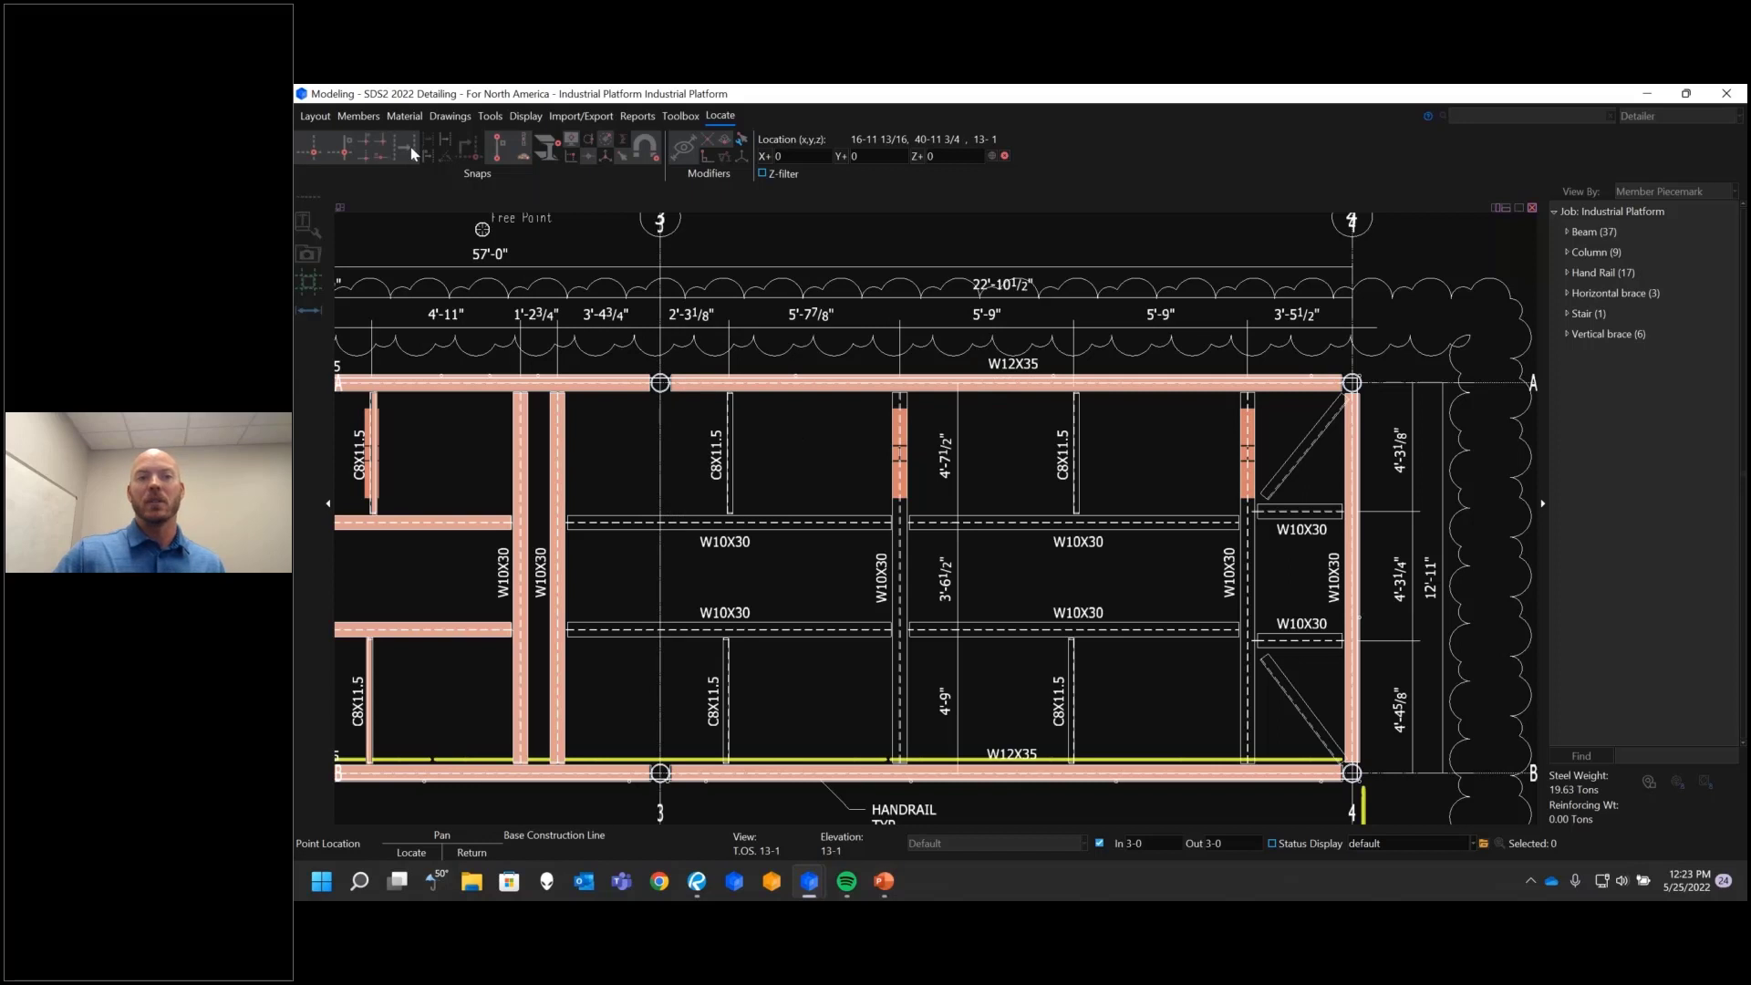
{"action": "left_click", "coordinate": [660, 484]}
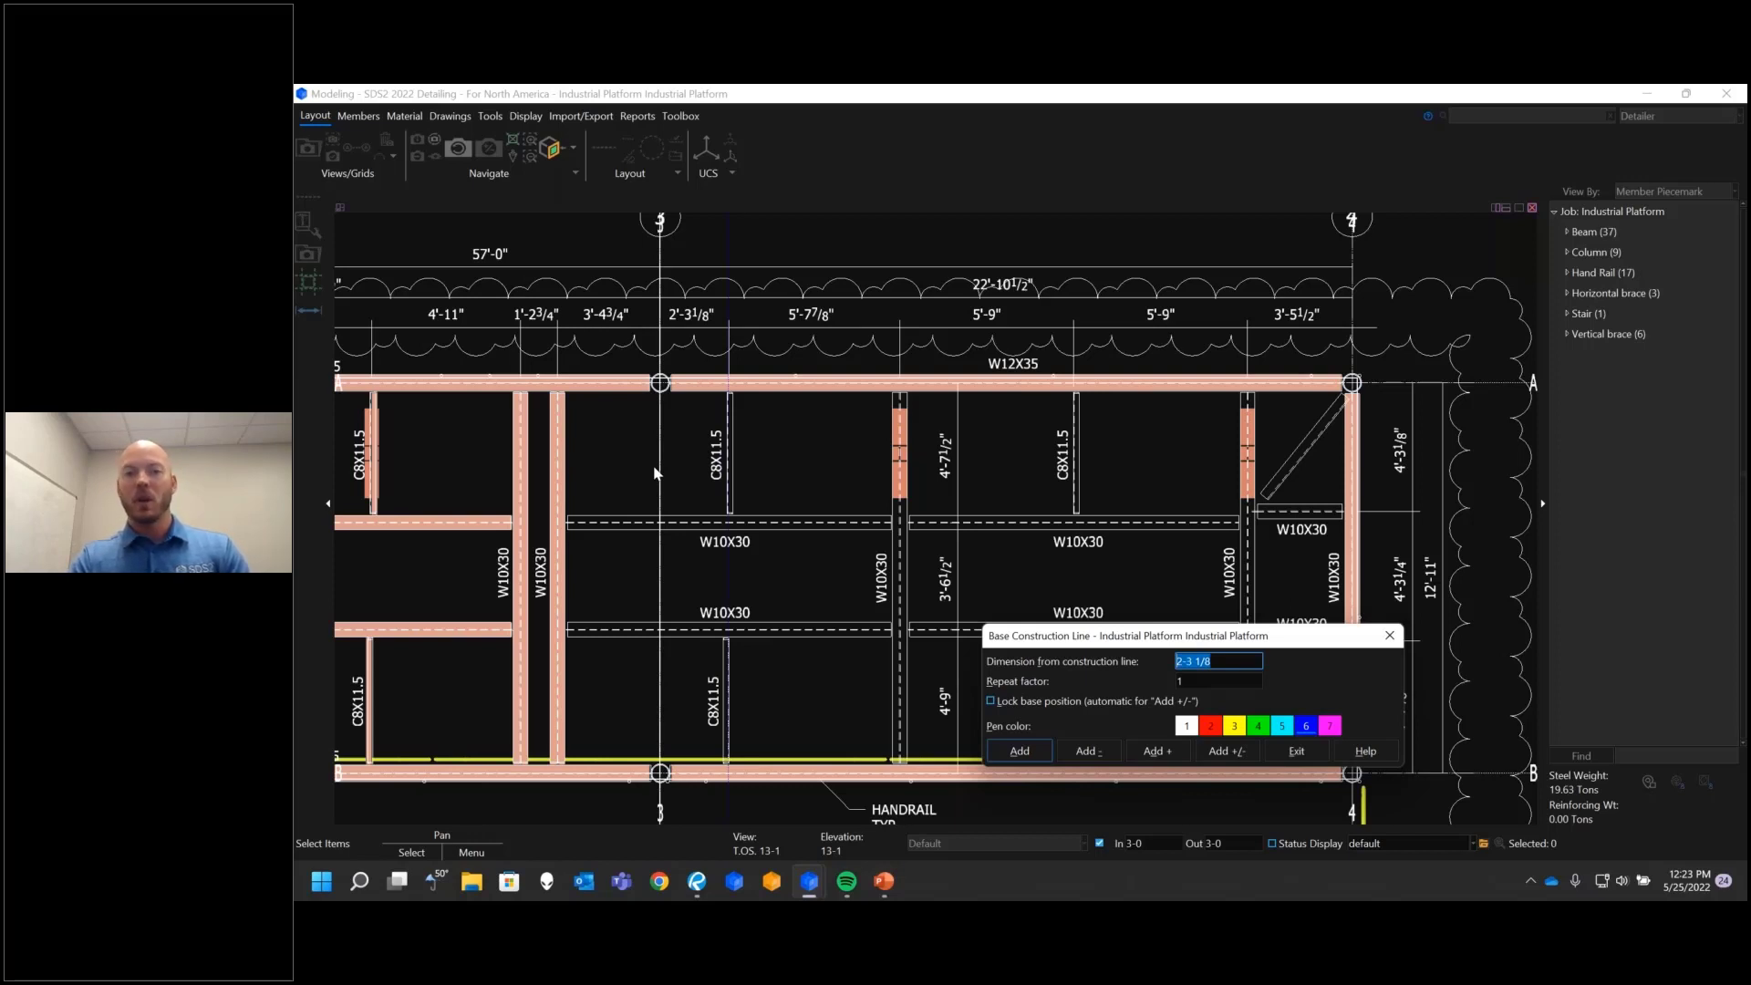
{"action": "type", "text": "5"}
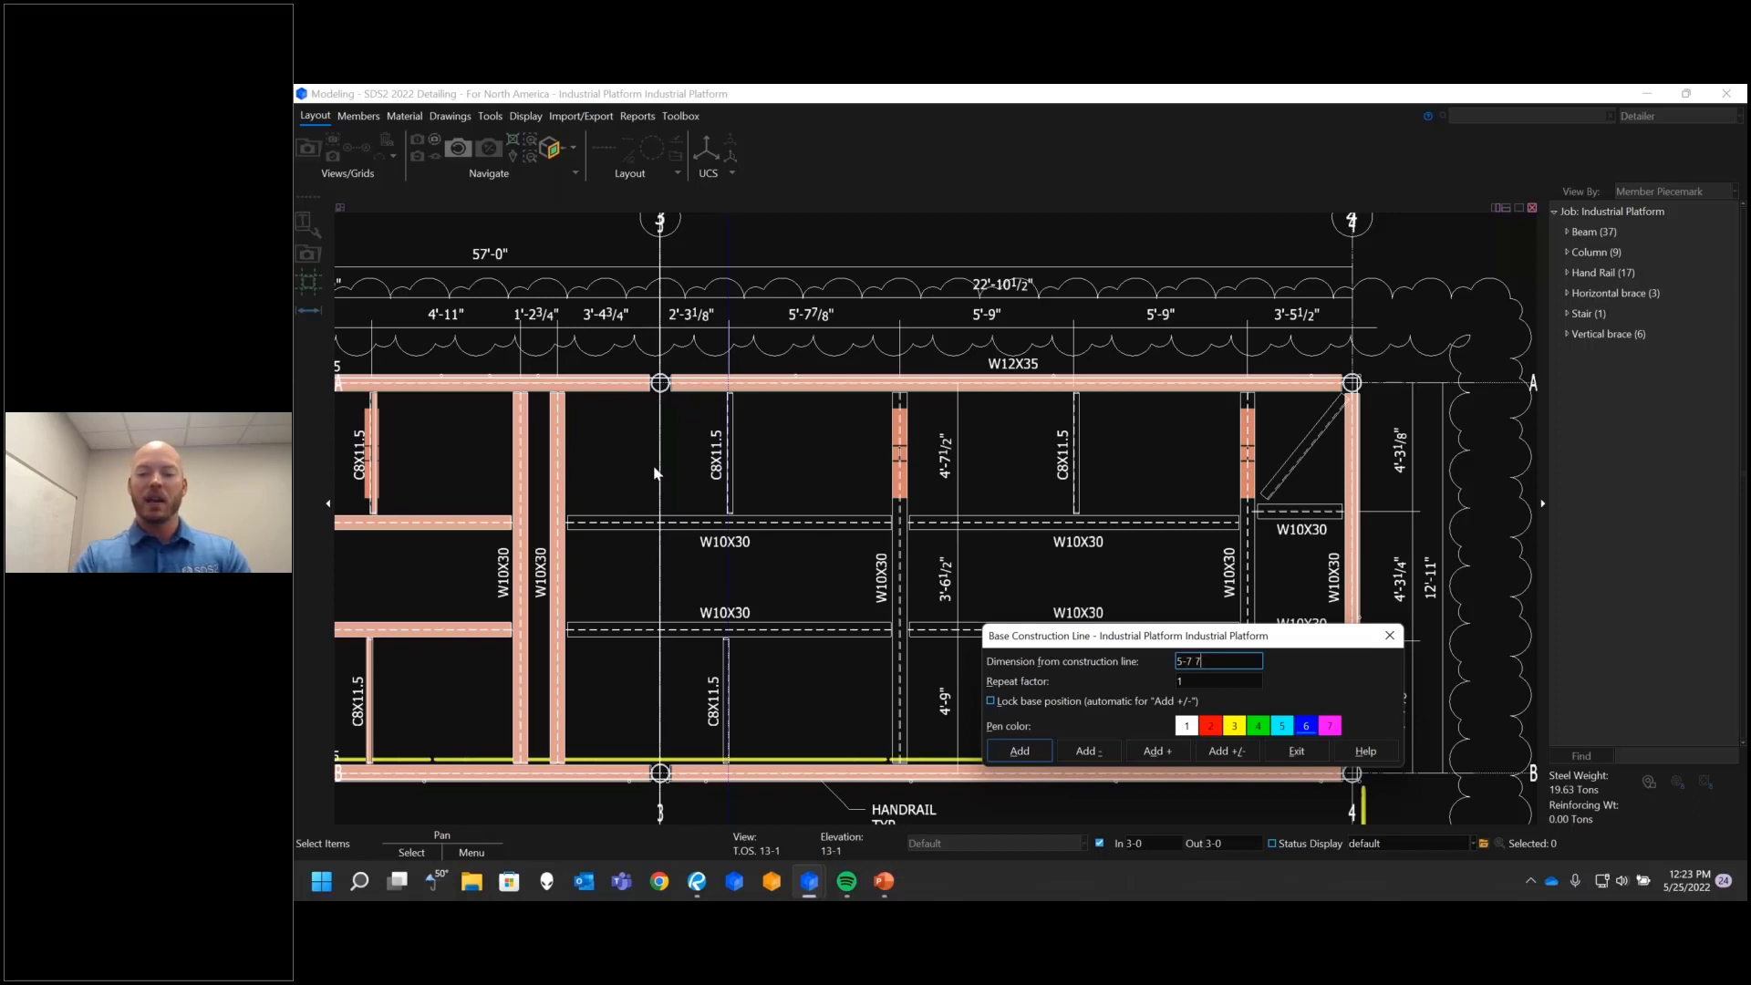
{"action": "key", "text": "Return"}
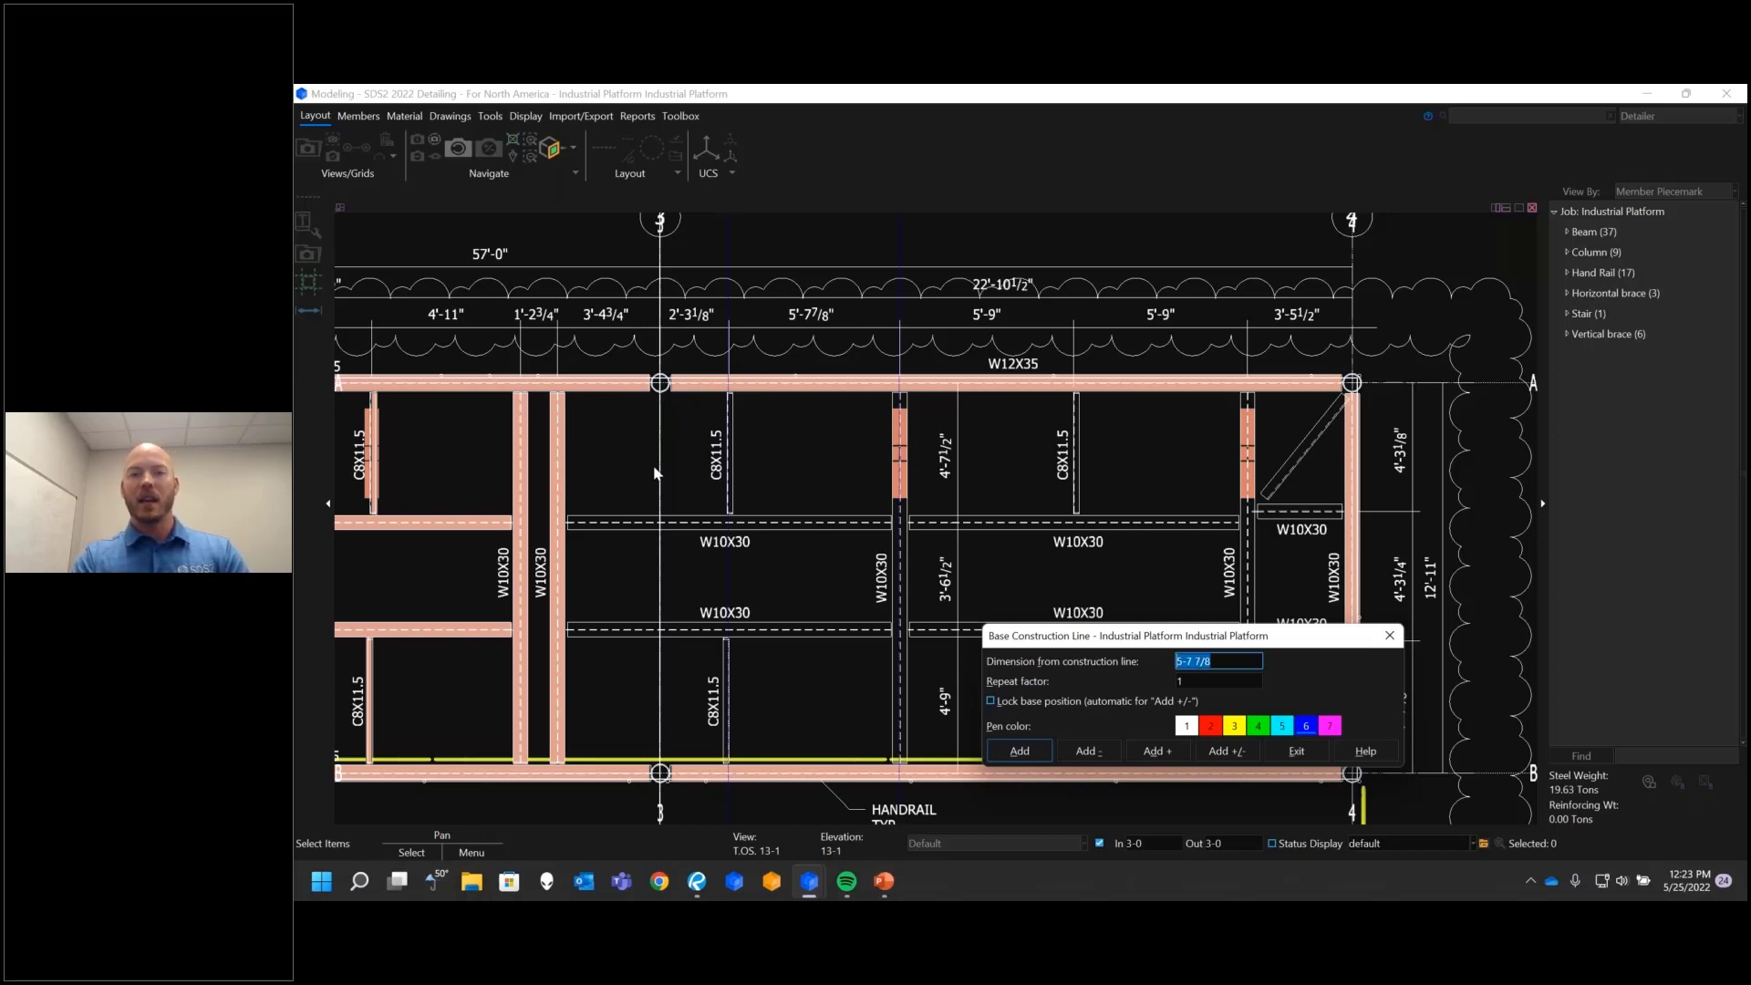
{"action": "type", "text": "5-9"}
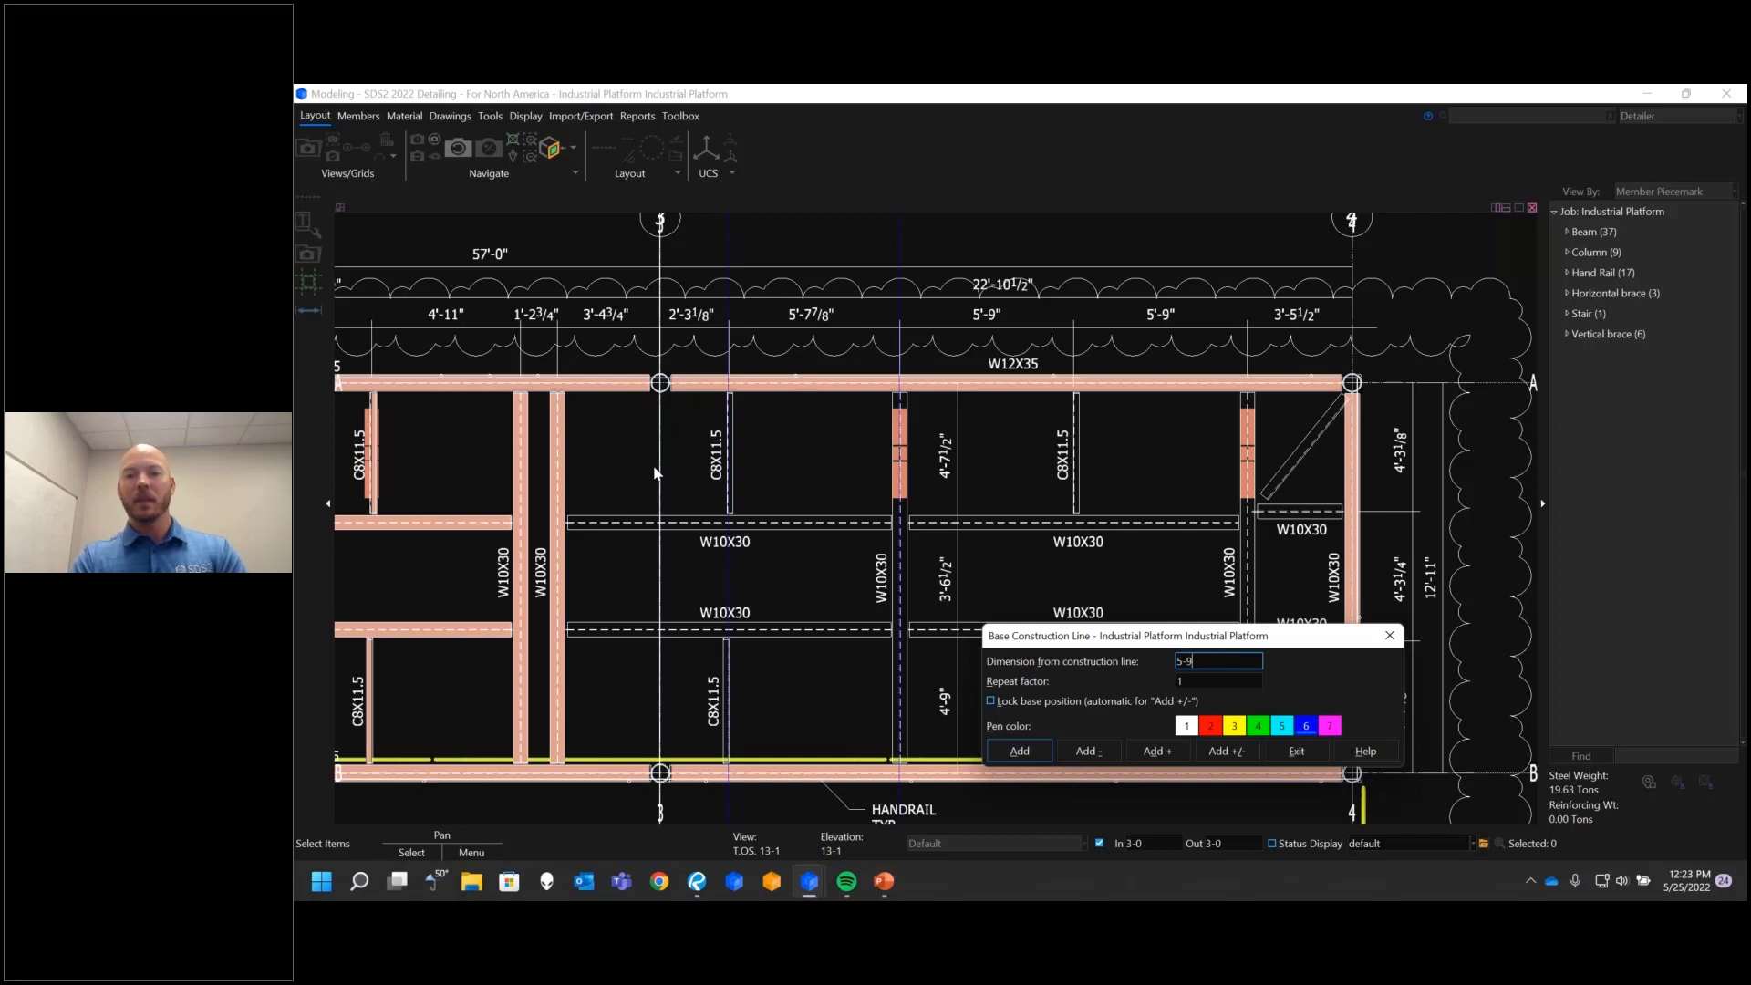
{"action": "key", "text": "Return"}
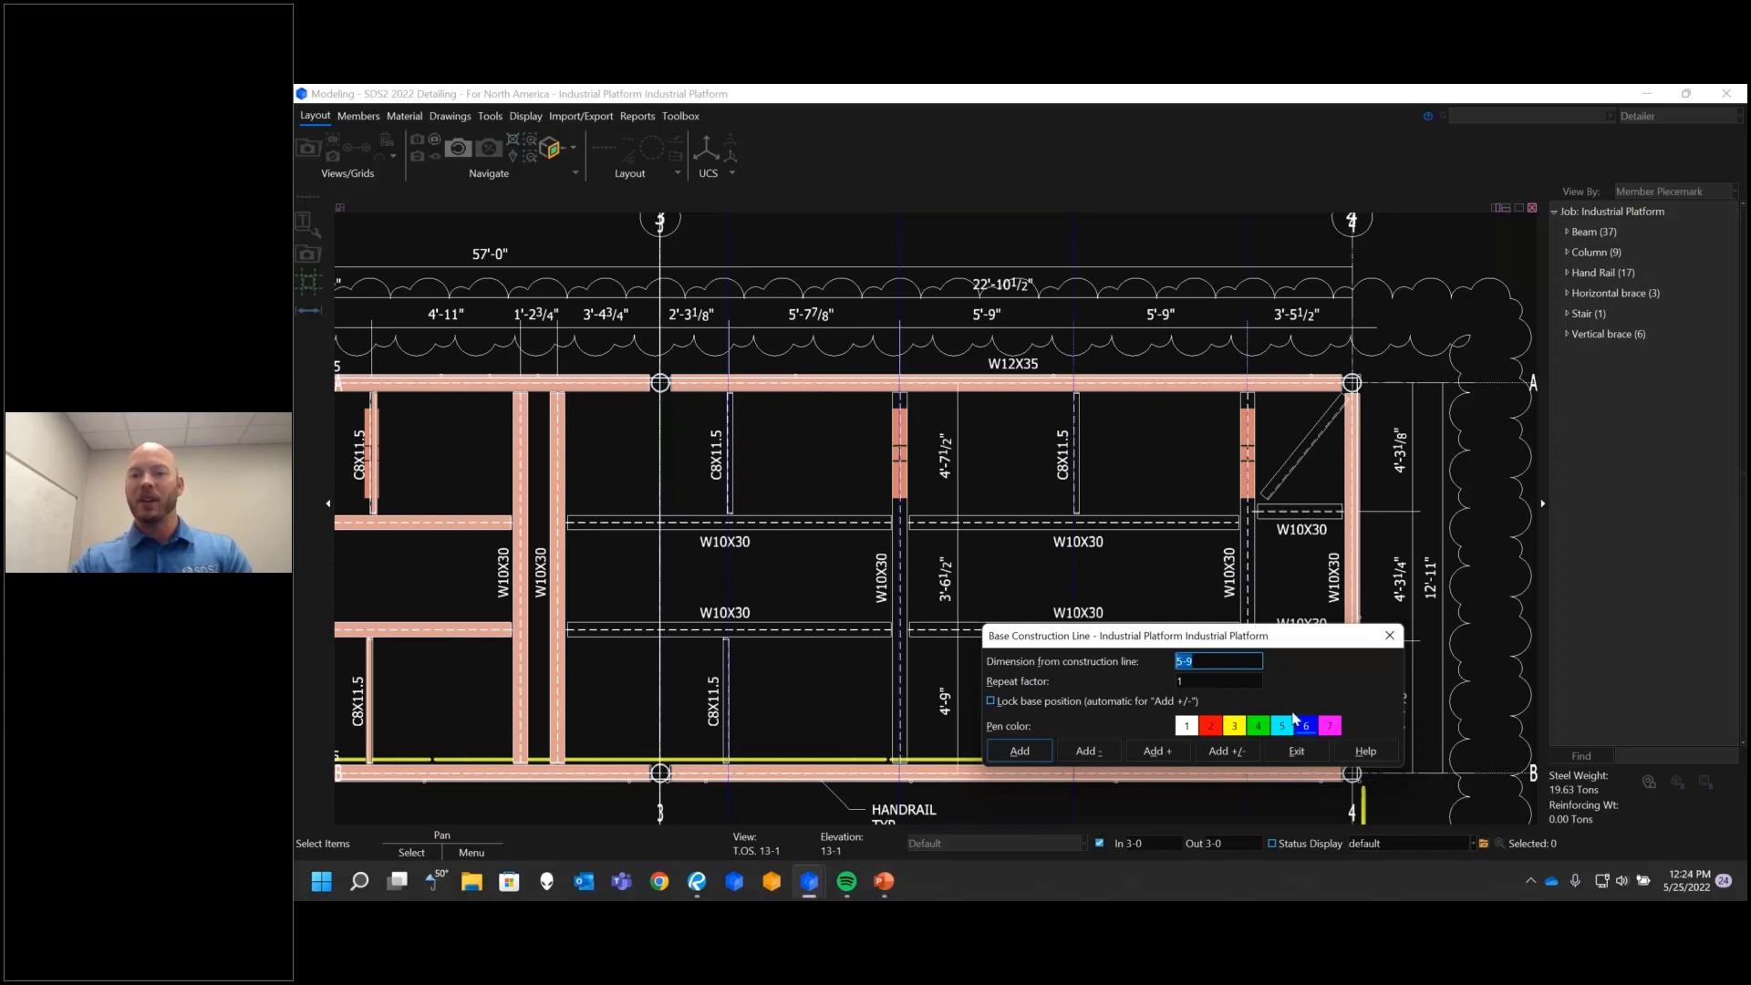
{"action": "left_click", "coordinate": [1295, 751]}
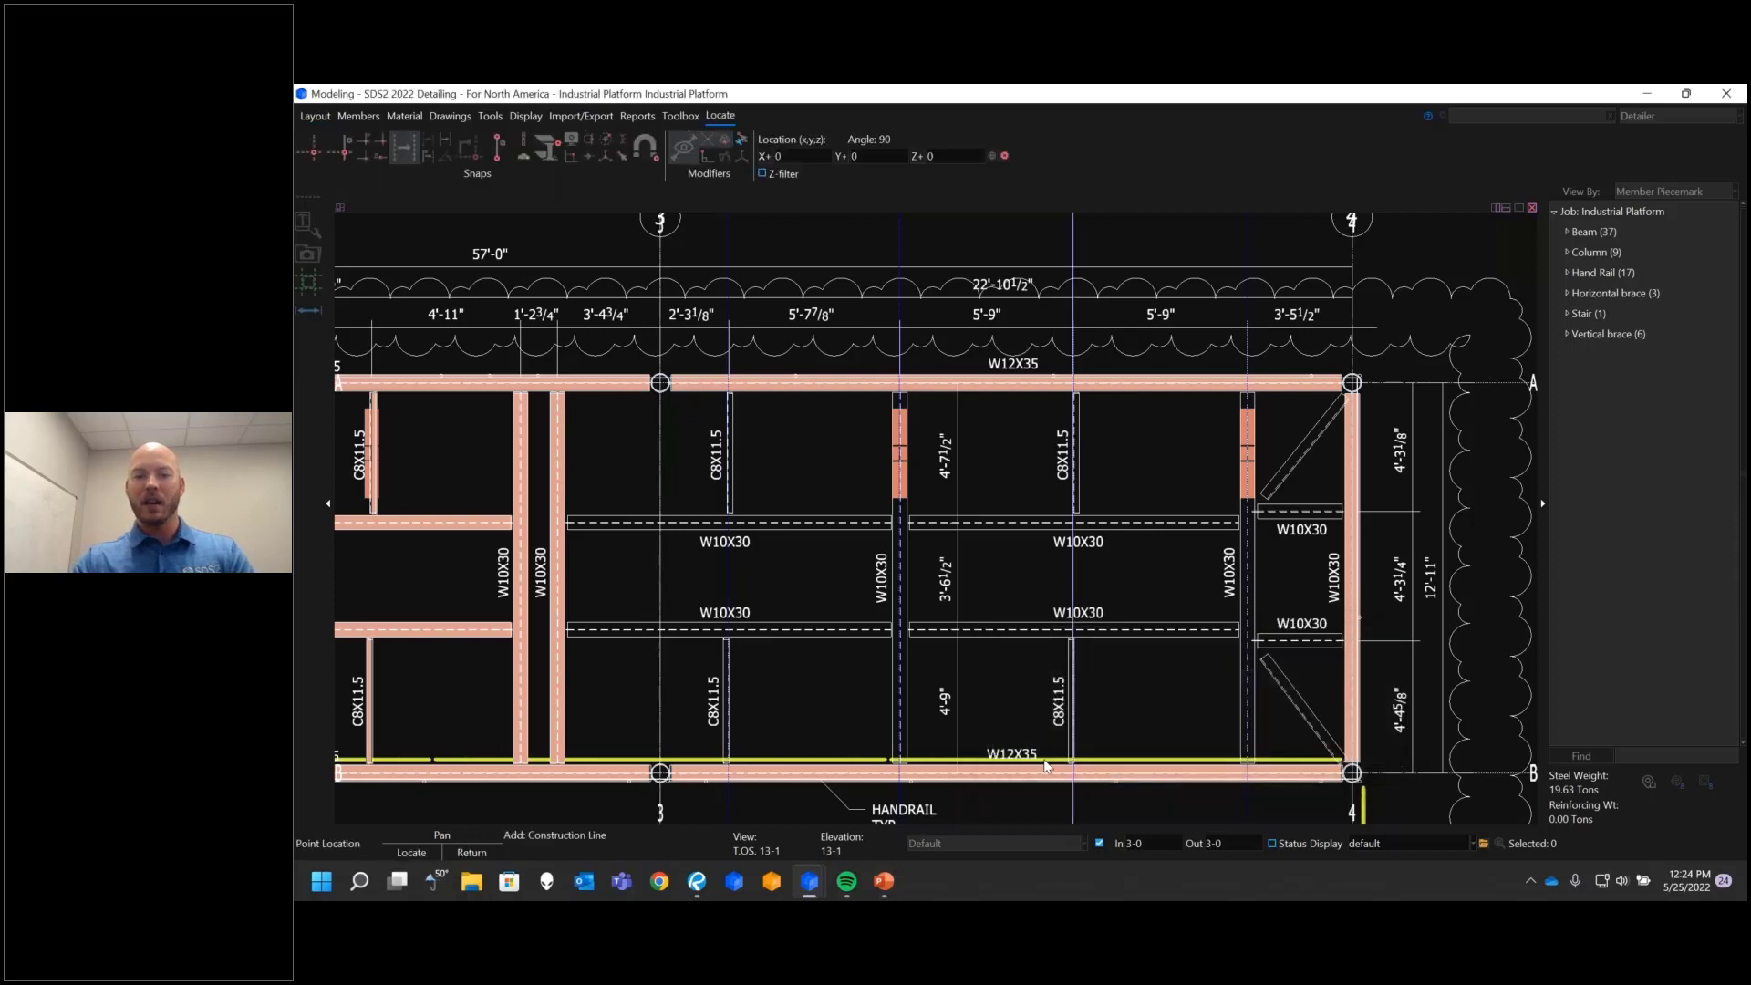
Step: Add base construction lines from grid line B toward grid line A at successive spacings of 4-4 5/8 and 4-3 1/4
{"action": "left_click", "coordinate": [997, 780]}
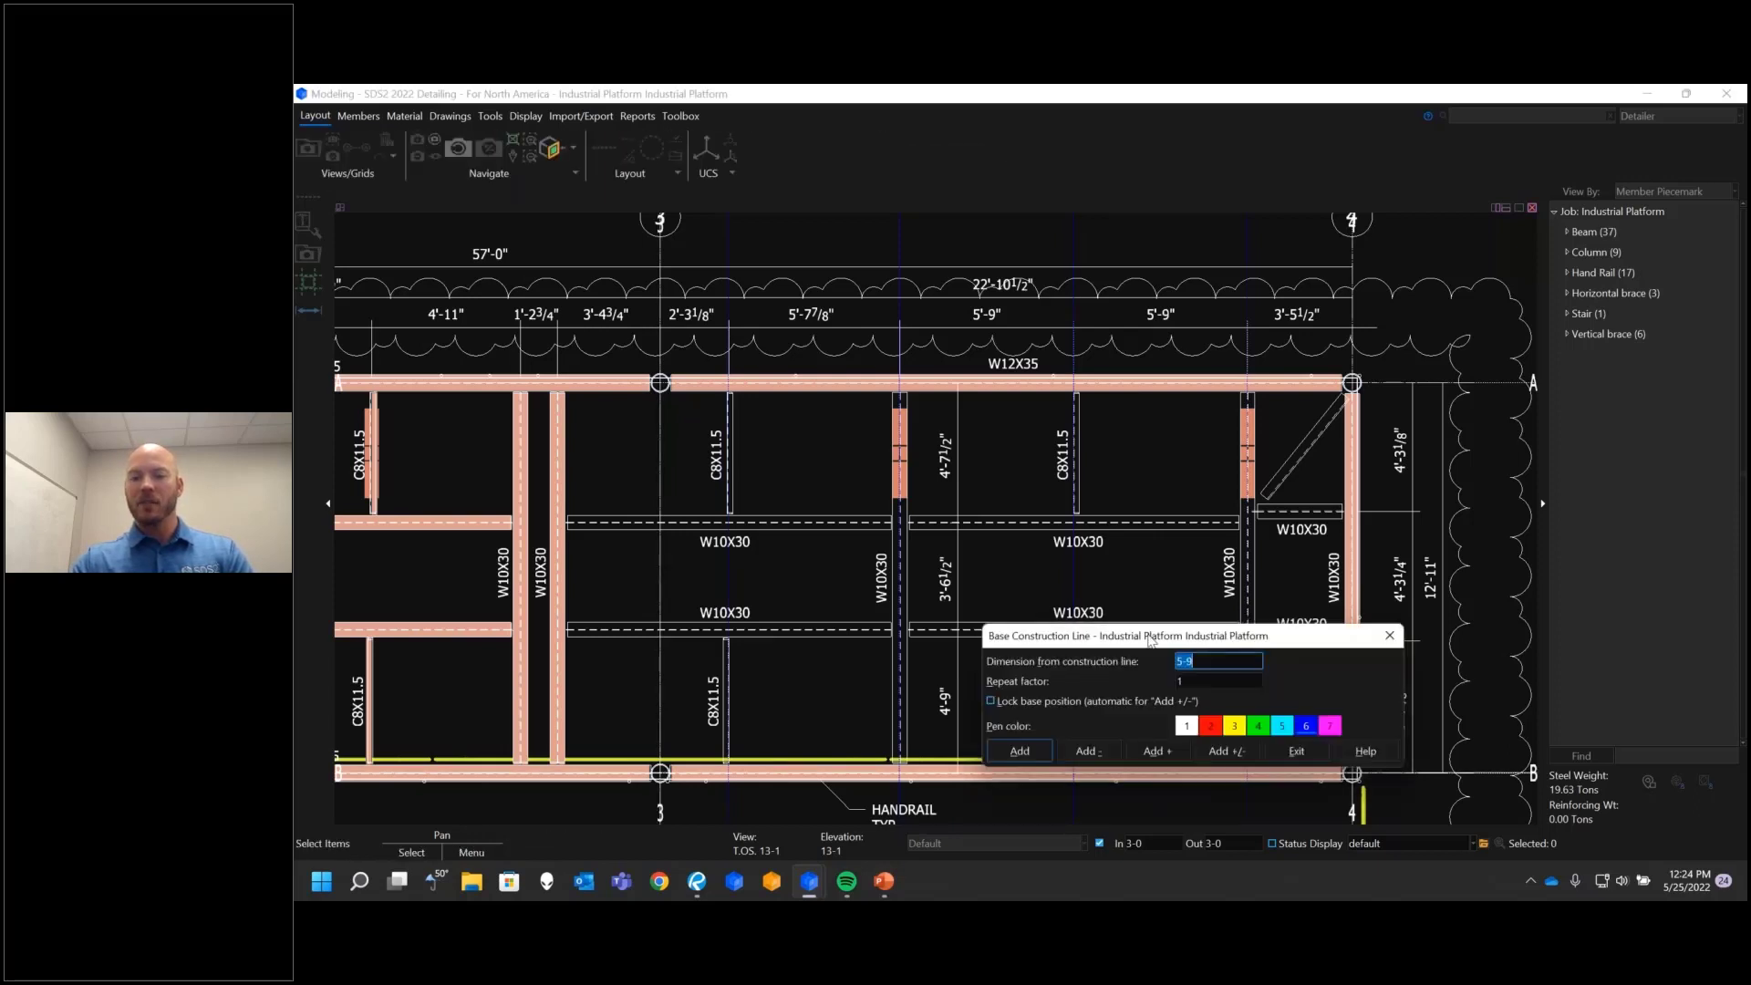
{"action": "left_click_drag", "start_coordinate": [1151, 639], "coordinate": [968, 638]}
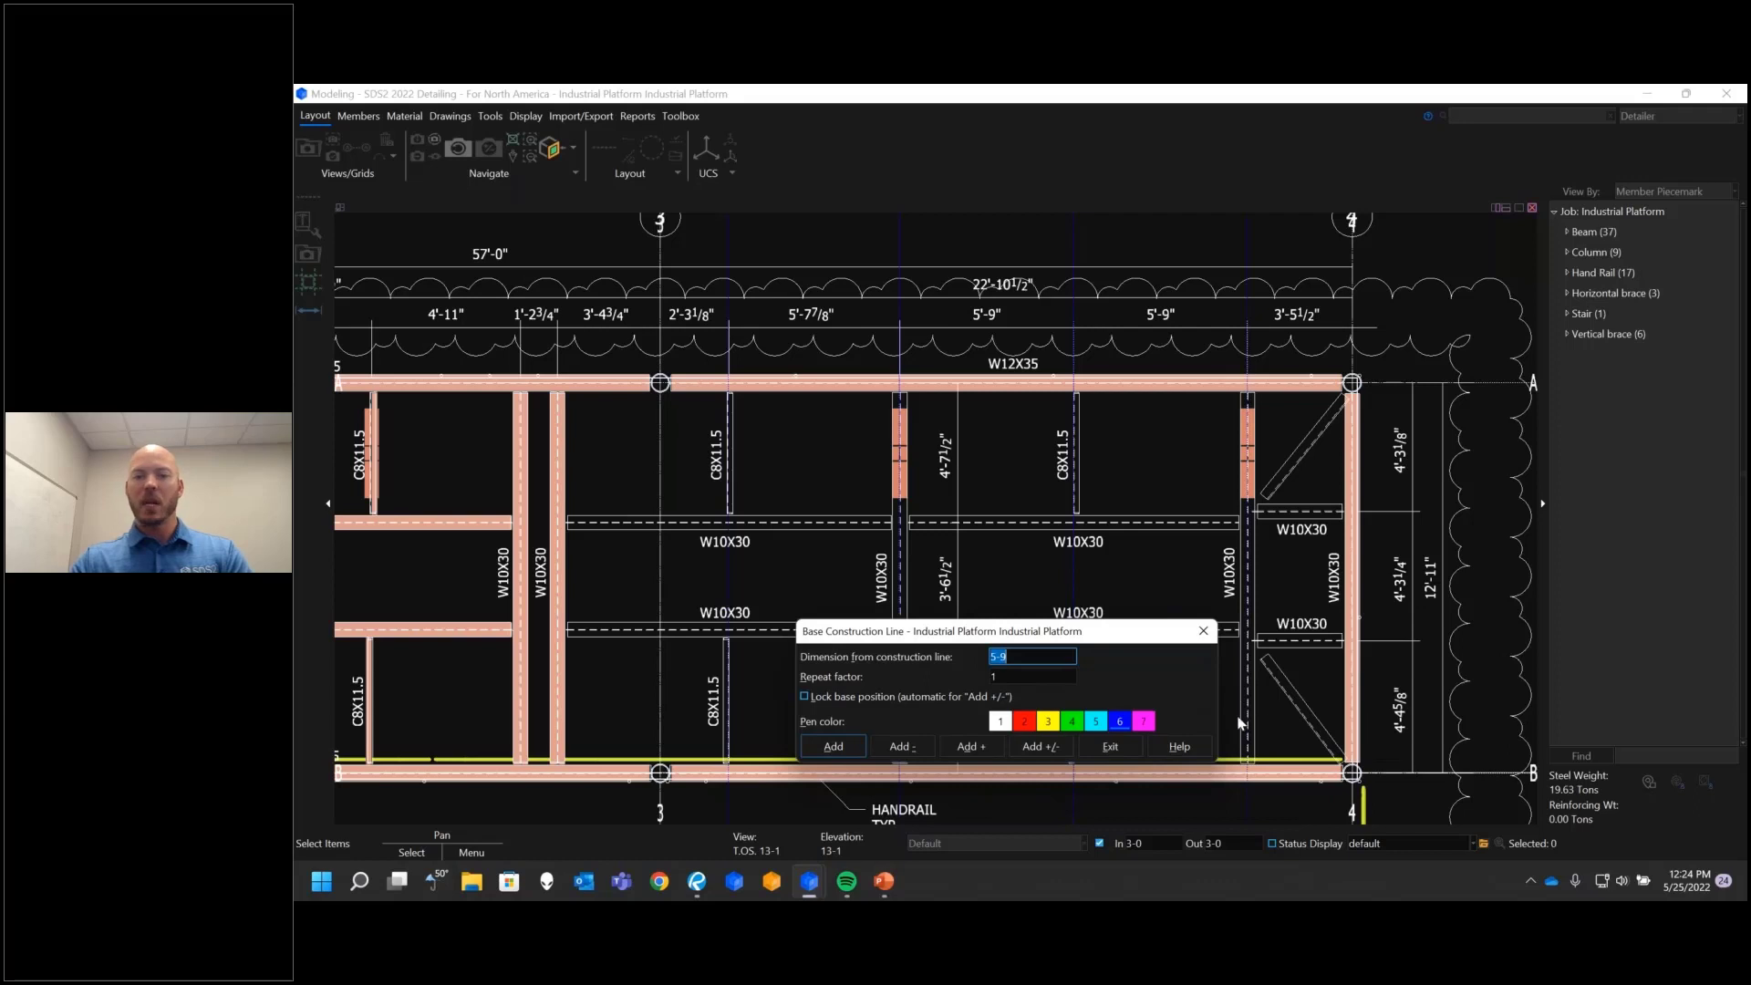
{"action": "type", "text": "4-4 5/8"}
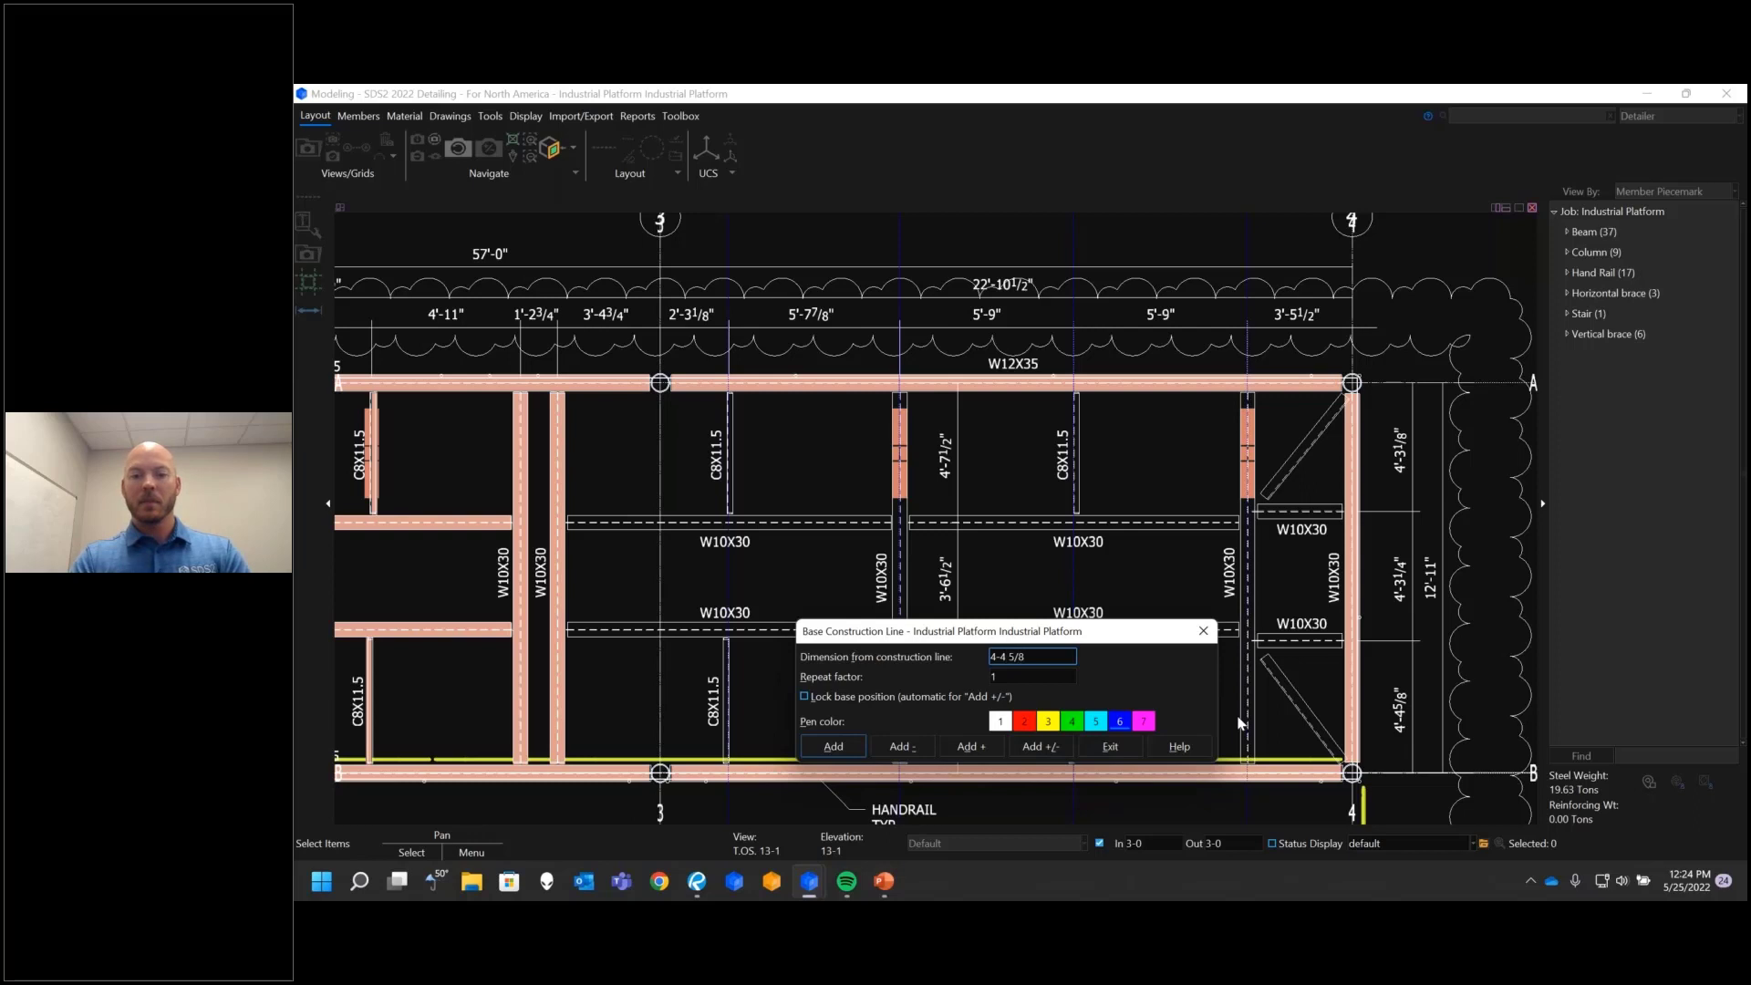
{"action": "key", "text": "Return"}
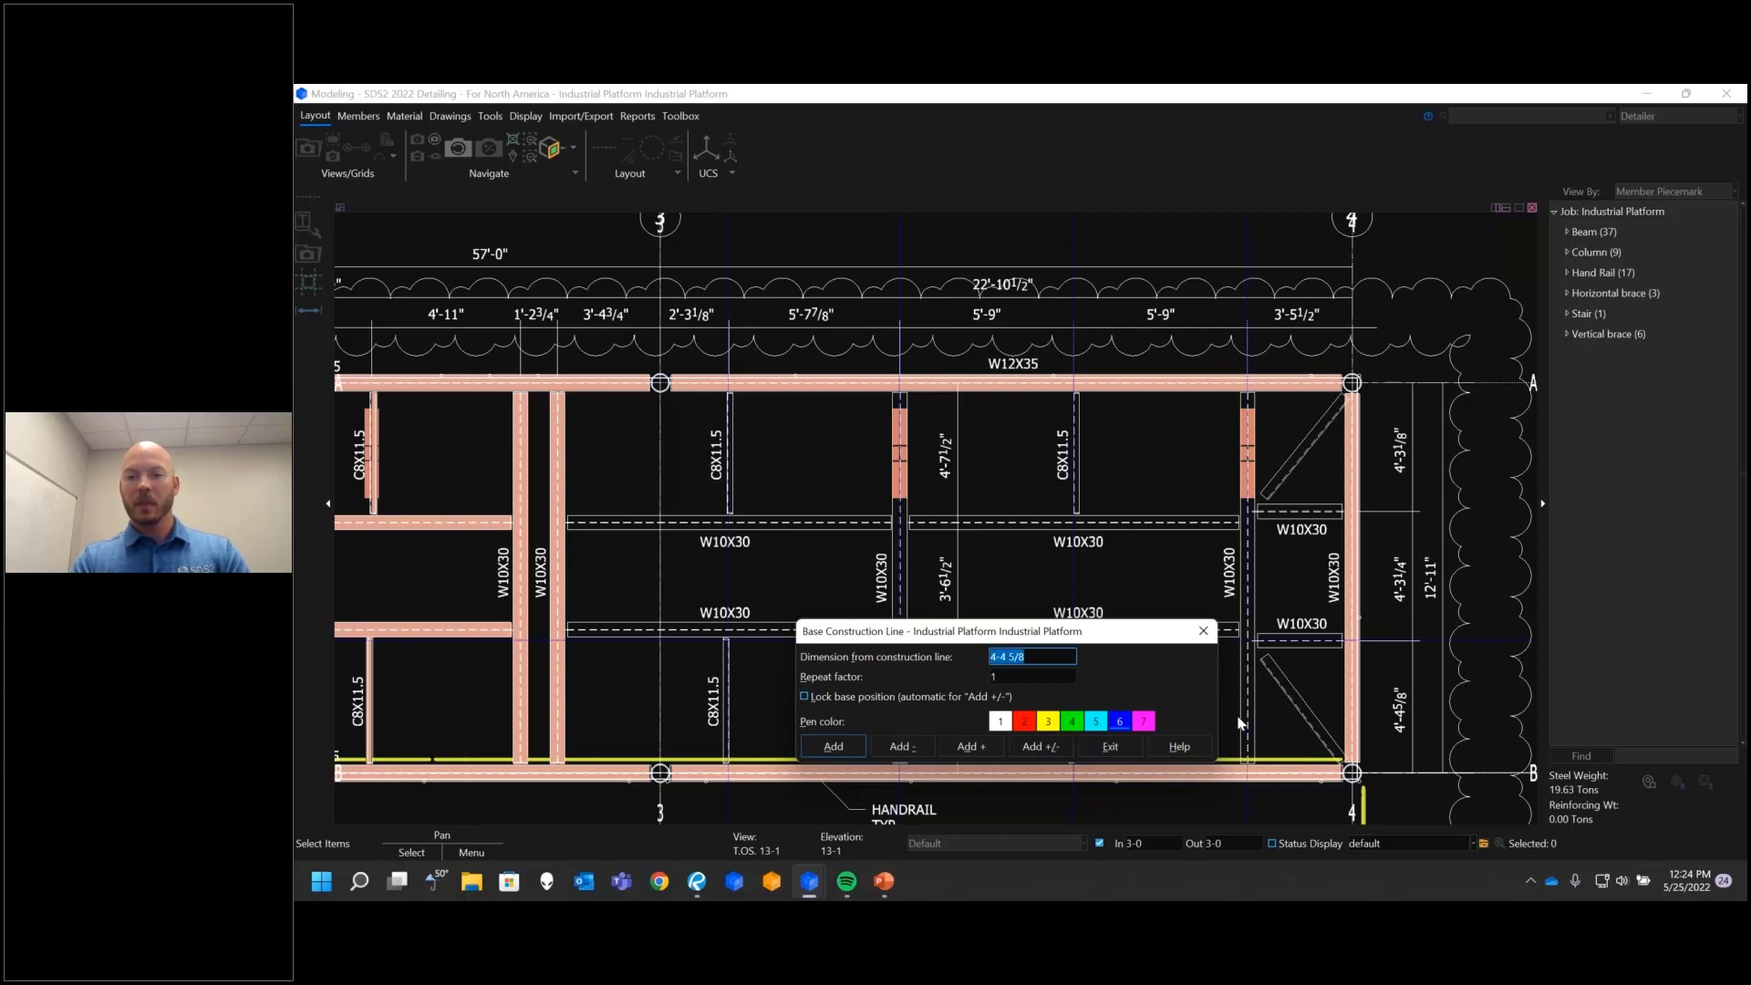
{"action": "type", "text": "4-3 1/4"}
{"action": "key", "text": "Return"}
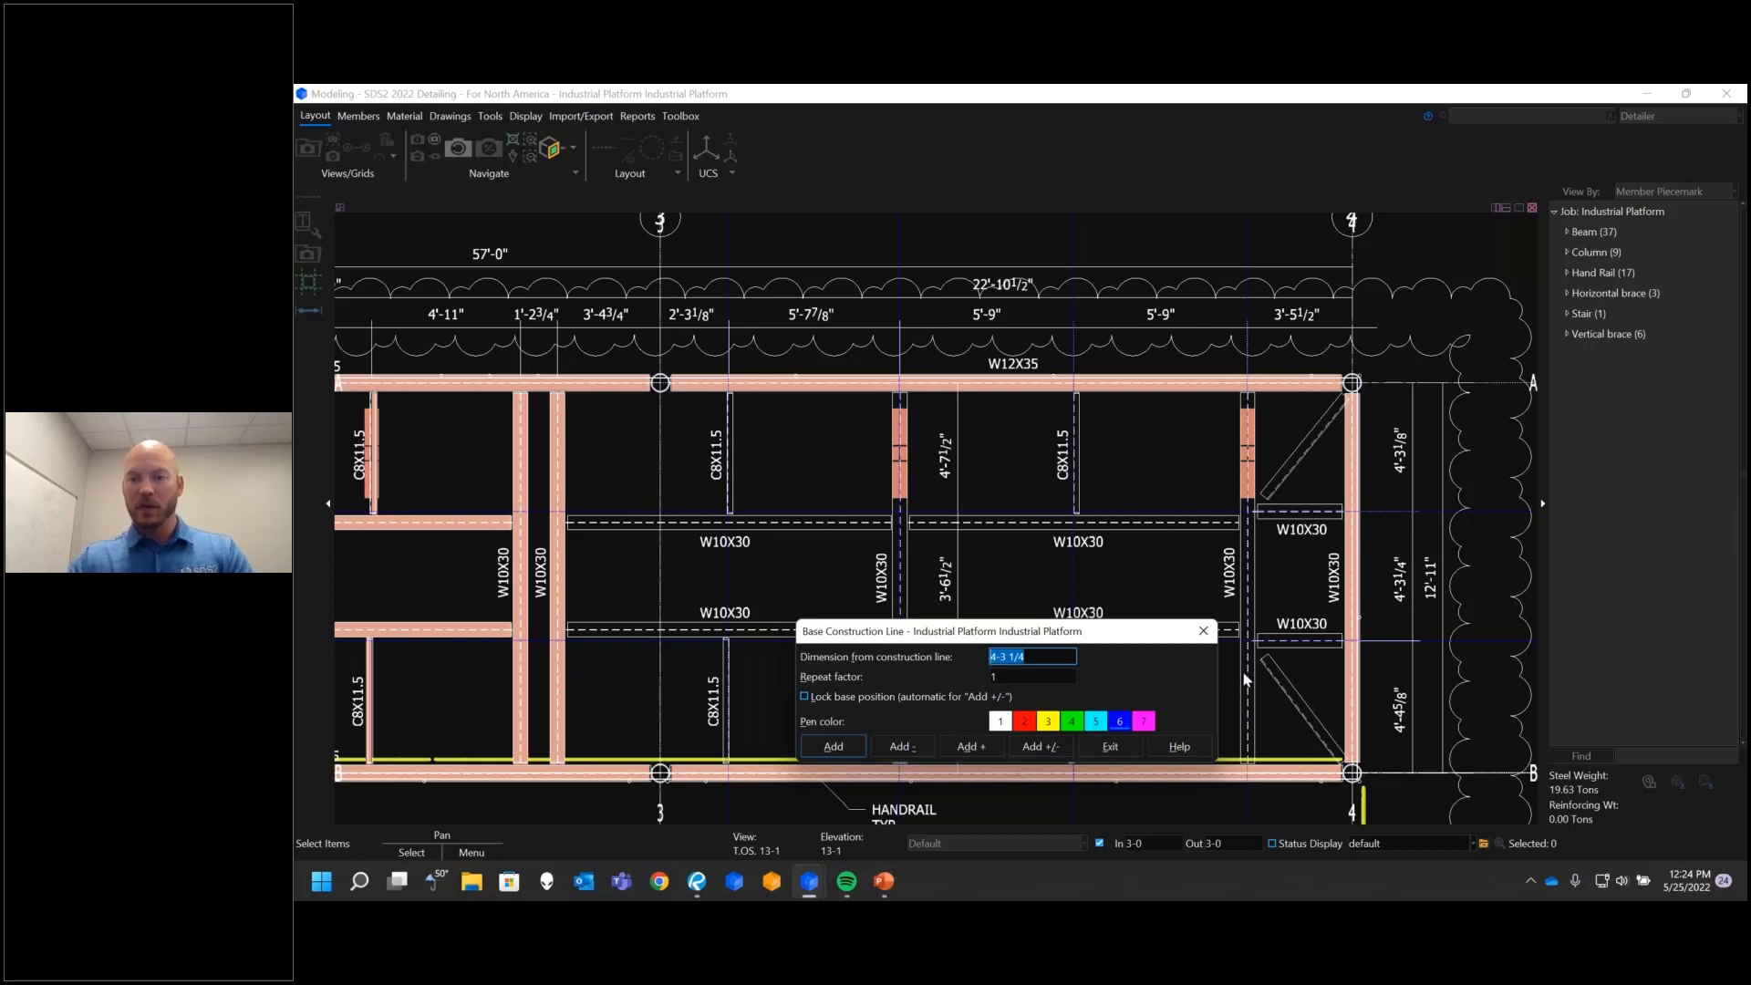
{"action": "left_click", "coordinate": [1113, 745]}
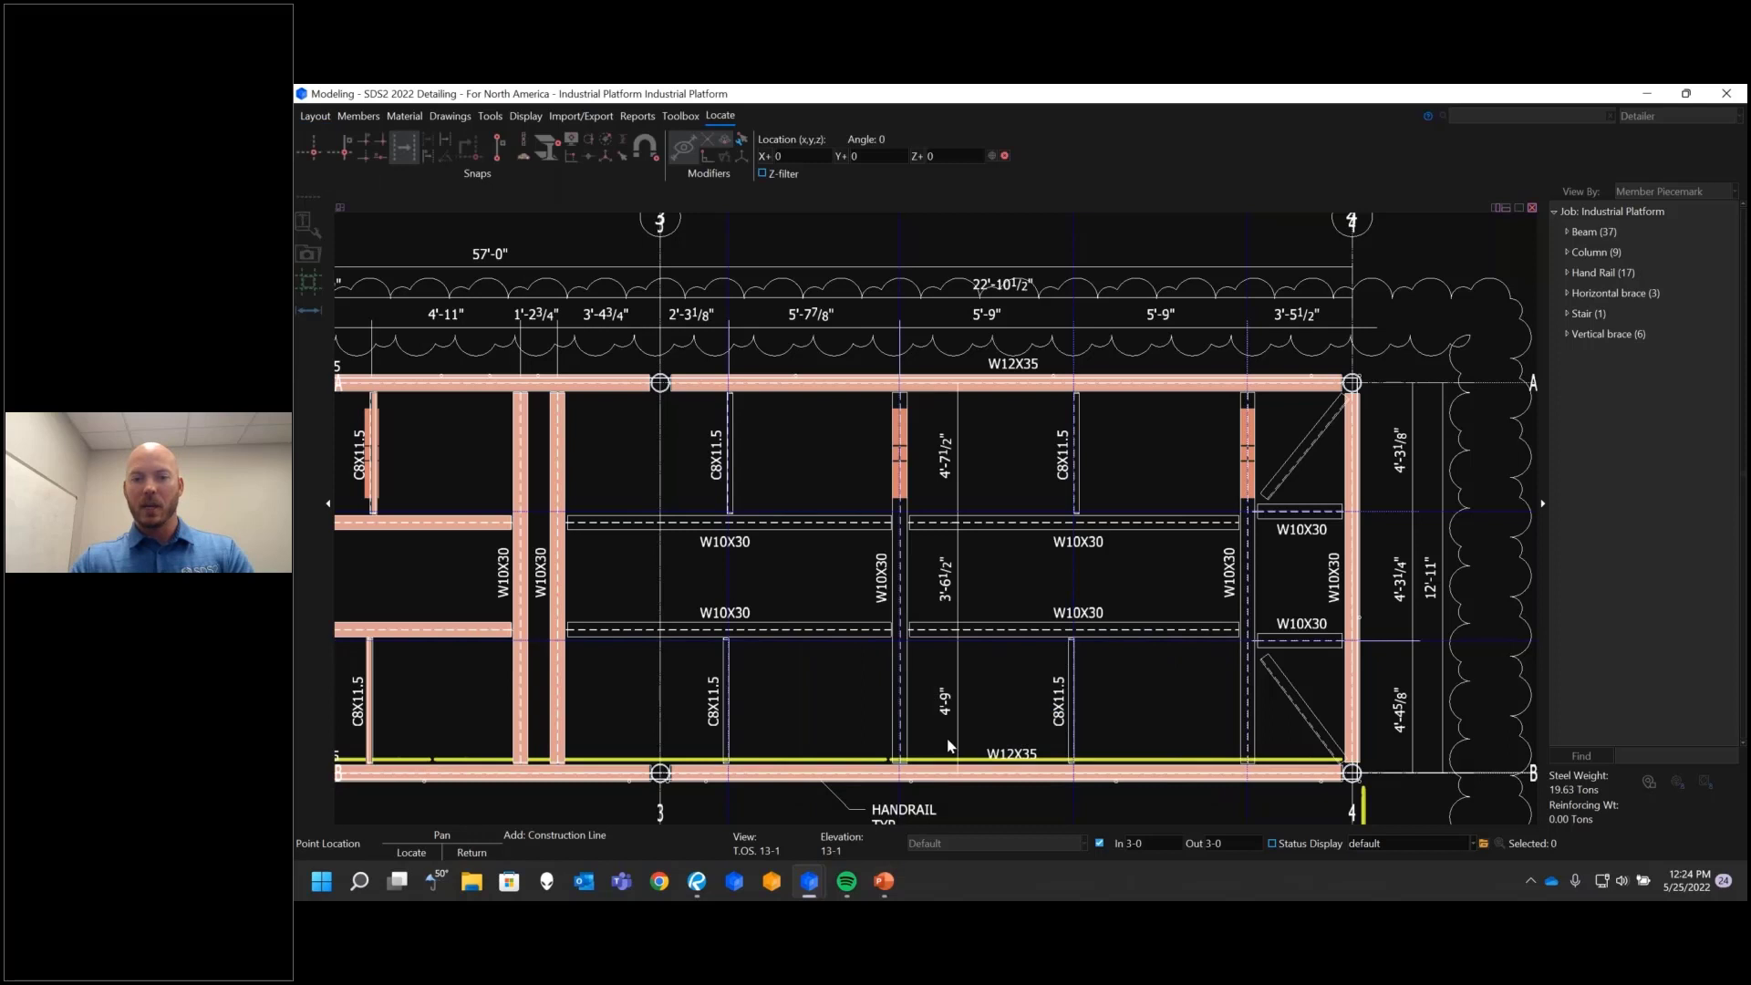
Step: Add a second set of base construction lines from grid line B toward A at successive spacings of 4-9 and 3-6 1/2
{"action": "left_click", "coordinate": [945, 776]}
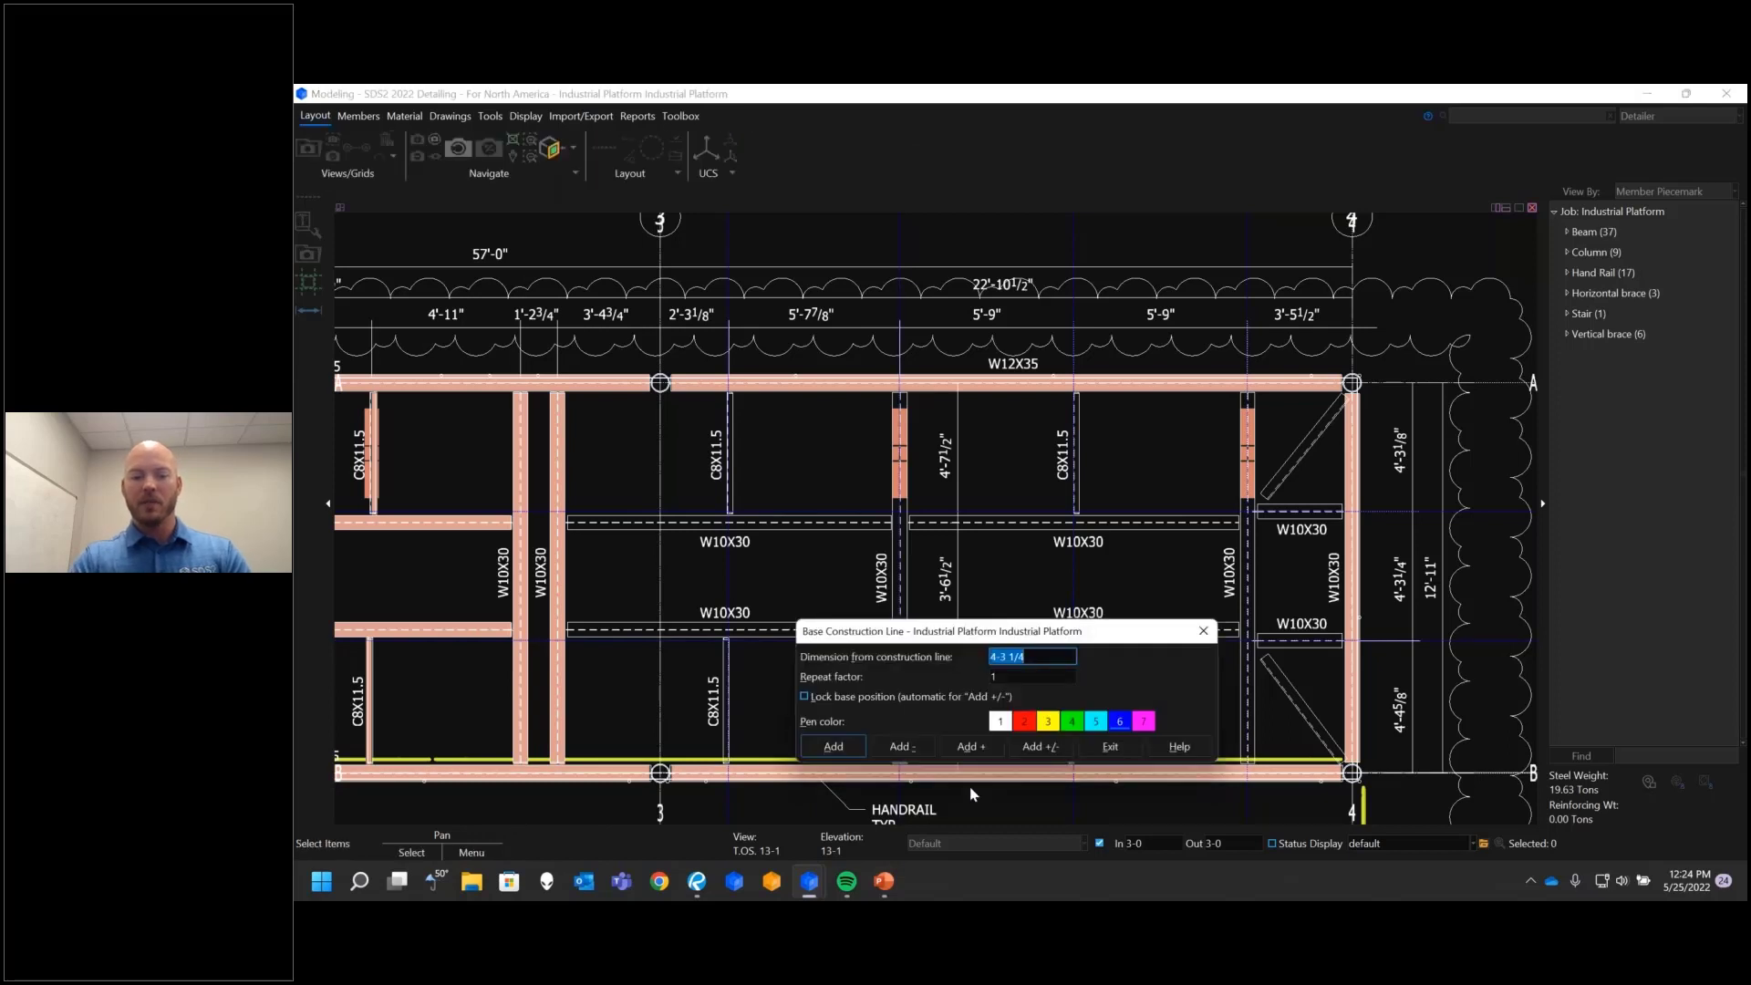
{"action": "type", "text": "4-9"}
{"action": "key", "text": "Return"}
{"action": "type", "text": "3-6 1/2"}
{"action": "key", "text": "Return"}
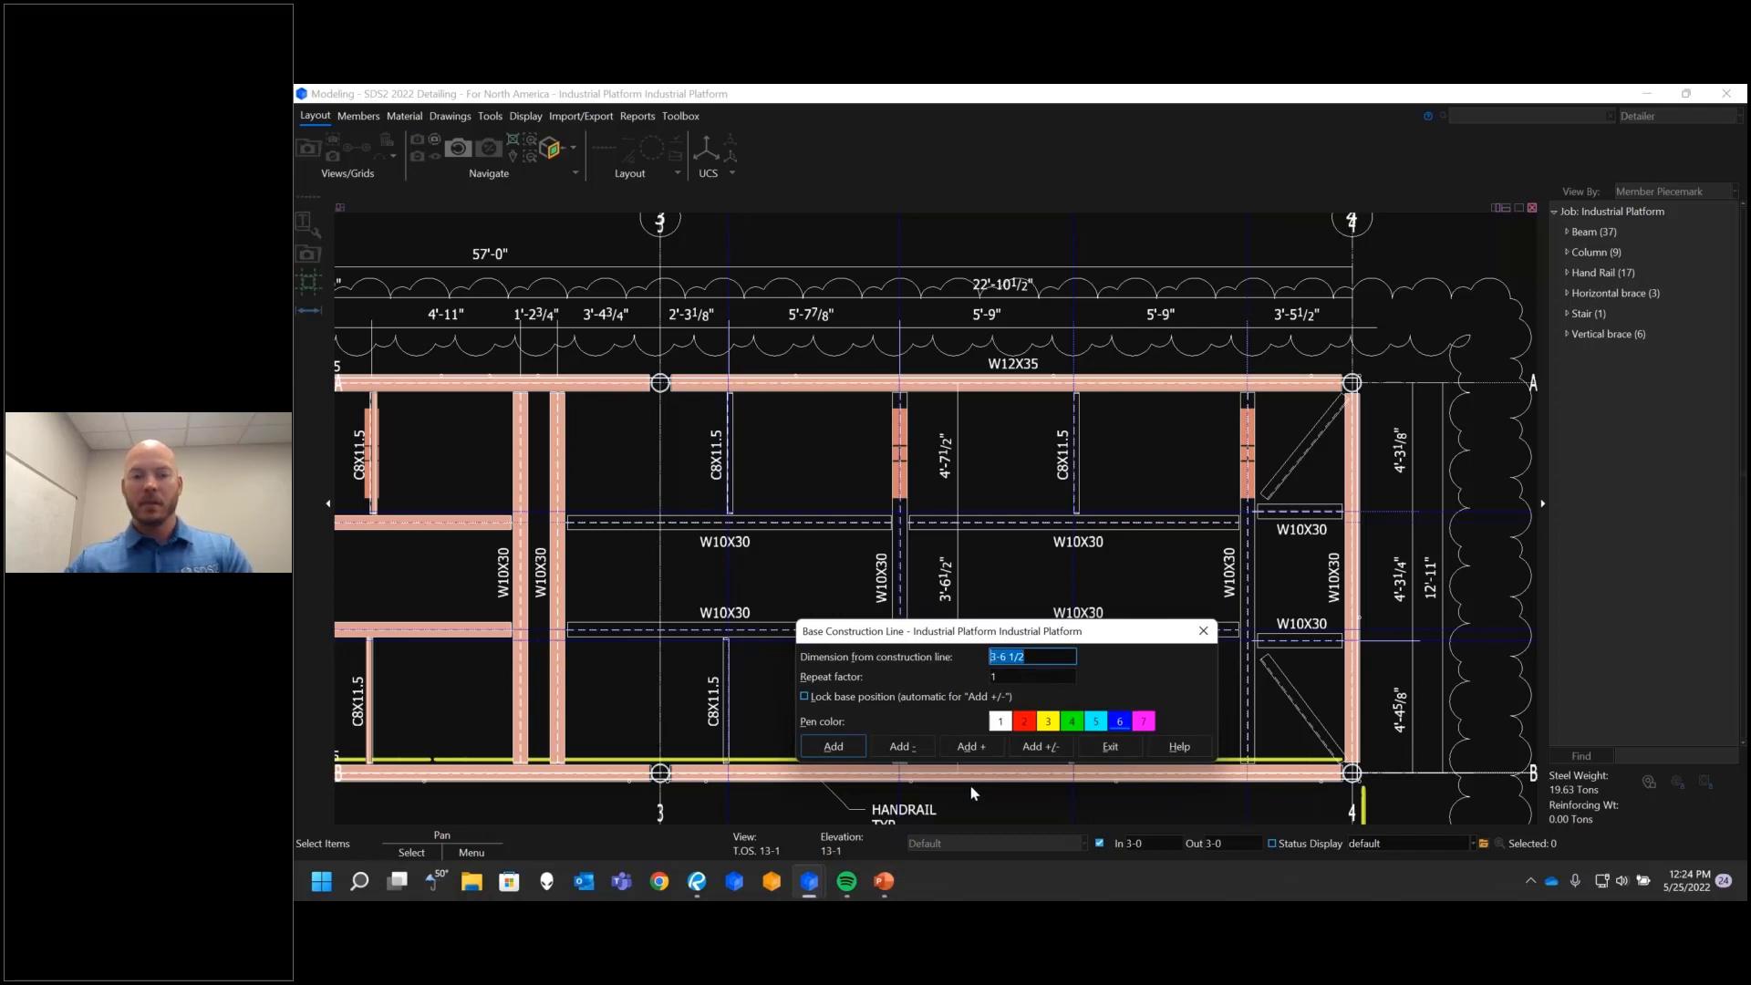
{"action": "left_click", "coordinate": [1110, 746]}
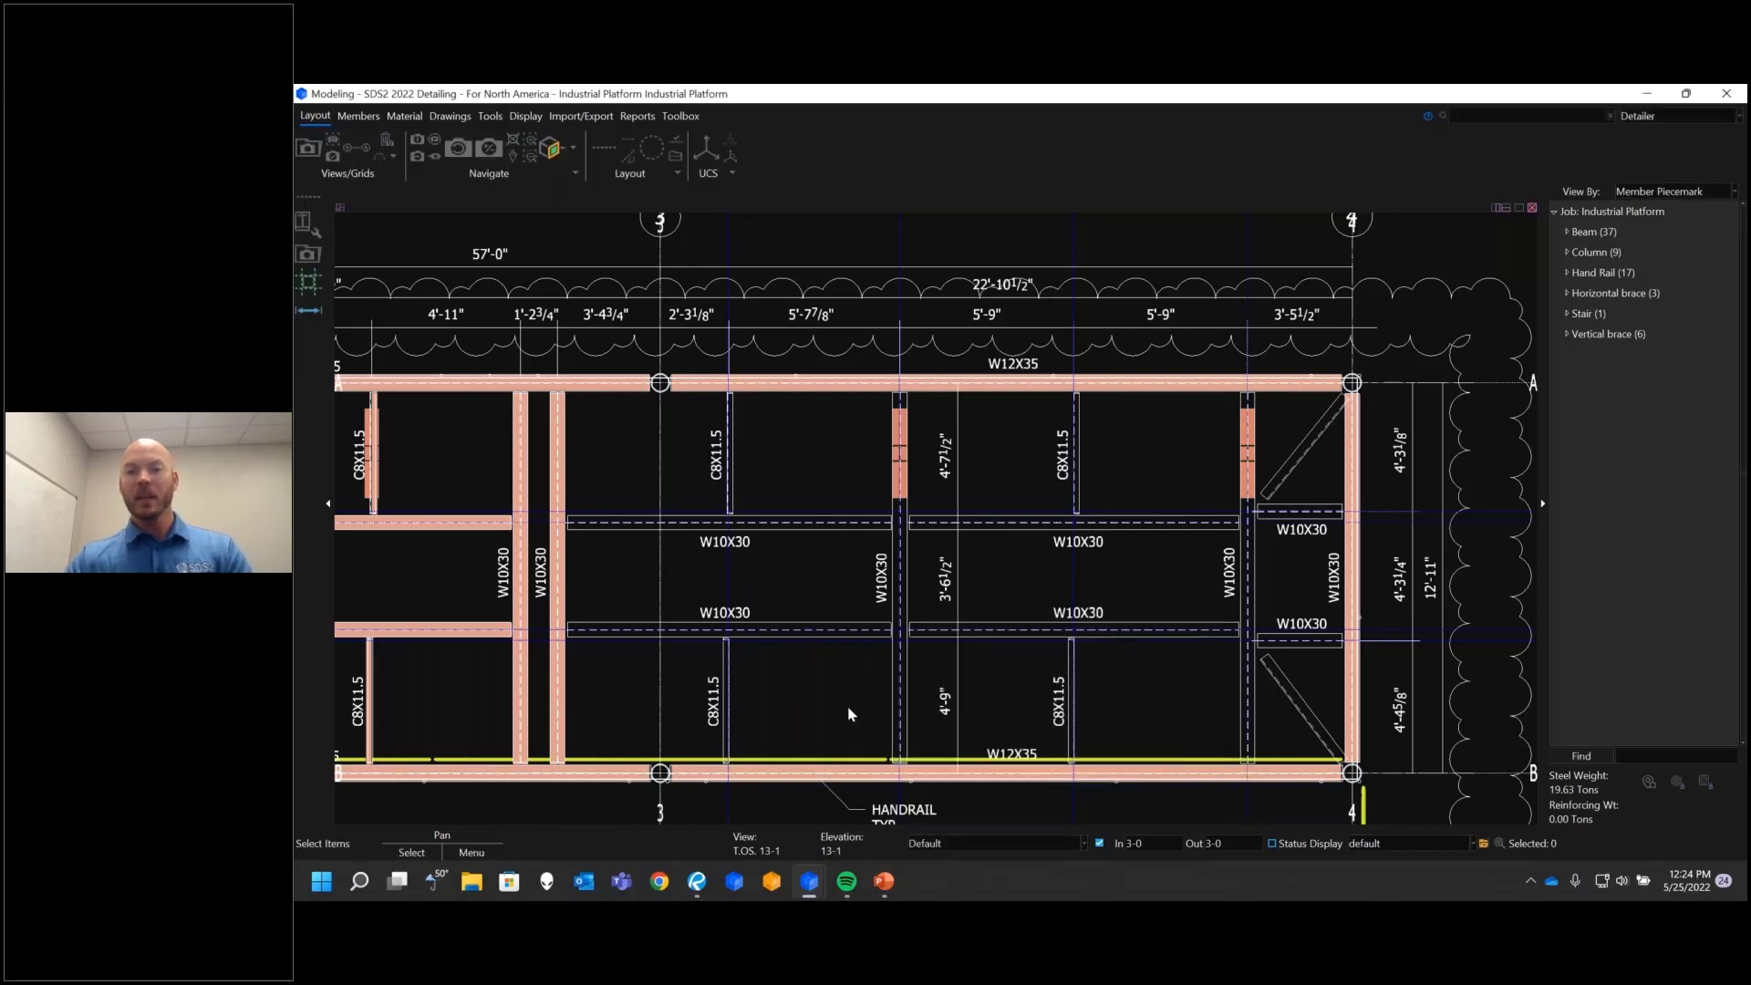
Step: Add a diagonal construction line from the short W10X30 beam's intersection nearest grid line A to the column at grid A-4
{"action": "middle_click_drag", "start_coordinate": [853, 703], "coordinate": [851, 670]}
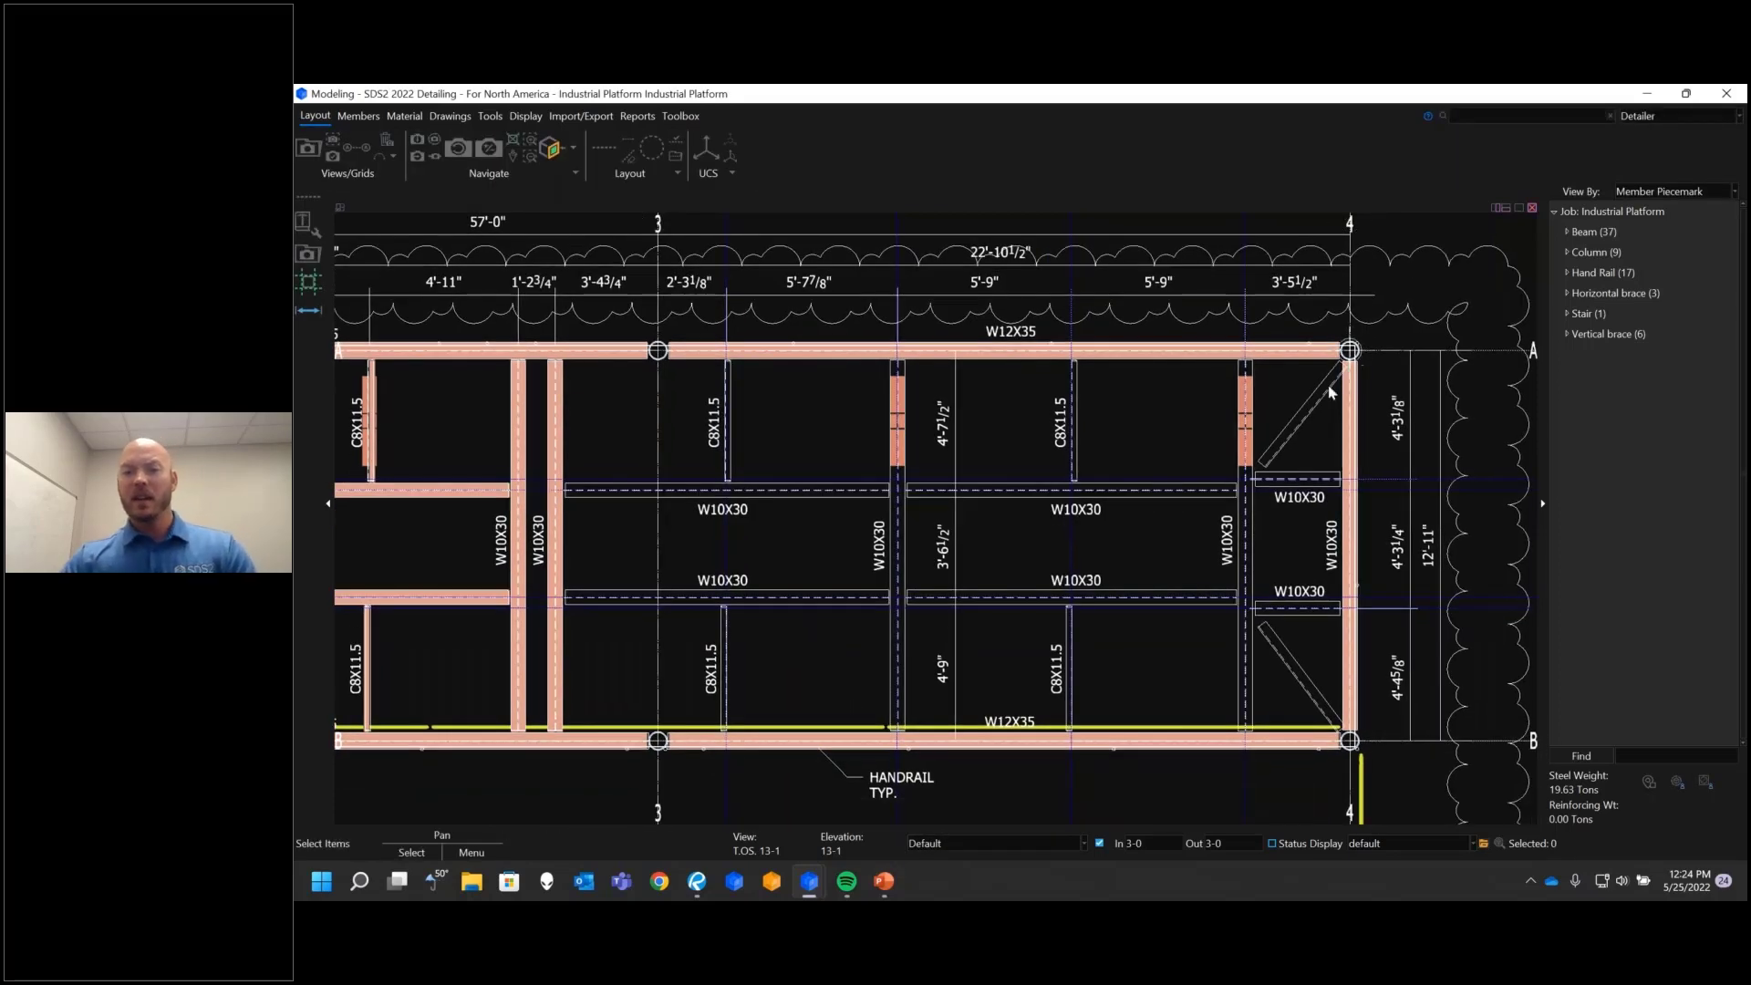
{"action": "left_click", "coordinate": [307, 223]}
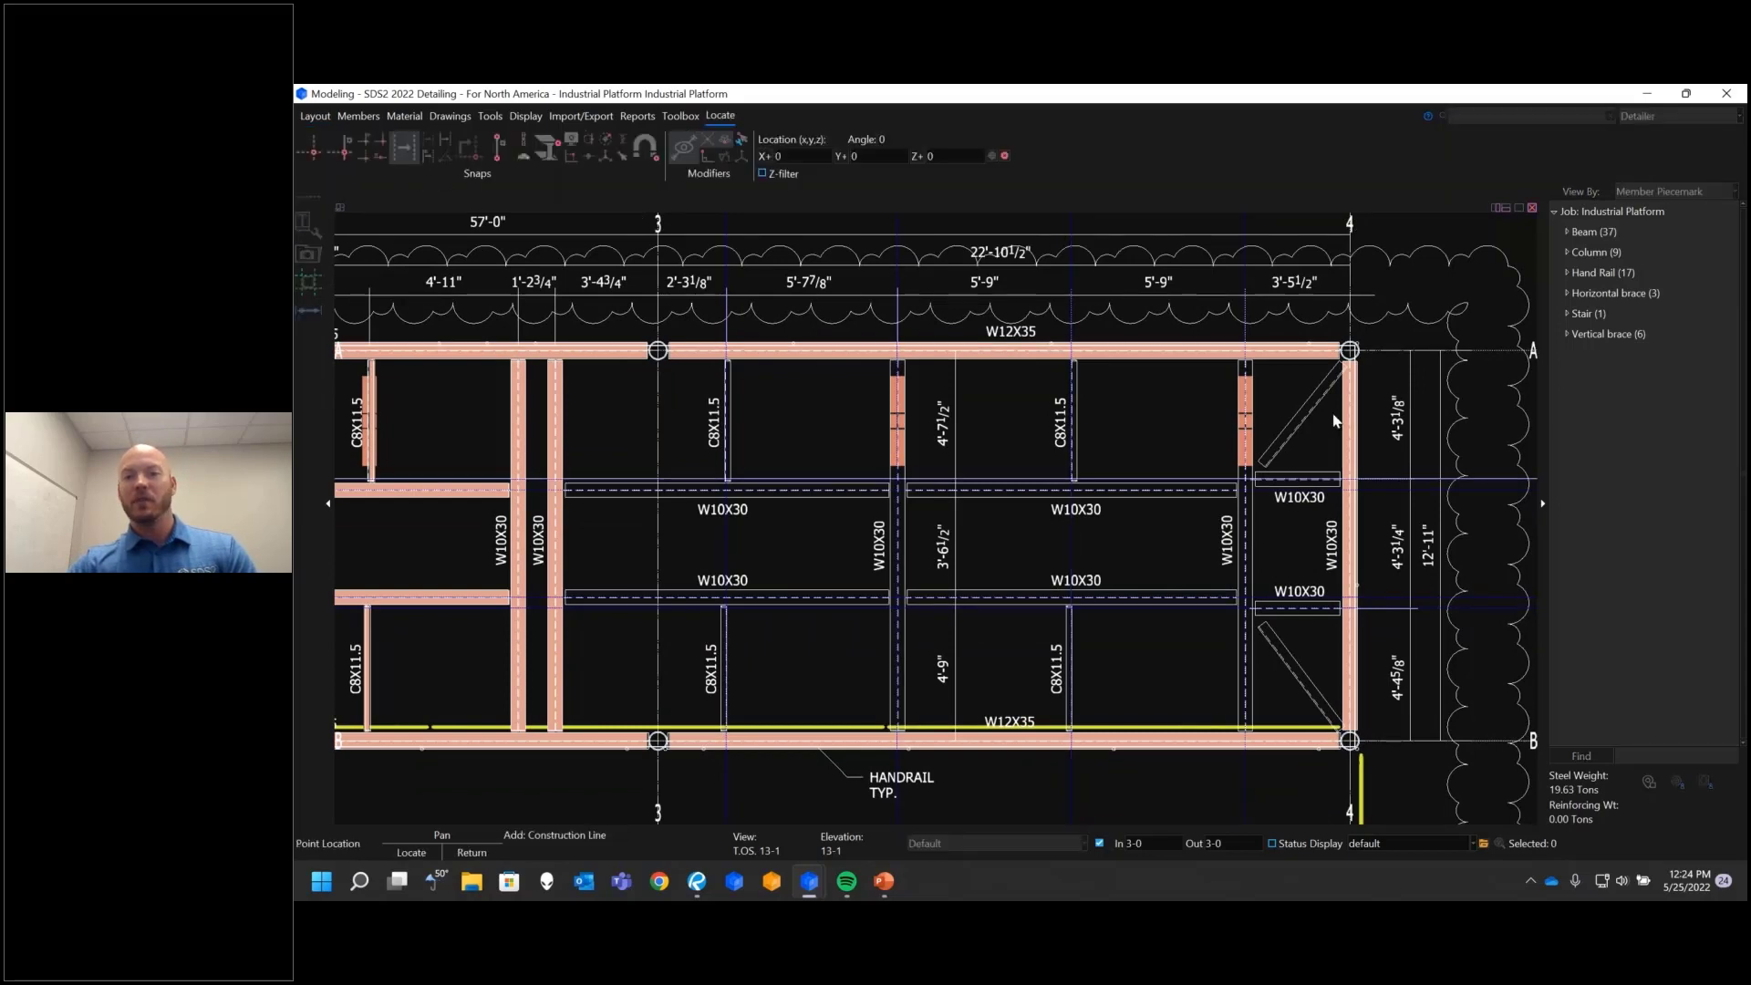
{"action": "scroll", "coordinate": [1414, 381], "scroll_direction": "up", "scroll_amount": 3}
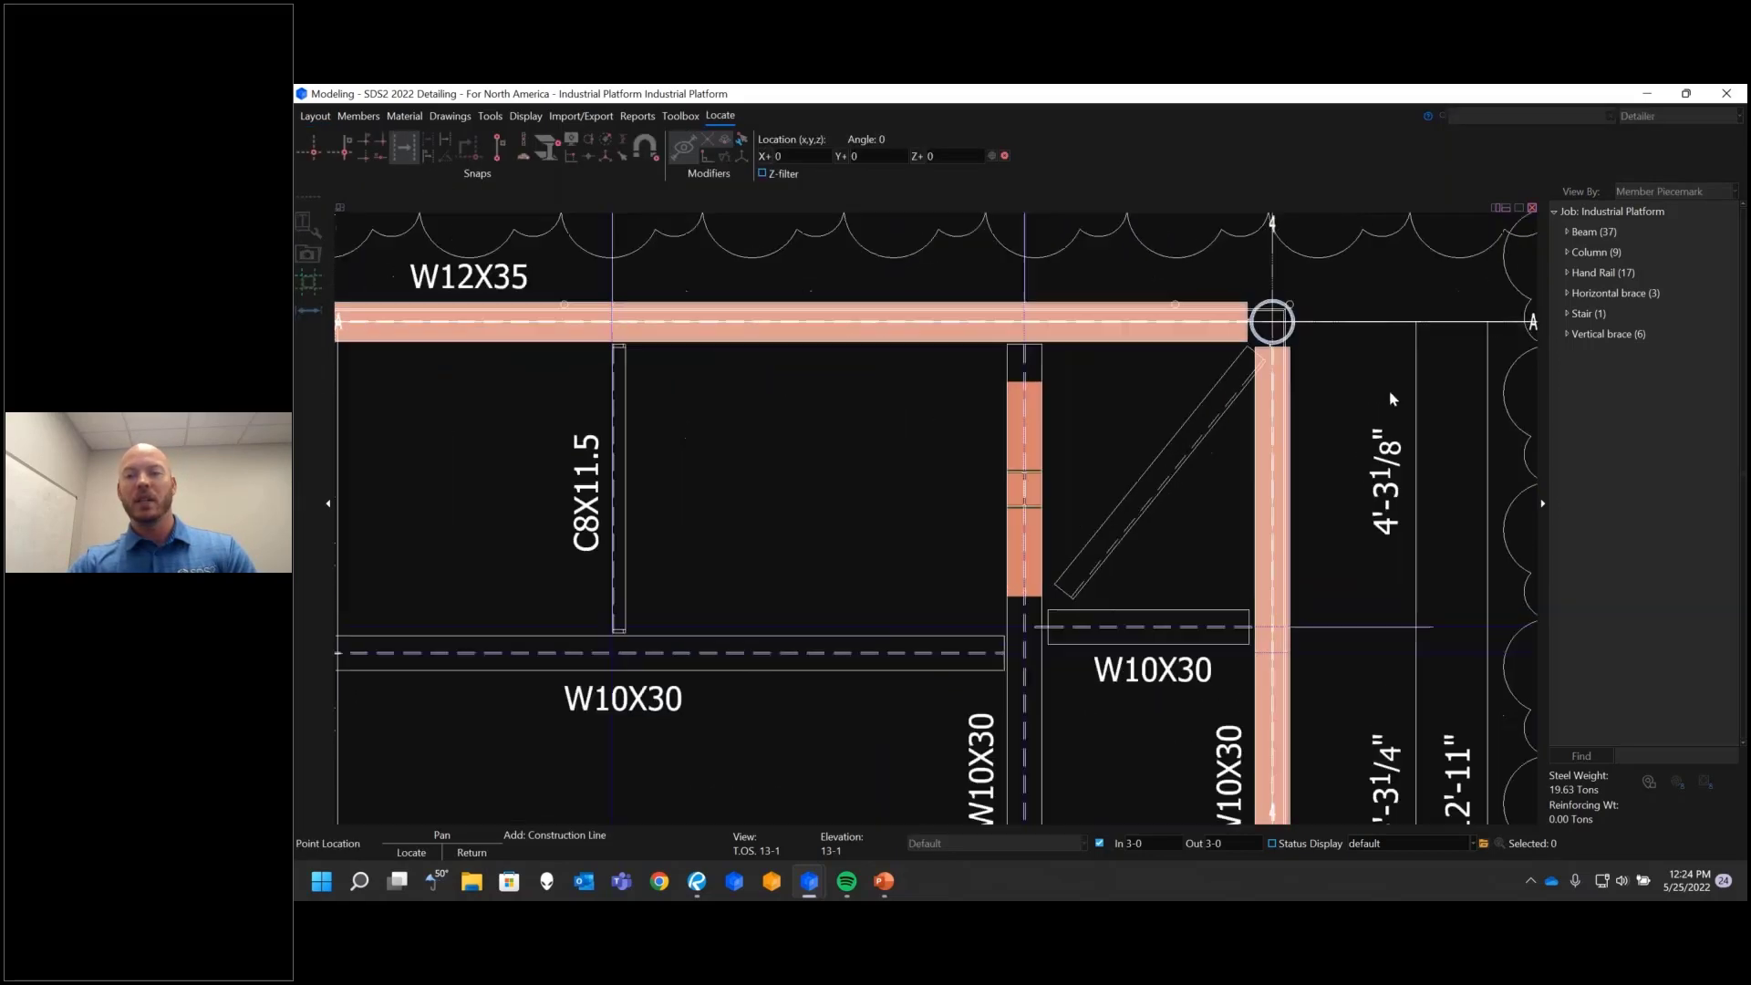
{"action": "scroll", "coordinate": [1014, 643], "scroll_direction": "up", "scroll_amount": 2}
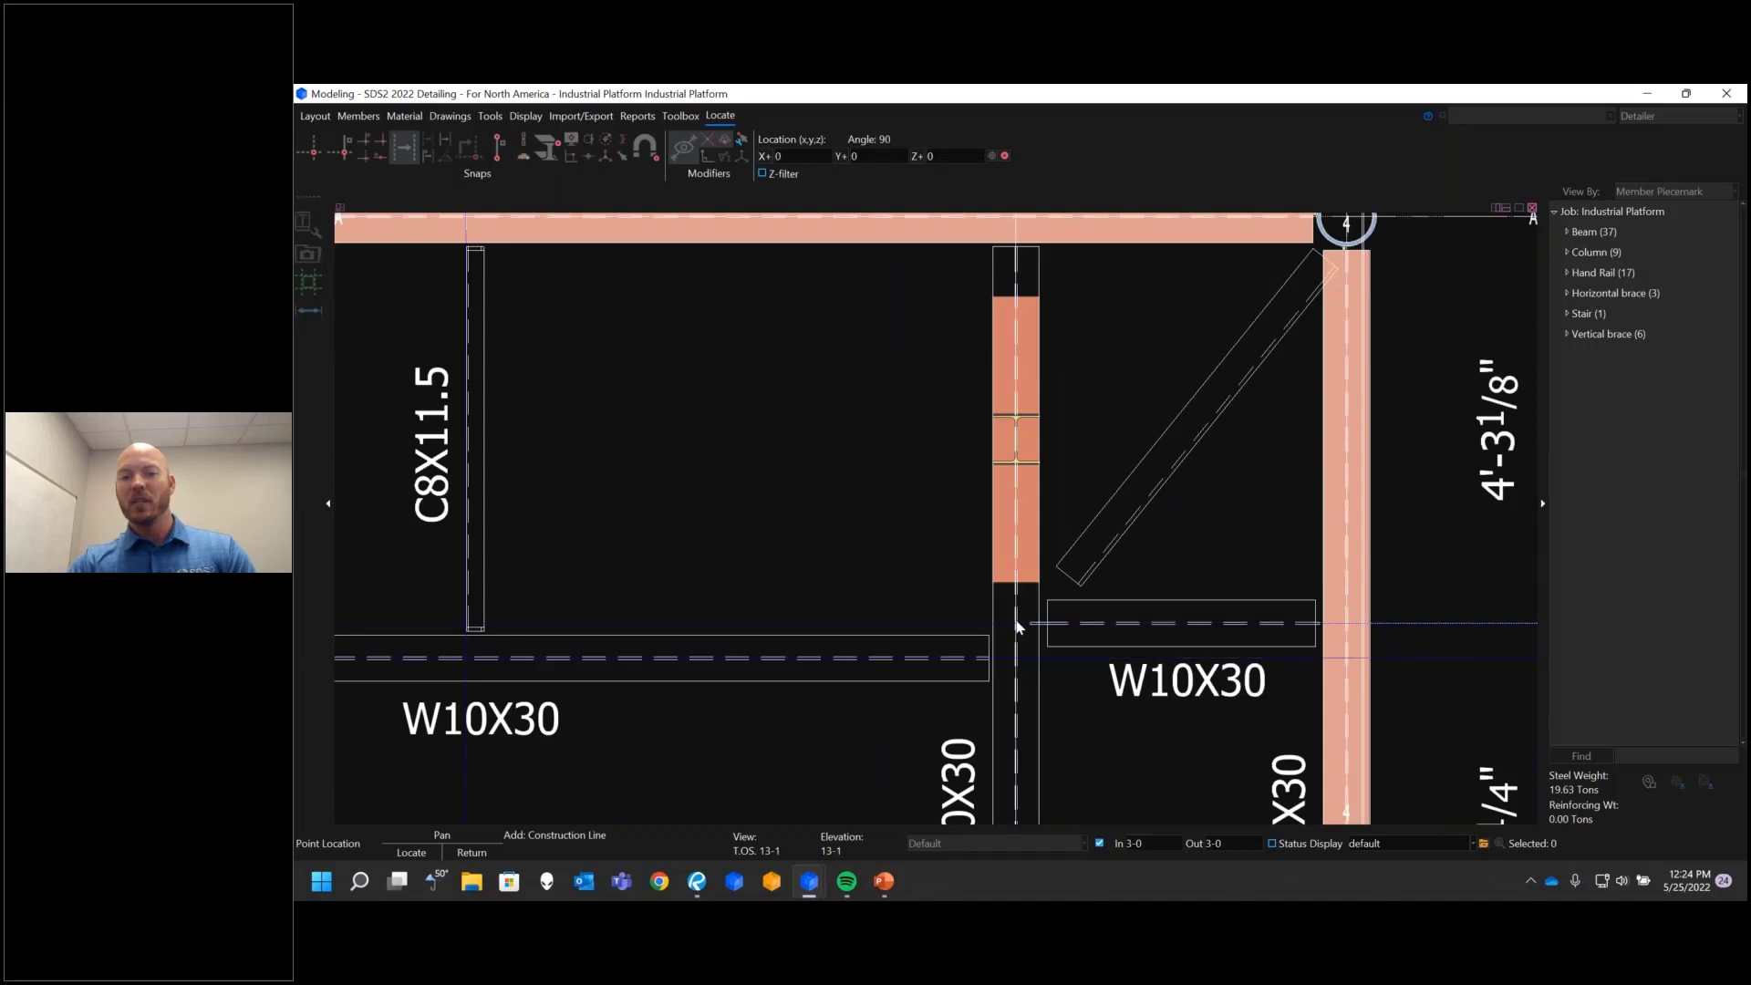
{"action": "scroll", "coordinate": [1015, 625], "scroll_direction": "down", "scroll_amount": 2}
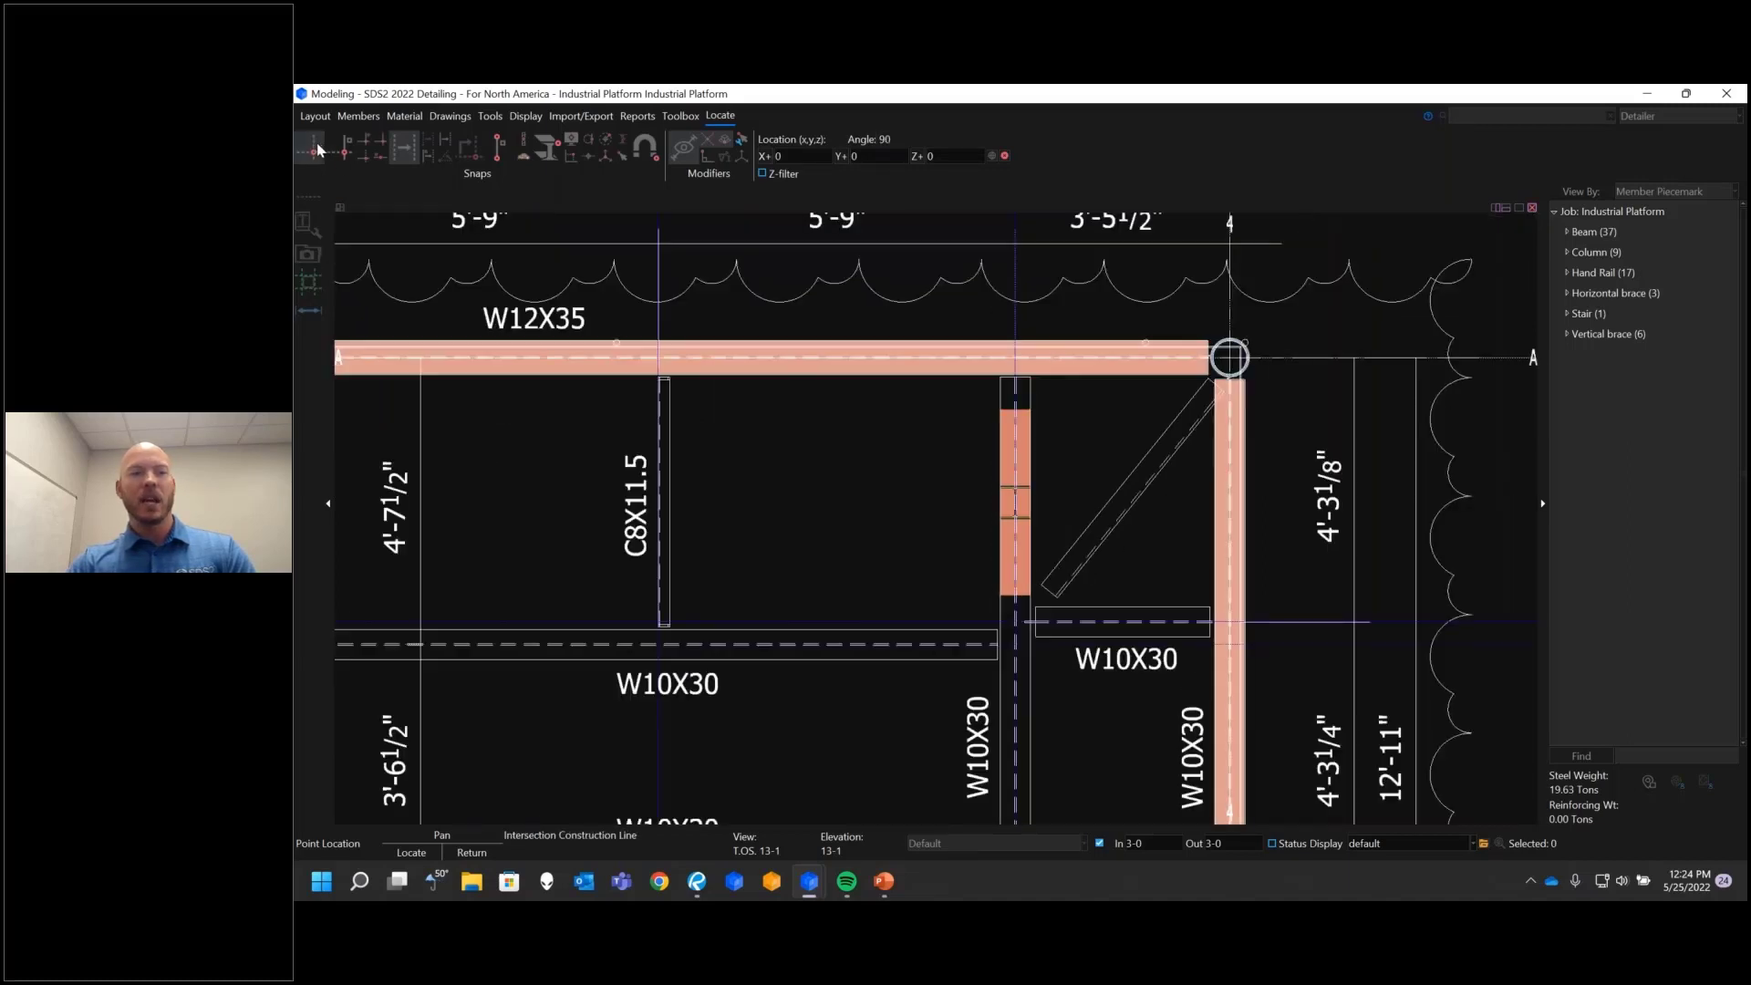
{"action": "left_click", "coordinate": [1015, 622]}
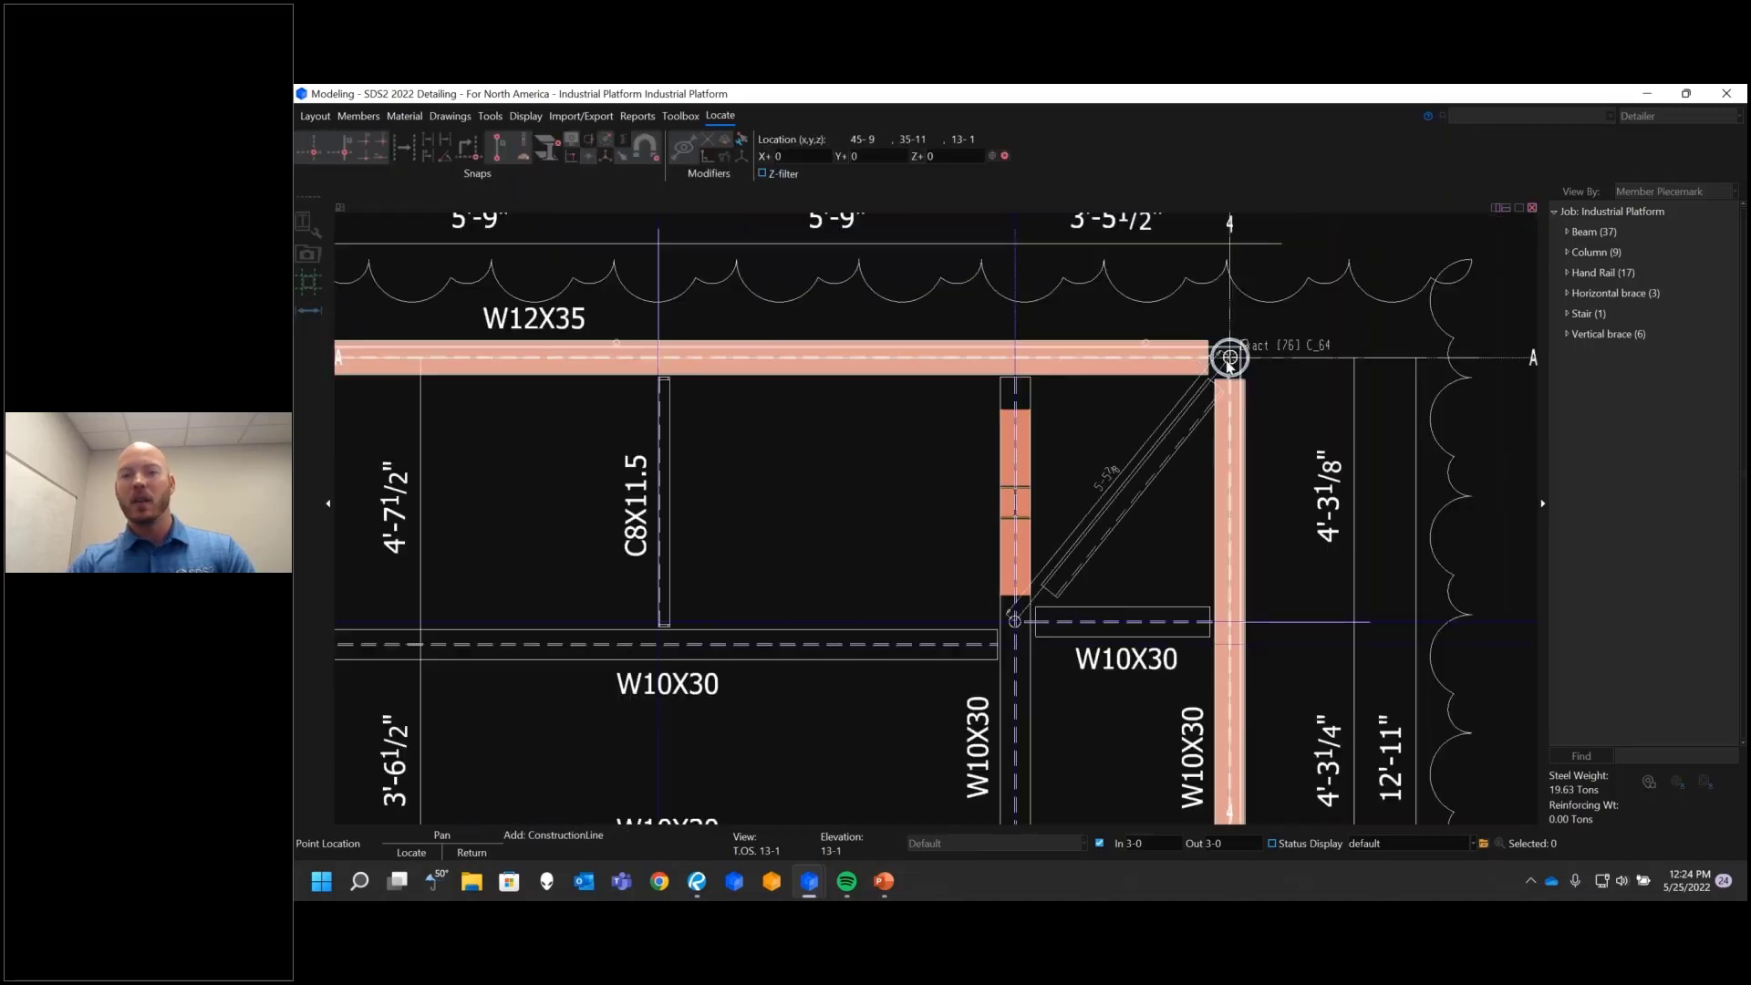
{"action": "left_click", "coordinate": [1230, 358]}
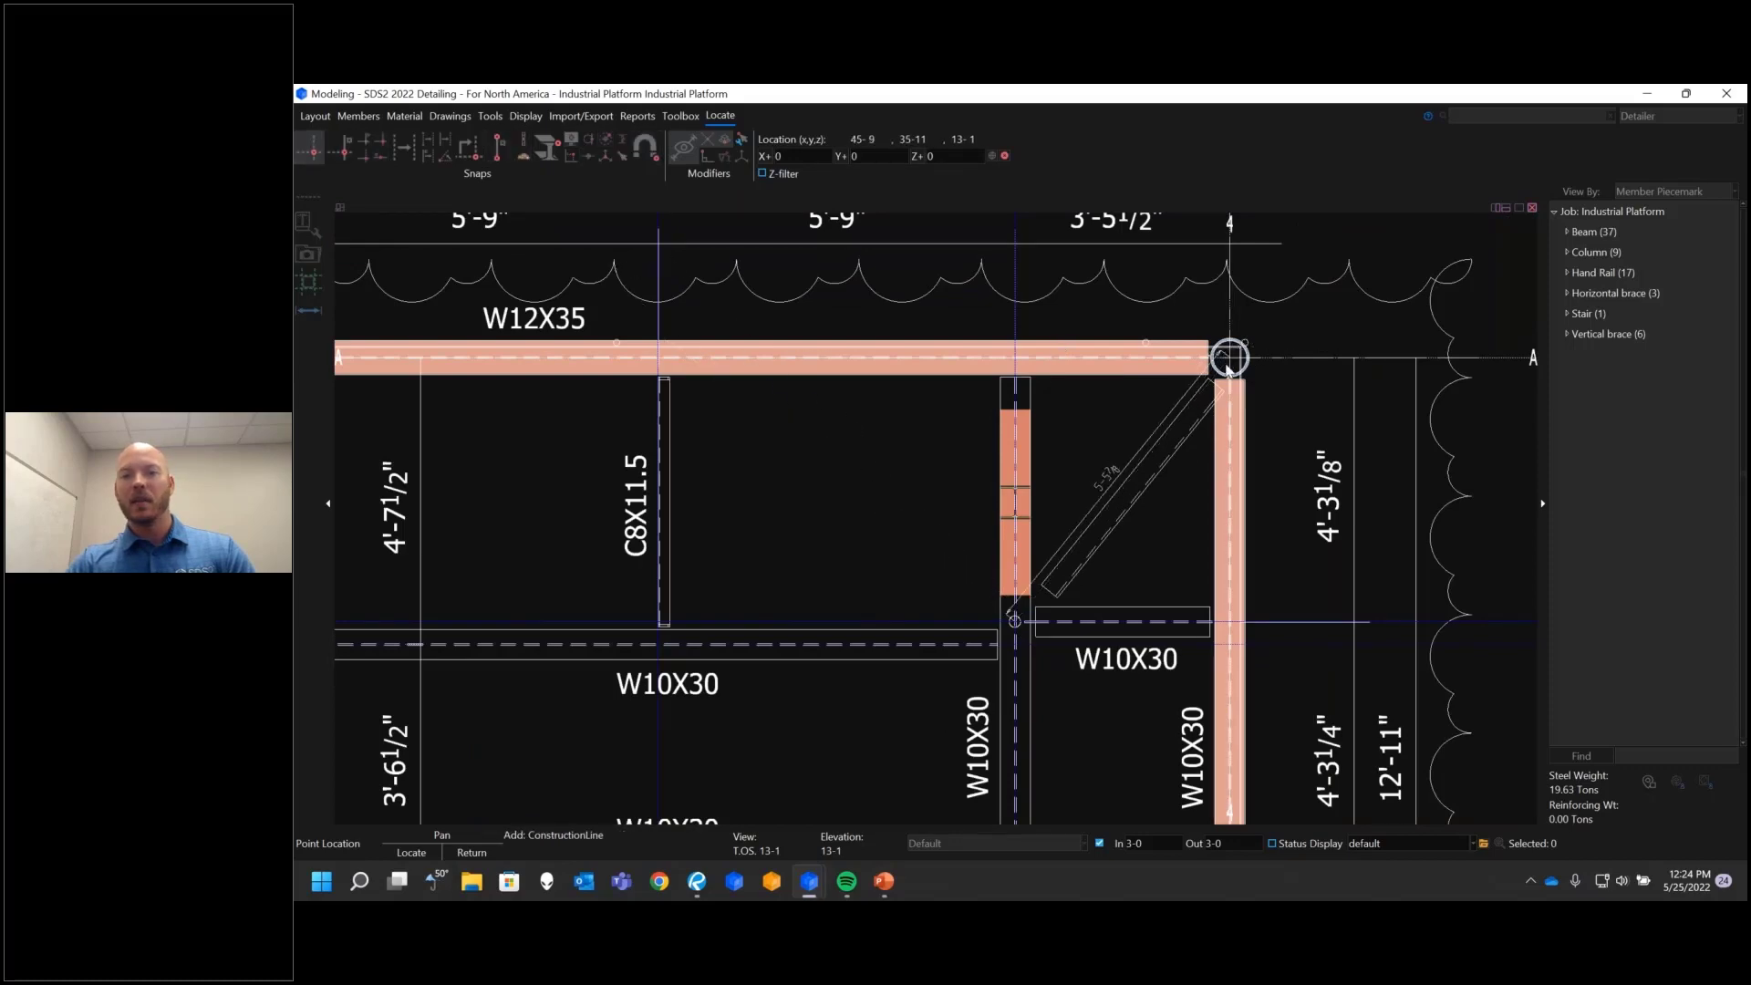
Step: Add a diagonal construction line from the column at grid B-4 to the short W10X30 beam's intersection nearest grid line B
{"action": "scroll", "coordinate": [1134, 308], "scroll_direction": "down", "scroll_amount": 2}
{"action": "scroll", "coordinate": [1175, 653], "scroll_direction": "up", "scroll_amount": 3}
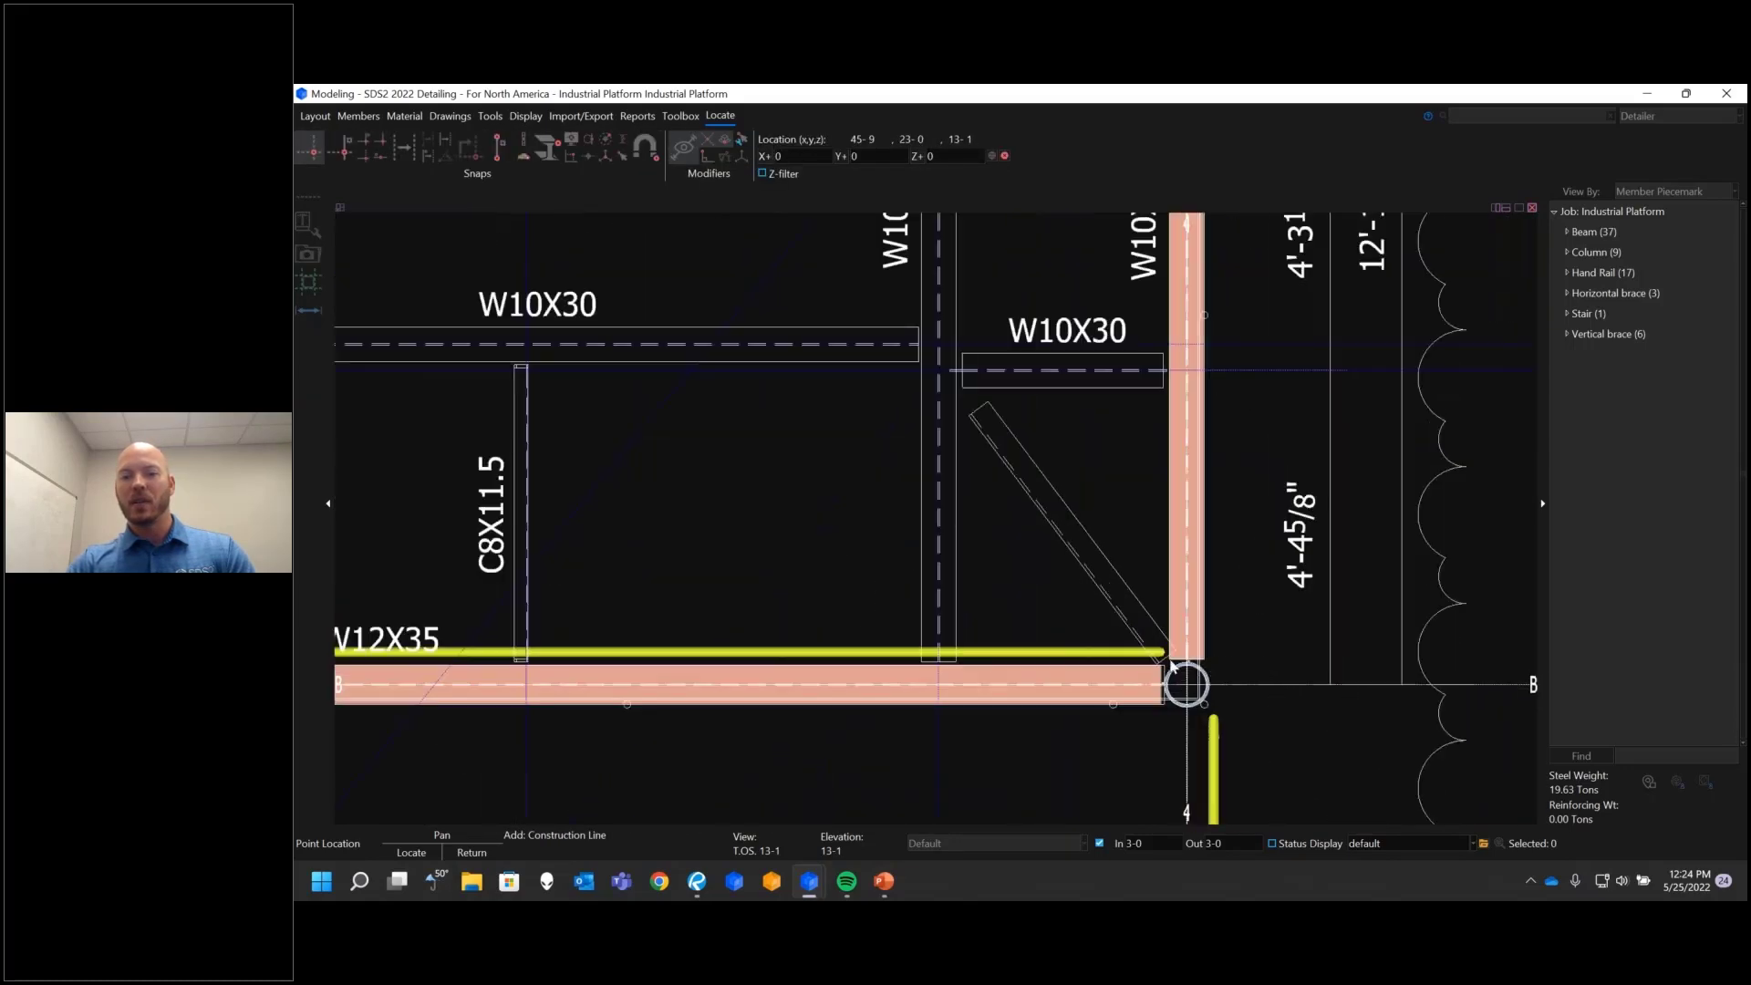
{"action": "left_click", "coordinate": [1186, 685]}
{"action": "left_click", "coordinate": [940, 370]}
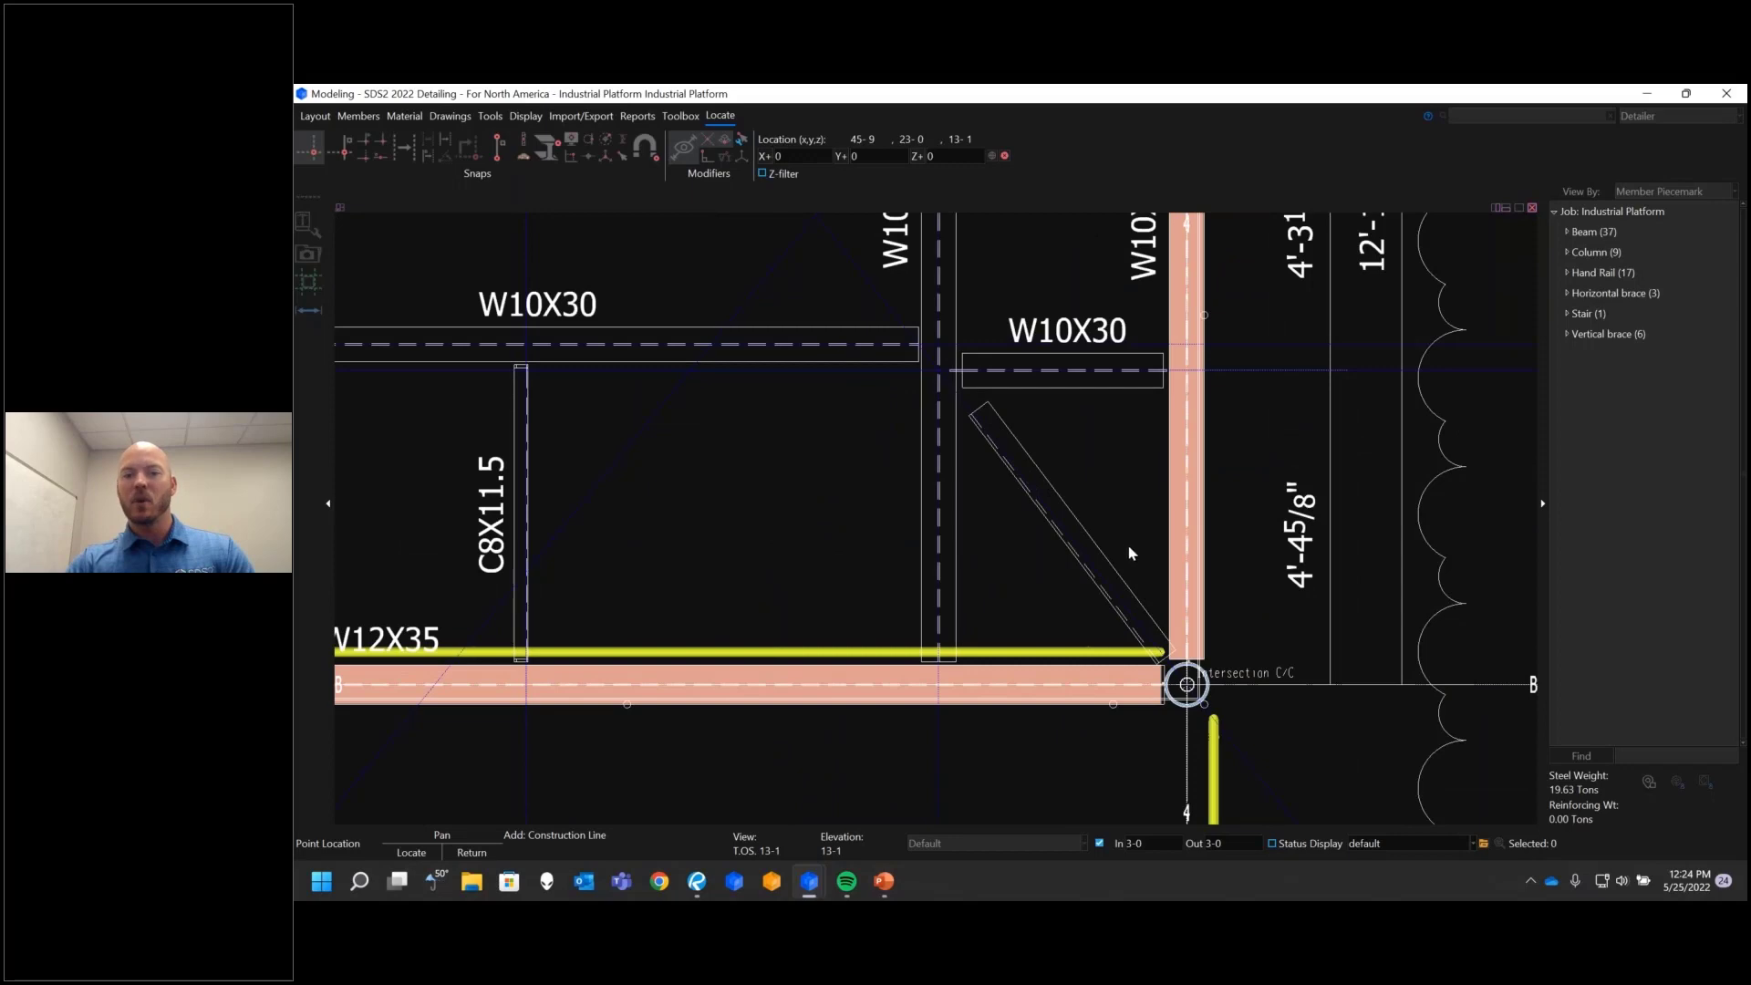
{"action": "right_click", "coordinate": [1131, 556]}
{"action": "scroll", "coordinate": [1352, 690], "scroll_direction": "down", "scroll_amount": 3}
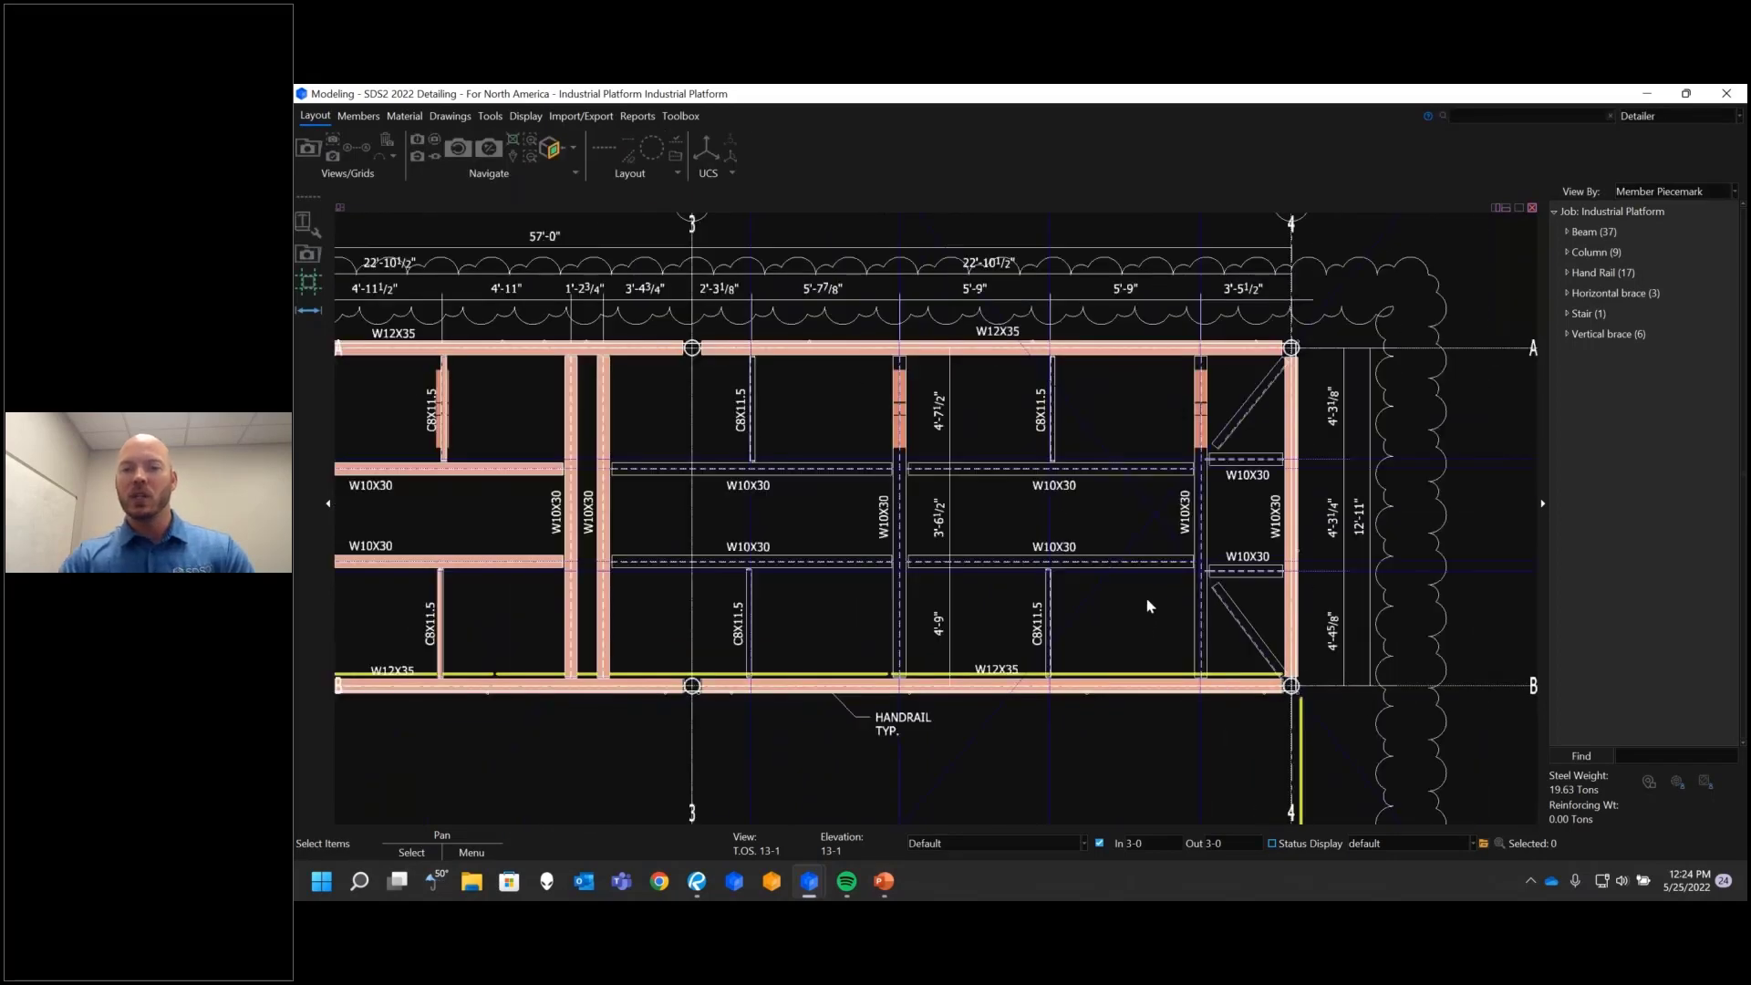
{"action": "scroll", "coordinate": [1150, 603], "scroll_direction": "up", "scroll_amount": 2}
{"action": "middle_click_drag", "start_coordinate": [1157, 599], "coordinate": [1134, 617]}
{"action": "scroll", "coordinate": [1131, 618], "scroll_direction": "down", "scroll_amount": 1}
{"action": "middle_click_drag", "start_coordinate": [864, 616], "coordinate": [930, 644]}
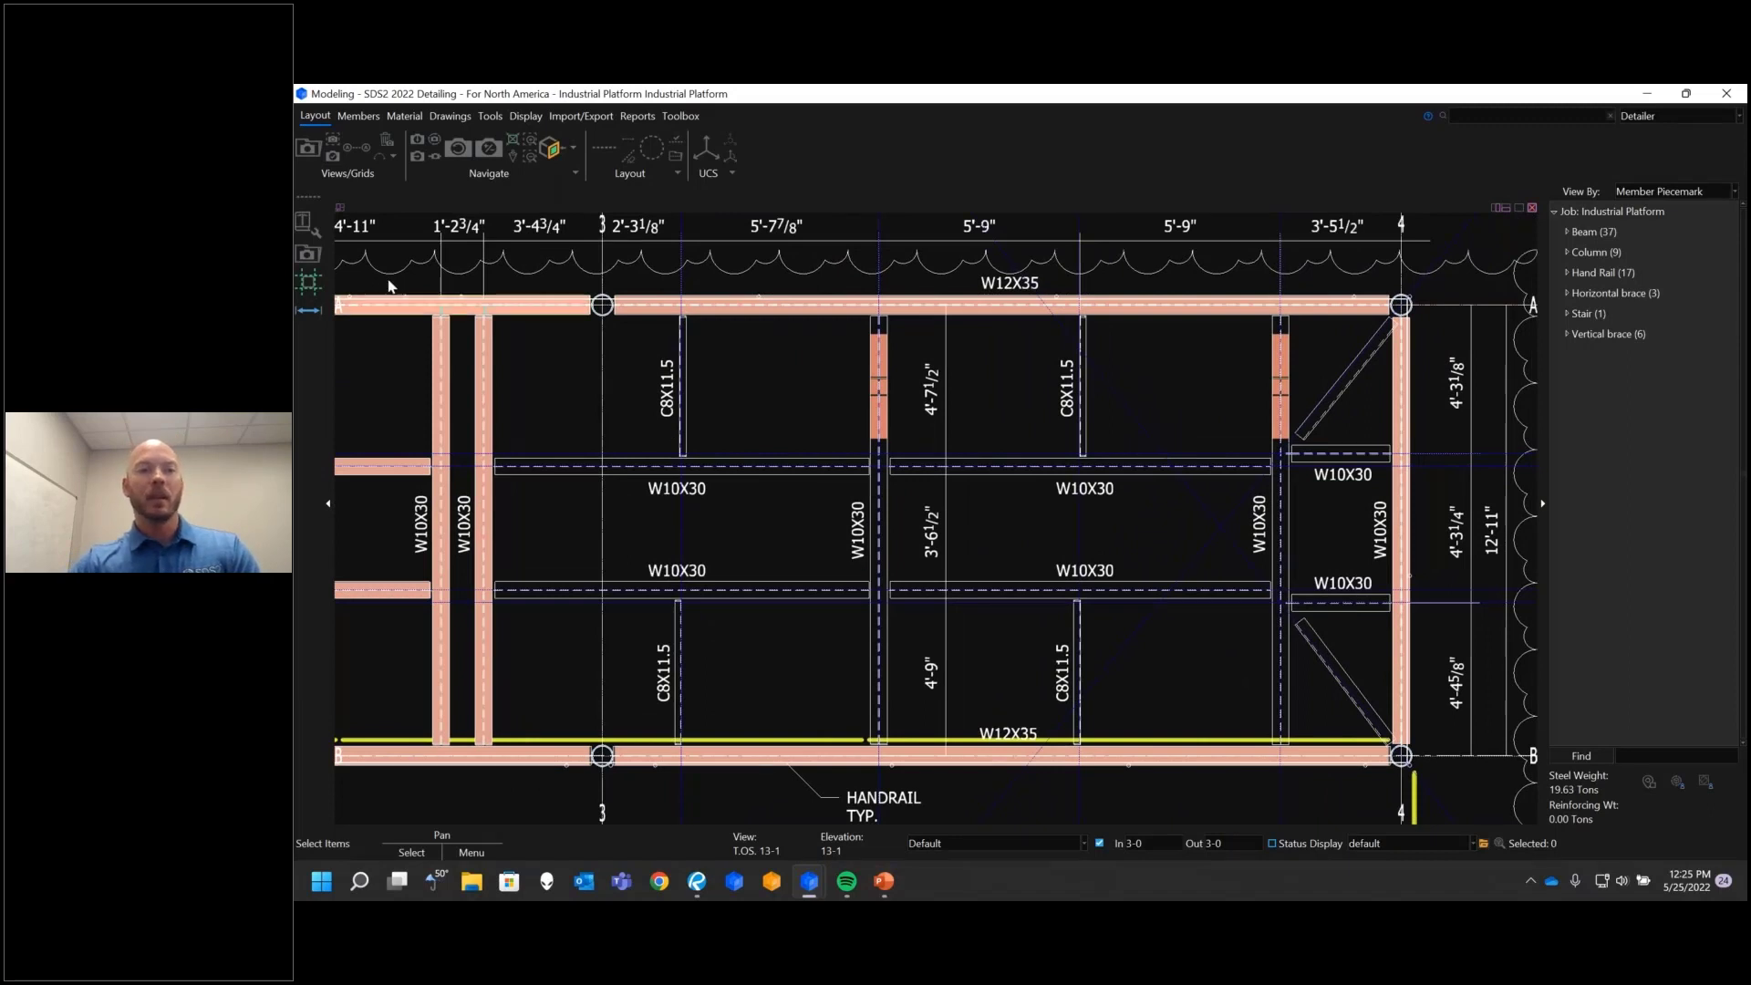
{"action": "left_click", "coordinate": [358, 115]}
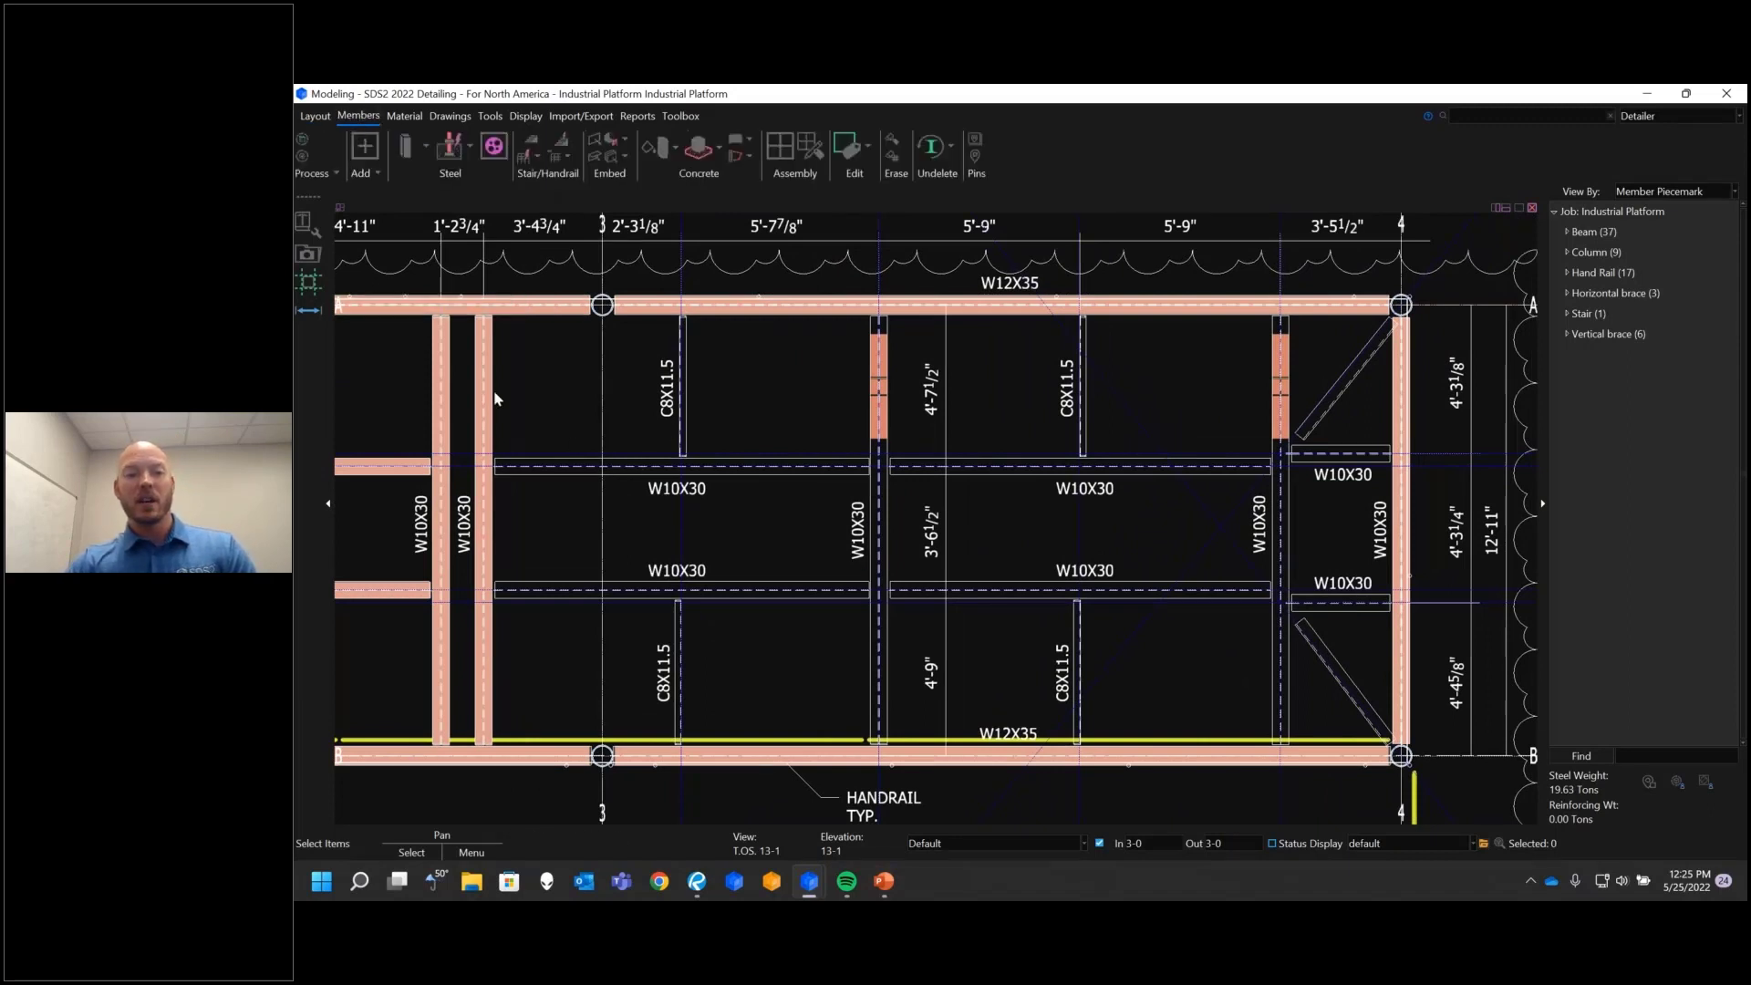
{"action": "left_click", "coordinate": [426, 146]}
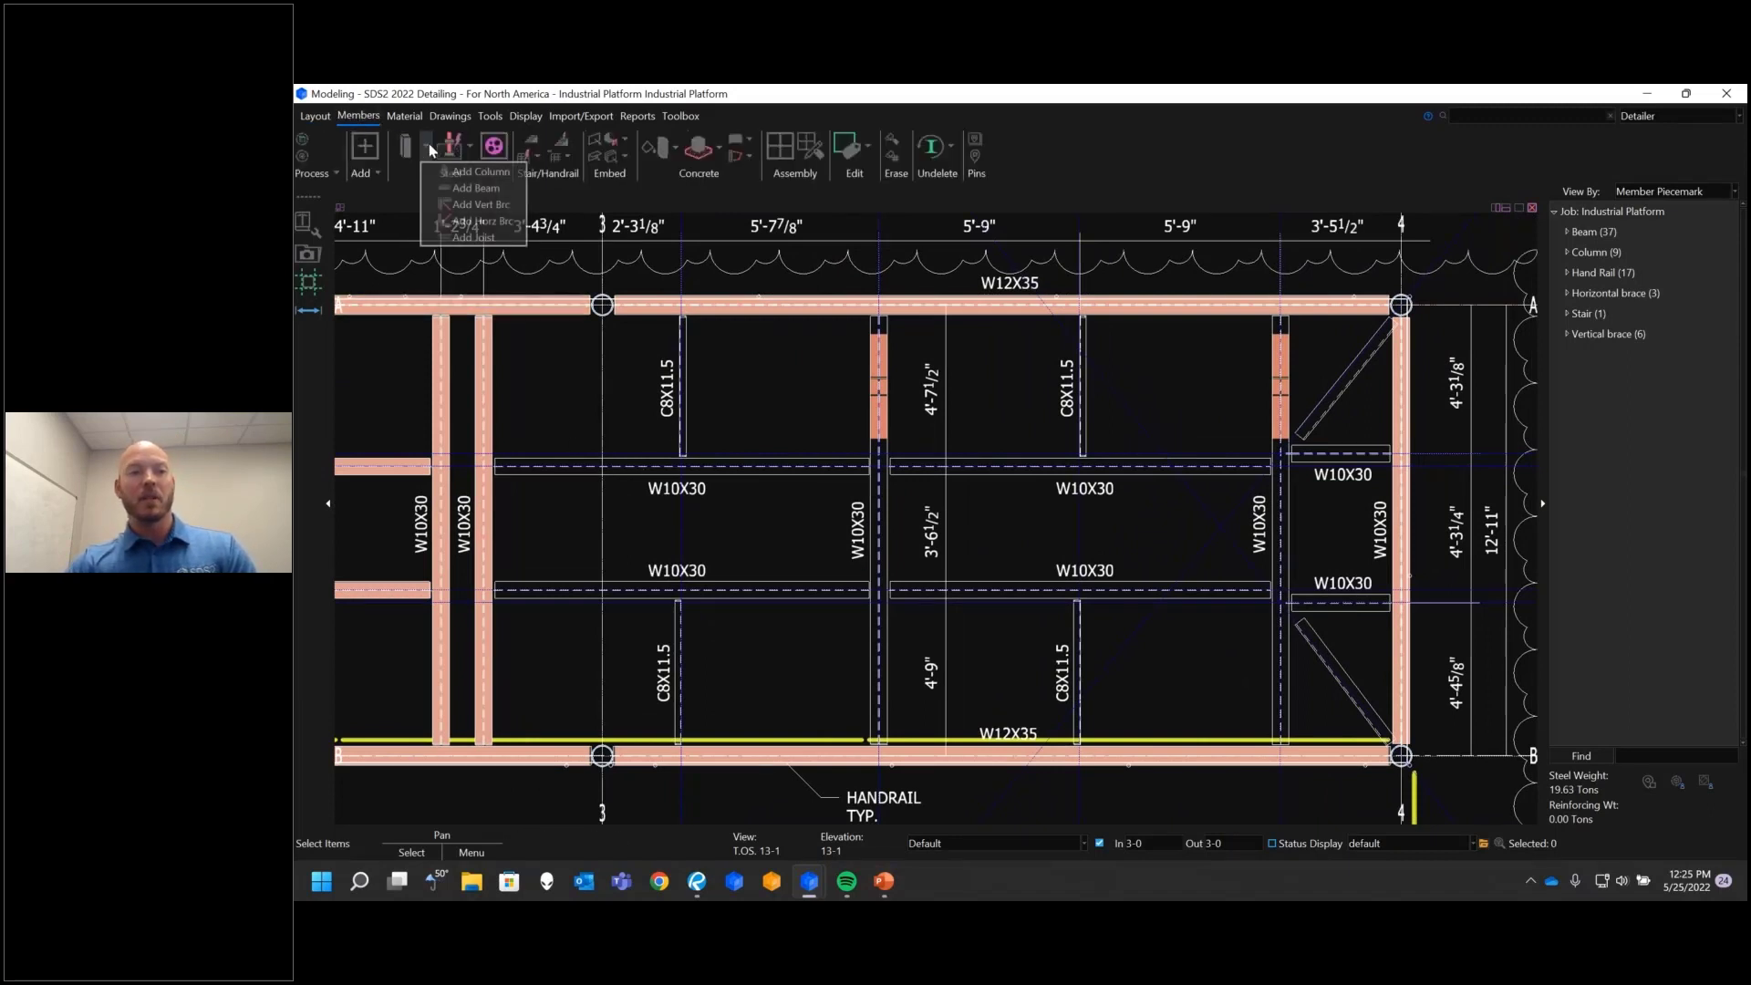
{"action": "left_click", "coordinate": [467, 170]}
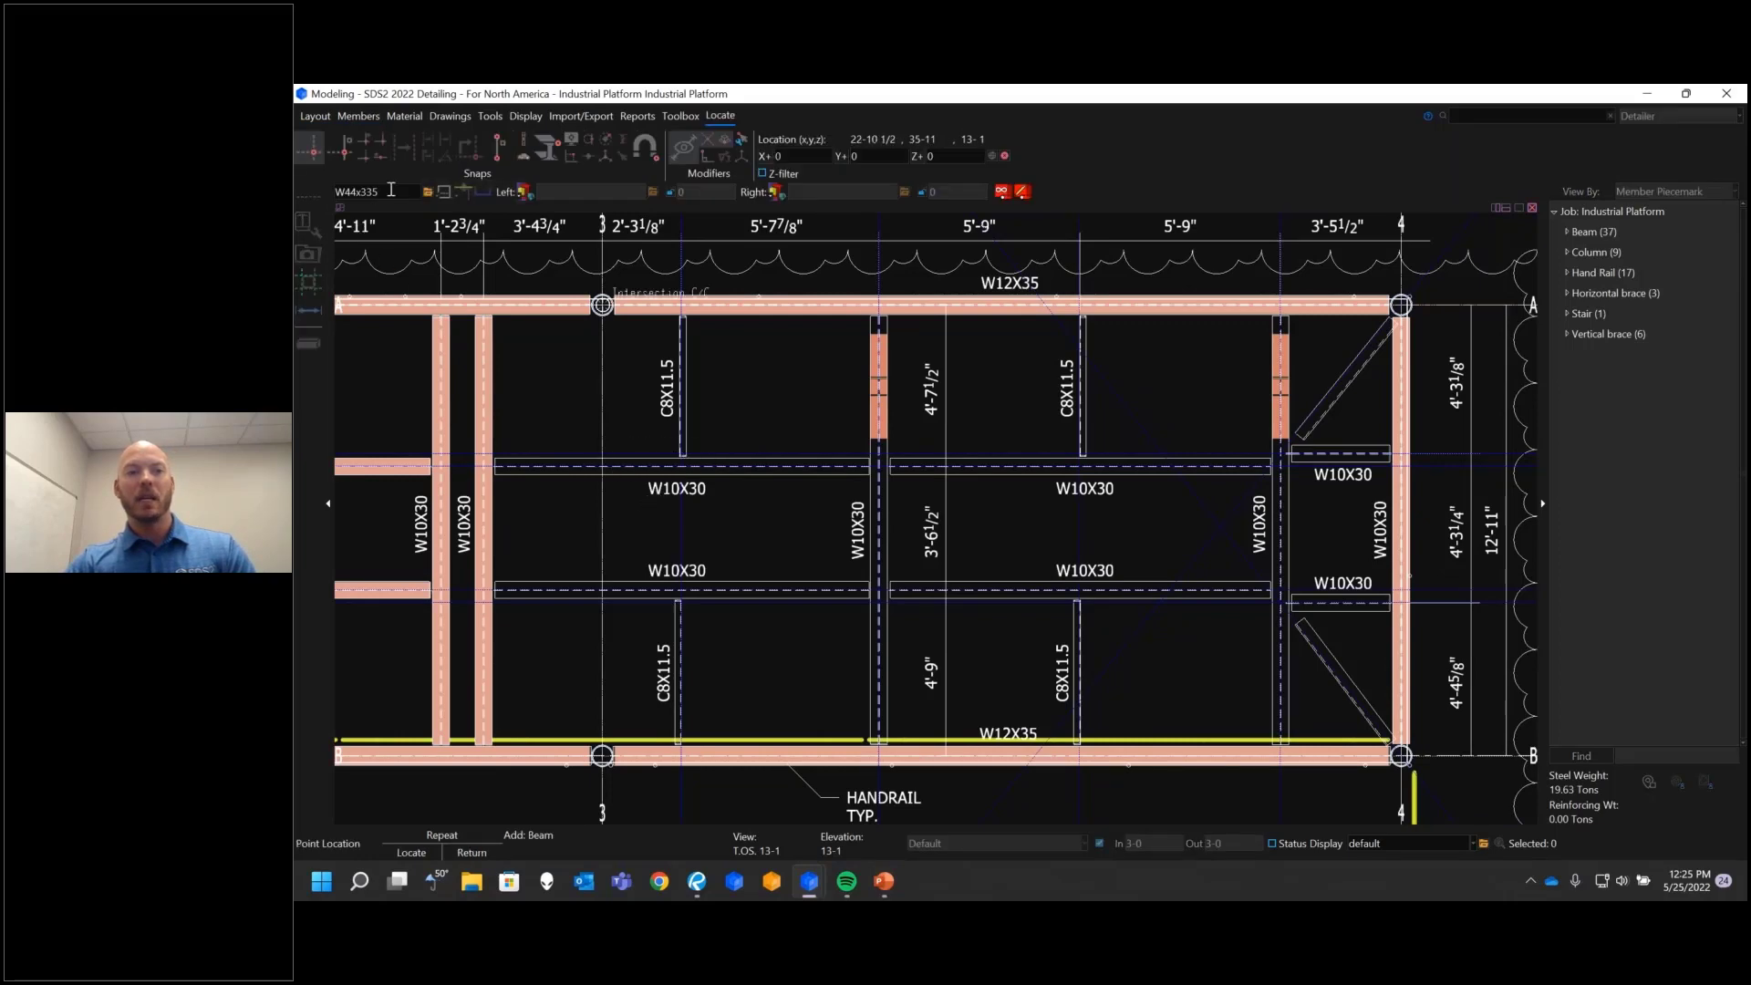
{"action": "double_click", "coordinate": [390, 190]}
{"action": "type", "text": "w10x"}
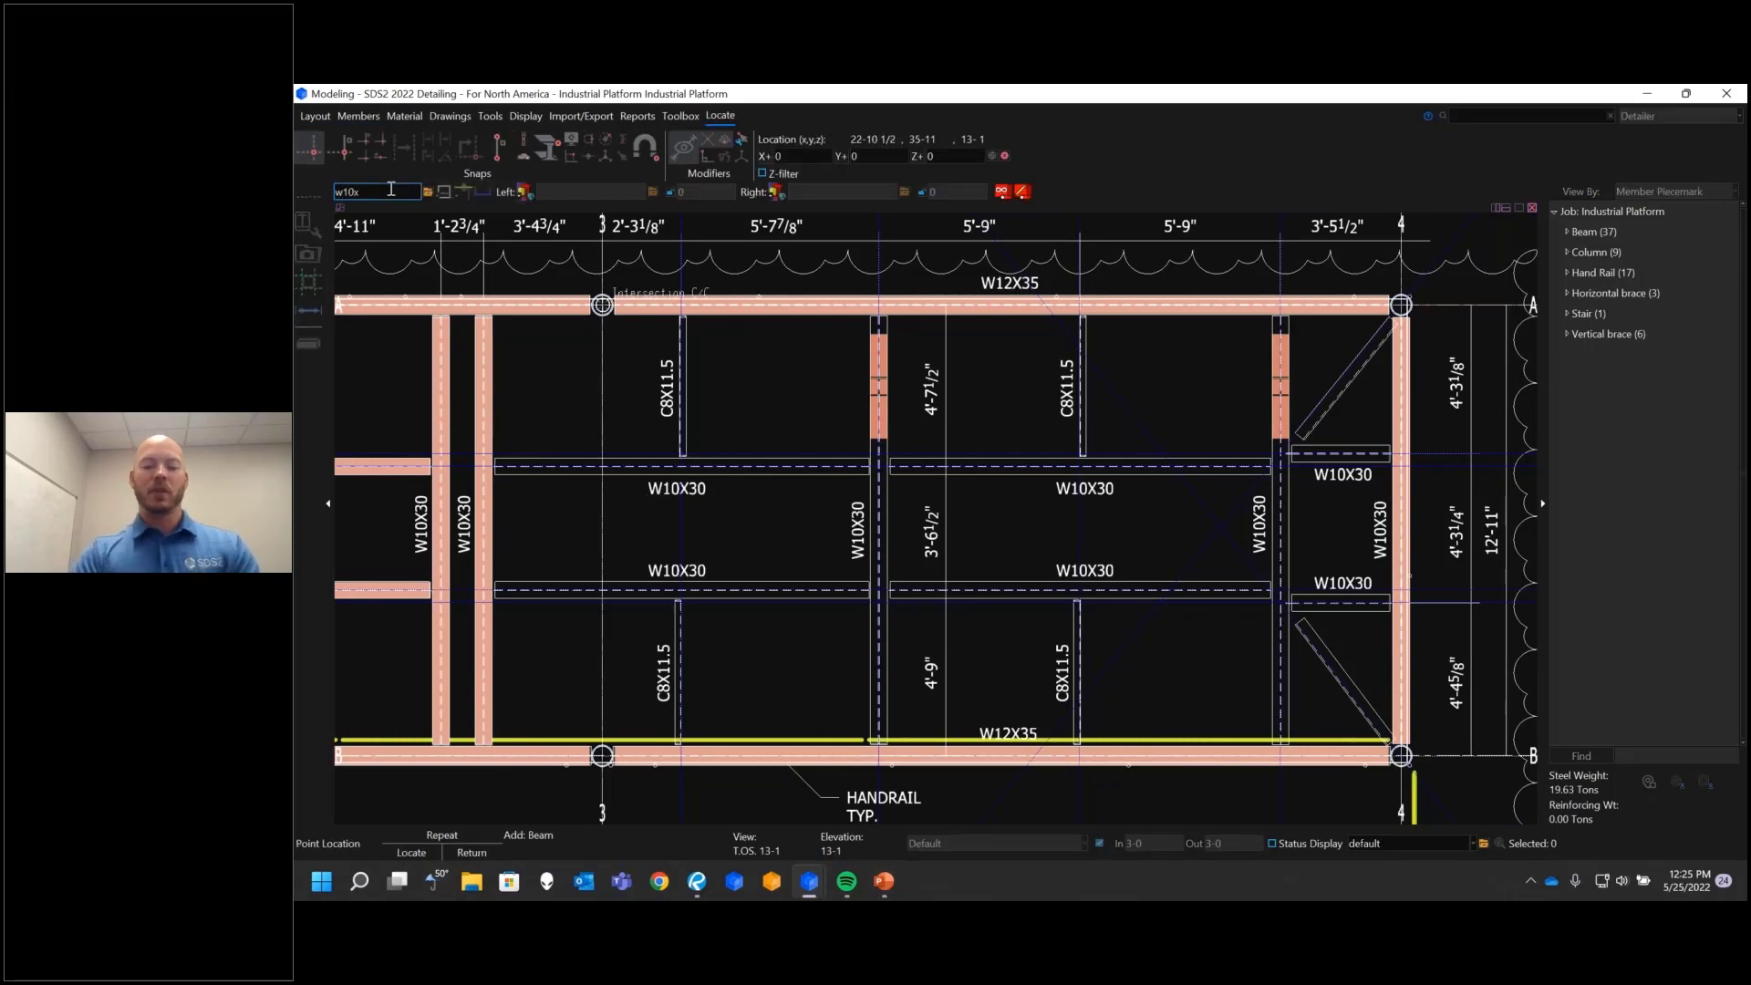
{"action": "type", "text": "30"}
{"action": "key", "text": "Return"}
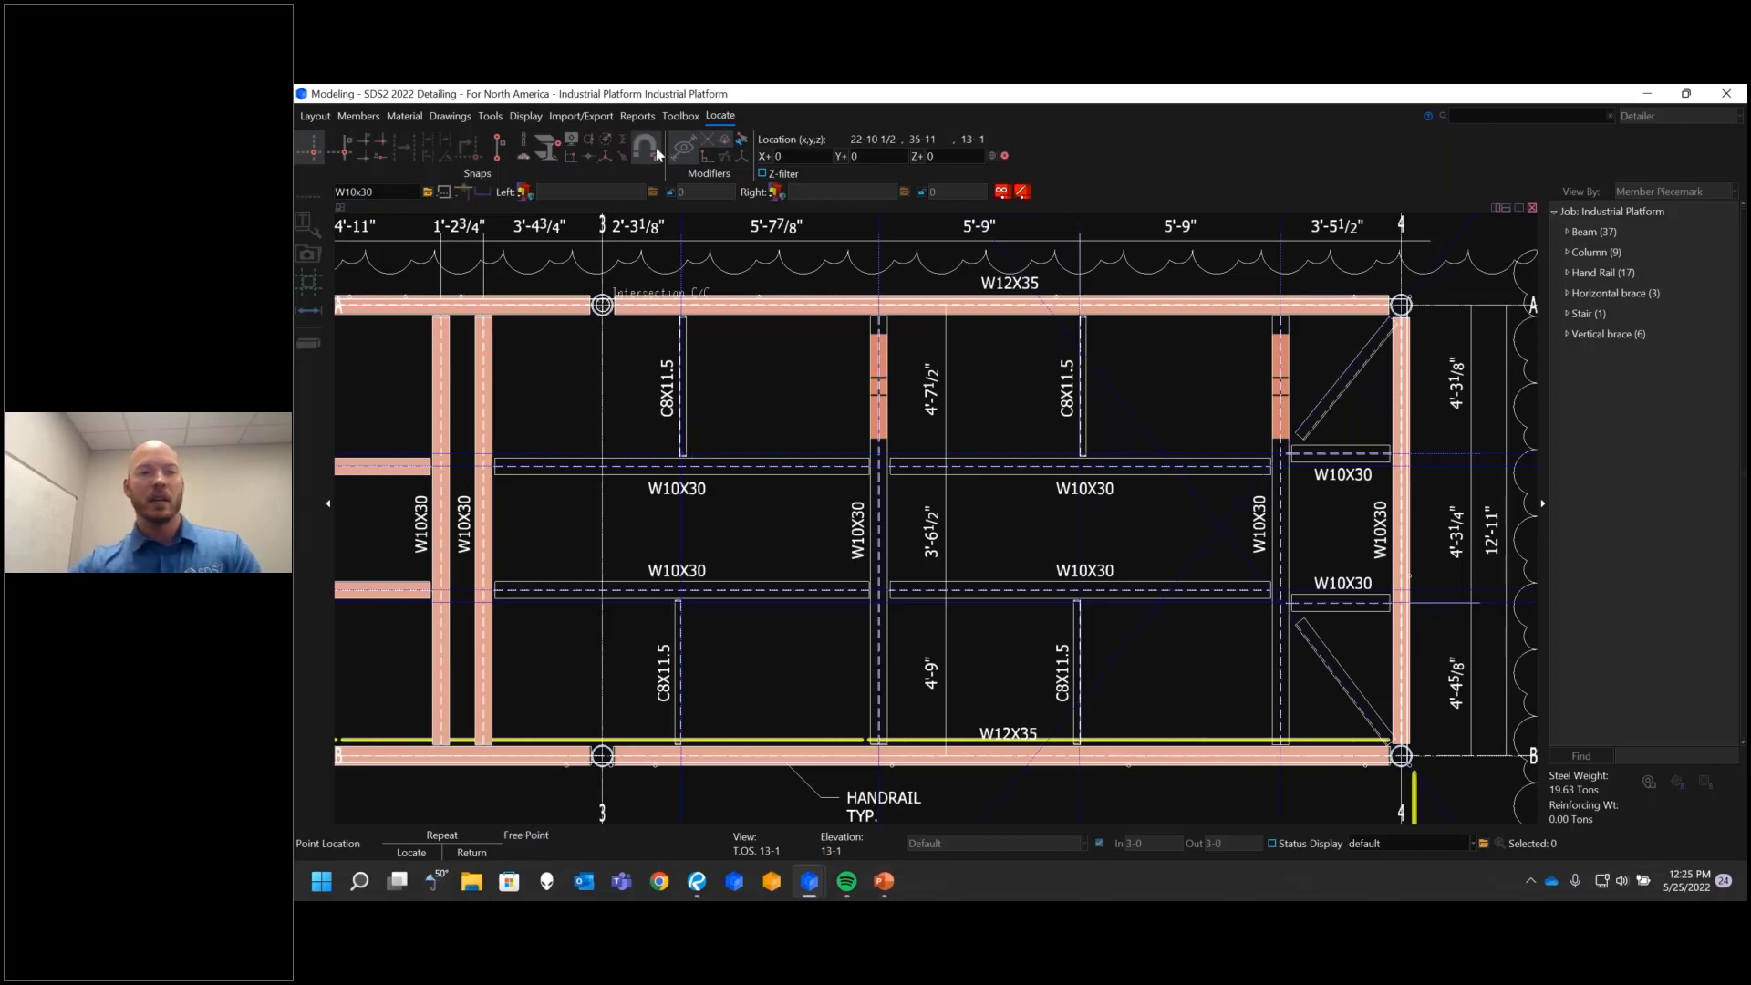
{"action": "left_click", "coordinate": [310, 148]}
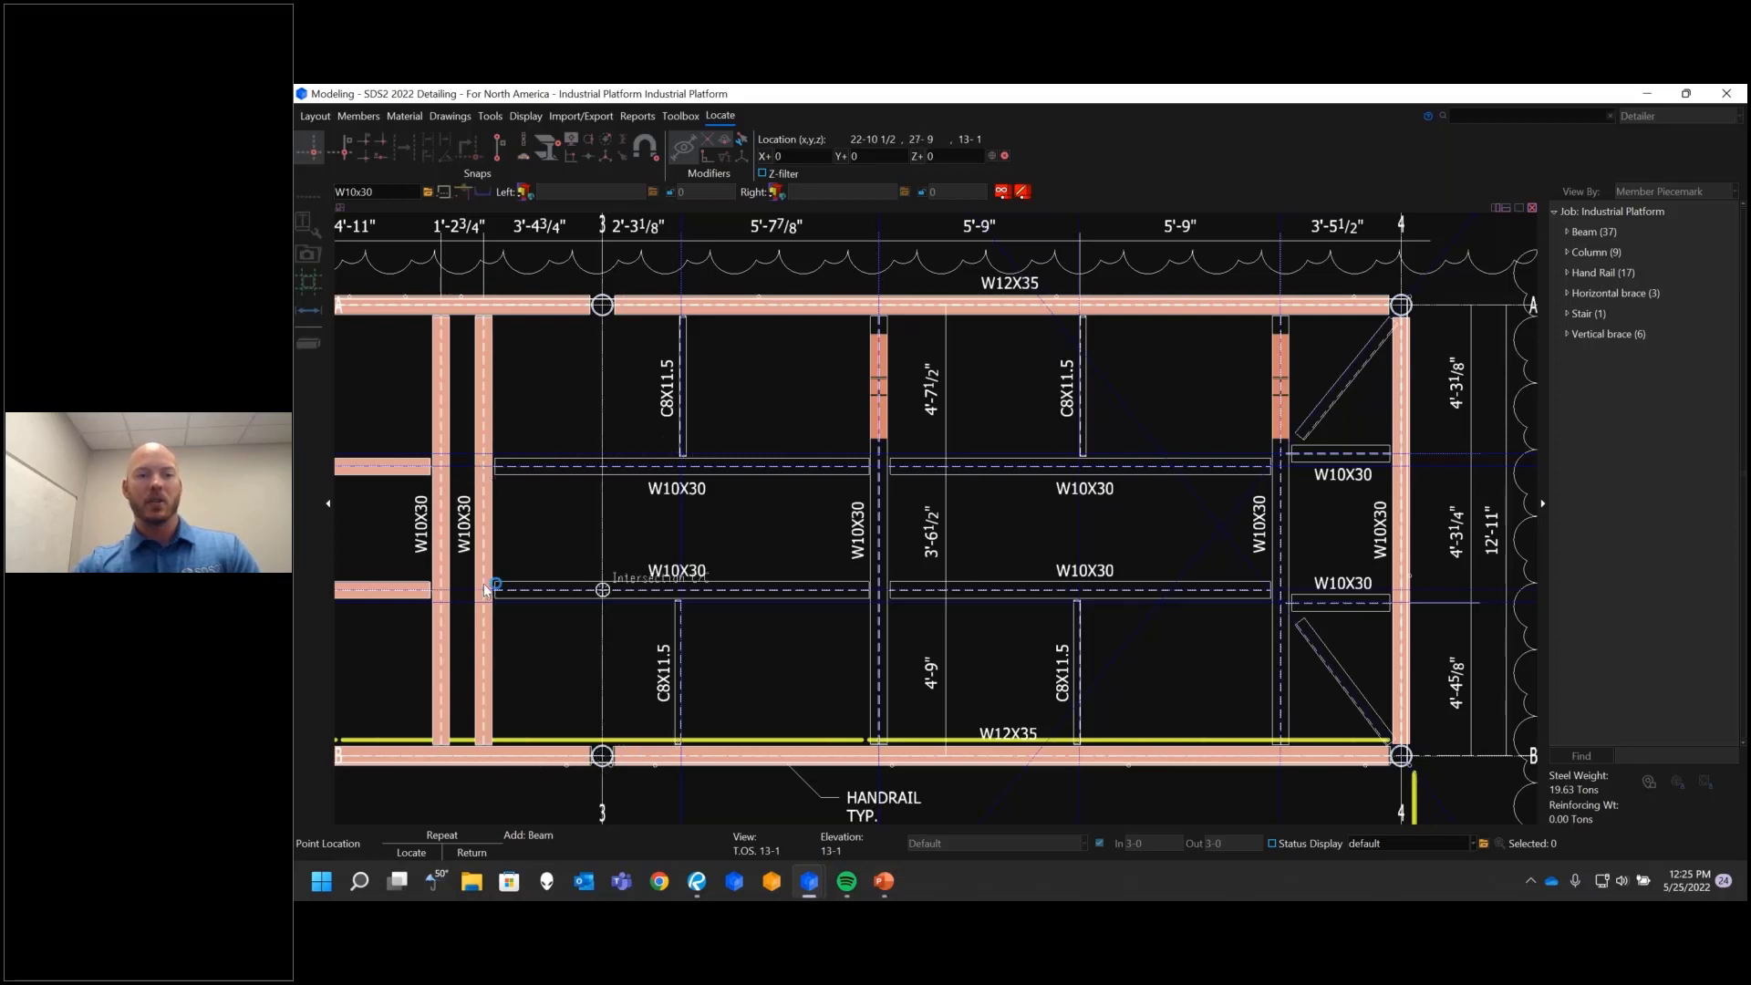
{"action": "key", "text": "Escape"}
{"action": "middle_click_drag", "start_coordinate": [567, 508], "coordinate": [675, 526]}
{"action": "key", "text": "c"}
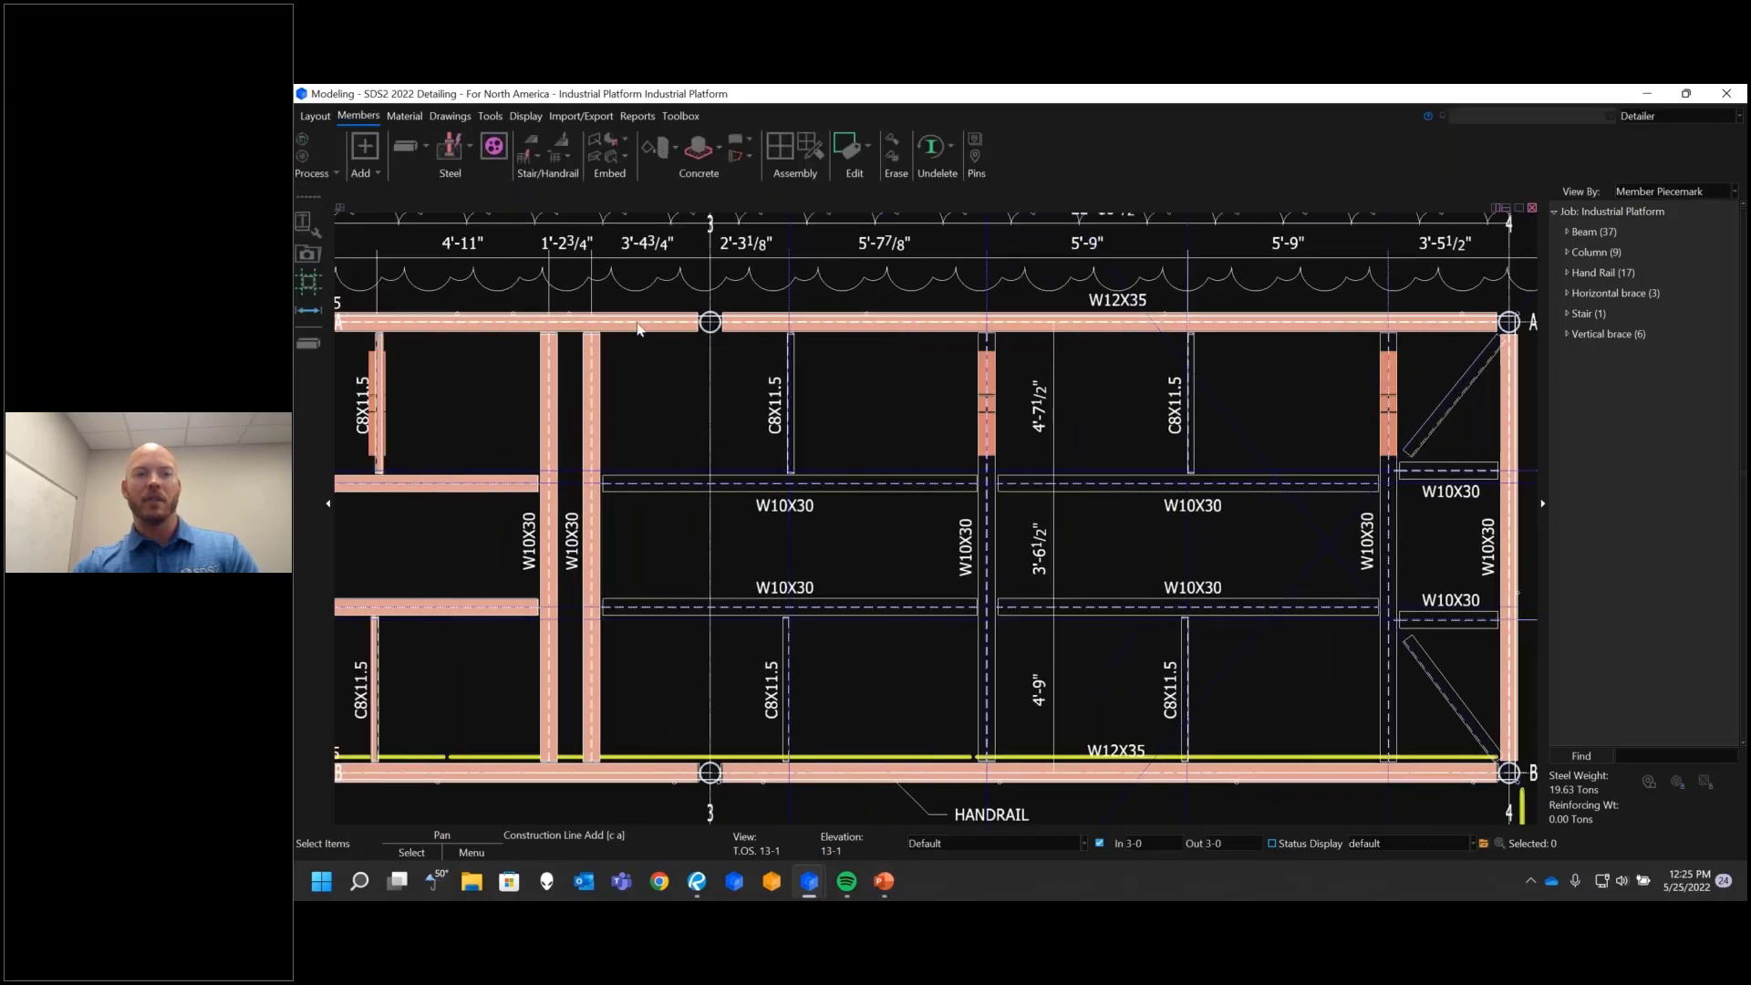
{"action": "left_click", "coordinate": [404, 150]}
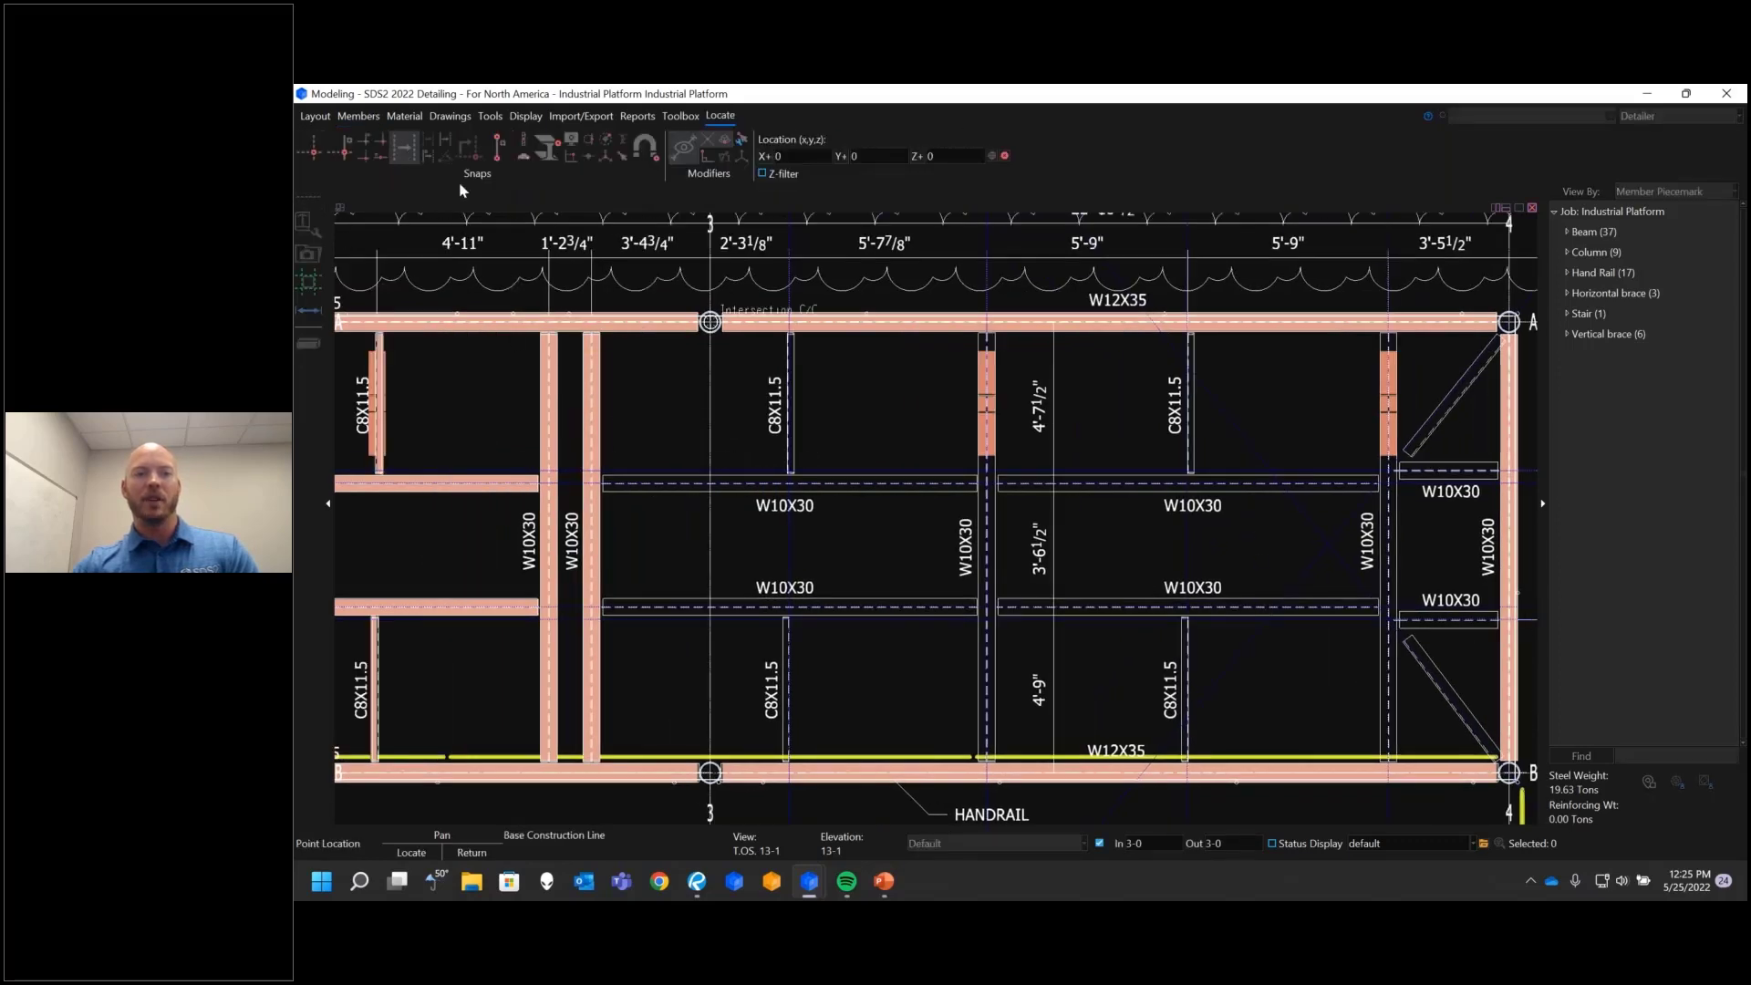
{"action": "left_click", "coordinate": [716, 392]}
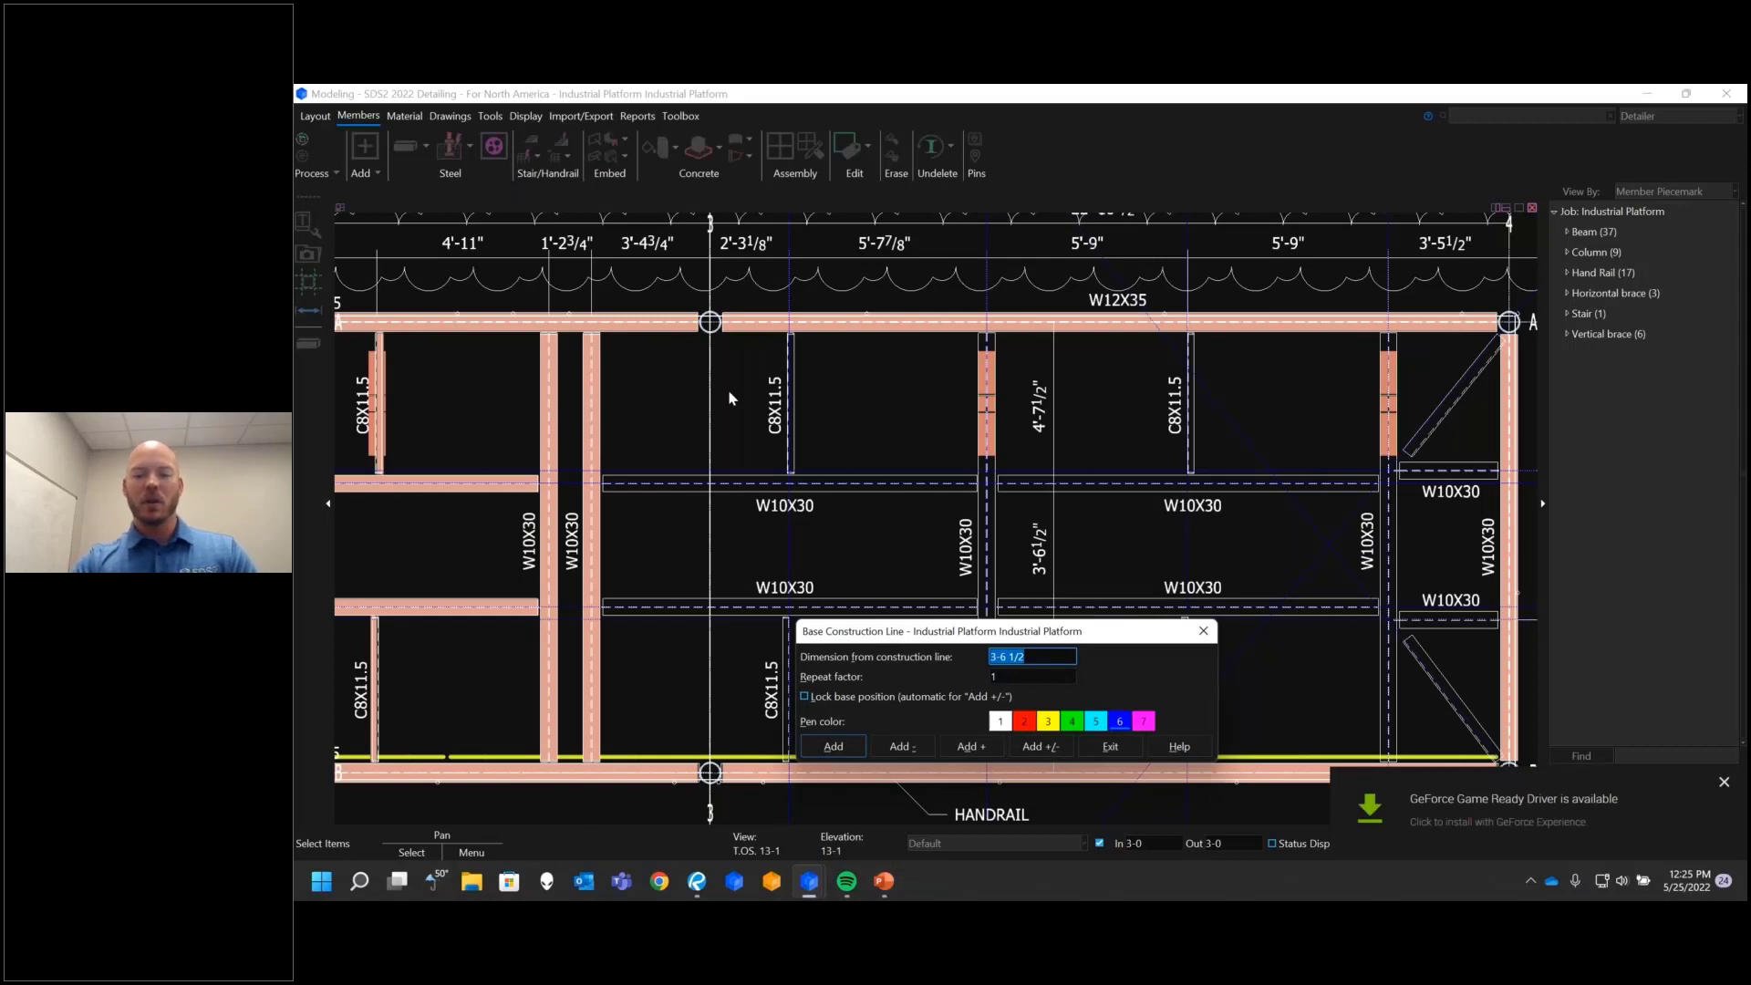
{"action": "left_click", "coordinate": [1105, 748]}
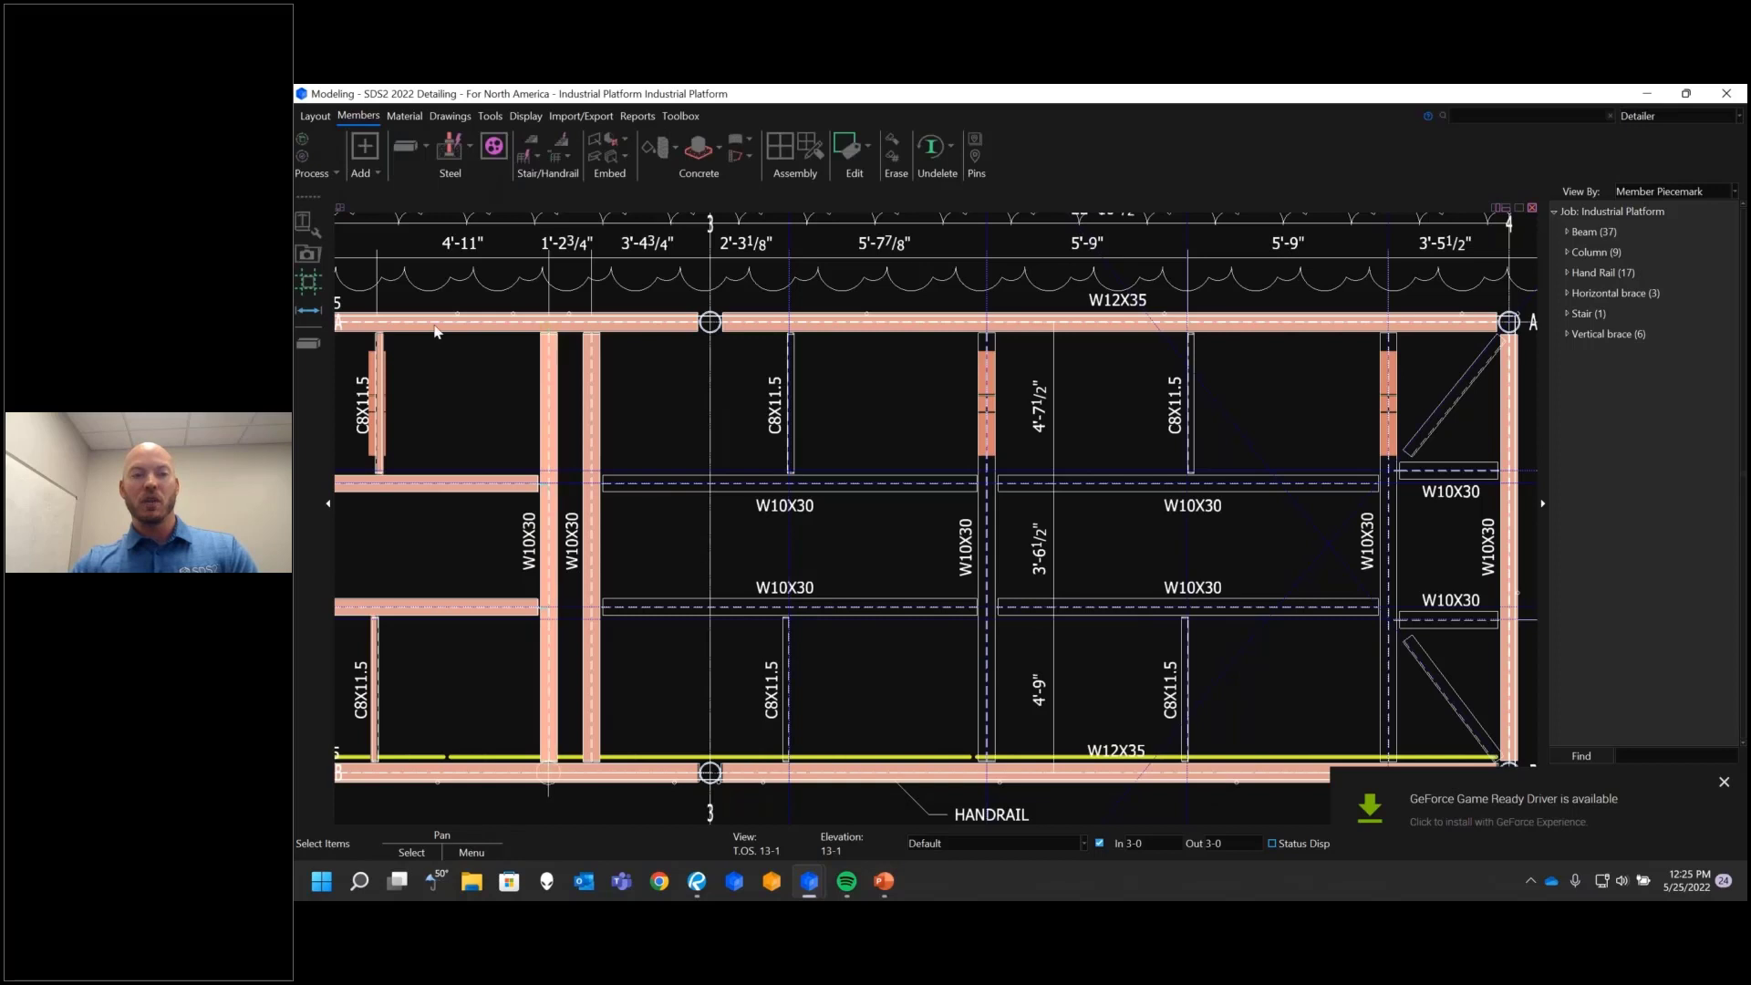
Step: Add a W44x335 beam along the W10X30 outline nearest grid A, from the existing beam beside grid line 3 to the next full-width beam's construction line
{"action": "left_click", "coordinate": [407, 148]}
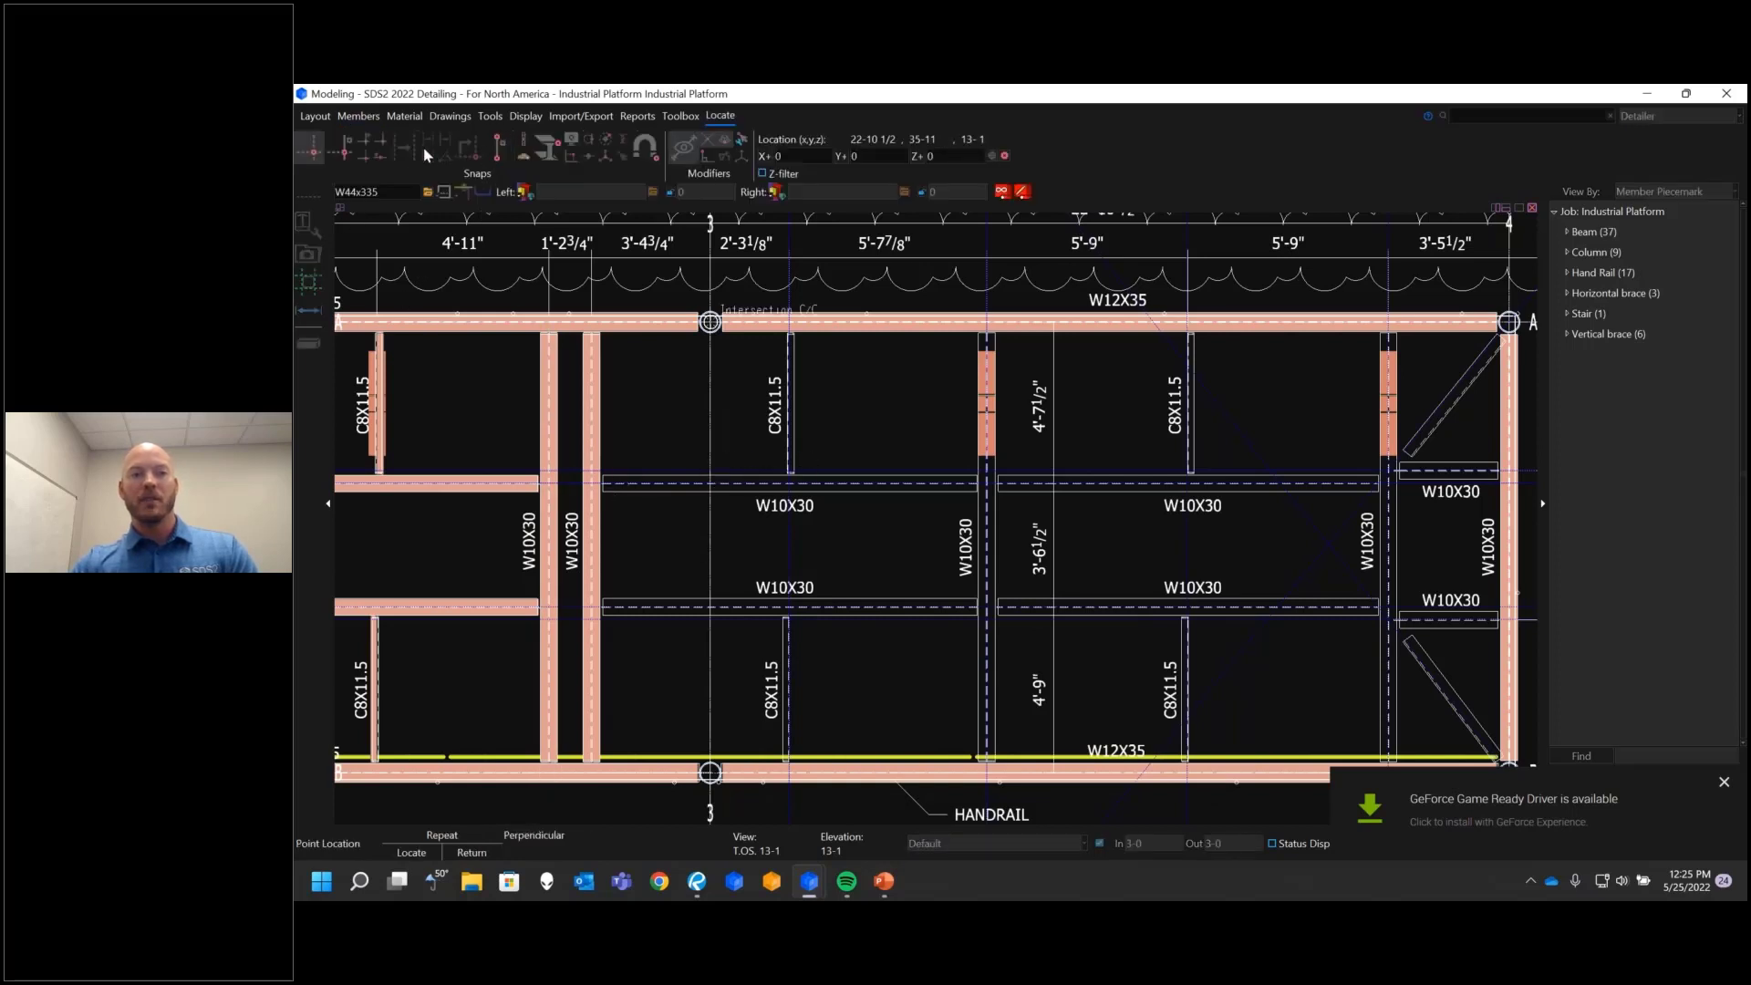
{"action": "left_click", "coordinate": [350, 155]}
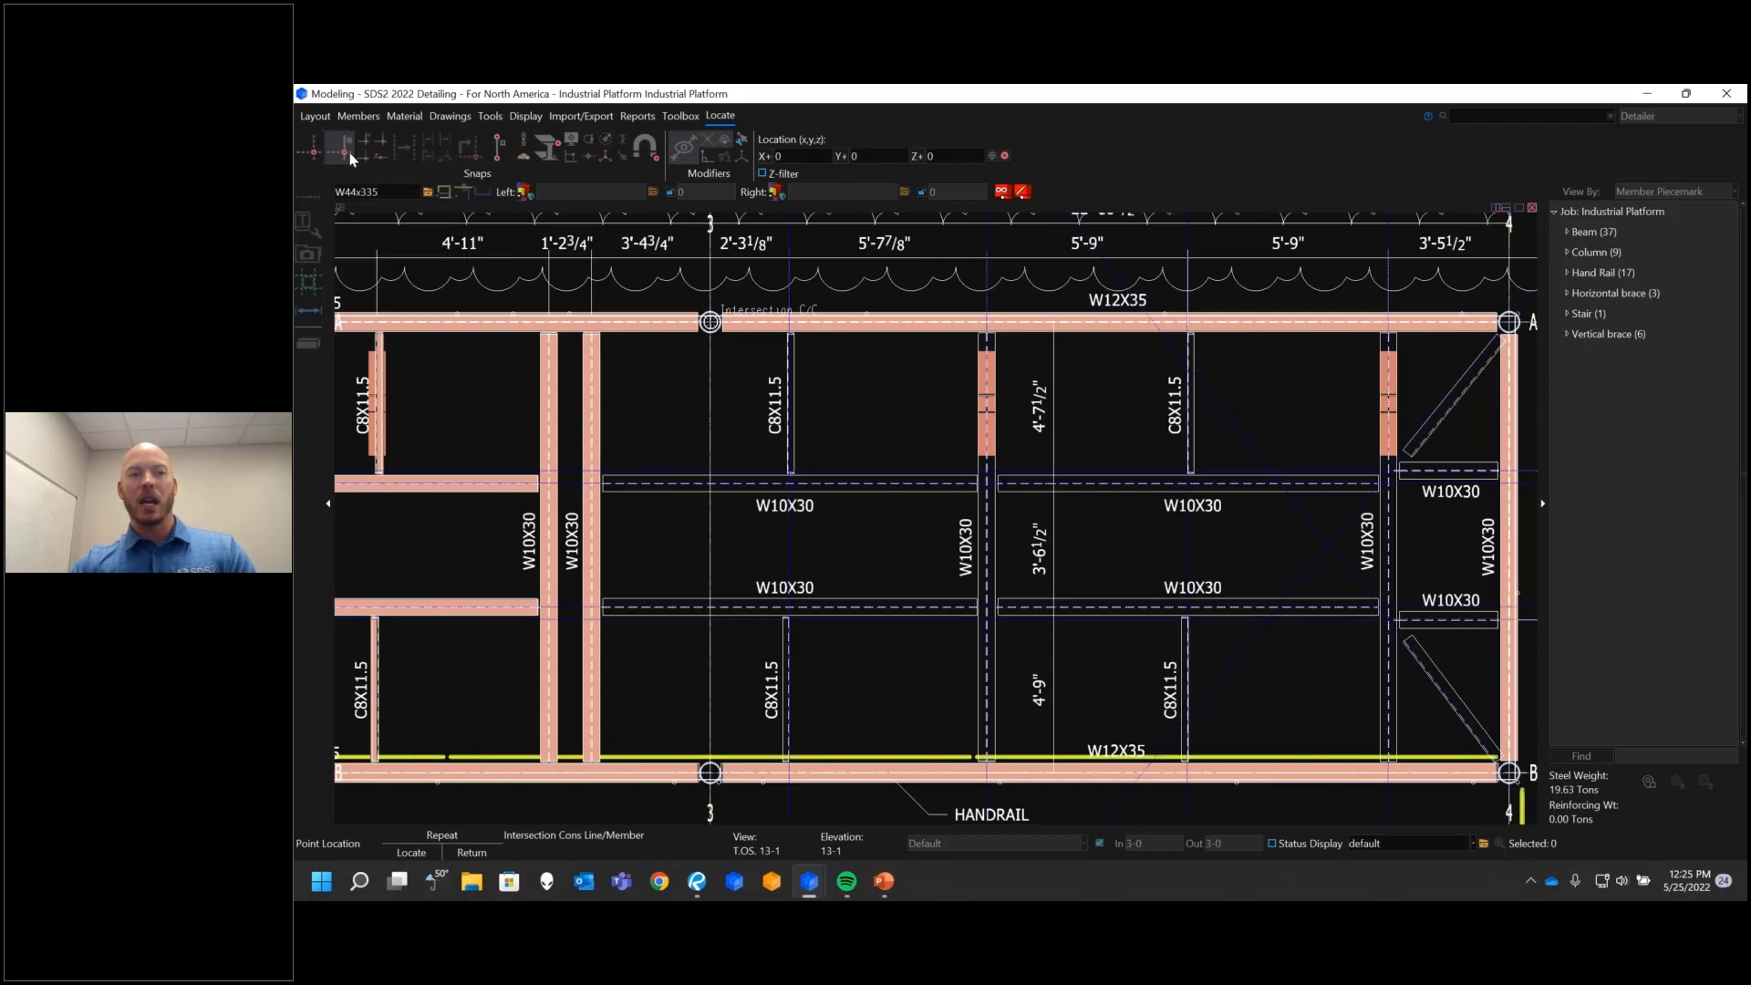
{"action": "scroll", "coordinate": [591, 482], "scroll_direction": "up", "scroll_amount": 5}
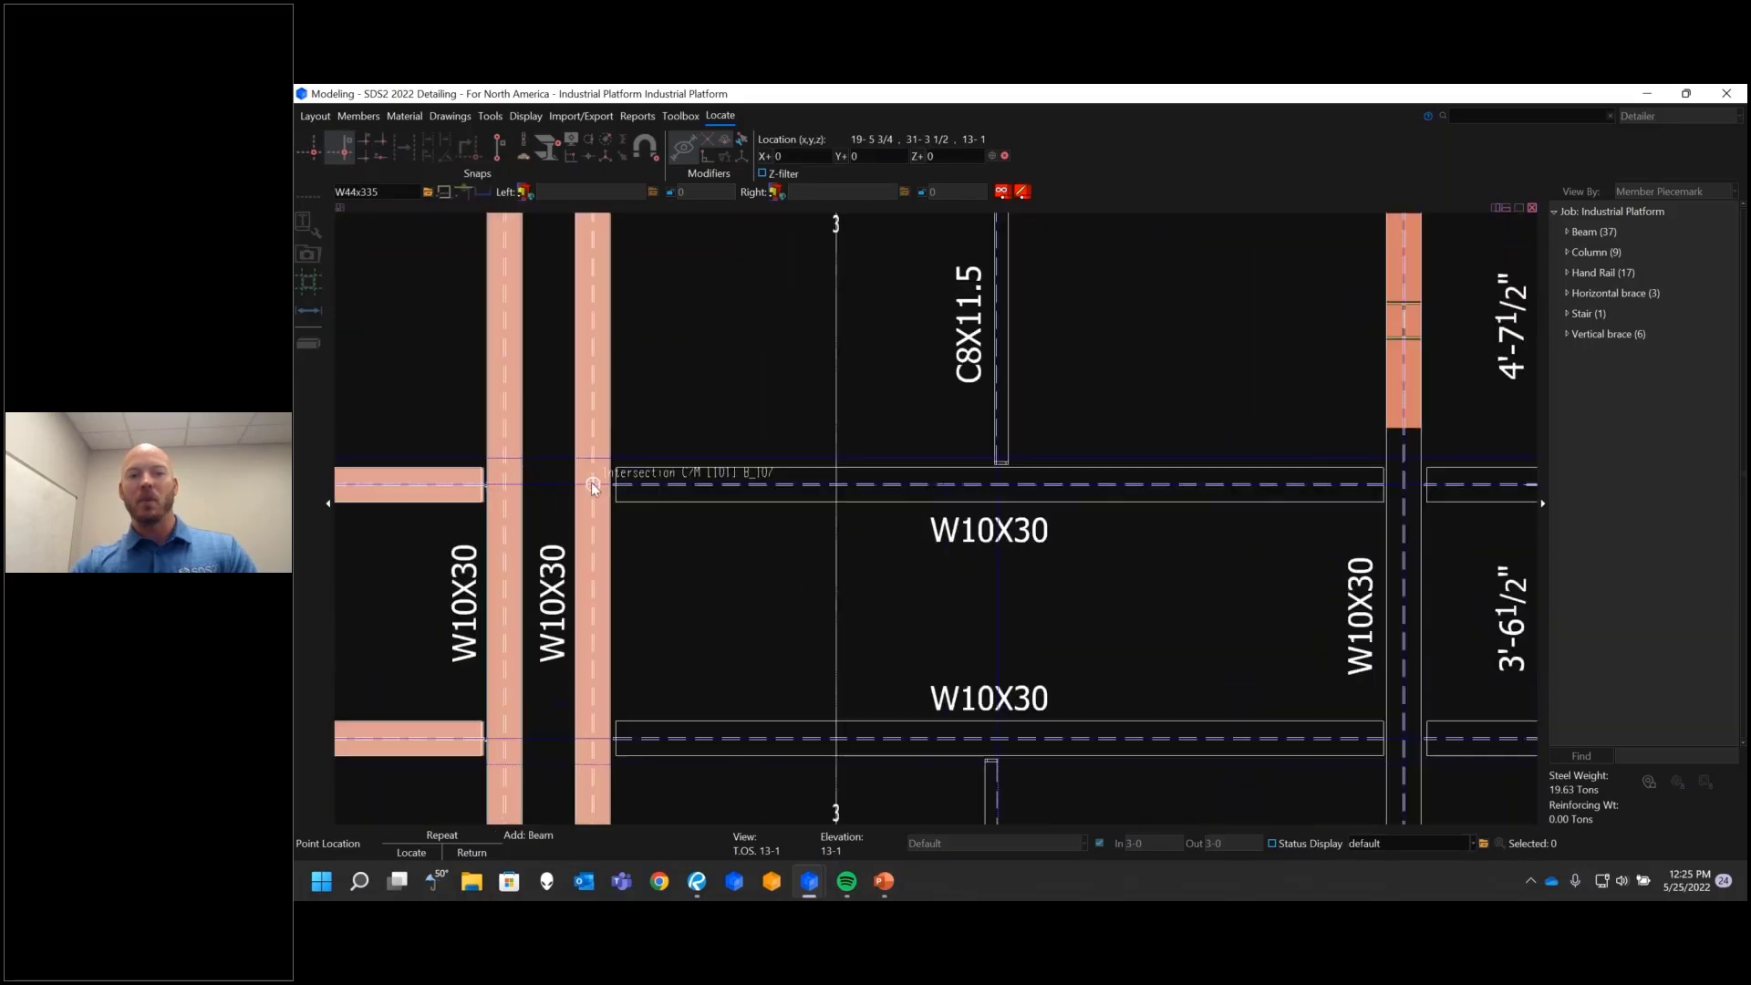
{"action": "left_click", "coordinate": [593, 483]}
{"action": "scroll", "coordinate": [465, 456], "scroll_direction": "down", "scroll_amount": 3}
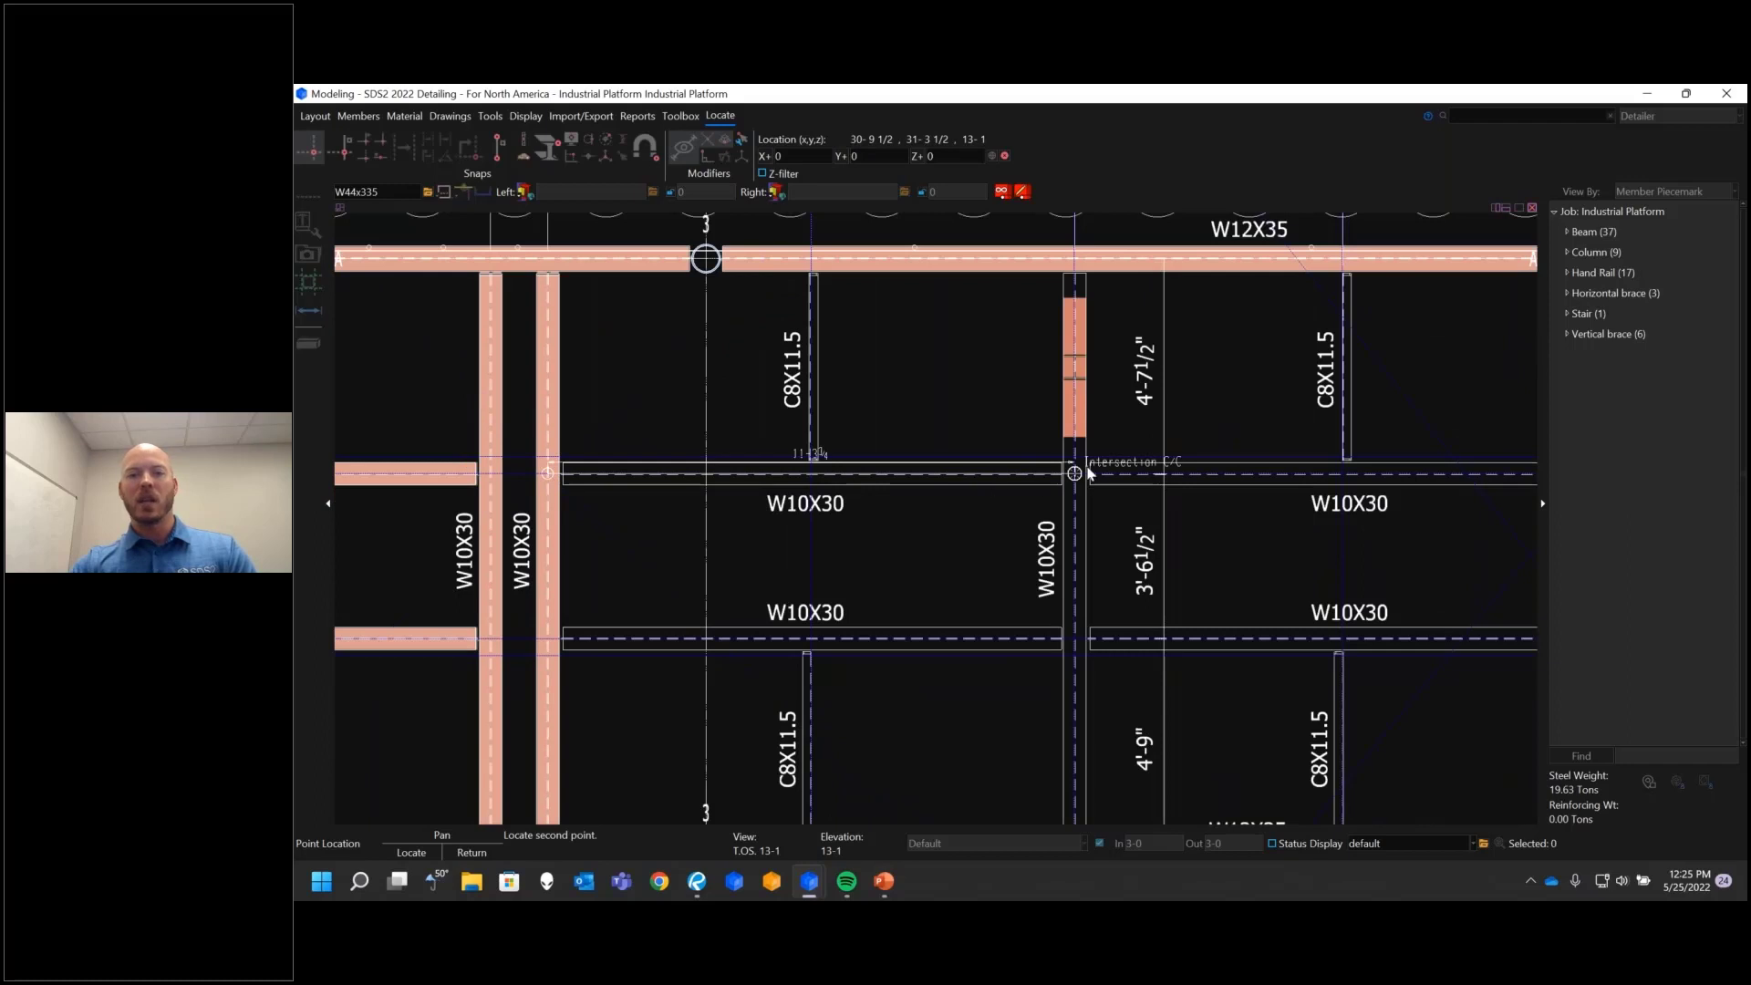
{"action": "left_click", "coordinate": [1076, 474]}
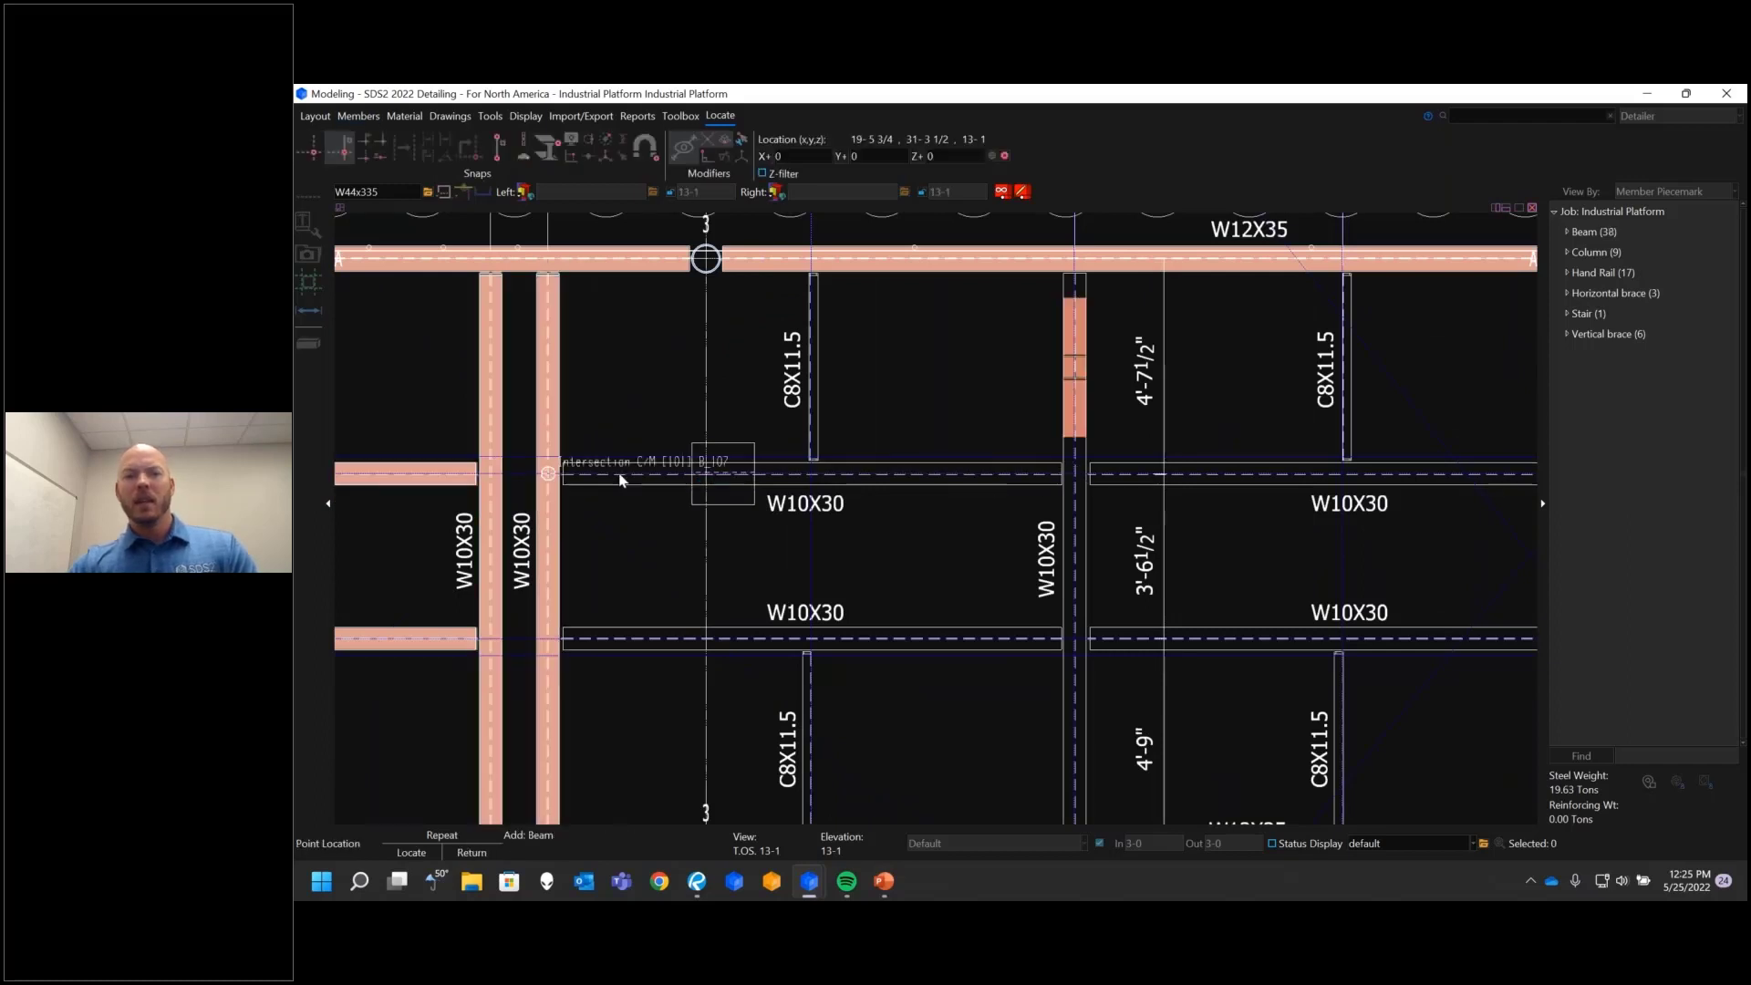
Step: Set the section size to W10x30 and add a beam along the W10X30 outline nearest grid B, starting at the beam beside grid line 3
{"action": "scroll", "coordinate": [620, 469], "scroll_direction": "down", "scroll_amount": 1}
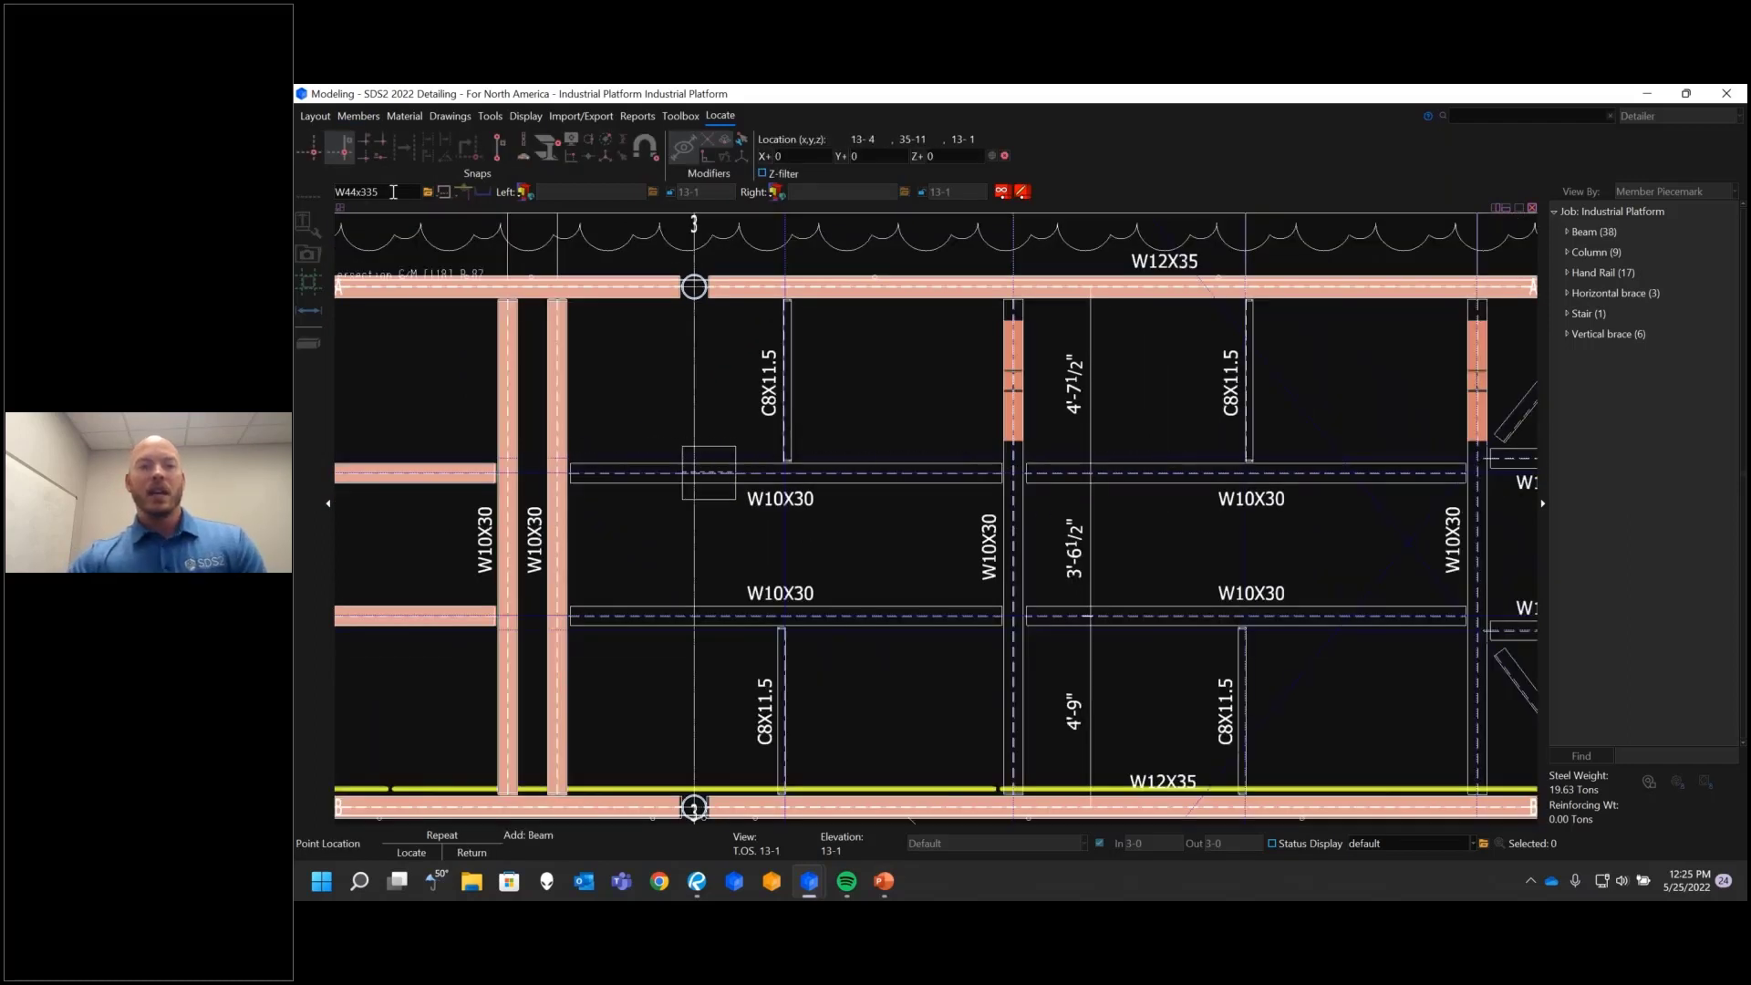
{"action": "double_click", "coordinate": [394, 198]}
{"action": "type", "text": "w10x30"}
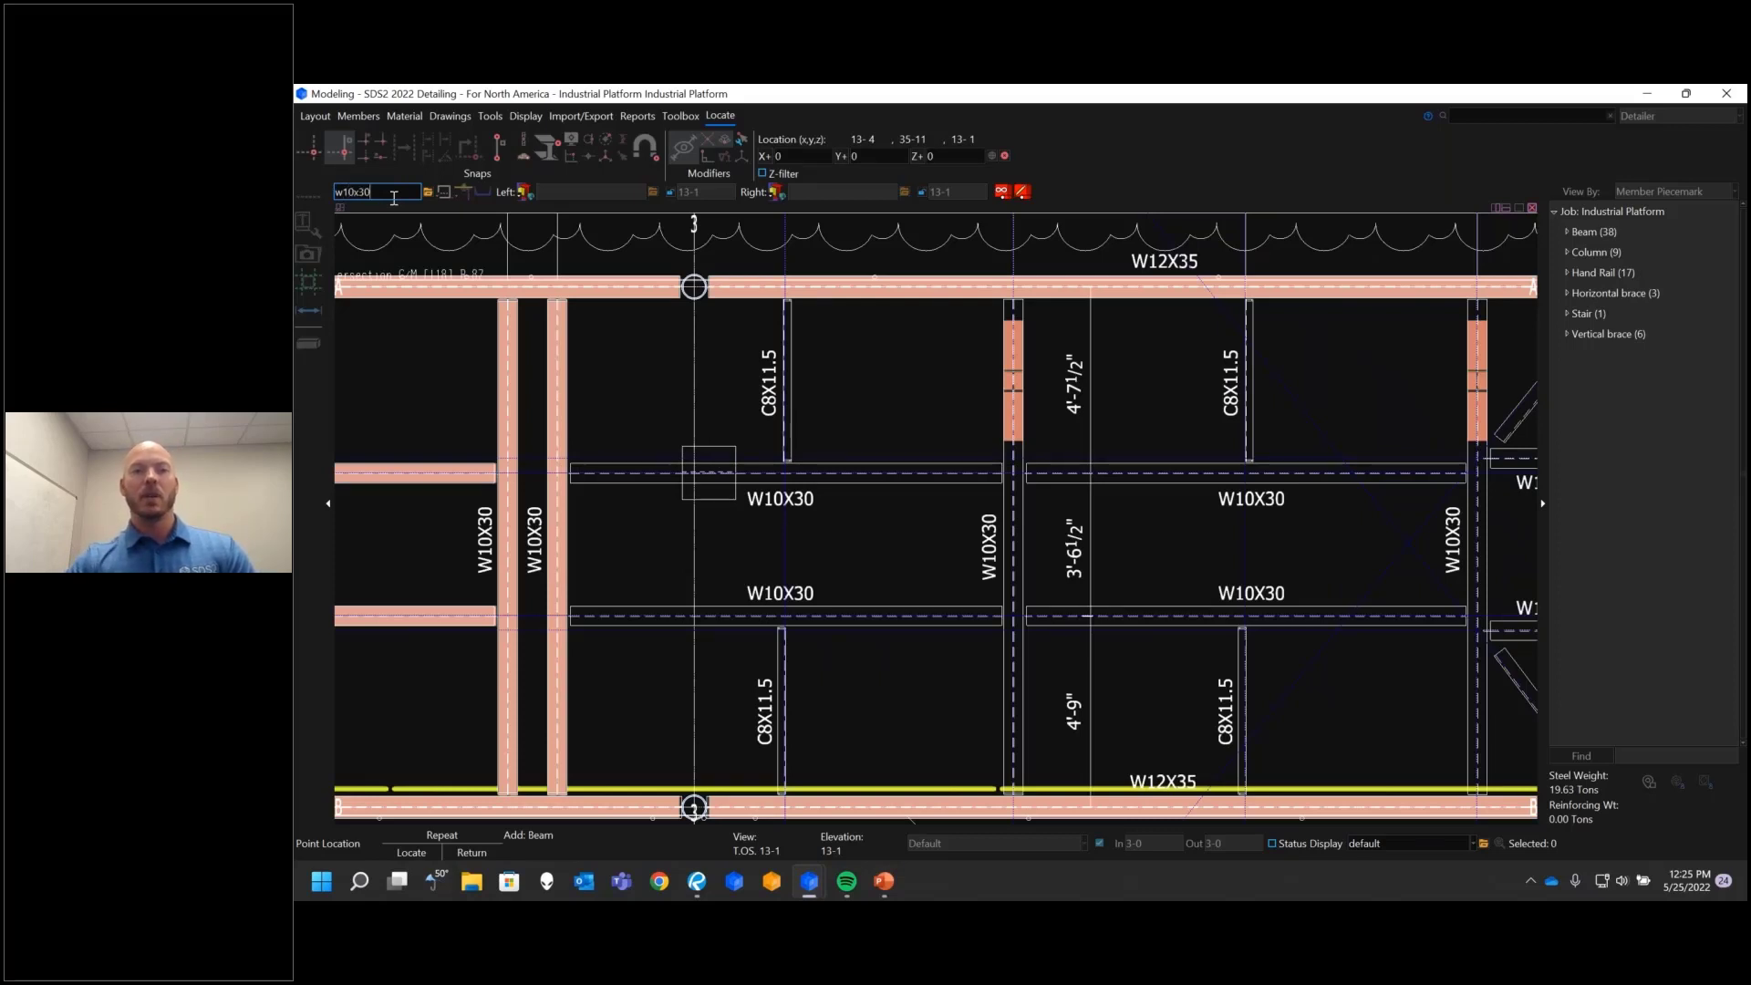
{"action": "key", "text": "Return"}
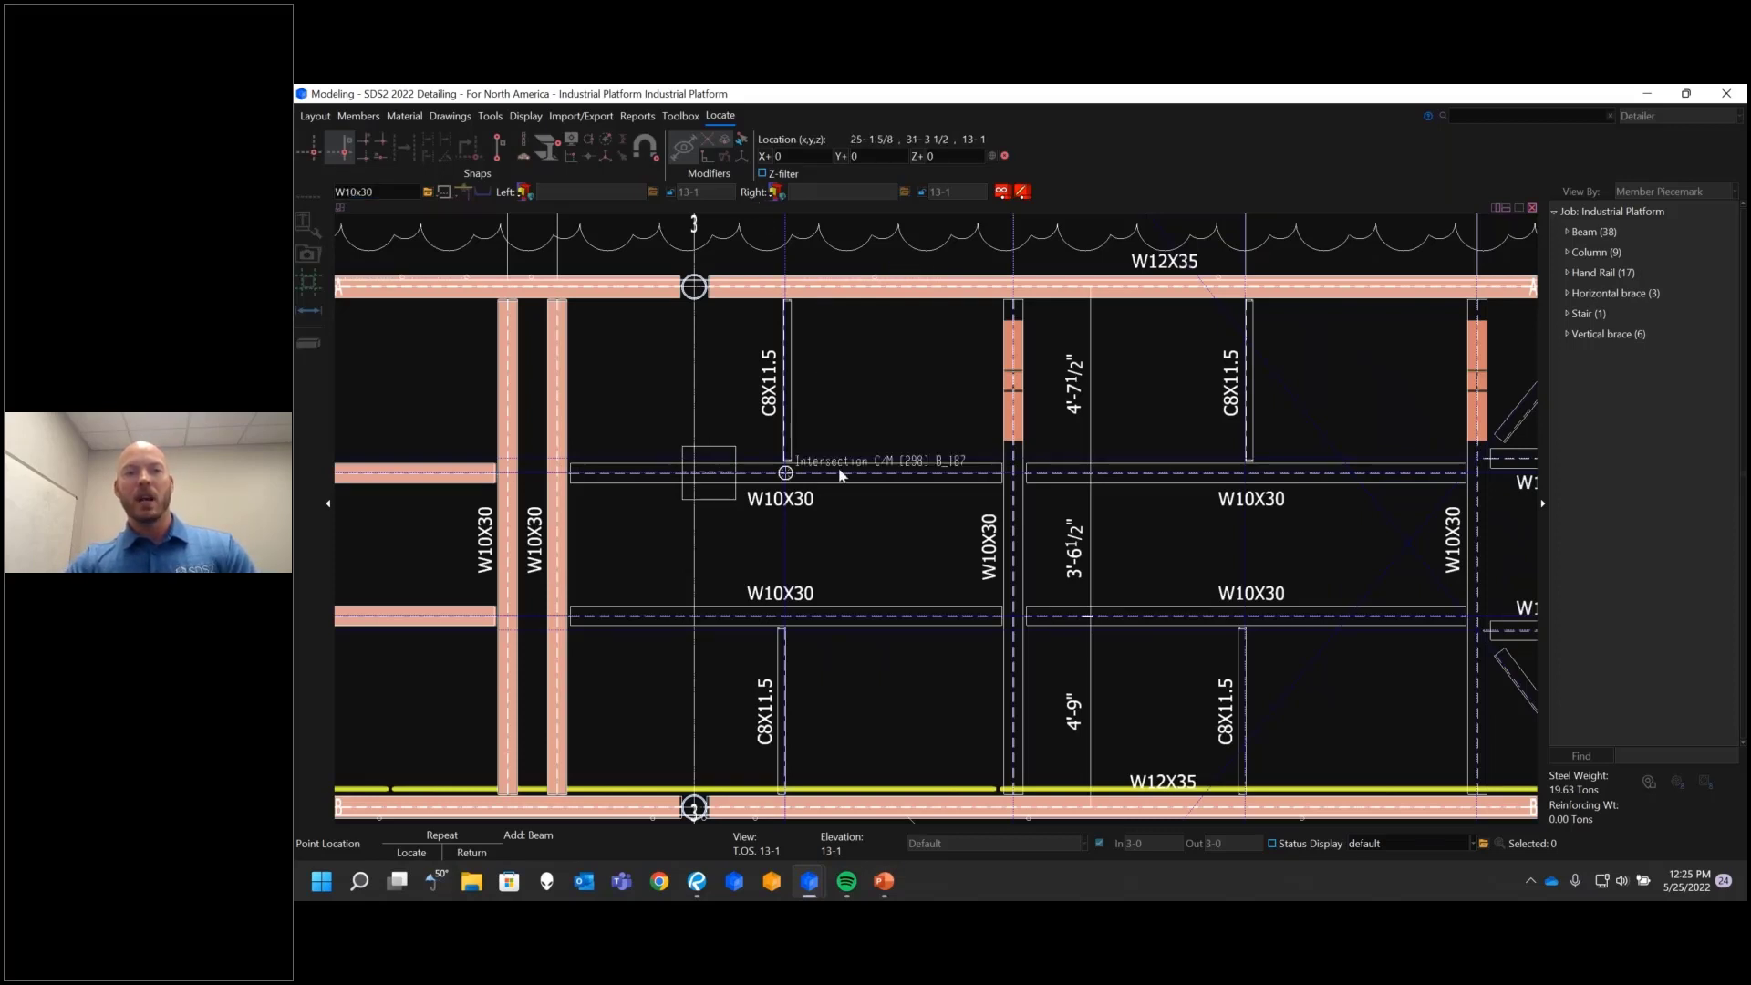
{"action": "left_click", "coordinate": [553, 613]}
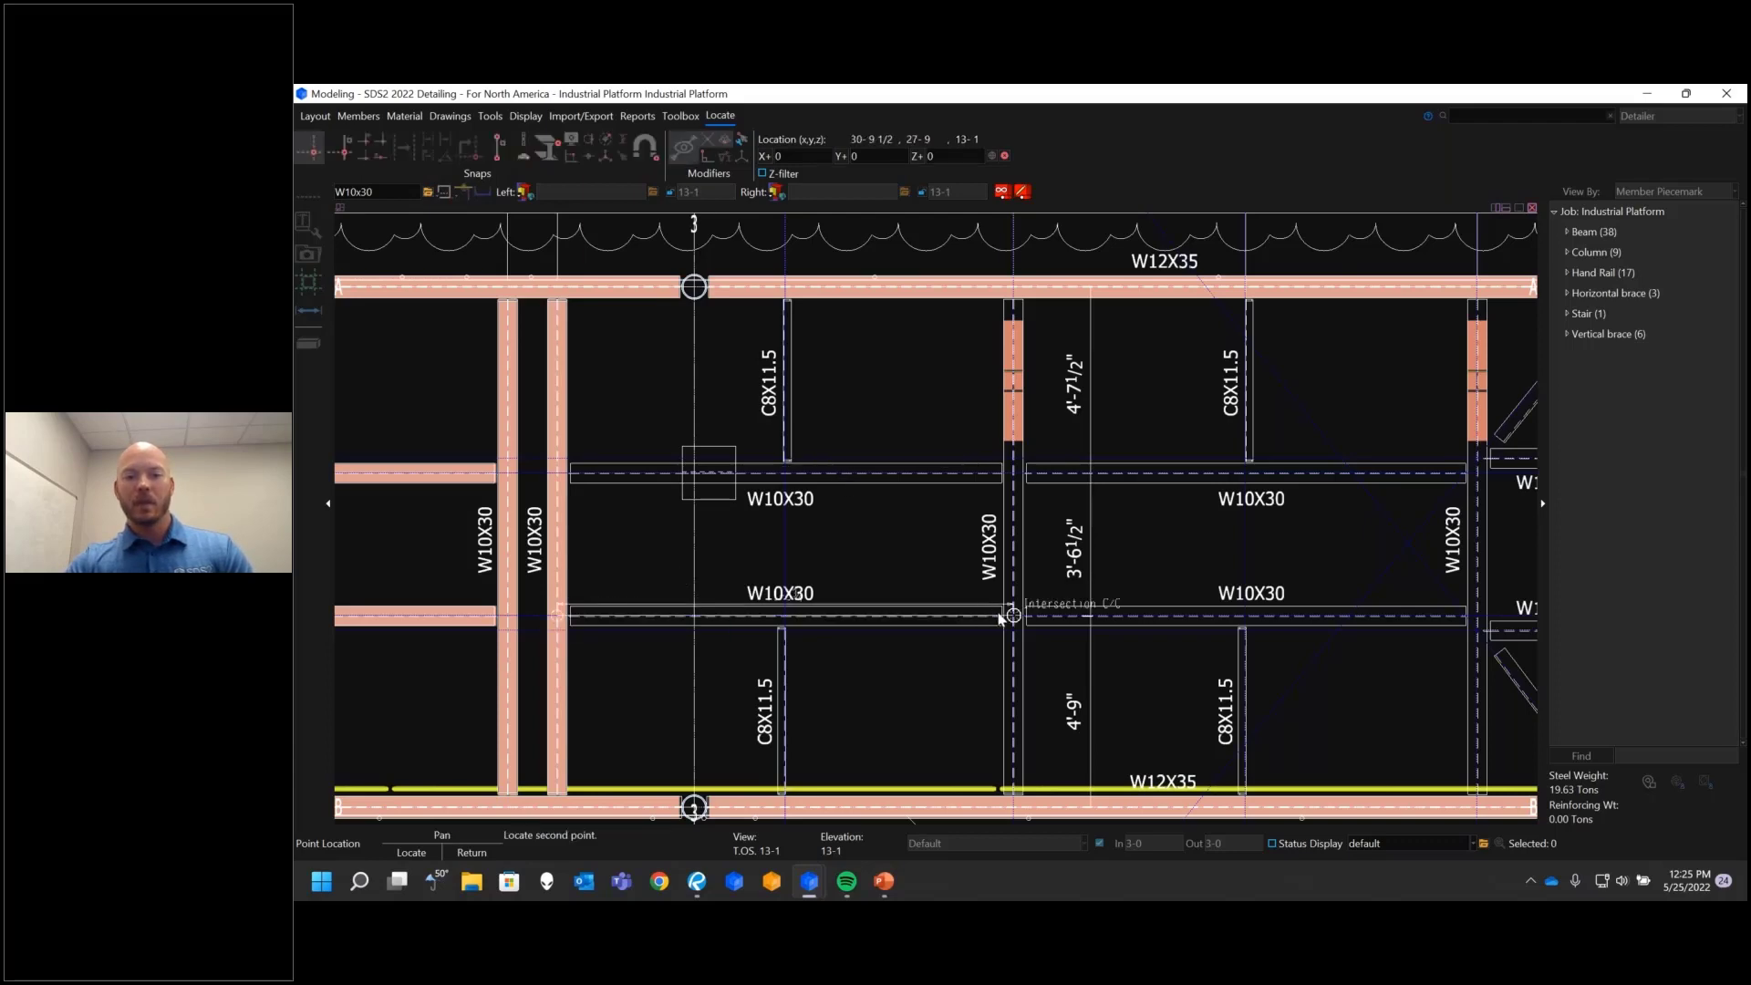
{"action": "scroll", "coordinate": [463, 474], "scroll_direction": "down", "scroll_amount": 3}
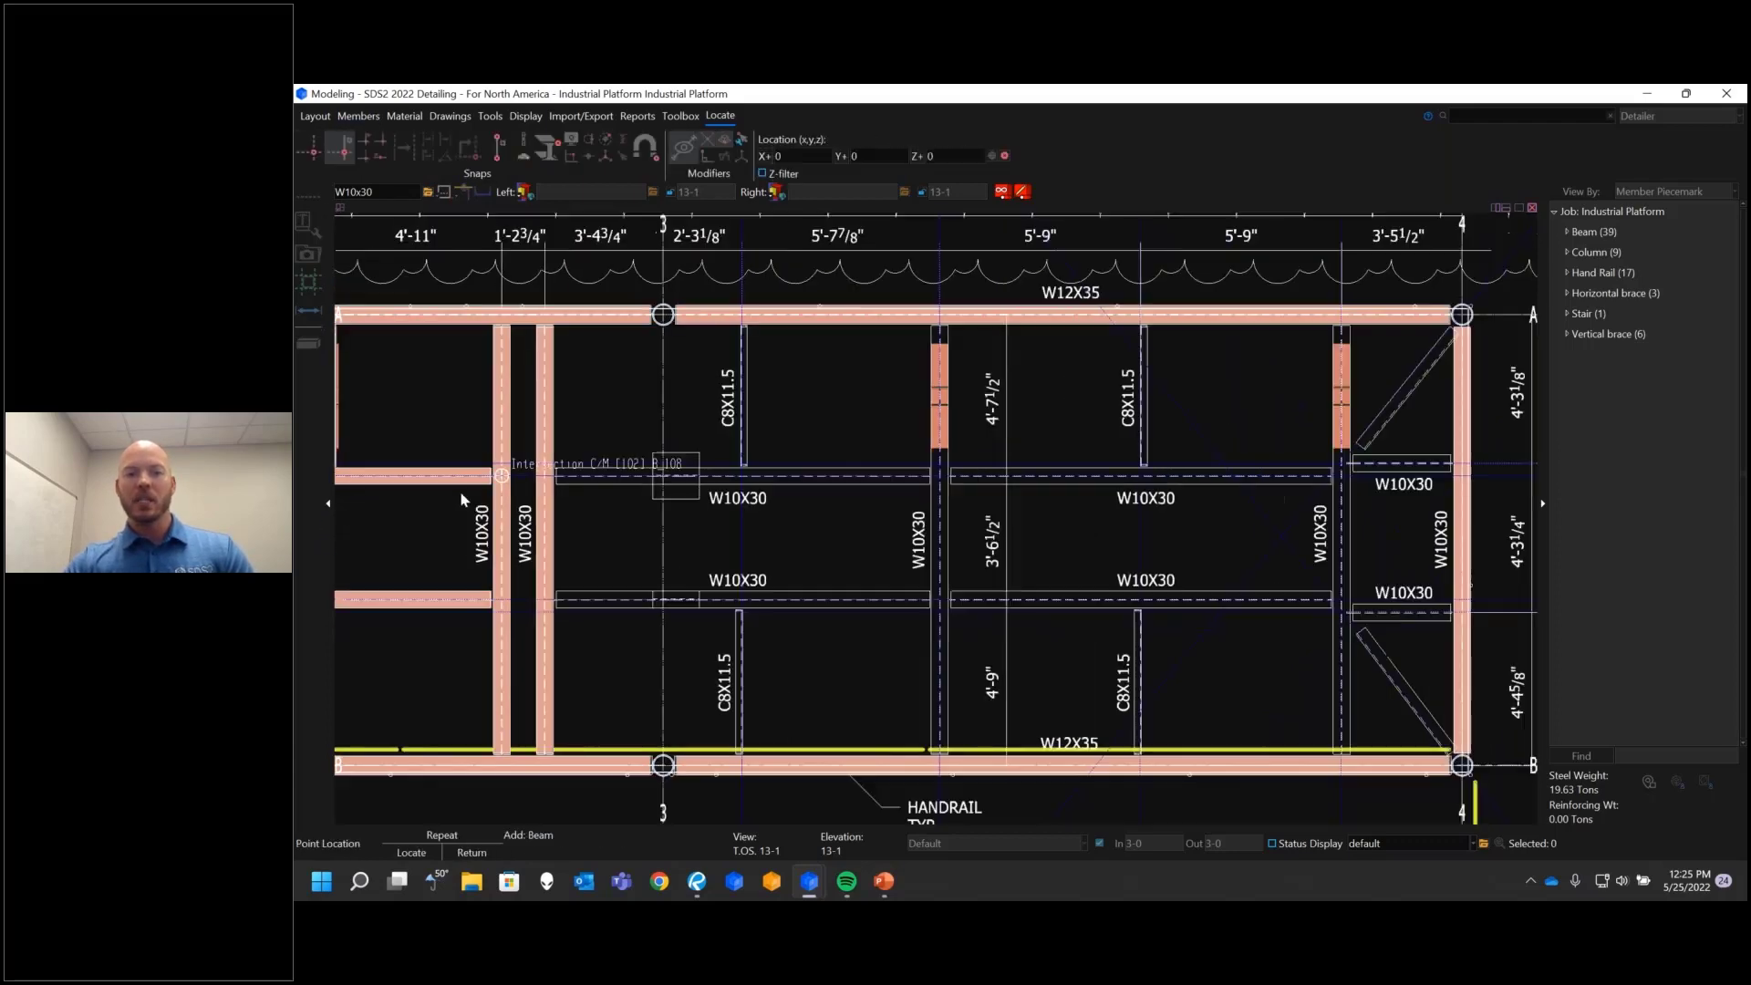
Step: Add two parallel W10x30 beams along the outlines in the next bay toward grid 4, ending at the second full-width beam line
{"action": "scroll", "coordinate": [1163, 604], "scroll_direction": "up", "scroll_amount": 3}
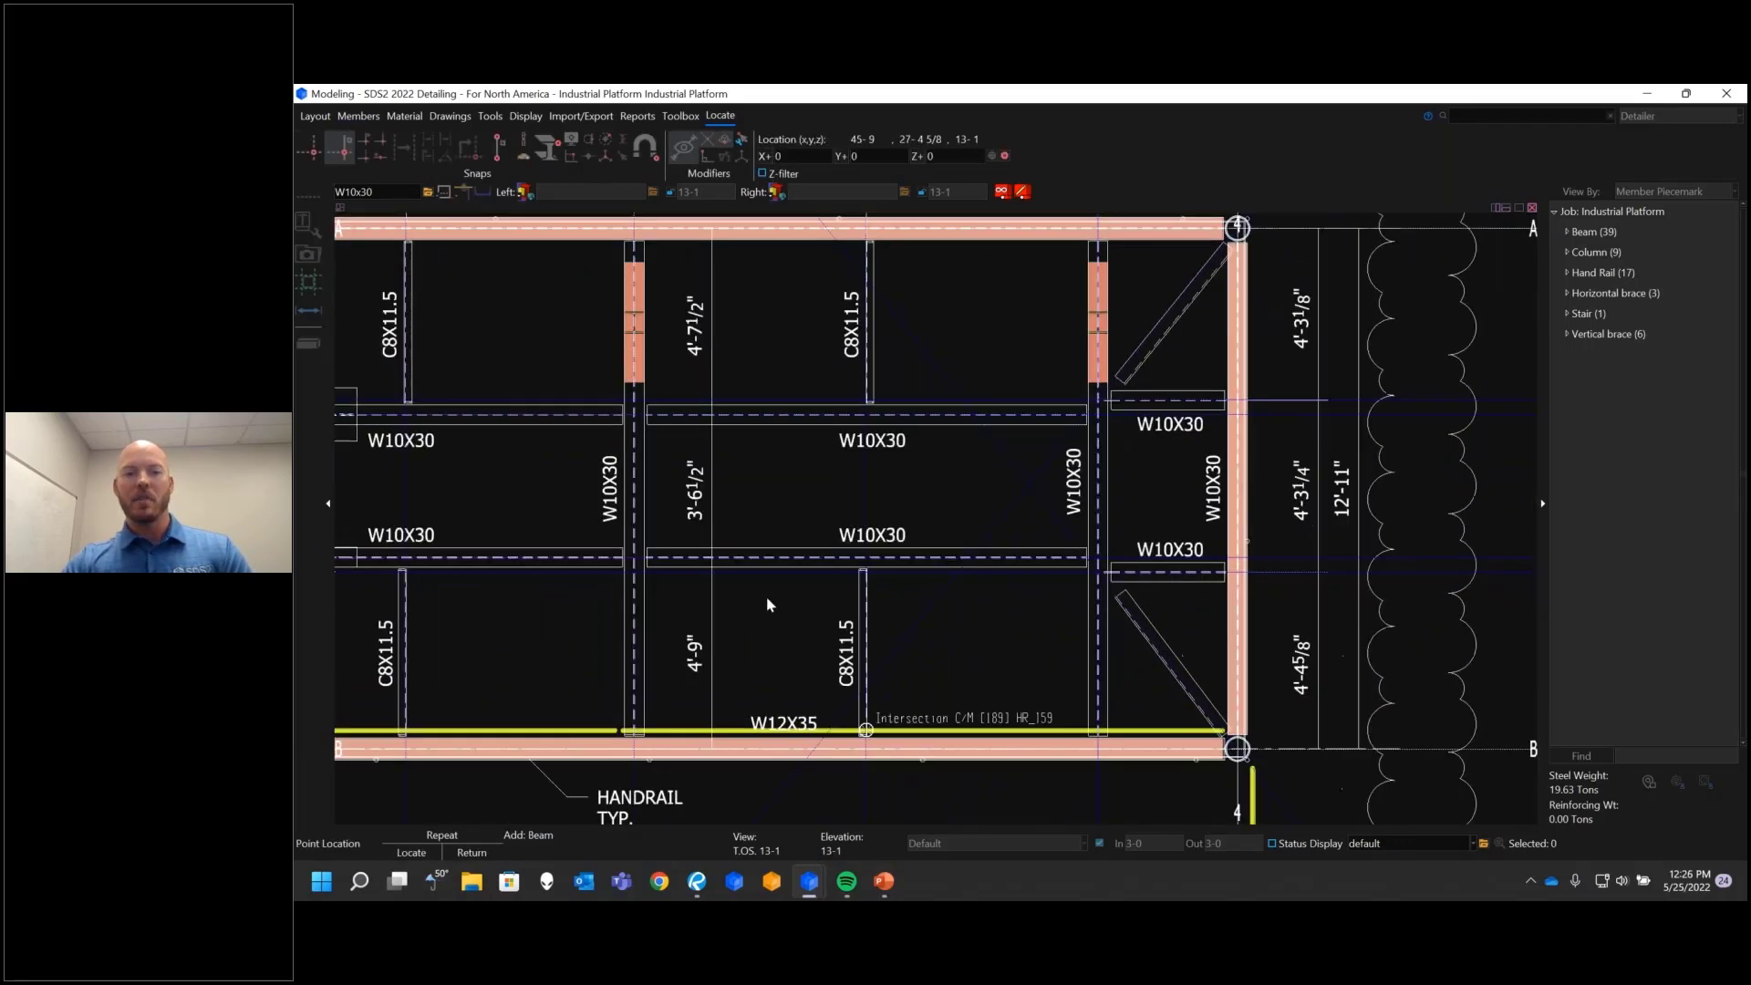
{"action": "left_click", "coordinate": [646, 567]}
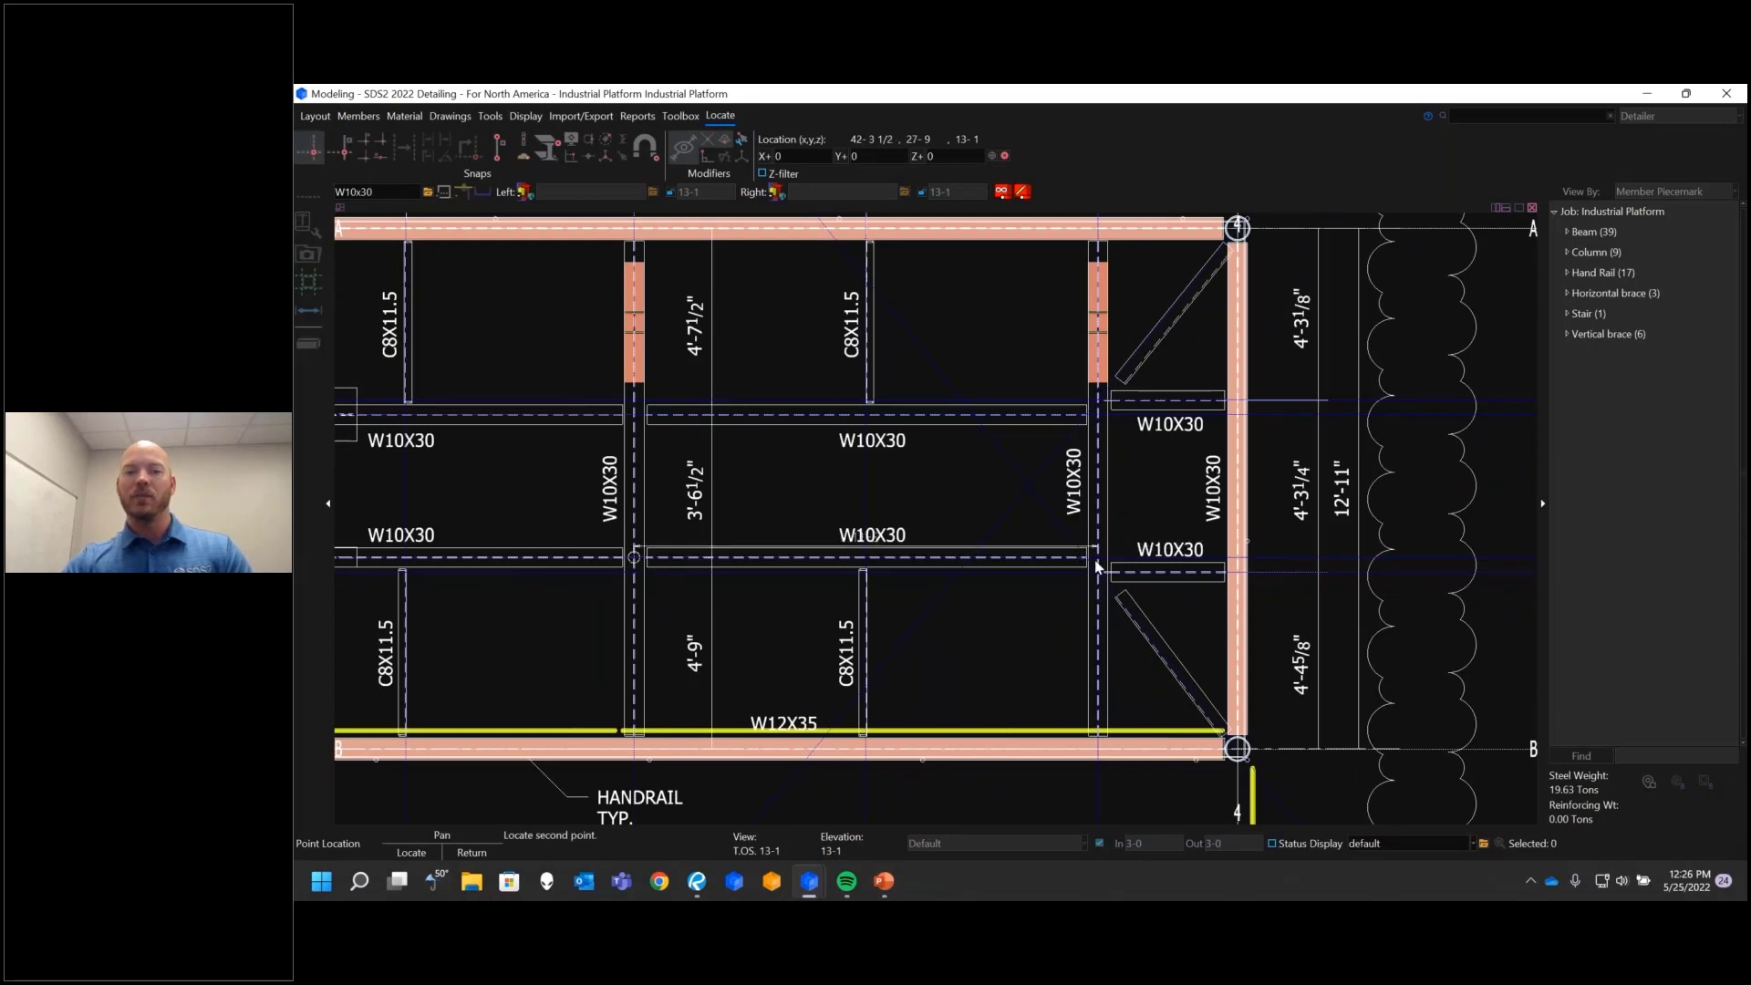
{"action": "left_click", "coordinate": [1098, 559]}
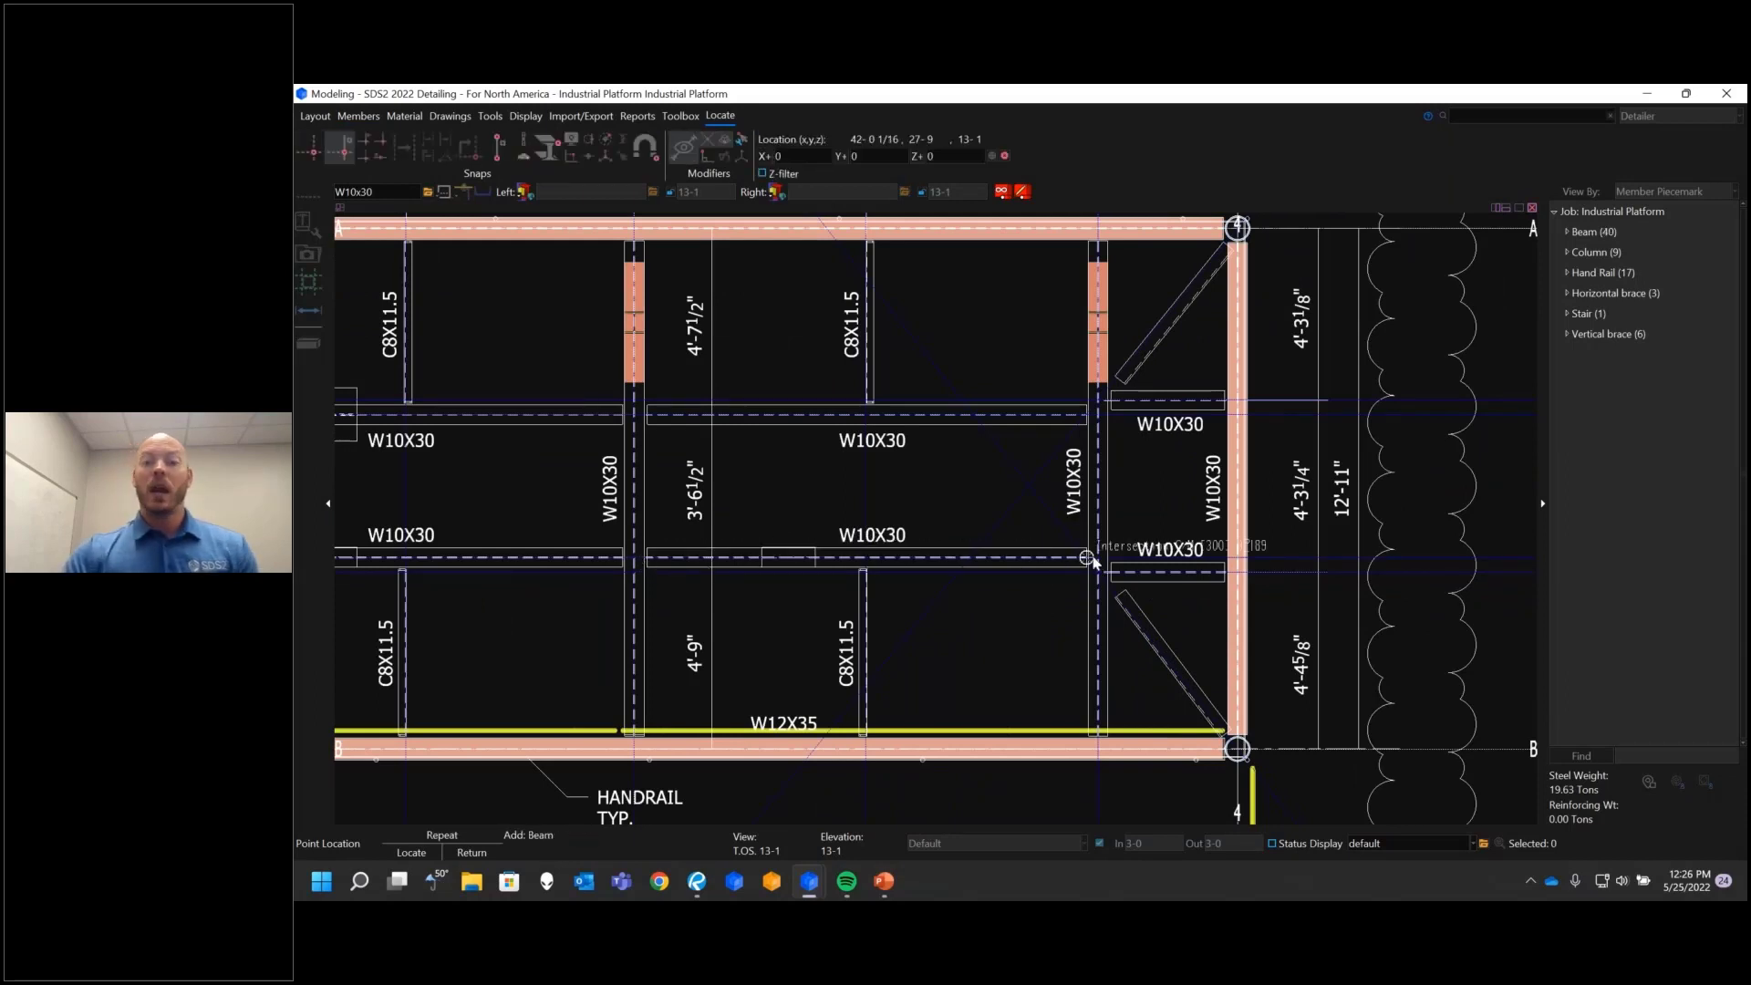
{"action": "left_click", "coordinate": [645, 419]}
{"action": "left_click", "coordinate": [1097, 417]}
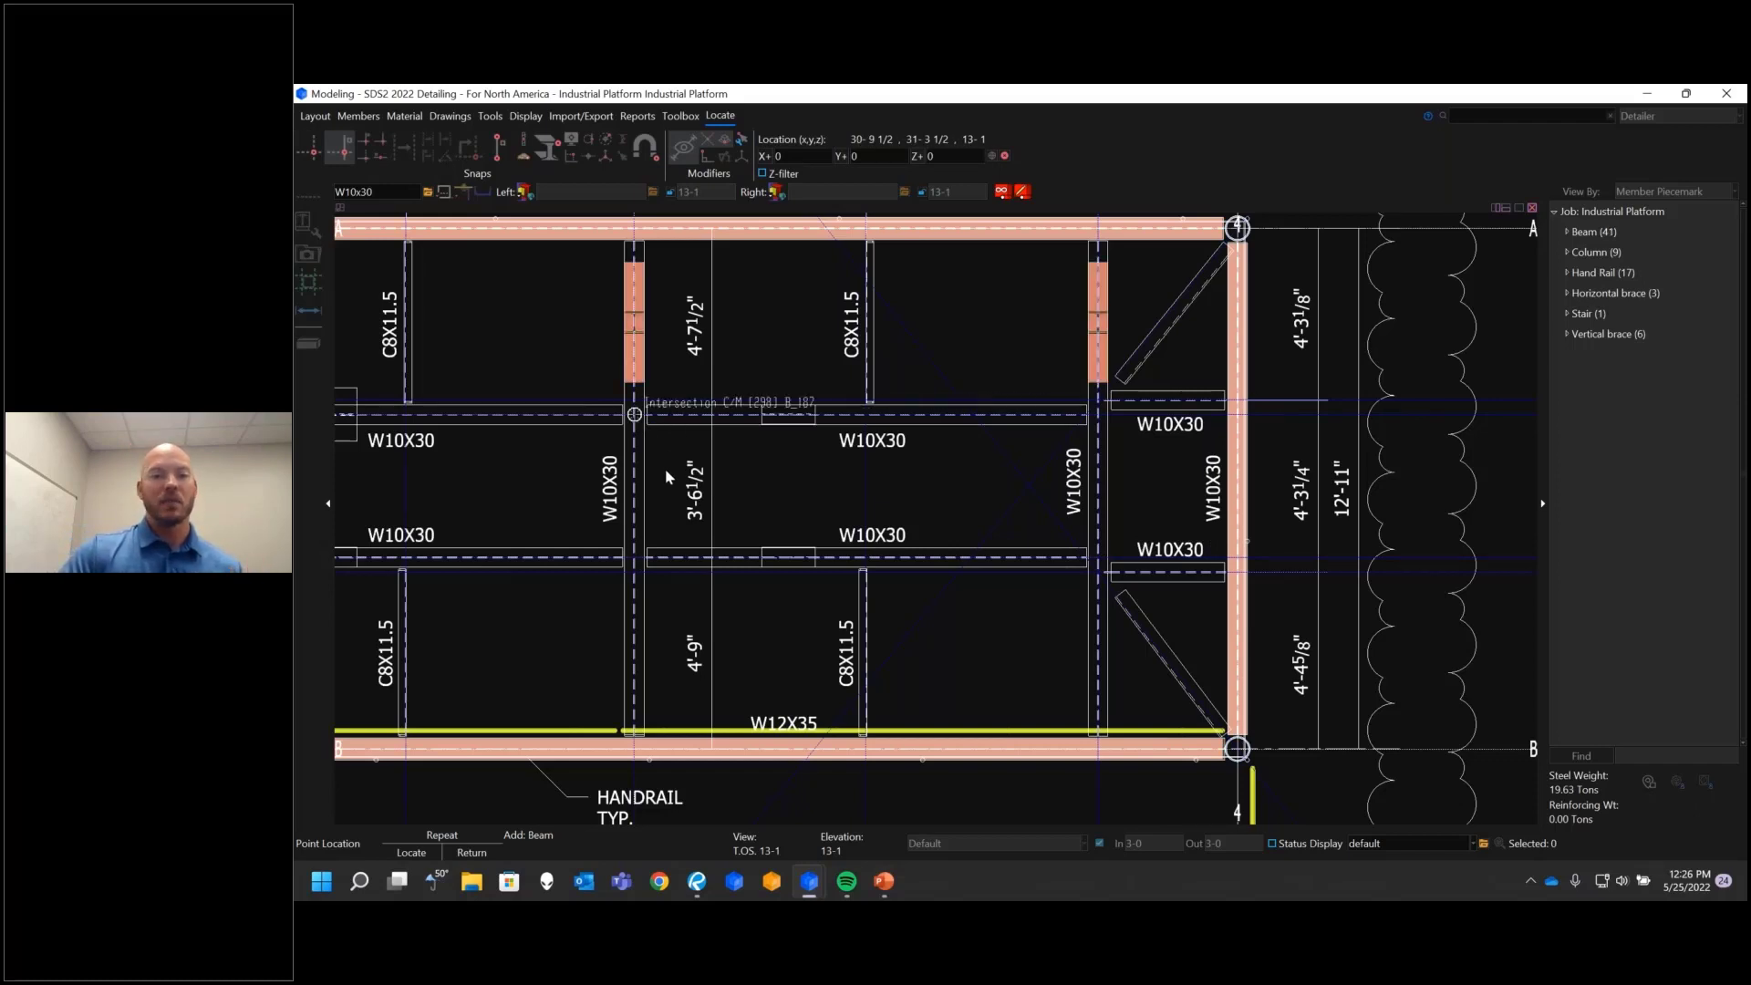
Step: Add the two full-width W10x30 beams between grid lines B and A on their construction lines between grids 3 and 4
{"action": "scroll", "coordinate": [722, 485], "scroll_direction": "down", "scroll_amount": 5}
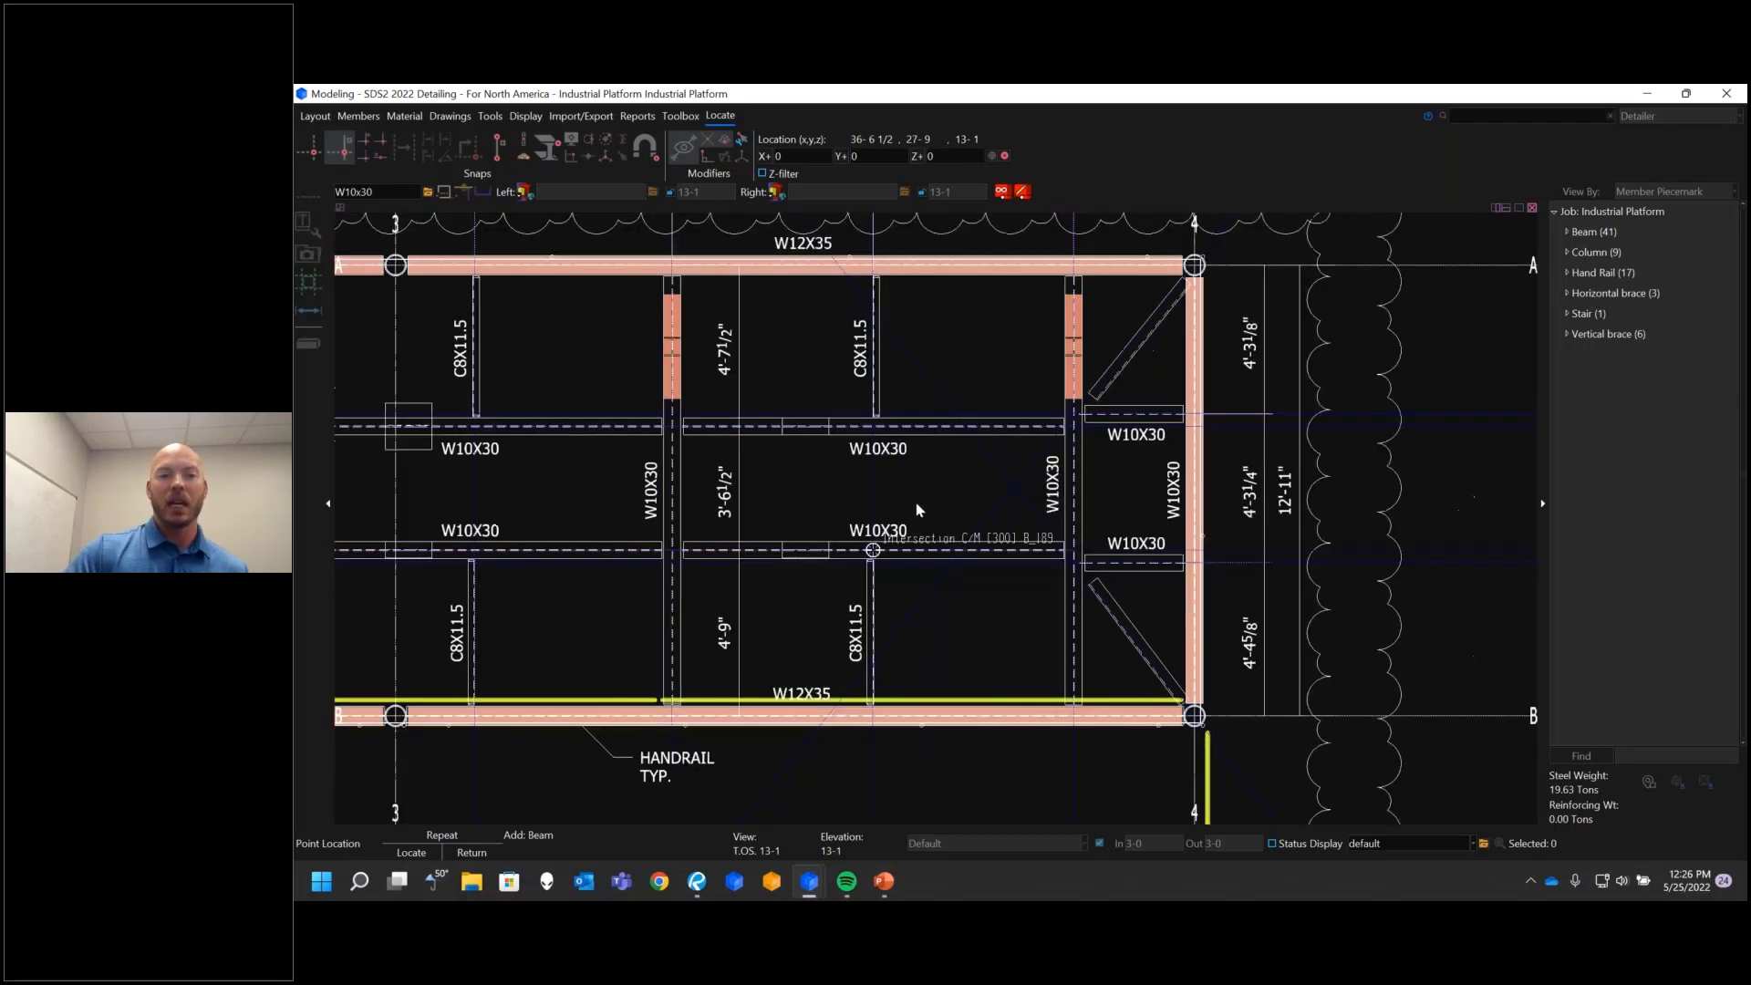
{"action": "left_click", "coordinate": [811, 721]}
{"action": "left_click", "coordinate": [819, 275]}
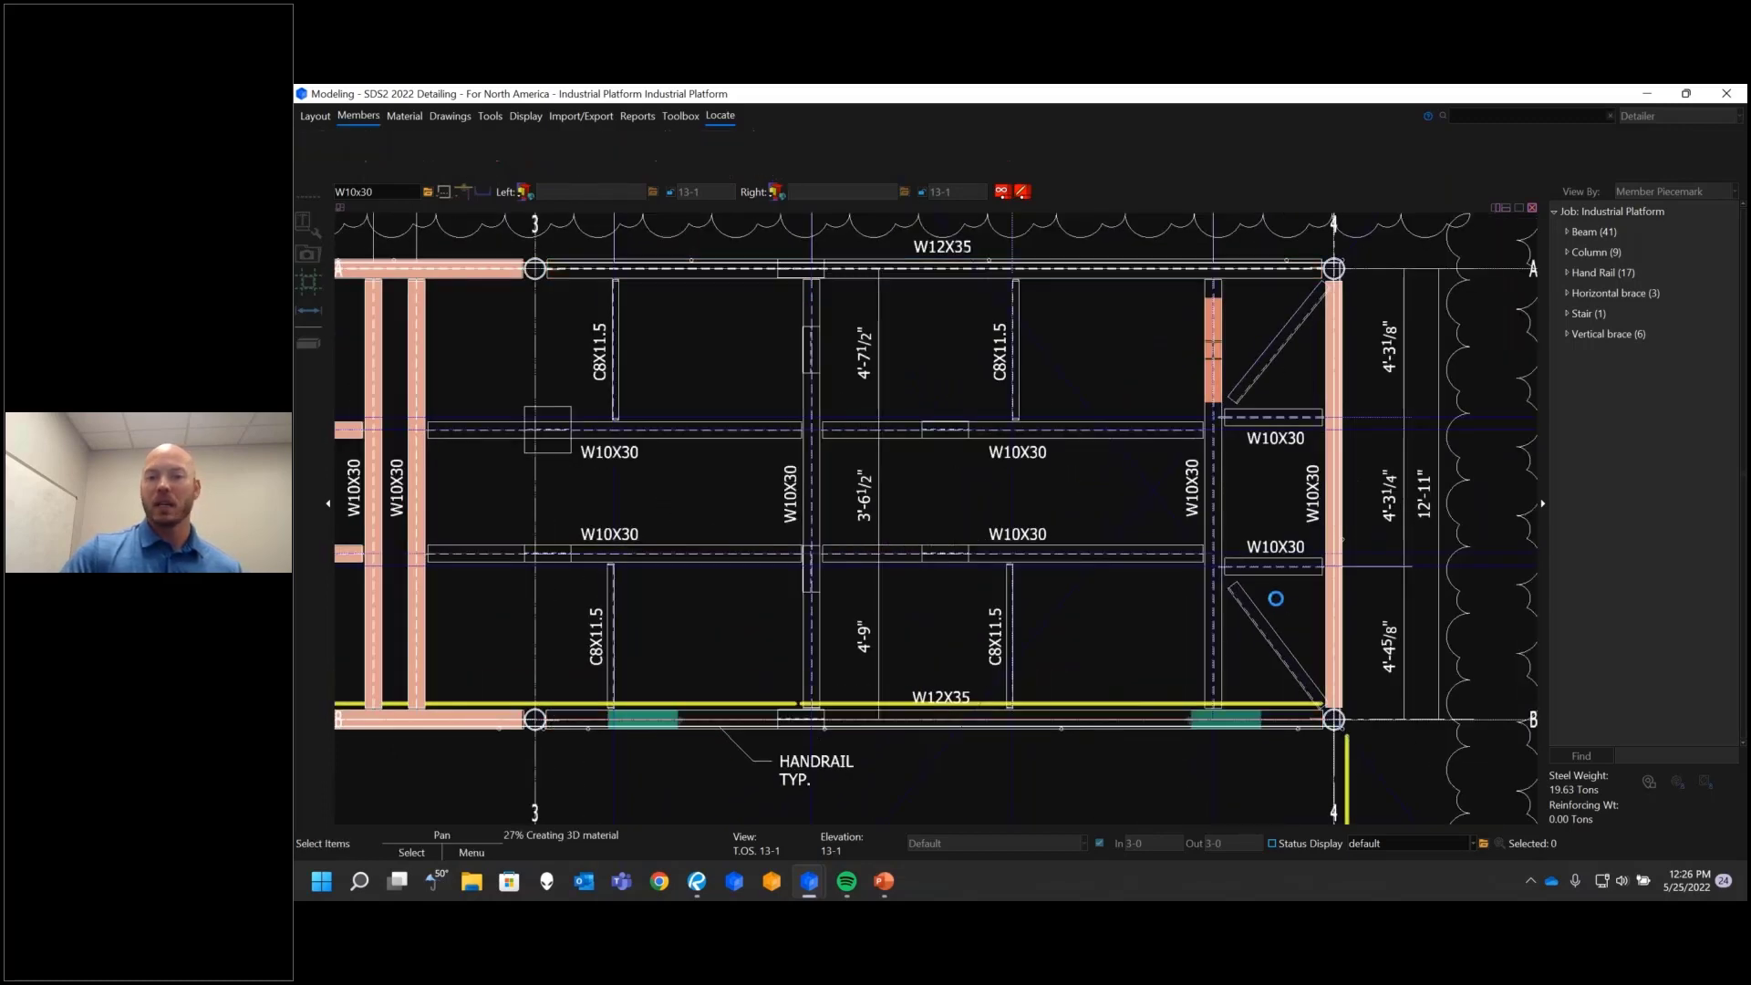
{"action": "left_click", "coordinate": [1213, 720]}
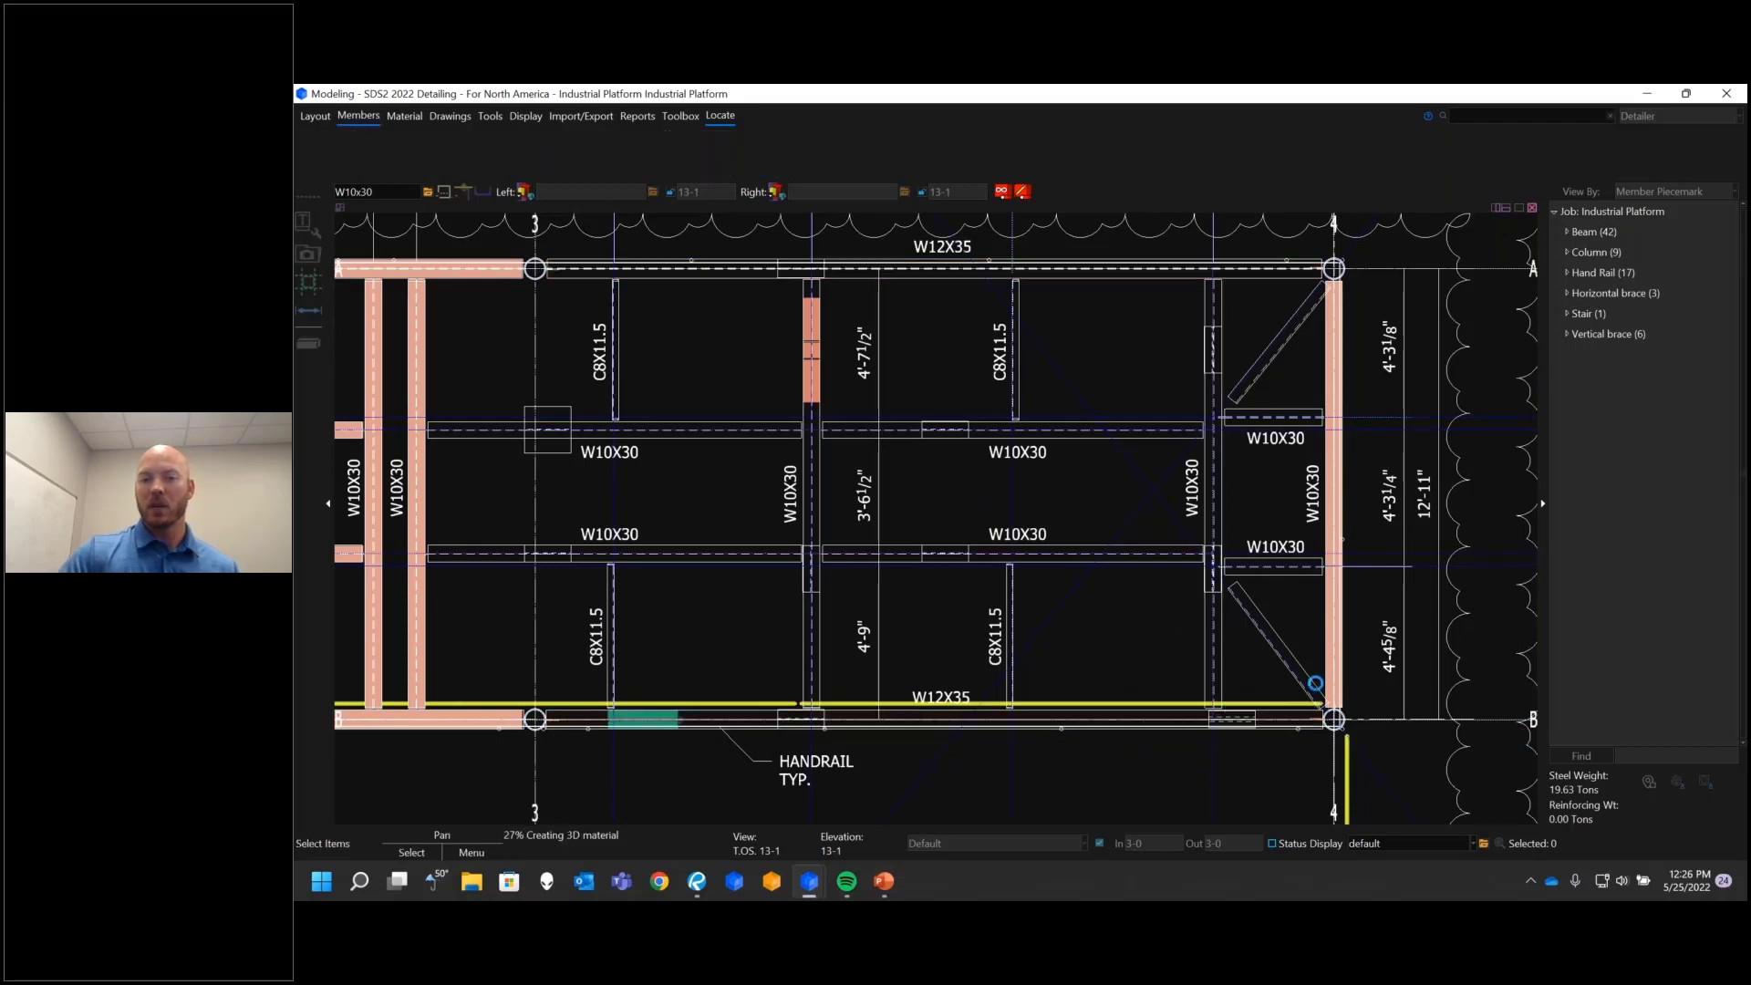
Step: Add the two short W10x30 beams from the last full-width beam to the beam along grid line 4
{"action": "scroll", "coordinate": [1345, 556], "scroll_direction": "up", "scroll_amount": 3}
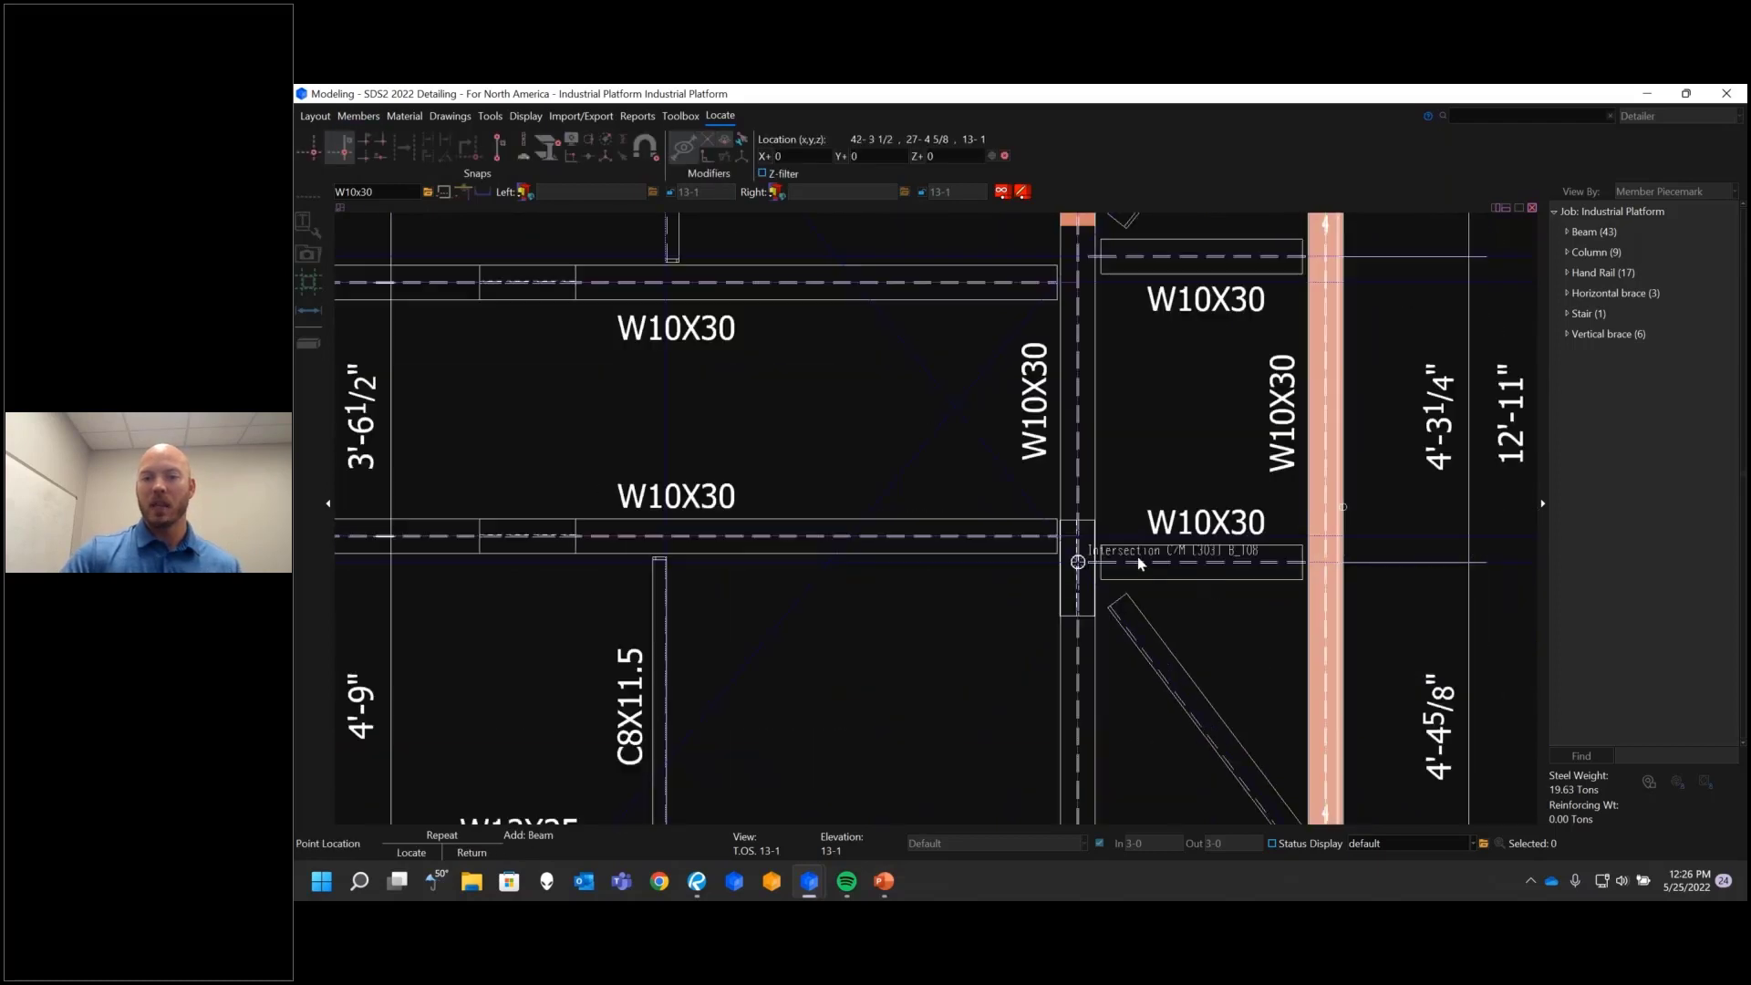
{"action": "left_click", "coordinate": [1078, 563]}
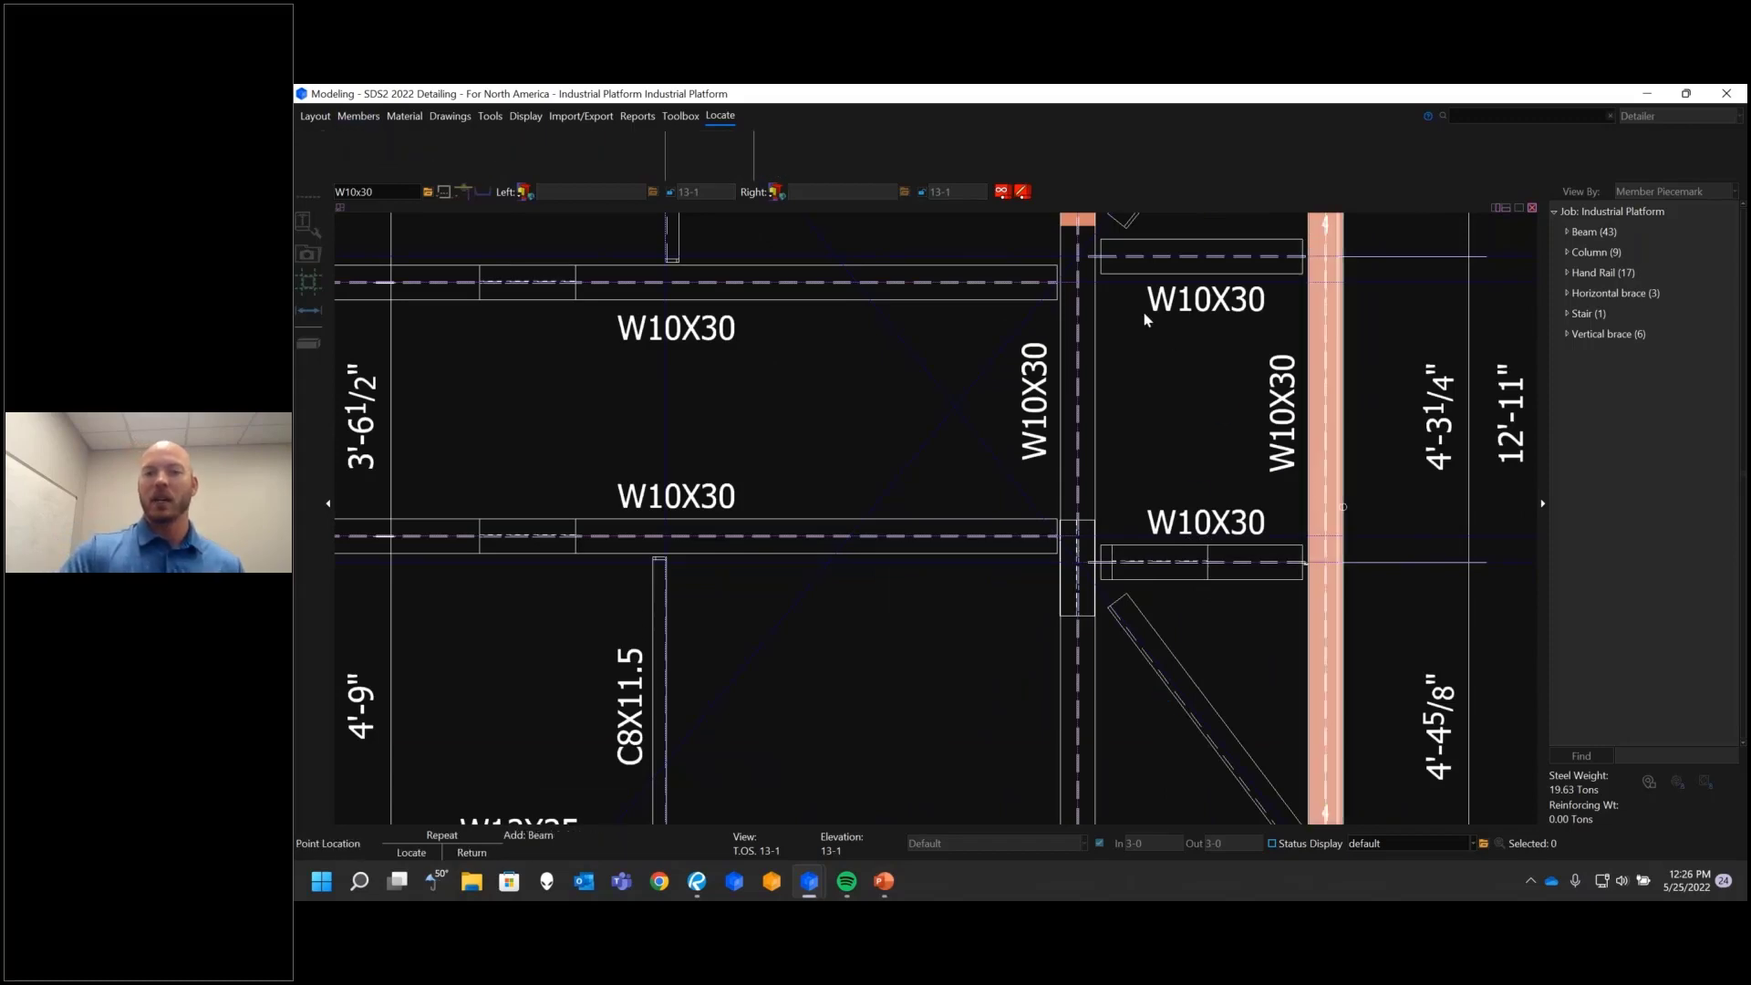
{"action": "scroll", "coordinate": [1147, 319], "scroll_direction": "down", "scroll_amount": 2}
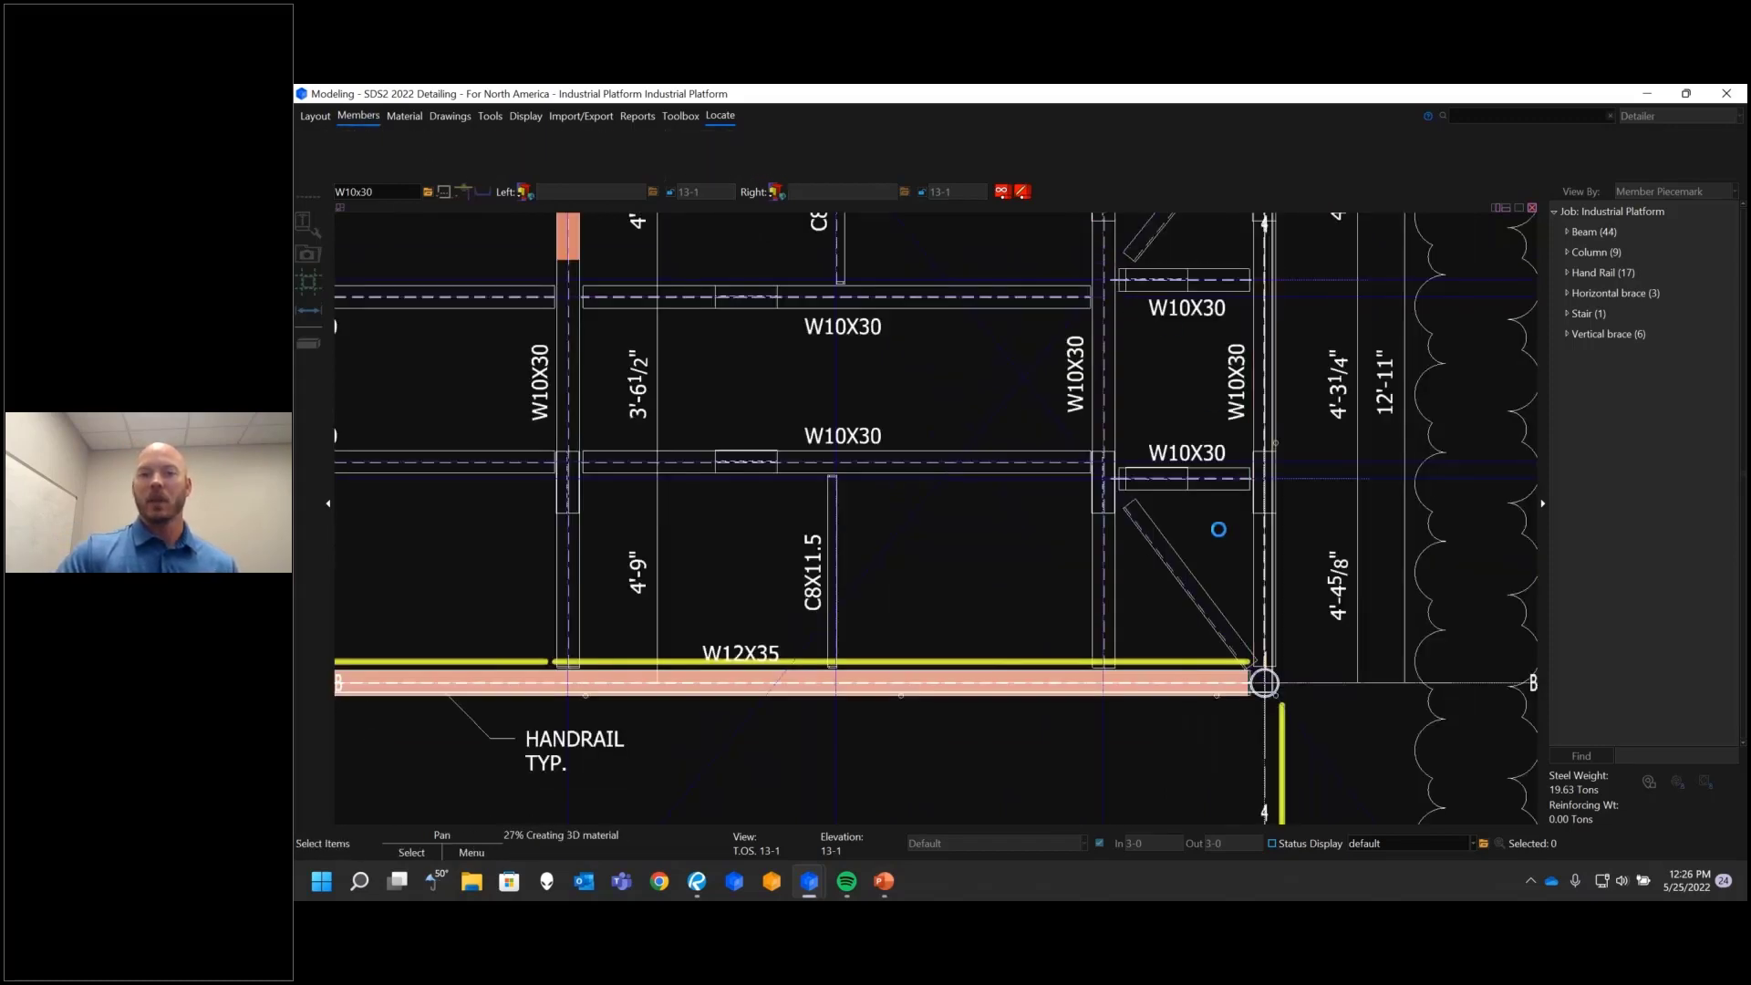
{"action": "scroll", "coordinate": [850, 538], "scroll_direction": "down", "scroll_amount": 5}
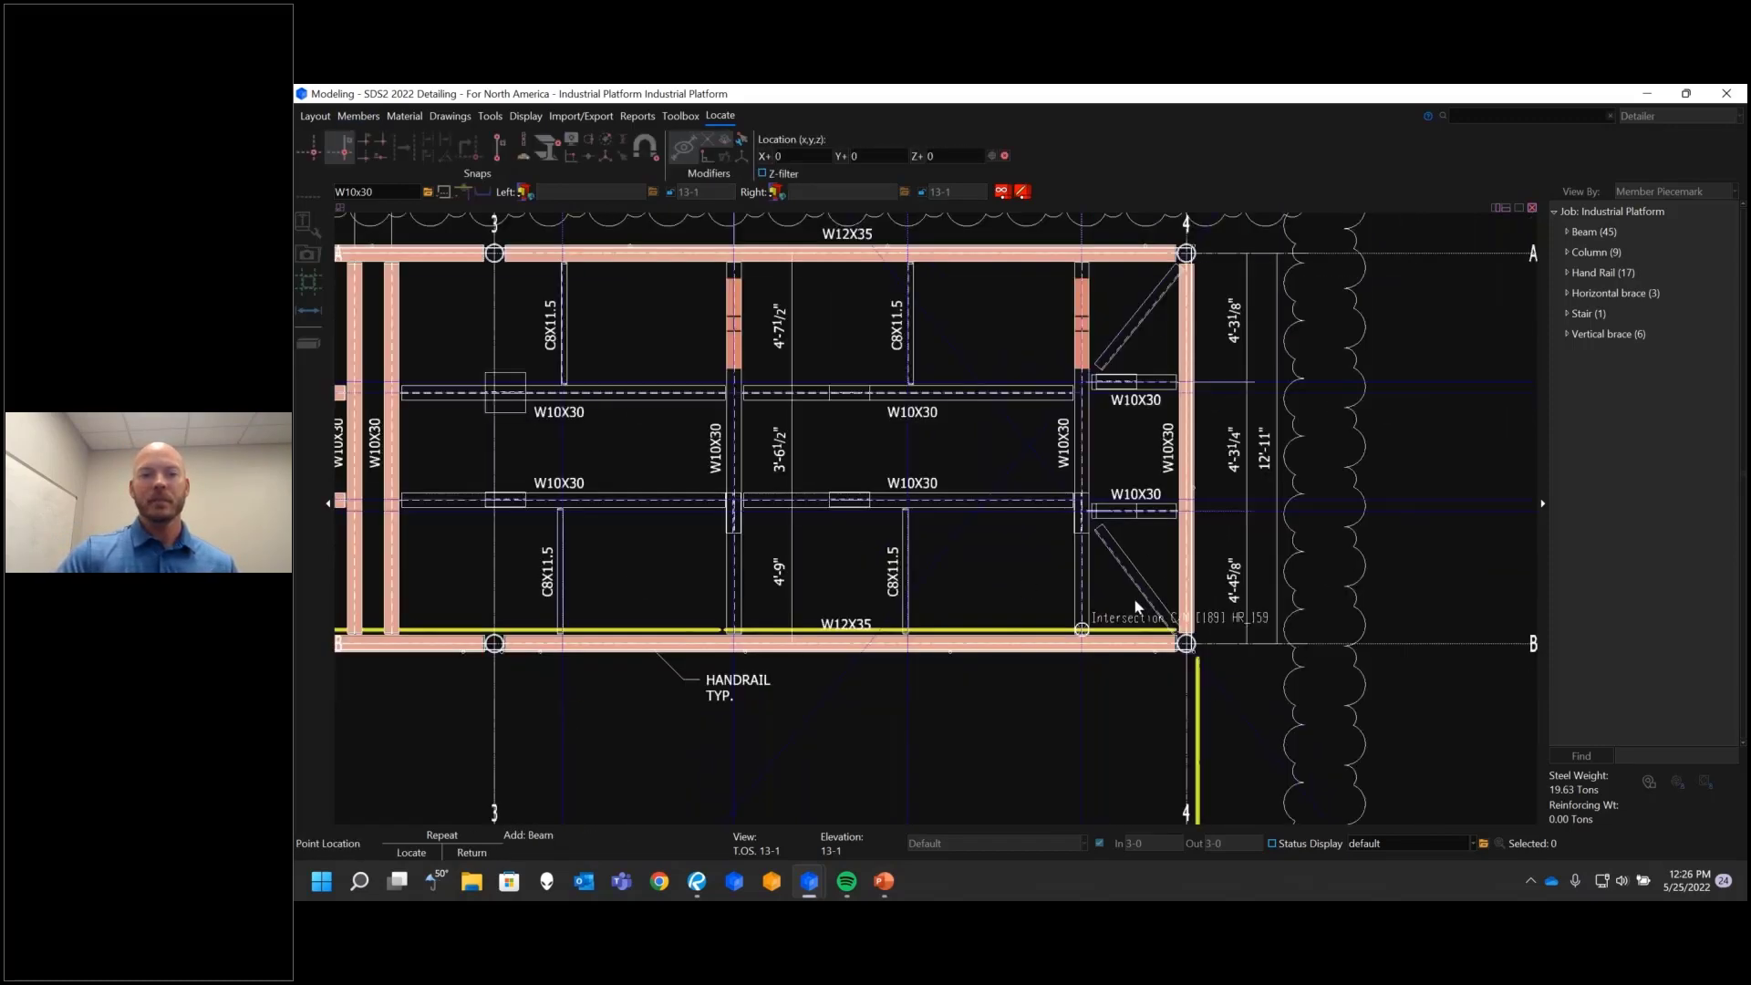
Step: Set the section size for new beams to C8x11.5 with toe direction Out
{"action": "scroll", "coordinate": [680, 469], "scroll_direction": "up", "scroll_amount": 4}
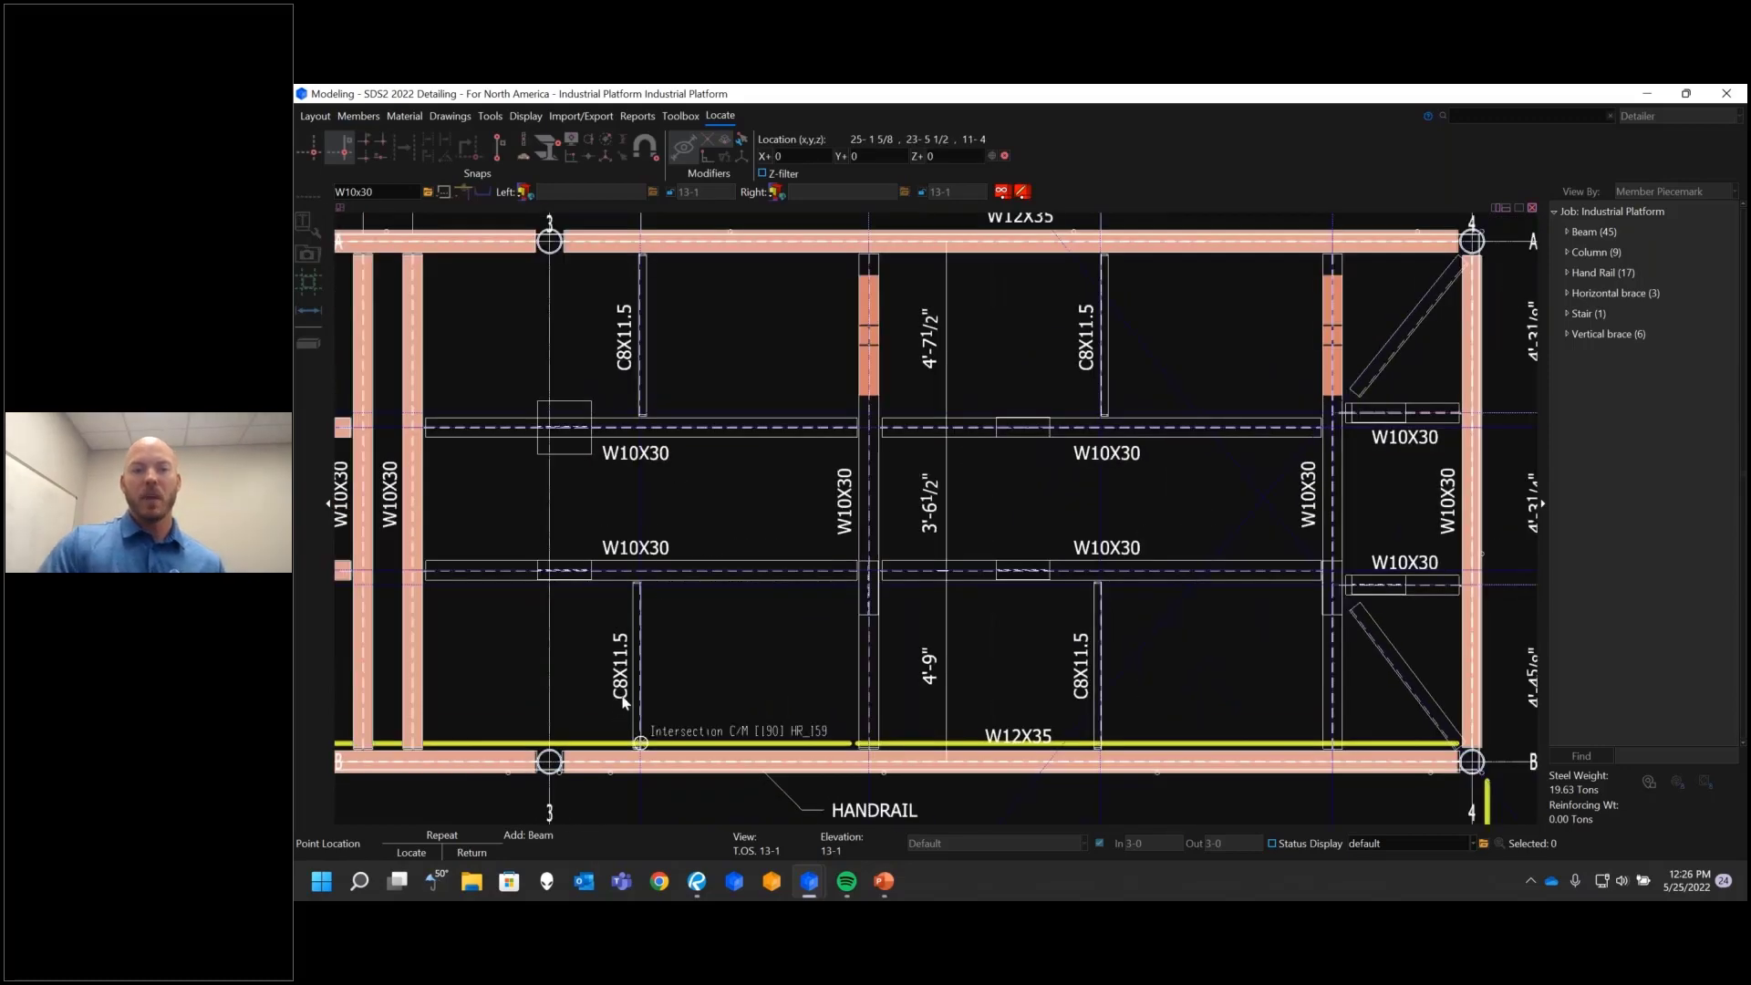
{"action": "double_click", "coordinate": [394, 192]}
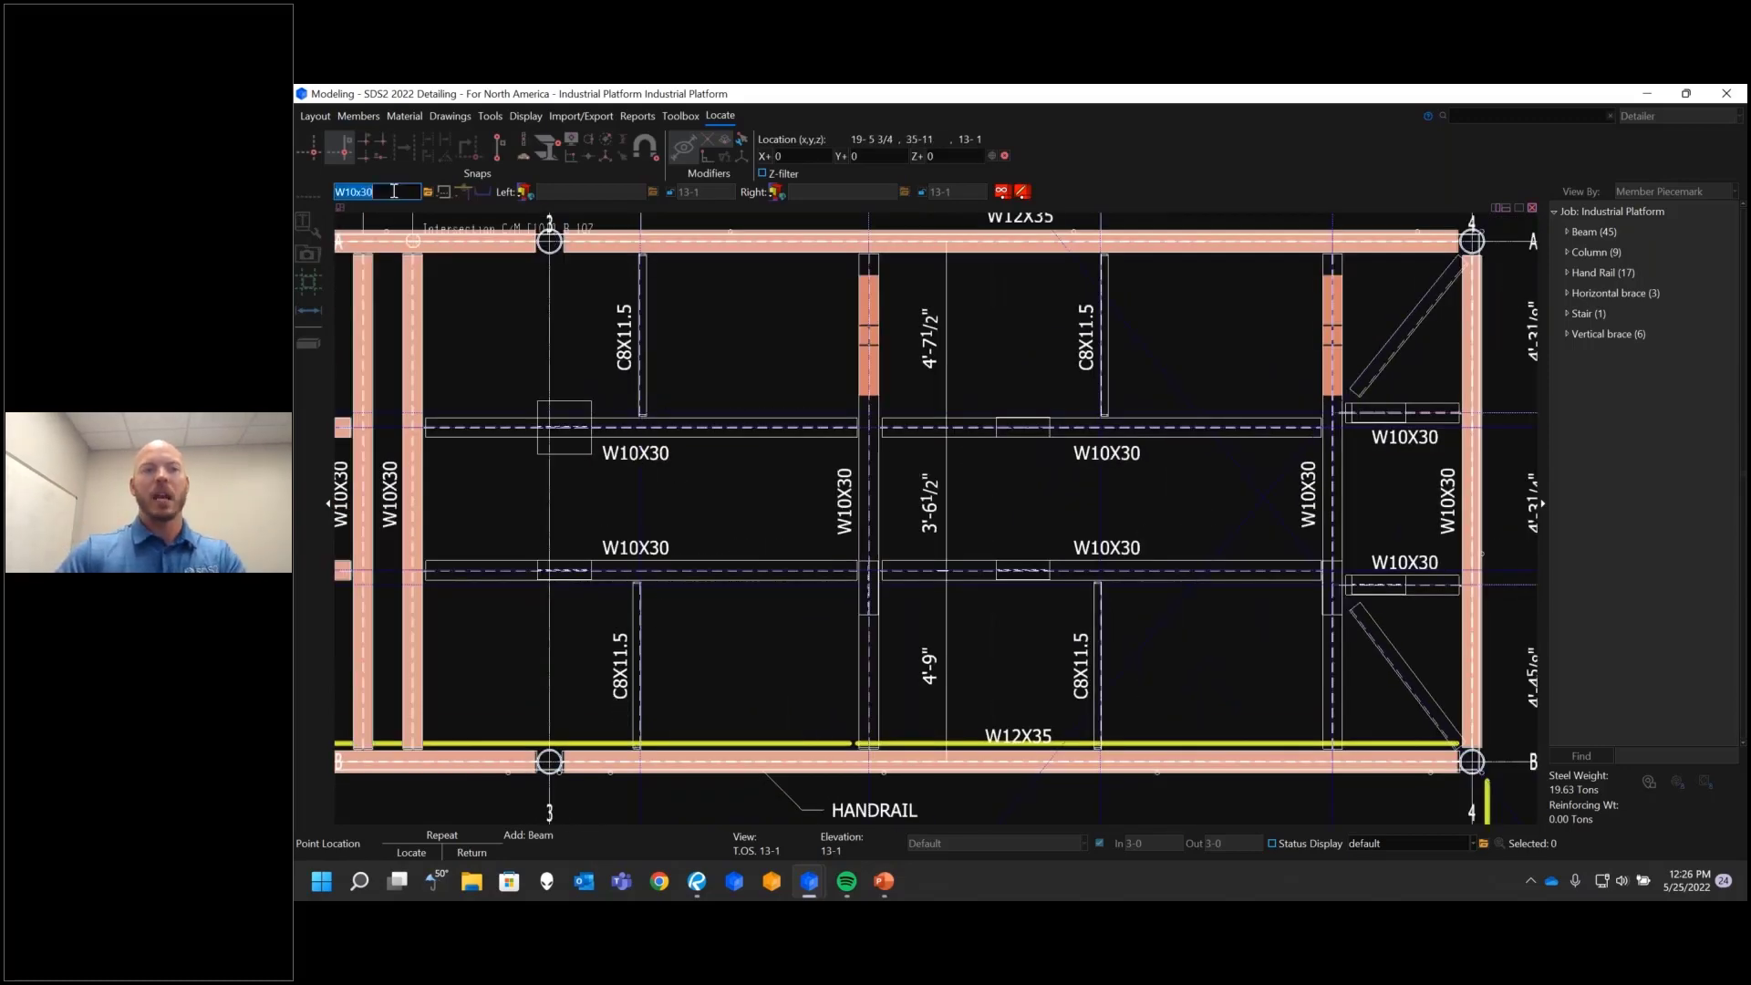
{"action": "type", "text": "c8"}
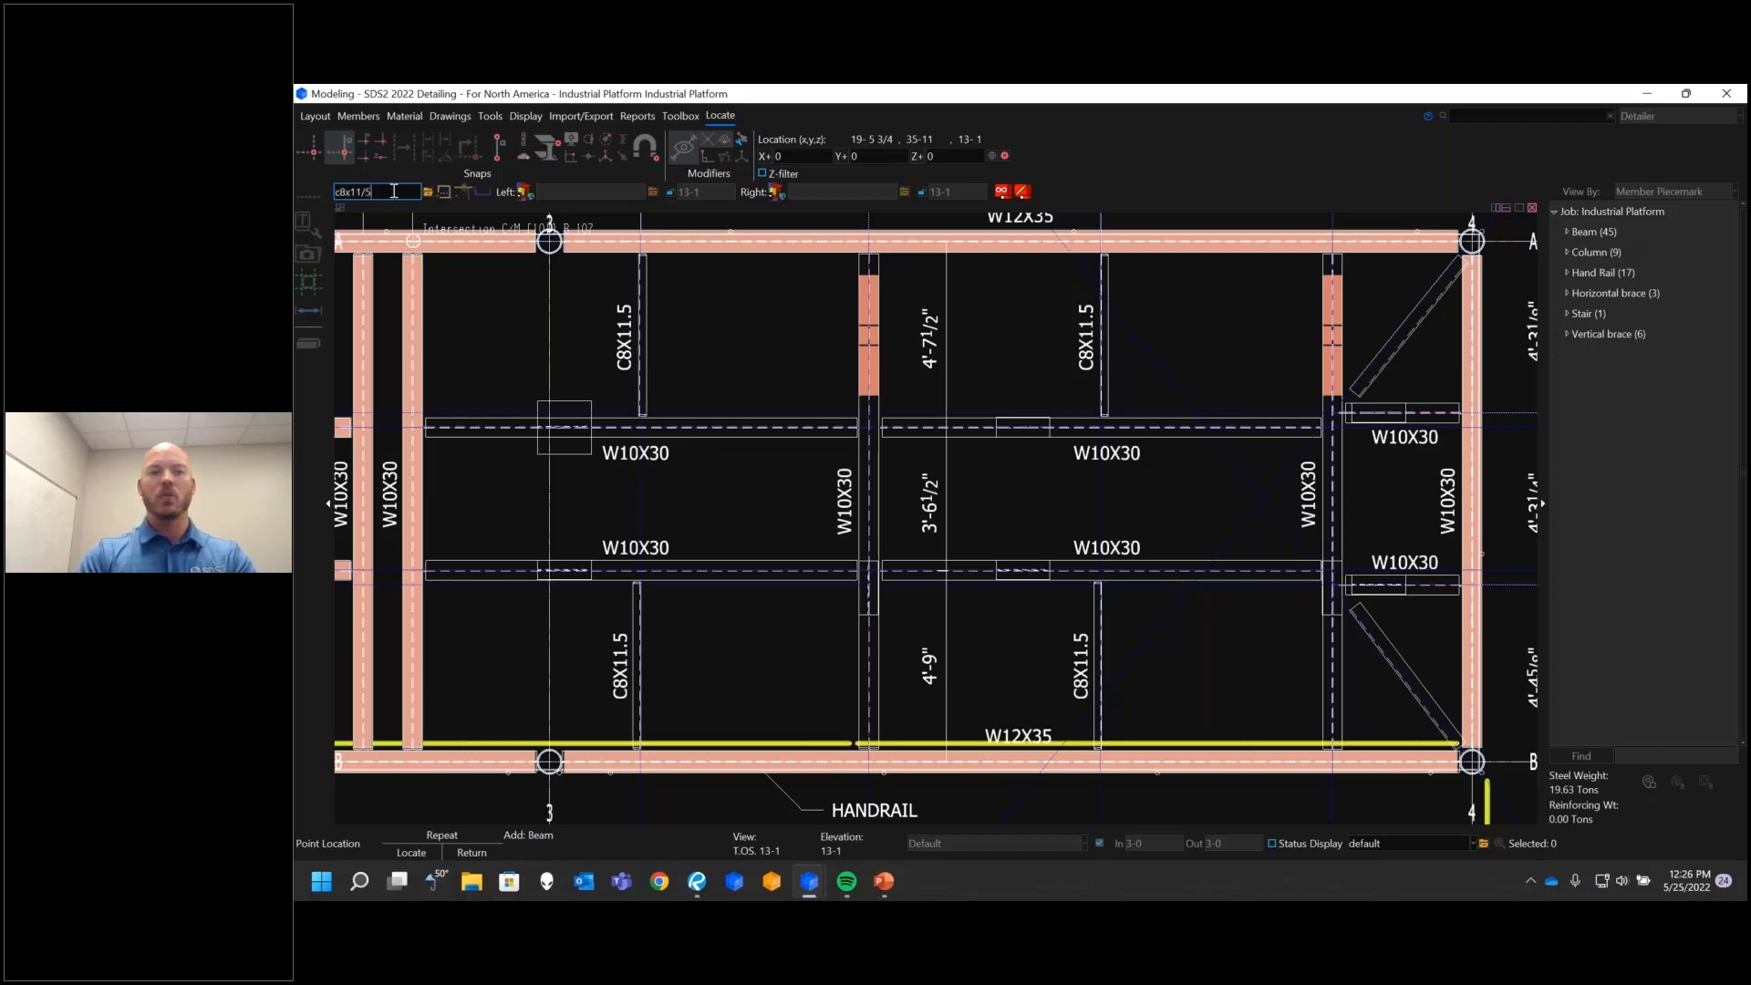
{"action": "type", "text": "x11/5"}
{"action": "key", "text": "Return"}
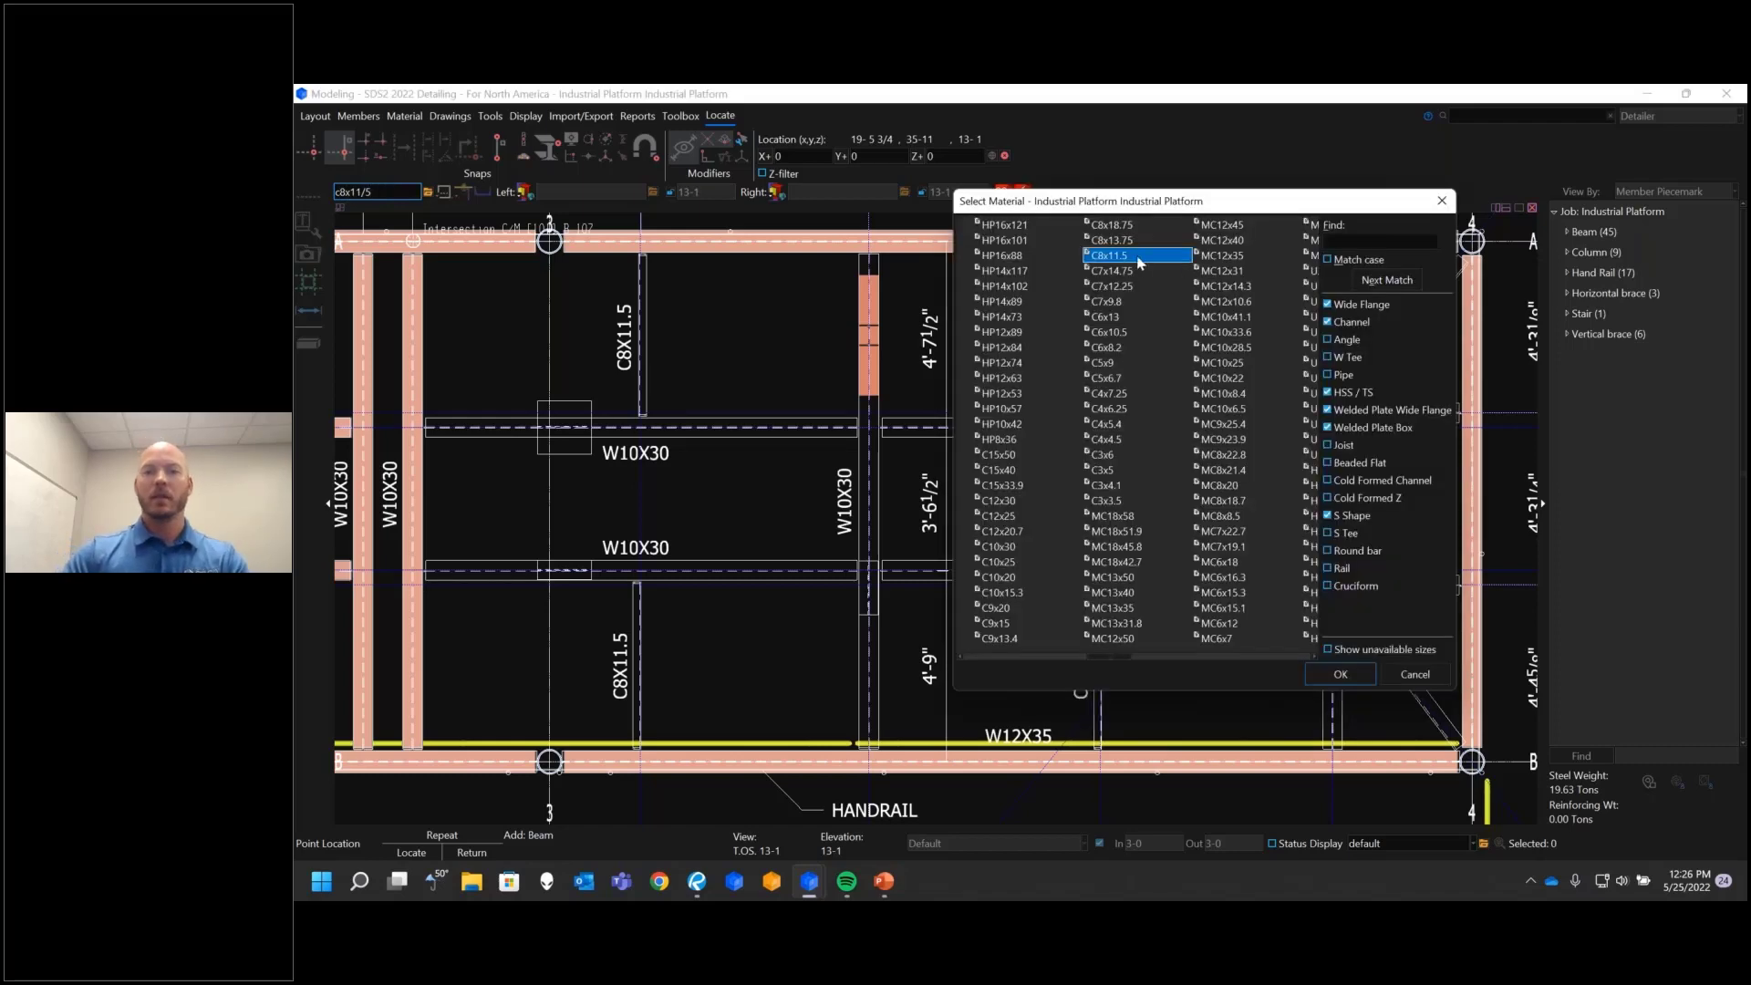
{"action": "double_click", "coordinate": [1139, 263]}
{"action": "scroll", "coordinate": [657, 672], "scroll_direction": "up", "scroll_amount": 5}
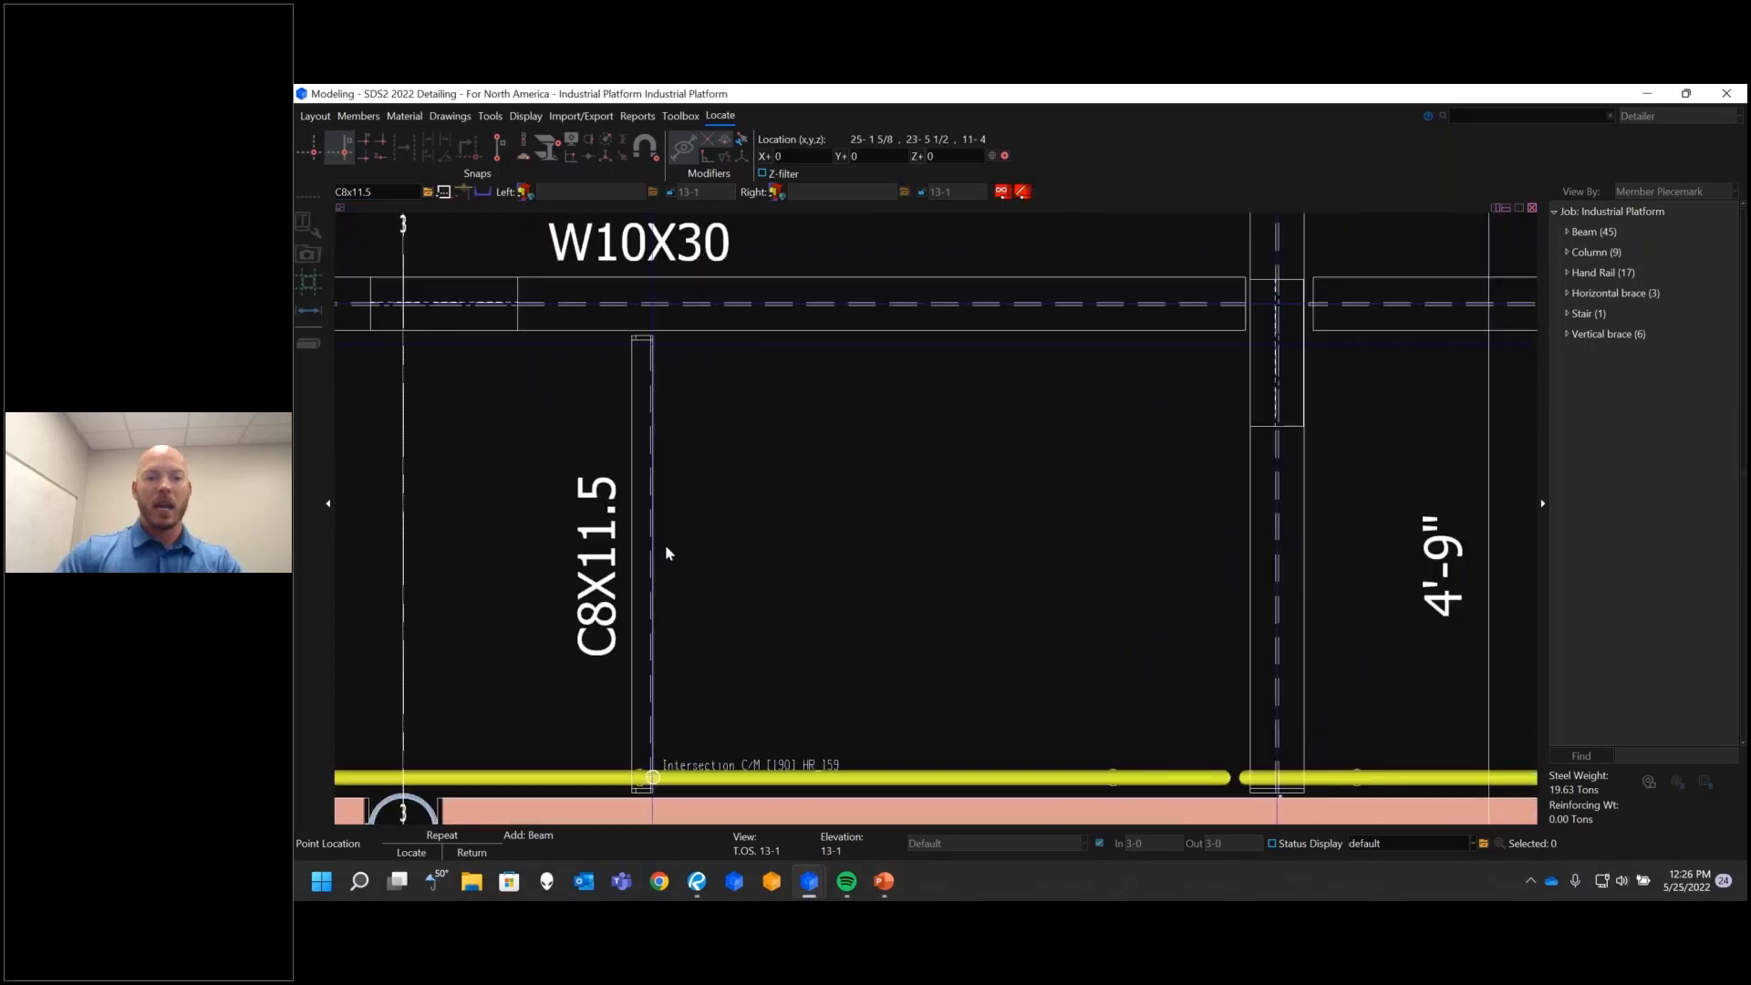
{"action": "scroll", "coordinate": [566, 649], "scroll_direction": "up", "scroll_amount": 2}
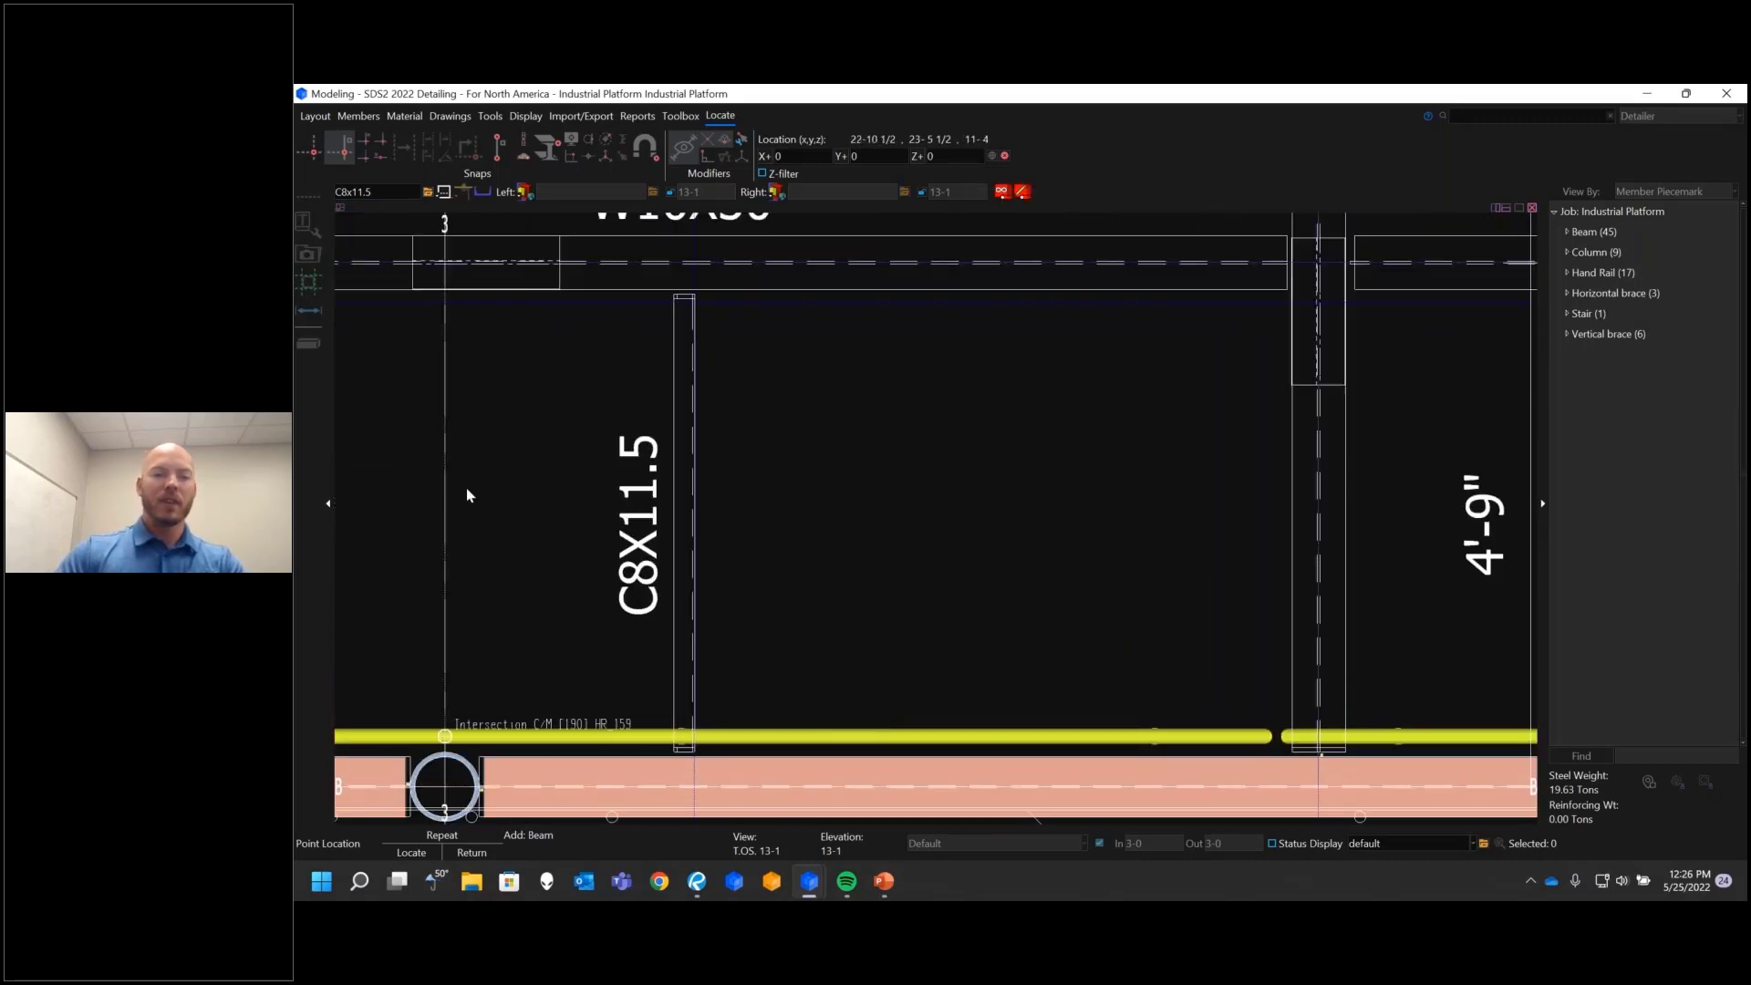
{"action": "left_click", "coordinate": [444, 194]}
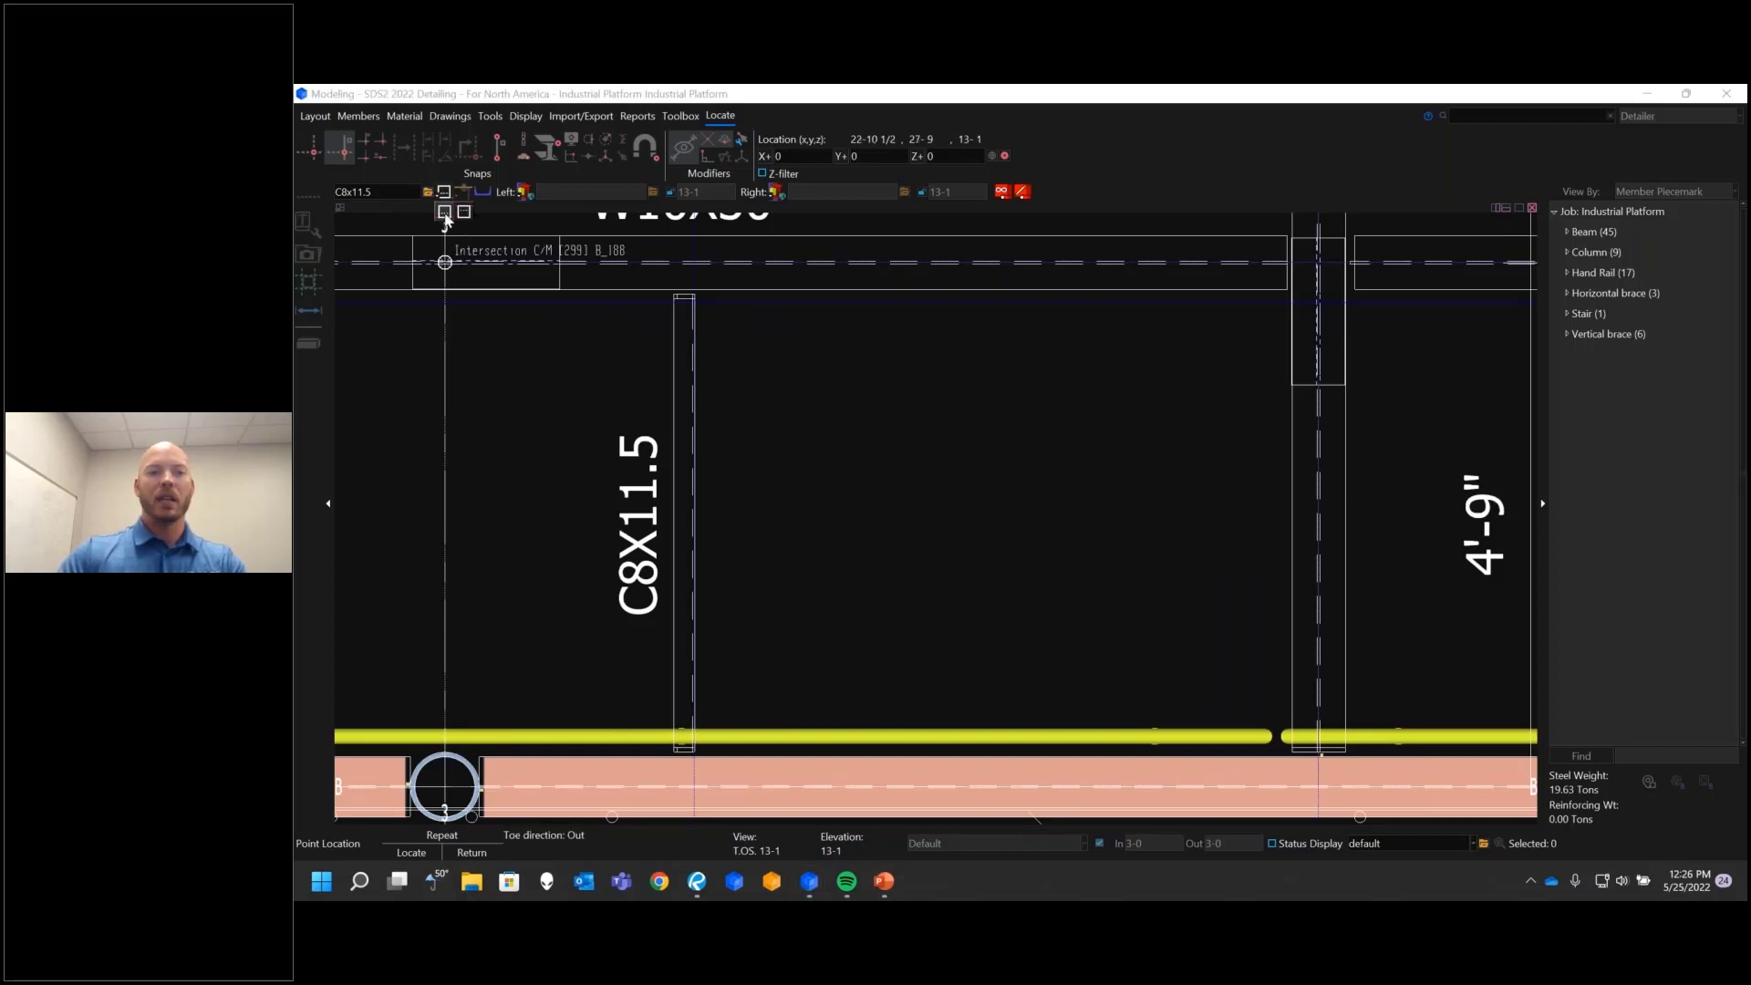
{"action": "left_click", "coordinate": [444, 212]}
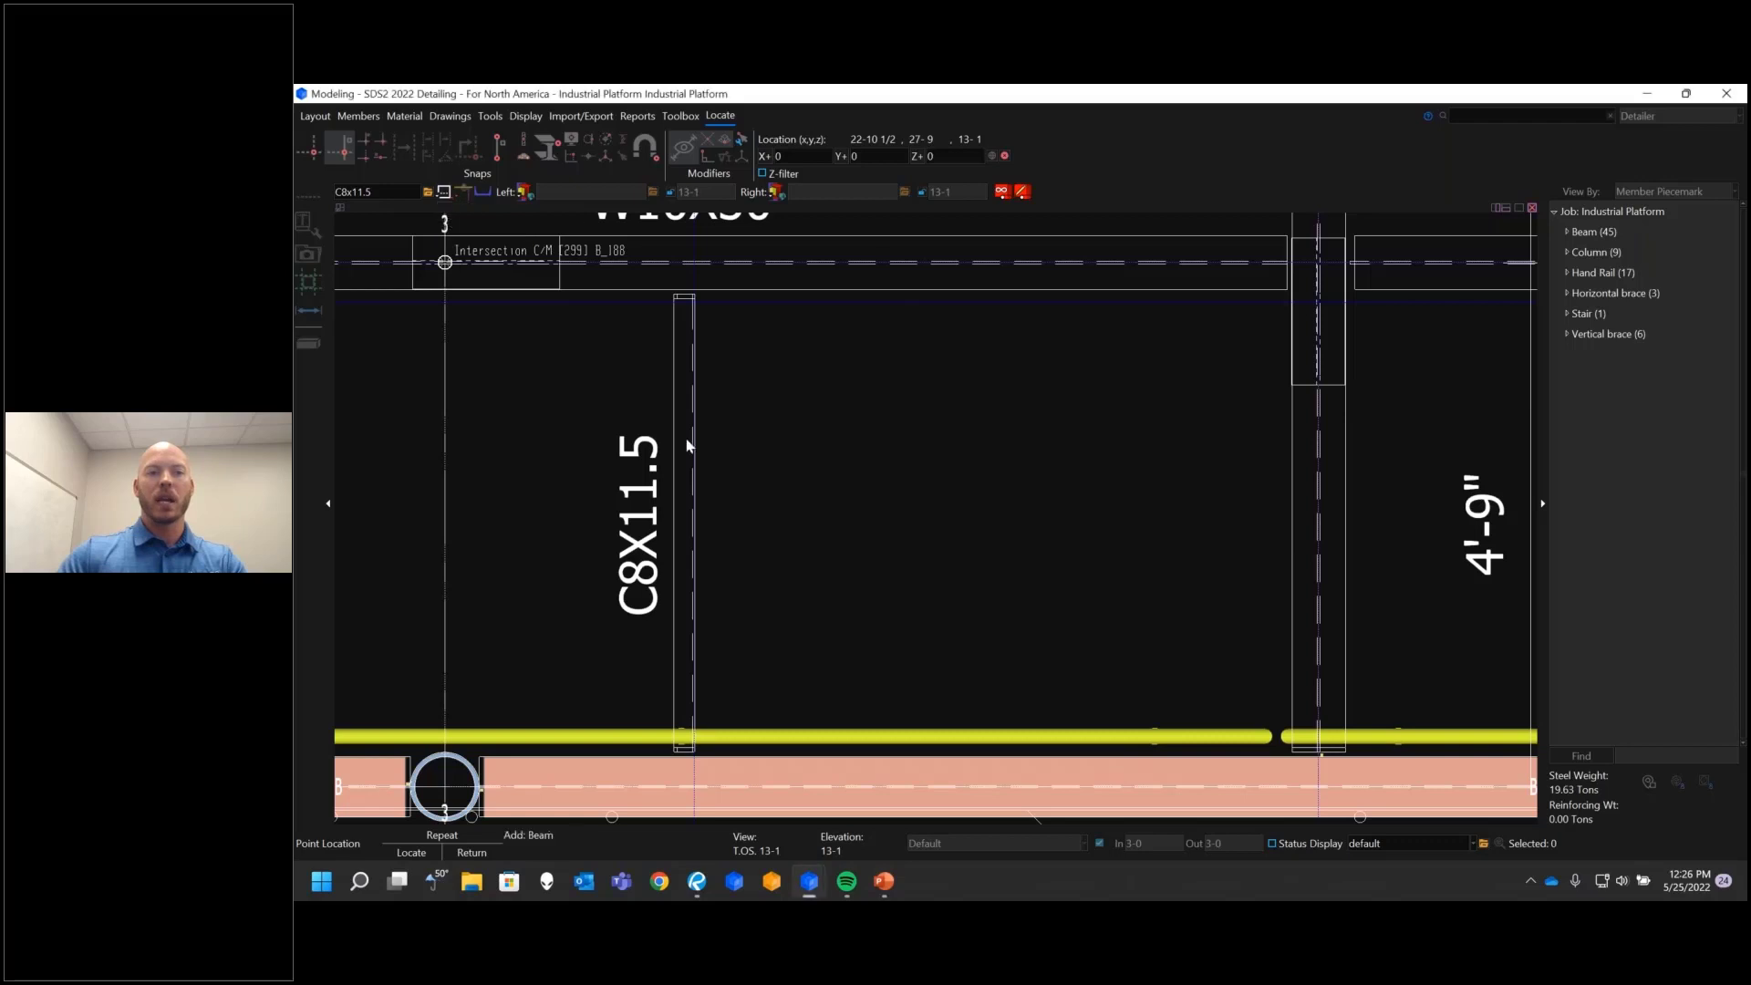
Step: Add two C8x11.5 beams on their outlines between the grid B beam and the W10x30 beams nearest it
{"action": "left_click", "coordinate": [699, 779]}
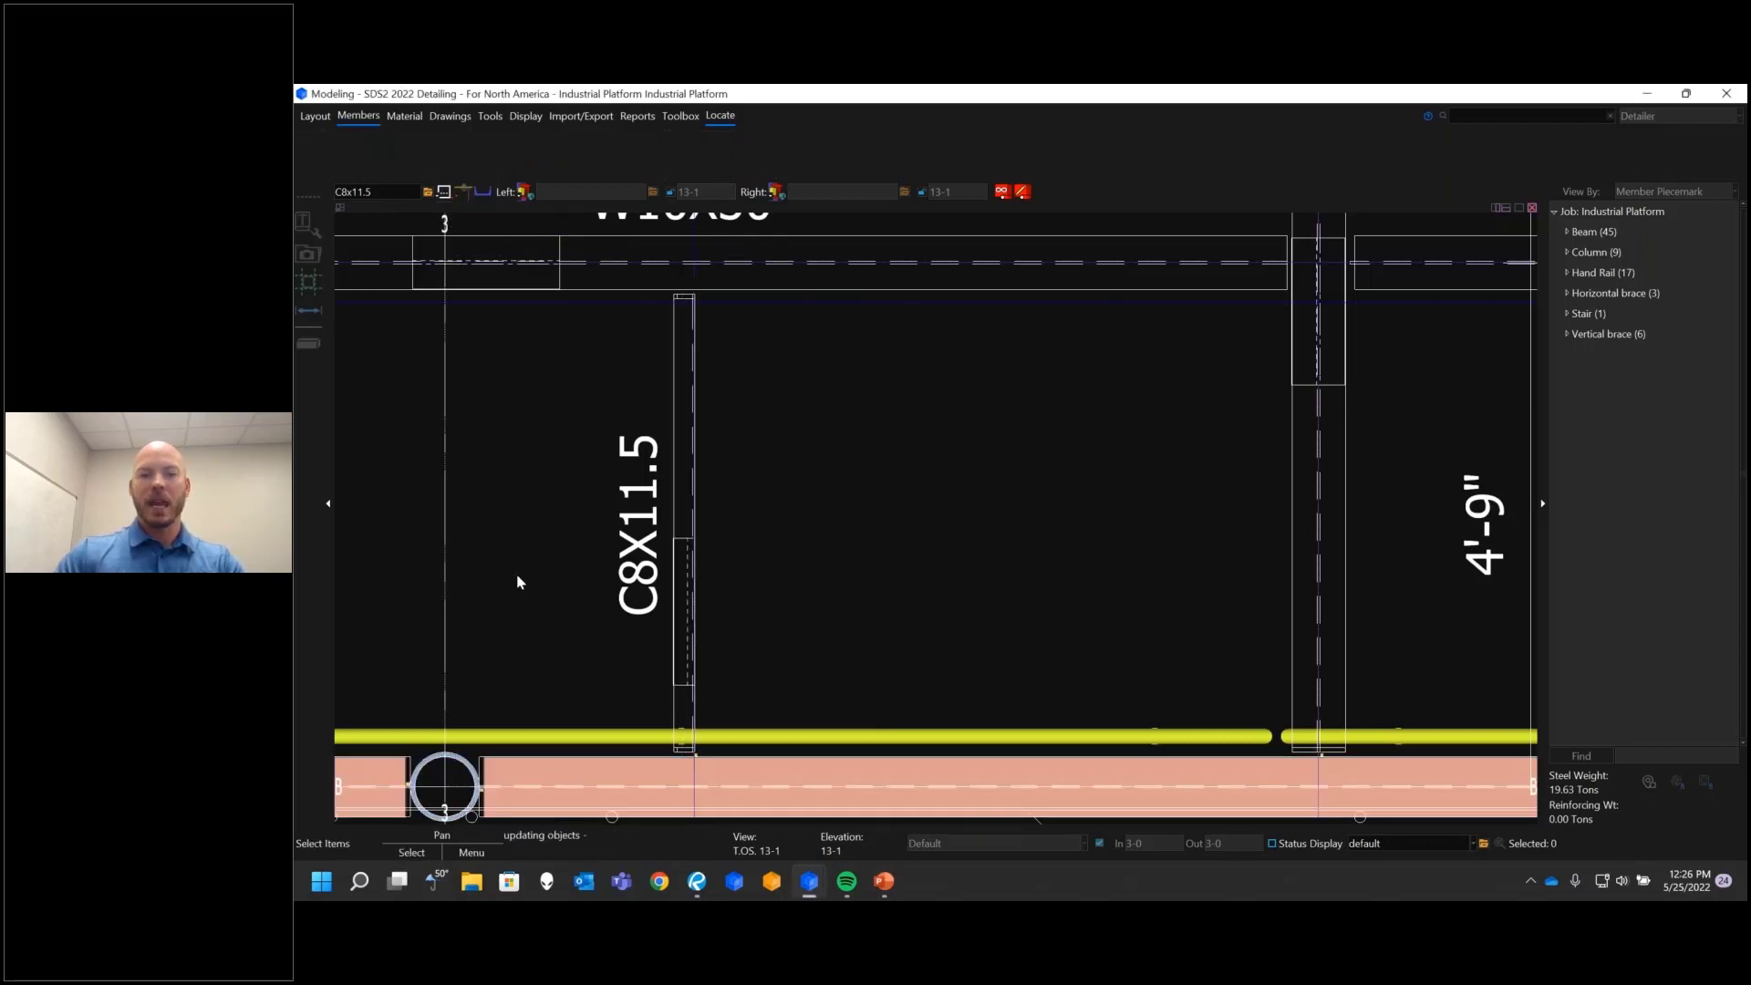
{"action": "scroll", "coordinate": [520, 579], "scroll_direction": "down", "scroll_amount": 3}
{"action": "scroll", "coordinate": [1049, 579], "scroll_direction": "up", "scroll_amount": 5}
{"action": "left_click", "coordinate": [1037, 738]}
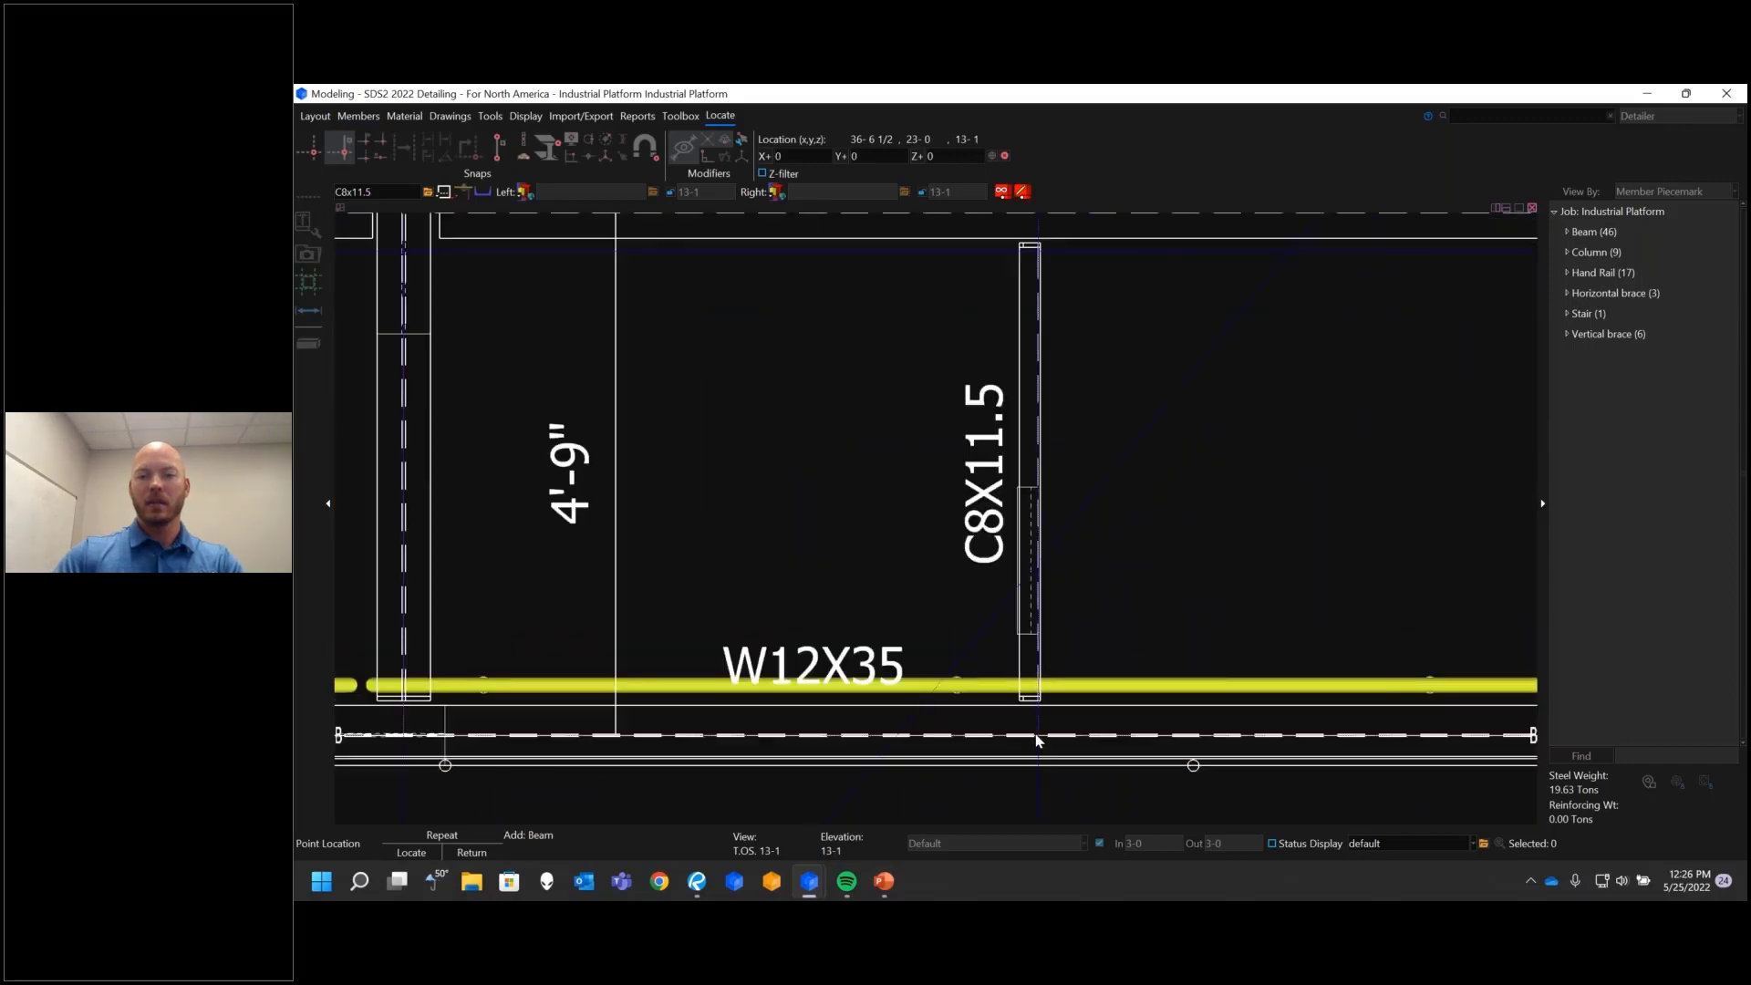
{"action": "scroll", "coordinate": [1067, 764], "scroll_direction": "down", "scroll_amount": 2}
Step: Set the toe direction to In and add two C8x11.5 beams between the W10x30 beams nearest grid A and the grid A beam
{"action": "scroll", "coordinate": [1071, 766], "scroll_direction": "down", "scroll_amount": 4}
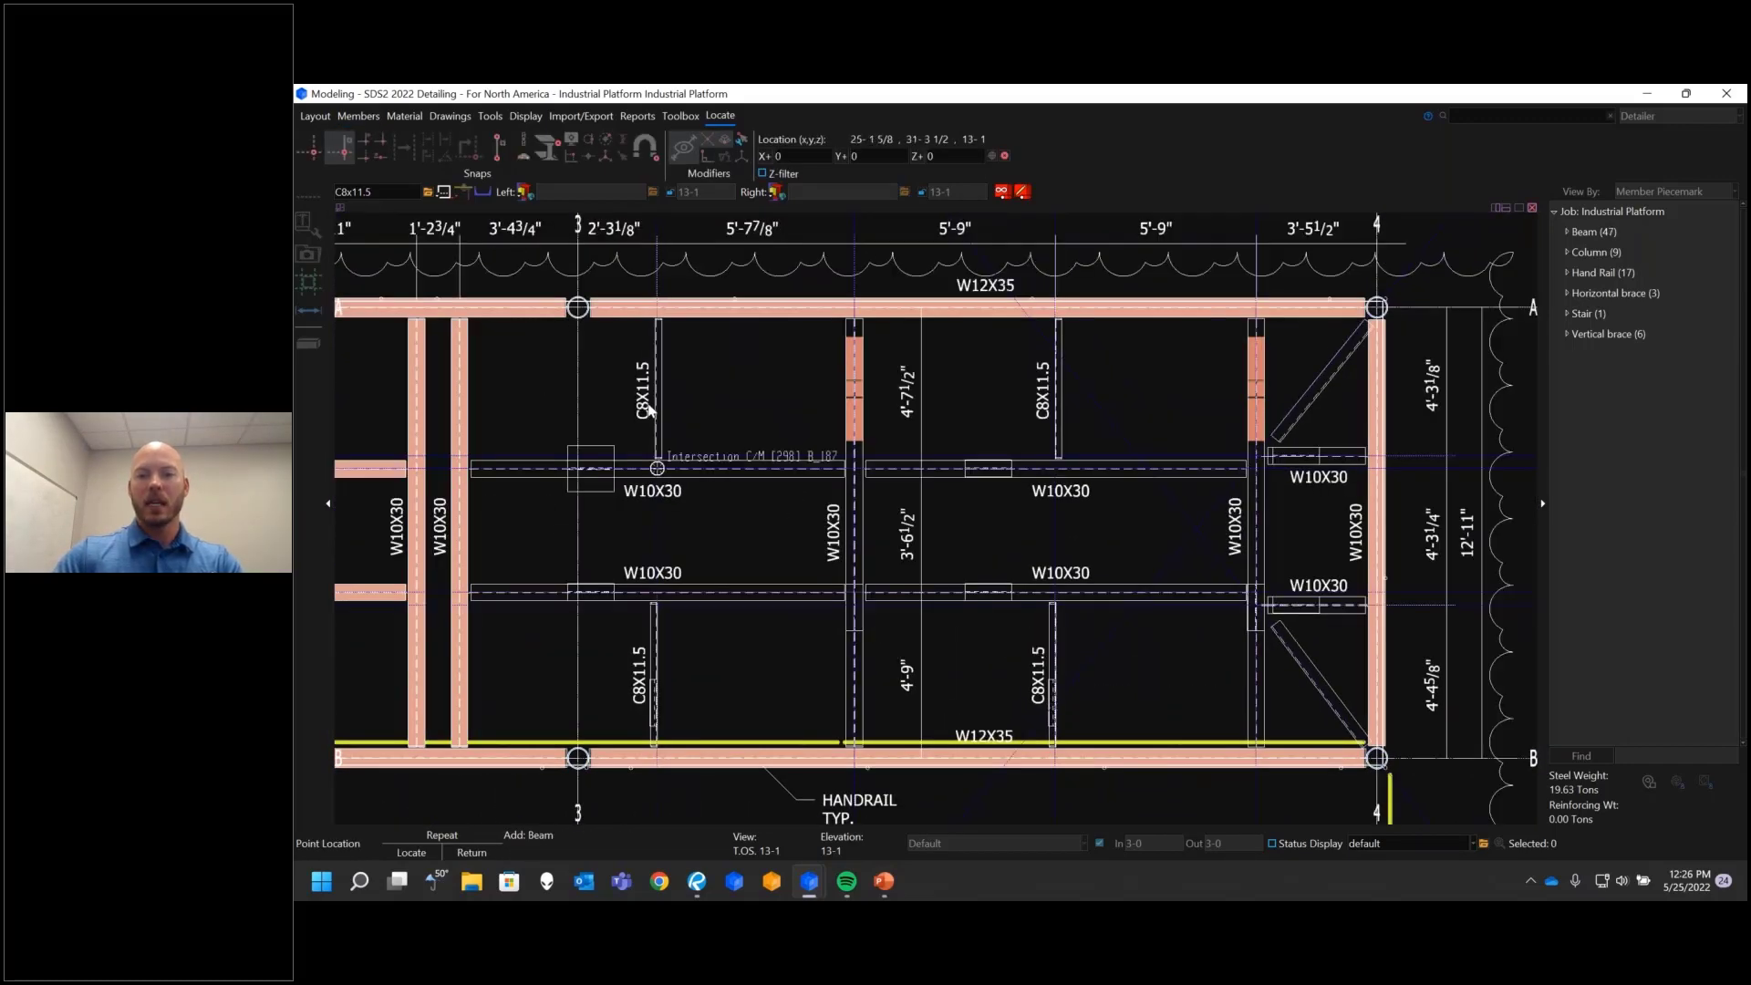
{"action": "scroll", "coordinate": [651, 410], "scroll_direction": "up", "scroll_amount": 4}
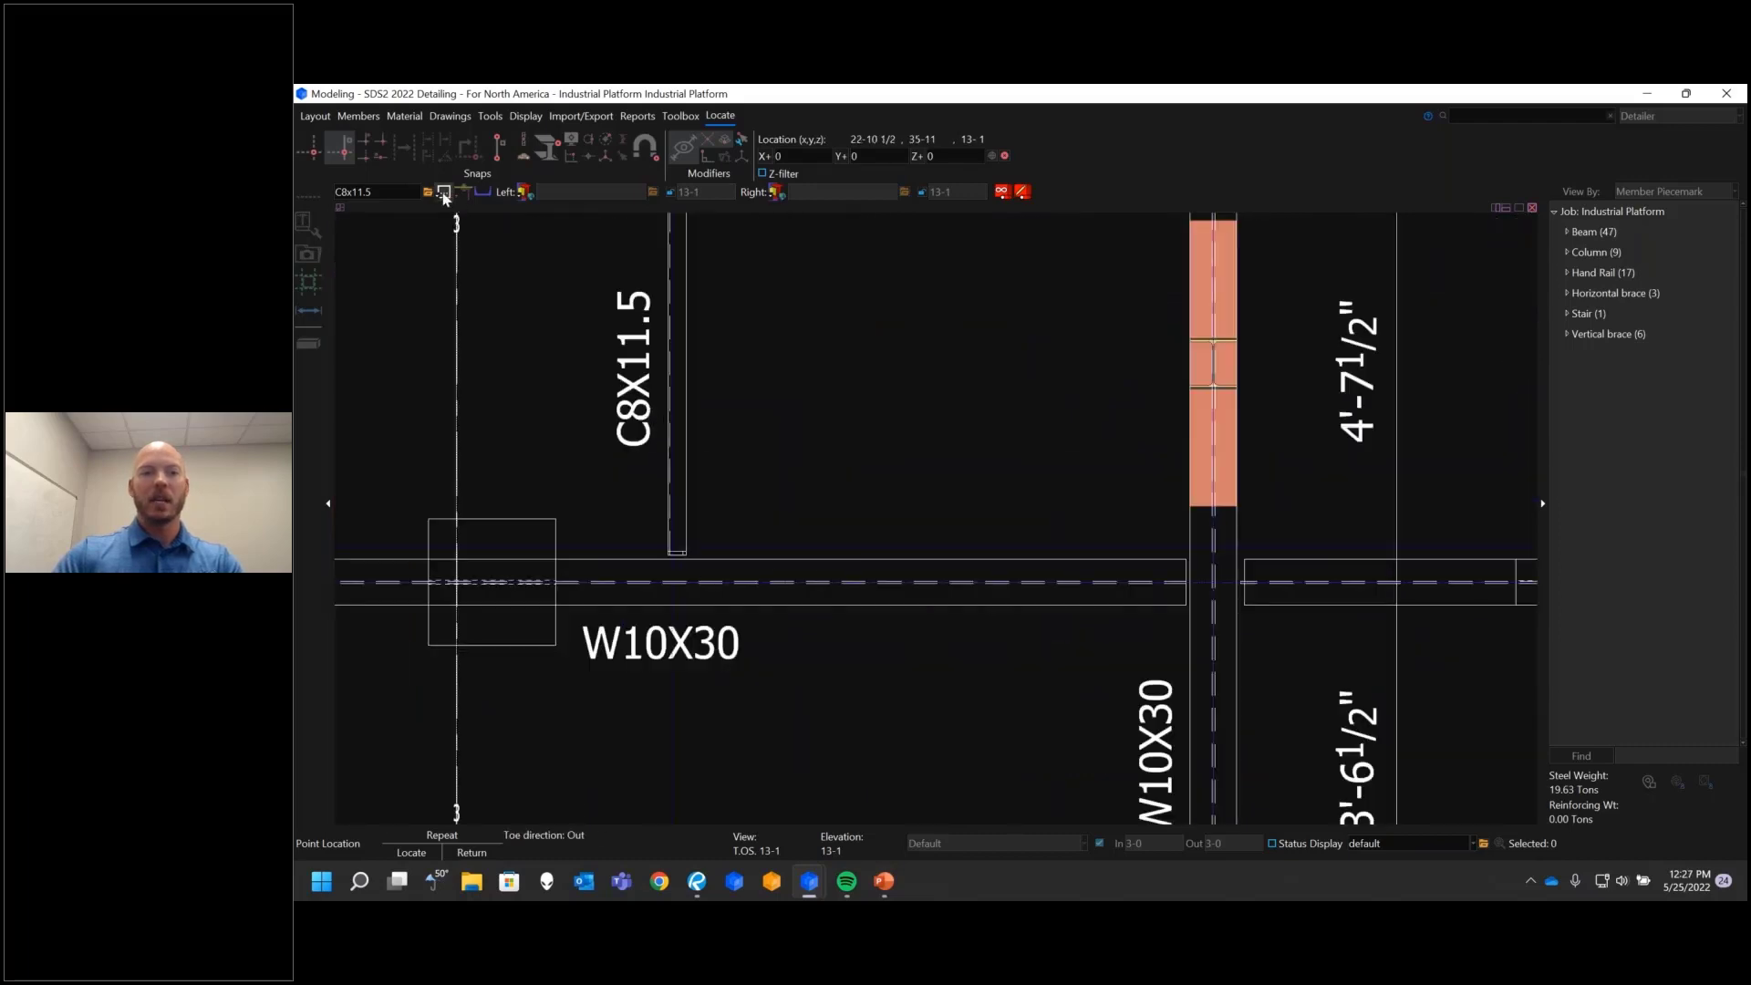
{"action": "left_click", "coordinate": [444, 194]}
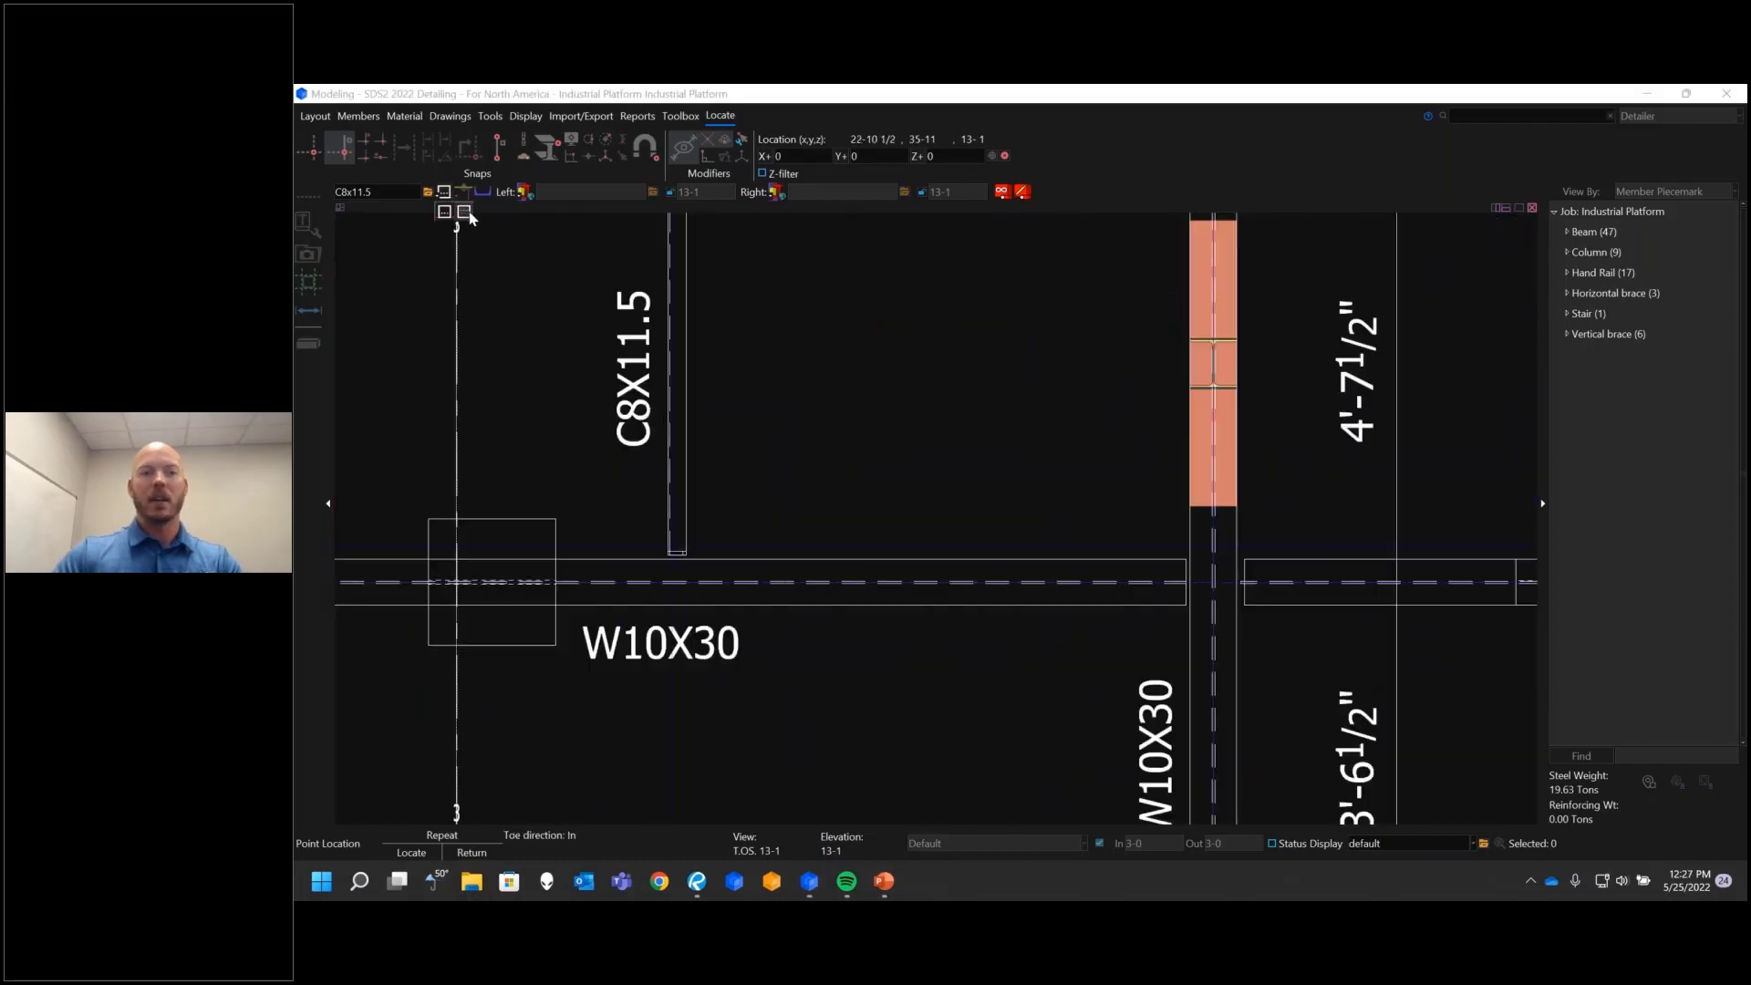
{"action": "left_click", "coordinate": [672, 584]}
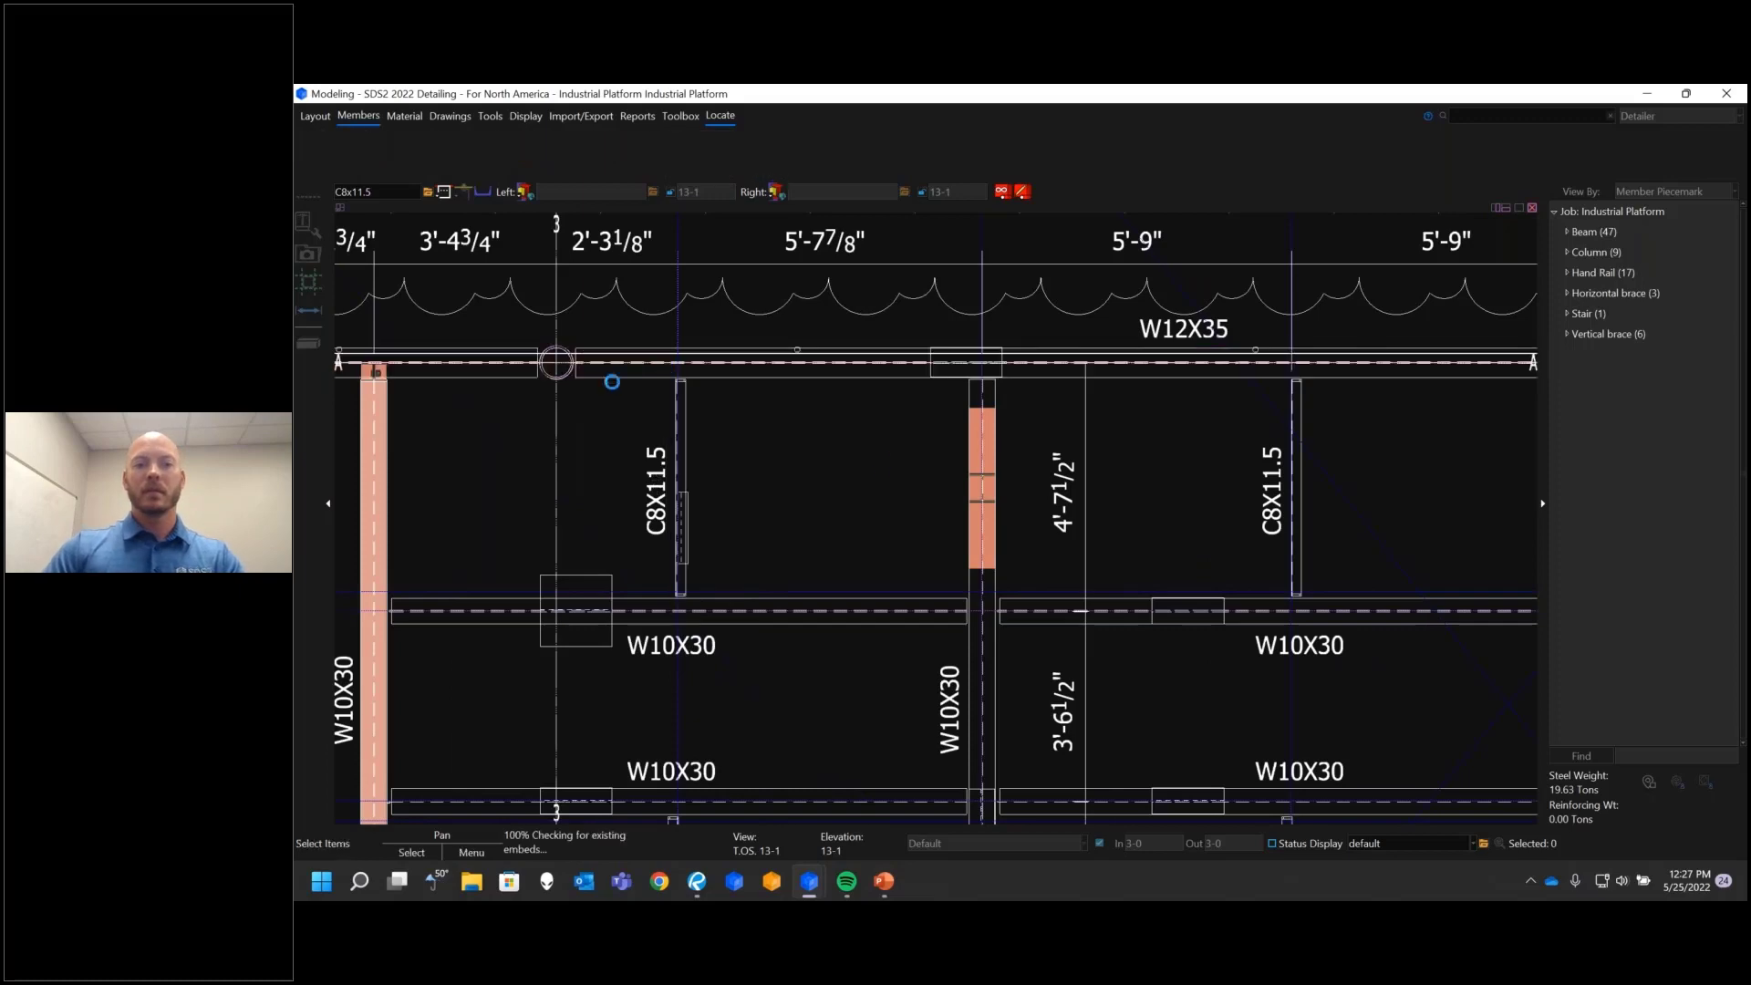
{"action": "scroll", "coordinate": [1358, 625], "scroll_direction": "up", "scroll_amount": 4}
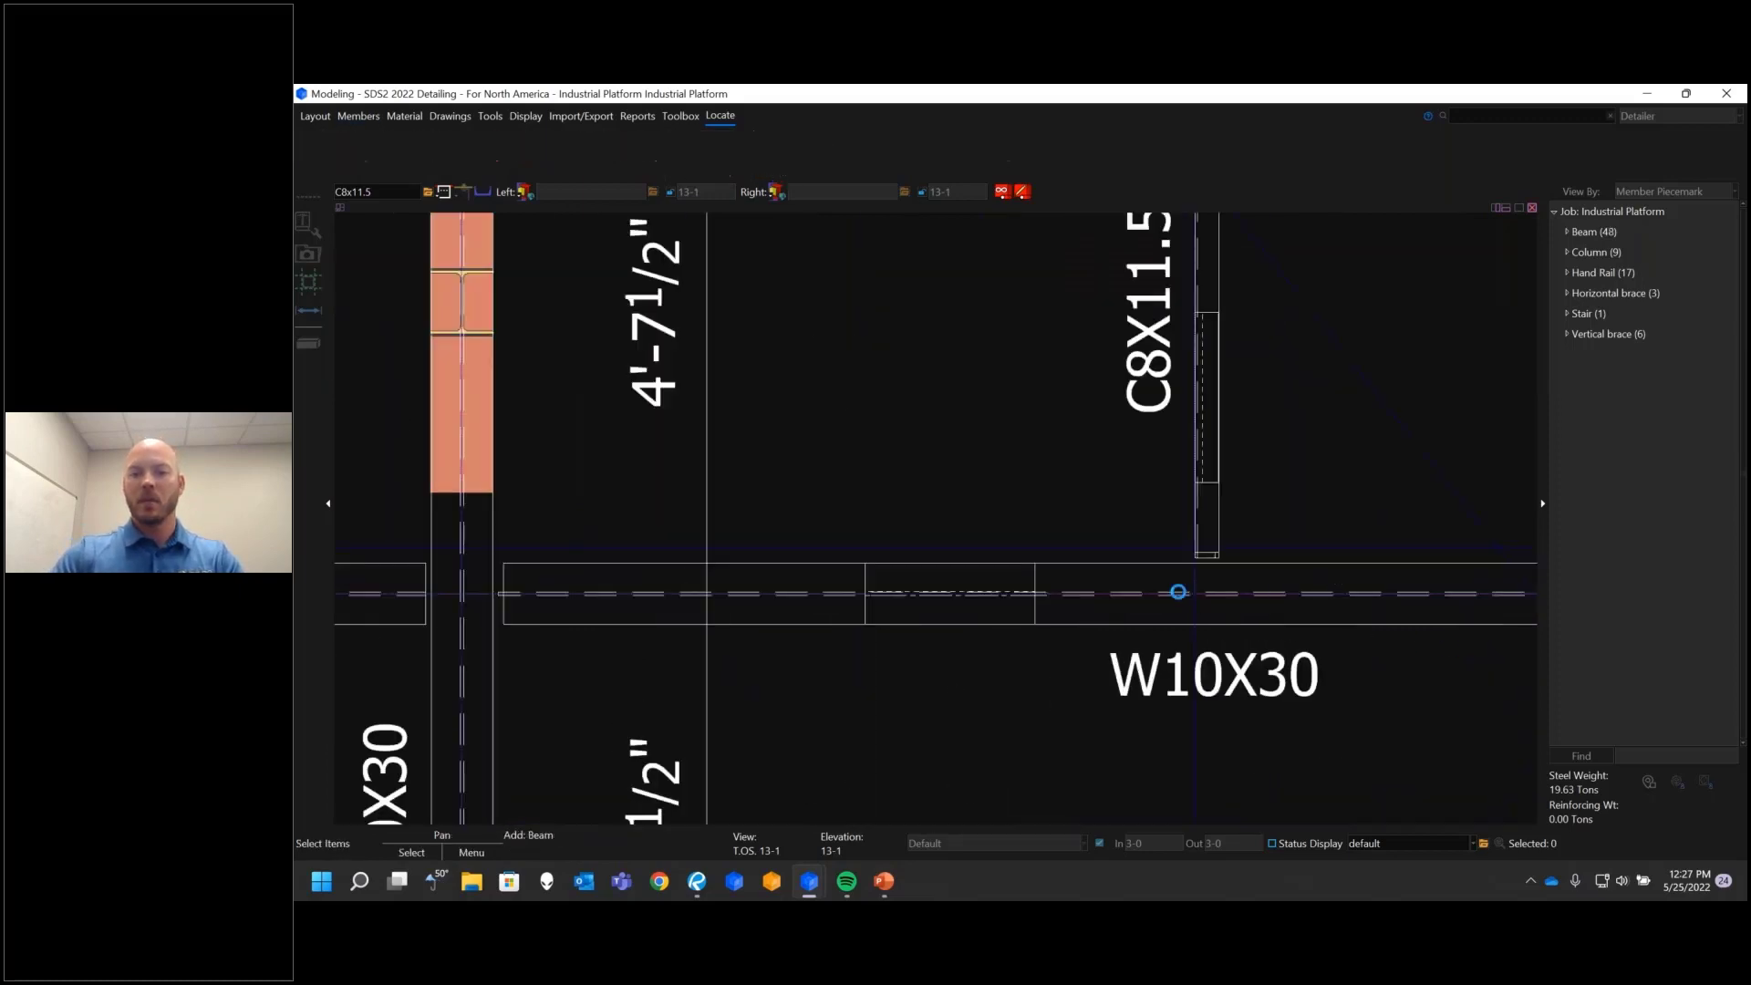
{"action": "scroll", "coordinate": [873, 486], "scroll_direction": "down", "scroll_amount": 6}
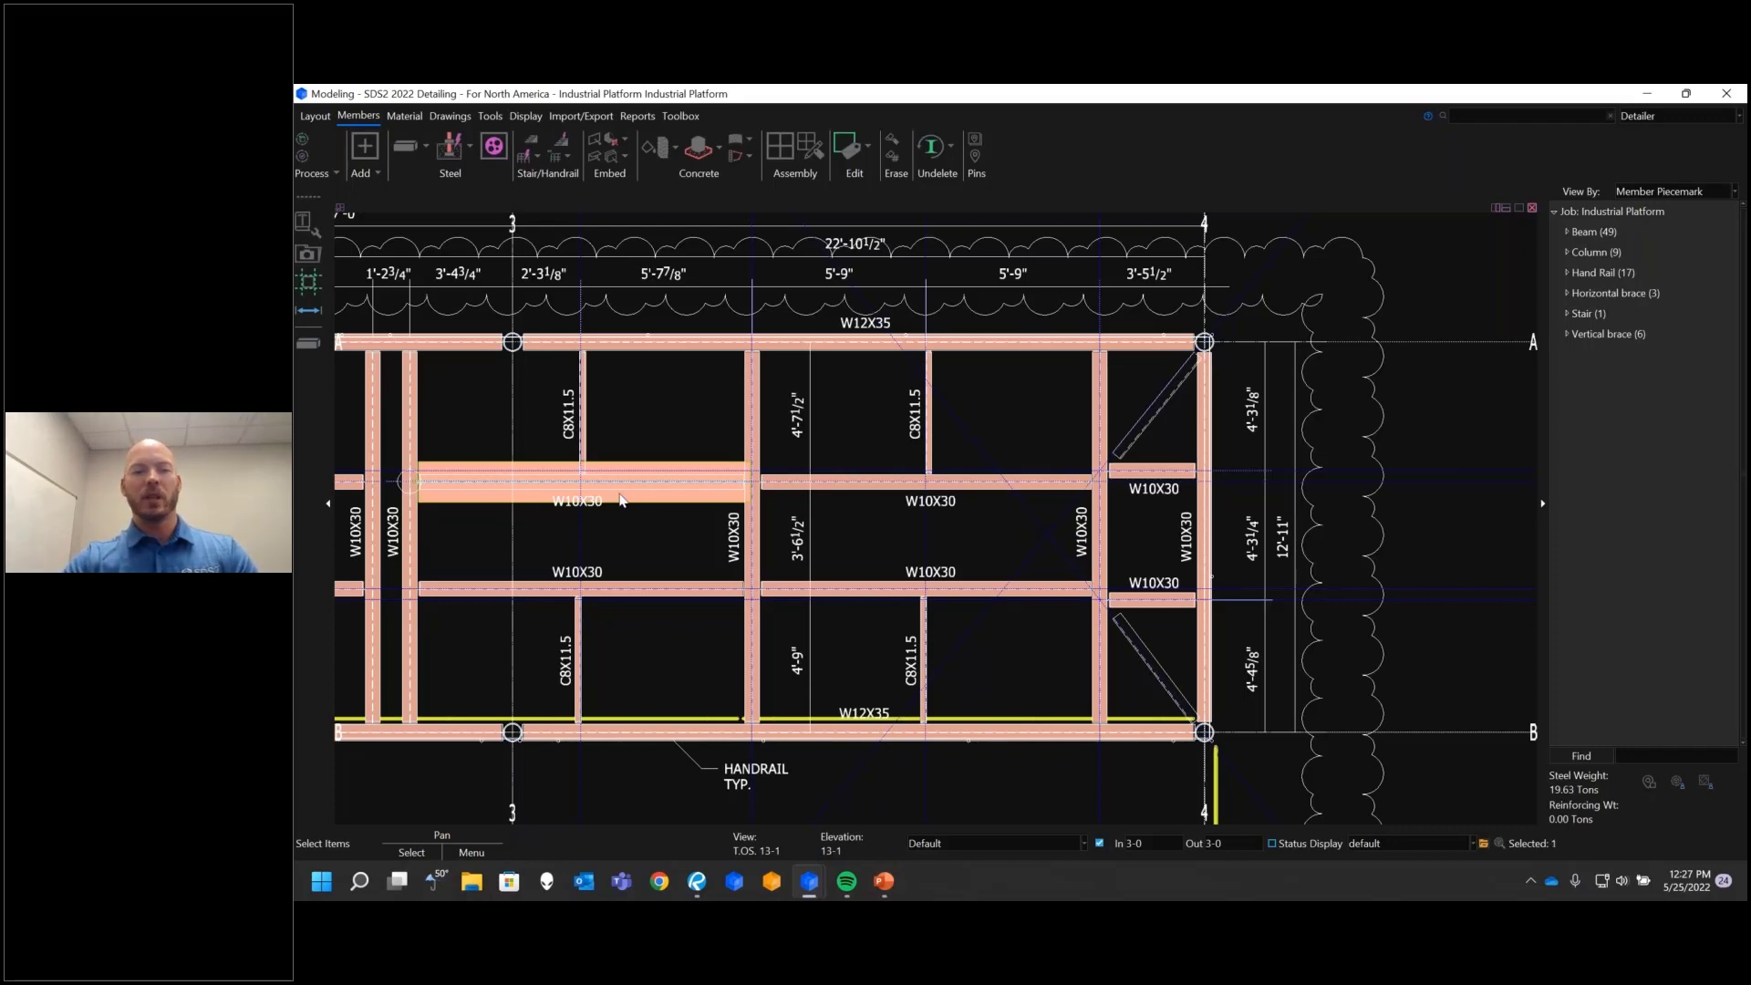
Step: Change the section size of the oversized beam nearest grid A, beside grid line 3, to W10x30
{"action": "double_click", "coordinate": [621, 500]}
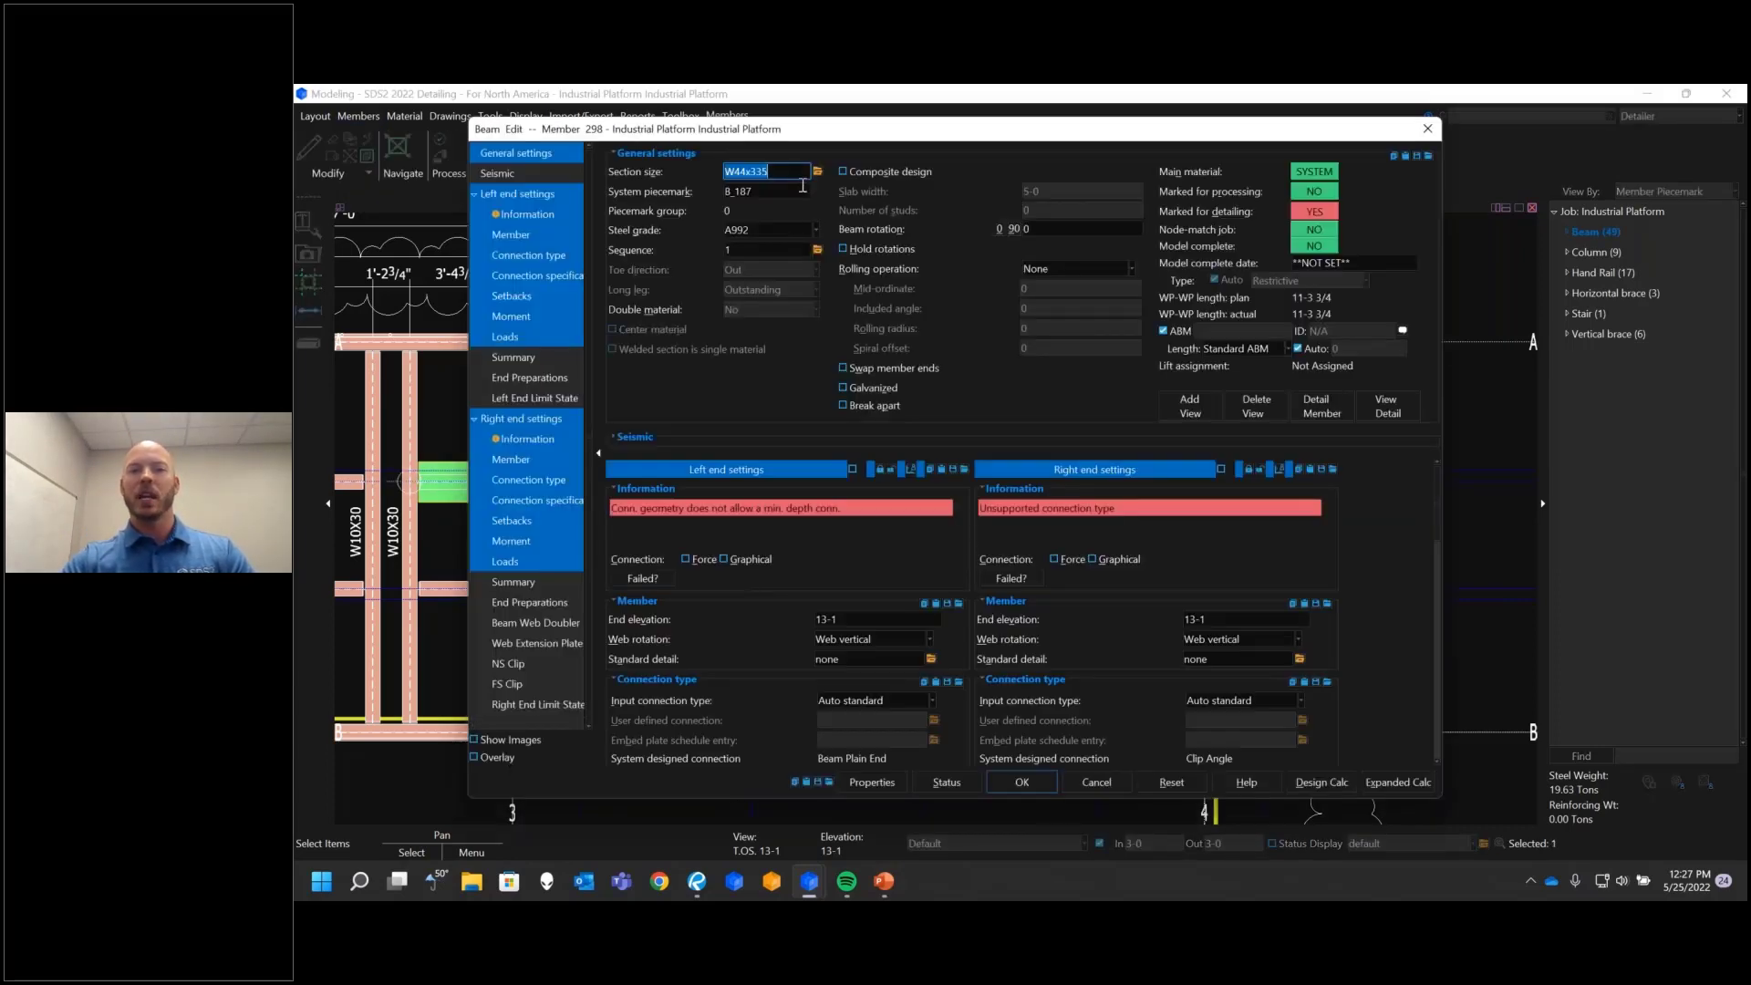
{"action": "type", "text": "w10x30"}
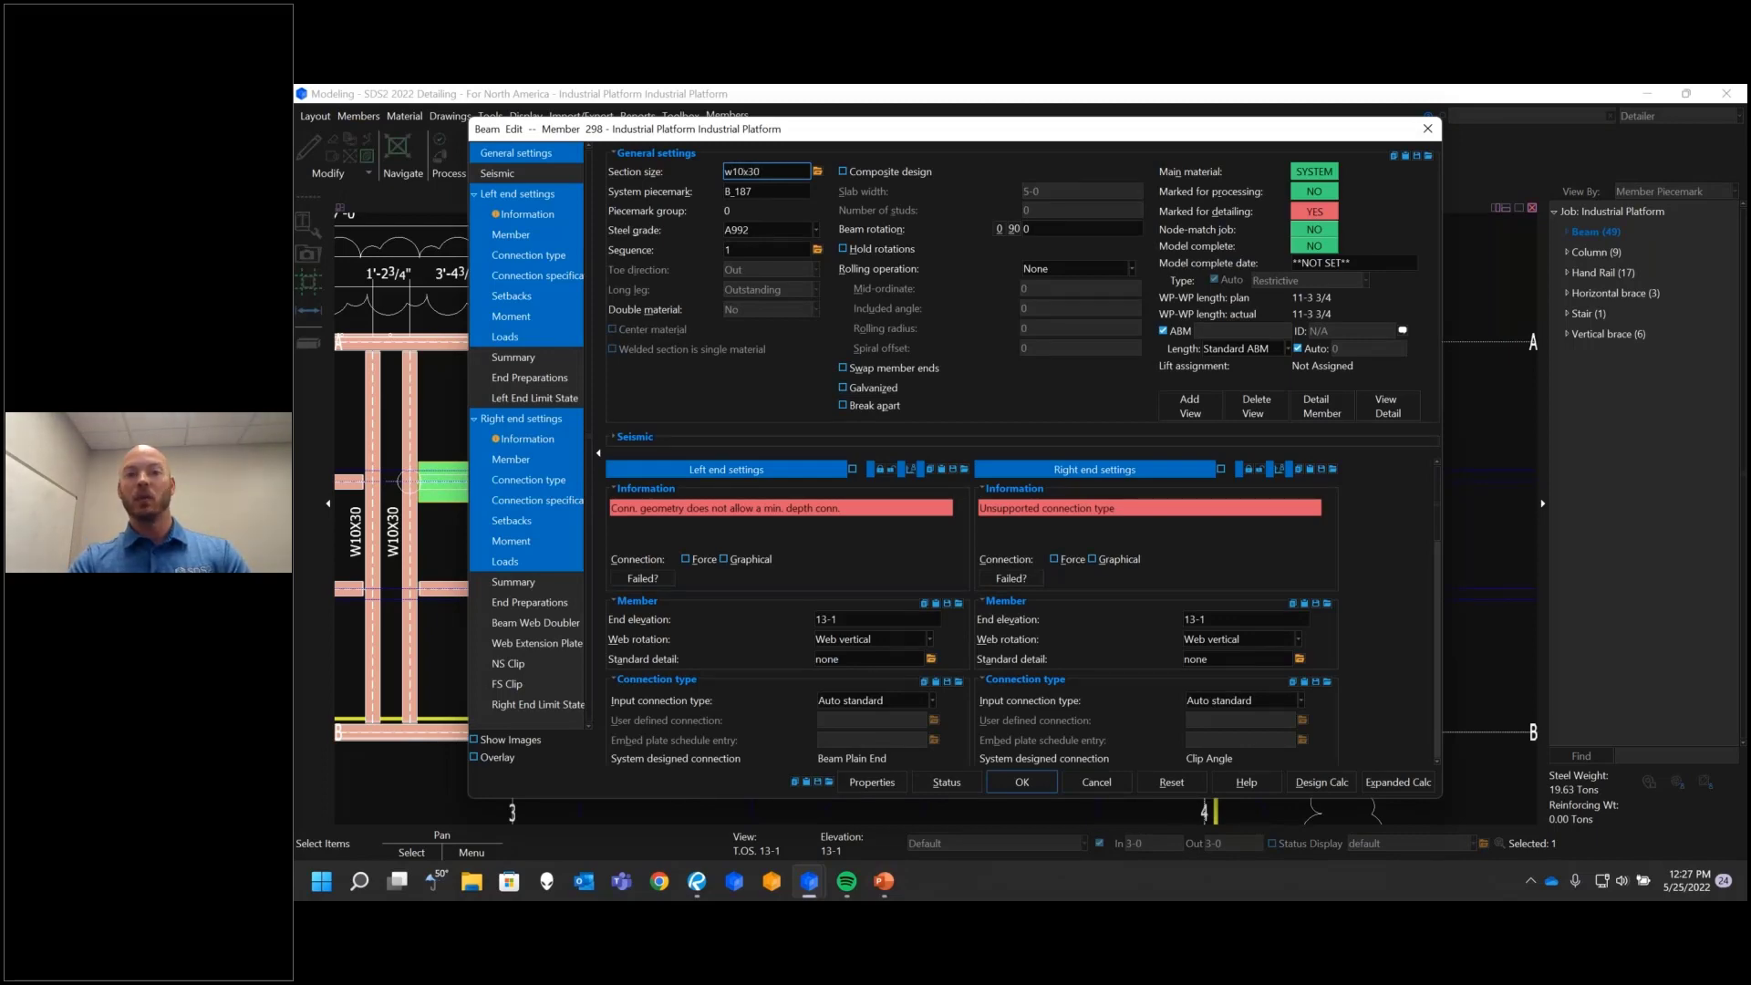
{"action": "key", "text": "Return"}
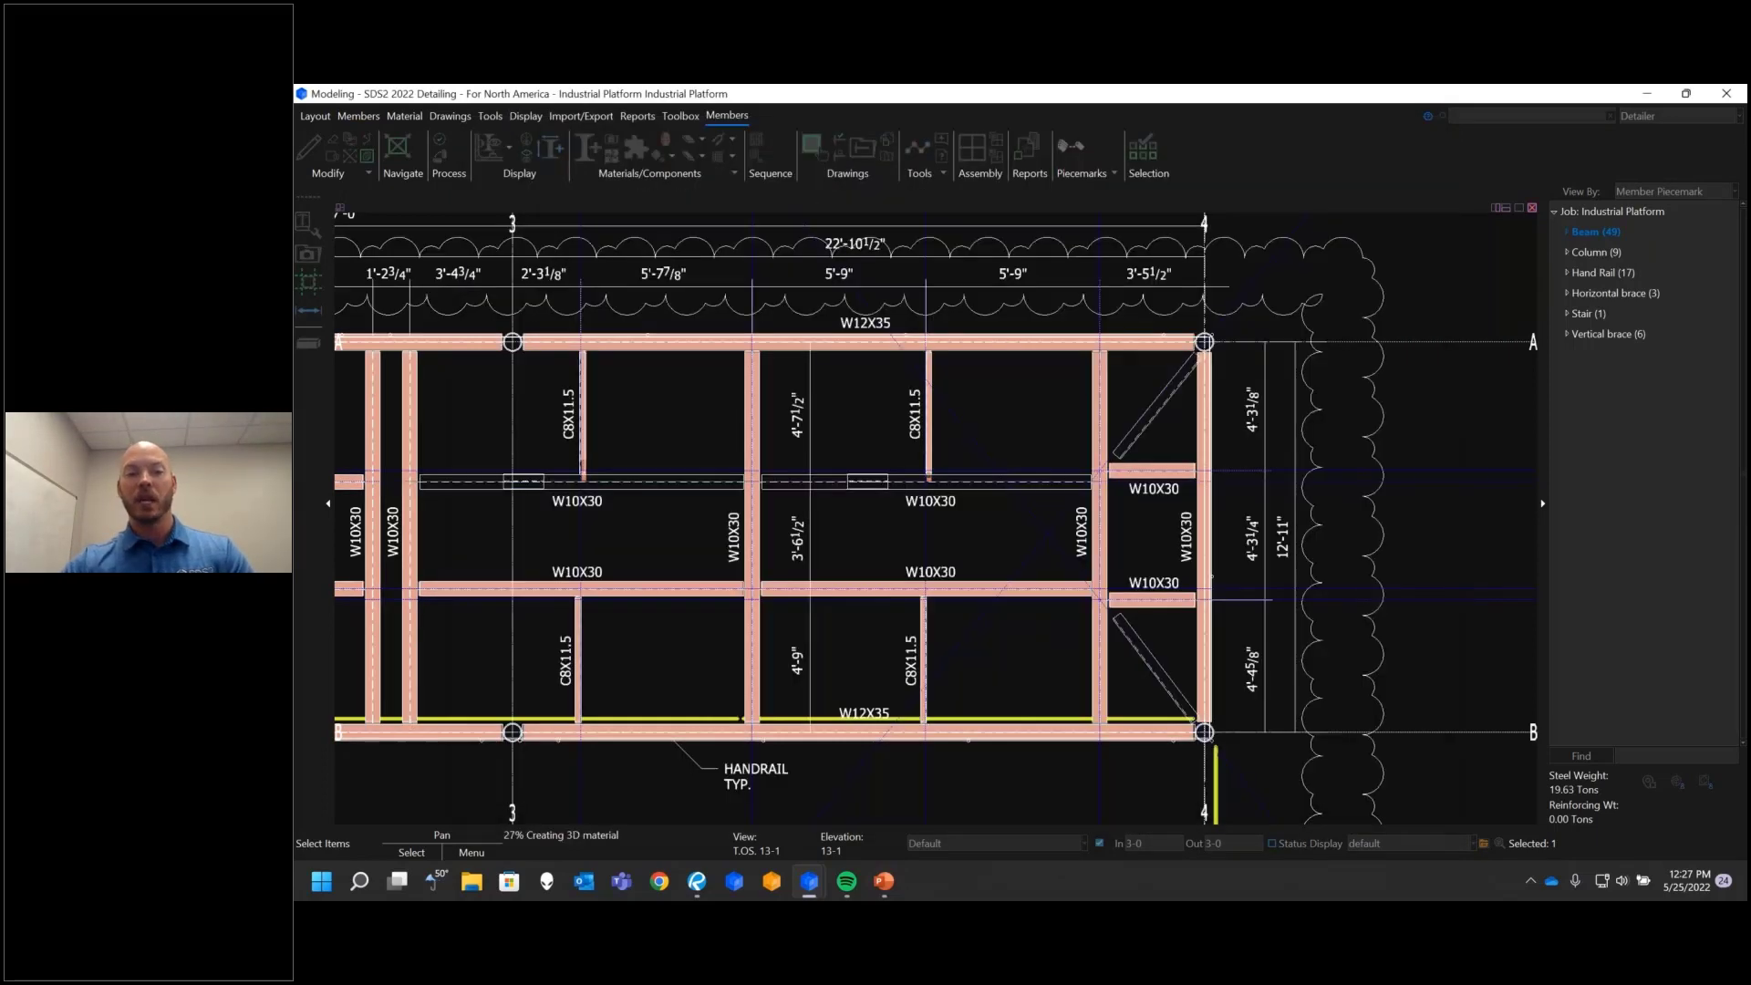
Step: Start adding a horizontal brace in the end bay at grid line 4 with a Z location offset of -3
{"action": "middle_click_drag", "start_coordinate": [1168, 566], "coordinate": [1109, 560]}
{"action": "scroll", "coordinate": [1115, 559], "scroll_direction": "up", "scroll_amount": 3}
{"action": "left_click", "coordinate": [1119, 557]}
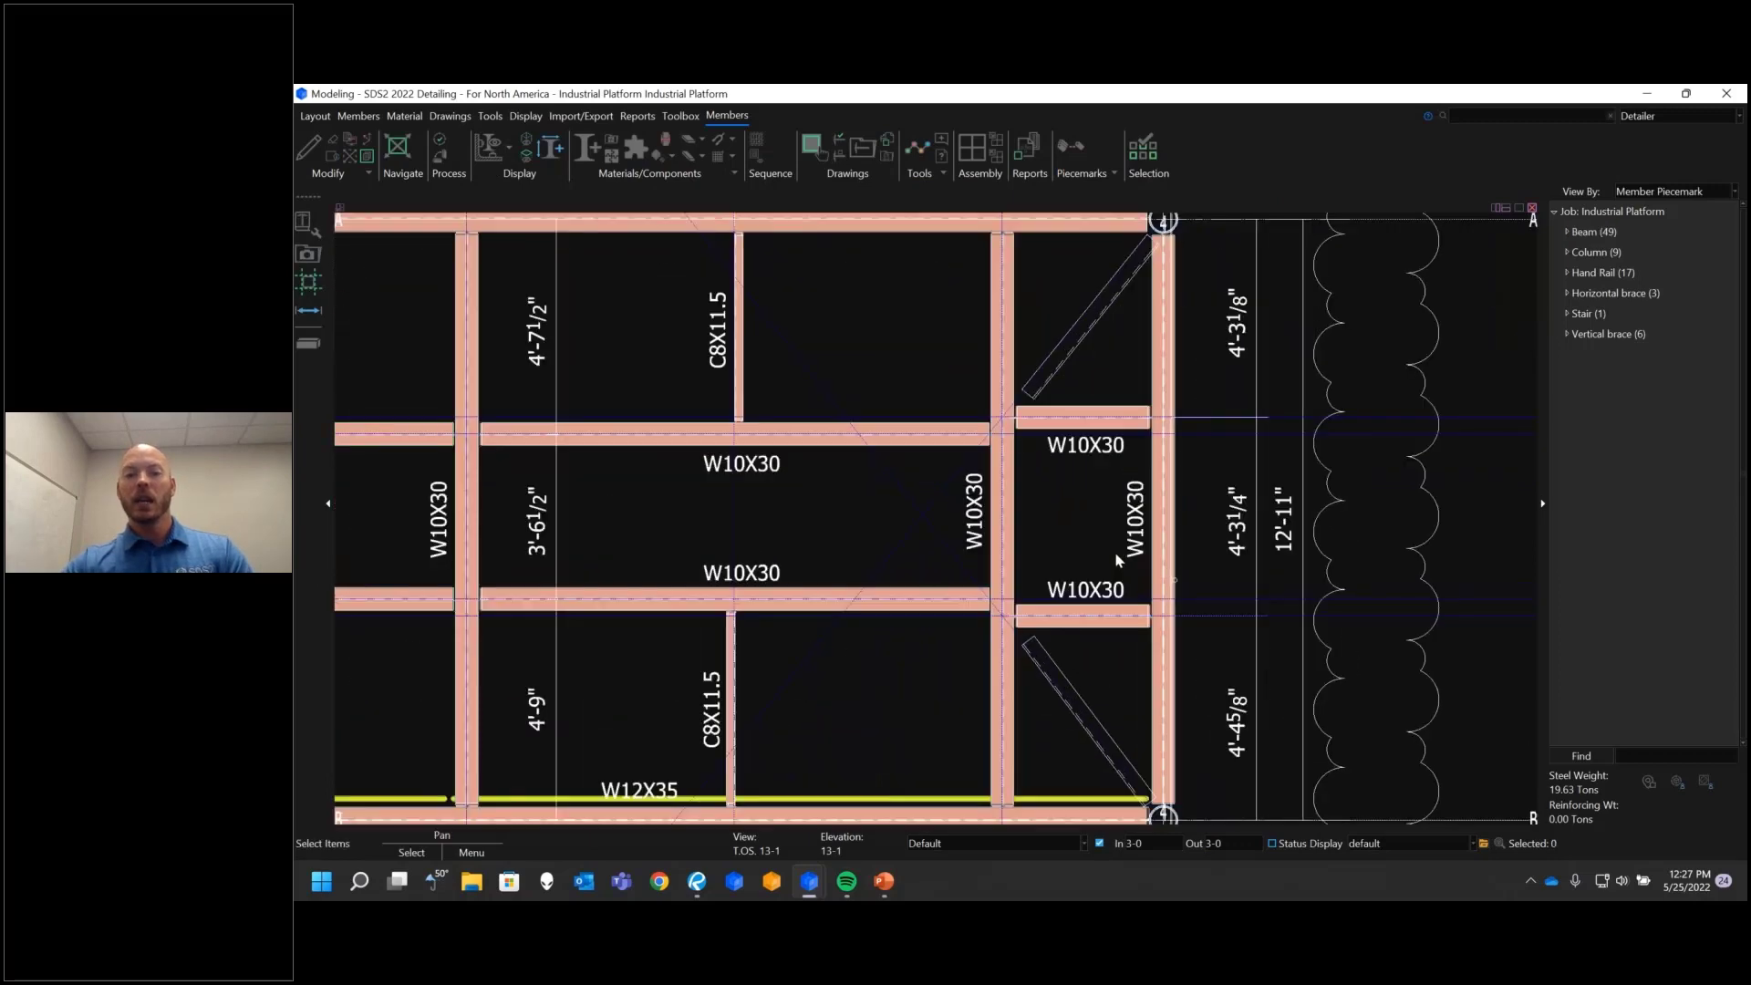
{"action": "scroll", "coordinate": [1121, 555], "scroll_direction": "down", "scroll_amount": 4}
{"action": "scroll", "coordinate": [1125, 560], "scroll_direction": "down", "scroll_amount": 1}
{"action": "scroll", "coordinate": [1129, 554], "scroll_direction": "up", "scroll_amount": 6}
{"action": "scroll", "coordinate": [1130, 554], "scroll_direction": "down", "scroll_amount": 2}
{"action": "middle_click_drag", "start_coordinate": [1046, 552], "coordinate": [987, 539]}
{"action": "left_click", "coordinate": [425, 148]}
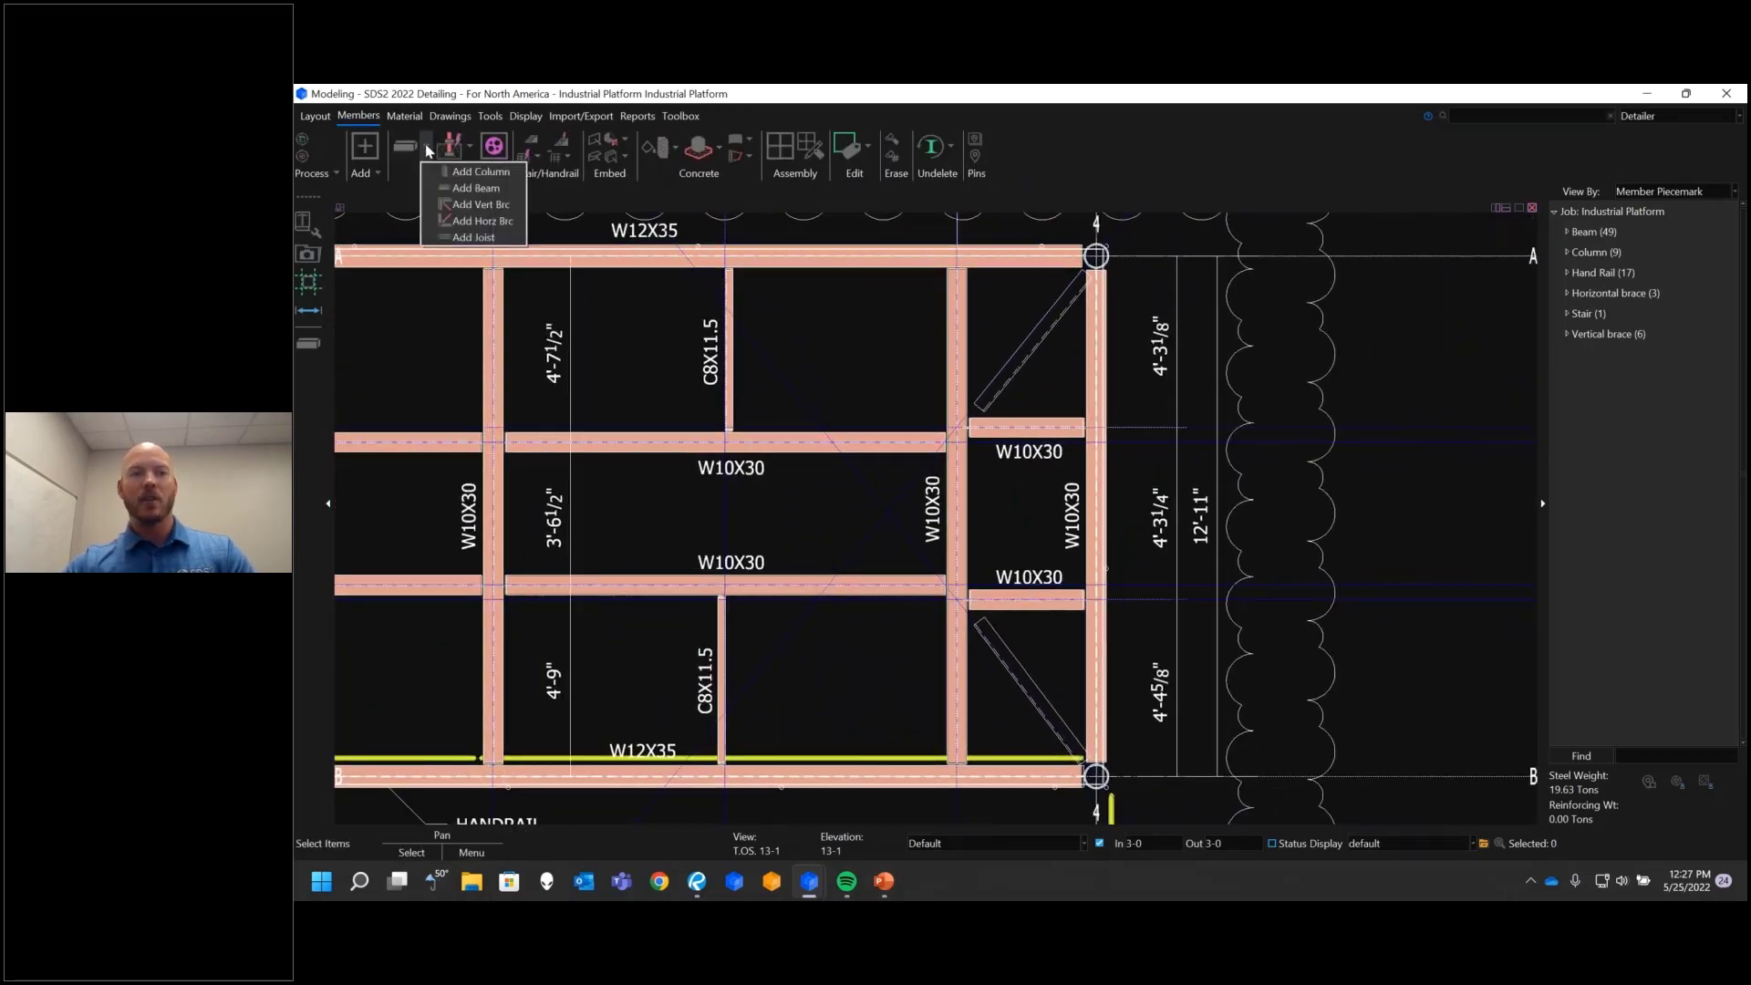
{"action": "left_click", "coordinate": [488, 222]}
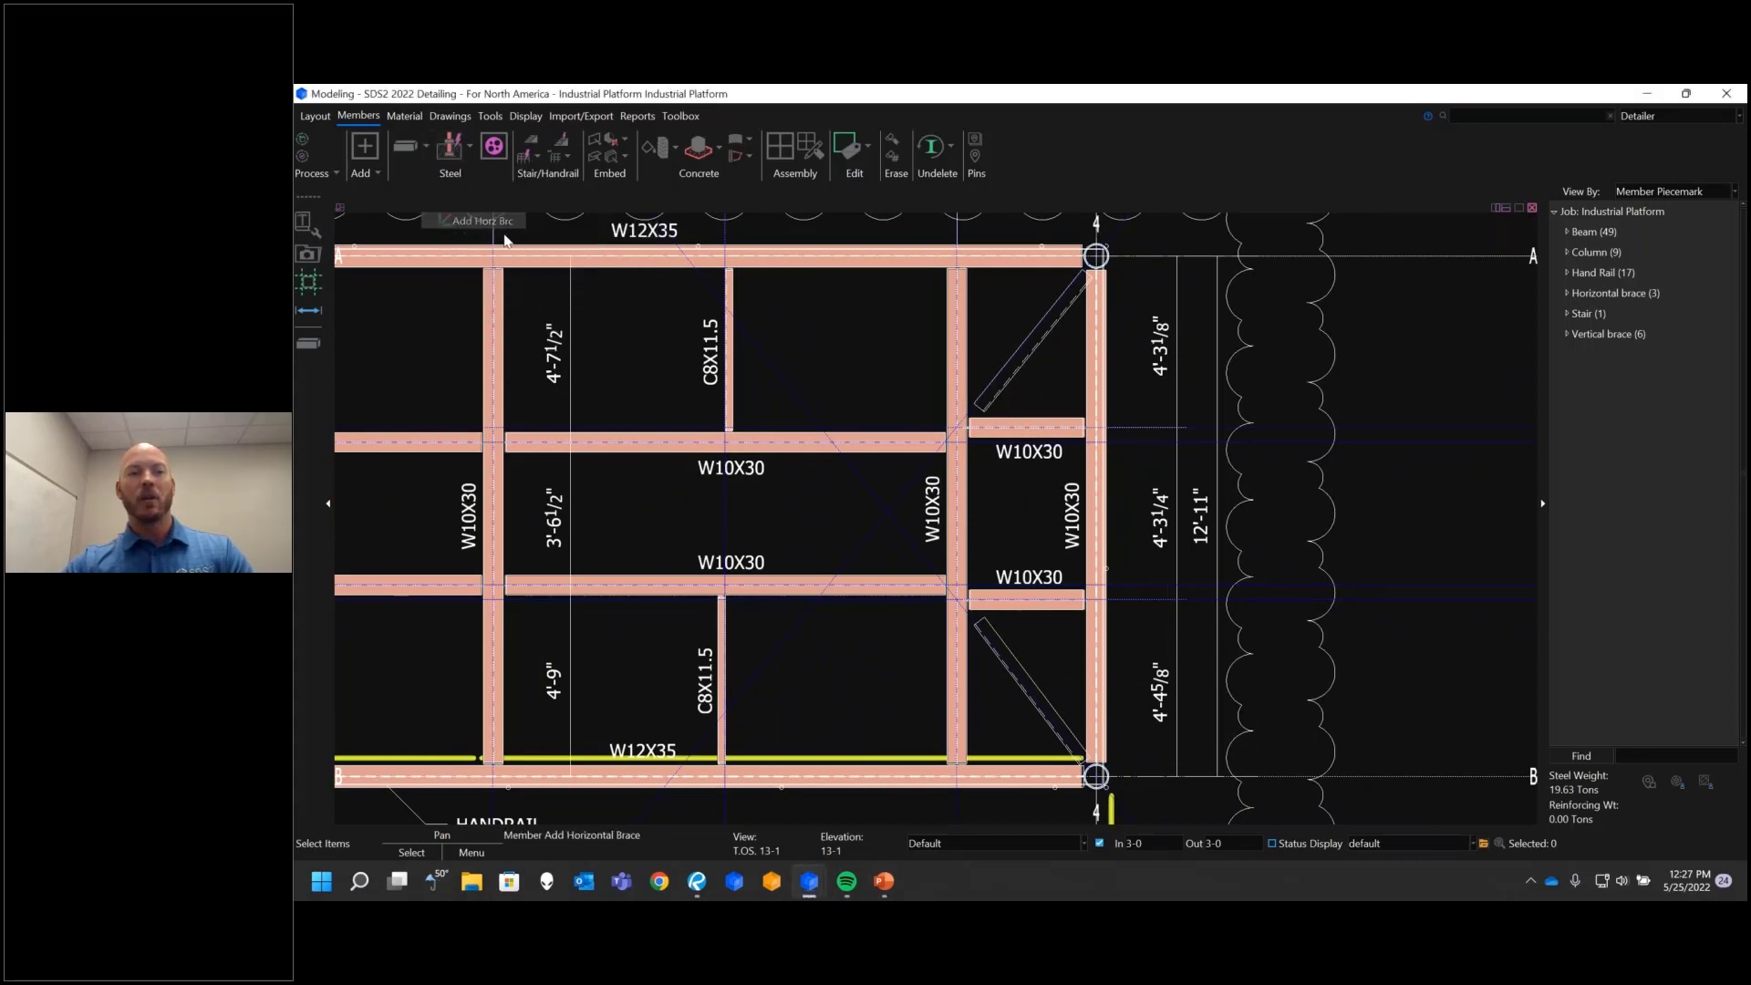
{"action": "left_click", "coordinate": [948, 157]}
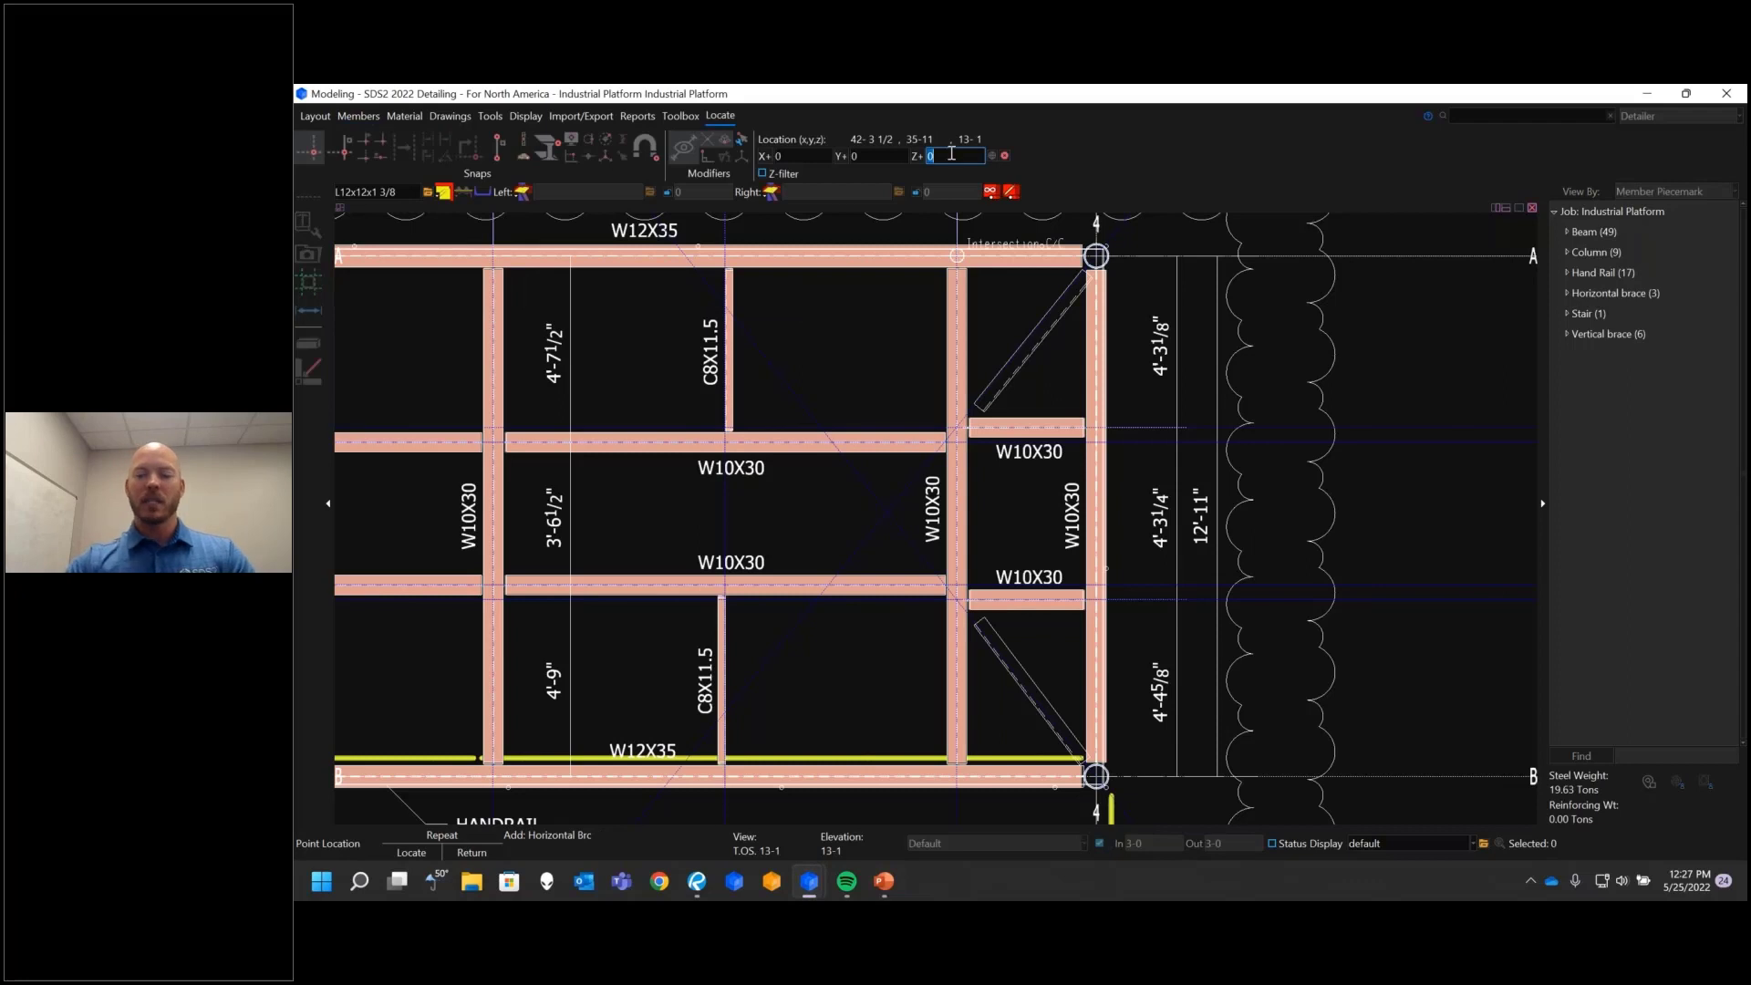
{"action": "key", "text": "BackSpace"}
{"action": "type", "text": "-3"}
{"action": "key", "text": "Return"}
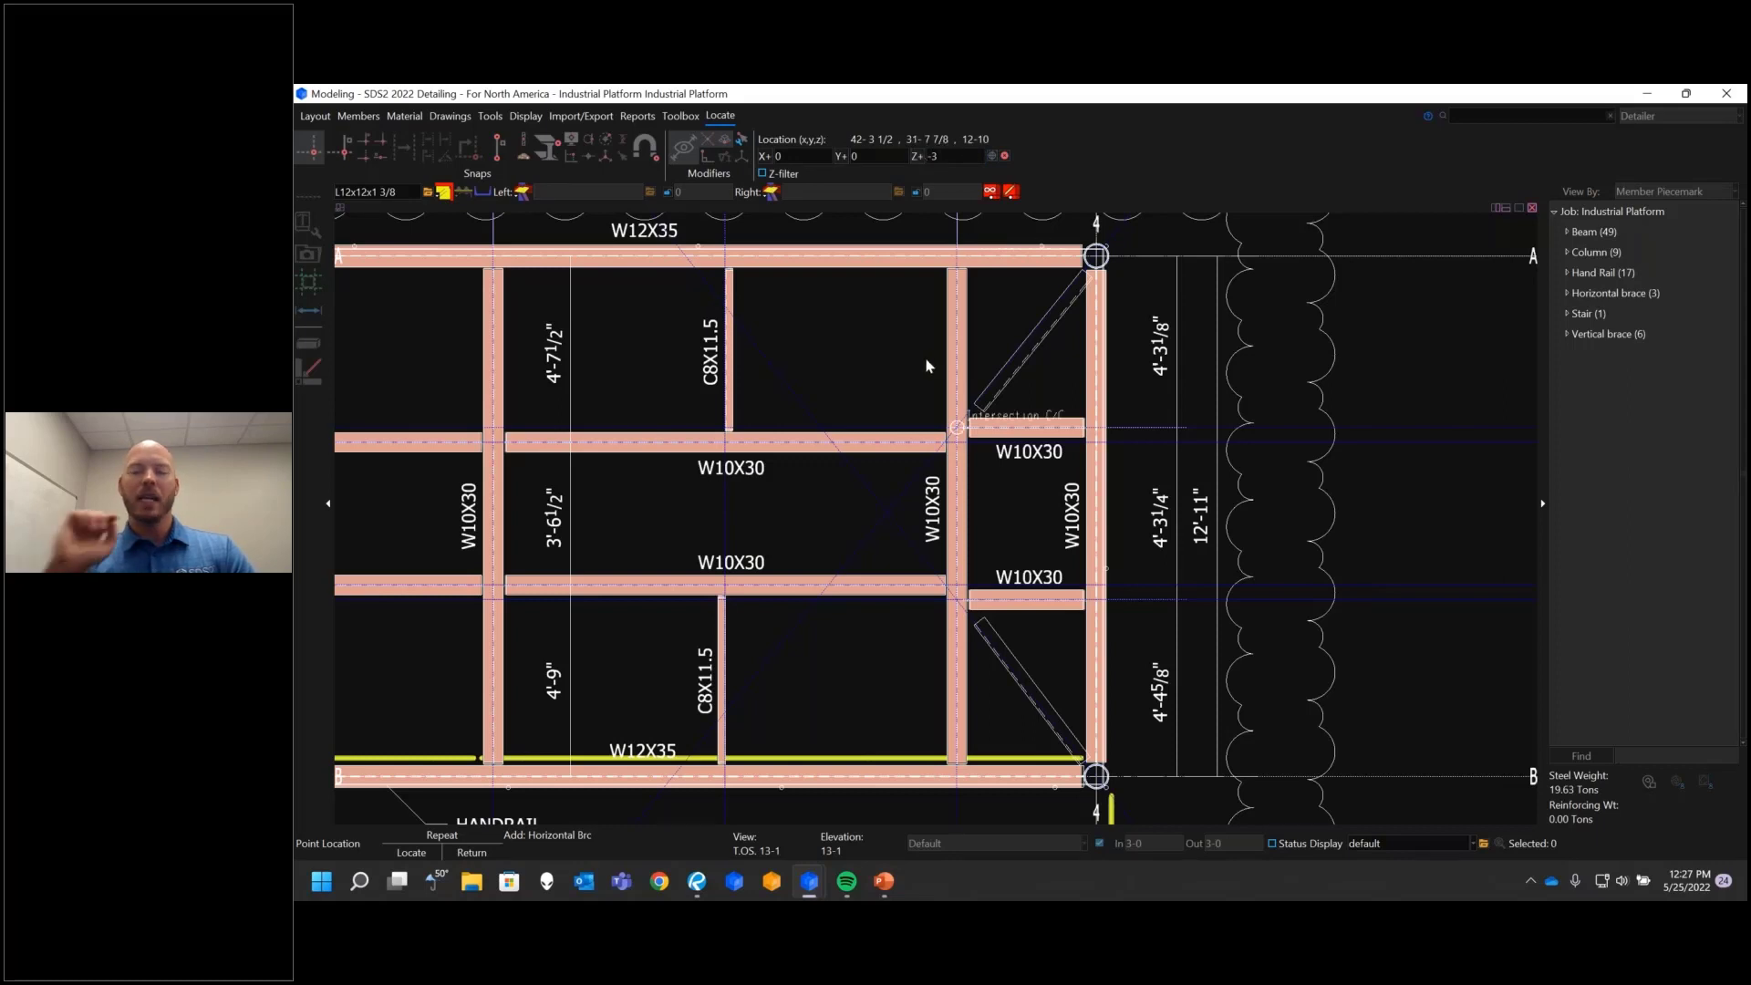
Step: Set the section size for the new horizontal braces to L4x4x1/4
{"action": "left_click", "coordinate": [410, 191]}
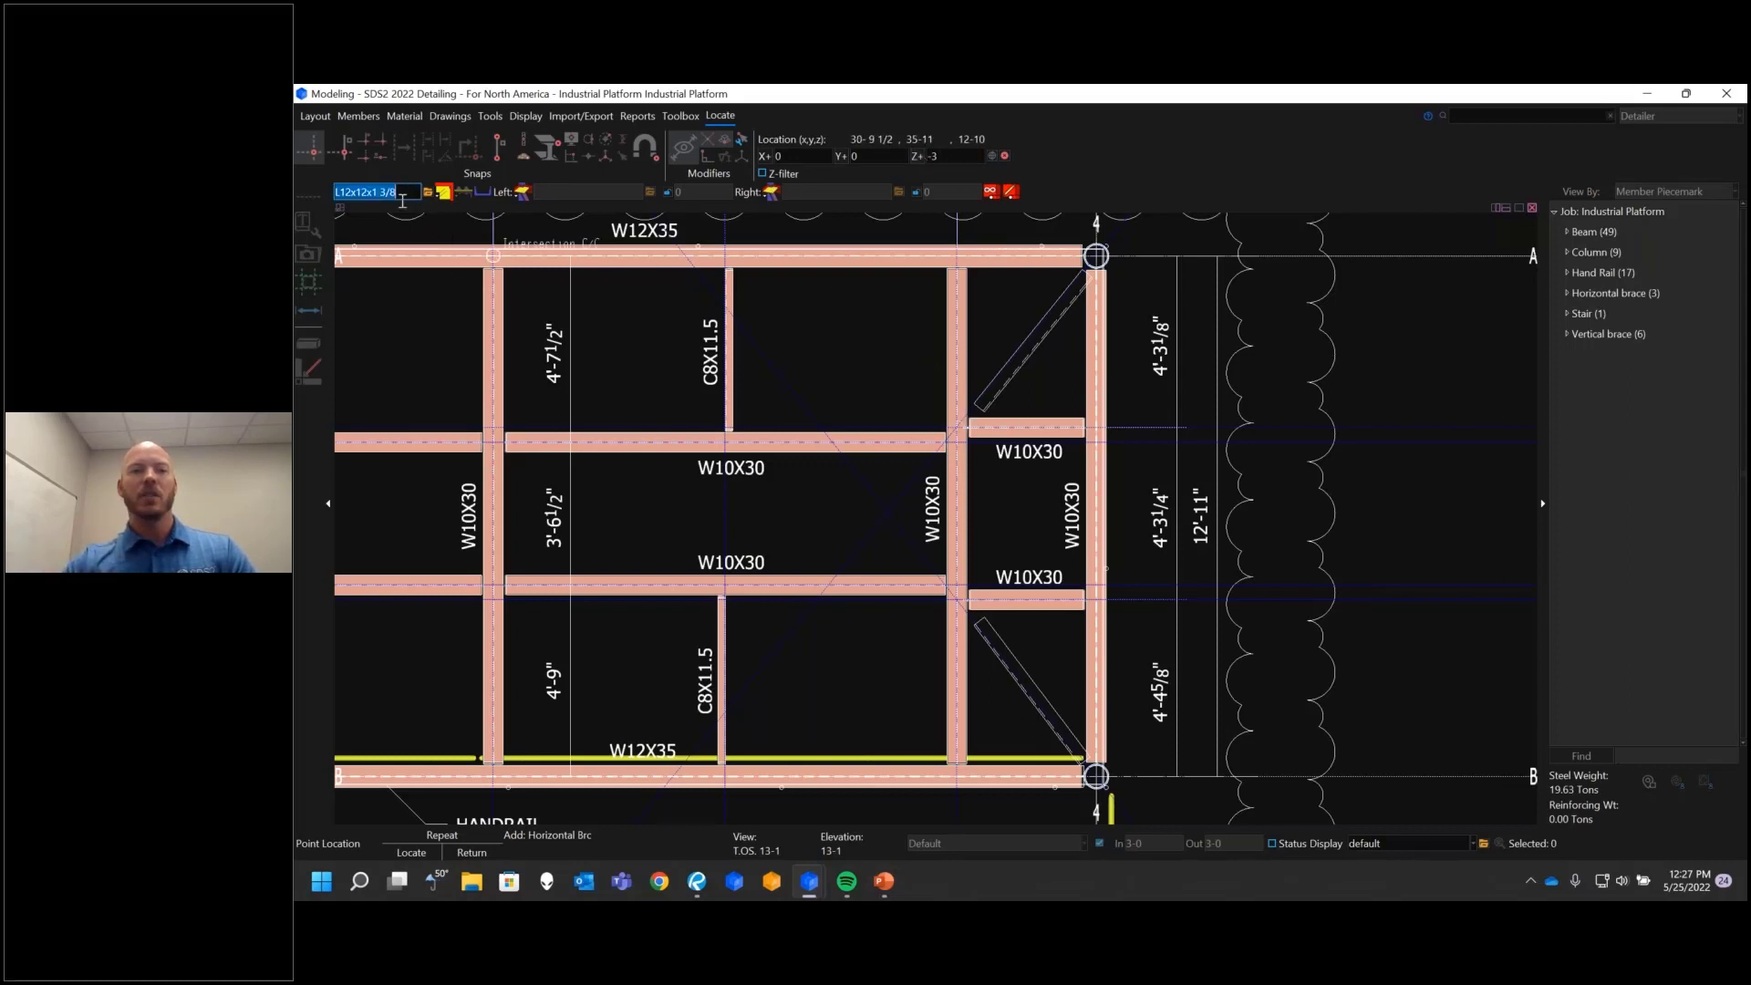
{"action": "type", "text": "L"}
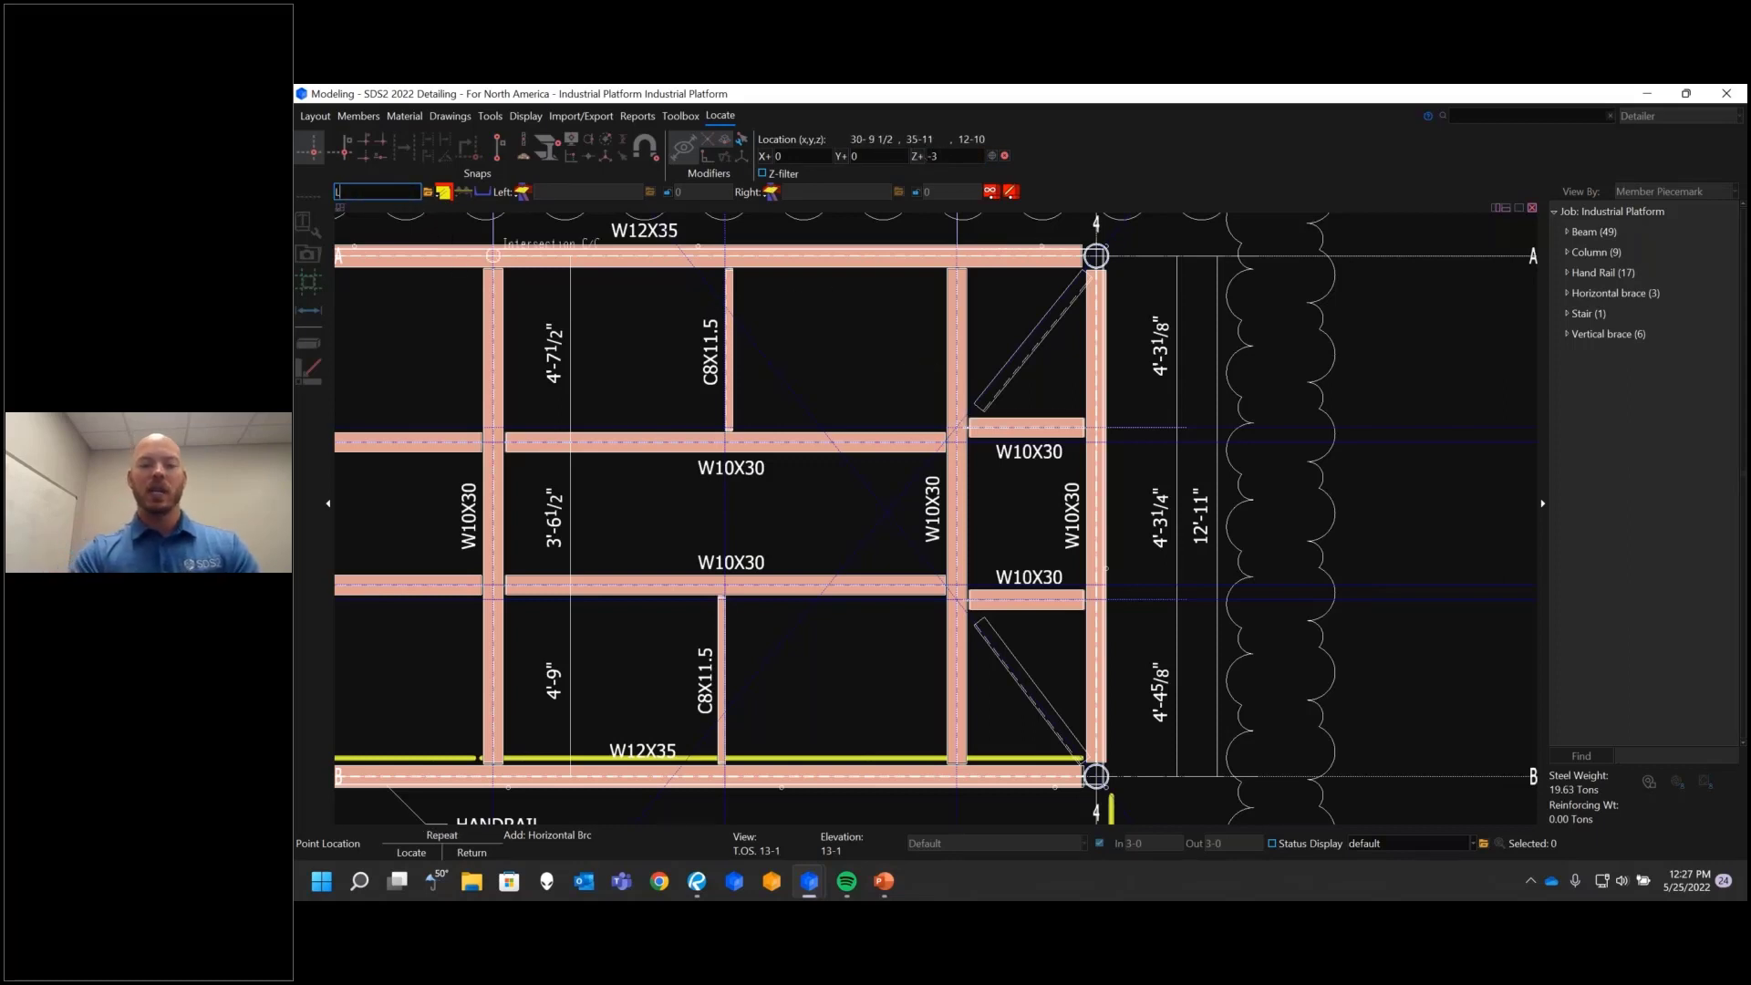
{"action": "type", "text": "4x4x1/4"}
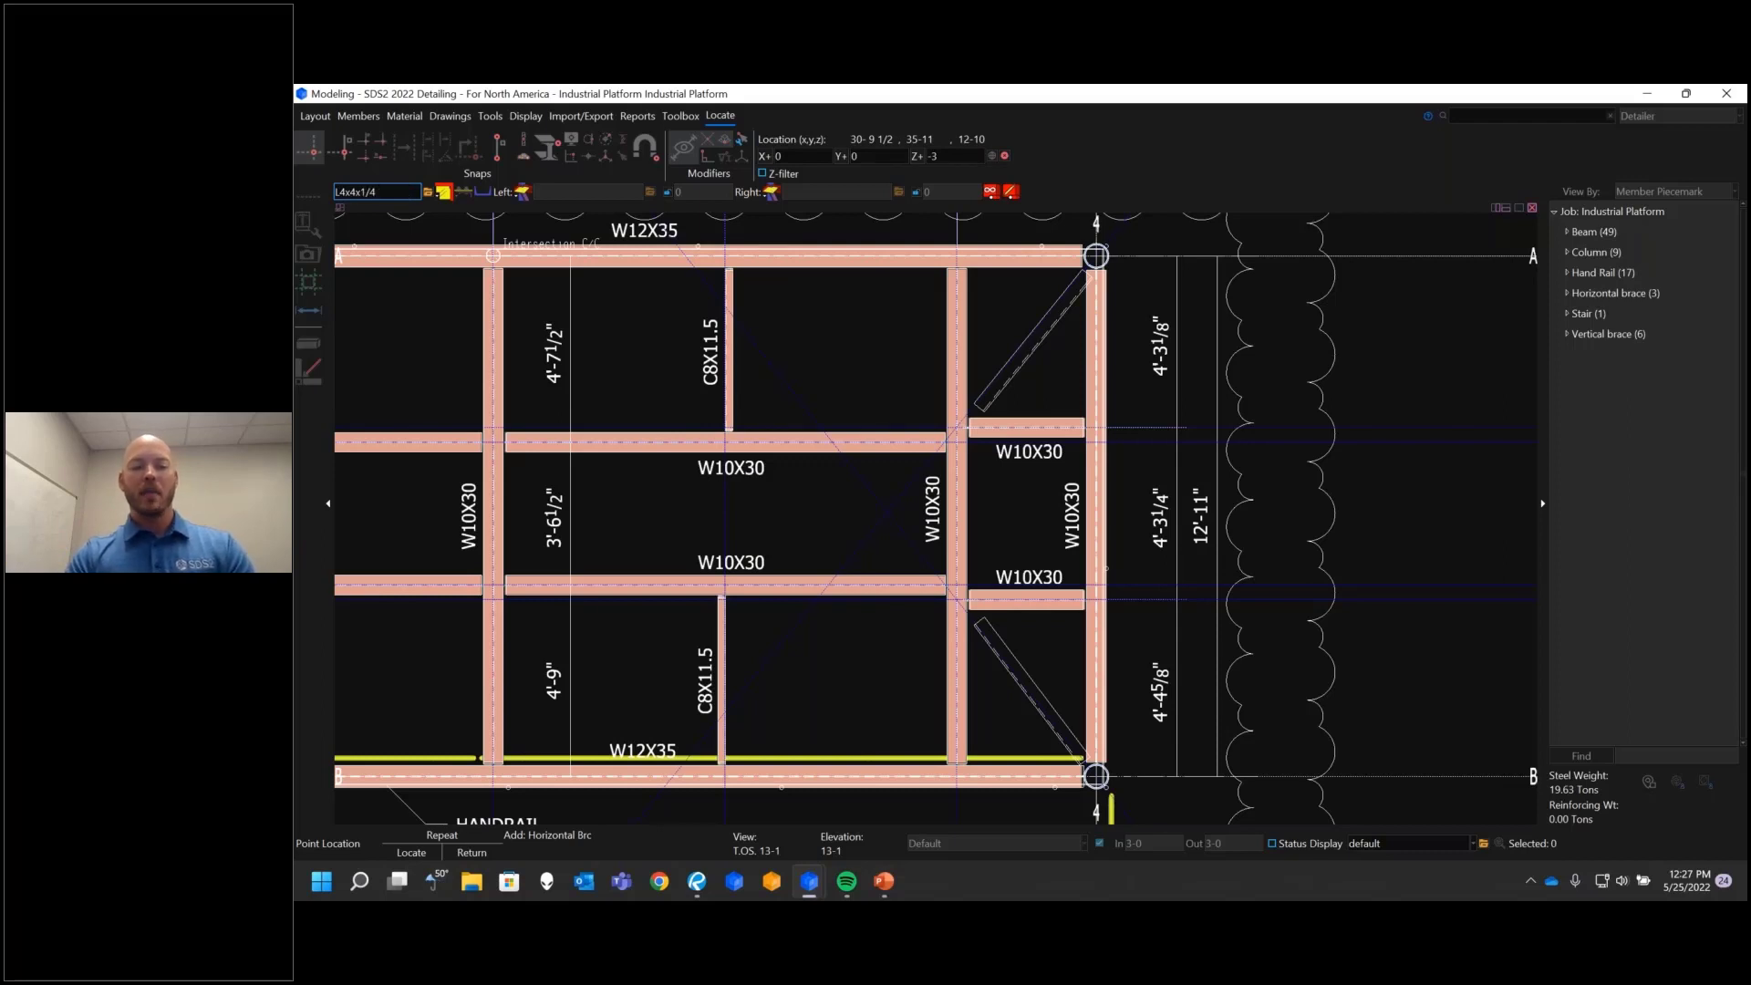
{"action": "key", "text": "Return"}
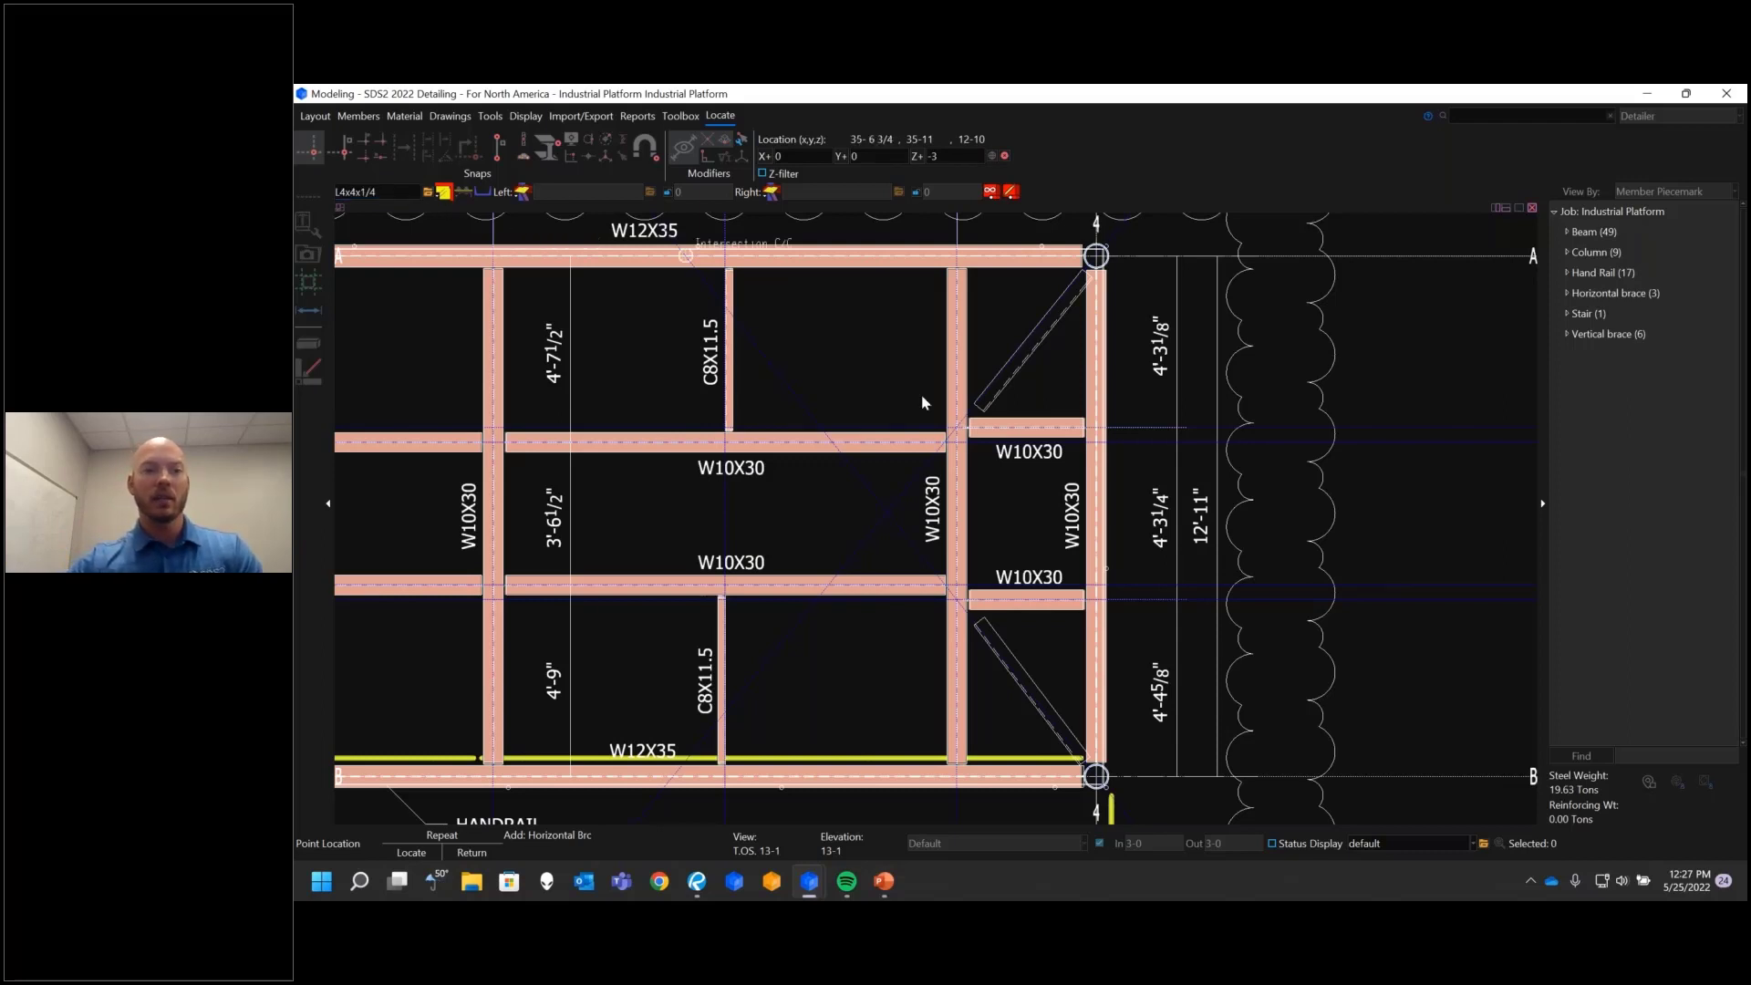
Step: Add two horizontal braces from the short W10x30 beams' intersections with the nearest cross beam to grid intersections A/4 and B/4
{"action": "left_click", "coordinate": [960, 429]}
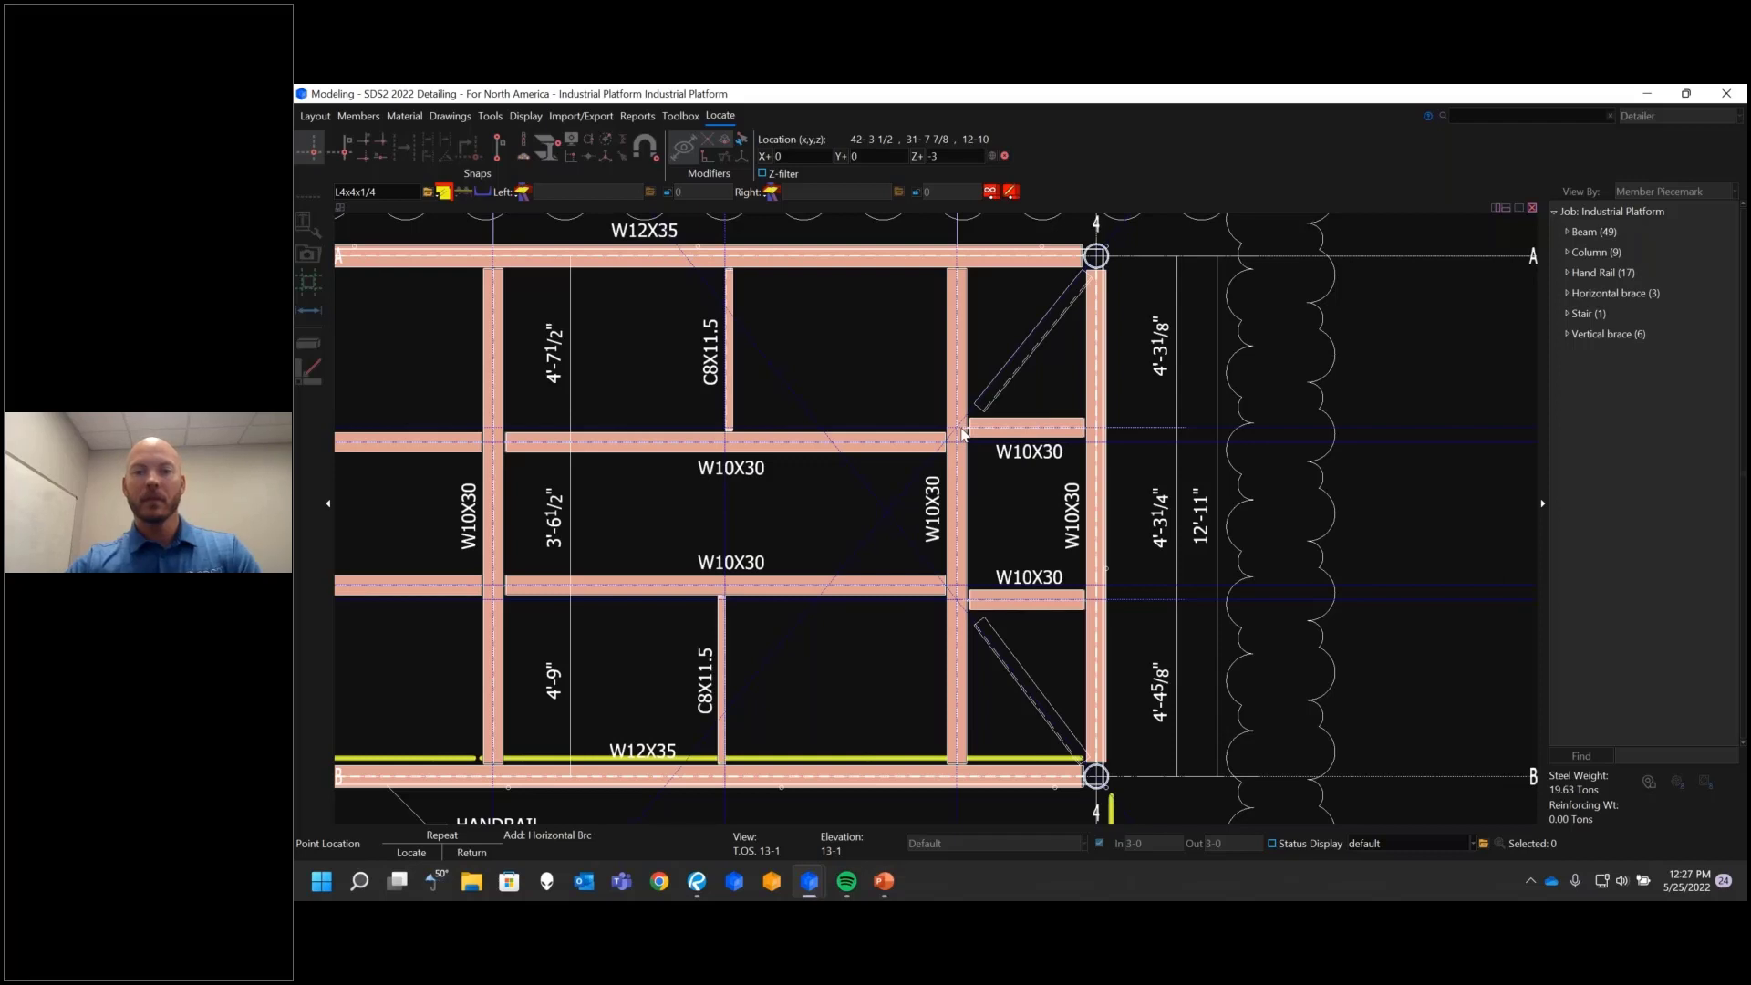
{"action": "left_click", "coordinate": [319, 153]}
{"action": "left_click", "coordinate": [1097, 256]}
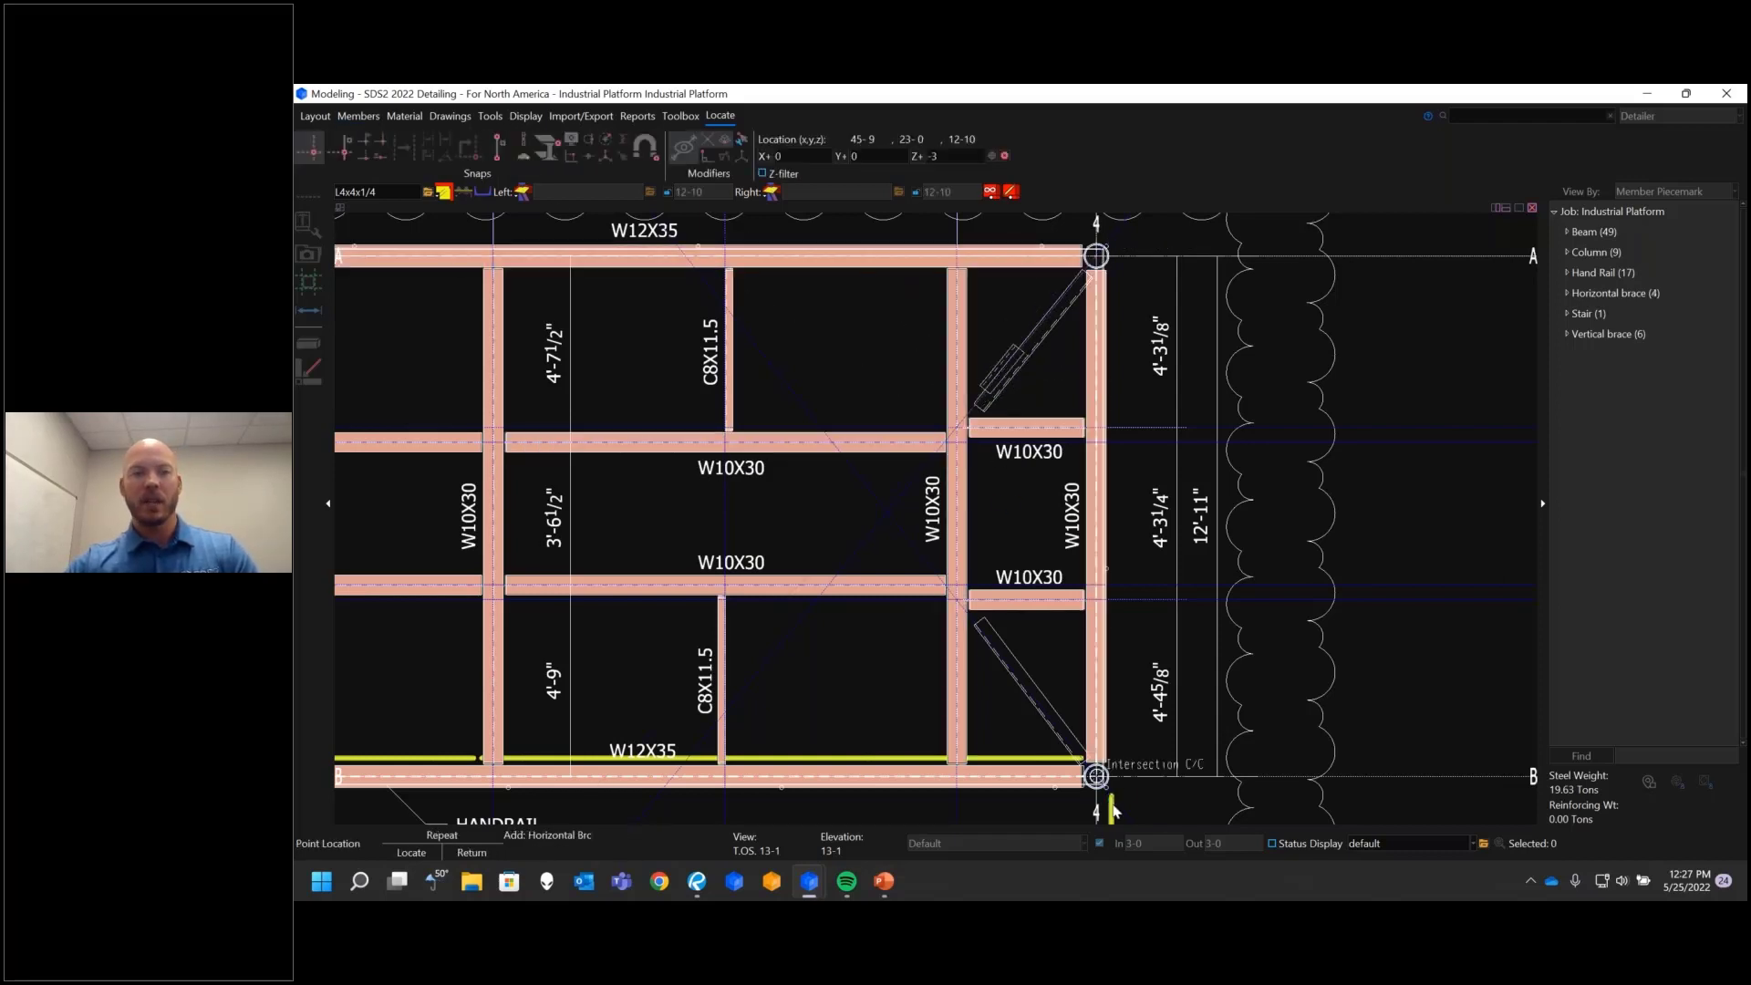
{"action": "scroll", "coordinate": [1086, 741], "scroll_direction": "up", "scroll_amount": 3}
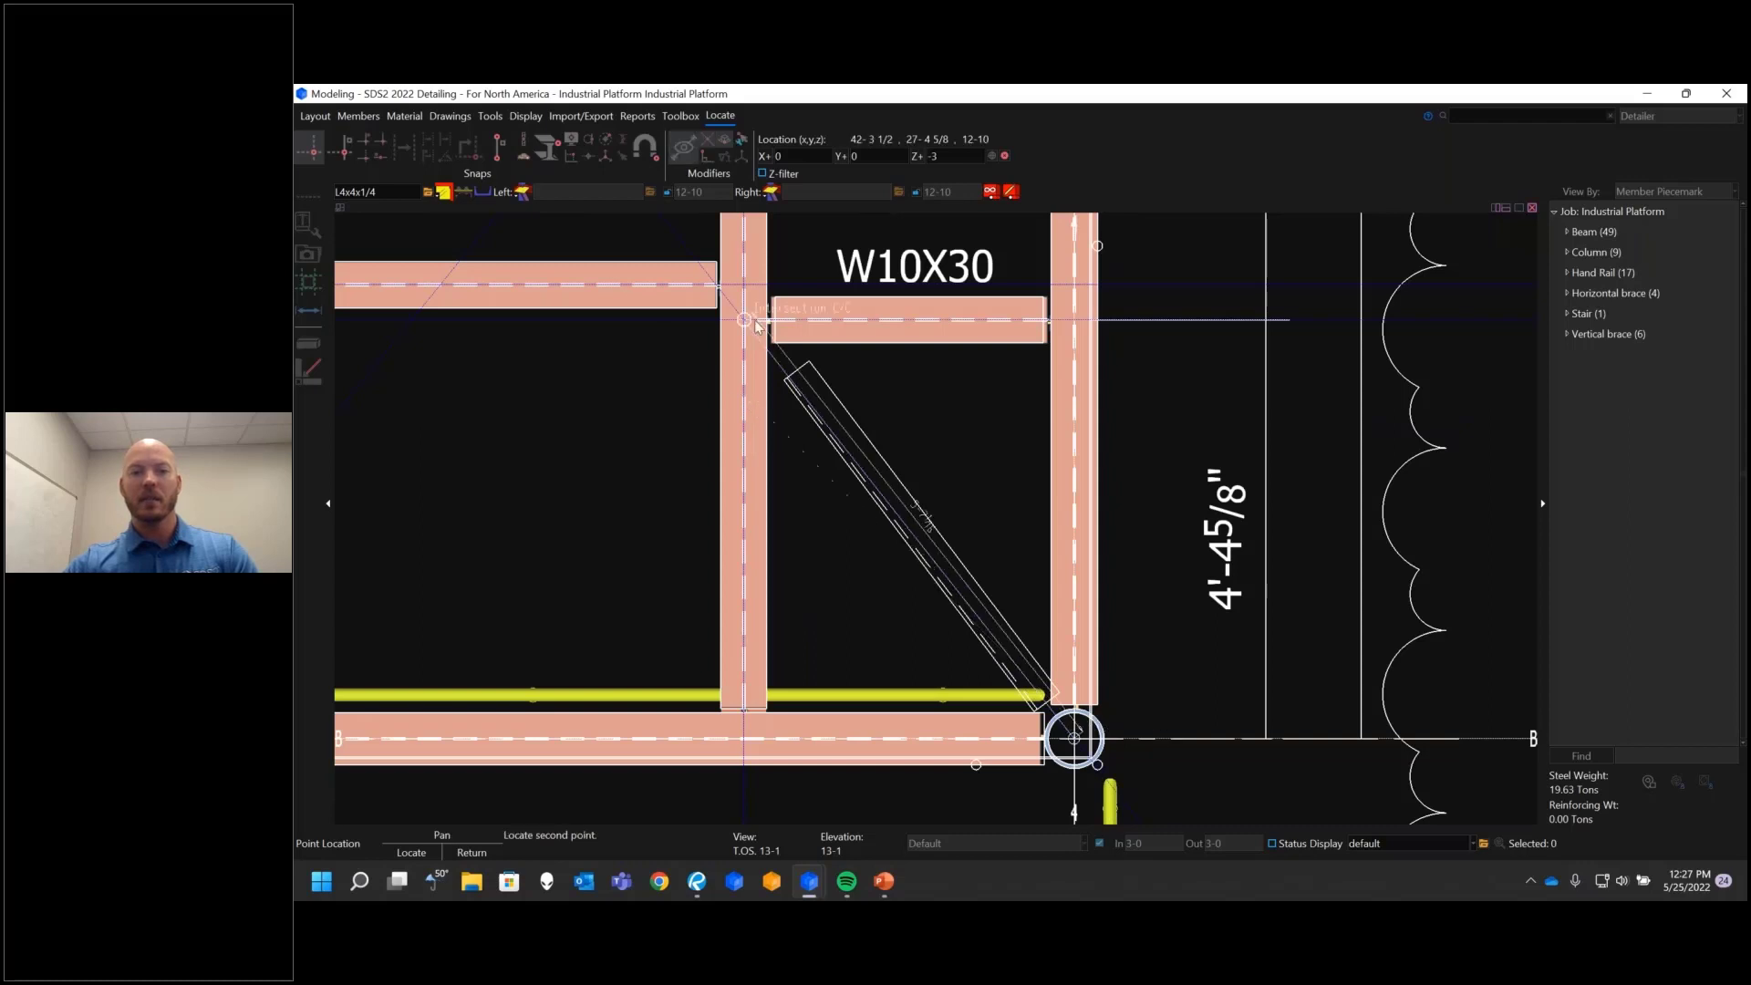
{"action": "right_click", "coordinate": [1074, 747]}
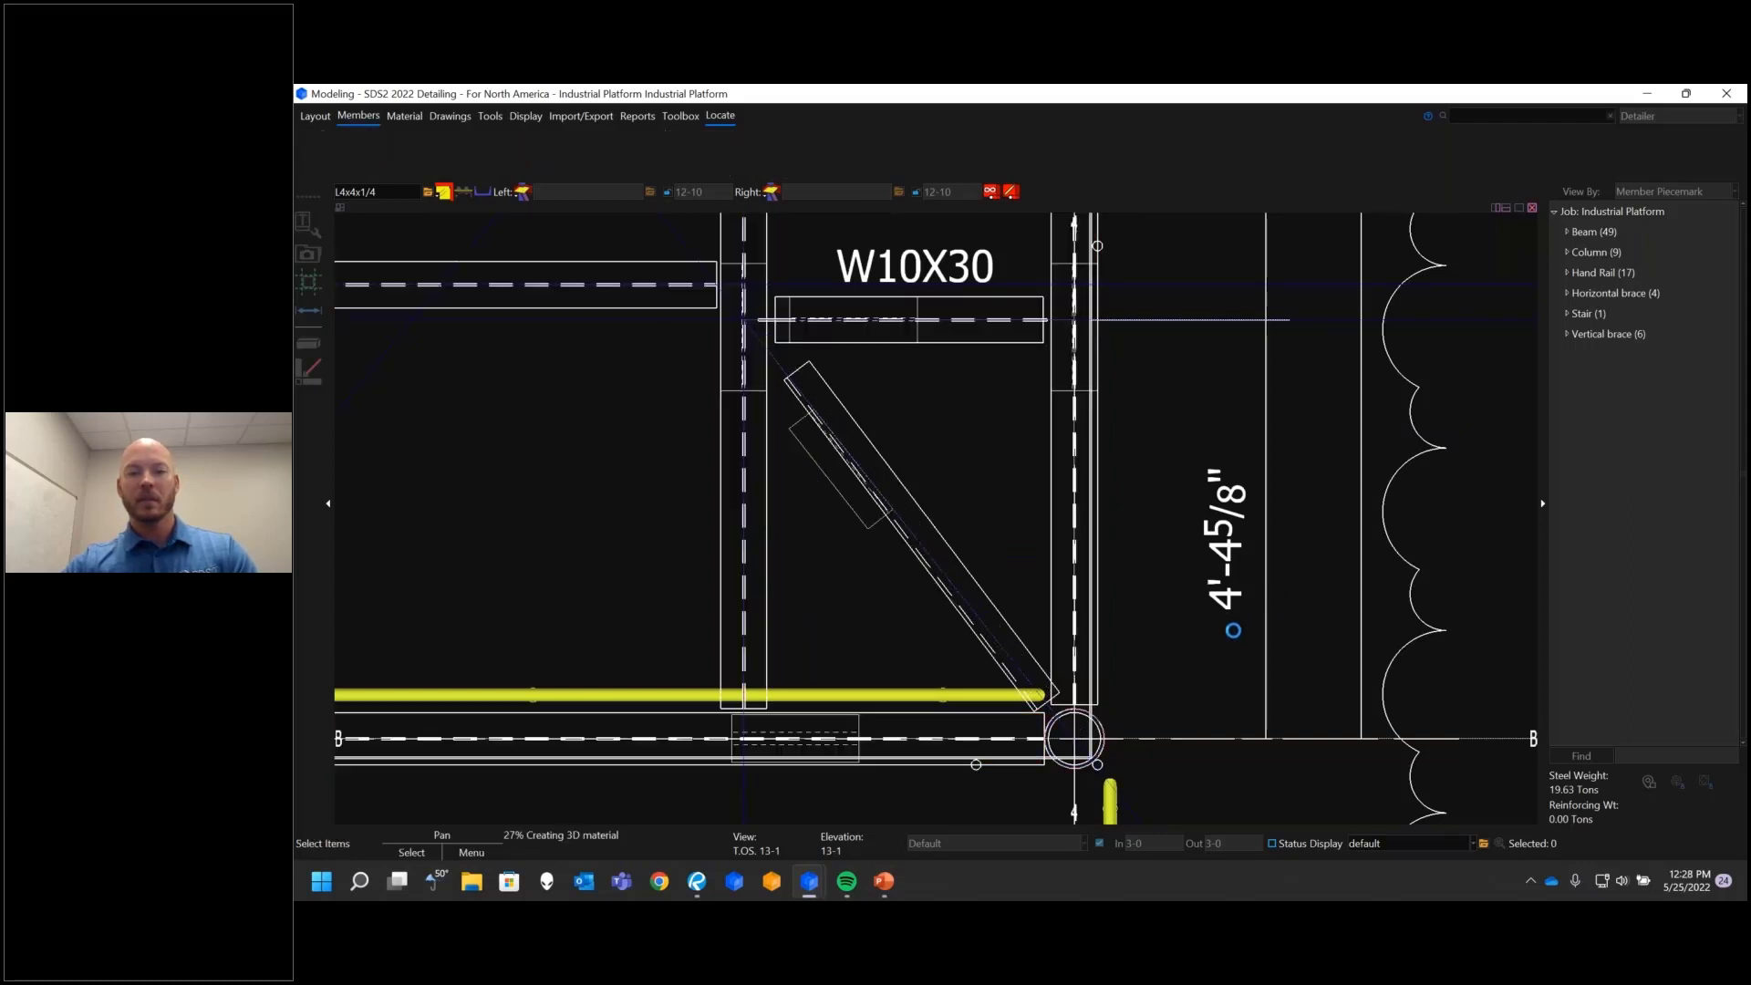
Step: Examine in 3D the new horizontal braces and the C8x11.5 beam's bolted connection to the W10x30 beam
{"action": "scroll", "coordinate": [1184, 648], "scroll_direction": "down", "scroll_amount": 2}
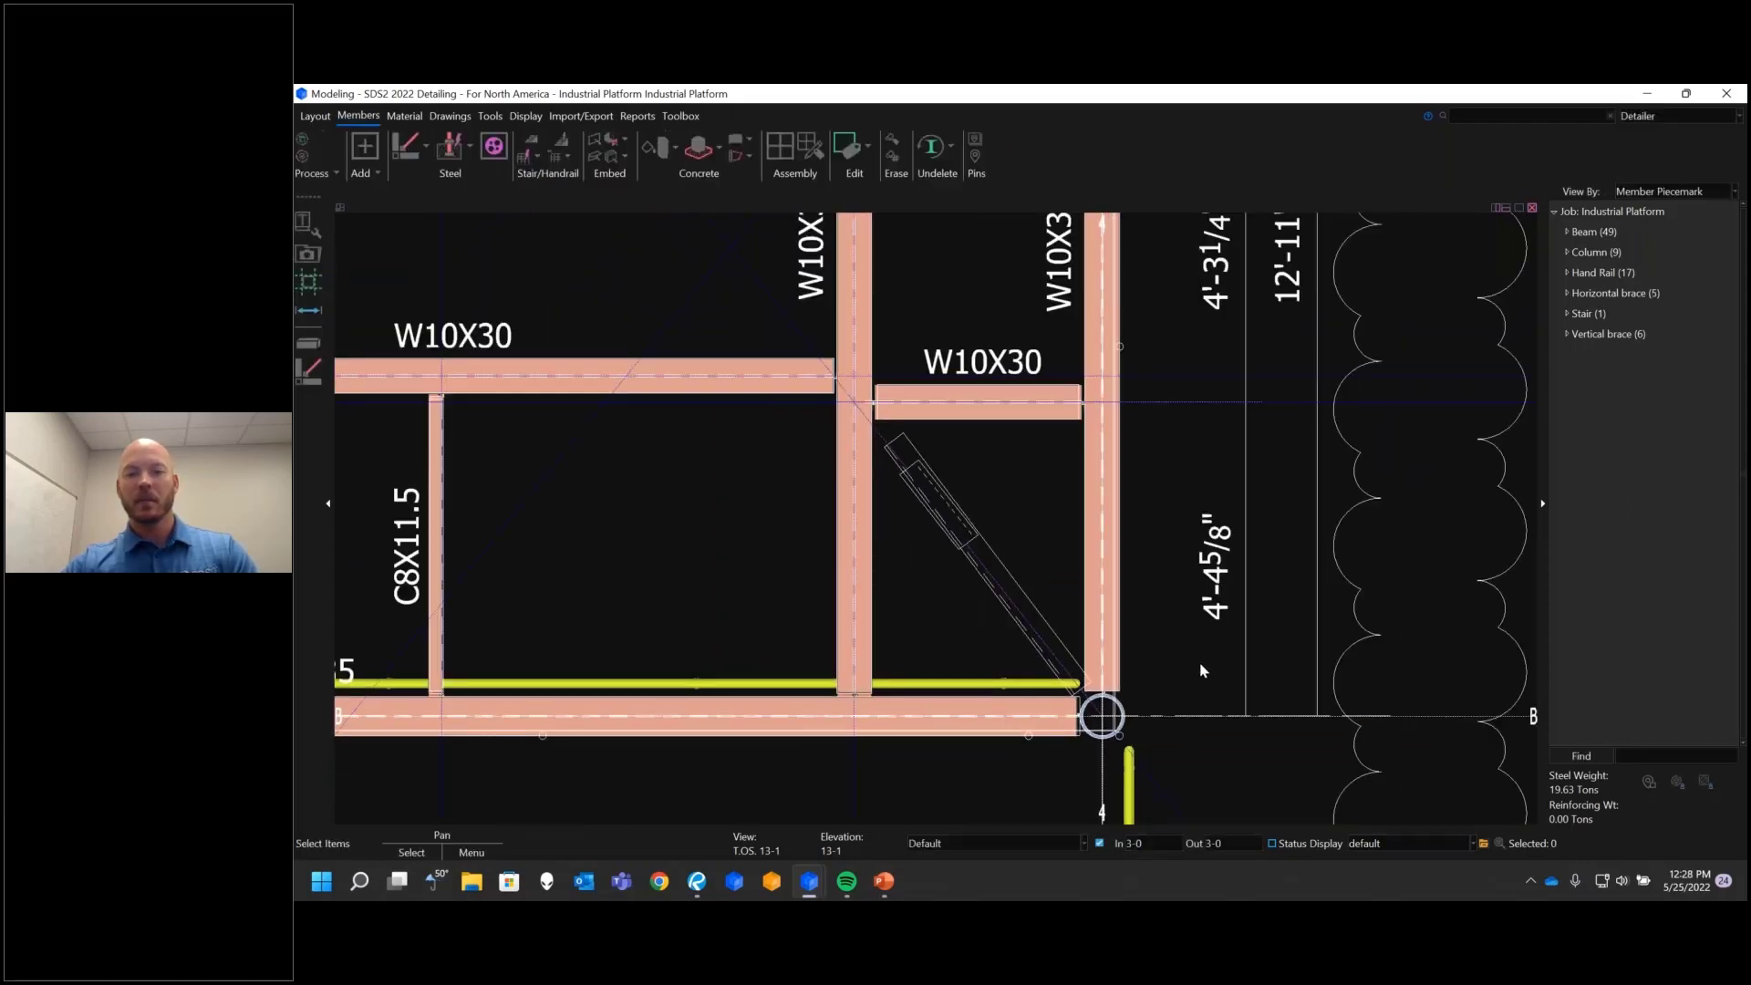
{"action": "scroll", "coordinate": [1203, 679], "scroll_direction": "down", "scroll_amount": 5}
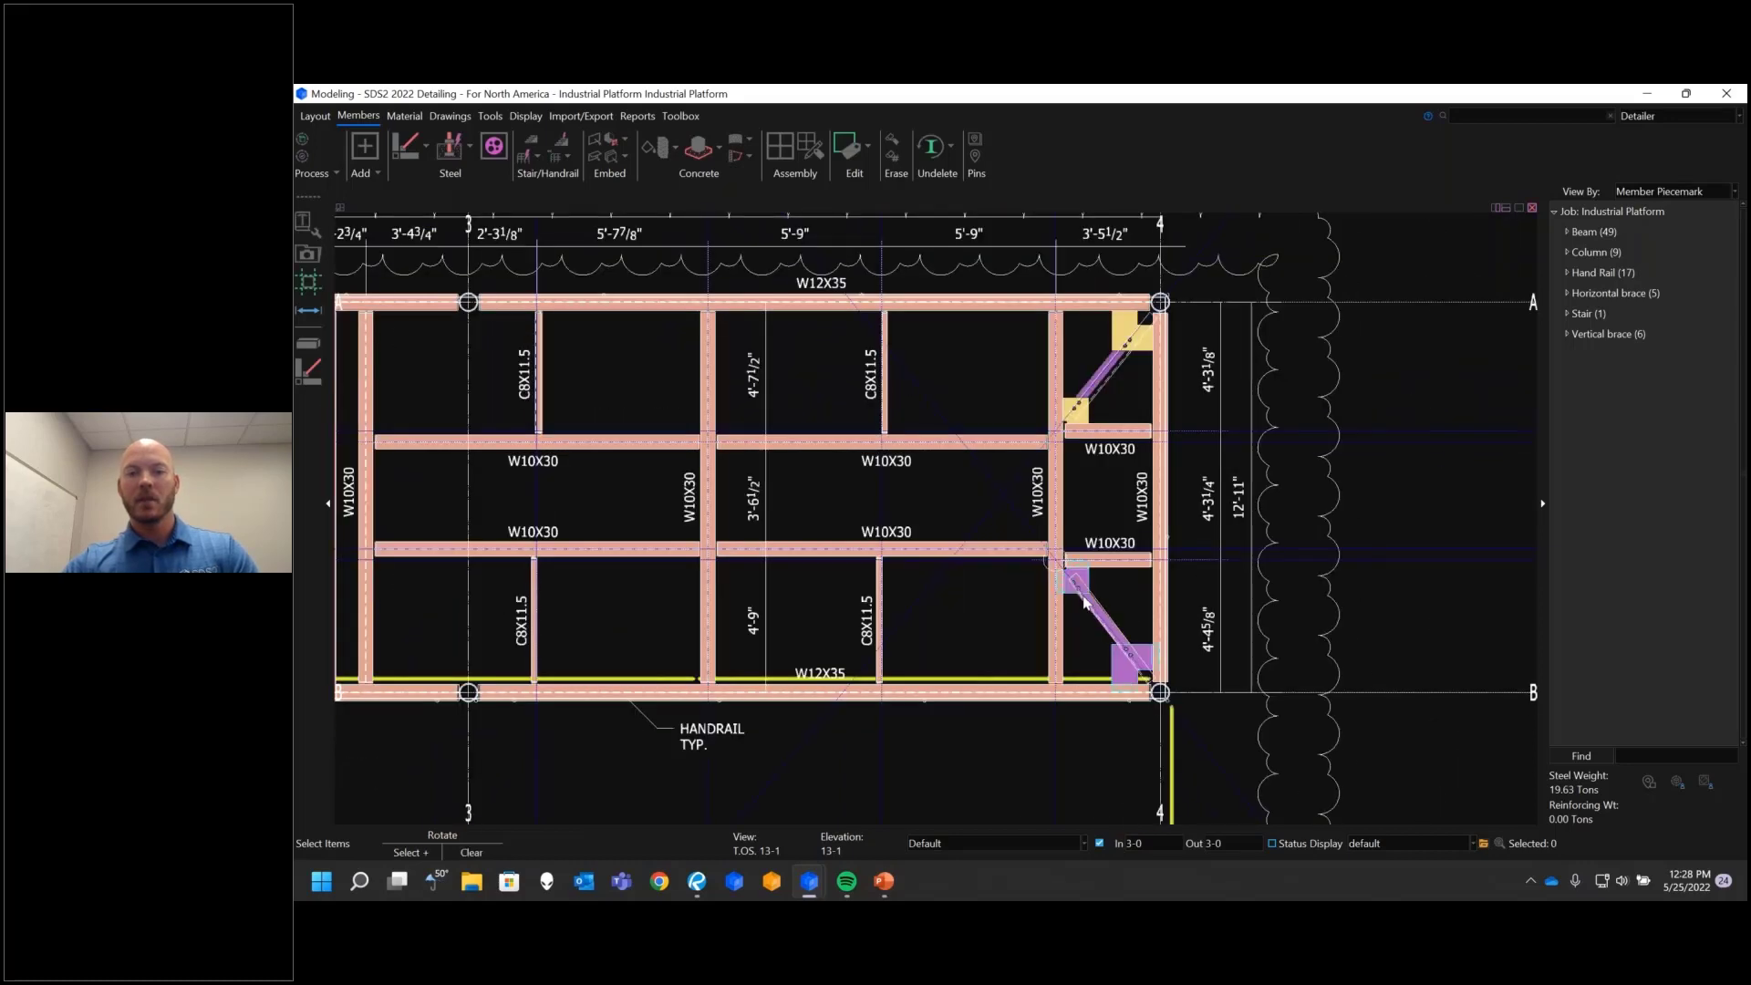
{"action": "middle_click_drag", "start_coordinate": [1086, 595], "coordinate": [1017, 461], "text": "shift"}
{"action": "scroll", "coordinate": [1042, 605], "scroll_direction": "up", "scroll_amount": 4}
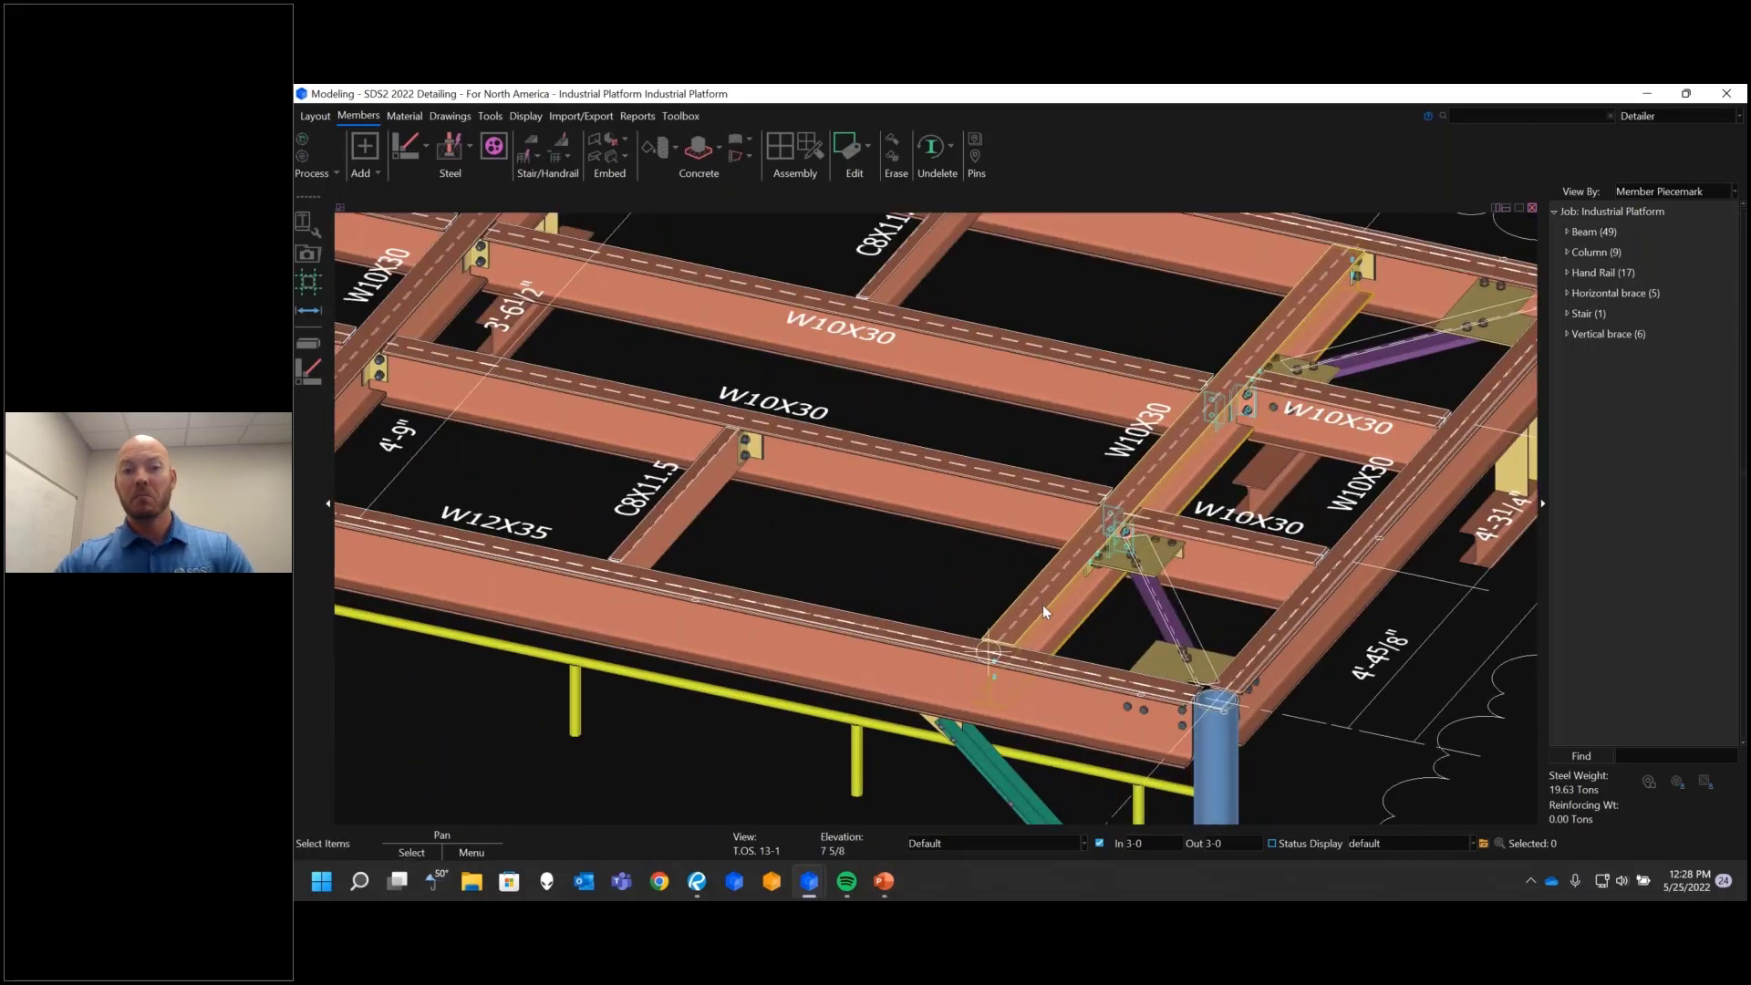
{"action": "scroll", "coordinate": [693, 435], "scroll_direction": "up", "scroll_amount": 5}
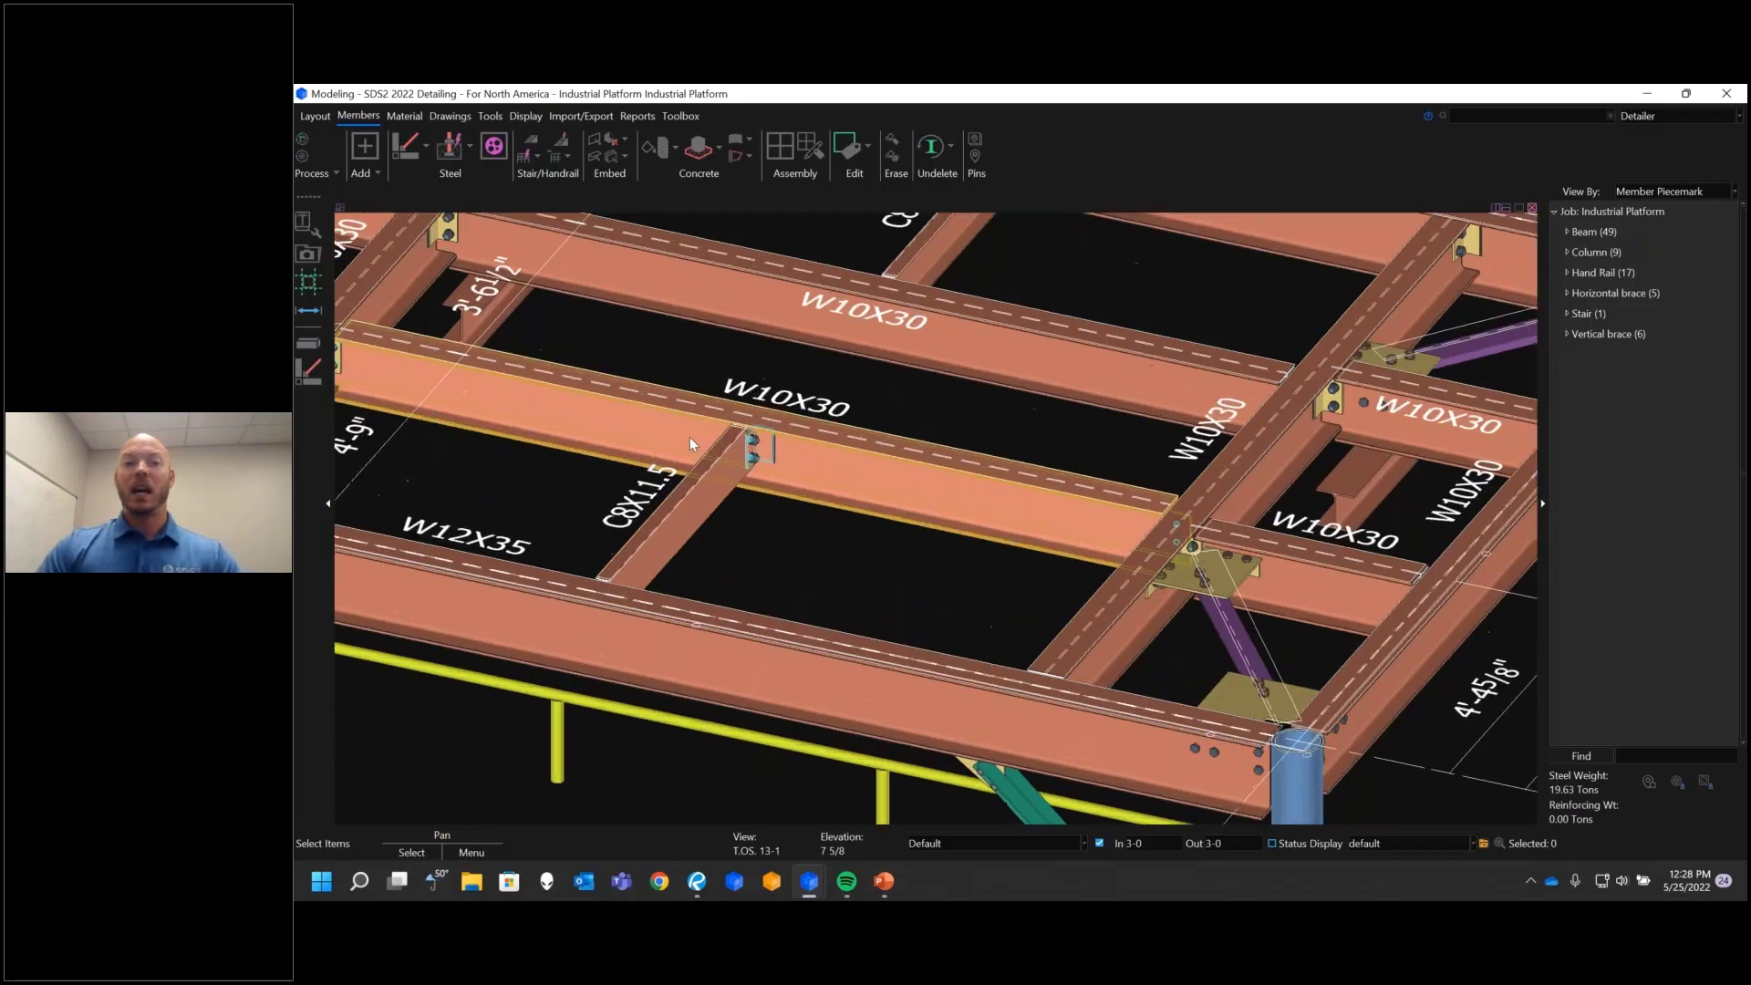
{"action": "middle_click_drag", "start_coordinate": [727, 461], "coordinate": [847, 551]}
{"action": "scroll", "coordinate": [885, 525], "scroll_direction": "down", "scroll_amount": 2}
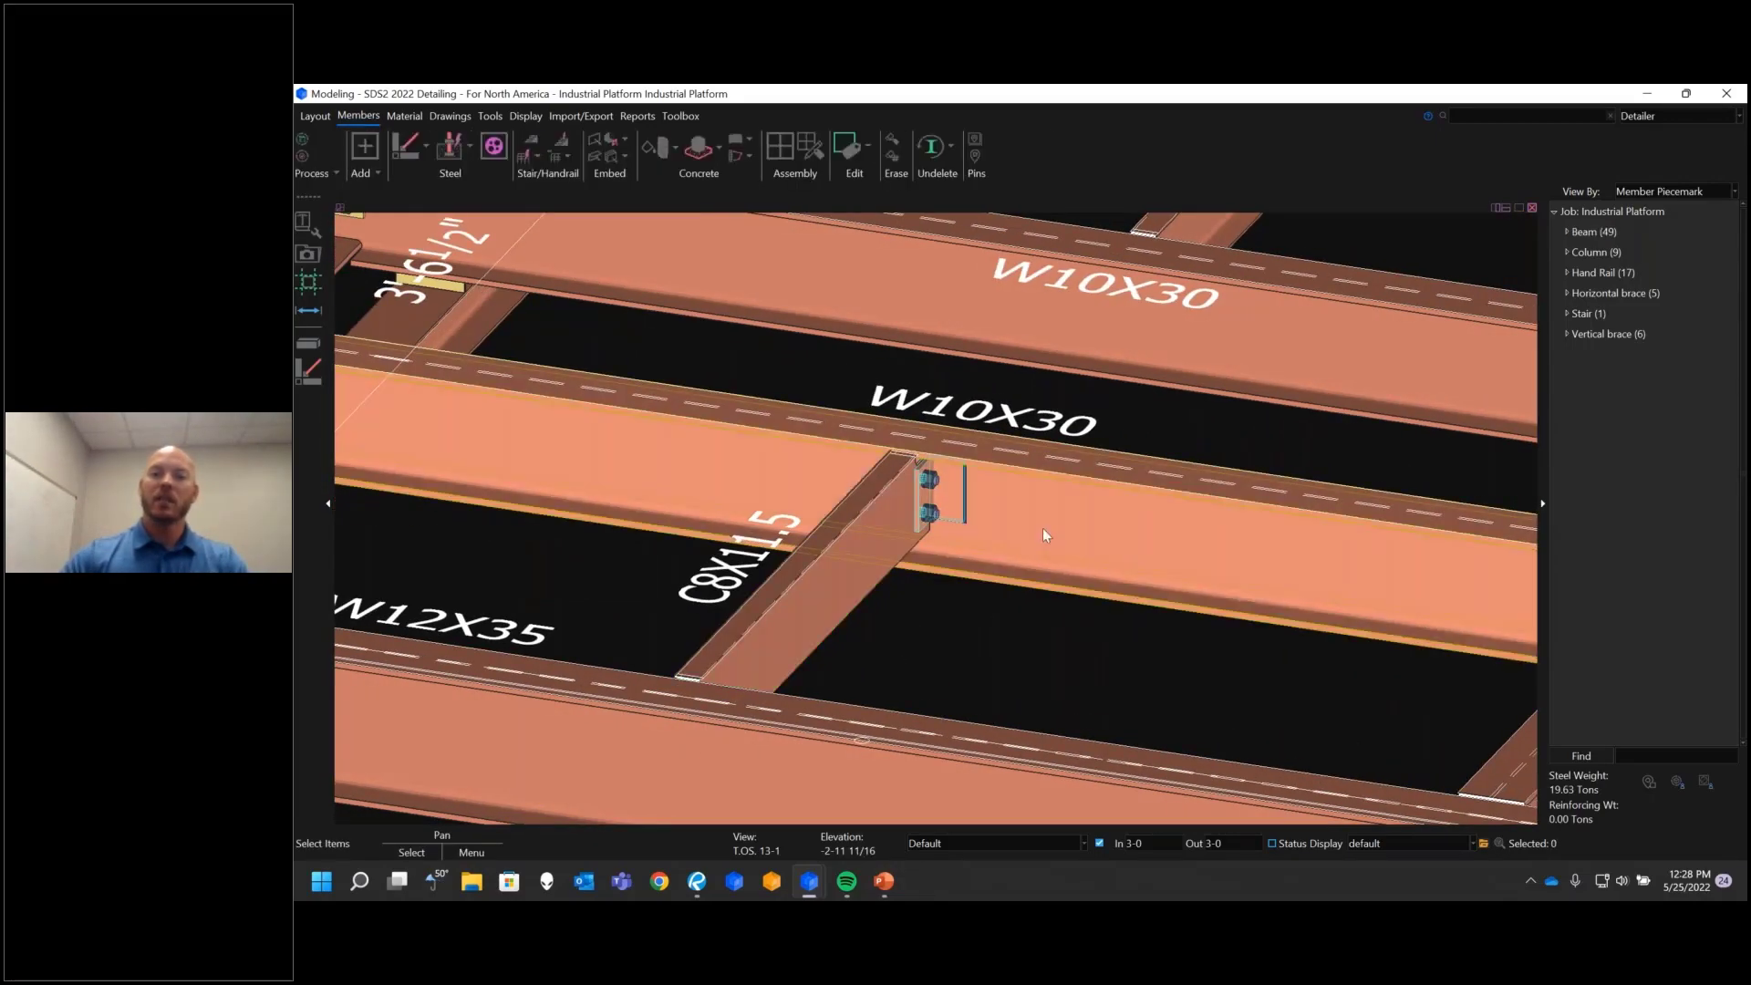
{"action": "left_click", "coordinate": [1042, 528]}
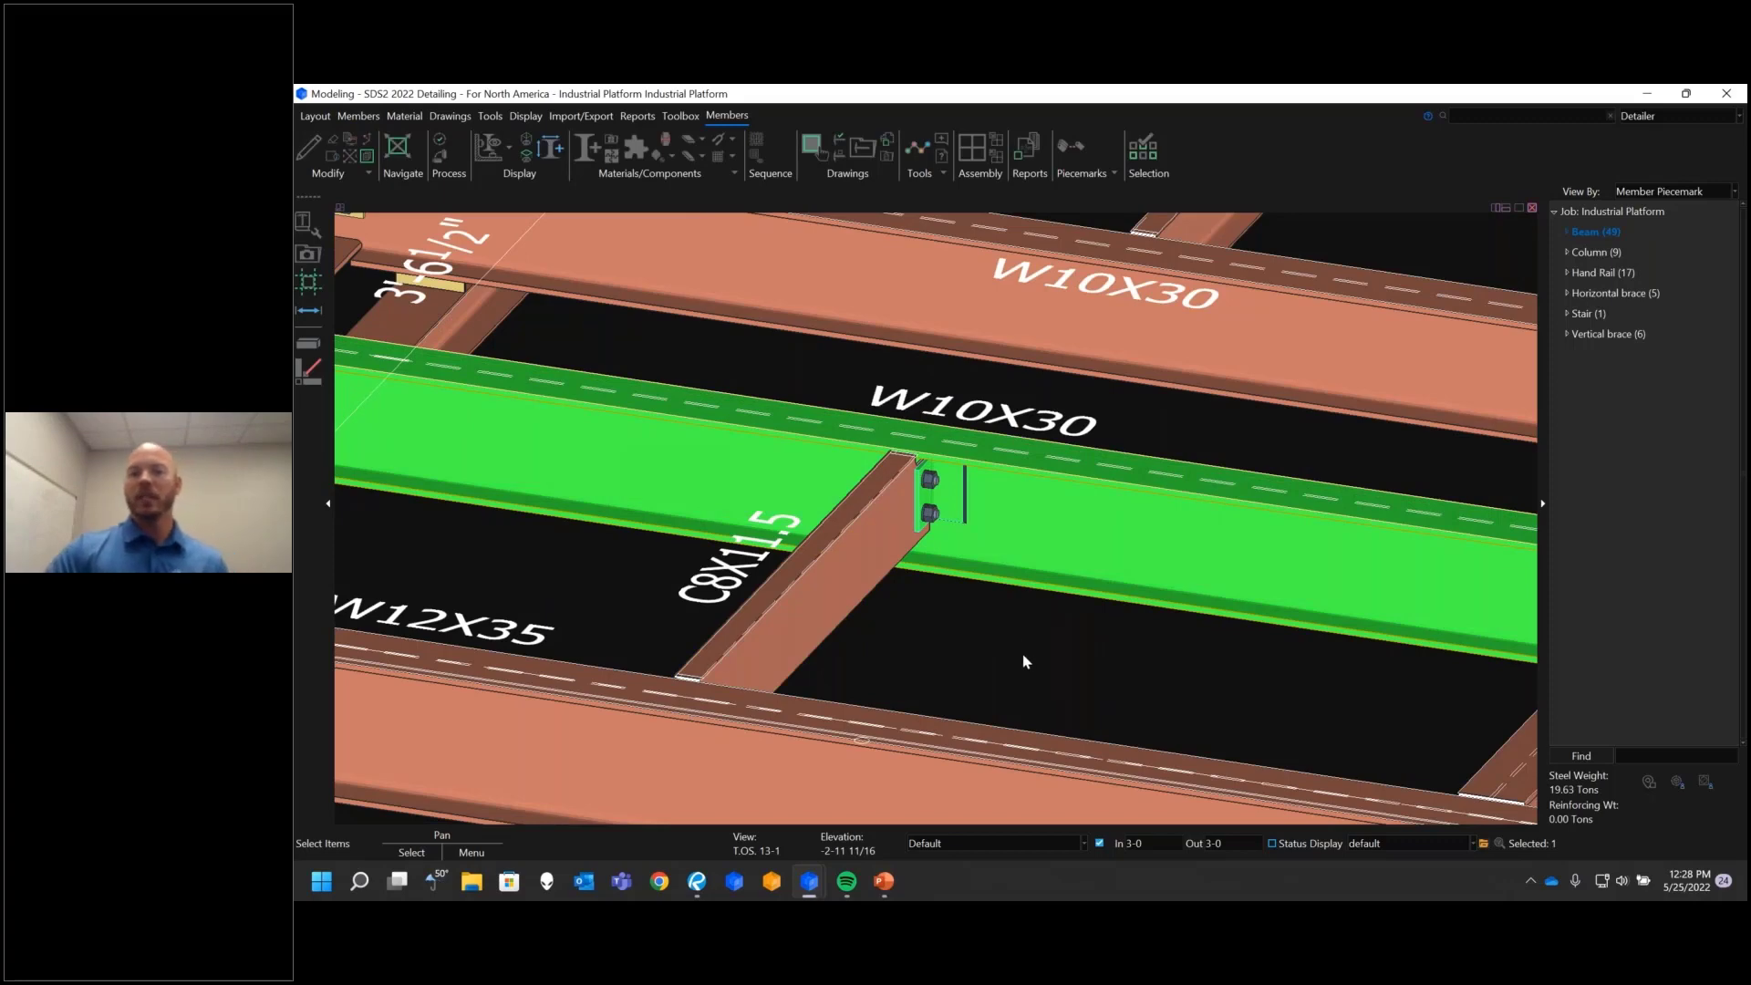
{"action": "scroll", "coordinate": [1023, 661], "scroll_direction": "down", "scroll_amount": 3}
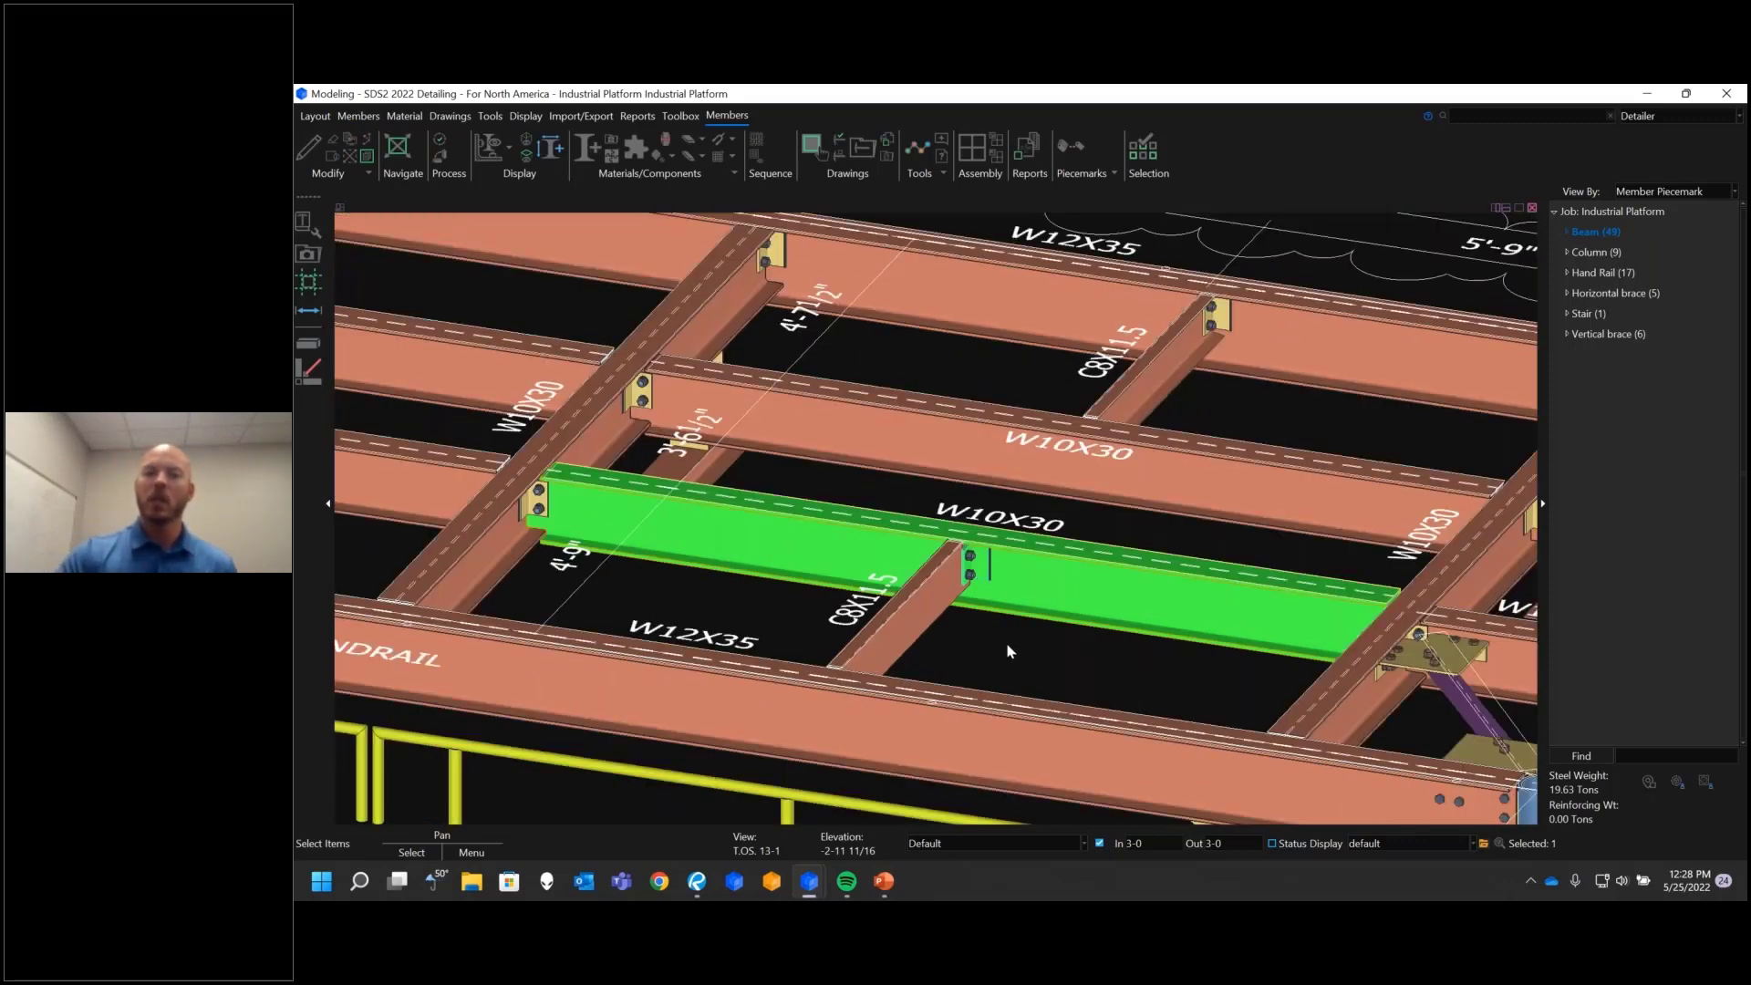
{"action": "left_click", "coordinate": [1004, 633]}
{"action": "left_click", "coordinate": [924, 628]}
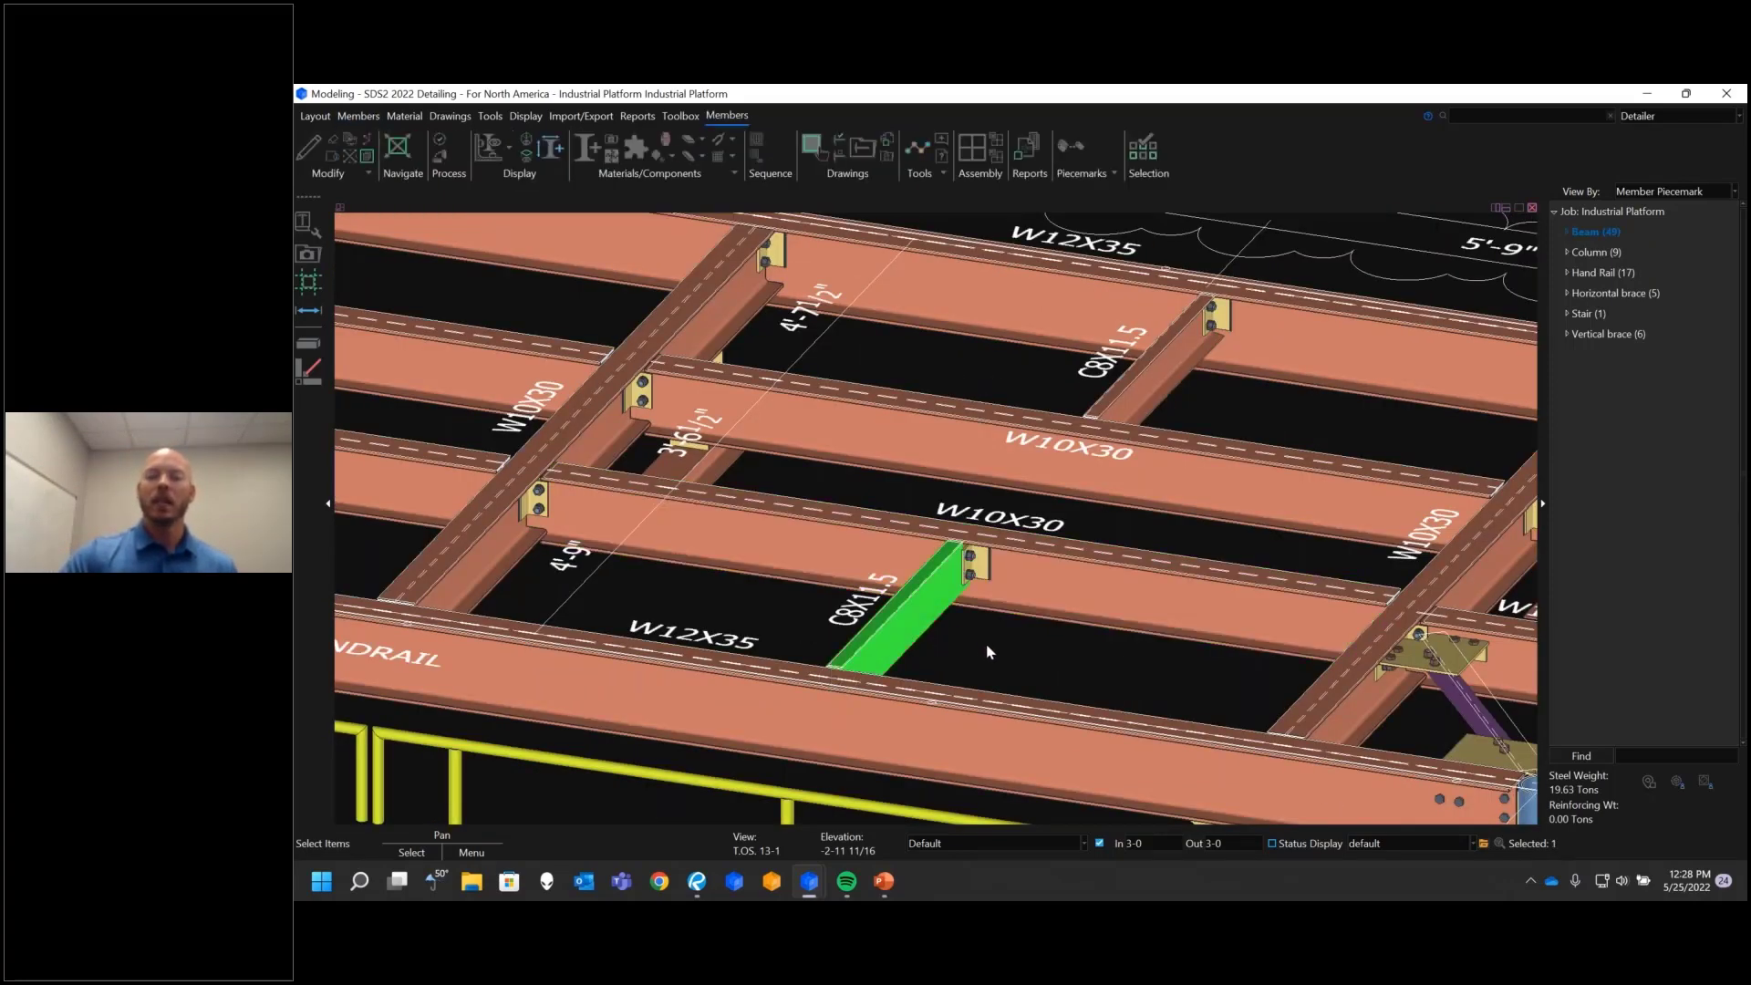
{"action": "left_click", "coordinate": [987, 648]}
{"action": "scroll", "coordinate": [987, 649], "scroll_direction": "up", "scroll_amount": 3}
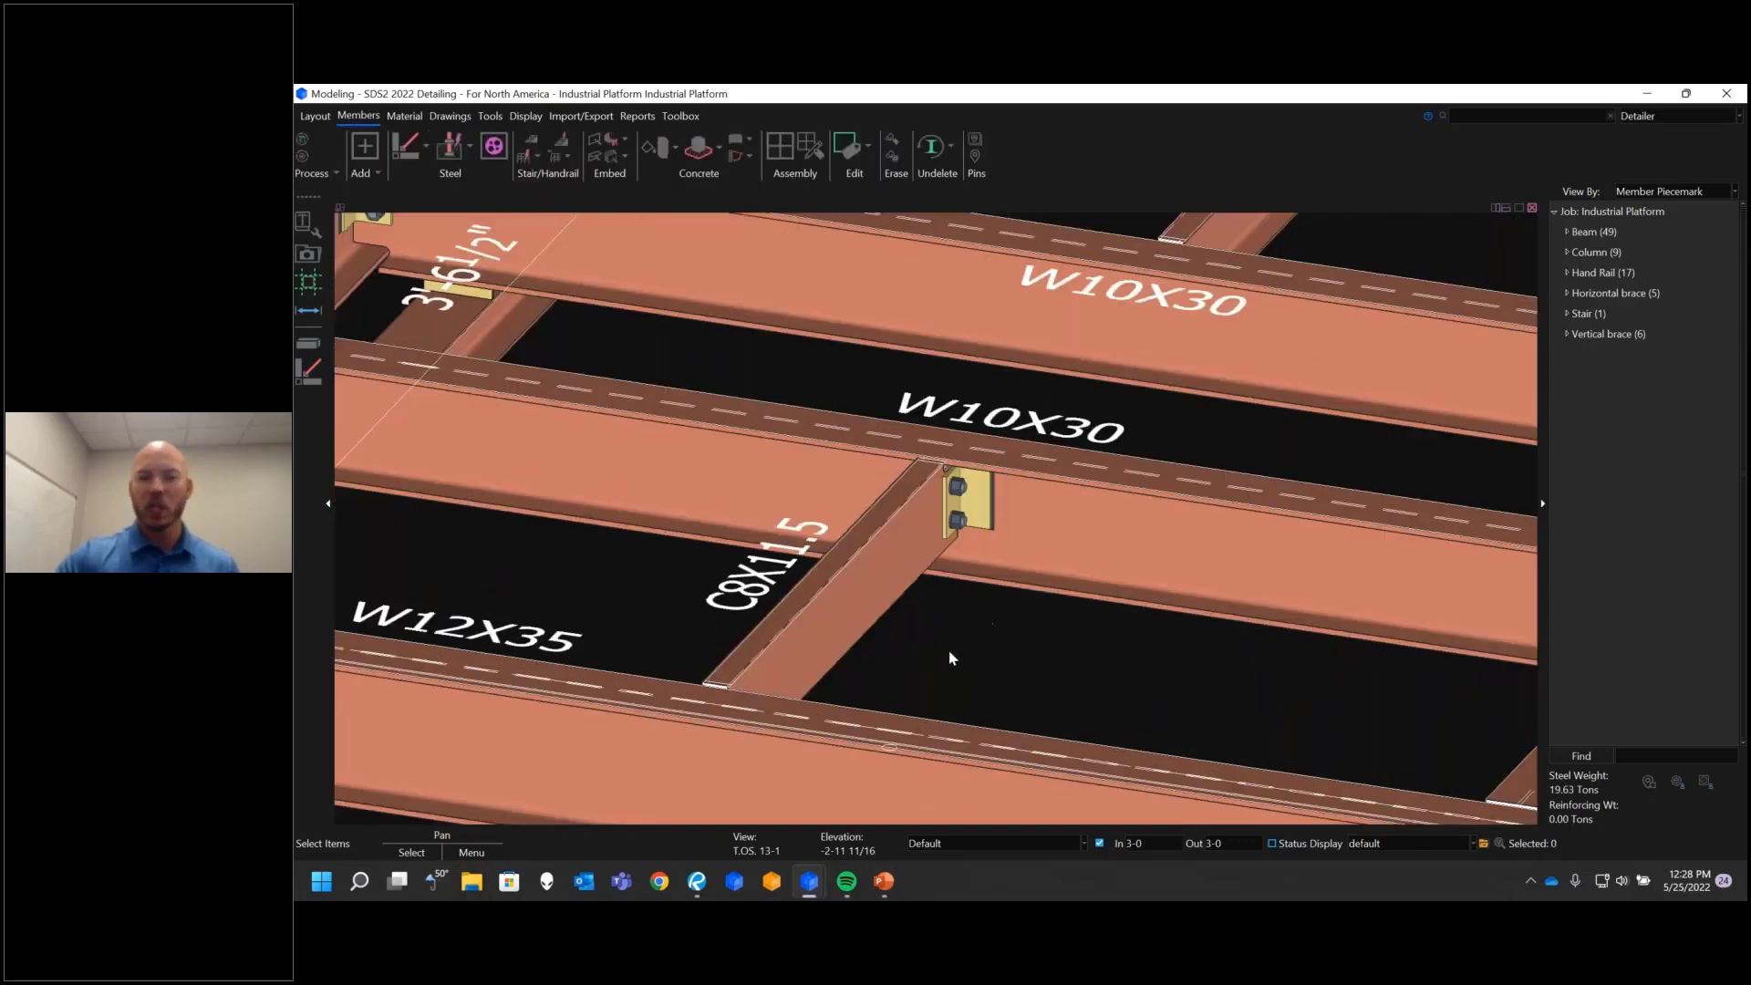
{"action": "scroll", "coordinate": [951, 658], "scroll_direction": "down", "scroll_amount": 3}
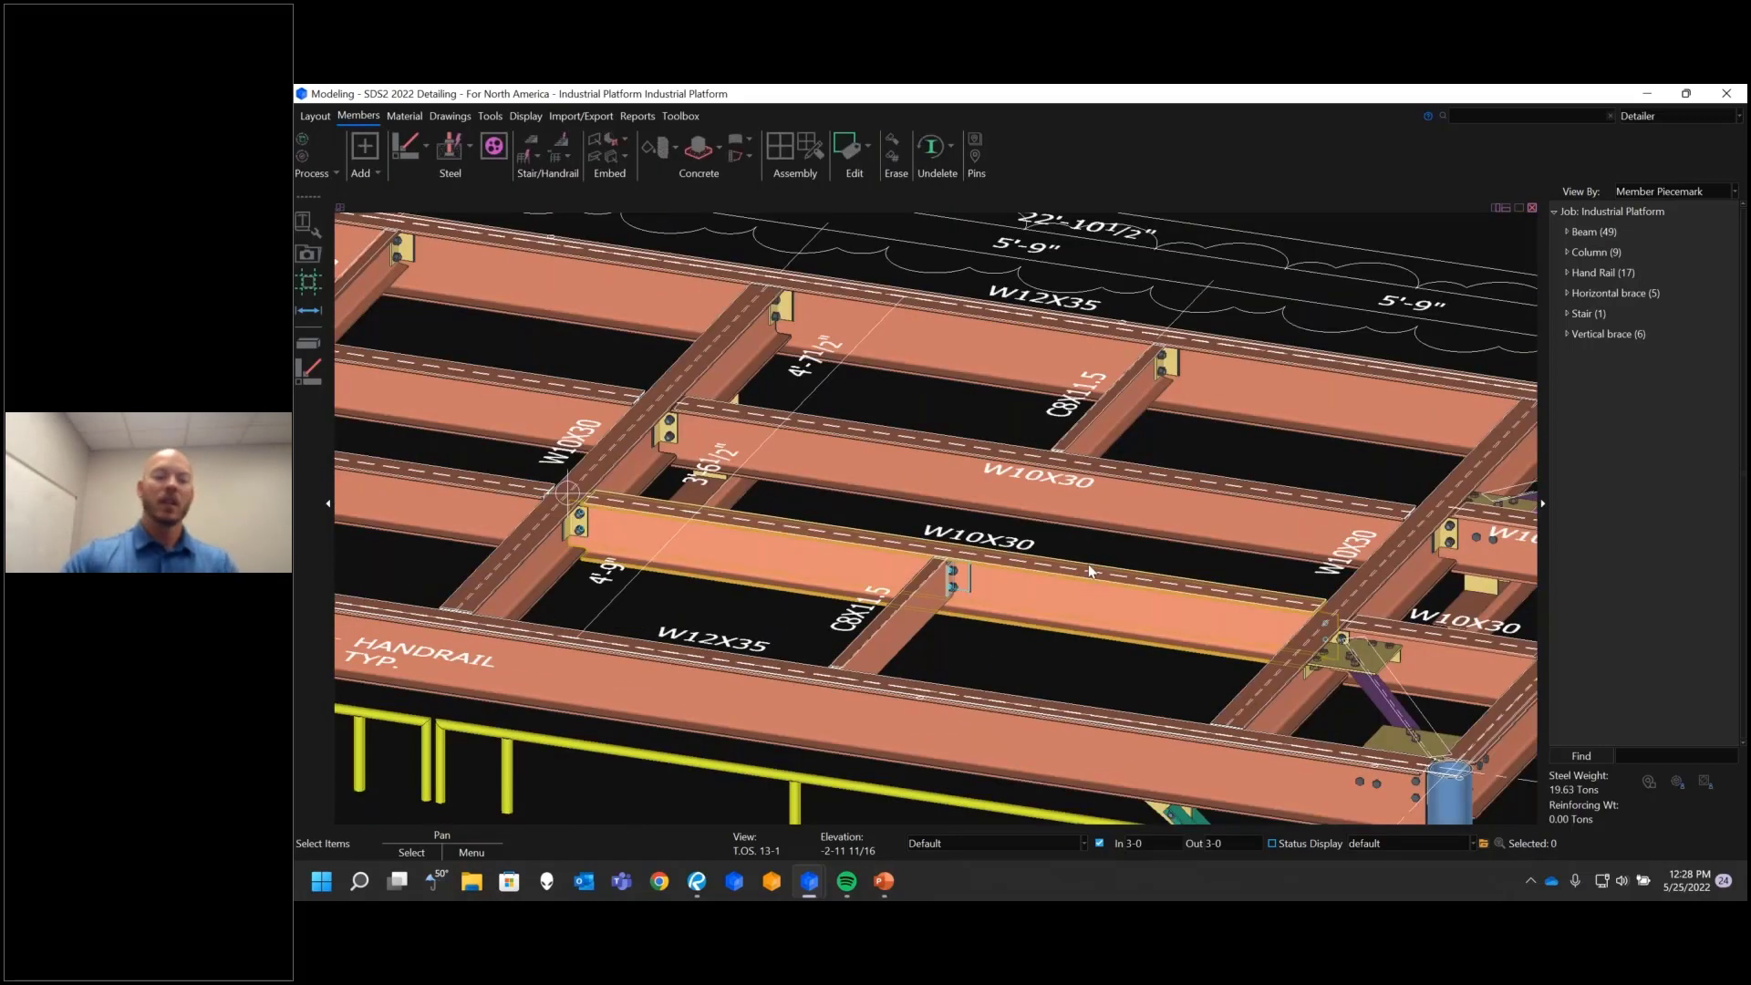
Step: Examine in 3D the bolted connections where the W10x30 beams frame into the W10x30 cross beam
{"action": "middle_click_drag", "start_coordinate": [1089, 564], "coordinate": [874, 562]}
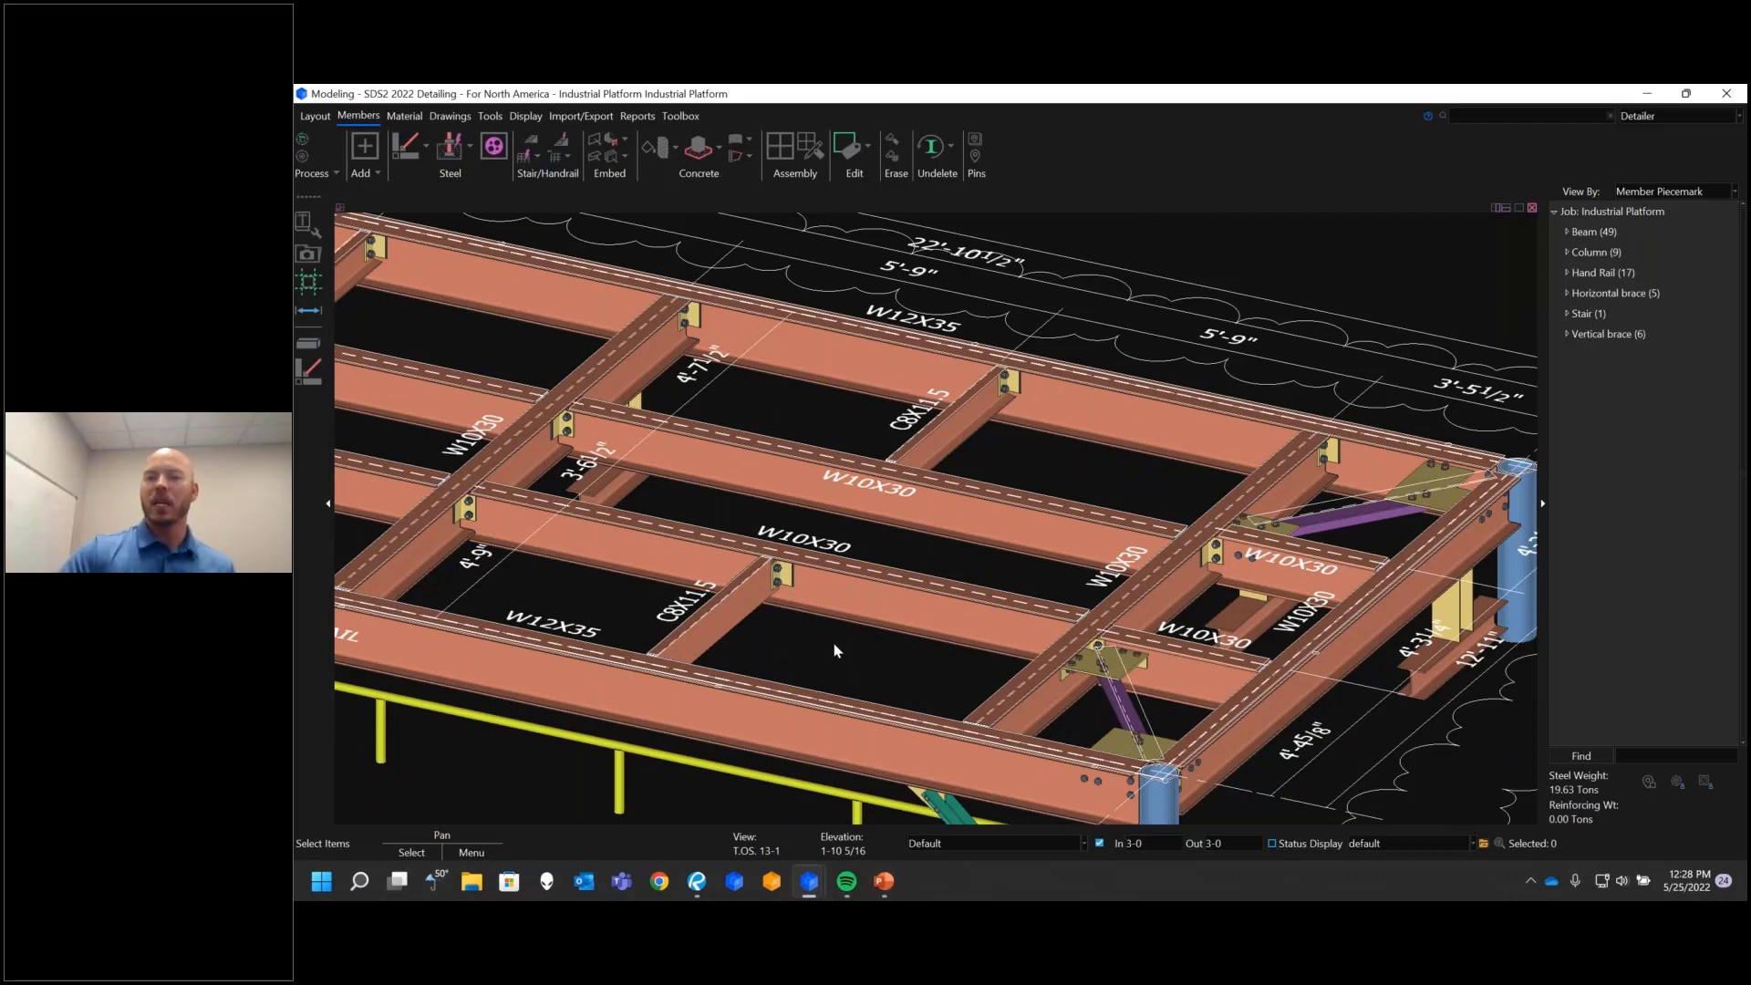
{"action": "scroll", "coordinate": [841, 632], "scroll_direction": "down", "scroll_amount": 1}
{"action": "middle_click_drag", "start_coordinate": [841, 628], "coordinate": [846, 619]}
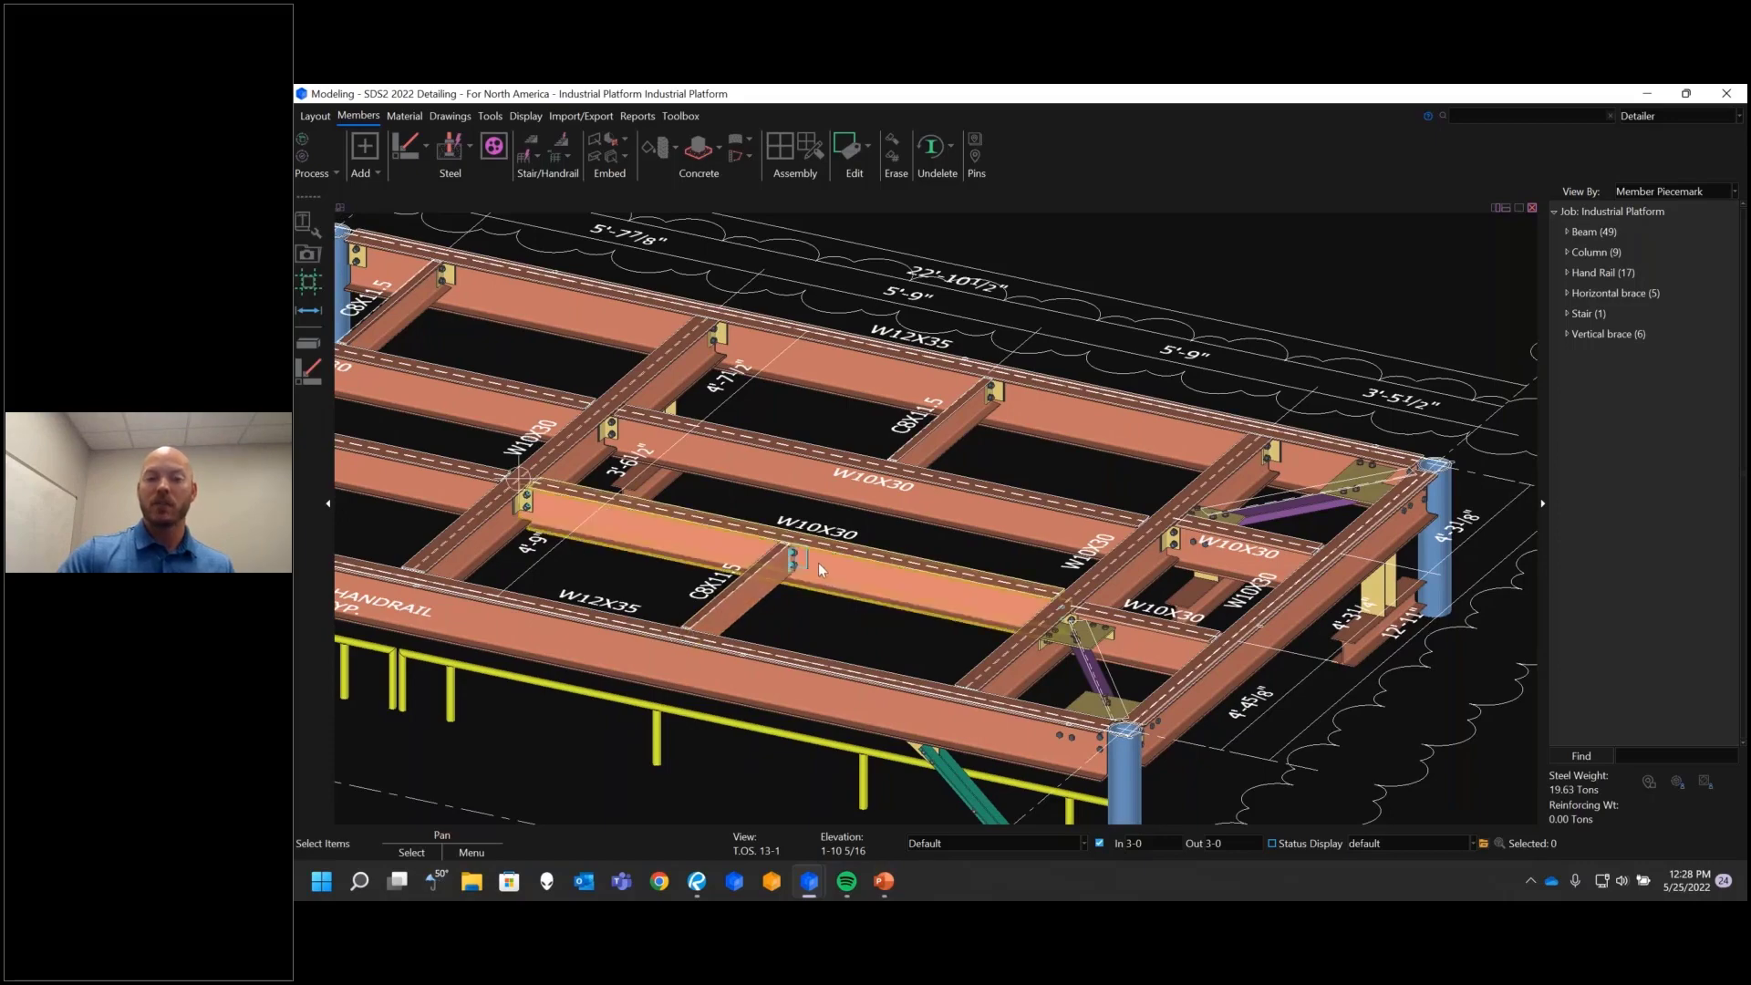
{"action": "scroll", "coordinate": [818, 562], "scroll_direction": "up", "scroll_amount": 5}
{"action": "scroll", "coordinate": [688, 358], "scroll_direction": "down", "scroll_amount": 2}
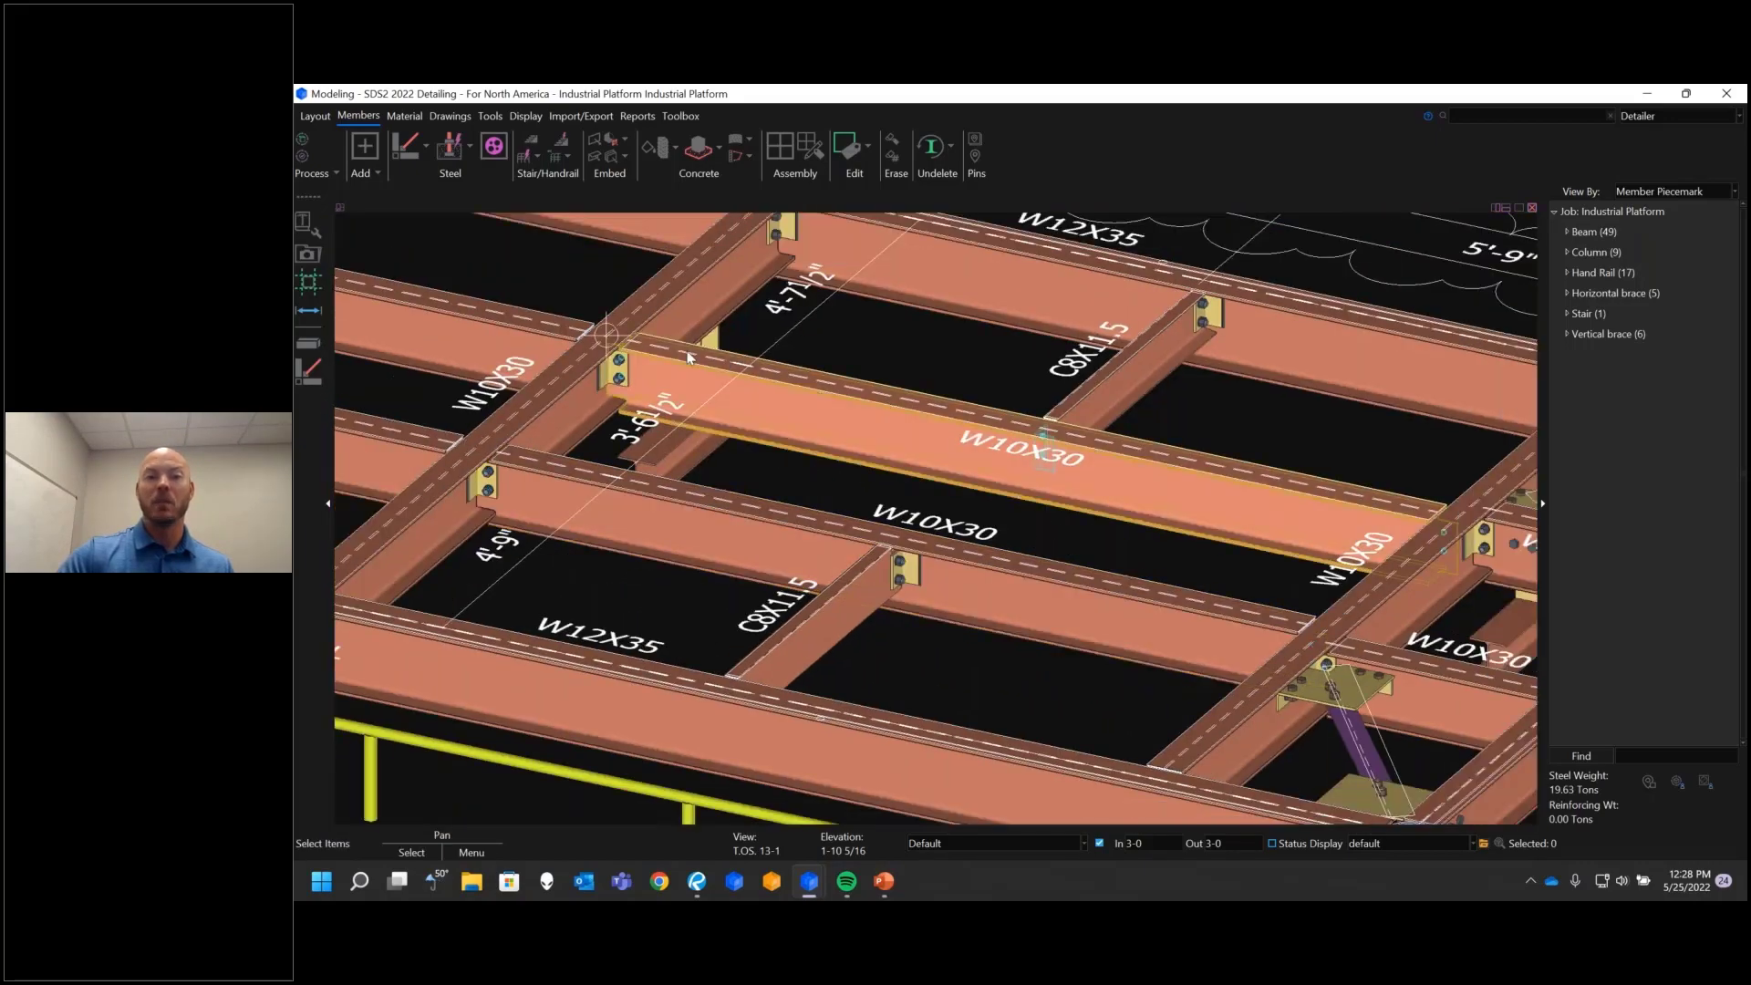
{"action": "scroll", "coordinate": [799, 541], "scroll_direction": "up", "scroll_amount": 5}
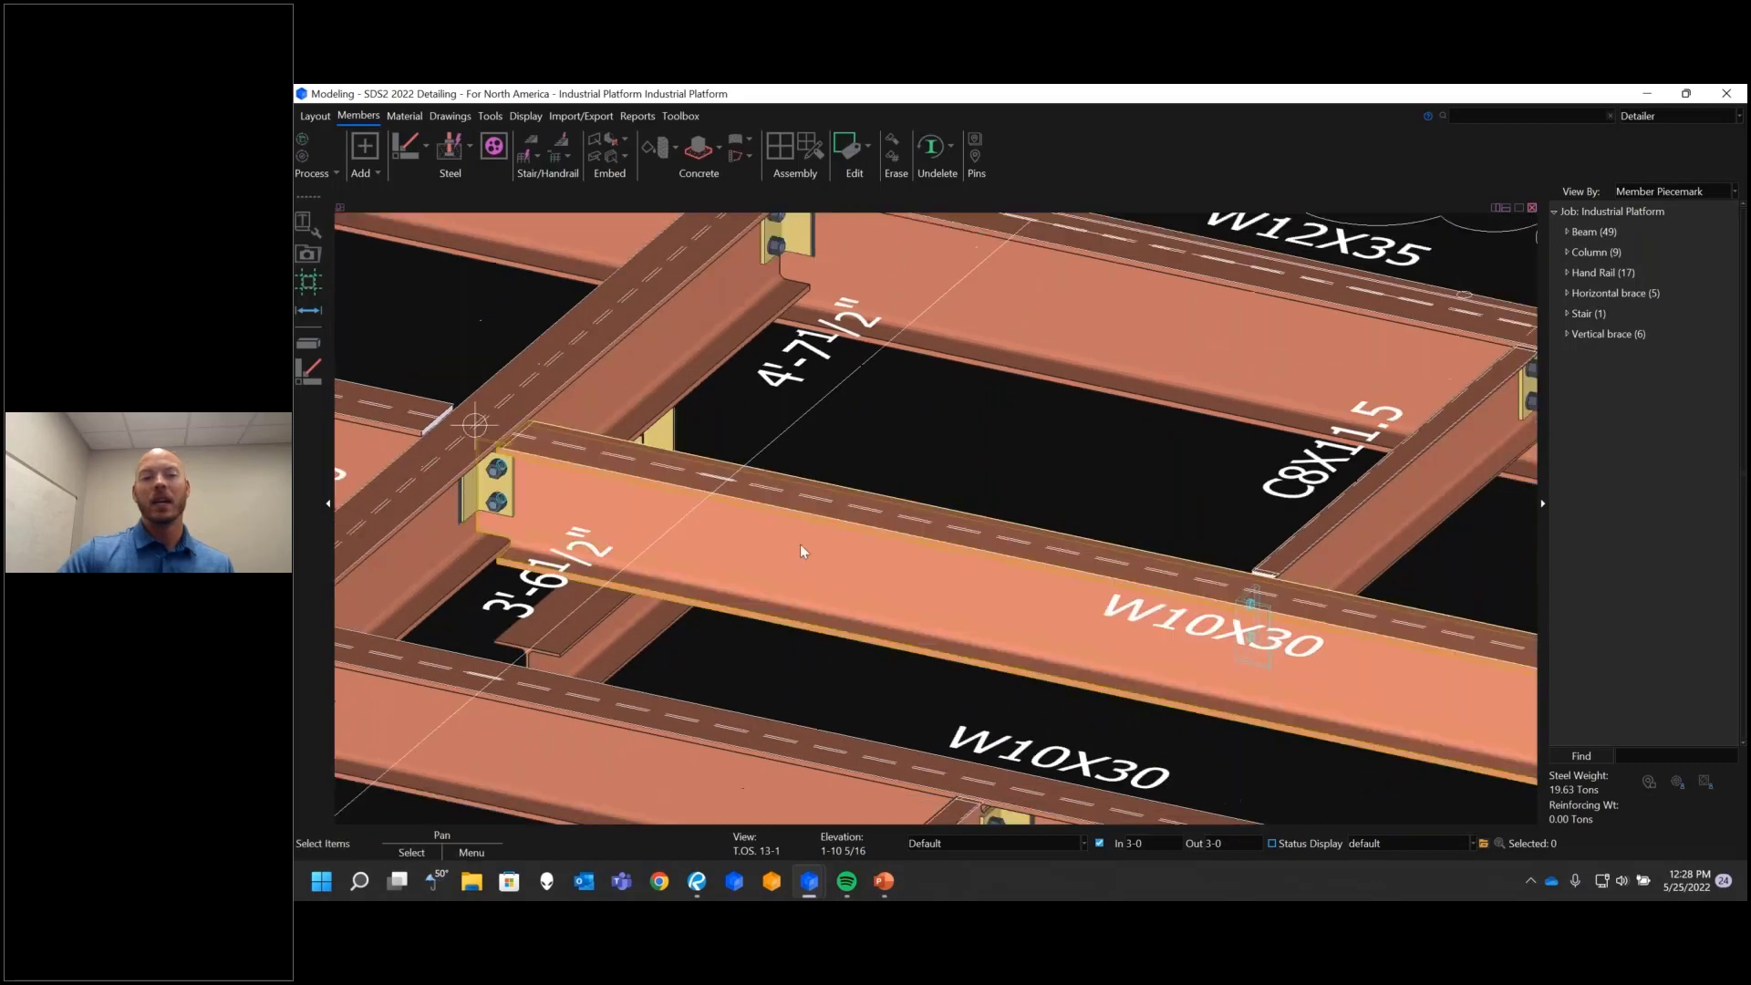
{"action": "scroll", "coordinate": [801, 547], "scroll_direction": "down", "scroll_amount": 3}
{"action": "left_click", "coordinate": [796, 536]}
{"action": "left_click", "coordinate": [569, 426]}
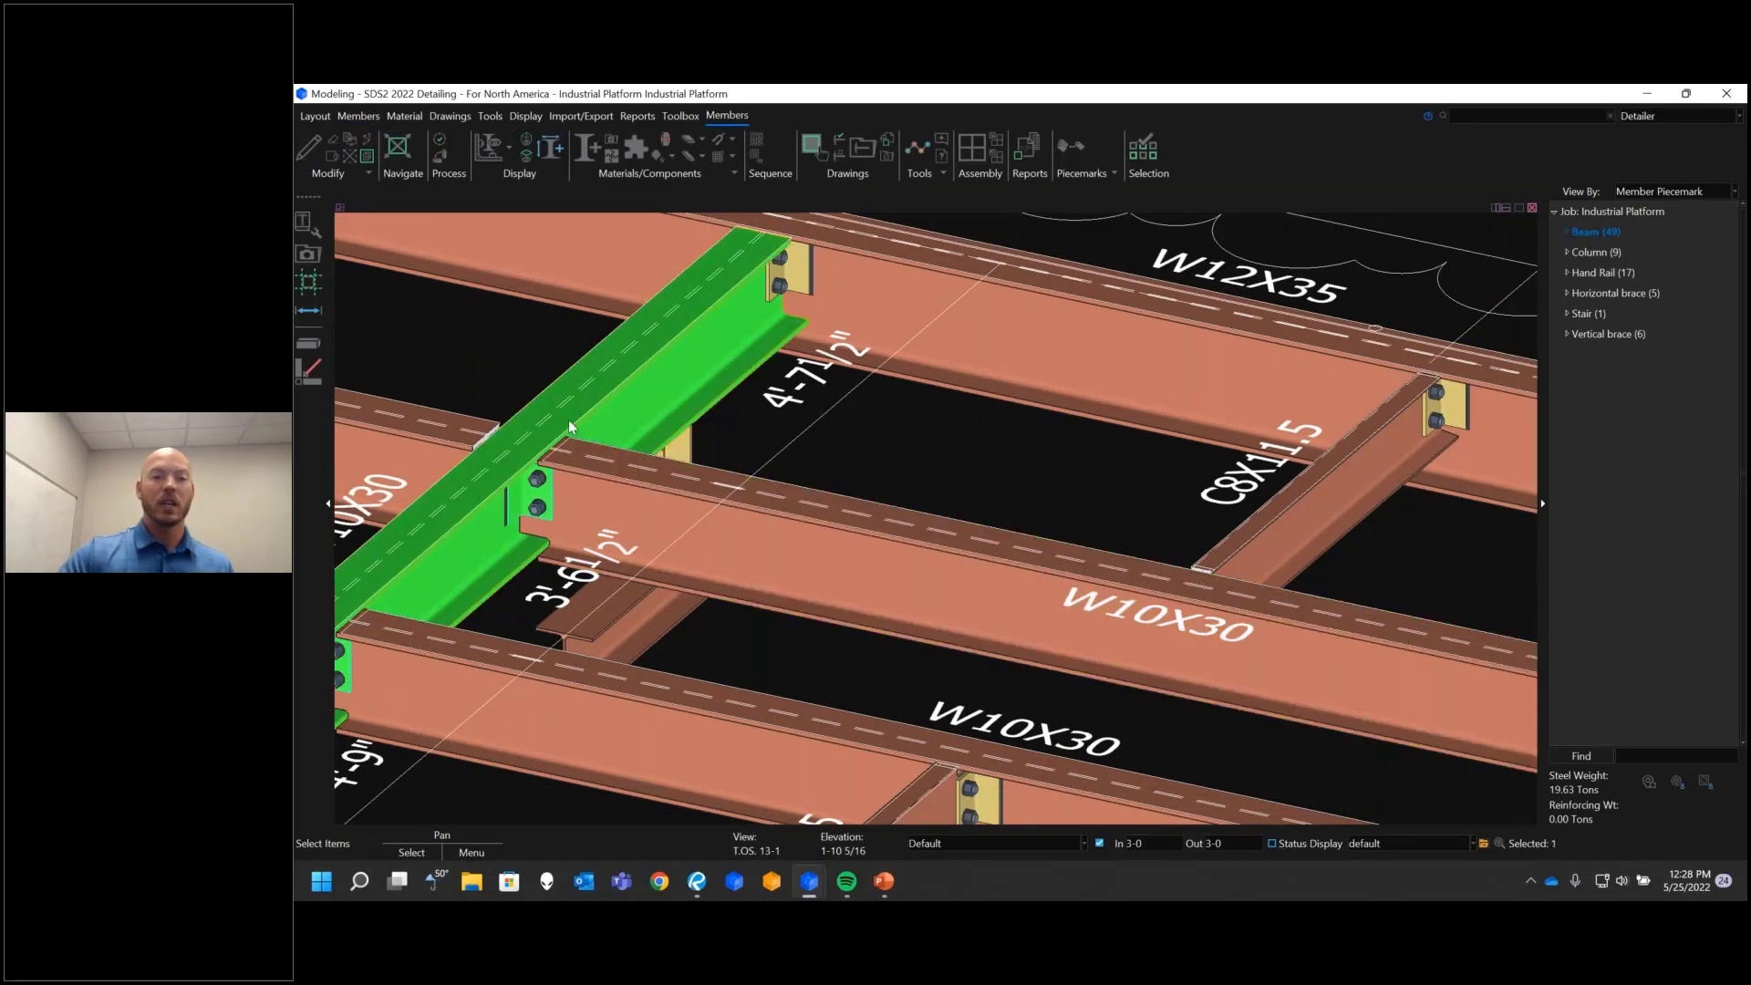
{"action": "scroll", "coordinate": [966, 468], "scroll_direction": "down", "scroll_amount": 3}
{"action": "middle_click_drag", "start_coordinate": [966, 471], "coordinate": [969, 427]}
{"action": "left_click", "coordinate": [969, 427]}
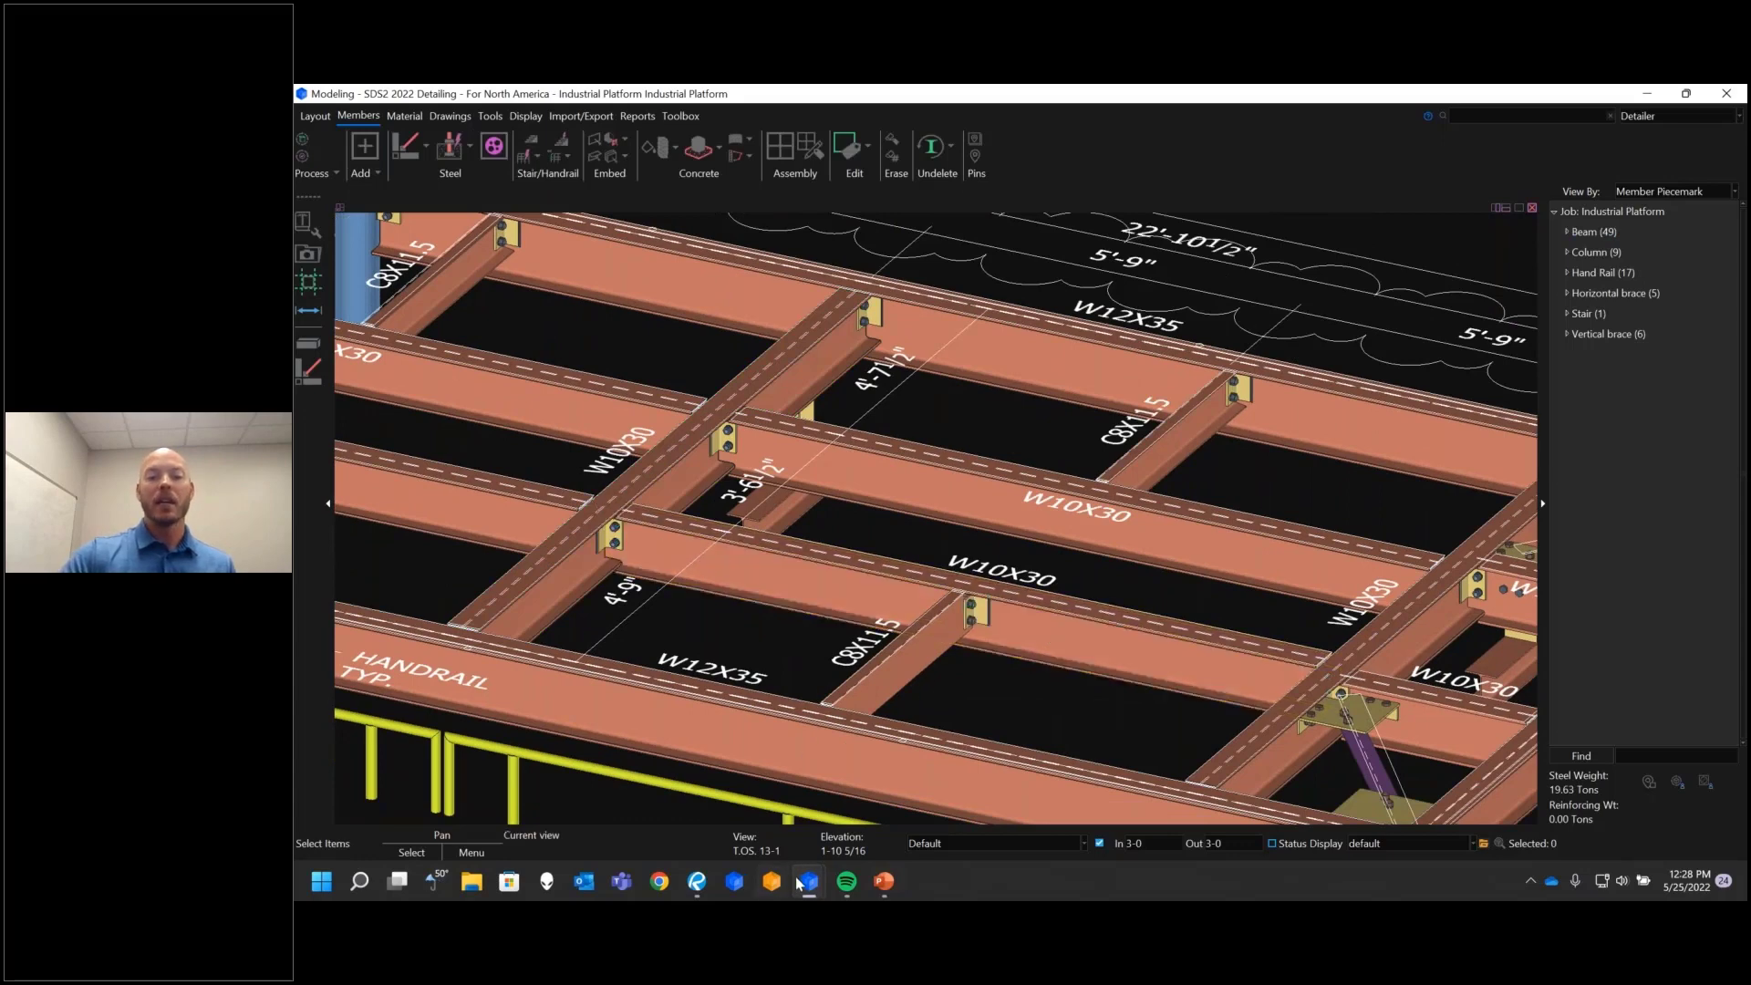
Step: Open the job's Auto Standard Connections settings, expand the beam, column and joist groups, and show the beam-to-column framing conditions
{"action": "mouse_move", "coordinate": [801, 887]}
{"action": "left_click", "coordinate": [716, 793]}
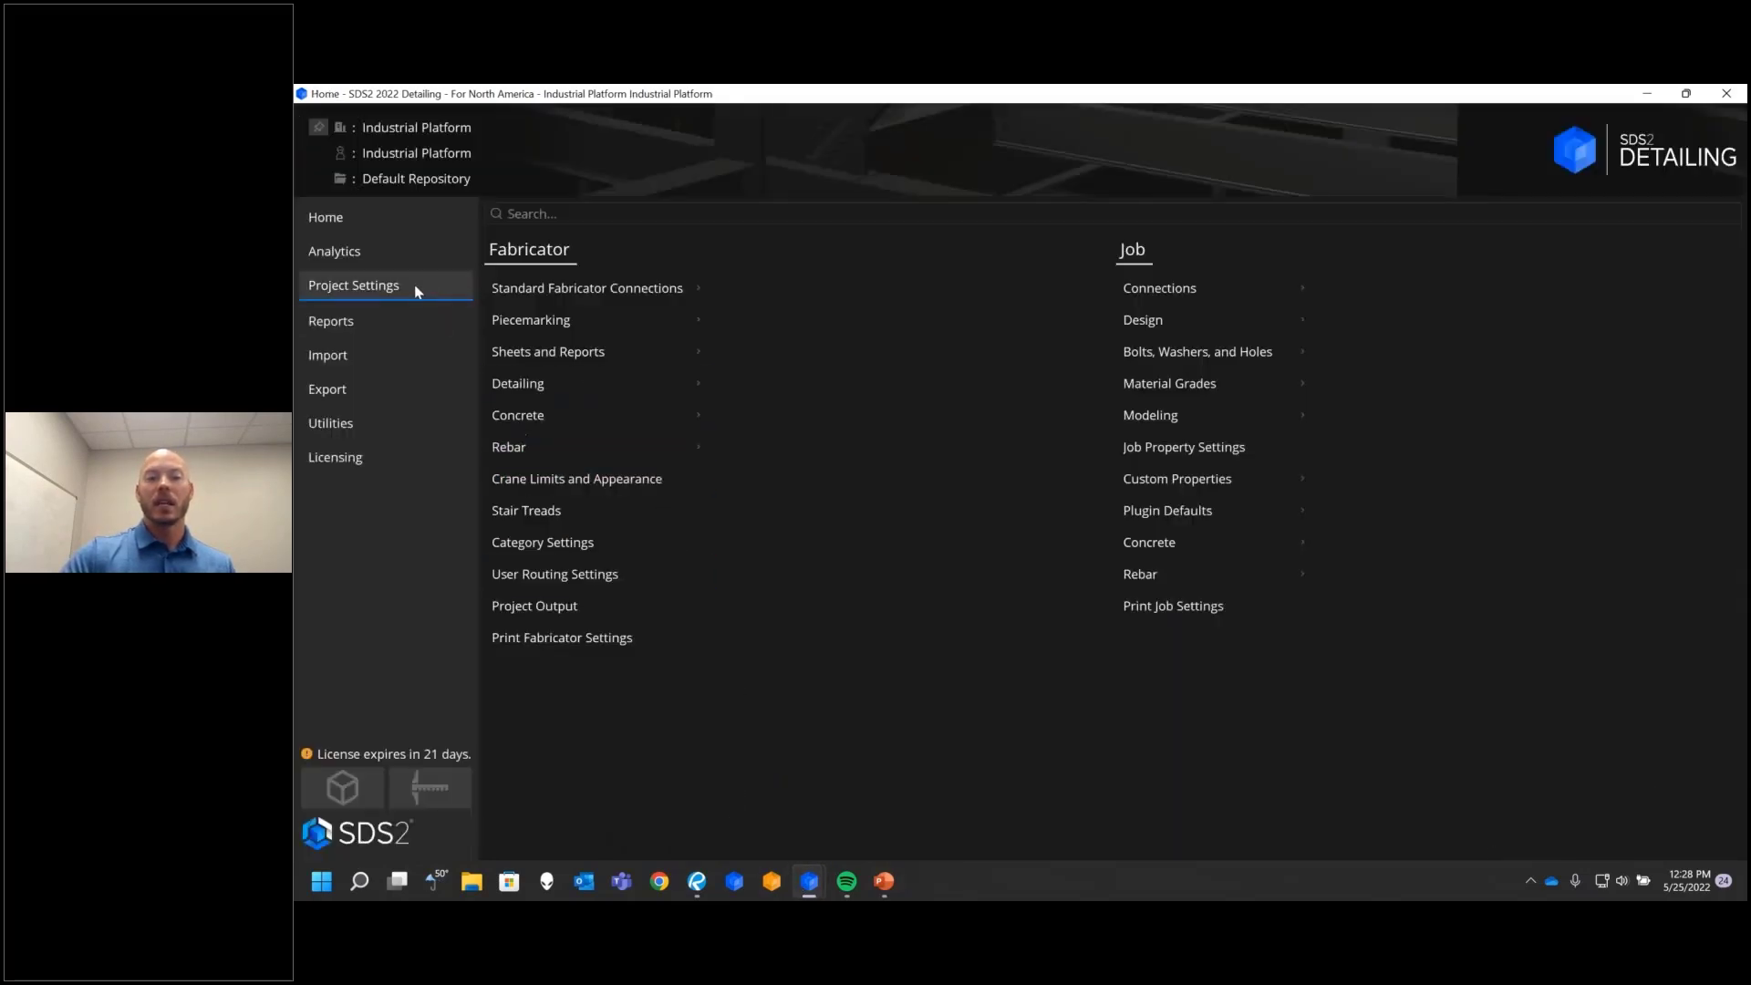
{"action": "left_click", "coordinate": [1318, 290]}
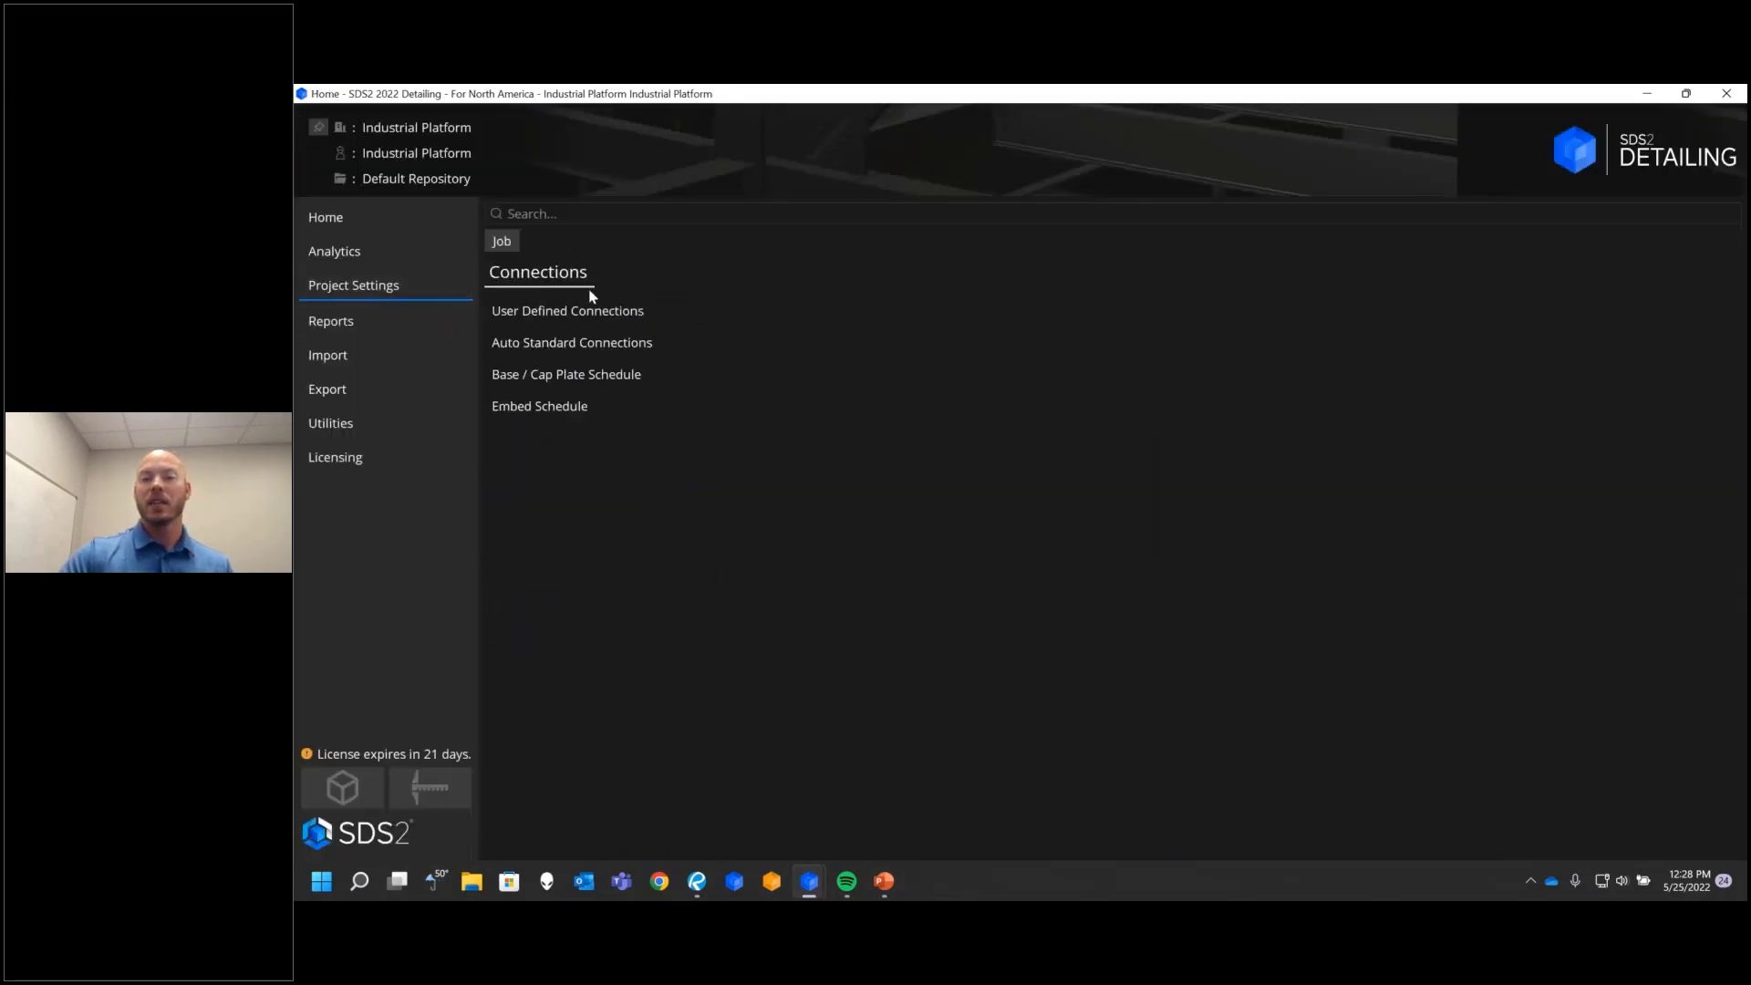
{"action": "left_click", "coordinate": [568, 344]}
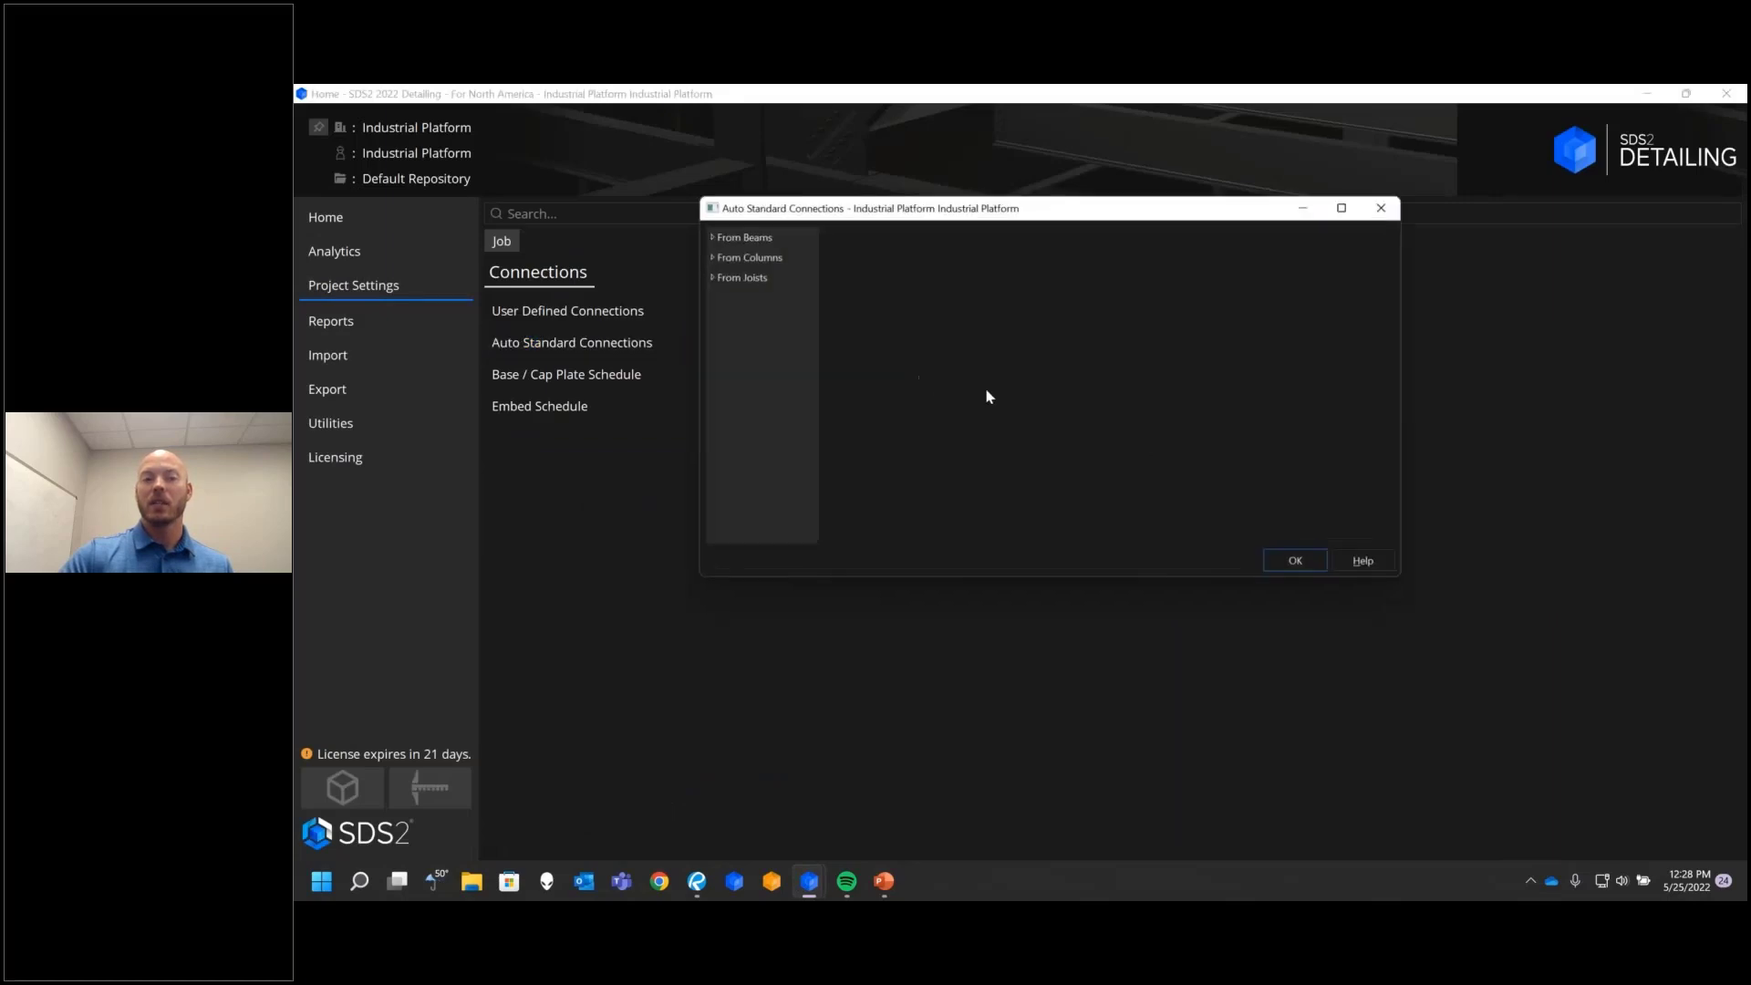
{"action": "left_click", "coordinate": [706, 237]}
{"action": "left_click", "coordinate": [708, 317]}
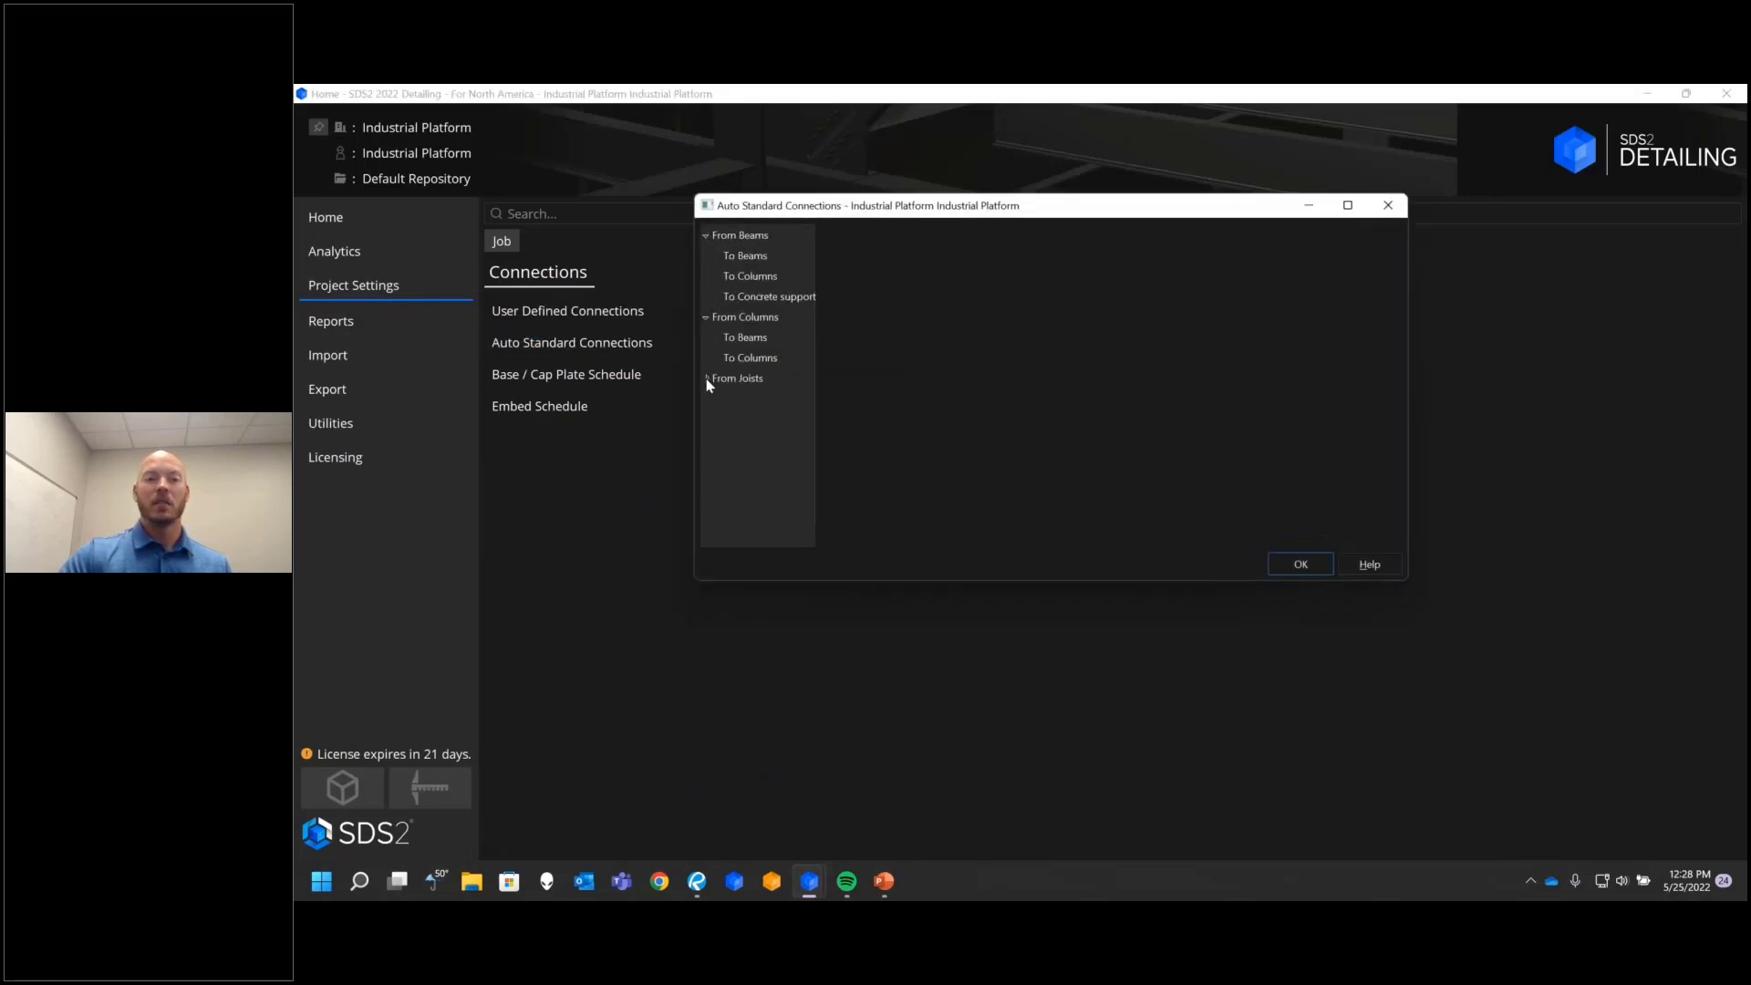
{"action": "left_click", "coordinate": [707, 379]}
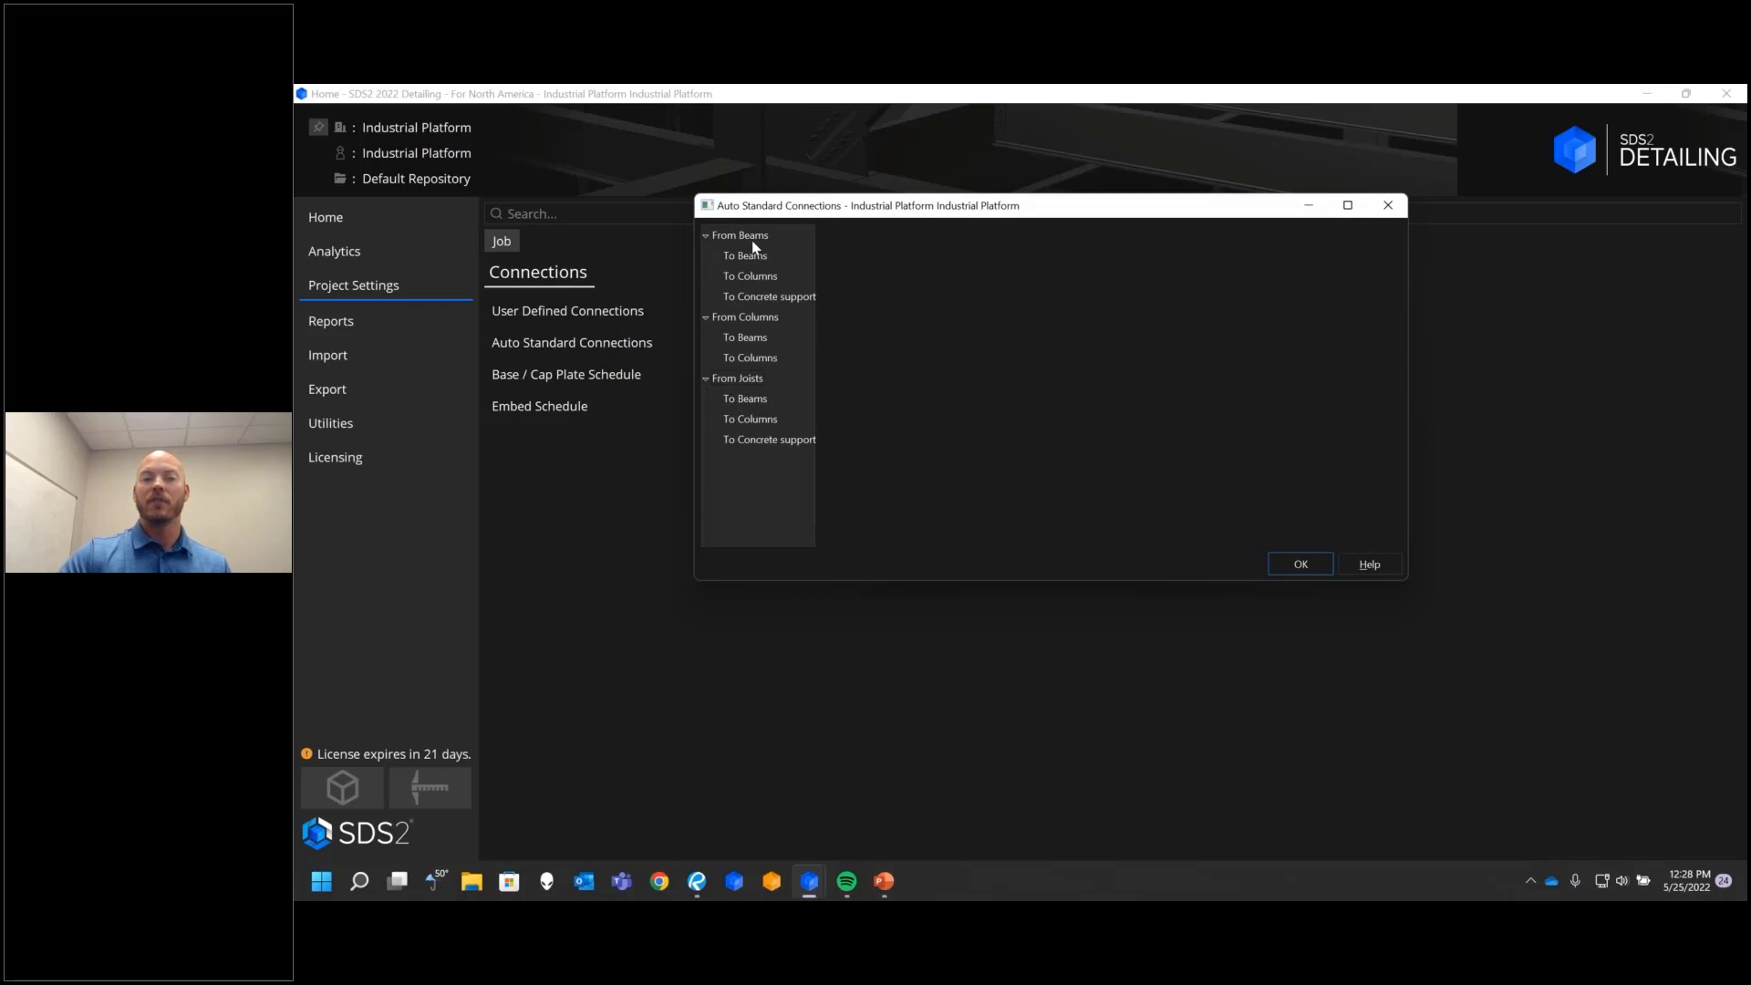
{"action": "left_click", "coordinate": [751, 276]}
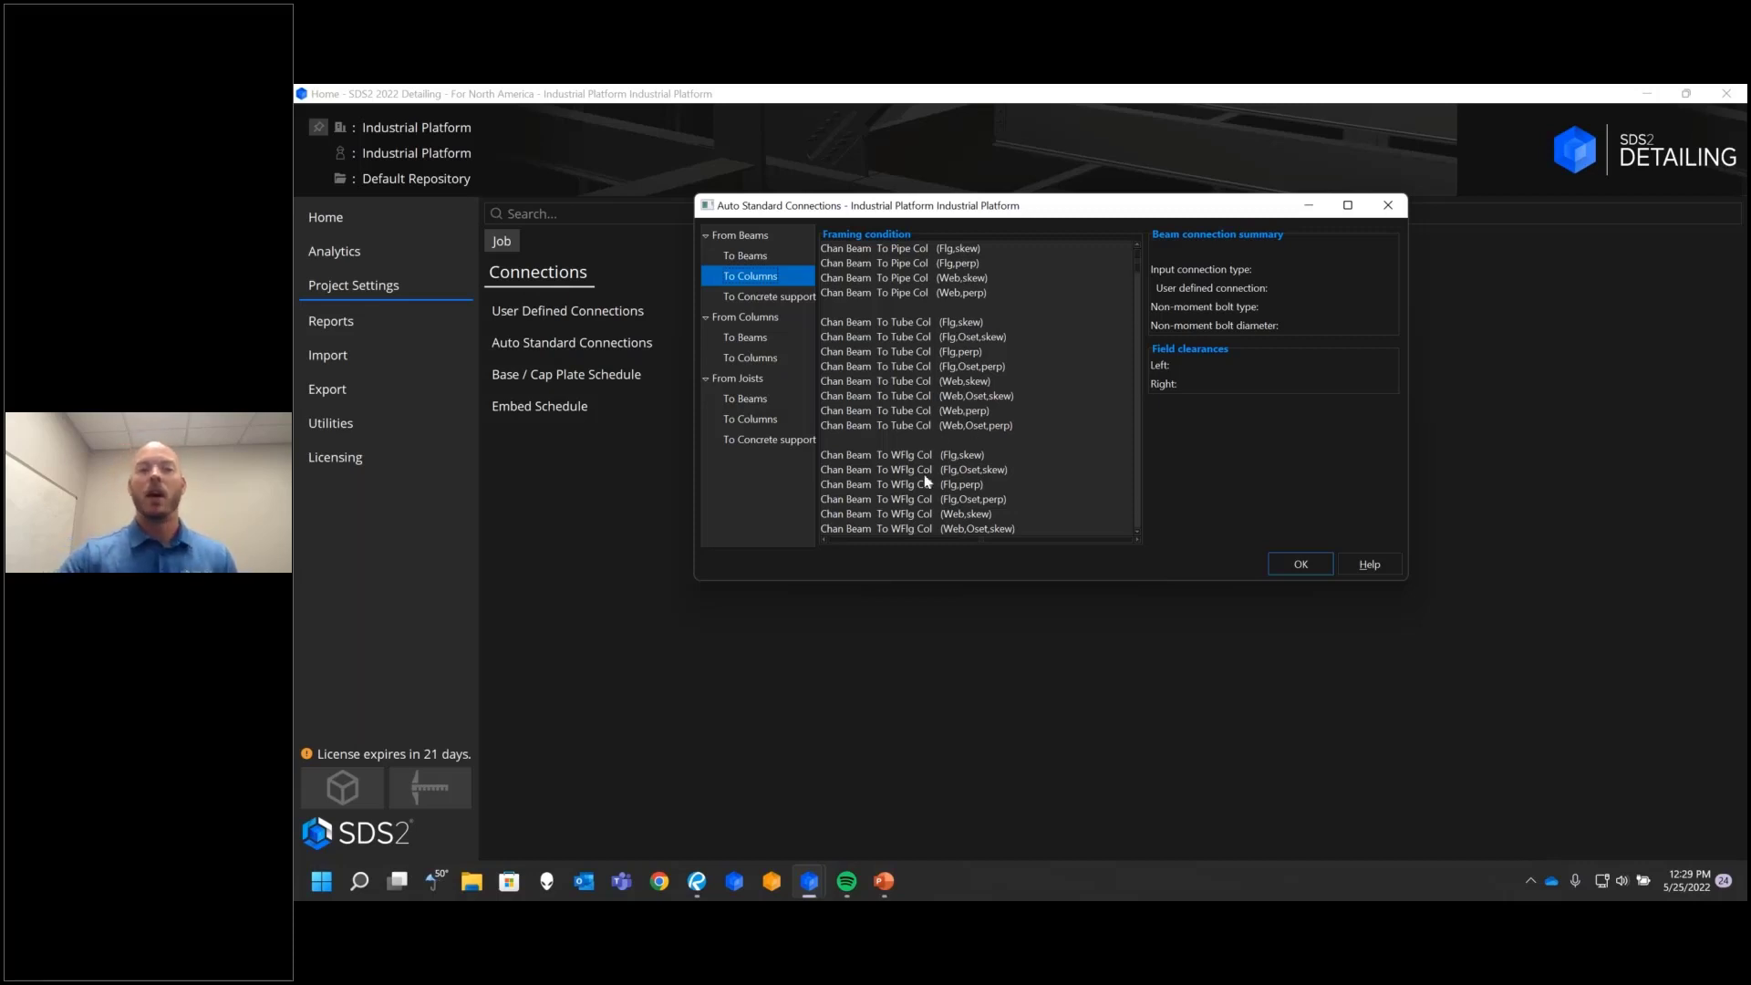
Step: Open the beam-to-beam auto standard connection settings for a channel beam framing perpendicular to a wide-flange beam's web
{"action": "left_click", "coordinate": [773, 258]}
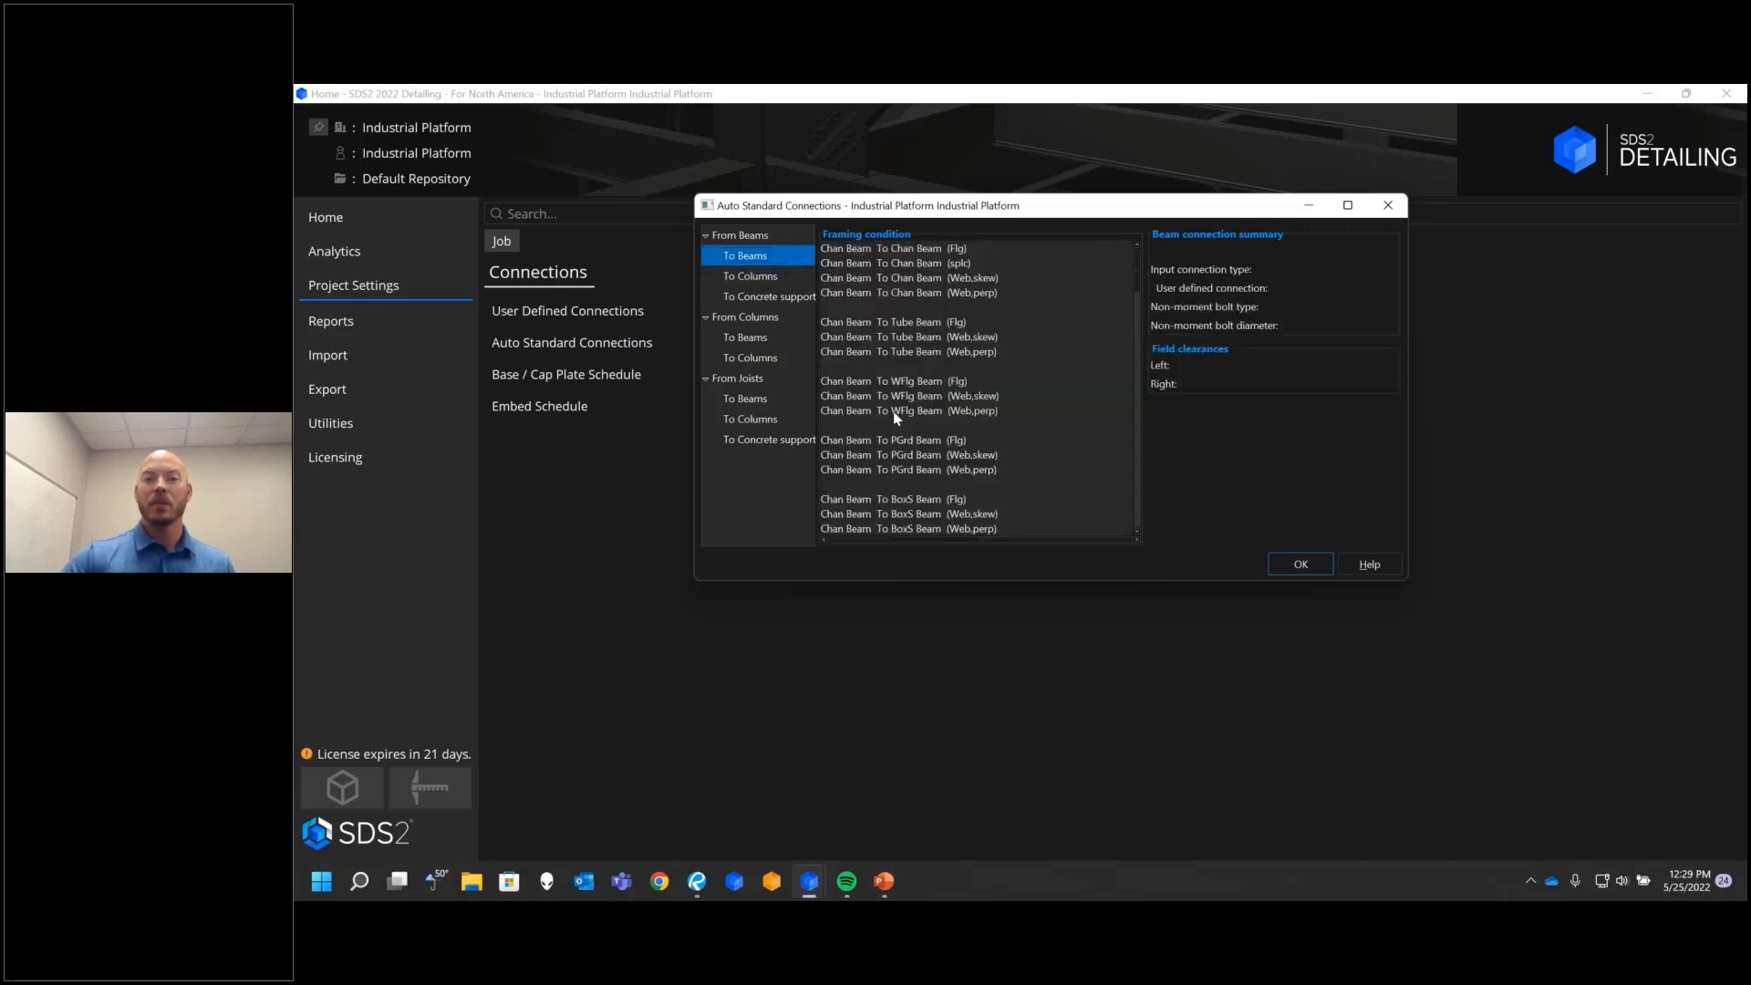
{"action": "left_click", "coordinate": [970, 415]}
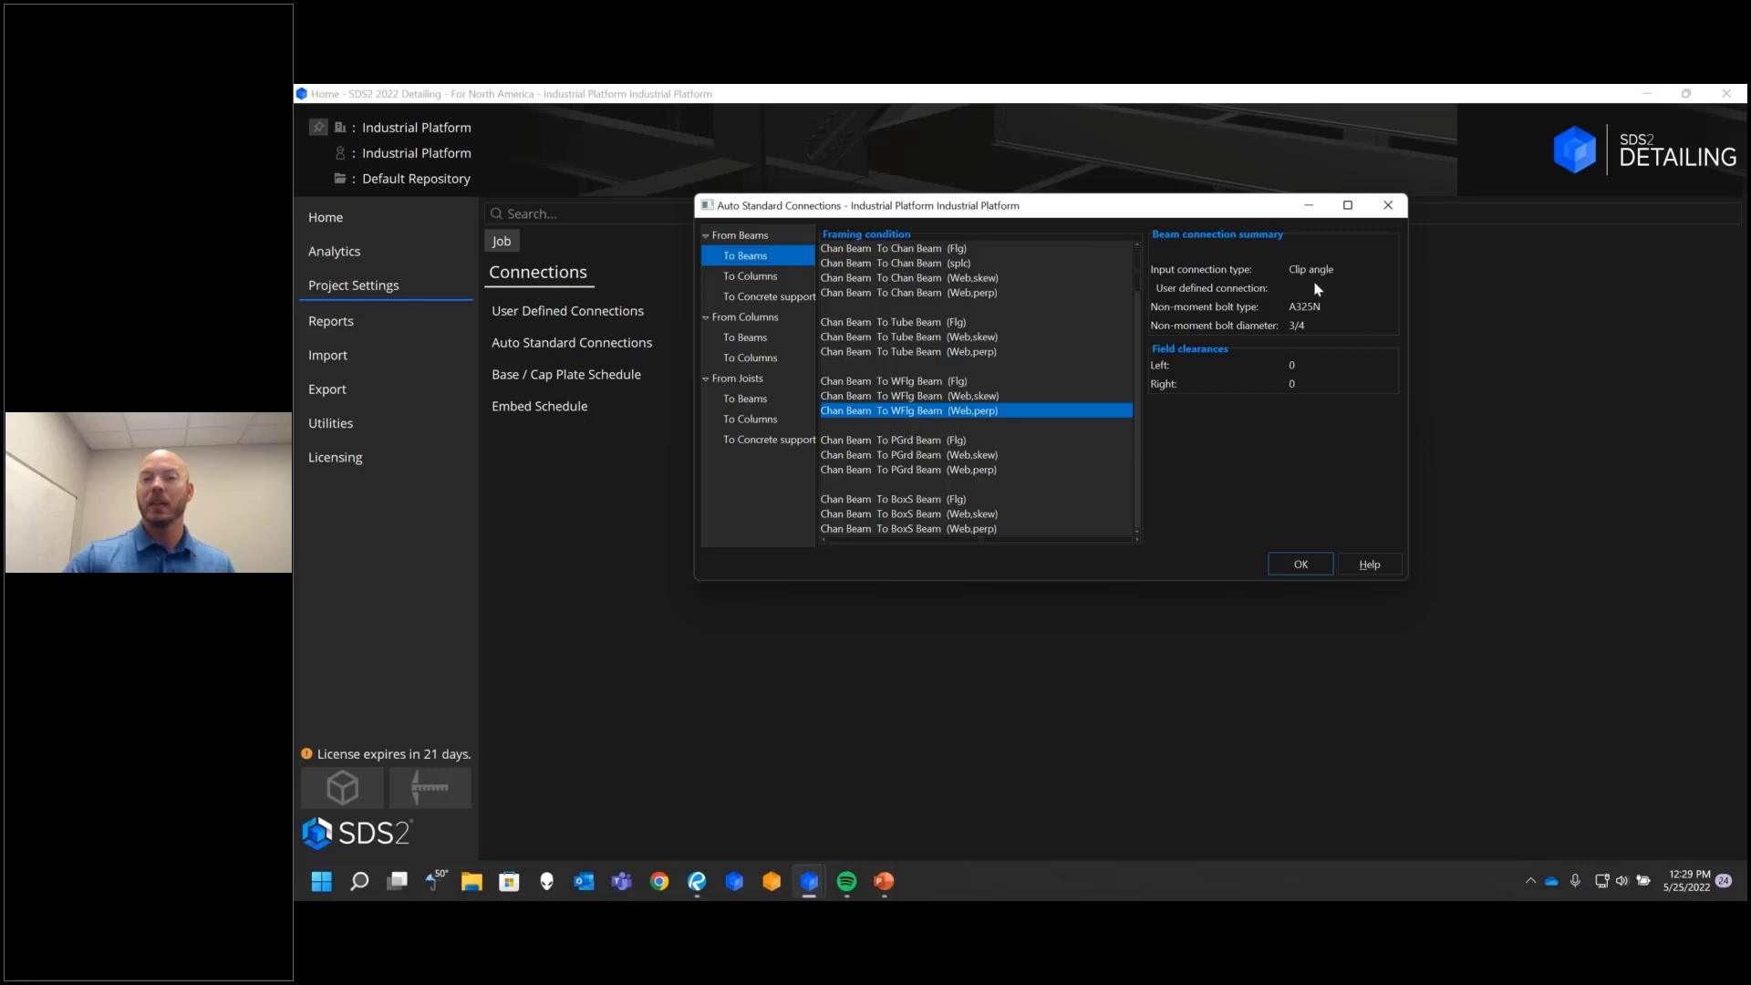
{"action": "double_click", "coordinate": [965, 412]}
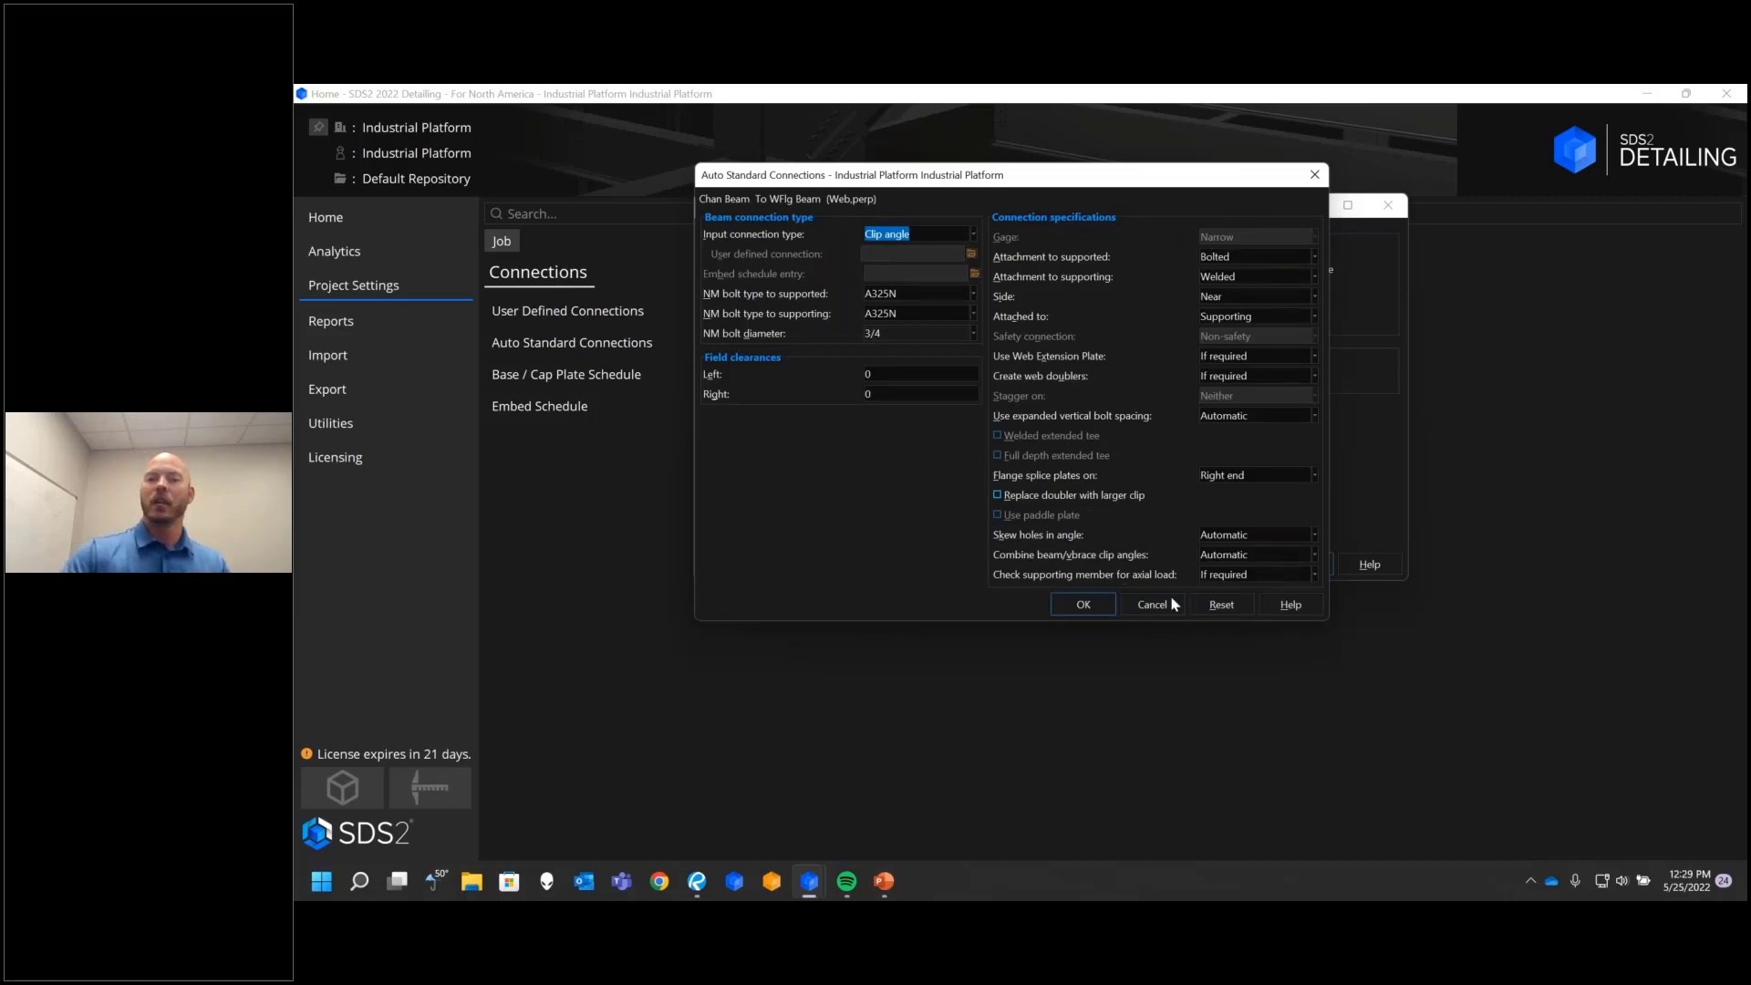
Step: Review the Side, Attached to and Input connection type options for this framing condition, and close the Auto Standard Connections settings
{"action": "left_click", "coordinate": [1248, 300]}
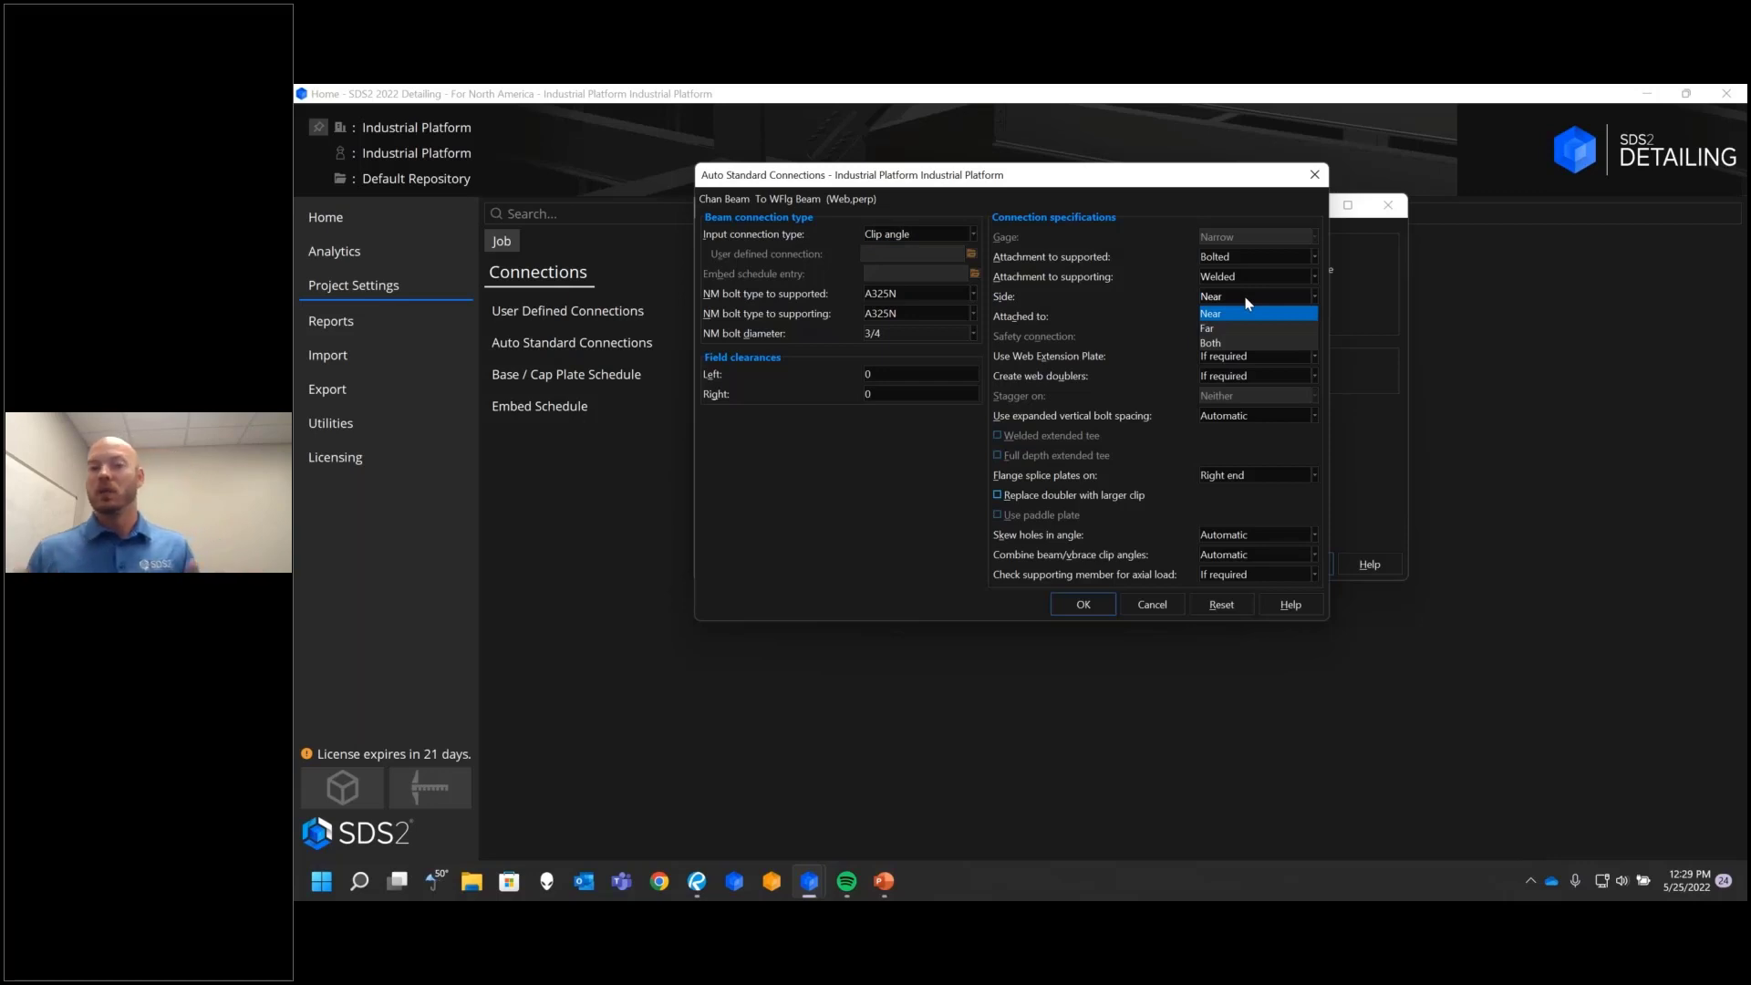
{"action": "left_click", "coordinate": [1247, 312]}
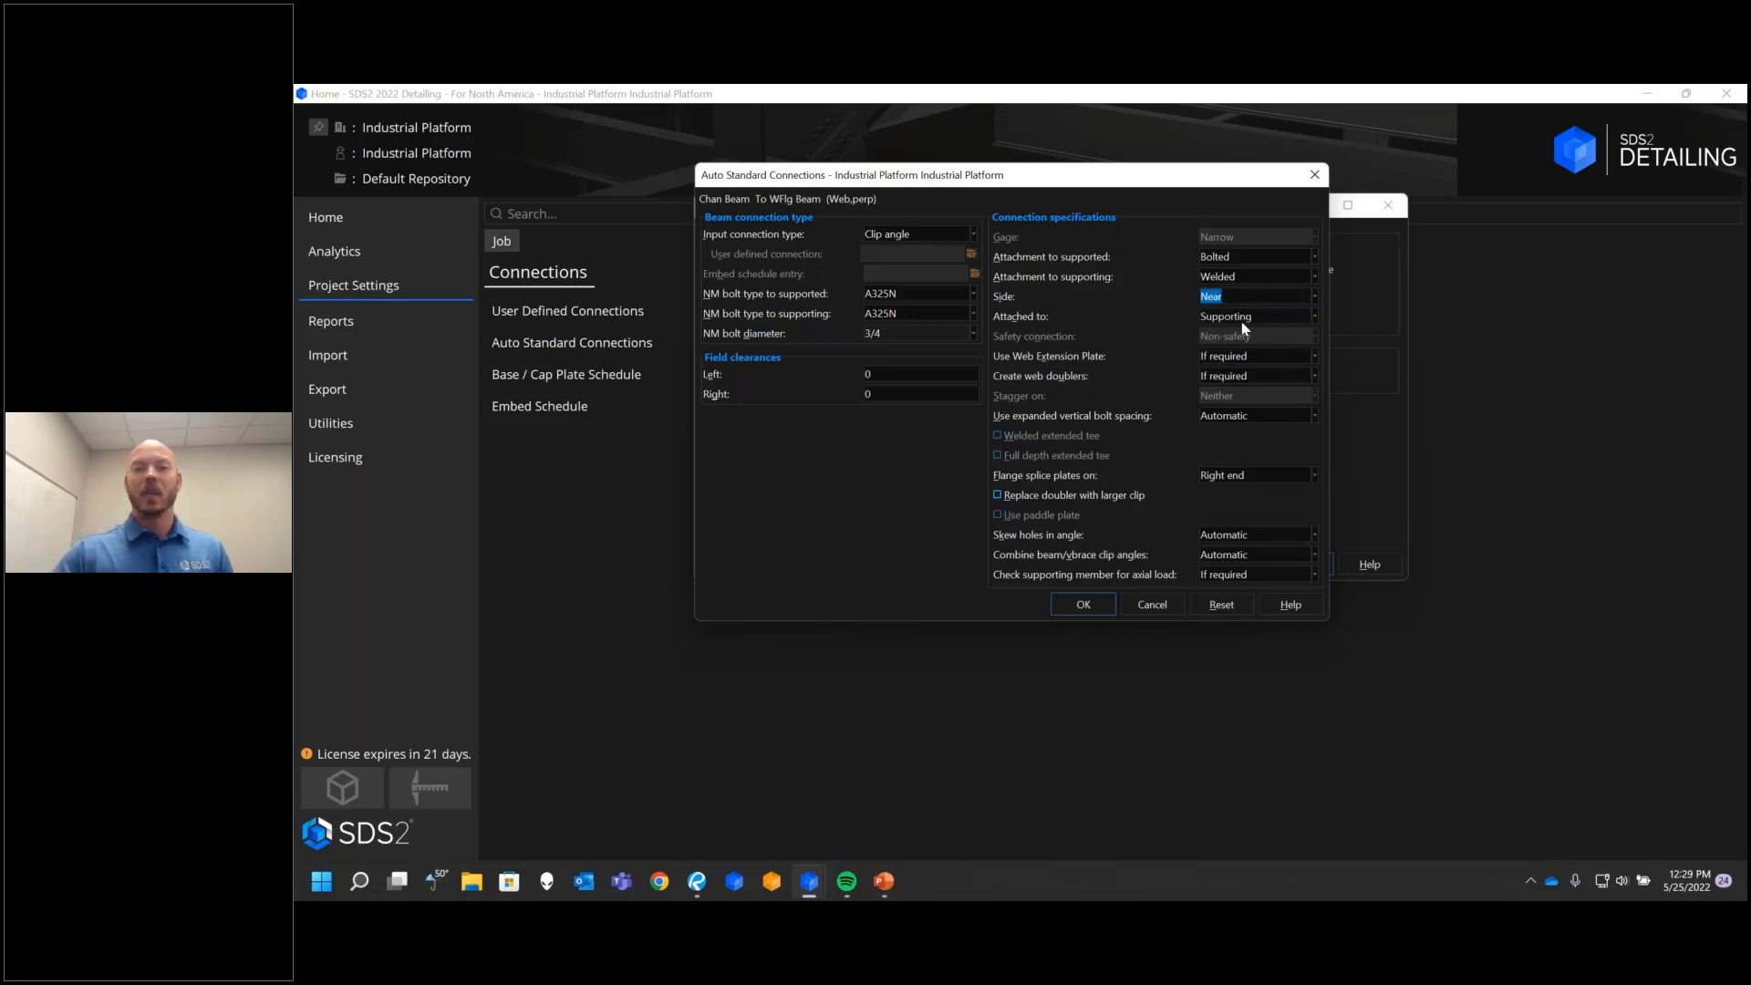
{"action": "left_click", "coordinate": [1244, 318]}
{"action": "left_click", "coordinate": [1243, 322]}
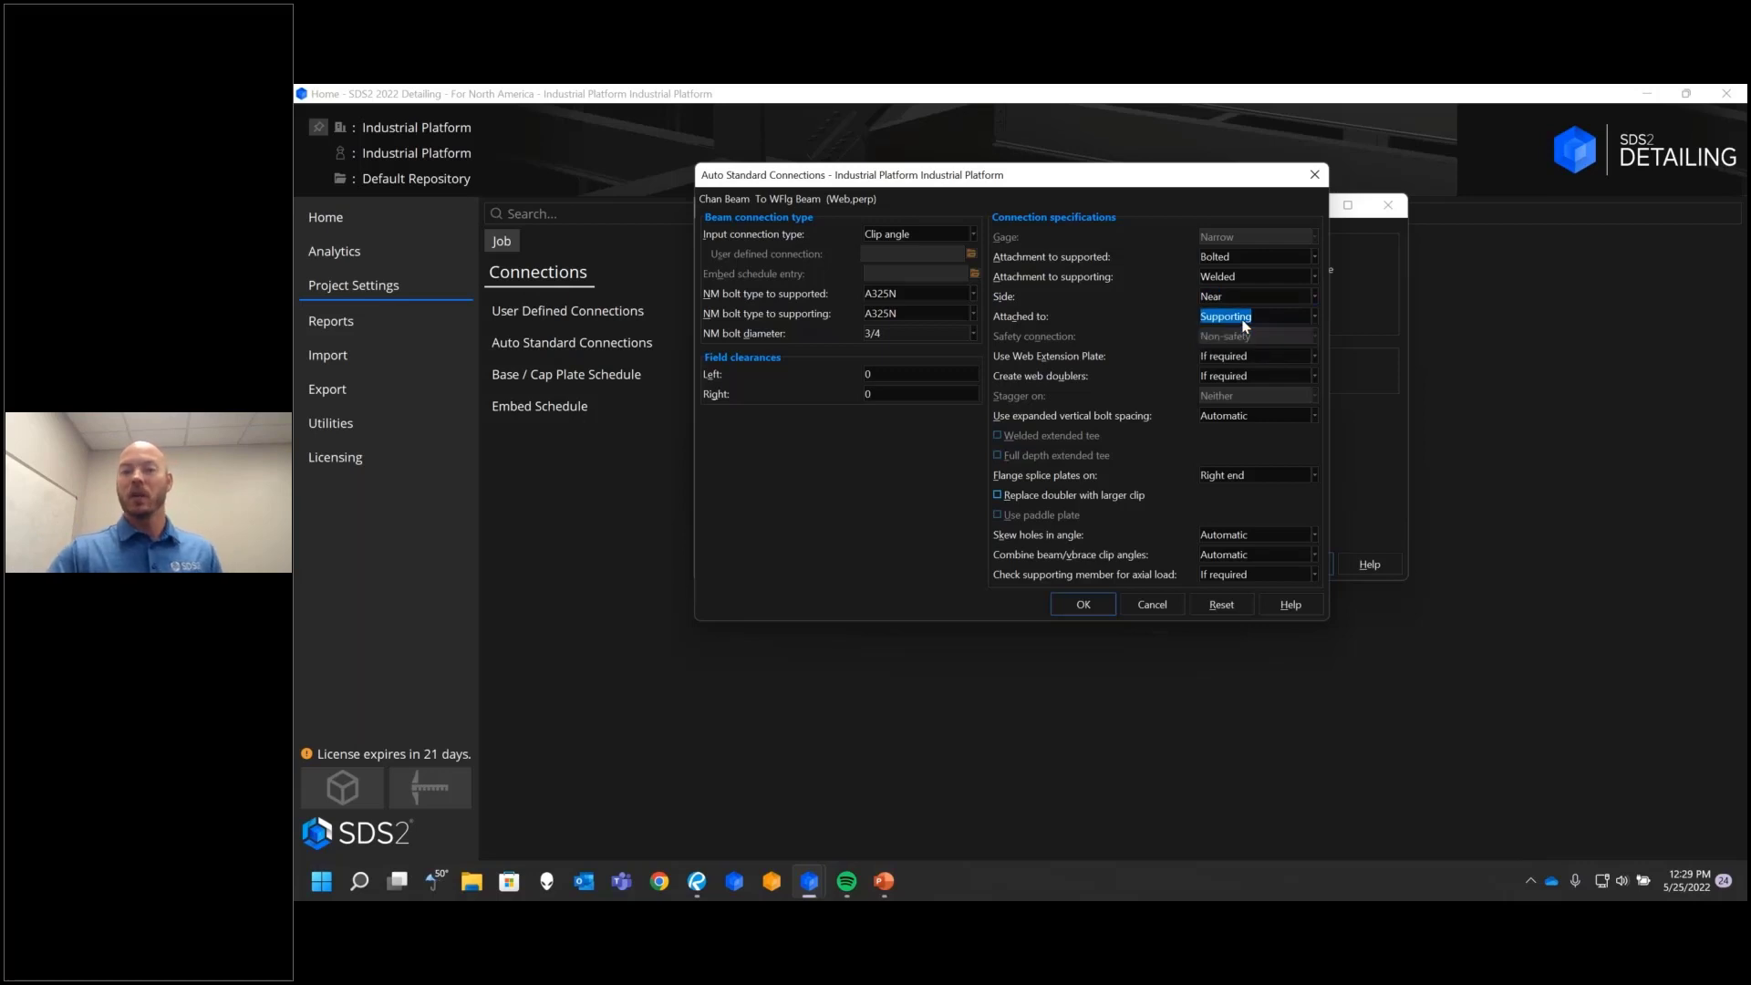
{"action": "left_click", "coordinate": [973, 234]}
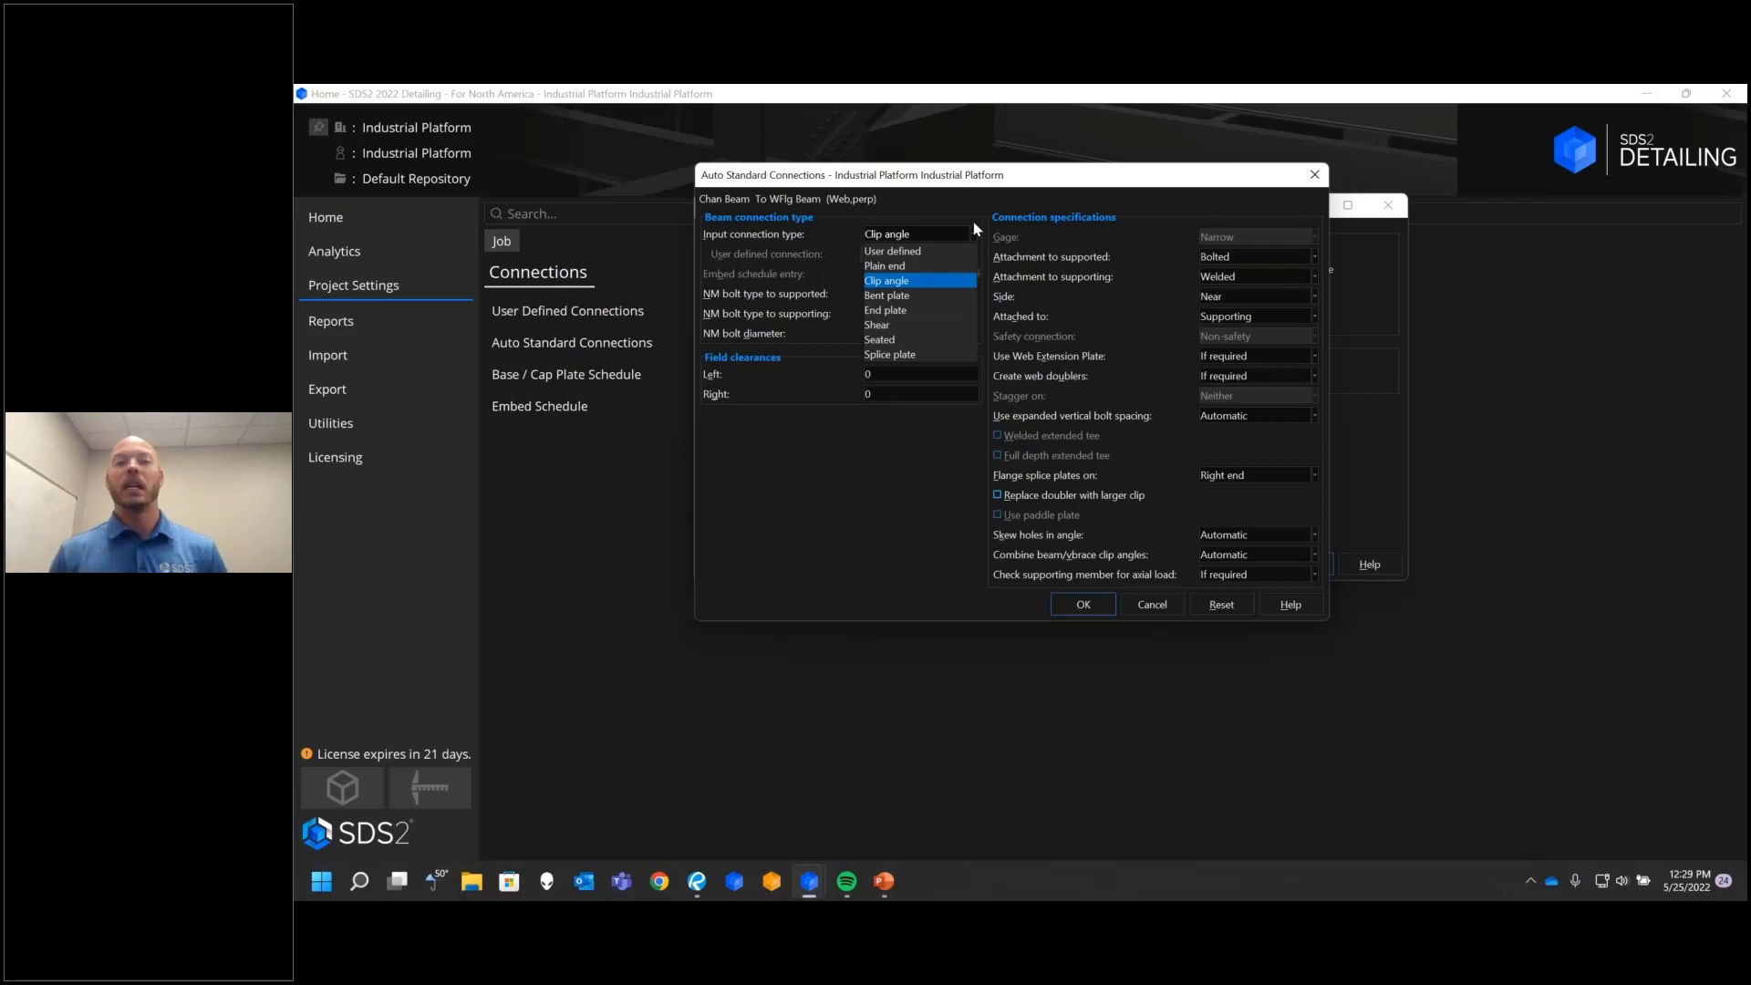
{"action": "left_click", "coordinate": [971, 232]}
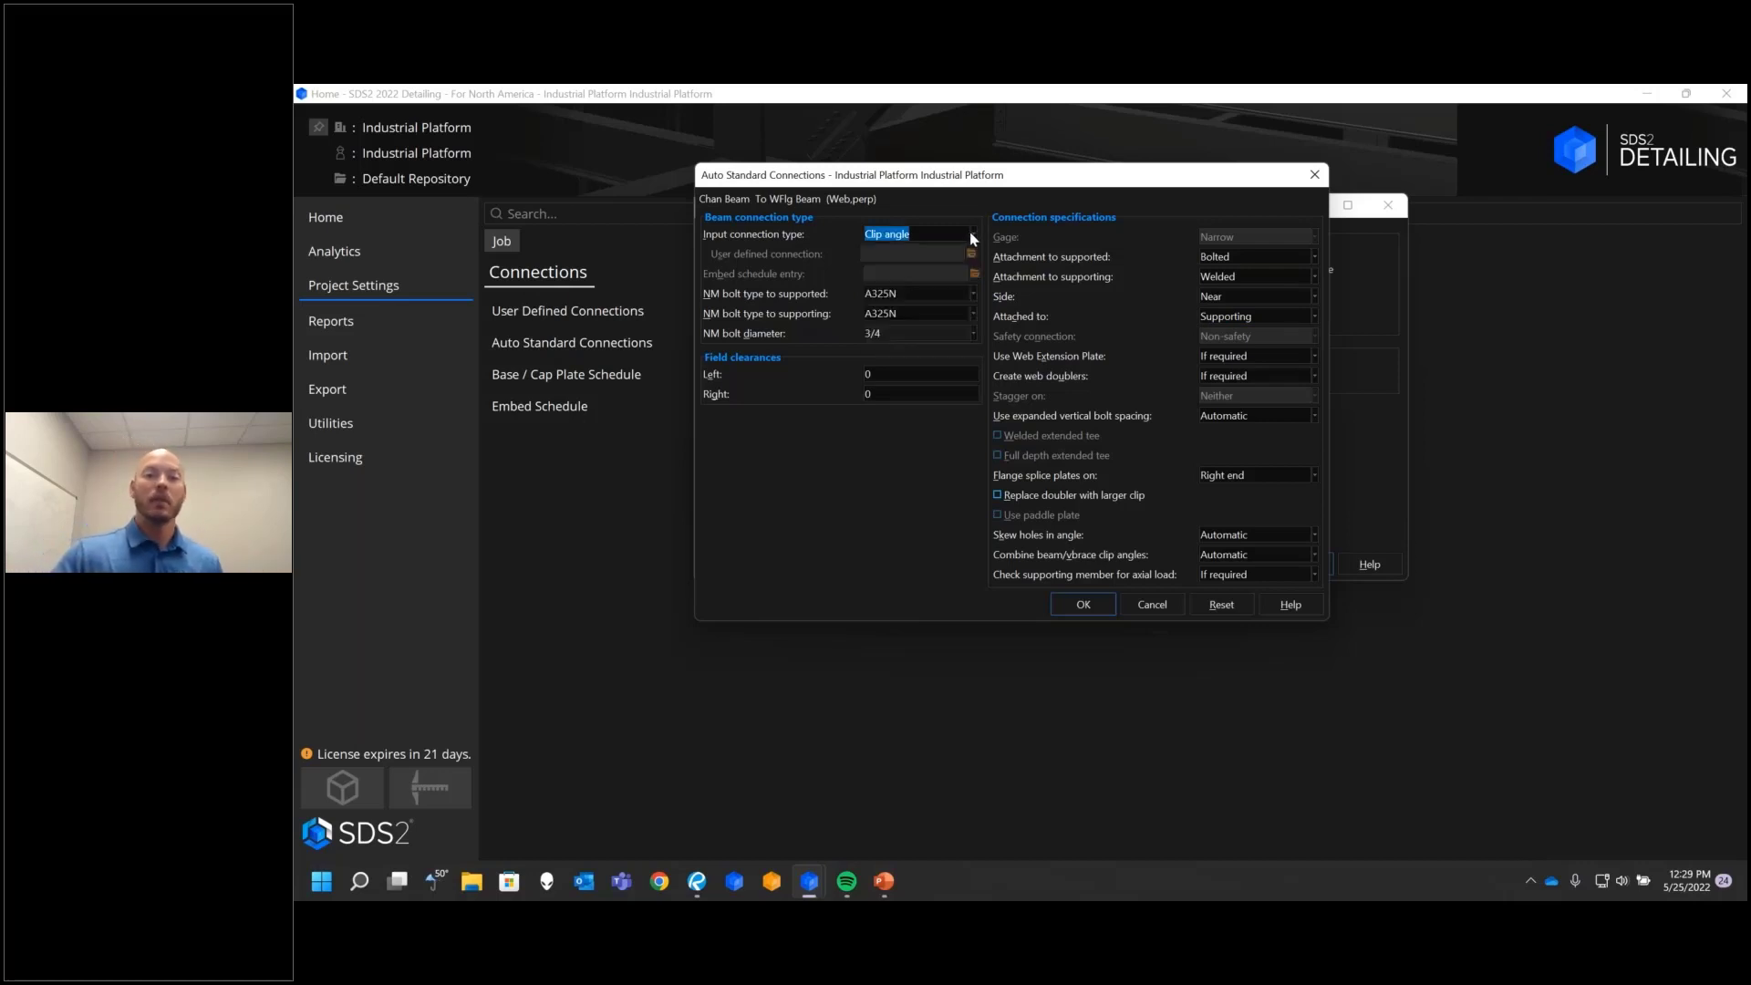
{"action": "left_click", "coordinate": [1084, 606]}
{"action": "left_click", "coordinate": [1300, 564]}
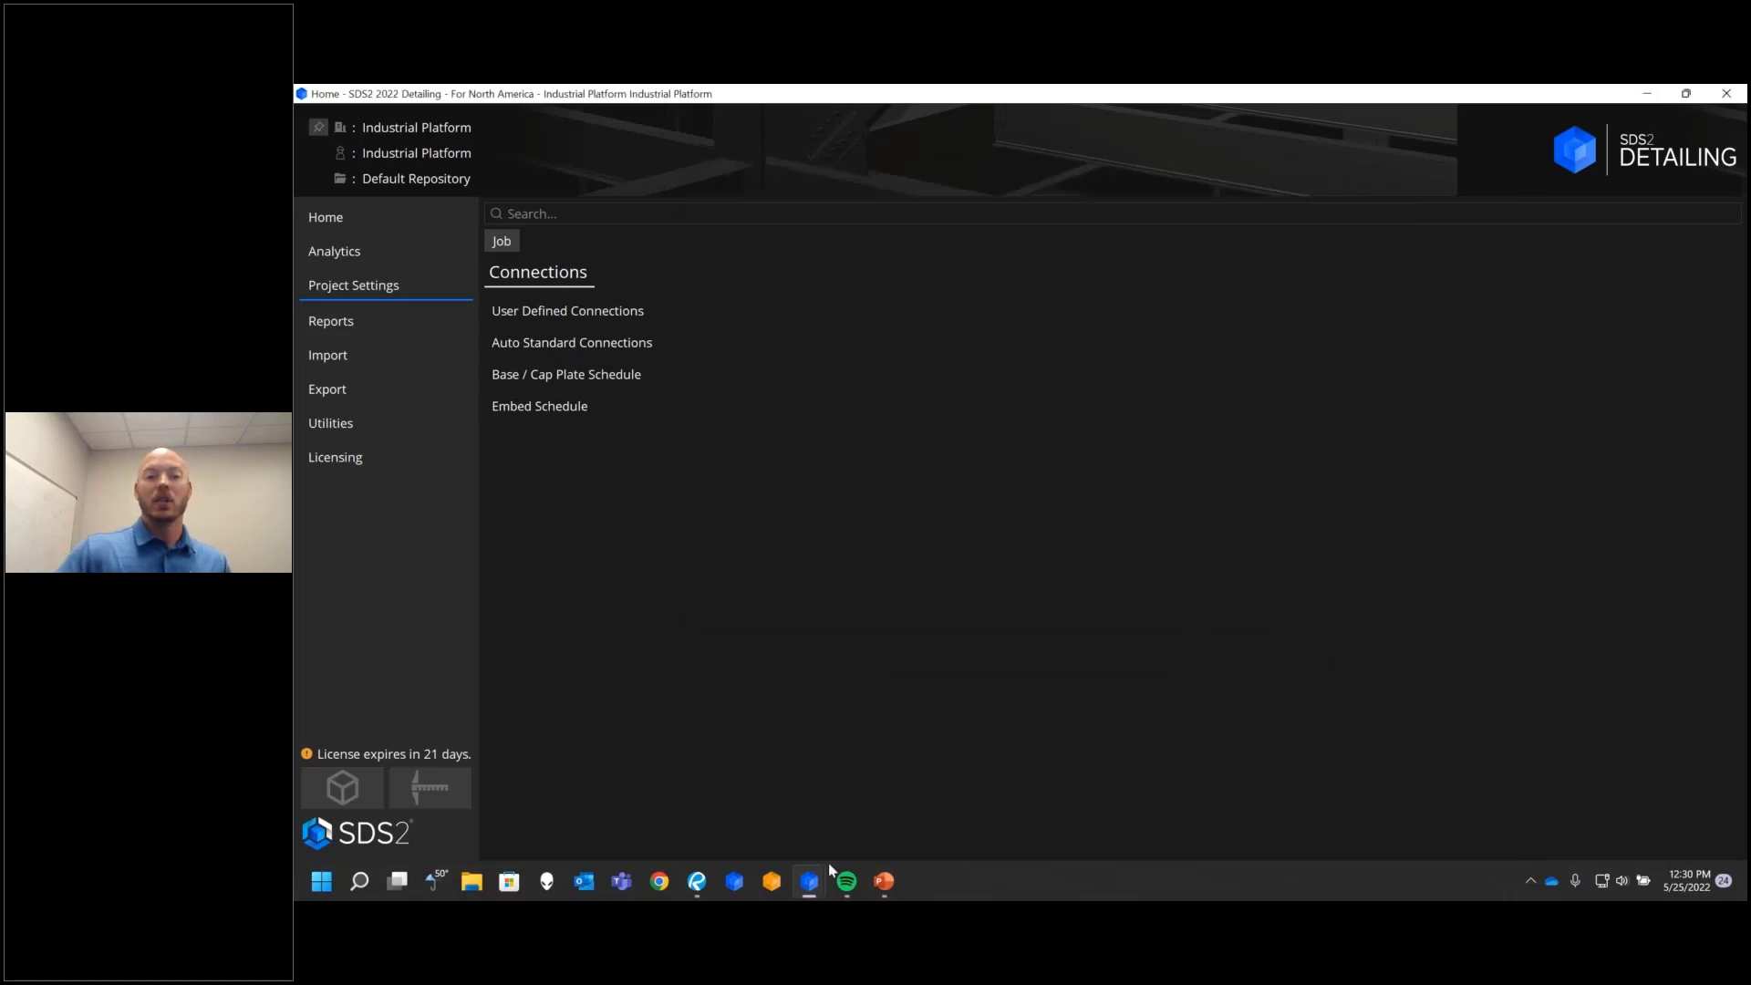
Step: Return to the Modeling window and hide the reference drawing 20007+Rev+1_pg4
{"action": "mouse_move", "coordinate": [810, 880]}
{"action": "left_click", "coordinate": [899, 802]}
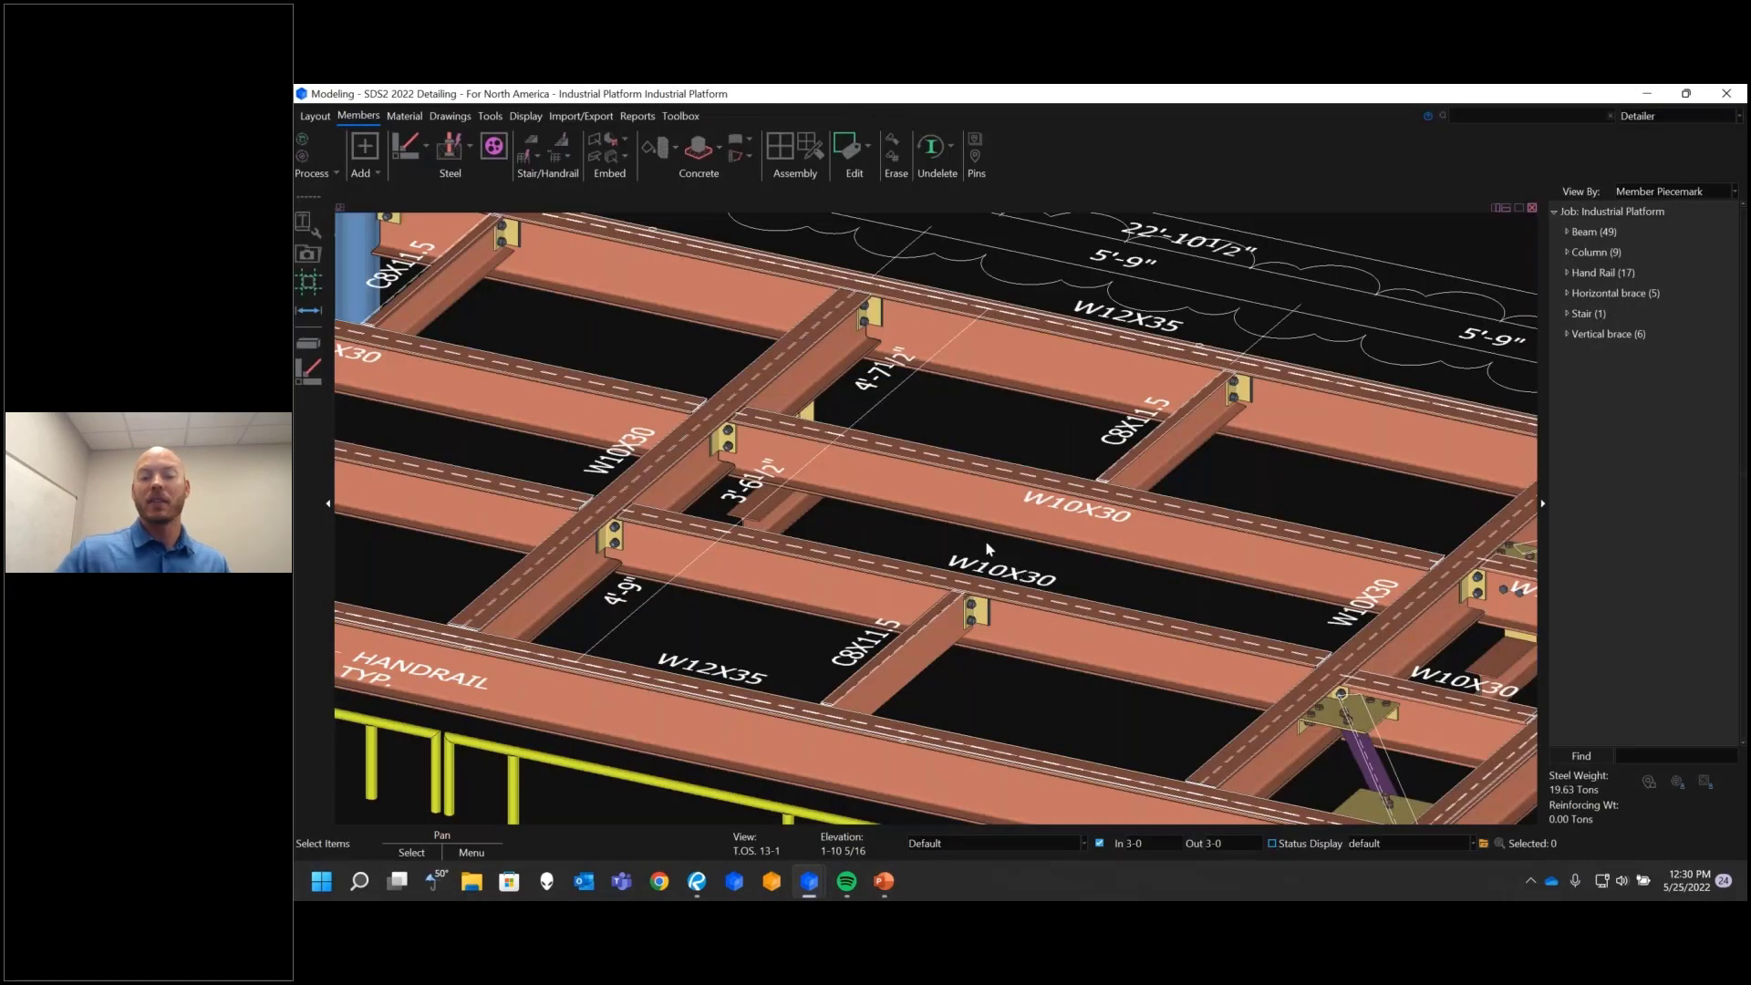
{"action": "scroll", "coordinate": [988, 549], "scroll_direction": "down", "scroll_amount": 5}
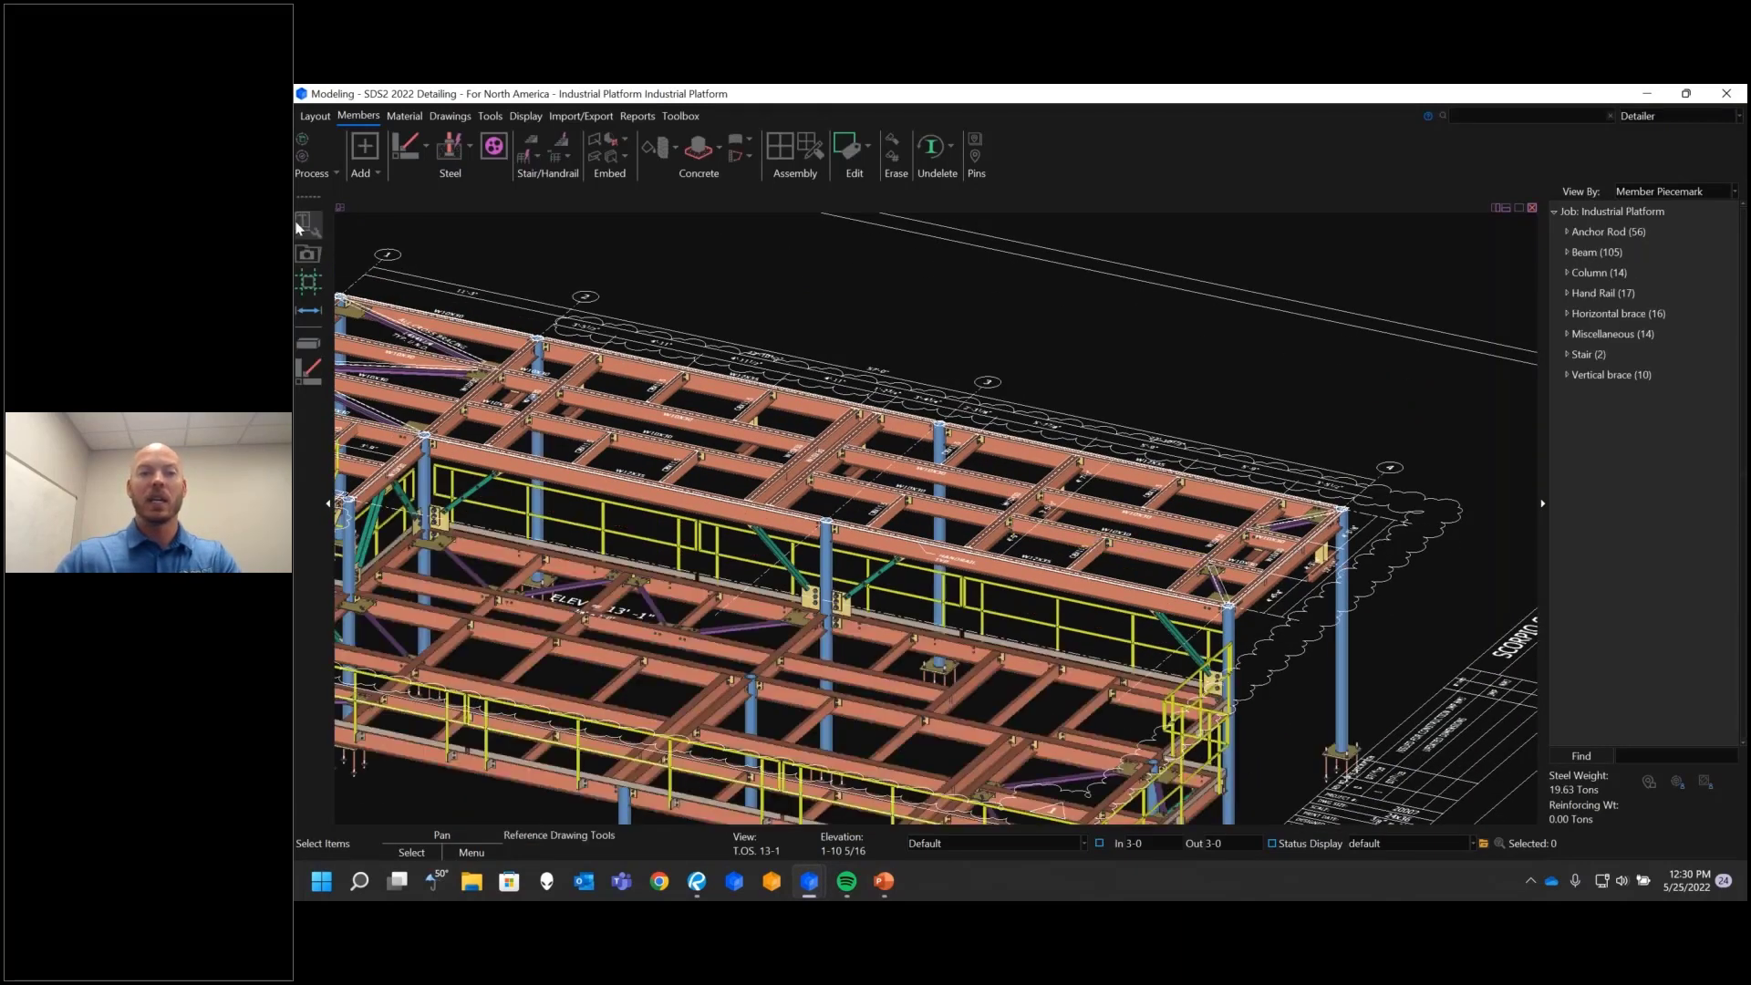
{"action": "left_click", "coordinate": [1365, 350]}
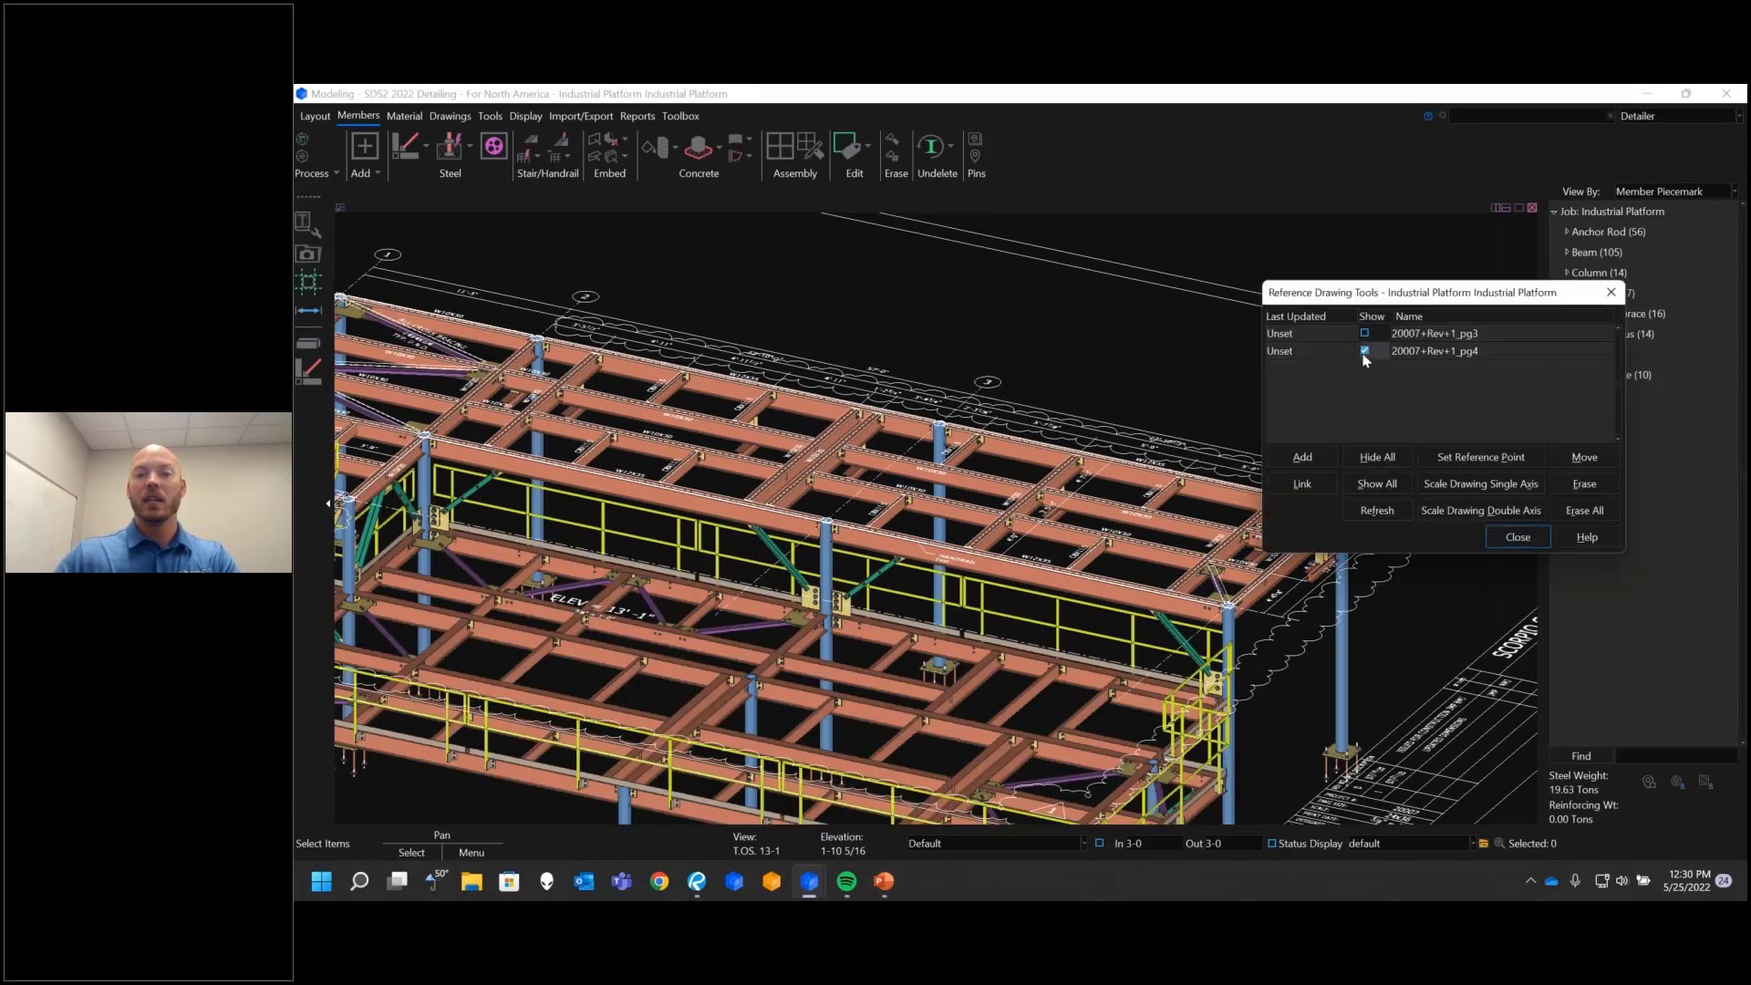
{"action": "scroll", "coordinate": [1058, 493], "scroll_direction": "up", "scroll_amount": 3}
{"action": "scroll", "coordinate": [1059, 493], "scroll_direction": "up", "scroll_amount": 3}
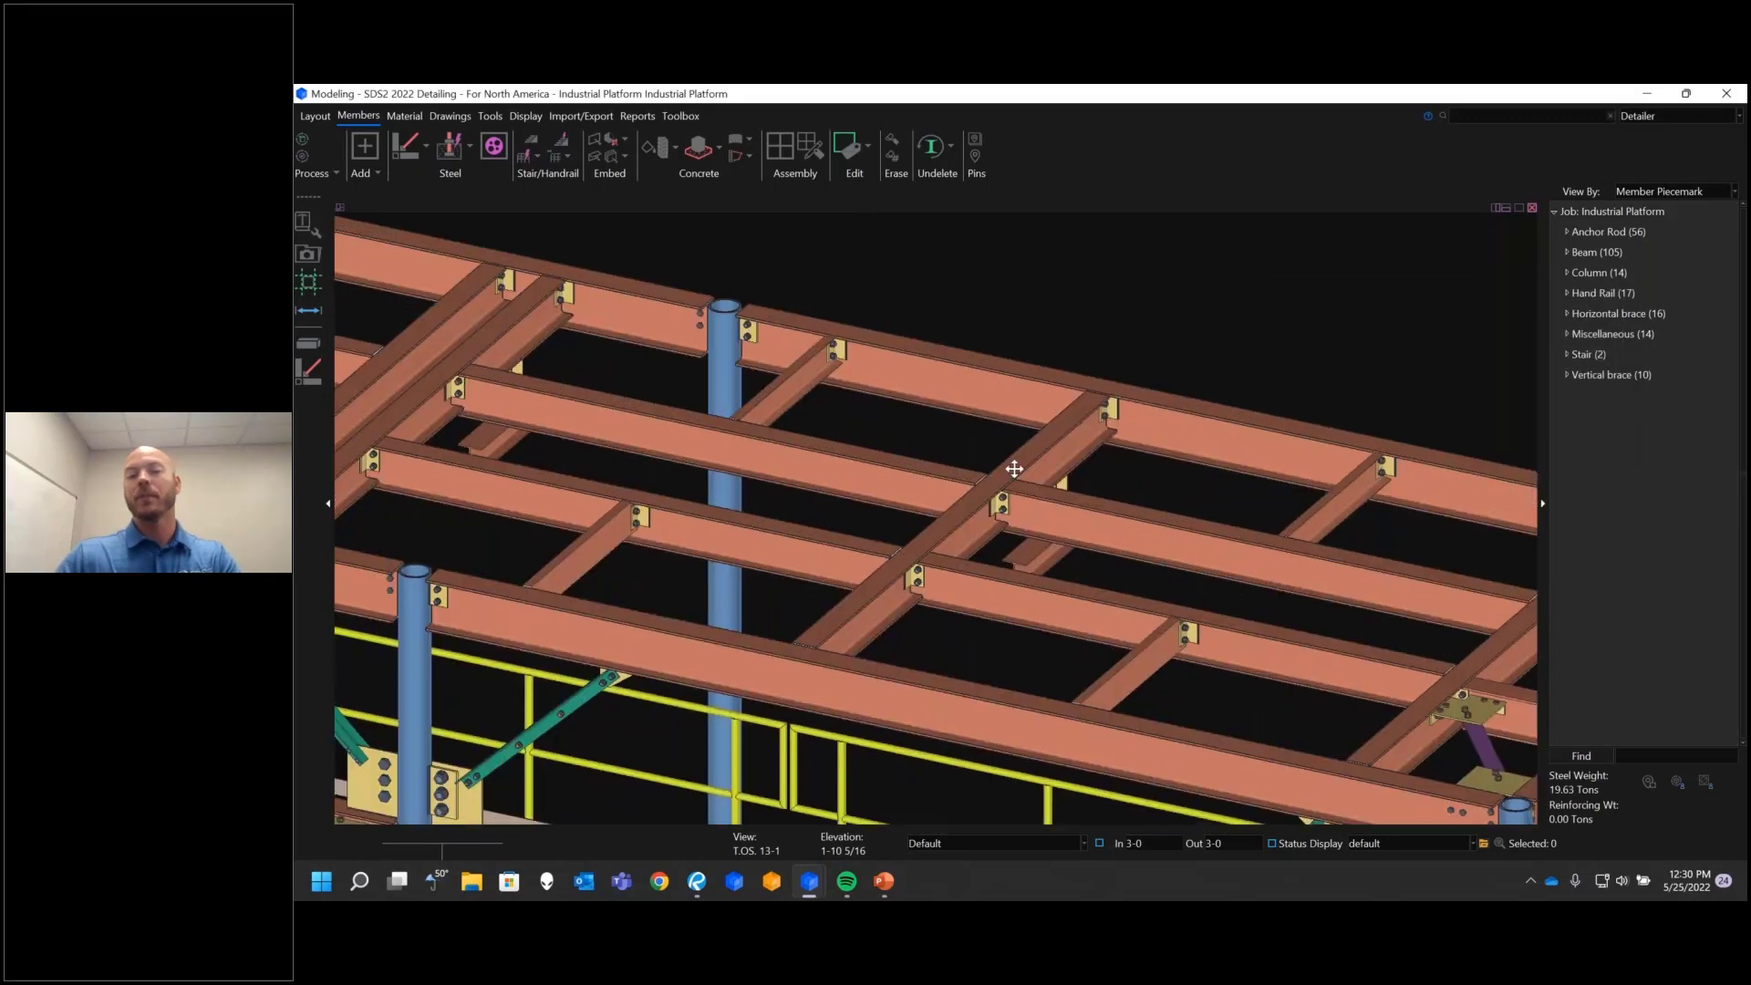
Step: Set the W10x30 cross beam's right-end input connection type to Shear and examine its connection to the outer beam
{"action": "scroll", "coordinate": [1192, 355], "scroll_direction": "down", "scroll_amount": 2}
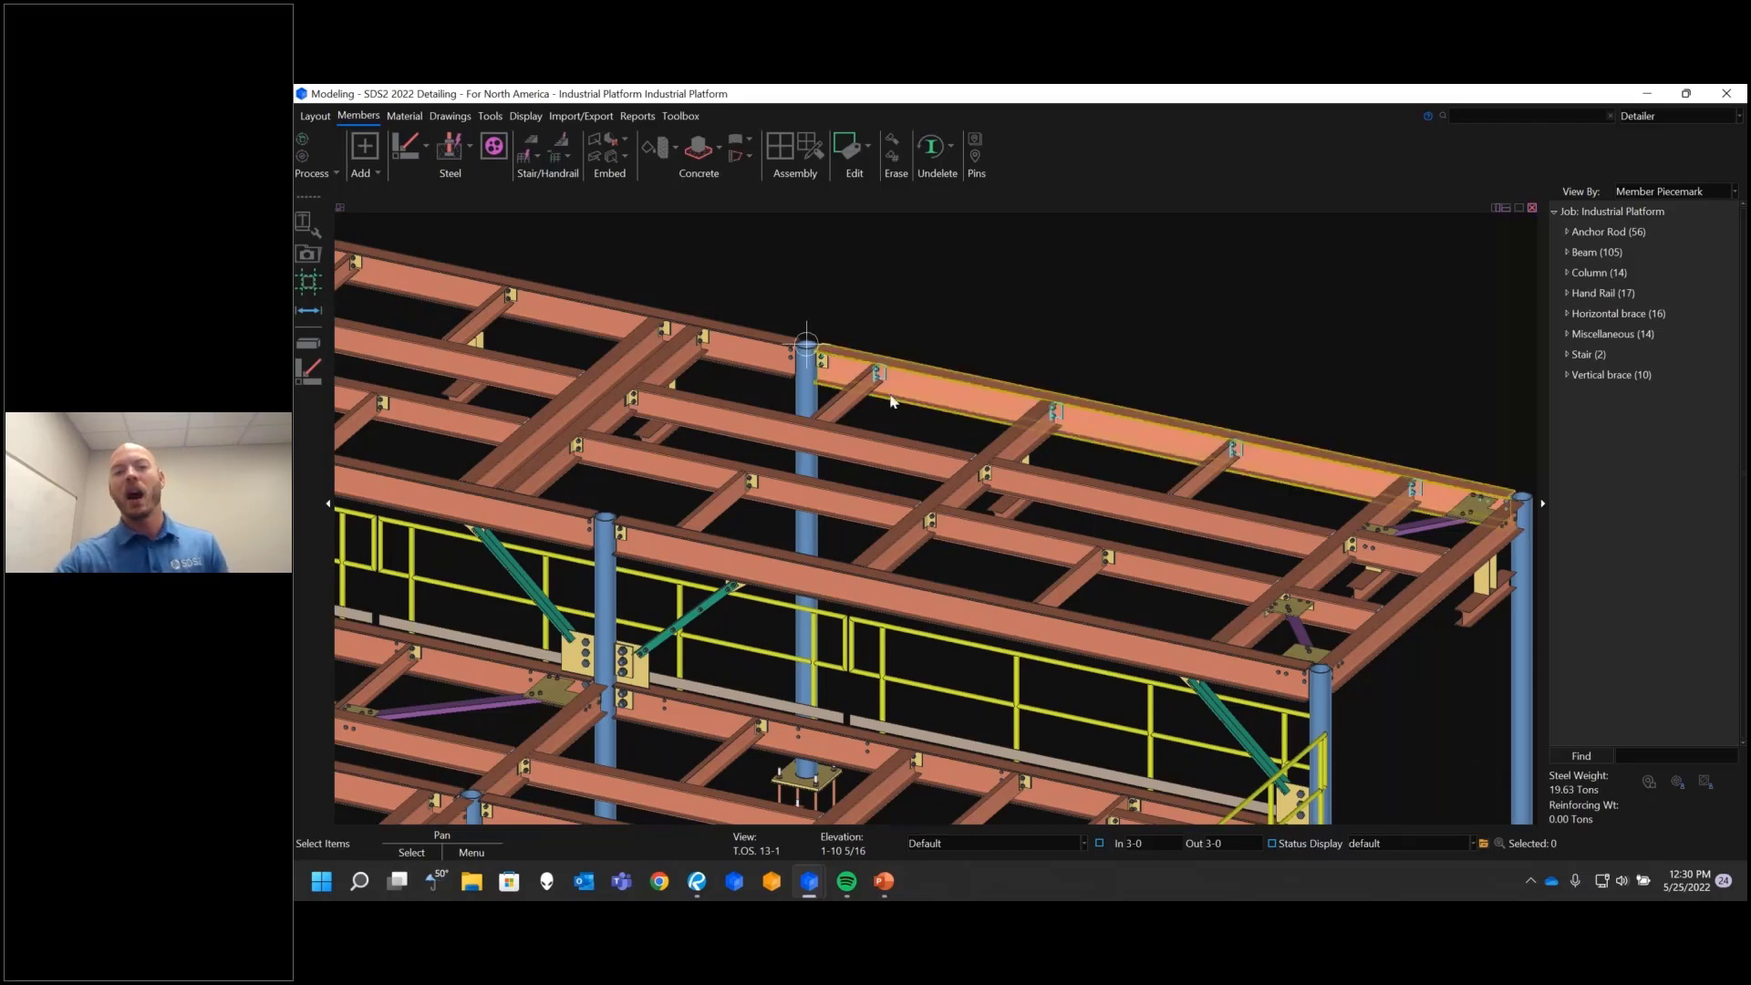
{"action": "scroll", "coordinate": [1051, 407], "scroll_direction": "up", "scroll_amount": 5}
{"action": "scroll", "coordinate": [1092, 458], "scroll_direction": "up", "scroll_amount": 3}
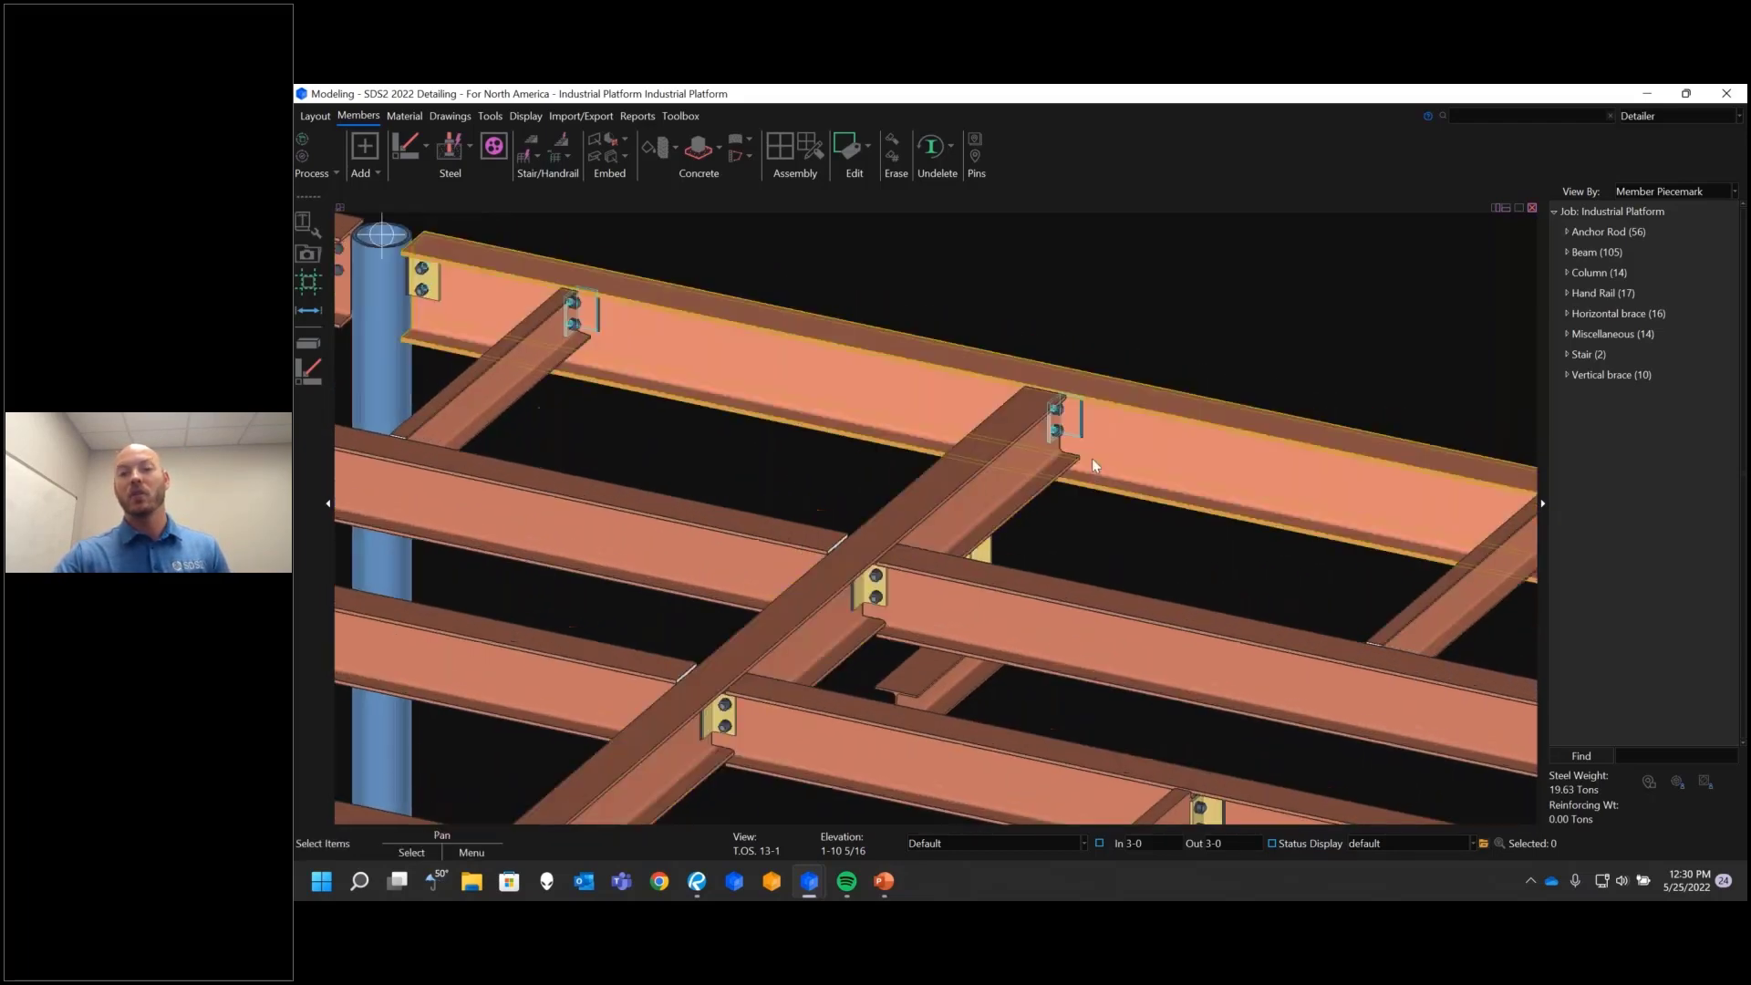
{"action": "left_click", "coordinate": [918, 470]}
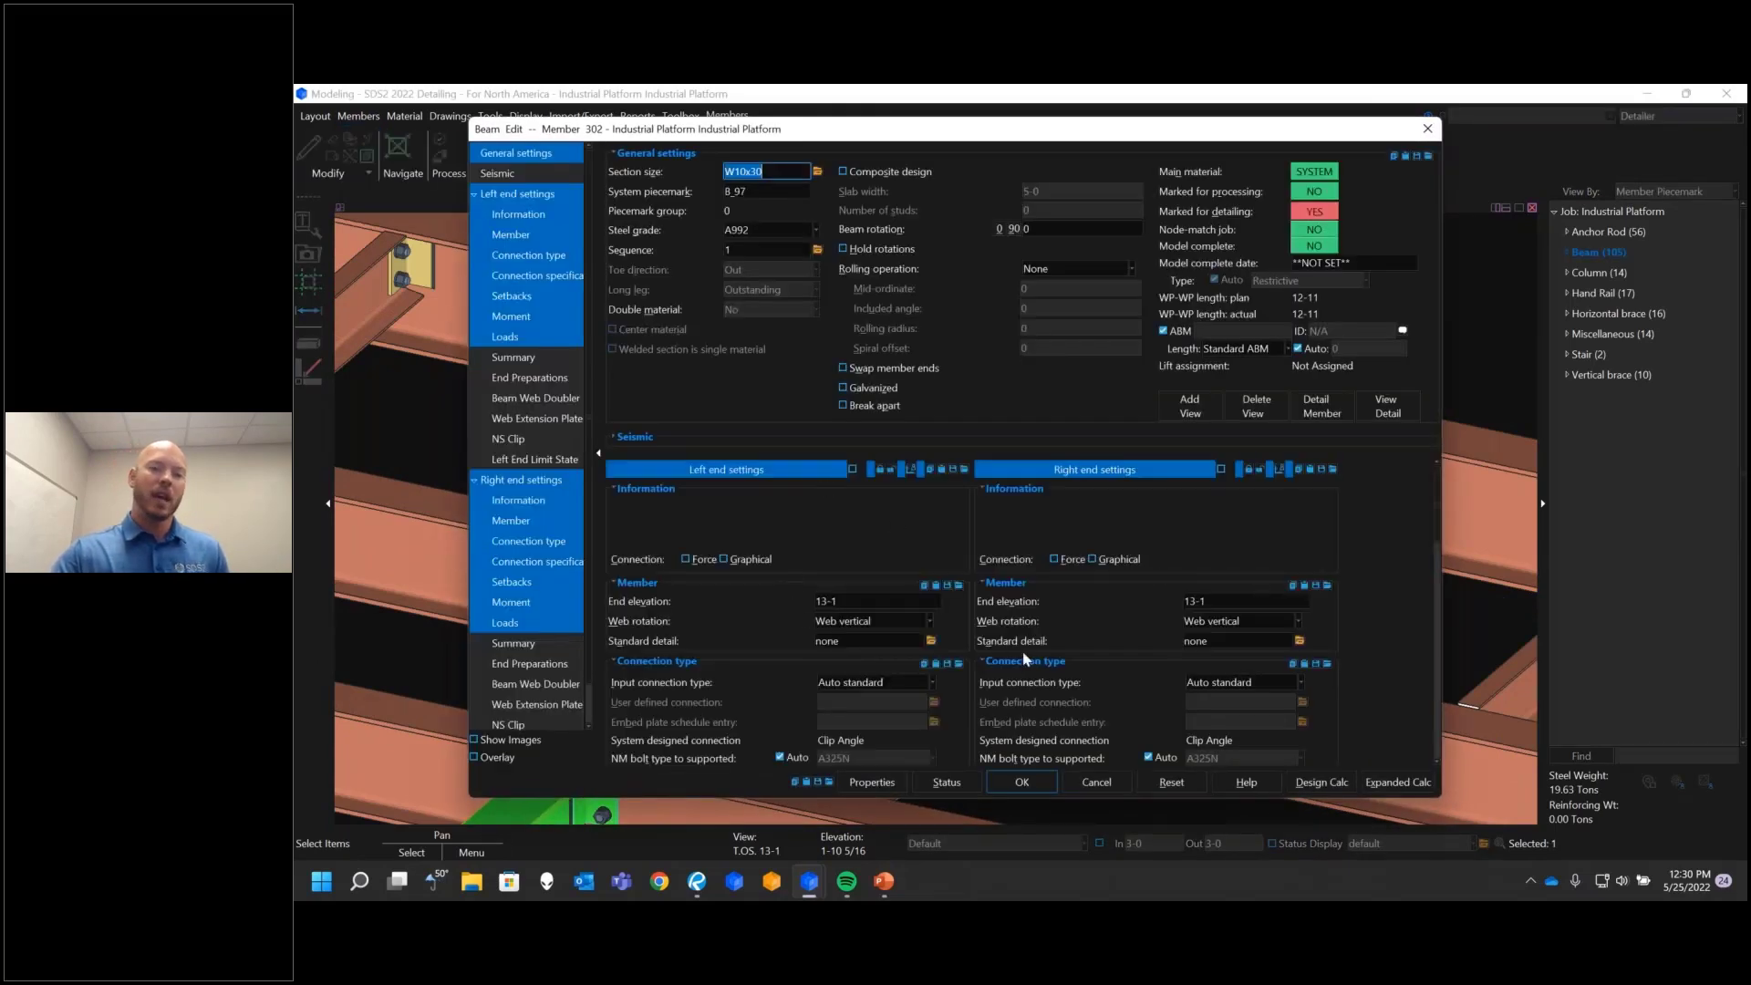
{"action": "left_click", "coordinate": [1237, 682]}
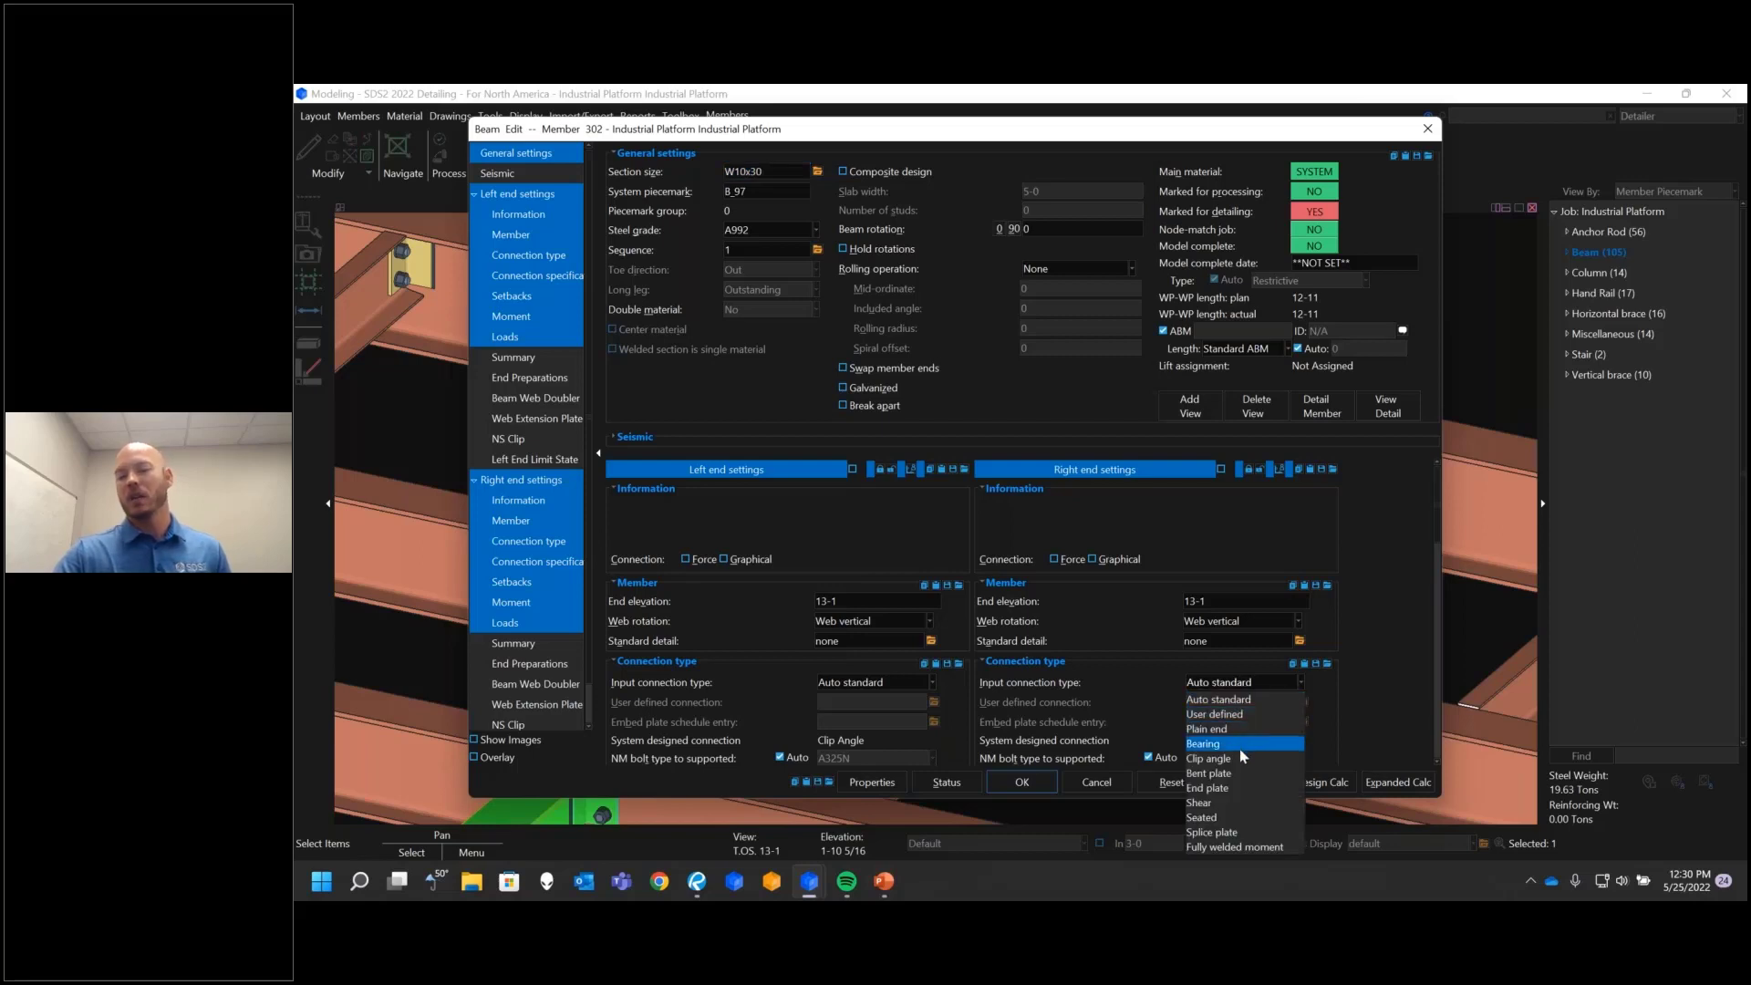
{"action": "left_click", "coordinate": [1233, 804]}
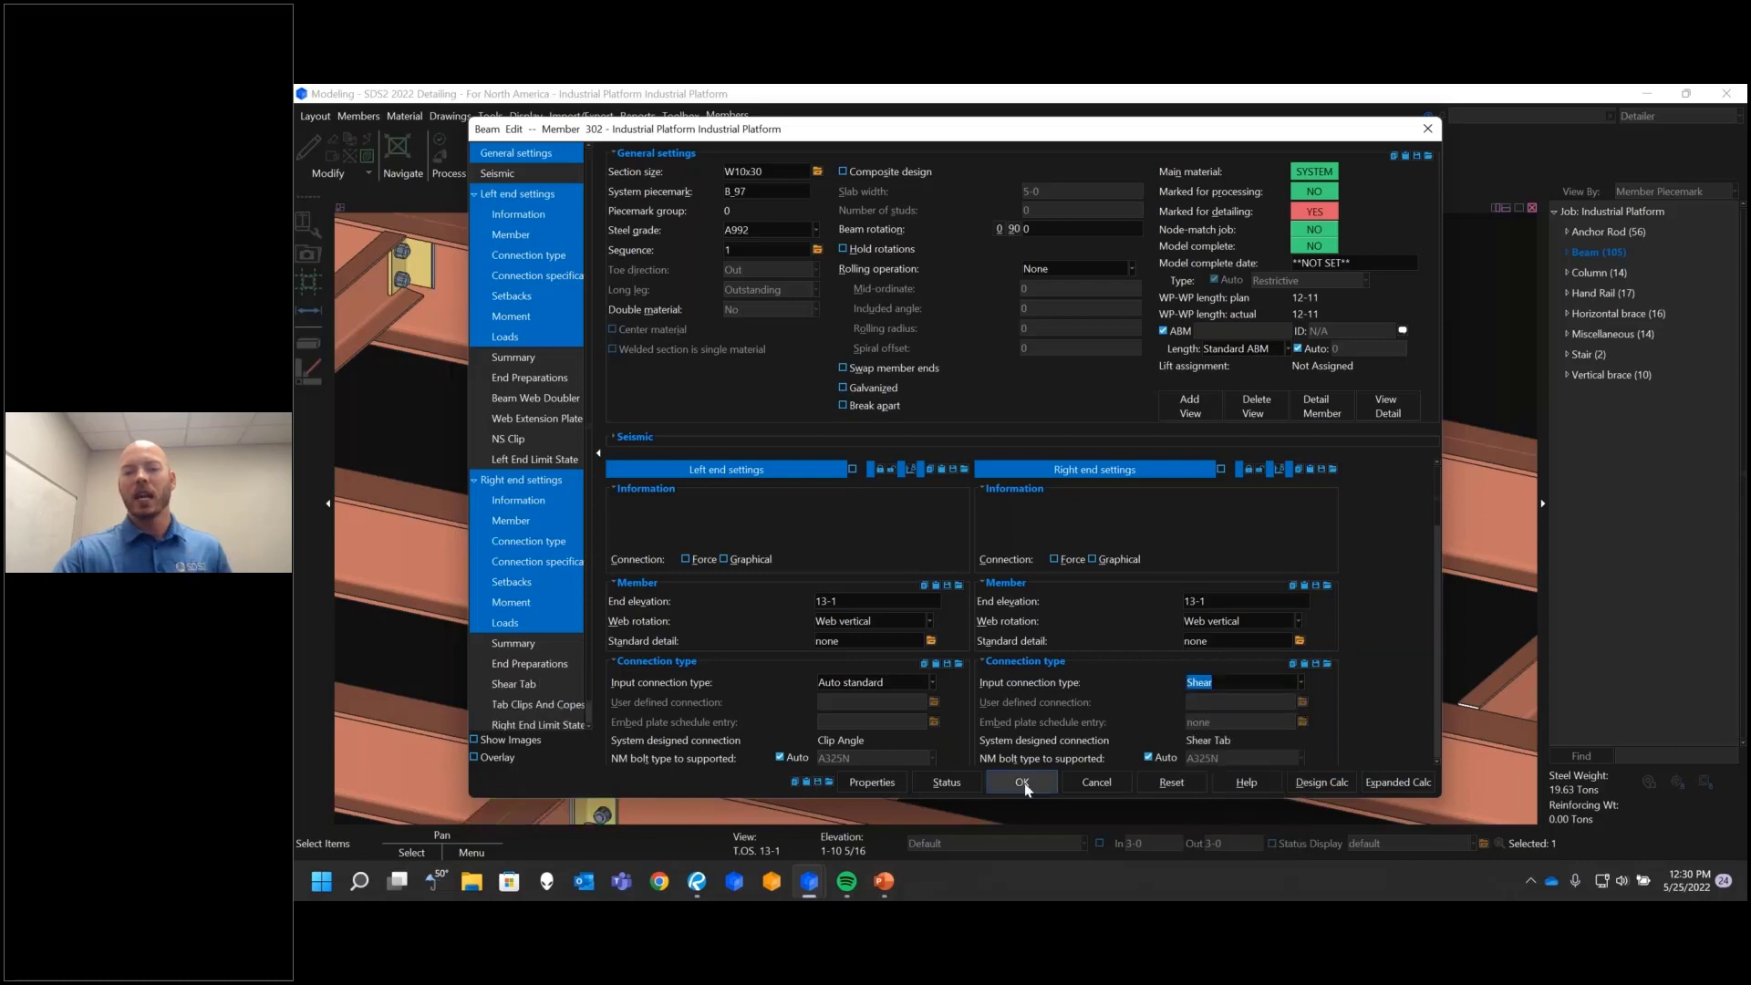
{"action": "key", "text": "Return"}
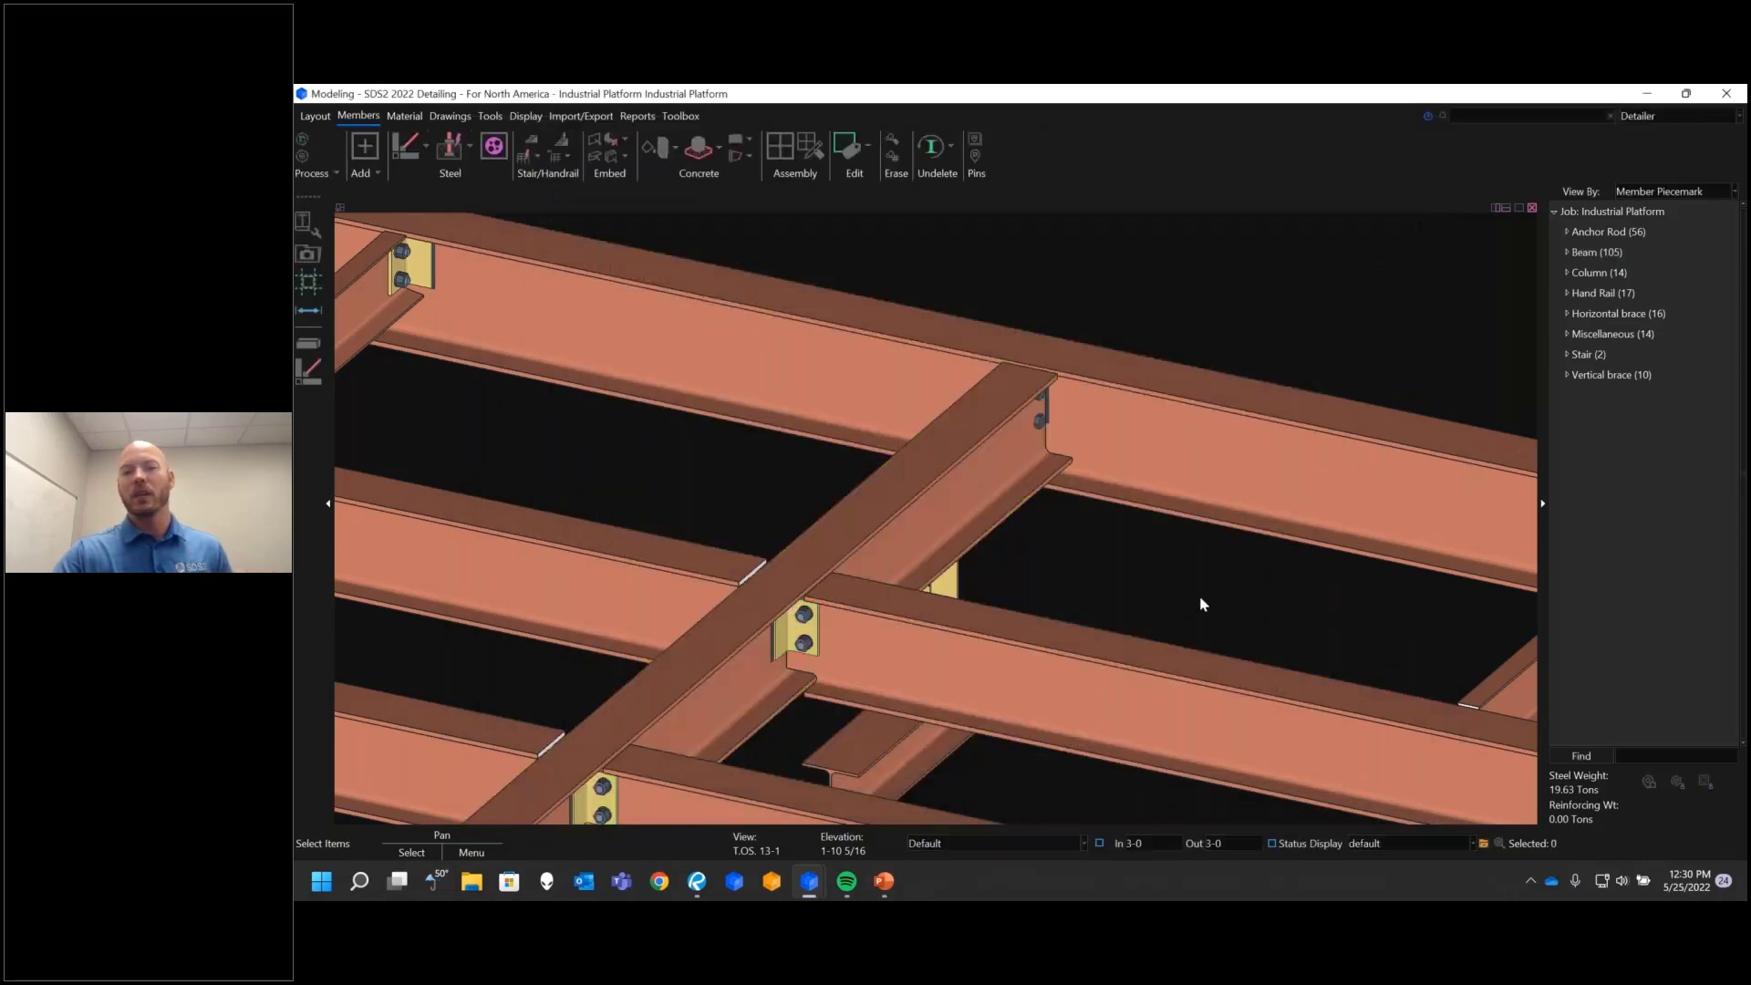
{"action": "scroll", "coordinate": [1054, 508], "scroll_direction": "up", "scroll_amount": 5}
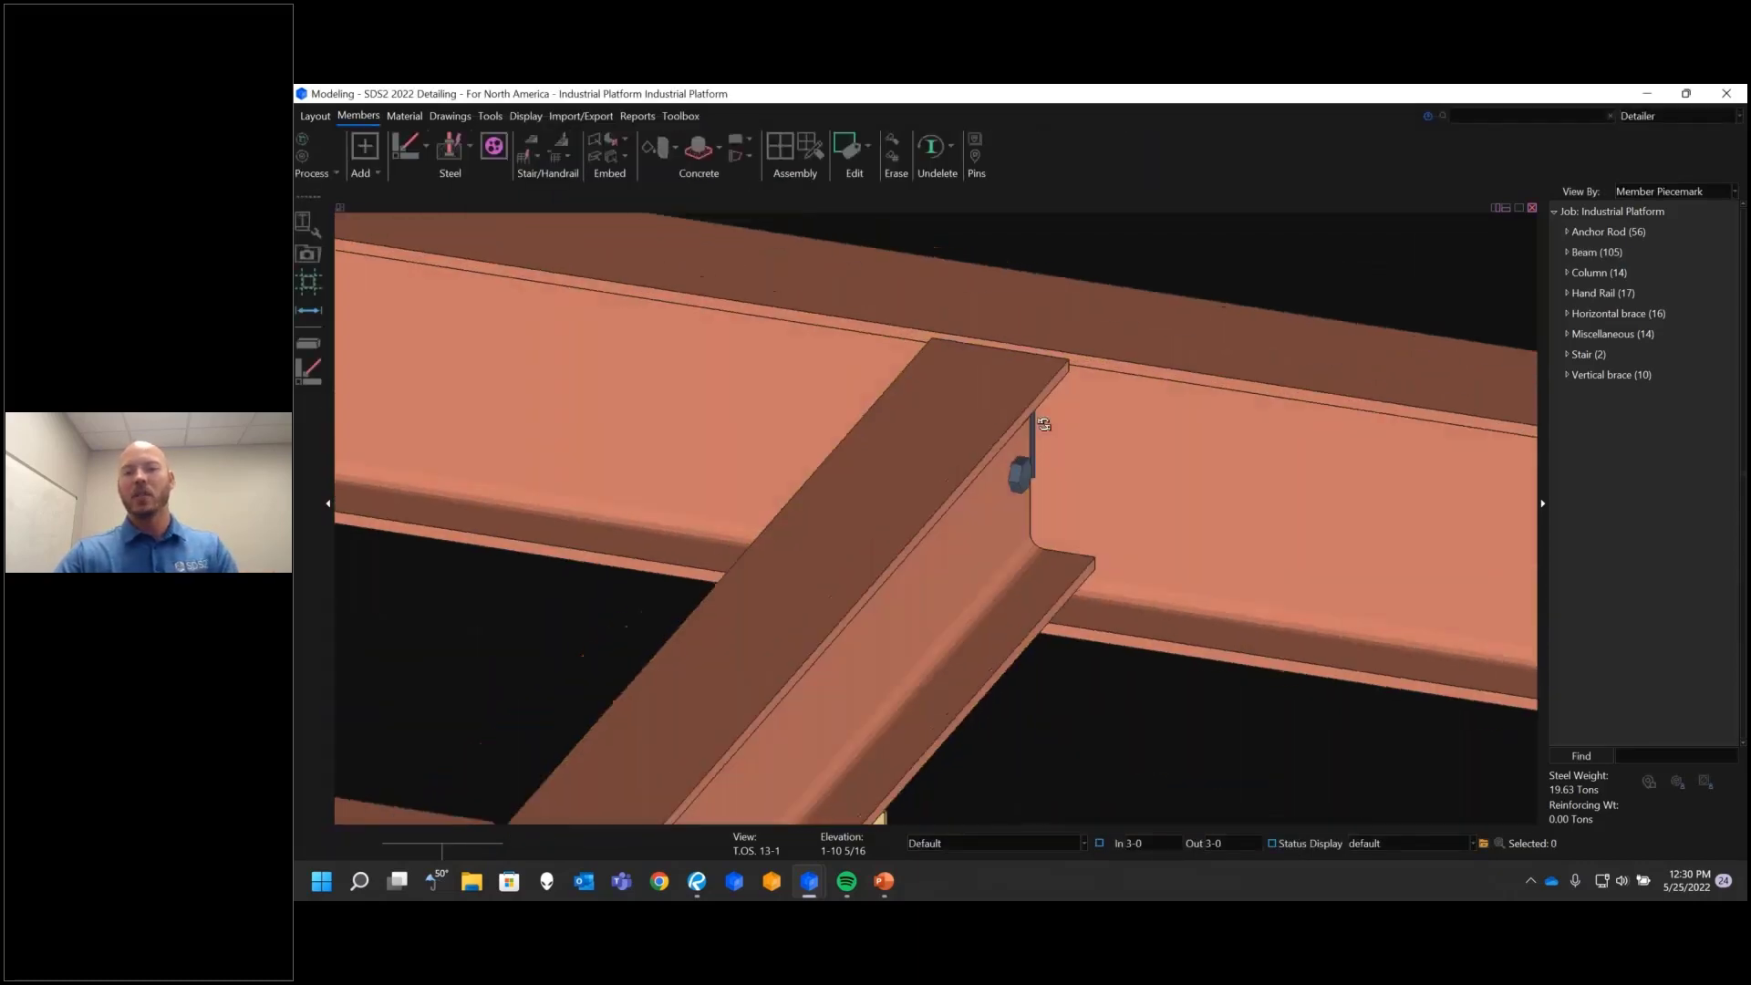
{"action": "middle_click_drag", "start_coordinate": [1058, 438], "coordinate": [1058, 383]}
{"action": "scroll", "coordinate": [1056, 371], "scroll_direction": "down", "scroll_amount": 3}
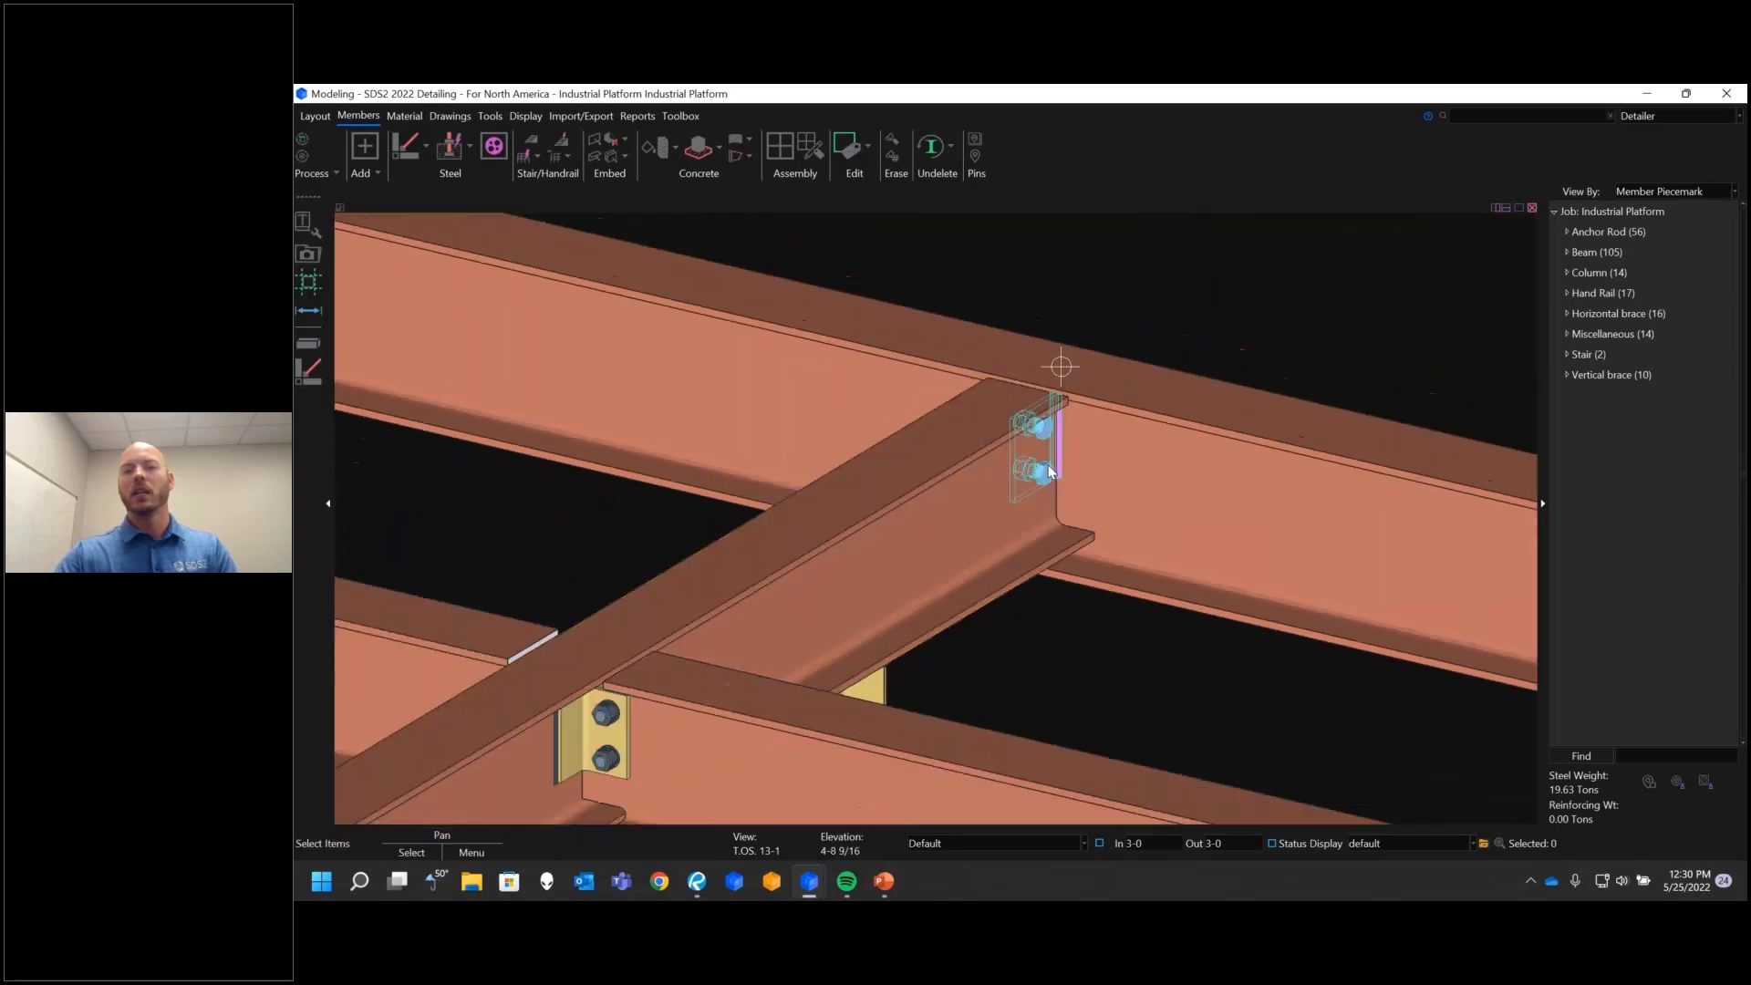
Step: Set the W10x30 cross beam's right-end input connection type back to Auto standard
{"action": "double_click", "coordinate": [978, 480]}
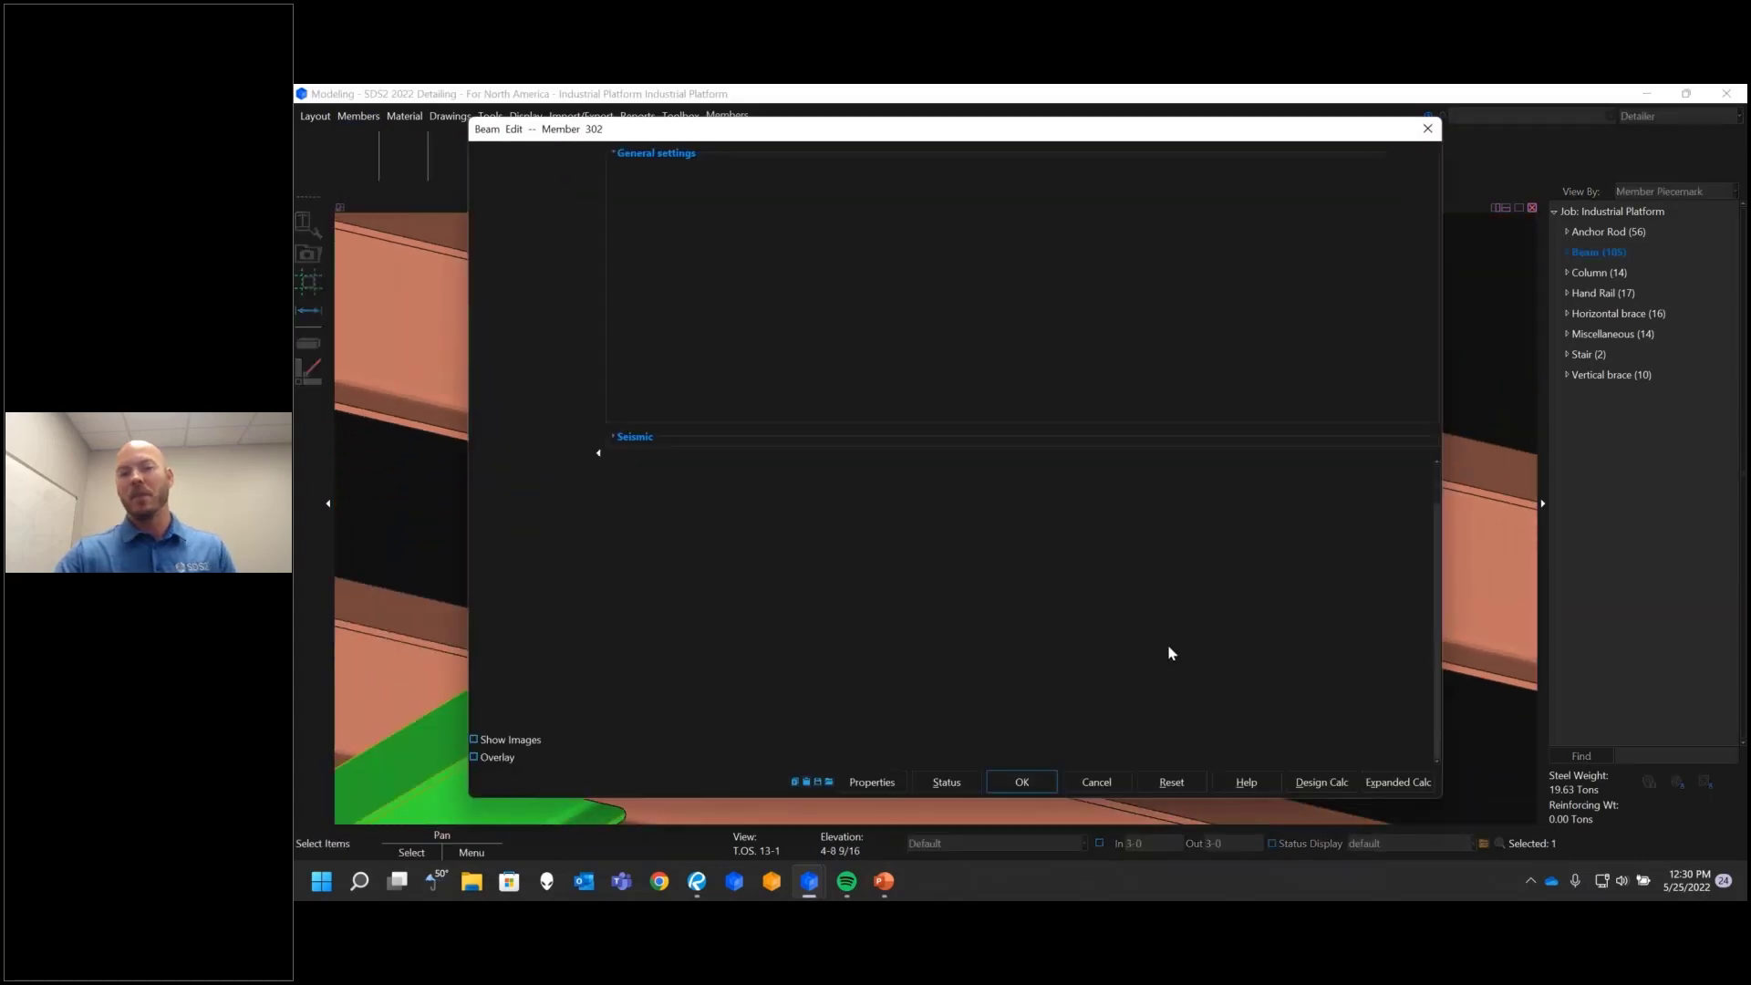
{"action": "left_click", "coordinate": [1233, 683]}
{"action": "left_click", "coordinate": [1222, 802]}
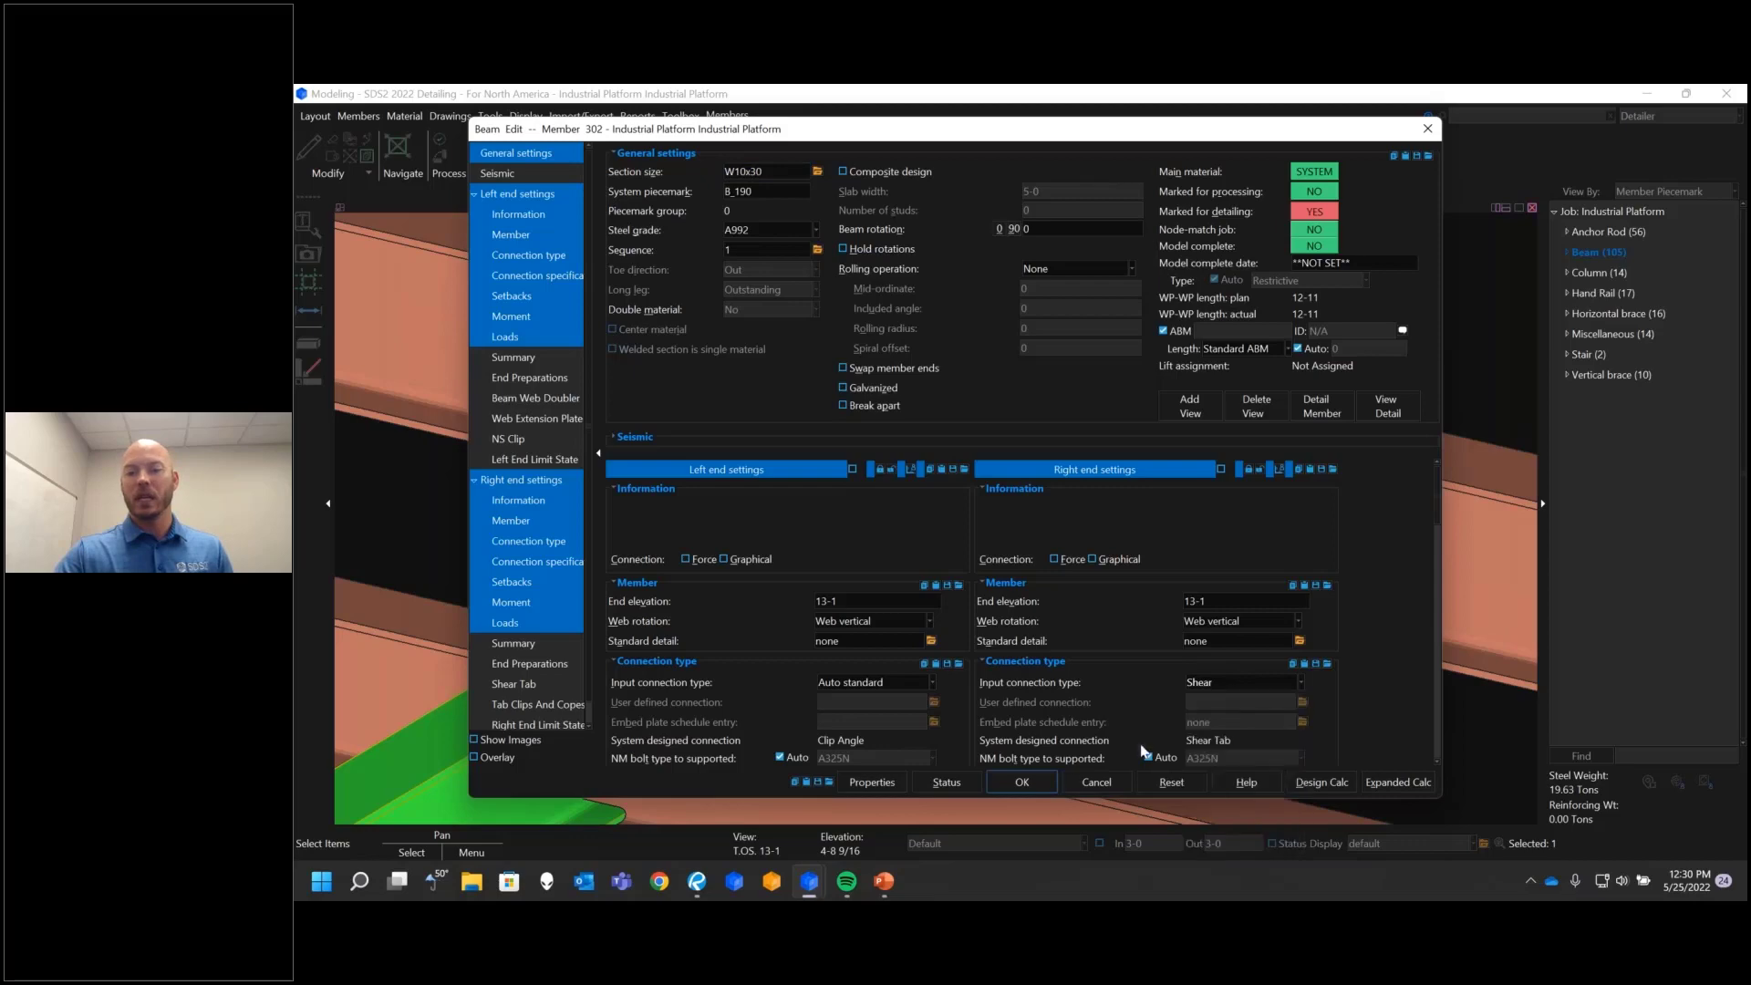
{"action": "left_click", "coordinate": [1029, 785]}
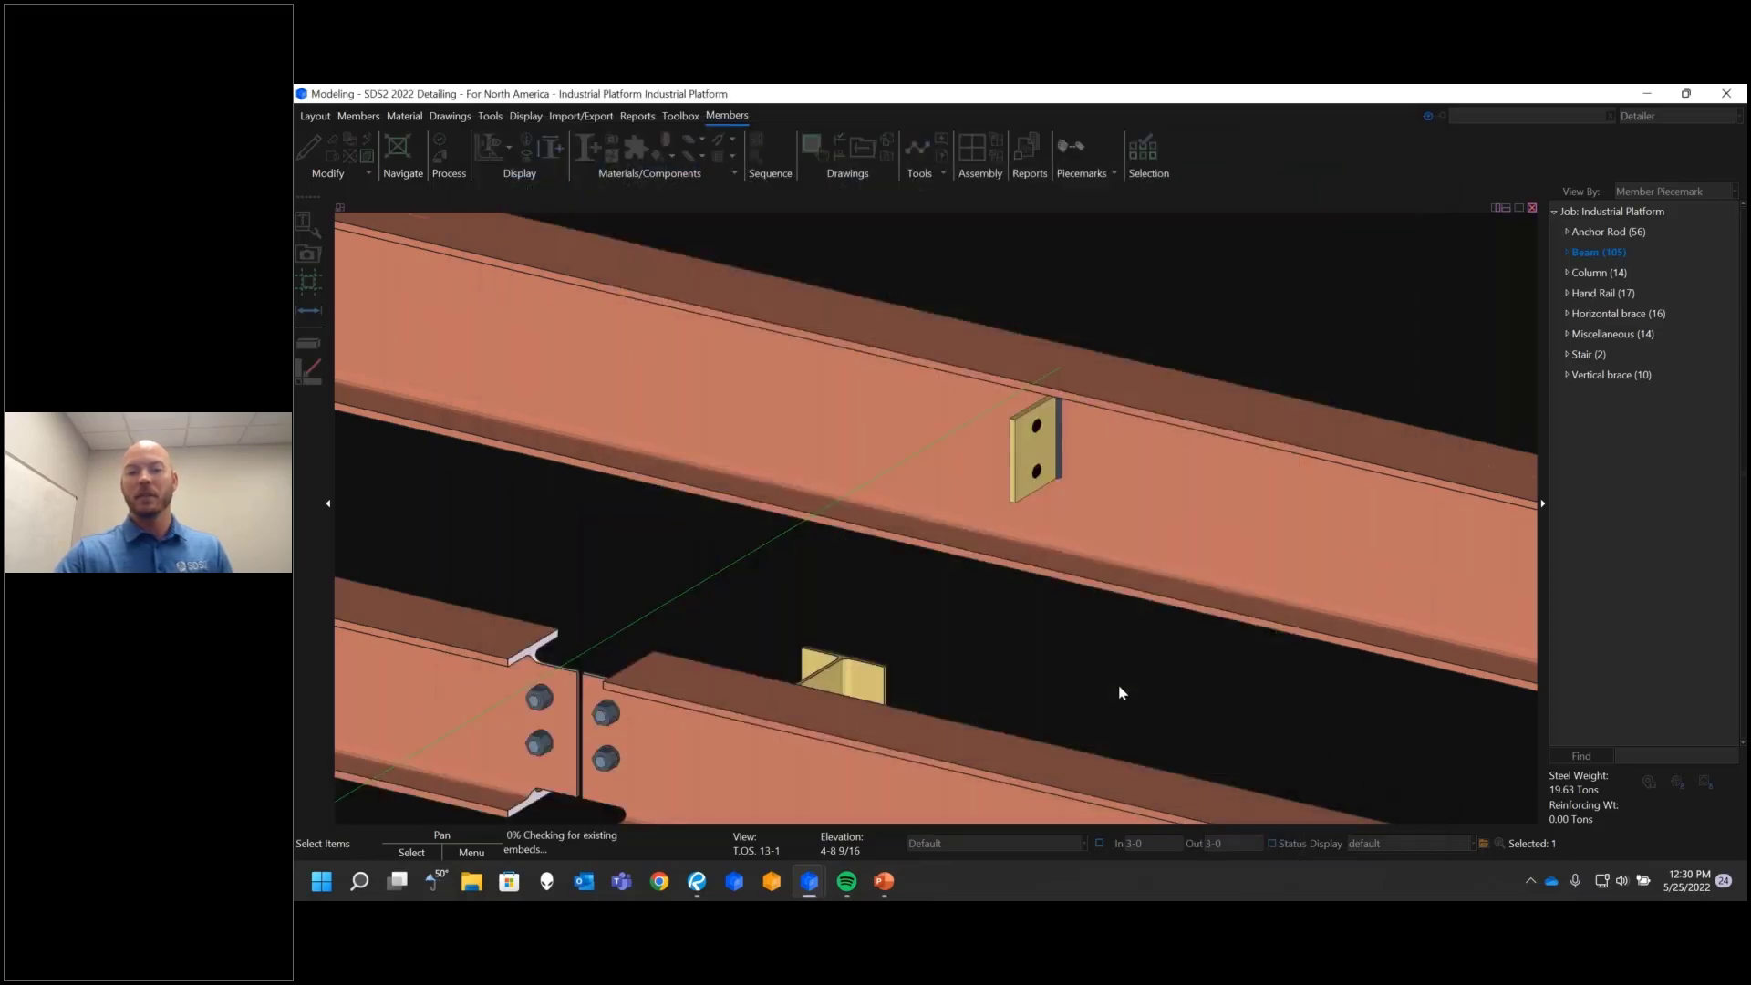
{"action": "middle_click_drag", "start_coordinate": [1119, 690], "coordinate": [1093, 639]}
{"action": "scroll", "coordinate": [1094, 638], "scroll_direction": "down", "scroll_amount": 2}
{"action": "scroll", "coordinate": [1096, 644], "scroll_direction": "down", "scroll_amount": 2}
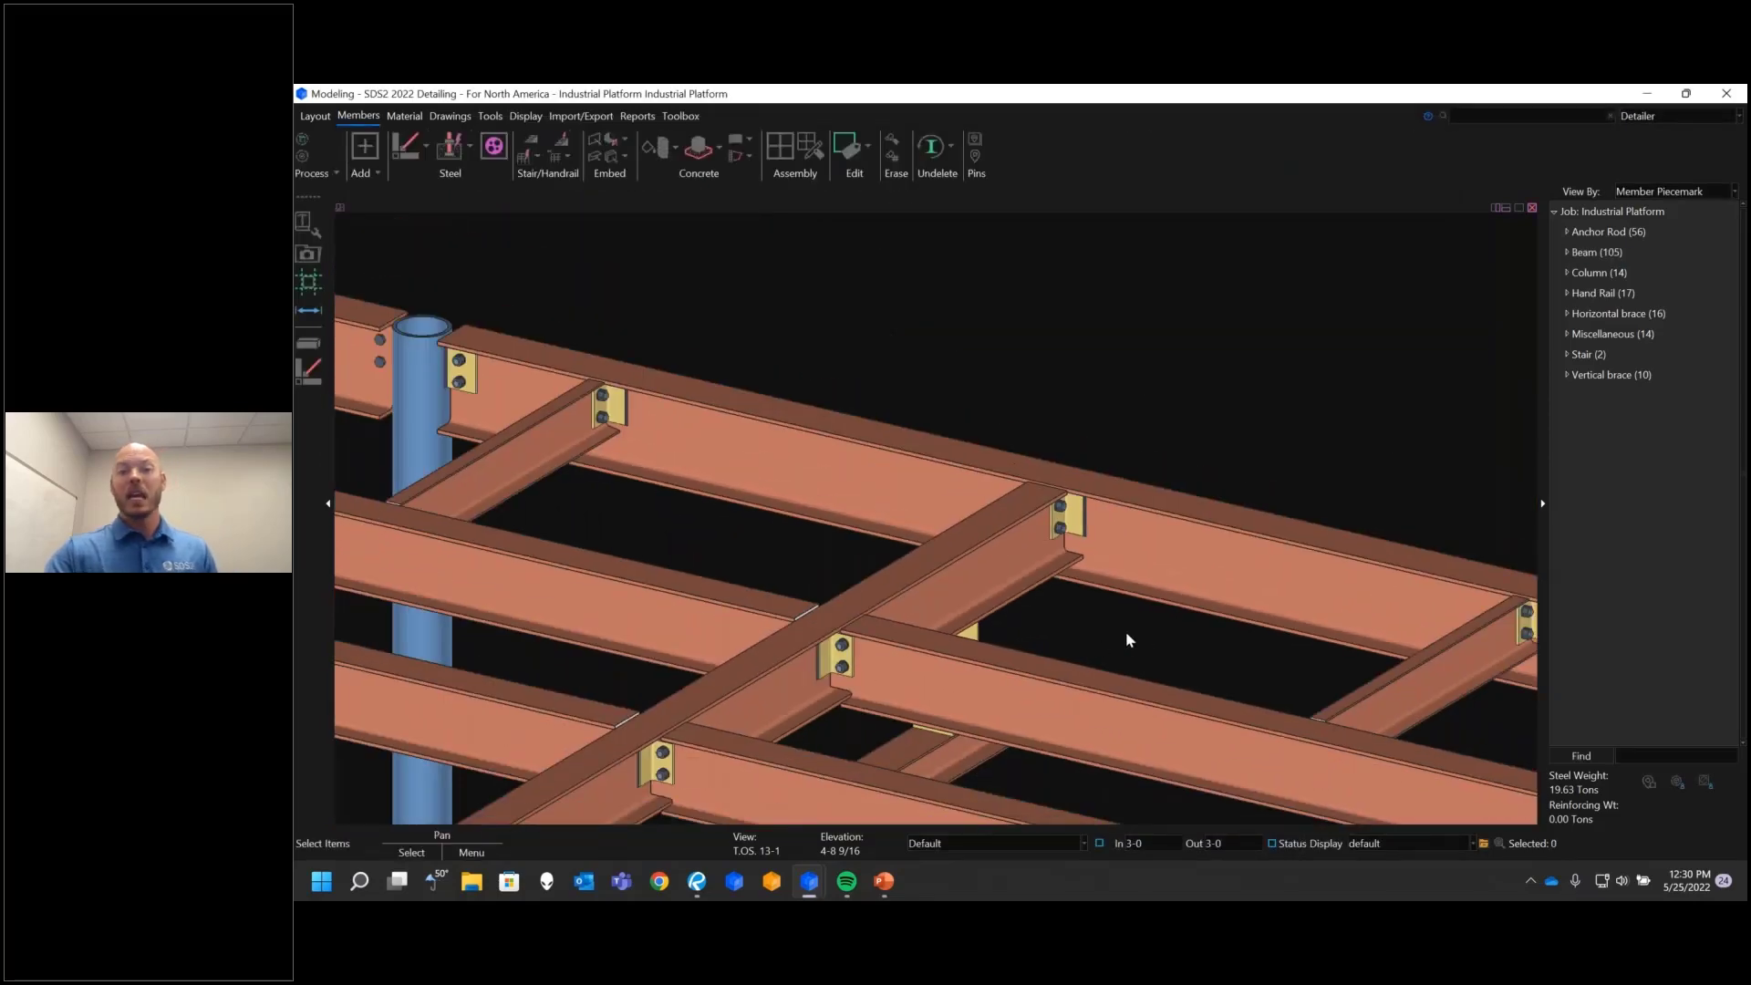
Step: Open the W10x30 cross beam's edit settings and review its setbacks, moment and load sections for both ends
{"action": "middle_click_drag", "start_coordinate": [1036, 637], "coordinate": [1427, 593]}
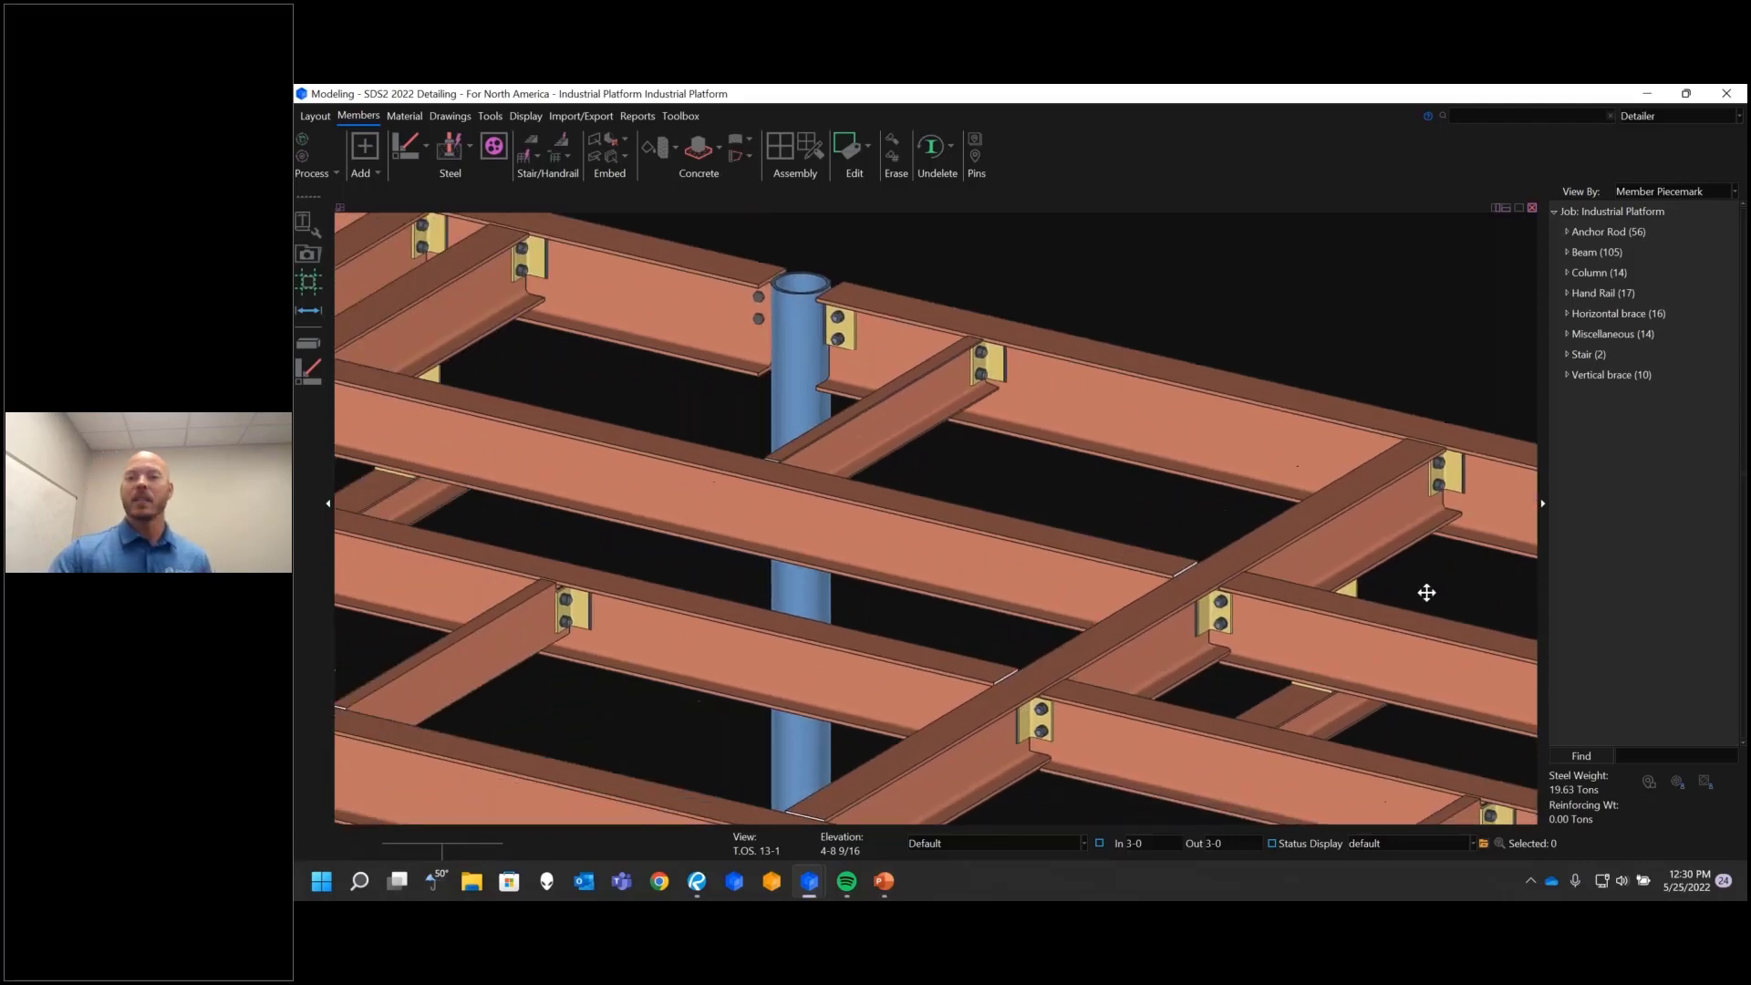
{"action": "double_click", "coordinate": [1372, 522]}
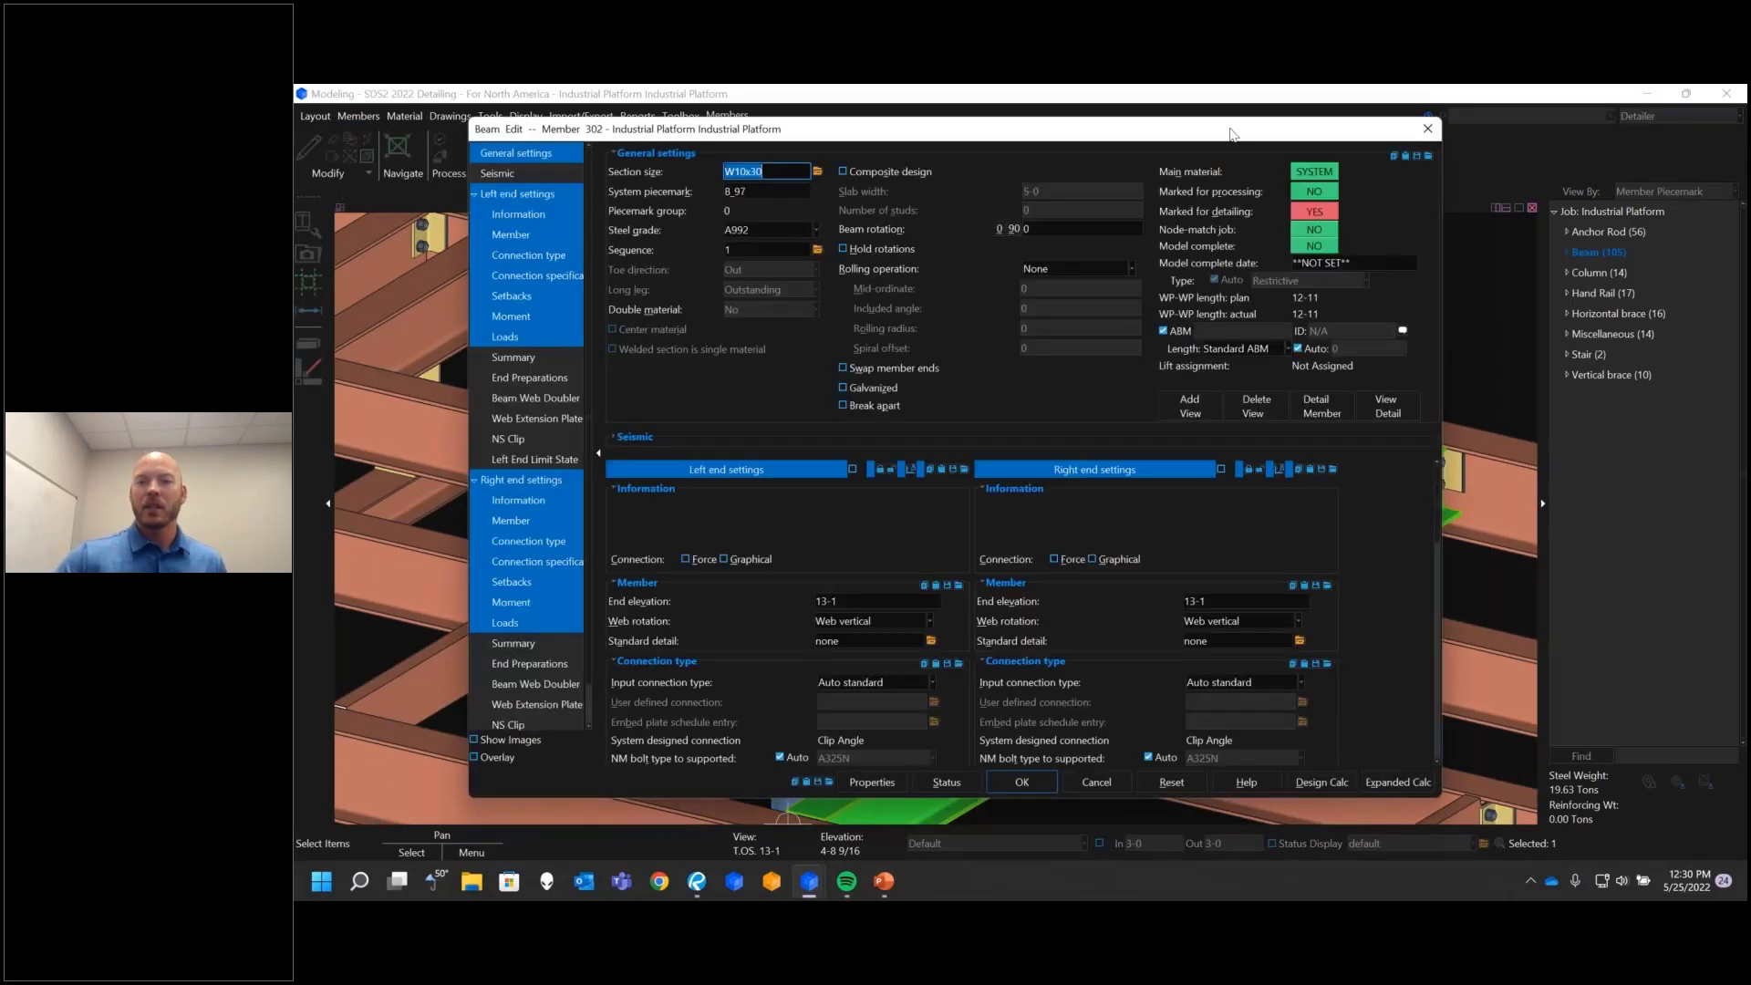
{"action": "left_click_drag", "start_coordinate": [1124, 134], "coordinate": [1117, 134]}
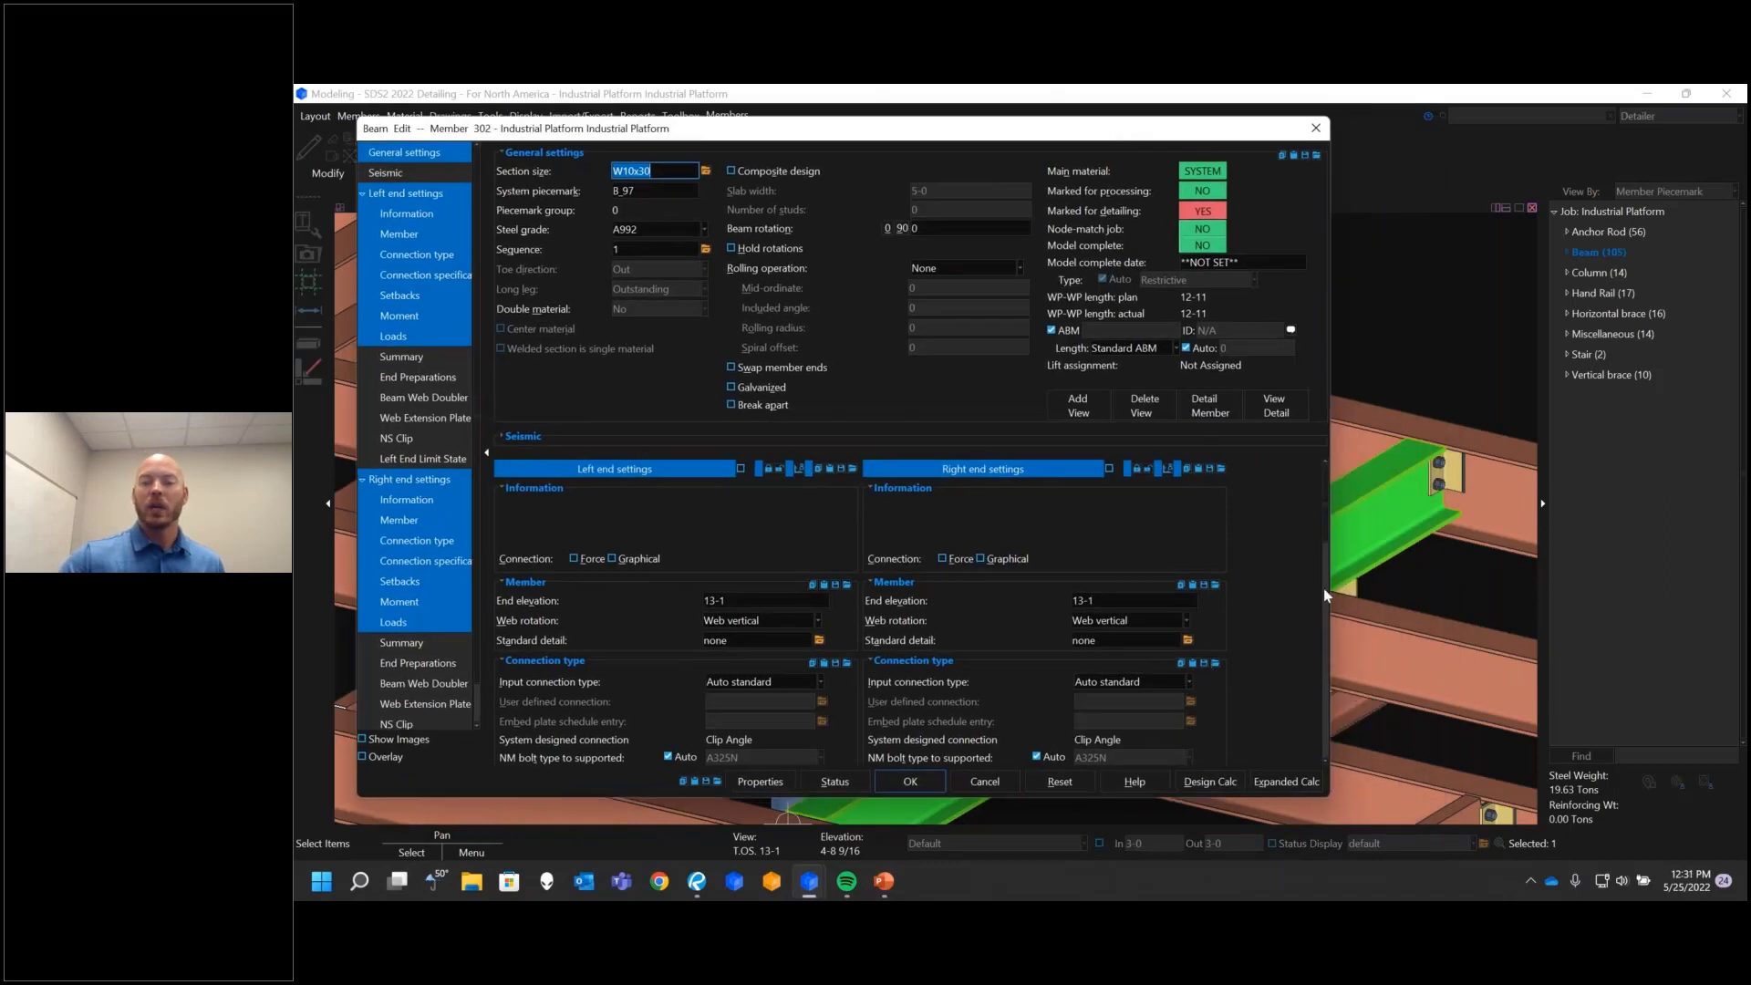
{"action": "scroll", "coordinate": [1328, 499], "scroll_direction": "down", "scroll_amount": 5}
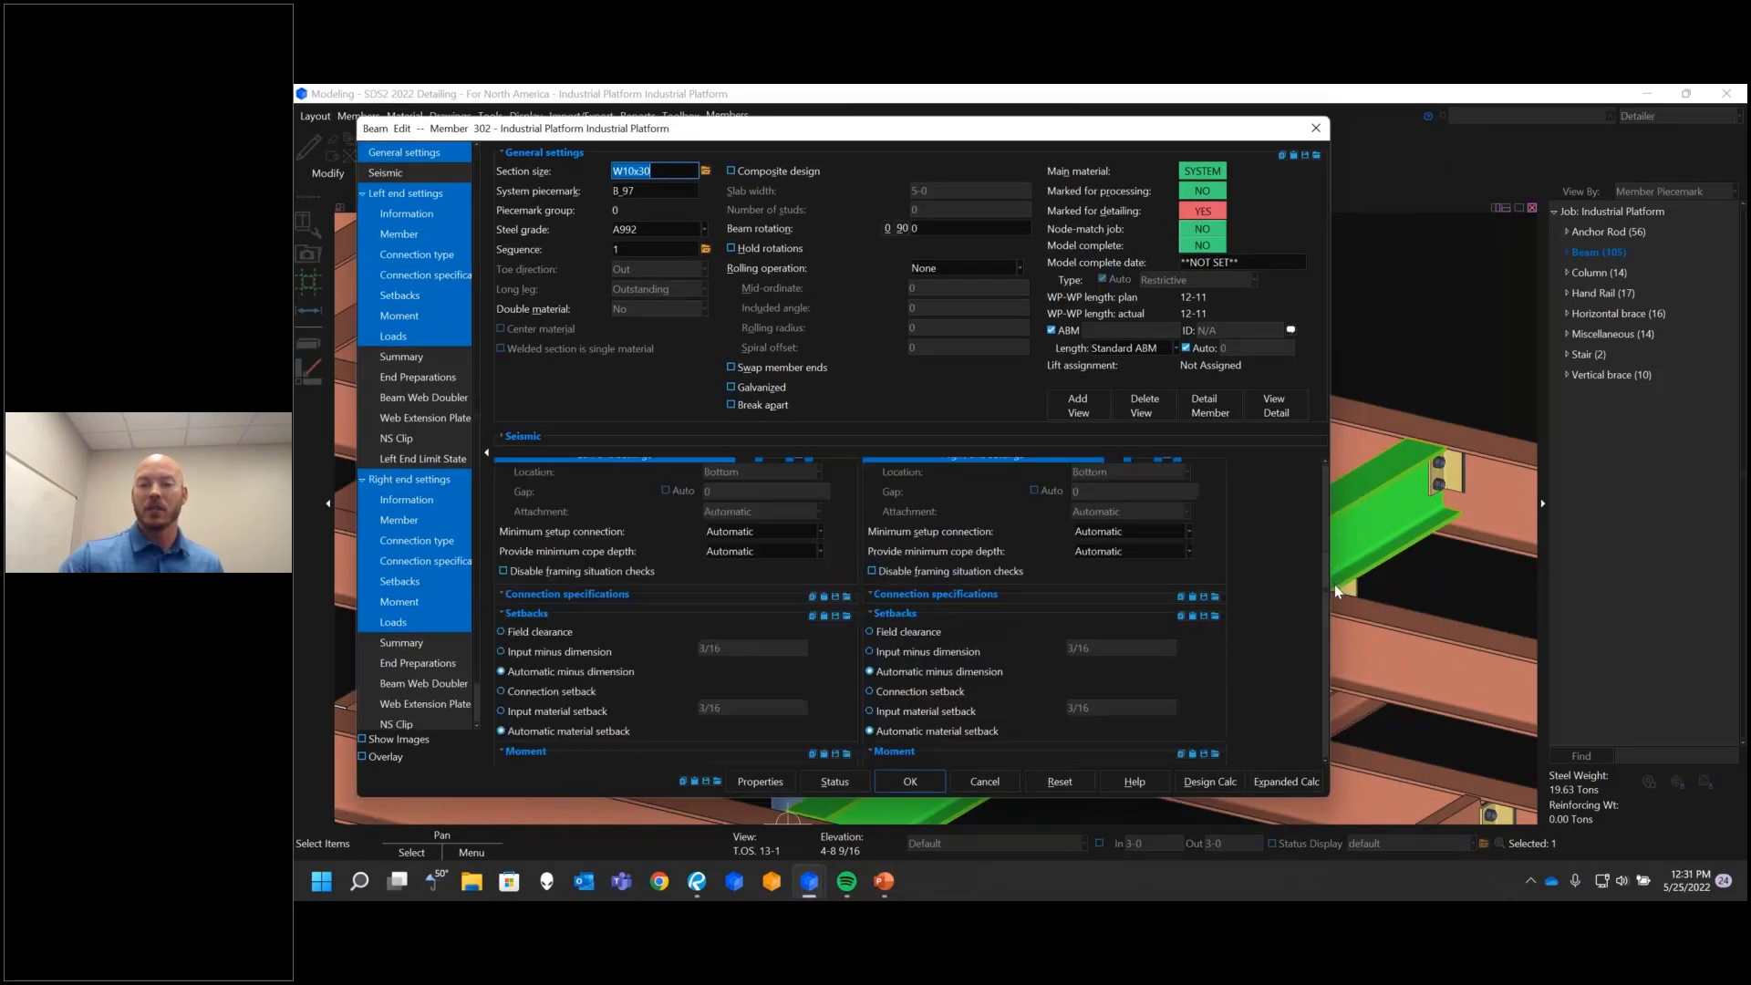
{"action": "scroll", "coordinate": [1334, 593], "scroll_direction": "down", "scroll_amount": 10}
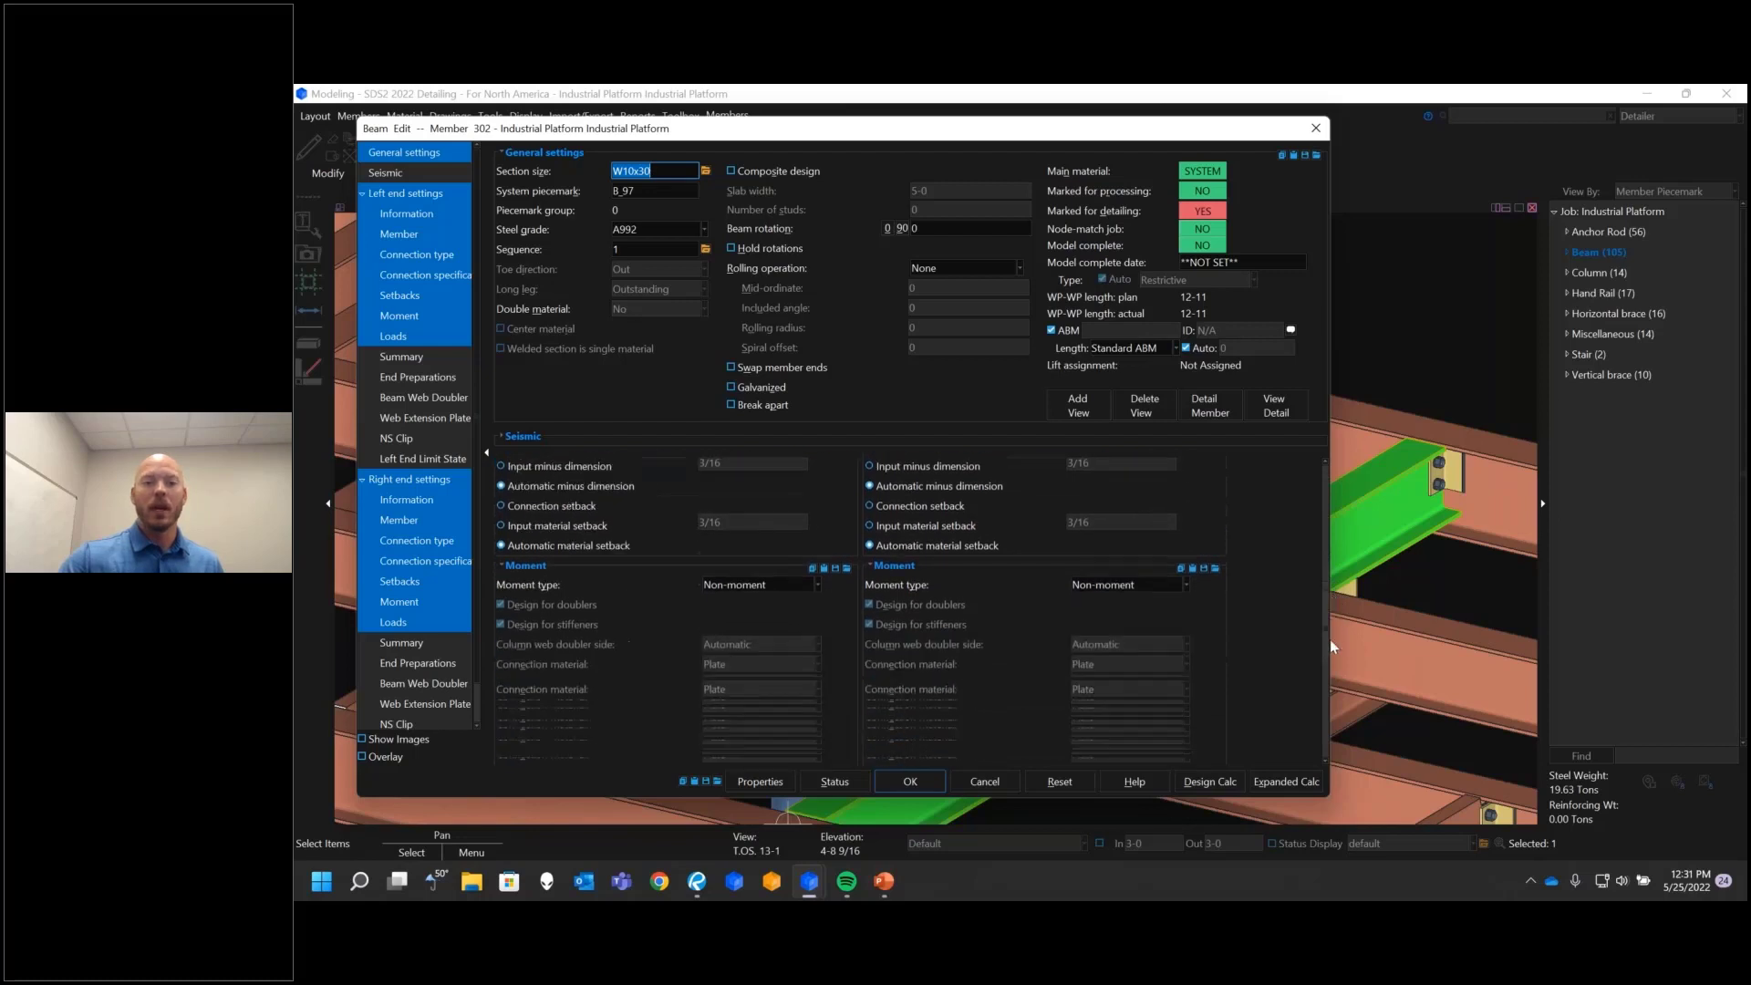
{"action": "scroll", "coordinate": [1322, 680], "scroll_direction": "down", "scroll_amount": 8}
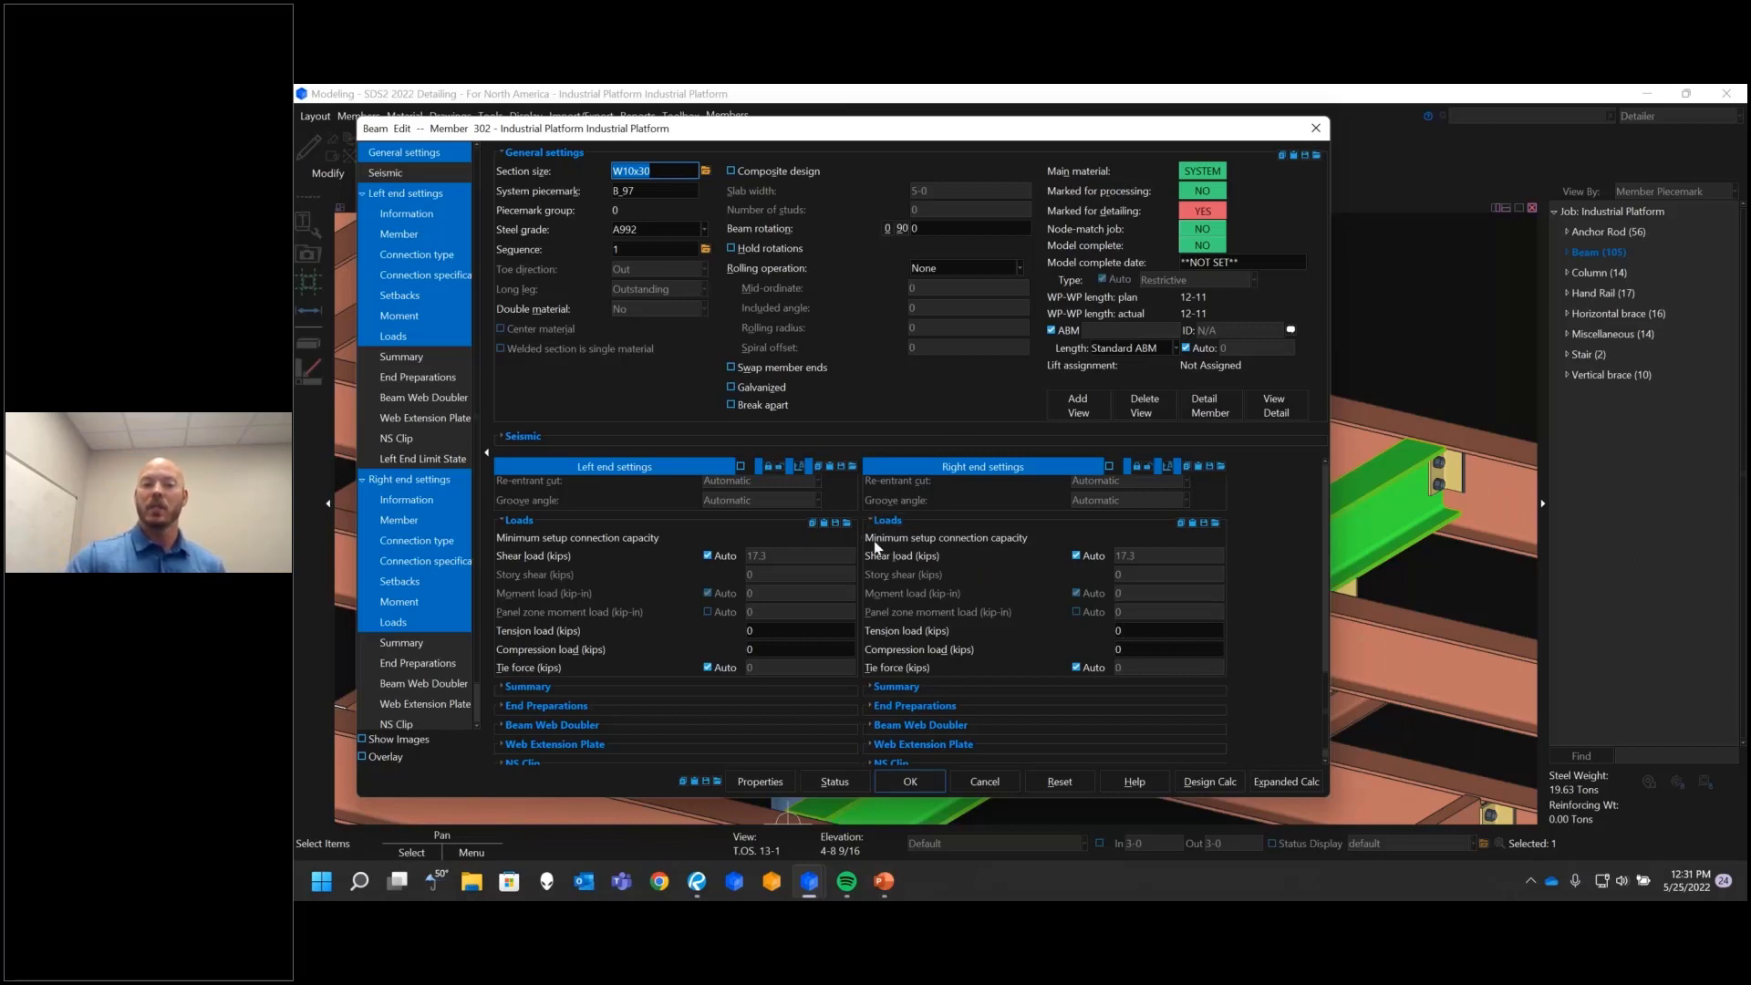
Step: Switch to the Home window and open the job's Schedule of Minimums for Structural Members in the Design settings
{"action": "mouse_move", "coordinate": [809, 881]}
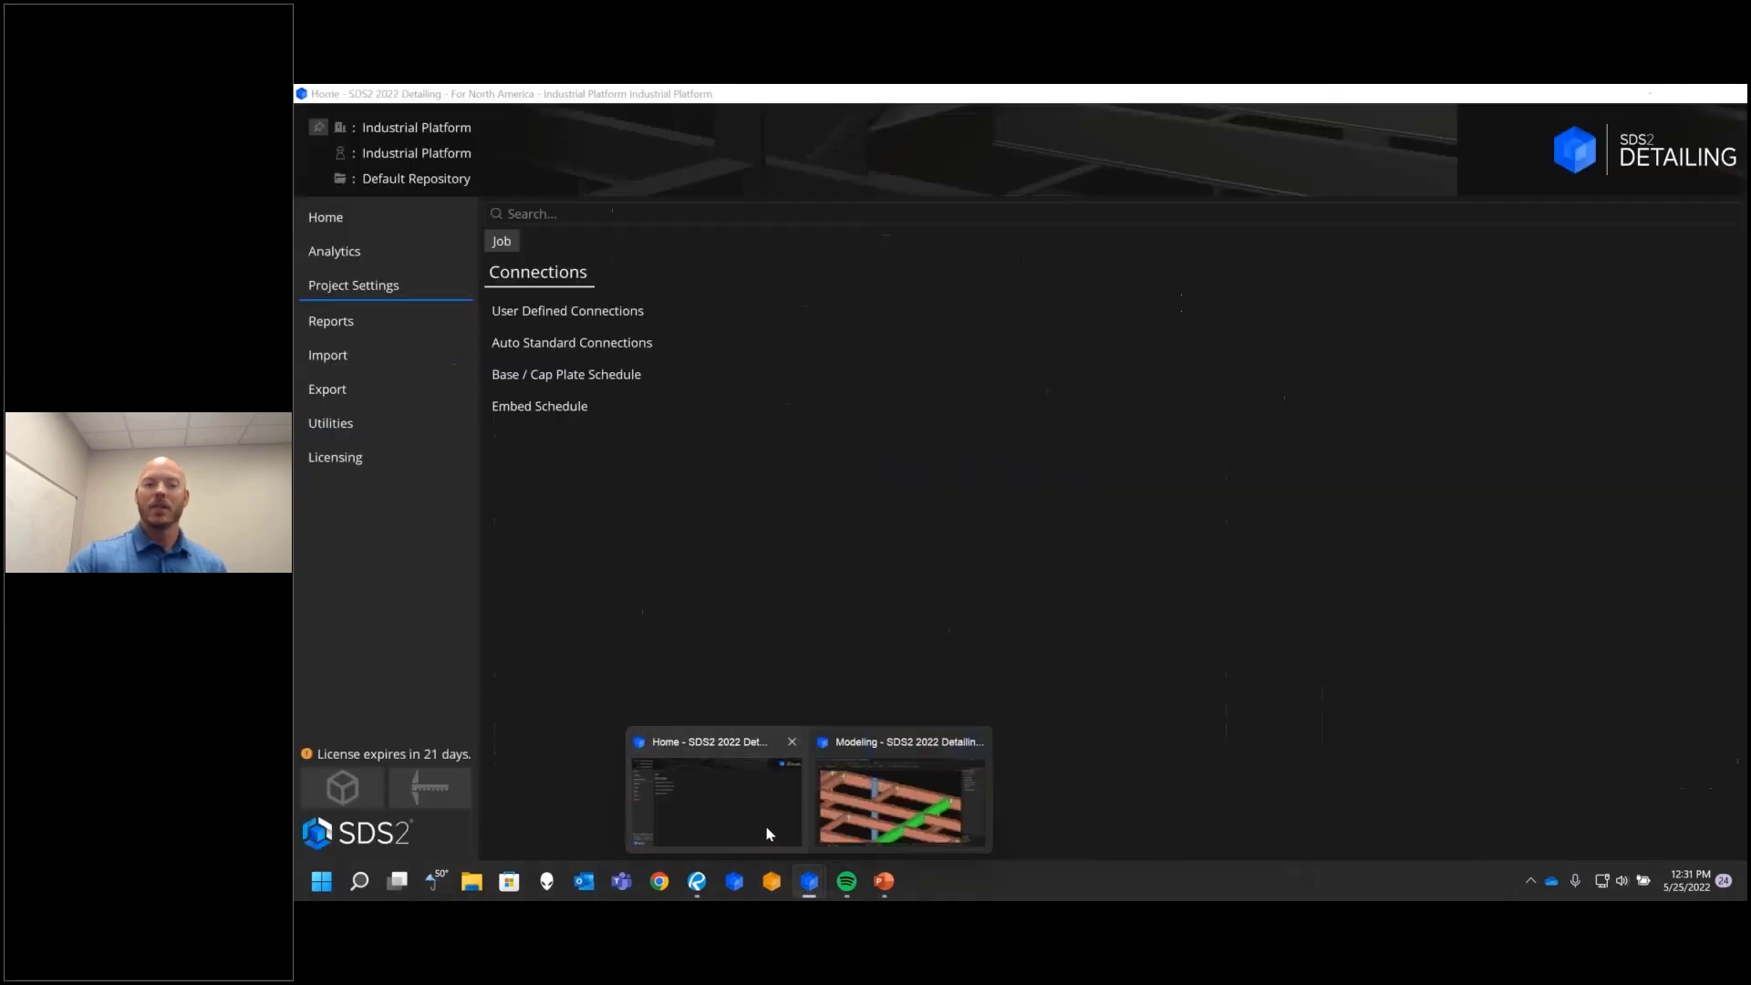
{"action": "left_click", "coordinate": [769, 834]}
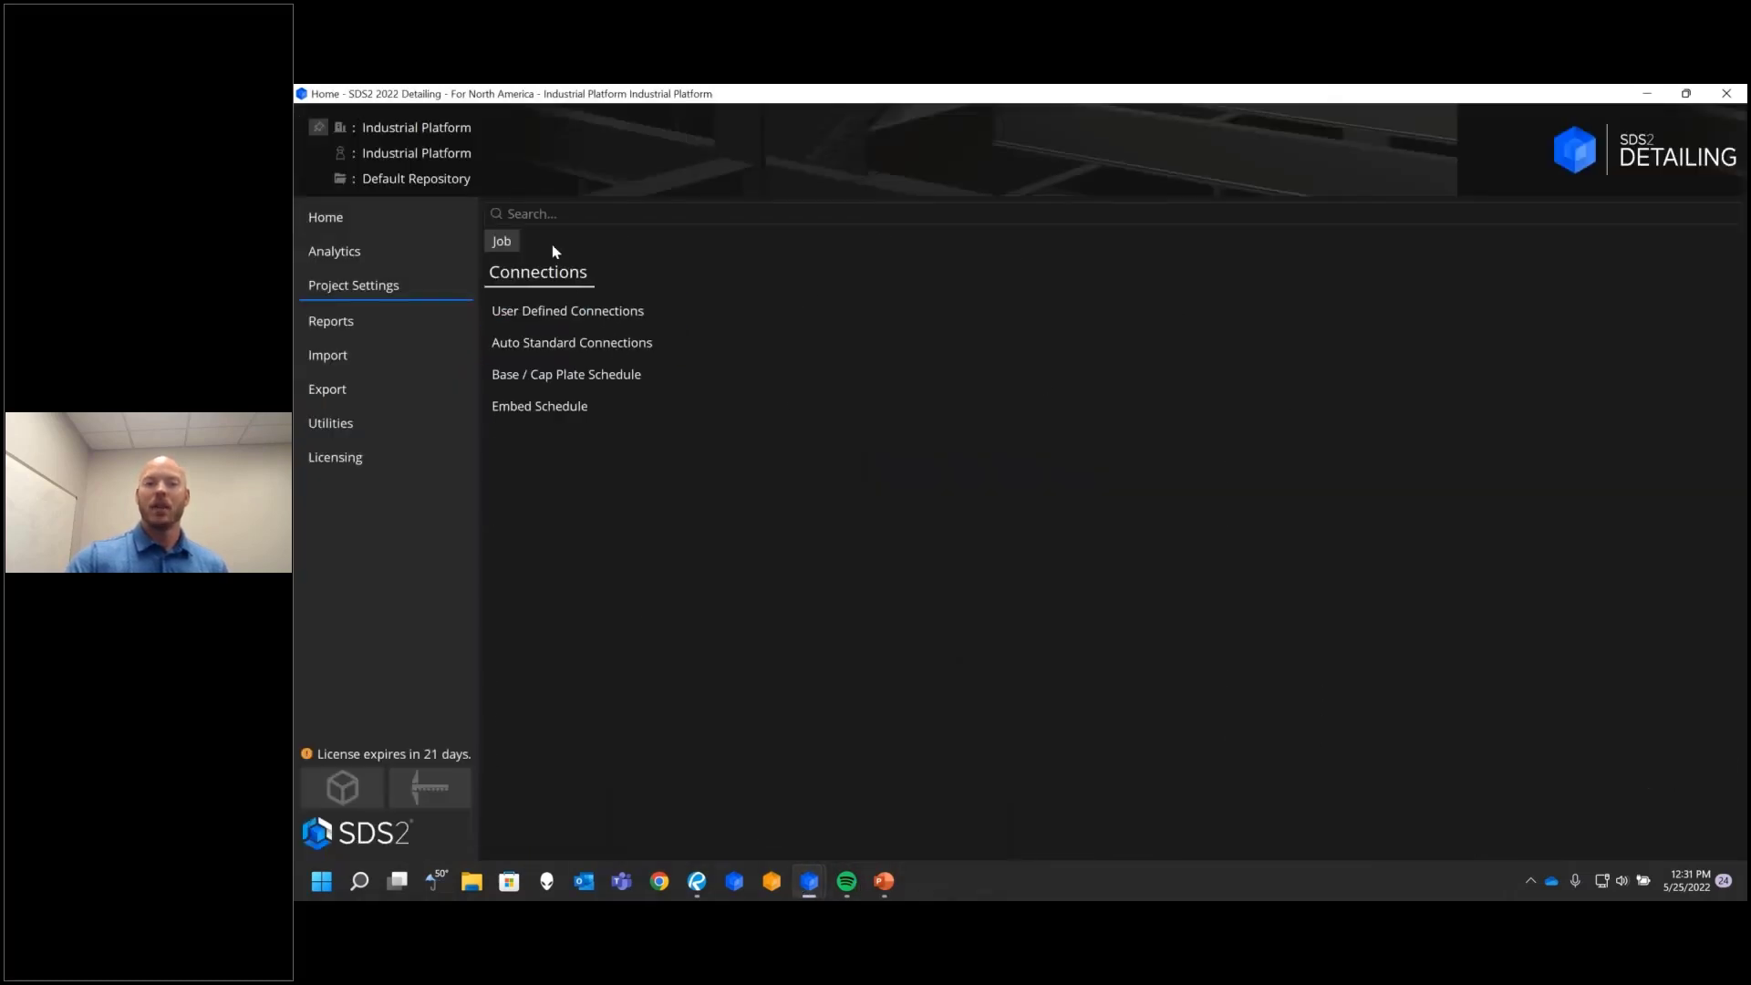
{"action": "left_click", "coordinate": [500, 241]}
{"action": "left_click", "coordinate": [1148, 329]}
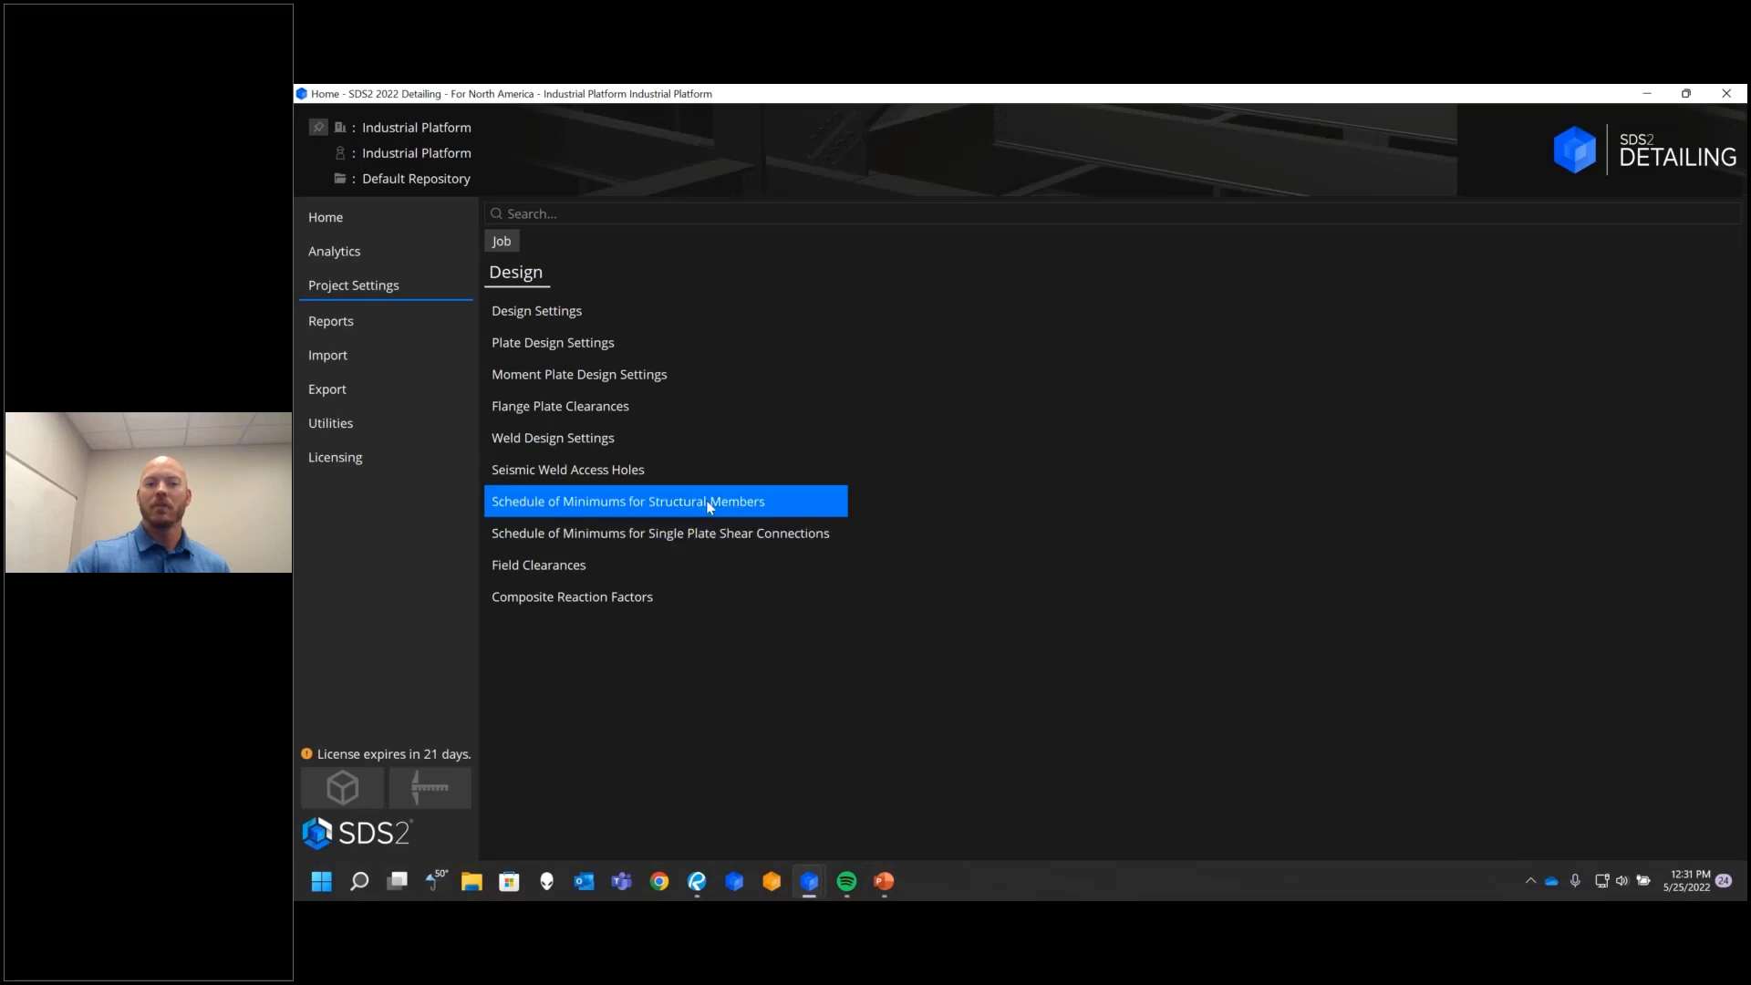
{"action": "left_click", "coordinate": [710, 504]}
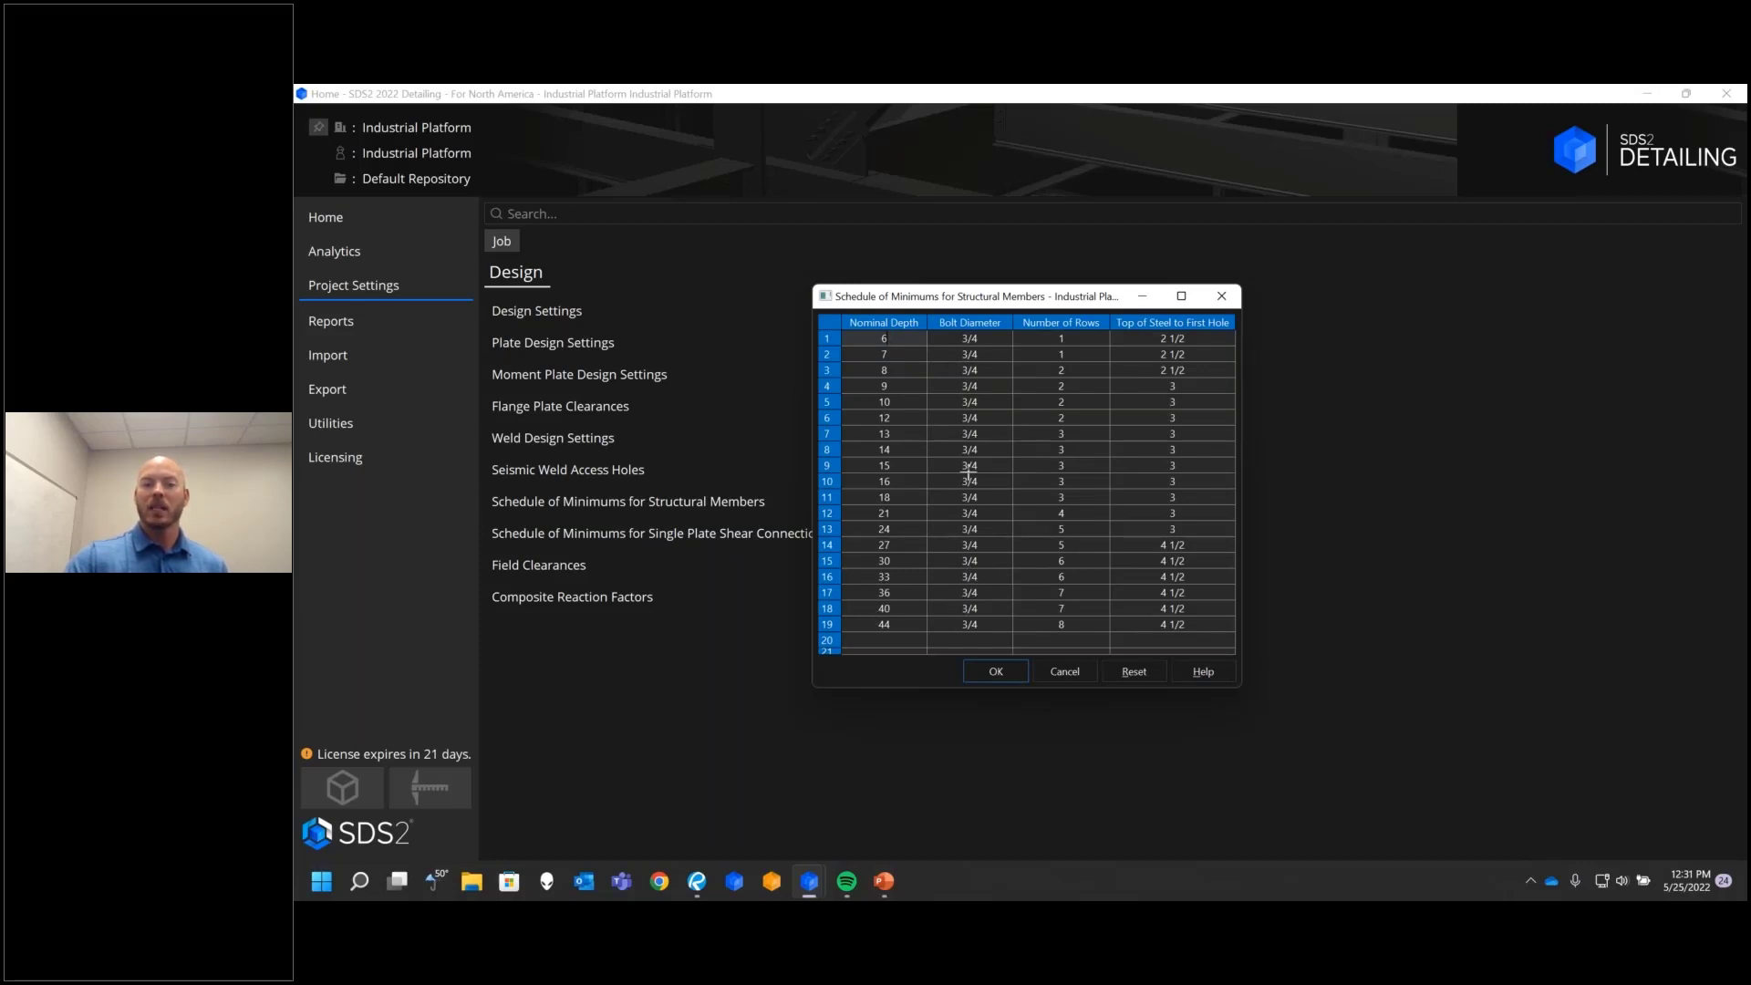
Step: Examine the minimum bolt settings for nominal depth 10, close the schedule and switch back to the Modeling window
{"action": "left_click", "coordinate": [894, 402]}
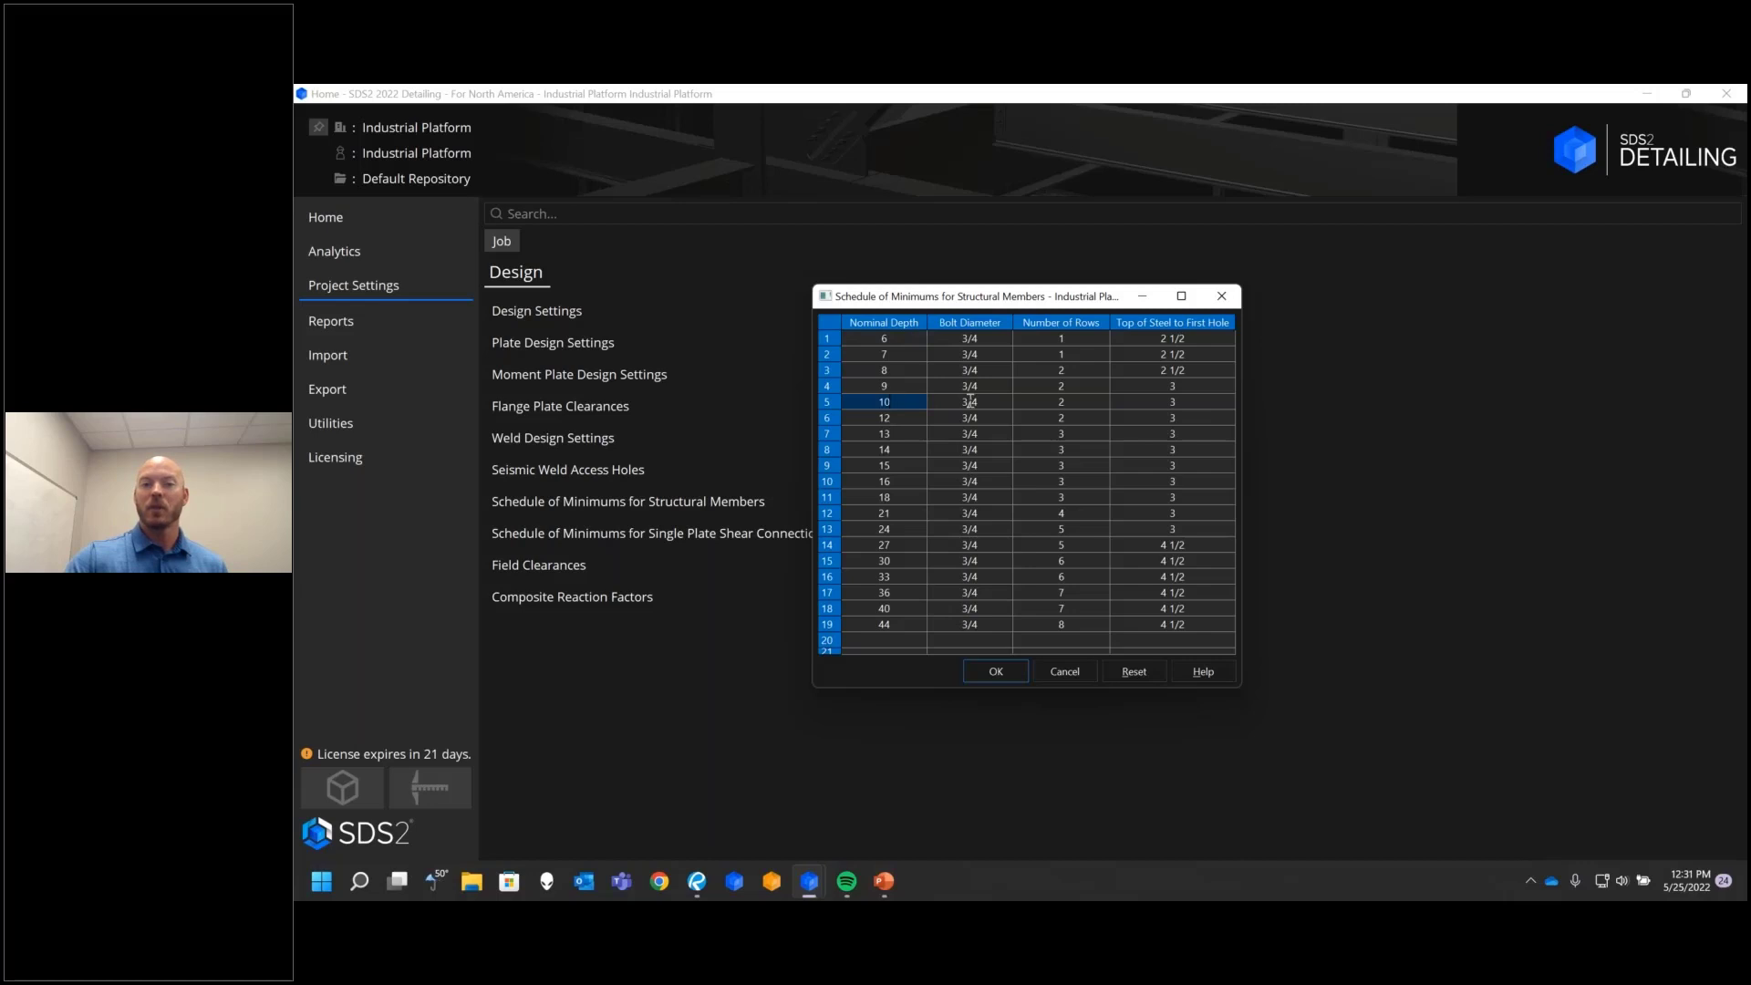
{"action": "left_click", "coordinate": [1073, 401]}
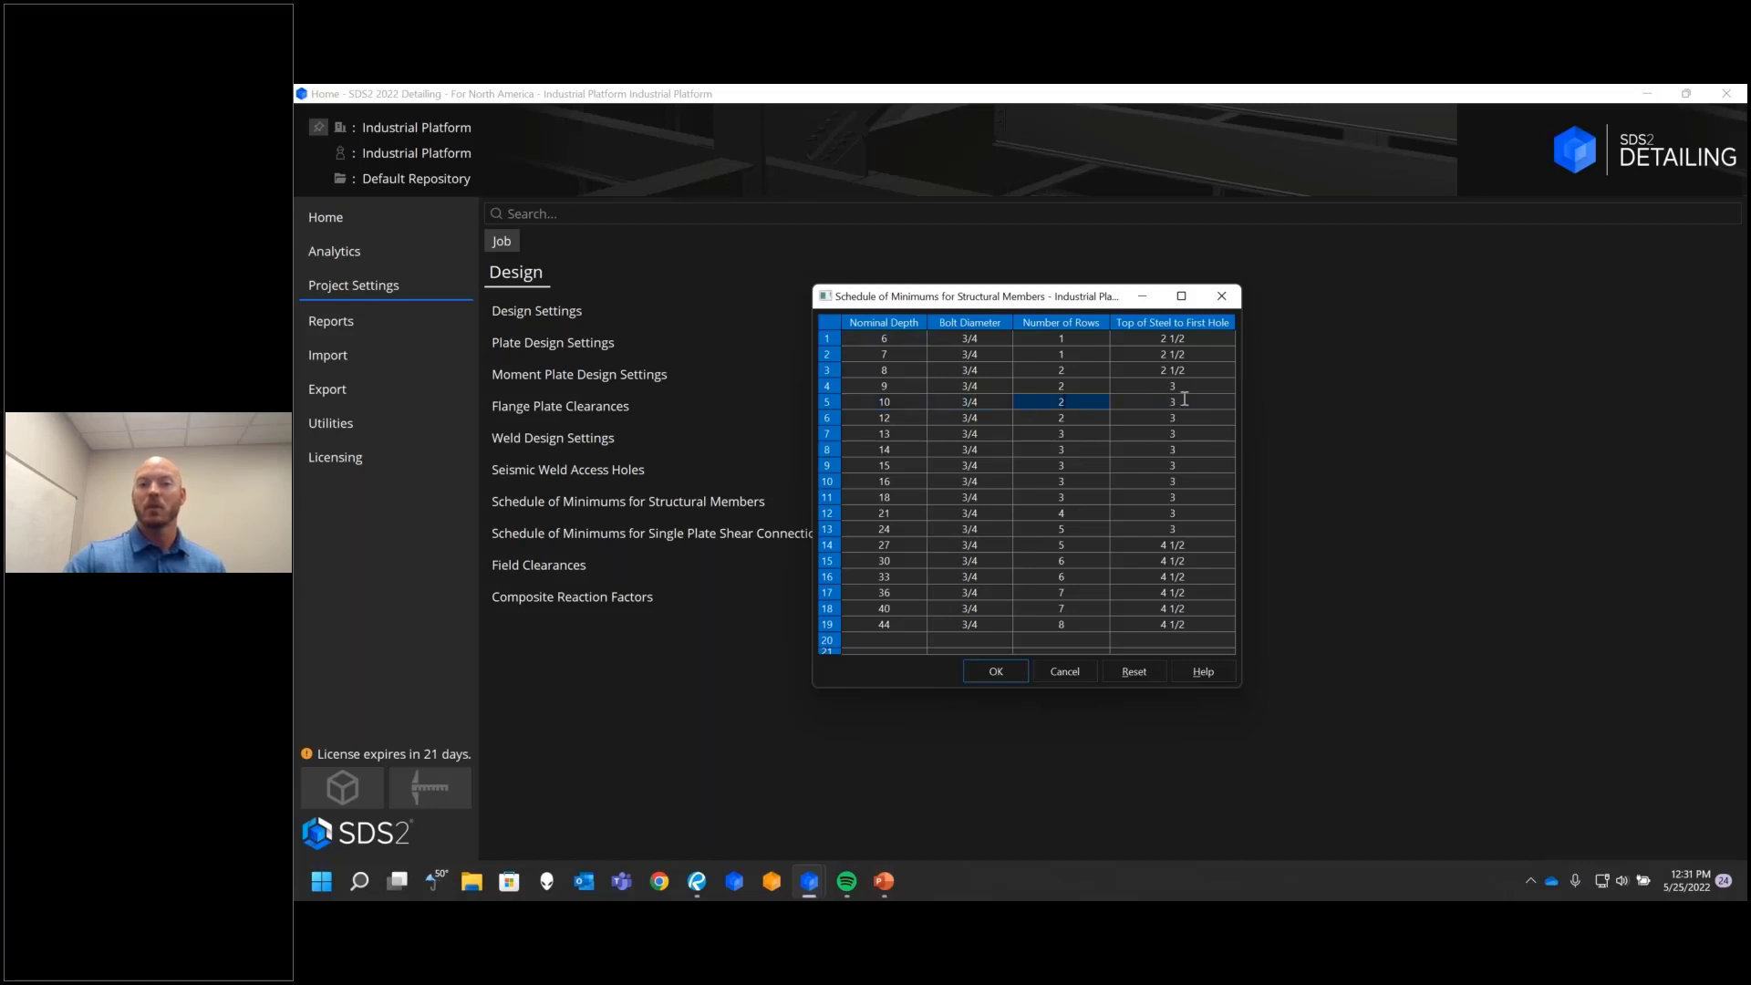
{"action": "left_click", "coordinate": [996, 673]}
{"action": "mouse_move", "coordinate": [809, 882]}
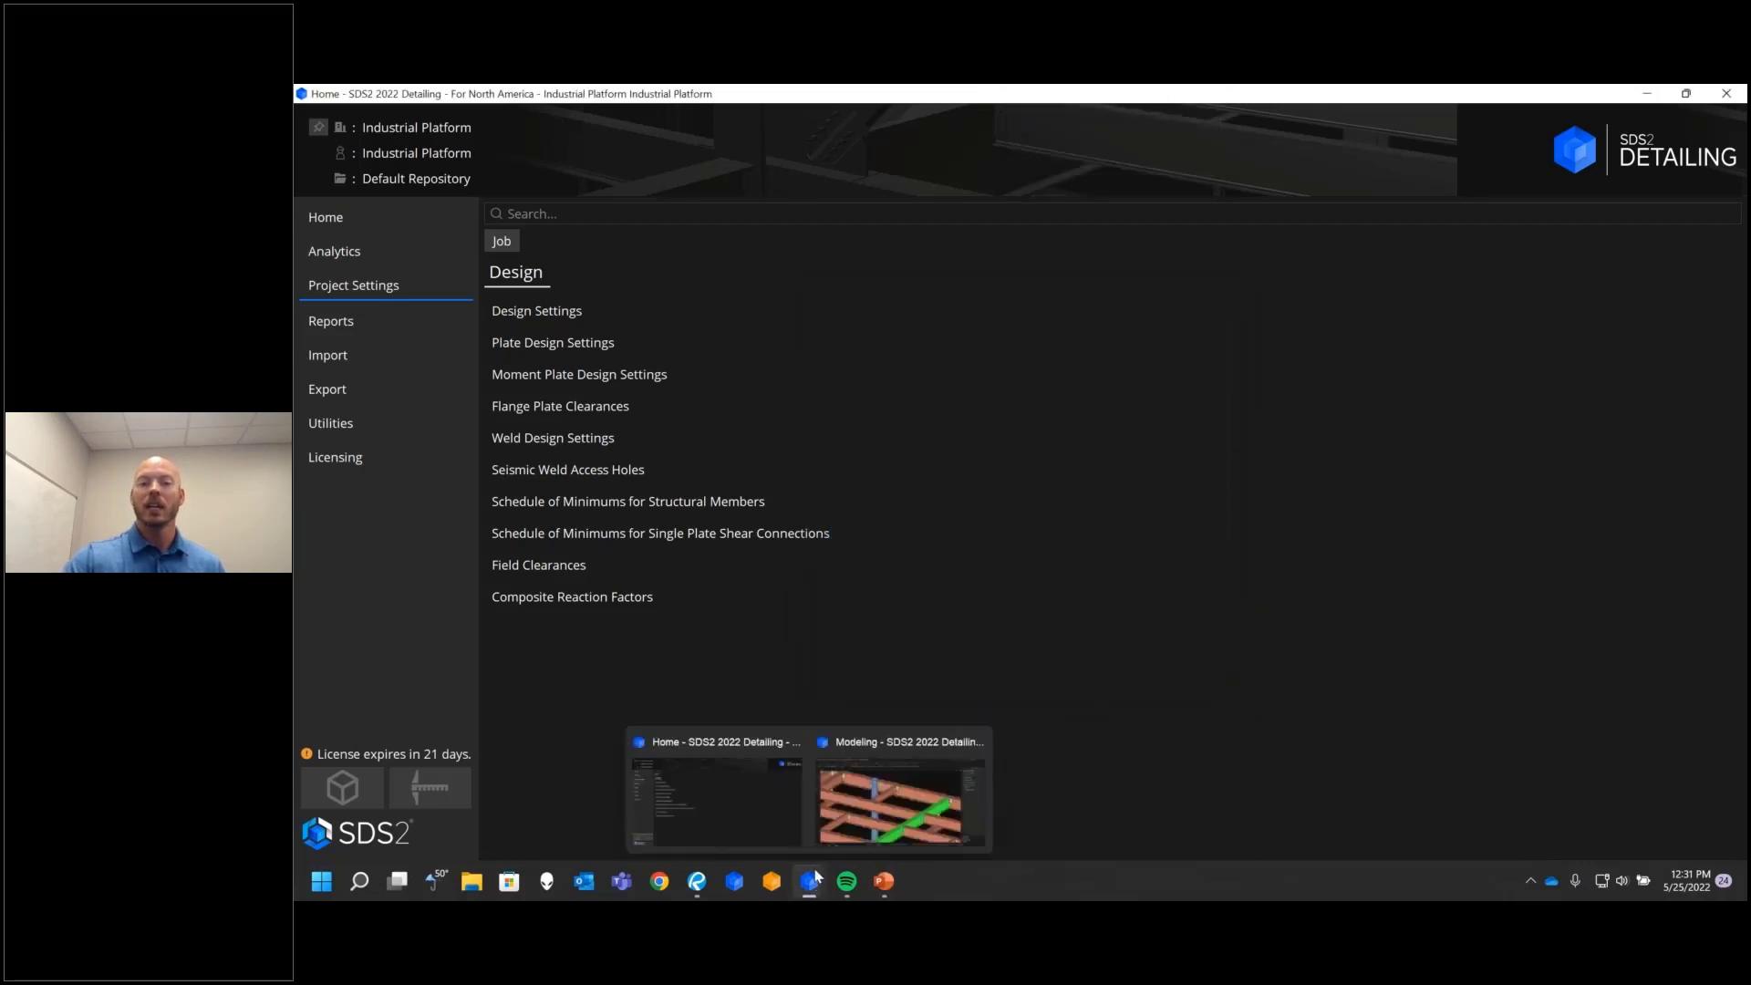
{"action": "left_click", "coordinate": [899, 801]}
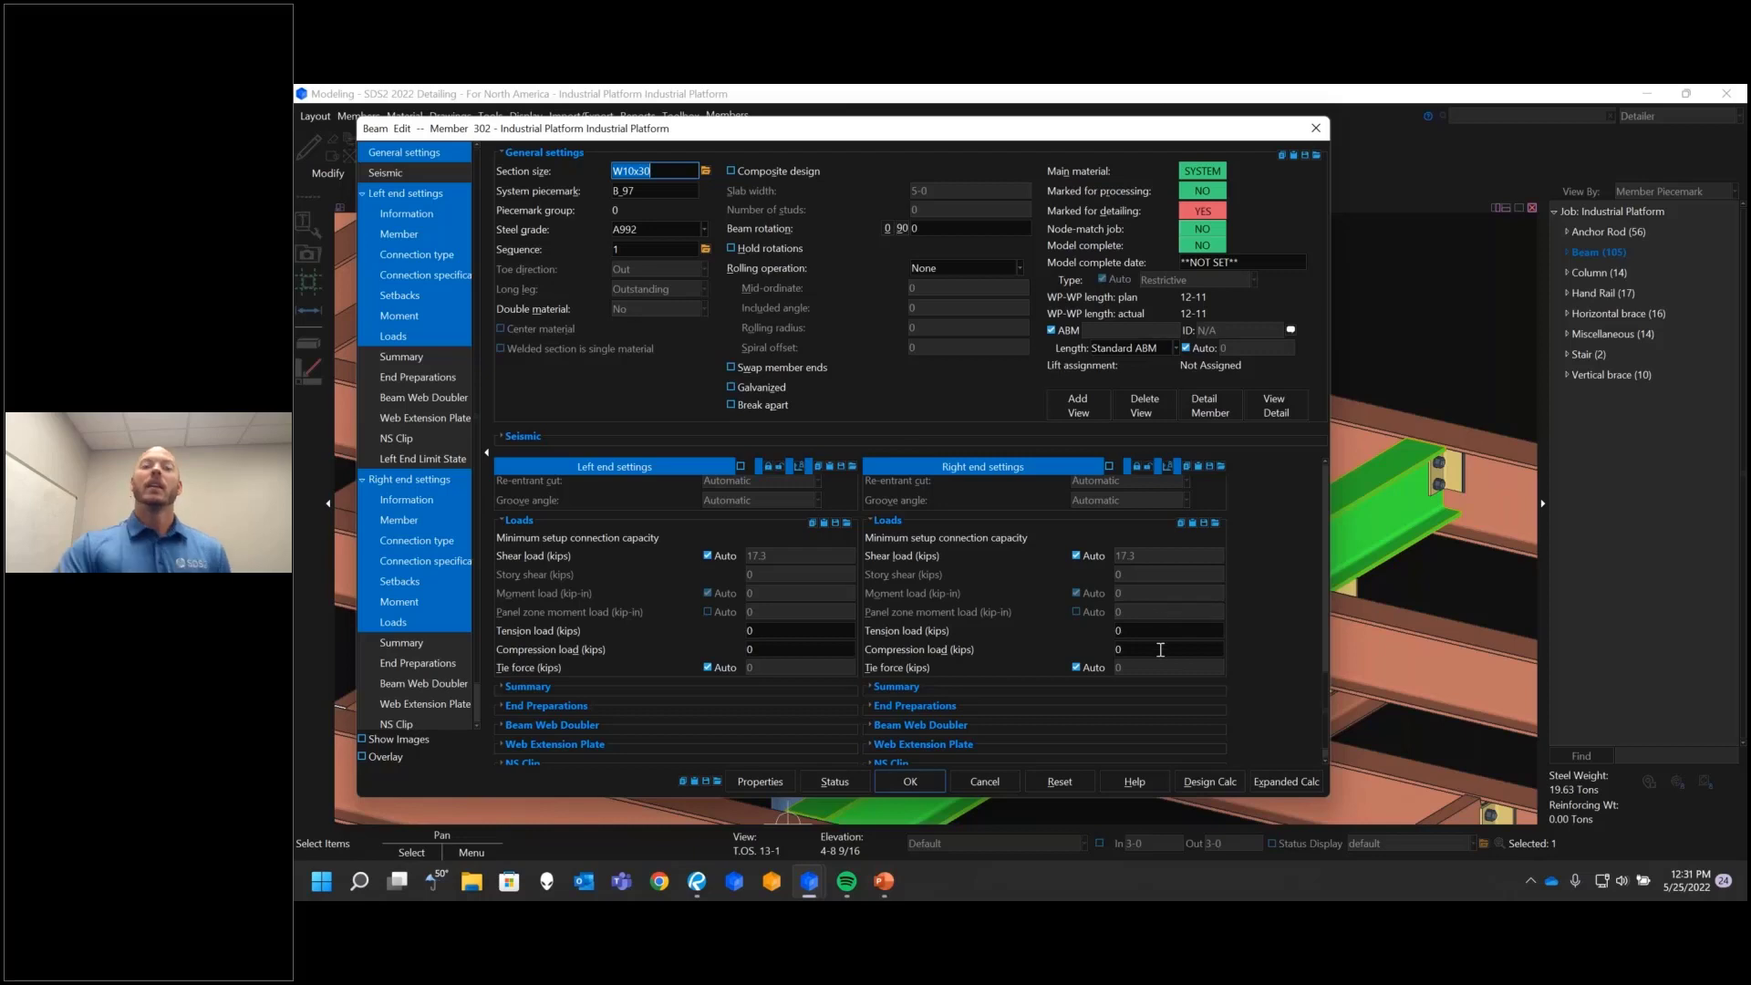
Step: Override the W10x30 cross beam's automatic right-end shear load with 25 kips
{"action": "left_click", "coordinate": [1077, 556]}
{"action": "left_click", "coordinate": [1190, 560]}
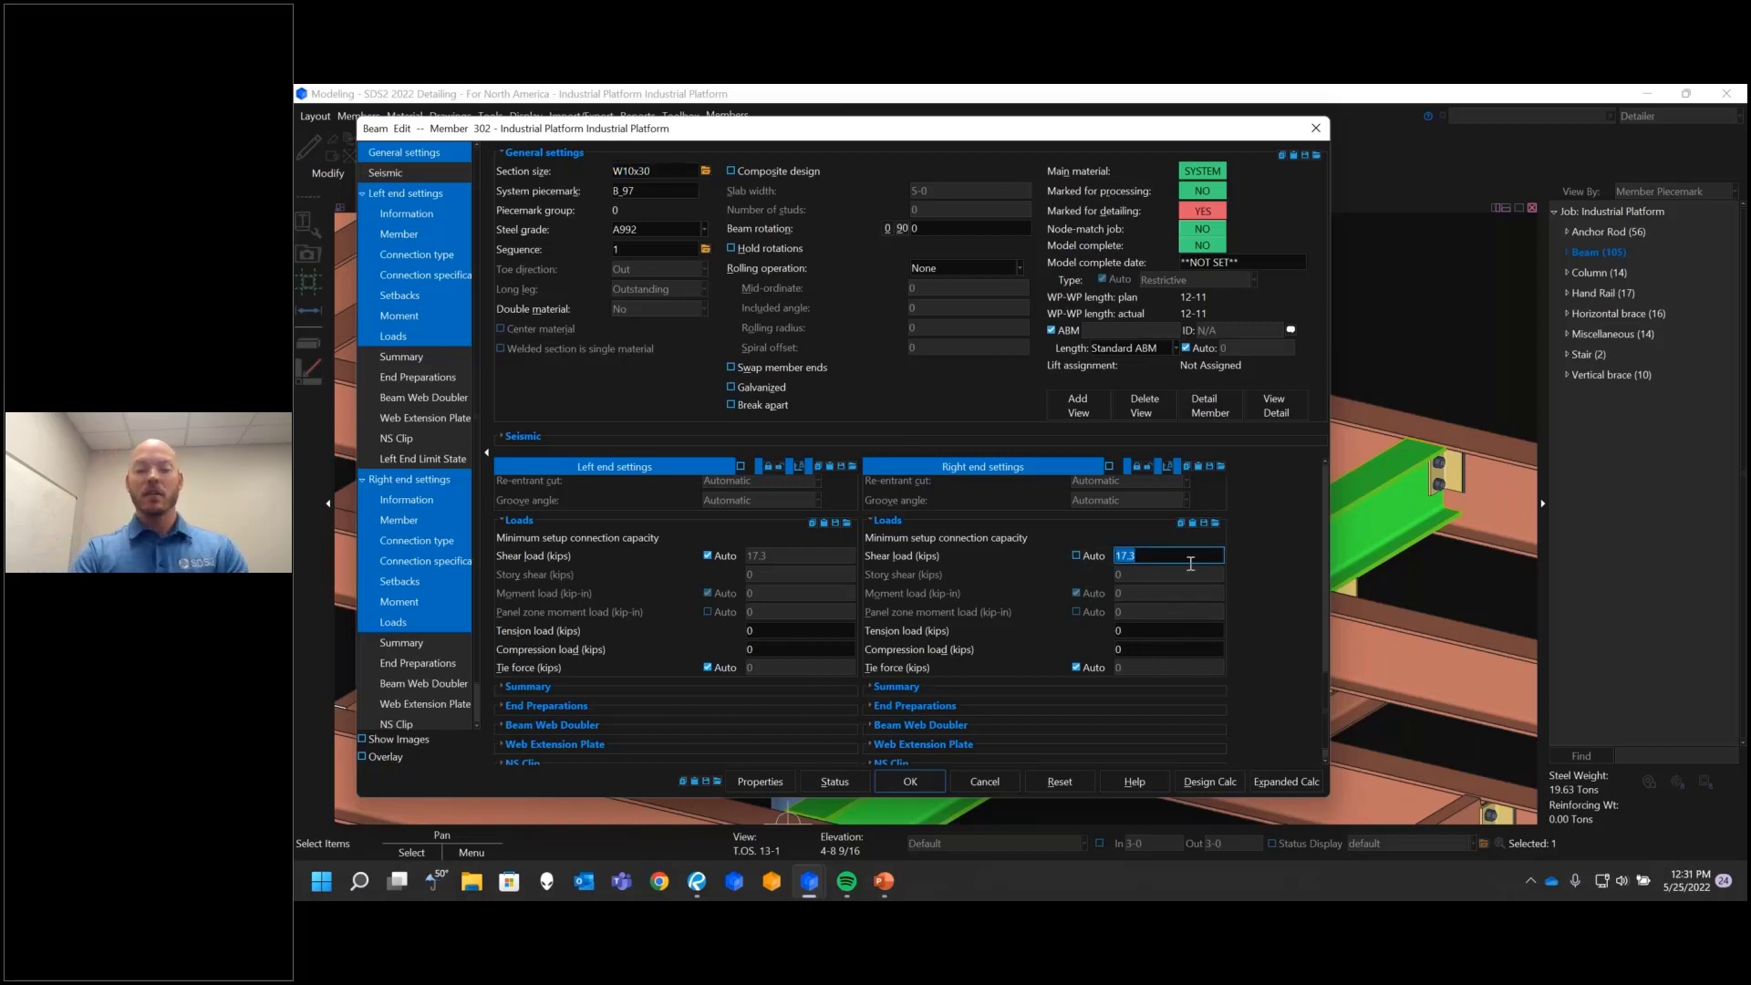
{"action": "type", "text": "25"}
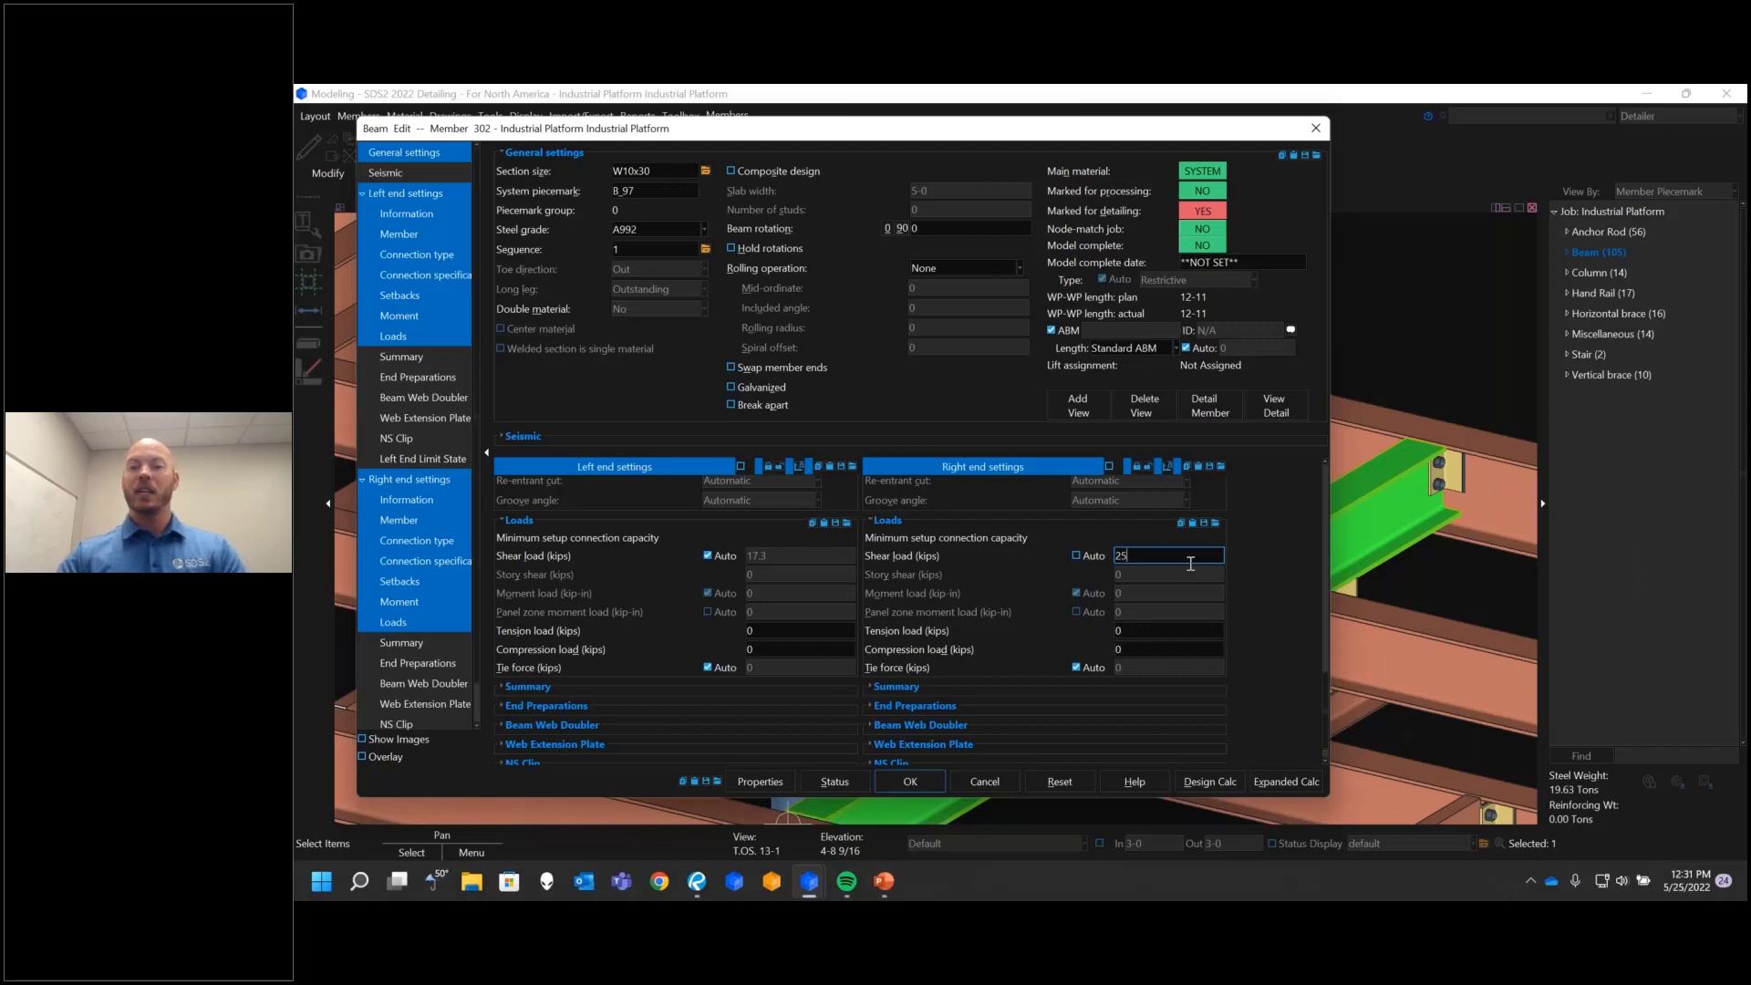
{"action": "key", "text": "Tab"}
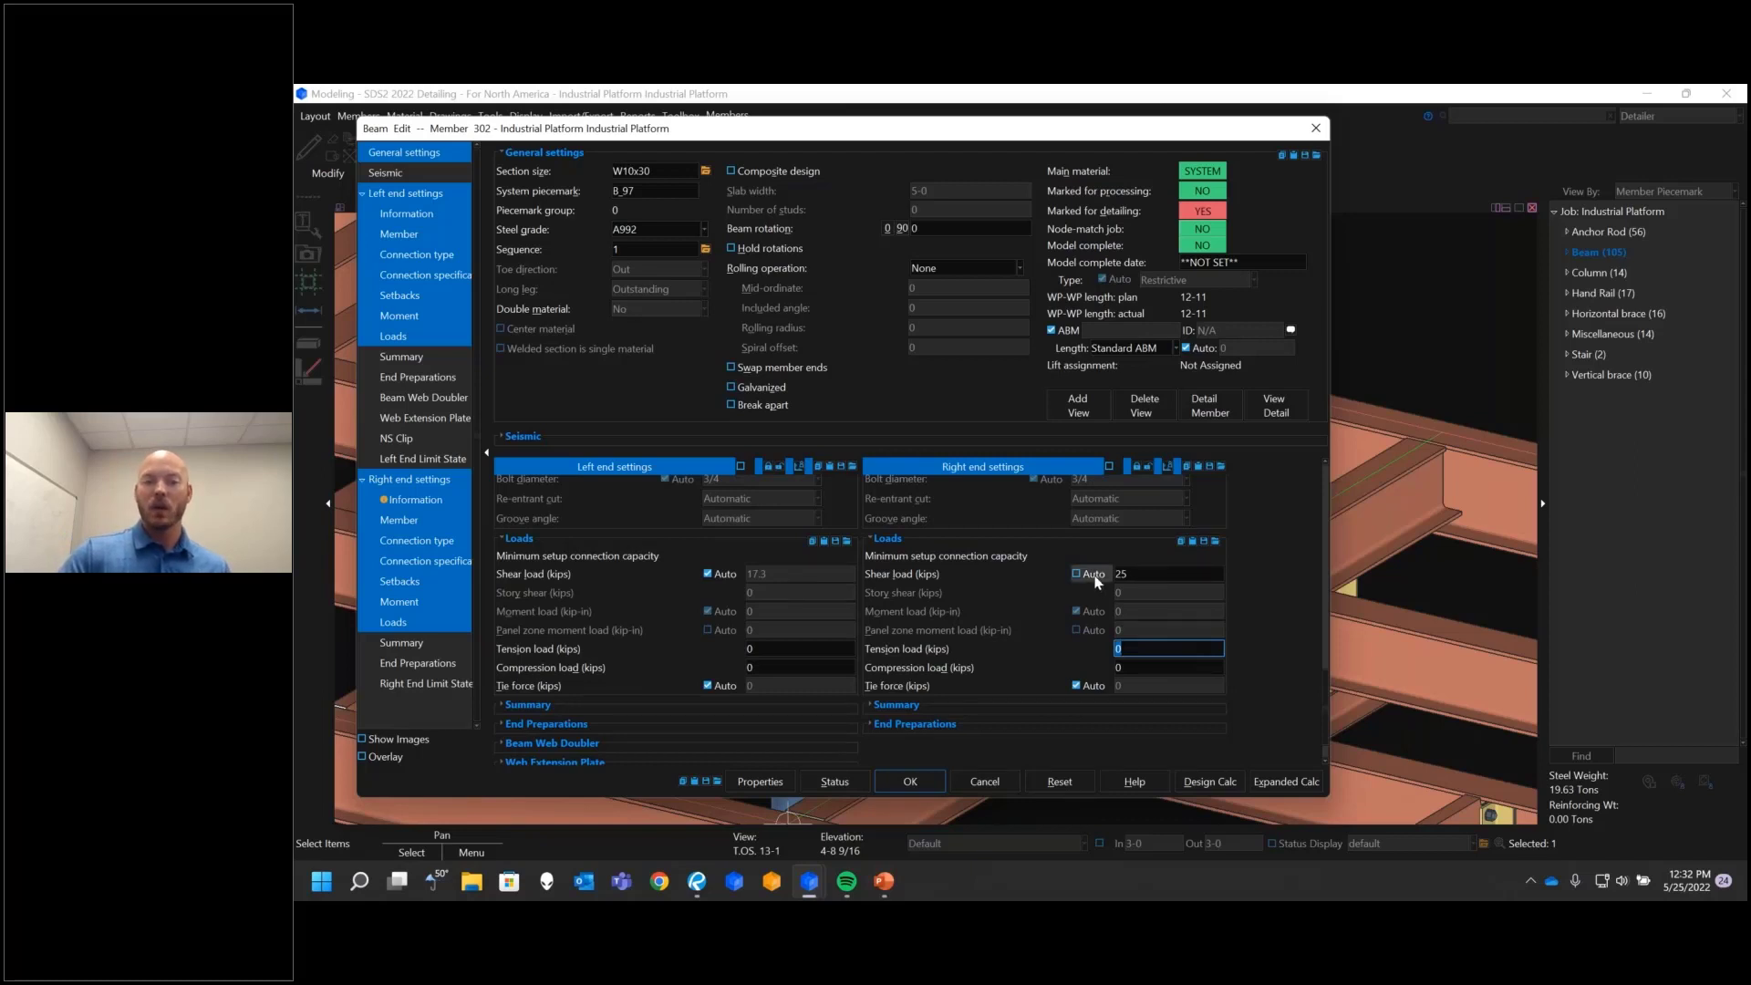
Step: Set the W10x30 cross beam's right-end shear load to 20 kips
{"action": "left_click", "coordinate": [1185, 578]}
{"action": "type", "text": "20"}
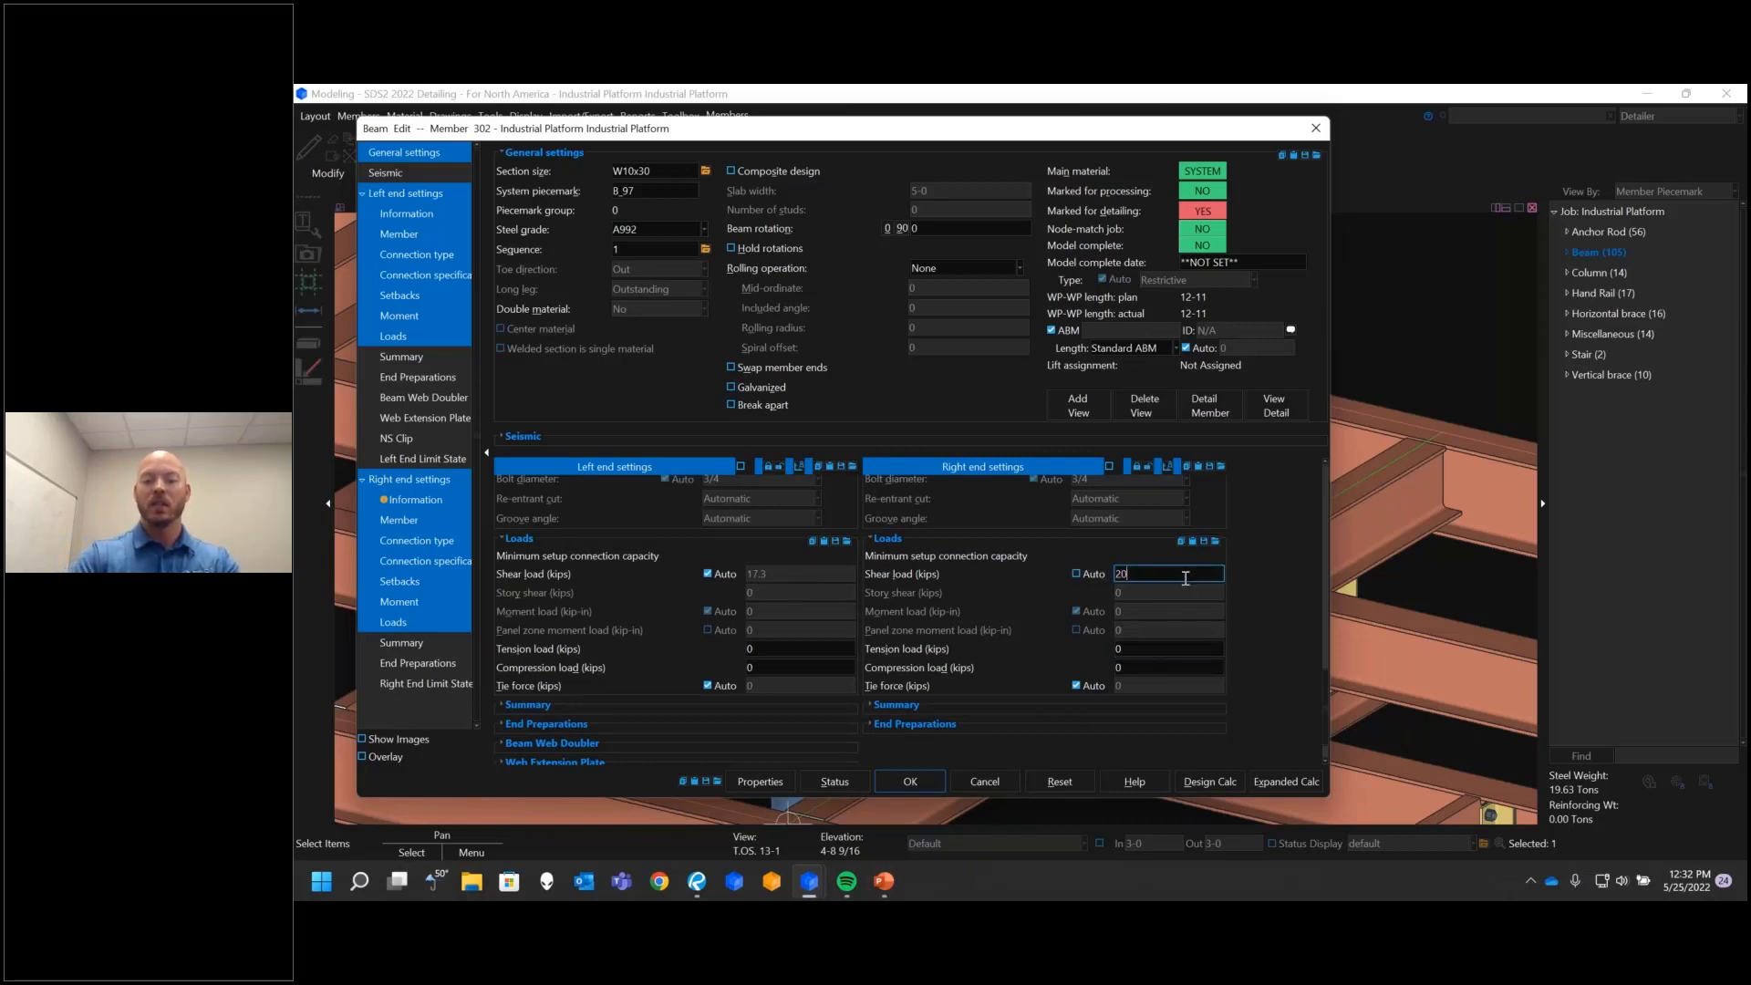
{"action": "key", "text": "Tab"}
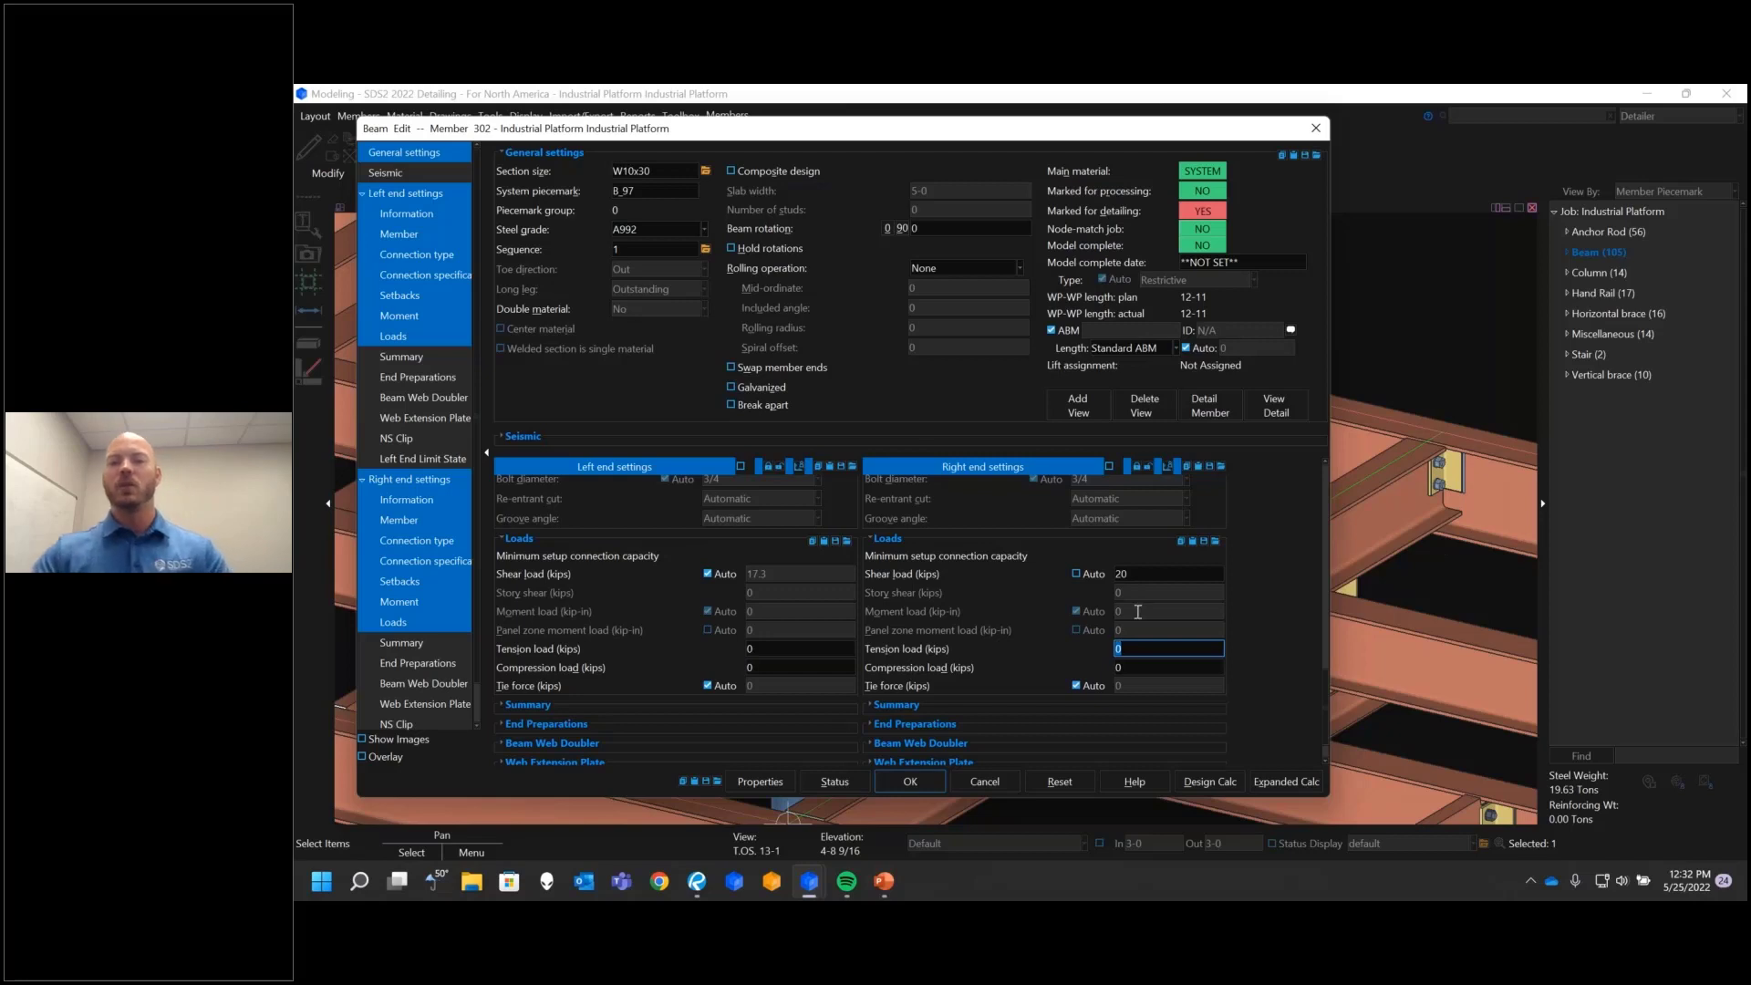
{"action": "left_click", "coordinate": [1168, 575]}
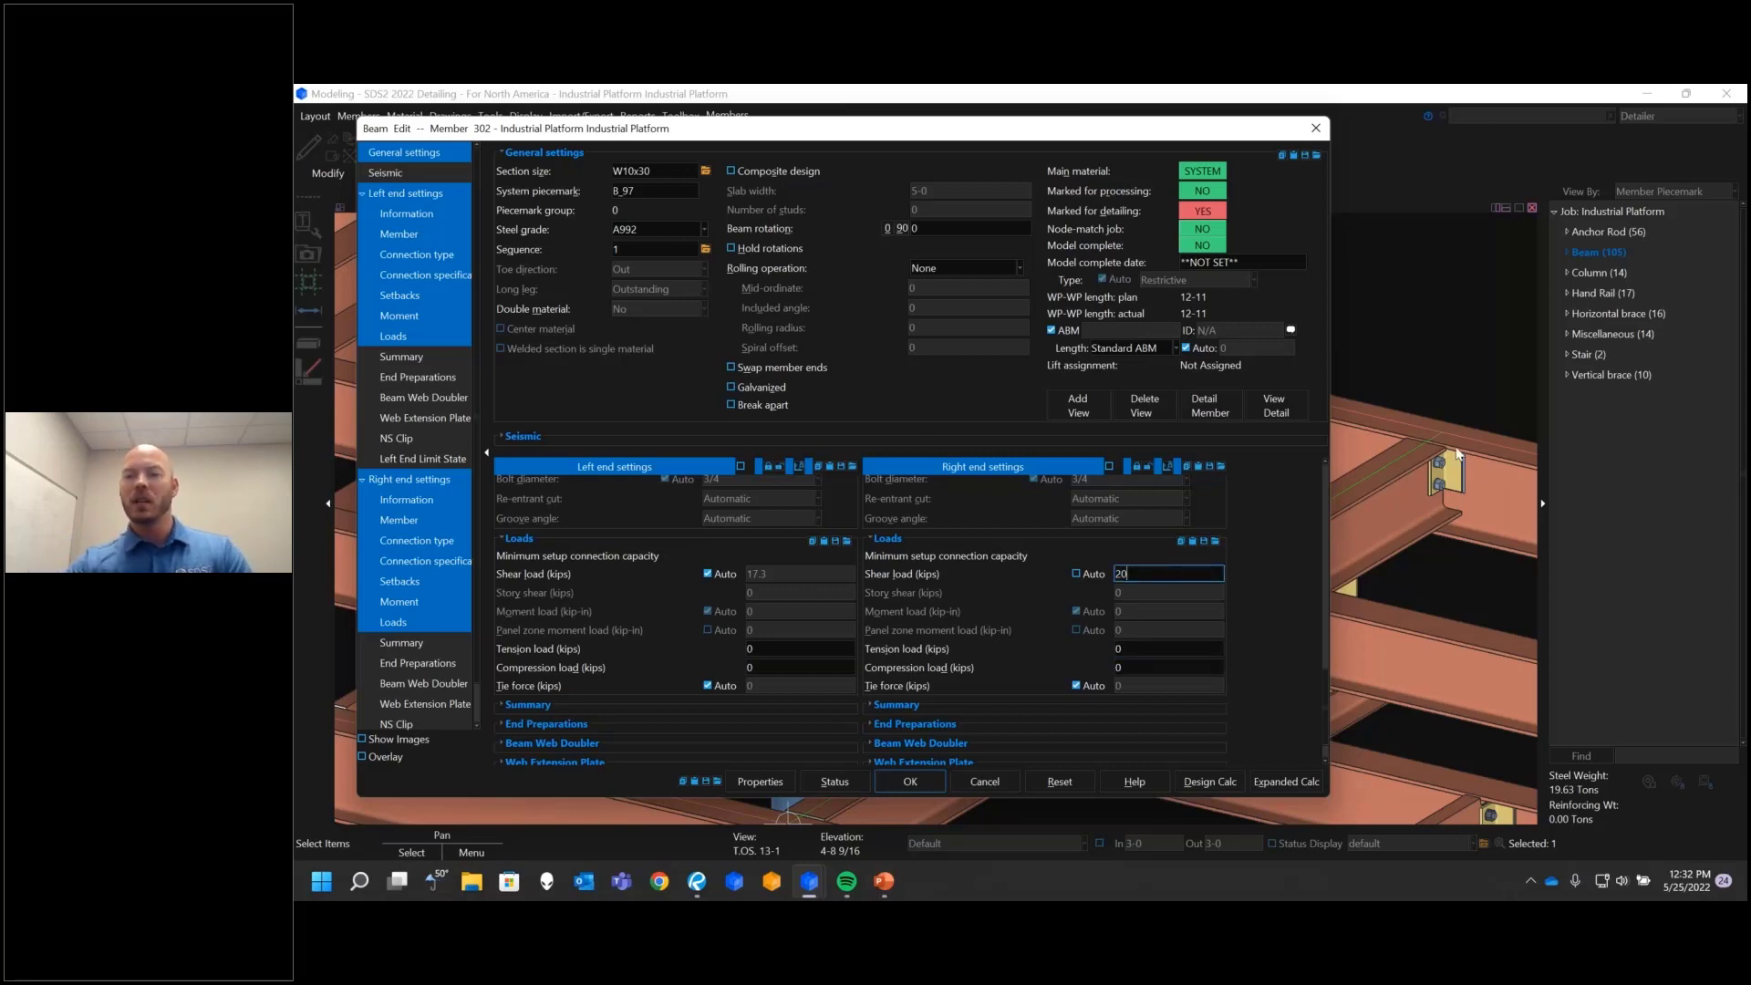
Step: Generate the beam's expanded connection calculation and save it as the PDF report B_97[302]_calc
{"action": "left_click", "coordinate": [1285, 783]}
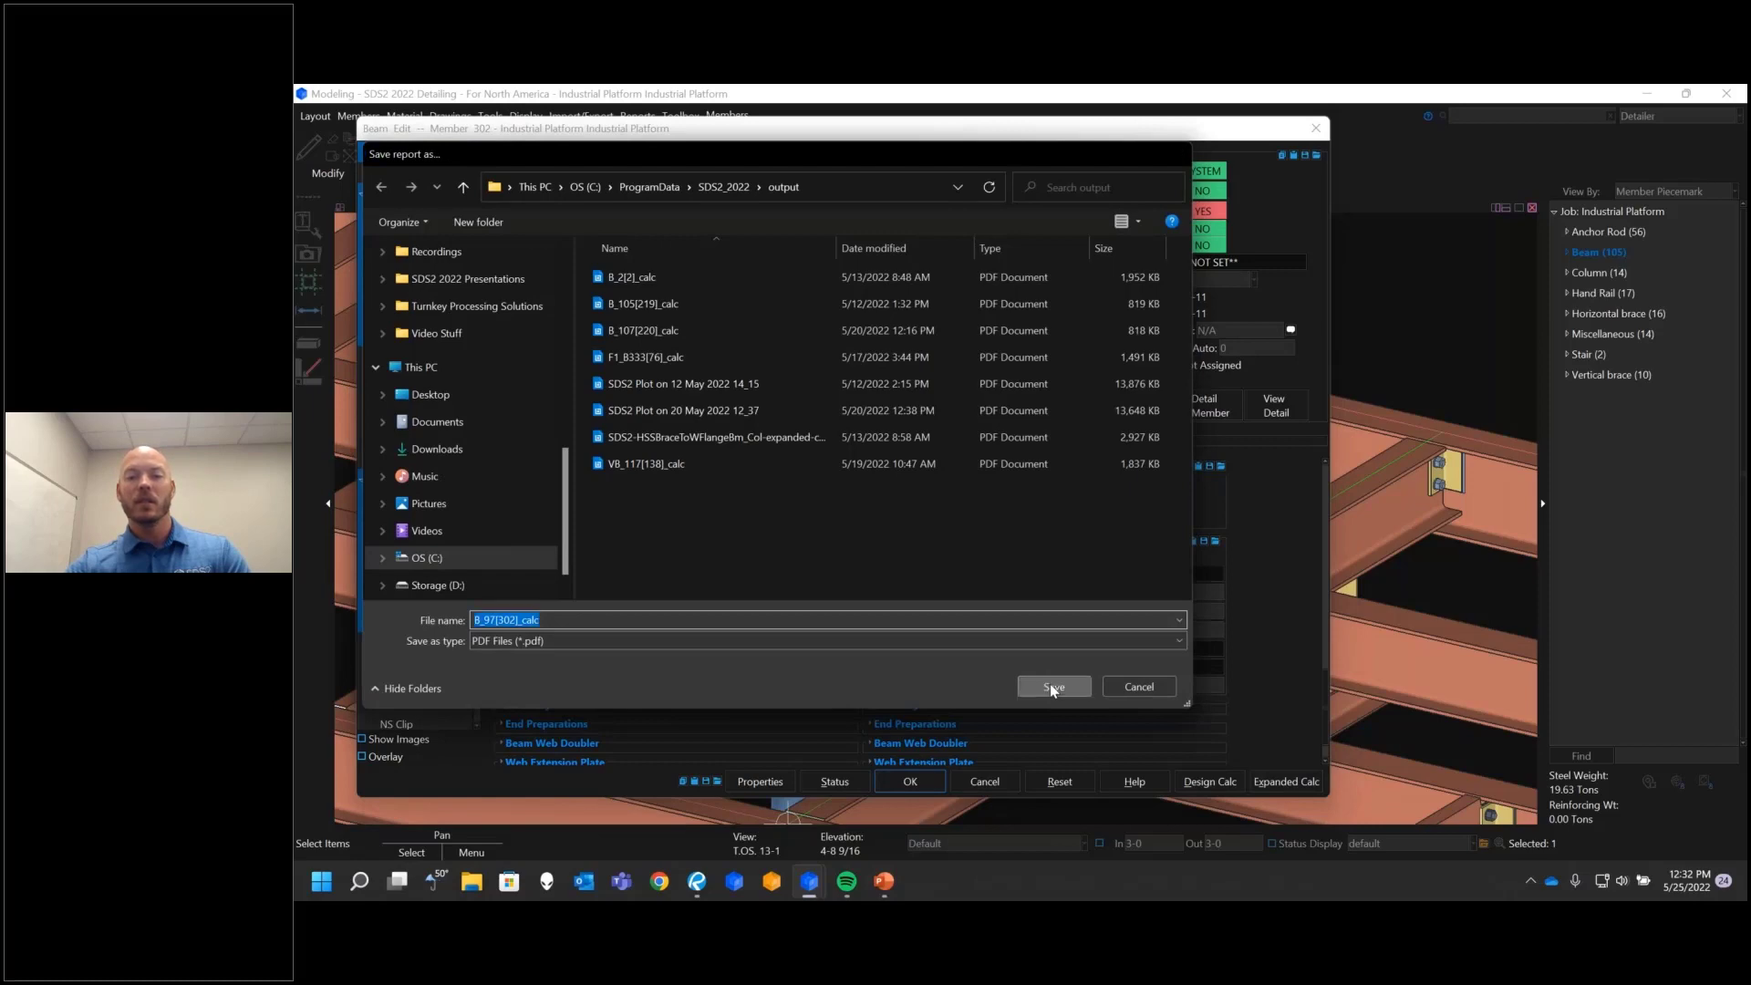
{"action": "left_click", "coordinate": [1052, 688]}
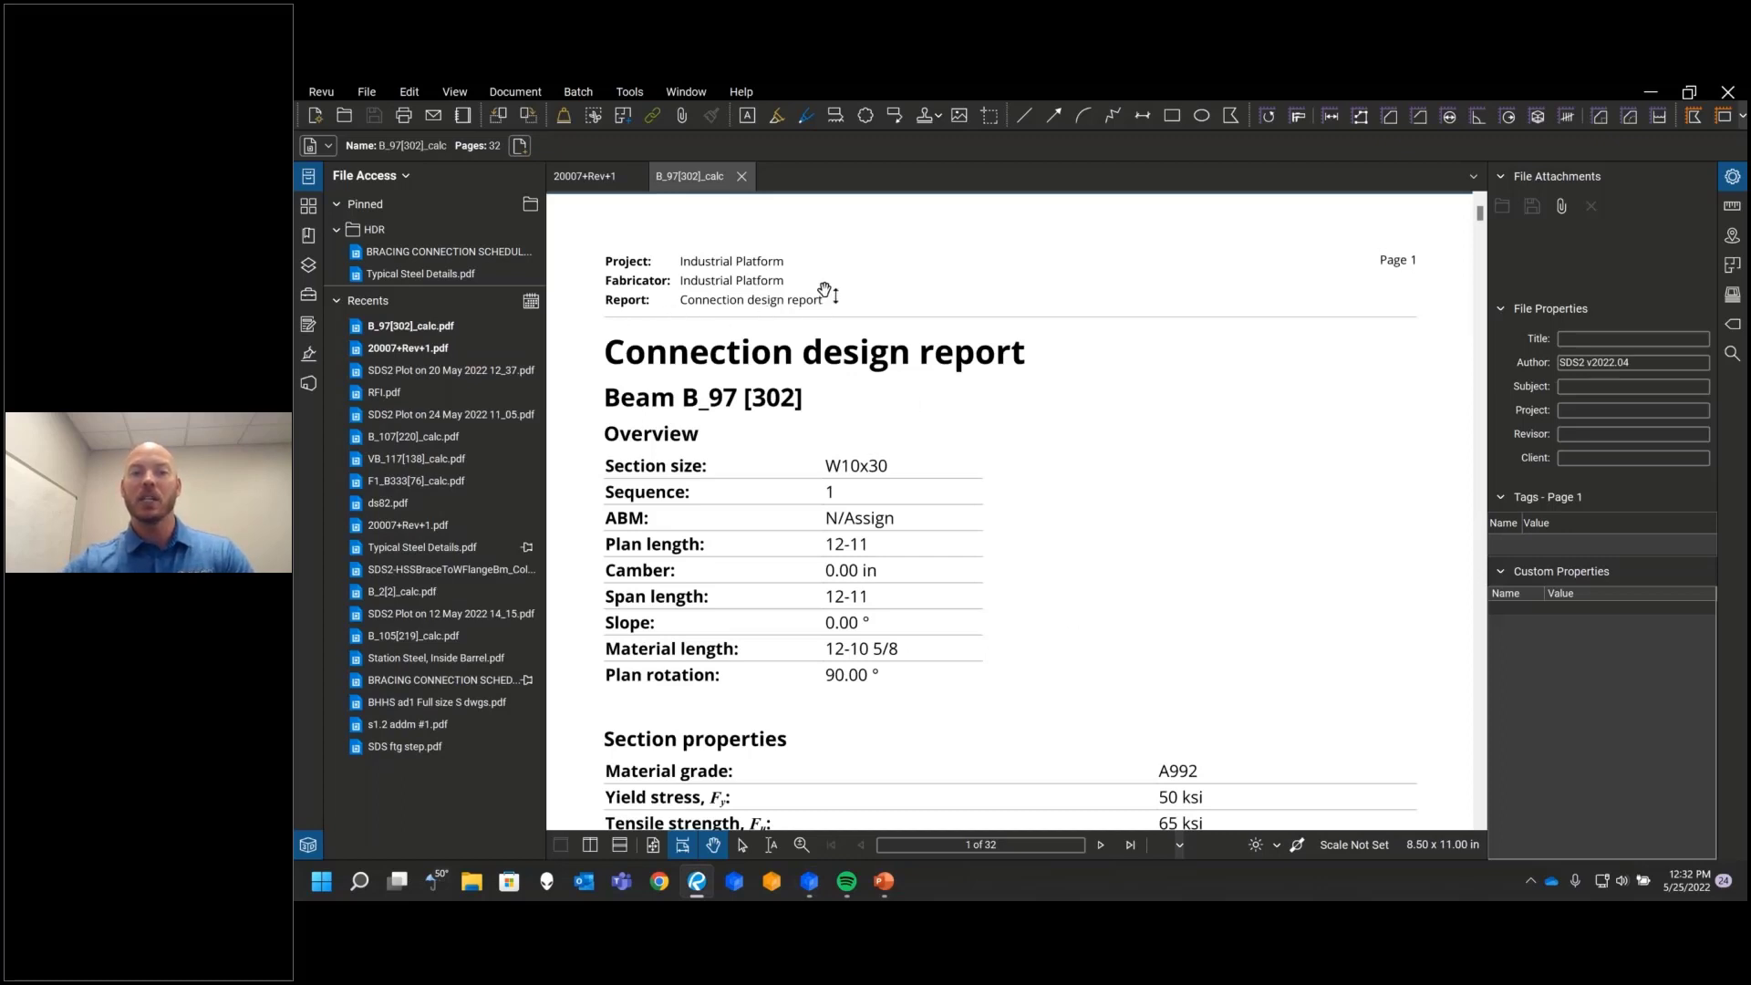
{"action": "scroll", "coordinate": [825, 290], "scroll_direction": "down", "scroll_amount": 1}
{"action": "scroll", "coordinate": [825, 290], "scroll_direction": "up", "scroll_amount": 1}
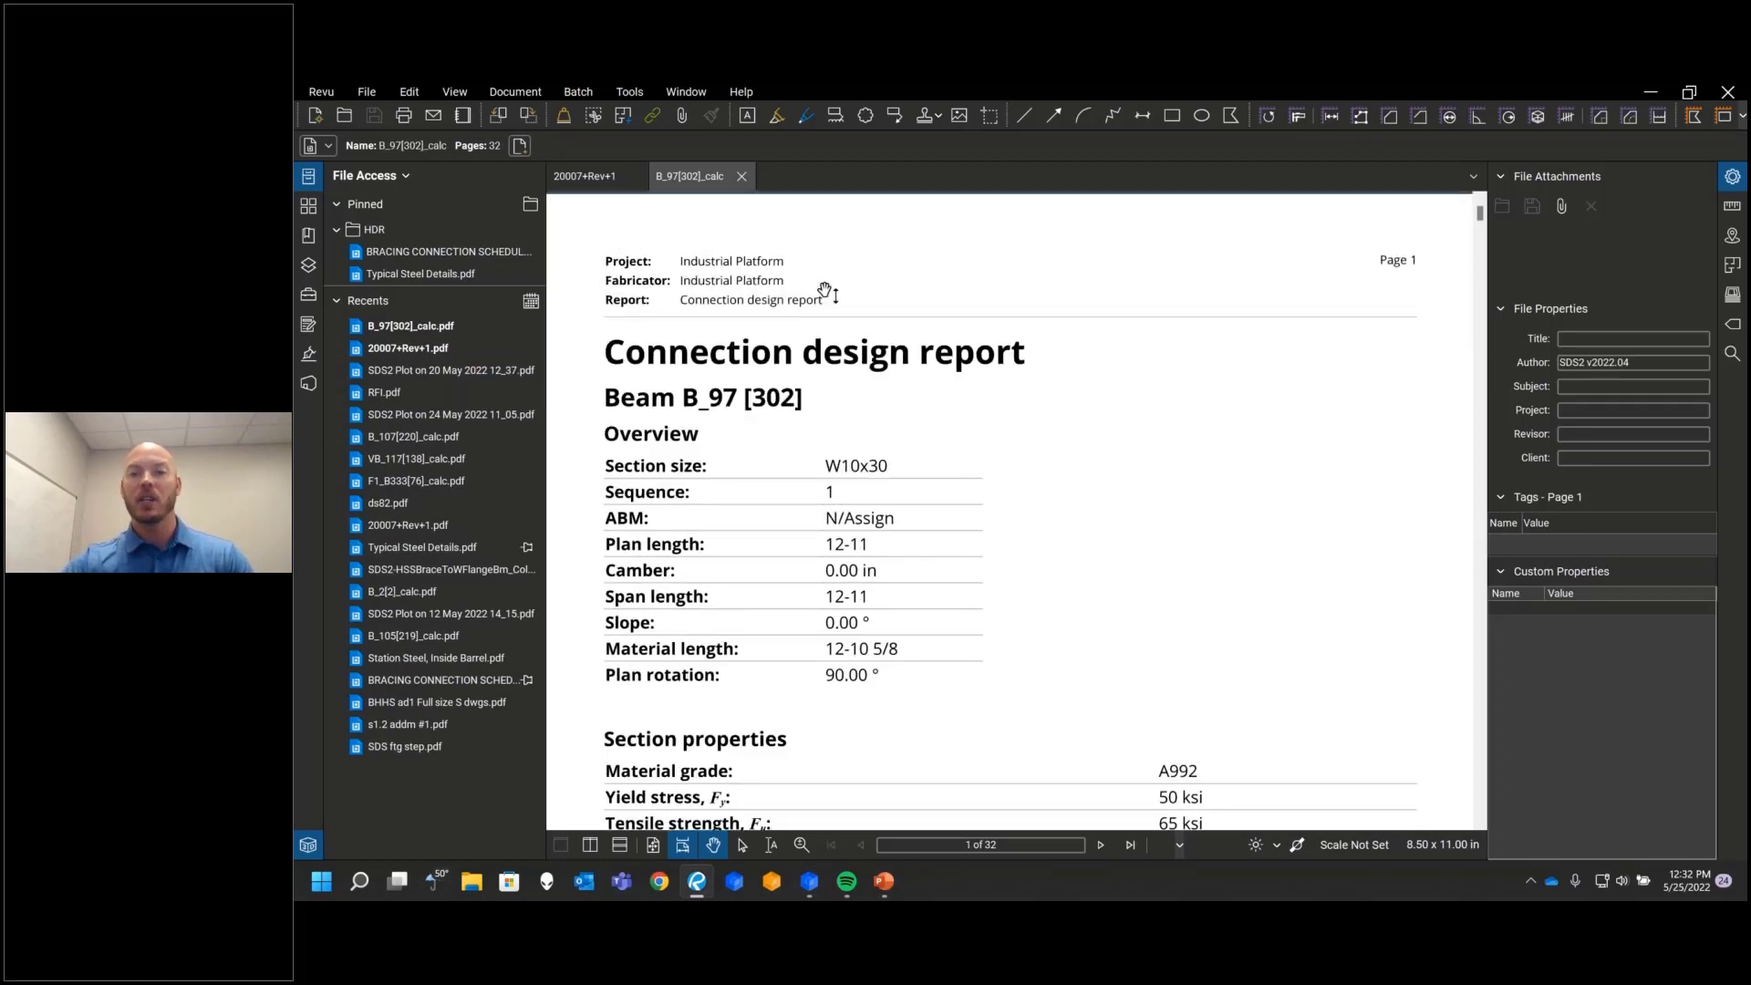
Step: Show the report's bookmarks, expand the full table of contents and widen it so the titles are readable
{"action": "left_click", "coordinate": [308, 207]}
{"action": "left_click", "coordinate": [308, 236]}
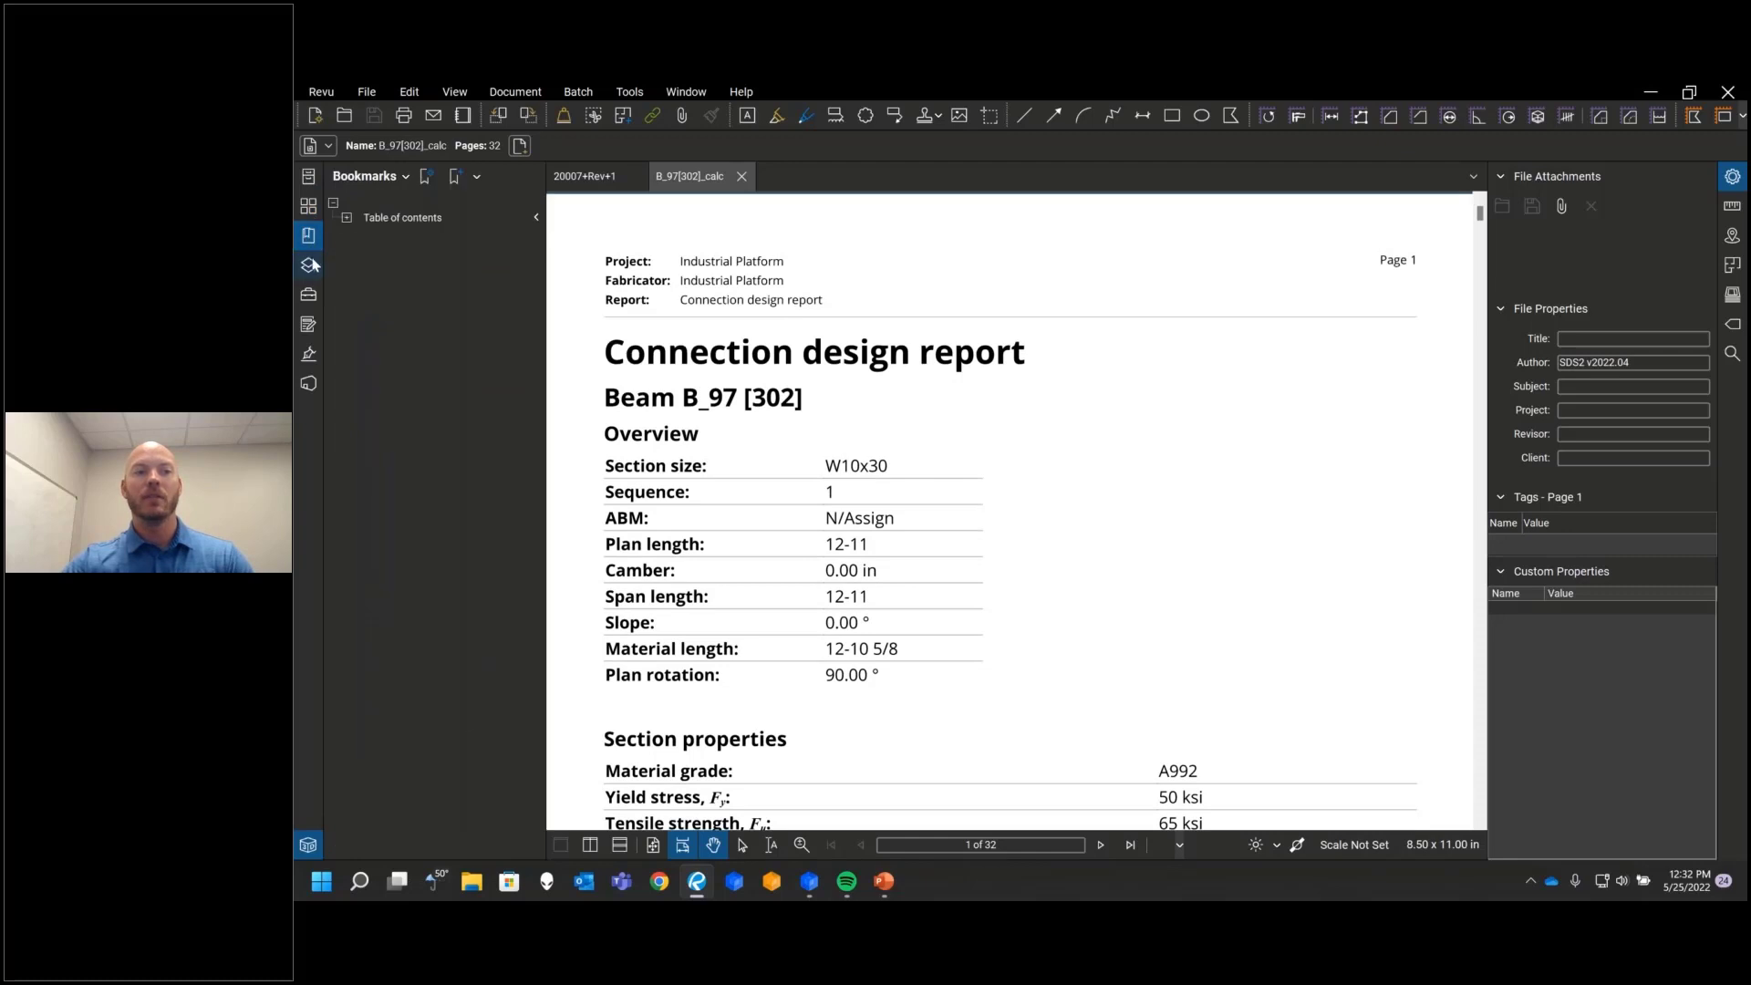
{"action": "left_click", "coordinate": [333, 204]}
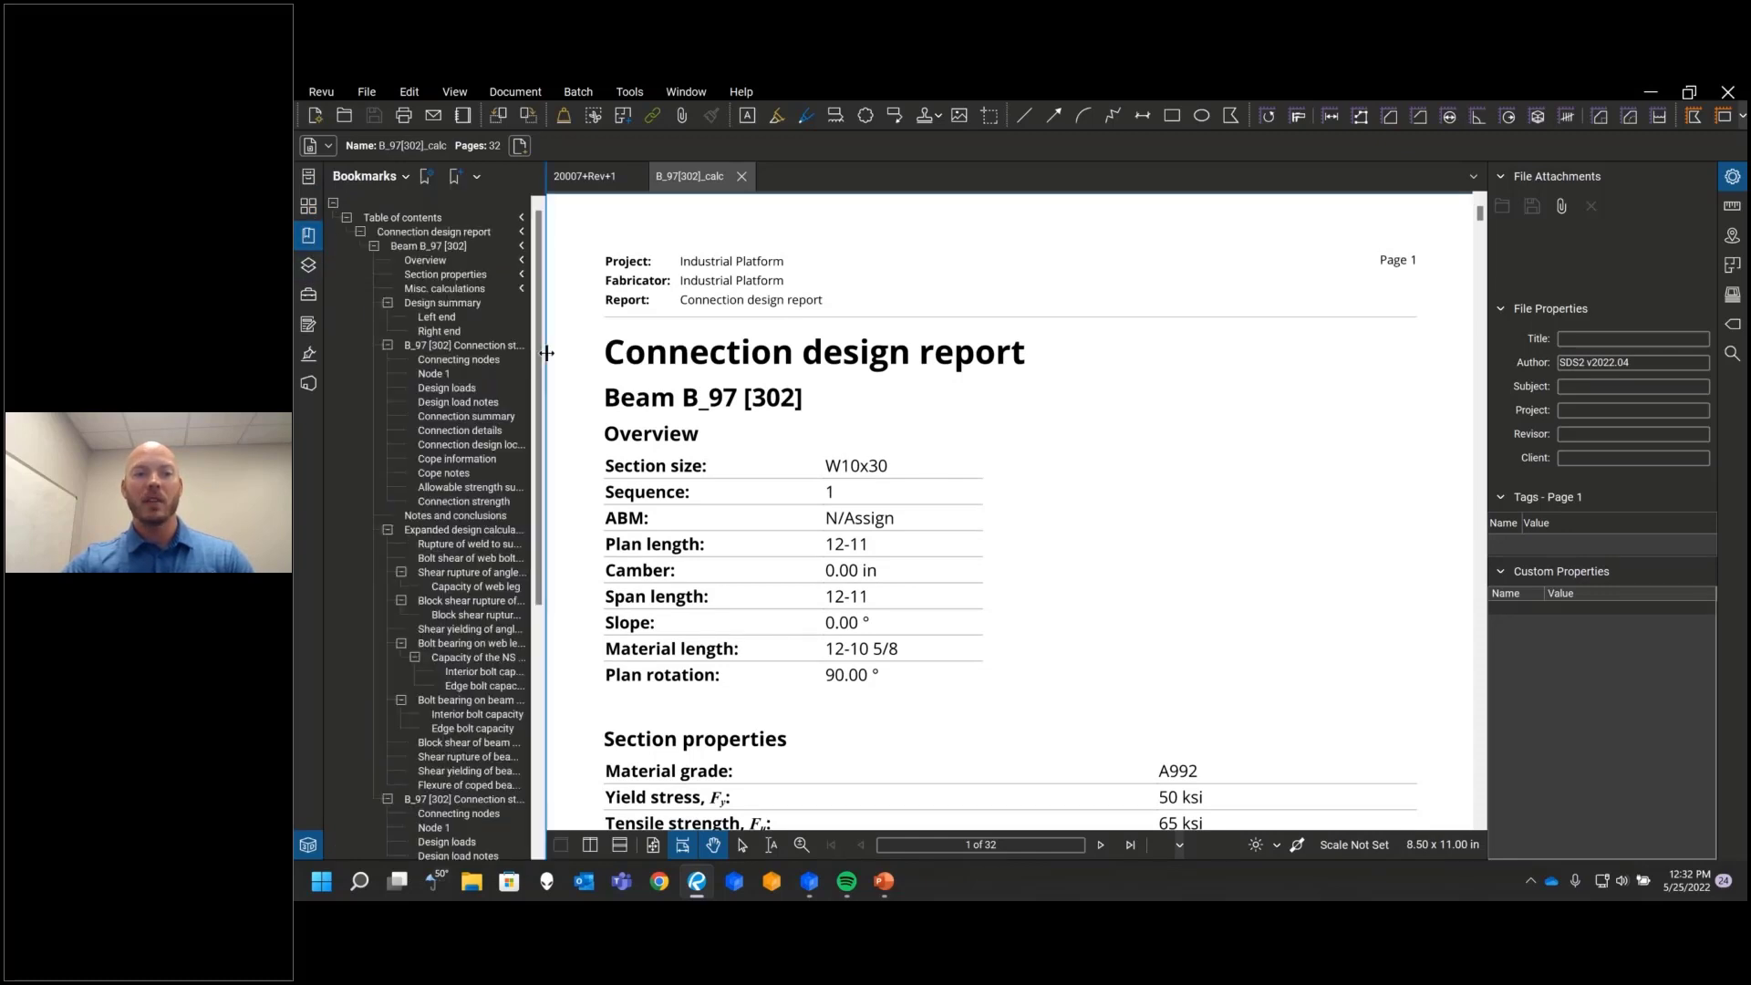
{"action": "left_click_drag", "start_coordinate": [546, 353], "coordinate": [767, 392]}
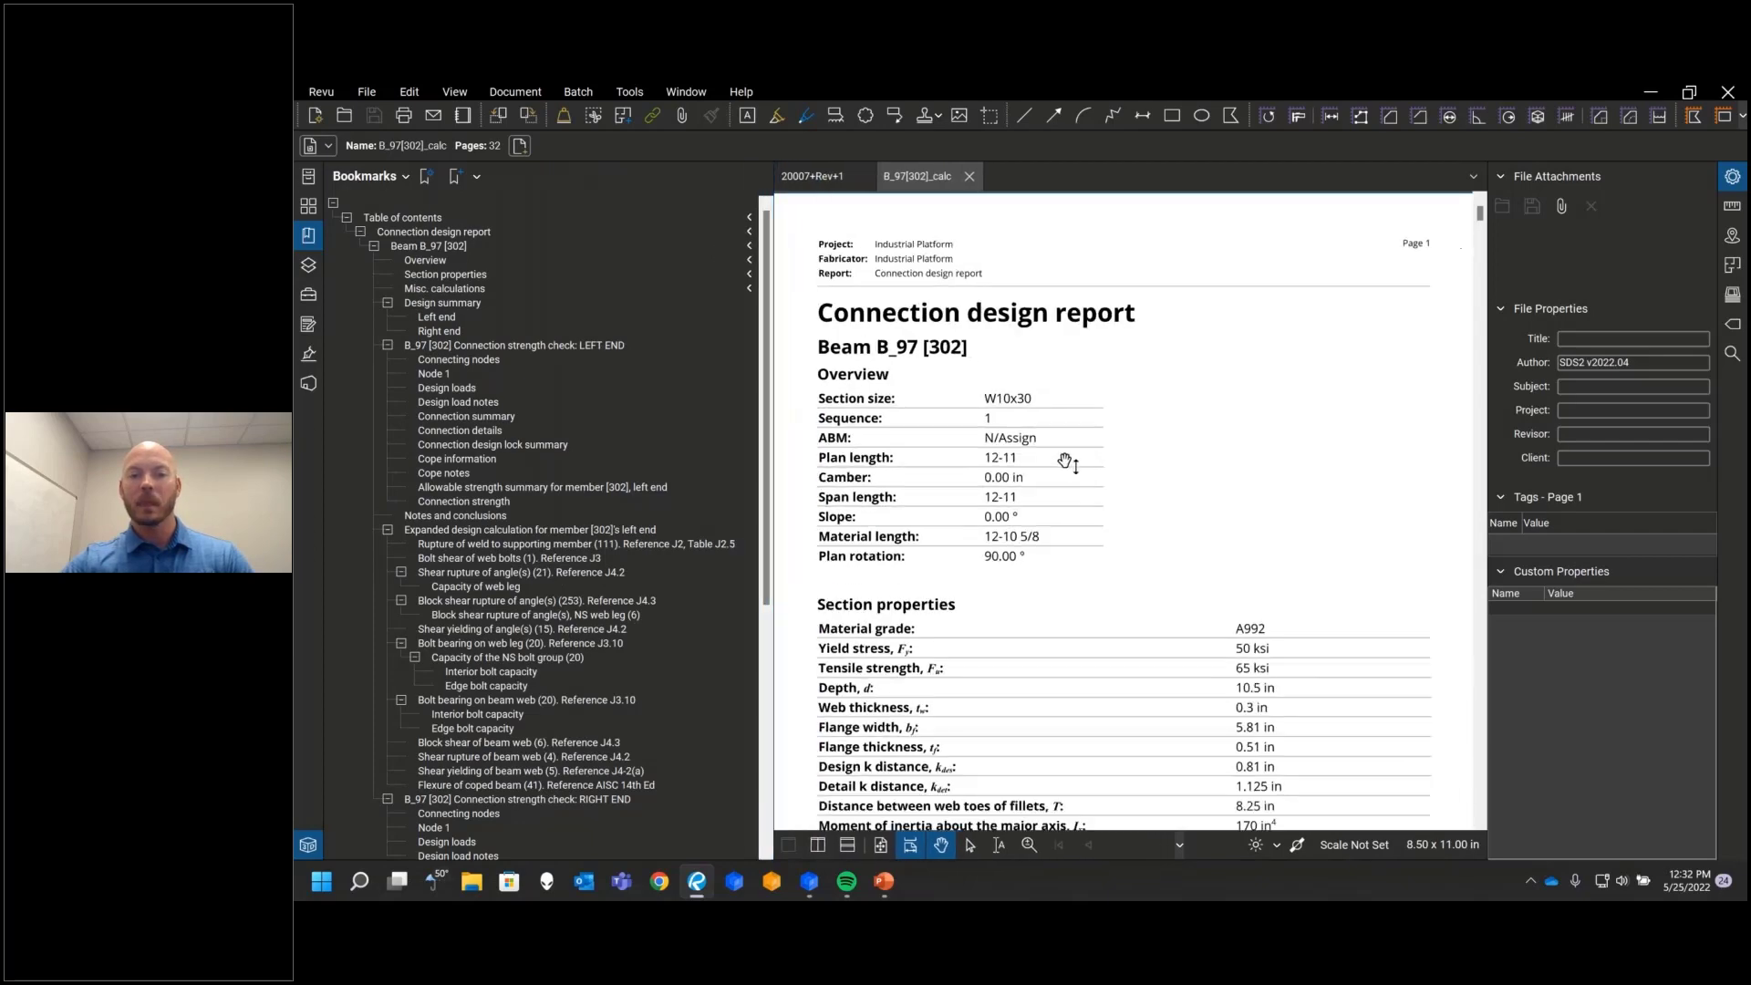
Step: Review the report's overview, section properties, design summary and left-end connection strength check
{"action": "scroll", "coordinate": [1007, 387], "scroll_direction": "down", "scroll_amount": 4}
{"action": "scroll", "coordinate": [1007, 387], "scroll_direction": "up", "scroll_amount": 3}
{"action": "scroll", "coordinate": [1006, 386], "scroll_direction": "down", "scroll_amount": 2, "text": "ctrl"}
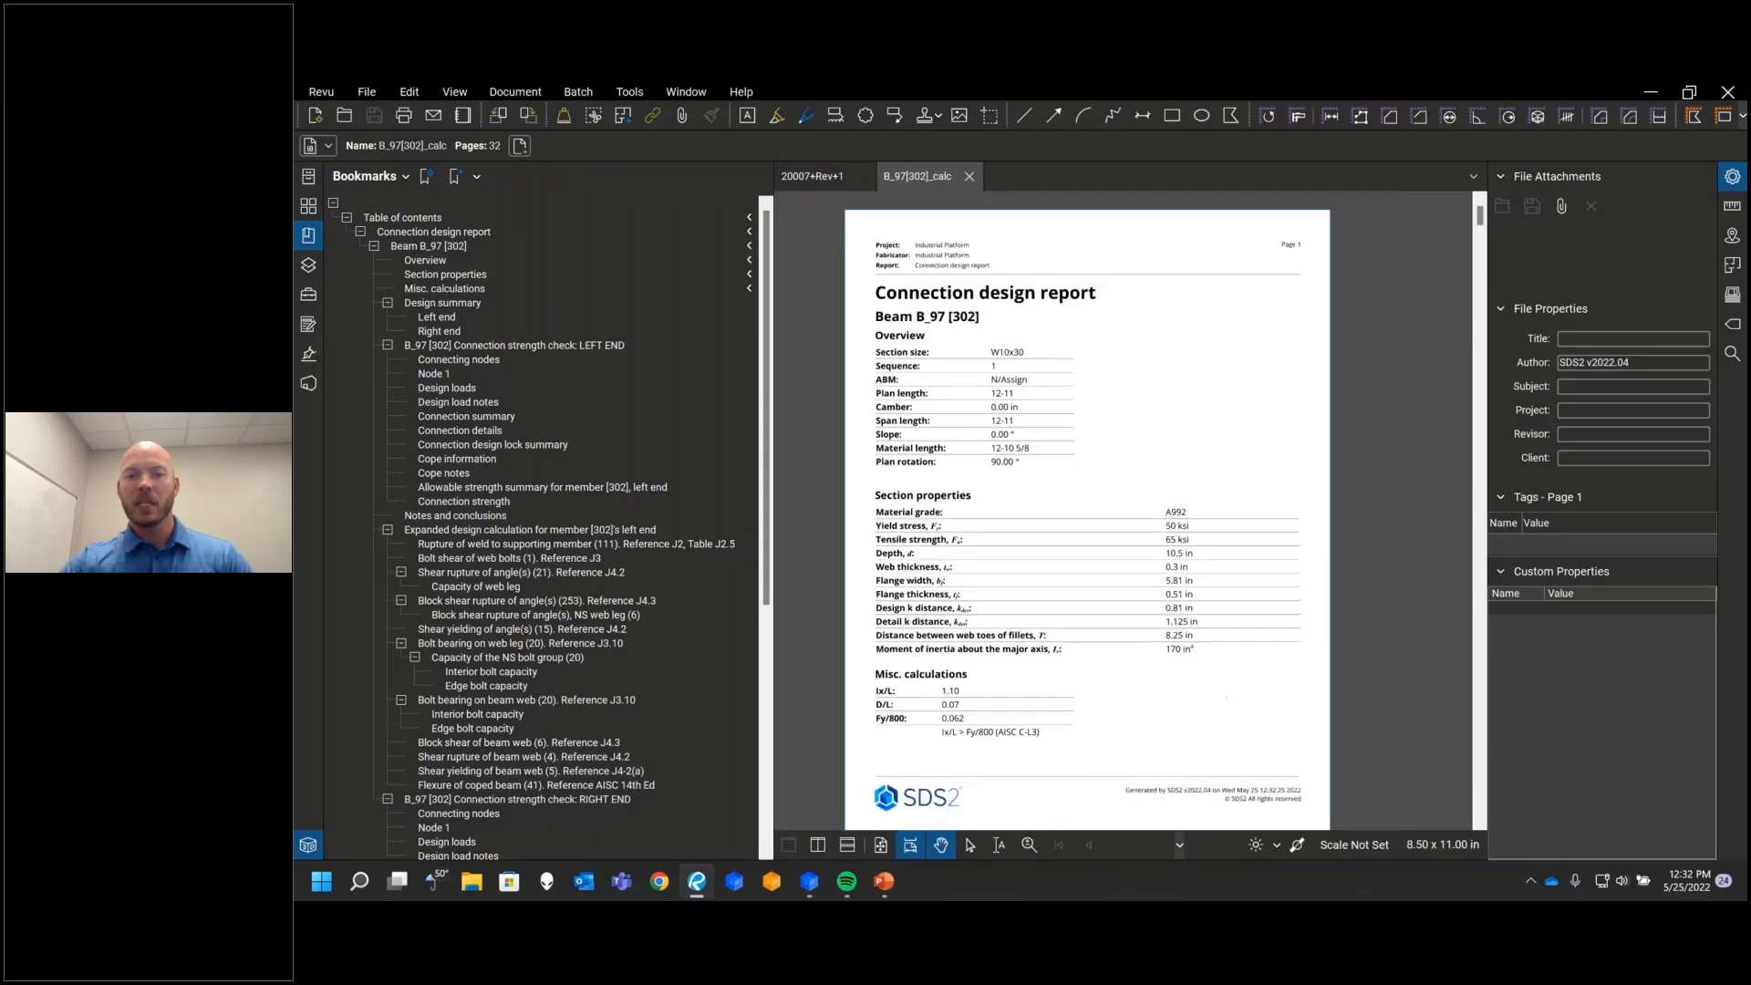
{"action": "scroll", "coordinate": [1008, 387], "scroll_direction": "down", "scroll_amount": 3}
{"action": "scroll", "coordinate": [1067, 323], "scroll_direction": "up", "scroll_amount": 1, "text": "ctrl"}
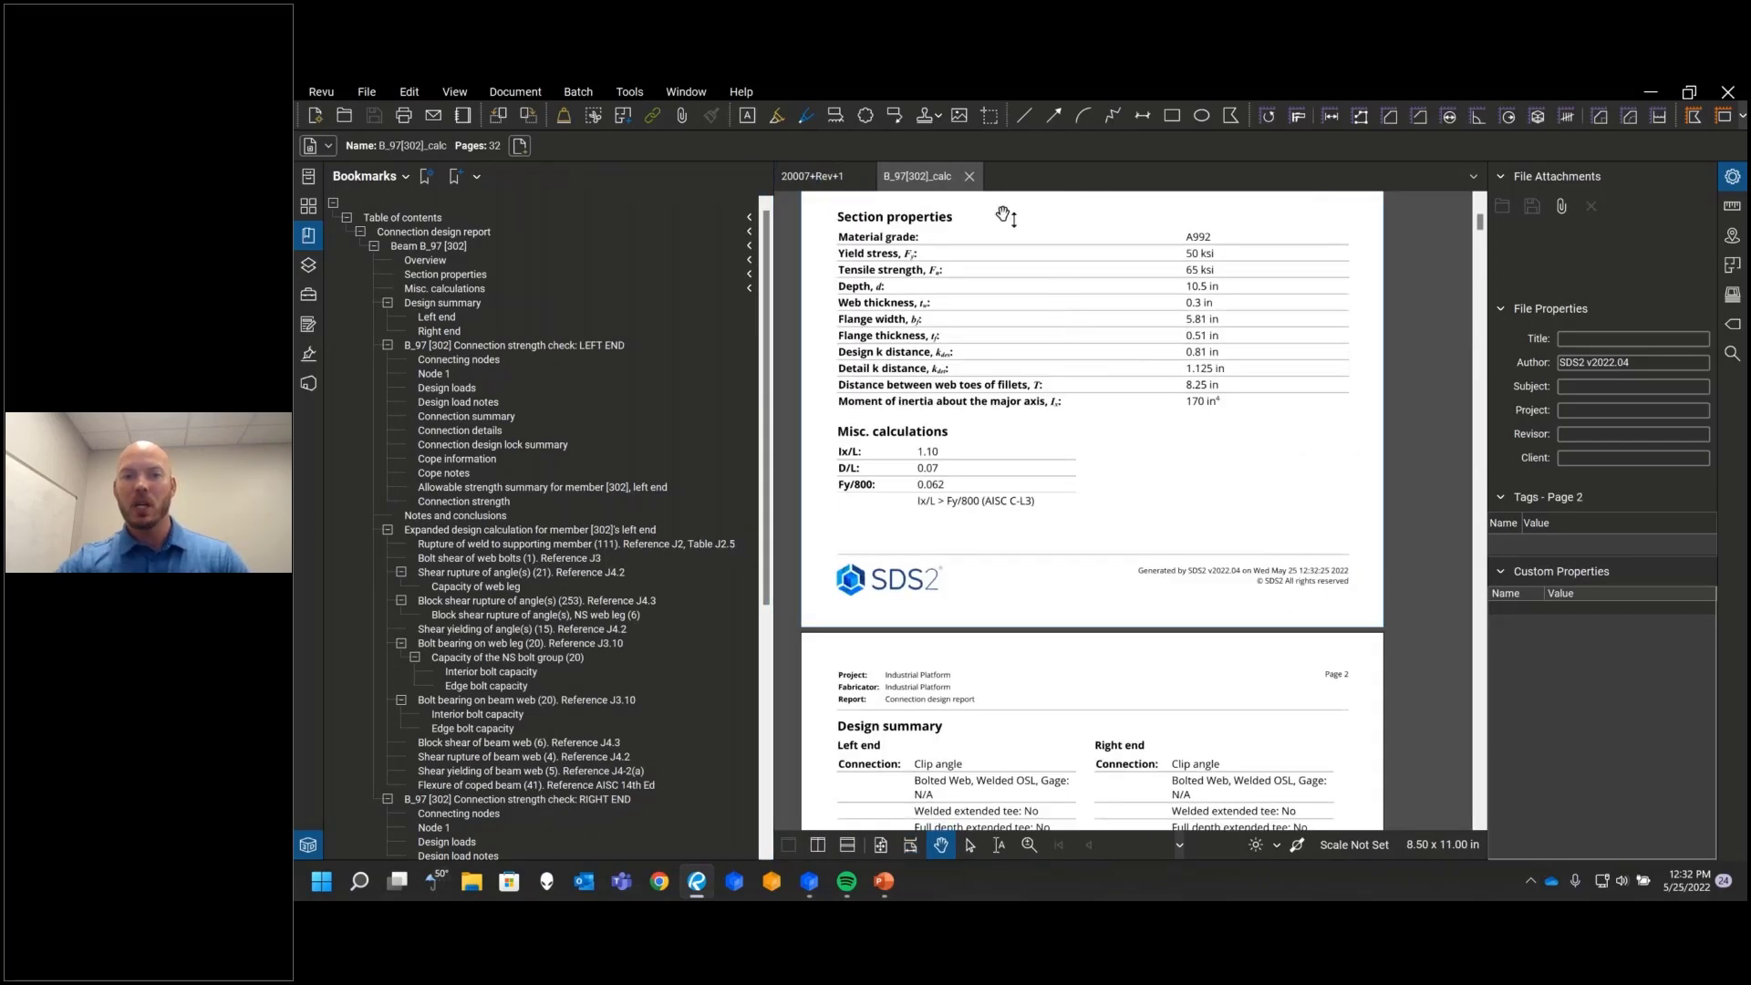
{"action": "scroll", "coordinate": [1079, 402], "scroll_direction": "down", "scroll_amount": 8}
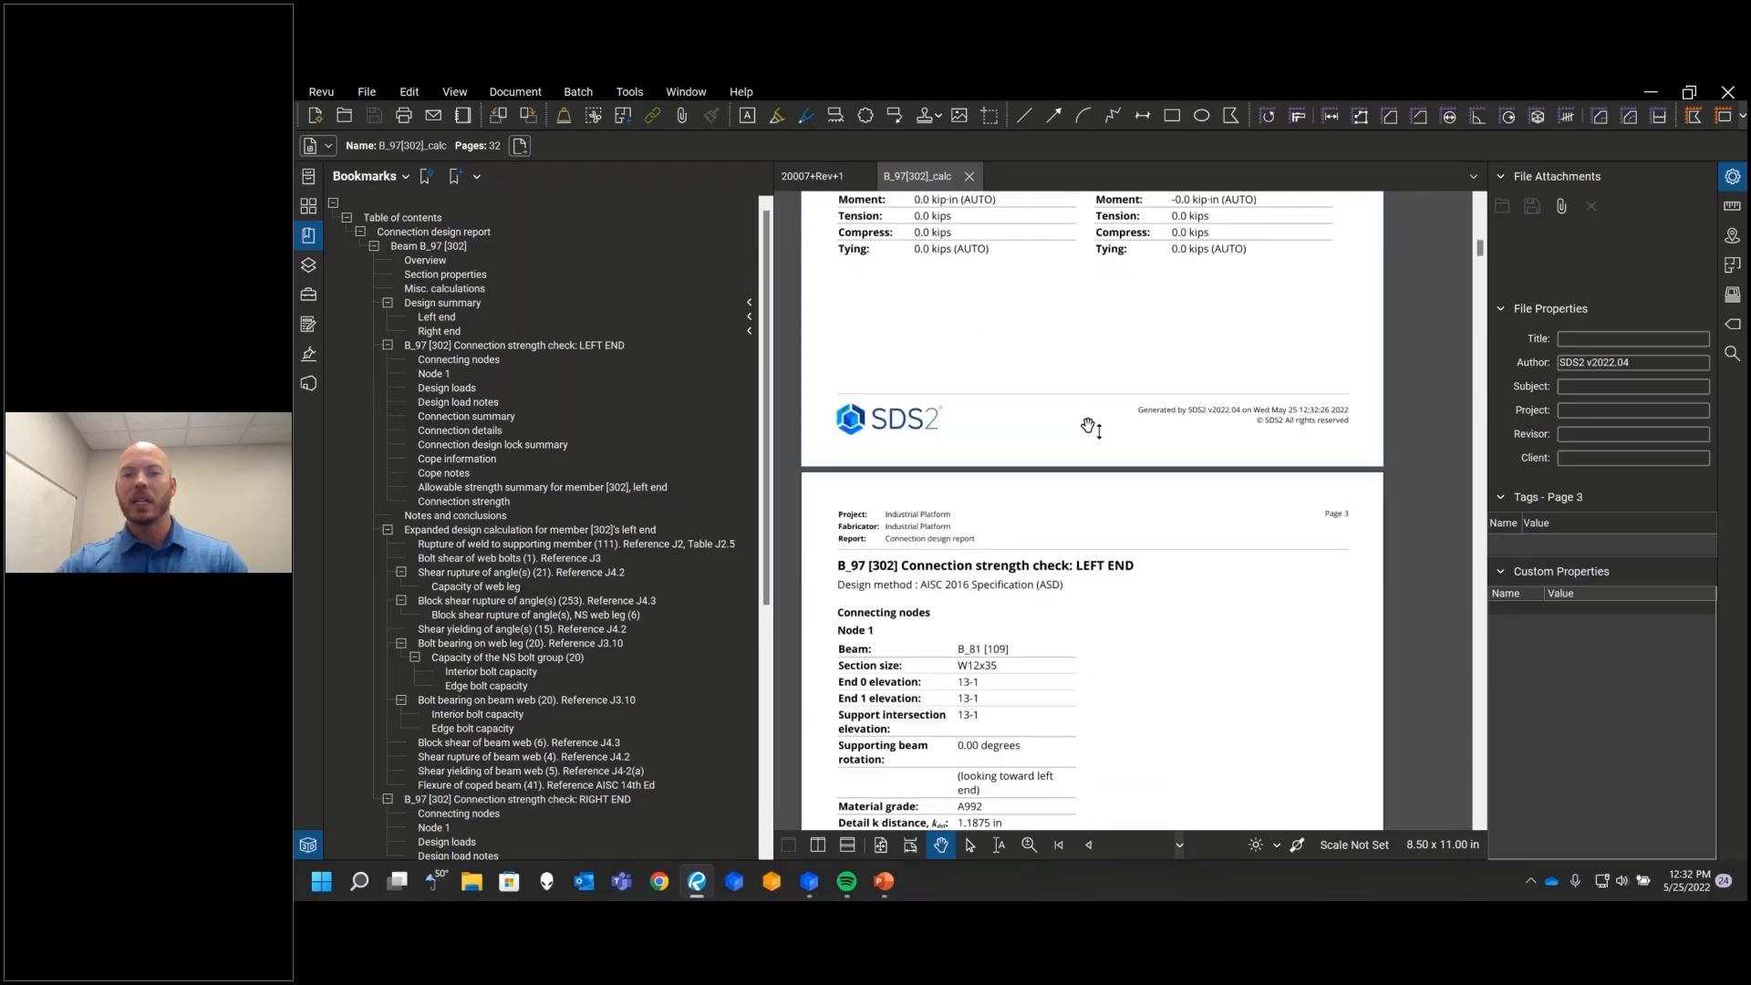
{"action": "scroll", "coordinate": [1091, 428], "scroll_direction": "down", "scroll_amount": 3}
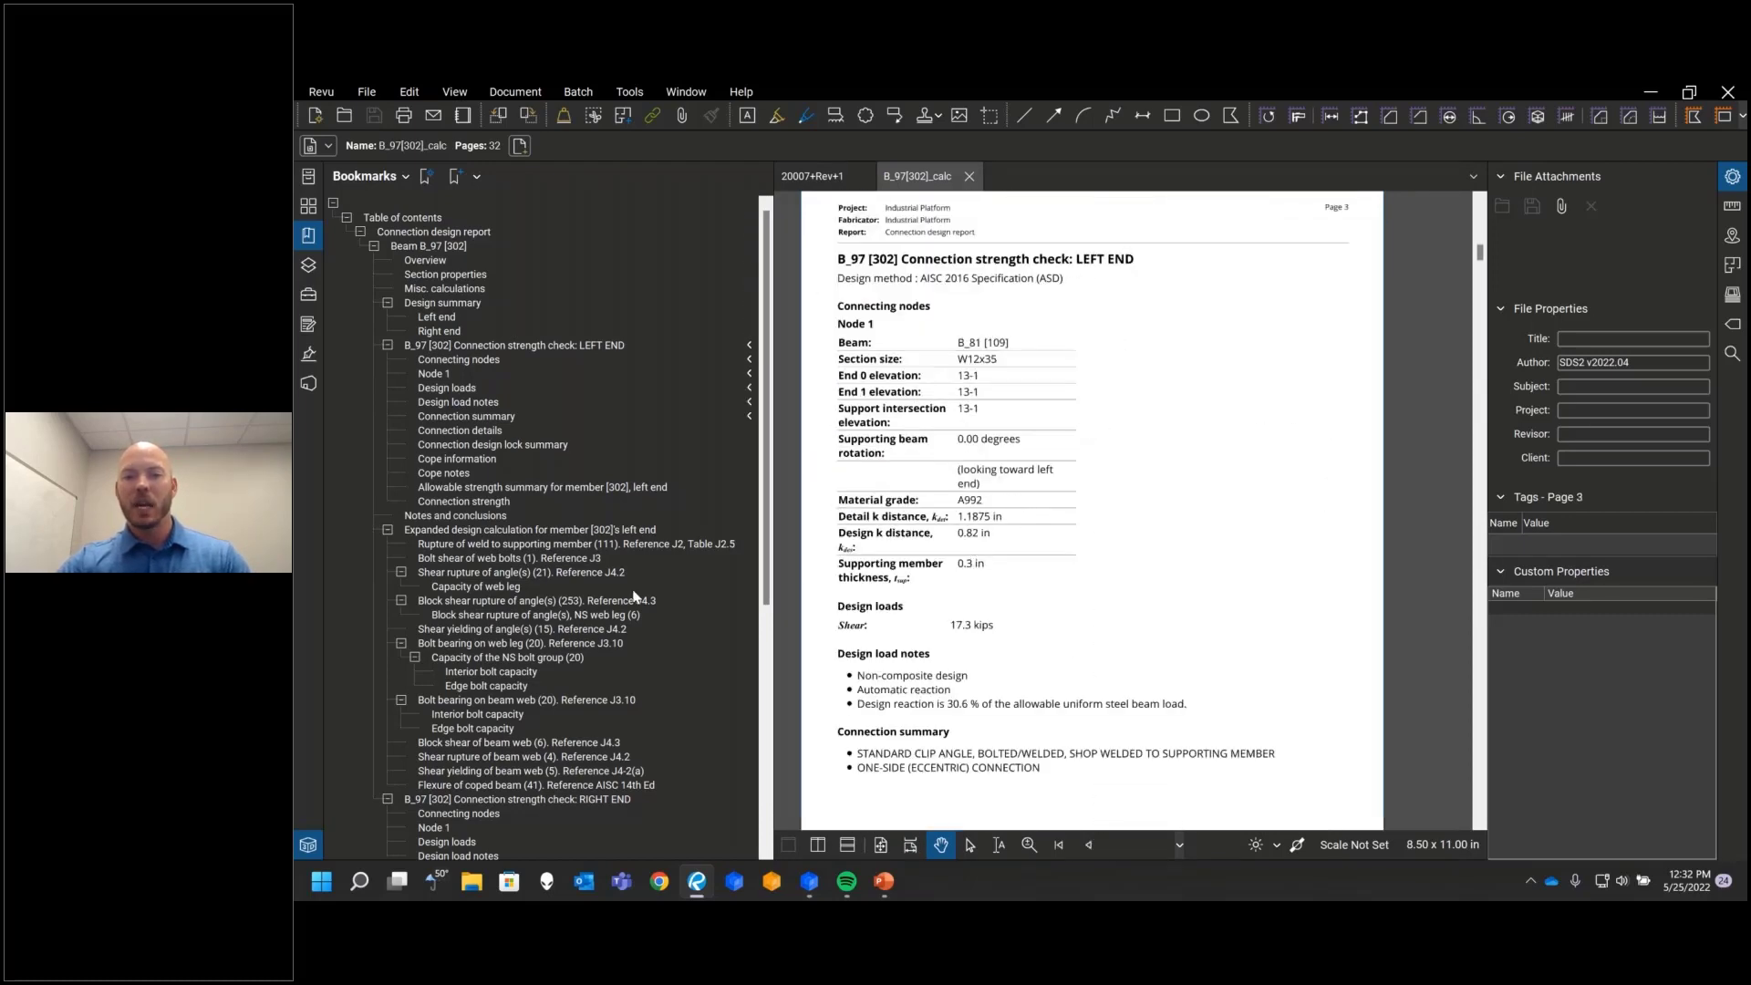
Step: Go to the right-end connection strength check and review its design loads, connection details and allowable strength summary
{"action": "scroll", "coordinate": [630, 602], "scroll_direction": "down", "scroll_amount": 8}
{"action": "left_click", "coordinate": [600, 447]}
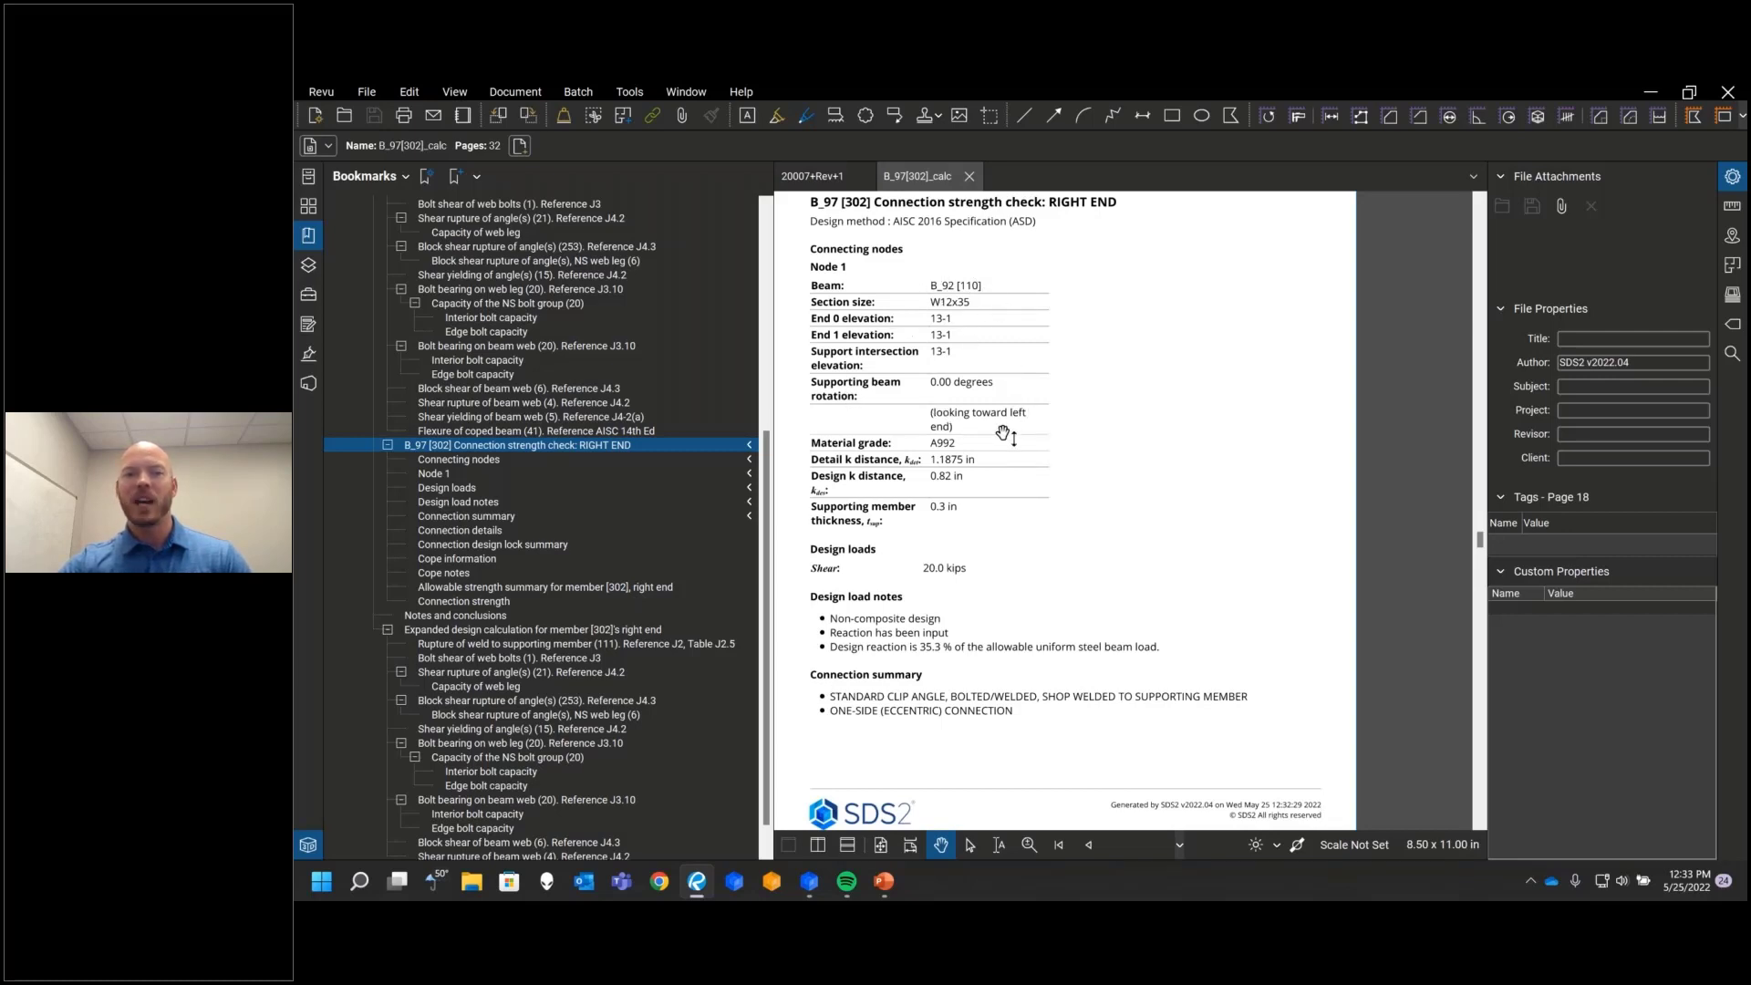
{"action": "scroll", "coordinate": [1003, 429], "scroll_direction": "down", "scroll_amount": 1}
{"action": "scroll", "coordinate": [996, 413], "scroll_direction": "down", "scroll_amount": 3}
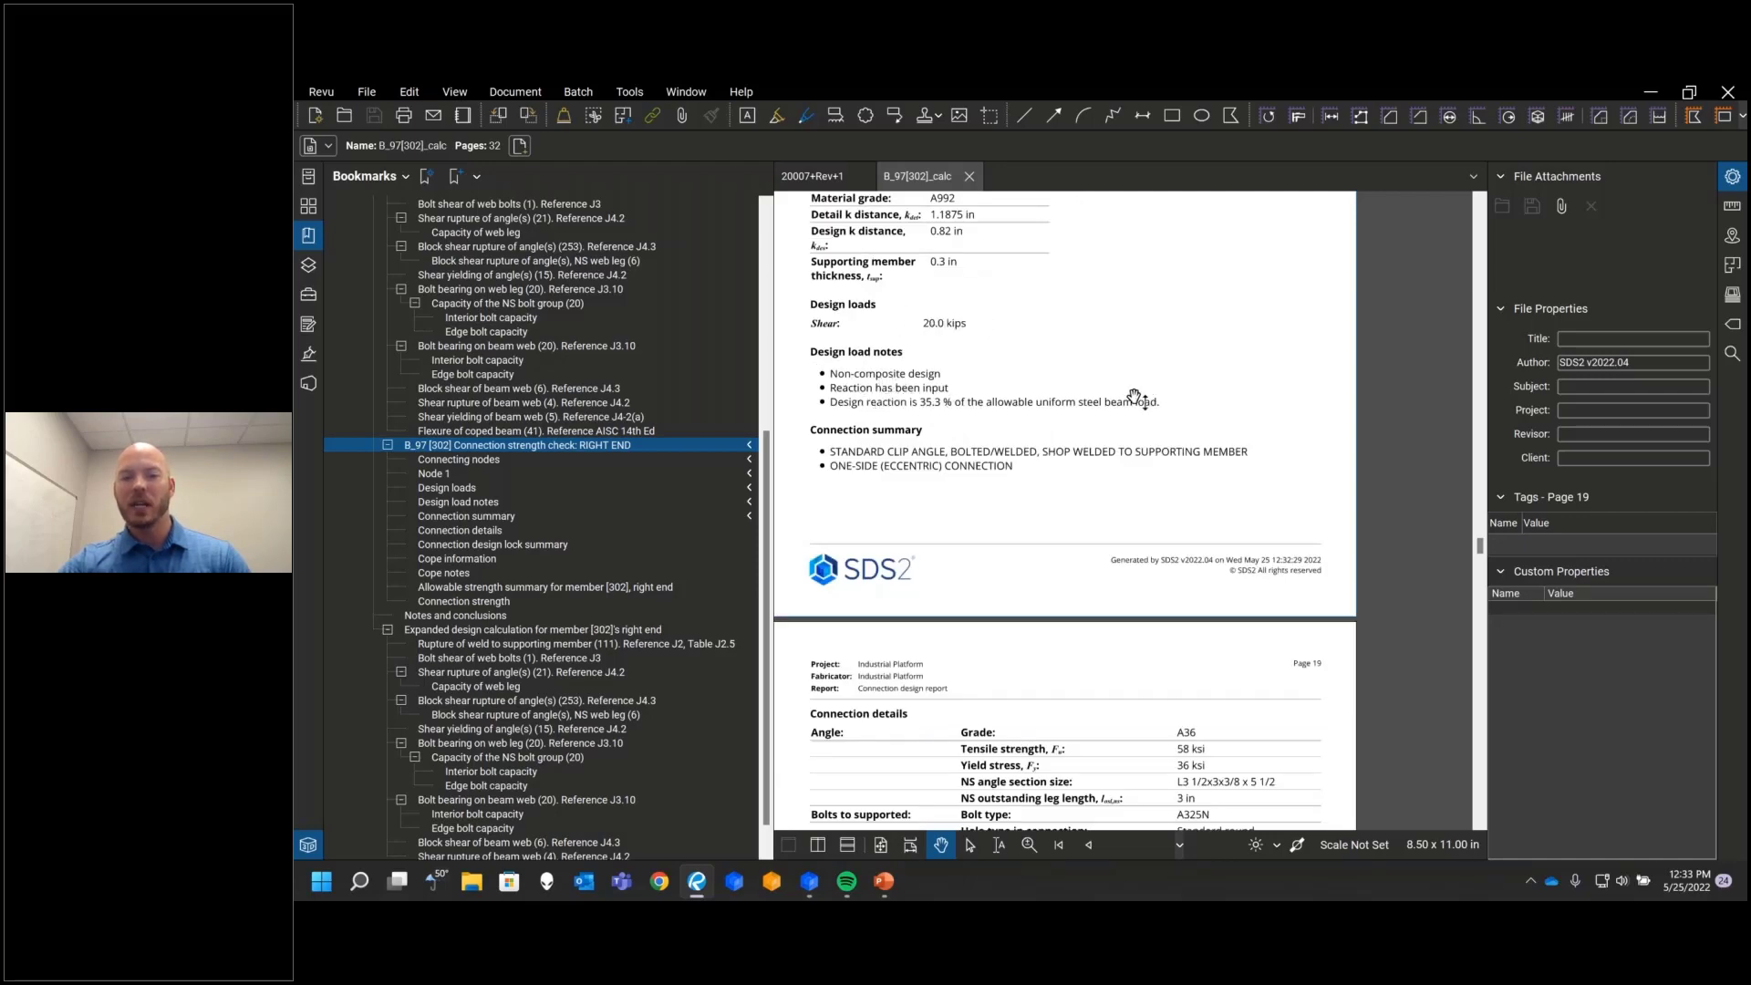
{"action": "scroll", "coordinate": [1134, 399], "scroll_direction": "down", "scroll_amount": 6}
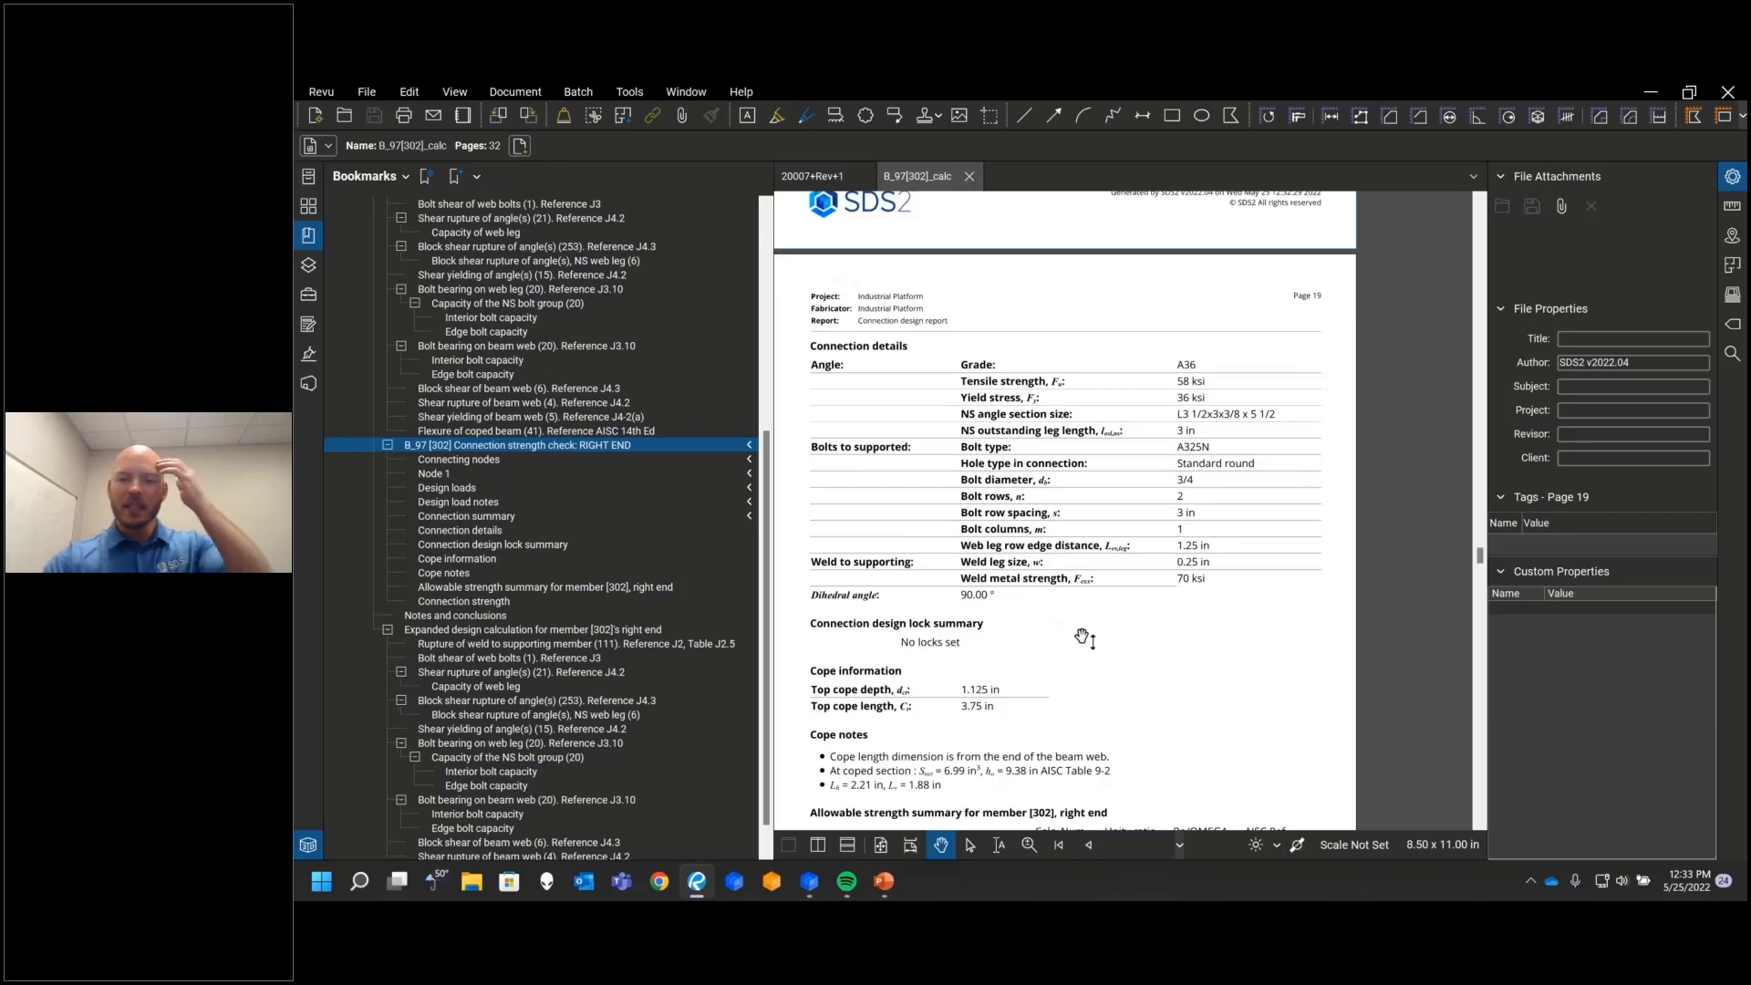
{"action": "scroll", "coordinate": [1086, 645], "scroll_direction": "down", "scroll_amount": 9}
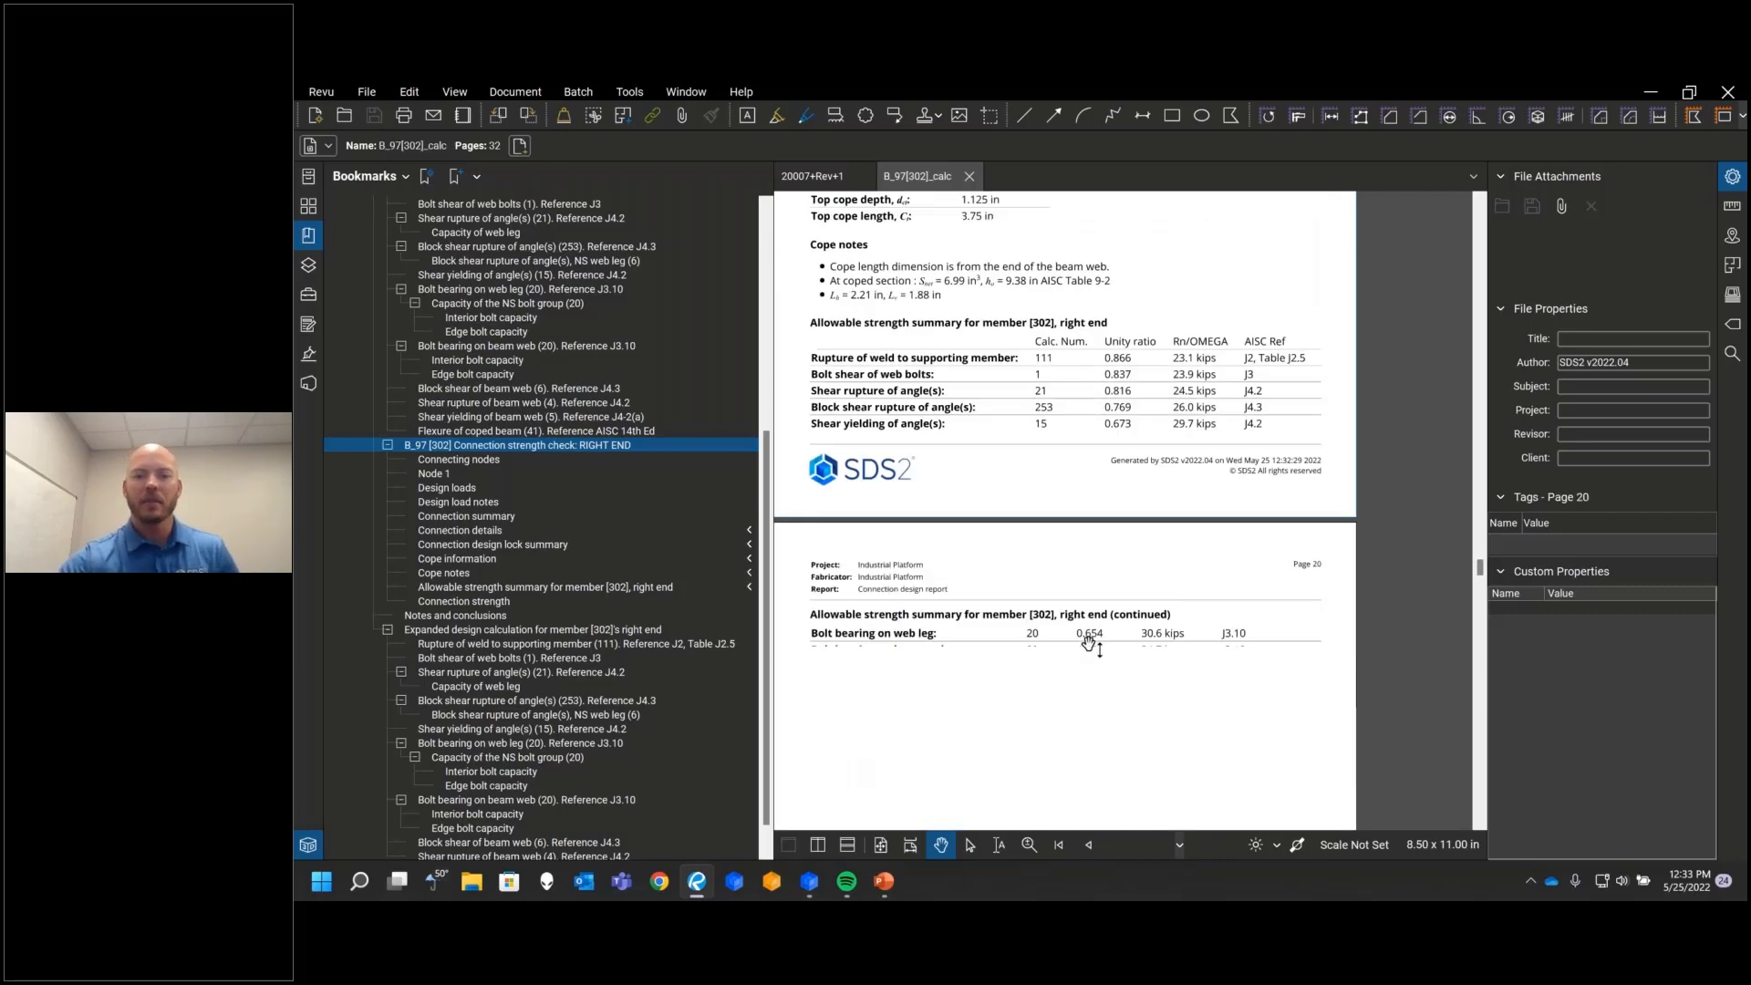
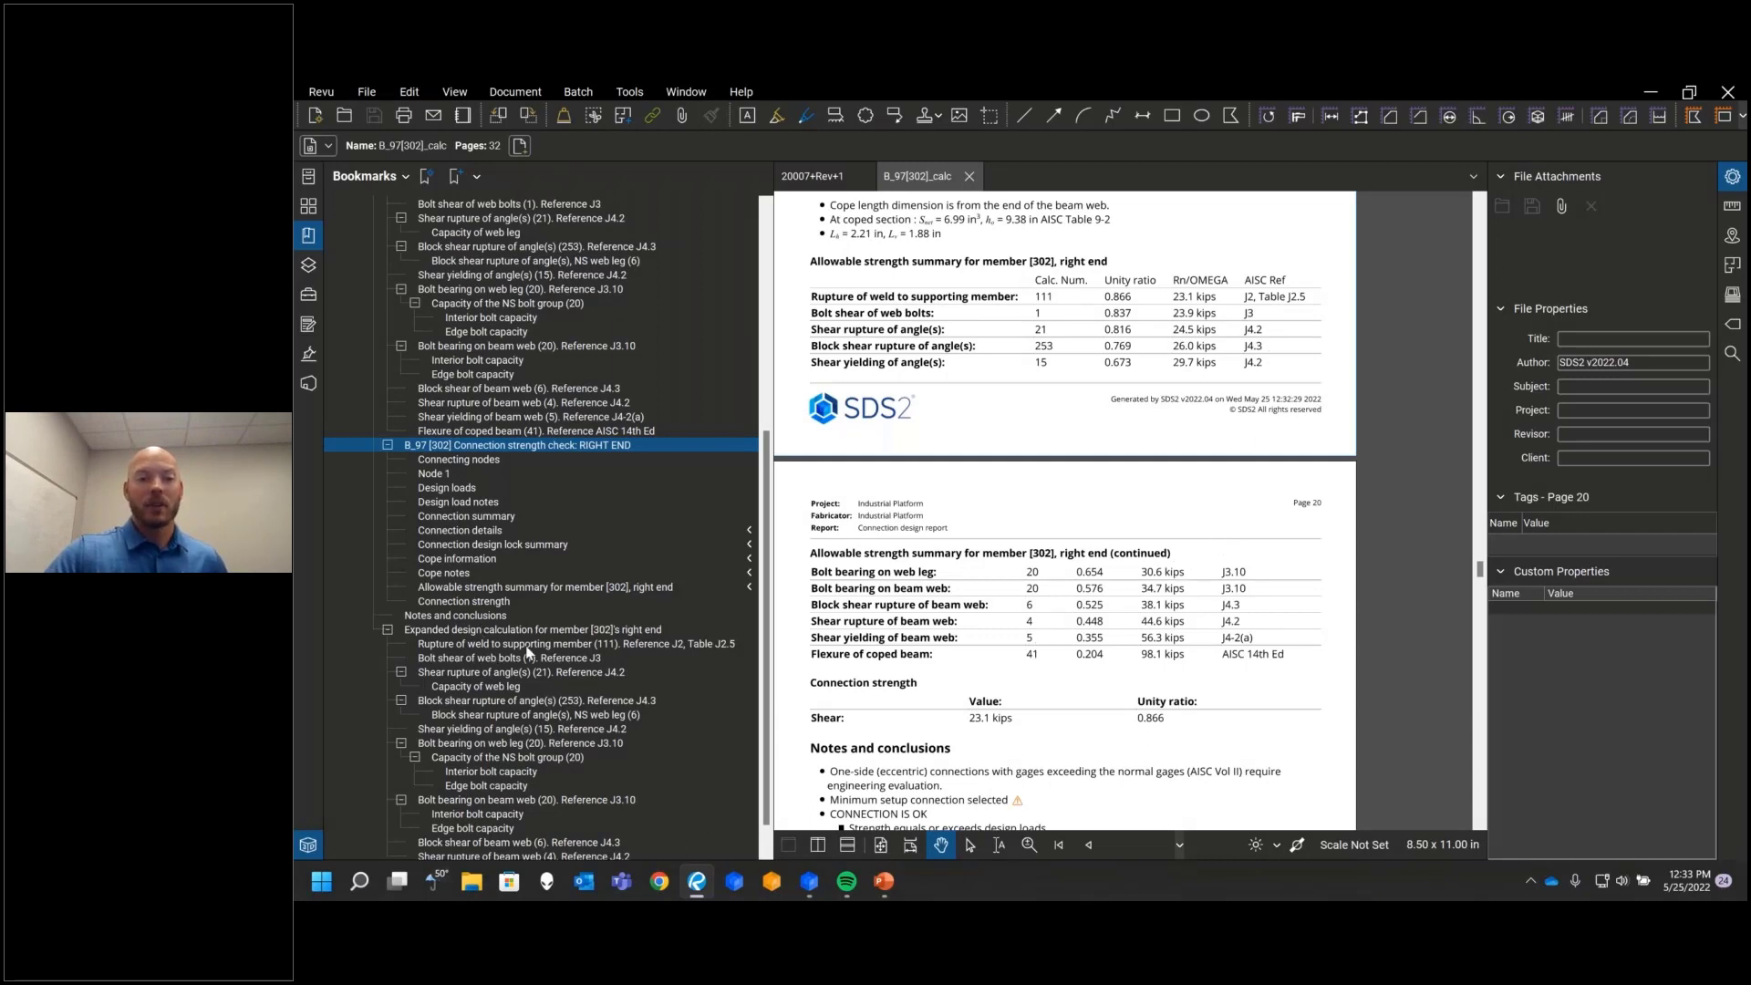
Step: Examine the expanded design calculation for the beam's right end, then close the report
{"action": "left_click", "coordinate": [552, 631]}
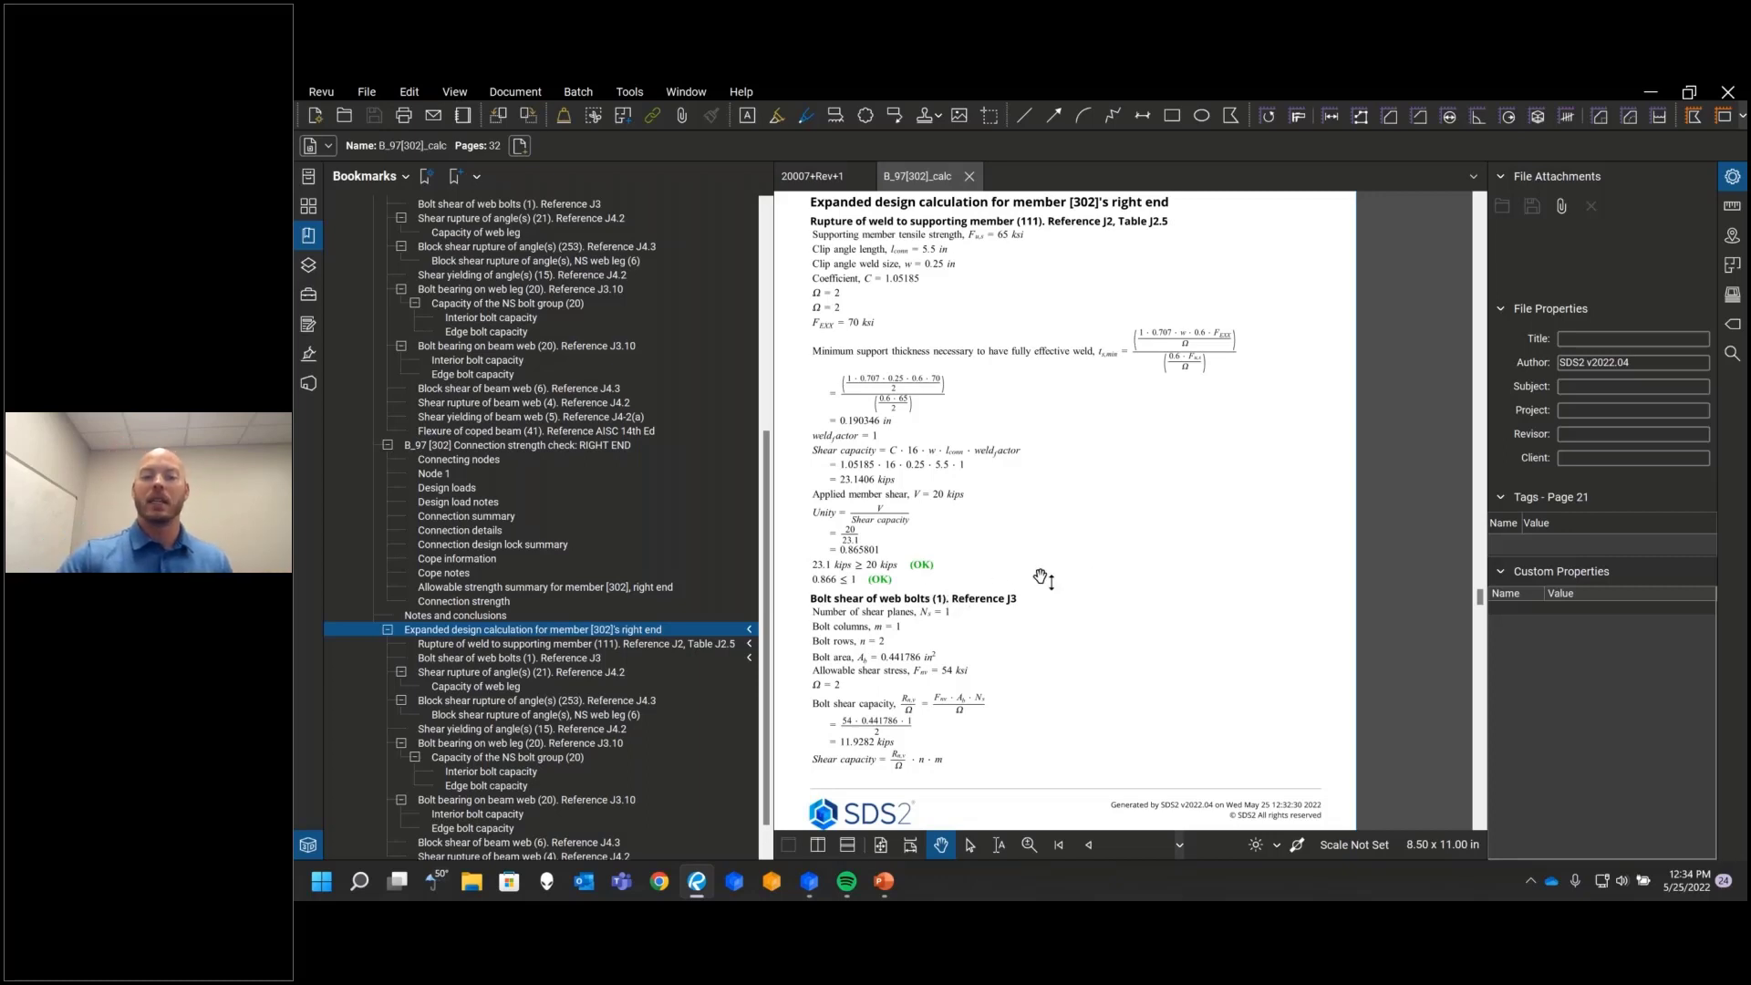
{"action": "left_click_drag", "start_coordinate": [1043, 578], "coordinate": [1105, 575]}
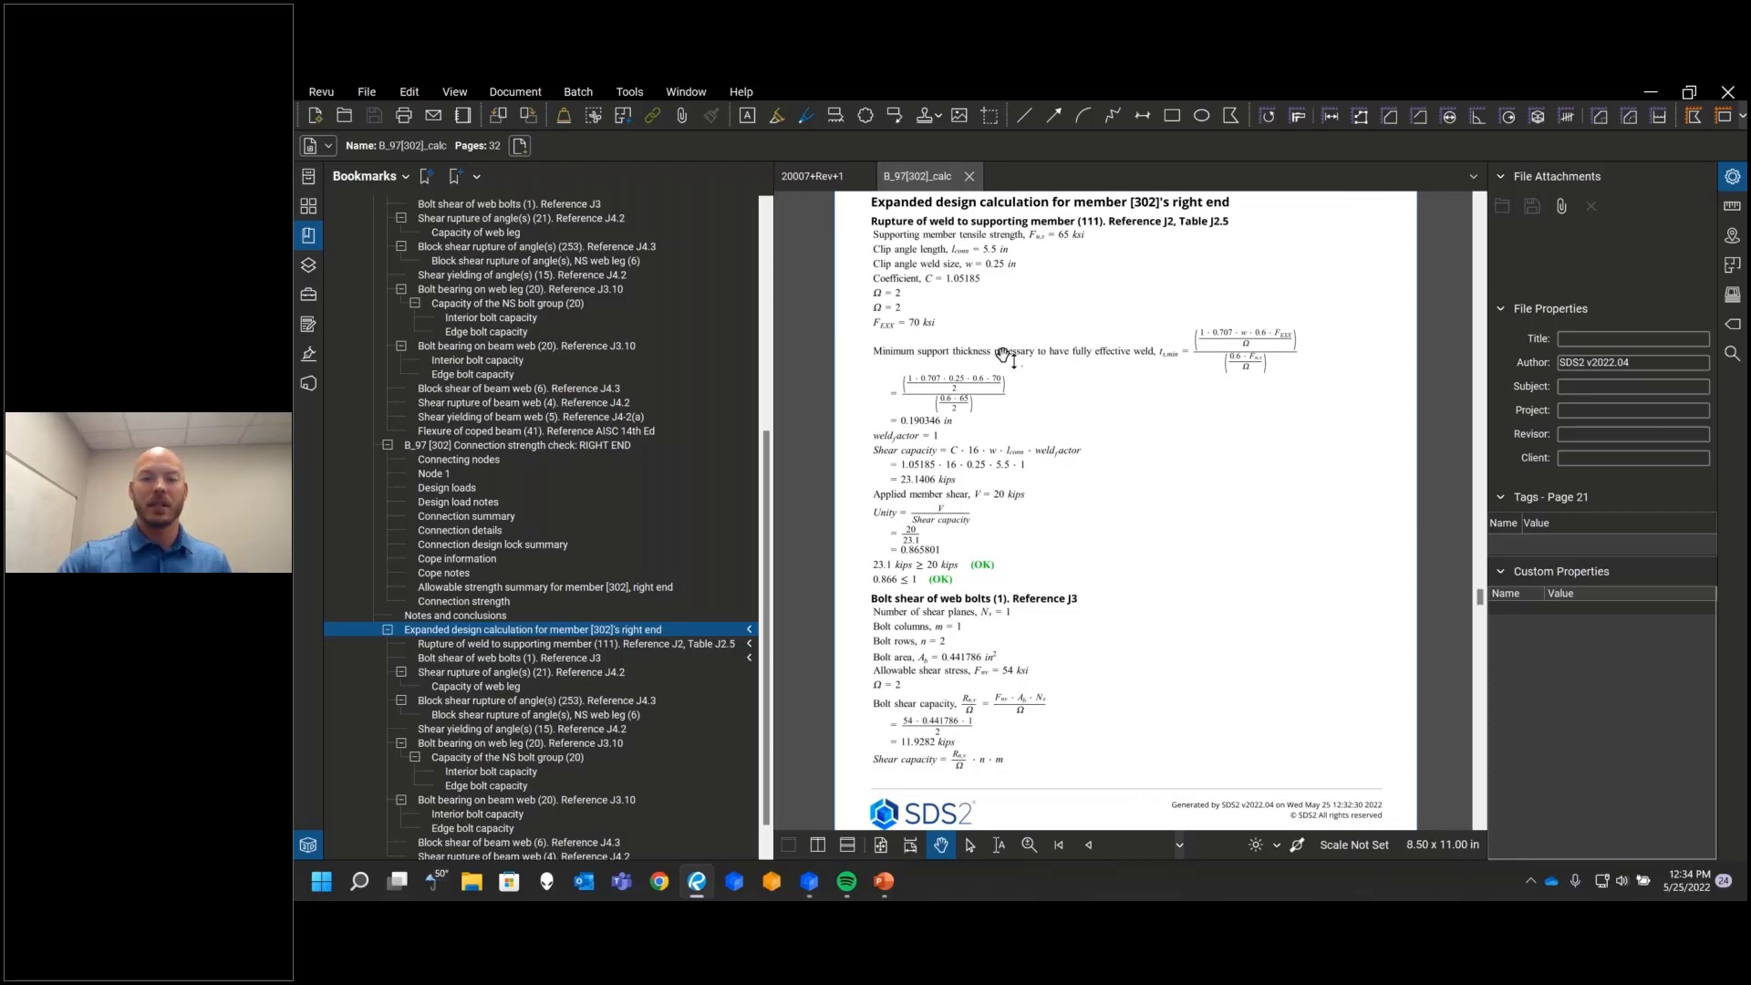
{"action": "left_click", "coordinate": [970, 177]}
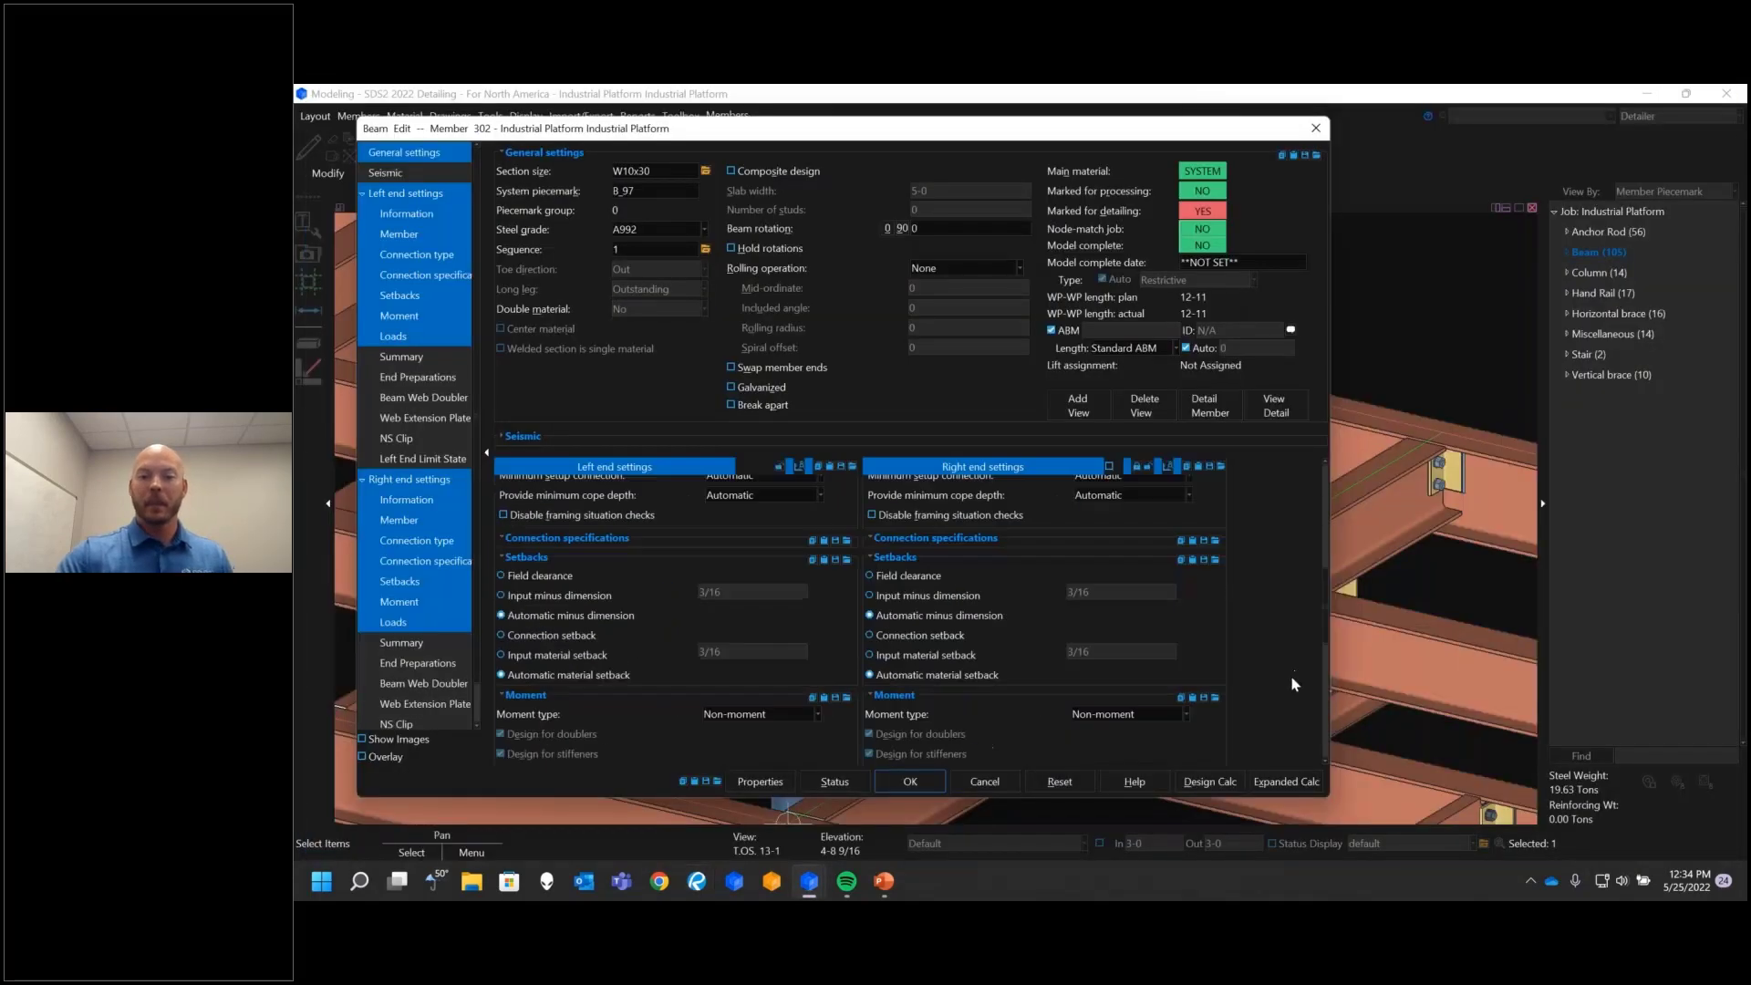
Step: Leave the beam's edit settings, deselect the cross beam and view the whole platform model
{"action": "scroll", "coordinate": [1223, 672], "scroll_direction": "down", "scroll_amount": 6}
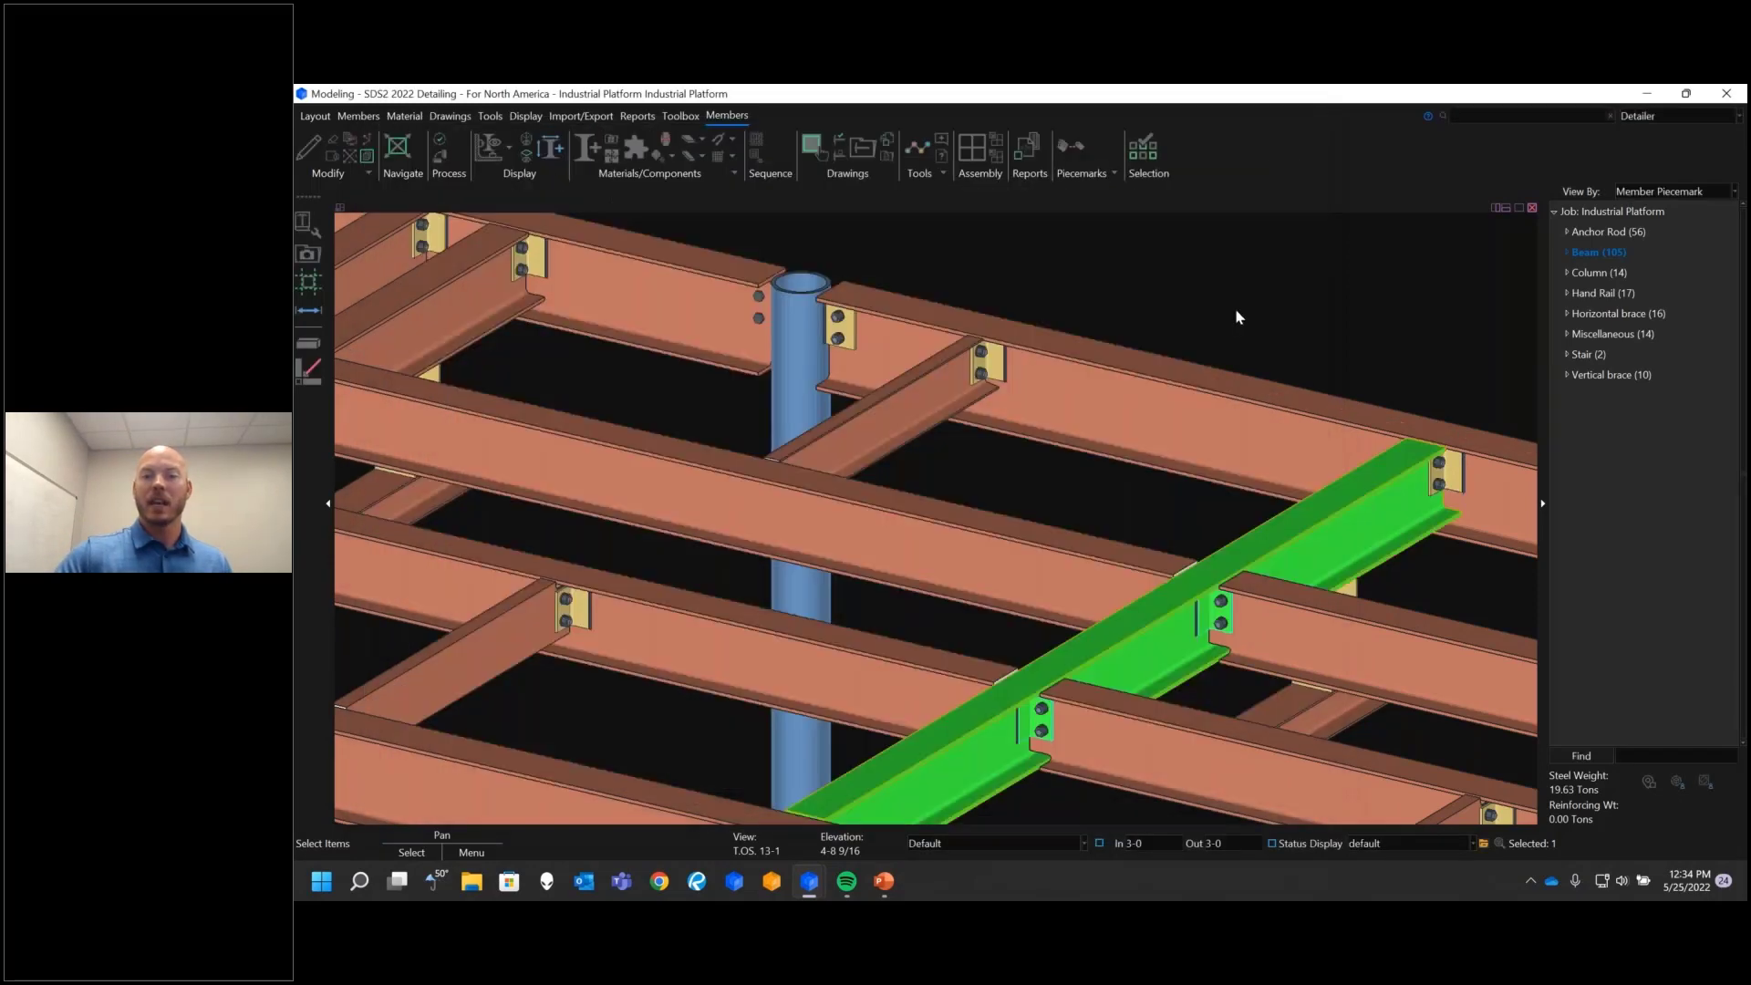
{"action": "left_click", "coordinate": [1222, 309]}
{"action": "scroll", "coordinate": [1218, 305], "scroll_direction": "down", "scroll_amount": 5}
{"action": "scroll", "coordinate": [1216, 303], "scroll_direction": "down", "scroll_amount": 8}
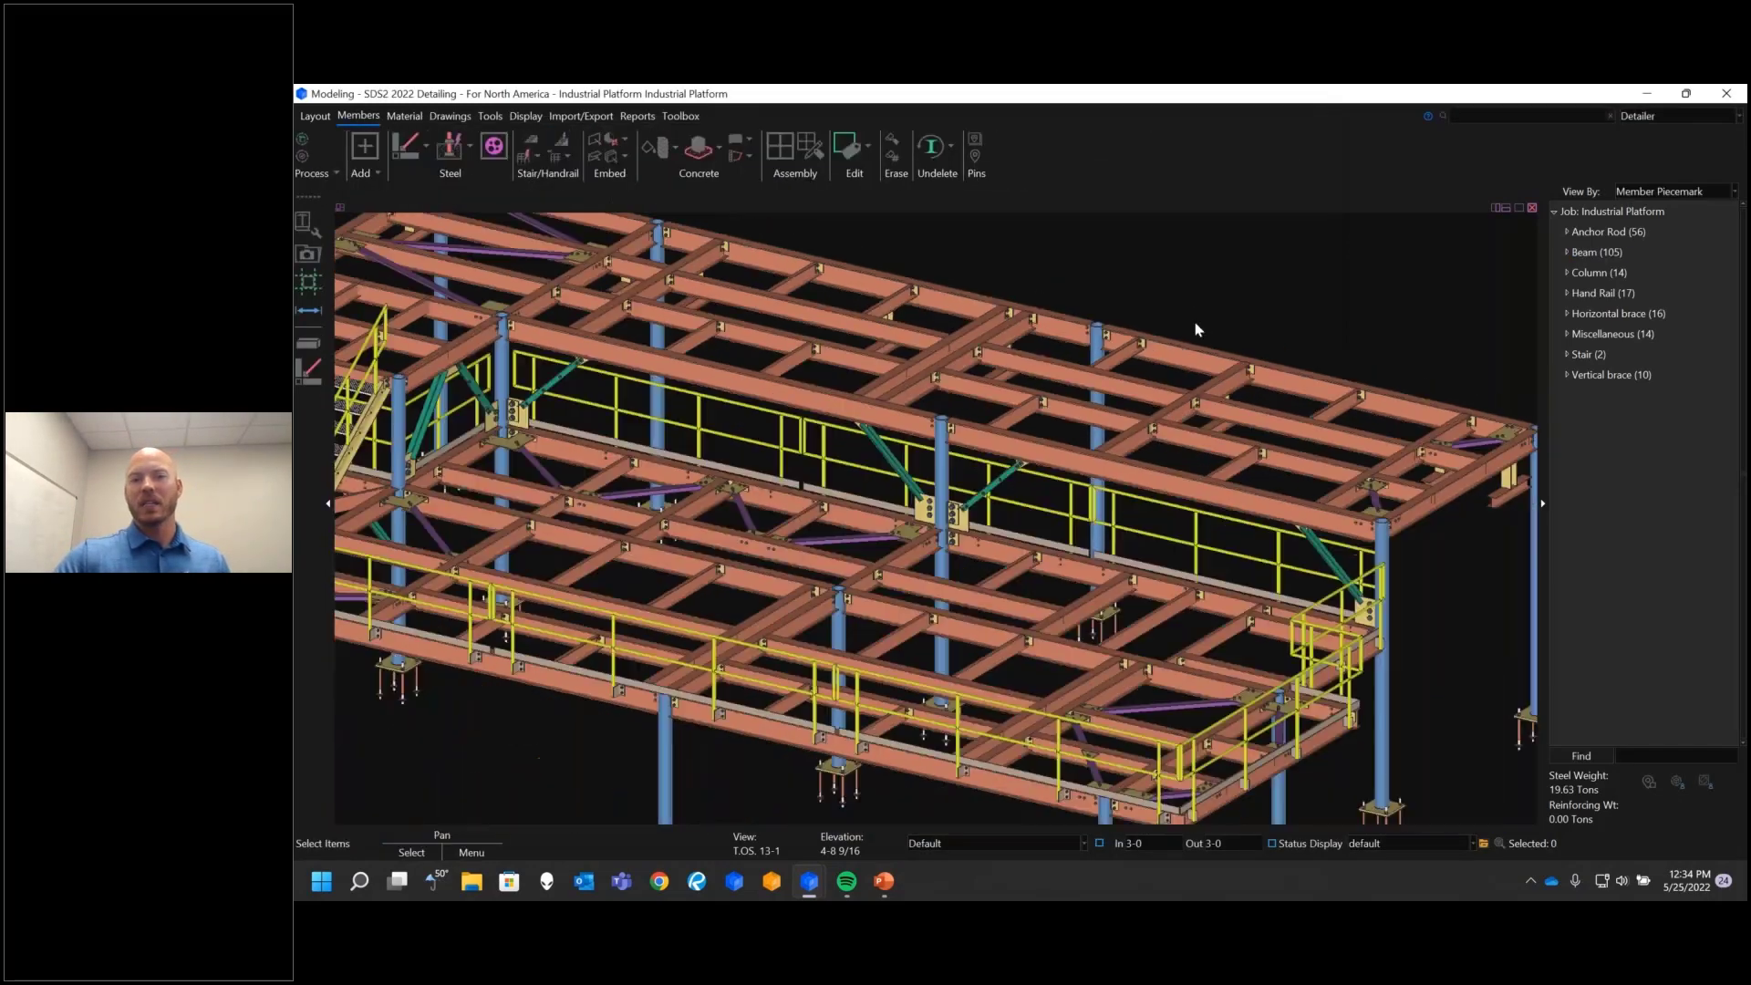
{"action": "middle_click_drag", "start_coordinate": [1223, 296], "coordinate": [1228, 320]}
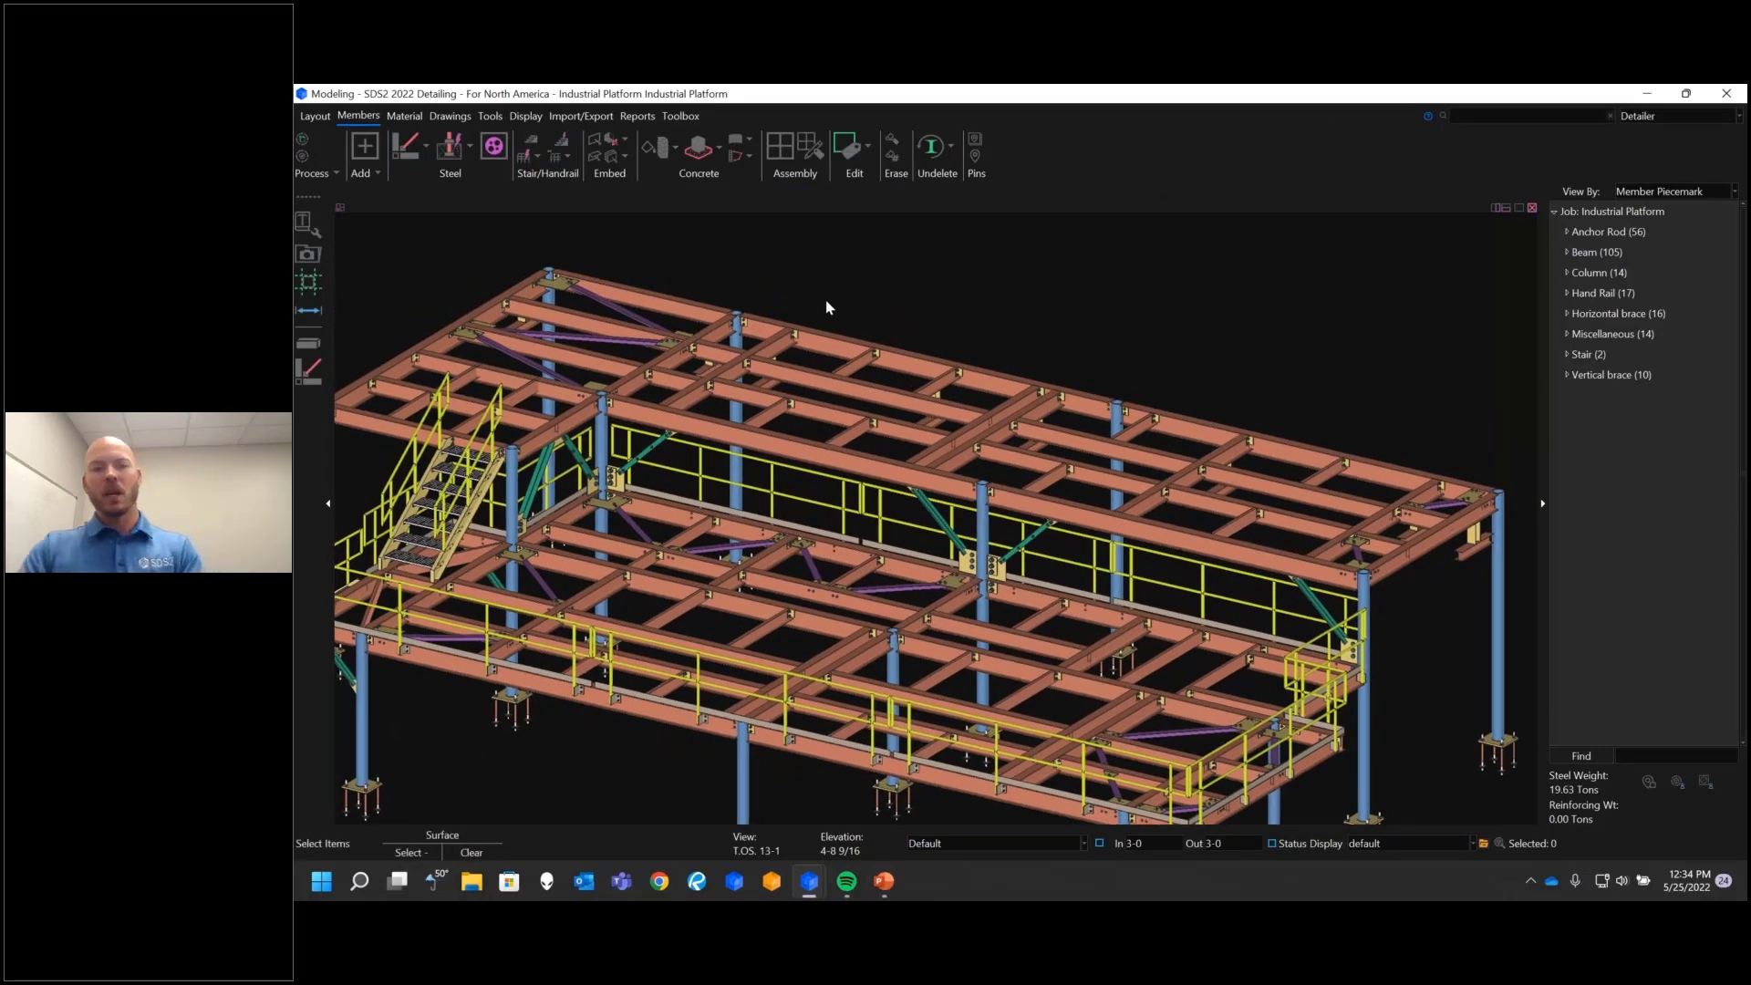
Step: Return to the T.OS. 13-1 plan view and erase all construction lines
{"action": "key", "text": "ctrl+i"}
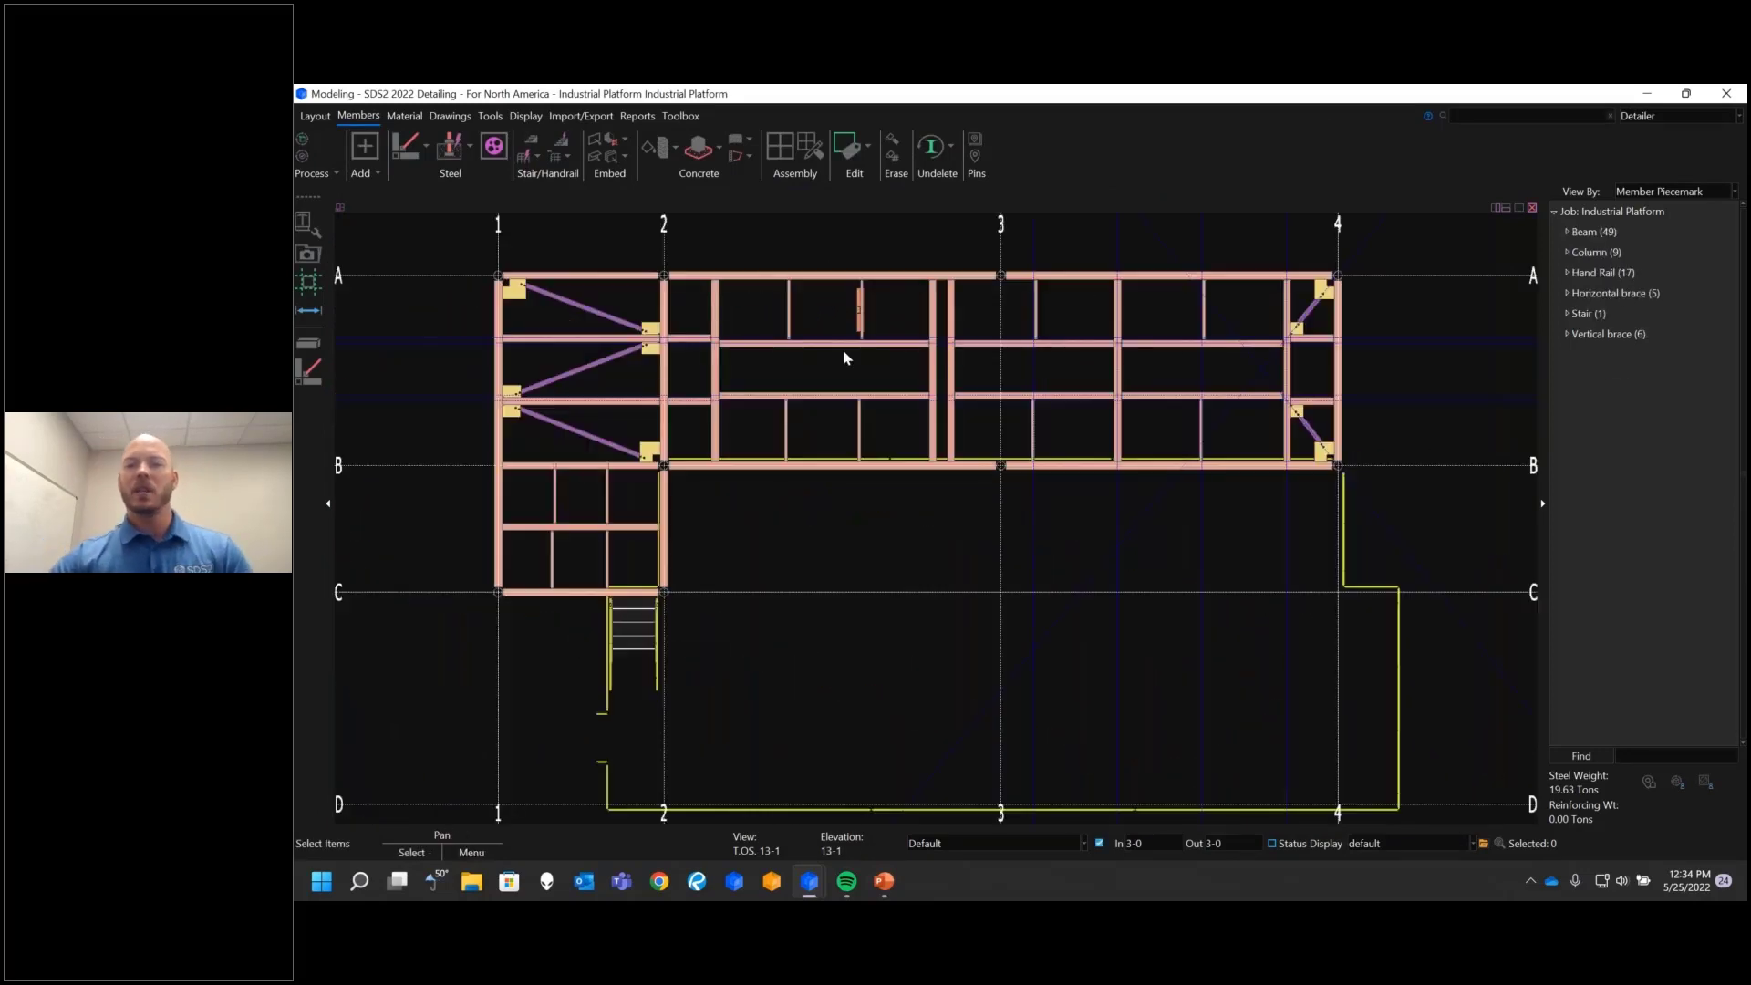
{"action": "middle_click_drag", "start_coordinate": [913, 431], "coordinate": [929, 460]}
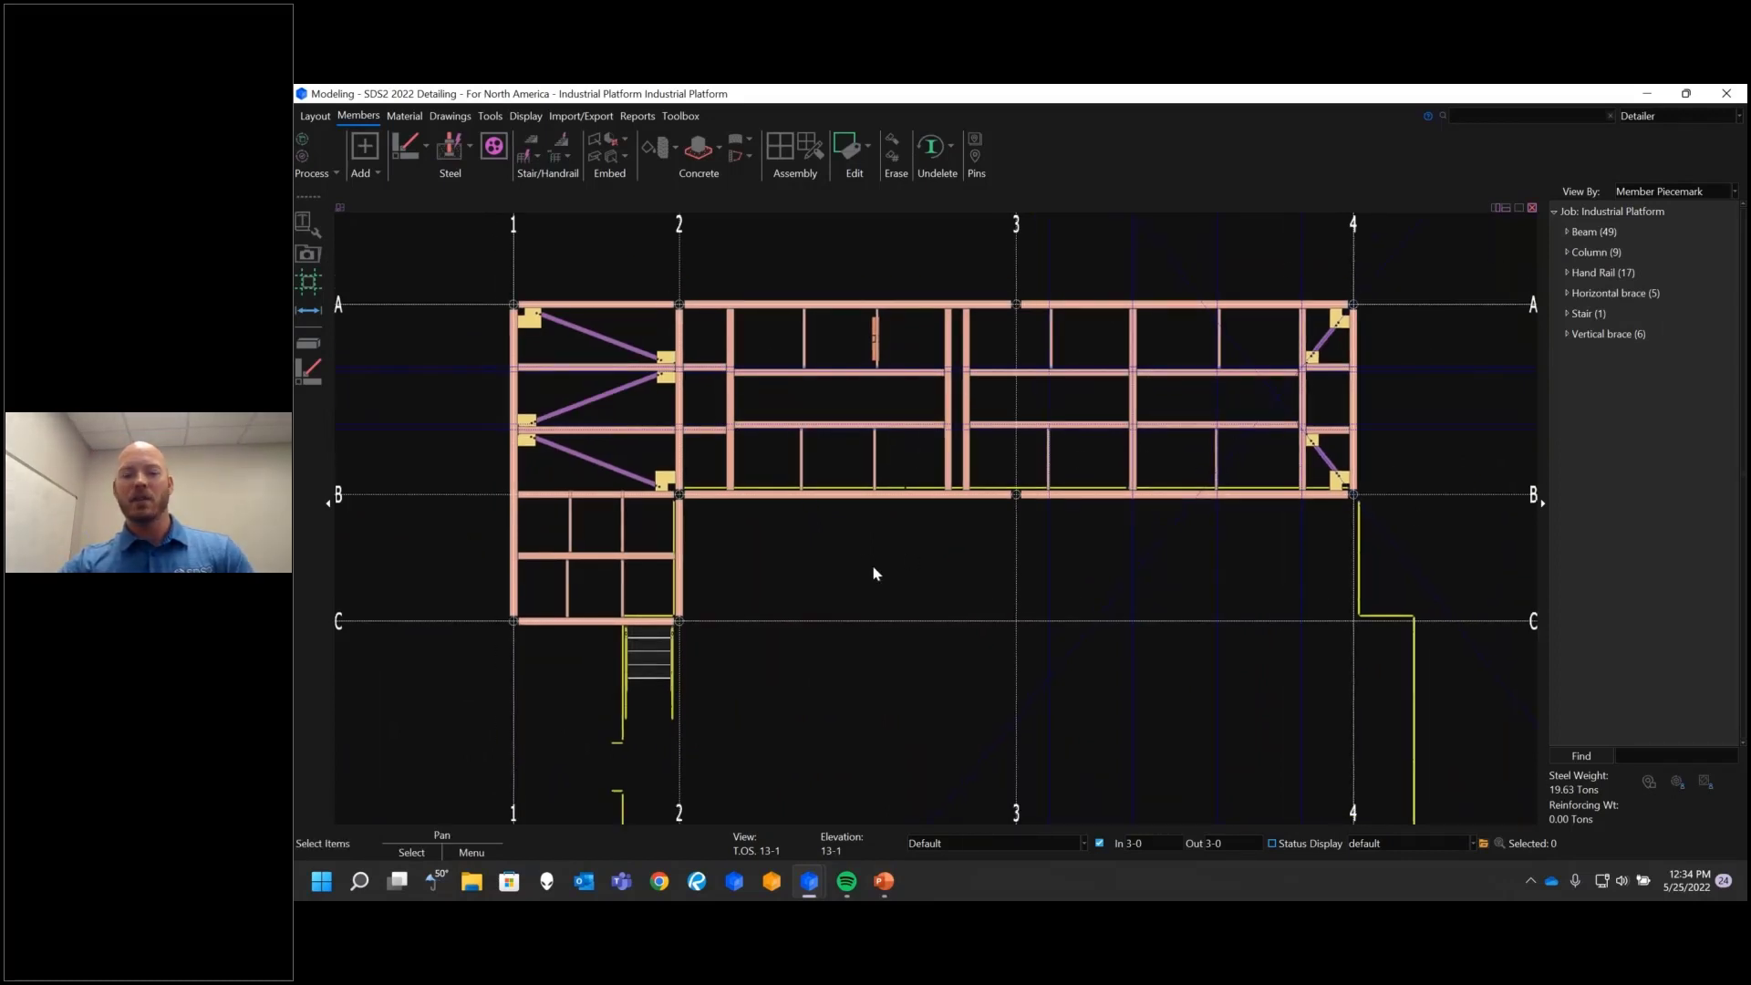
{"action": "key", "text": "ctrl+e"}
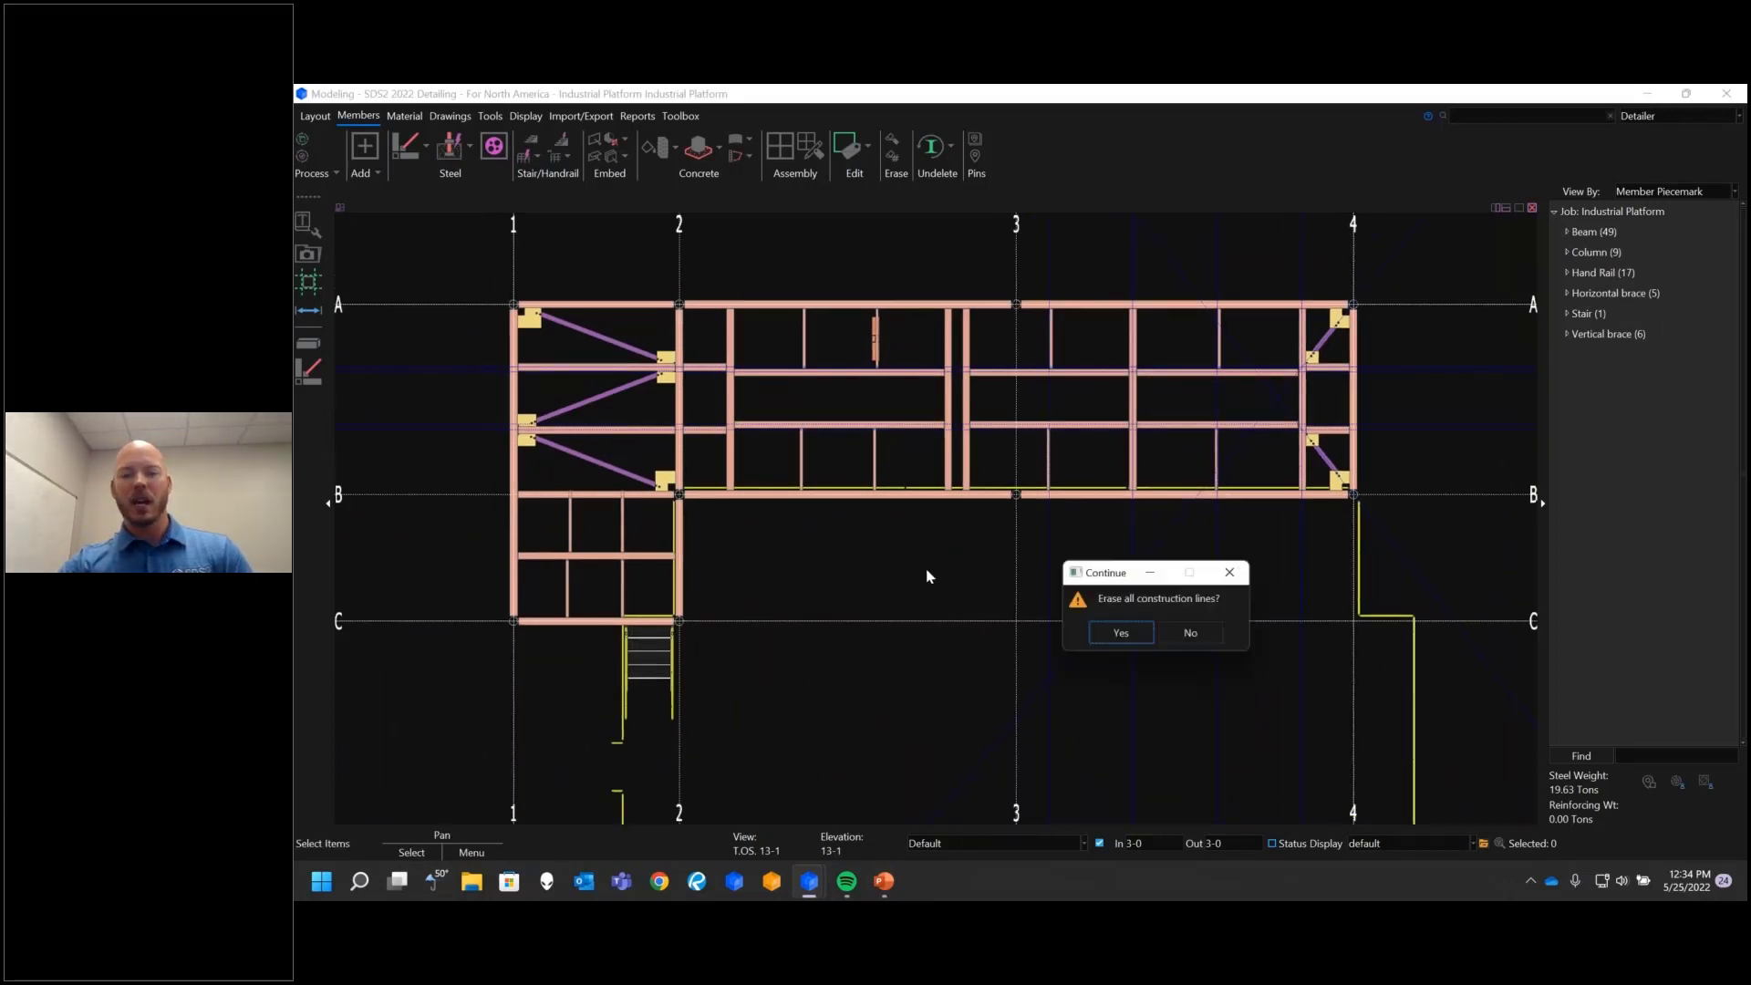
{"action": "left_click", "coordinate": [1122, 633]}
{"action": "mouse_move", "coordinate": [860, 559]}
{"action": "middle_mouse_down"}
{"action": "mouse_move", "coordinate": [939, 578]}
{"action": "mouse_move", "coordinate": [832, 608]}
{"action": "middle_mouse_up"}
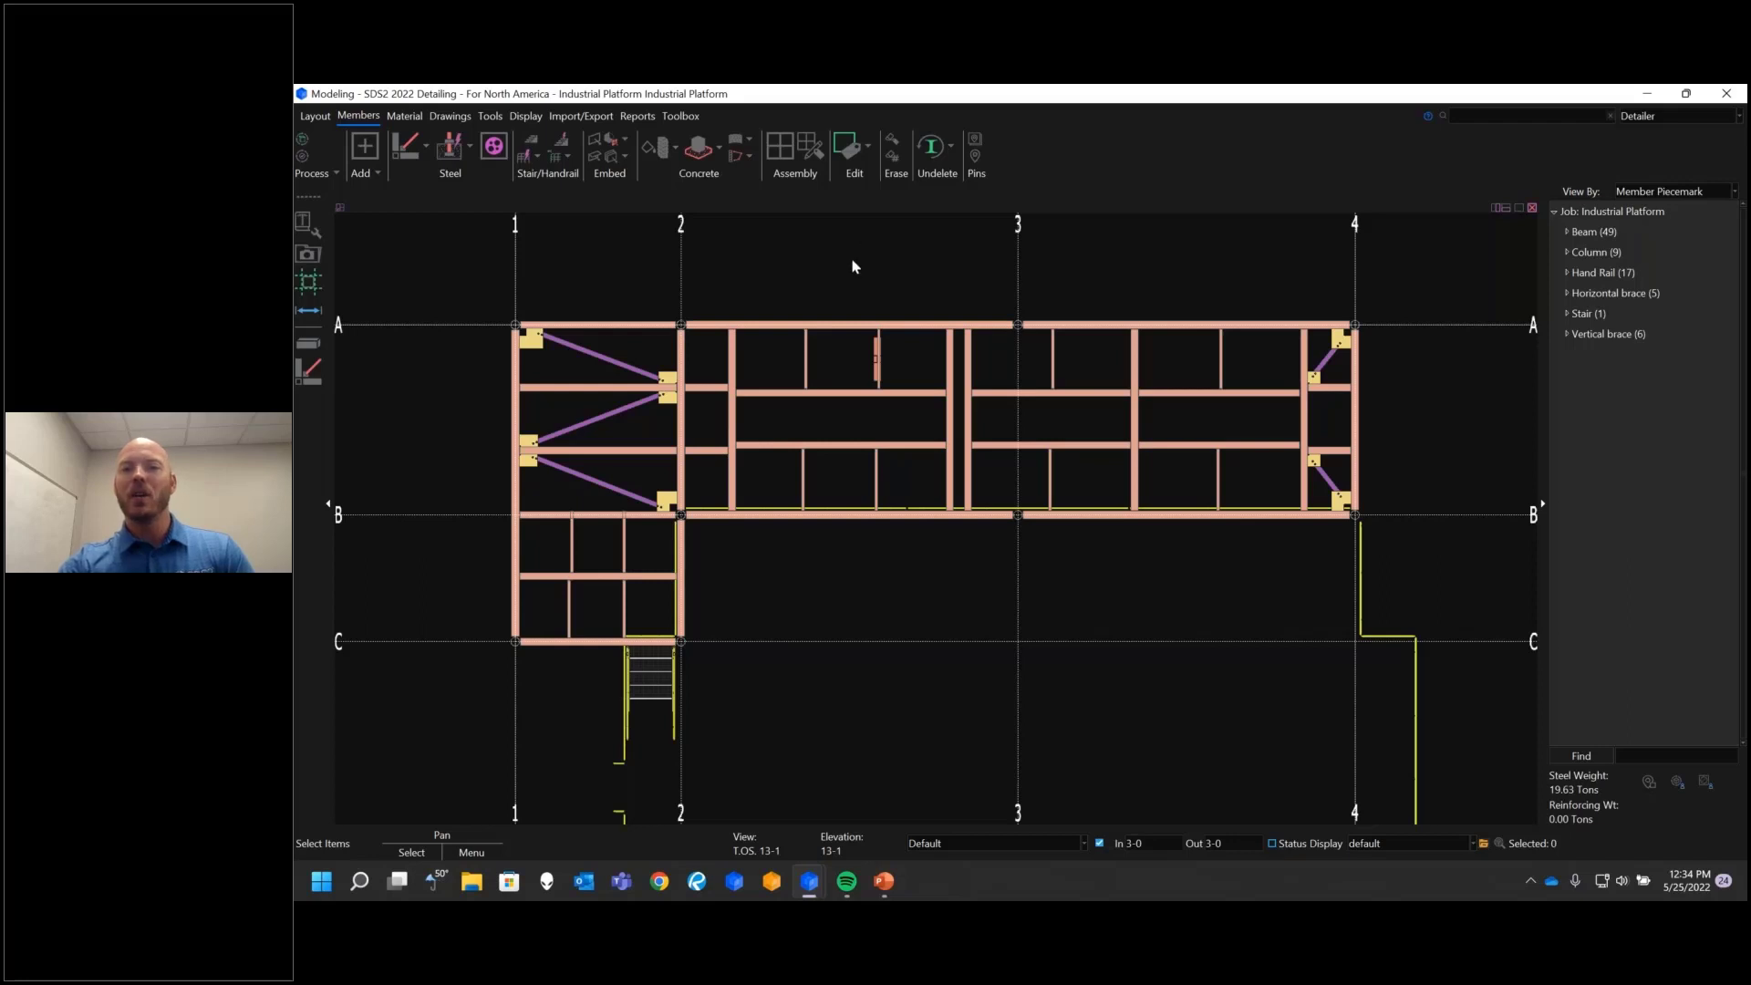
Step: Load the saved construction lines from the RailLayout file into the T.OS. 13-1 plan view
{"action": "left_click", "coordinate": [316, 116]}
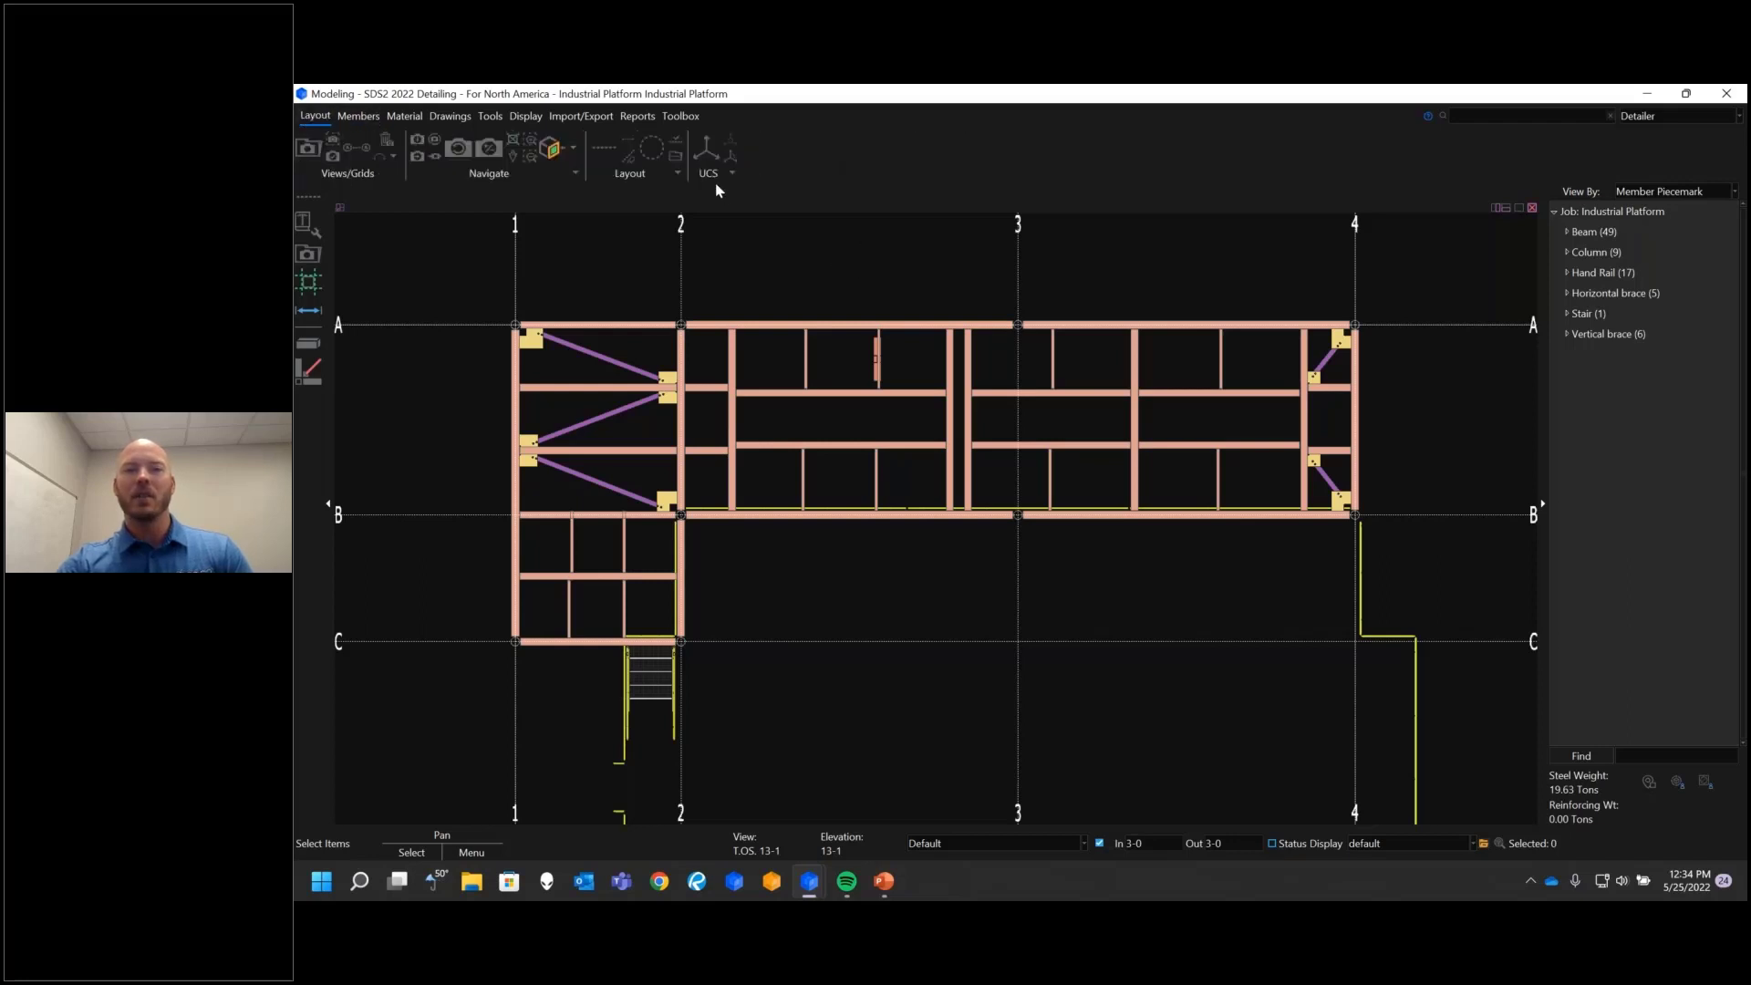
{"action": "left_click", "coordinate": [674, 155]}
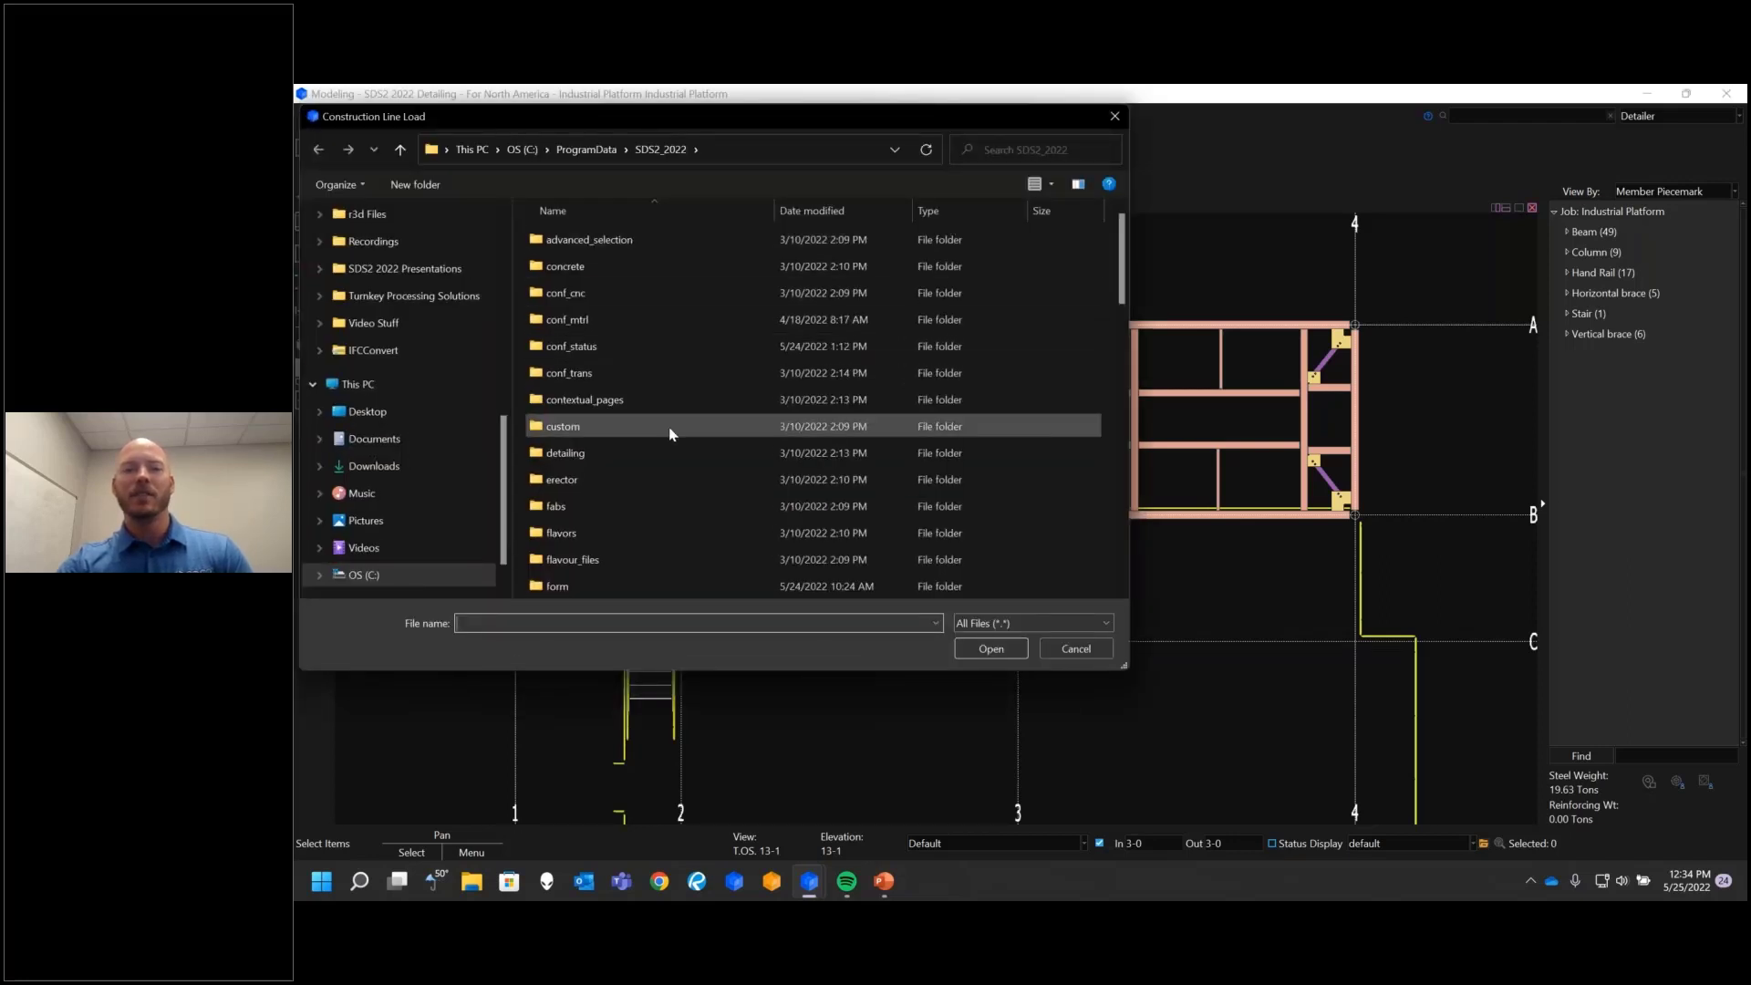
{"action": "scroll", "coordinate": [672, 442], "scroll_direction": "down", "scroll_amount": 10}
{"action": "left_click", "coordinate": [581, 456]}
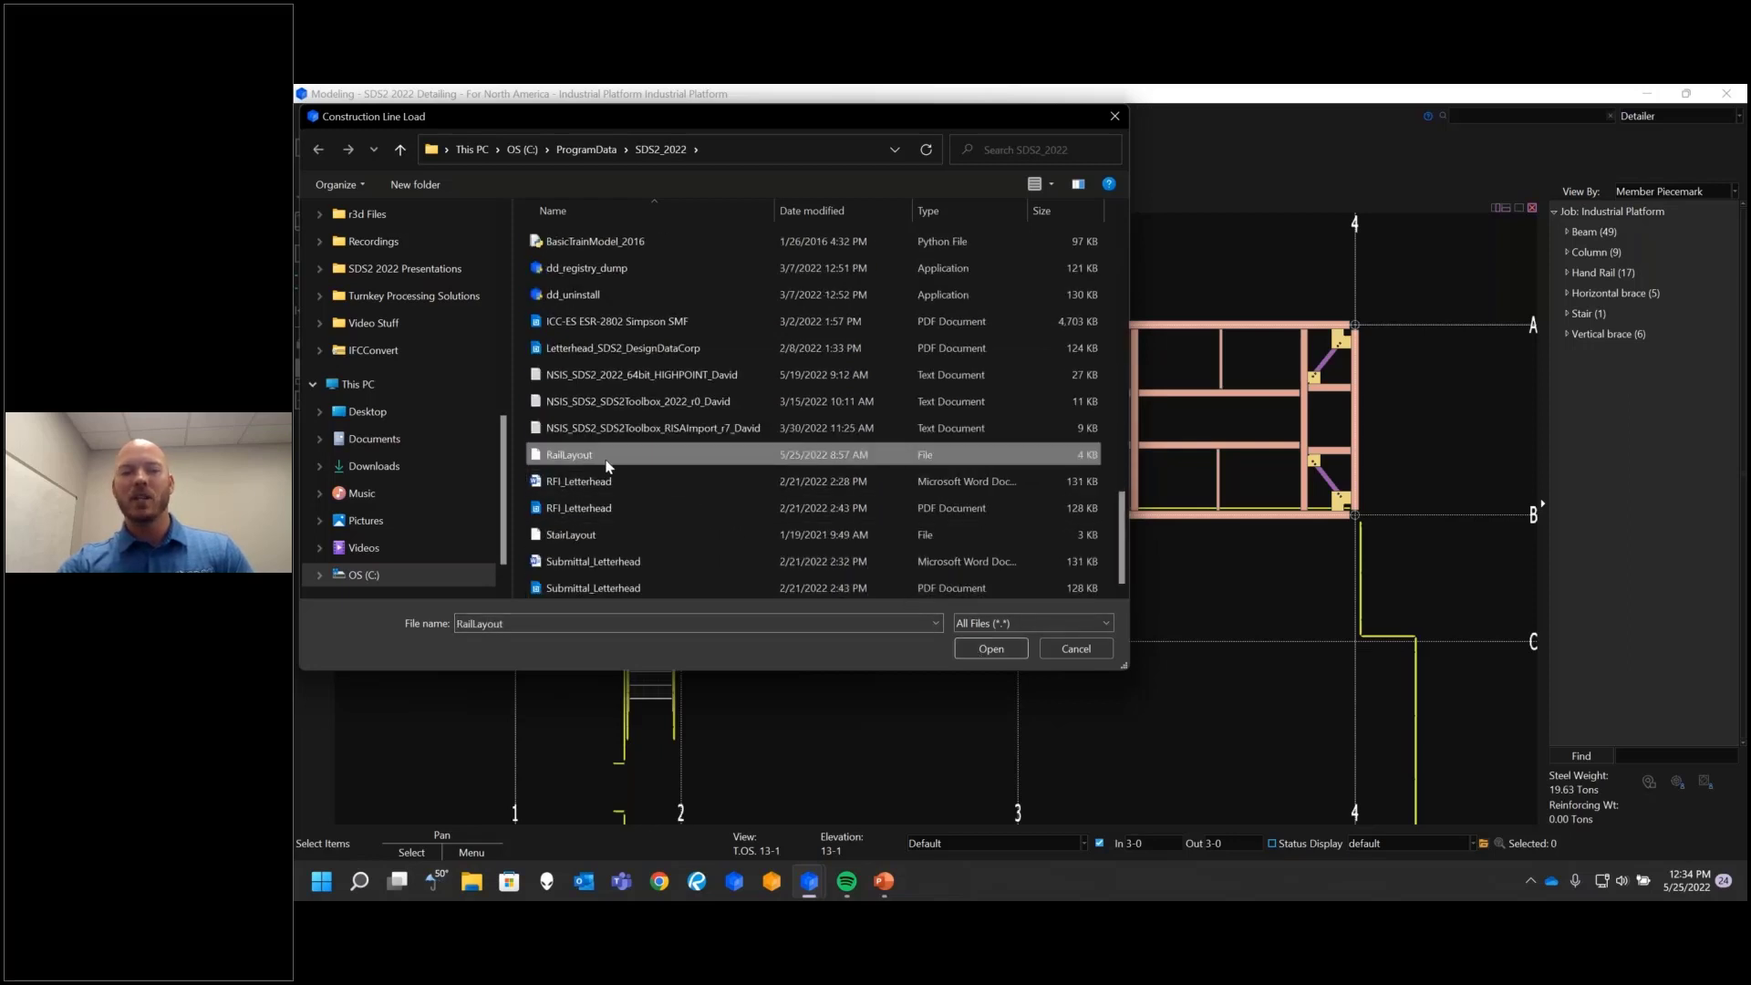
{"action": "left_click", "coordinate": [969, 644]}
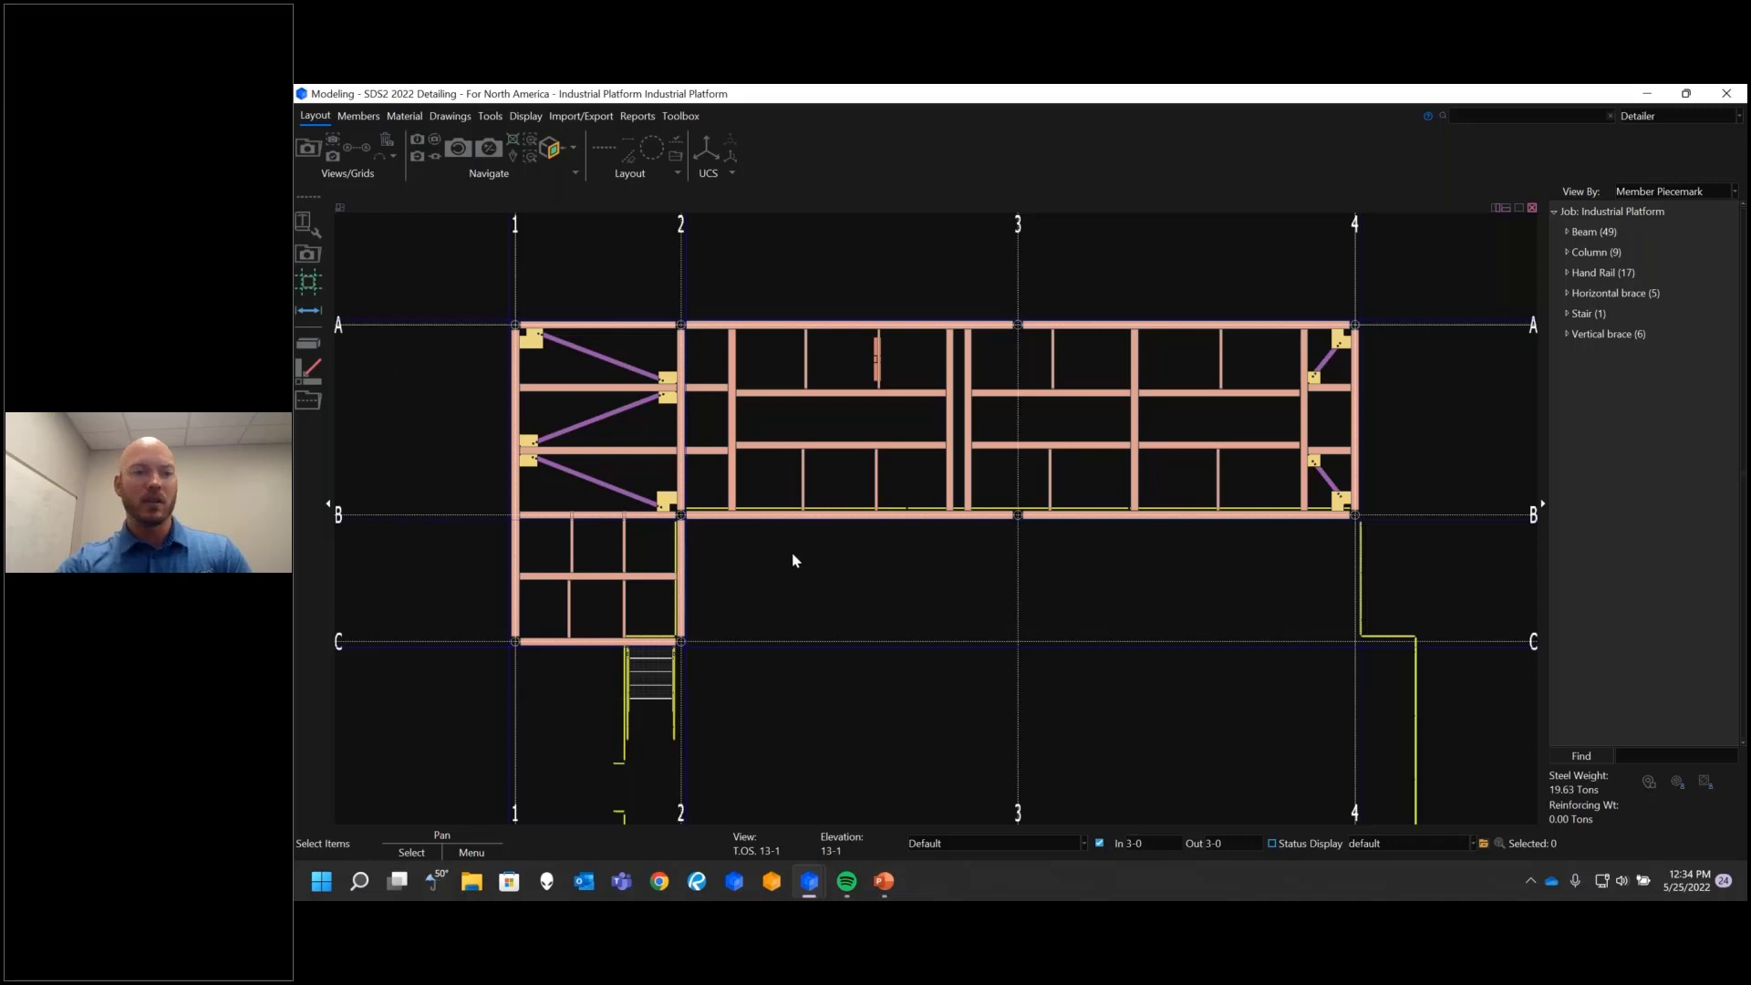
Step: Start a flat handrail run outside grid line 2 from C to B, with offset 0 and Prompt again off
{"action": "left_click", "coordinate": [358, 116]}
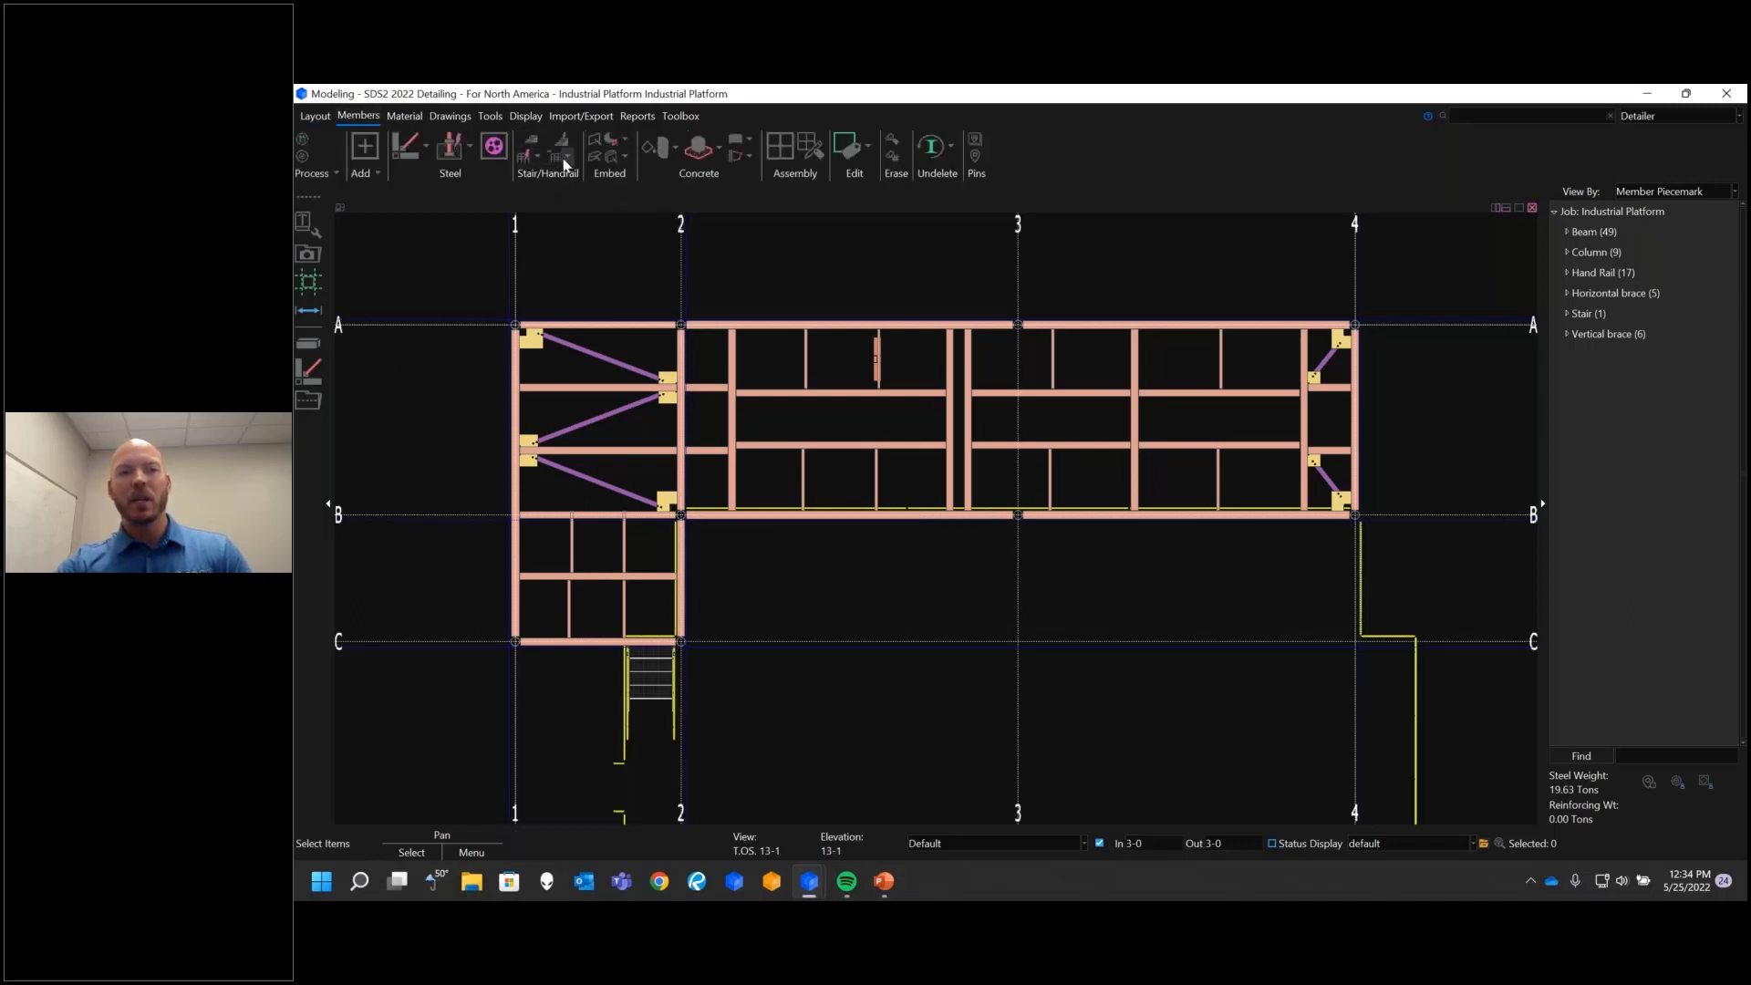
{"action": "left_click", "coordinate": [536, 161]}
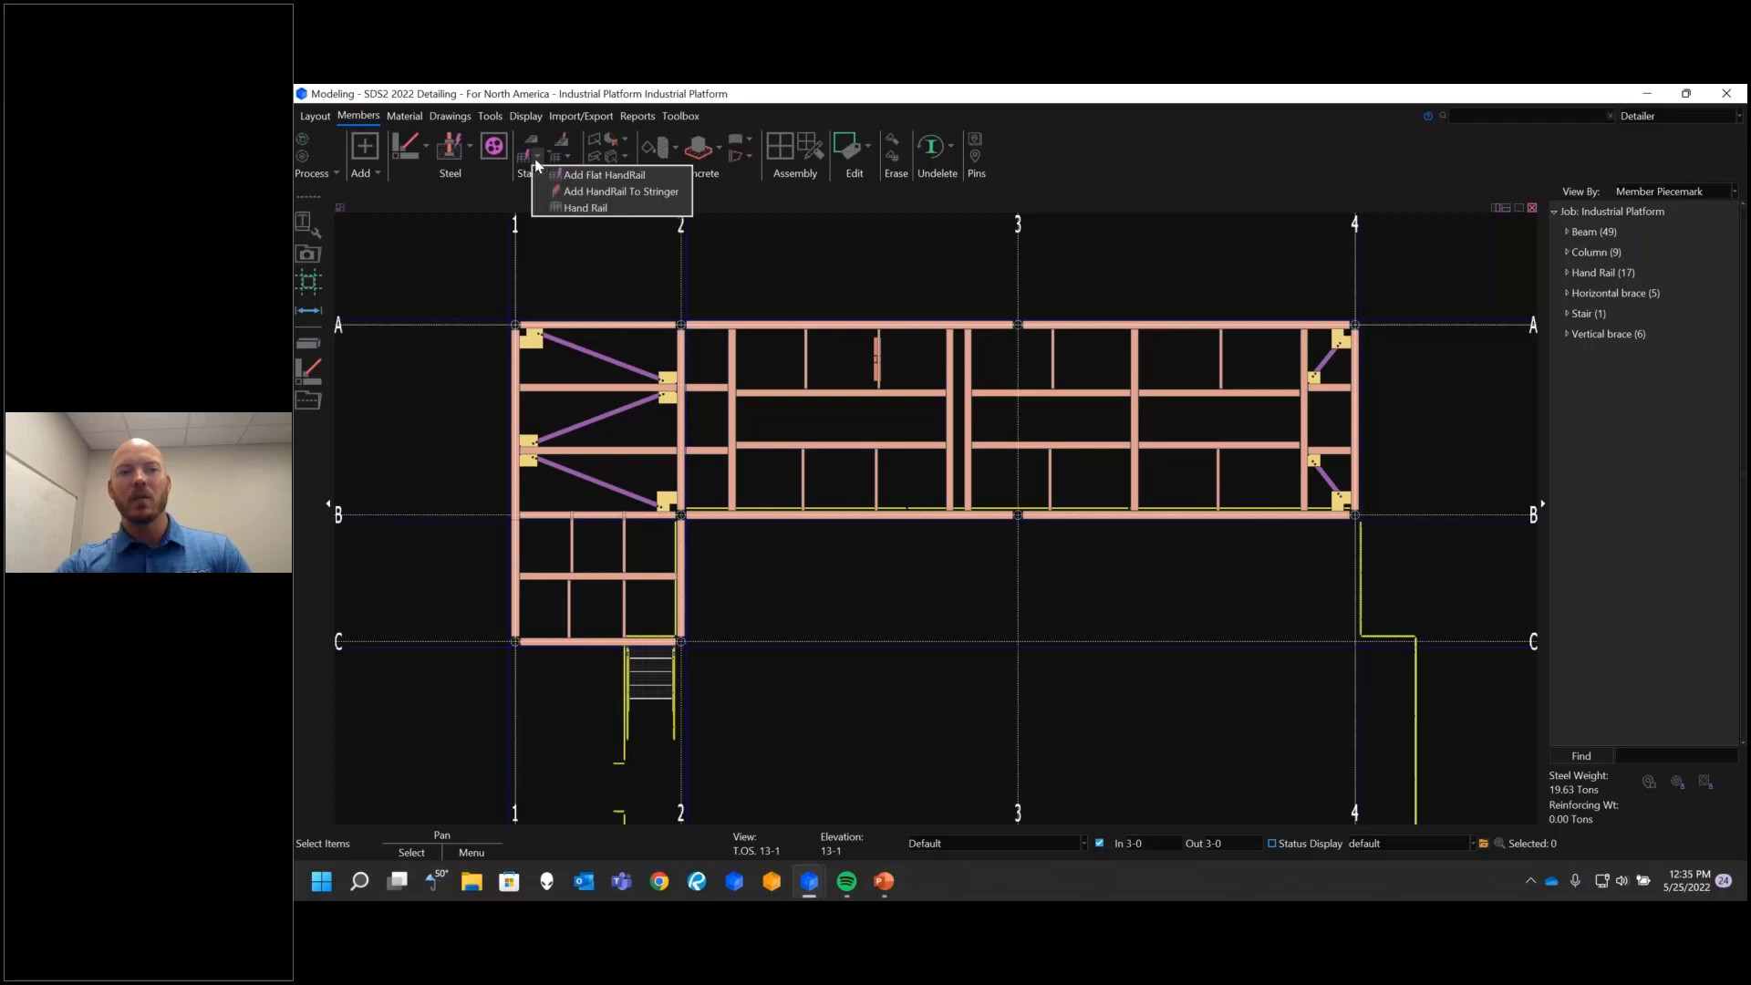
{"action": "left_click", "coordinate": [589, 176]}
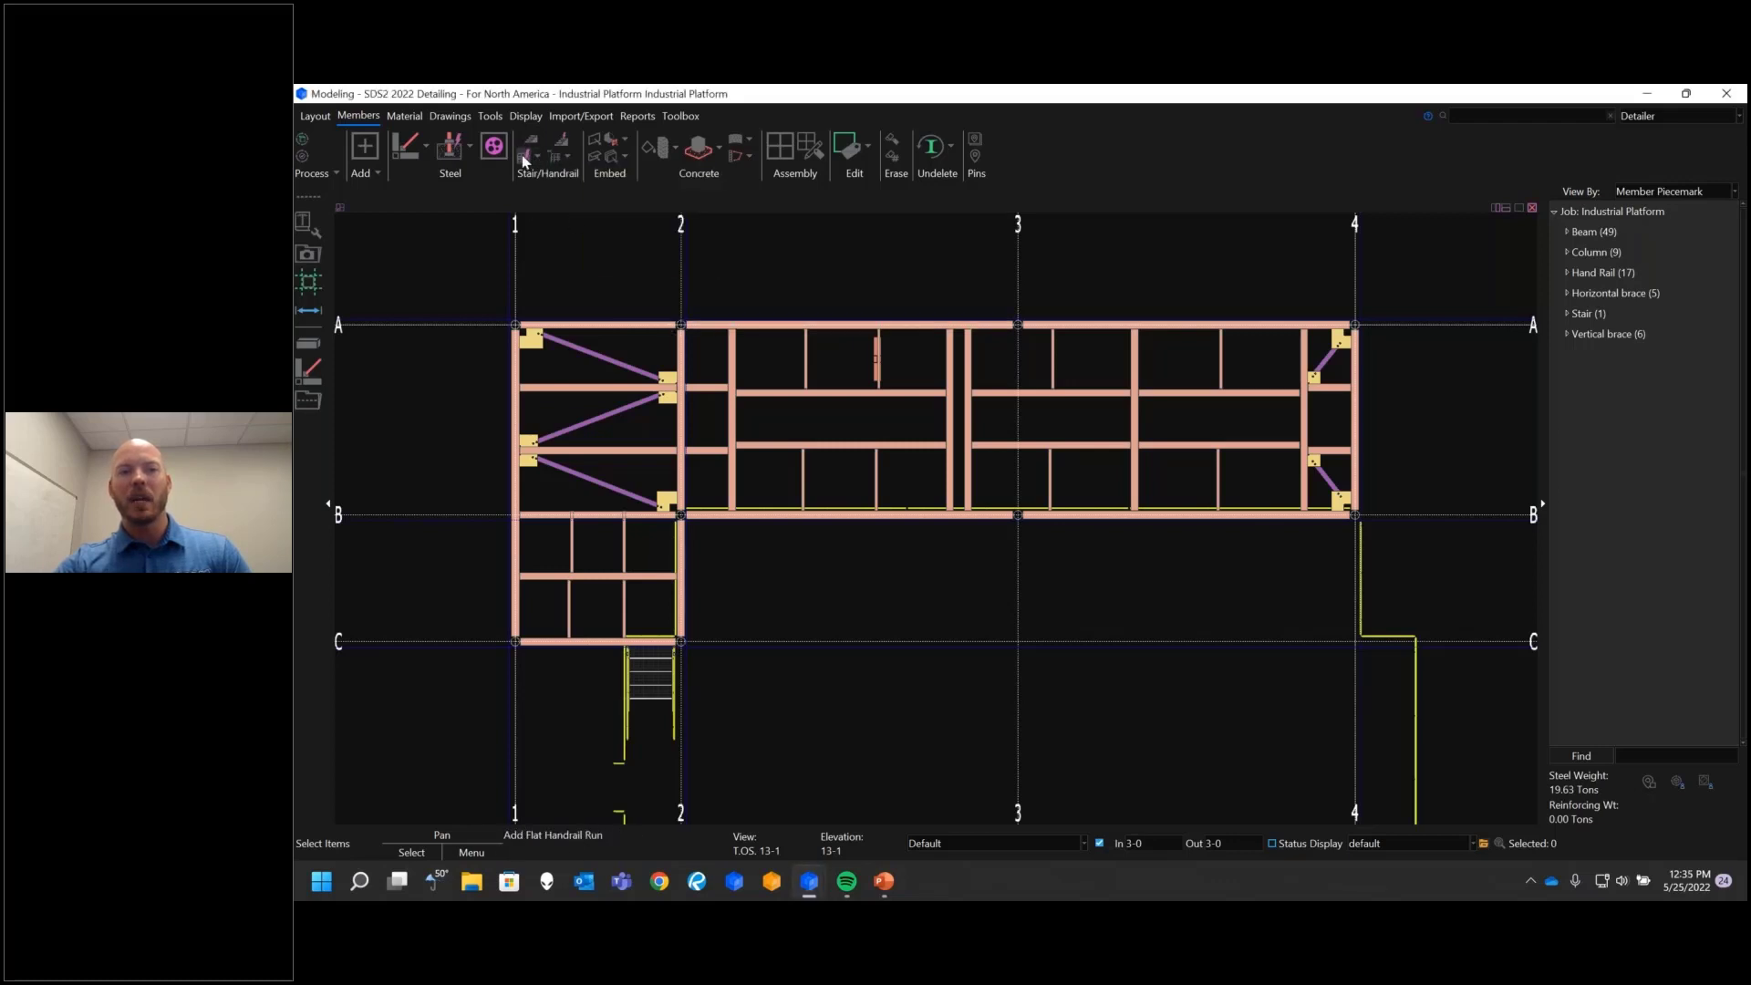
{"action": "scroll", "coordinate": [687, 682], "scroll_direction": "up", "scroll_amount": 3}
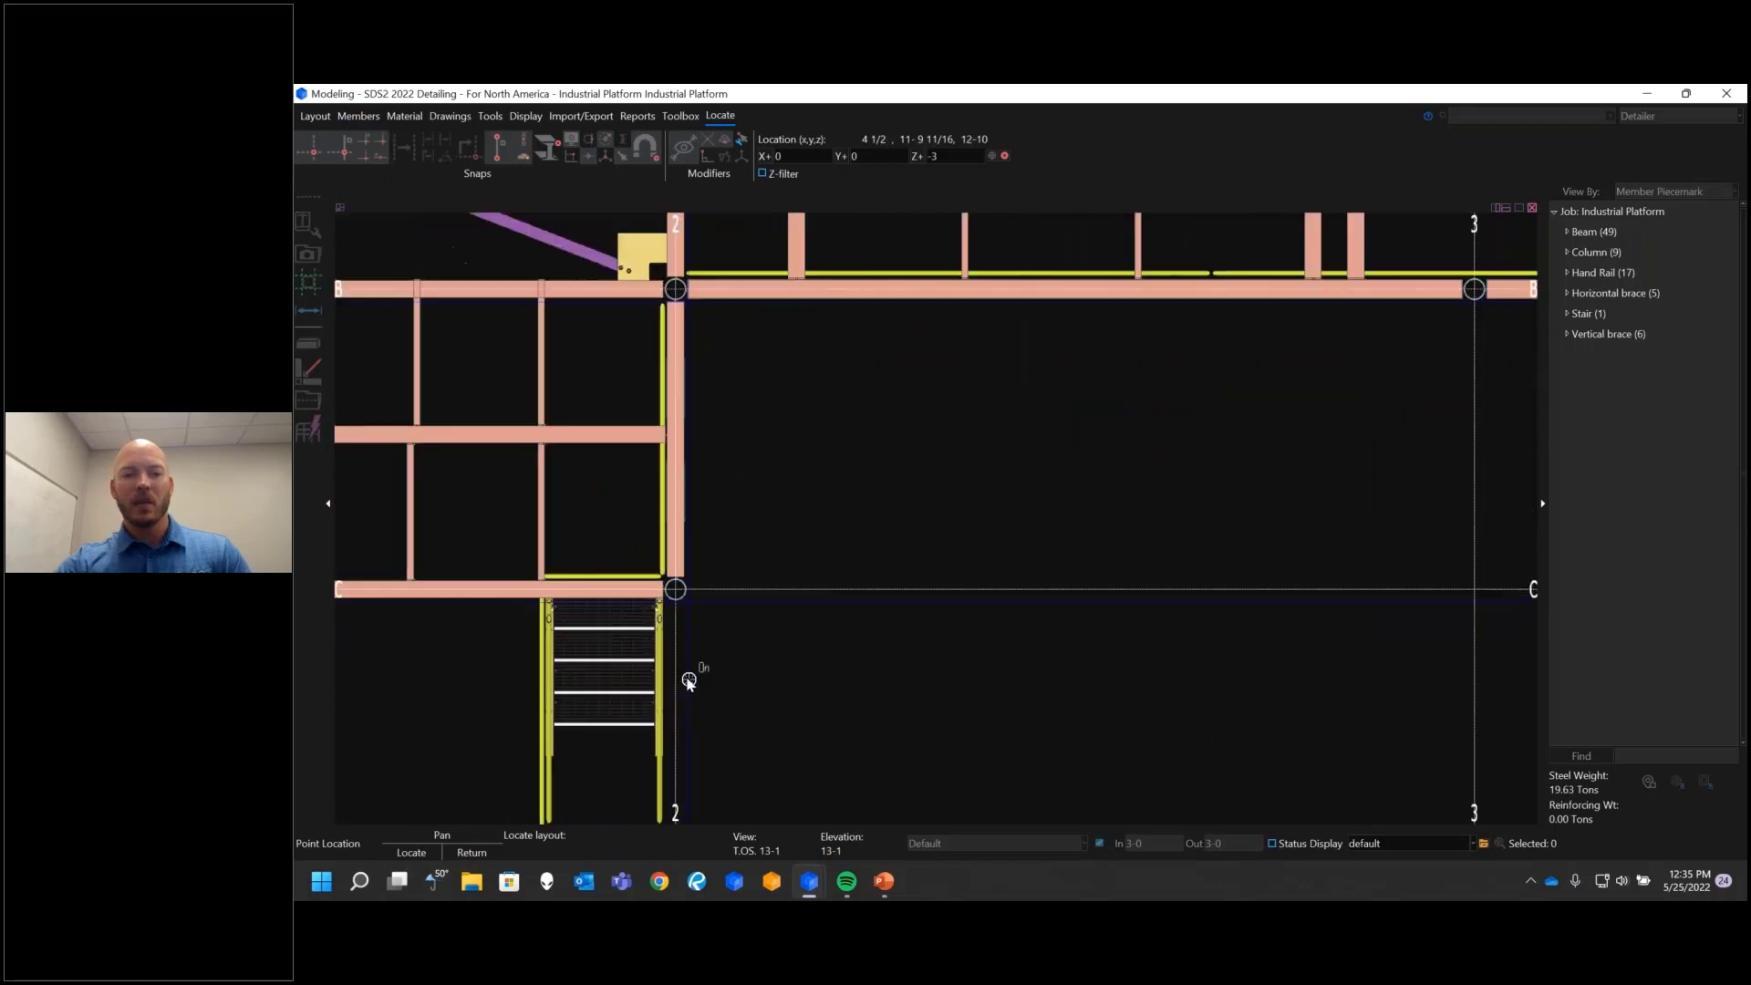
{"action": "scroll", "coordinate": [689, 675], "scroll_direction": "up", "scroll_amount": 2}
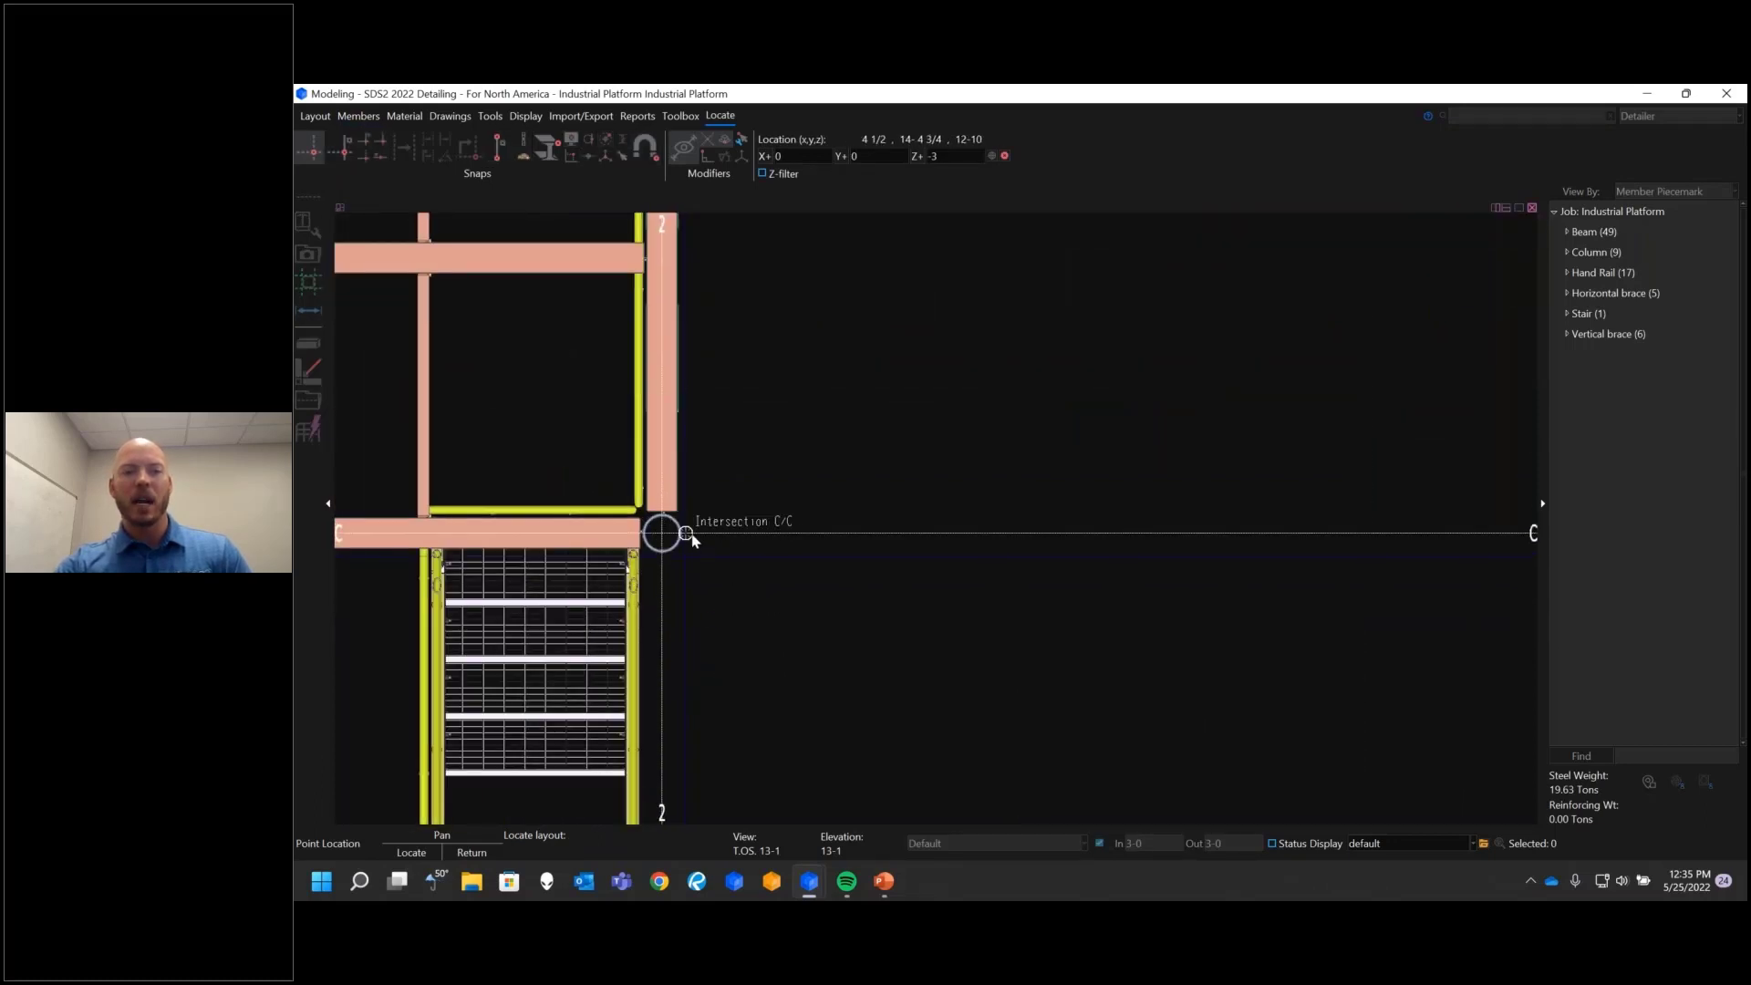
{"action": "left_click", "coordinate": [686, 531]}
{"action": "scroll", "coordinate": [694, 698], "scroll_direction": "down", "scroll_amount": 3}
{"action": "scroll", "coordinate": [679, 497], "scroll_direction": "up", "scroll_amount": 4}
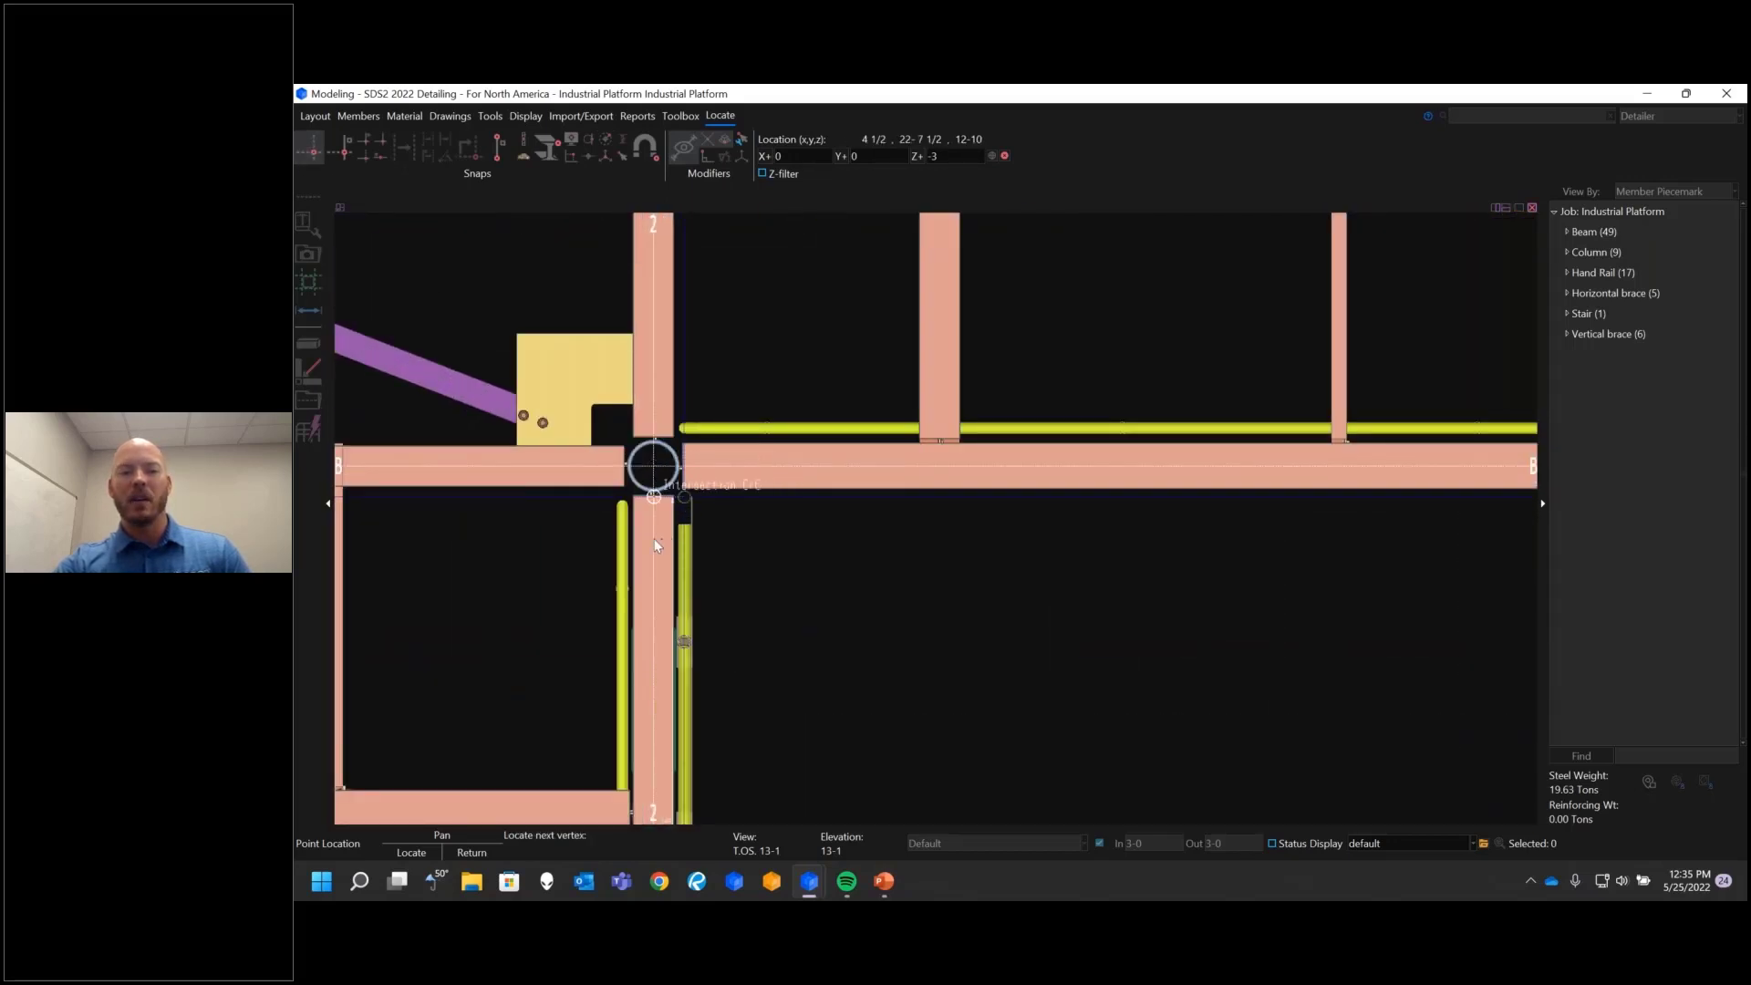
{"action": "left_click", "coordinate": [685, 500]}
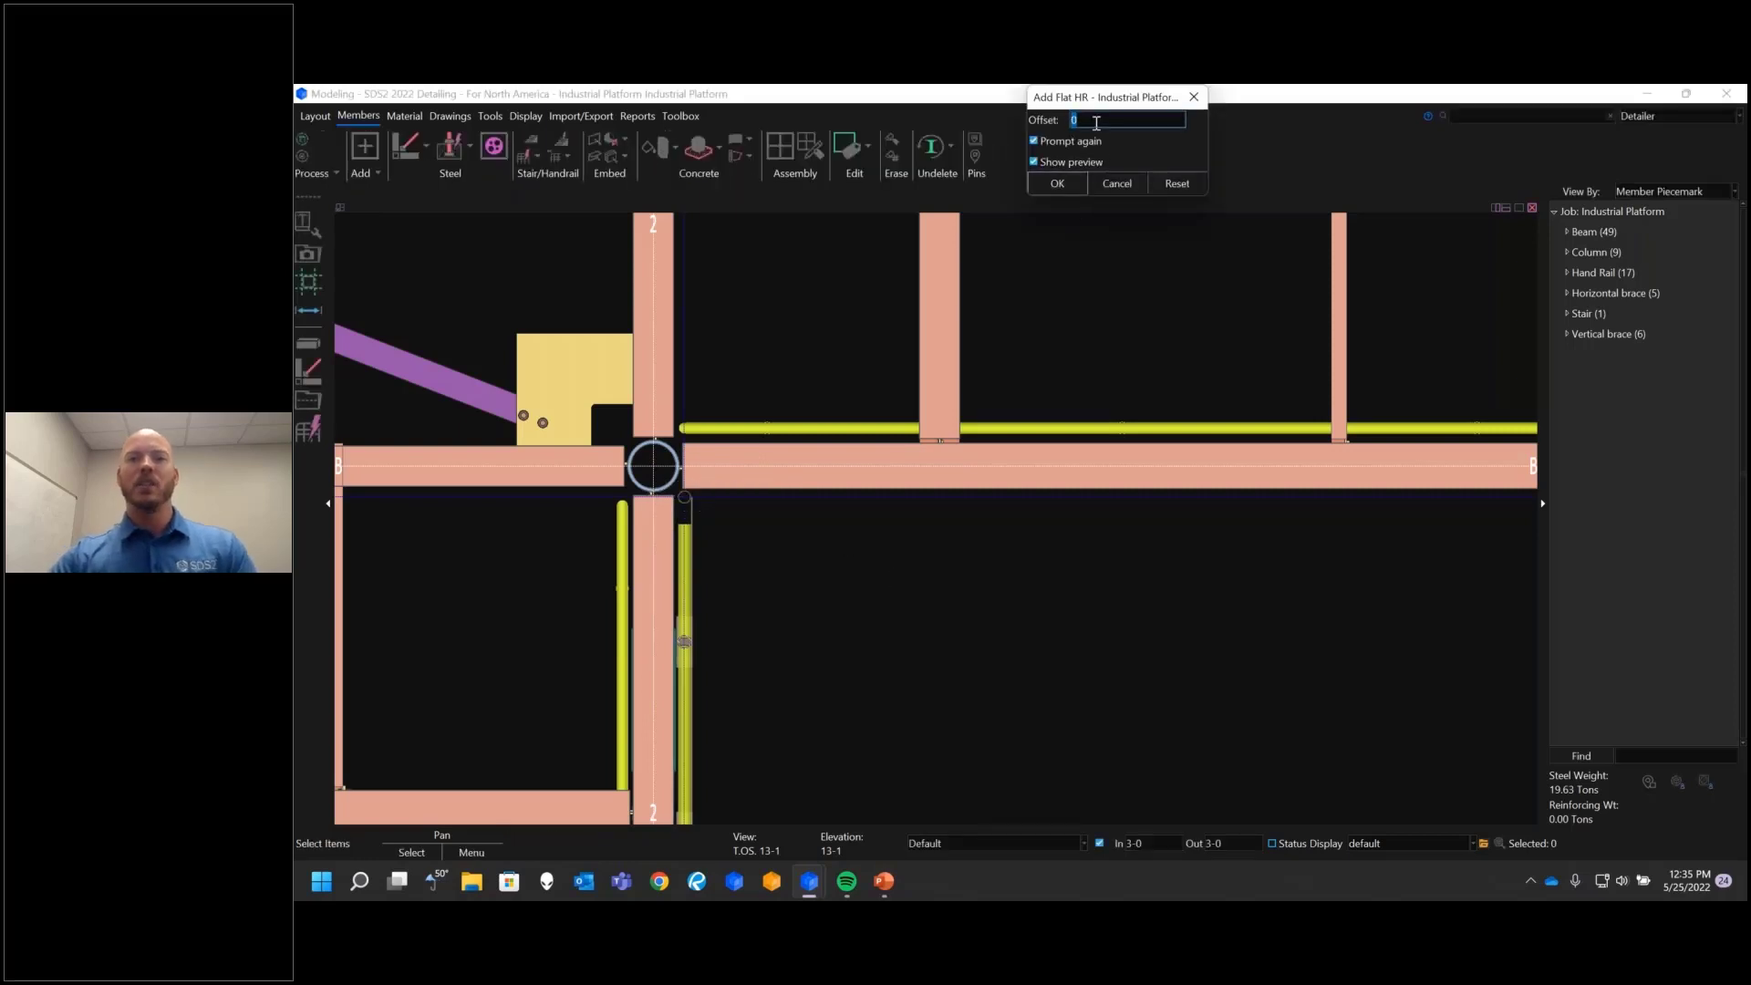
{"action": "left_click", "coordinate": [1058, 142]}
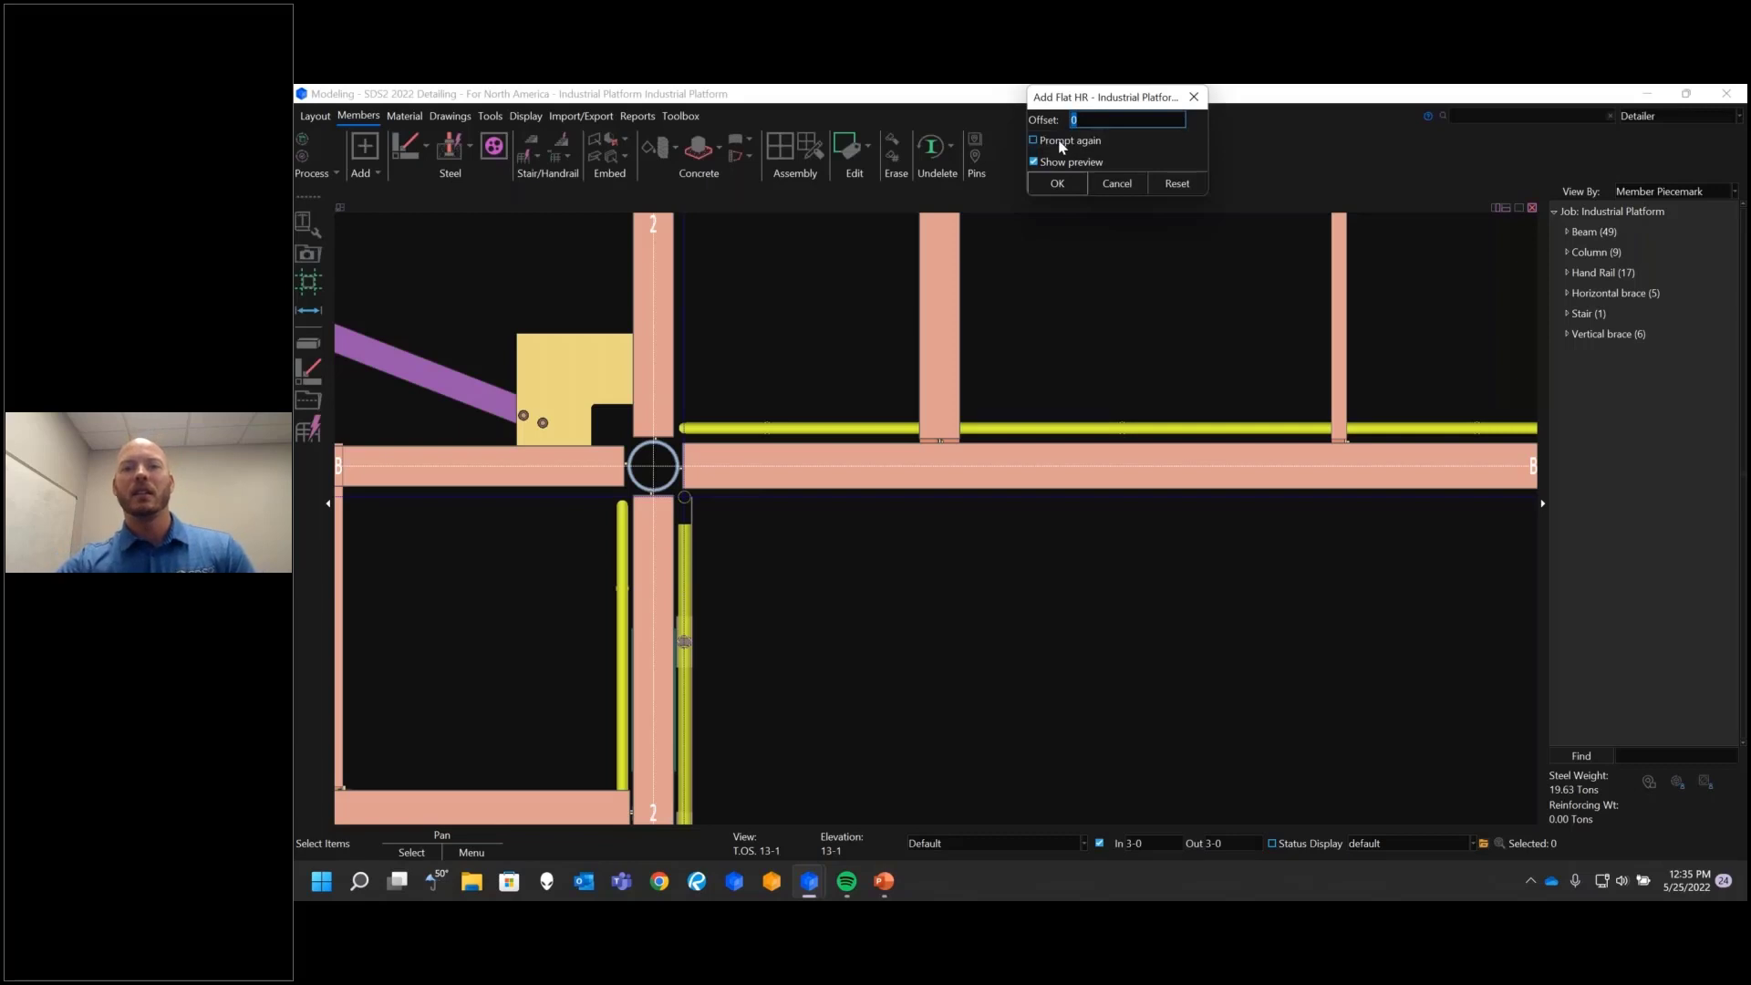
{"action": "left_click", "coordinate": [1058, 183]}
Step: Continue the handrail layout outside the platform along B to grid 4, along grid 4 to A, and along A to grid 1
{"action": "scroll", "coordinate": [464, 533], "scroll_direction": "down", "scroll_amount": 5}
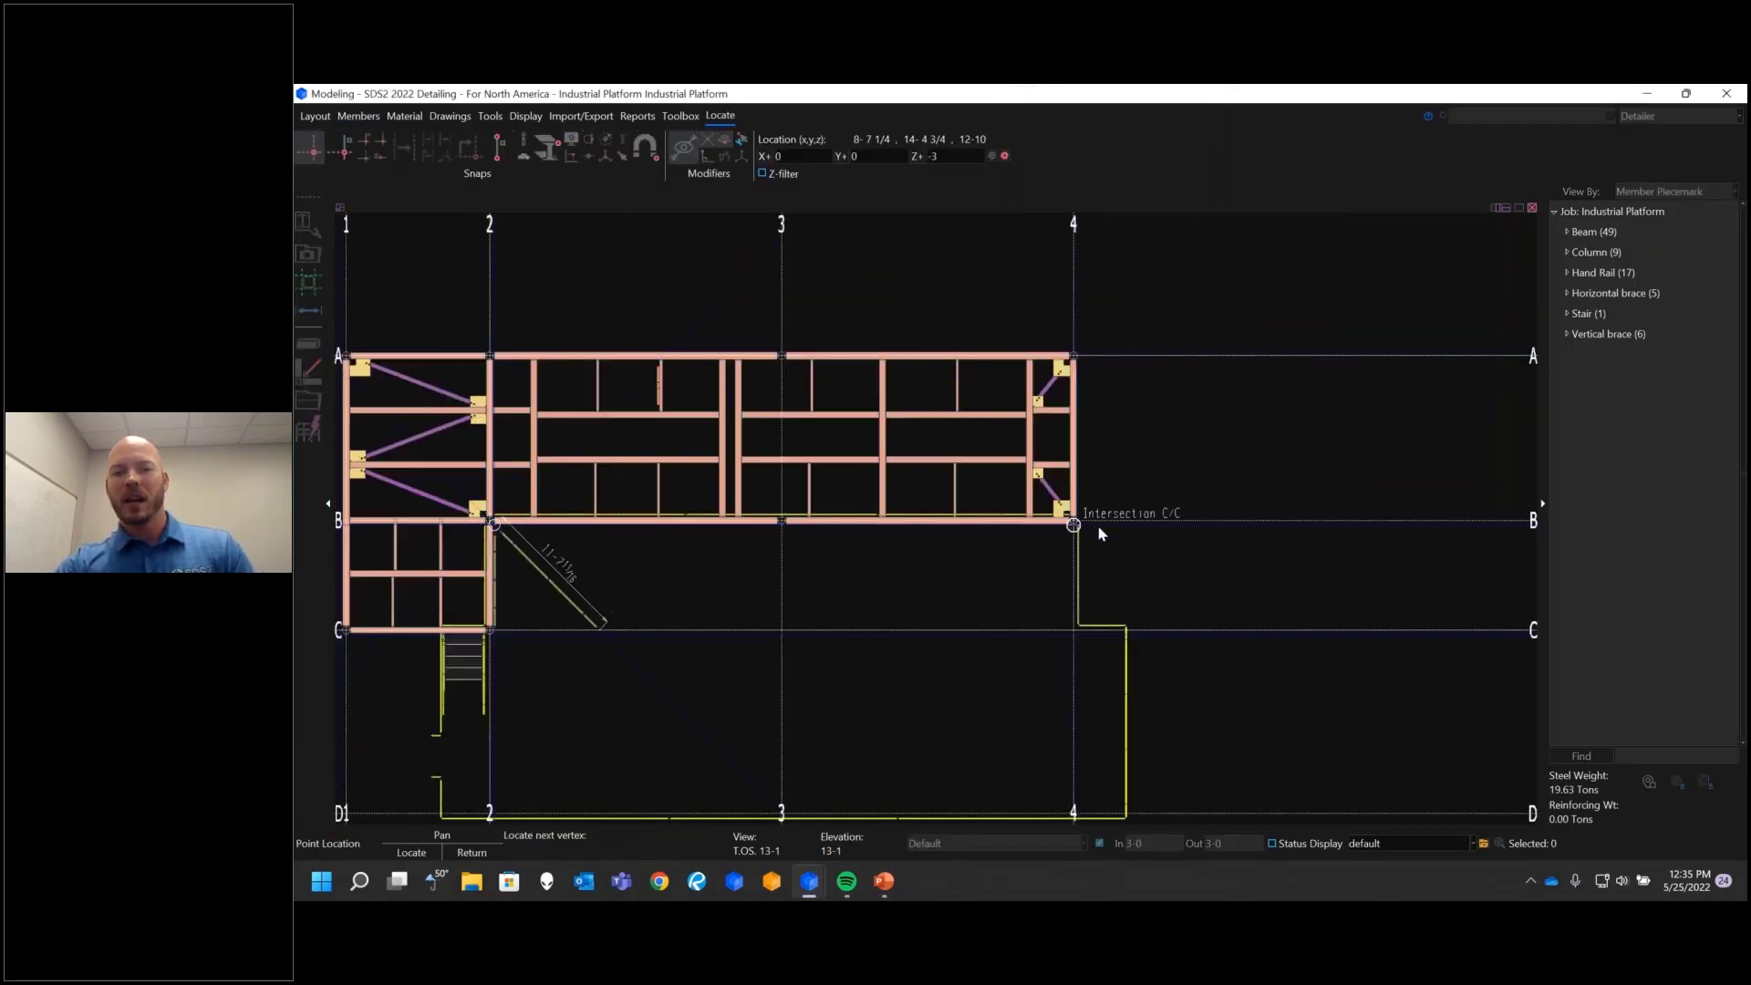
{"action": "scroll", "coordinate": [1099, 533], "scroll_direction": "up", "scroll_amount": 6}
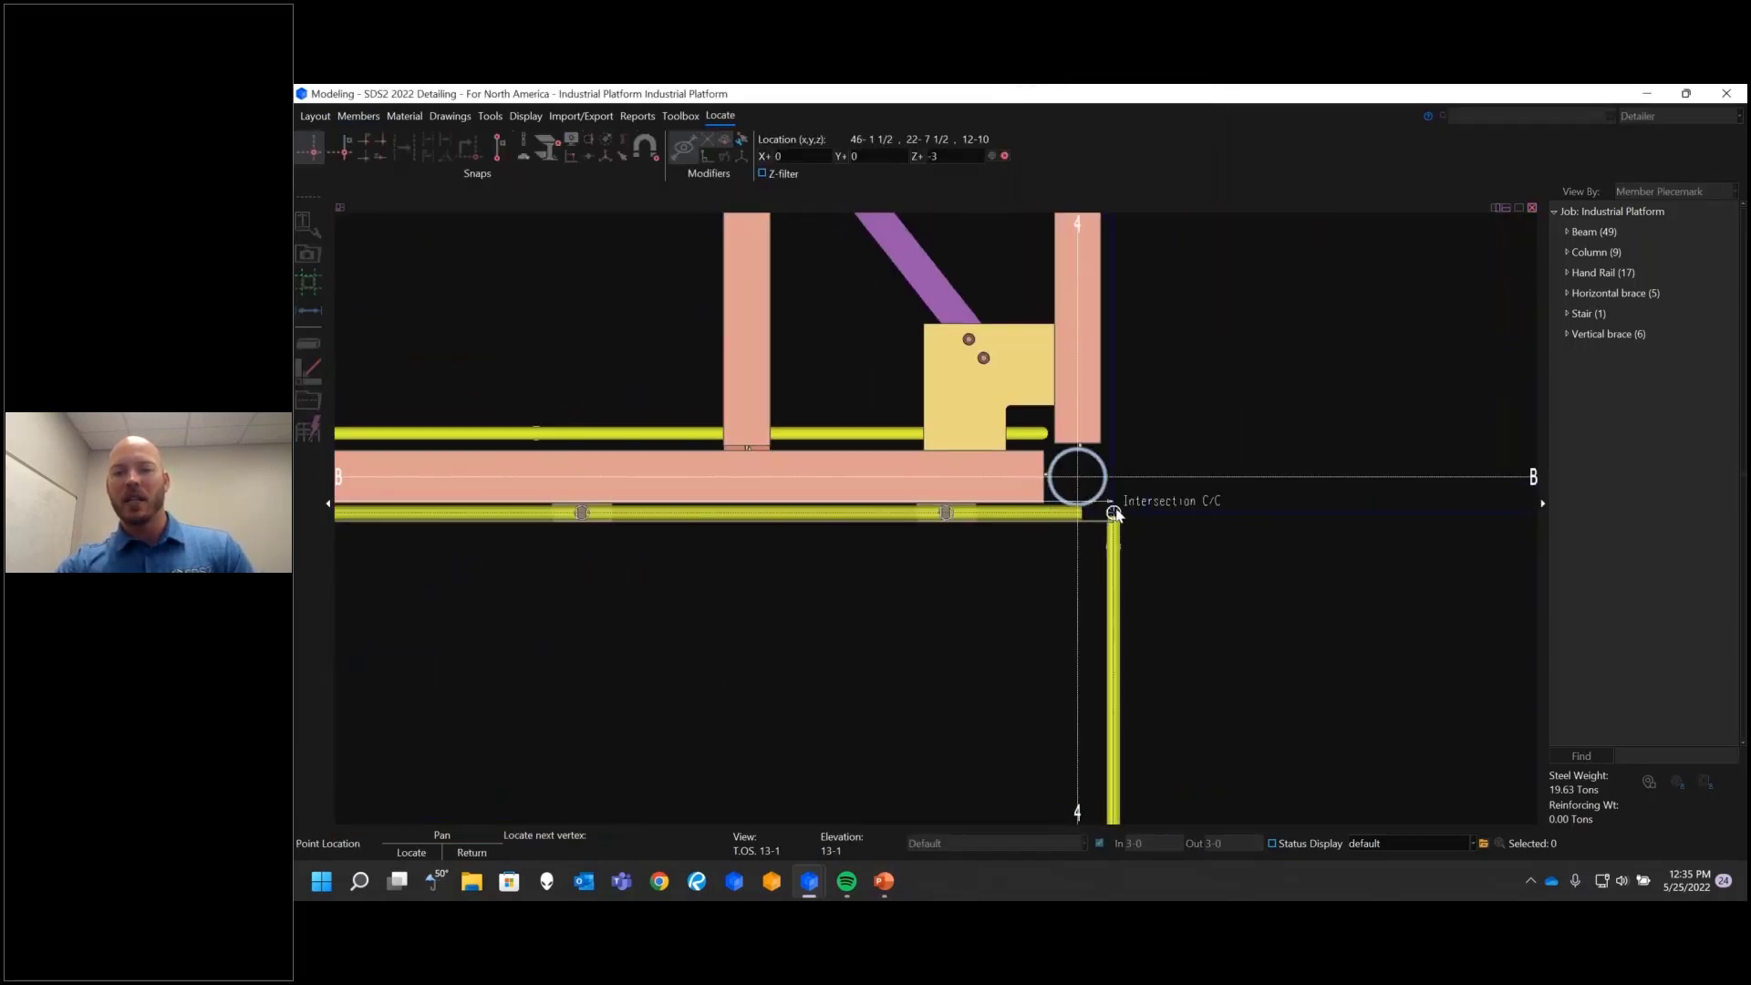
{"action": "scroll", "coordinate": [1114, 514], "scroll_direction": "down", "scroll_amount": 5}
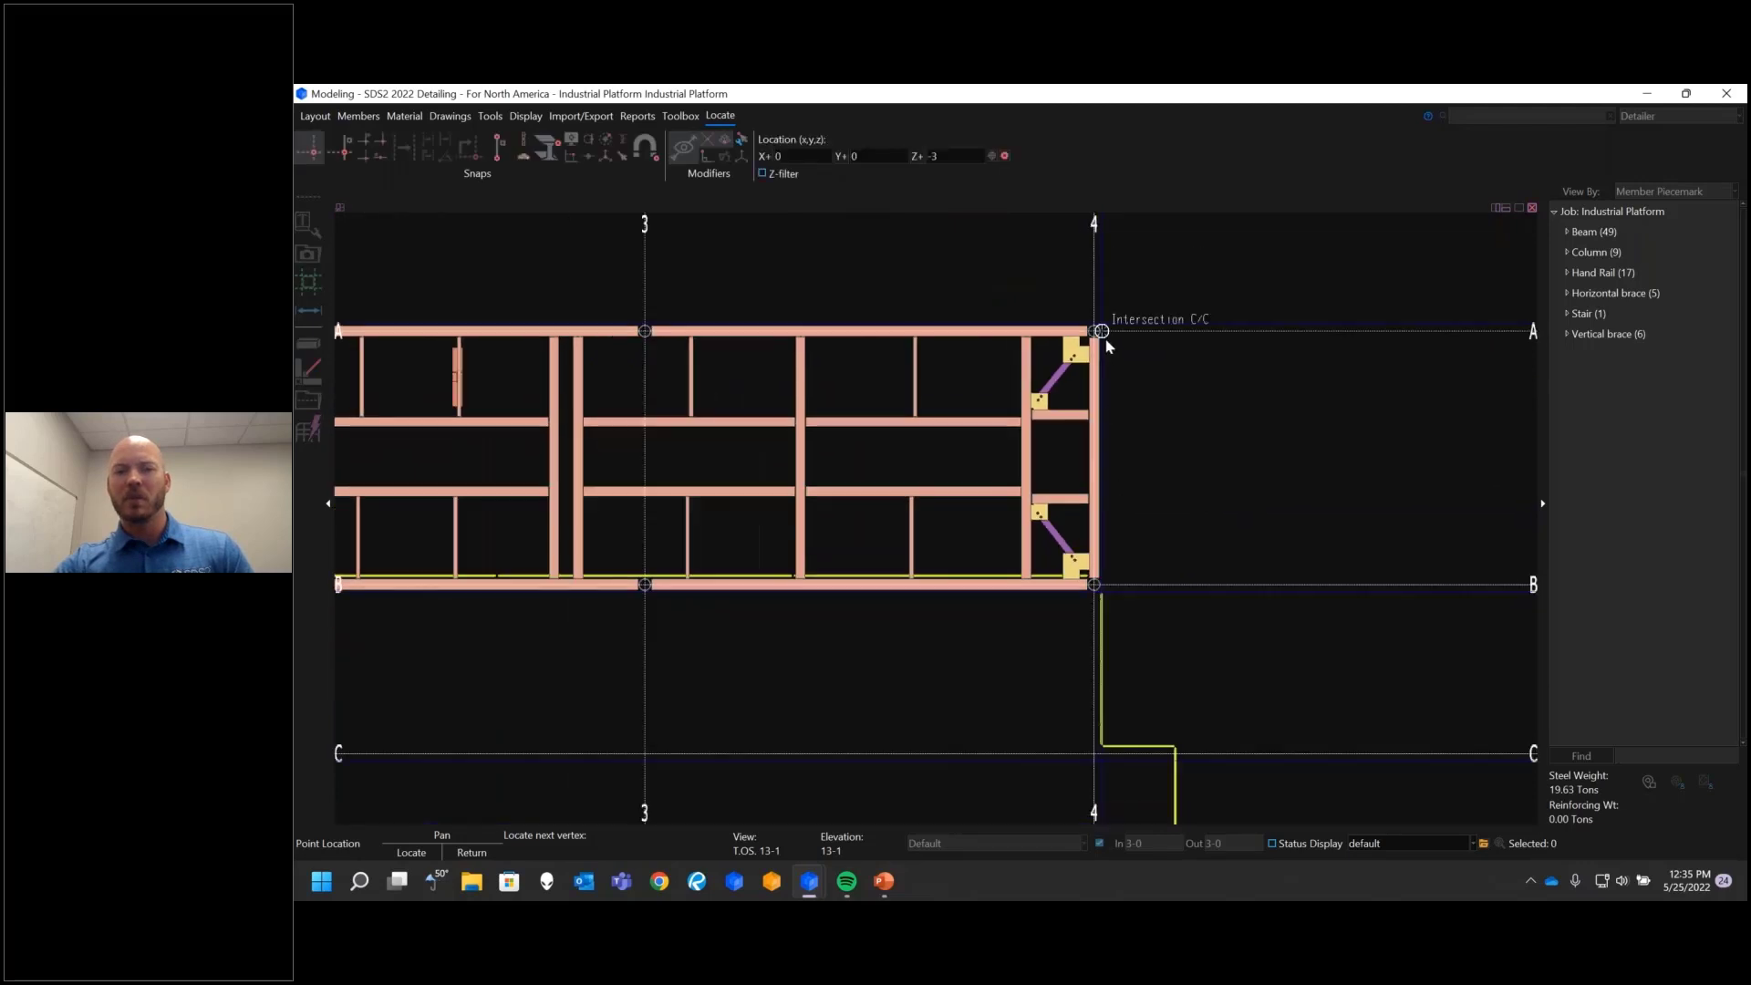
{"action": "scroll", "coordinate": [1103, 327], "scroll_direction": "up", "scroll_amount": 3}
{"action": "left_click", "coordinate": [1103, 326]}
{"action": "scroll", "coordinate": [1293, 403], "scroll_direction": "down", "scroll_amount": 2}
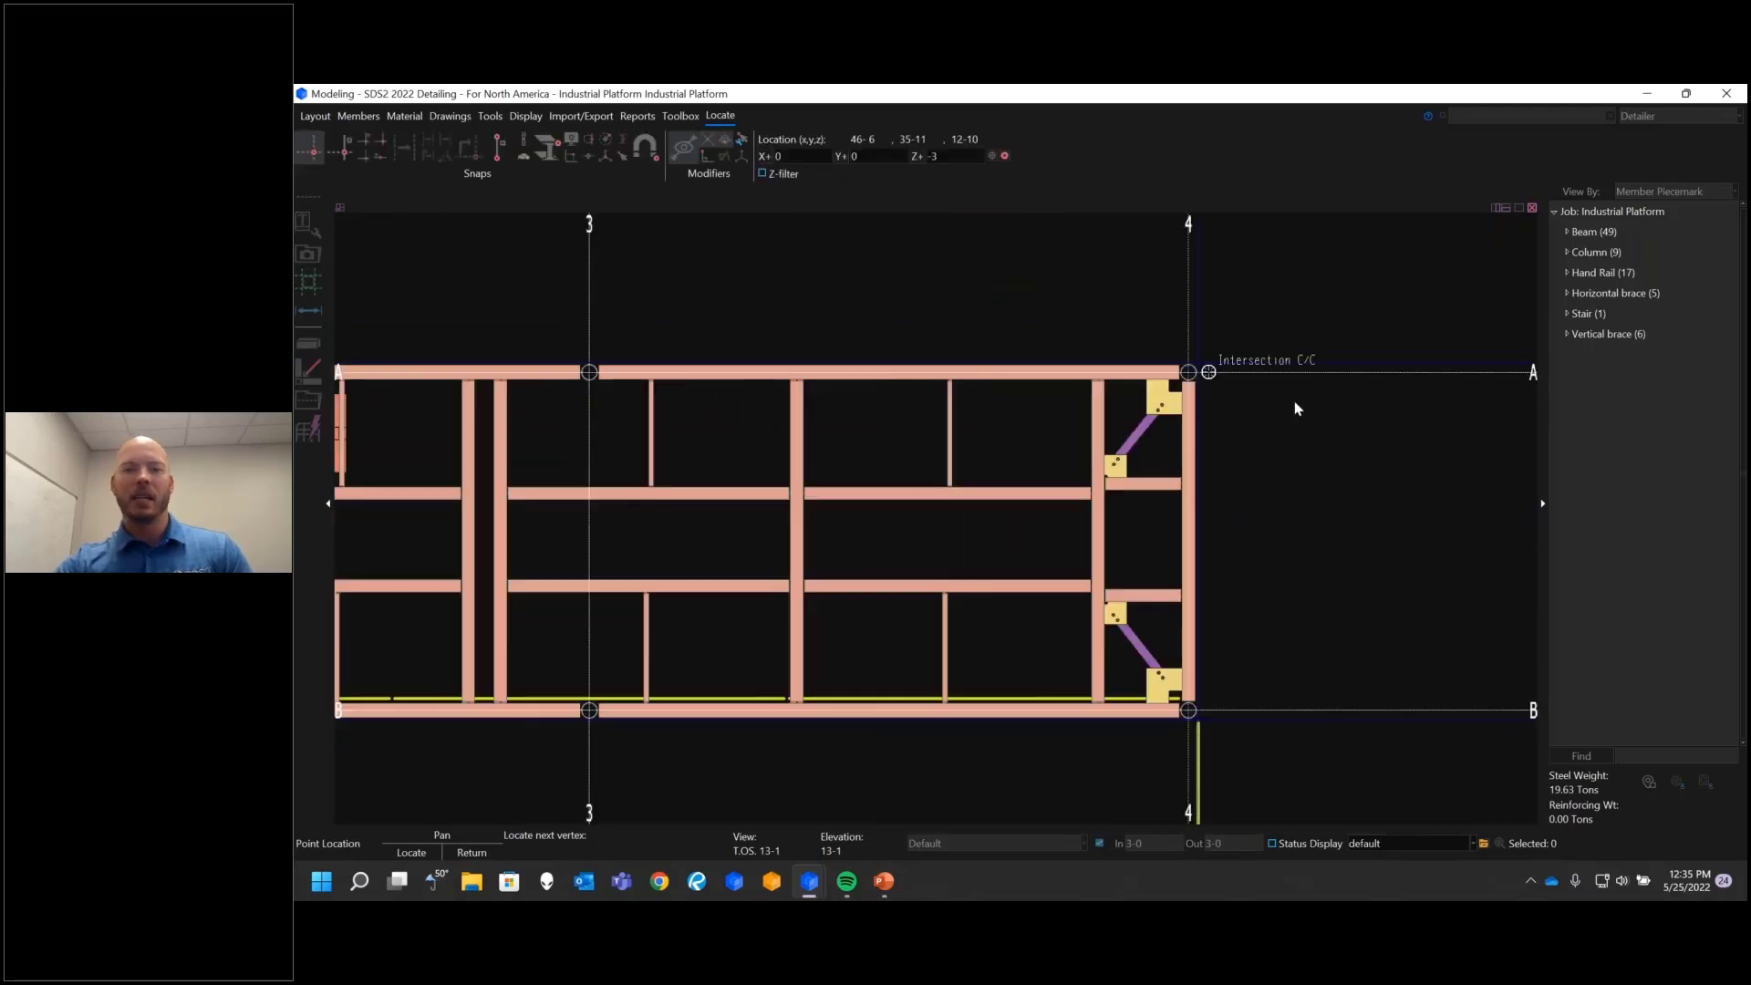
{"action": "scroll", "coordinate": [1299, 408], "scroll_direction": "down", "scroll_amount": 2}
{"action": "scroll", "coordinate": [674, 392], "scroll_direction": "up", "scroll_amount": 5}
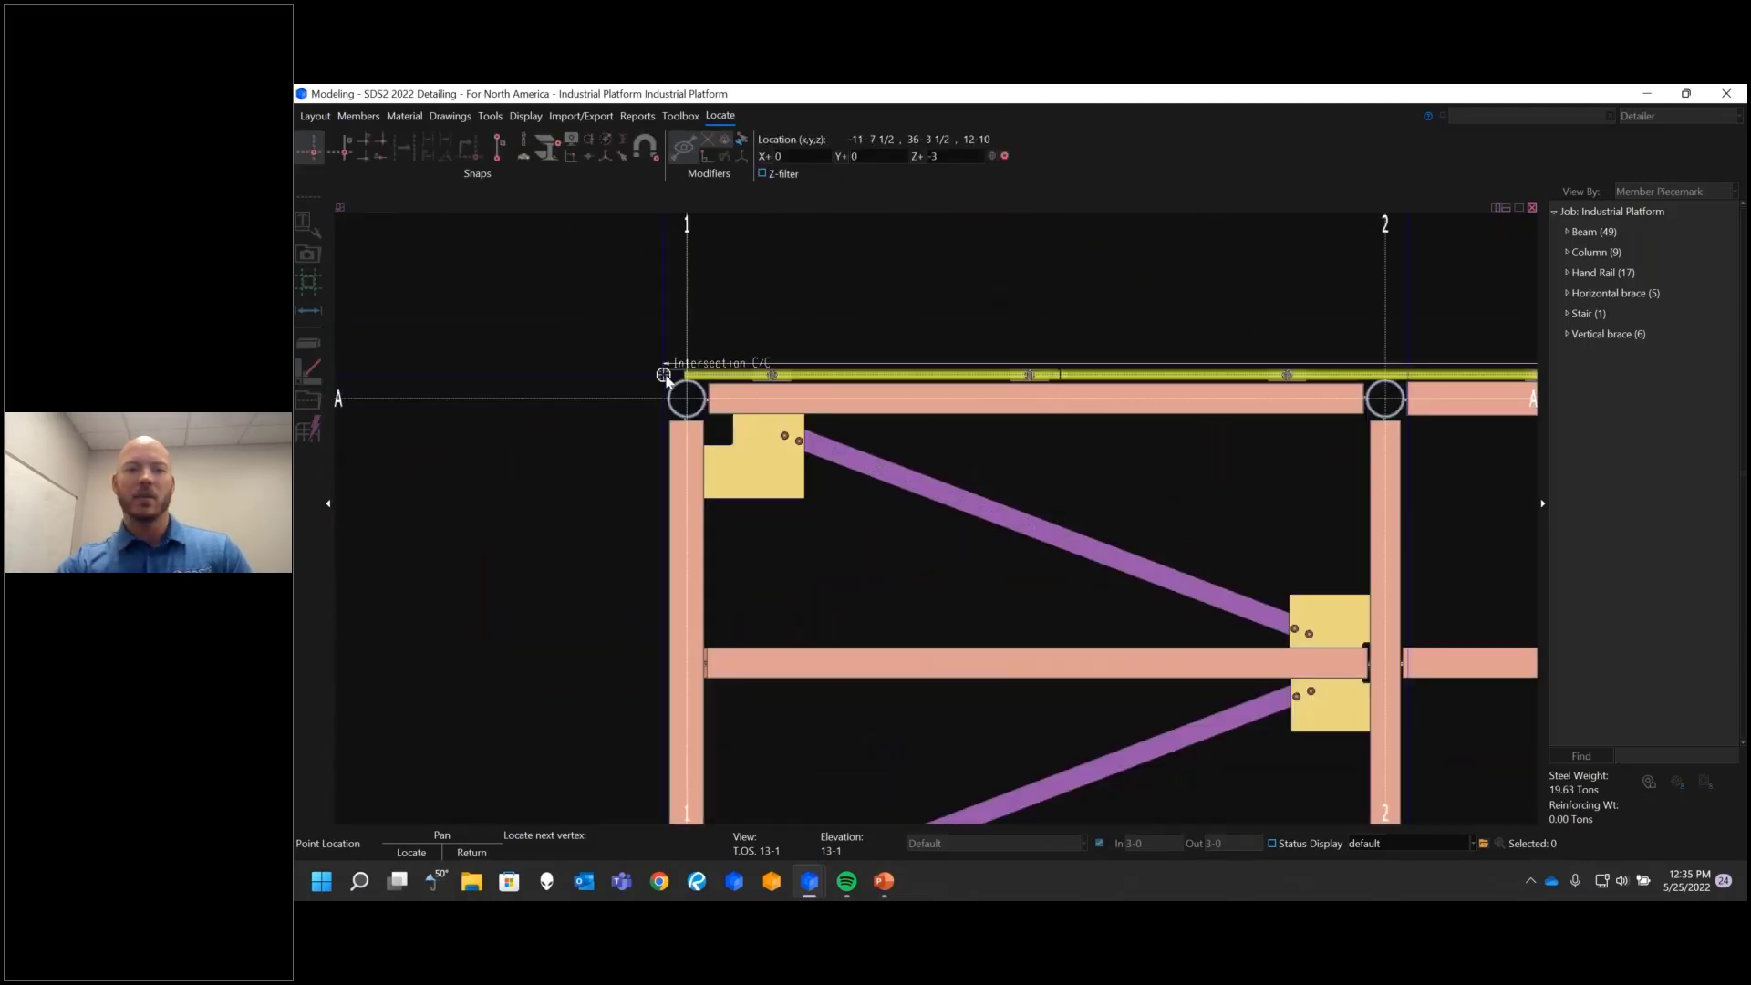
{"action": "left_click", "coordinate": [665, 376]}
Step: Continue the handrail outside grid 1 to C and end the run along C just short of the stair's rail
{"action": "scroll", "coordinate": [665, 329], "scroll_direction": "down", "scroll_amount": 3}
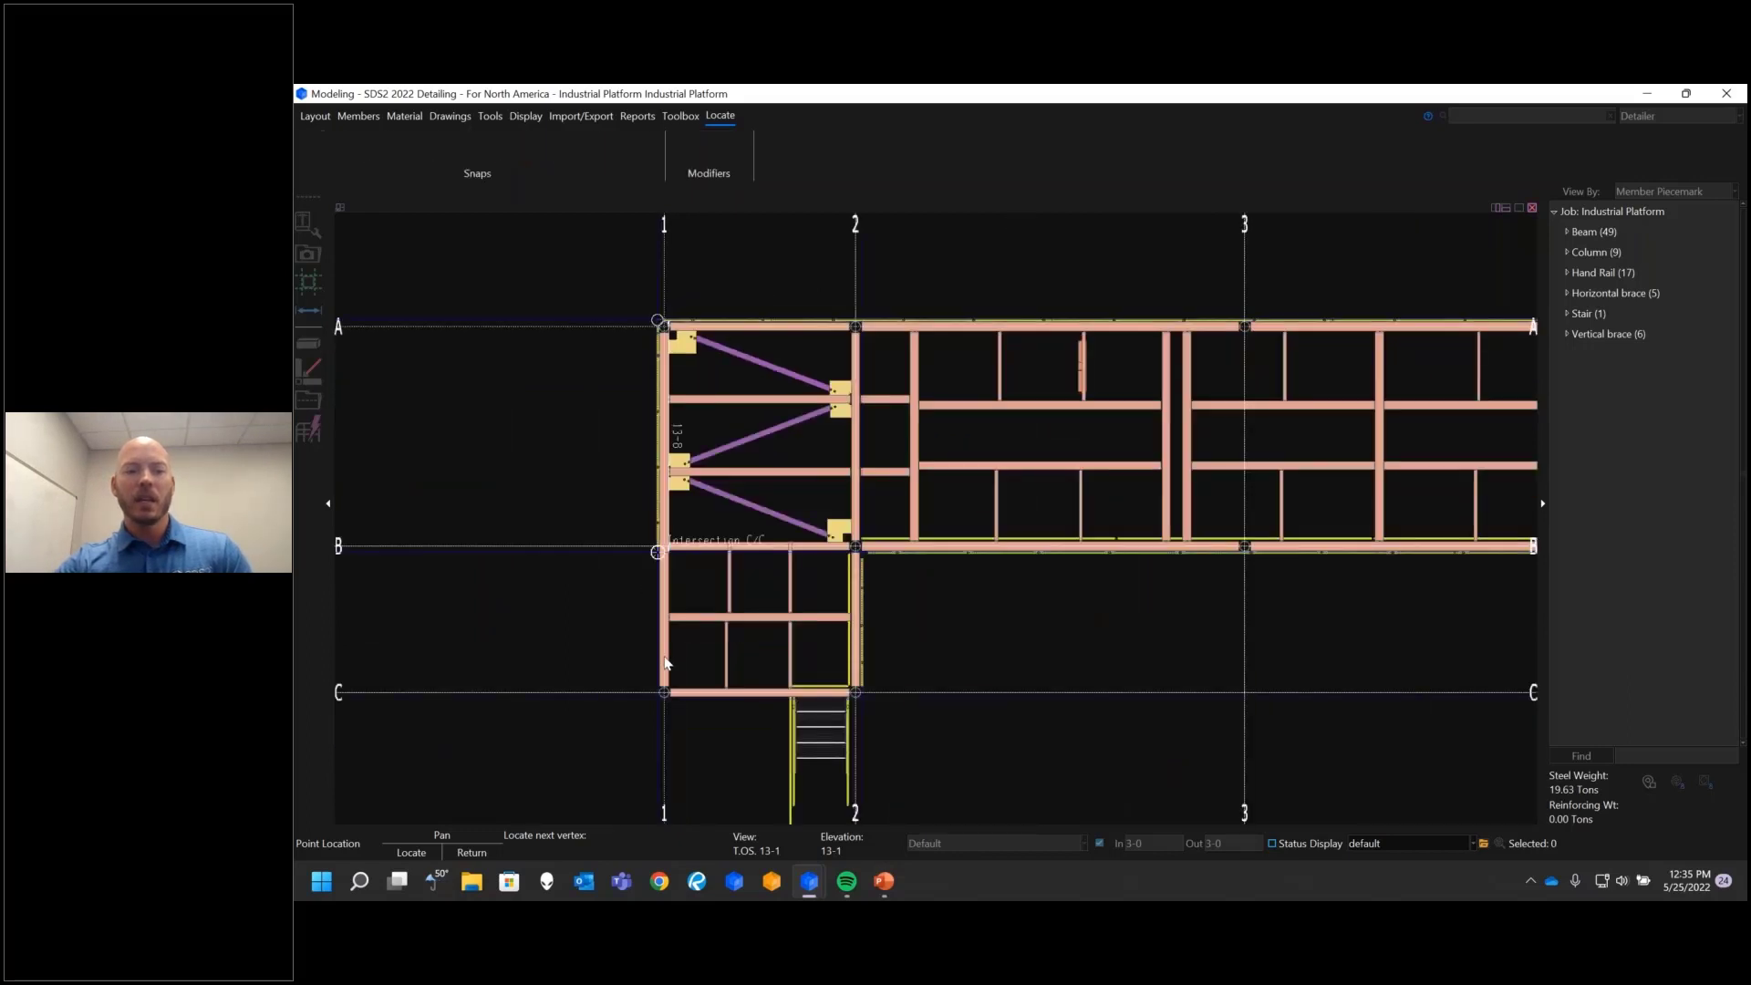
{"action": "scroll", "coordinate": [662, 692], "scroll_direction": "up", "scroll_amount": 5}
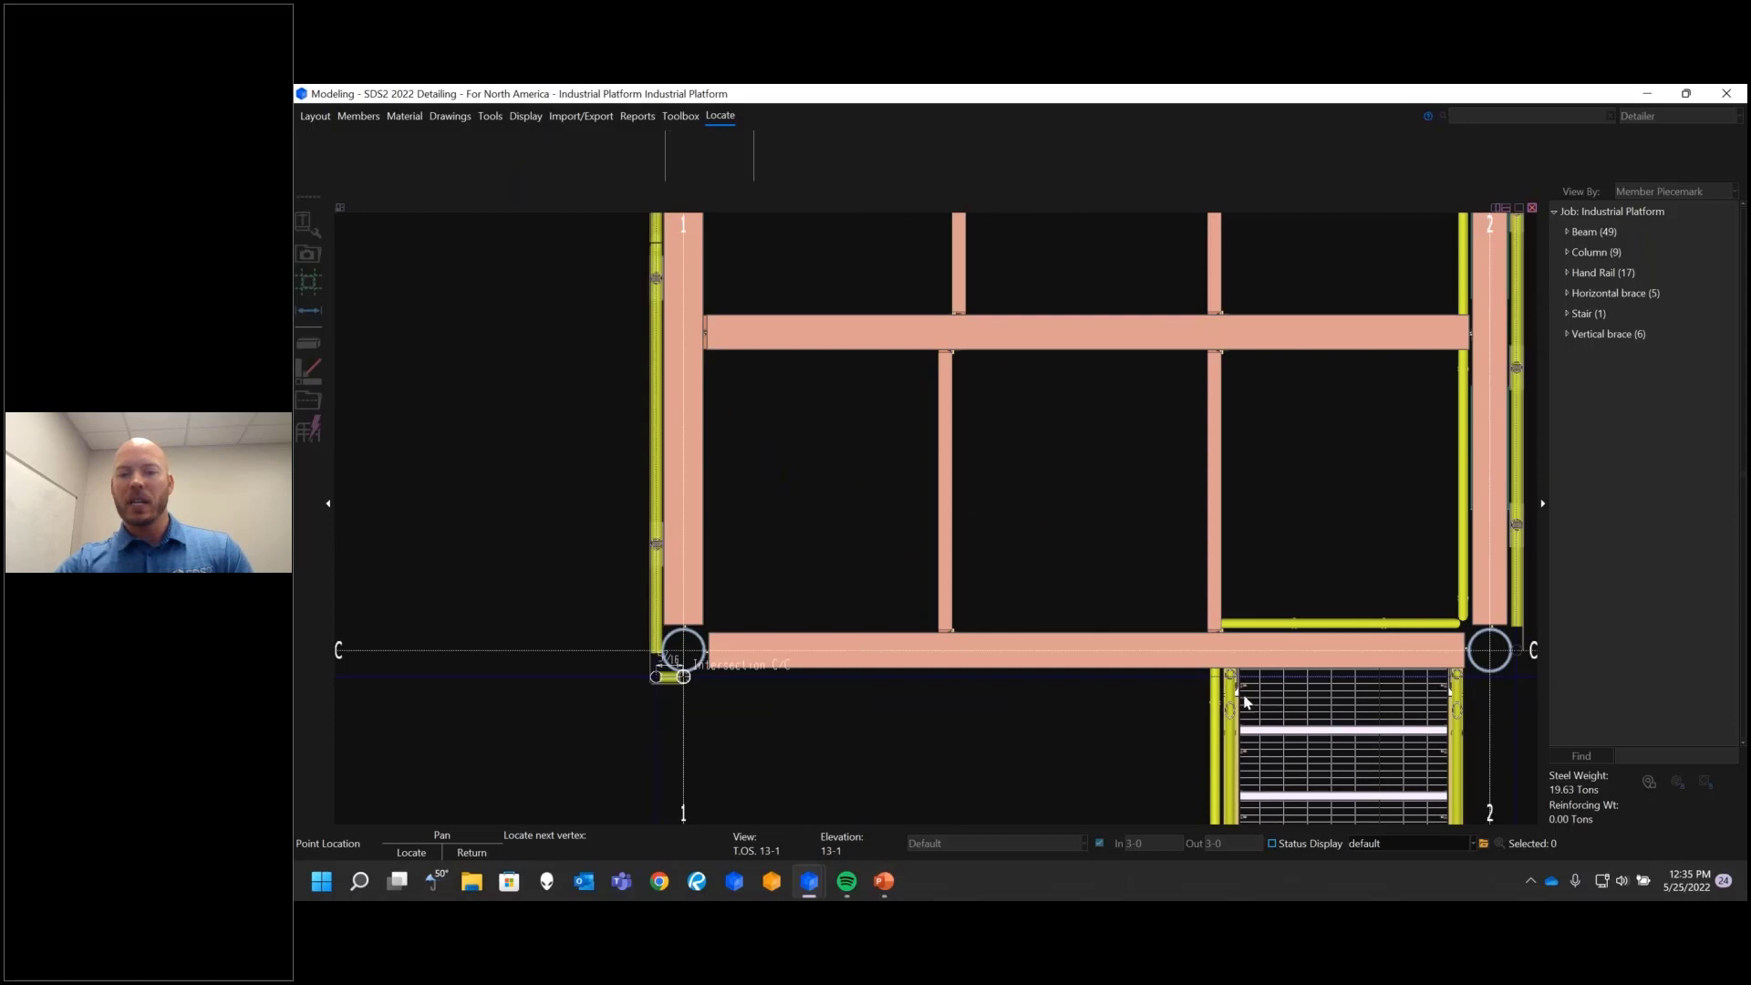
{"action": "scroll", "coordinate": [1222, 689], "scroll_direction": "up", "scroll_amount": 2}
{"action": "left_click", "coordinate": [1218, 671]}
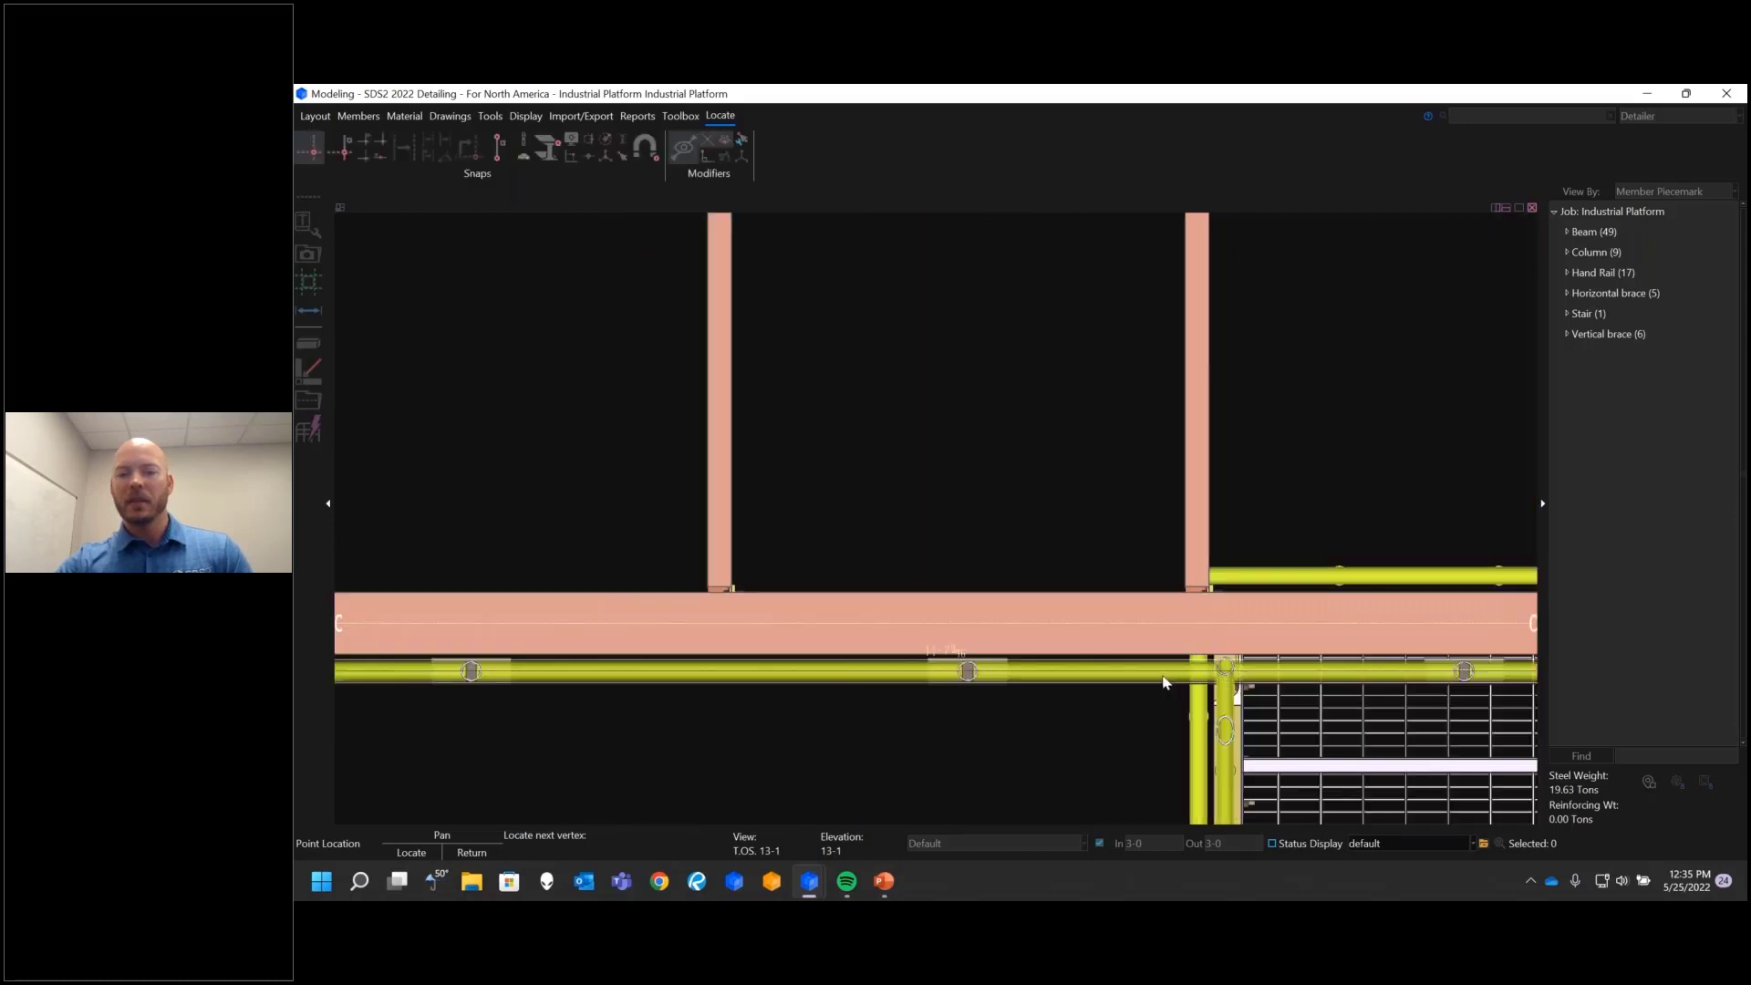
{"action": "left_click", "coordinate": [645, 147]}
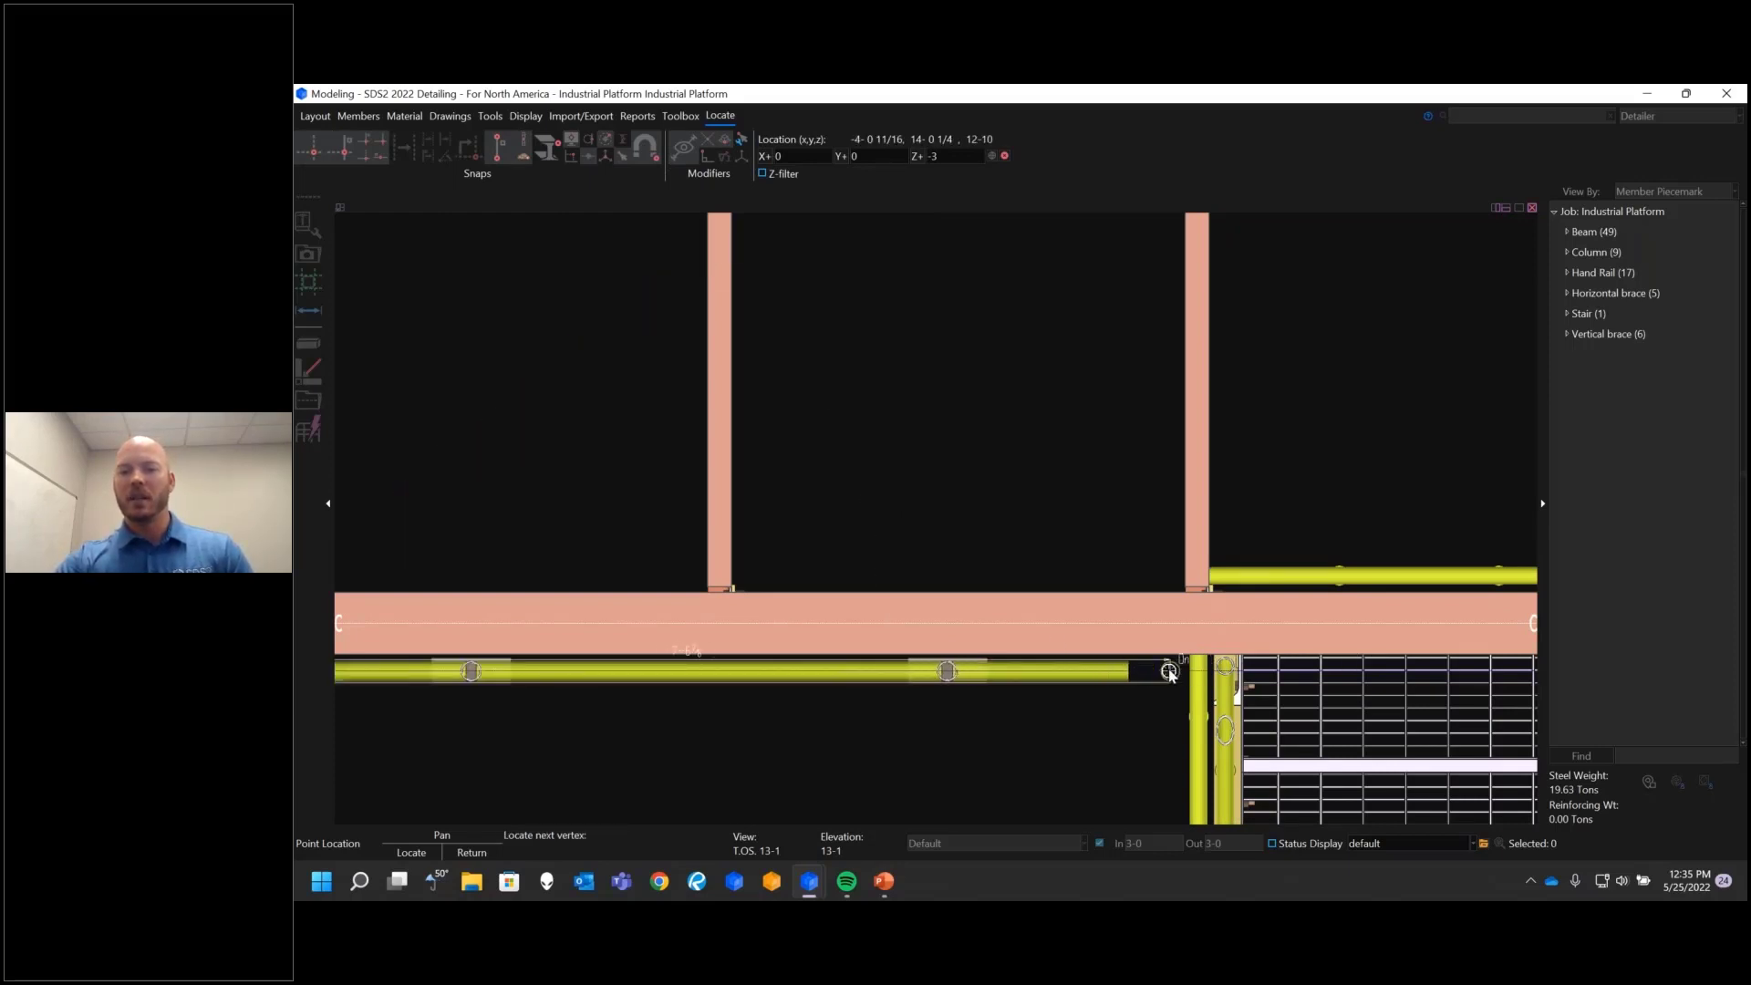
{"action": "left_click", "coordinate": [1170, 672]}
{"action": "right_click", "coordinate": [1111, 744]}
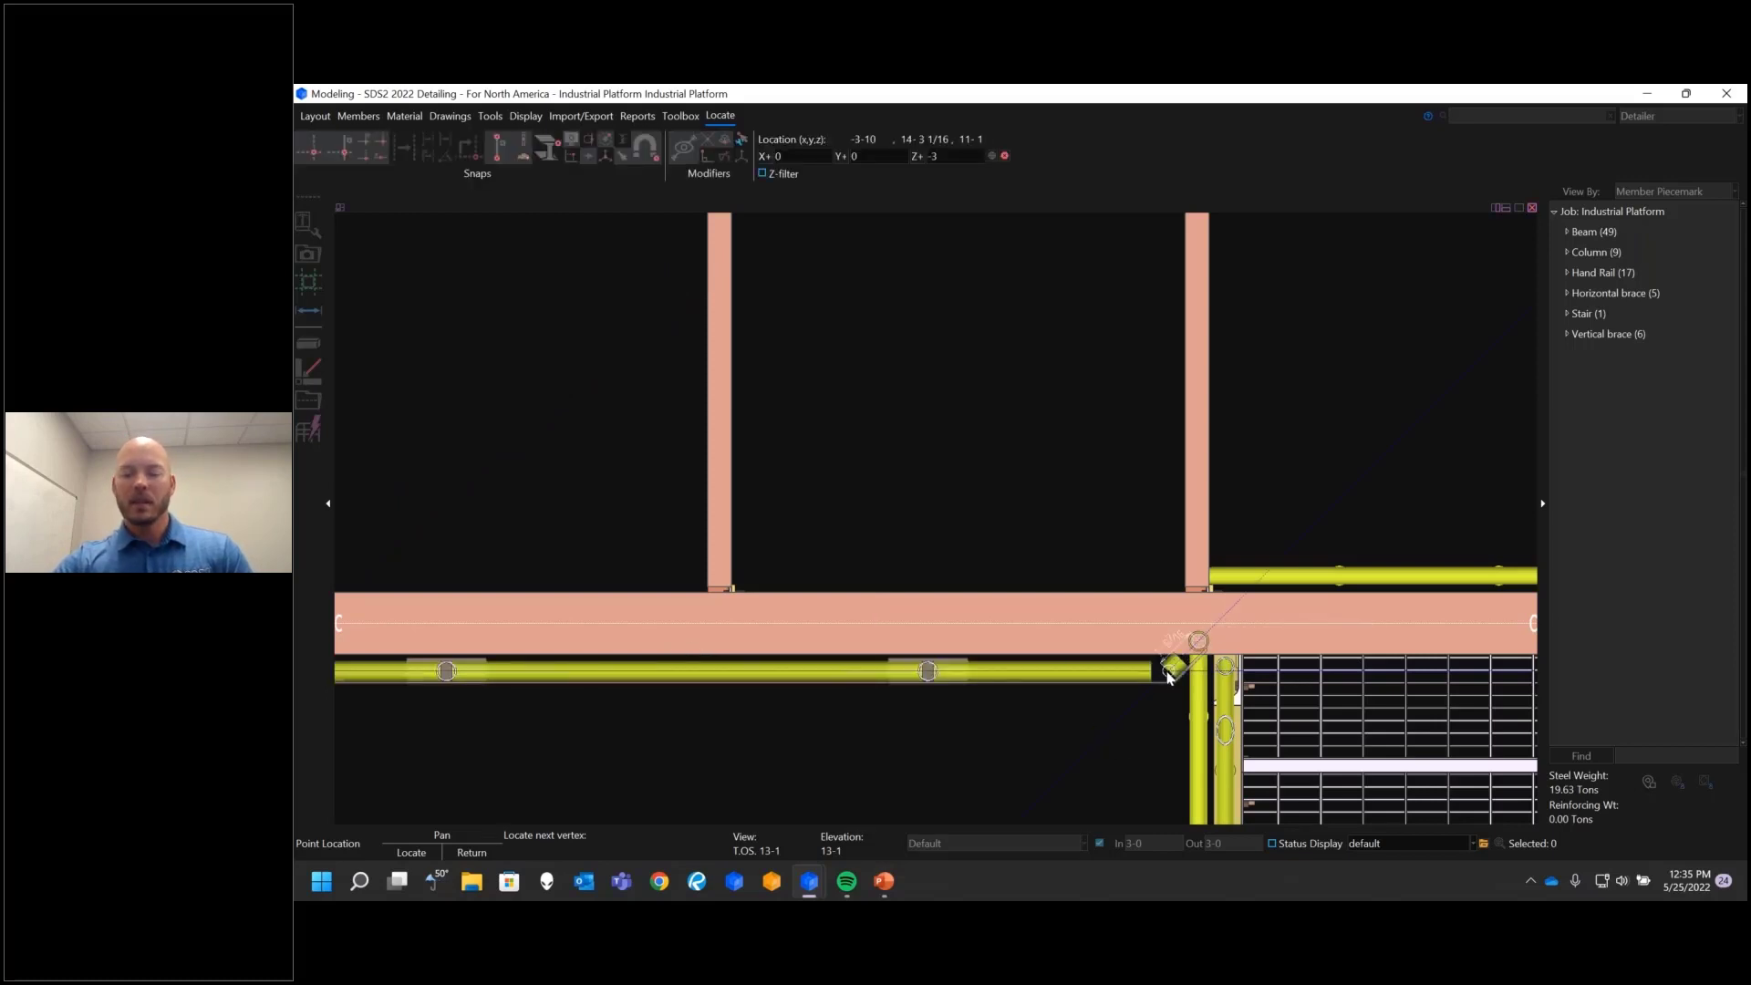
{"action": "right_click", "coordinate": [1169, 676]}
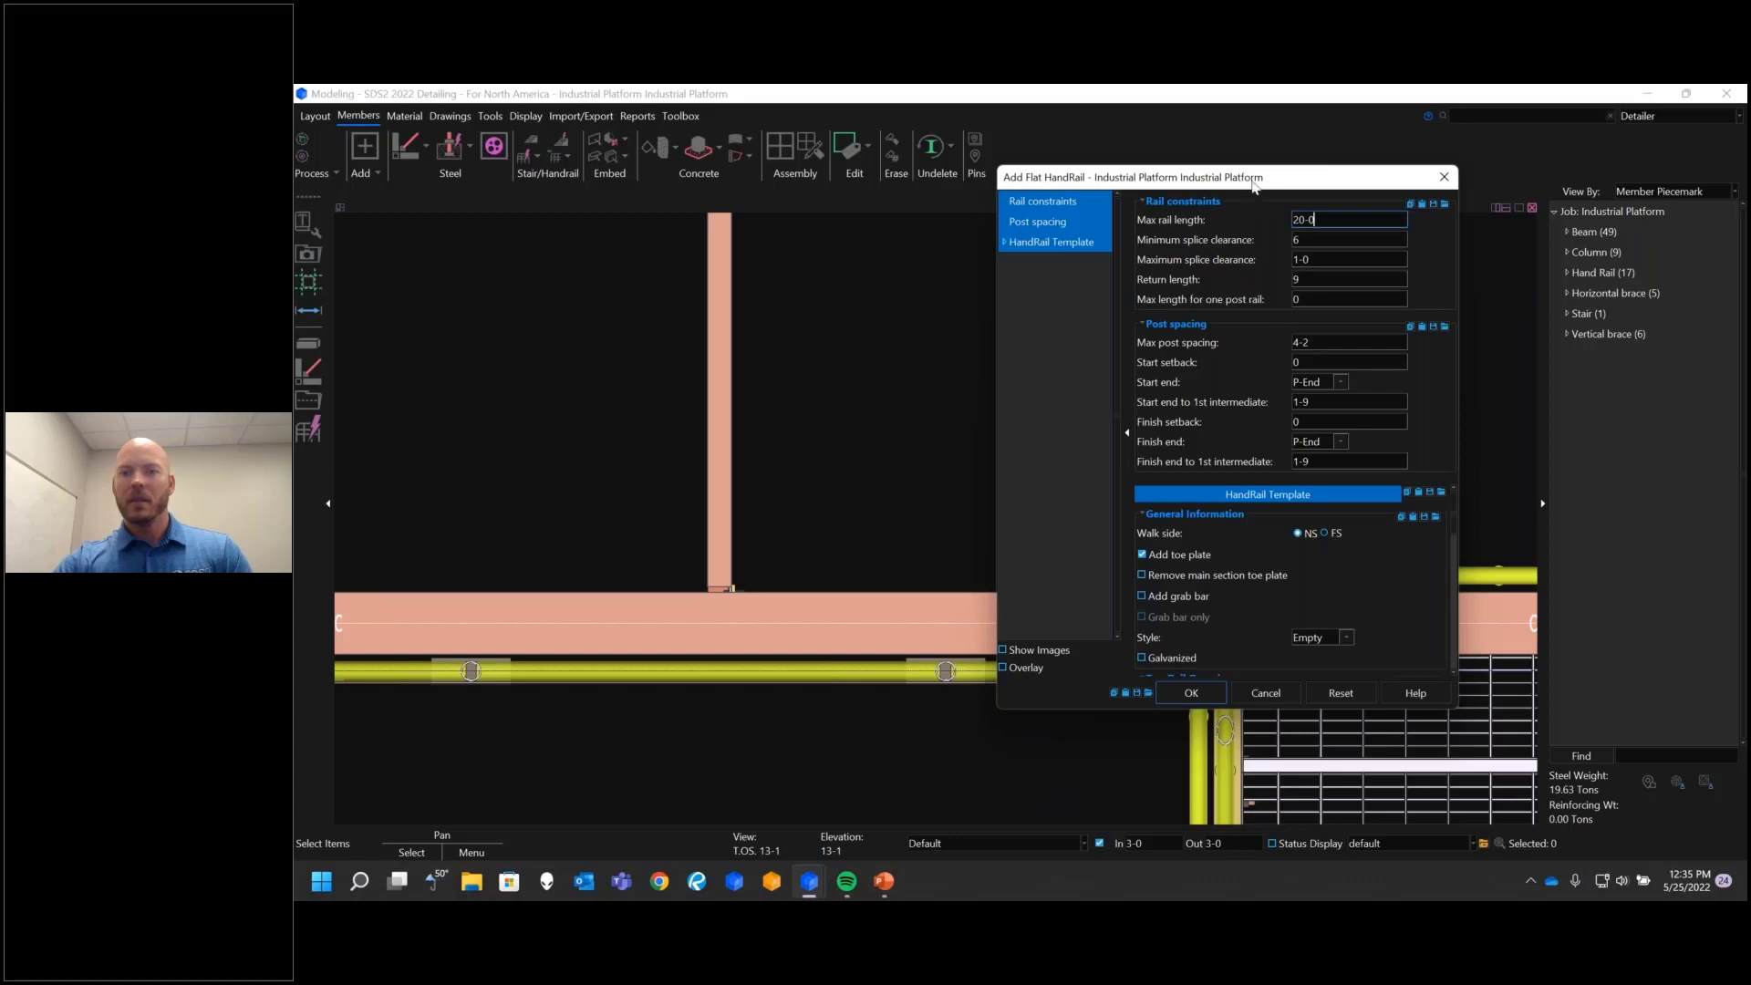
Step: Keep zero setbacks and P-End ends, set the handrail's connection type to Clip Angle, and create the flat handrail
{"action": "left_click_drag", "start_coordinate": [1254, 186], "coordinate": [854, 187]}
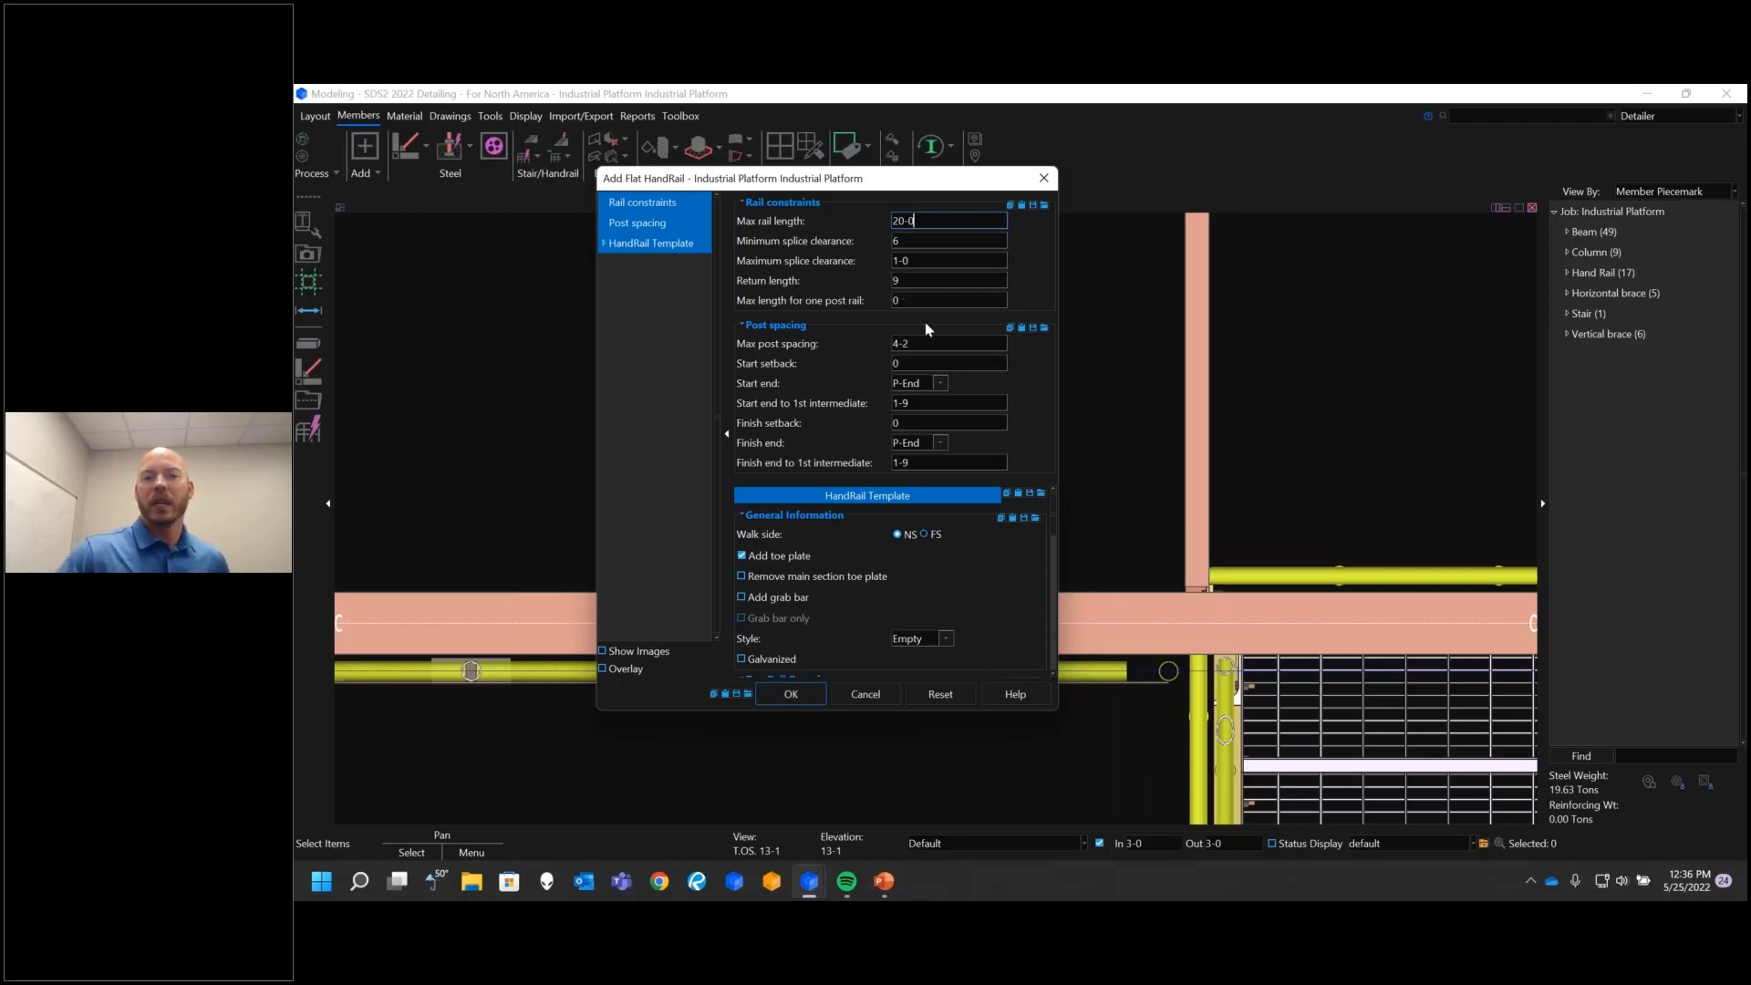
{"action": "left_click", "coordinate": [924, 365]}
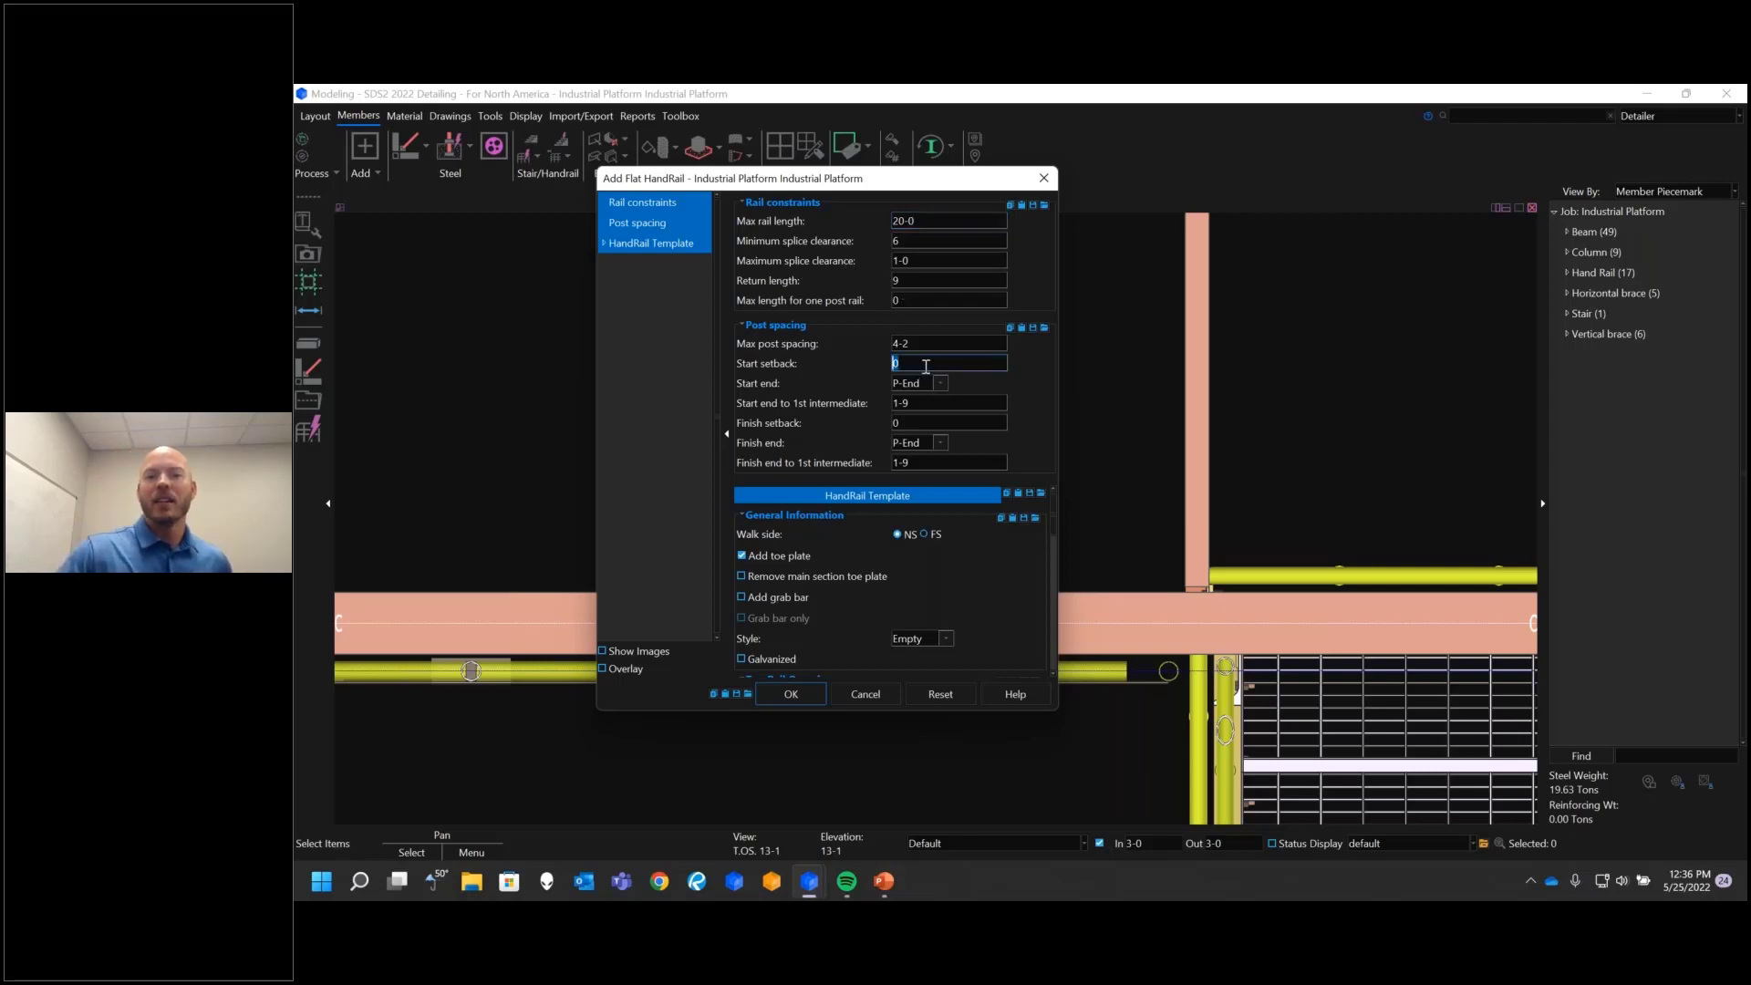
{"action": "left_click", "coordinate": [926, 424]}
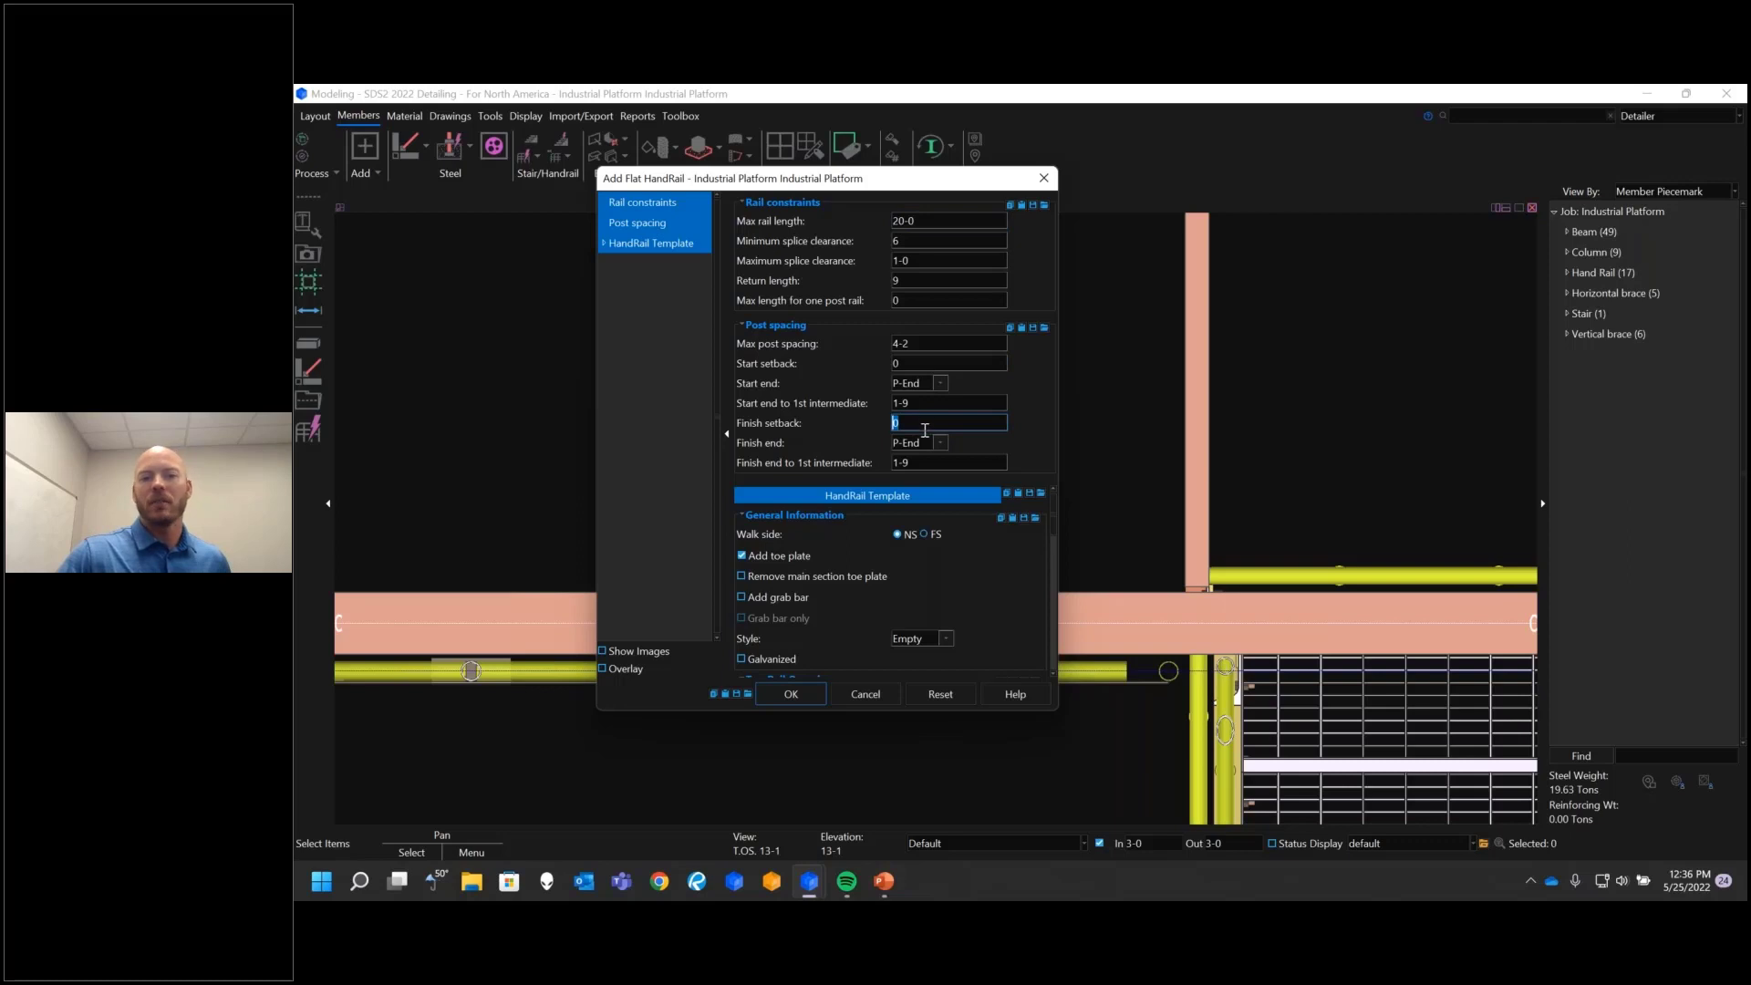
{"action": "left_click", "coordinate": [940, 384]}
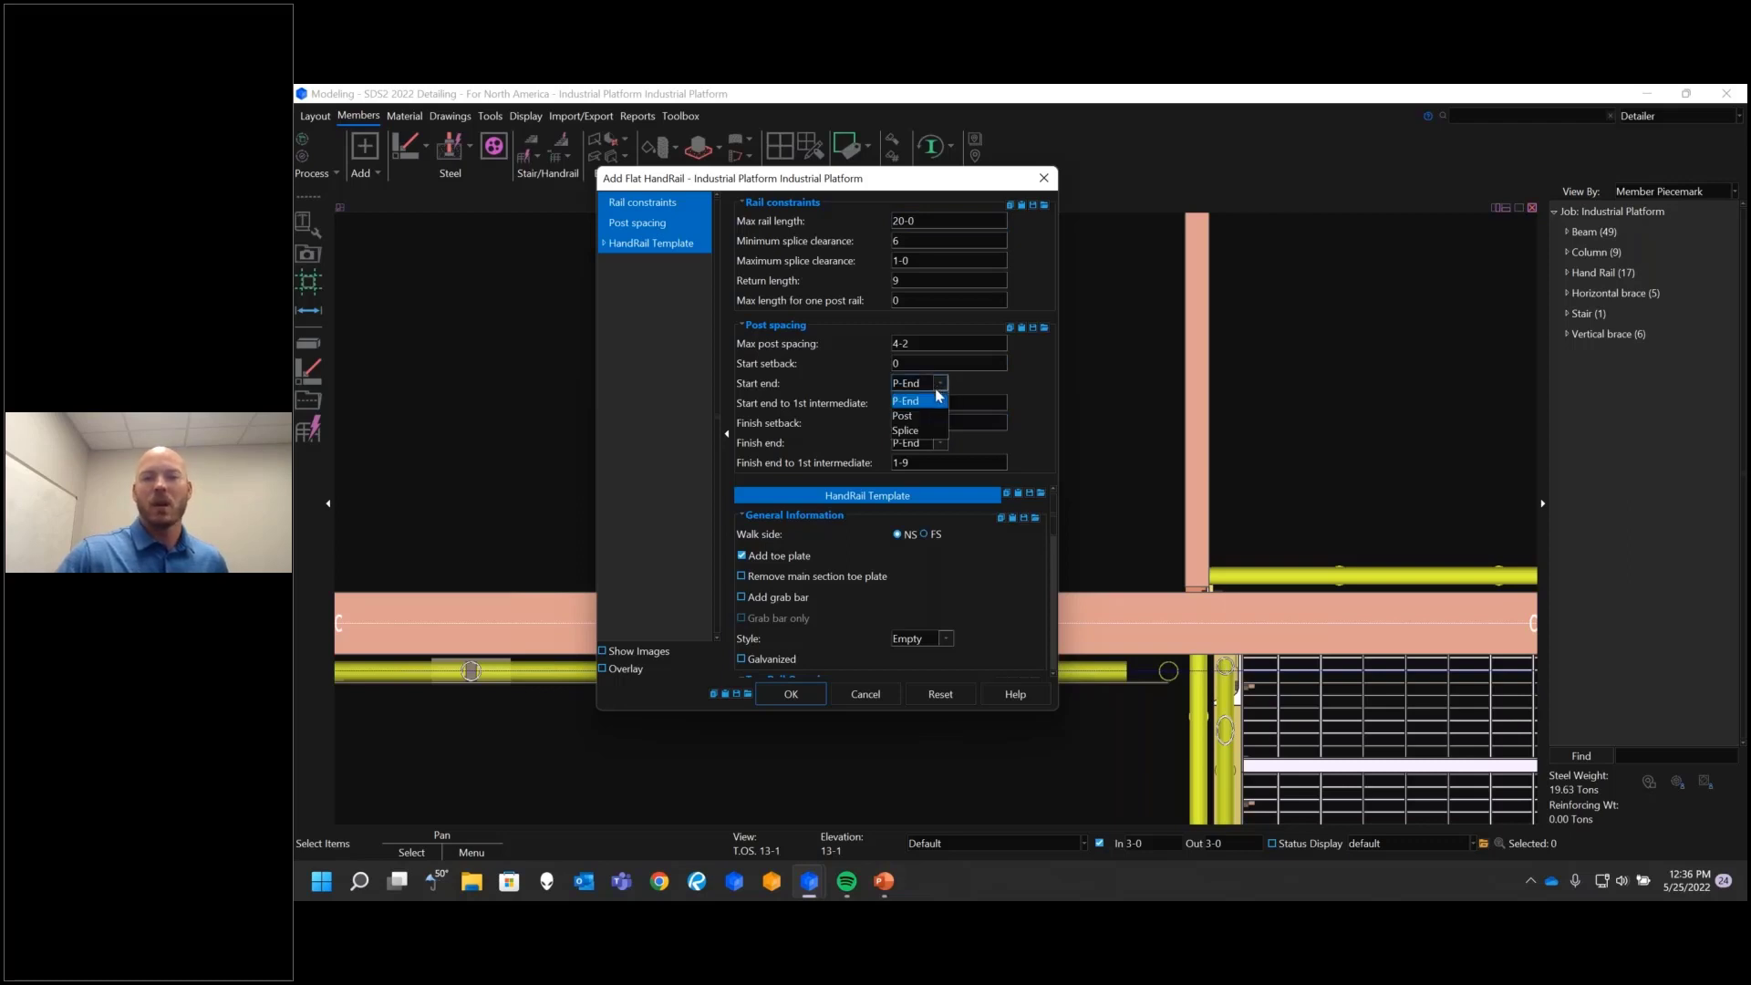
{"action": "left_click", "coordinate": [940, 391]}
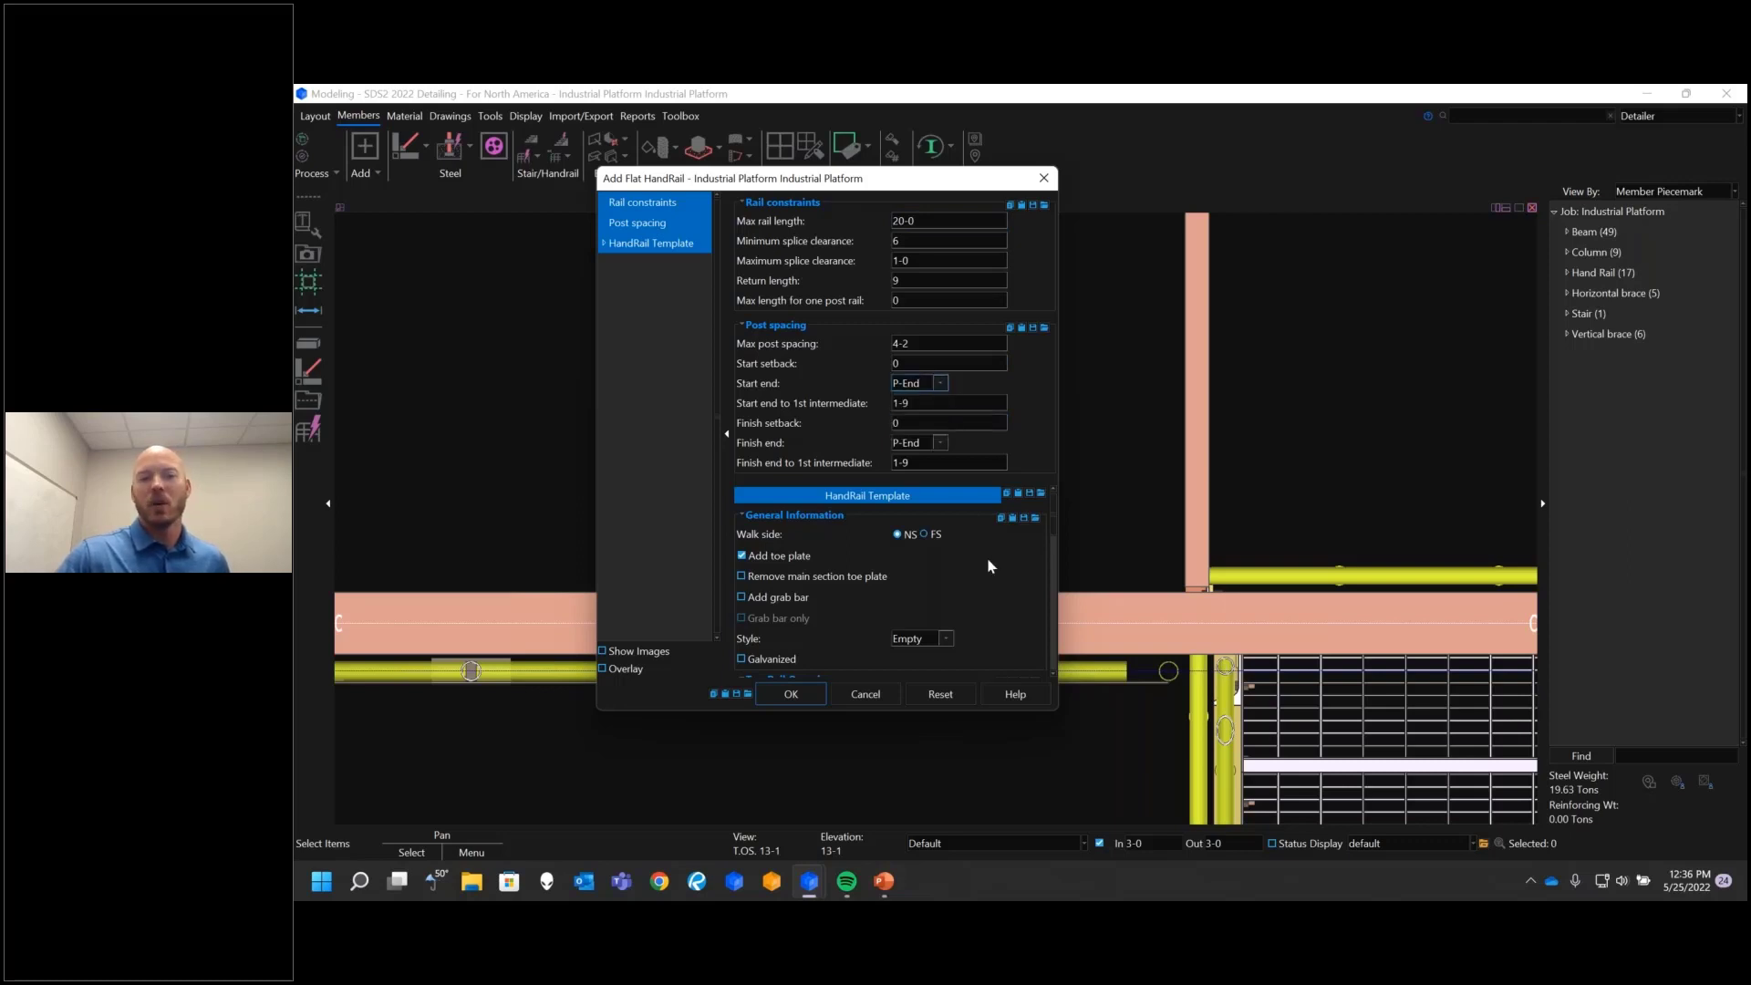
{"action": "left_click_drag", "start_coordinate": [1051, 536], "coordinate": [1051, 600]}
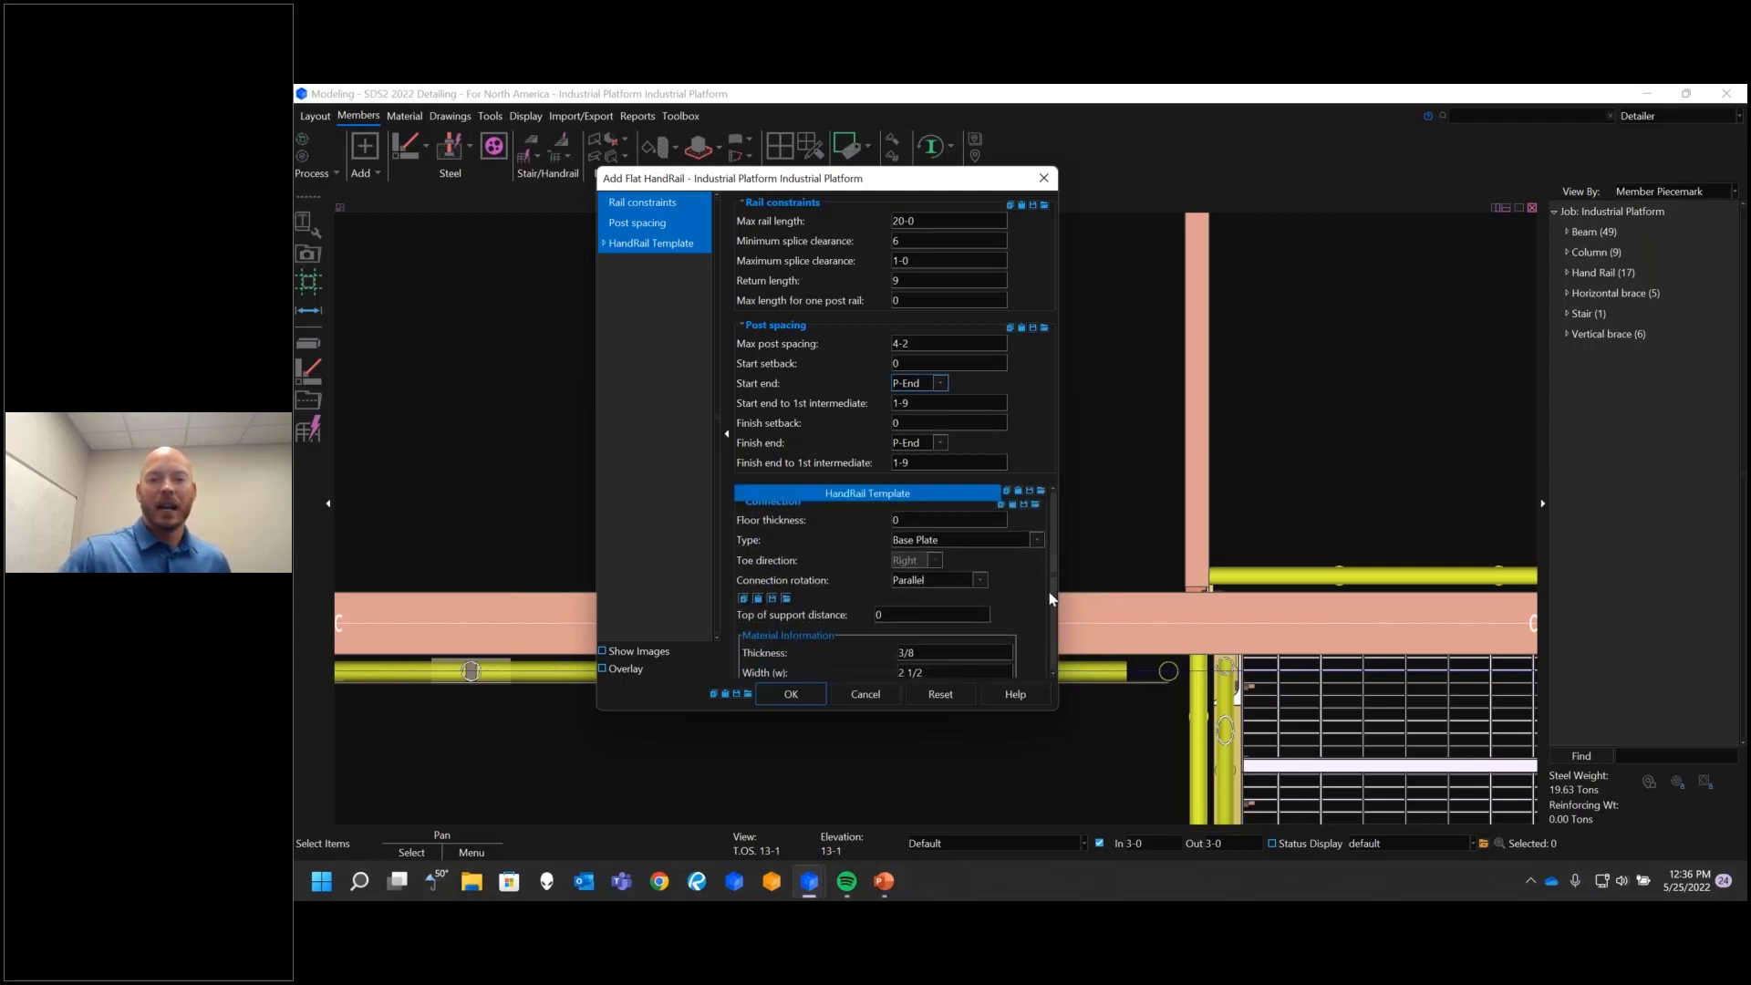
{"action": "left_click", "coordinate": [1010, 542]}
{"action": "left_click", "coordinate": [945, 615]}
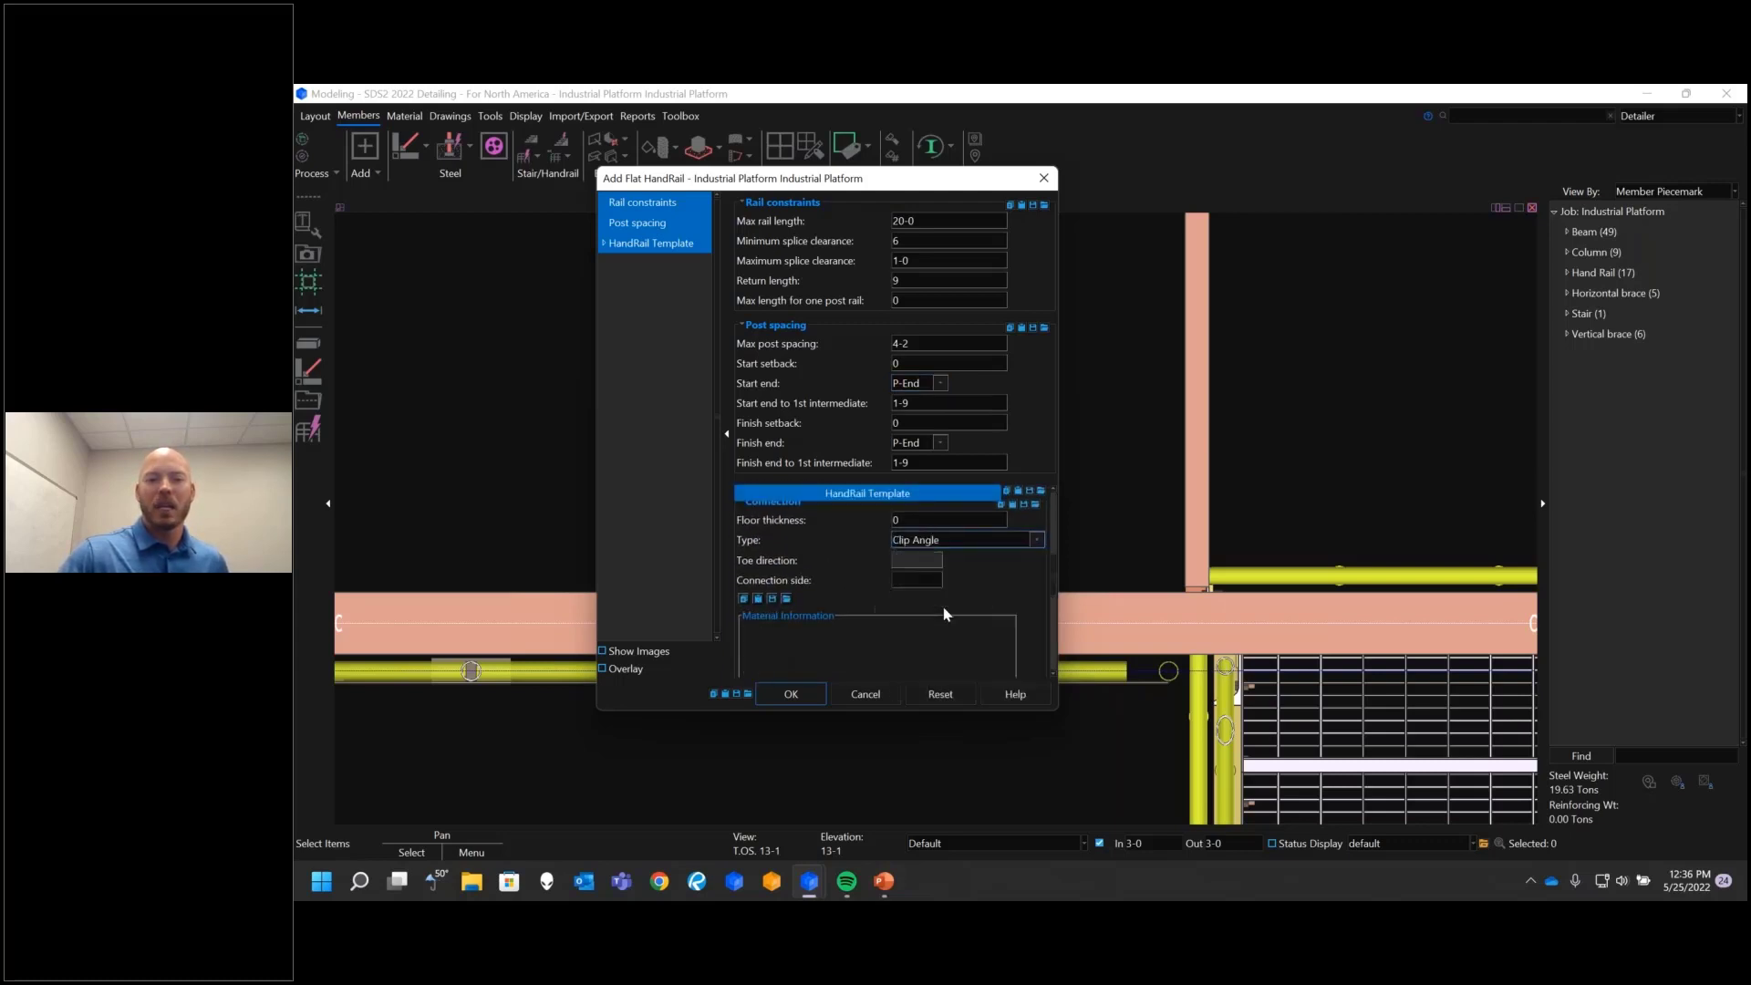
{"action": "left_click_drag", "start_coordinate": [1049, 598], "coordinate": [1055, 643]}
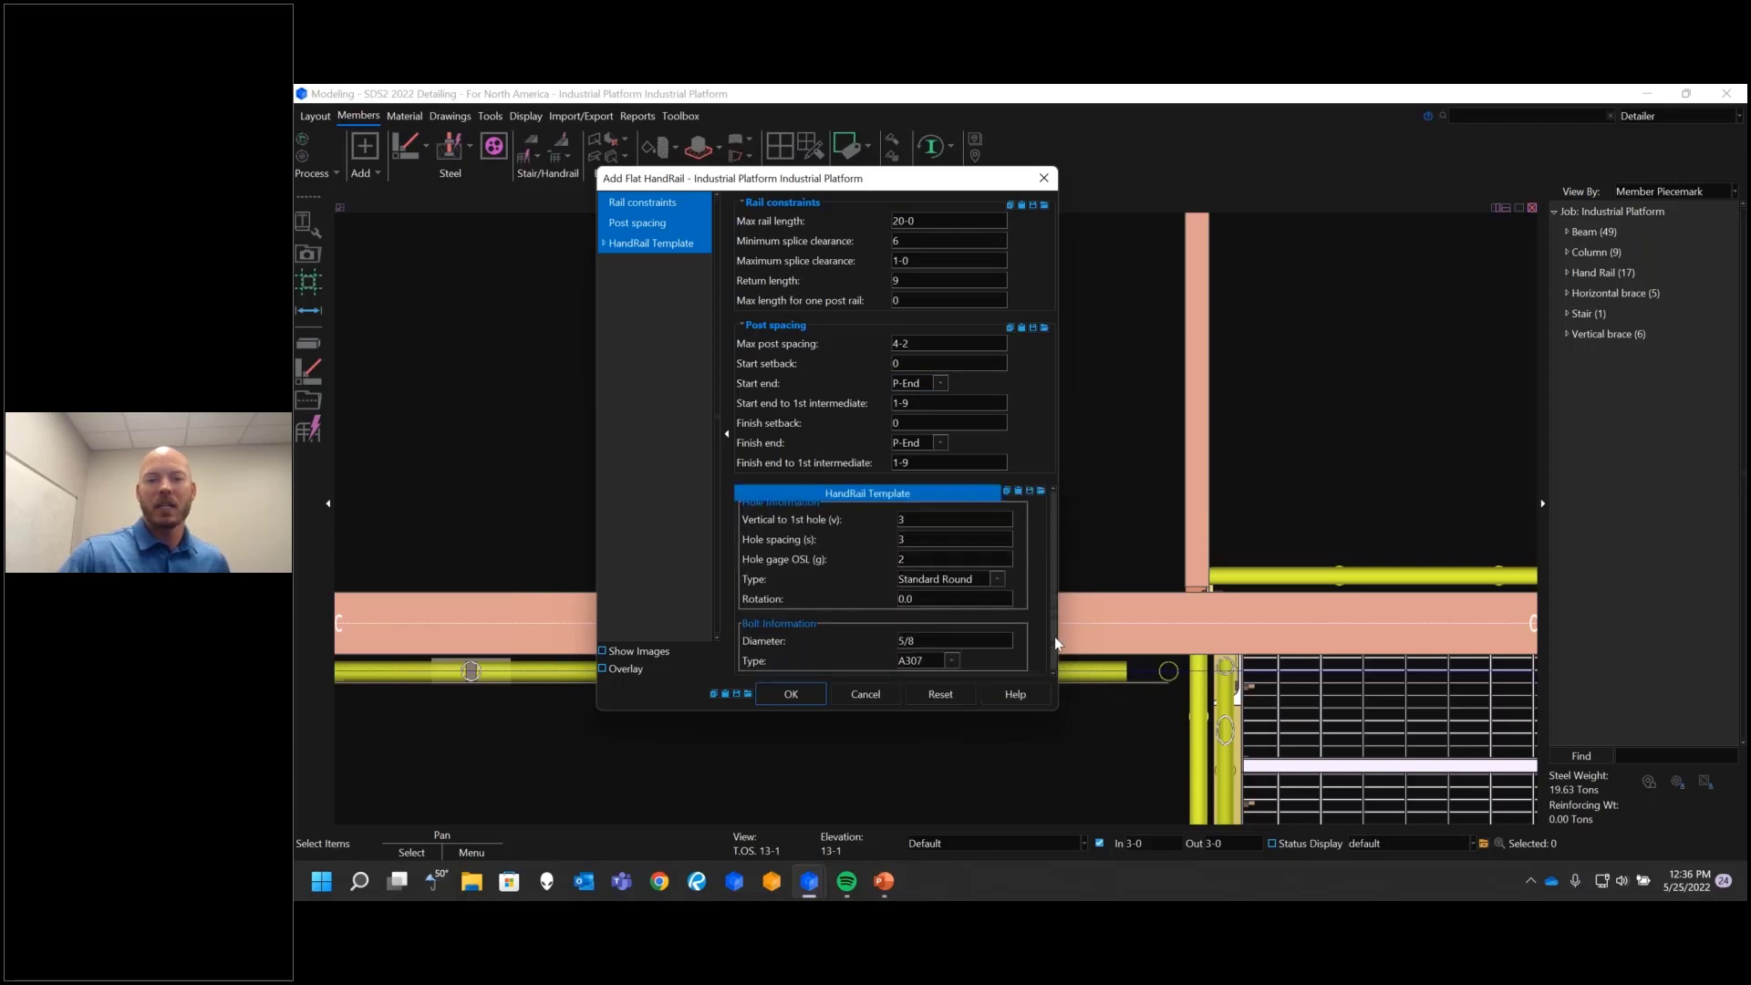
{"action": "left_click", "coordinate": [788, 693]}
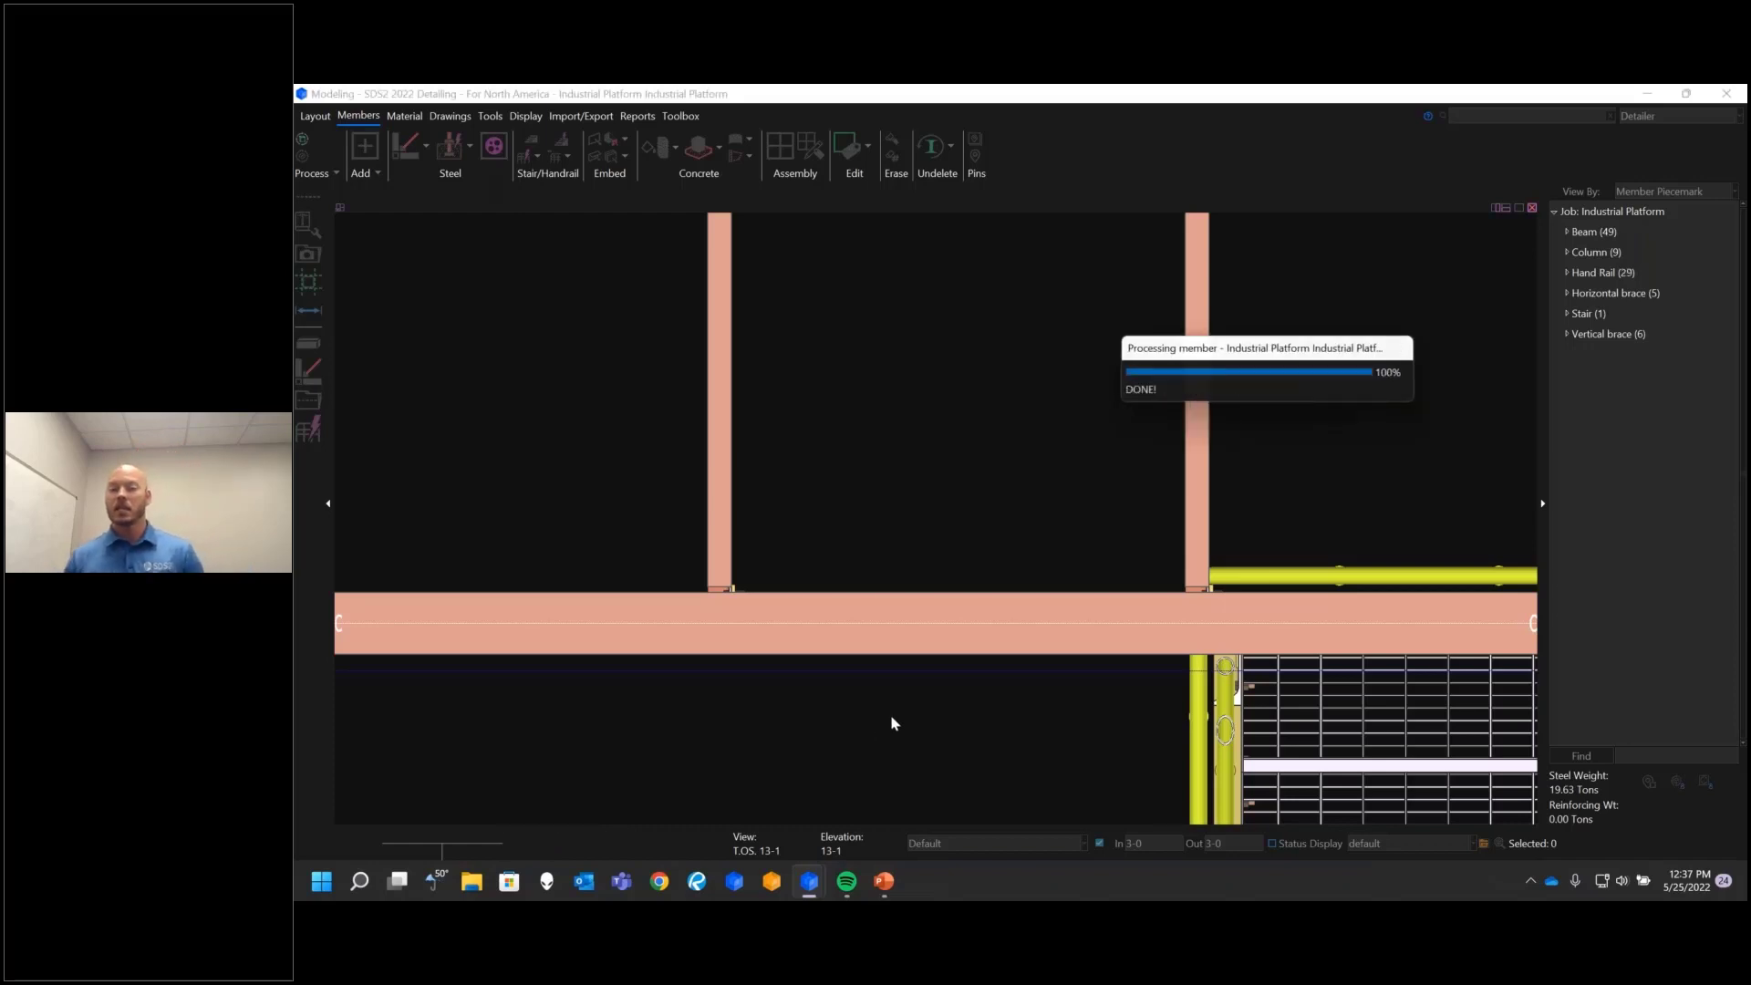
{"action": "scroll", "coordinate": [892, 722], "scroll_direction": "down", "scroll_amount": 3}
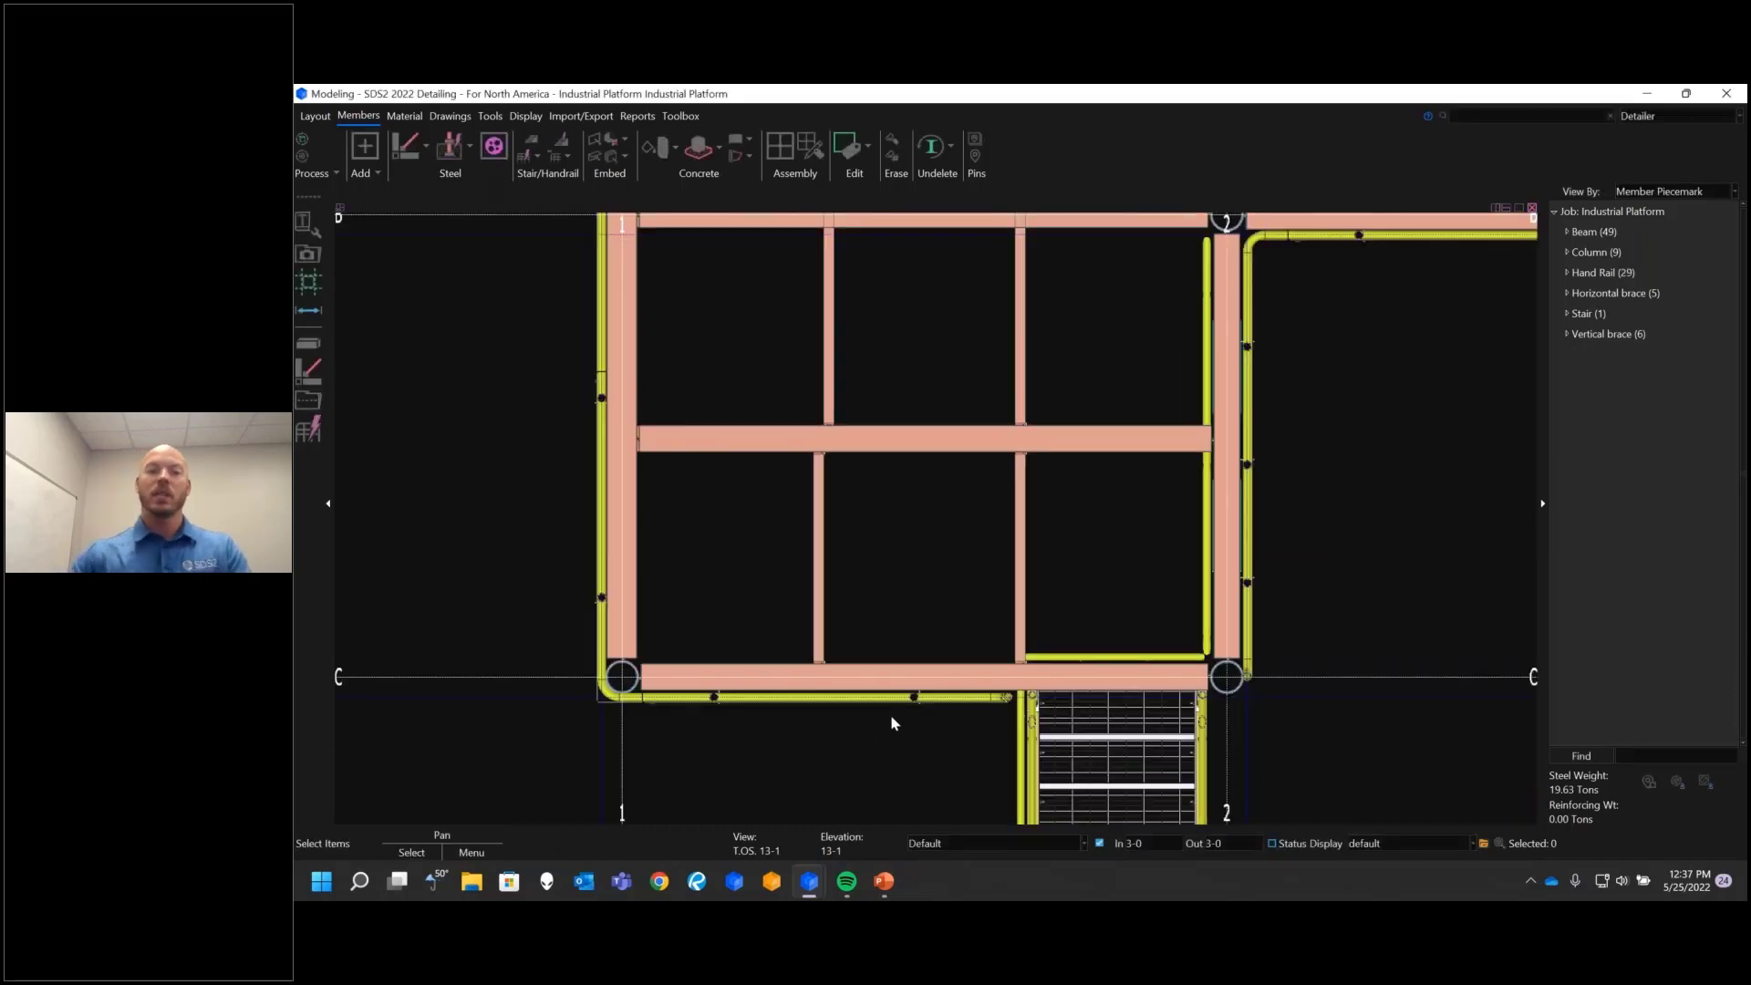
Step: Inspect the straight top rail of the upper platform handrail near the stair by selecting it as a single material
{"action": "middle_click_drag", "start_coordinate": [1096, 696], "coordinate": [712, 435], "text": "shift"}
{"action": "key", "text": "d"}
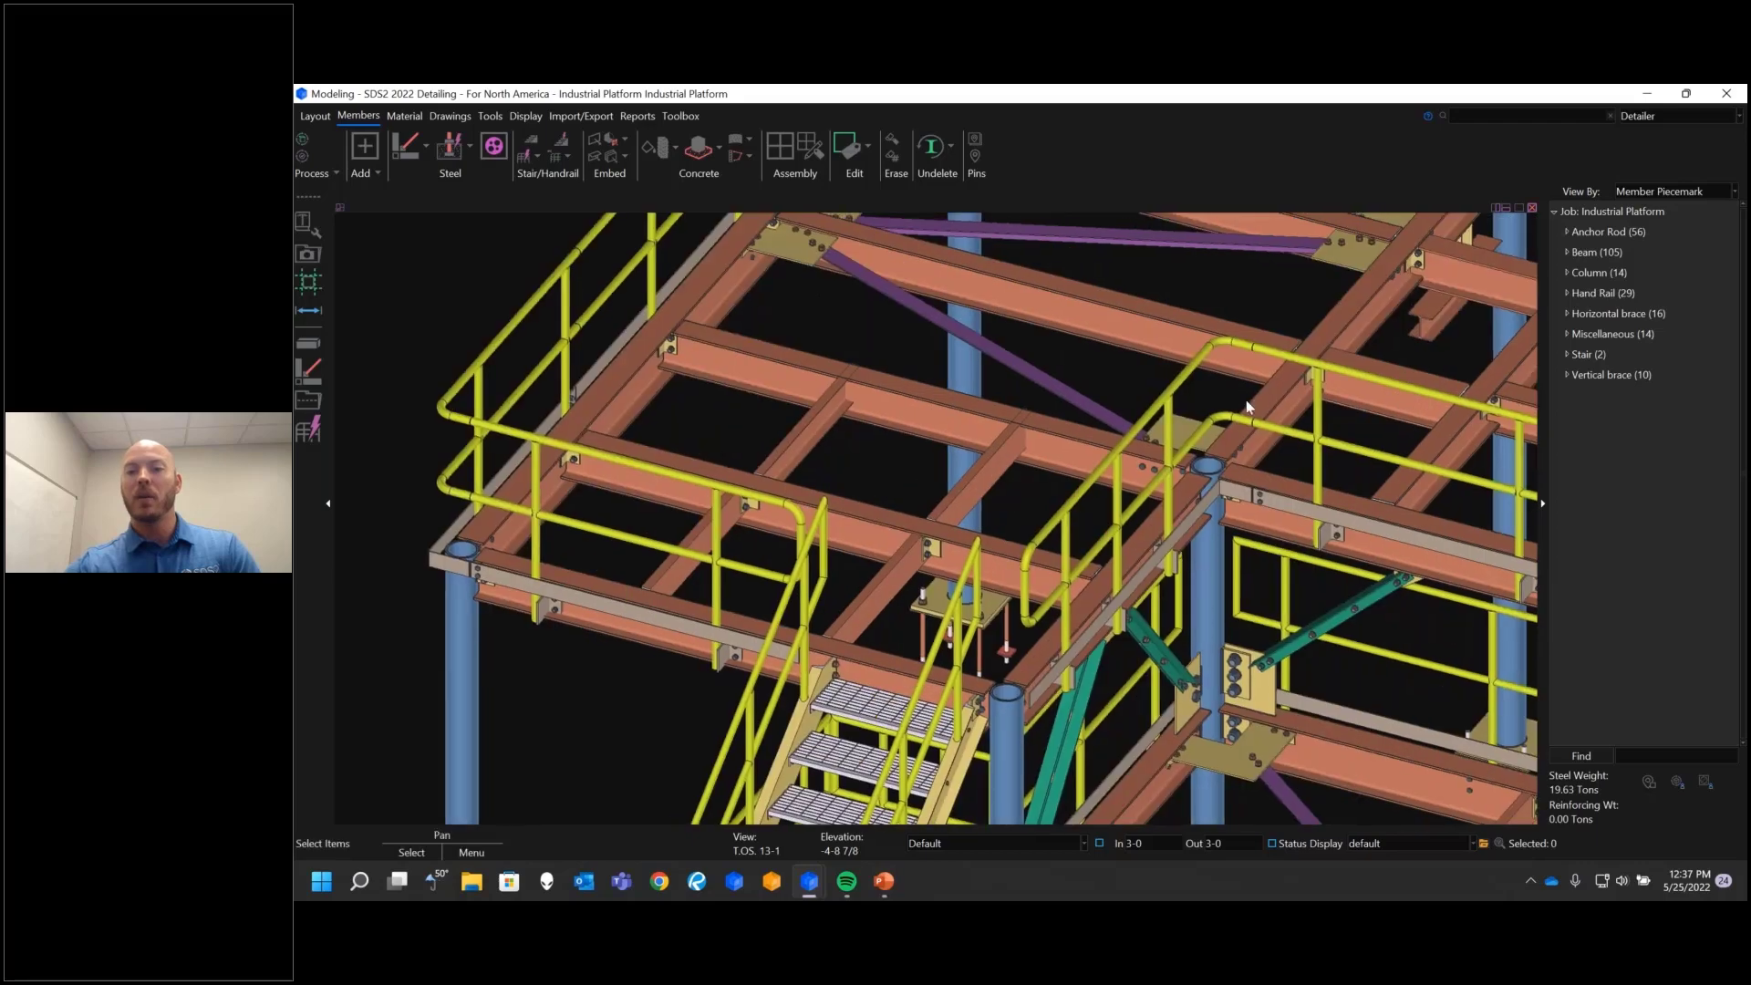
{"action": "middle_click_drag", "start_coordinate": [1244, 418], "coordinate": [1153, 392], "text": "shift"}
{"action": "scroll", "coordinate": [1075, 401], "scroll_direction": "up", "scroll_amount": 5}
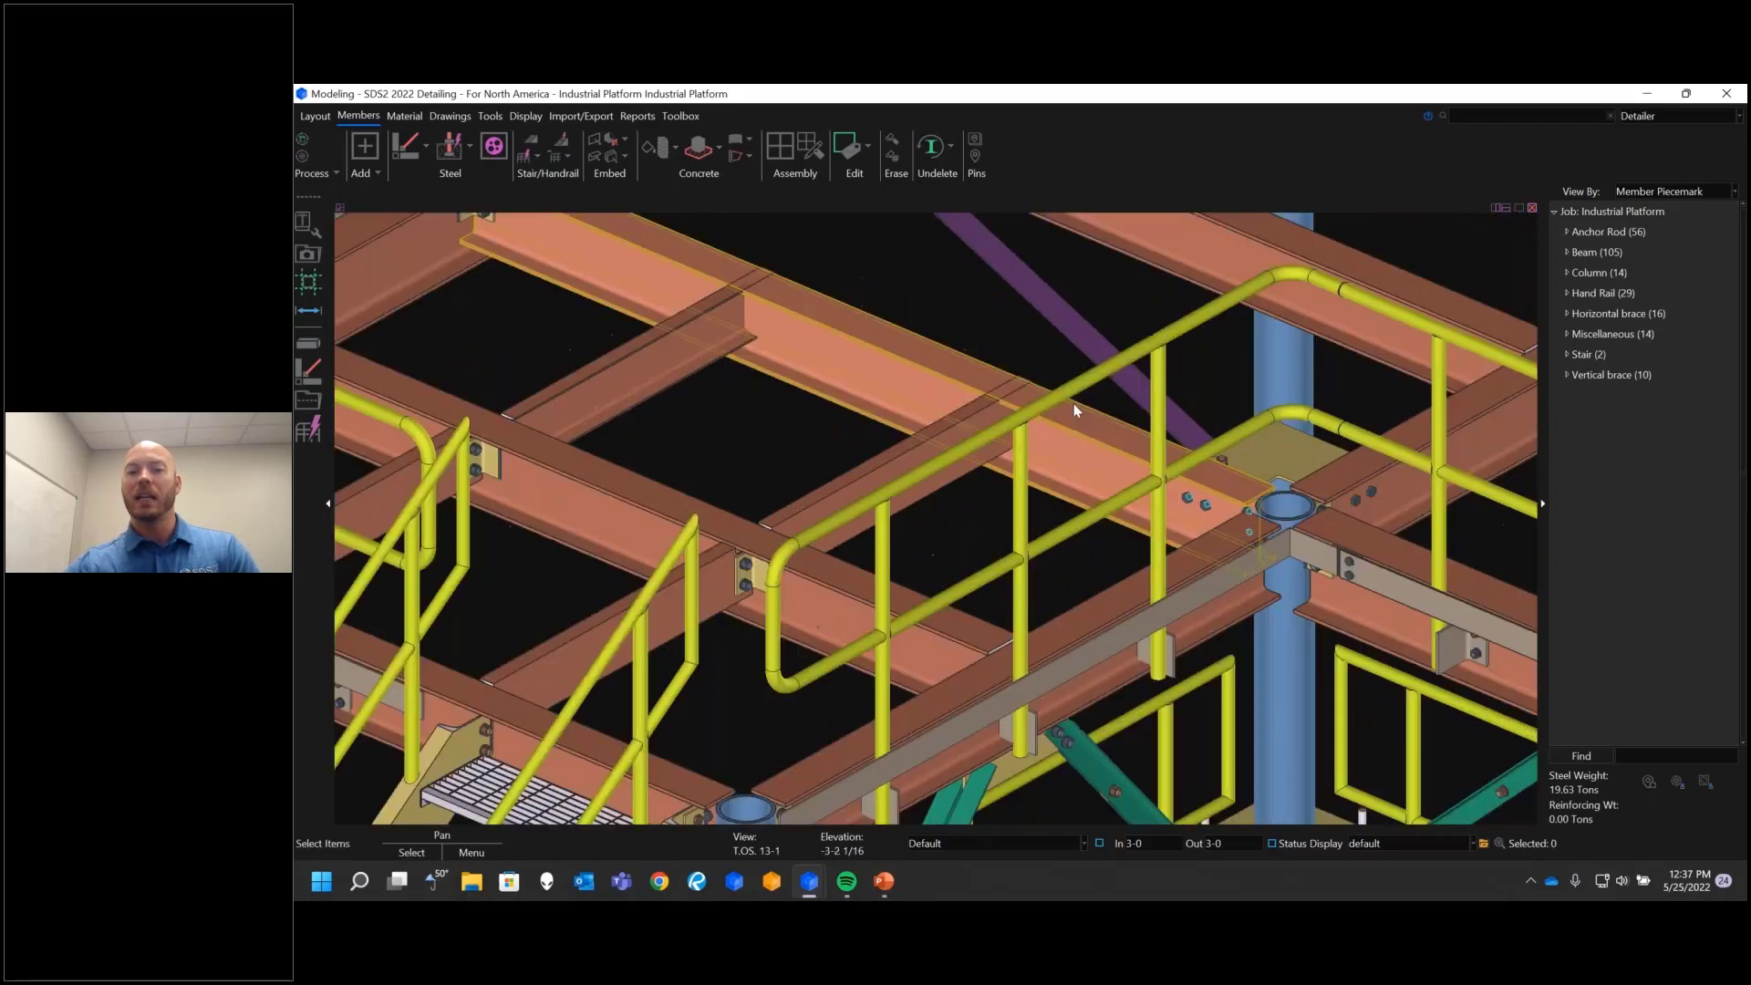
{"action": "right_click", "coordinate": [1086, 381]}
{"action": "mouse_move", "coordinate": [1131, 395]}
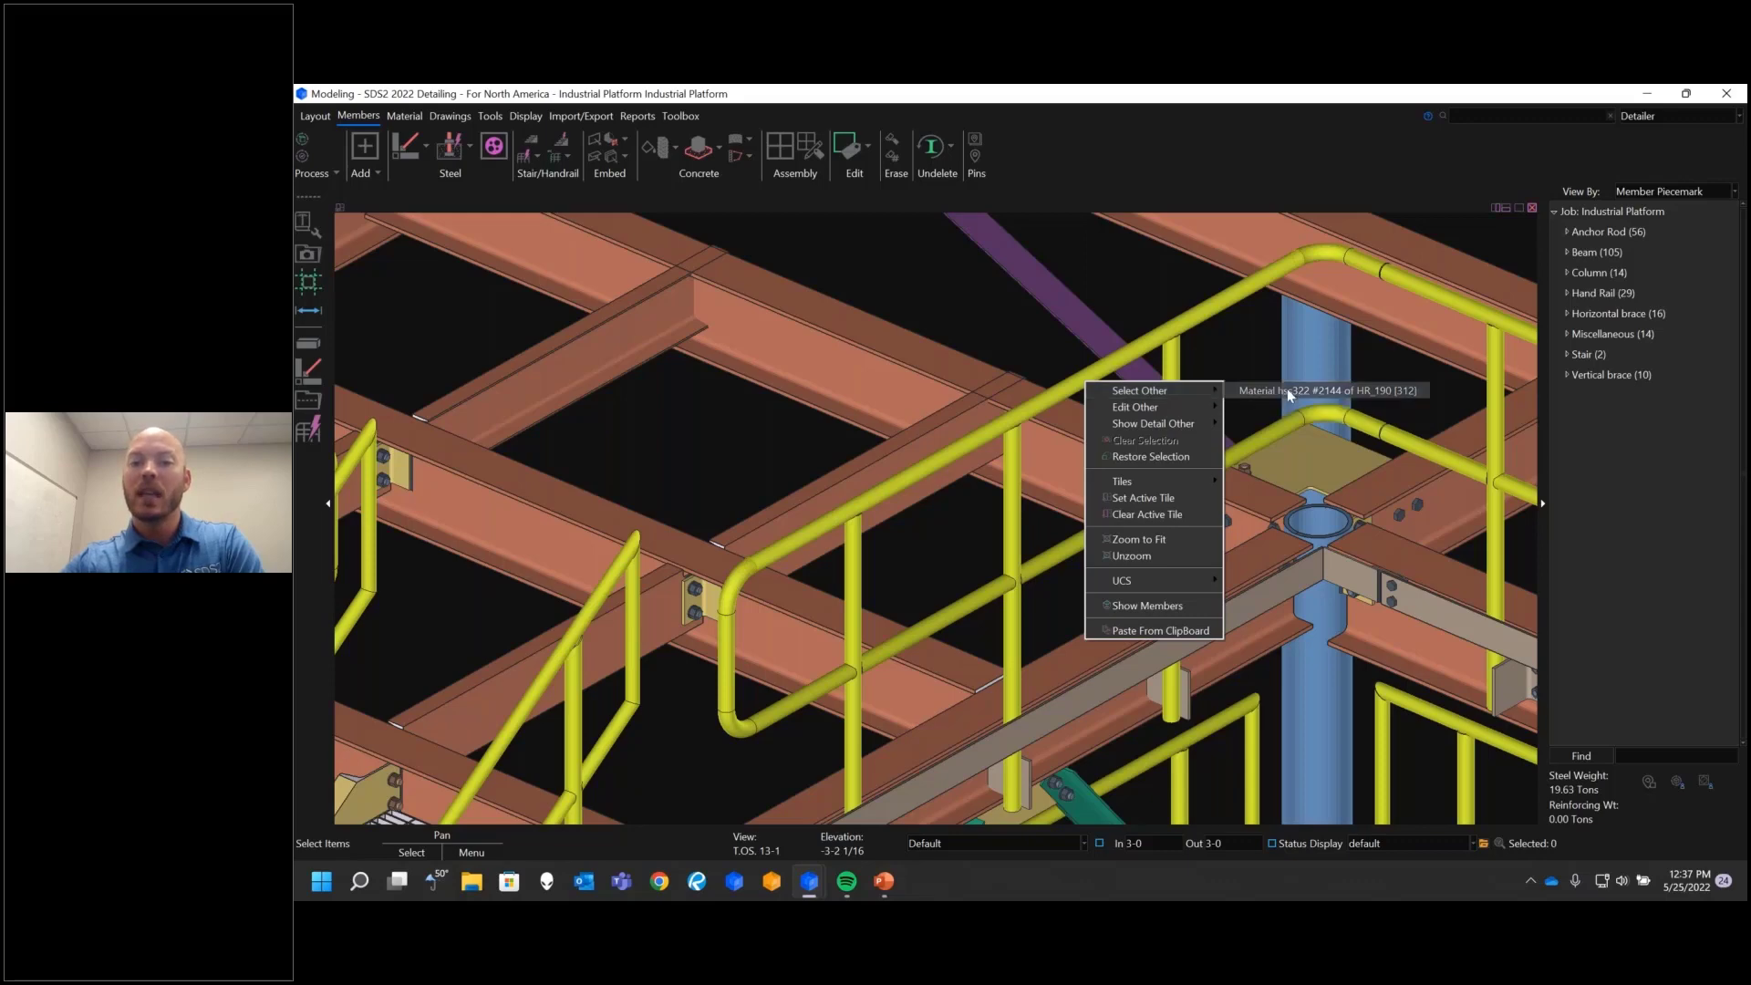
{"action": "left_click", "coordinate": [1286, 390]}
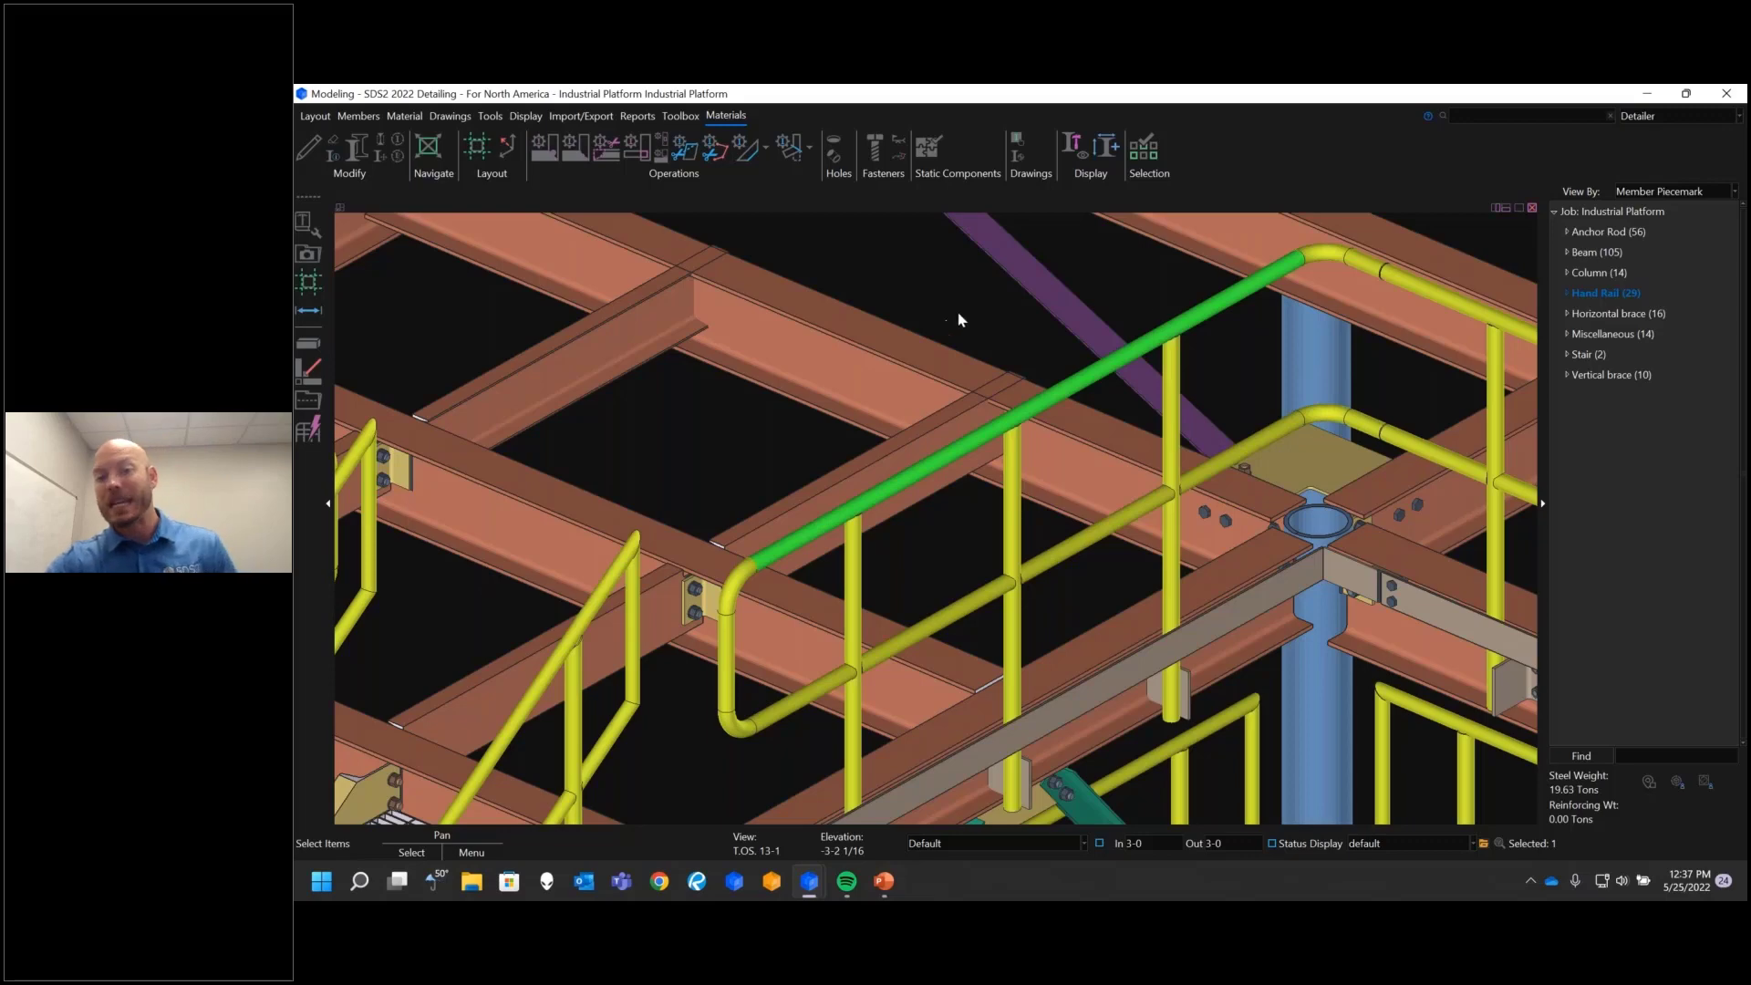
{"action": "left_click", "coordinate": [1398, 308]}
Step: Select all hss317 bend pieces and examine where they sit at the handrail corners, then clear the selection
{"action": "scroll", "coordinate": [1213, 402], "scroll_direction": "up", "scroll_amount": 5}
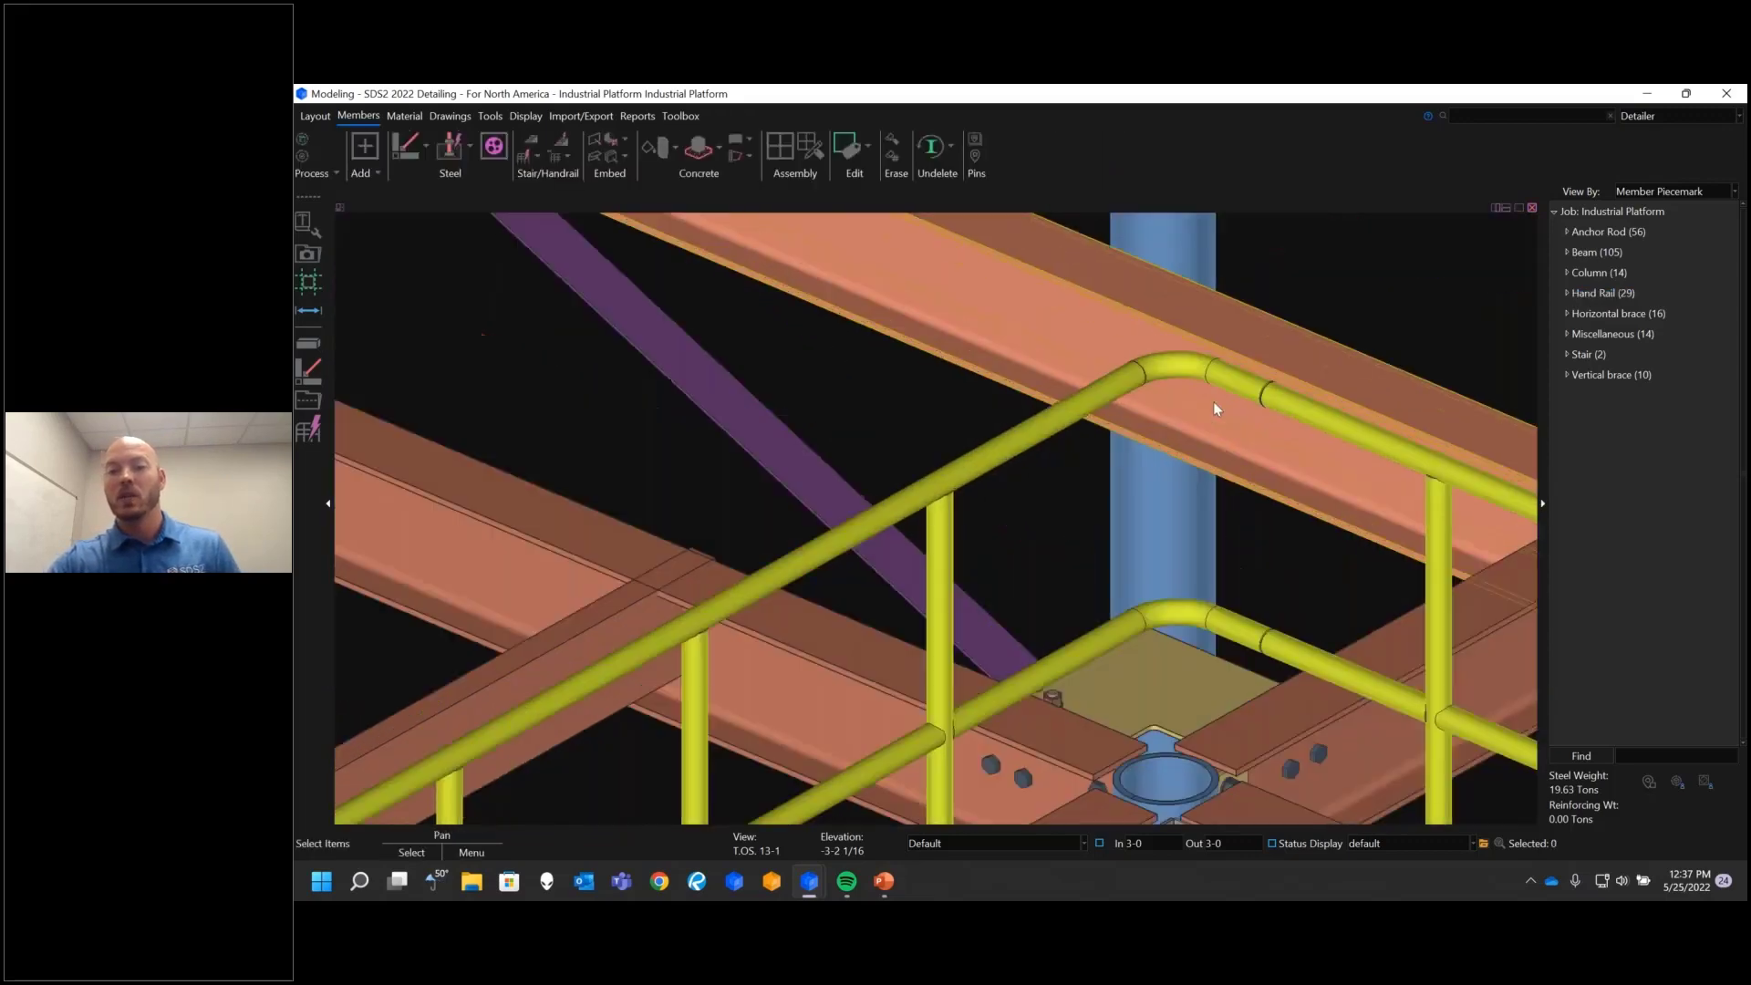
{"action": "right_click", "coordinate": [1190, 372]}
{"action": "mouse_move", "coordinate": [1230, 380]}
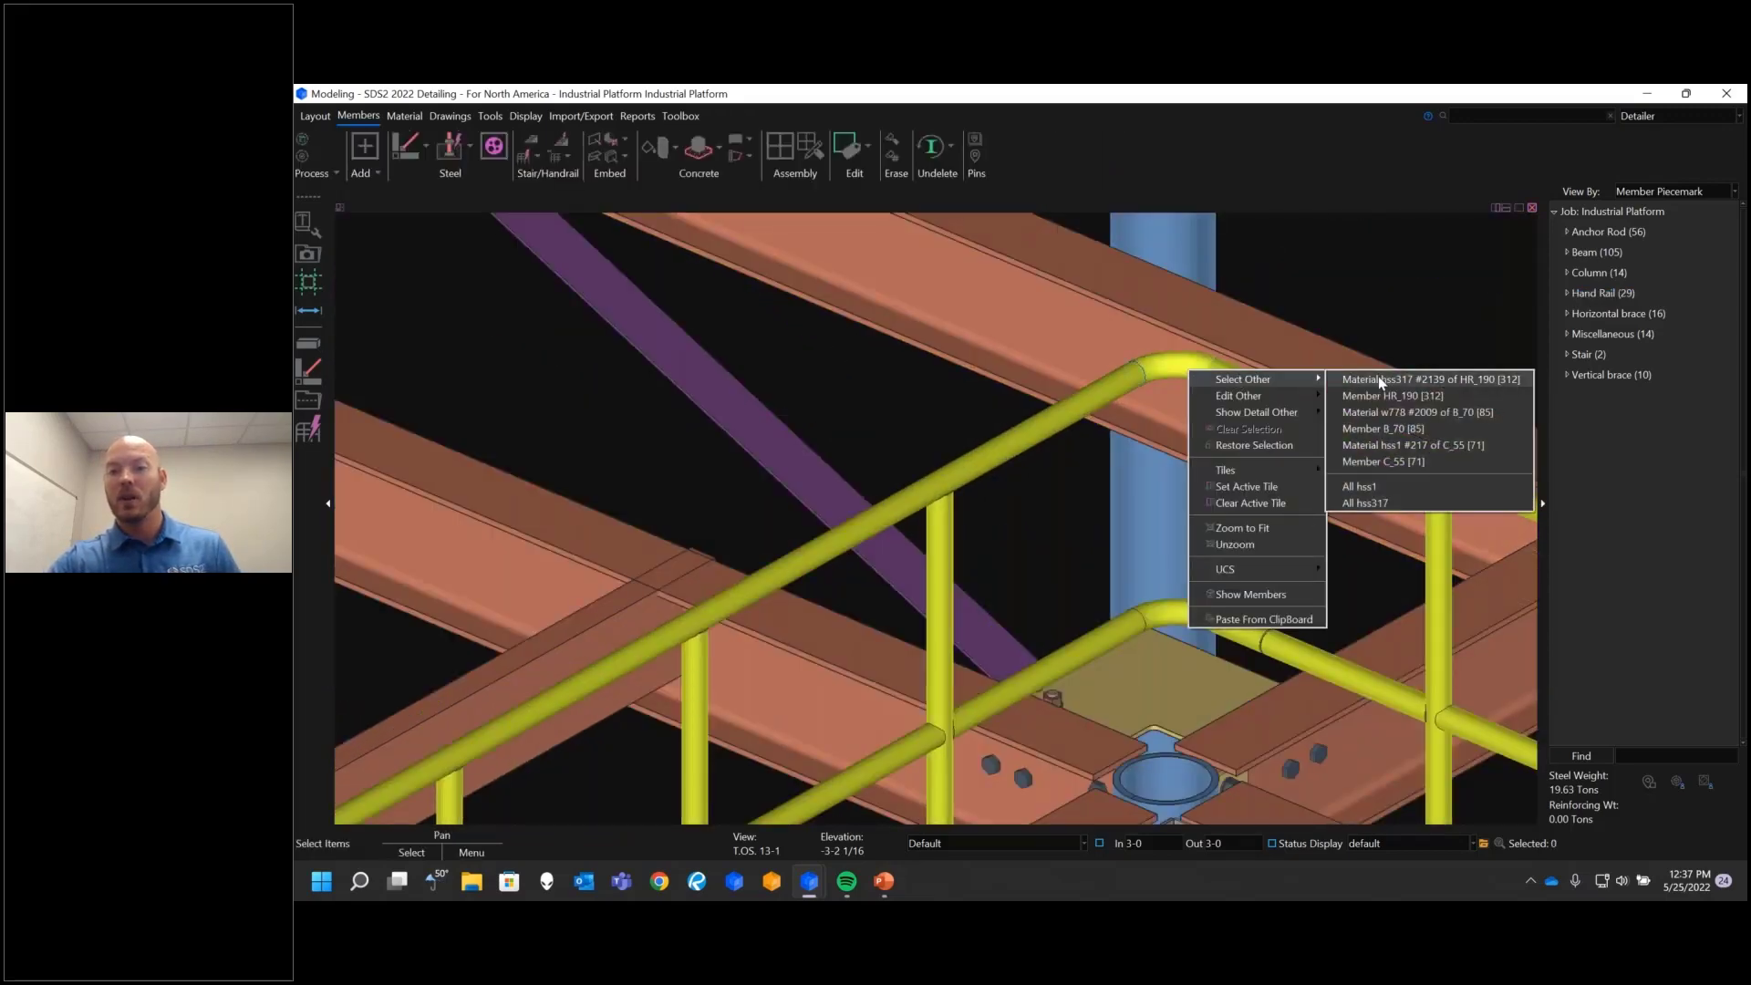
{"action": "left_click", "coordinate": [1367, 503]}
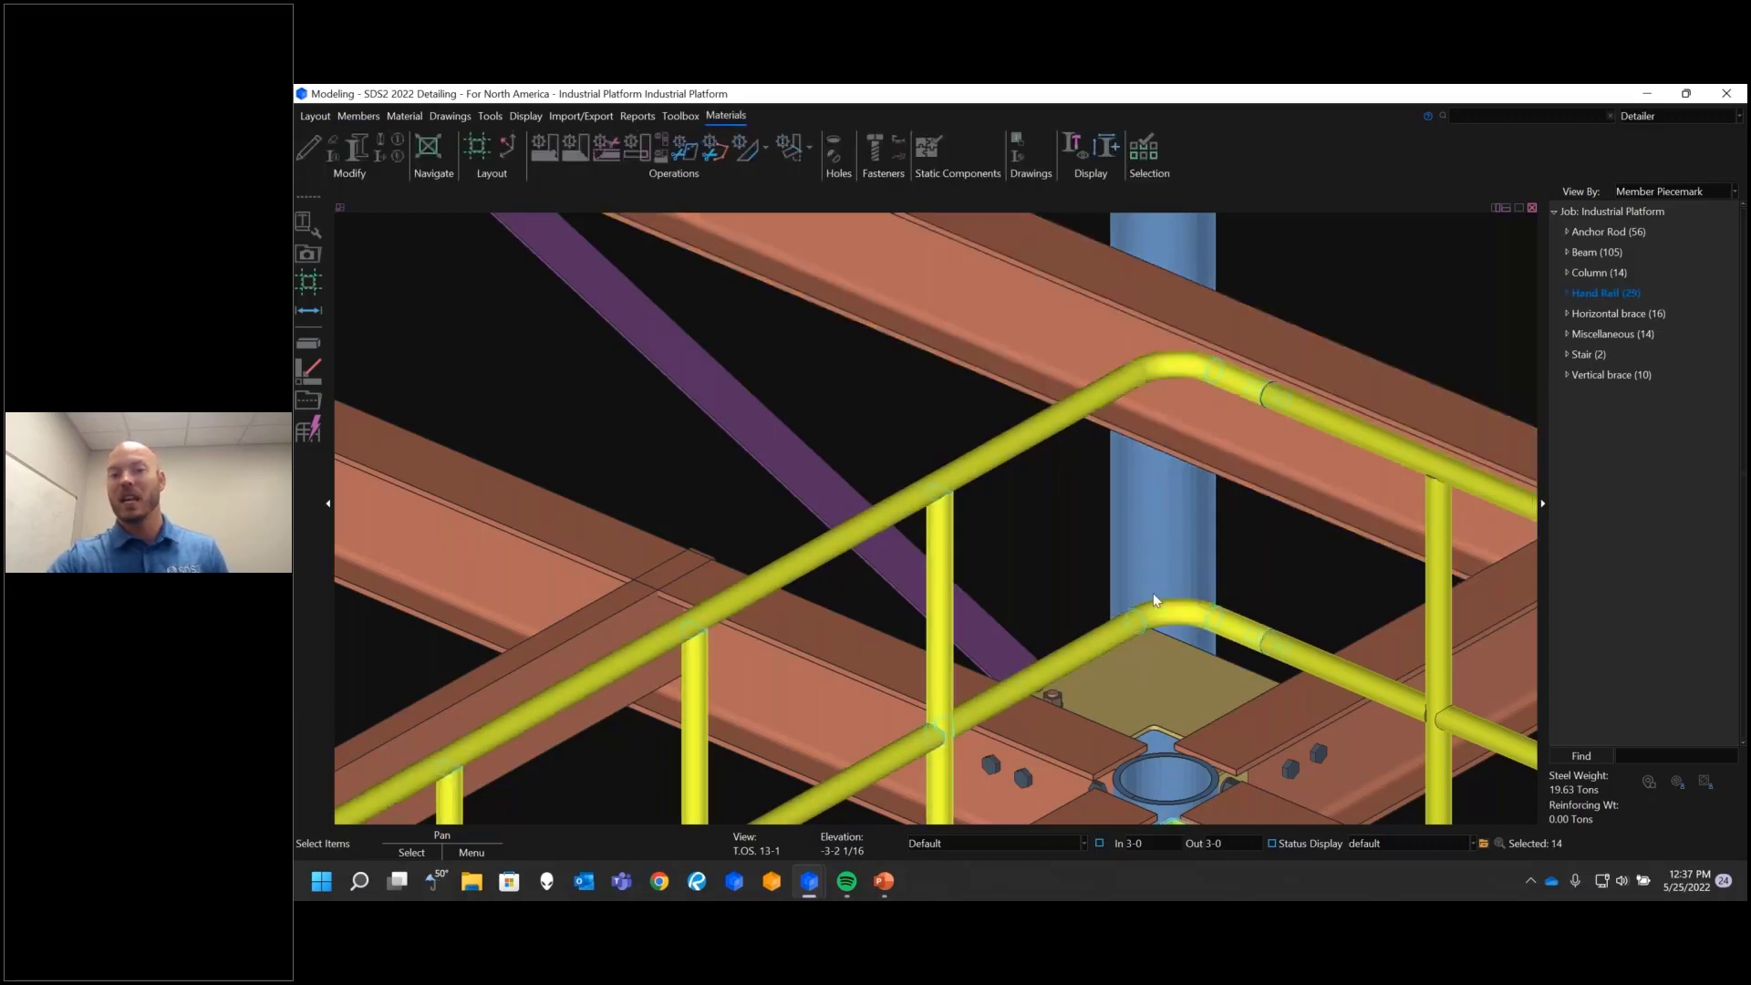
{"action": "scroll", "coordinate": [858, 475], "scroll_direction": "down", "scroll_amount": 3}
{"action": "middle_click_drag", "start_coordinate": [1199, 662], "coordinate": [718, 449]}
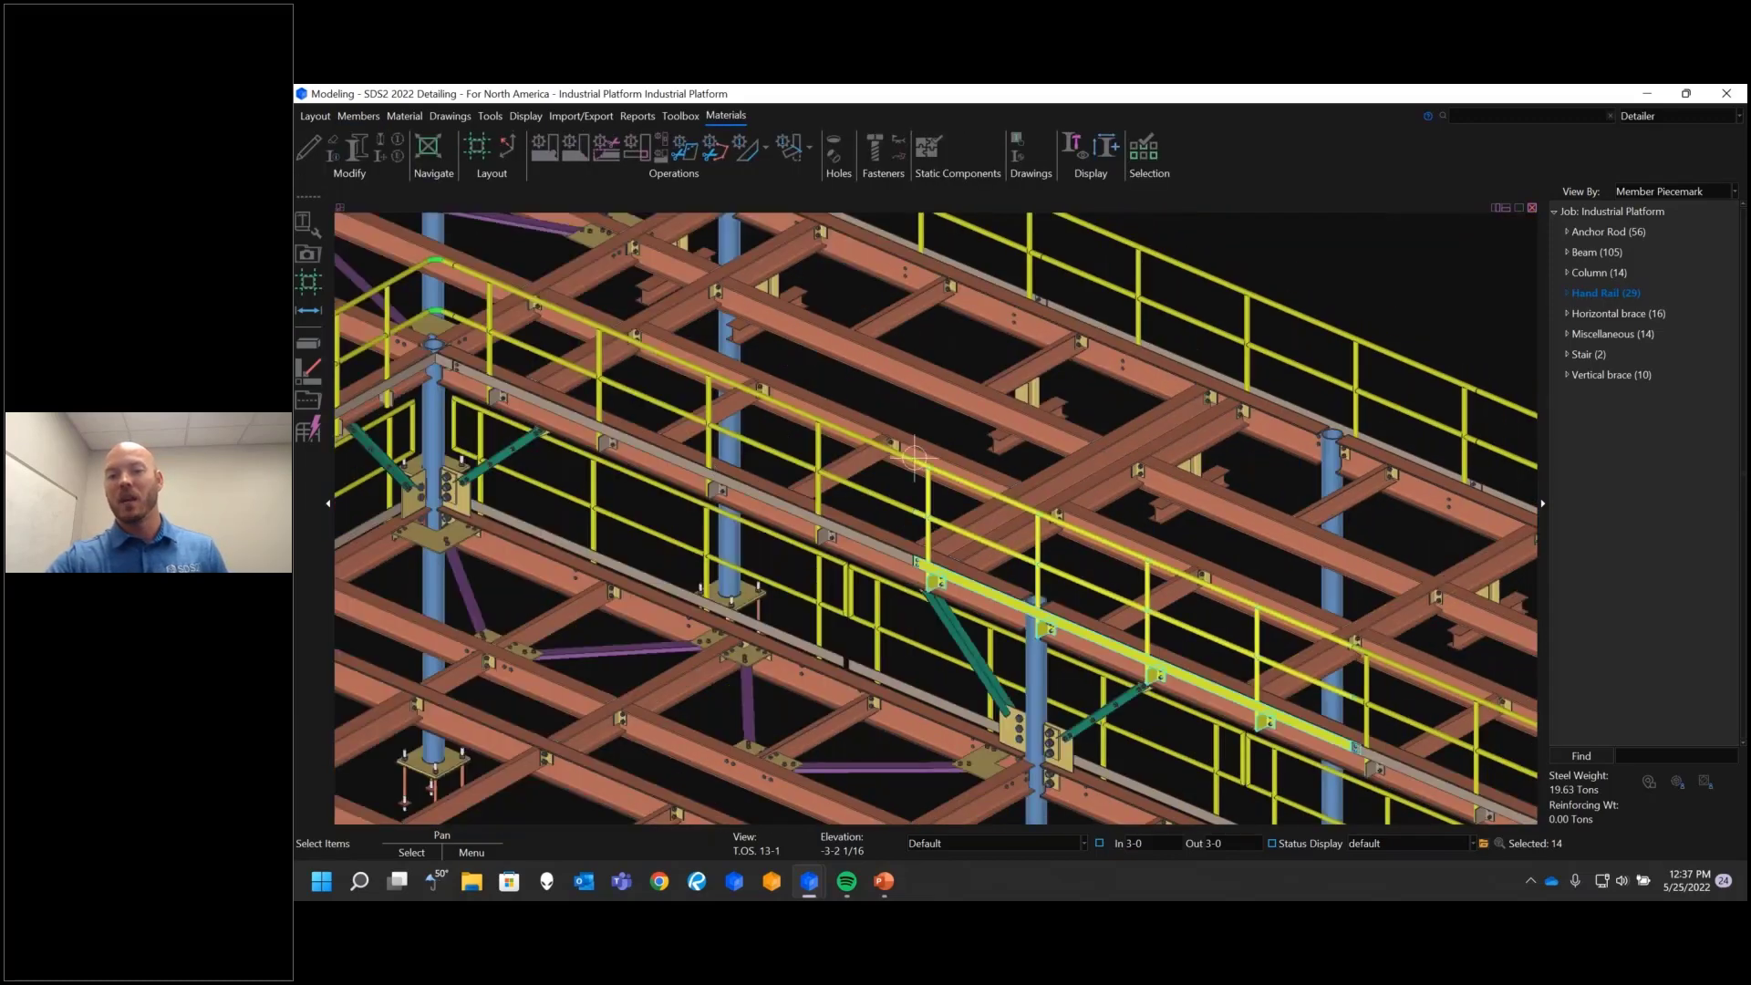
{"action": "scroll", "coordinate": [705, 239], "scroll_direction": "up", "scroll_amount": 8}
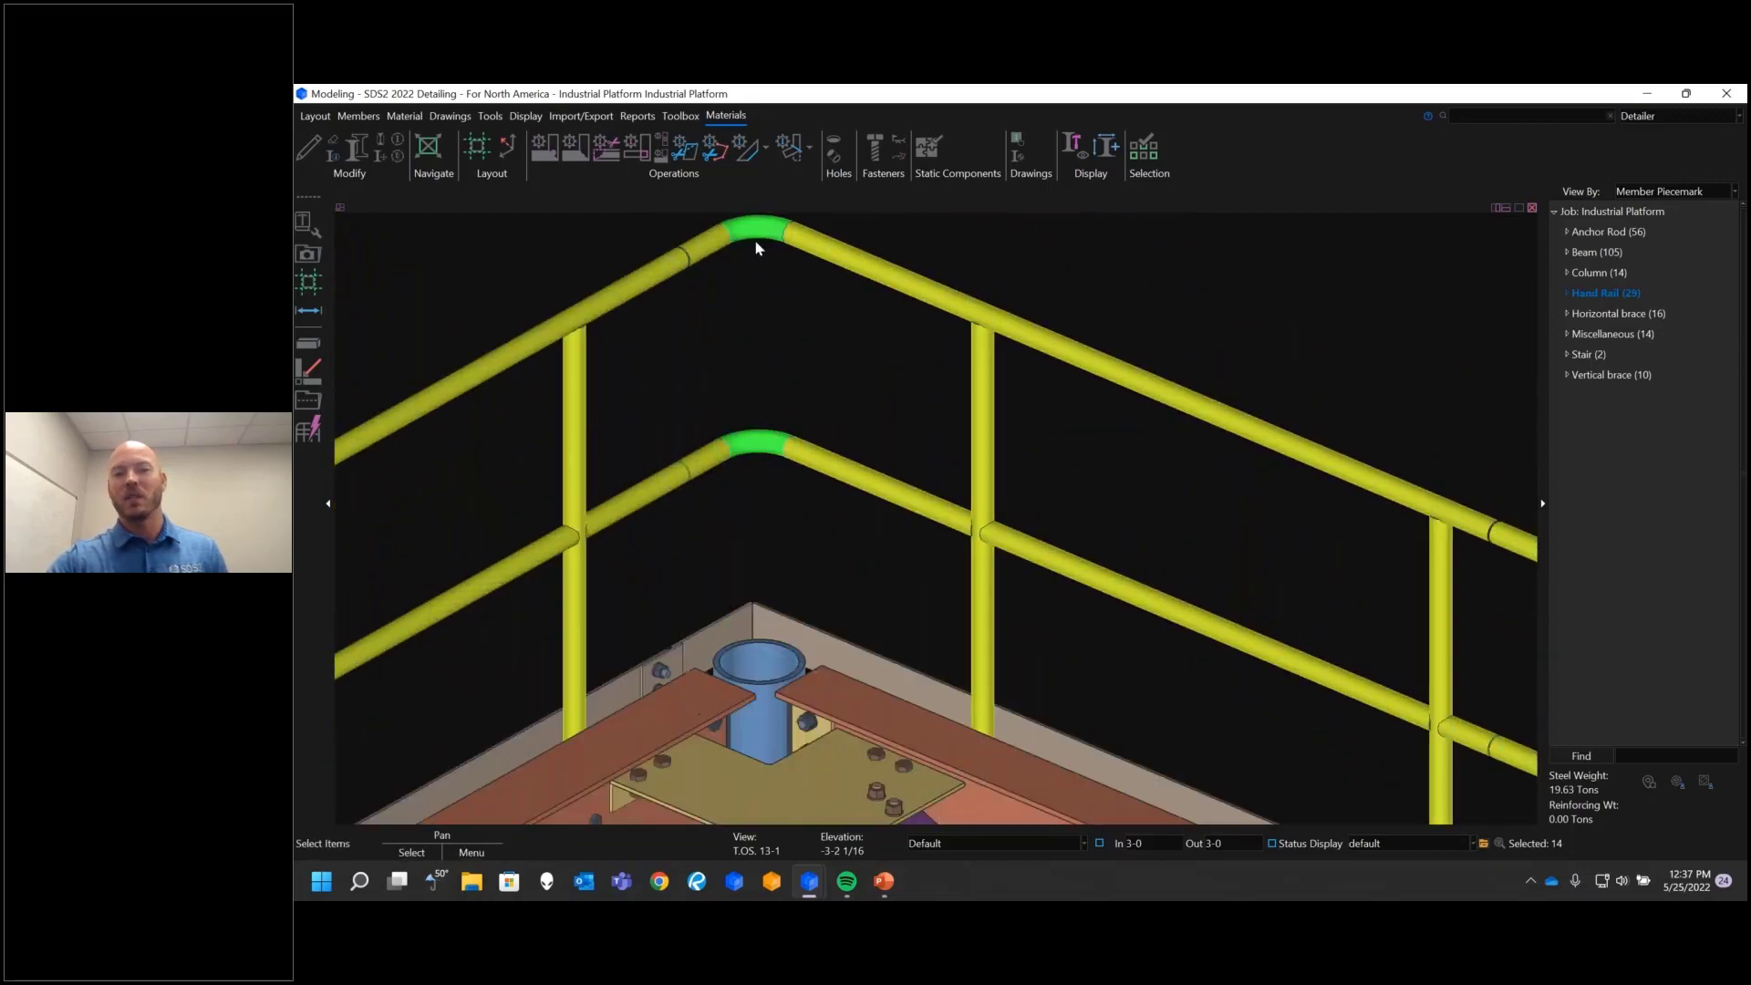
{"action": "scroll", "coordinate": [843, 401], "scroll_direction": "down", "scroll_amount": 6}
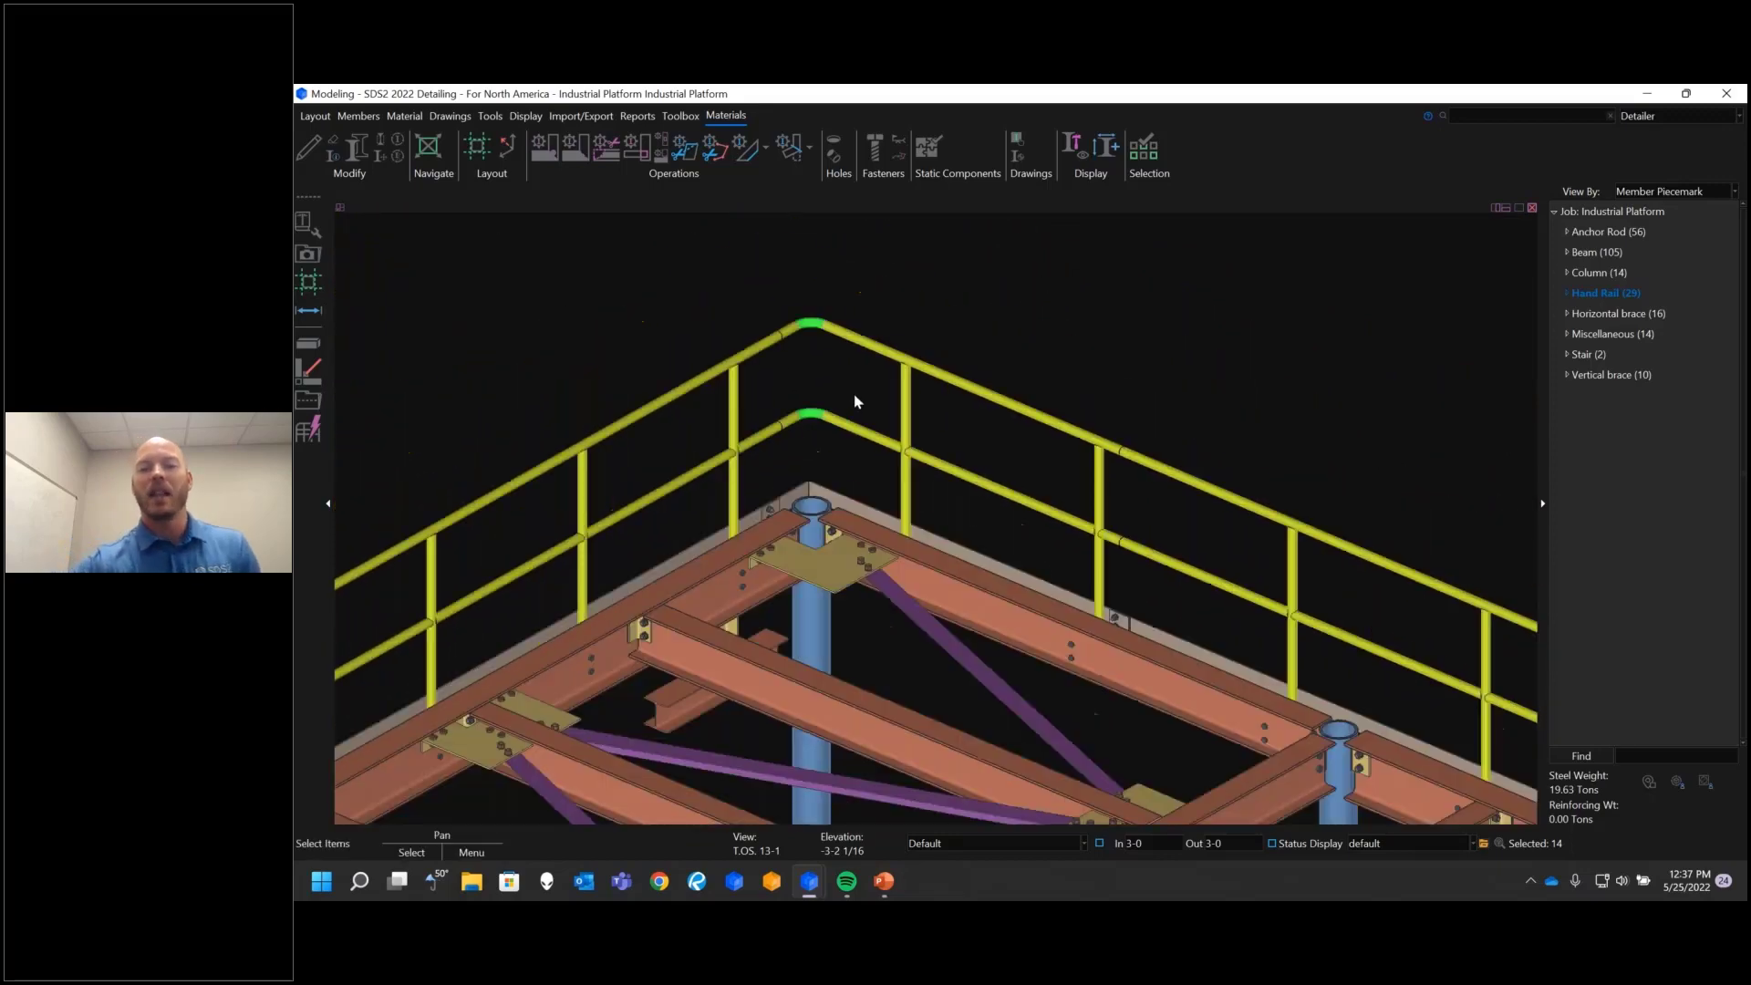
{"action": "scroll", "coordinate": [901, 361], "scroll_direction": "down", "scroll_amount": 1}
{"action": "left_click", "coordinate": [1090, 304]}
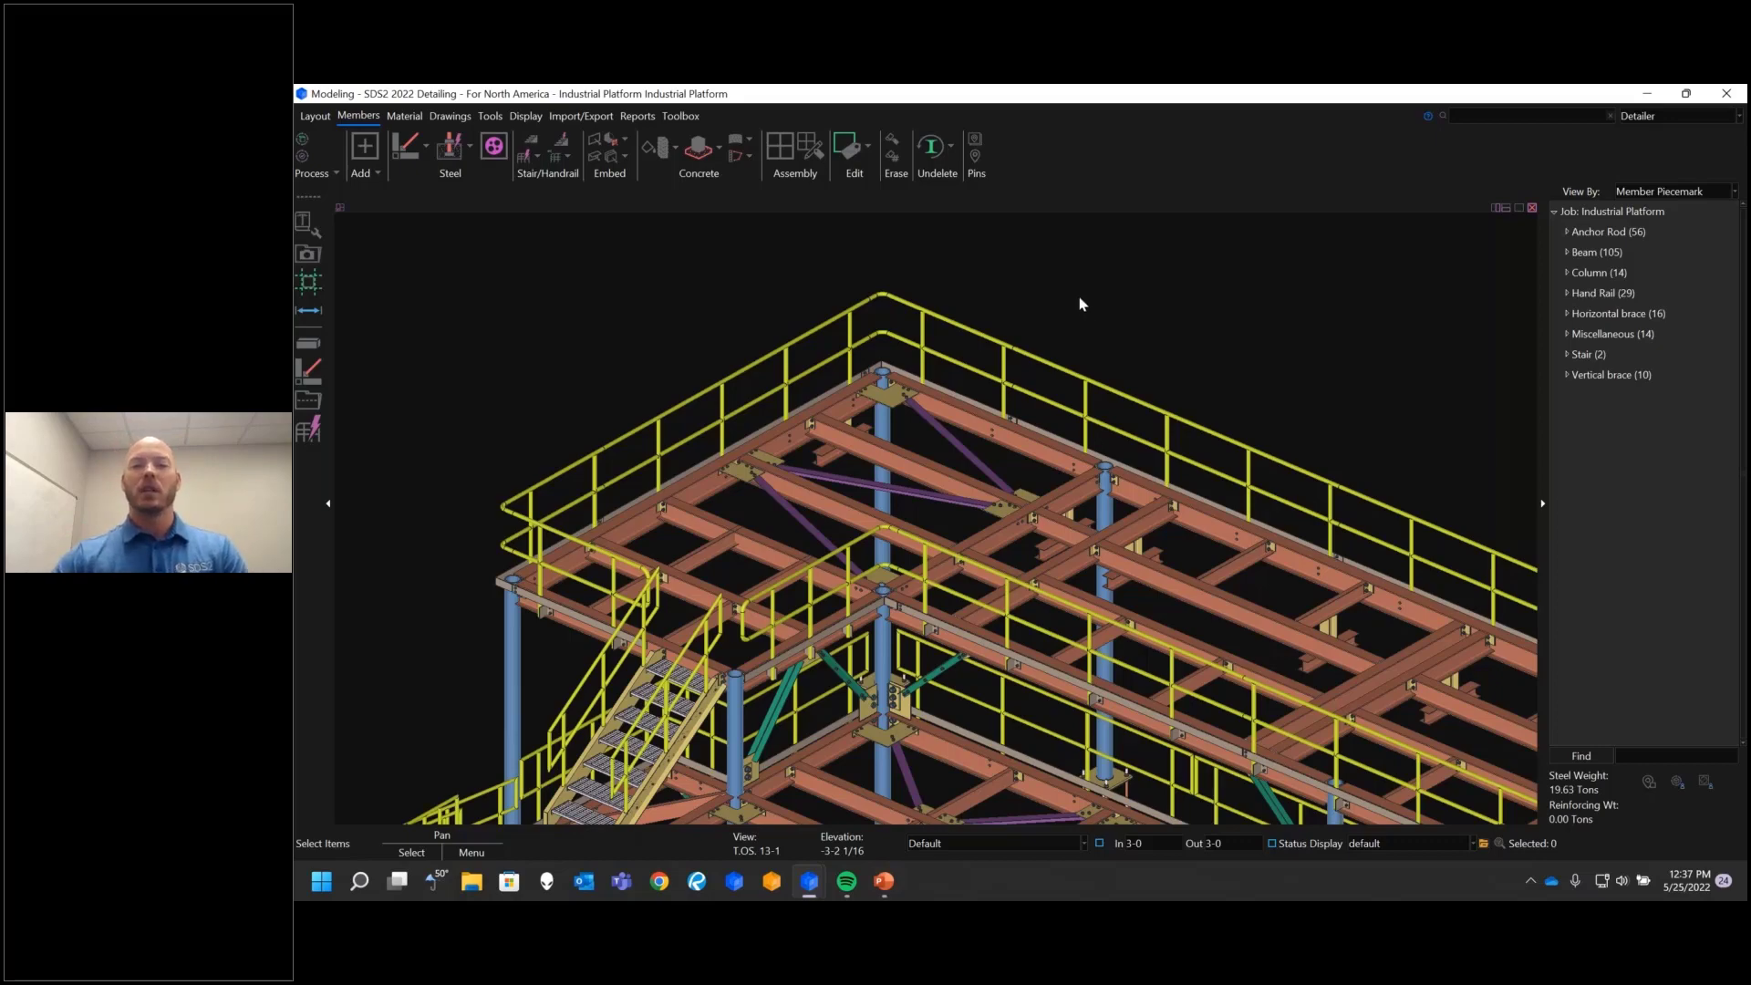
Step: Examine how the handrail along the upper platform's long outer edge is divided into member sections and where their joints fall
{"action": "scroll", "coordinate": [1080, 301], "scroll_direction": "down", "scroll_amount": 4}
{"action": "middle_click_drag", "start_coordinate": [984, 308], "coordinate": [1118, 364]}
{"action": "left_click", "coordinate": [1278, 484]}
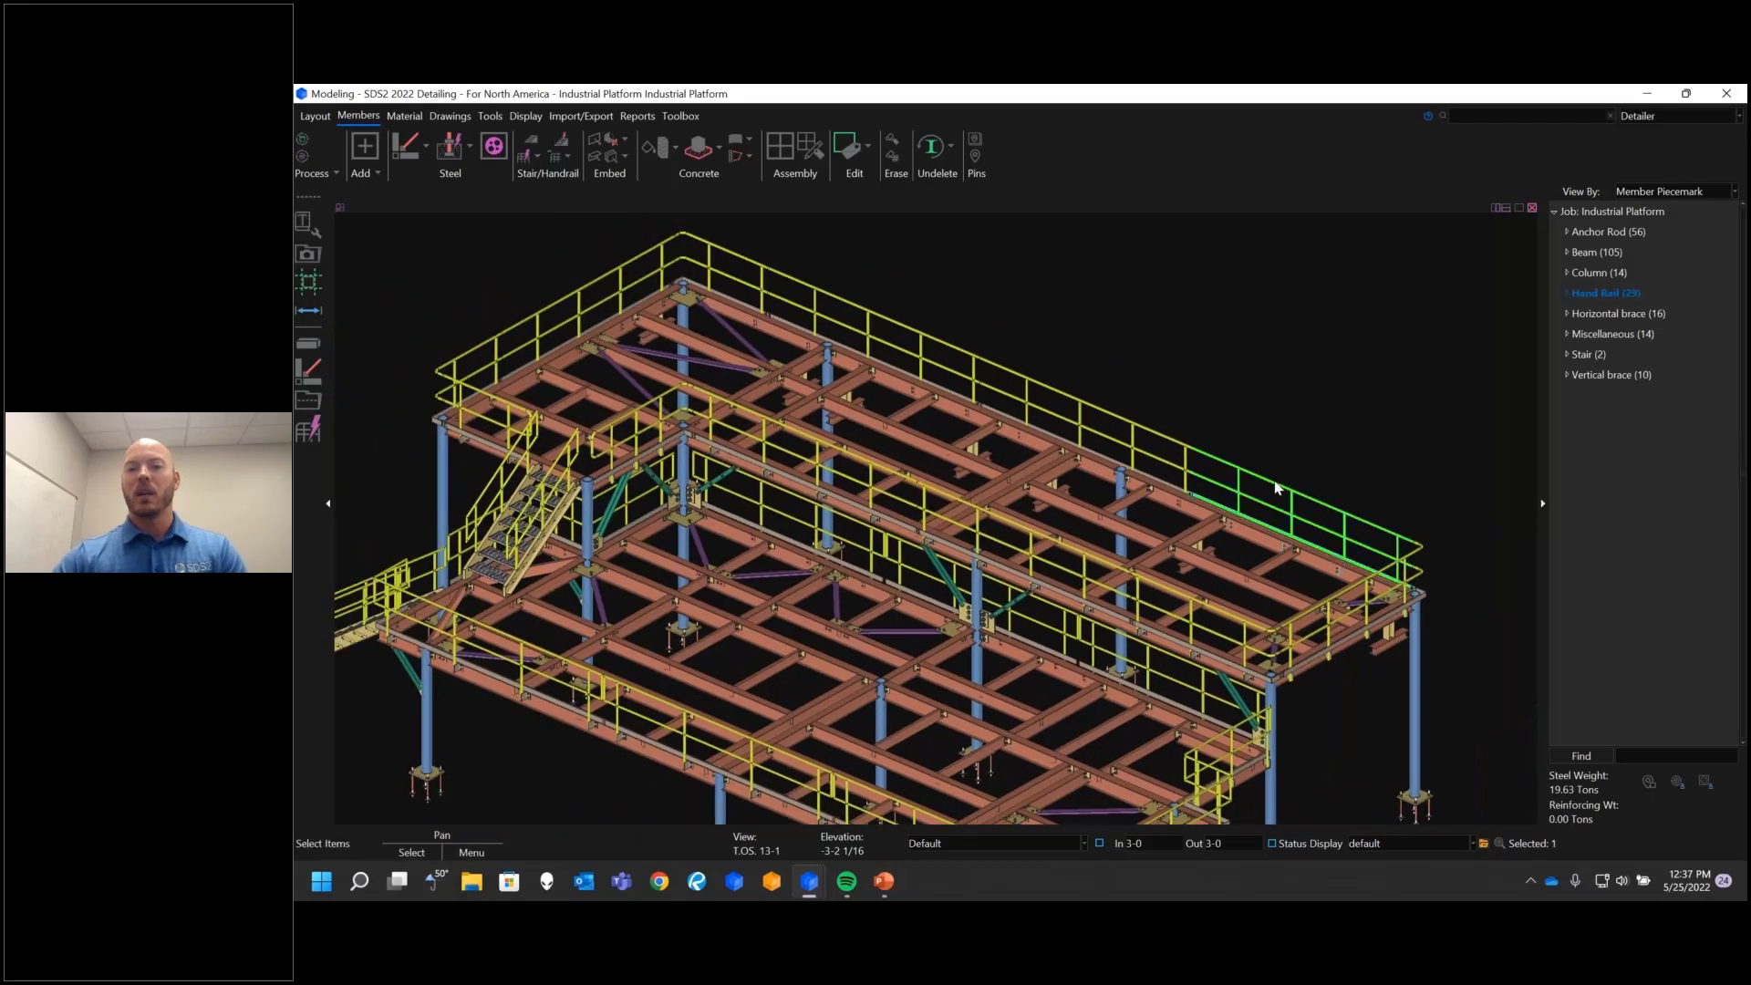
{"action": "left_click", "coordinate": [1157, 441]}
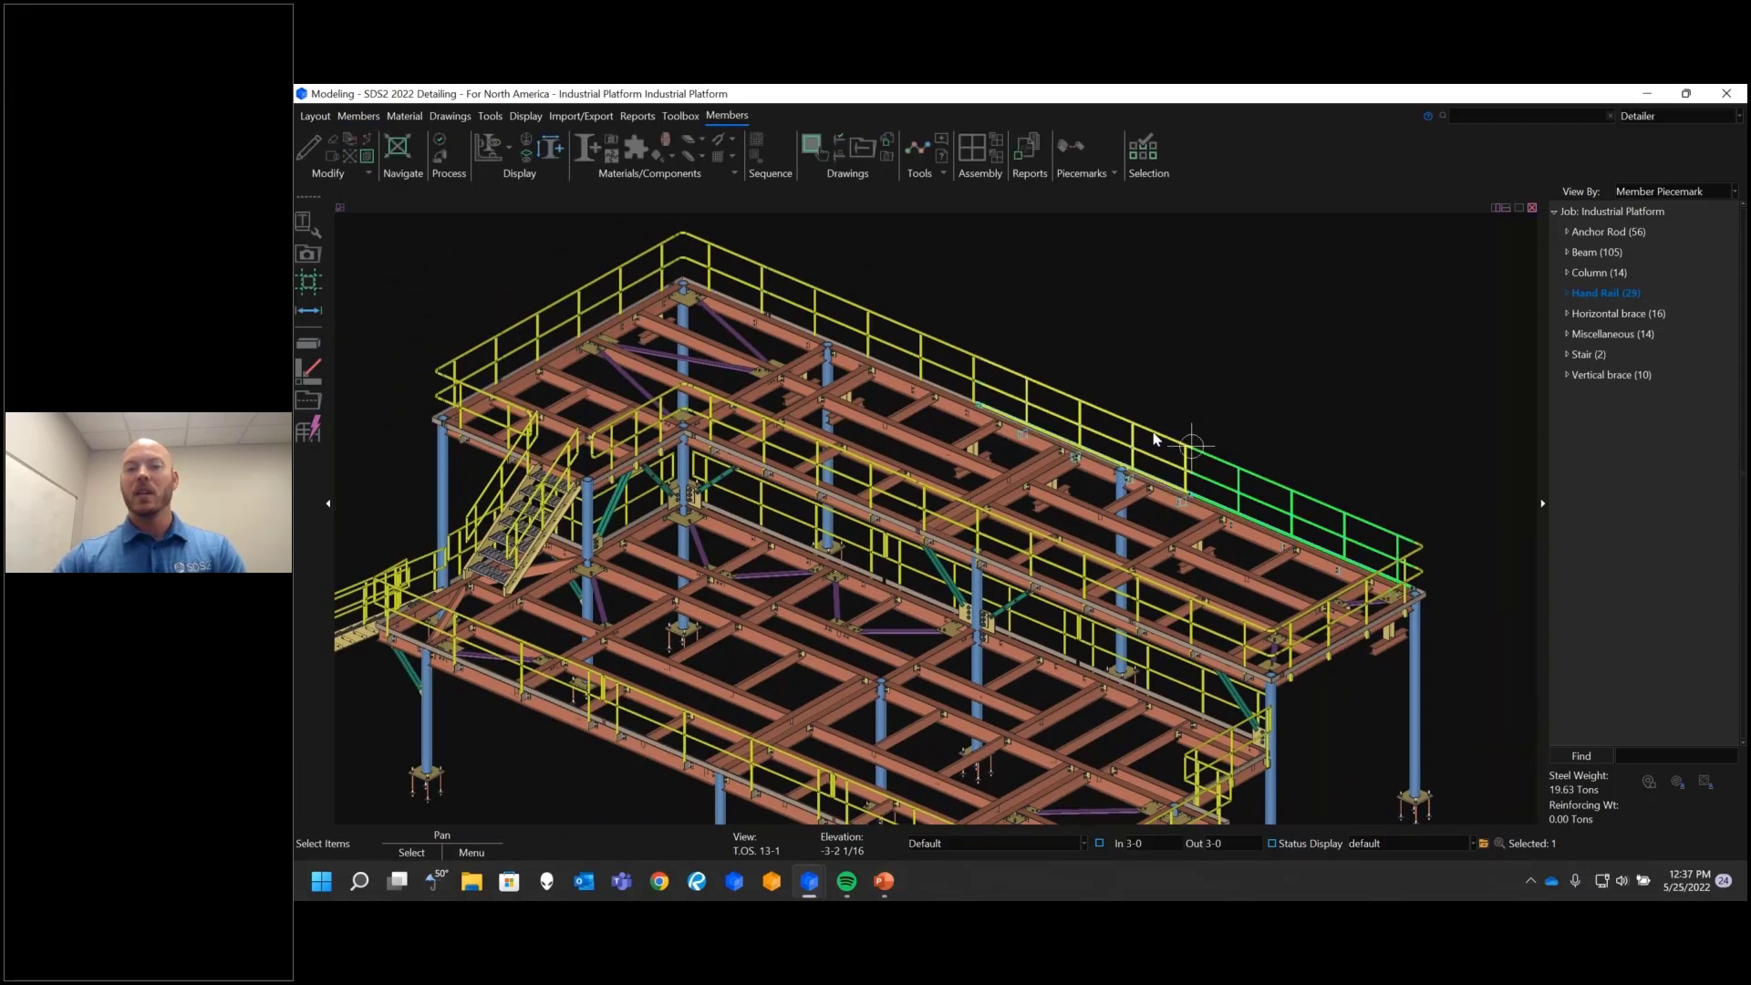
{"action": "left_click", "coordinate": [946, 348]}
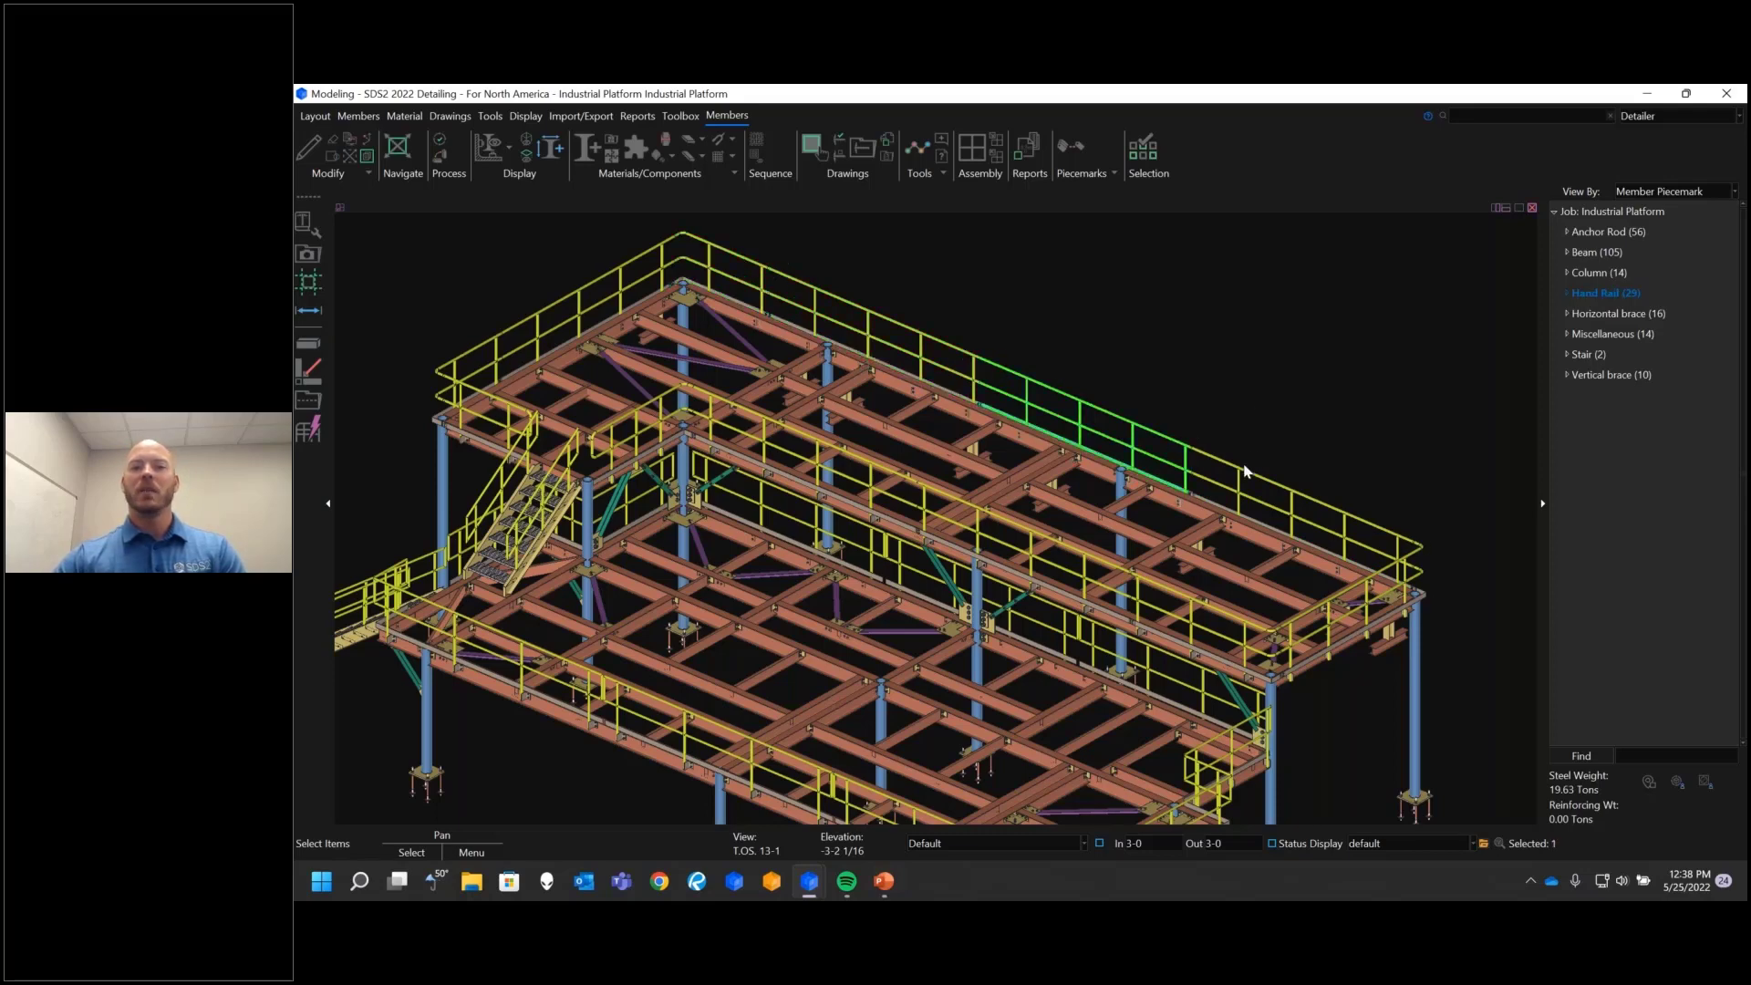
{"action": "scroll", "coordinate": [1314, 486], "scroll_direction": "up", "scroll_amount": 8}
{"action": "left_click", "coordinate": [982, 368]}
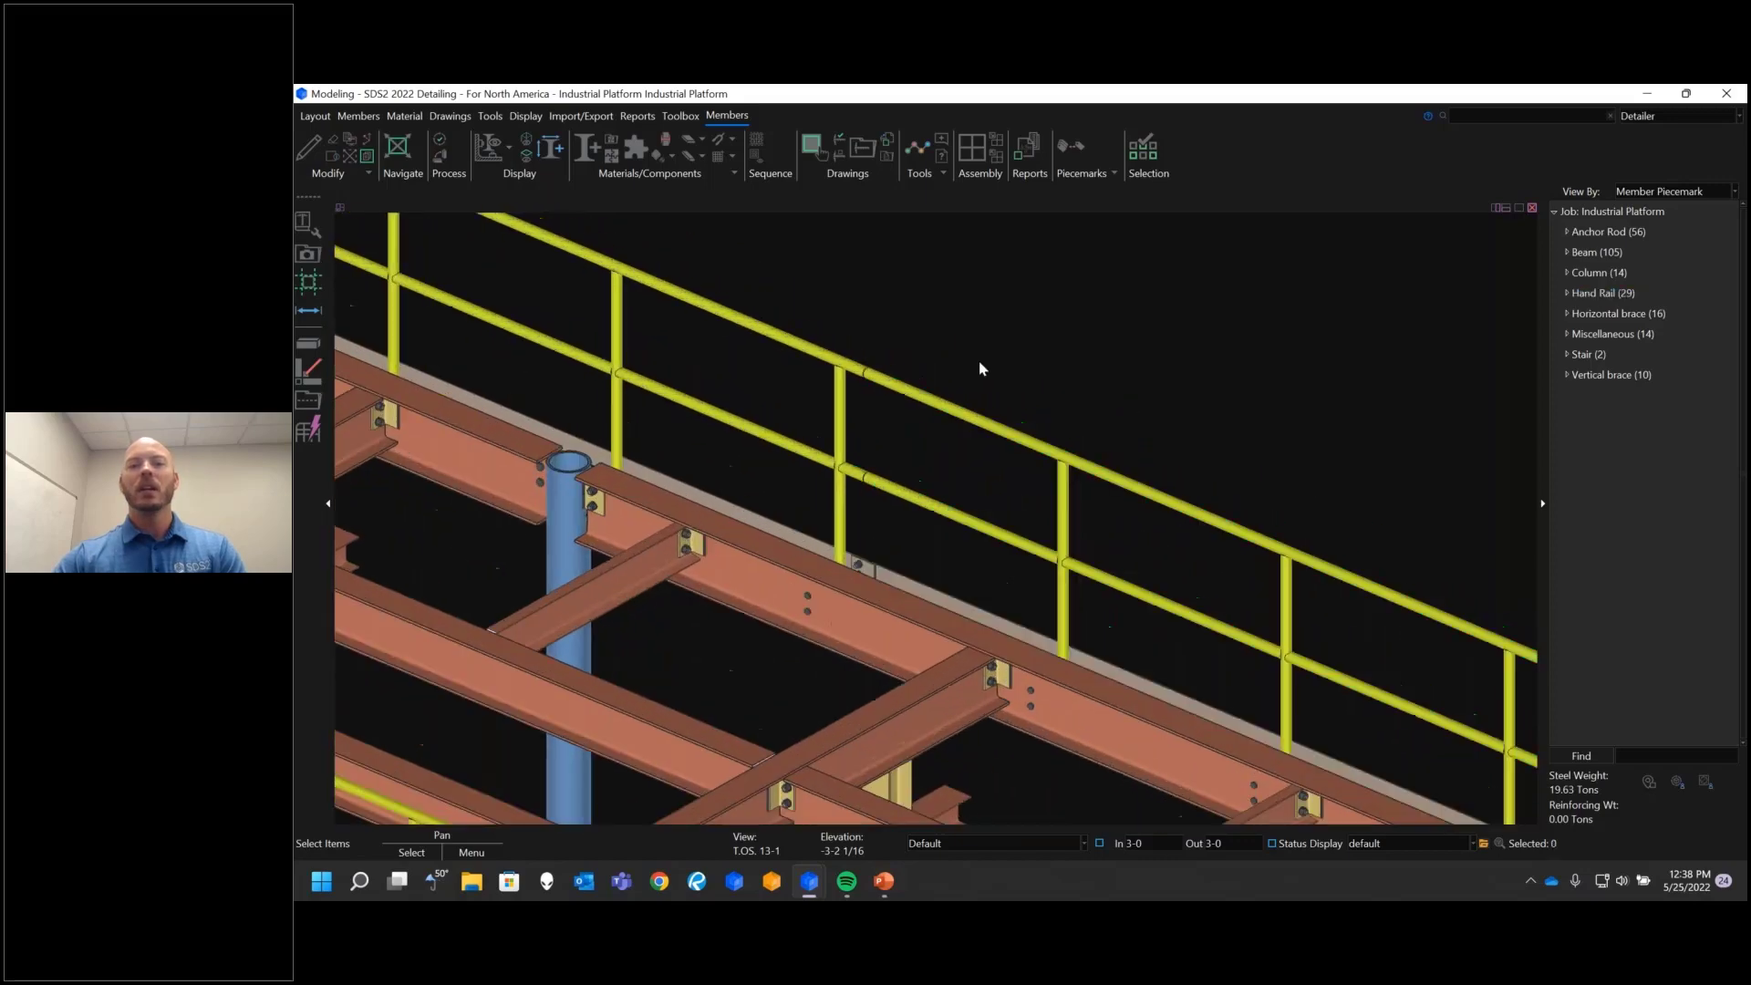
{"action": "scroll", "coordinate": [857, 478], "scroll_direction": "up", "scroll_amount": 3}
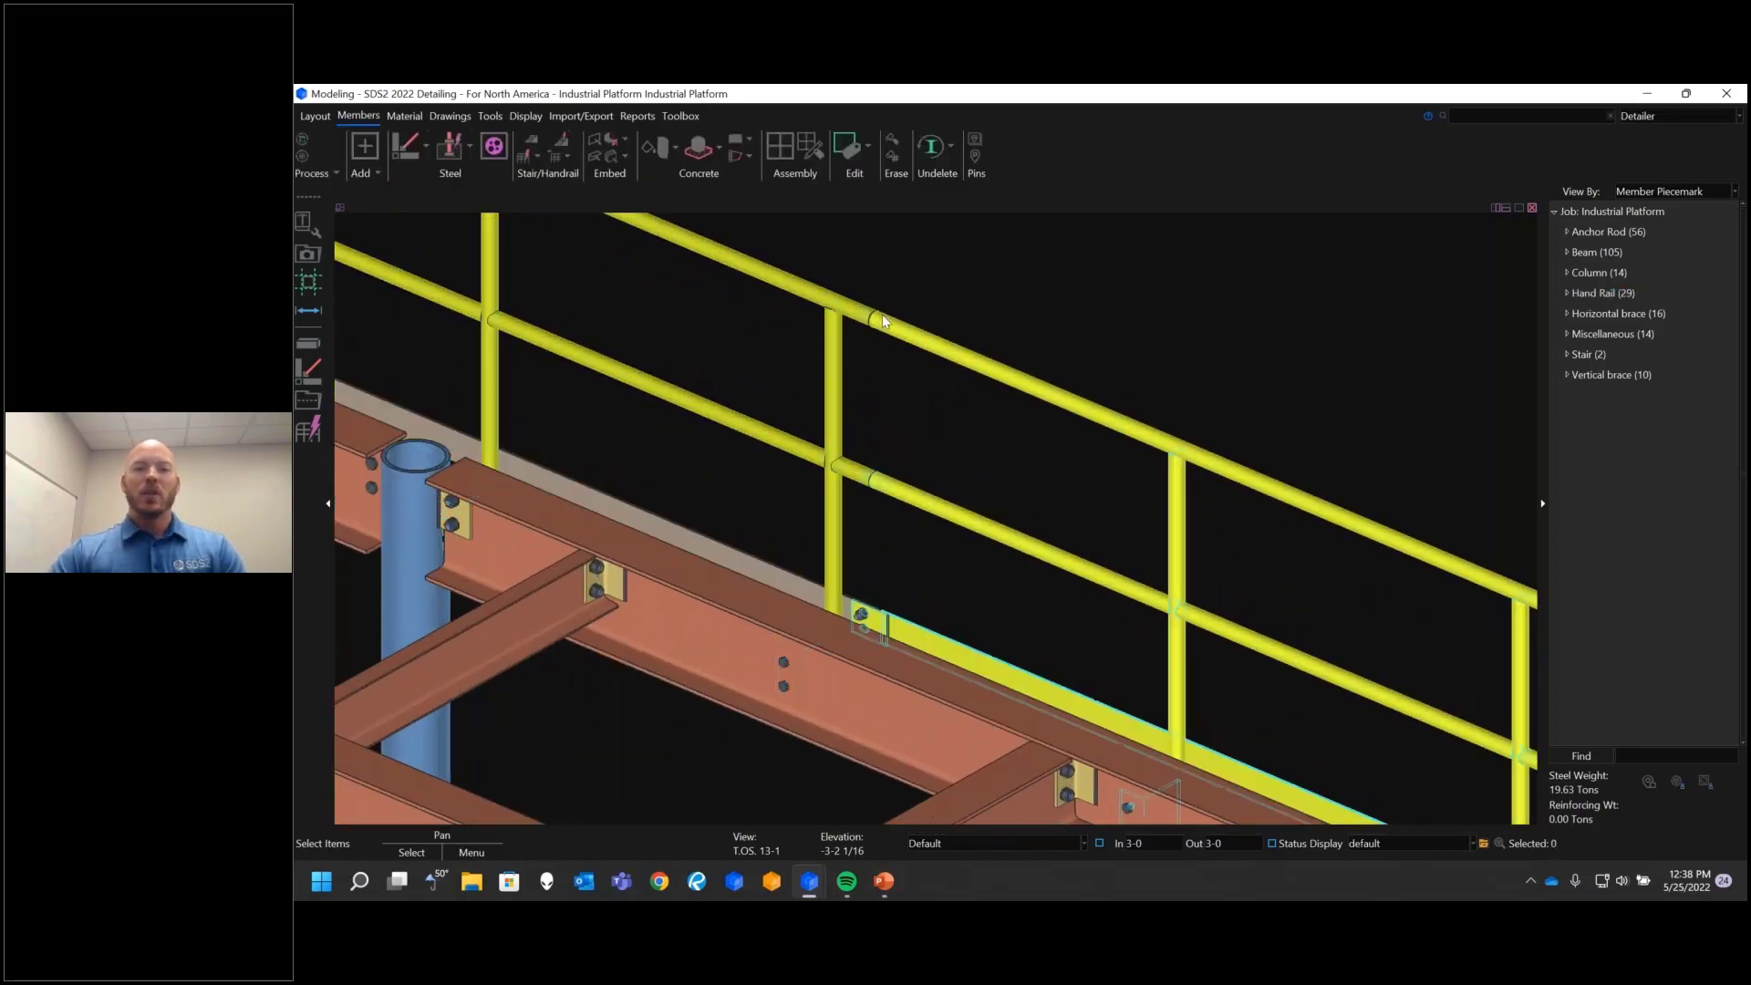
{"action": "scroll", "coordinate": [877, 323], "scroll_direction": "up", "scroll_amount": 2}
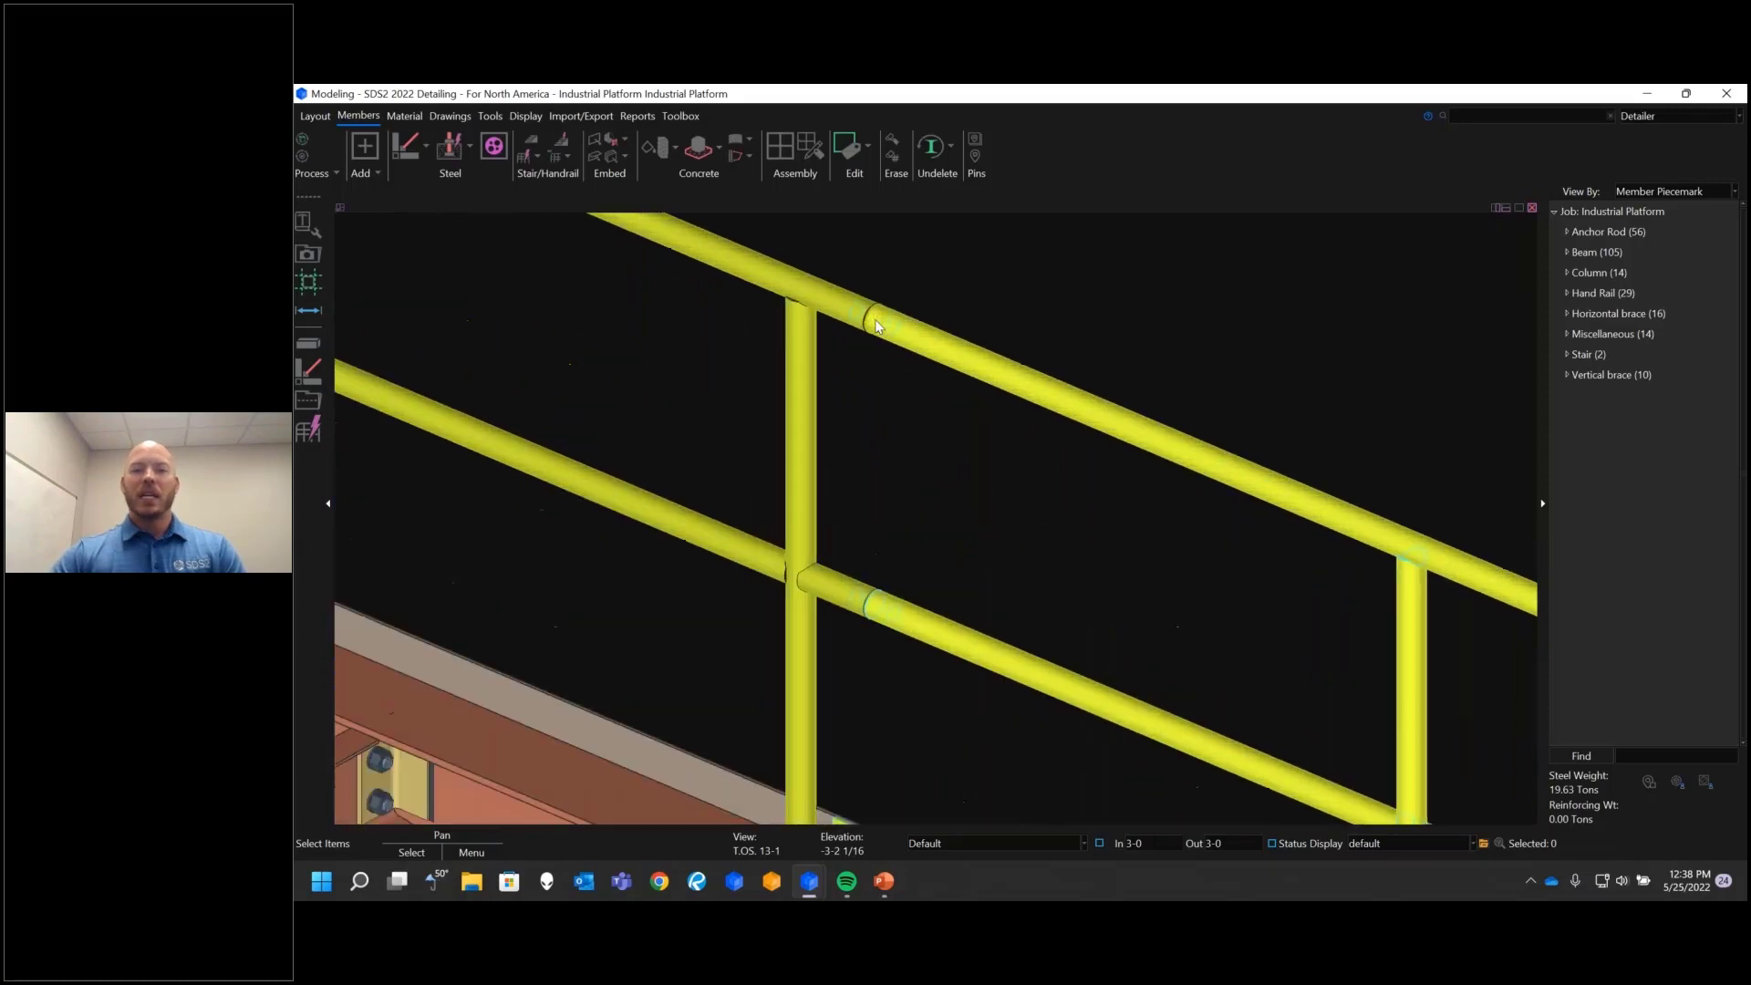
{"action": "middle_click_drag", "start_coordinate": [877, 323], "coordinate": [1121, 357]}
{"action": "scroll", "coordinate": [1127, 360], "scroll_direction": "down", "scroll_amount": 1}
{"action": "scroll", "coordinate": [1140, 369], "scroll_direction": "down", "scroll_amount": 6}
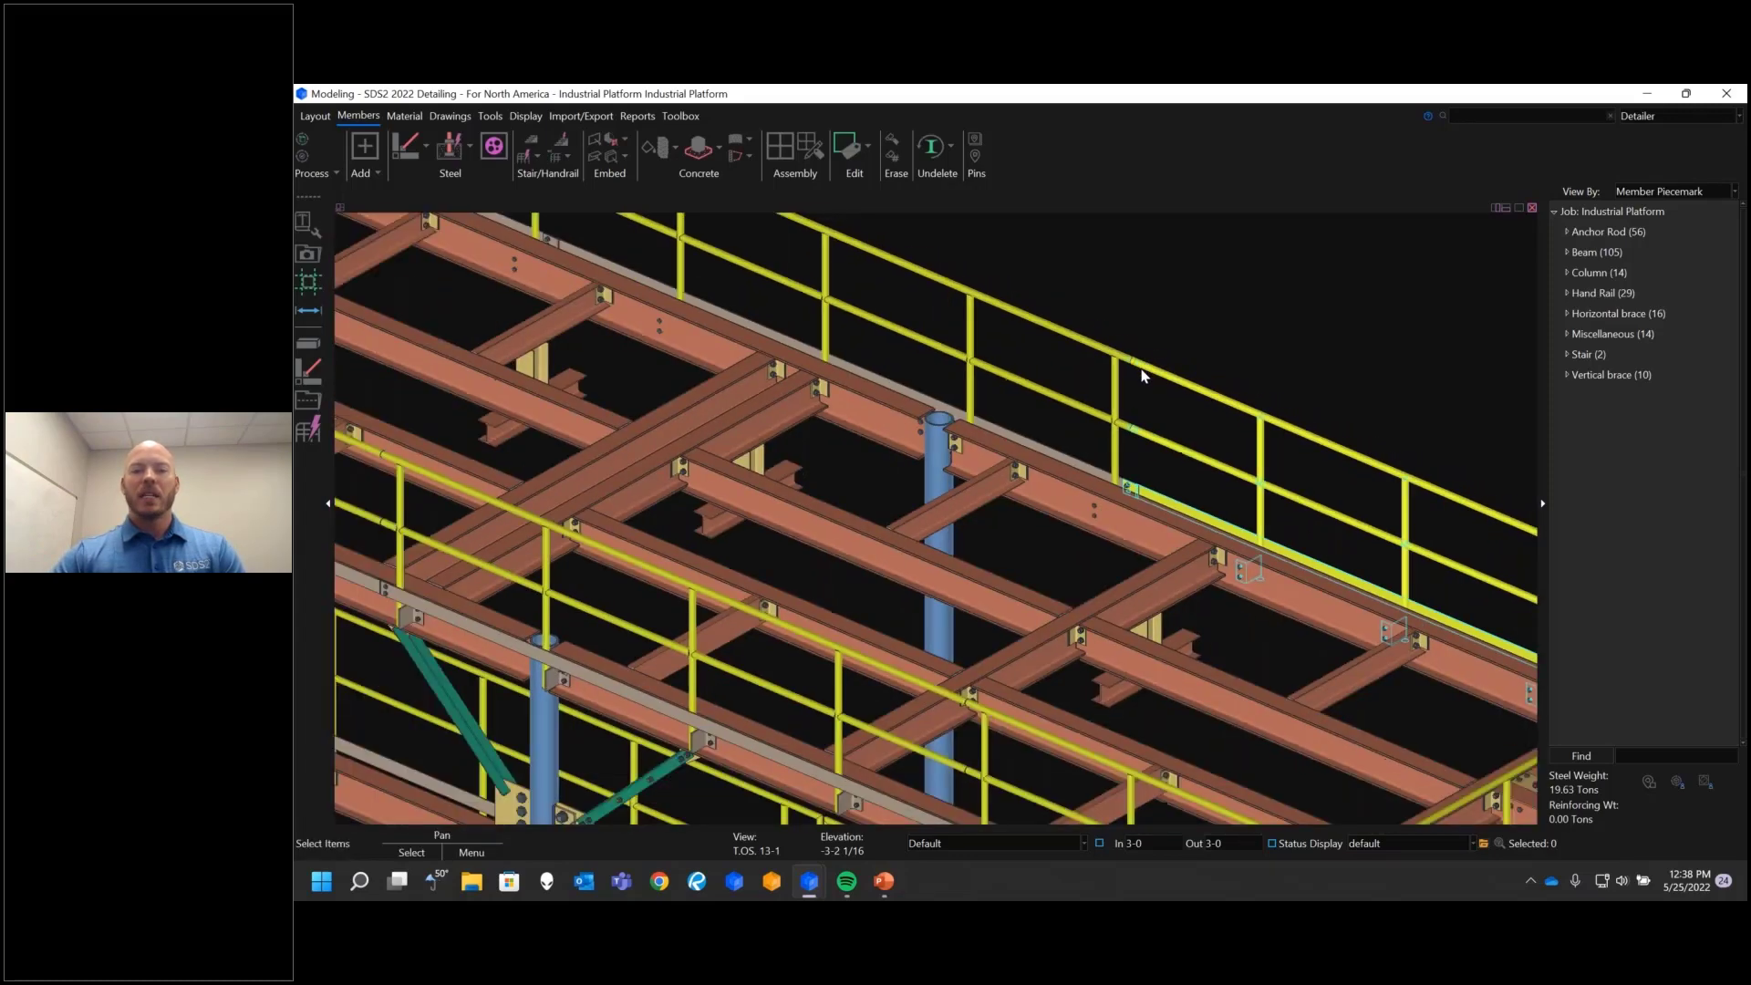
Step: Delete all handrail members around the upper platform's perimeter, except the stair handrails
{"action": "middle_click_drag", "start_coordinate": [1240, 418], "coordinate": [619, 498], "text": "shift"}
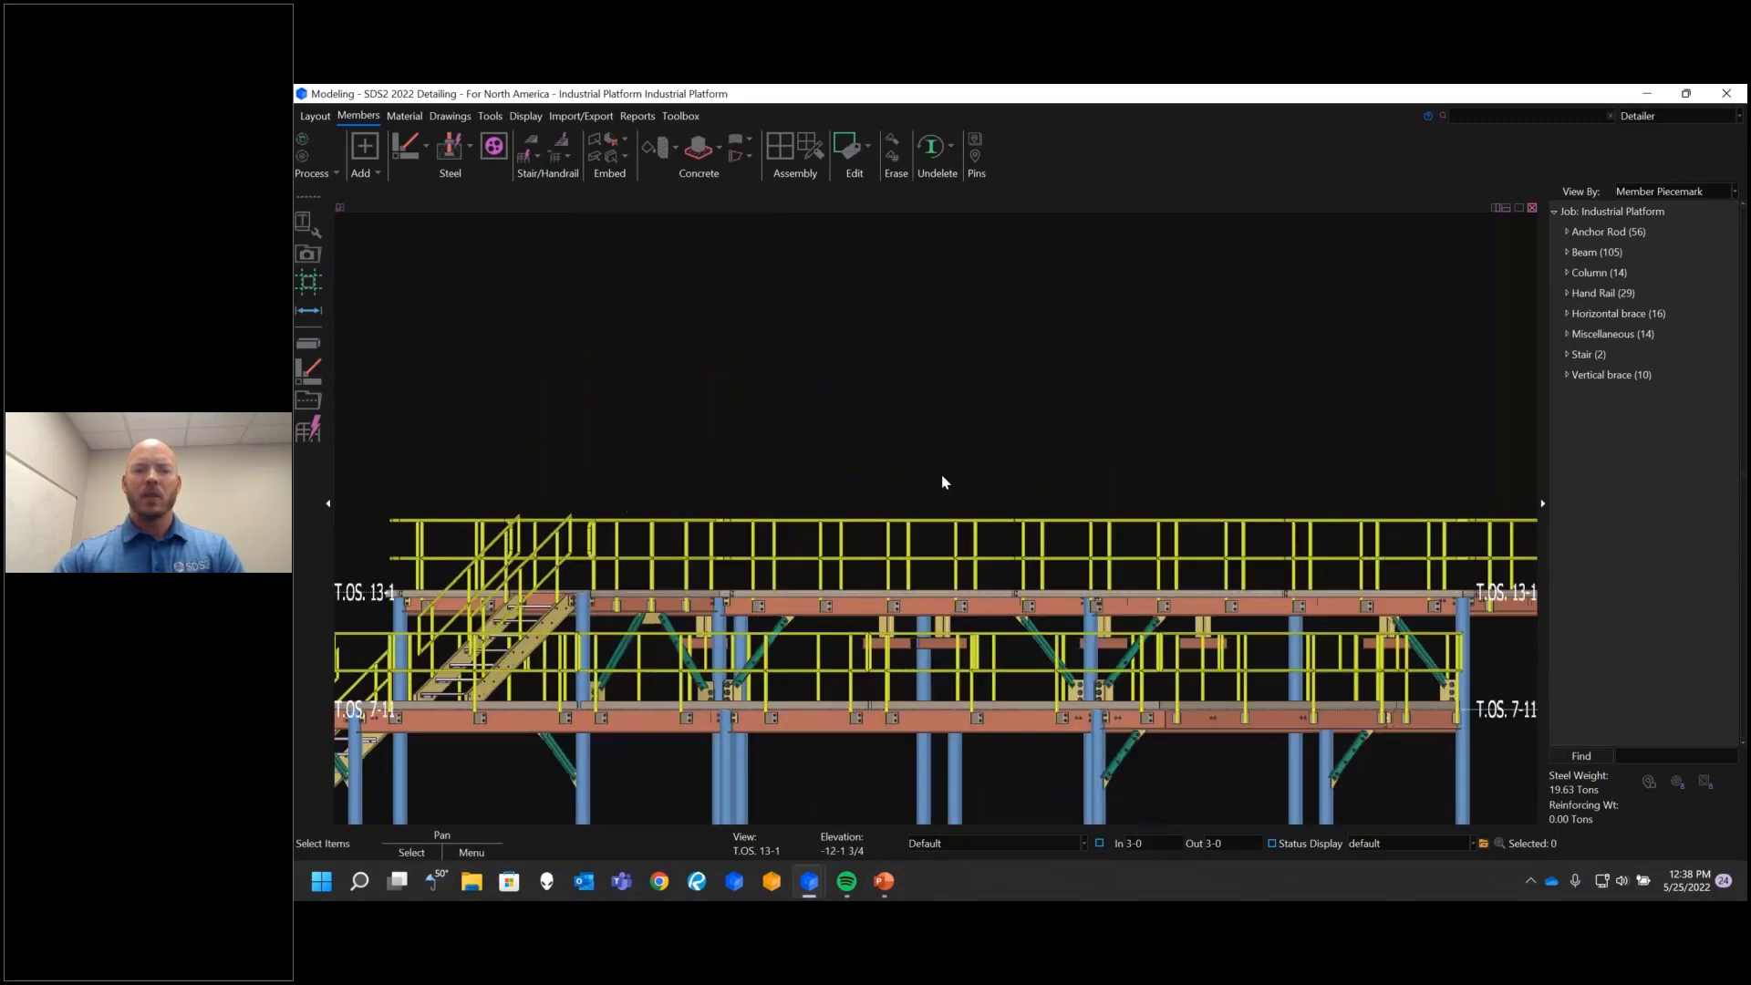
{"action": "left_click", "coordinate": [875, 521]}
{"action": "middle_click_drag", "start_coordinate": [875, 521], "coordinate": [895, 524], "text": "shift"}
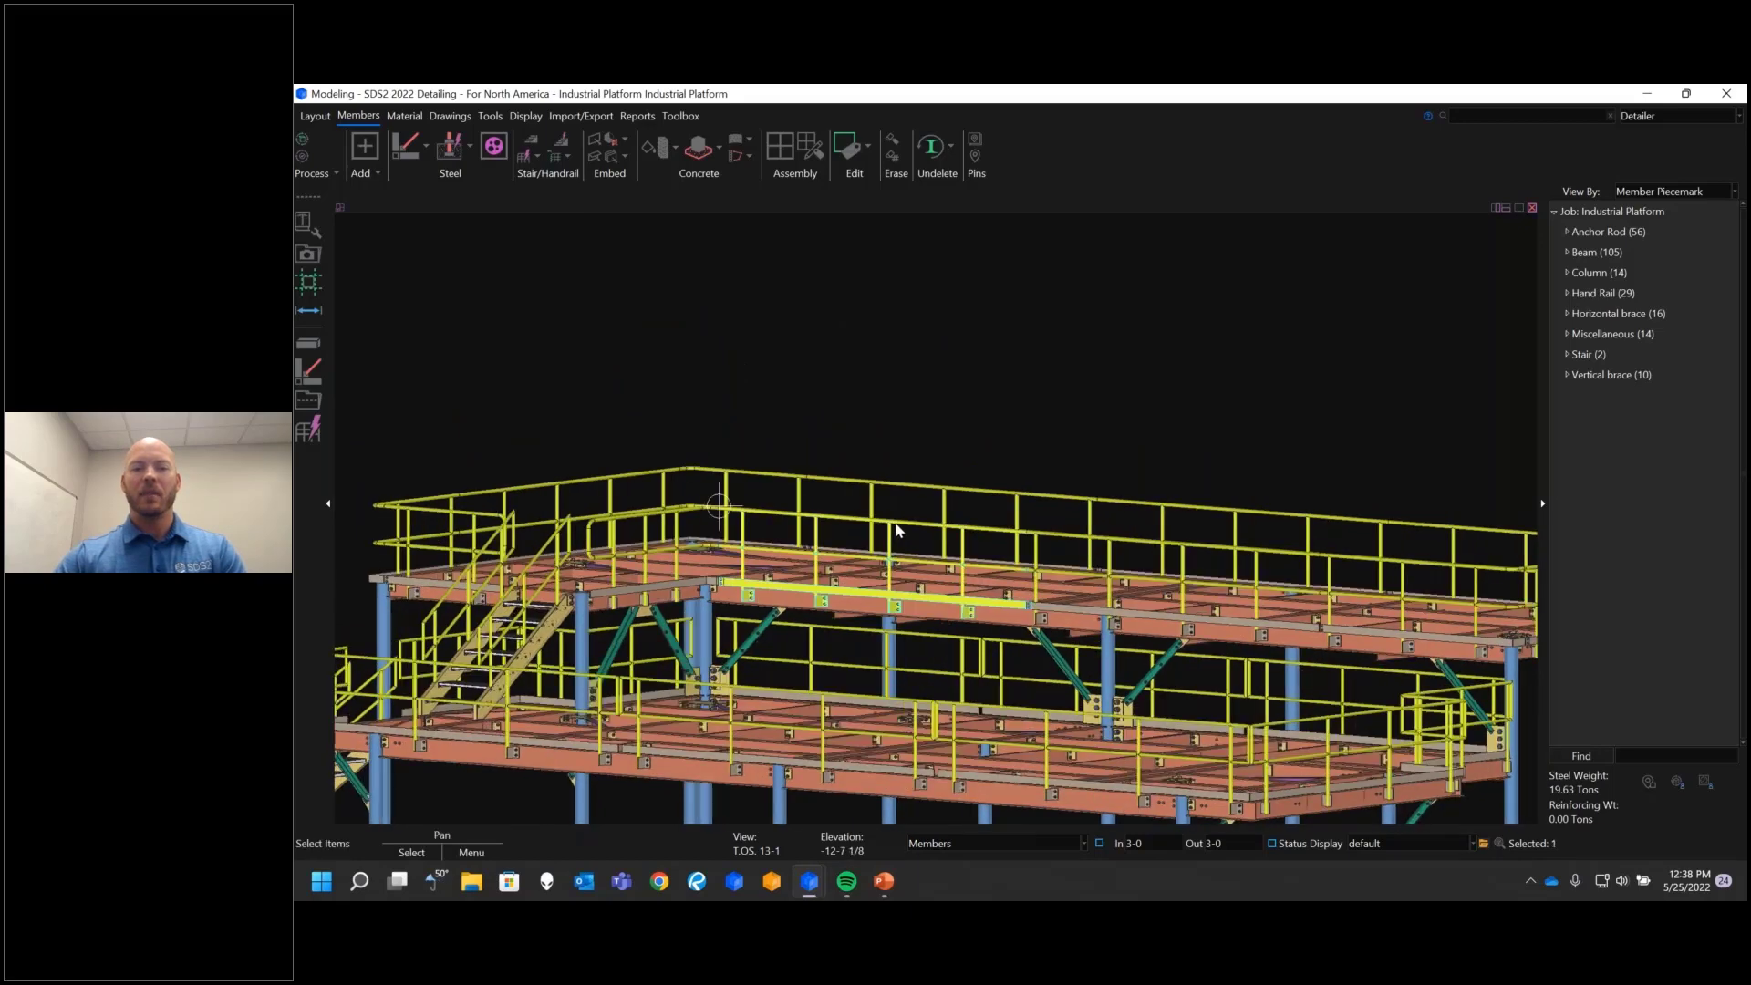
{"action": "left_click", "coordinate": [906, 487], "text": "shift"}
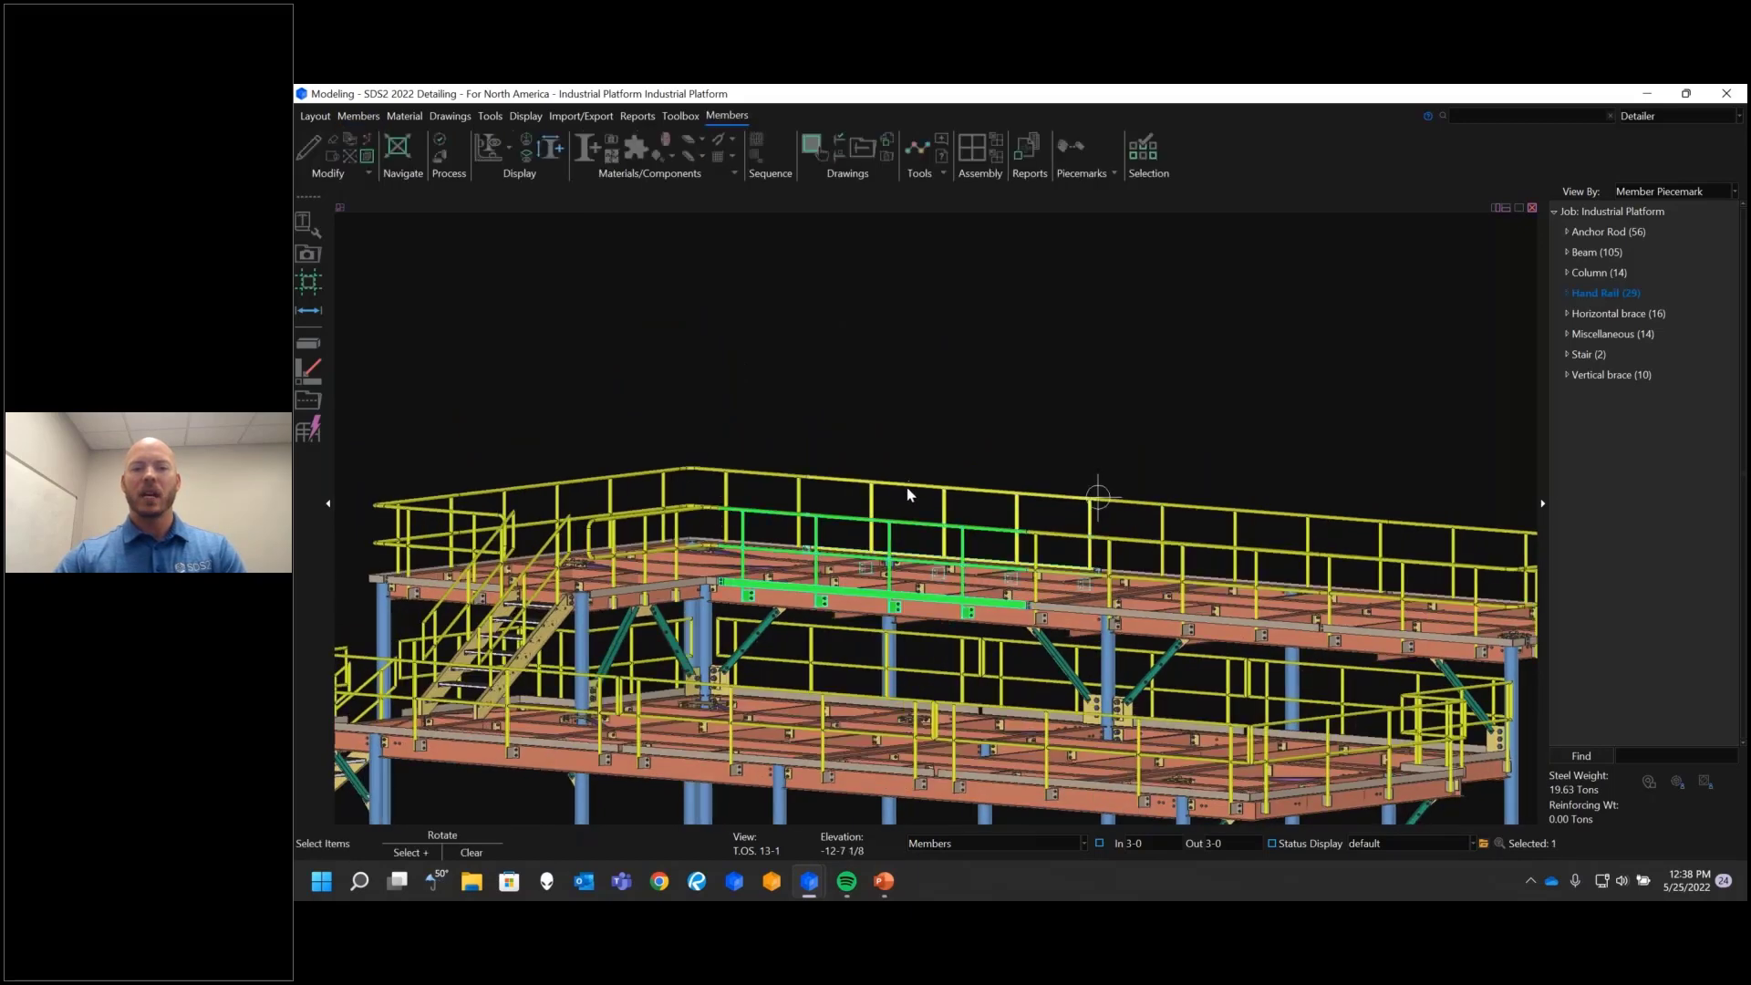
{"action": "left_click", "coordinate": [1257, 553], "text": "shift"}
{"action": "middle_click_drag", "start_coordinate": [1370, 559], "coordinate": [1048, 538]}
{"action": "left_click", "coordinate": [1048, 538], "text": "shift"}
{"action": "left_click", "coordinate": [1129, 511], "text": "shift"}
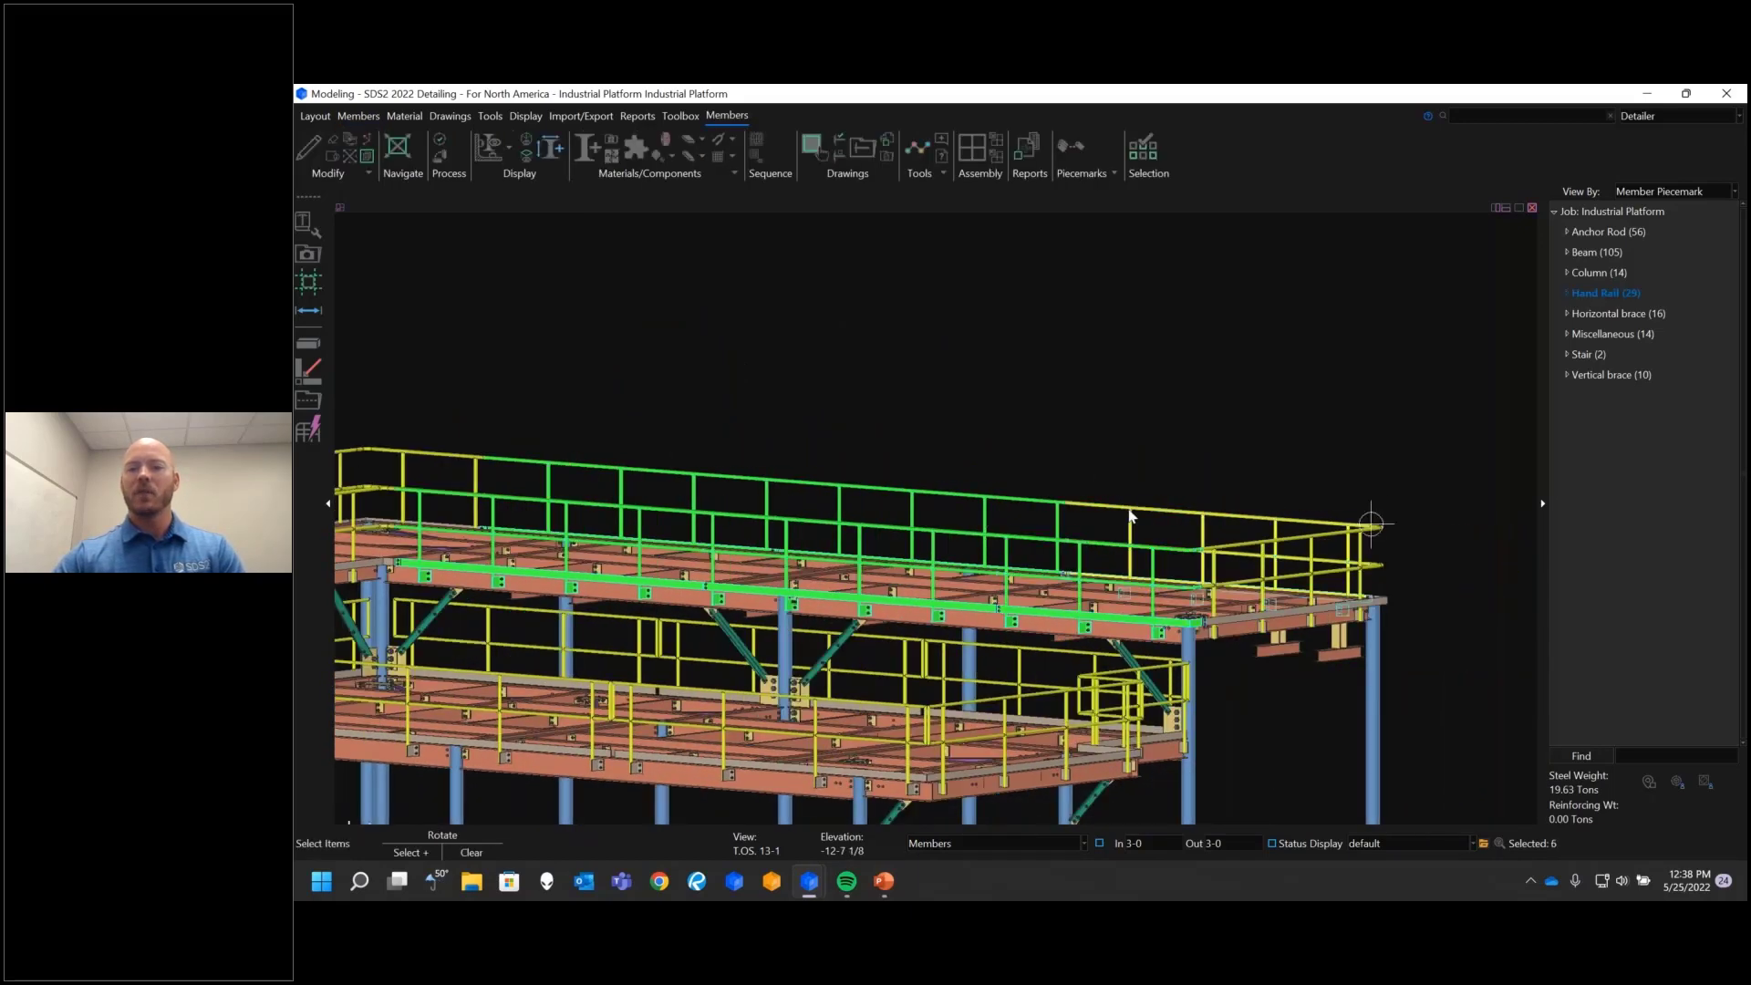
{"action": "left_click", "coordinate": [1283, 541], "text": "shift"}
{"action": "middle_click_drag", "start_coordinate": [971, 429], "coordinate": [1349, 439]}
{"action": "left_click", "coordinate": [800, 463], "text": "shift"}
{"action": "left_click", "coordinate": [674, 471], "text": "shift"}
{"action": "middle_click_drag", "start_coordinate": [753, 431], "coordinate": [914, 389]}
{"action": "scroll", "coordinate": [634, 440], "scroll_direction": "up", "scroll_amount": 4}
{"action": "left_click", "coordinate": [634, 453], "text": "shift"}
{"action": "left_click", "coordinate": [711, 478], "text": "shift"}
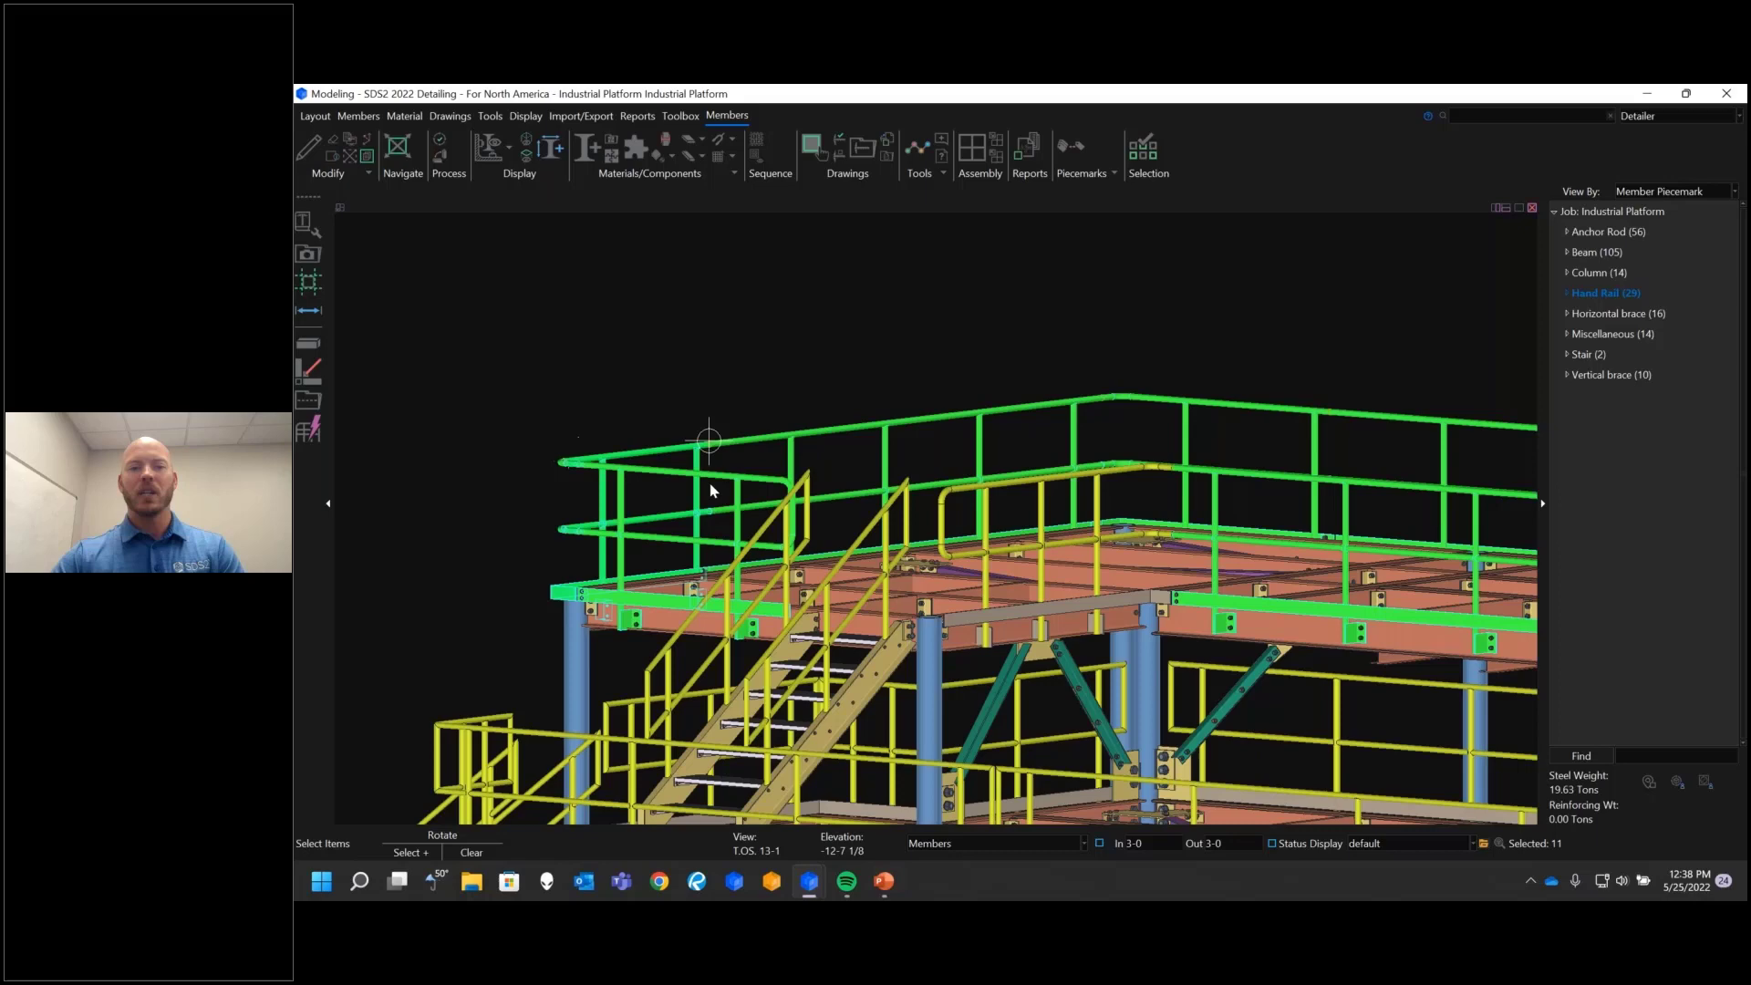
{"action": "left_click", "coordinate": [995, 521], "text": "shift"}
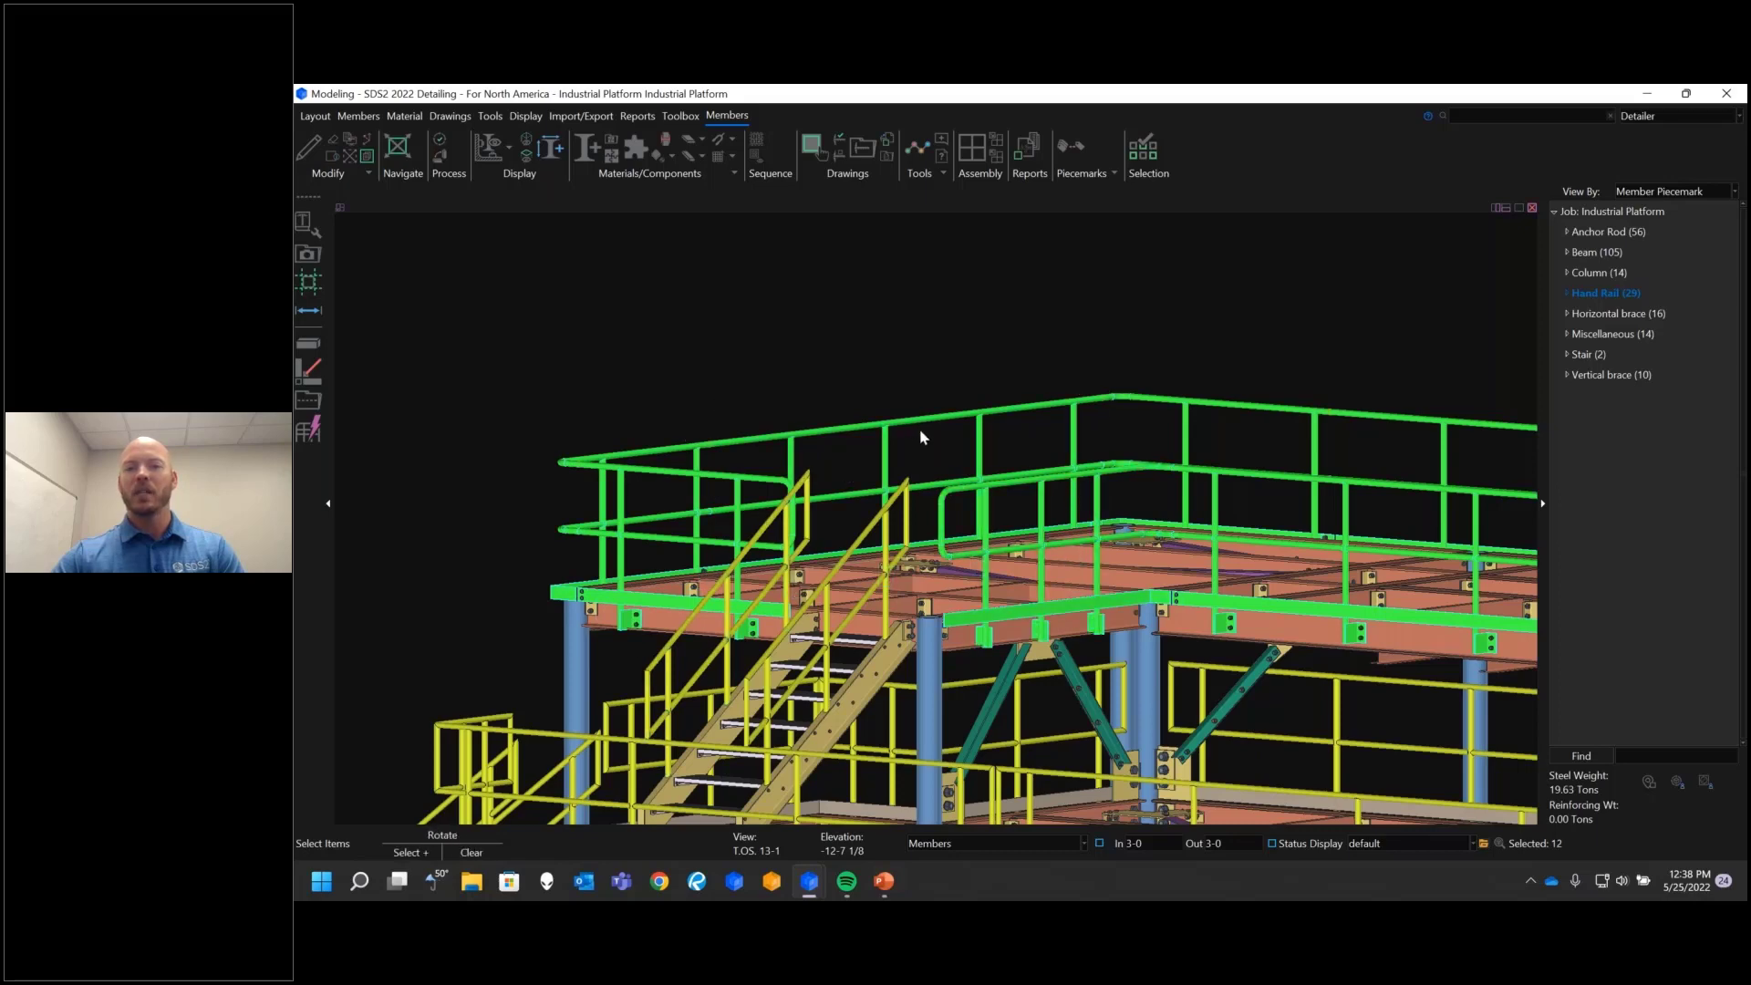
{"action": "middle_click_drag", "start_coordinate": [921, 431], "coordinate": [1042, 290], "text": "shift"}
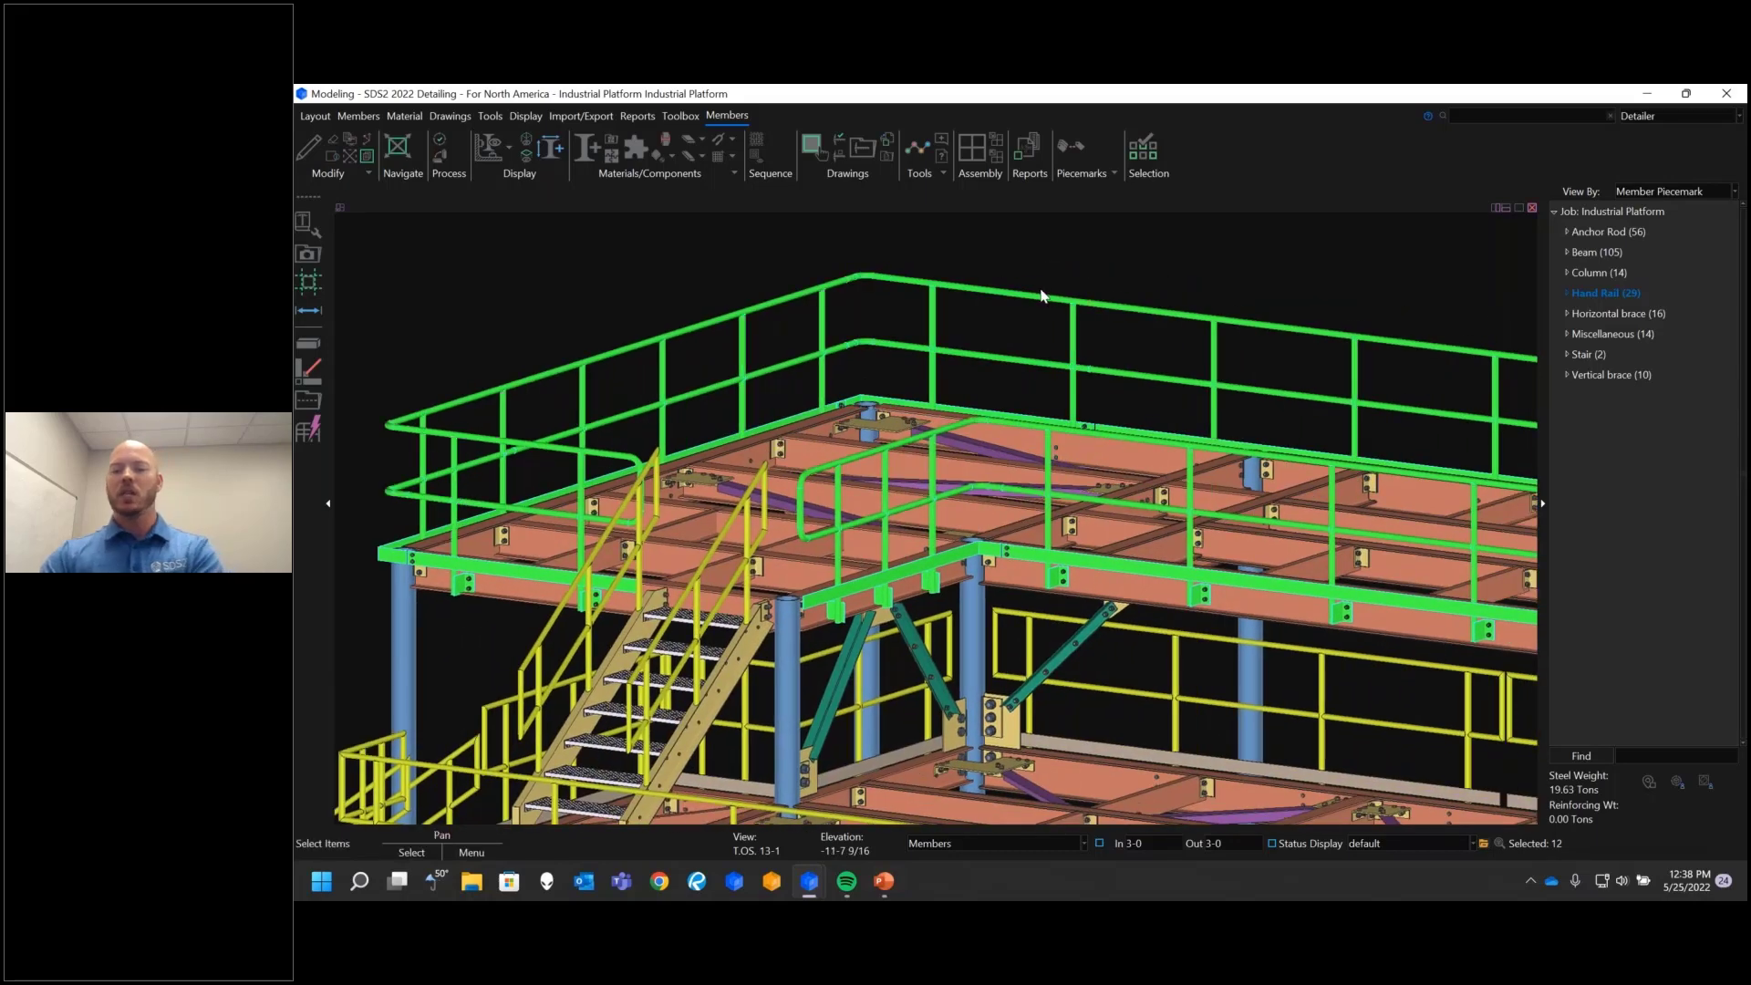
{"action": "key", "text": "Delete"}
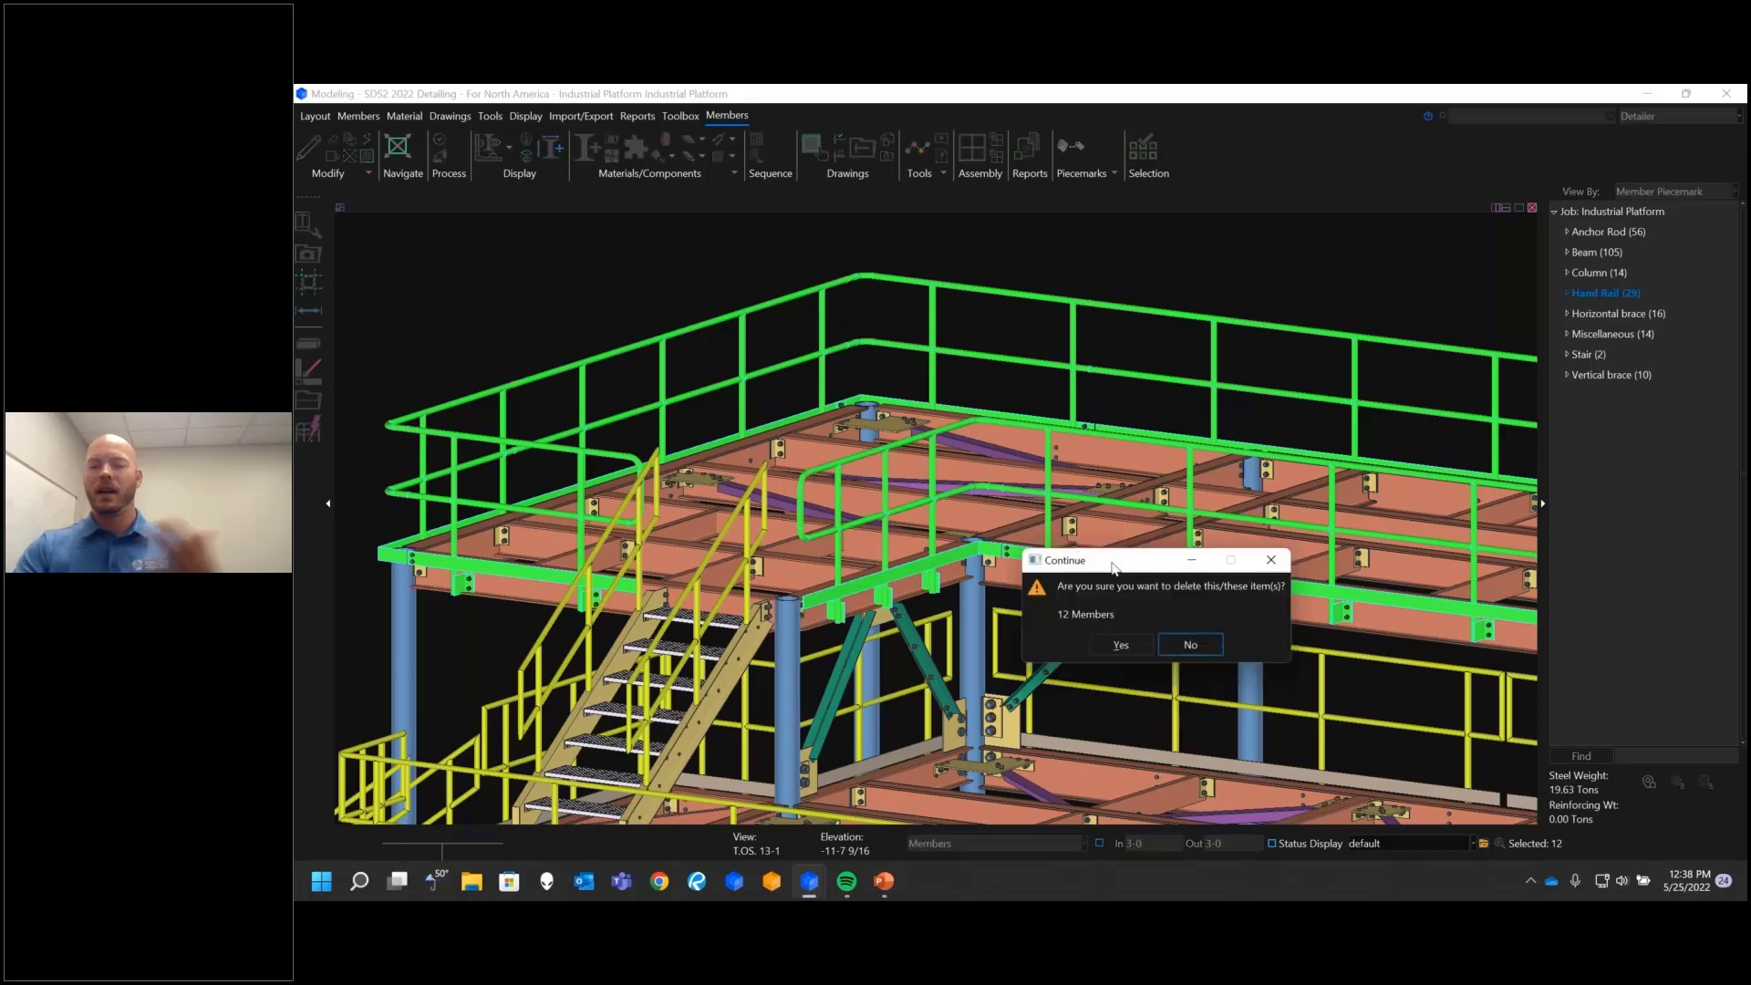
{"action": "left_click", "coordinate": [1120, 645]}
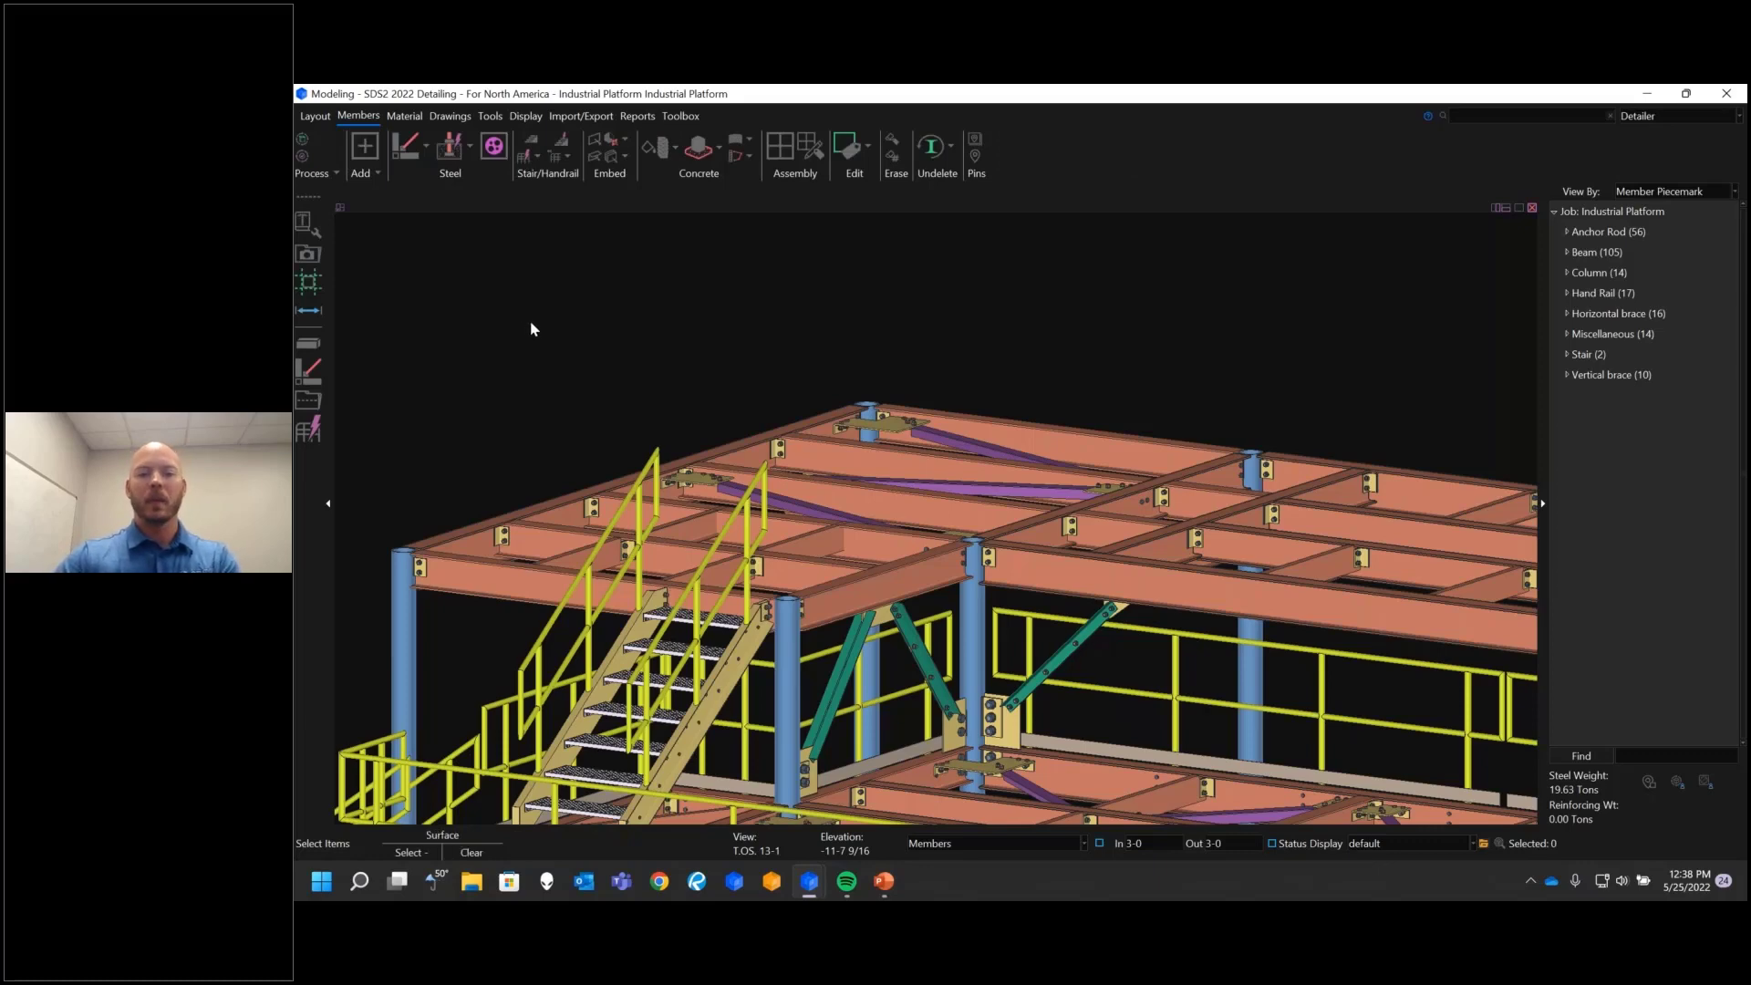
Step: Start a construction line linear array in the T.O.S. 13-1 plan, from the platform corner at grid 2-B to grid 4-B
{"action": "key", "text": "ctrl+r"}
{"action": "middle_click_drag", "start_coordinate": [759, 520], "coordinate": [786, 657]}
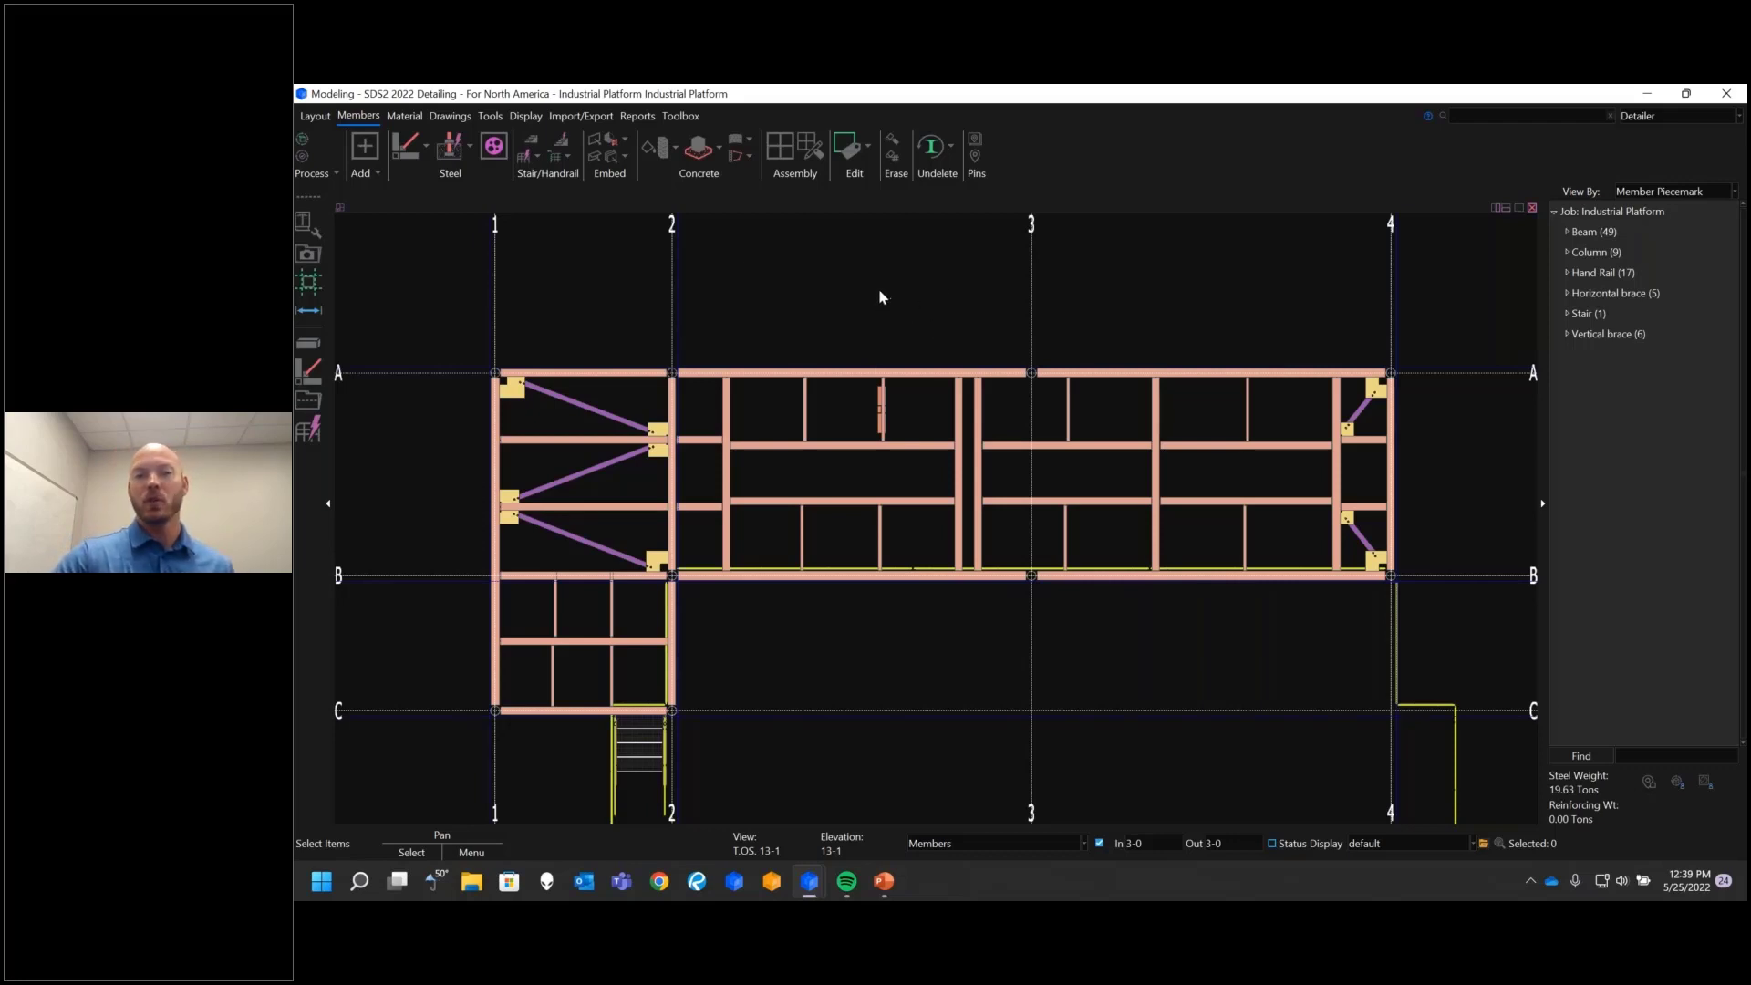
{"action": "left_click", "coordinate": [314, 116]}
{"action": "left_click", "coordinate": [679, 173]}
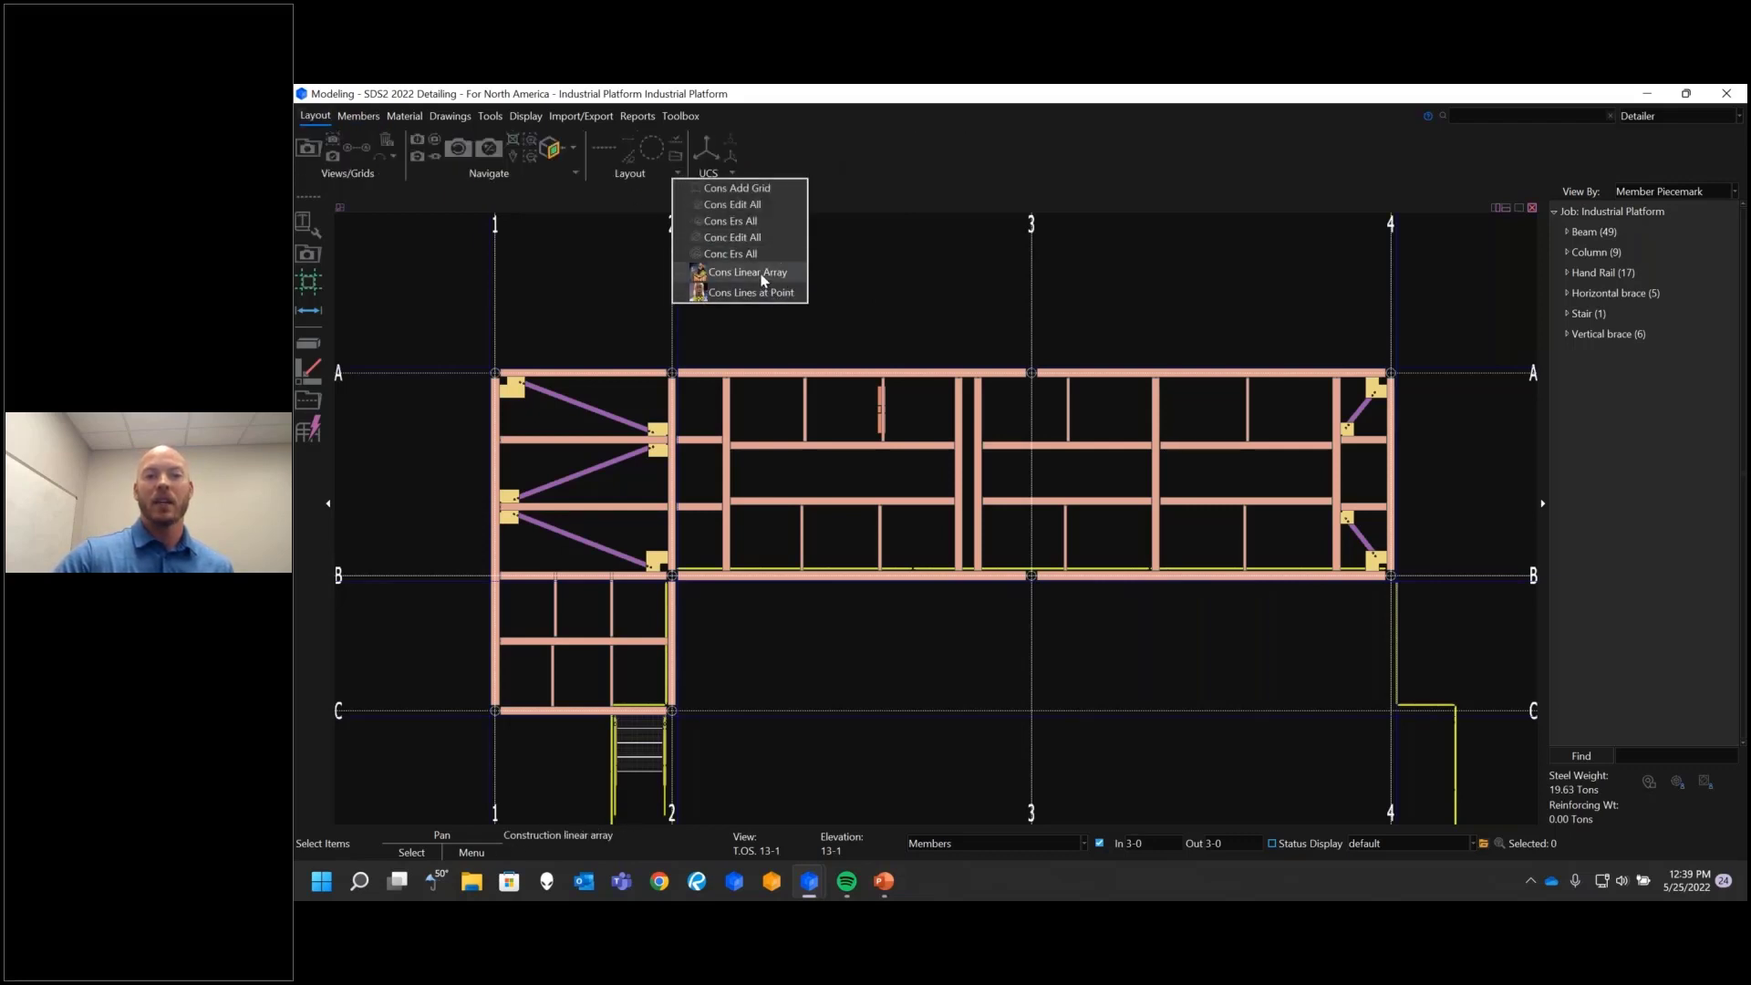
{"action": "left_click", "coordinate": [671, 181]}
{"action": "left_click", "coordinate": [678, 173]}
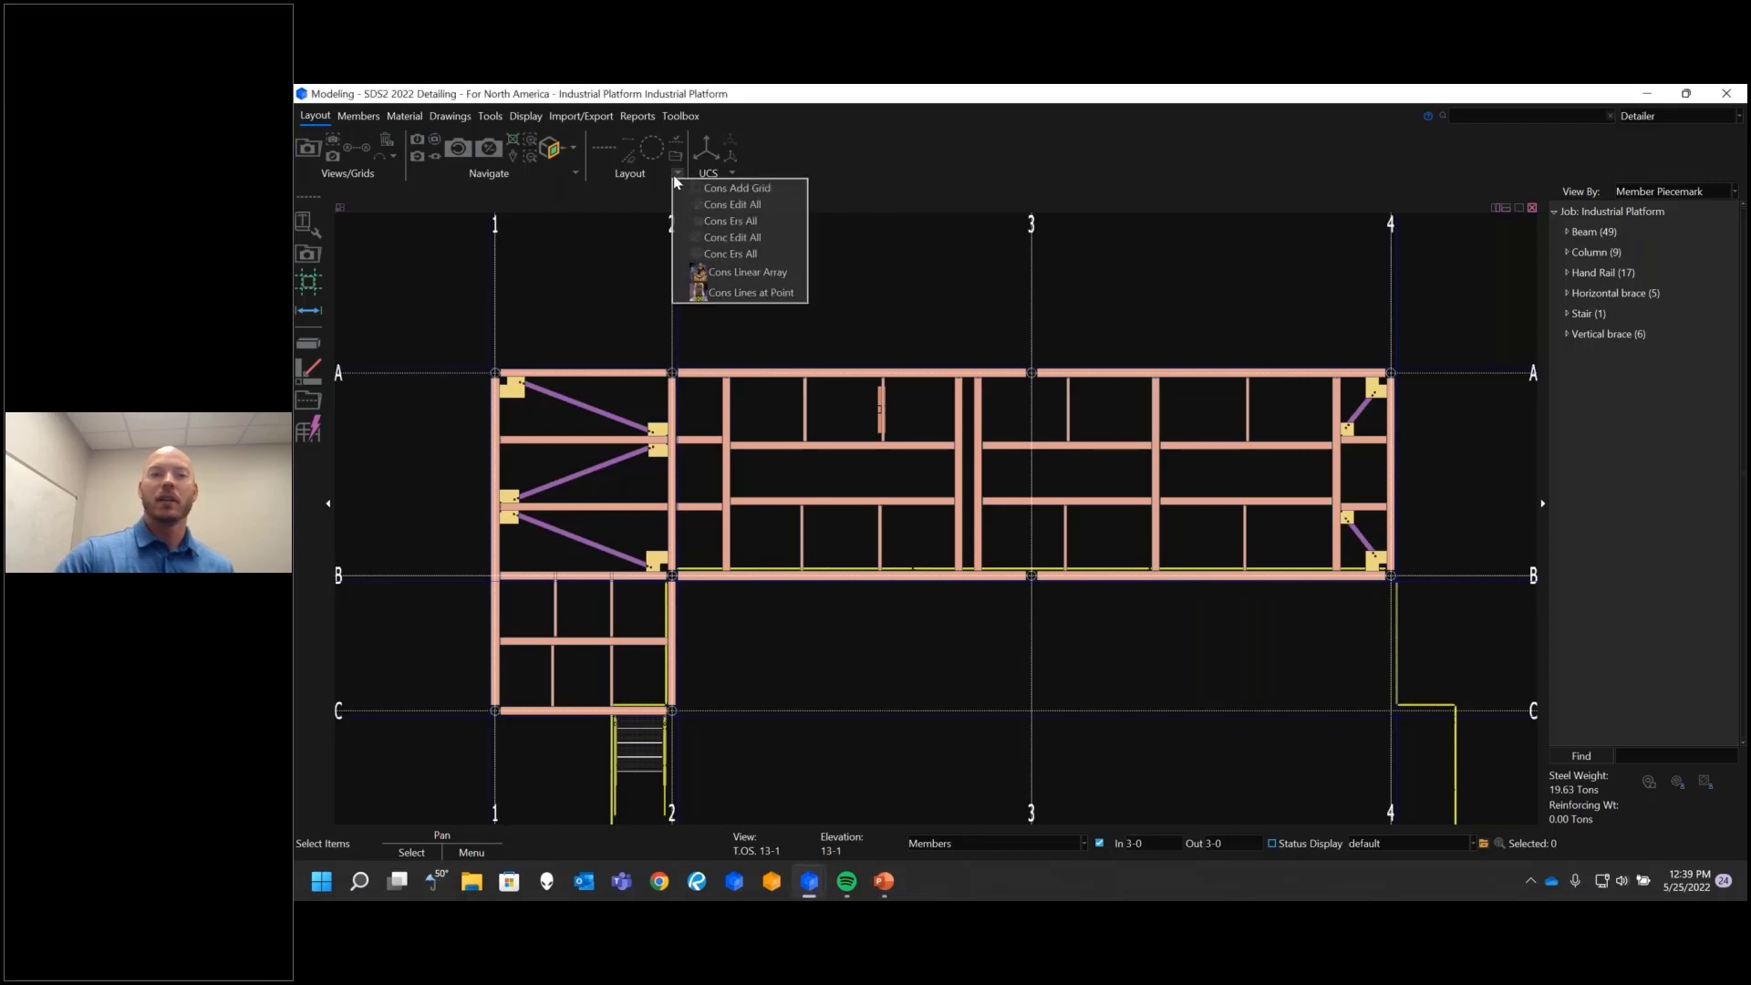
{"action": "left_click", "coordinate": [735, 273]}
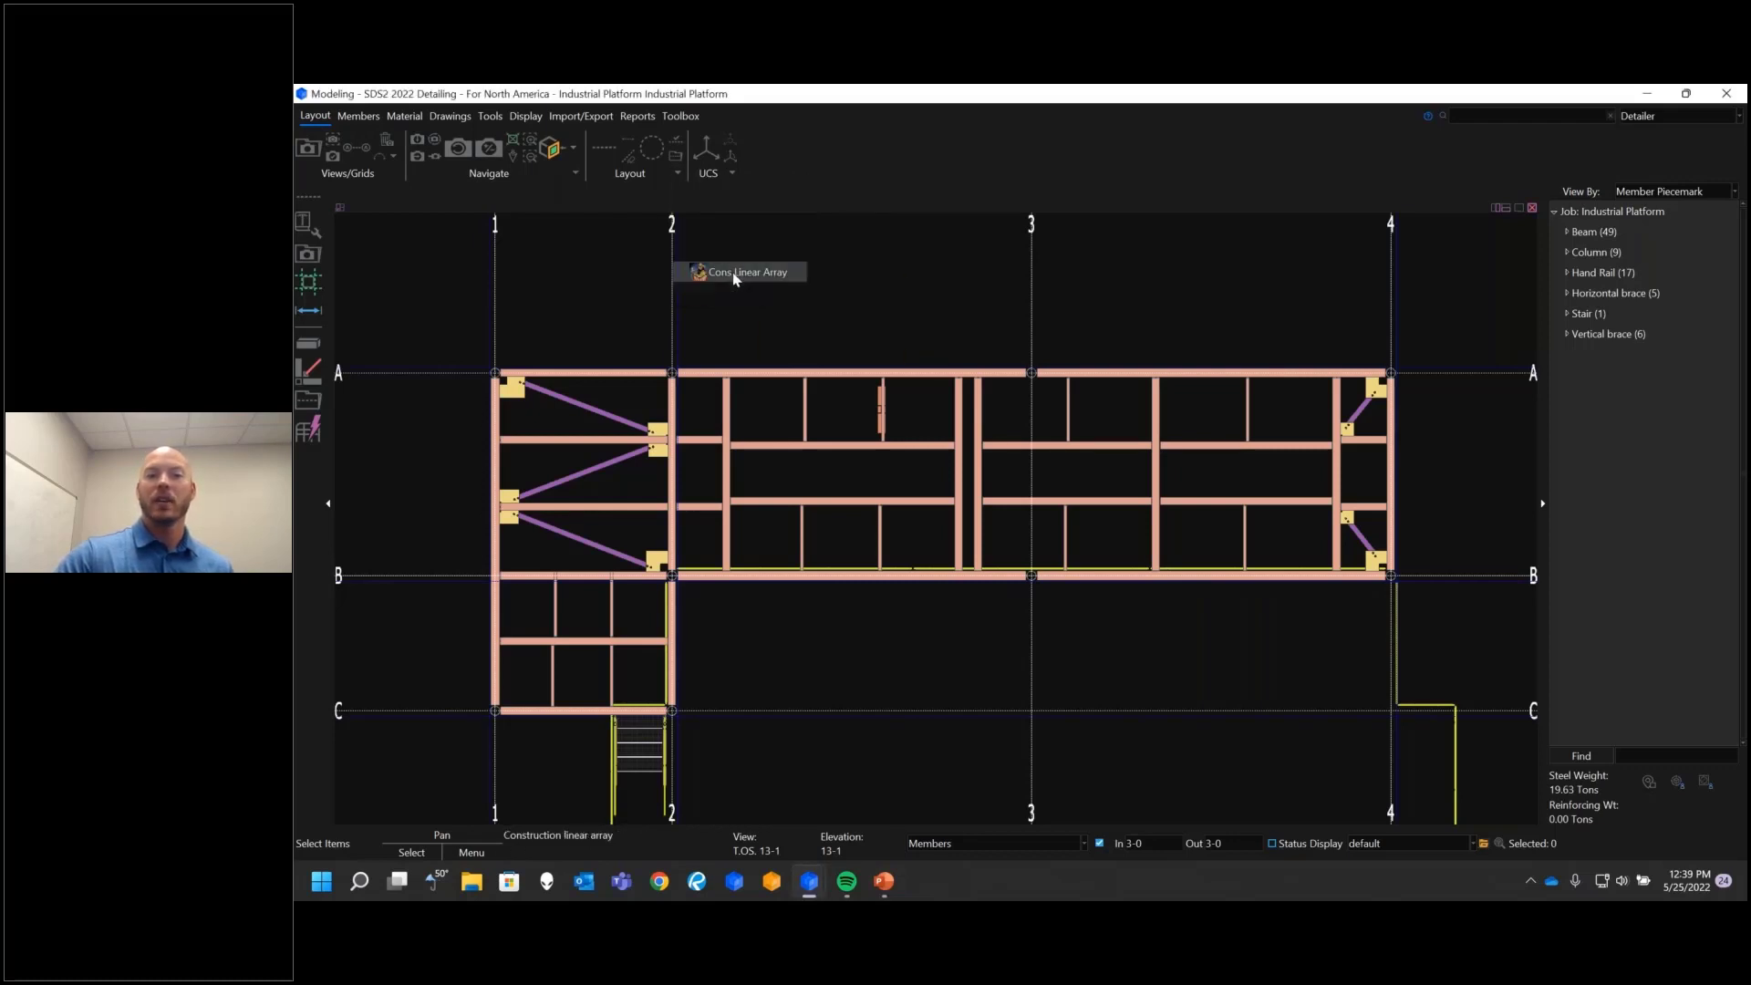
{"action": "left_click", "coordinate": [678, 581]}
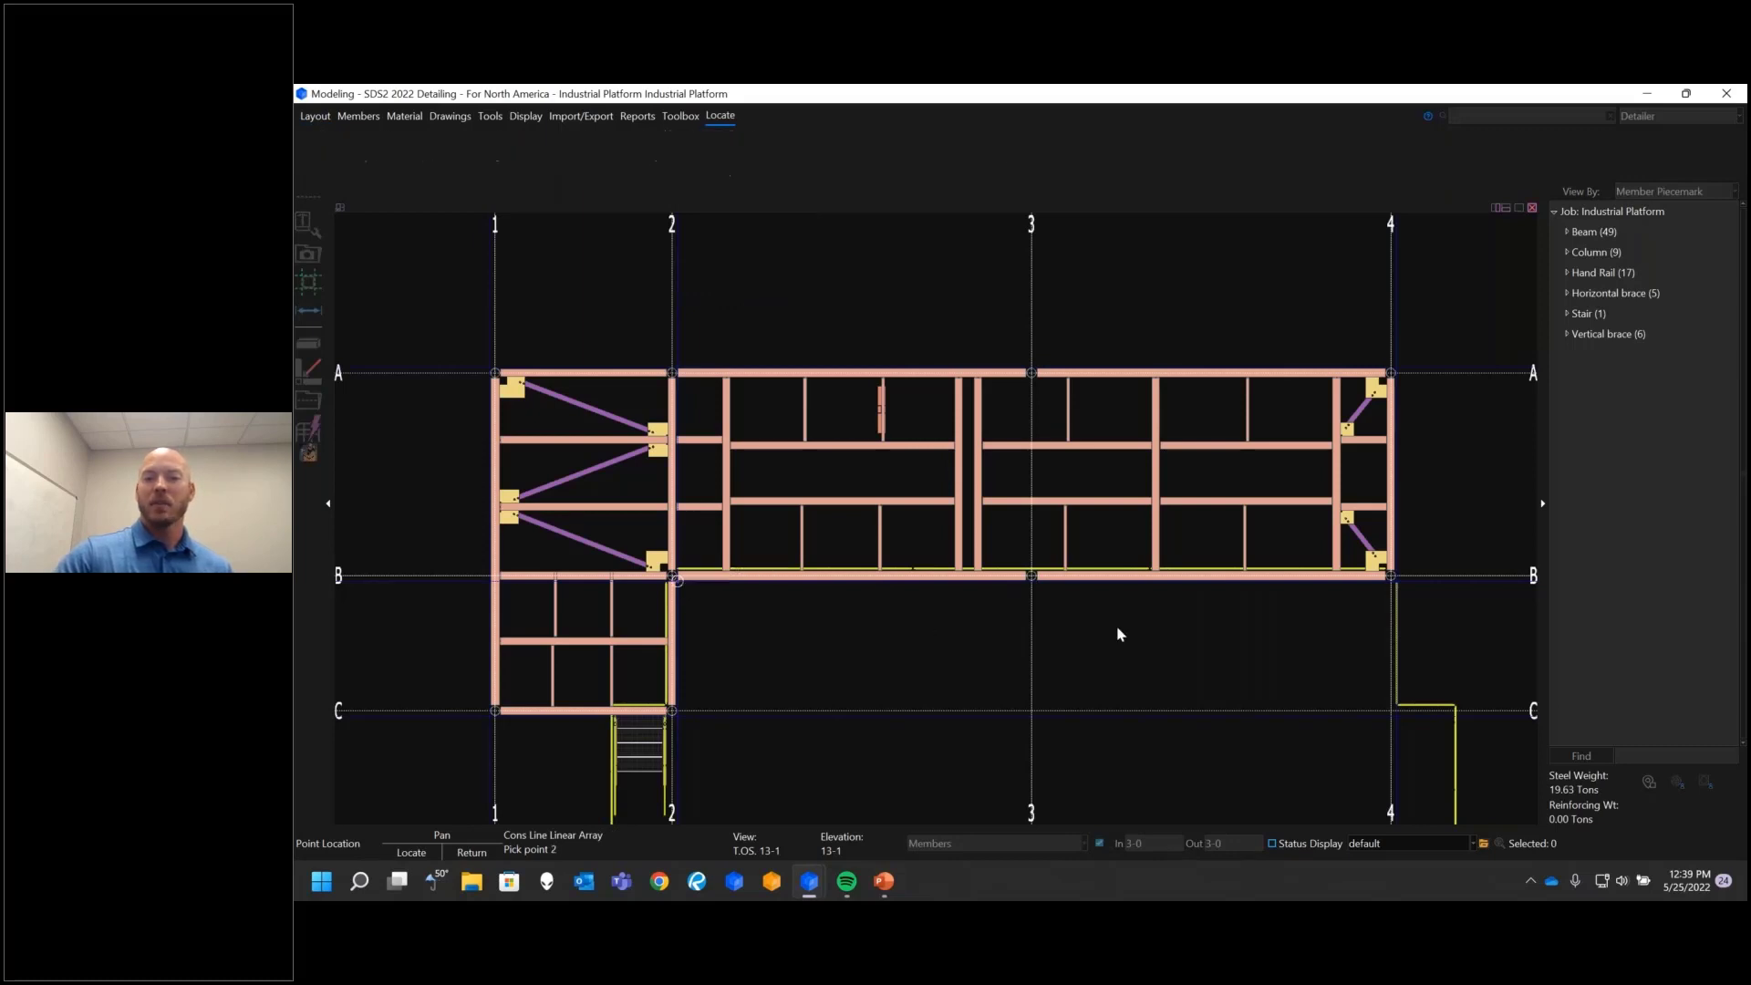
{"action": "left_click", "coordinate": [1402, 585]}
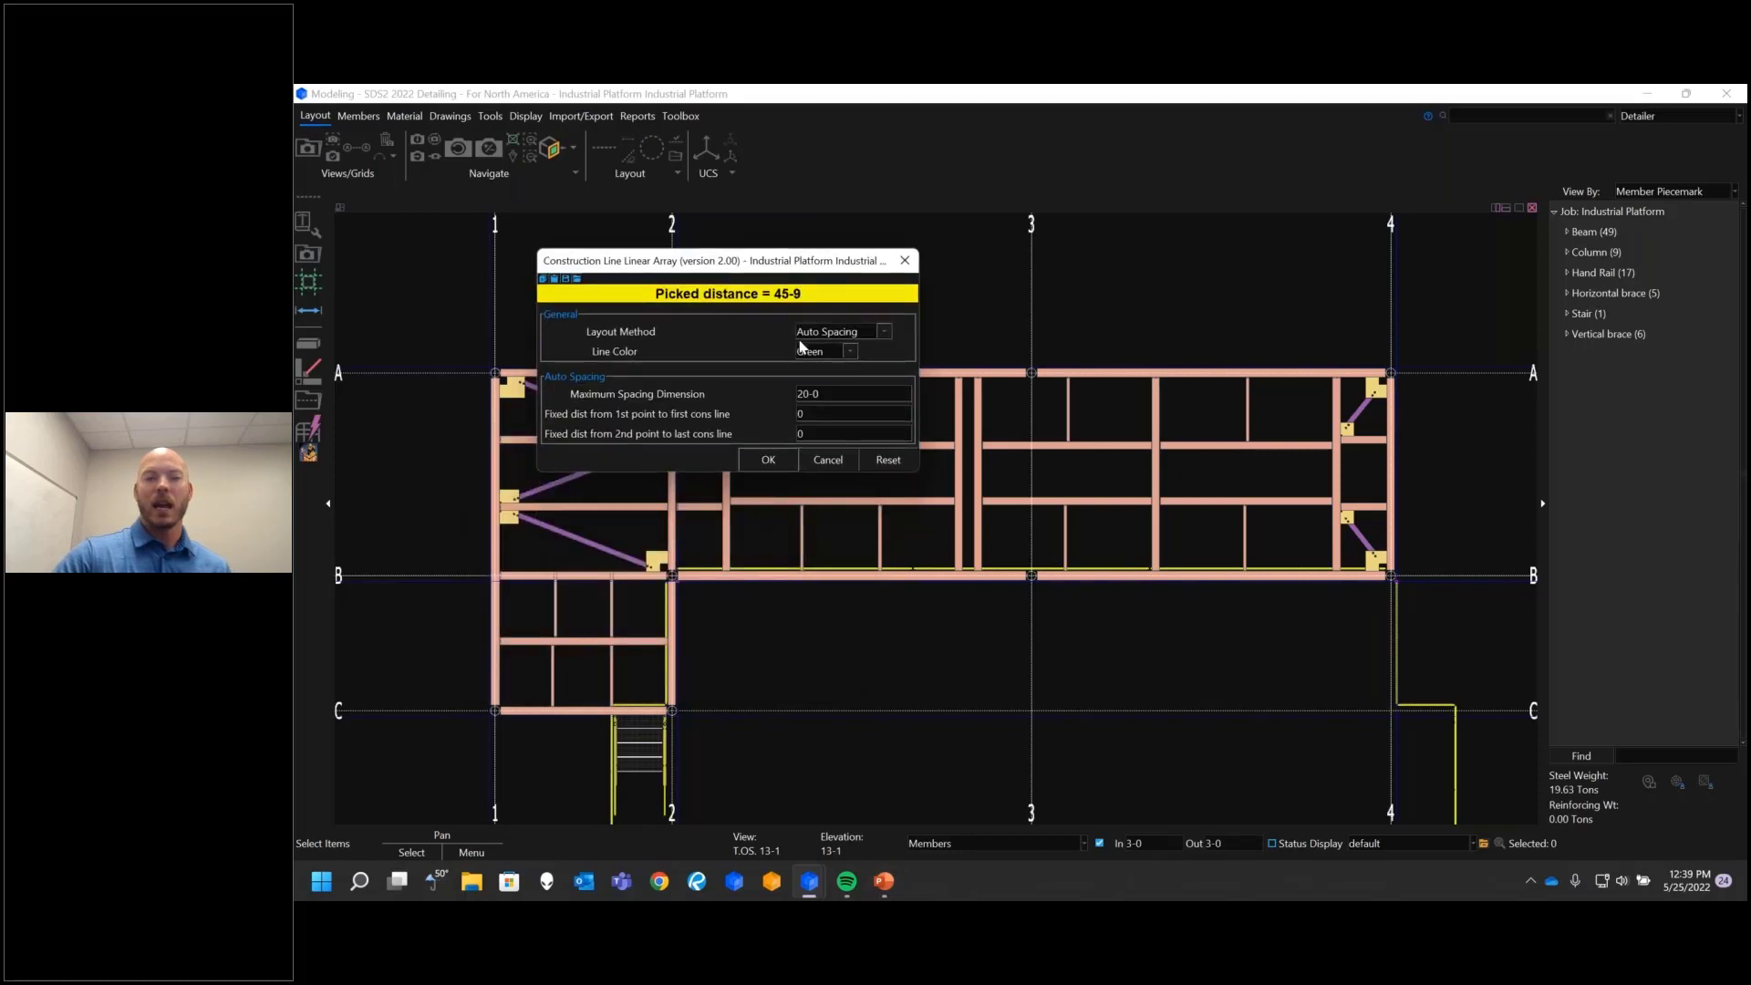
Step: Create the green construction line array with Auto Spacing and a 20-0 maximum spacing, without adding another array
{"action": "left_click", "coordinate": [842, 393]}
{"action": "left_click", "coordinate": [882, 332]}
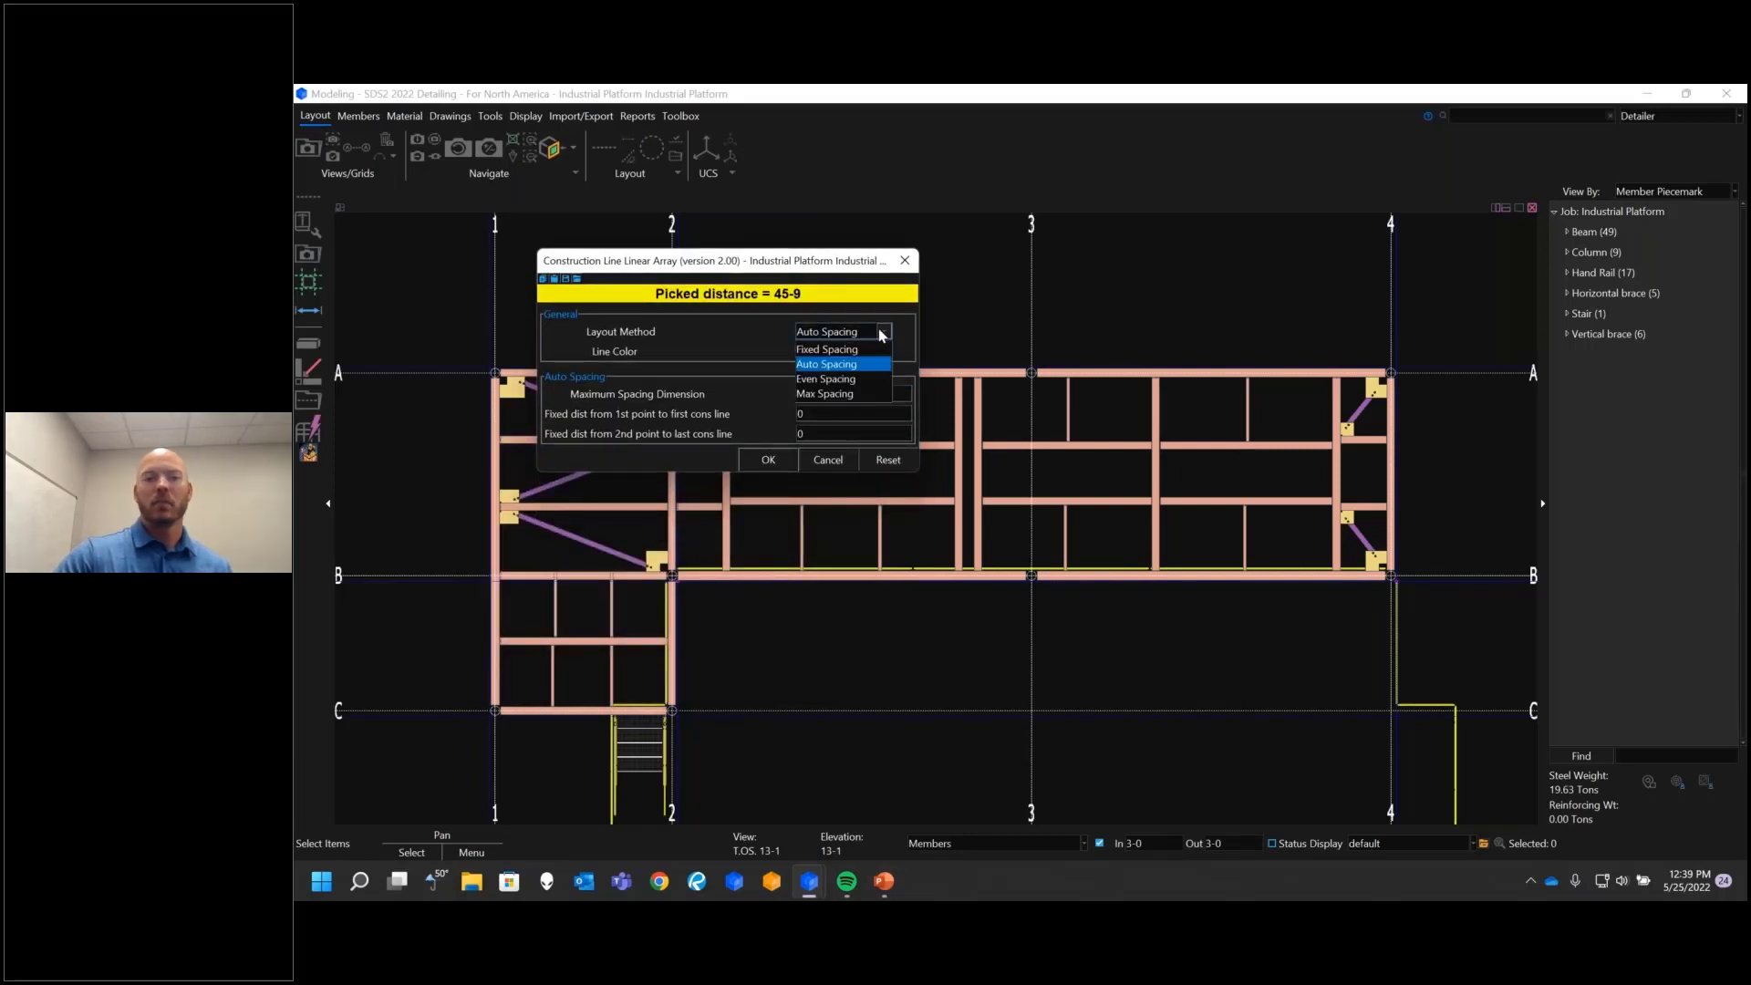
{"action": "left_click", "coordinate": [882, 332]}
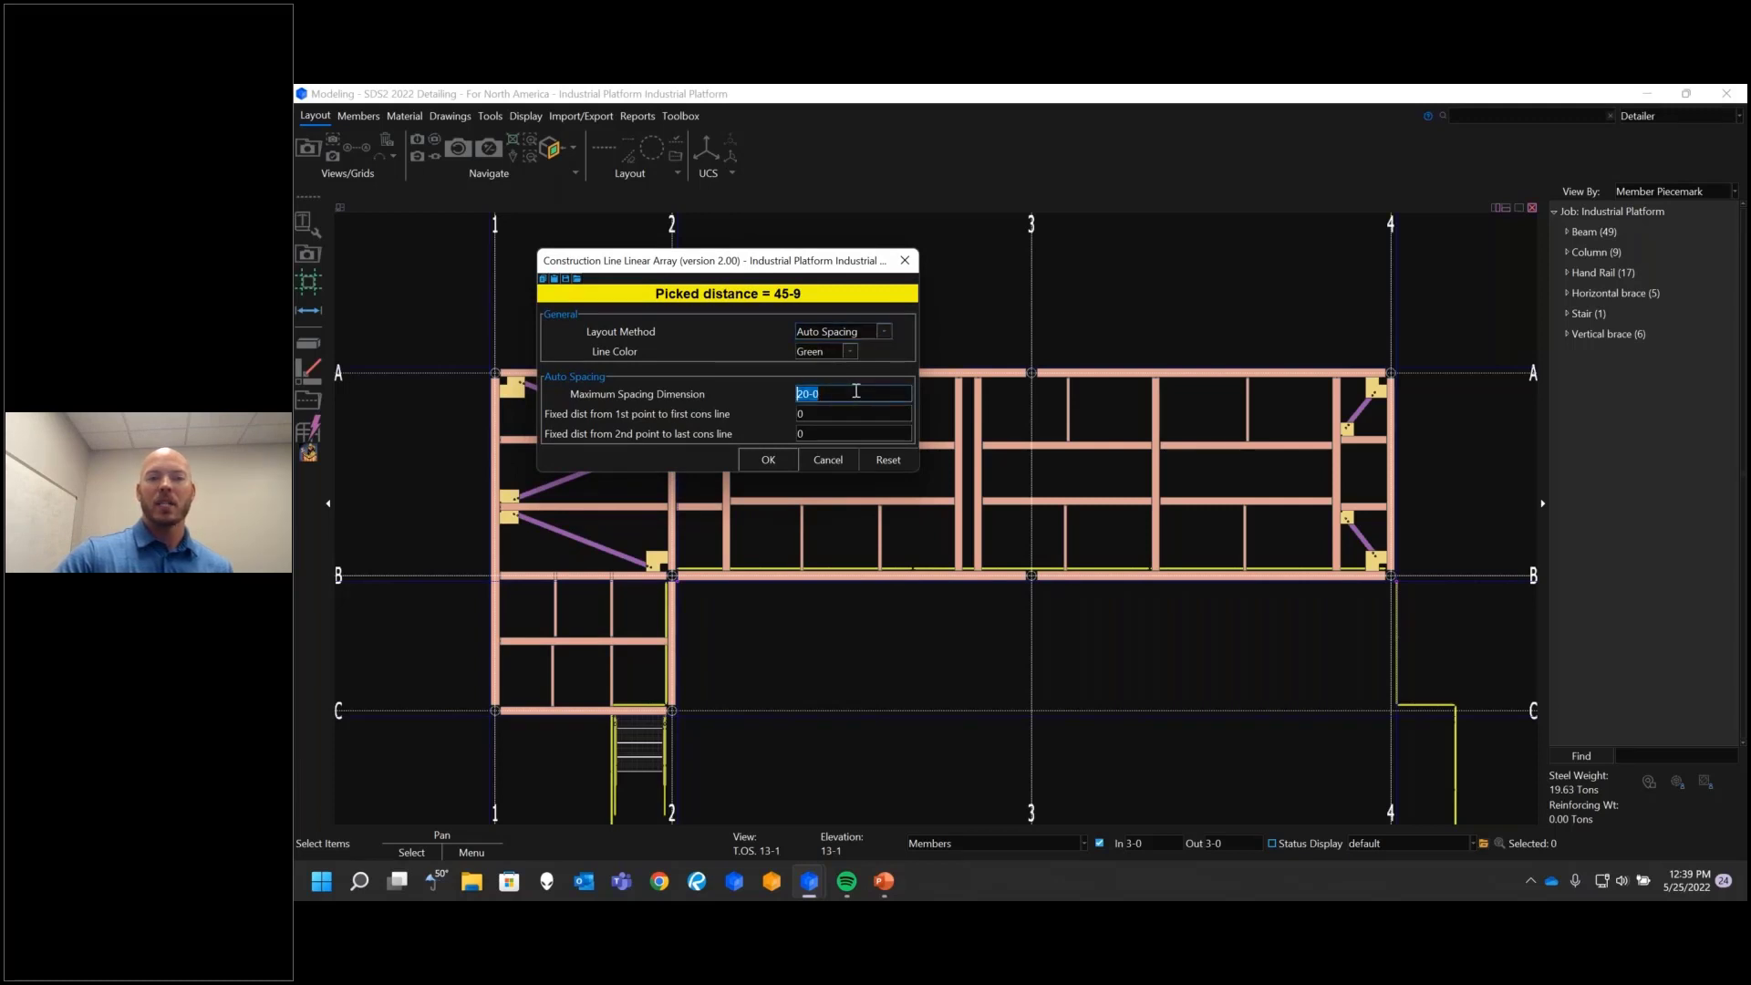
{"action": "left_click", "coordinate": [864, 391]}
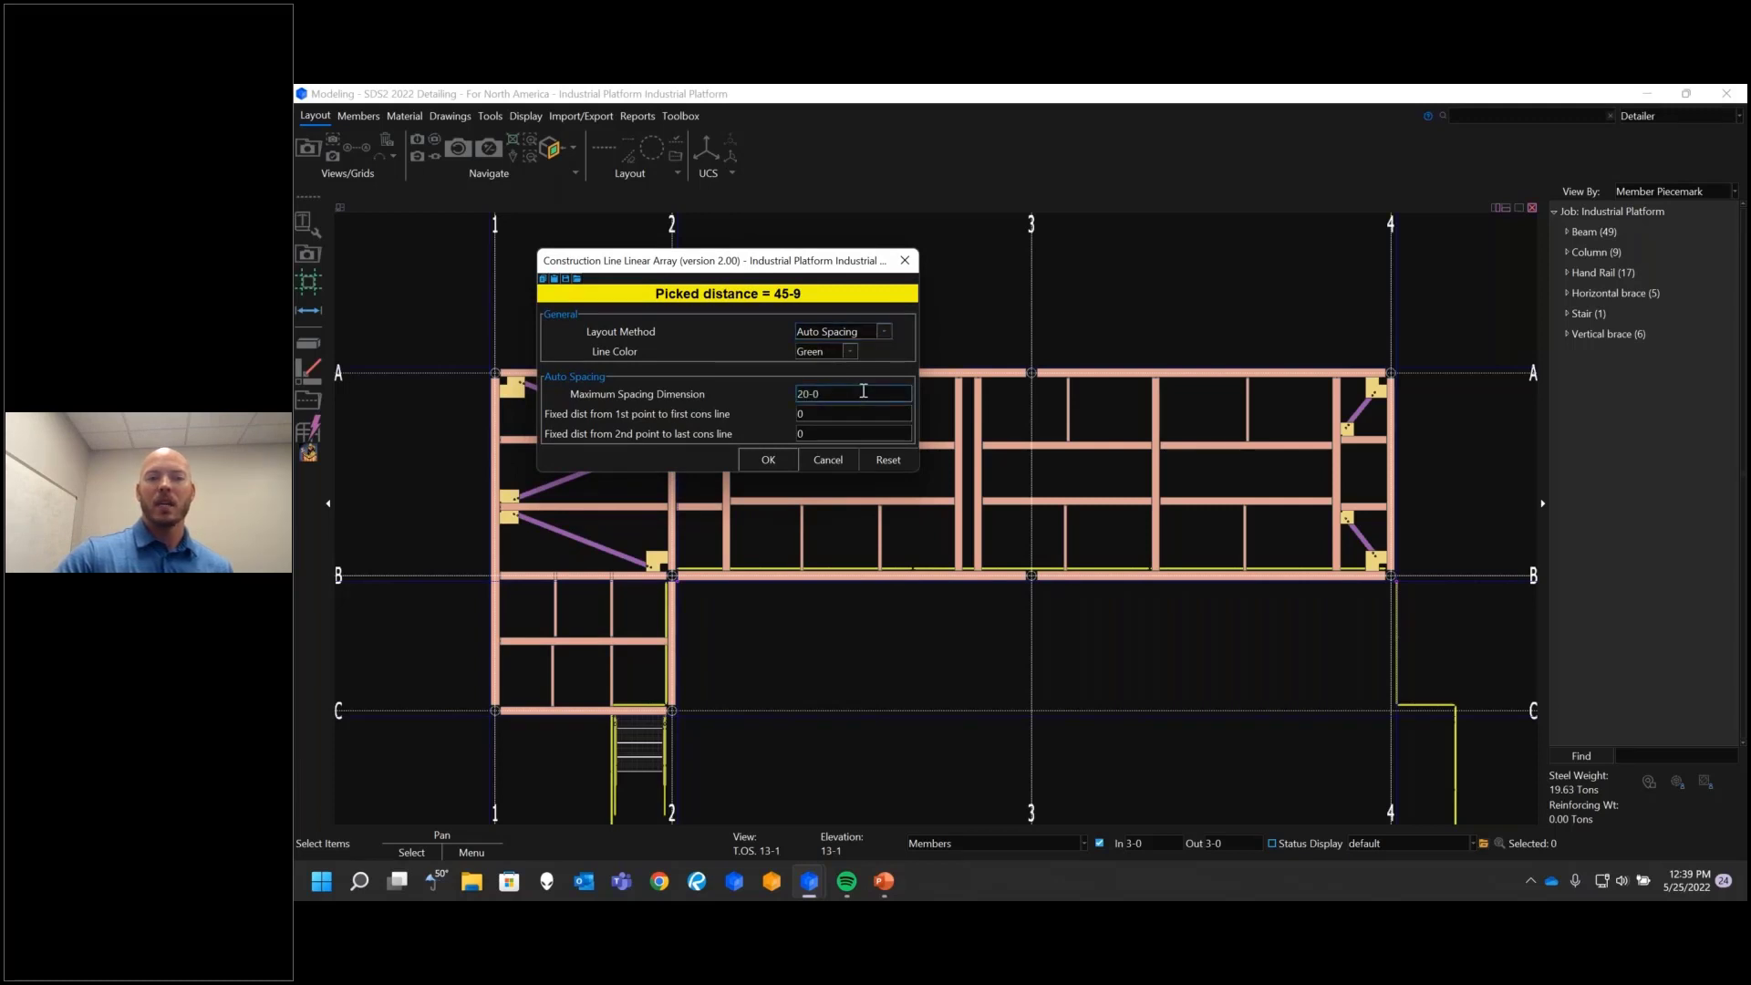
{"action": "left_click", "coordinate": [767, 460]}
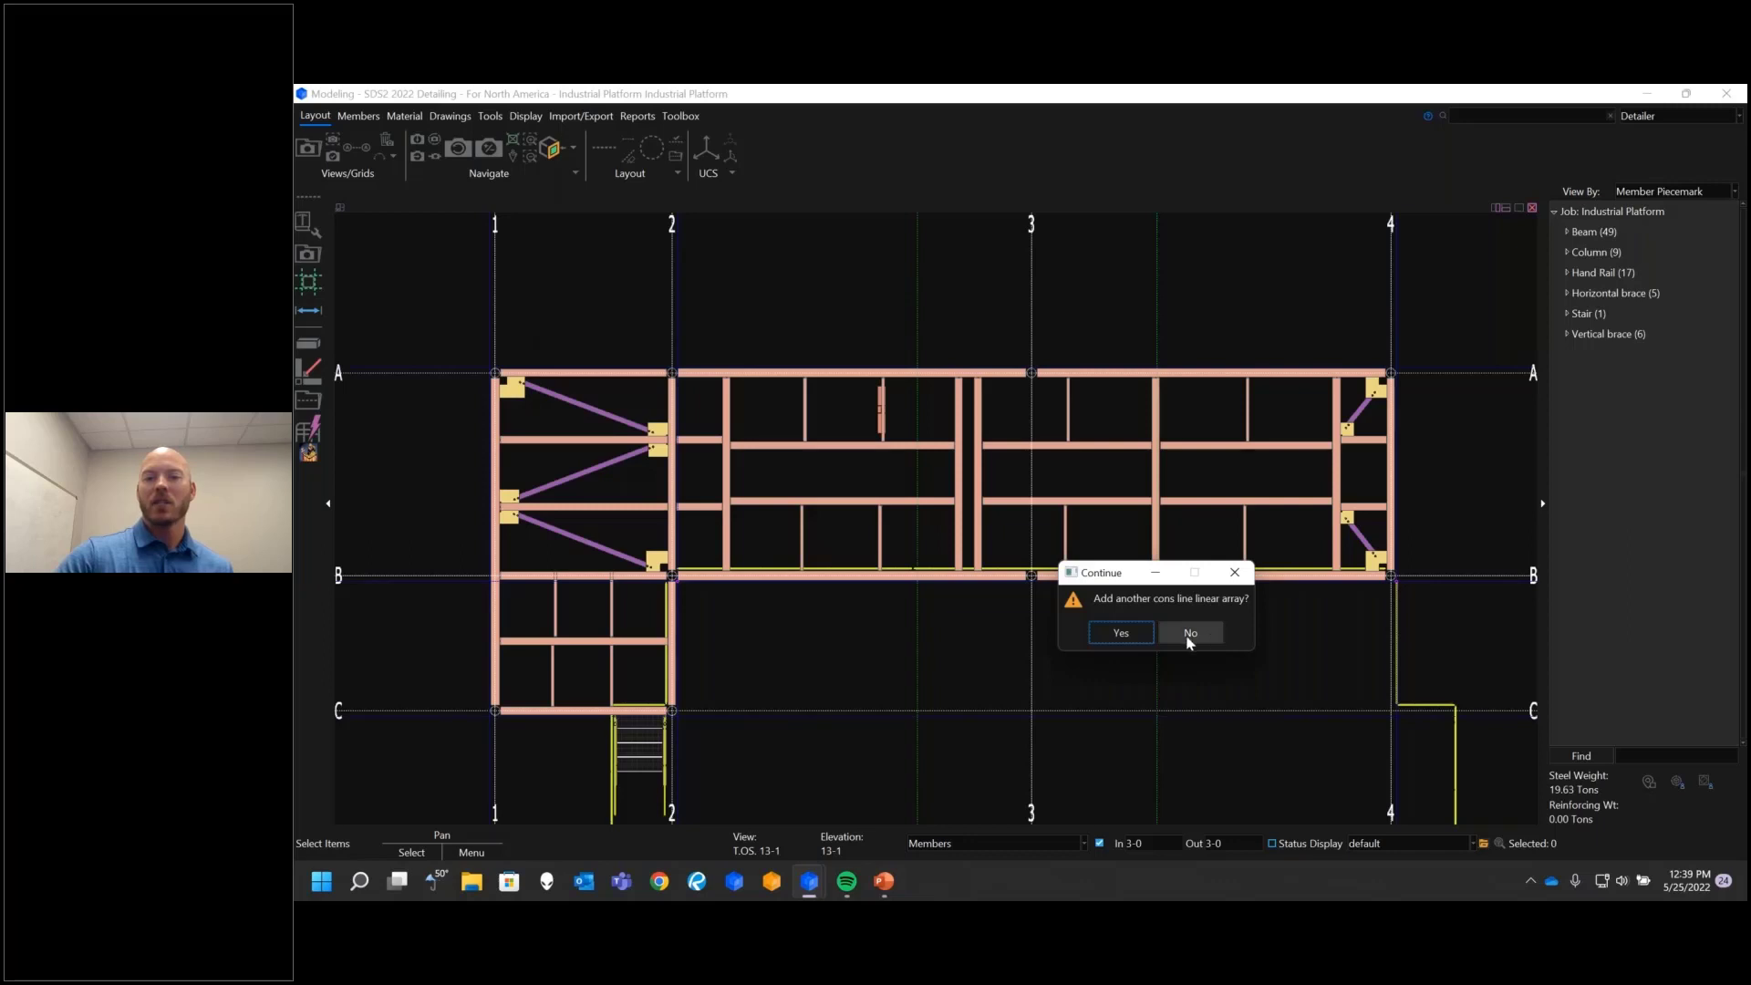
{"action": "left_click", "coordinate": [1219, 634]}
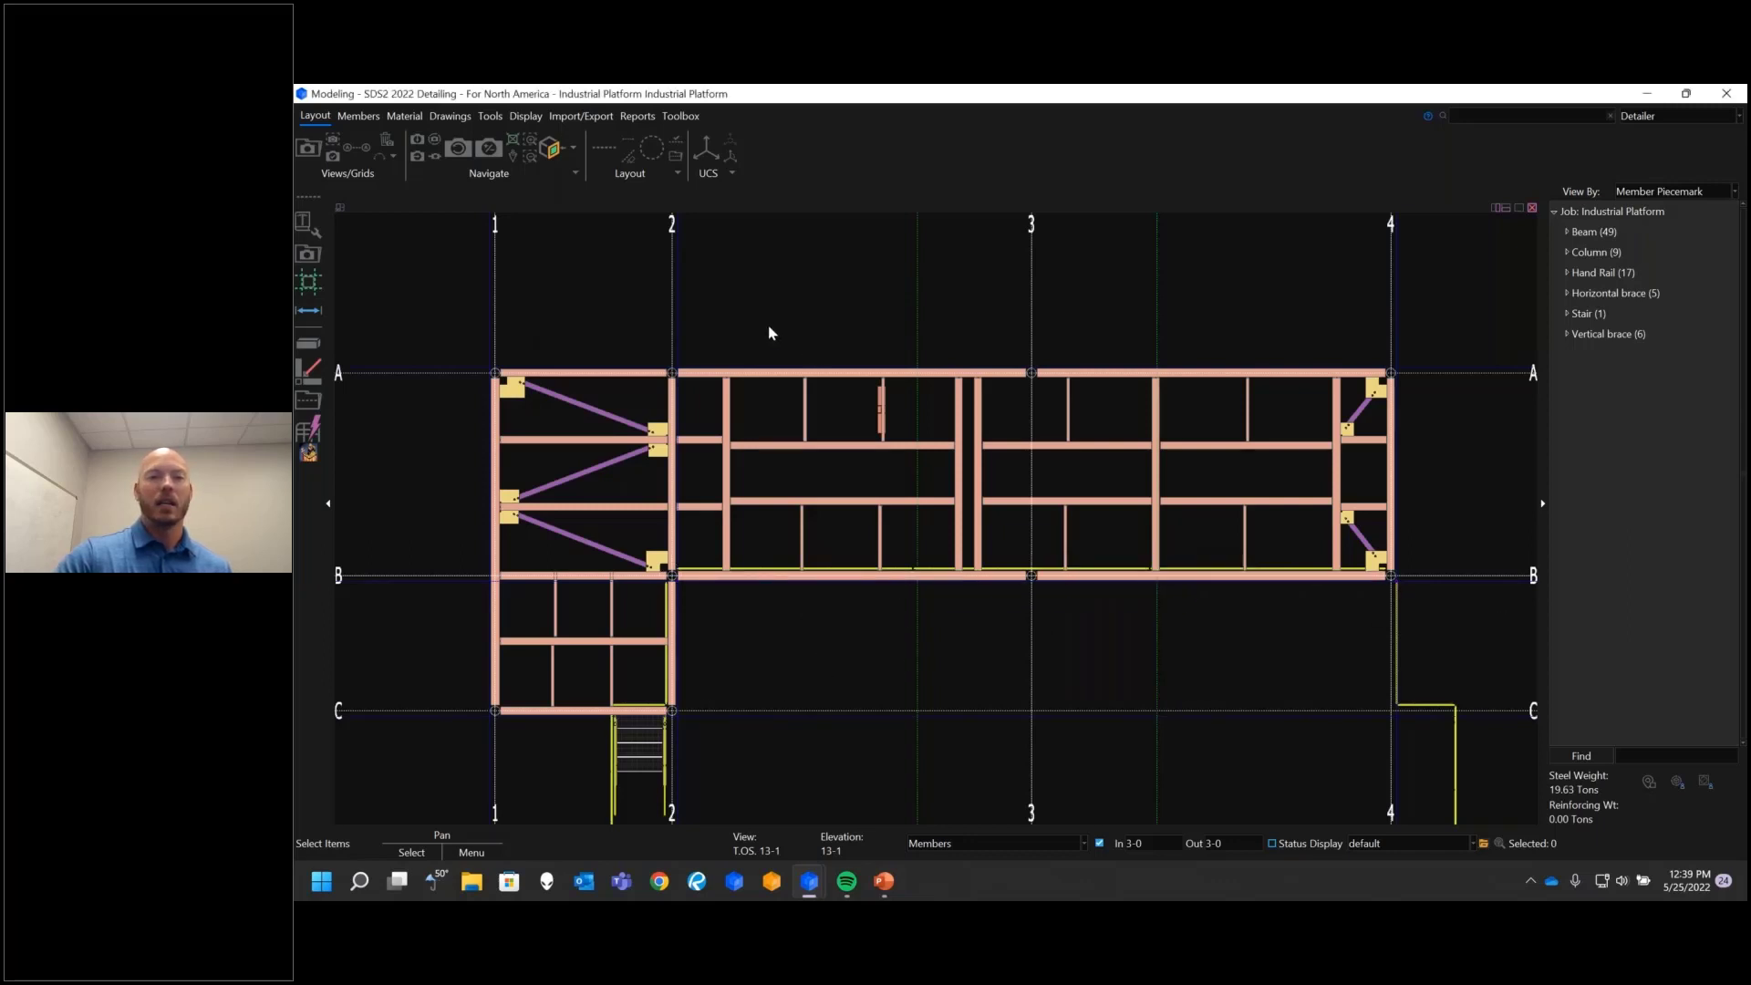
Step: Add a red auto-spaced construction line array from platform corner 4-A to corner 1-A, with 20-0 maximum spacing
{"action": "left_click", "coordinate": [309, 453]}
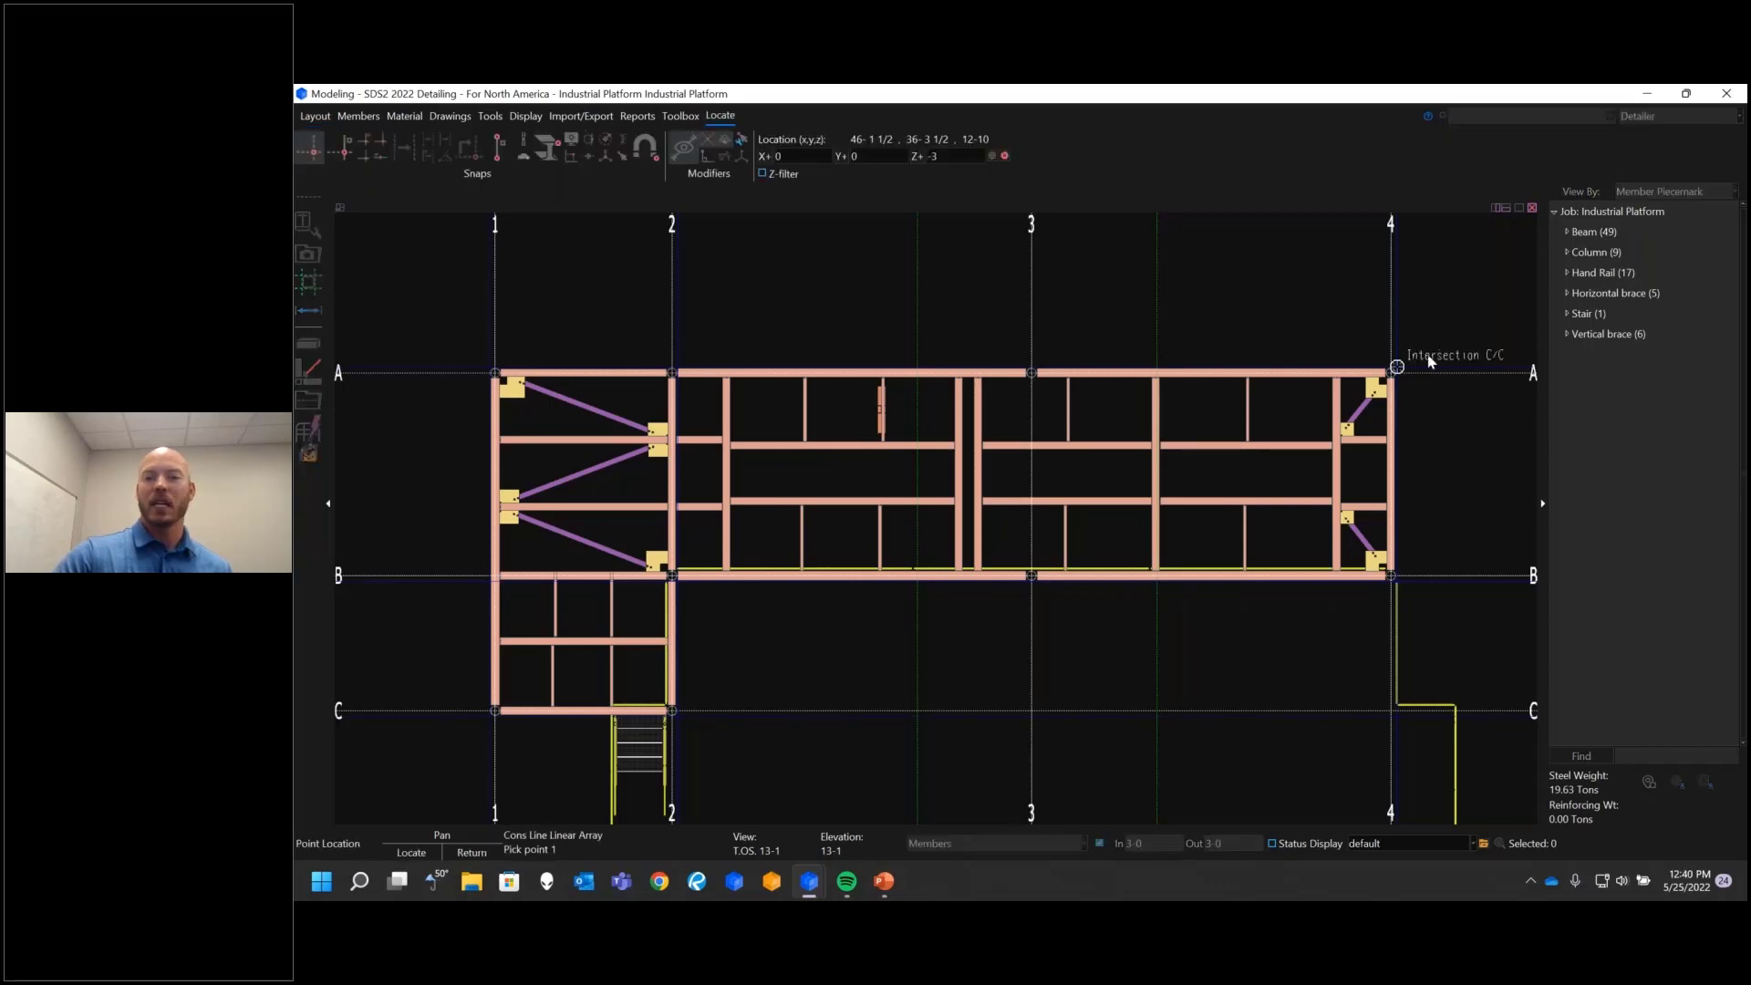
{"action": "left_click", "coordinate": [1393, 372]}
{"action": "left_click", "coordinate": [477, 370]}
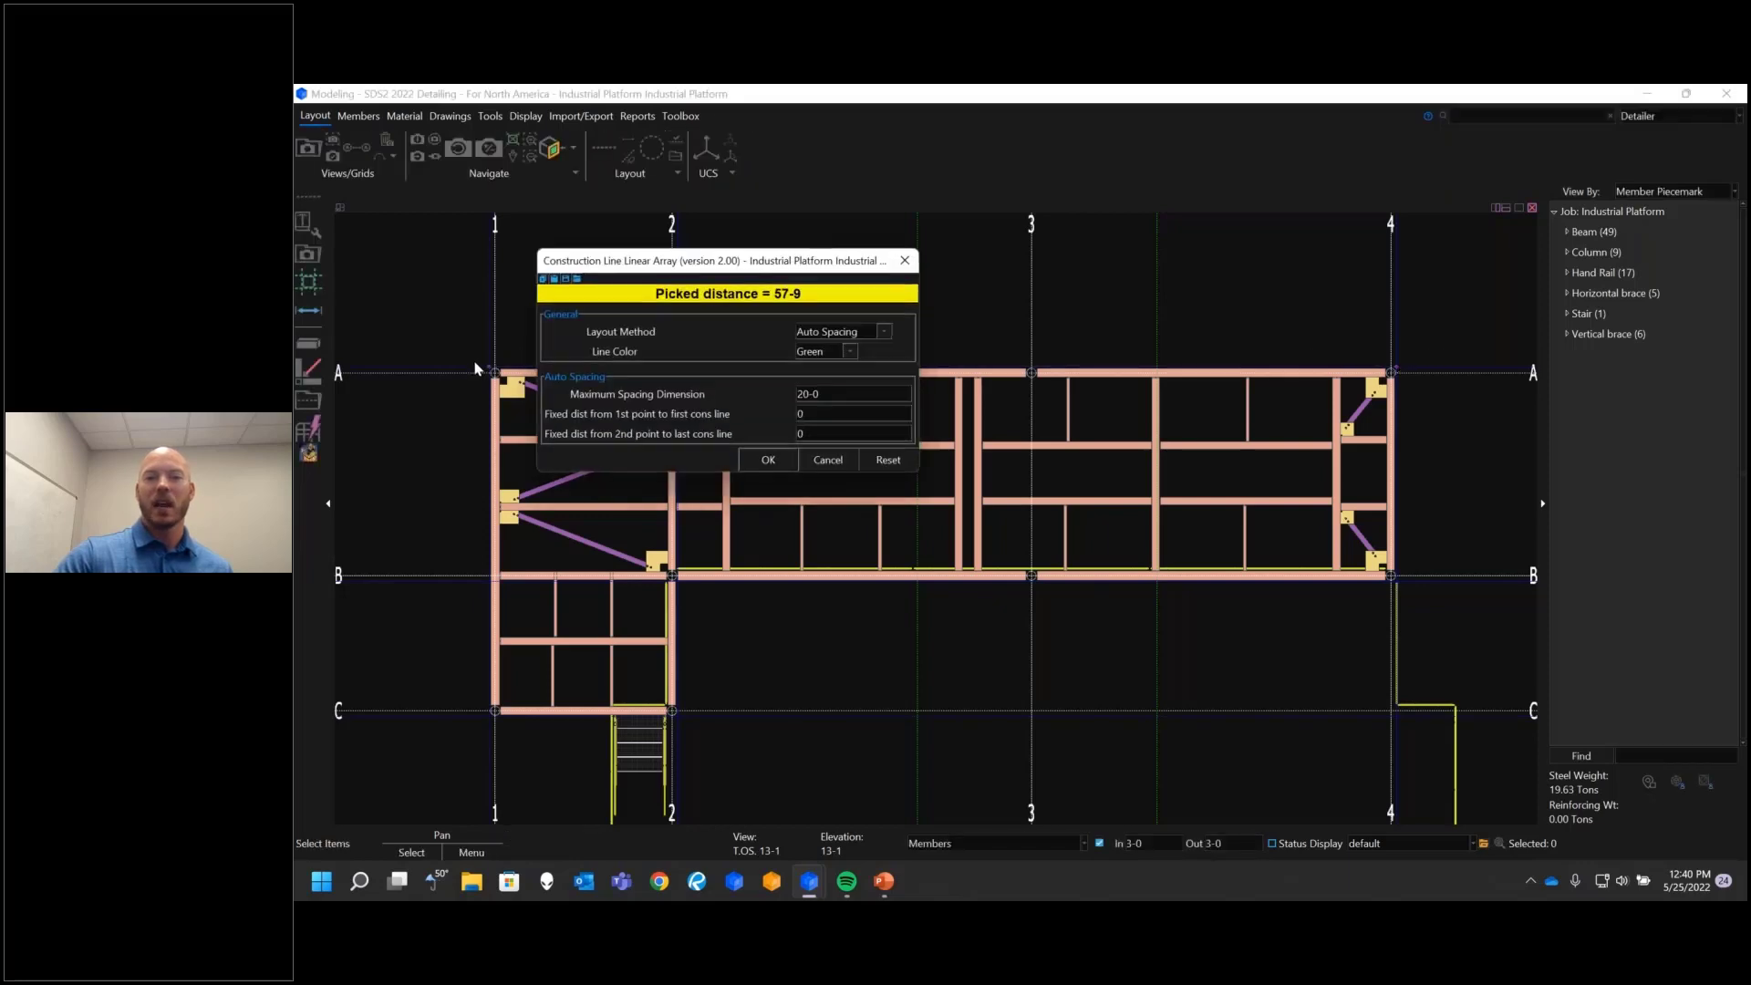
{"action": "left_click", "coordinate": [851, 352]}
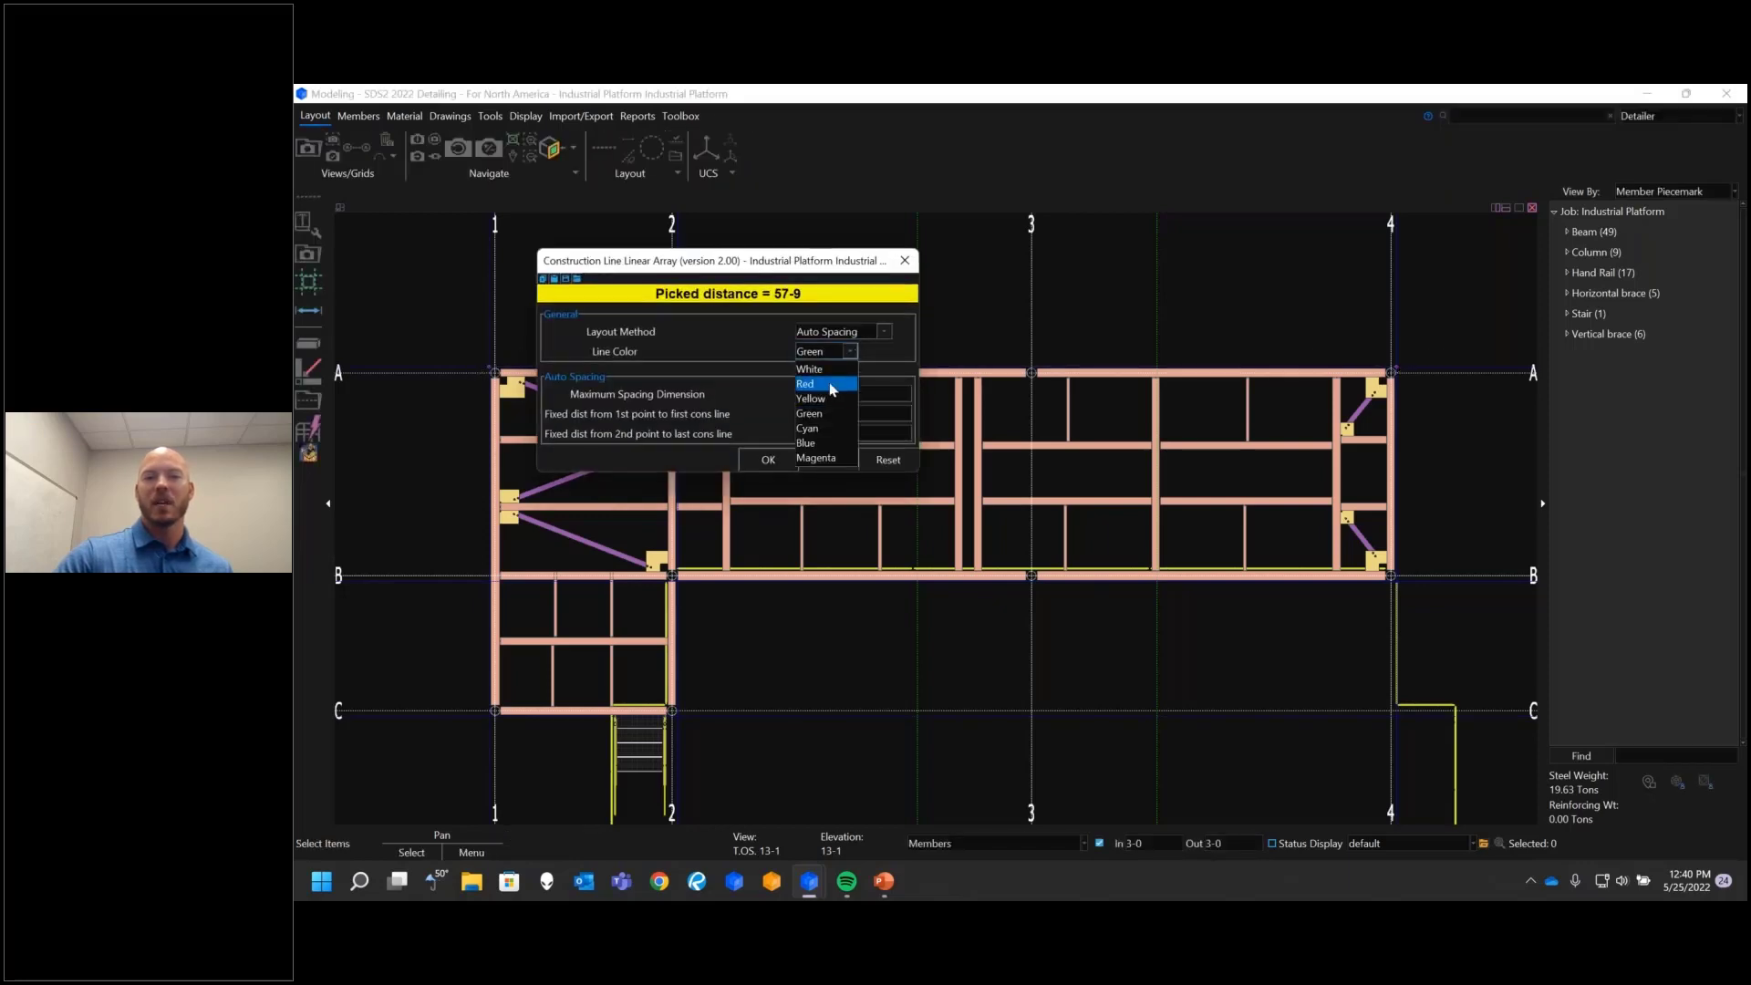
{"action": "left_click", "coordinate": [832, 385]}
{"action": "left_click", "coordinate": [766, 461]}
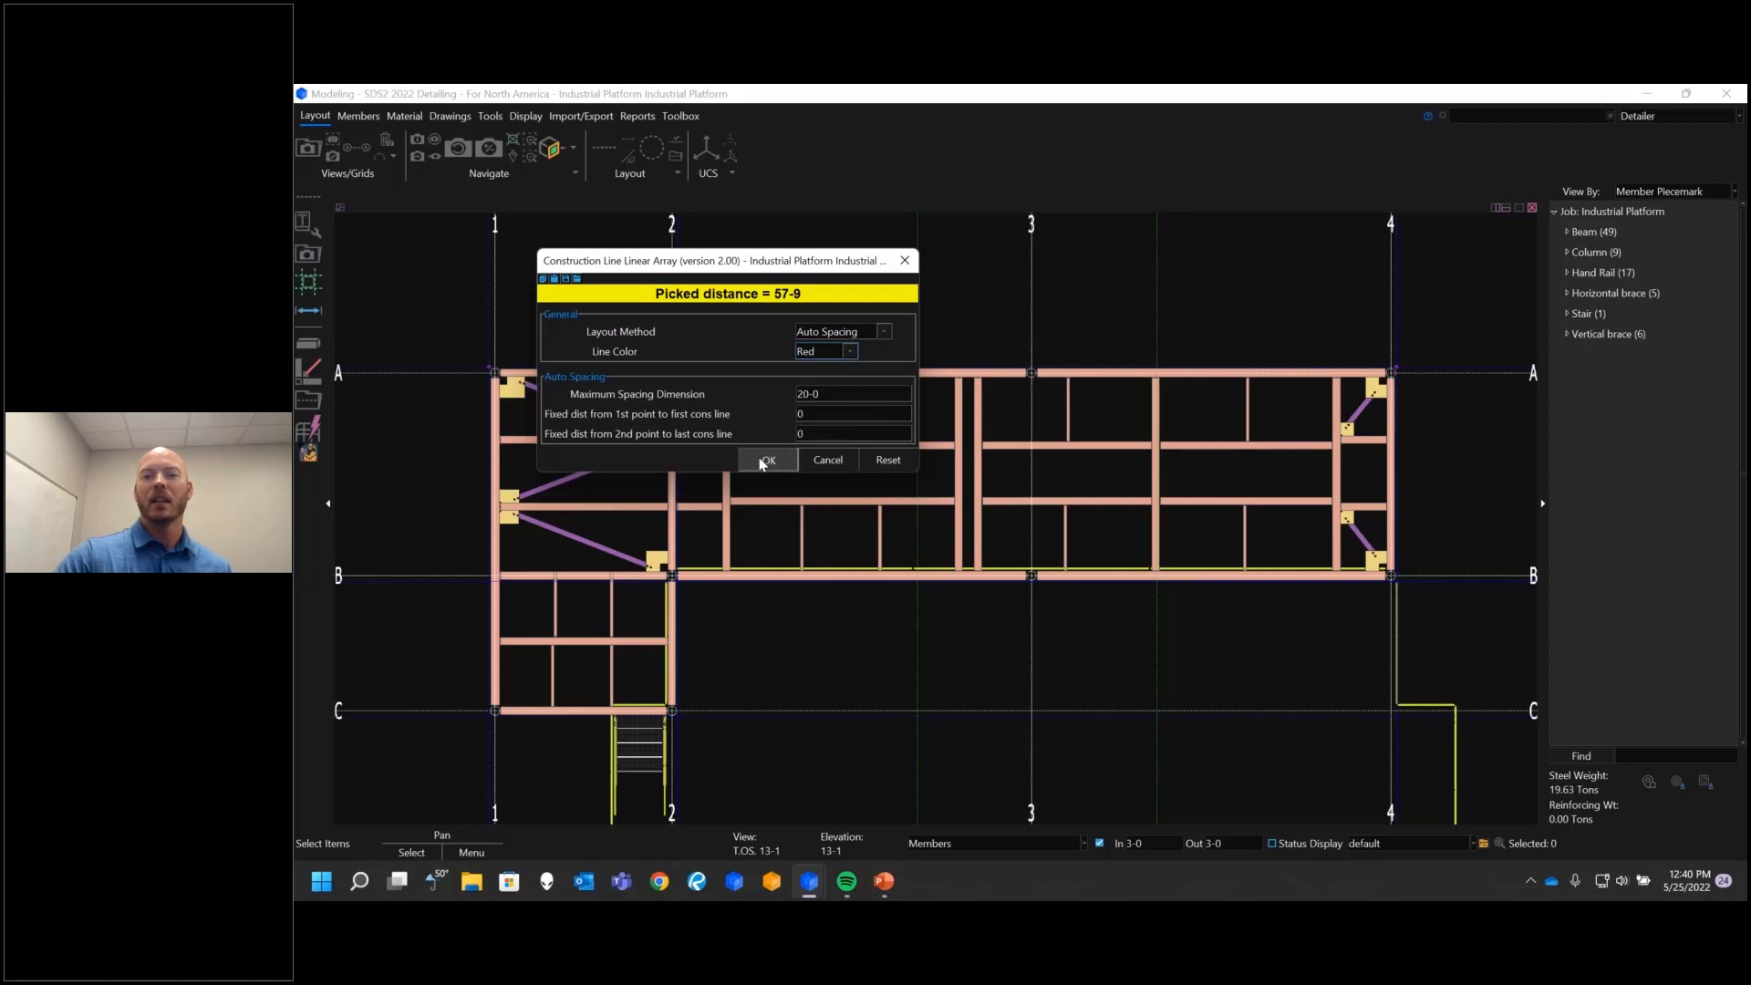
{"action": "left_click", "coordinate": [1204, 638]}
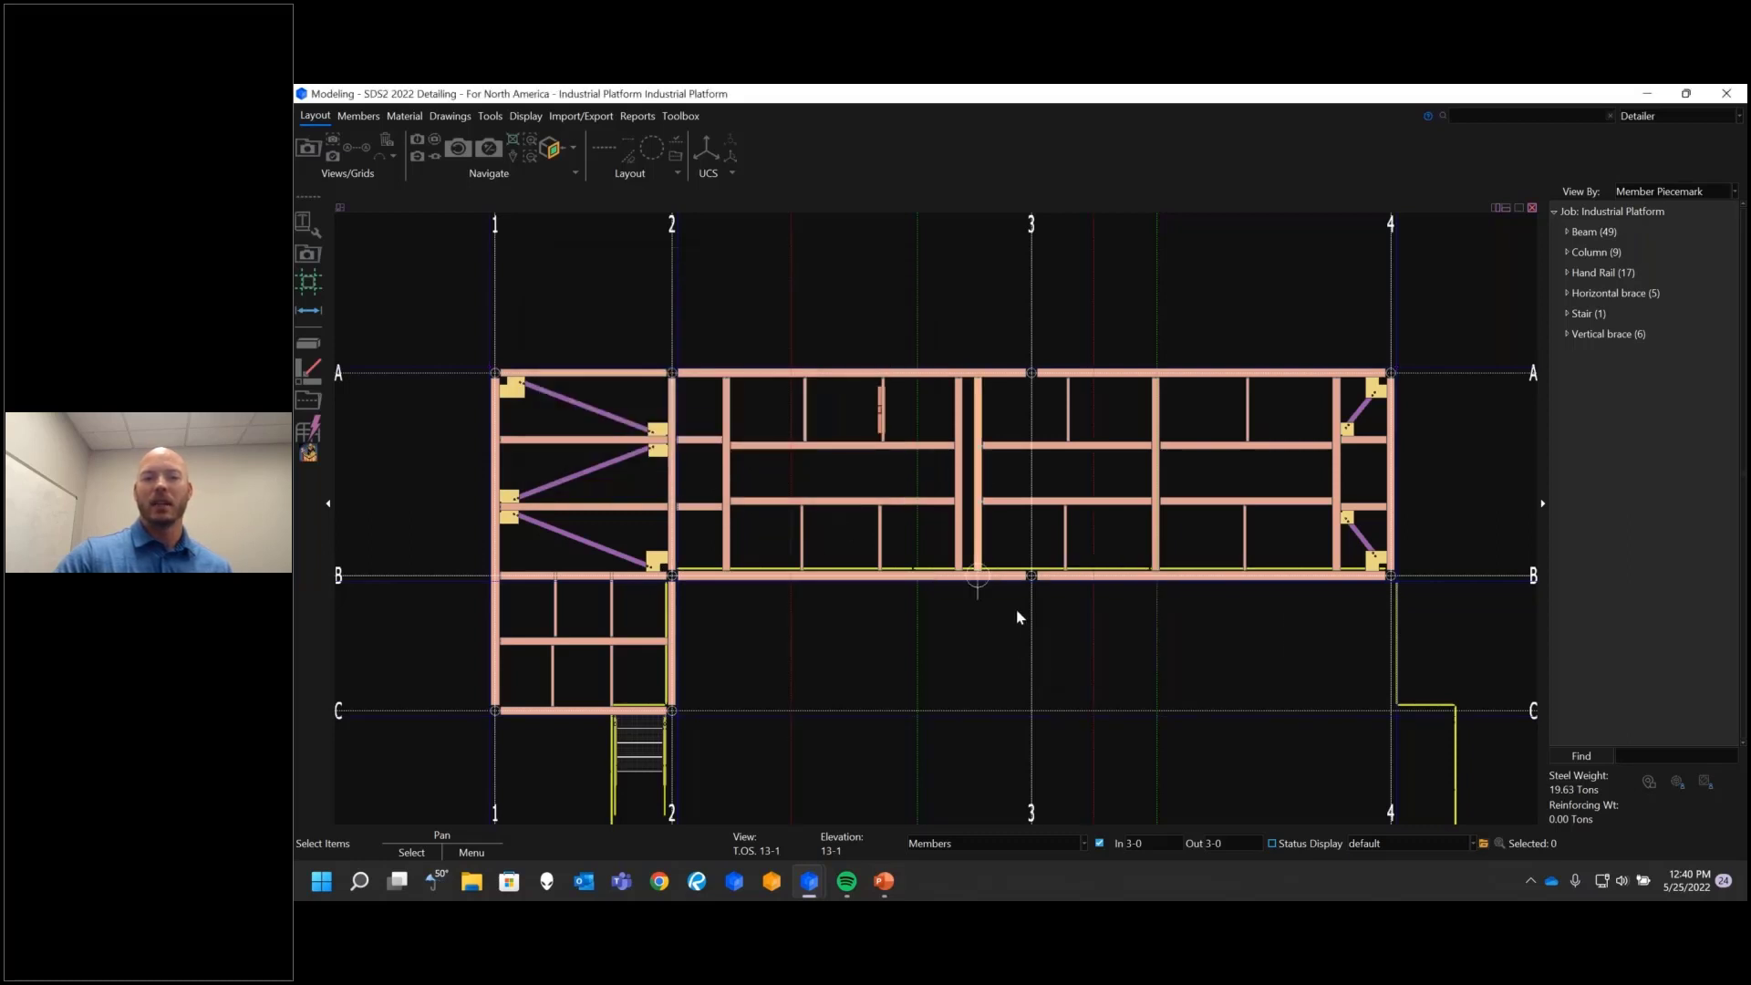
Step: Add a red auto-spaced construction line array along grid 1, from platform corner 1-A to corner 1-C
{"action": "scroll", "coordinate": [665, 705], "scroll_direction": "up", "scroll_amount": 3}
{"action": "scroll", "coordinate": [747, 681], "scroll_direction": "down", "scroll_amount": 5}
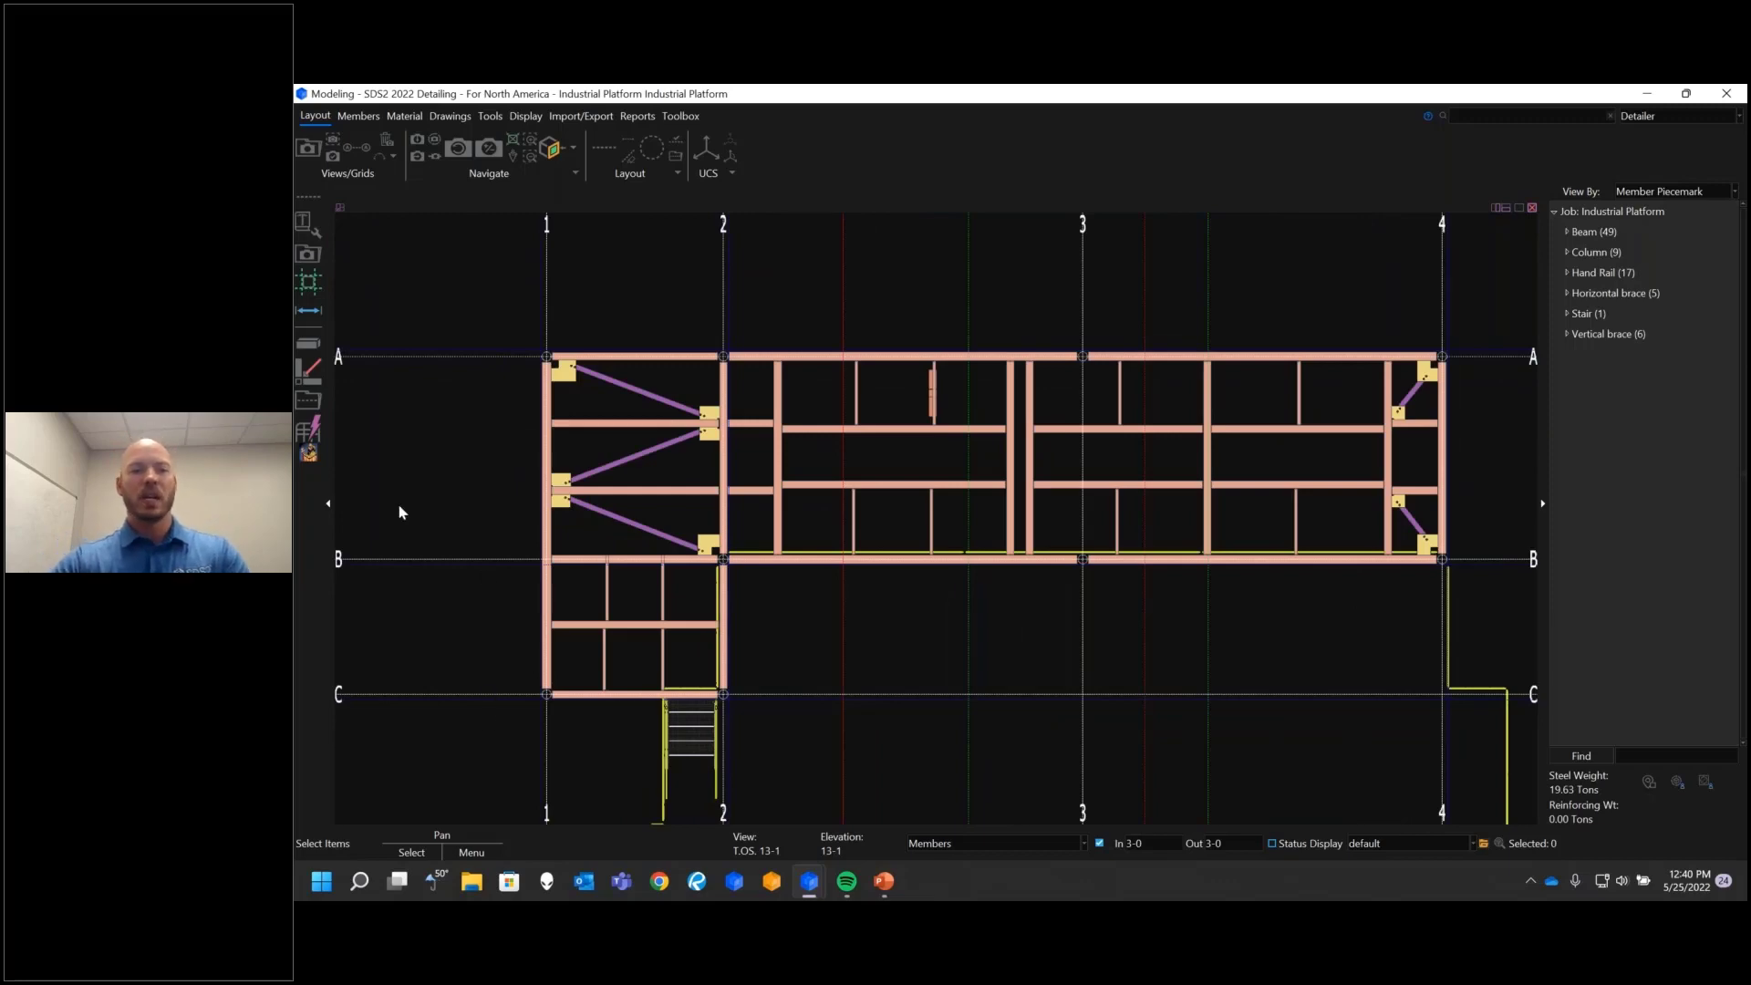
{"action": "key", "text": "Return"}
{"action": "left_click", "coordinate": [541, 350]}
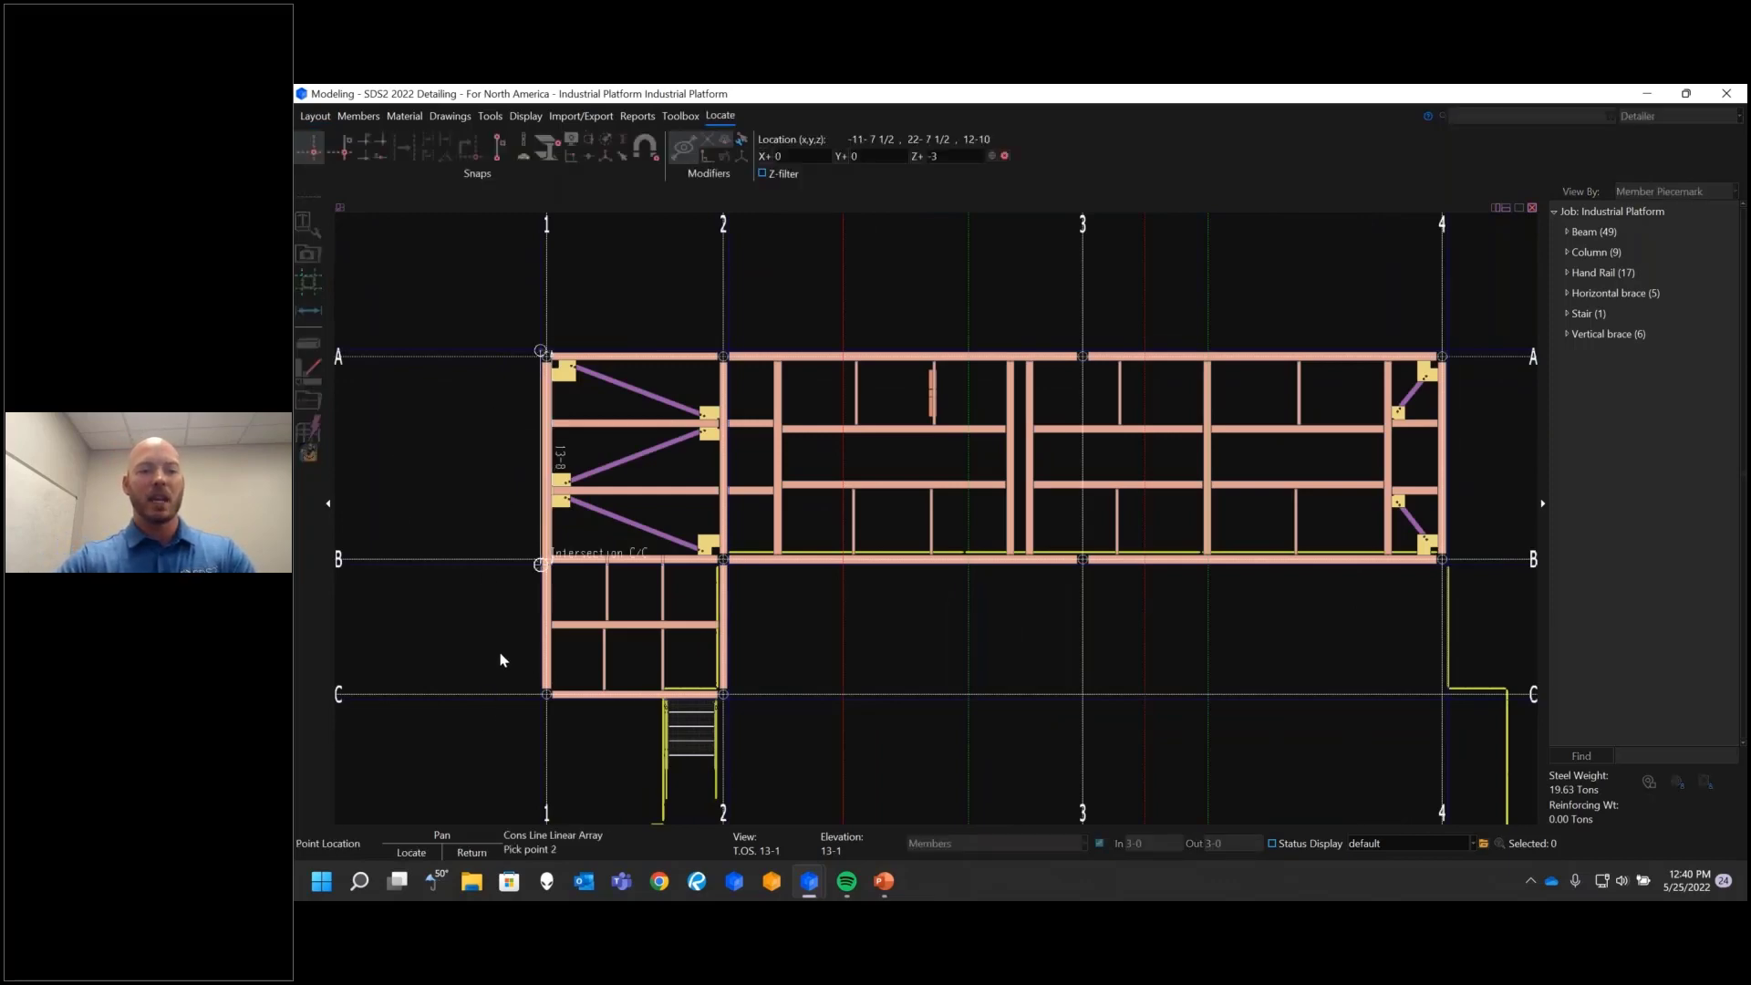
{"action": "left_click", "coordinate": [542, 697]}
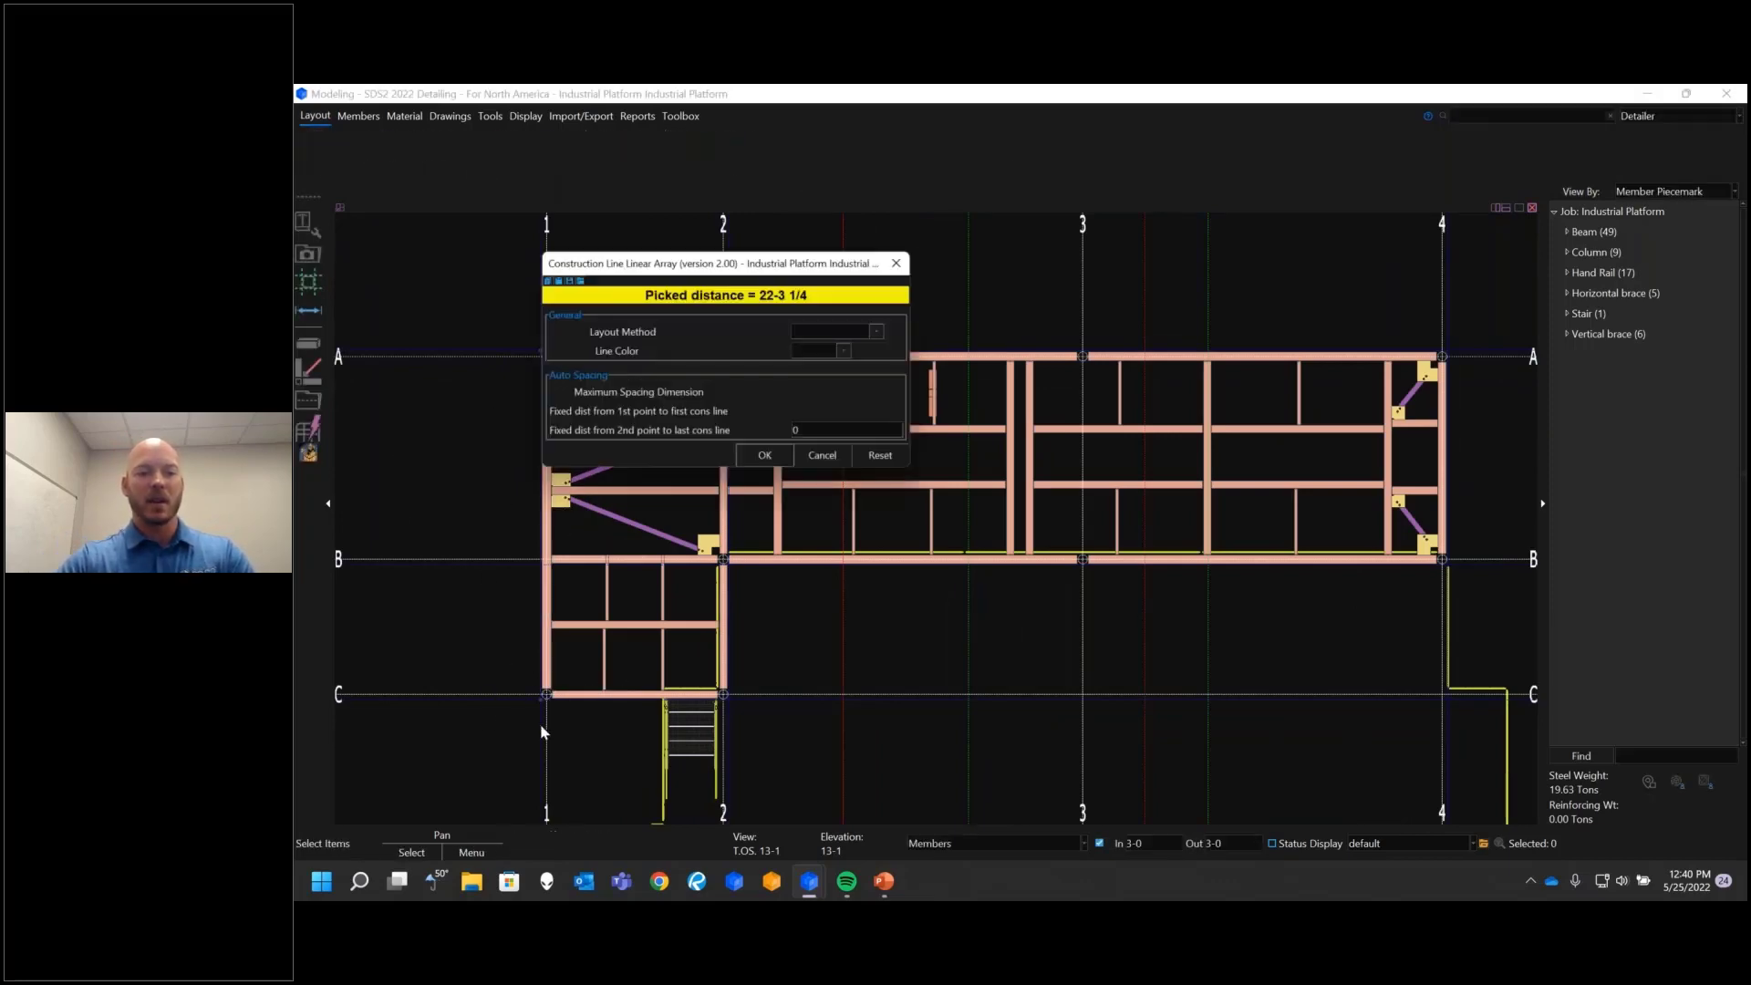
{"action": "left_click", "coordinate": [768, 460]}
{"action": "left_click", "coordinate": [1191, 634]}
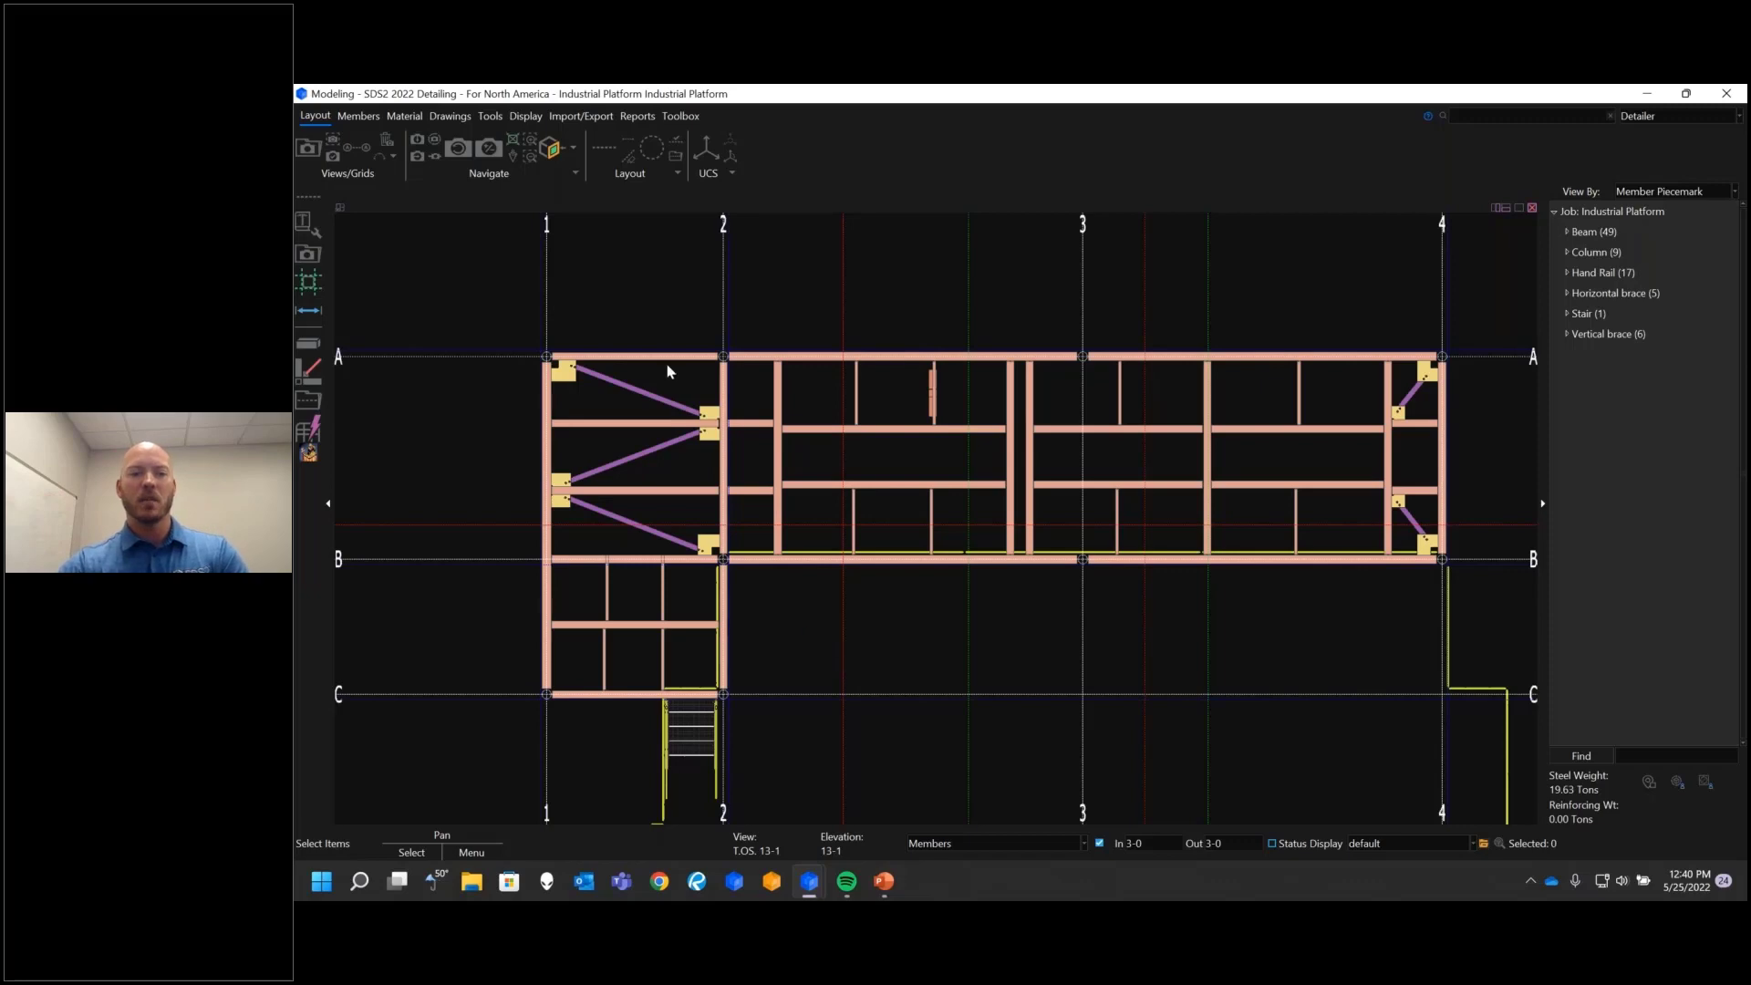
Step: Lay out a flat handrail along the outer edge at grid B, from corner 2-B to the first green construction line, with zero offset
{"action": "left_click", "coordinate": [357, 116]}
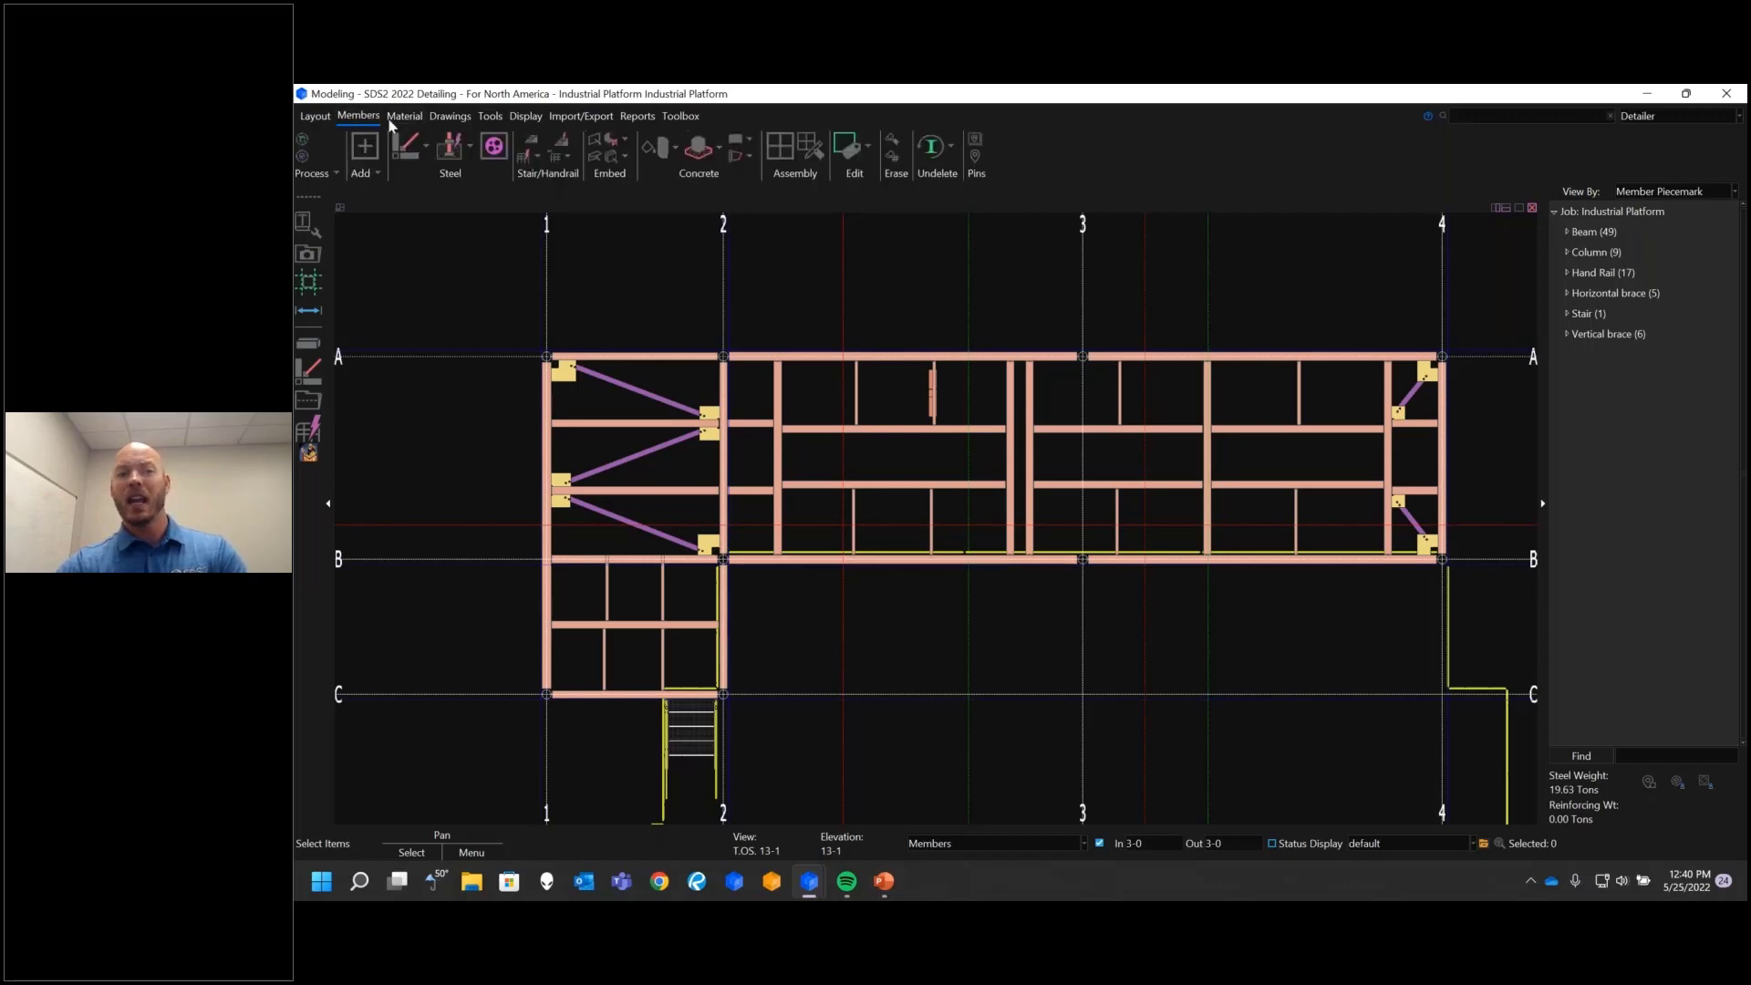
{"action": "left_click", "coordinate": [526, 169]}
{"action": "scroll", "coordinate": [788, 577], "scroll_direction": "up", "scroll_amount": 5}
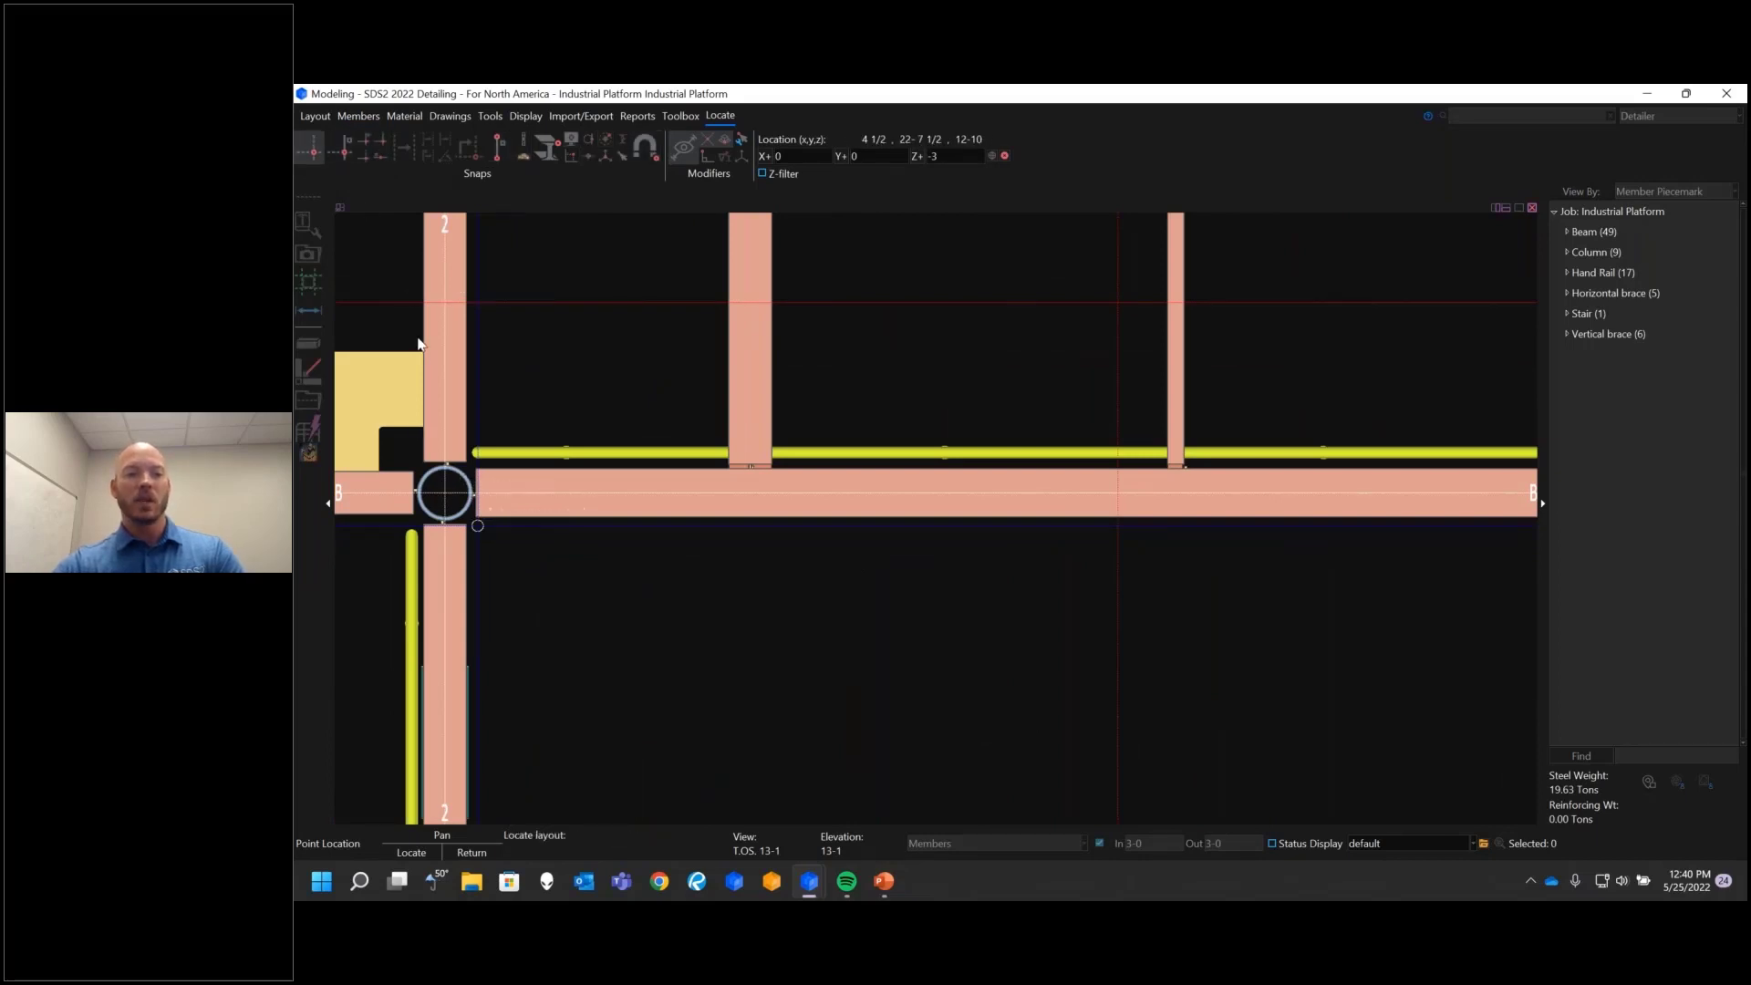
{"action": "left_click", "coordinate": [311, 151]}
{"action": "scroll", "coordinate": [508, 548], "scroll_direction": "down", "scroll_amount": 4}
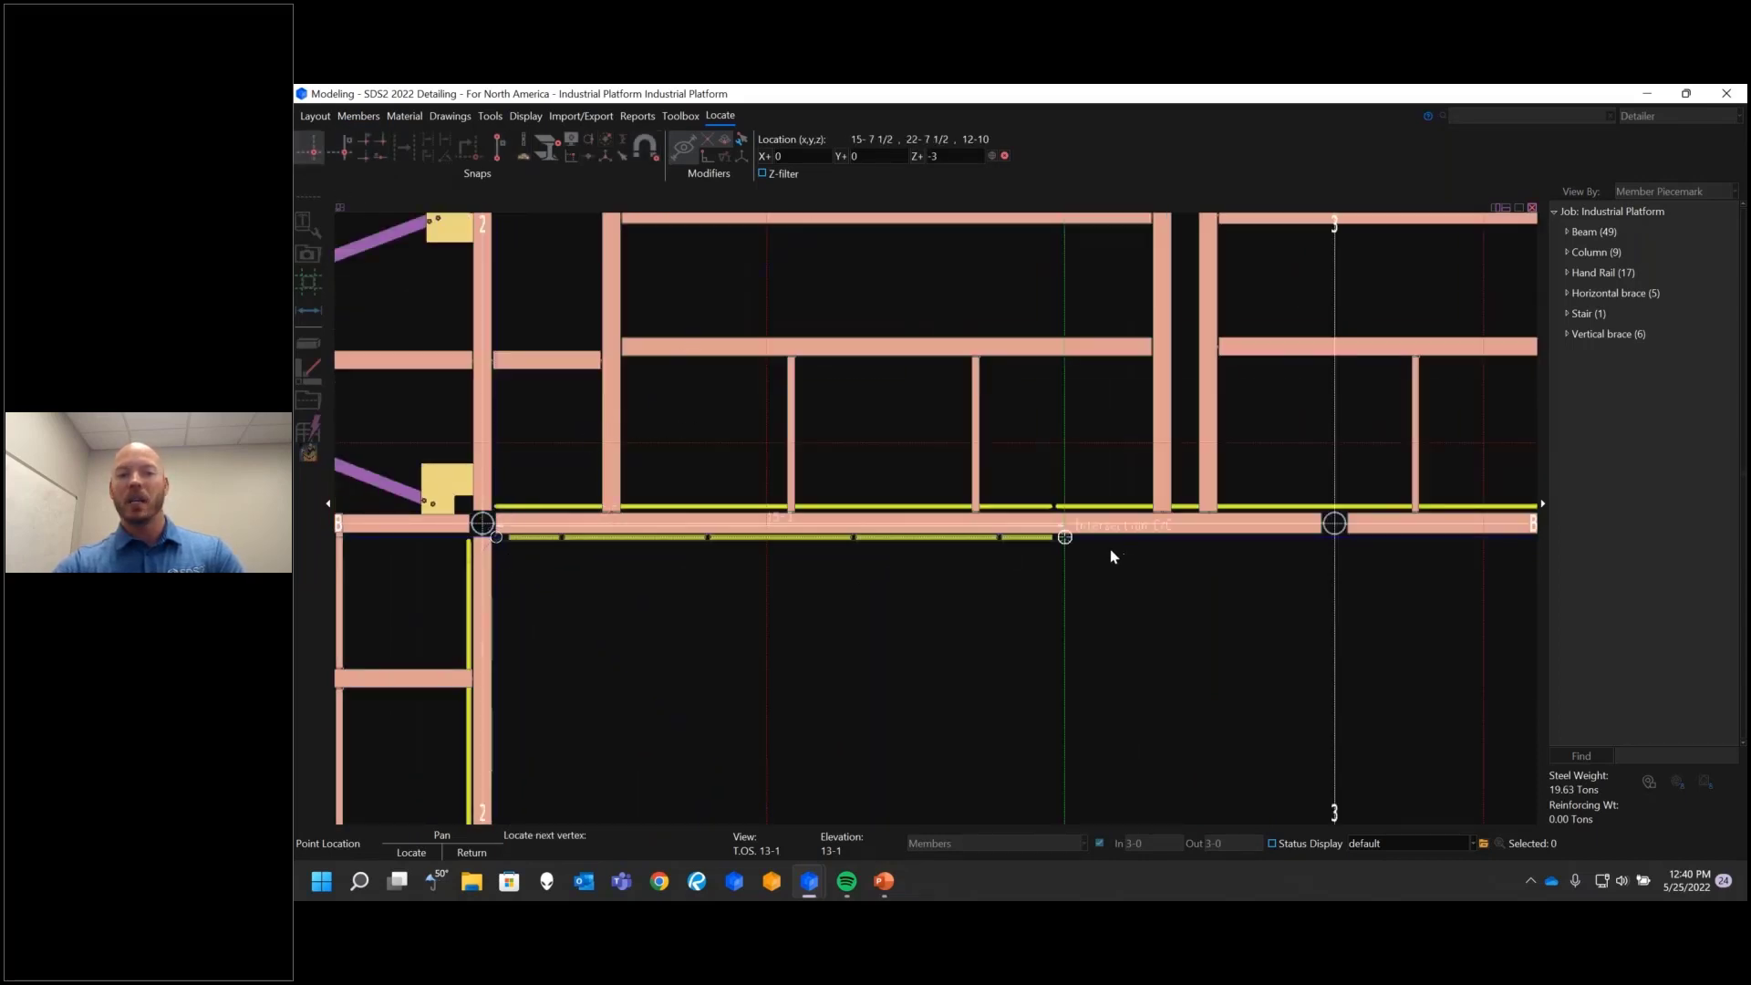
{"action": "left_click", "coordinate": [1065, 540]}
{"action": "right_click", "coordinate": [1065, 540]}
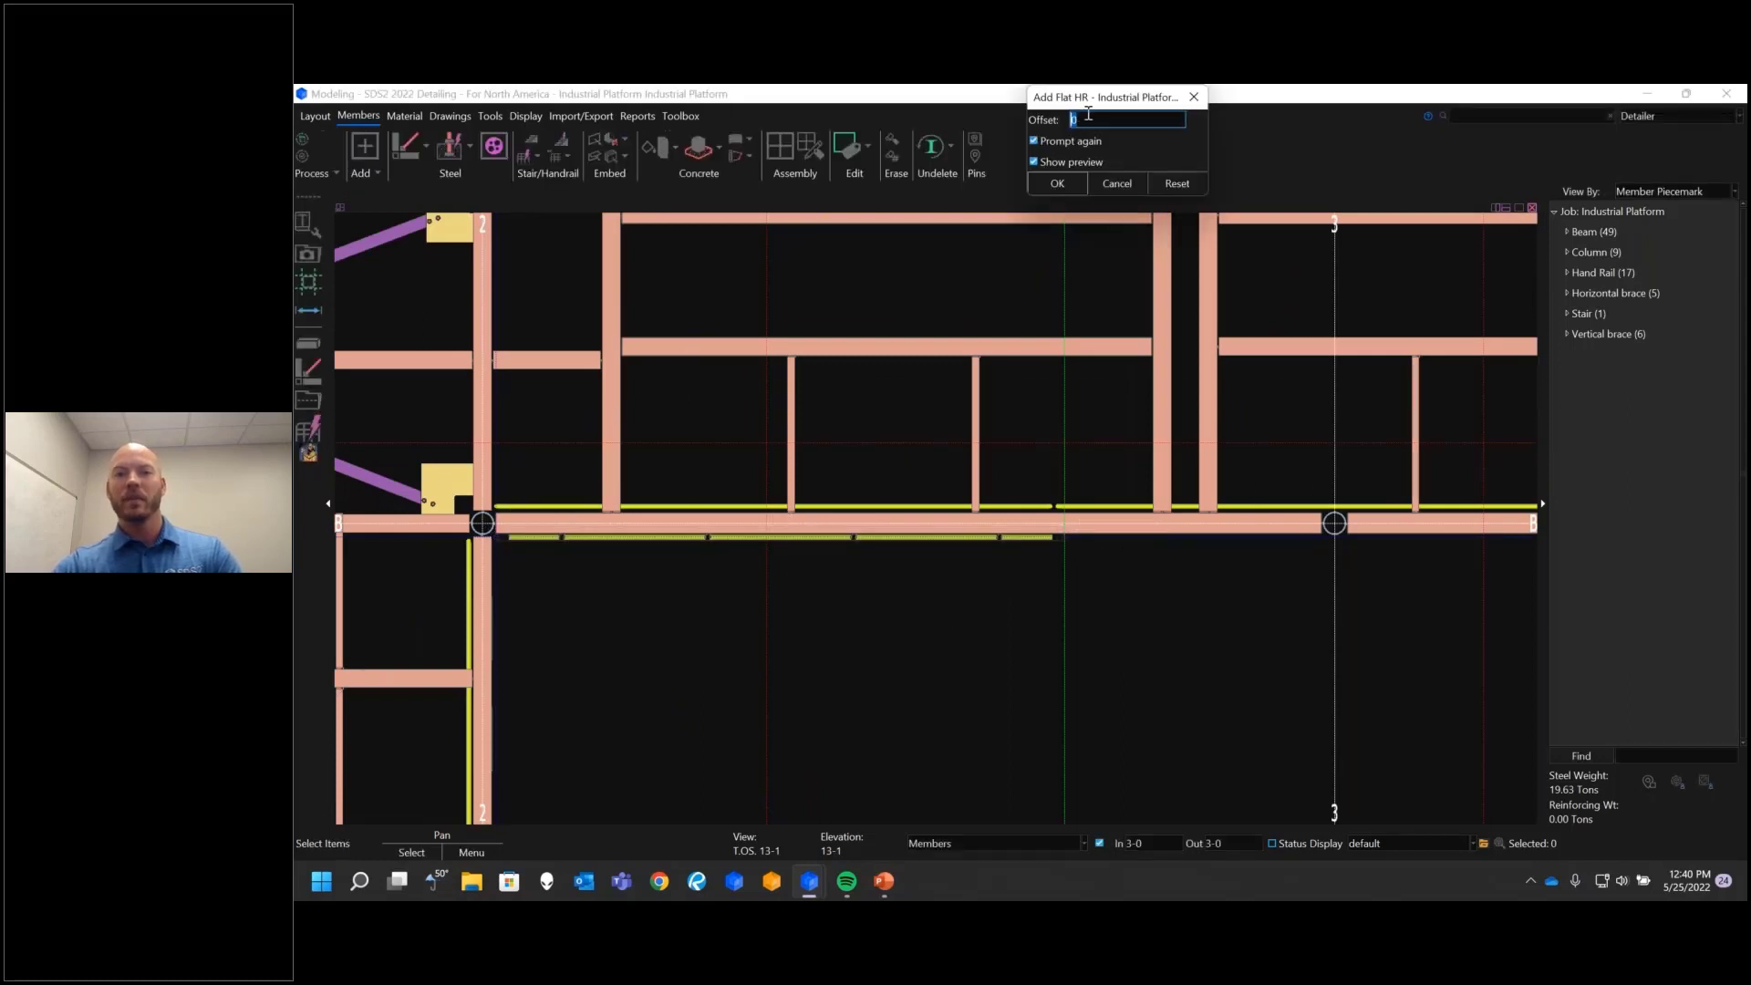
{"action": "left_click", "coordinate": [1057, 184]}
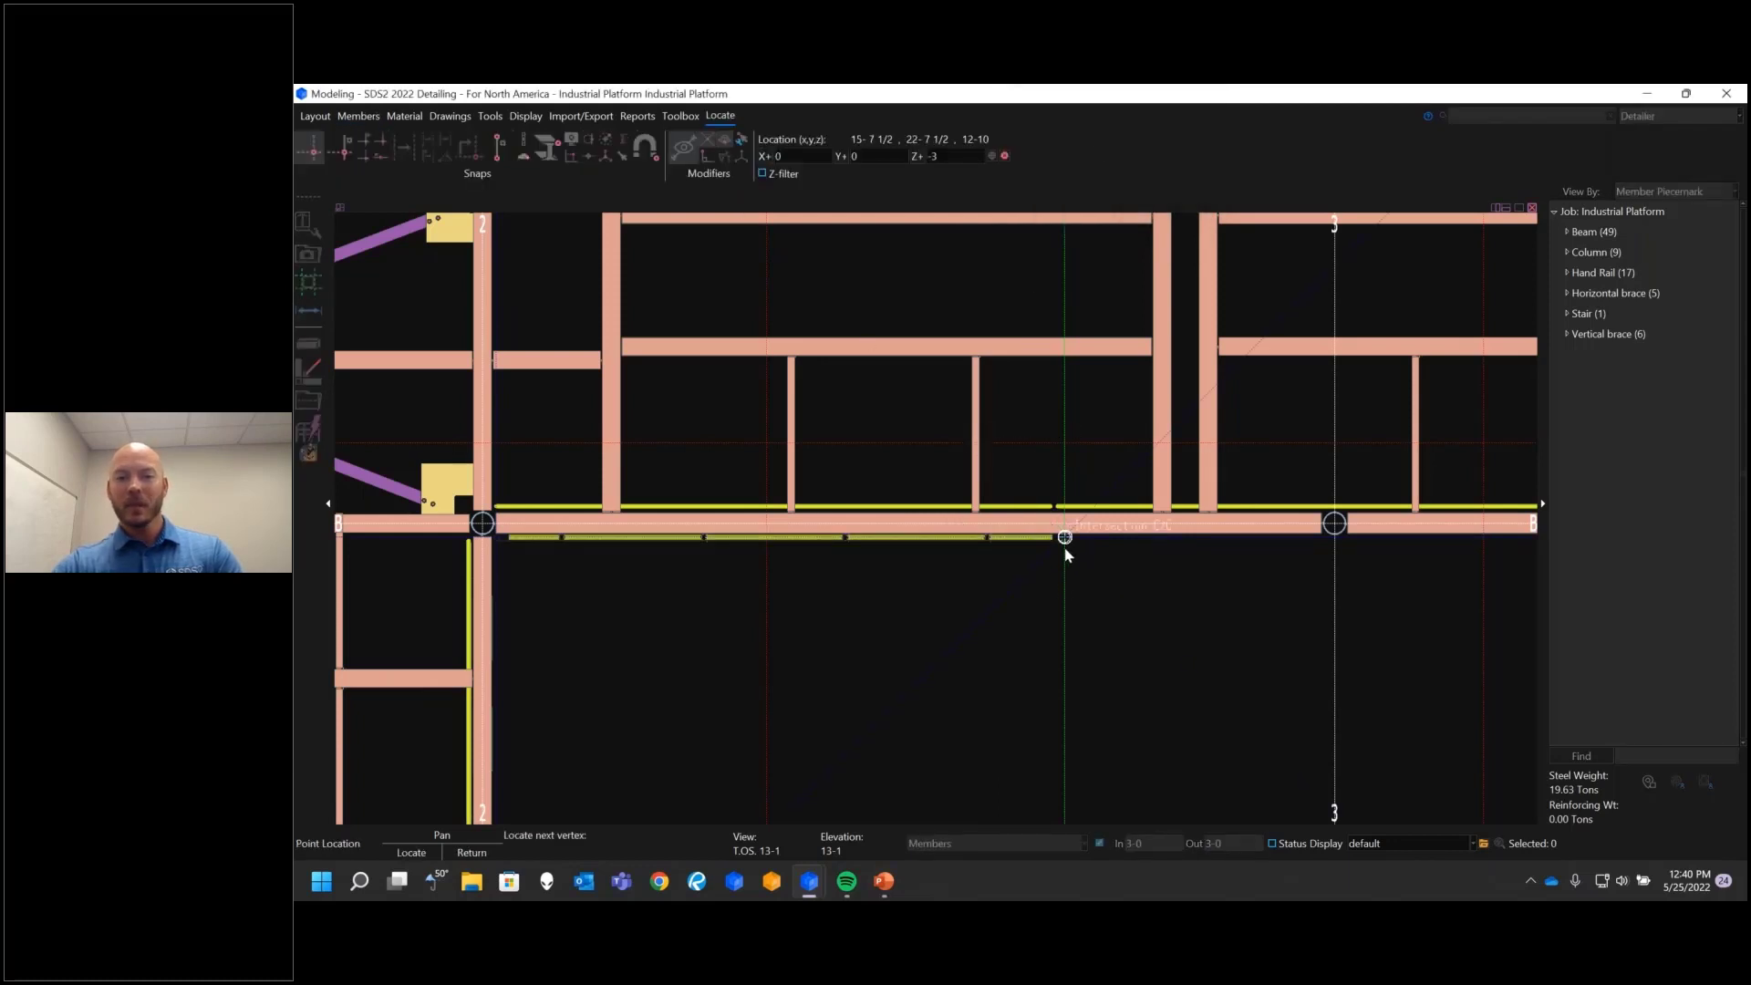
{"action": "right_click", "coordinate": [955, 703]}
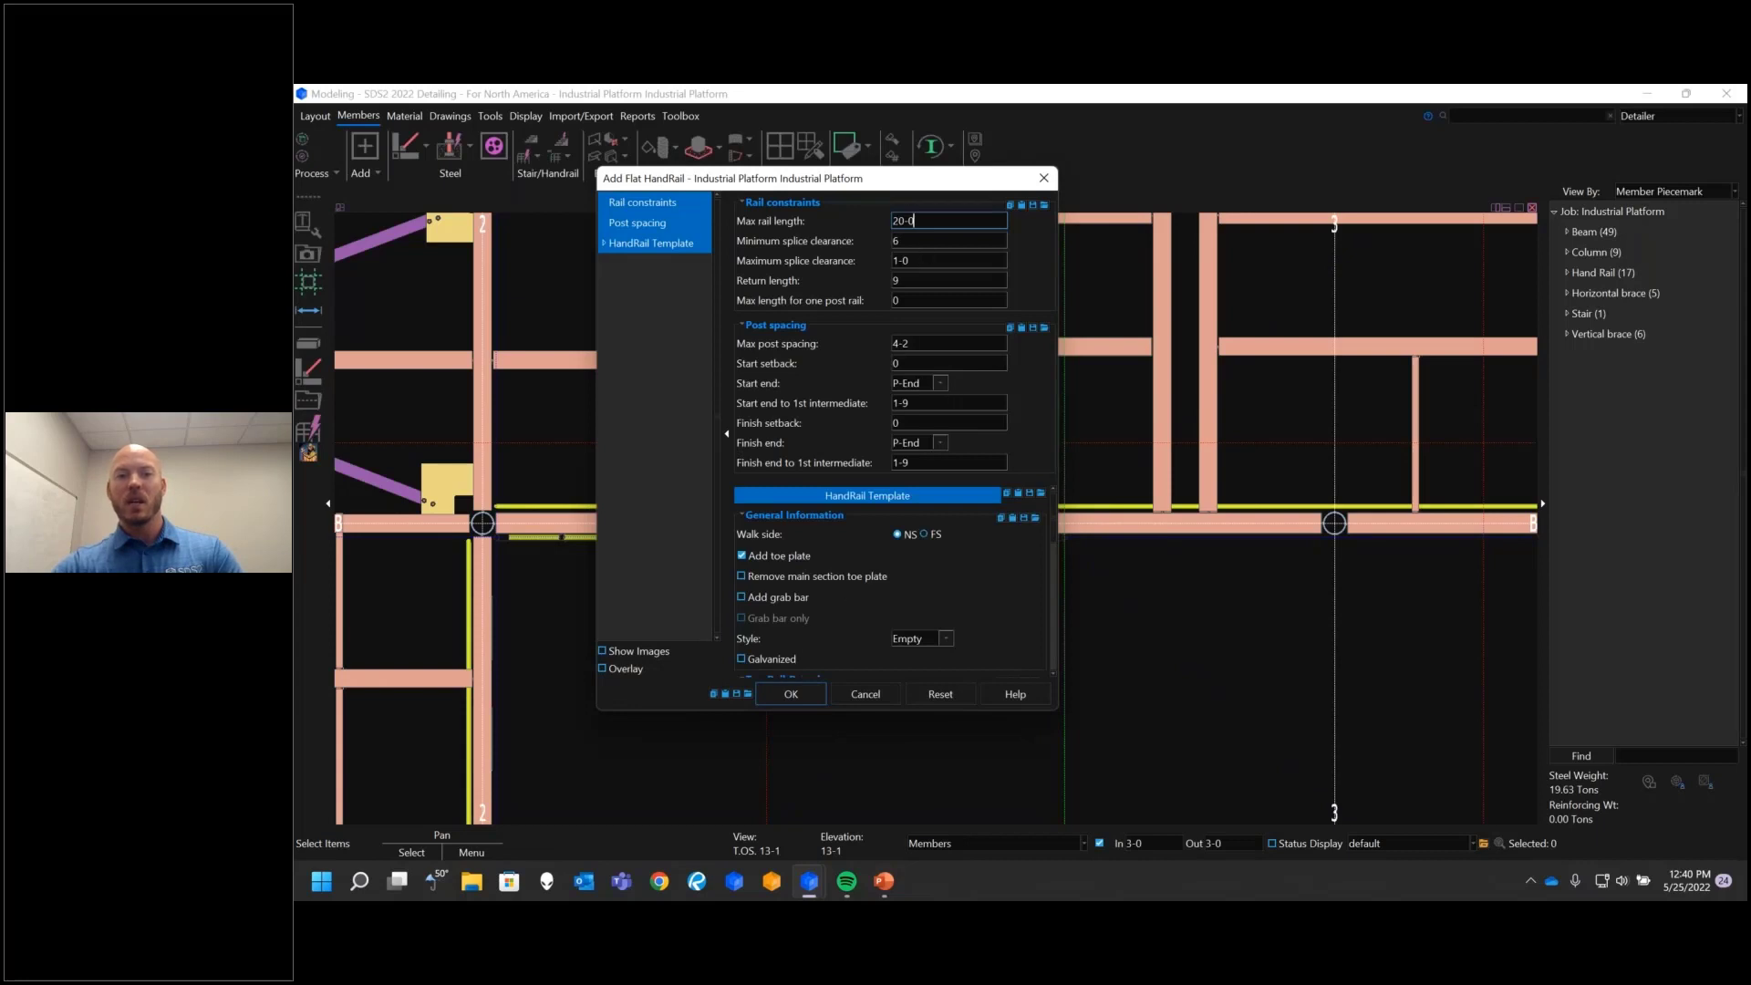
Step: Set the handrail's maximum post spacing to 6-0, both end setbacks to 1 1/4, and both end-to-first-intermediate distances to 1-0
{"action": "left_click", "coordinate": [933, 343]}
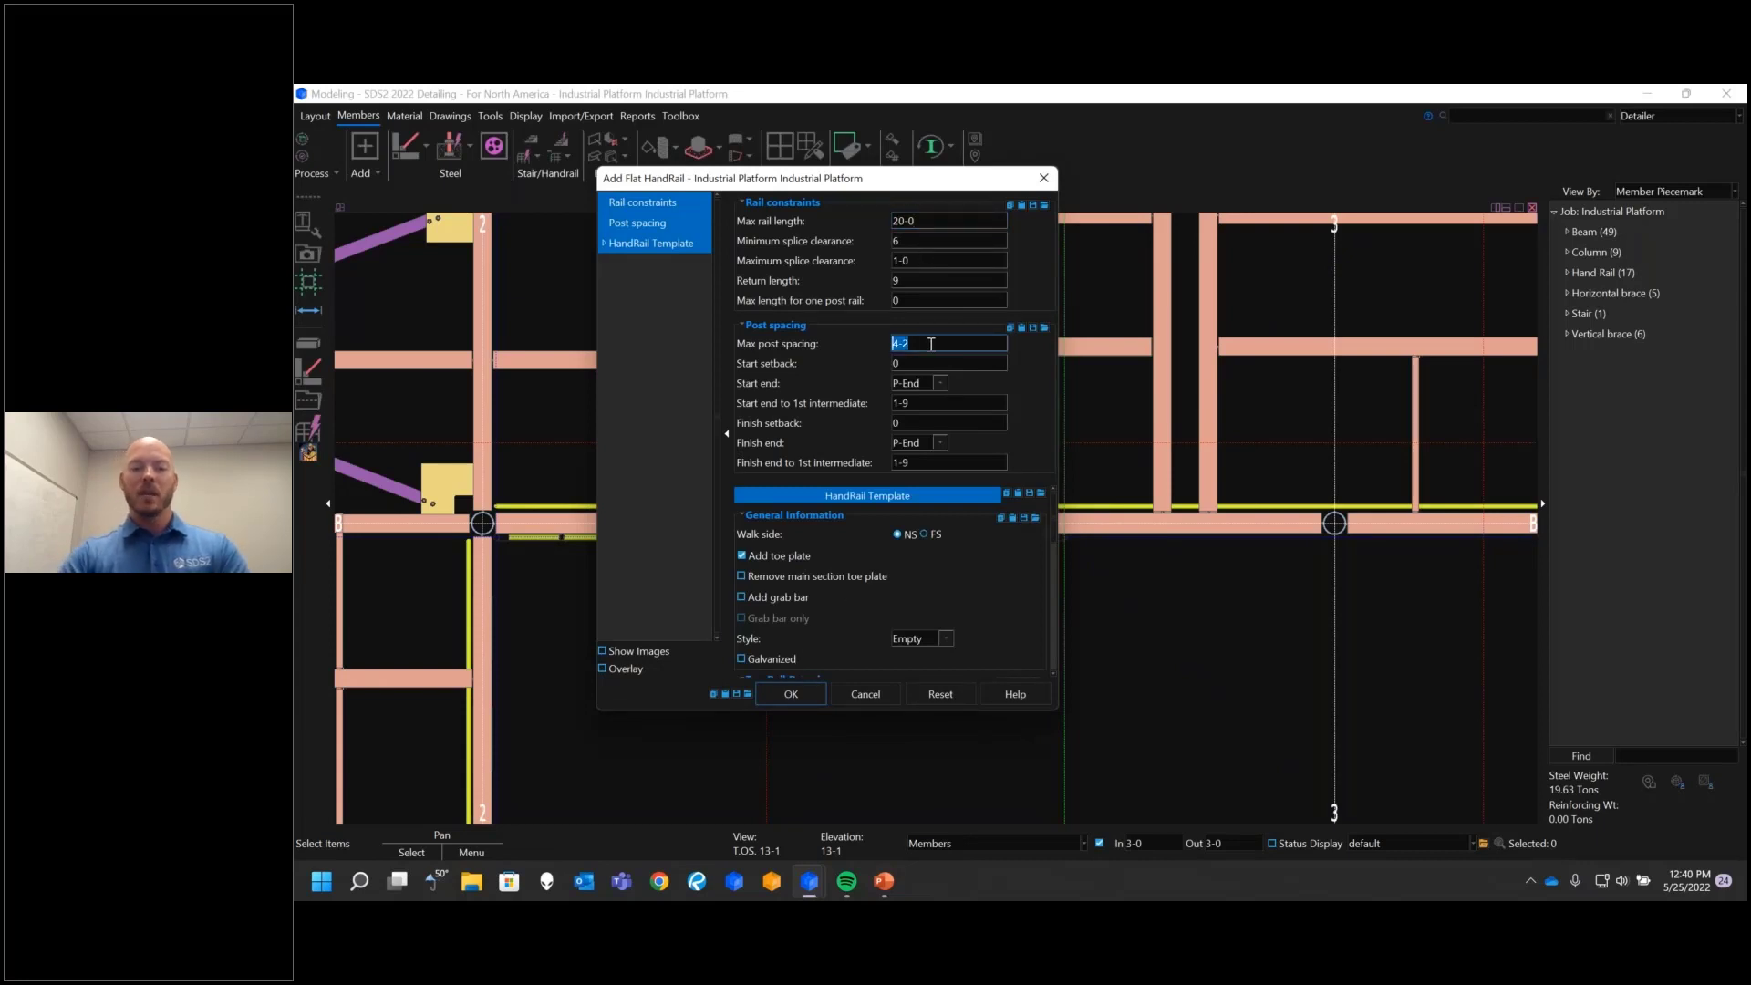
{"action": "type", "text": "6-0"}
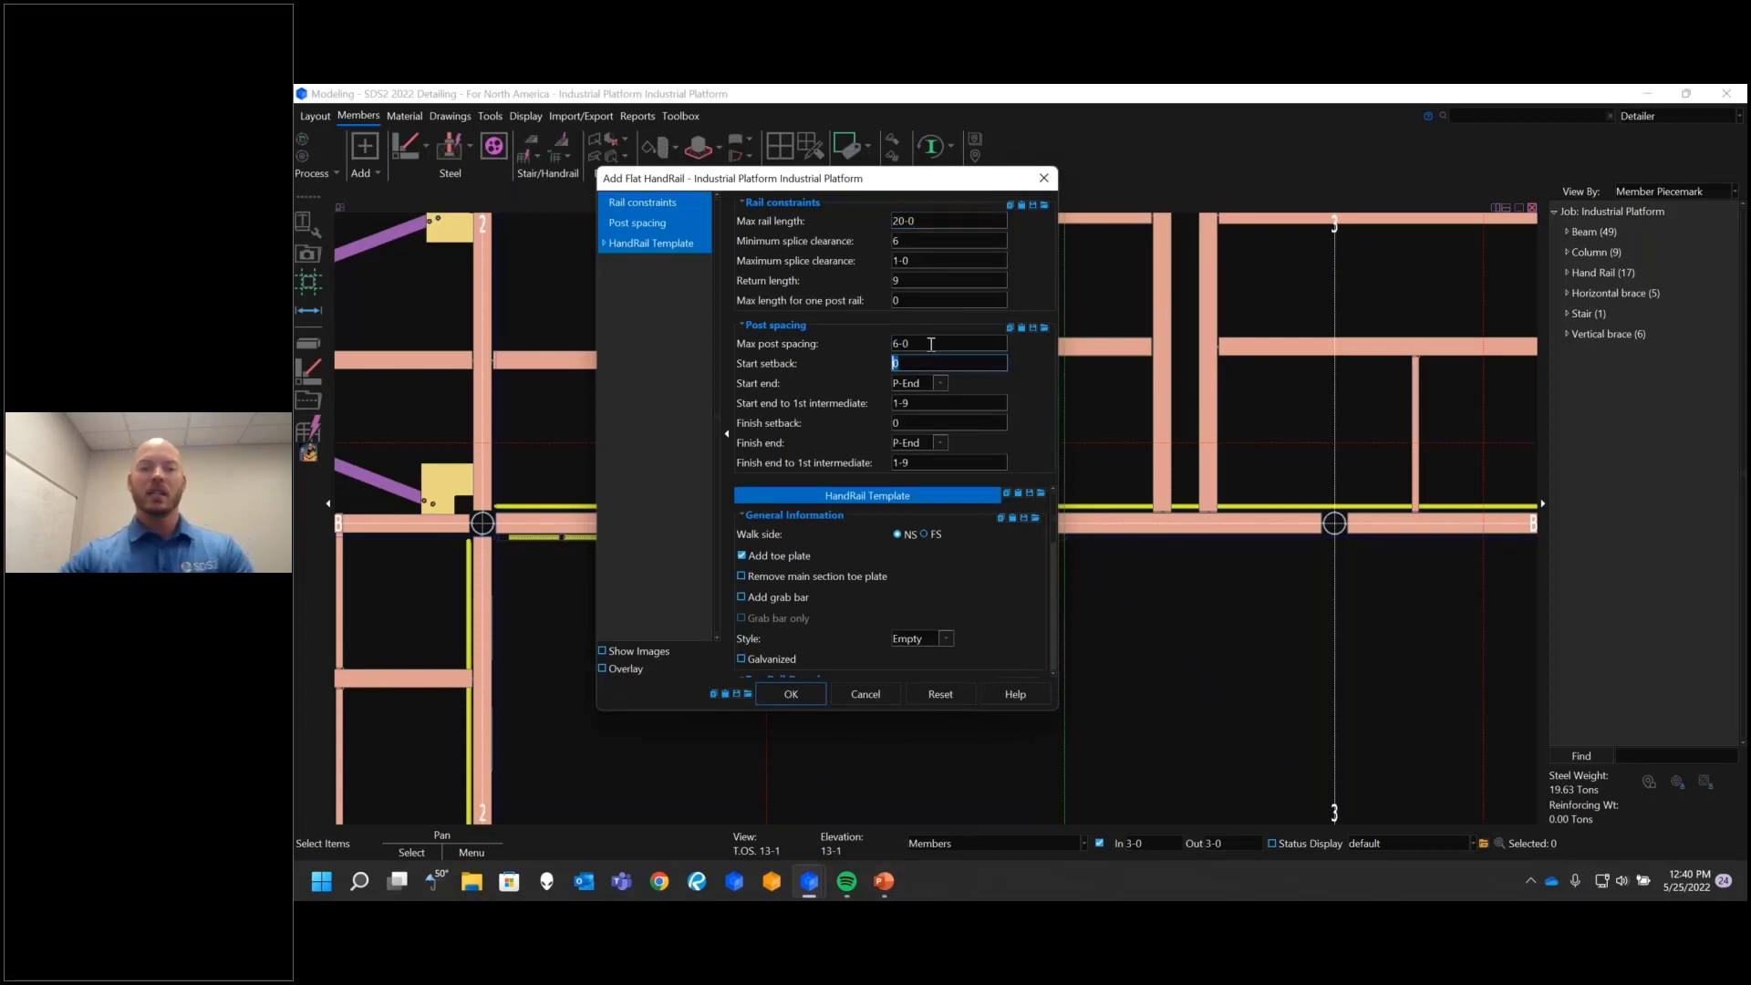
{"action": "key", "text": "Tab"}
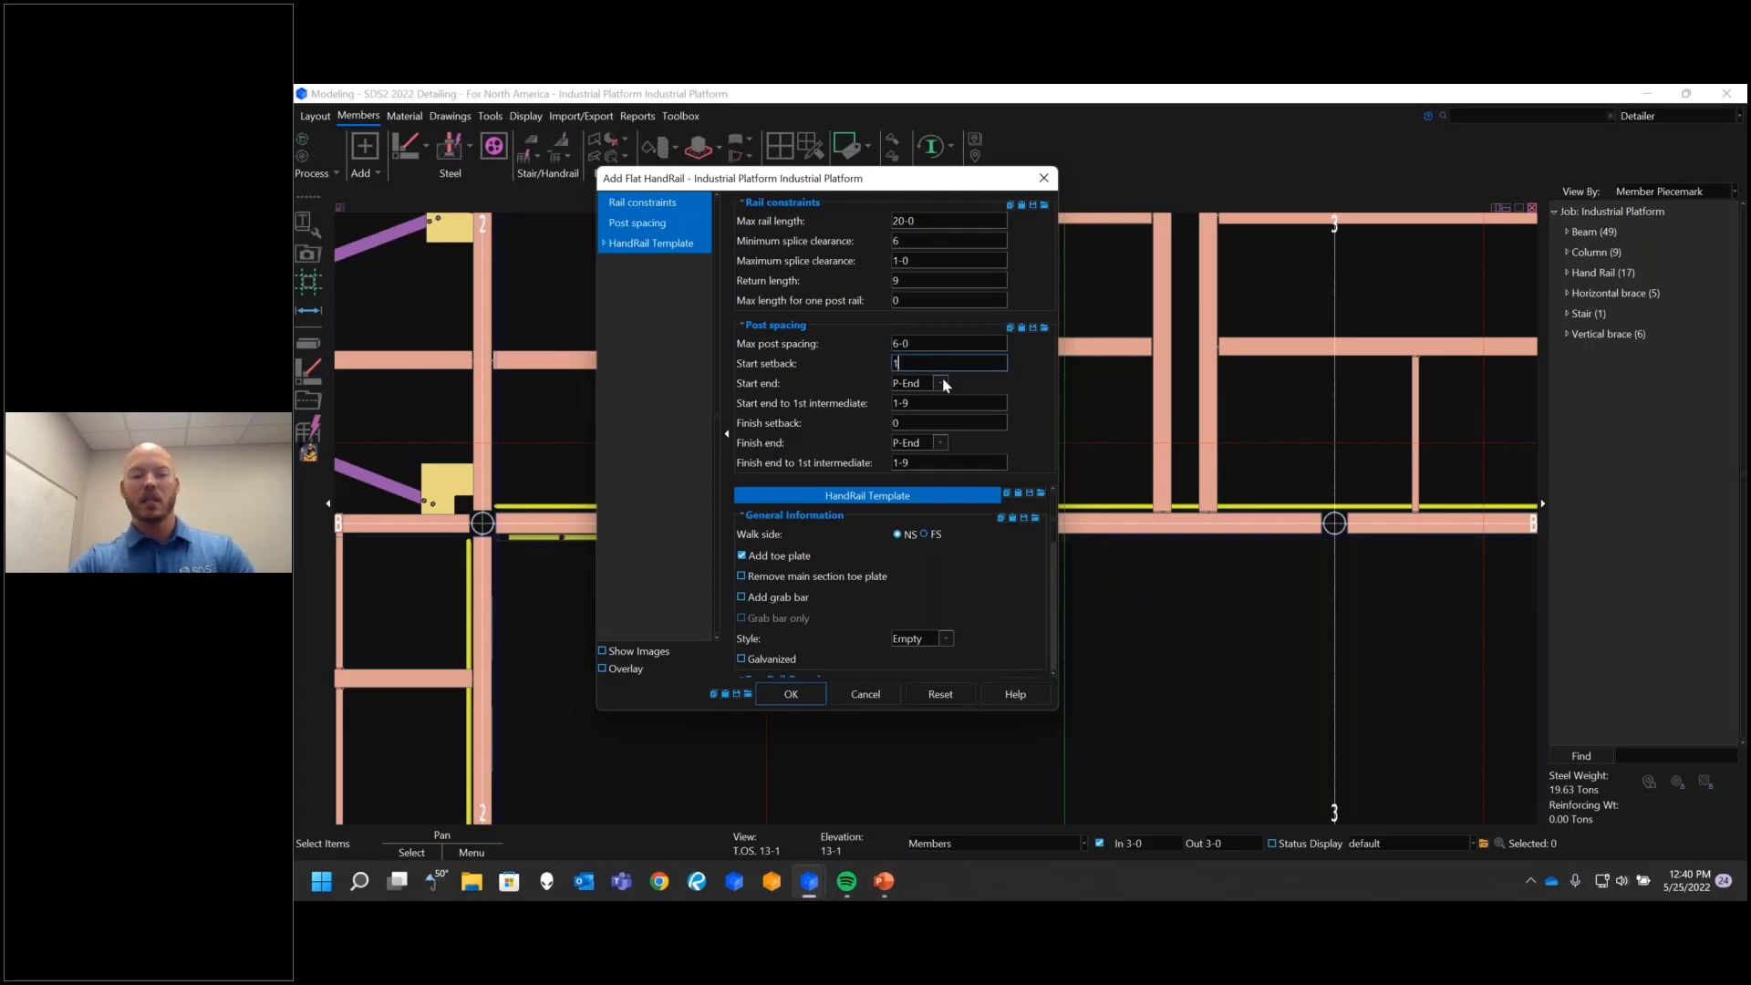
{"action": "key", "text": "Tab"}
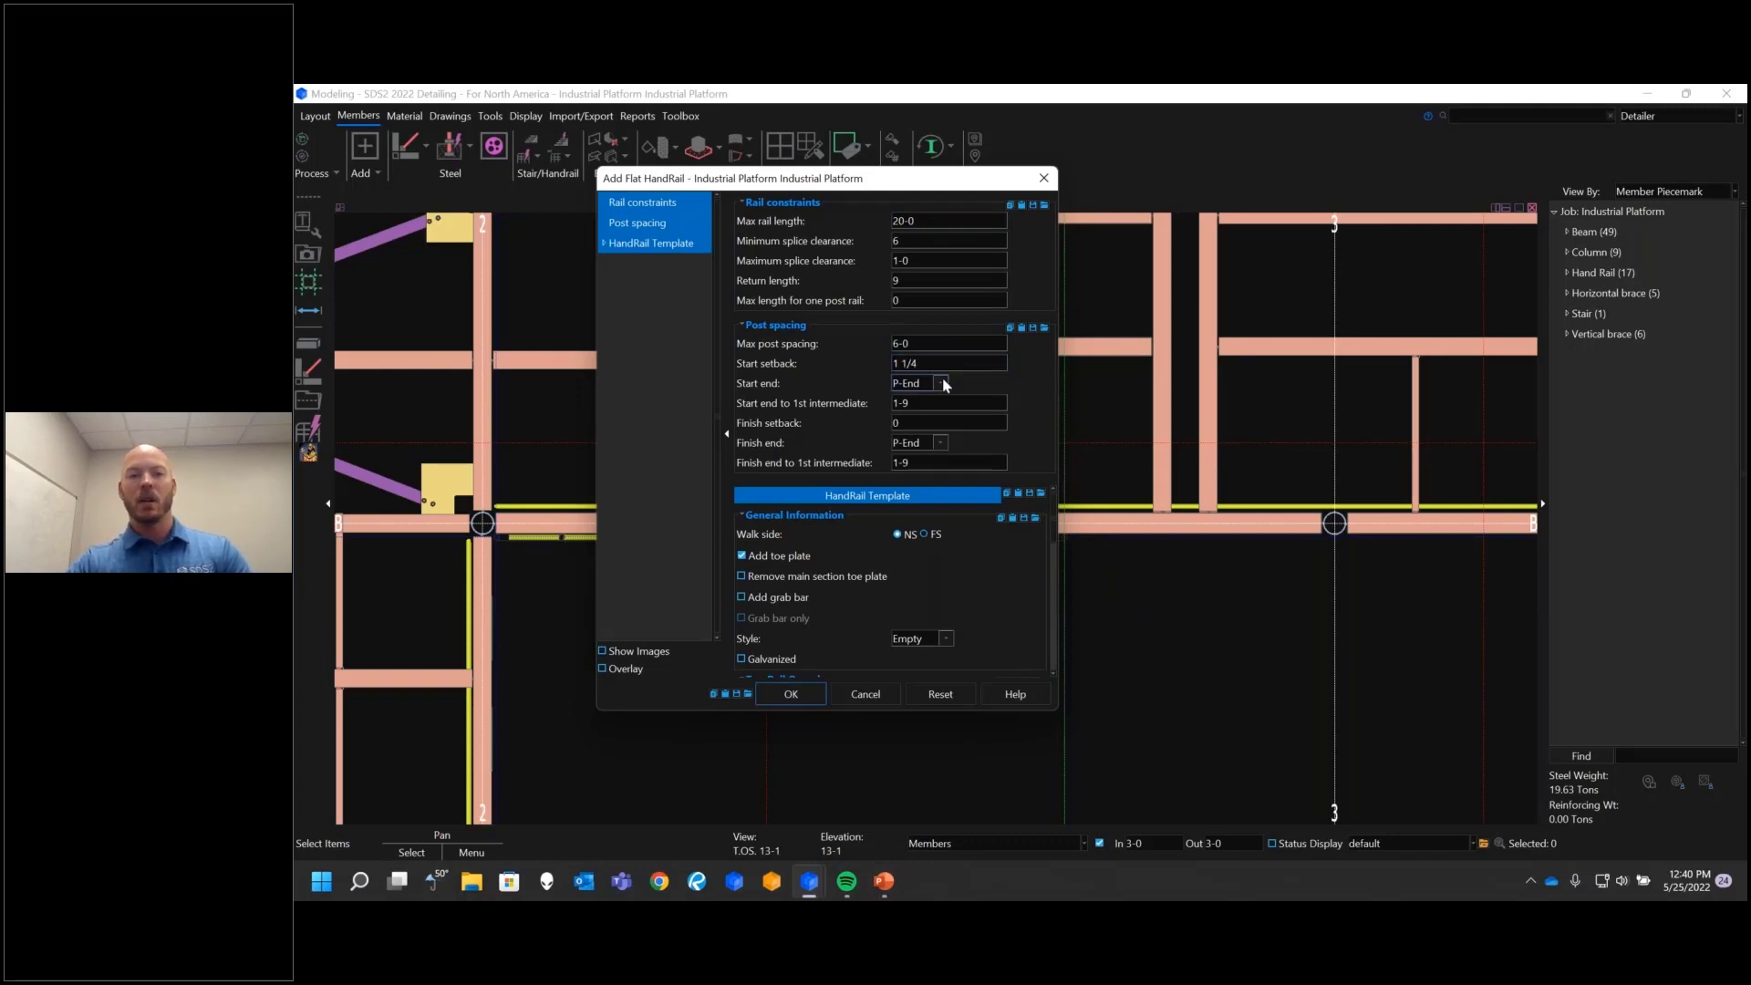
{"action": "left_click", "coordinate": [938, 402]}
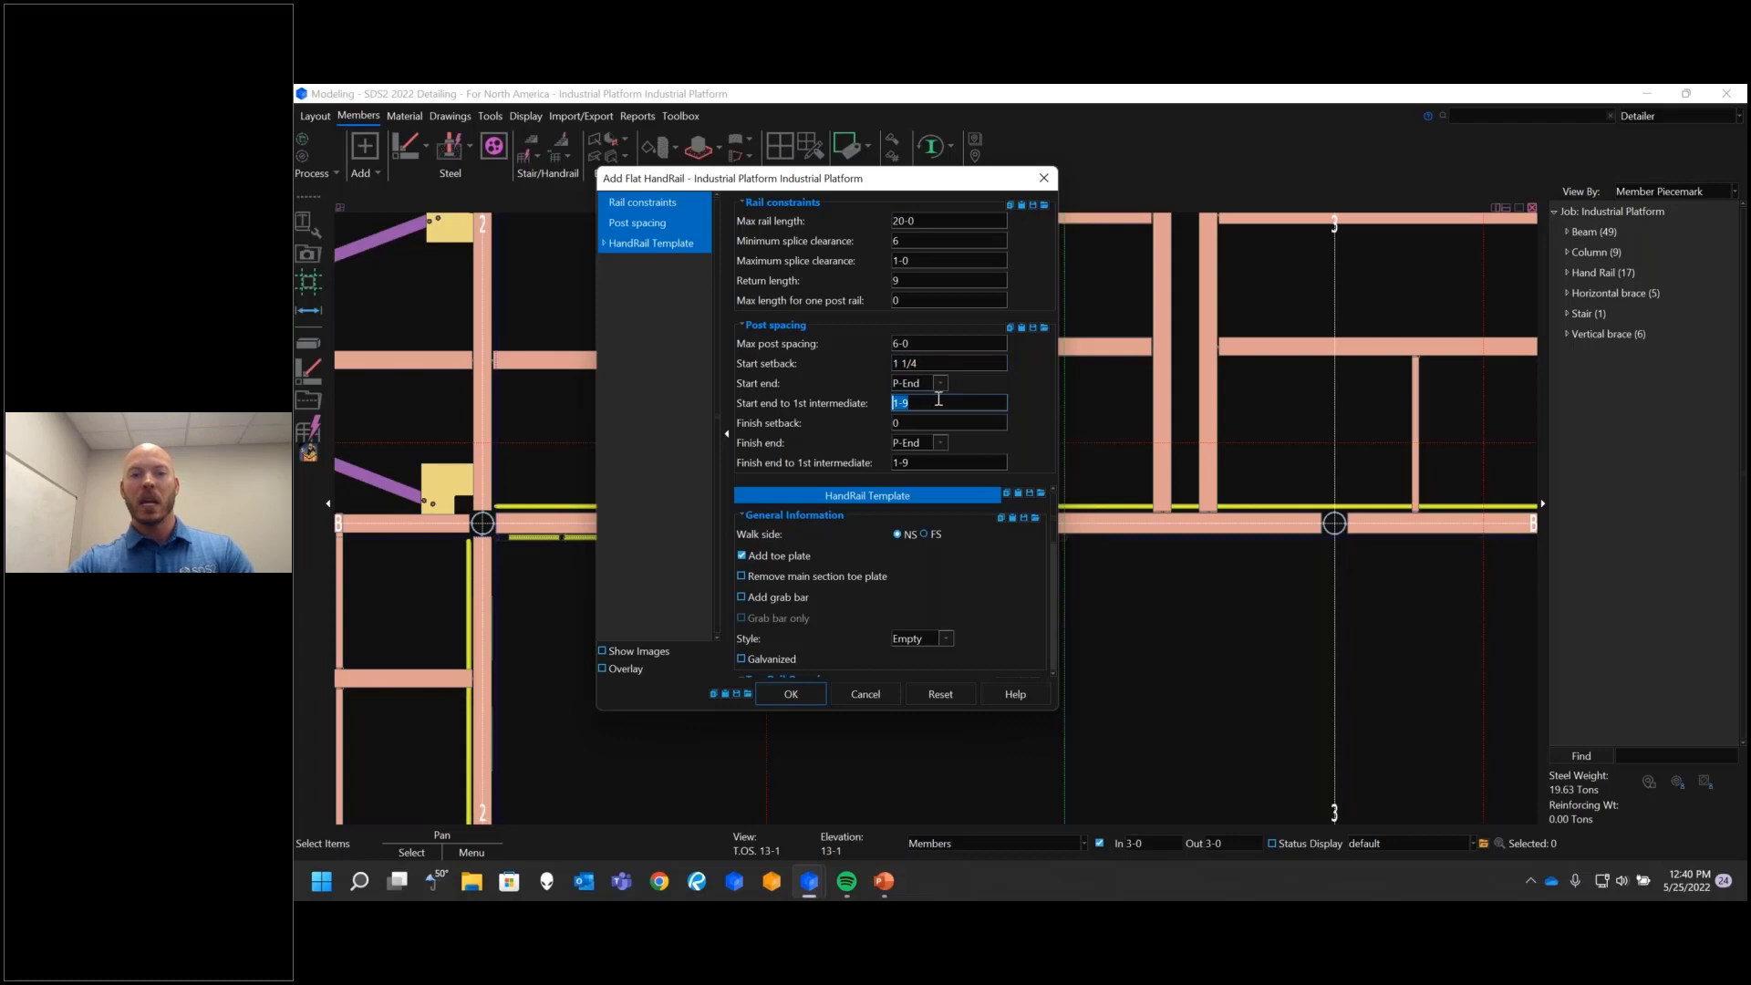
{"action": "type", "text": "1-0"}
{"action": "key", "text": "Tab"}
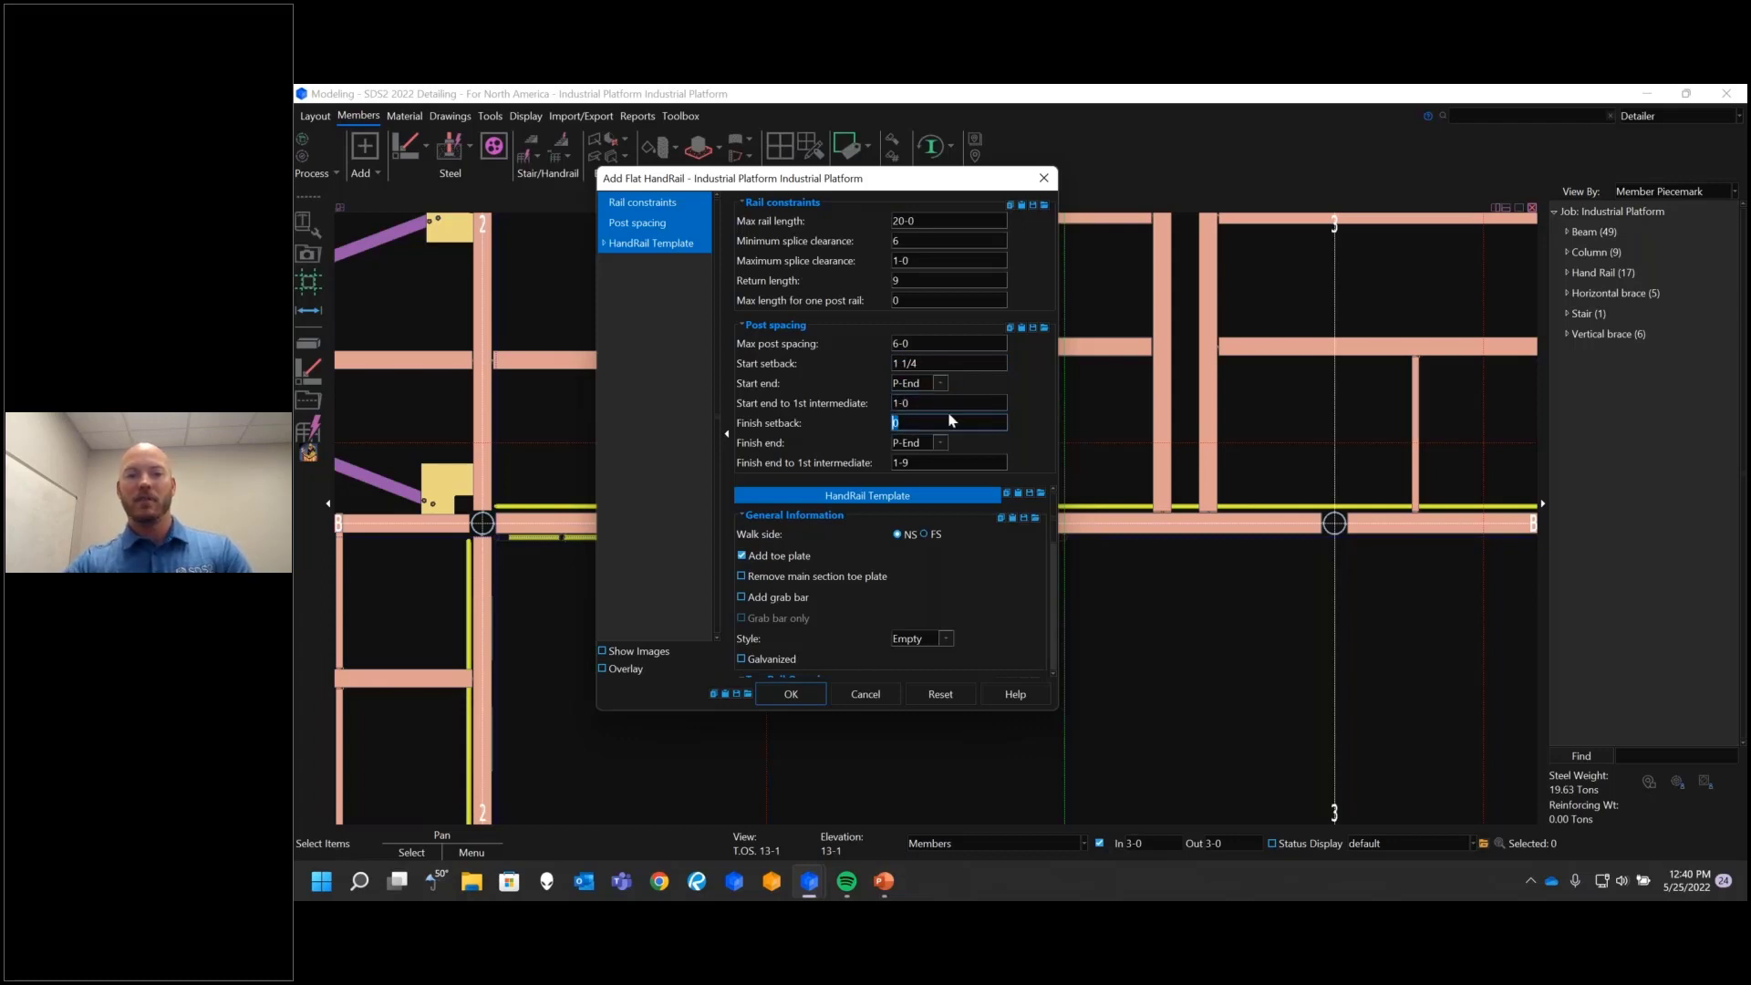
{"action": "type", "text": "1 1"}
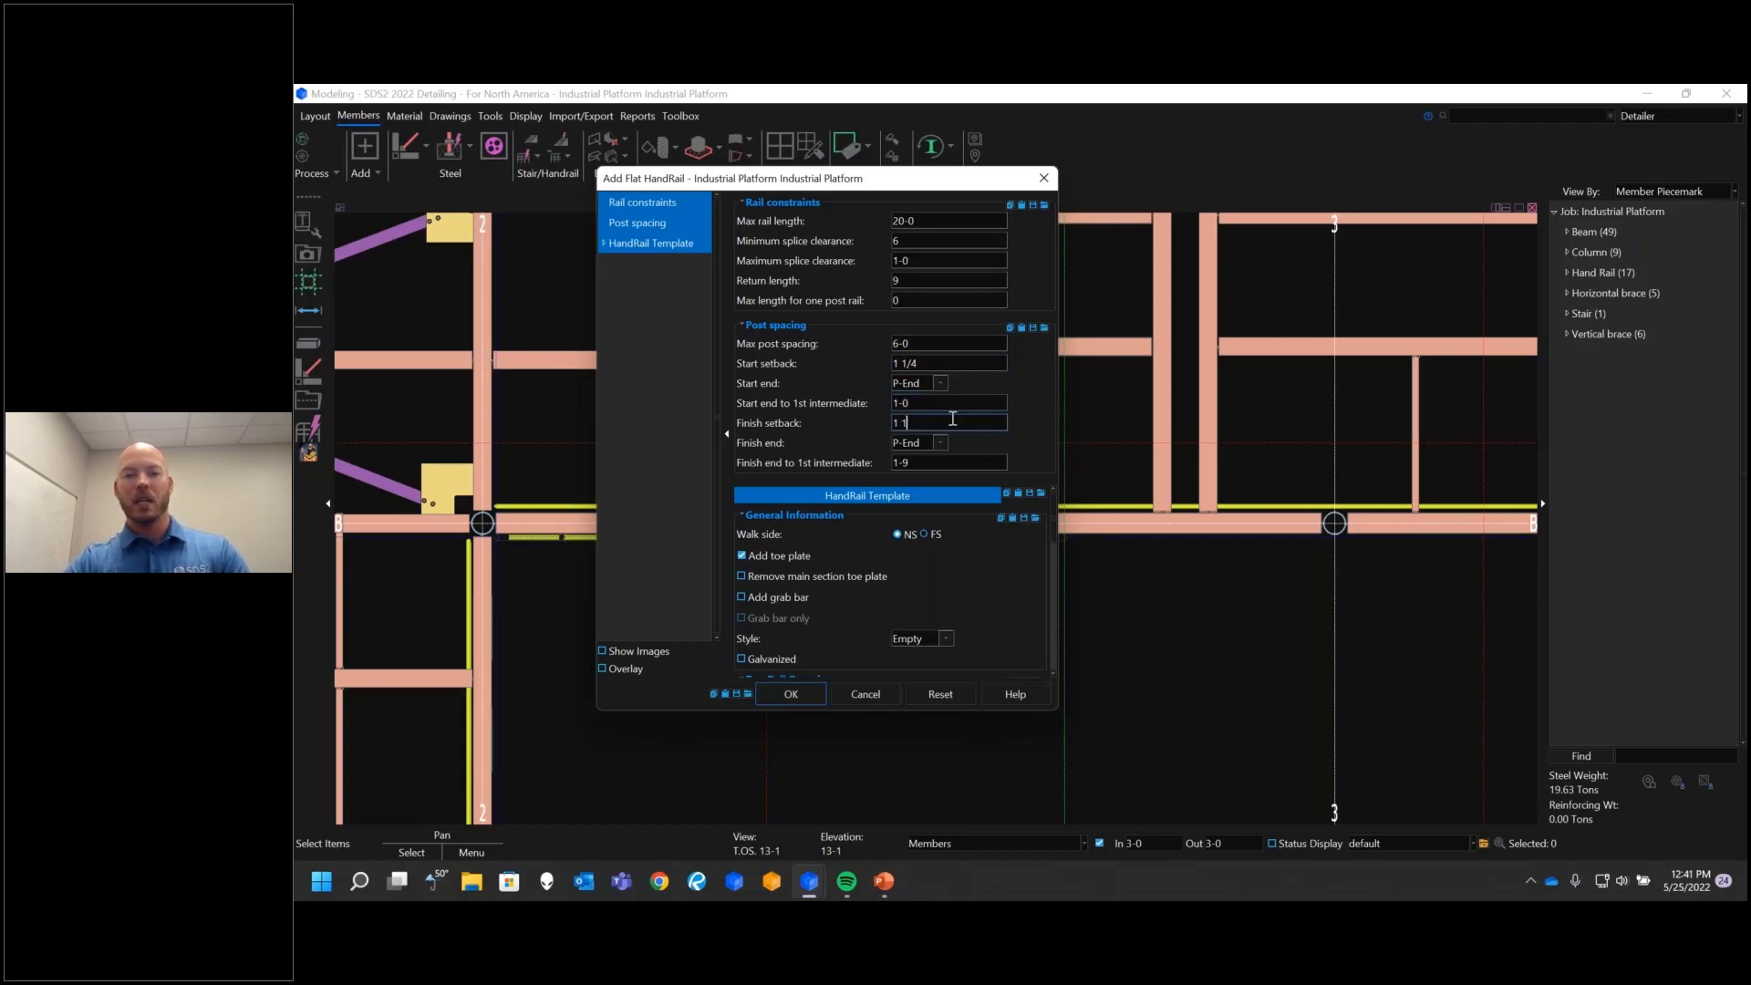
{"action": "type", "text": "/4"}
{"action": "left_click", "coordinate": [933, 462]}
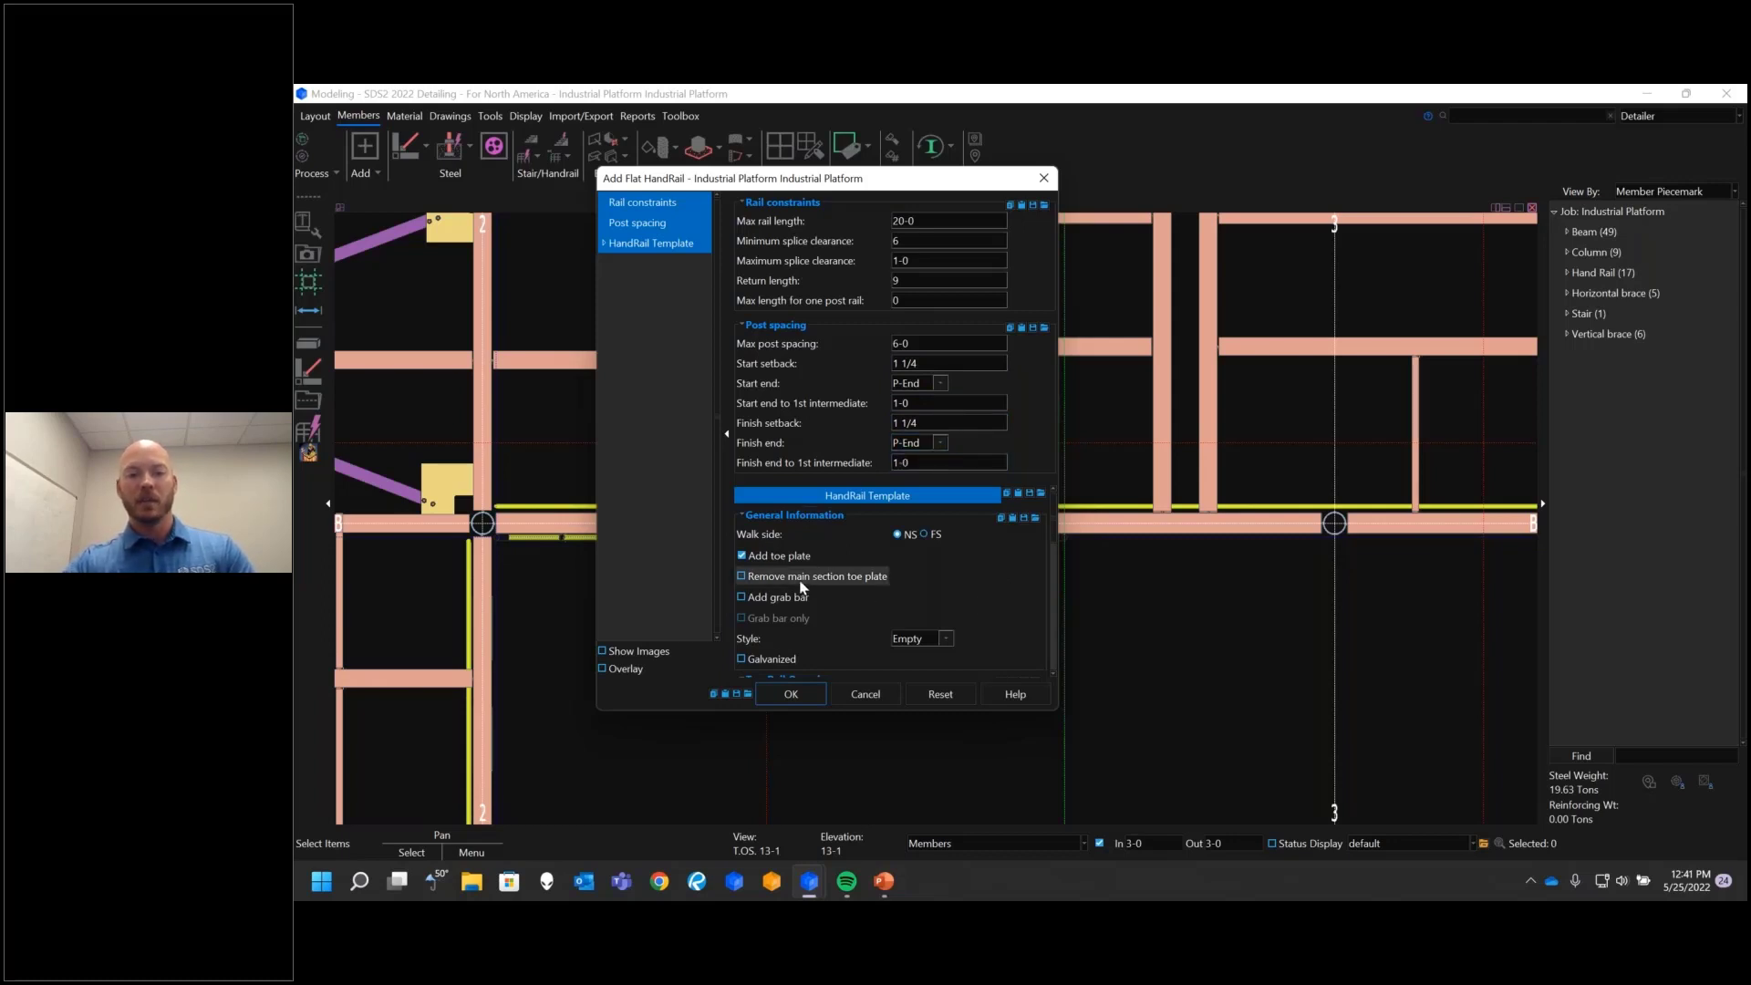
Step: Set the handrail's walk side to FS, create the member and check it along the grid B edge
{"action": "left_click", "coordinate": [924, 535]}
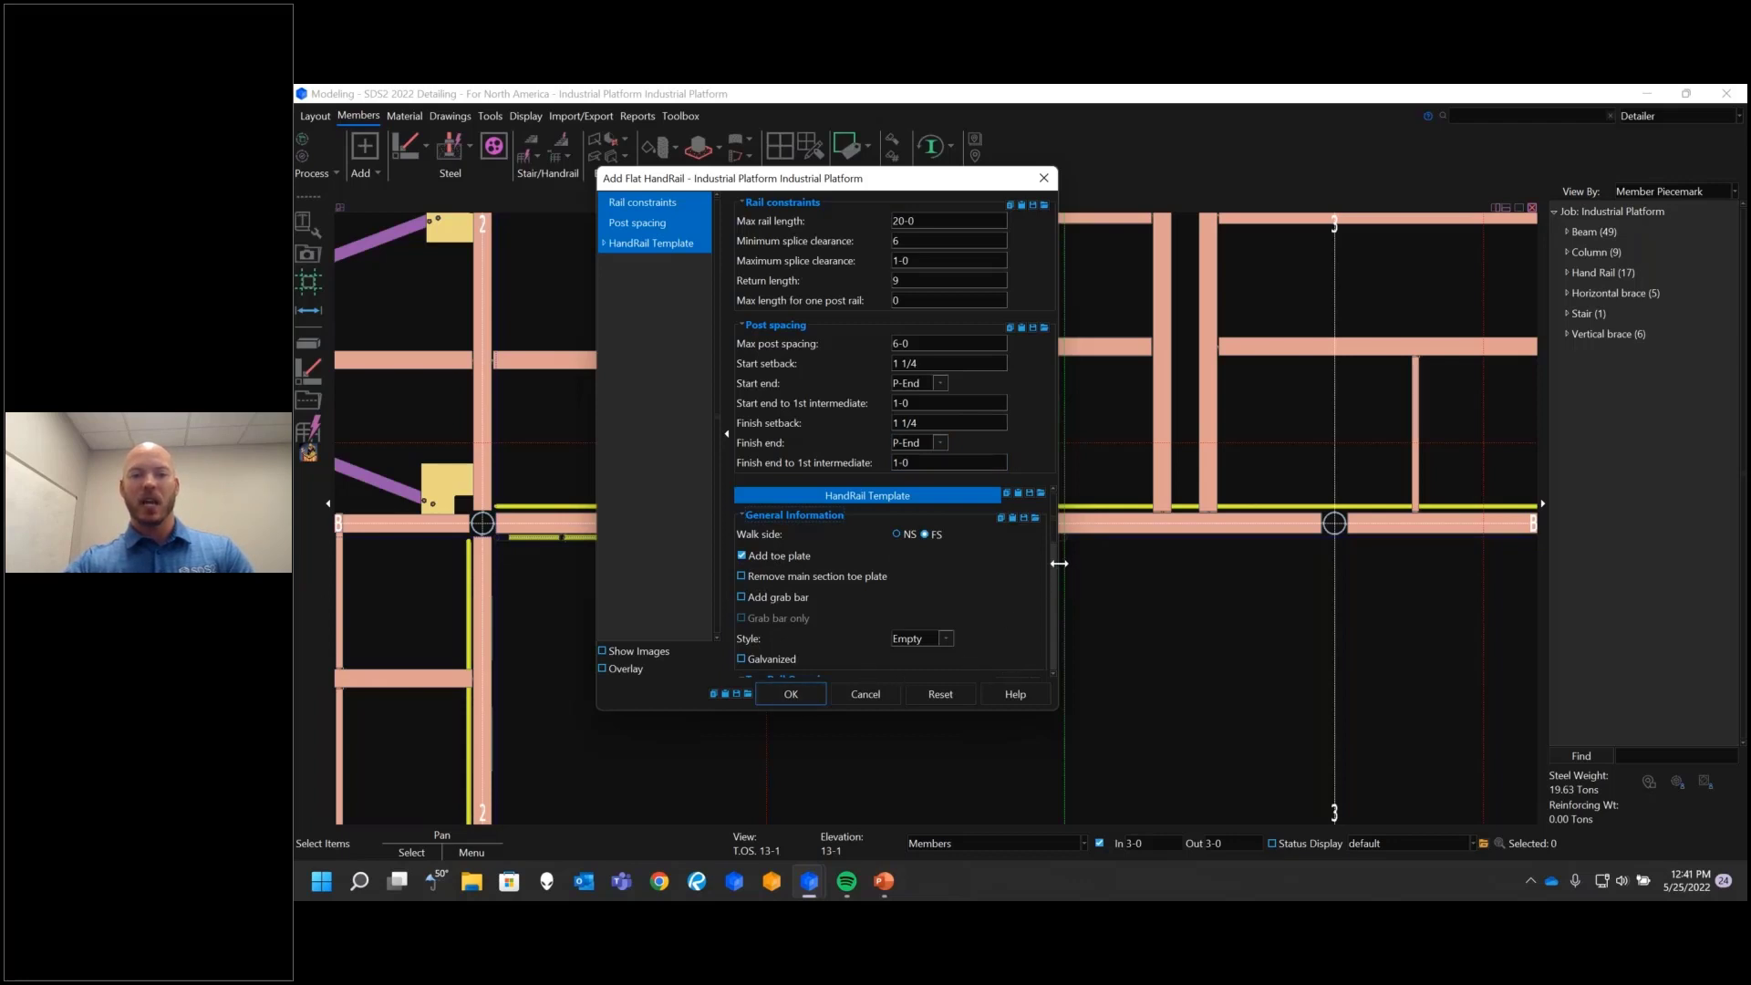
{"action": "scroll", "coordinate": [1059, 564], "scroll_direction": "down", "scroll_amount": 5}
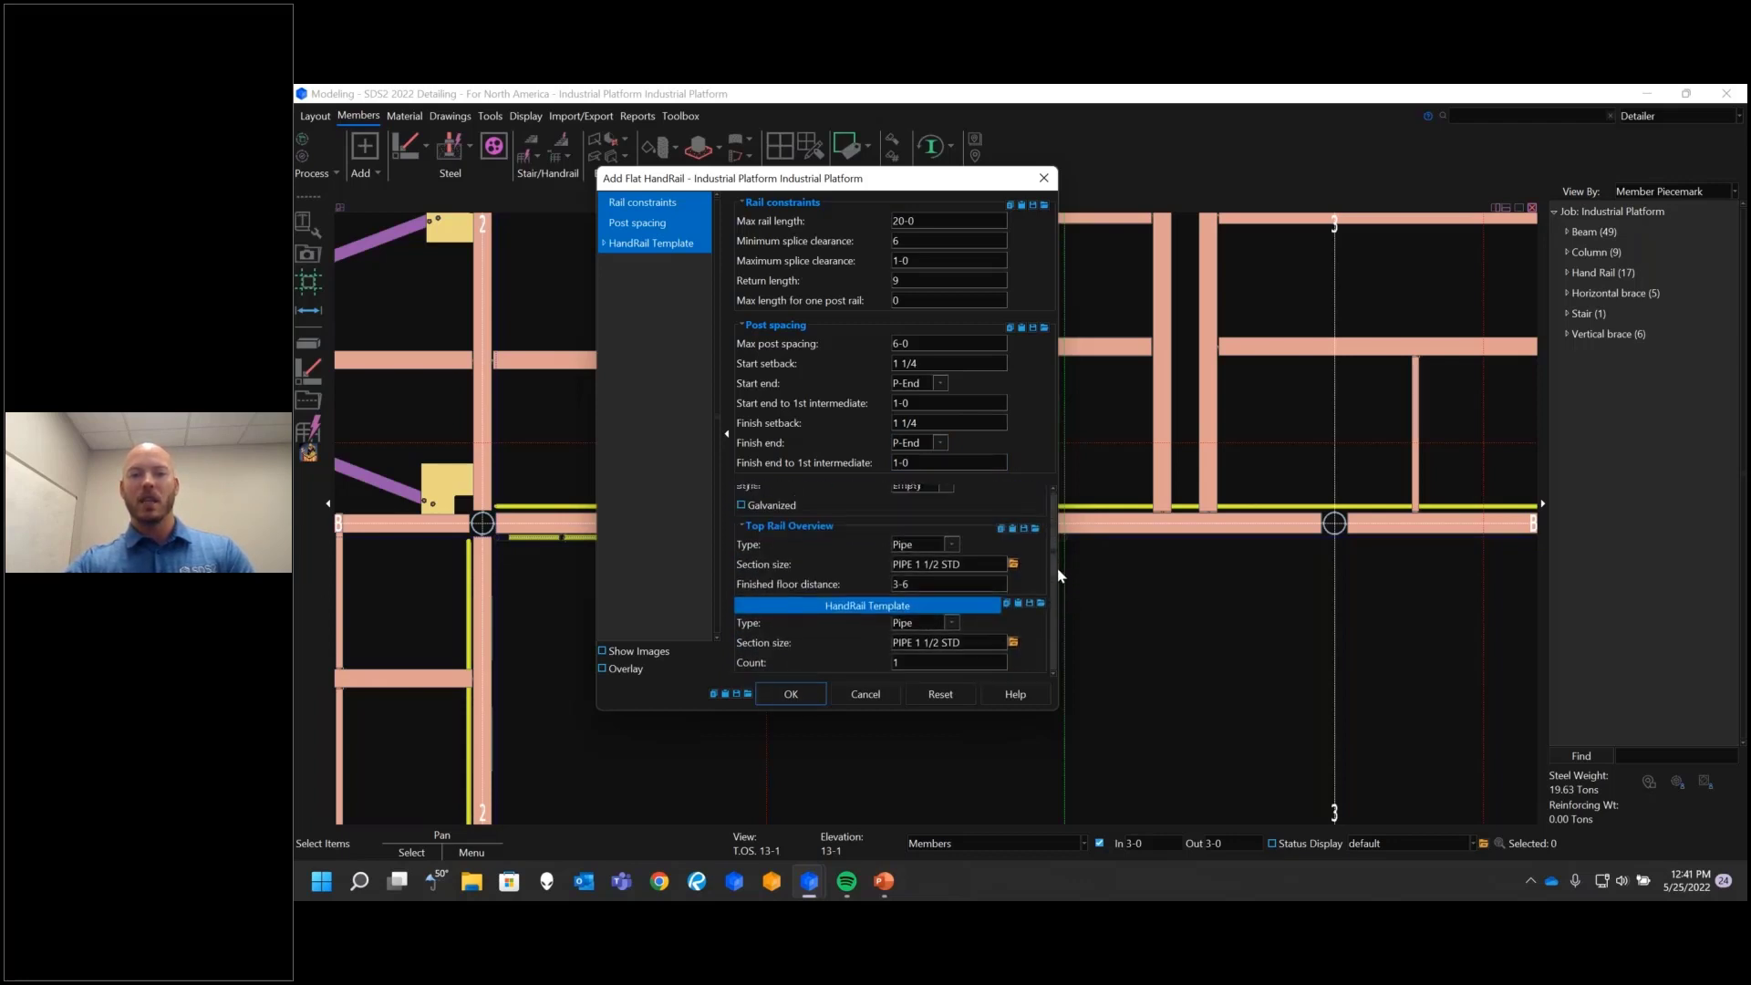
{"action": "scroll", "coordinate": [1059, 567], "scroll_direction": "up", "scroll_amount": 1}
{"action": "scroll", "coordinate": [1062, 575], "scroll_direction": "down", "scroll_amount": 2}
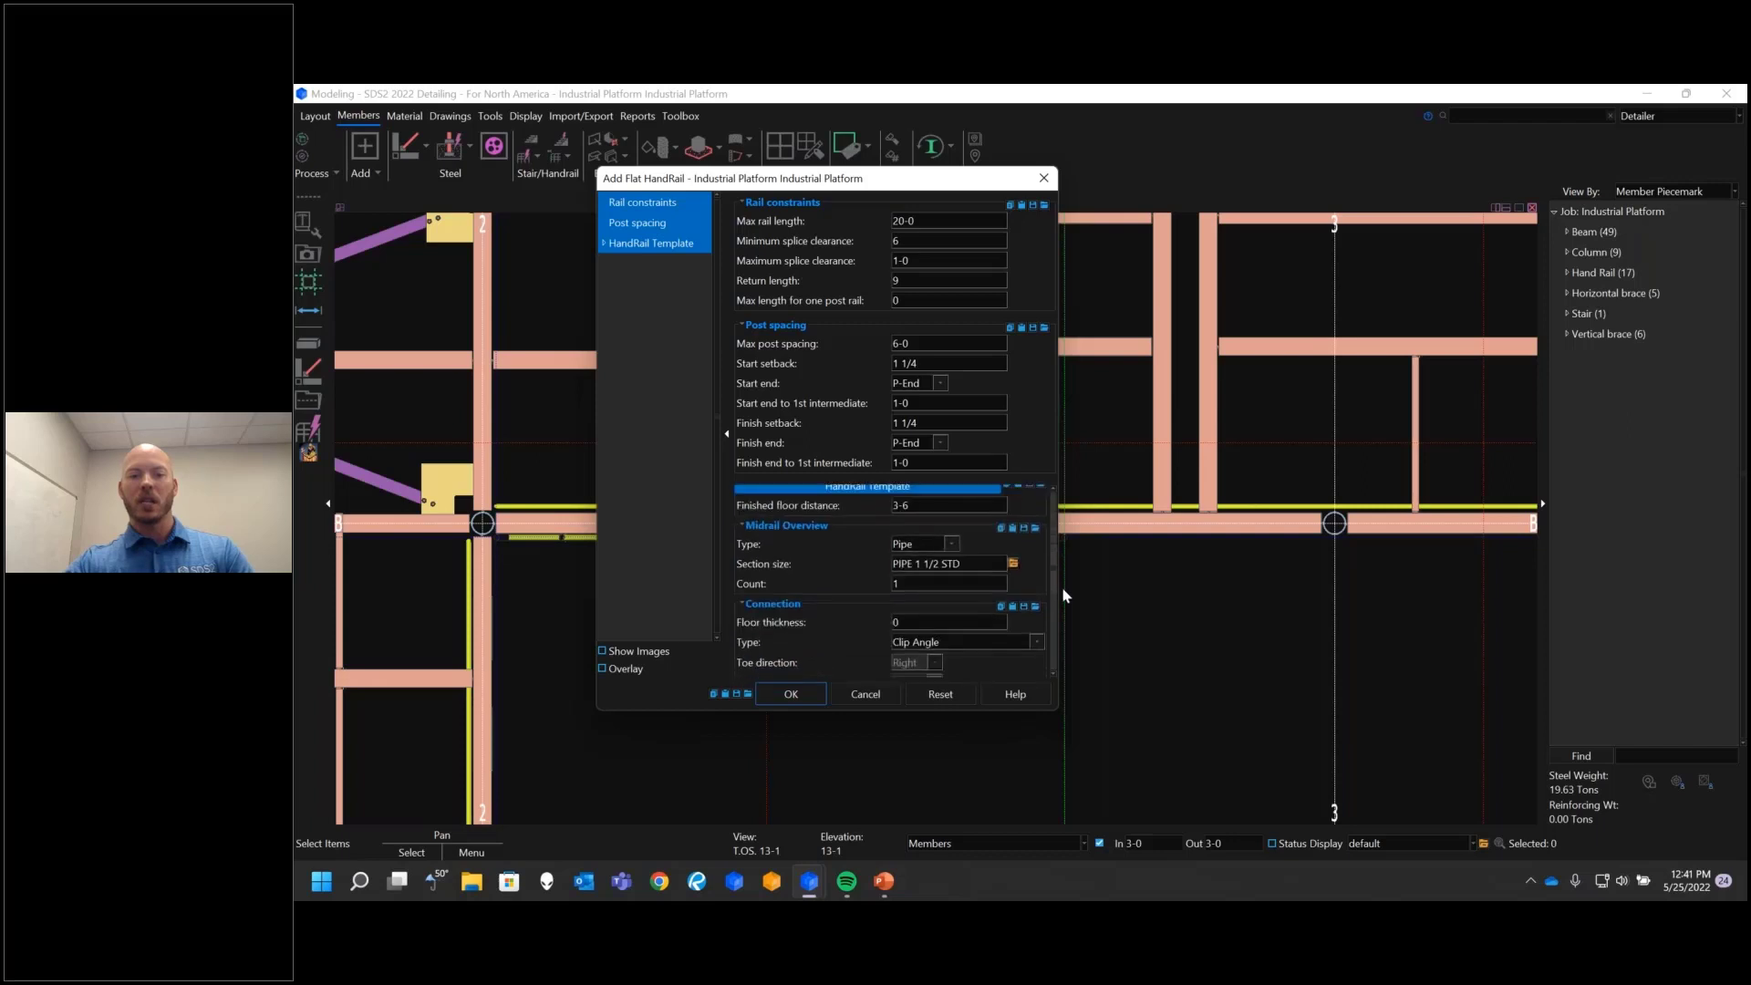
{"action": "left_click", "coordinate": [791, 696]}
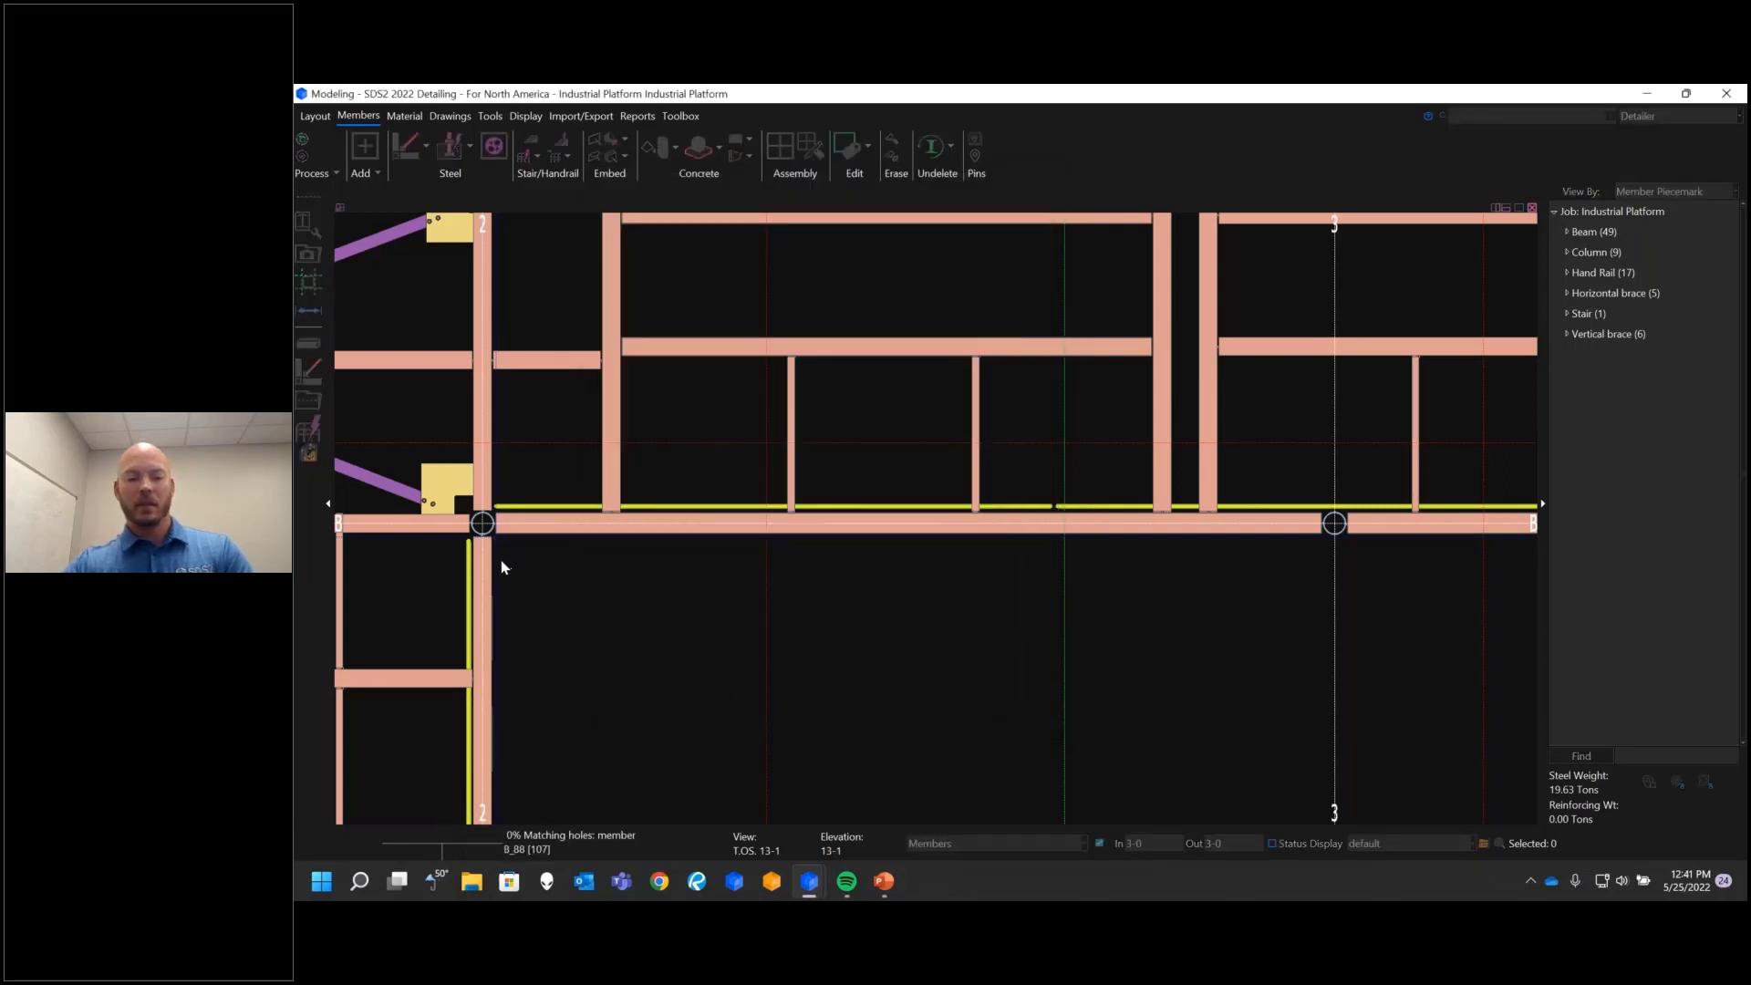
{"action": "scroll", "coordinate": [789, 595], "scroll_direction": "down", "scroll_amount": 3}
{"action": "scroll", "coordinate": [794, 575], "scroll_direction": "up", "scroll_amount": 8}
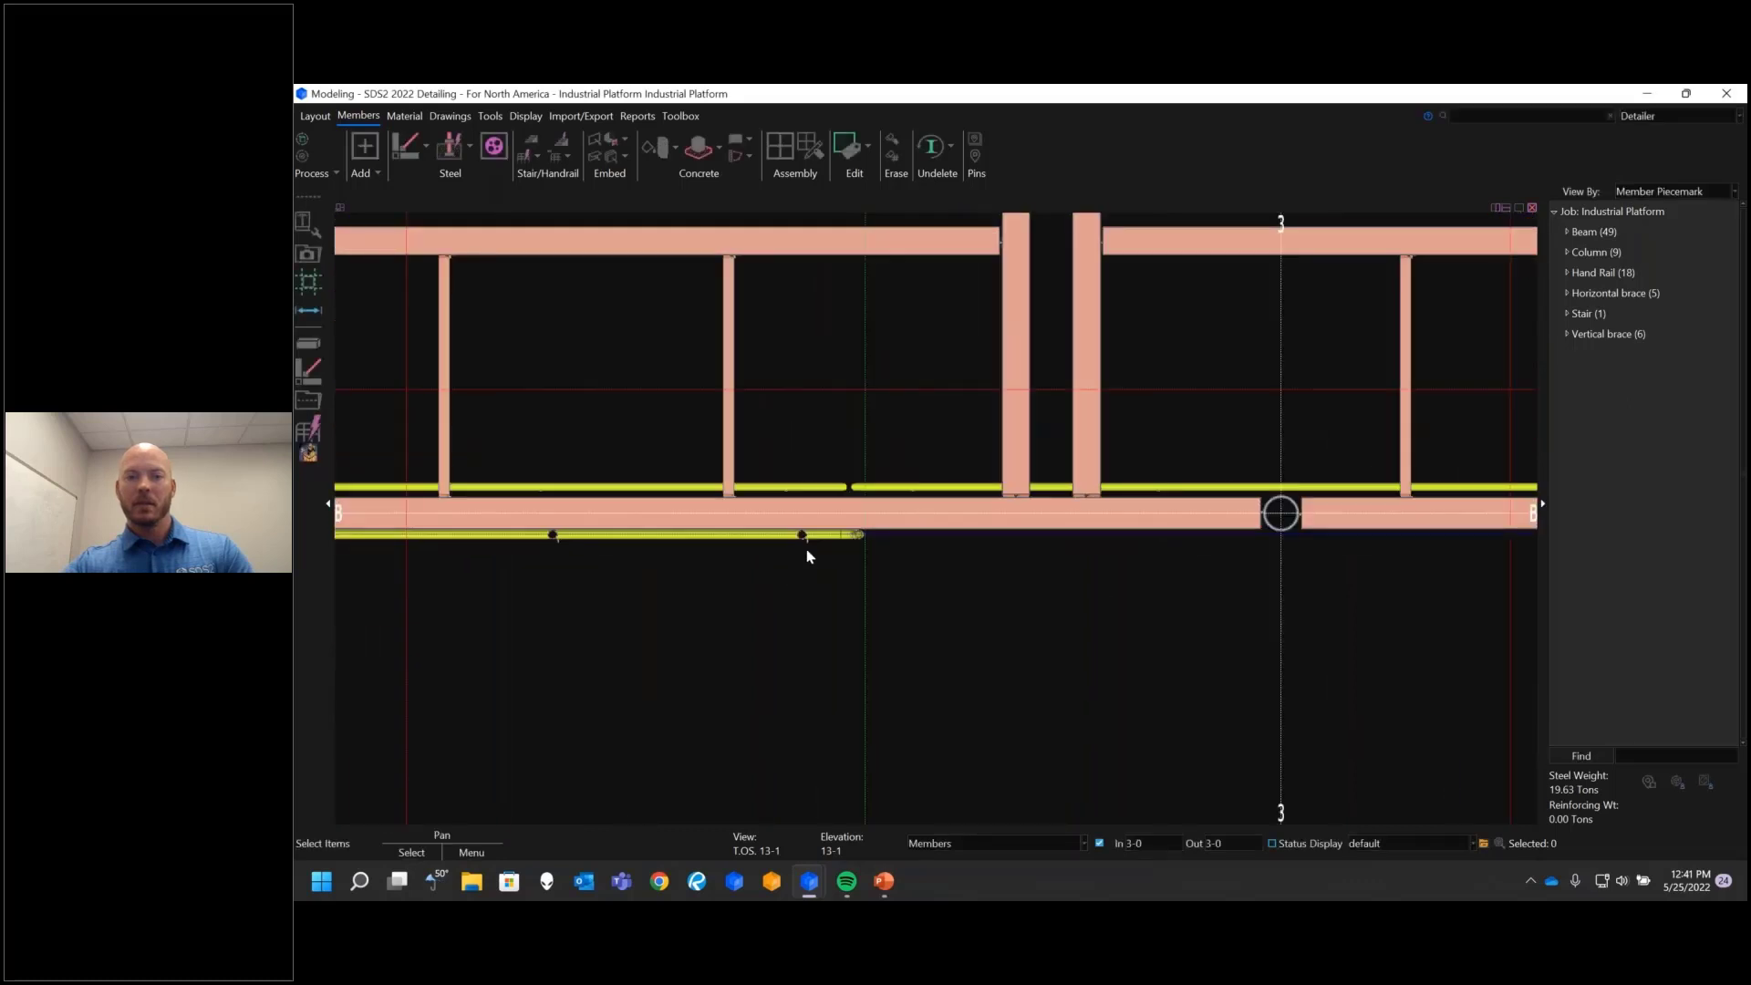
{"action": "scroll", "coordinate": [548, 666], "scroll_direction": "down", "scroll_amount": 6}
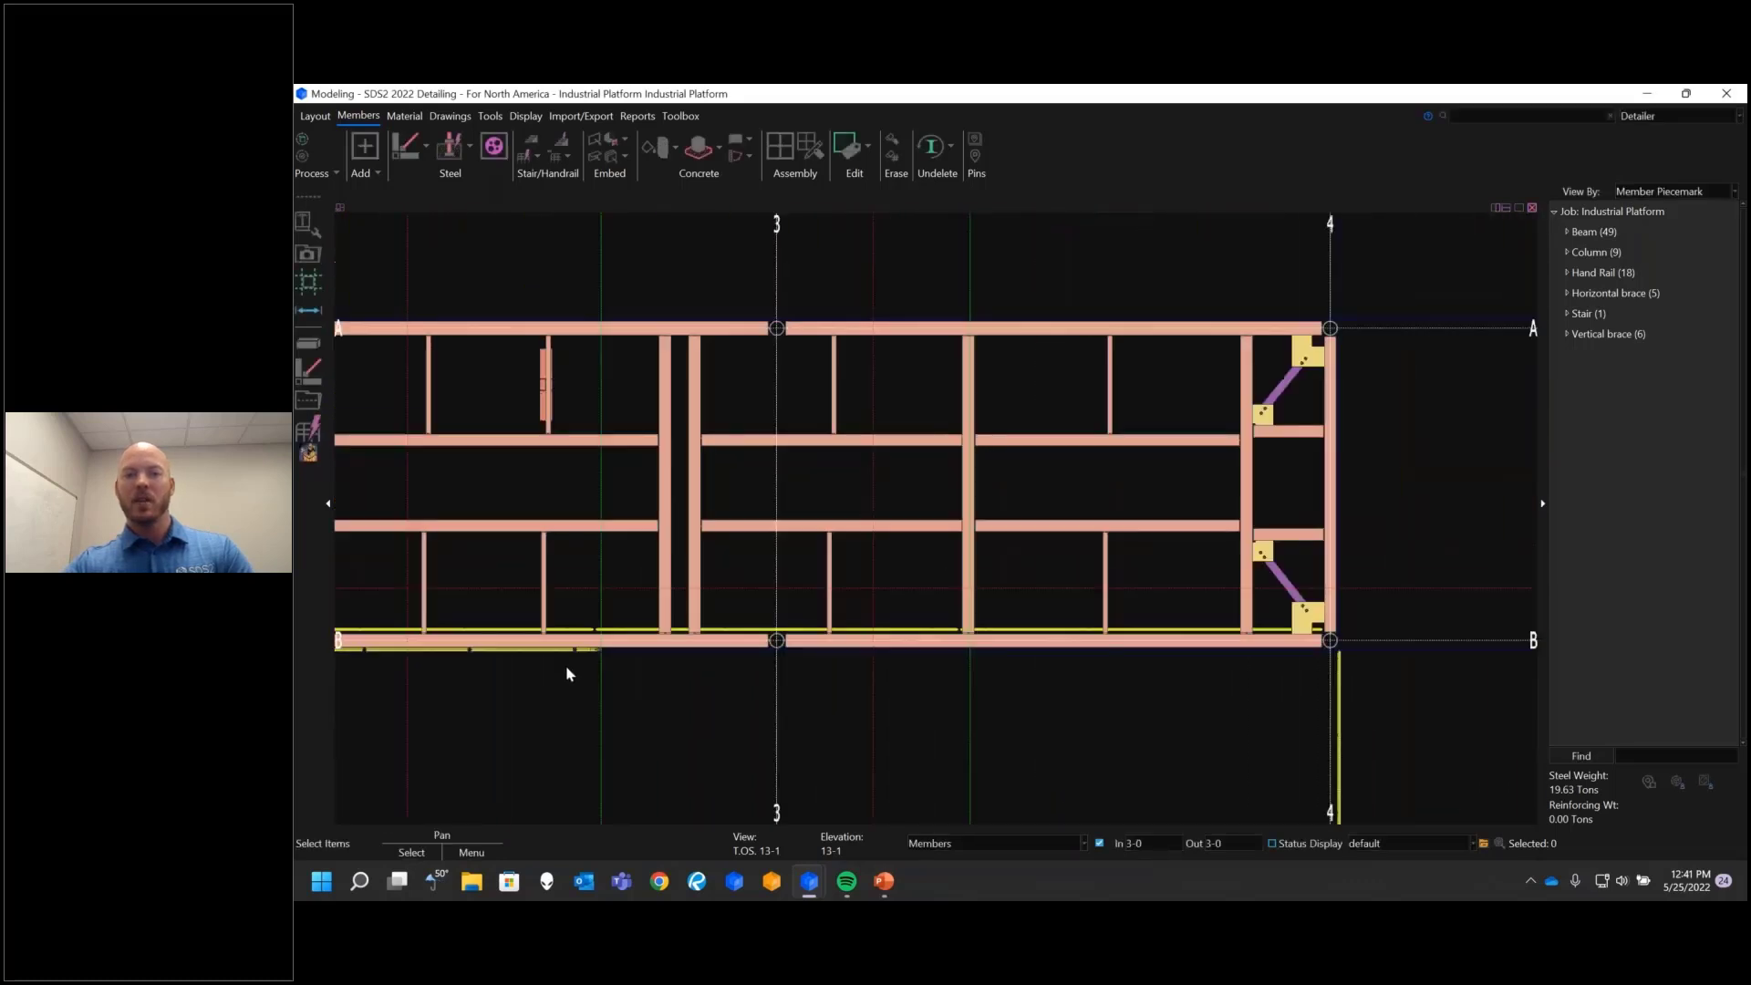
{"action": "scroll", "coordinate": [866, 534], "scroll_direction": "up", "scroll_amount": 5}
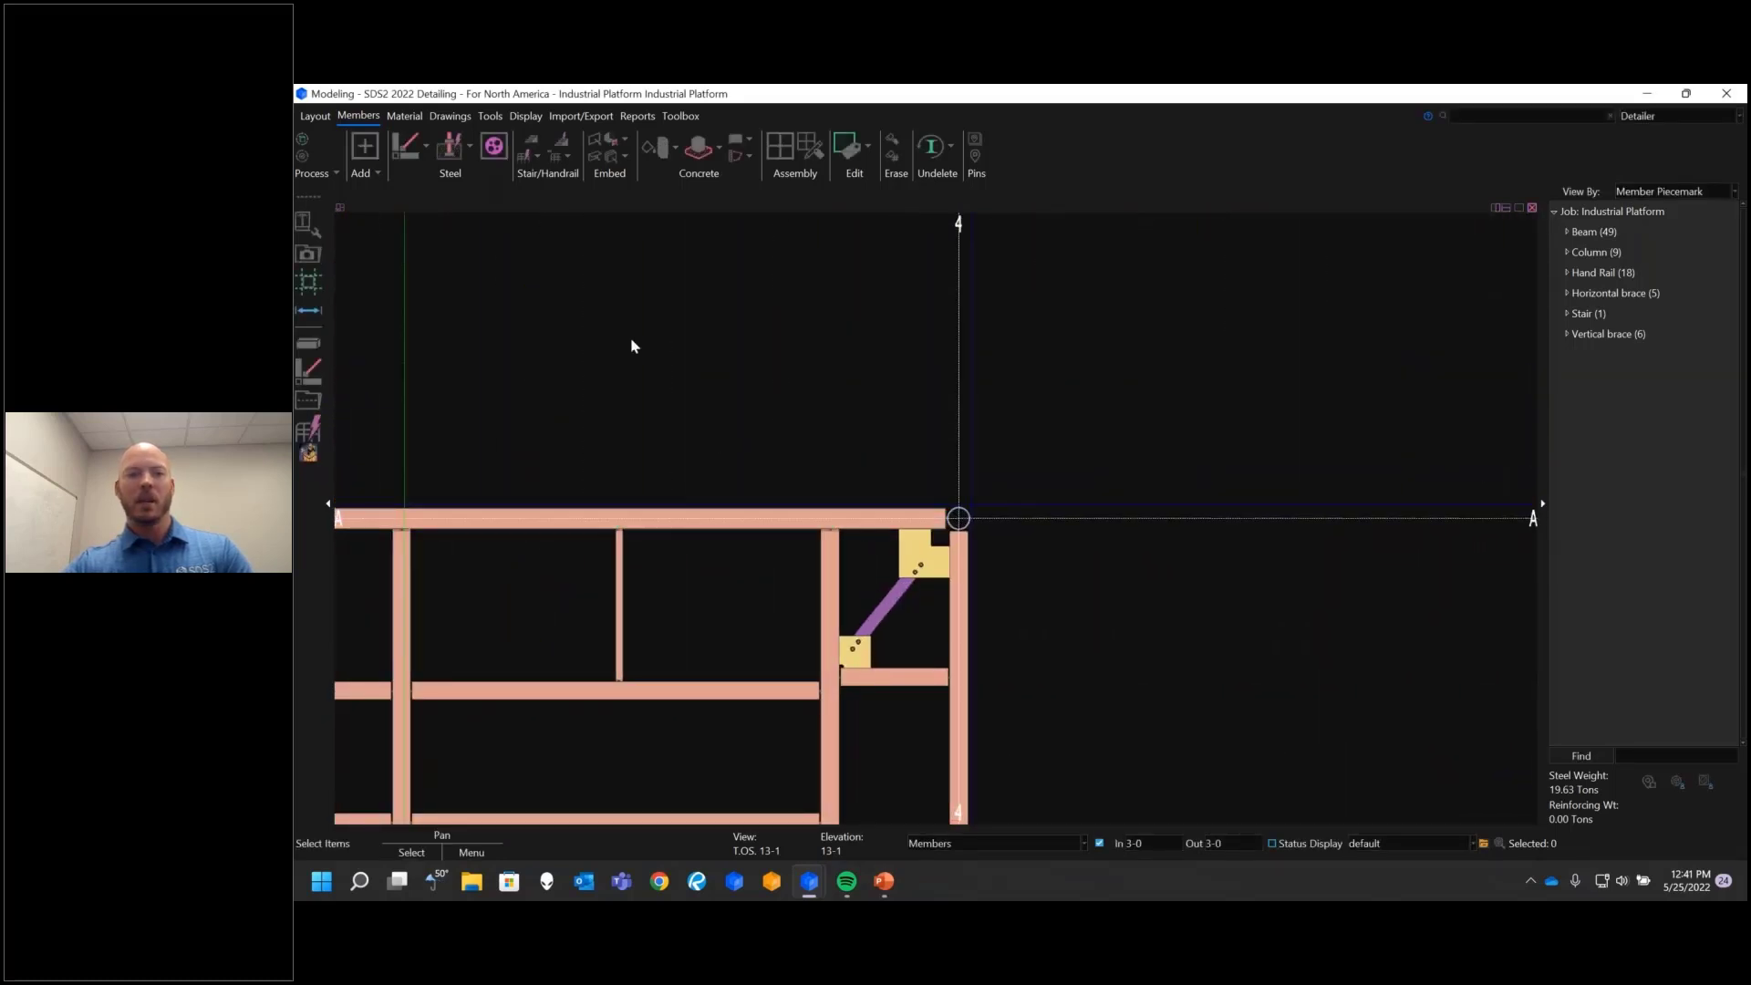
Step: Add a flat handrail along the outer edge at grid A, from corner 4-A to the nearest green construction line, with zero offset and 1 1/4 setbacks
{"action": "left_click", "coordinate": [523, 157]}
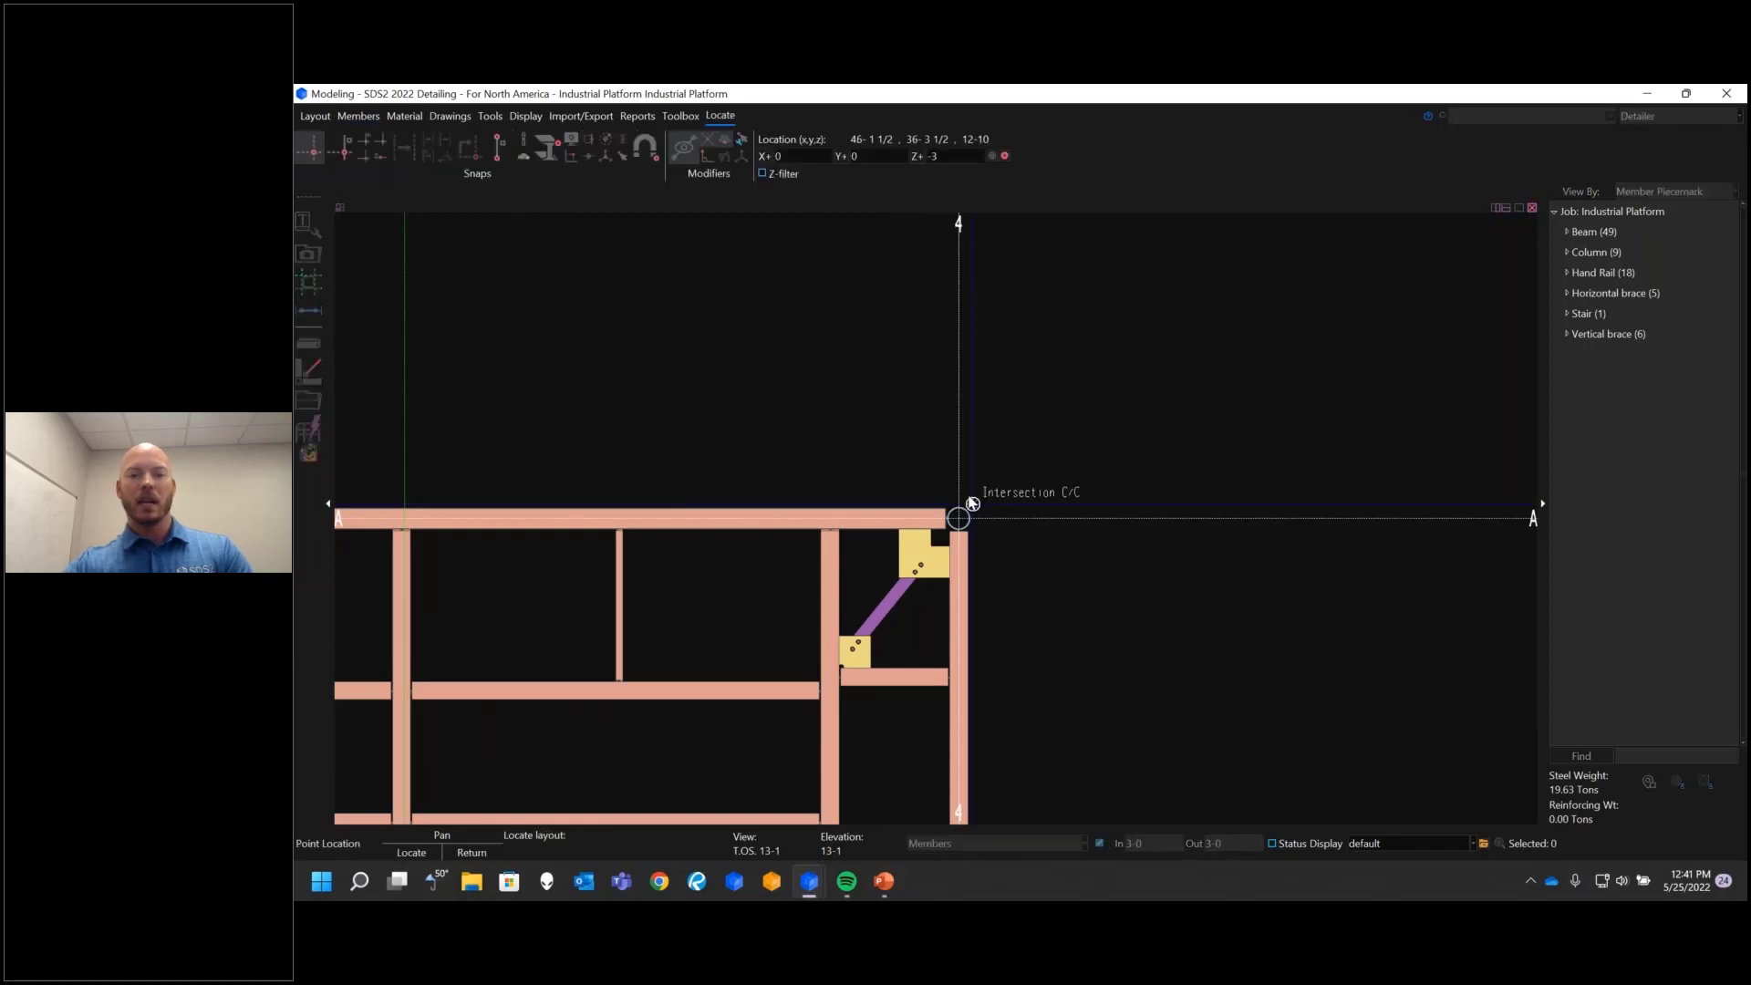
{"action": "left_click", "coordinate": [960, 494]}
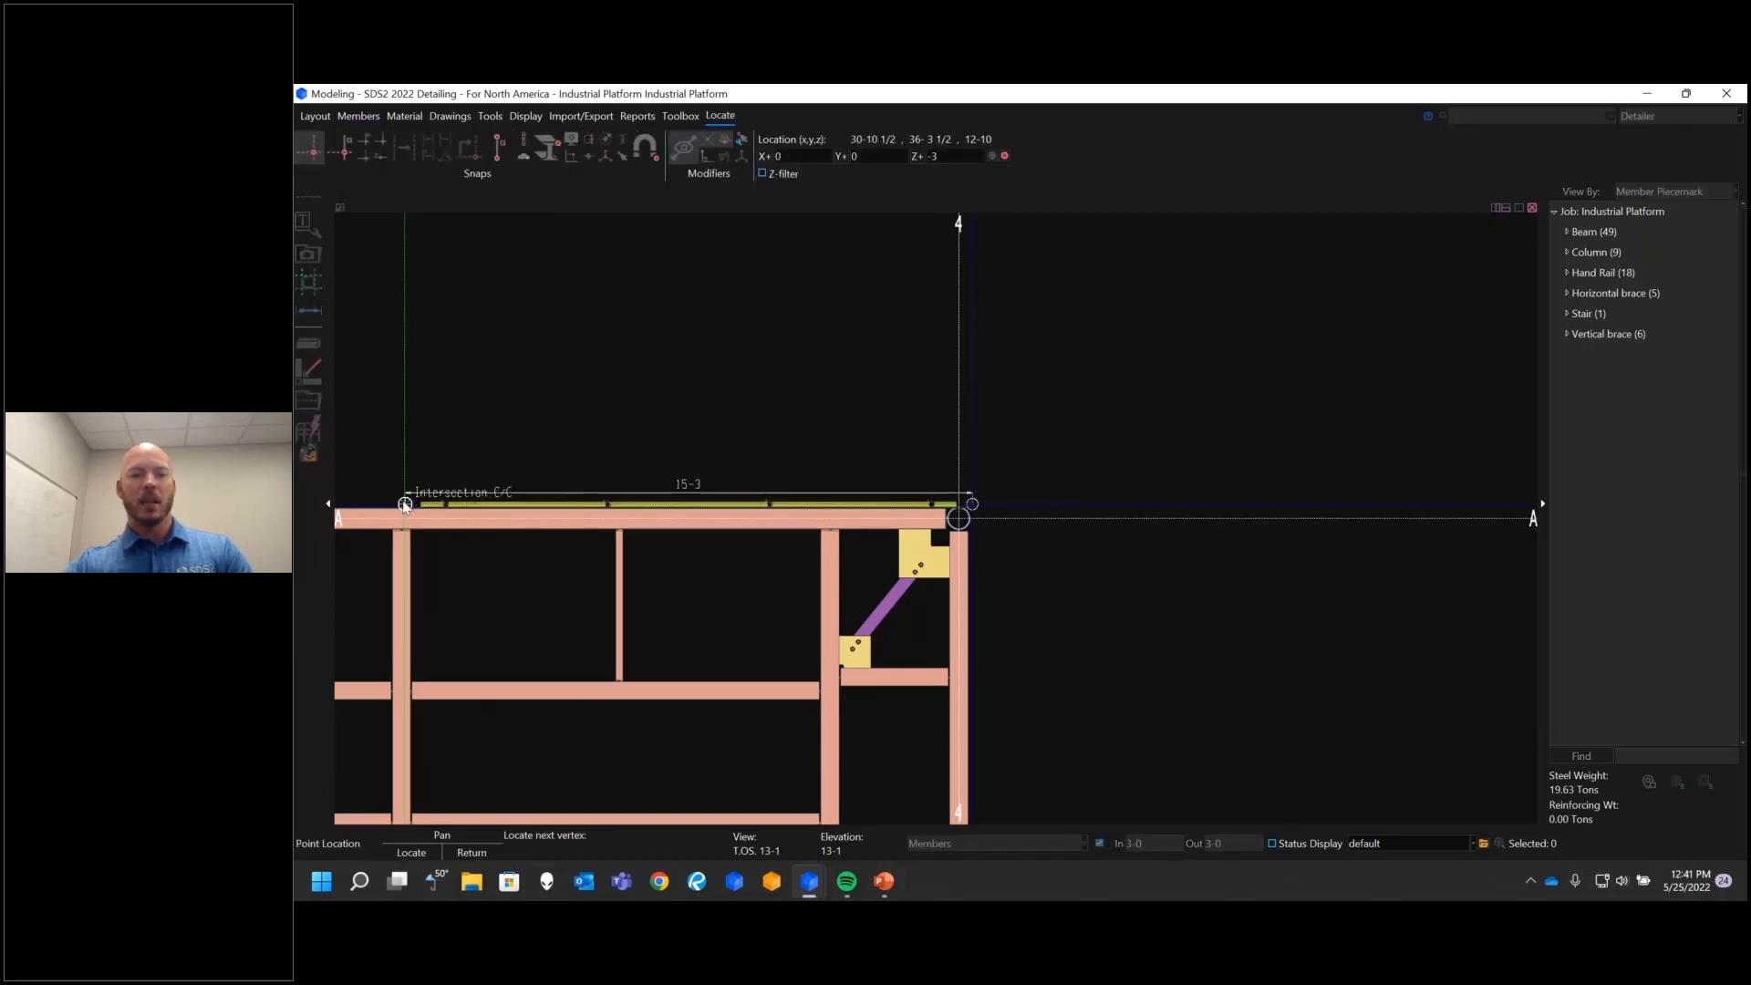
{"action": "left_click", "coordinate": [405, 505]}
{"action": "left_click", "coordinate": [1056, 183]}
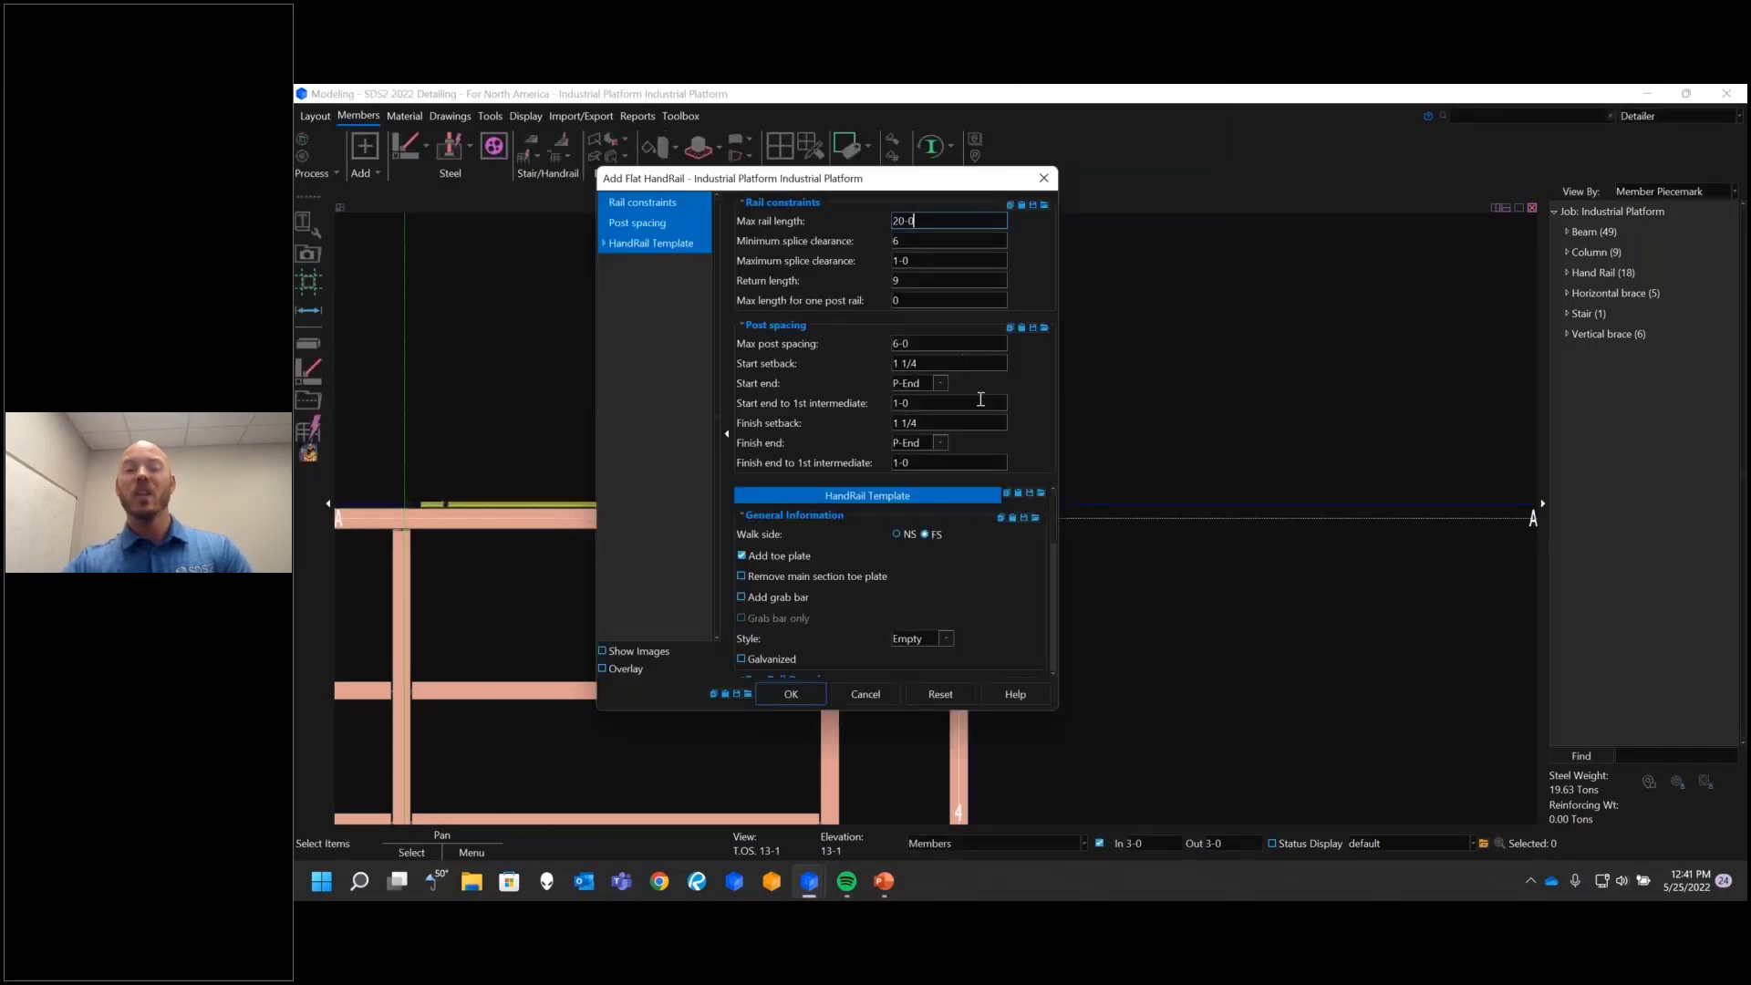
{"action": "left_click", "coordinate": [930, 363]}
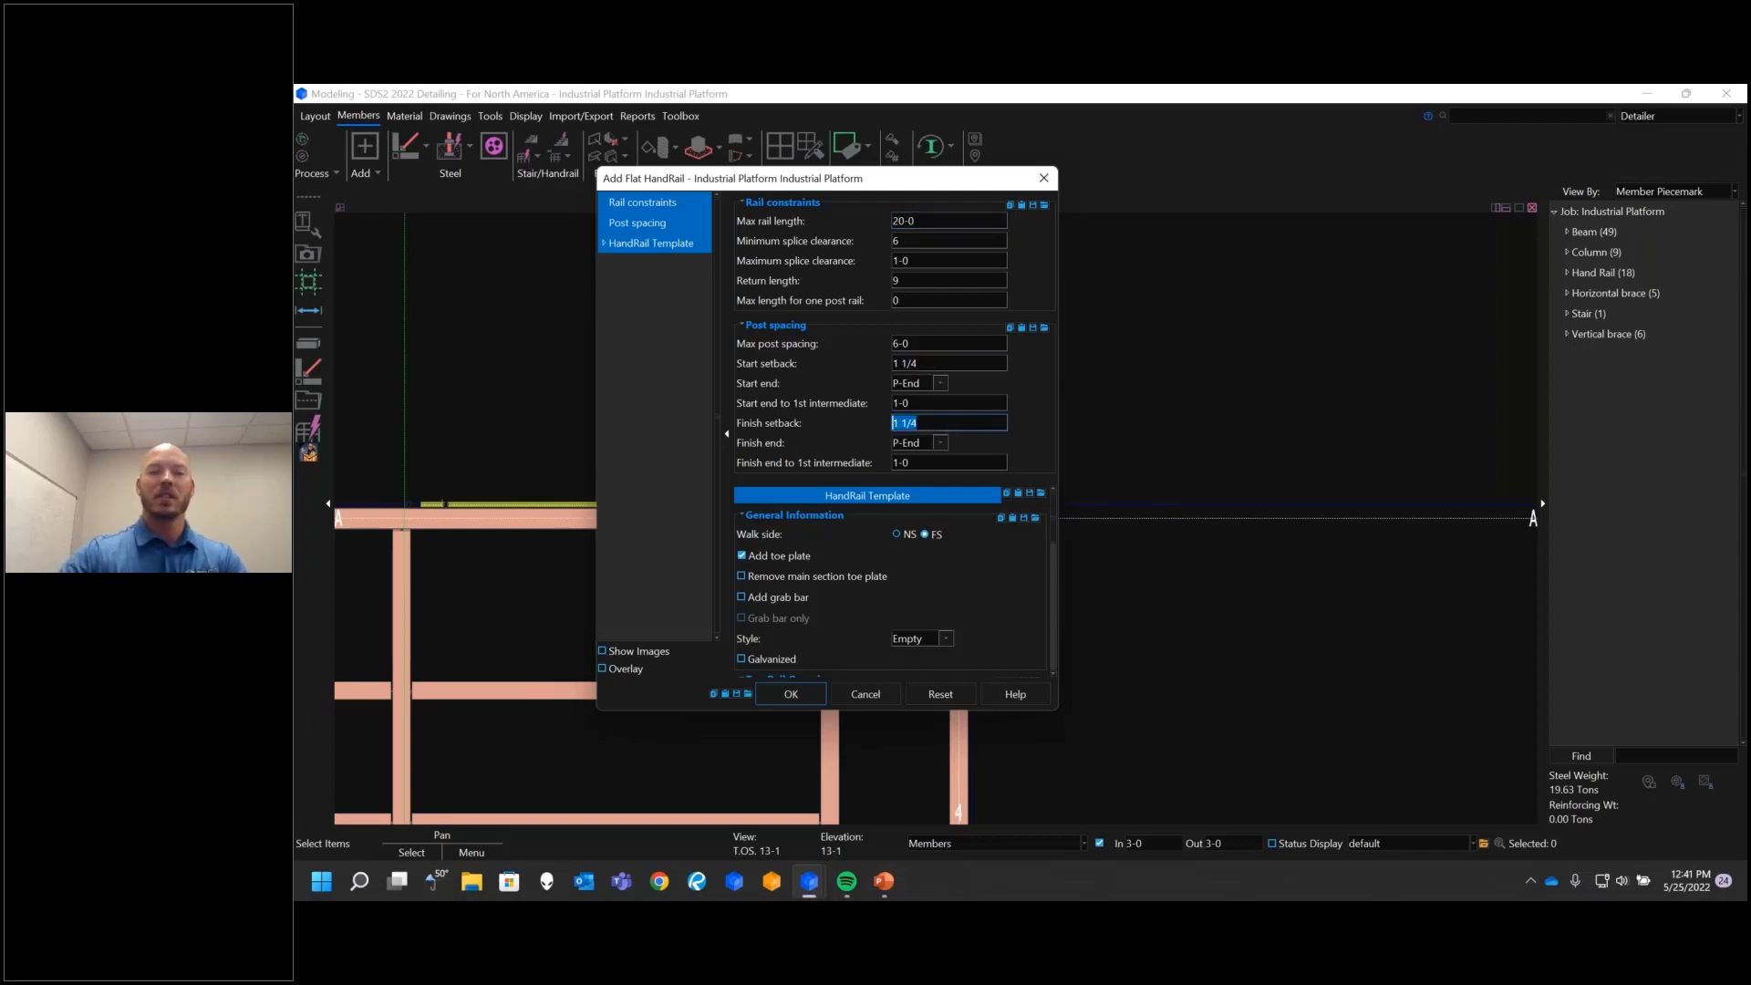
{"action": "left_click", "coordinate": [949, 362]}
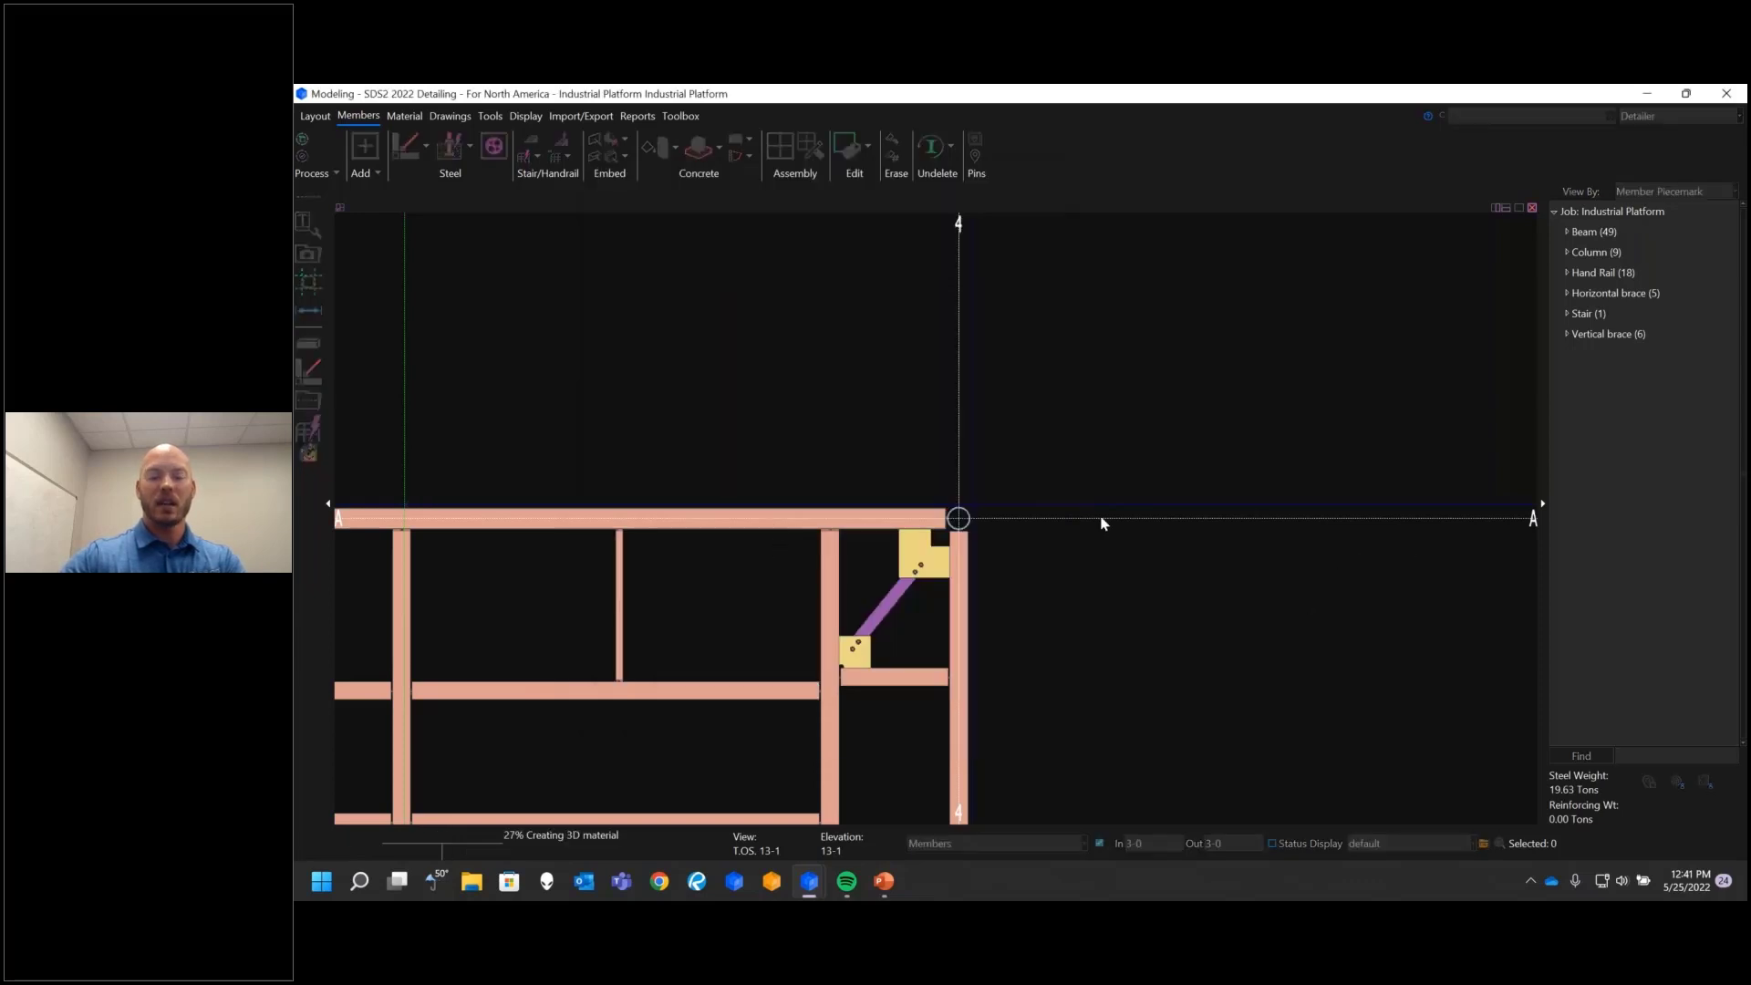
Step: Add a flat handrail along the outer edge at grid 4, from corner 4-B to corner 4-A, with zero offset and the same post settings
{"action": "scroll", "coordinate": [1089, 293], "scroll_direction": "down", "scroll_amount": 4}
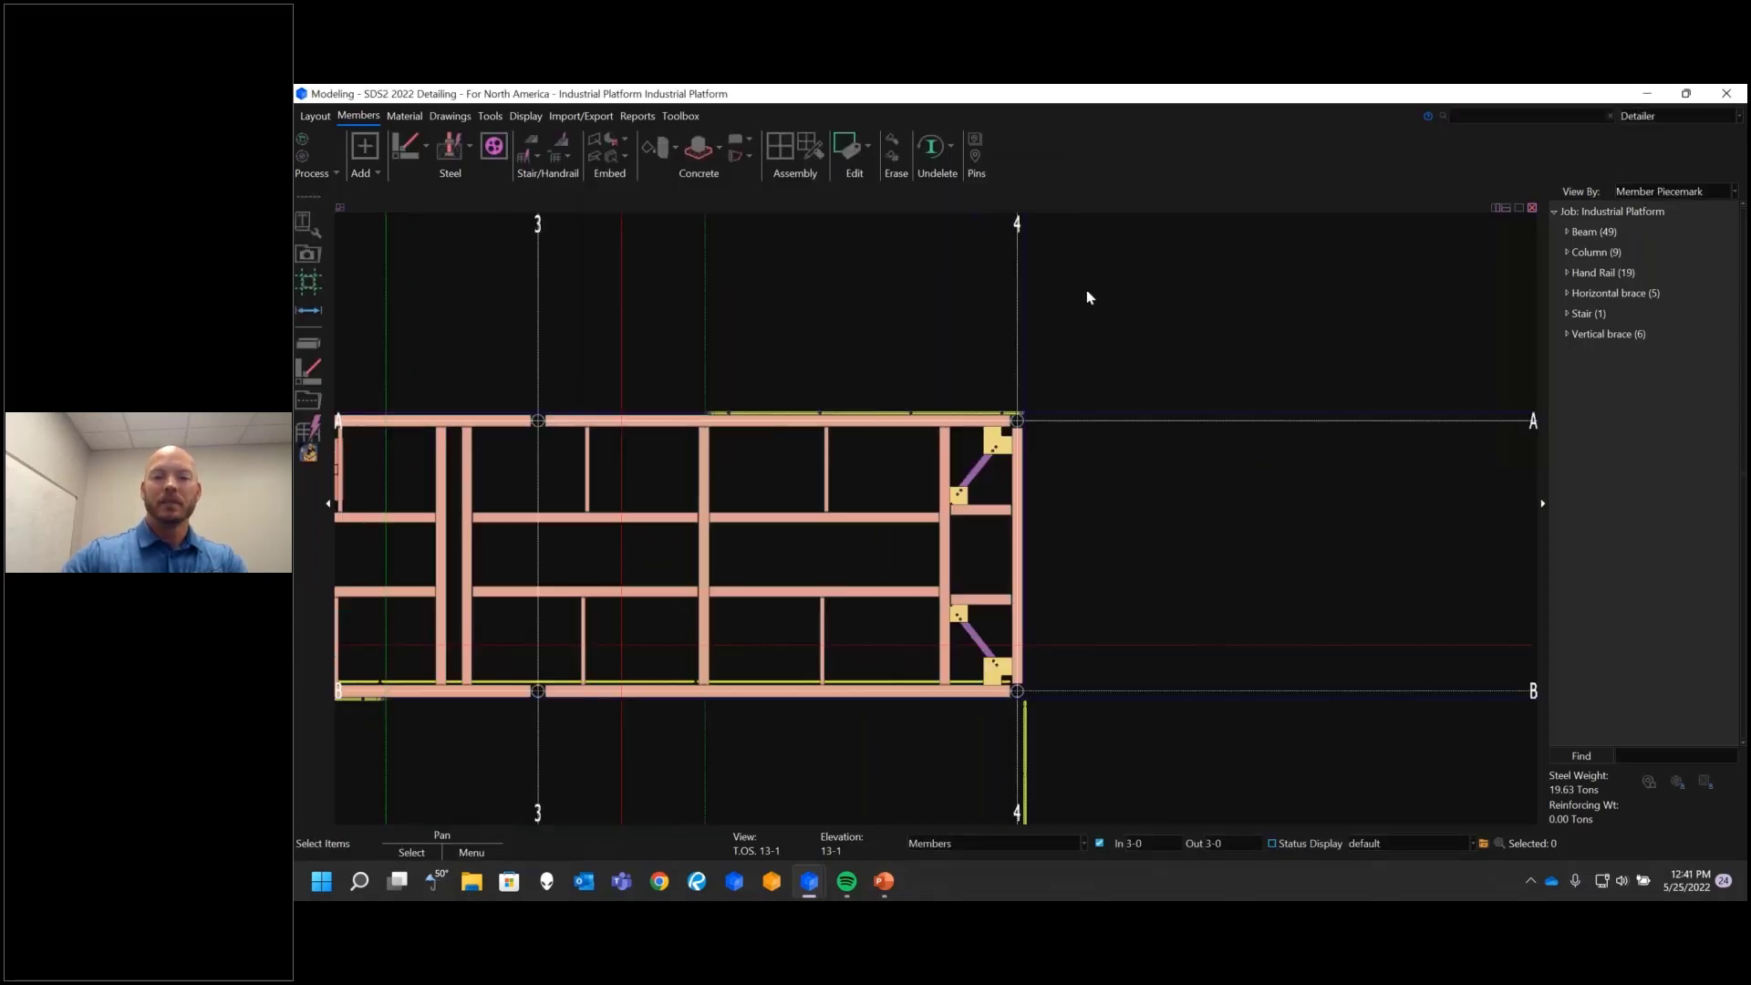
{"action": "scroll", "coordinate": [1202, 559], "scroll_direction": "down", "scroll_amount": 1}
{"action": "scroll", "coordinate": [1033, 630], "scroll_direction": "up", "scroll_amount": 5}
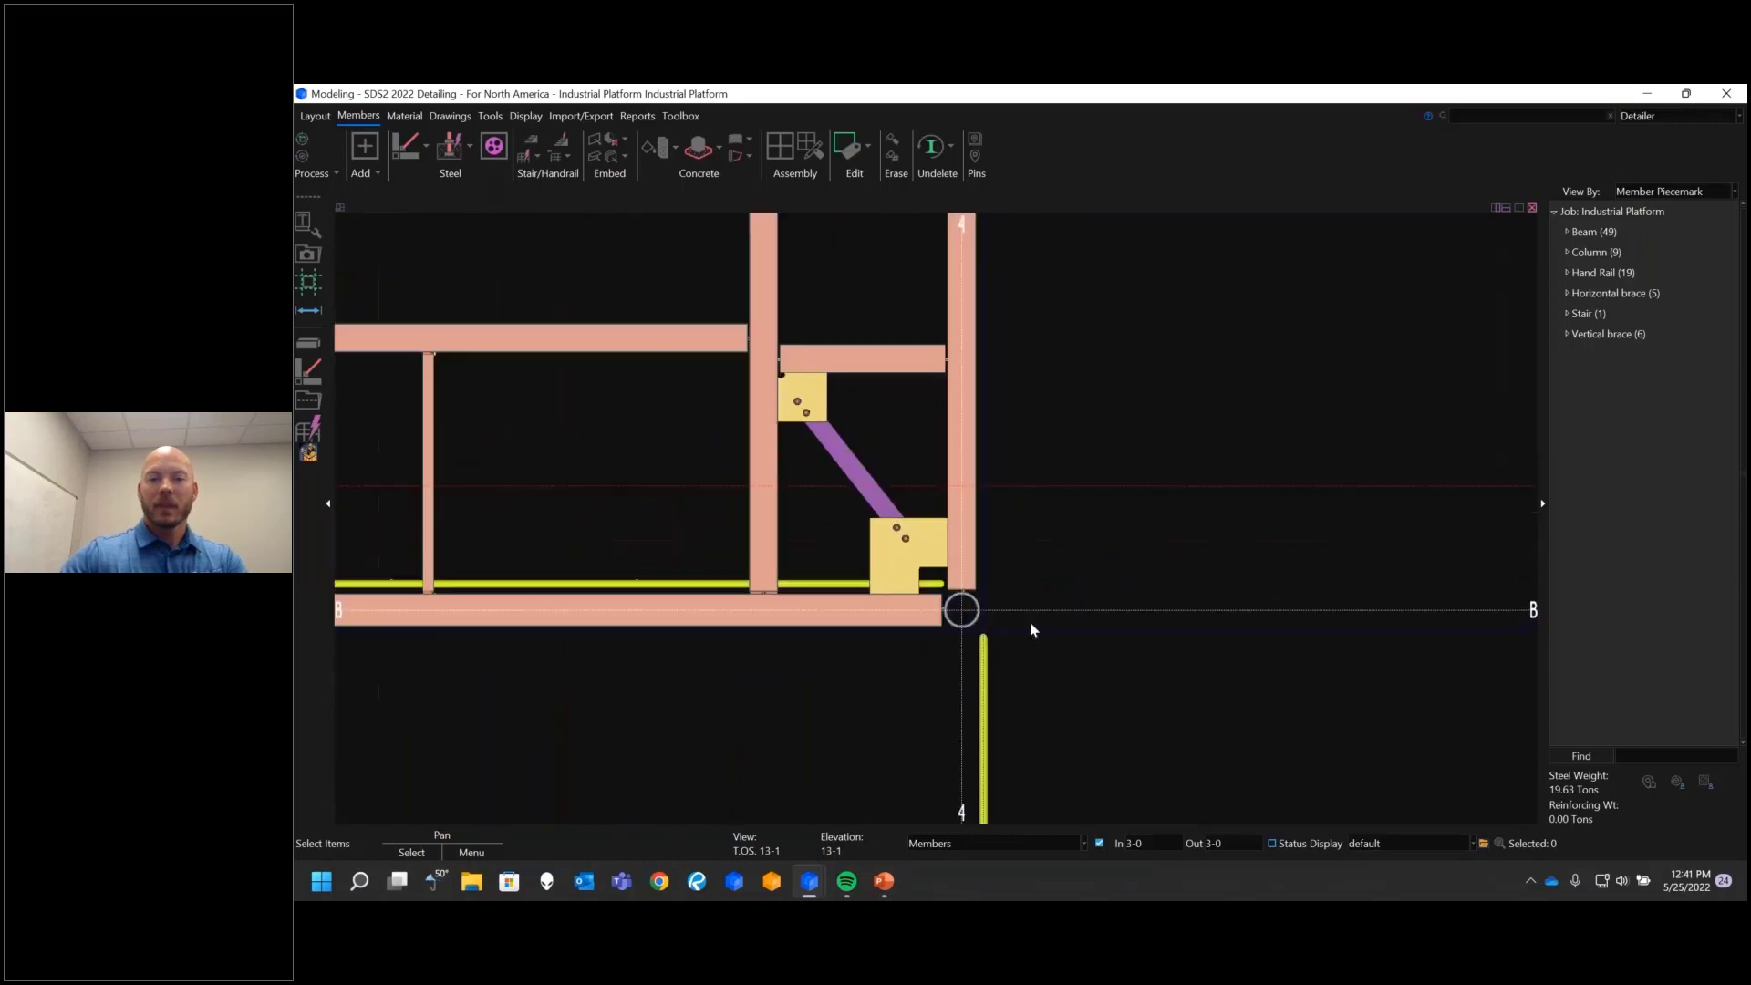
{"action": "left_click", "coordinate": [522, 157]}
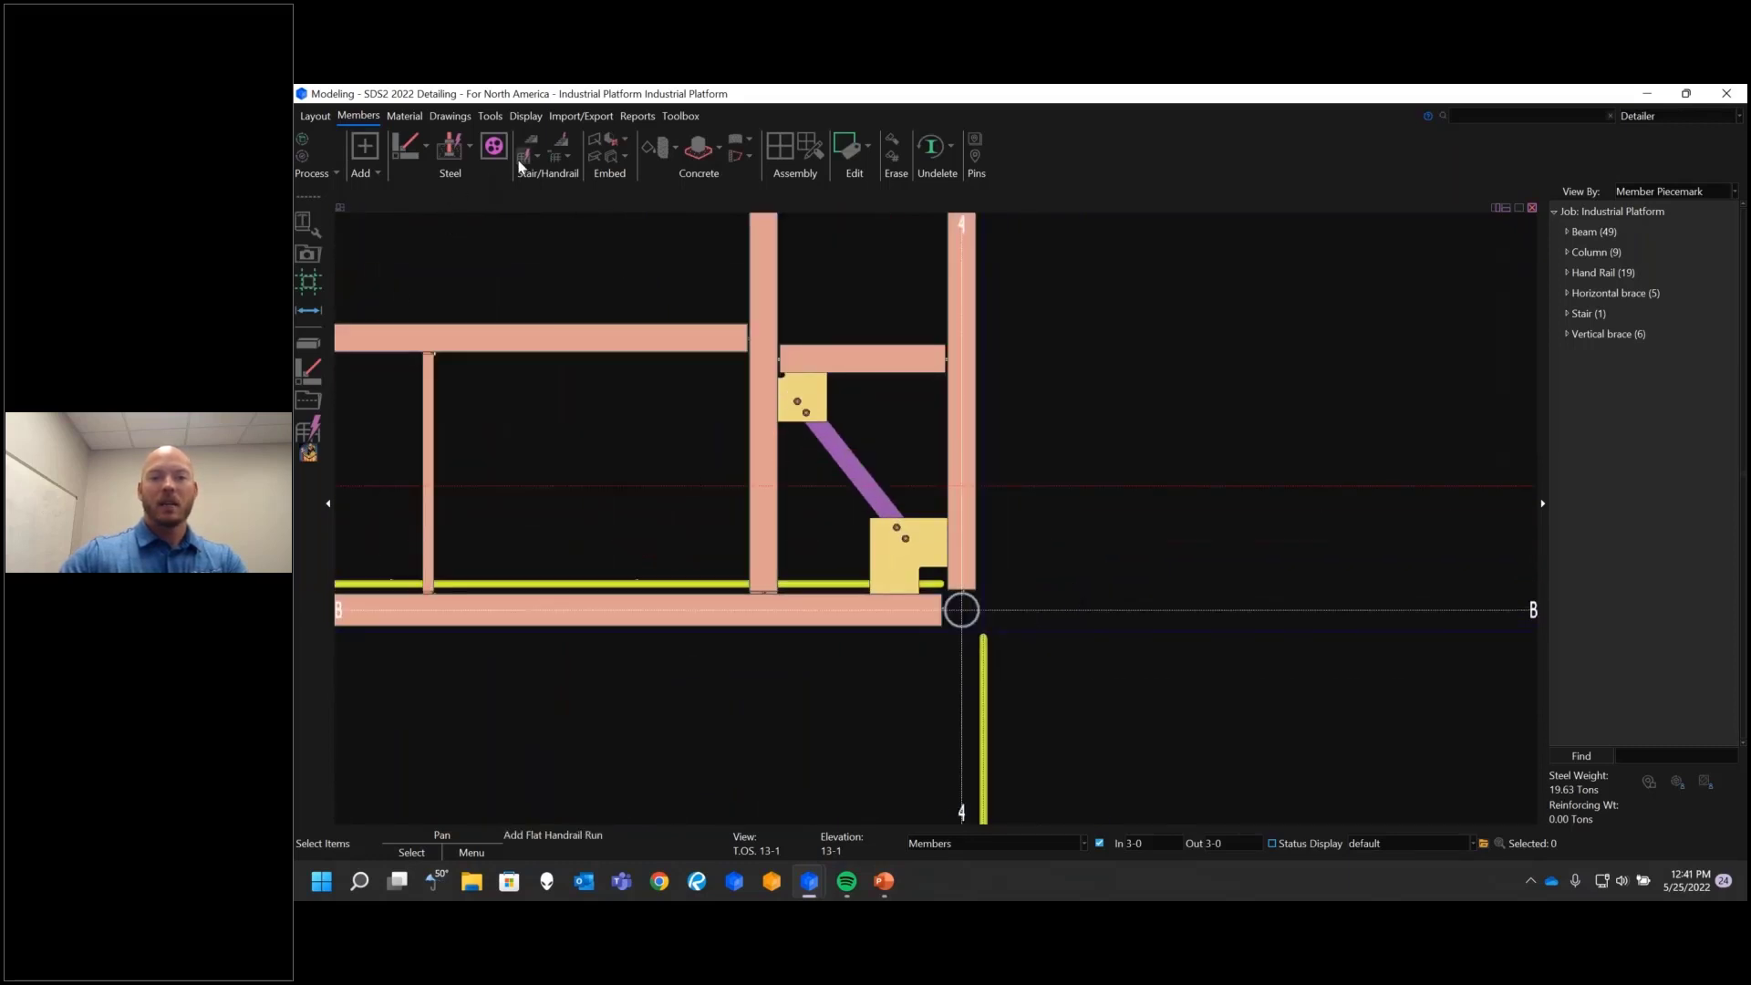
{"action": "scroll", "coordinate": [972, 583], "scroll_direction": "down", "scroll_amount": 3}
{"action": "scroll", "coordinate": [964, 513], "scroll_direction": "up", "scroll_amount": 5}
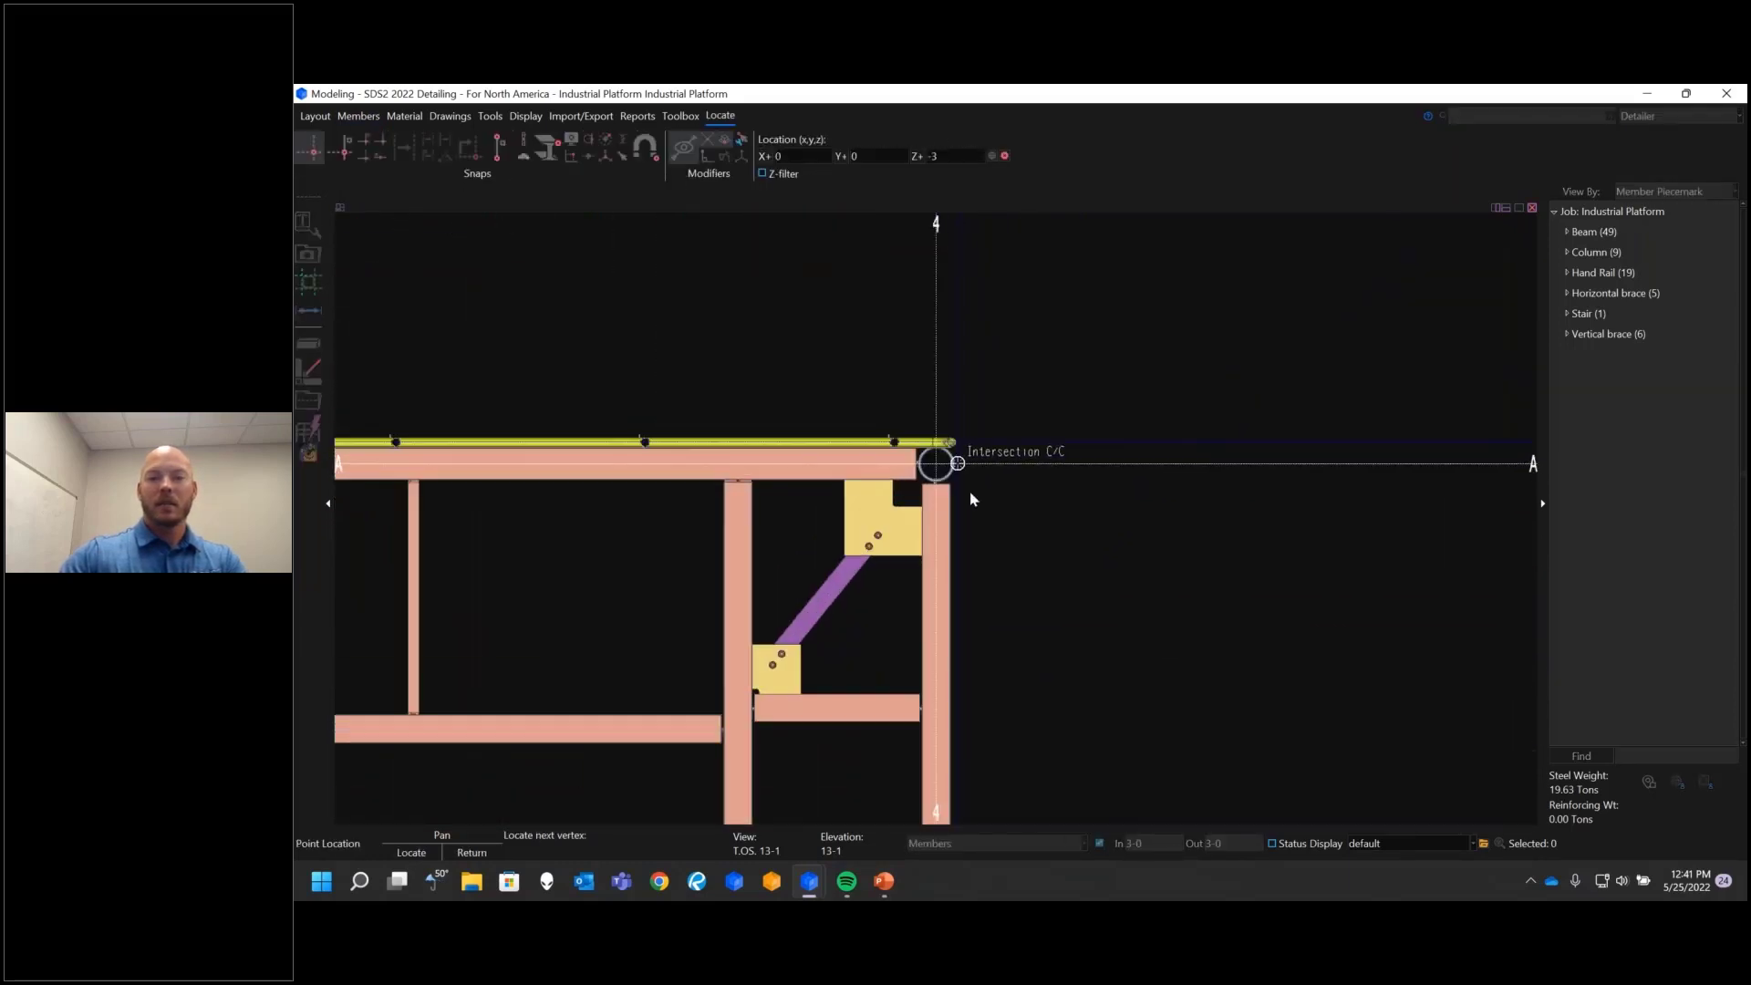
{"action": "left_click", "coordinate": [967, 442]}
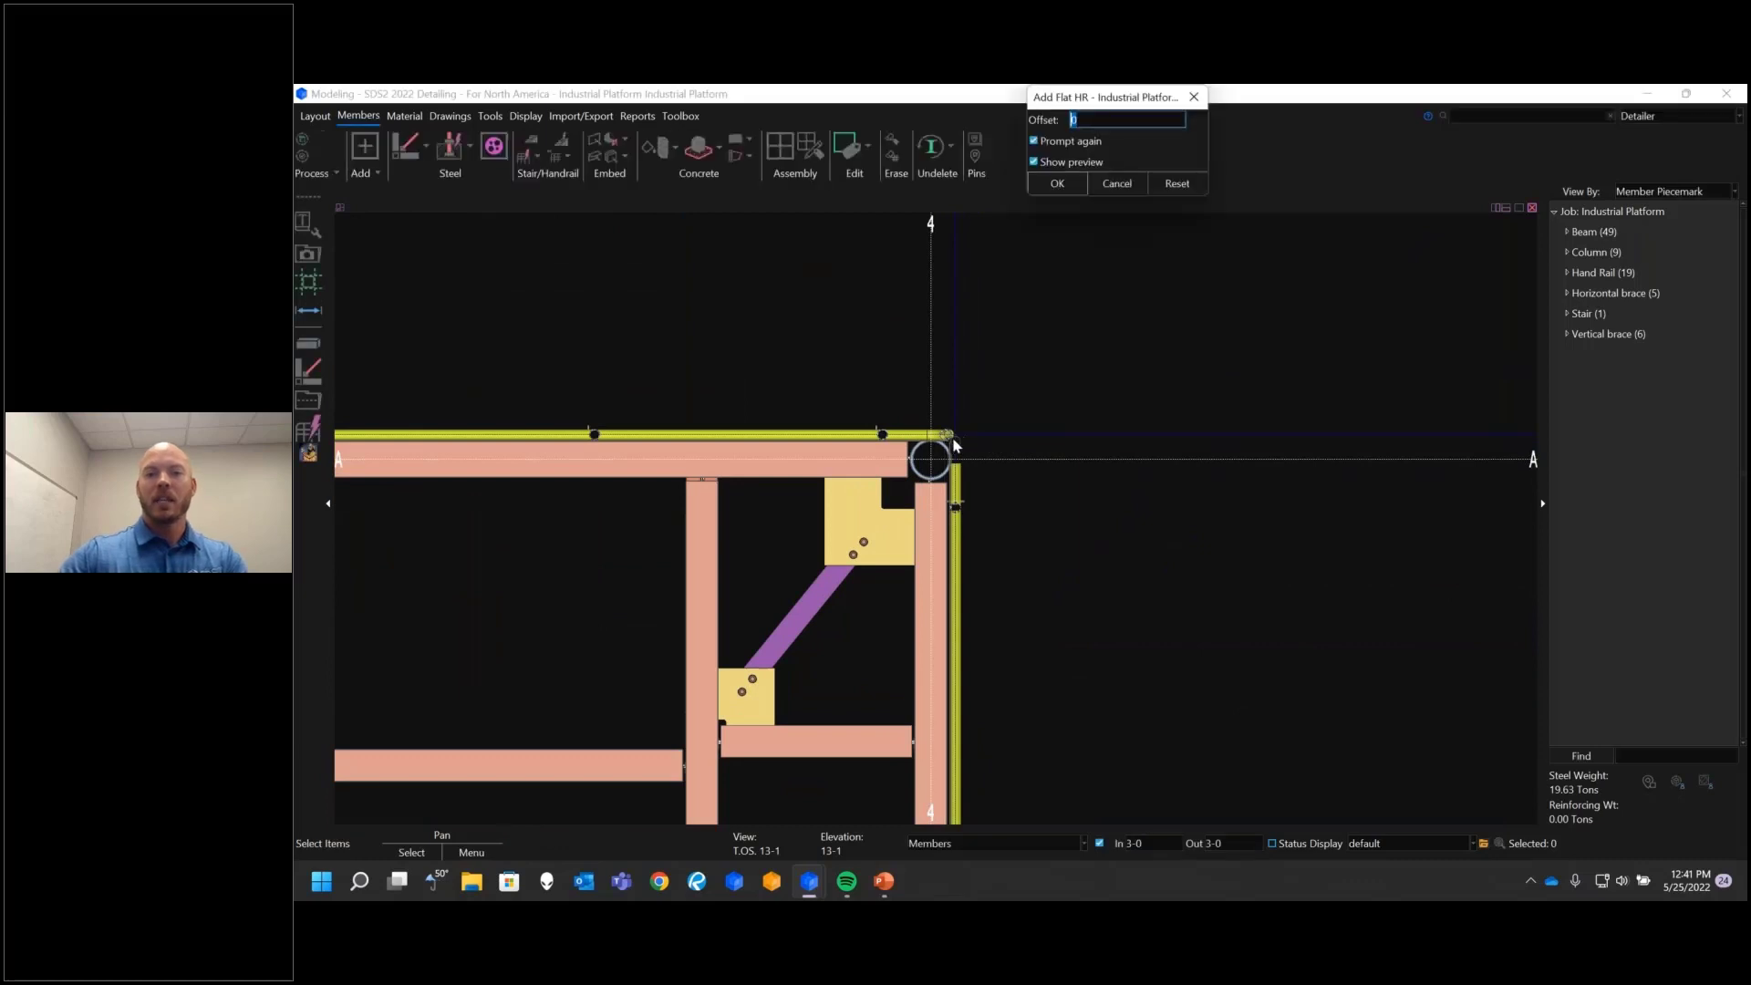
{"action": "left_click", "coordinate": [1058, 183]}
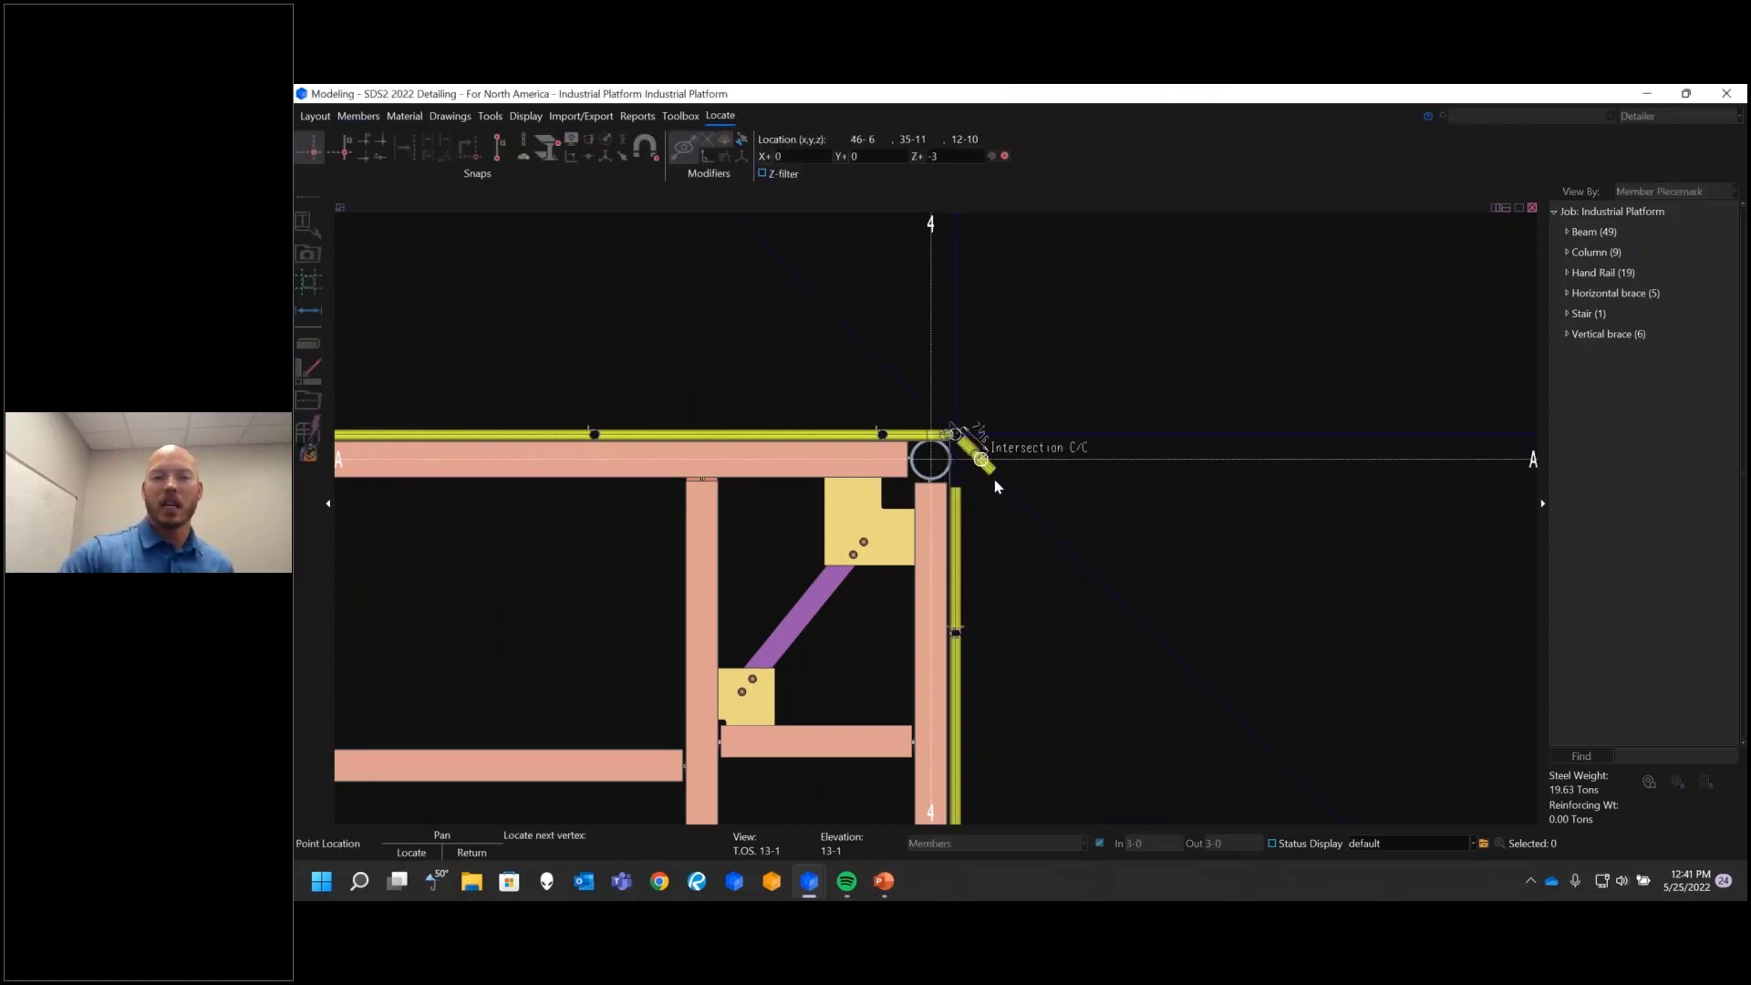
{"action": "right_click", "coordinate": [955, 469]}
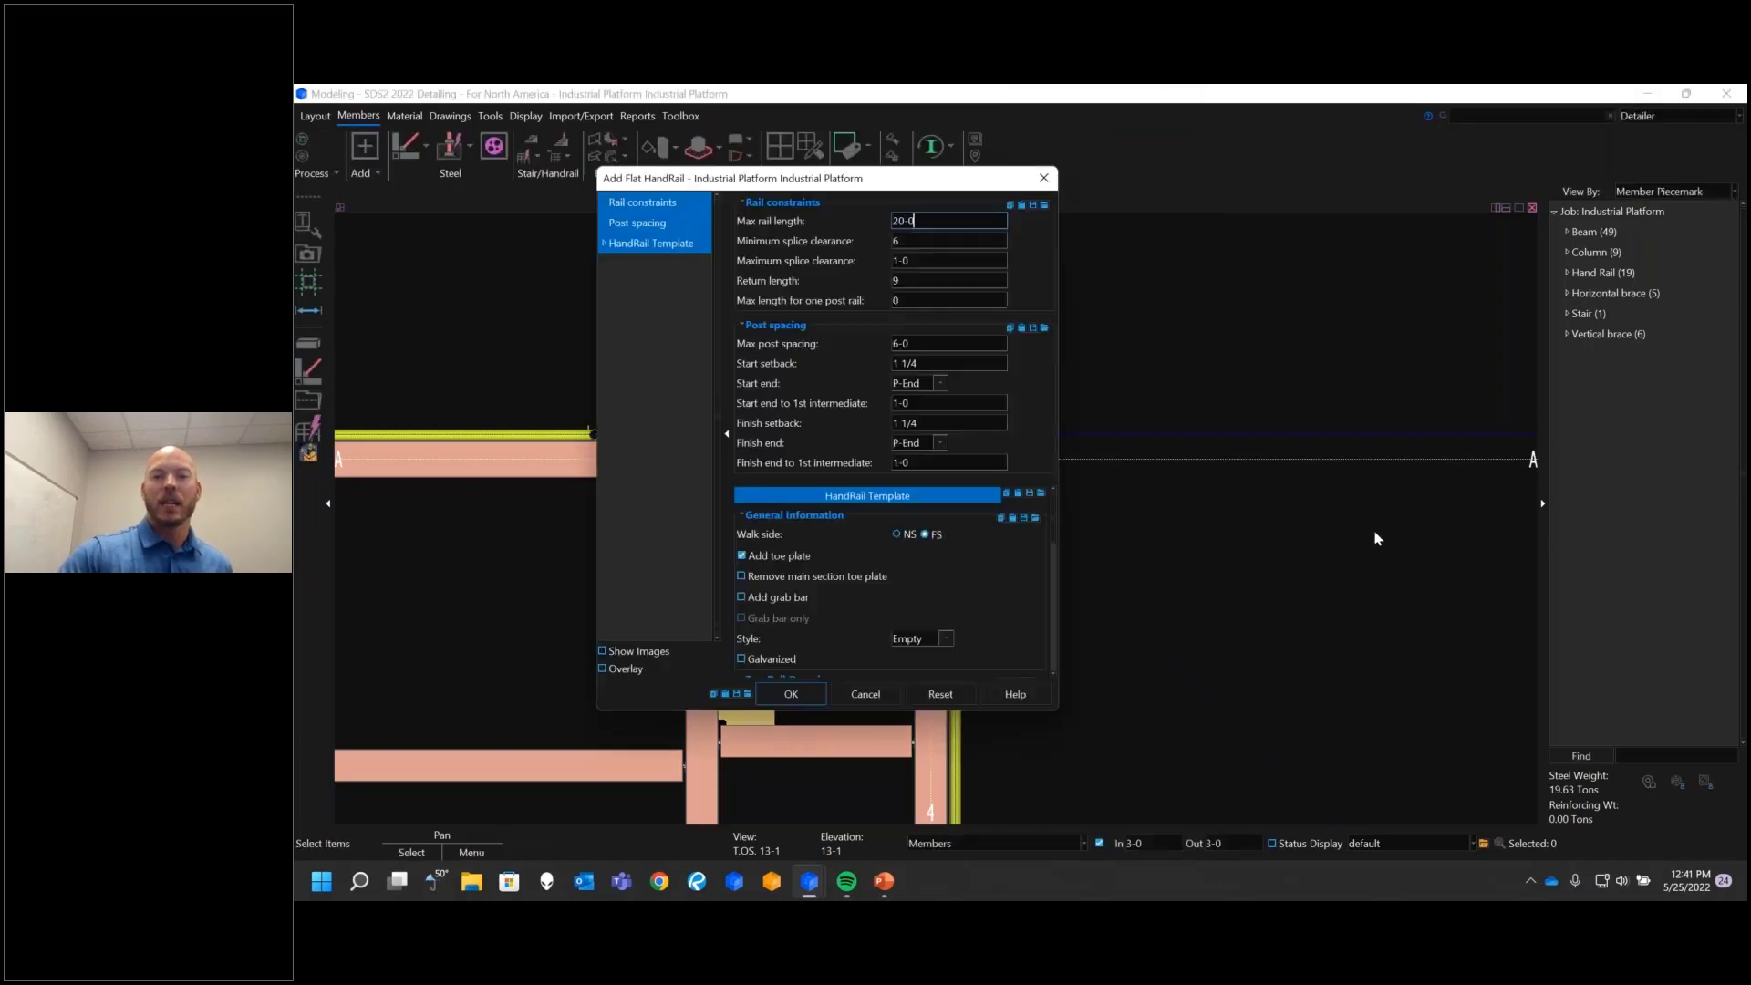
{"action": "left_click", "coordinate": [865, 694]}
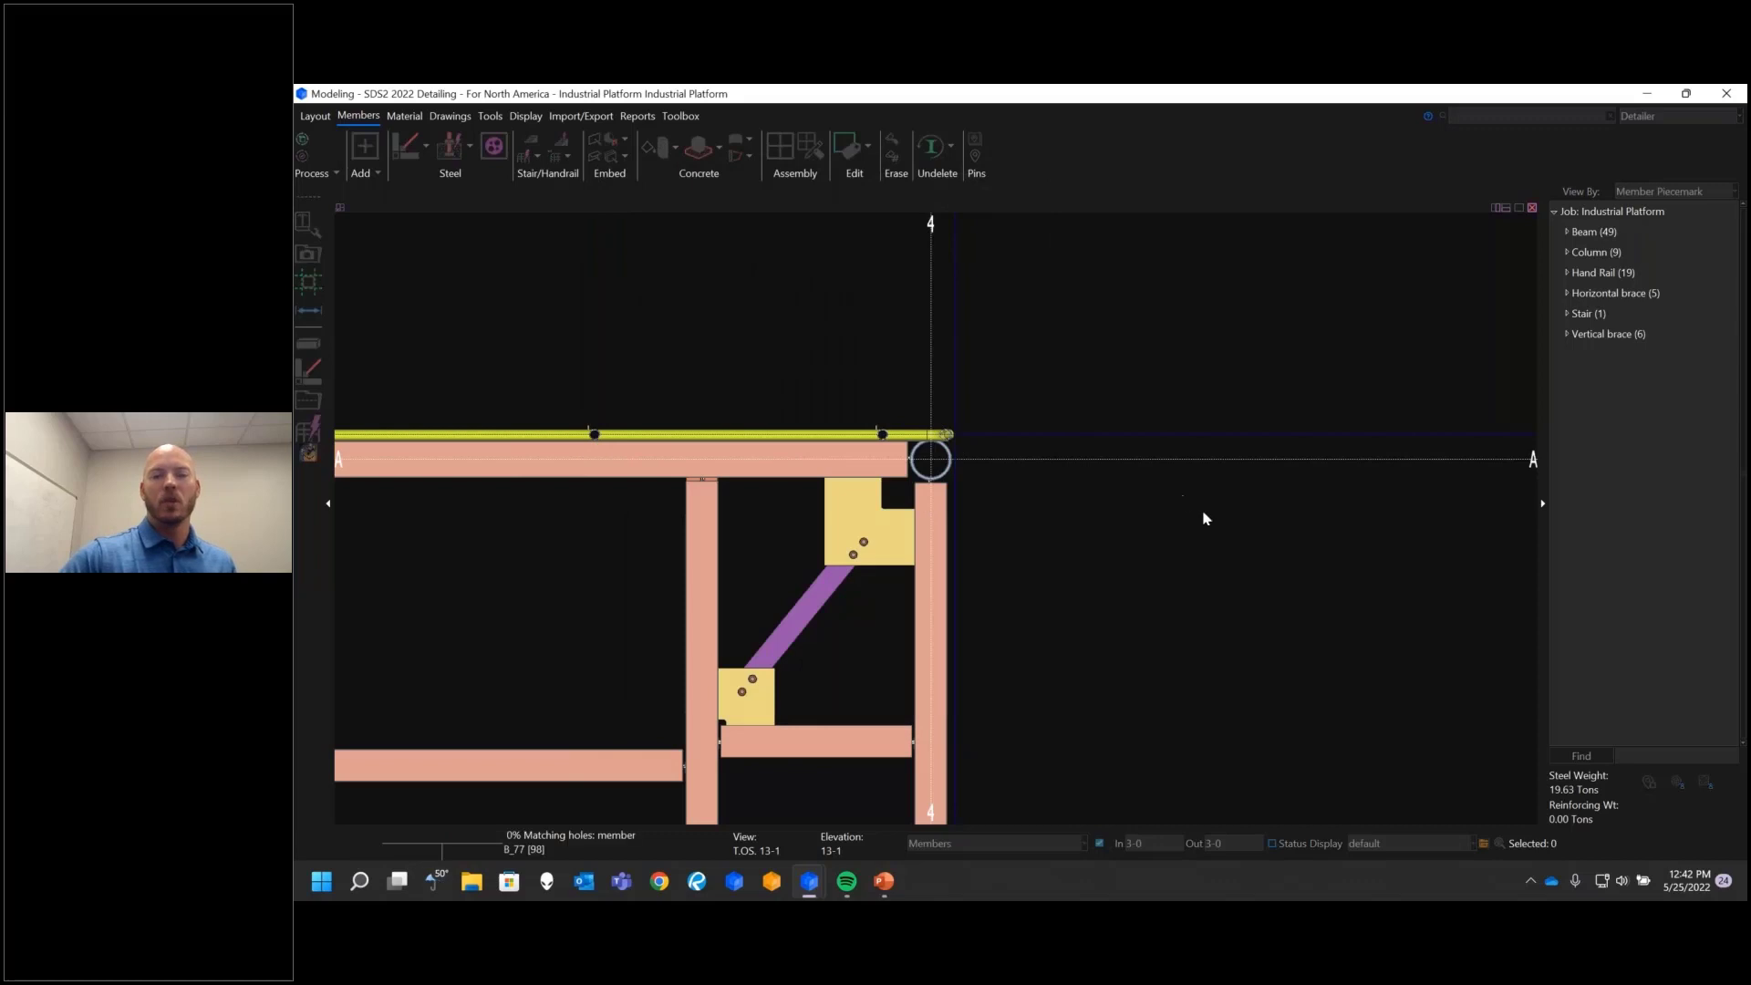
Step: Add a flat handrail along the outer edge at grid 1, from corner 1-A to the first red construction line, with zero offset and walk side FS
{"action": "scroll", "coordinate": [1322, 492], "scroll_direction": "down", "scroll_amount": 3}
{"action": "scroll", "coordinate": [1322, 500], "scroll_direction": "down", "scroll_amount": 3}
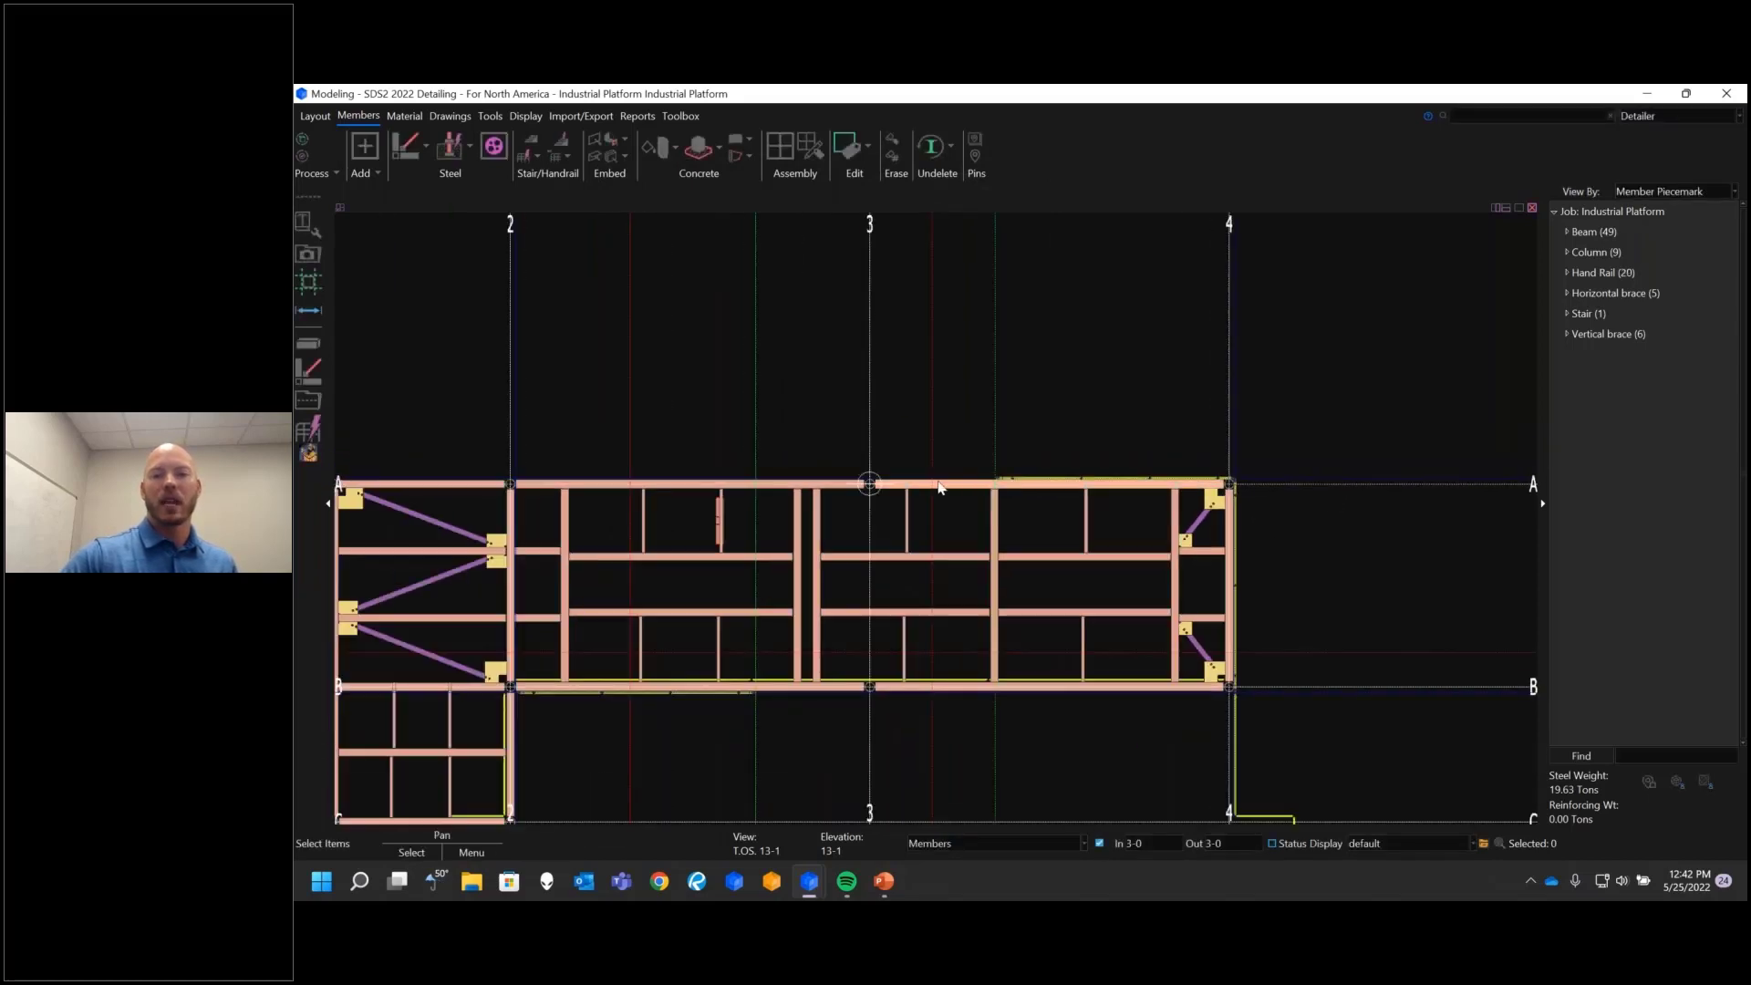
{"action": "scroll", "coordinate": [719, 516], "scroll_direction": "up", "scroll_amount": 8}
{"action": "scroll", "coordinate": [730, 516], "scroll_direction": "down", "scroll_amount": 1}
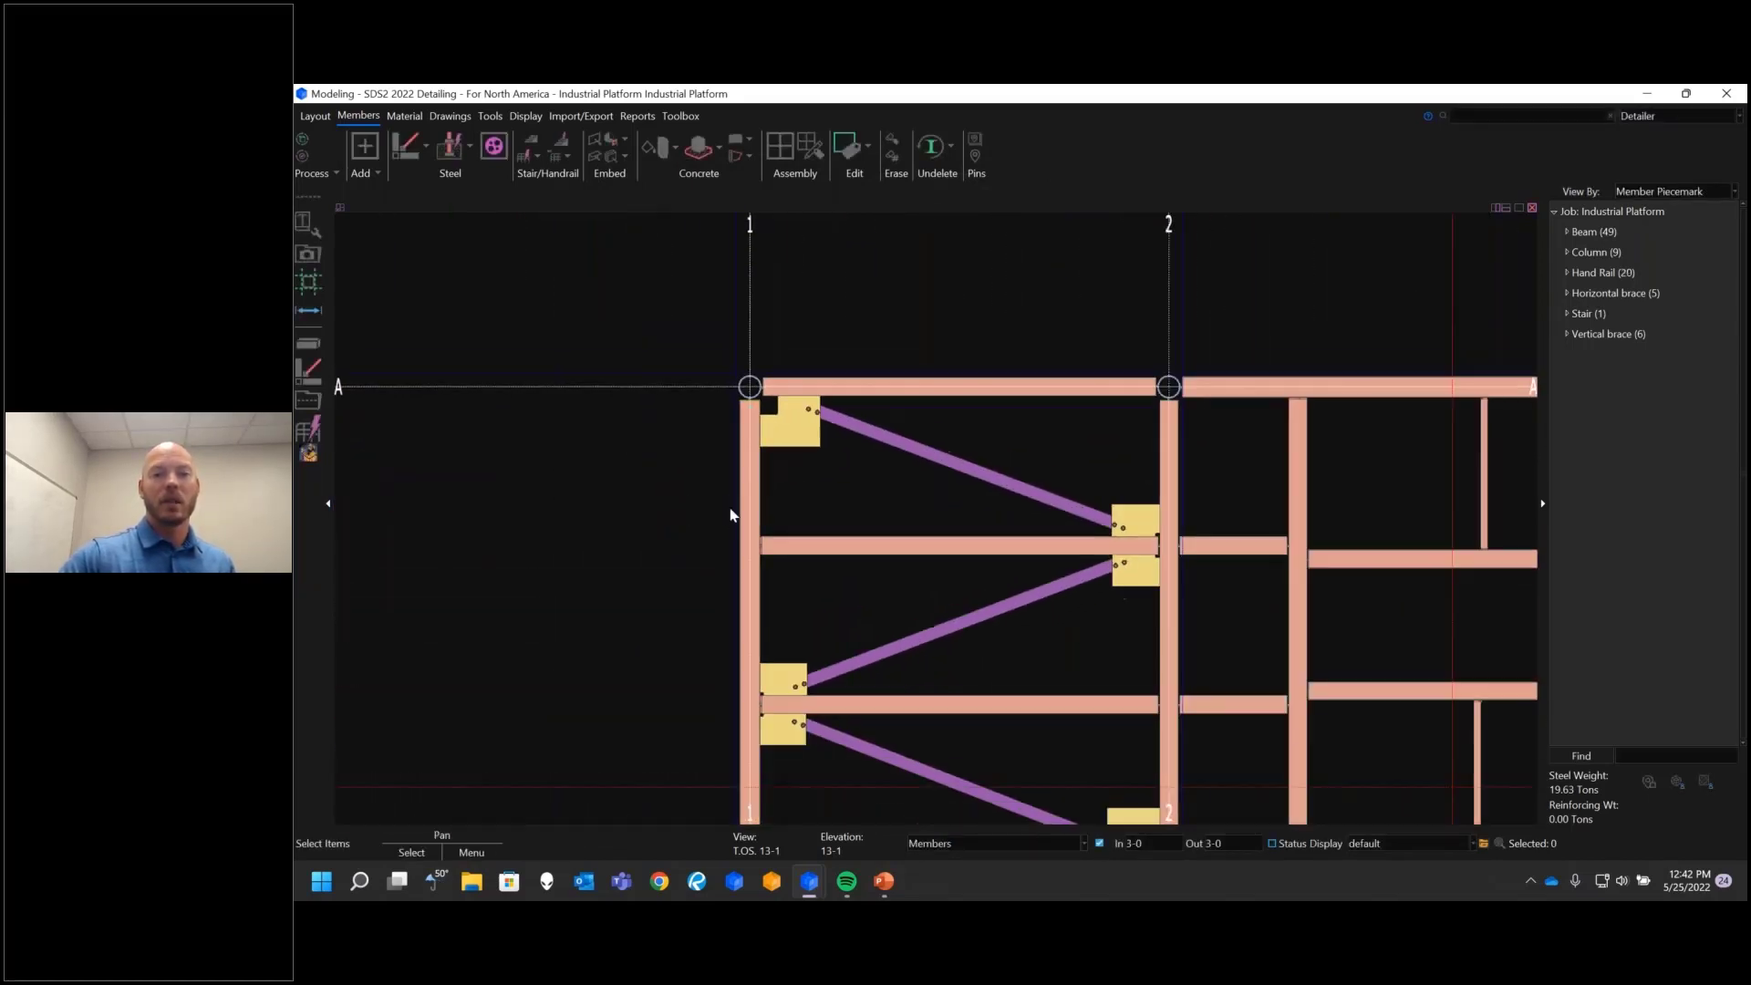
{"action": "left_click", "coordinate": [522, 169]}
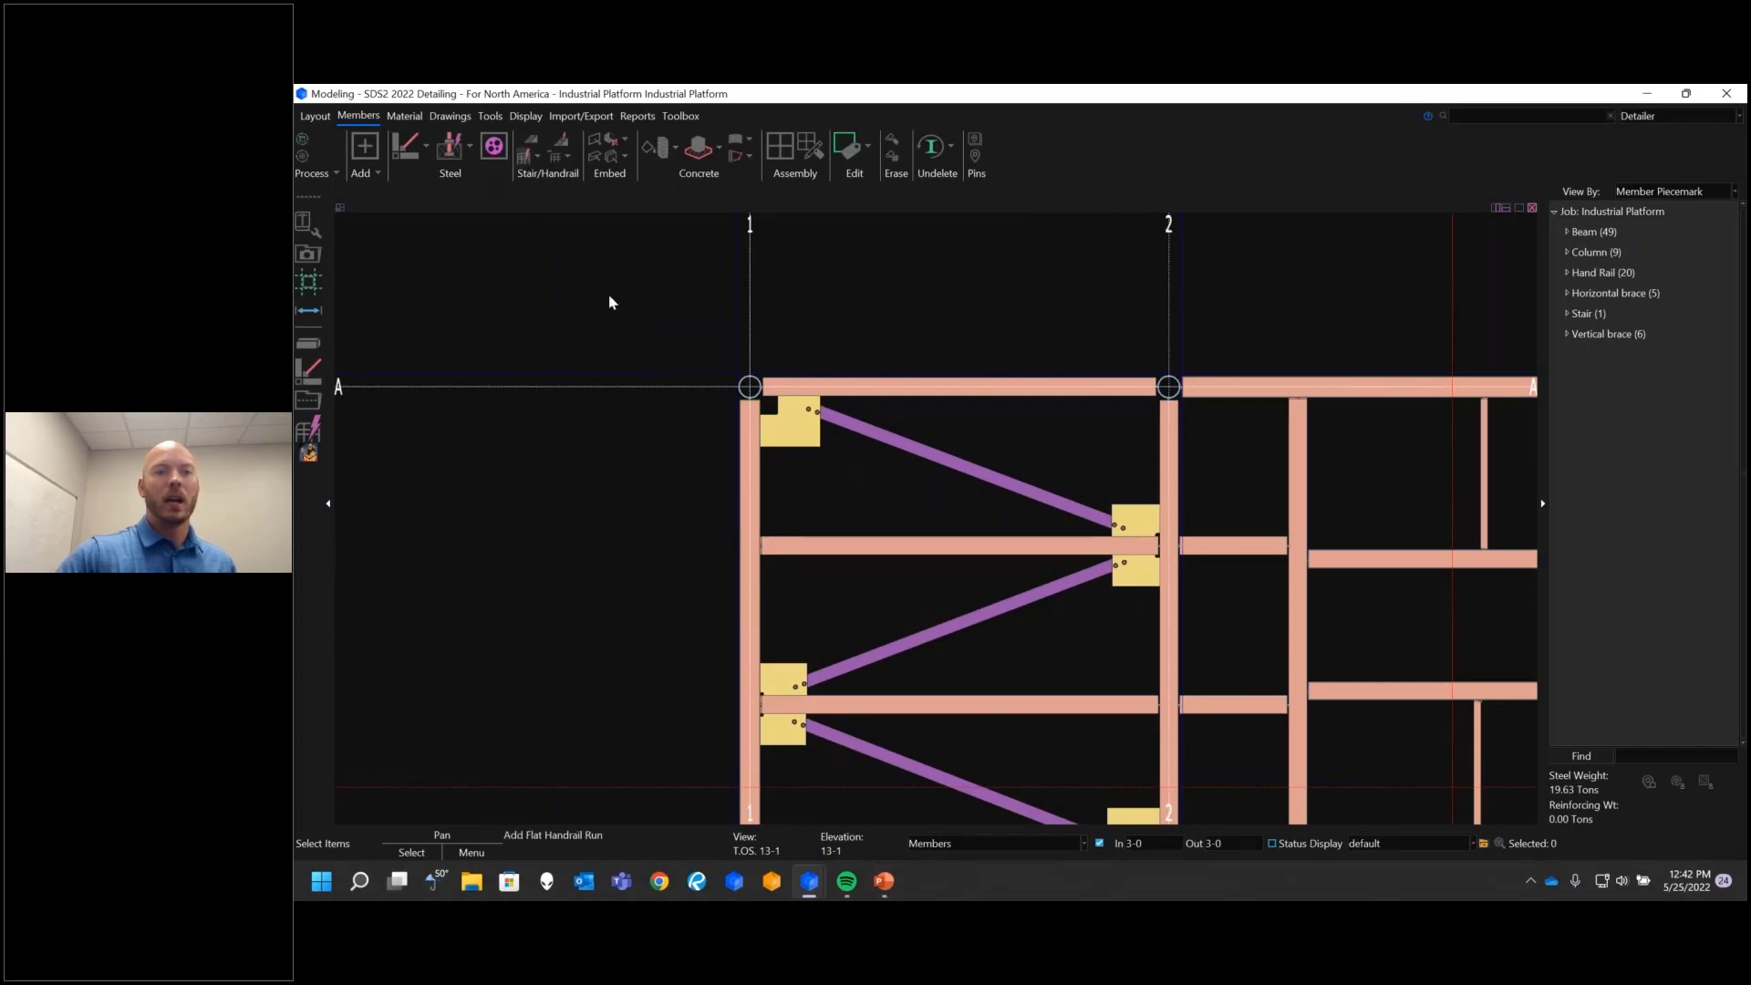
{"action": "left_click", "coordinate": [736, 389]}
{"action": "left_click", "coordinate": [727, 765]}
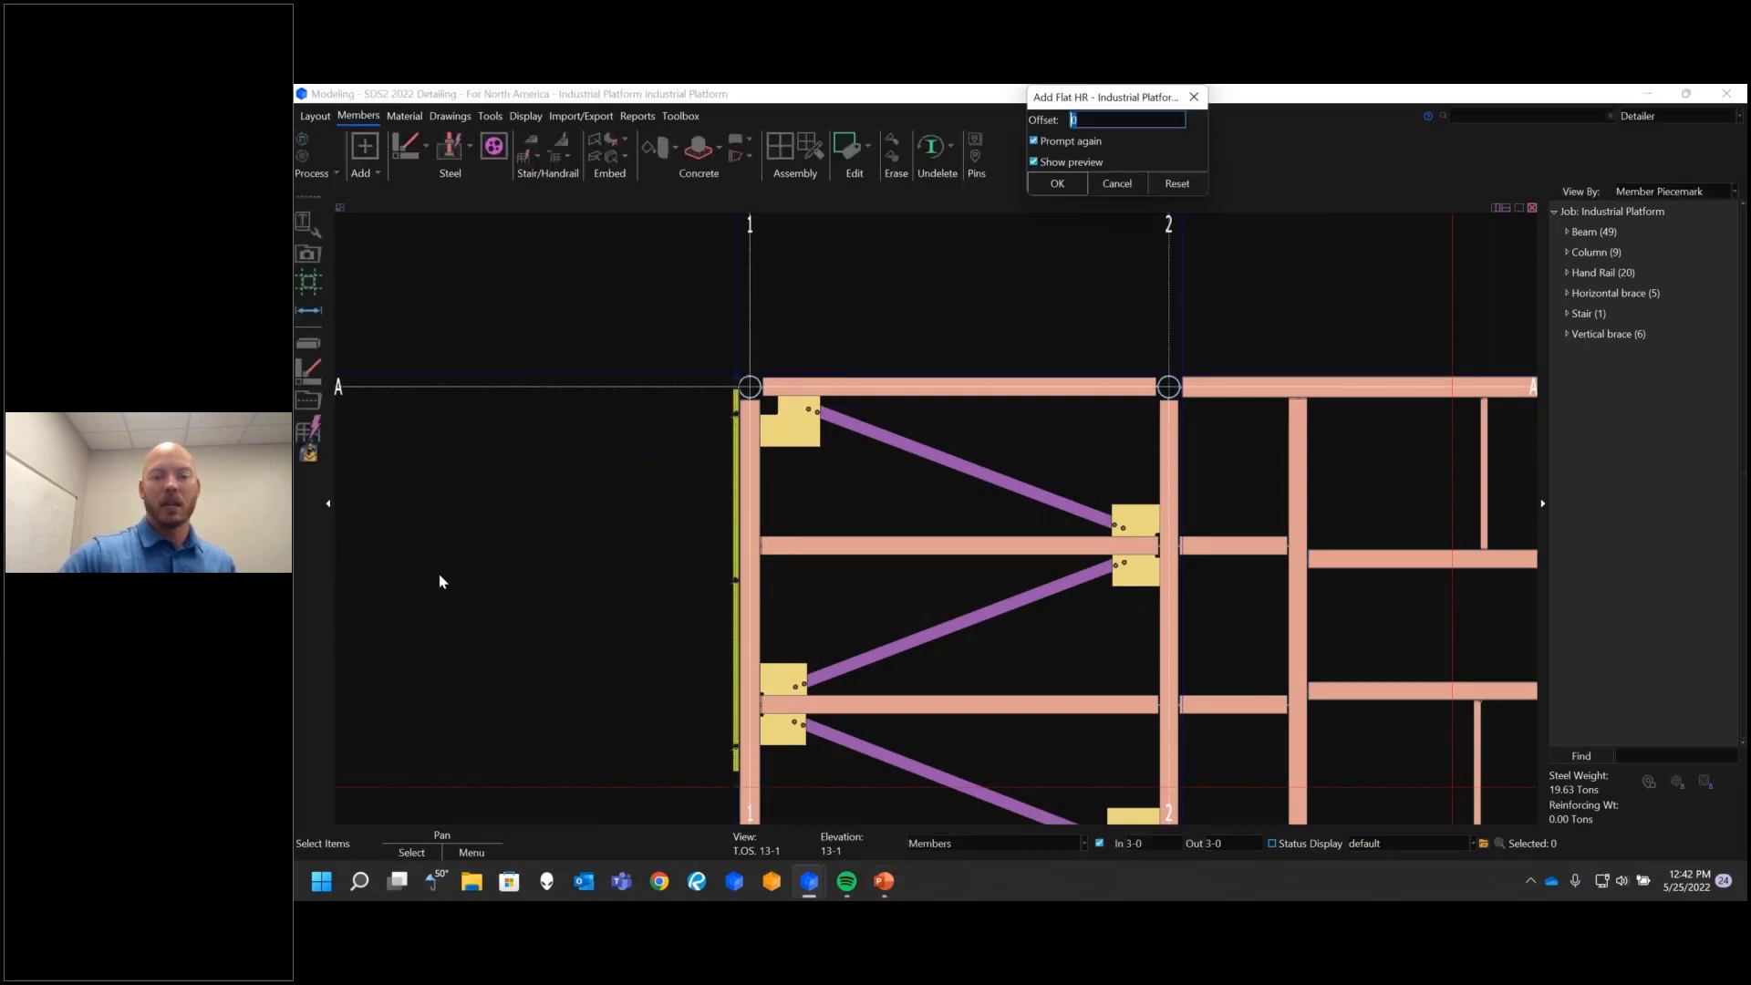
{"action": "left_click", "coordinate": [1057, 183]}
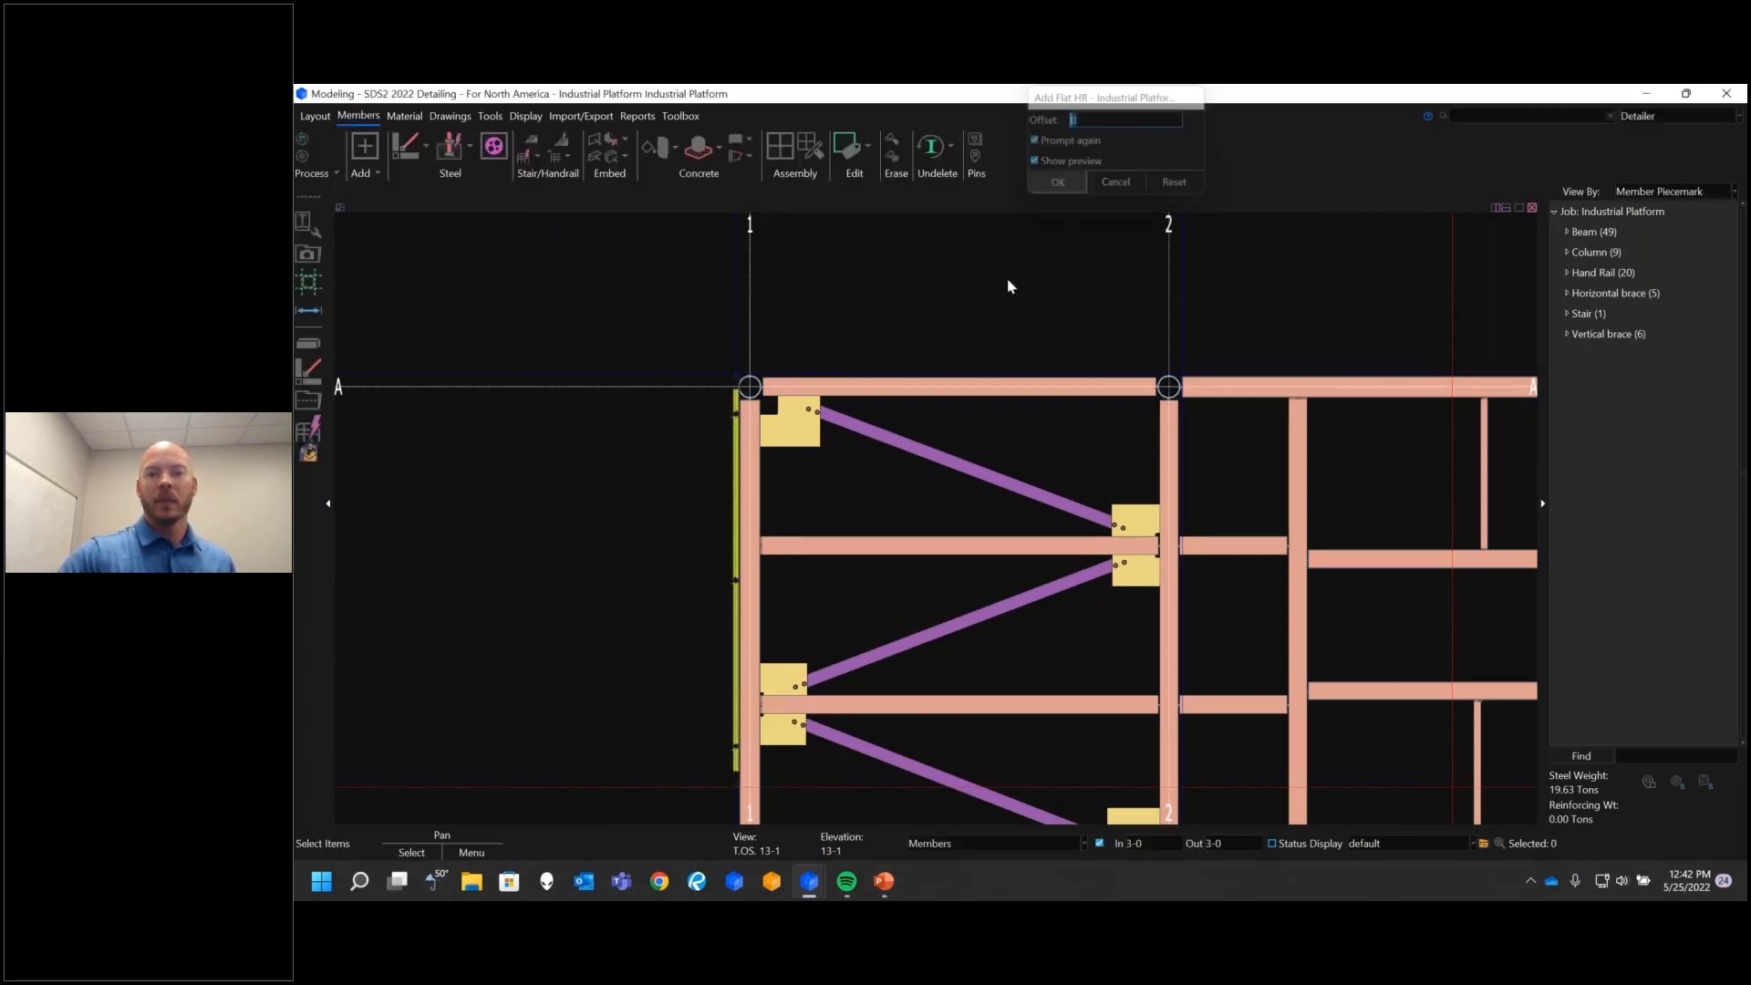
{"action": "right_click", "coordinate": [704, 491]}
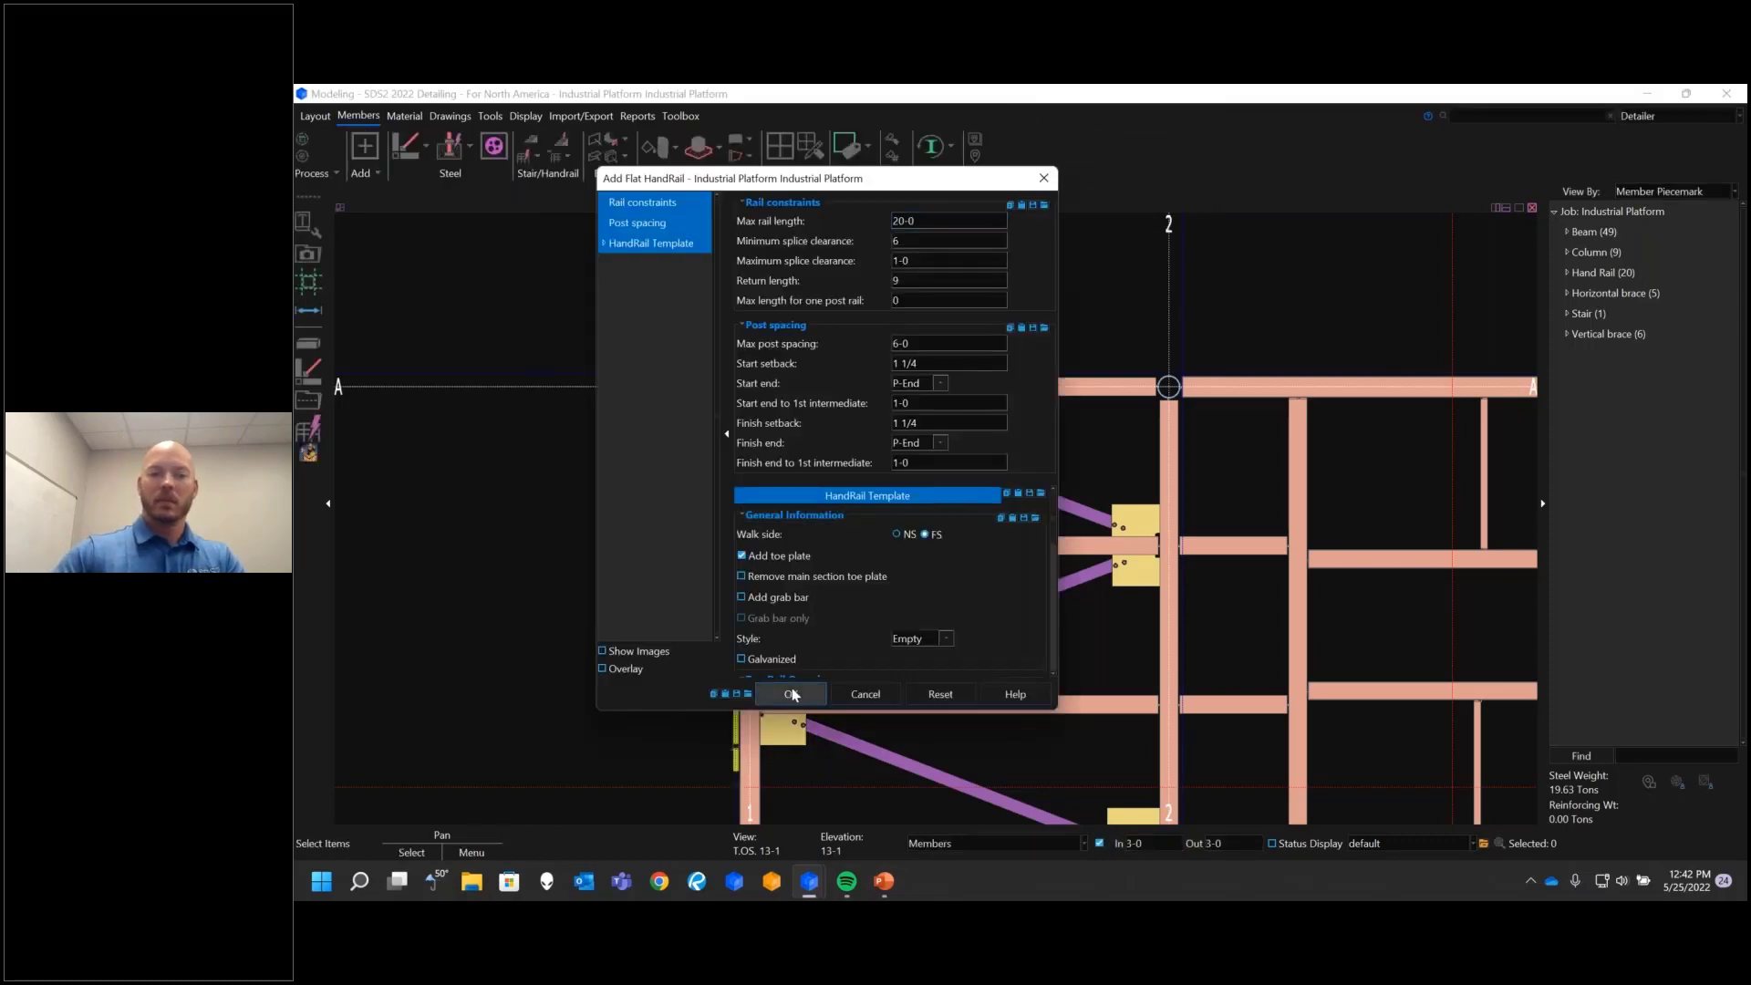
{"action": "key", "text": "Return"}
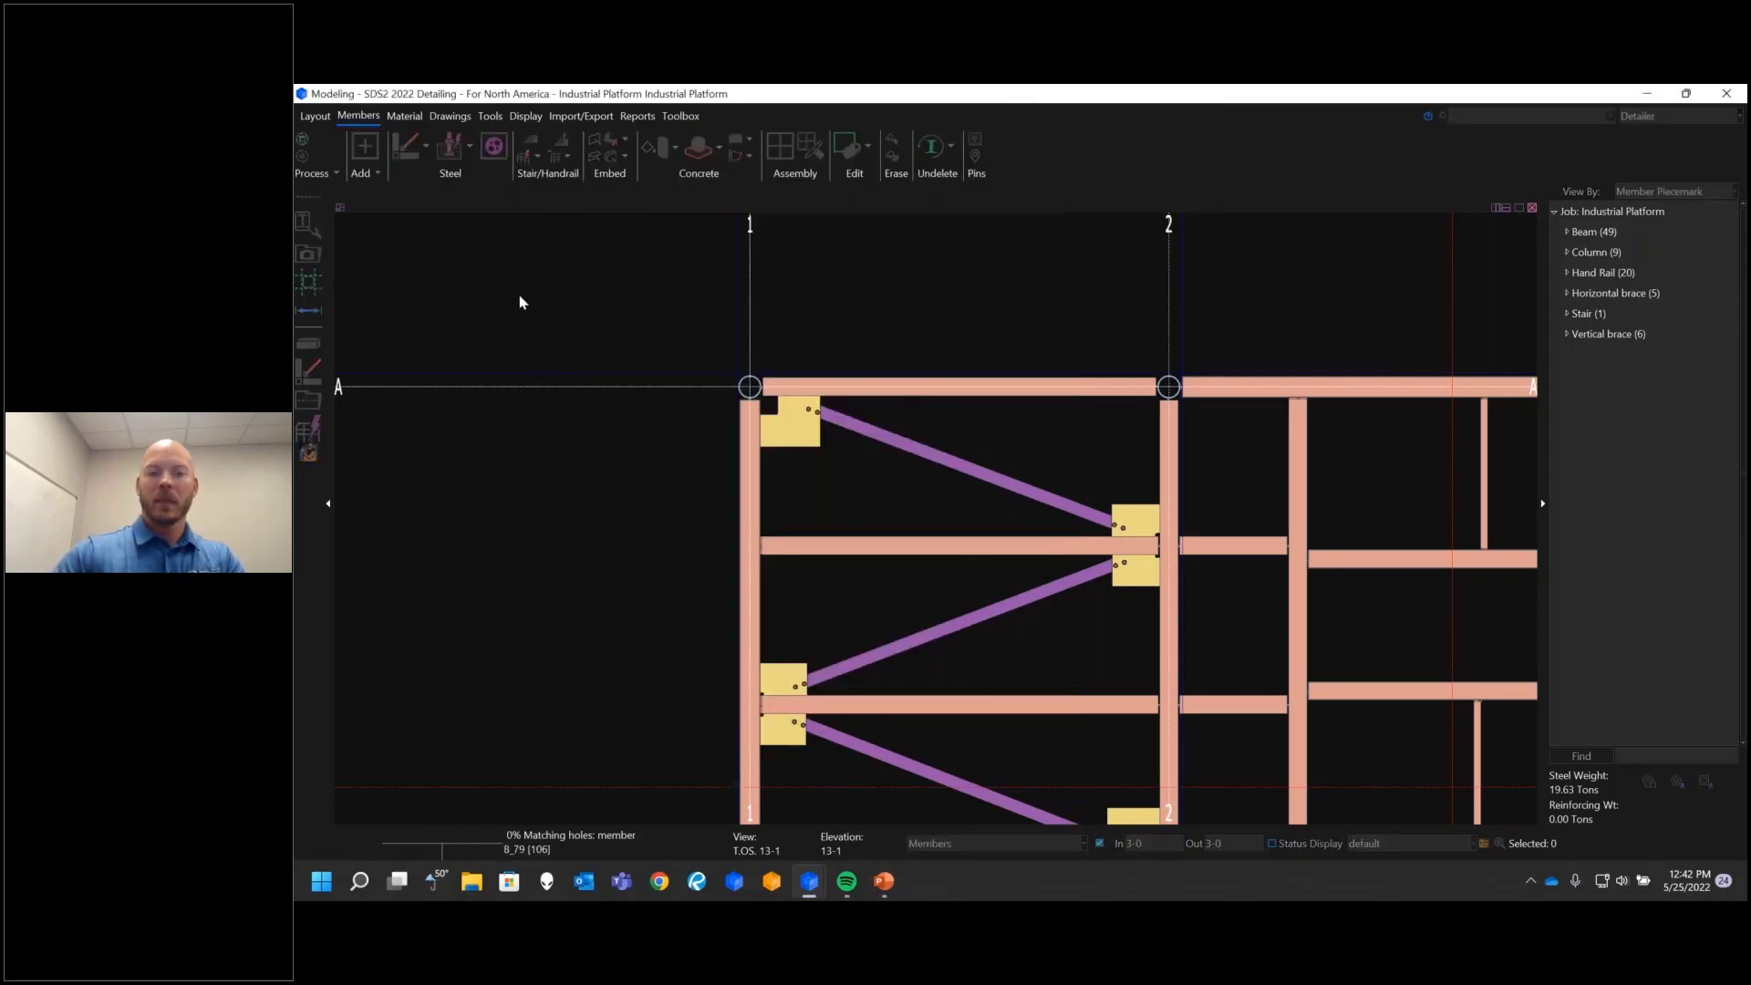
Step: Check the handrails in 3D, and start a member copy of the grid B handrail with its end at the first green construction line as reference point
{"action": "scroll", "coordinate": [546, 433], "scroll_direction": "down", "scroll_amount": 4}
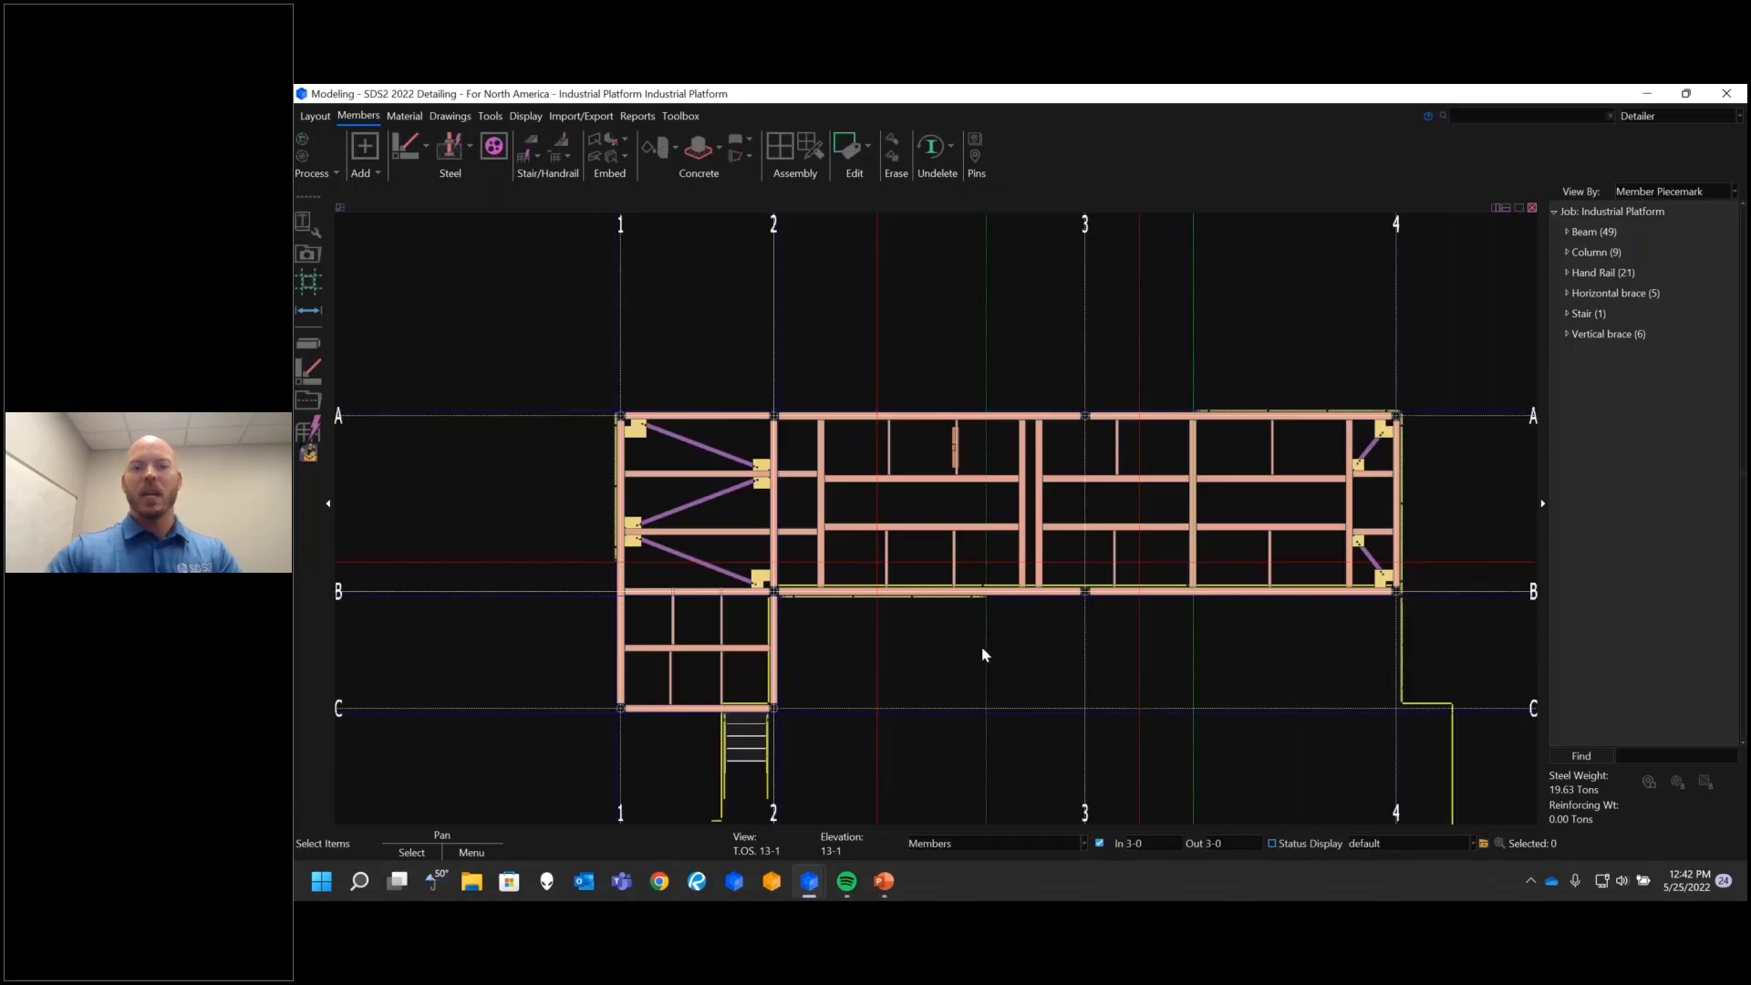
{"action": "scroll", "coordinate": [982, 648], "scroll_direction": "up", "scroll_amount": 3}
{"action": "middle_click_drag", "start_coordinate": [915, 538], "coordinate": [1186, 315]}
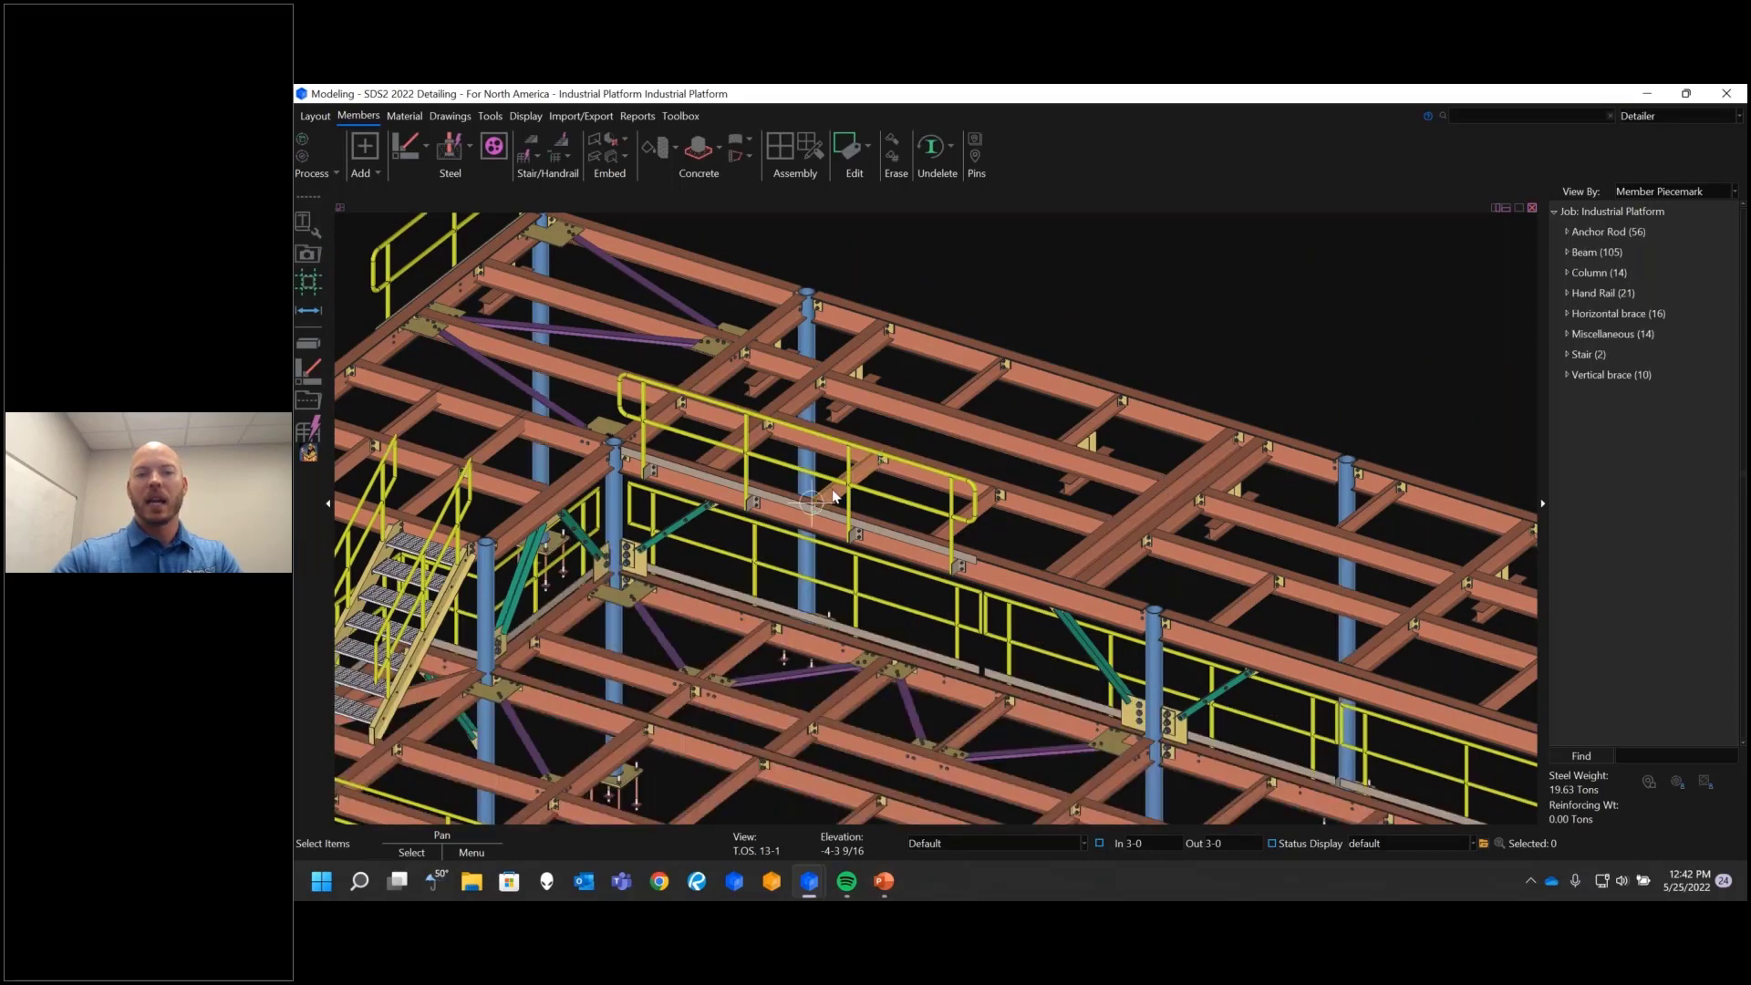
{"action": "key", "text": "d"}
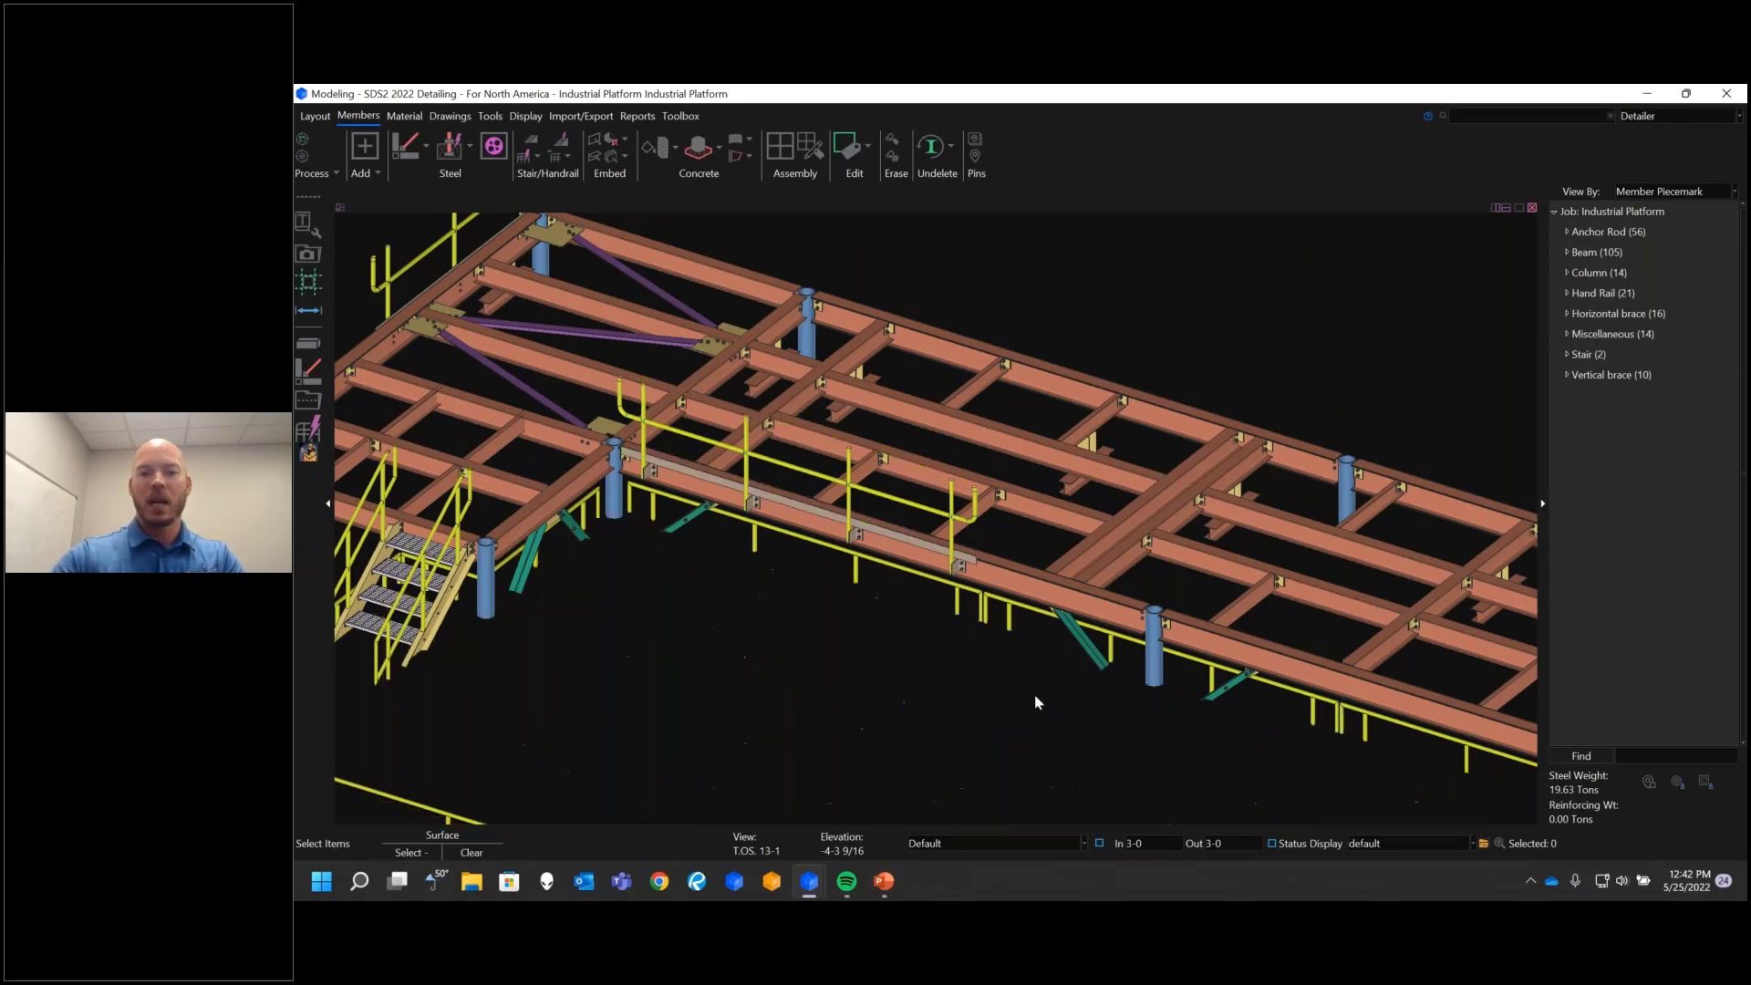
{"action": "key", "text": "r"}
{"action": "scroll", "coordinate": [885, 482], "scroll_direction": "up", "scroll_amount": 5}
{"action": "left_click", "coordinate": [825, 557]}
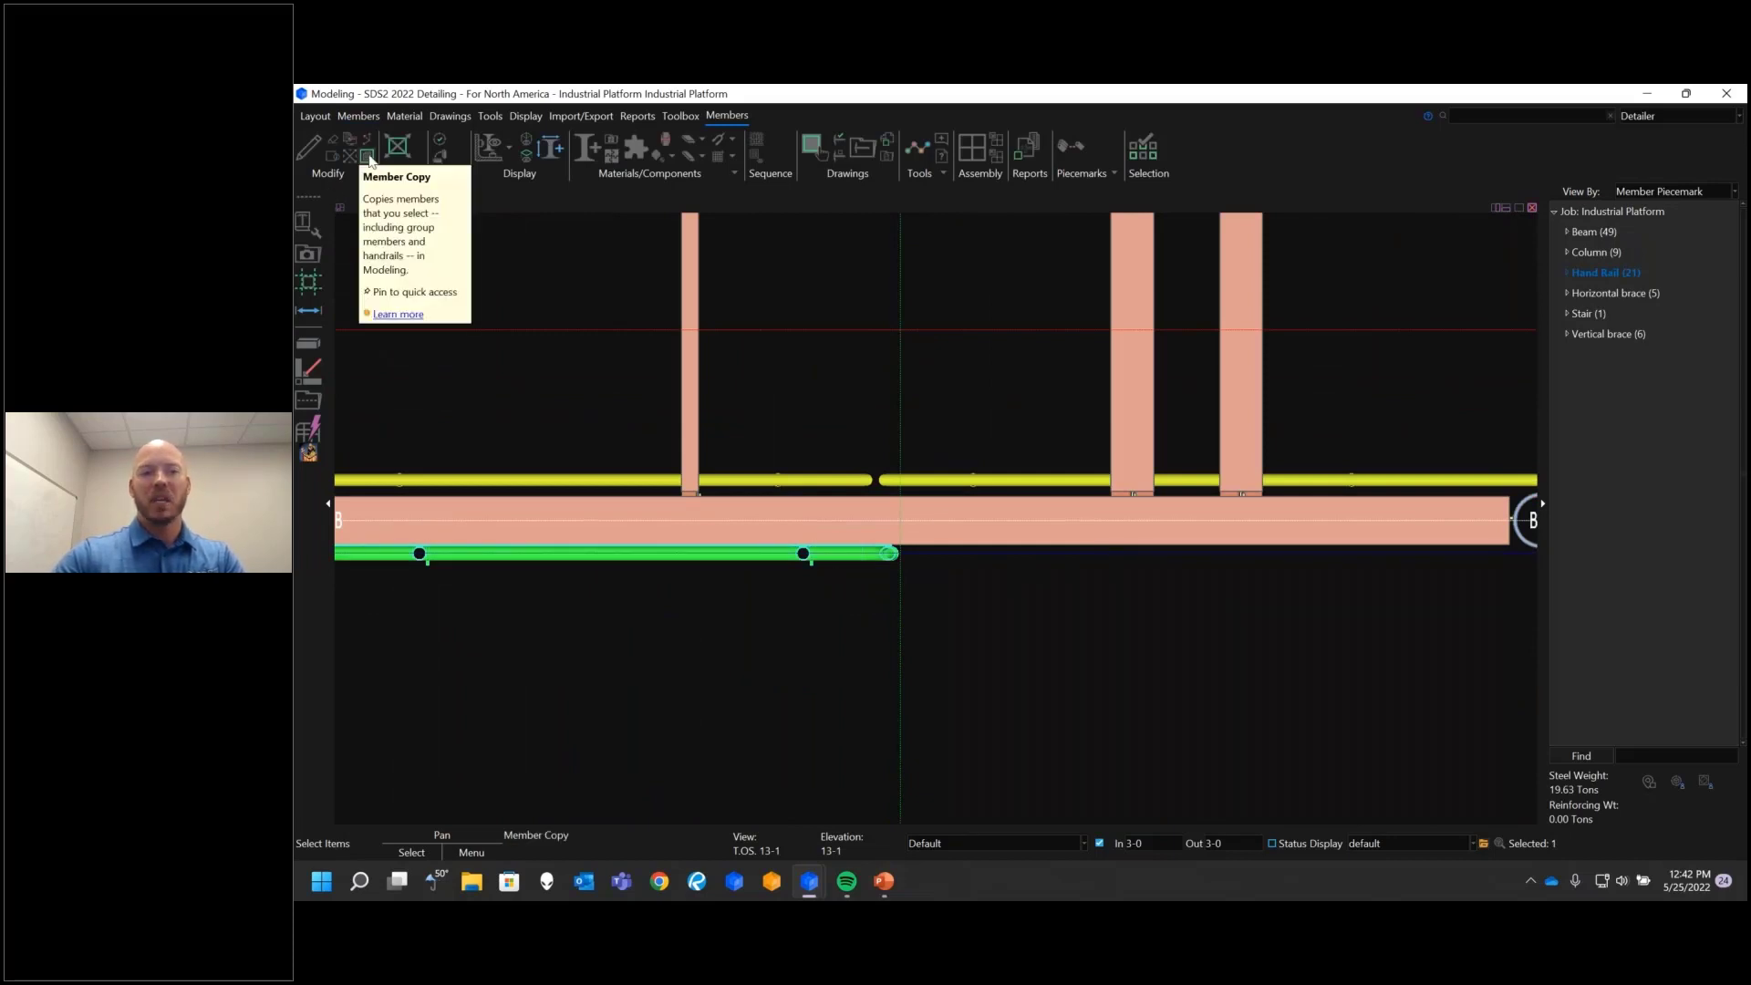
{"action": "left_click", "coordinate": [368, 155]}
{"action": "left_click", "coordinate": [667, 696]}
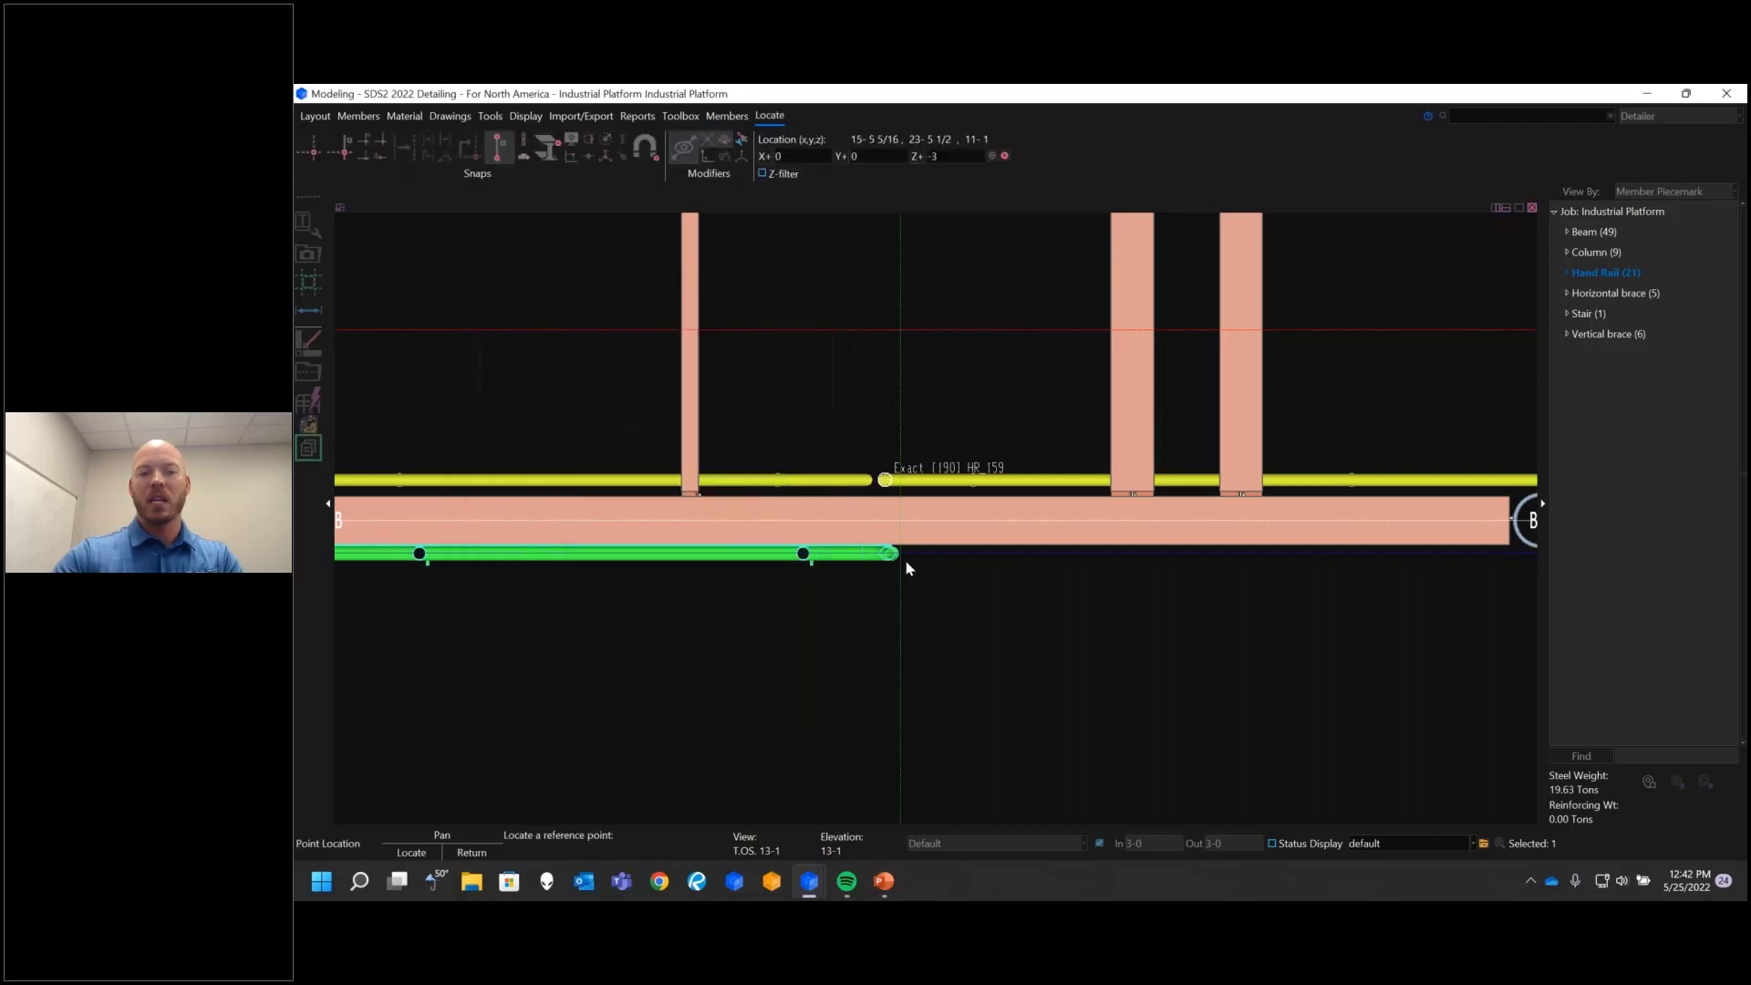
{"action": "left_click", "coordinate": [648, 157]}
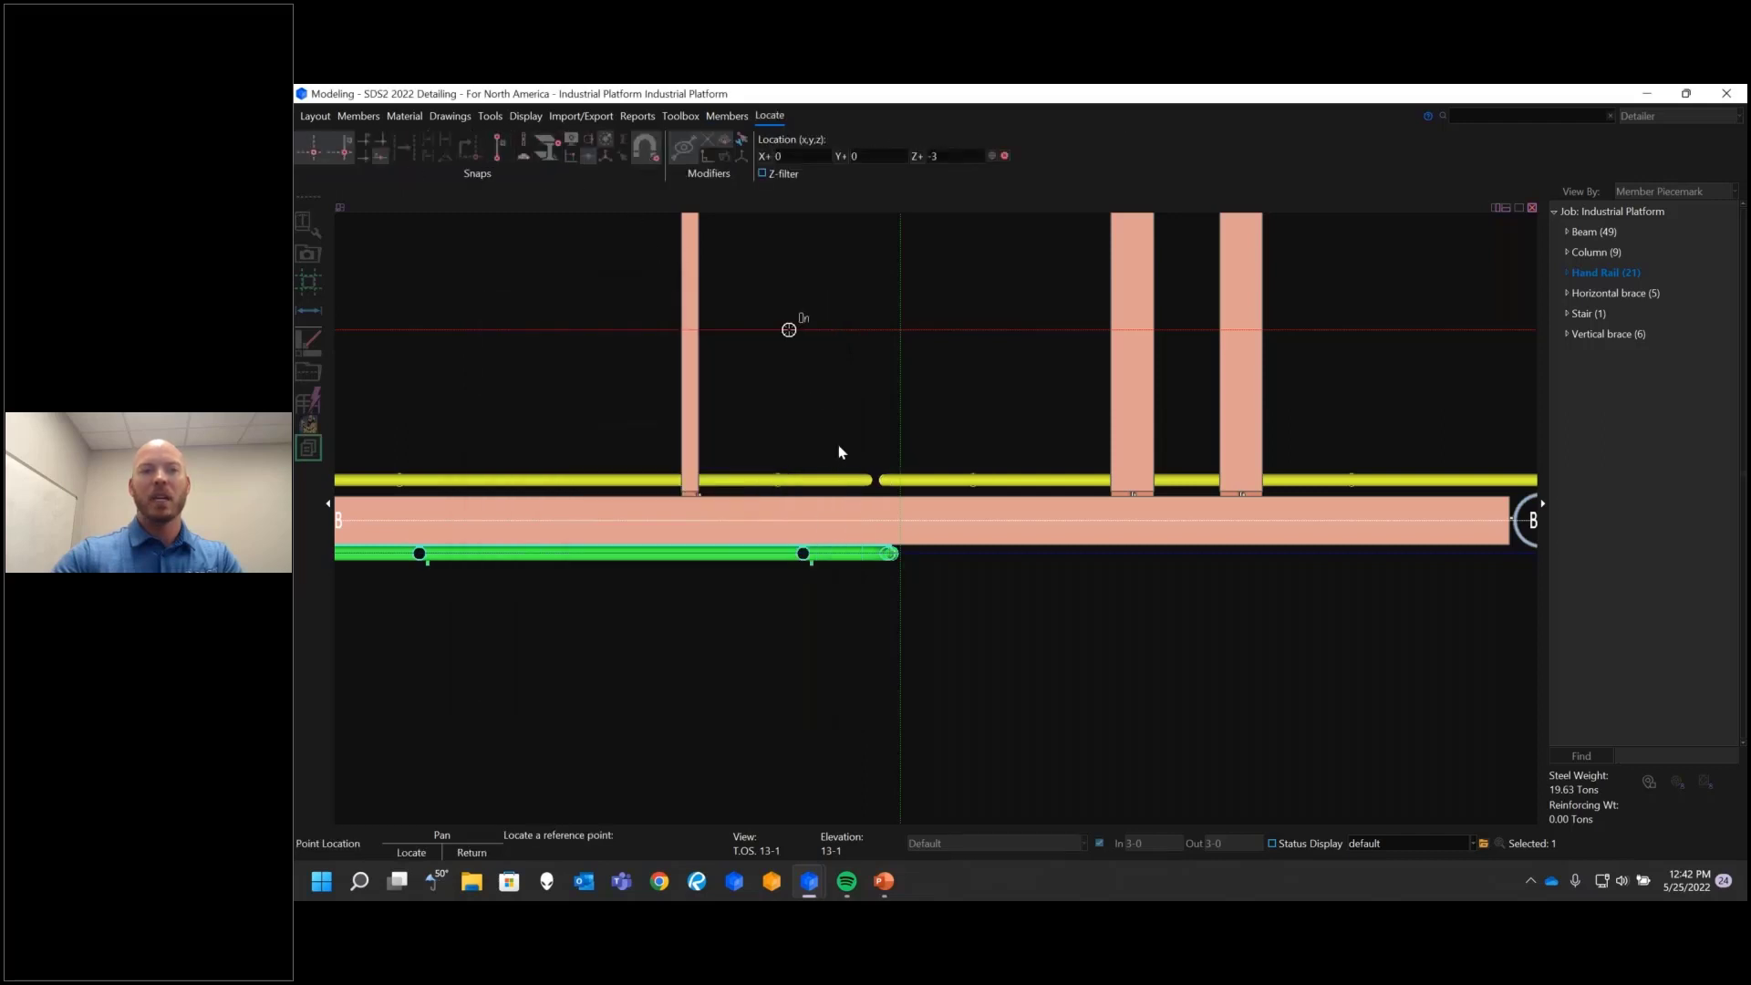
{"action": "left_click", "coordinate": [901, 553]}
Step: Place two handrail copies along the outer edge at grid B, ending at the second green construction line and at corner 4-B
{"action": "scroll", "coordinate": [422, 560], "scroll_direction": "down", "scroll_amount": 3}
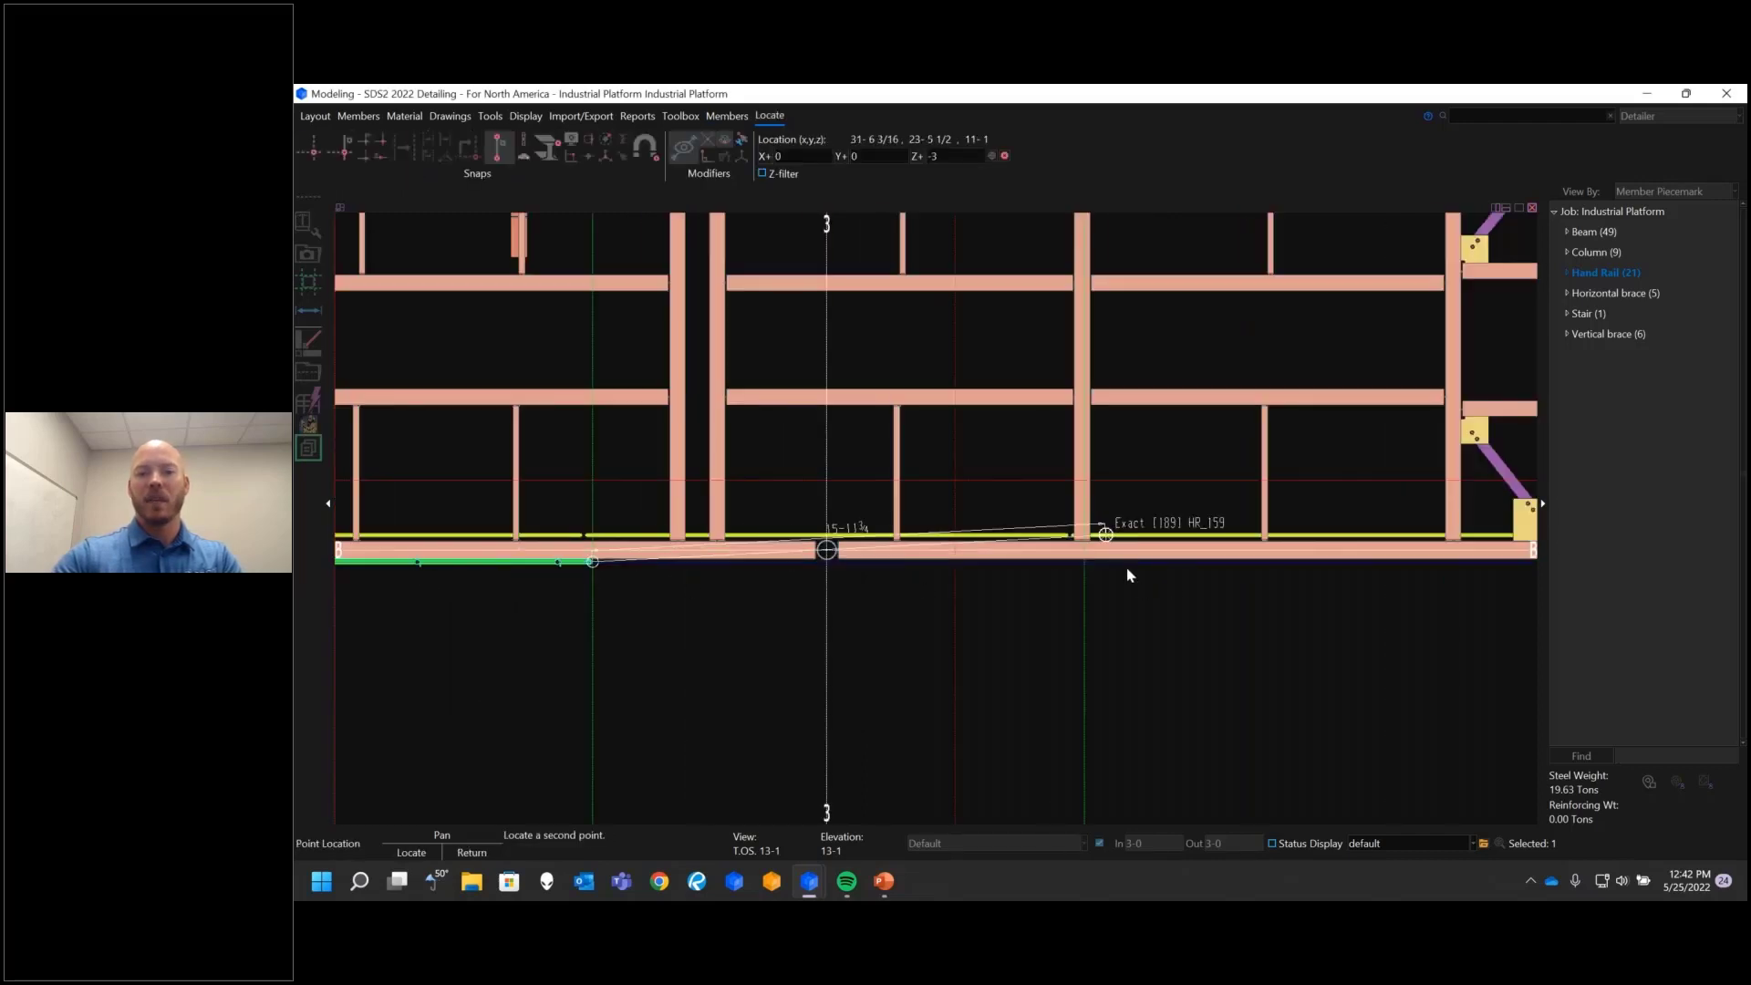
{"action": "left_click", "coordinate": [645, 146]}
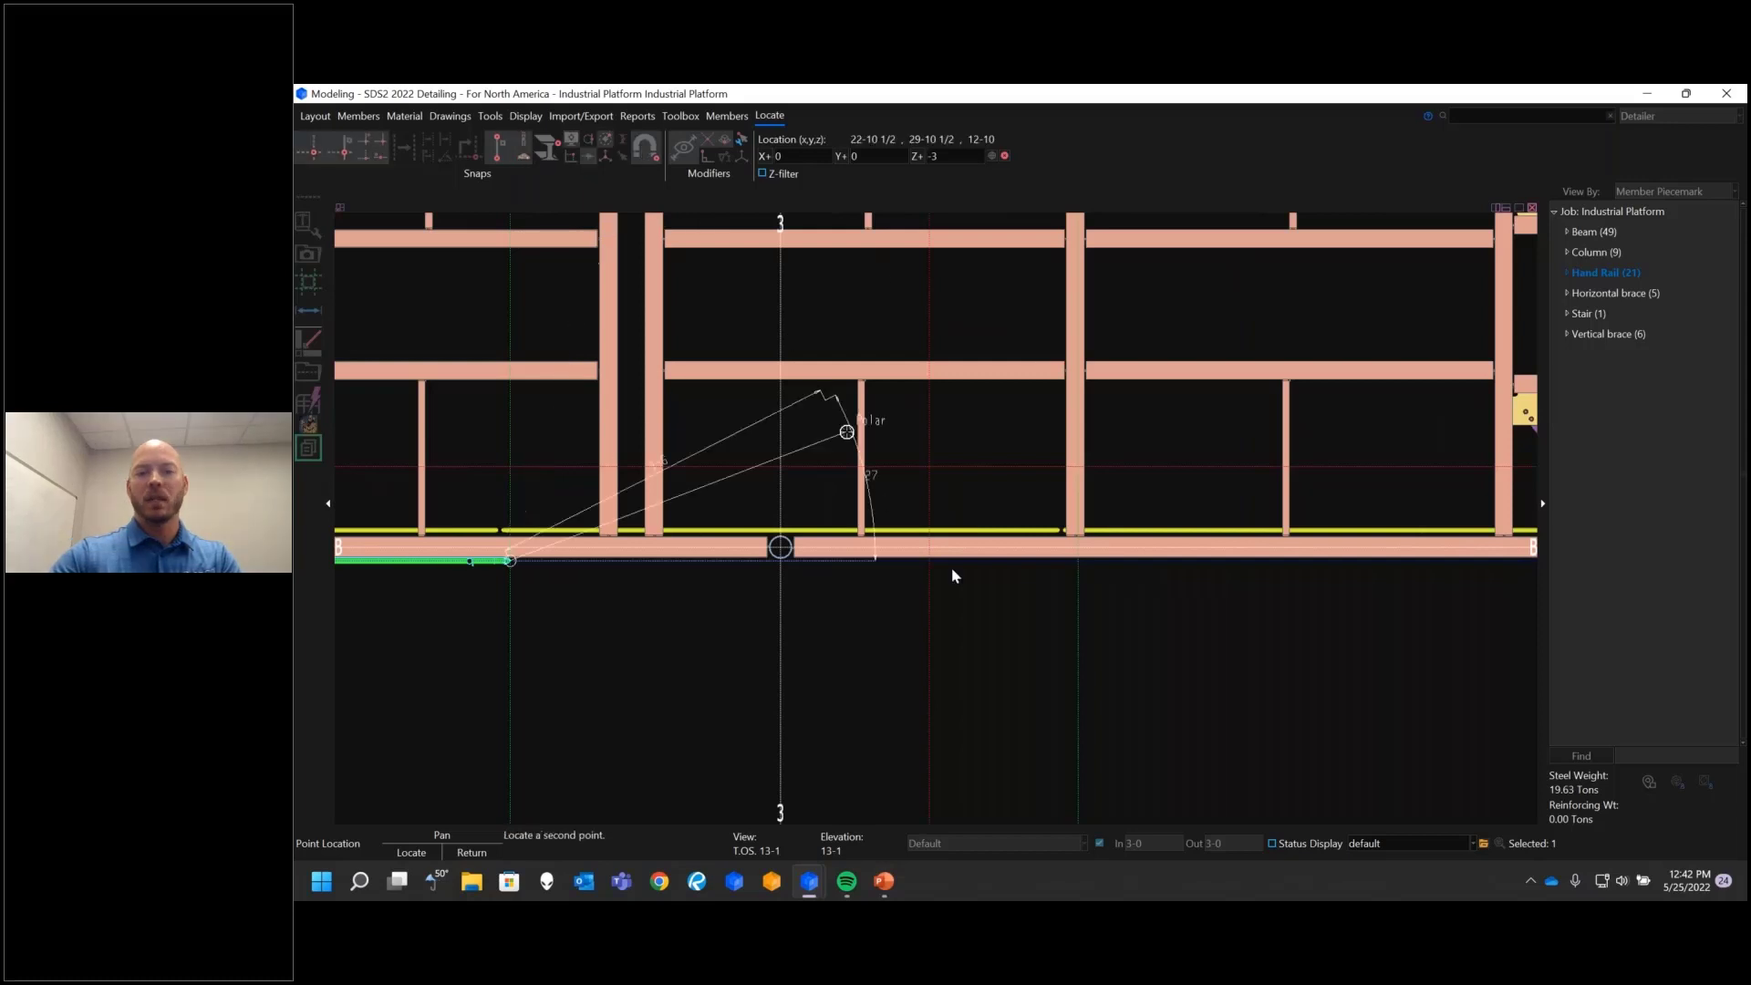
{"action": "left_click", "coordinate": [1080, 562]}
{"action": "scroll", "coordinate": [548, 577], "scroll_direction": "down", "scroll_amount": 4}
{"action": "scroll", "coordinate": [1029, 598], "scroll_direction": "up", "scroll_amount": 4}
{"action": "left_click", "coordinate": [908, 598]}
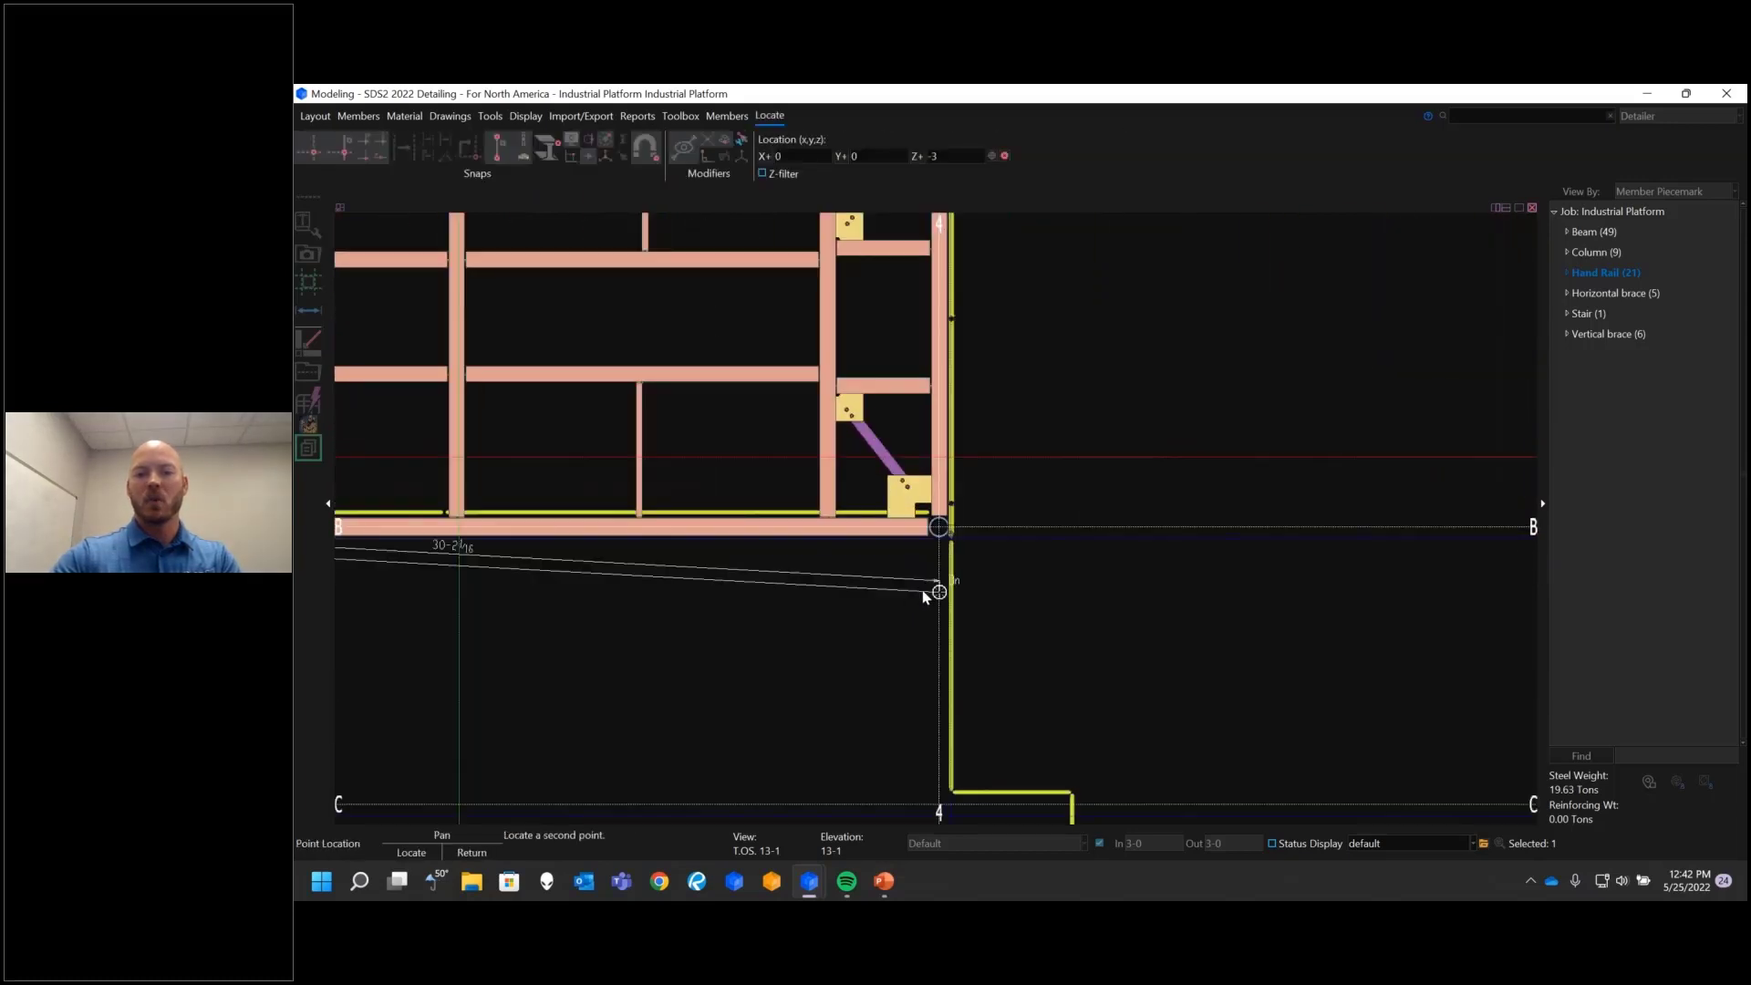
{"action": "scroll", "coordinate": [919, 588], "scroll_direction": "up", "scroll_amount": 4}
{"action": "left_click", "coordinate": [966, 445]}
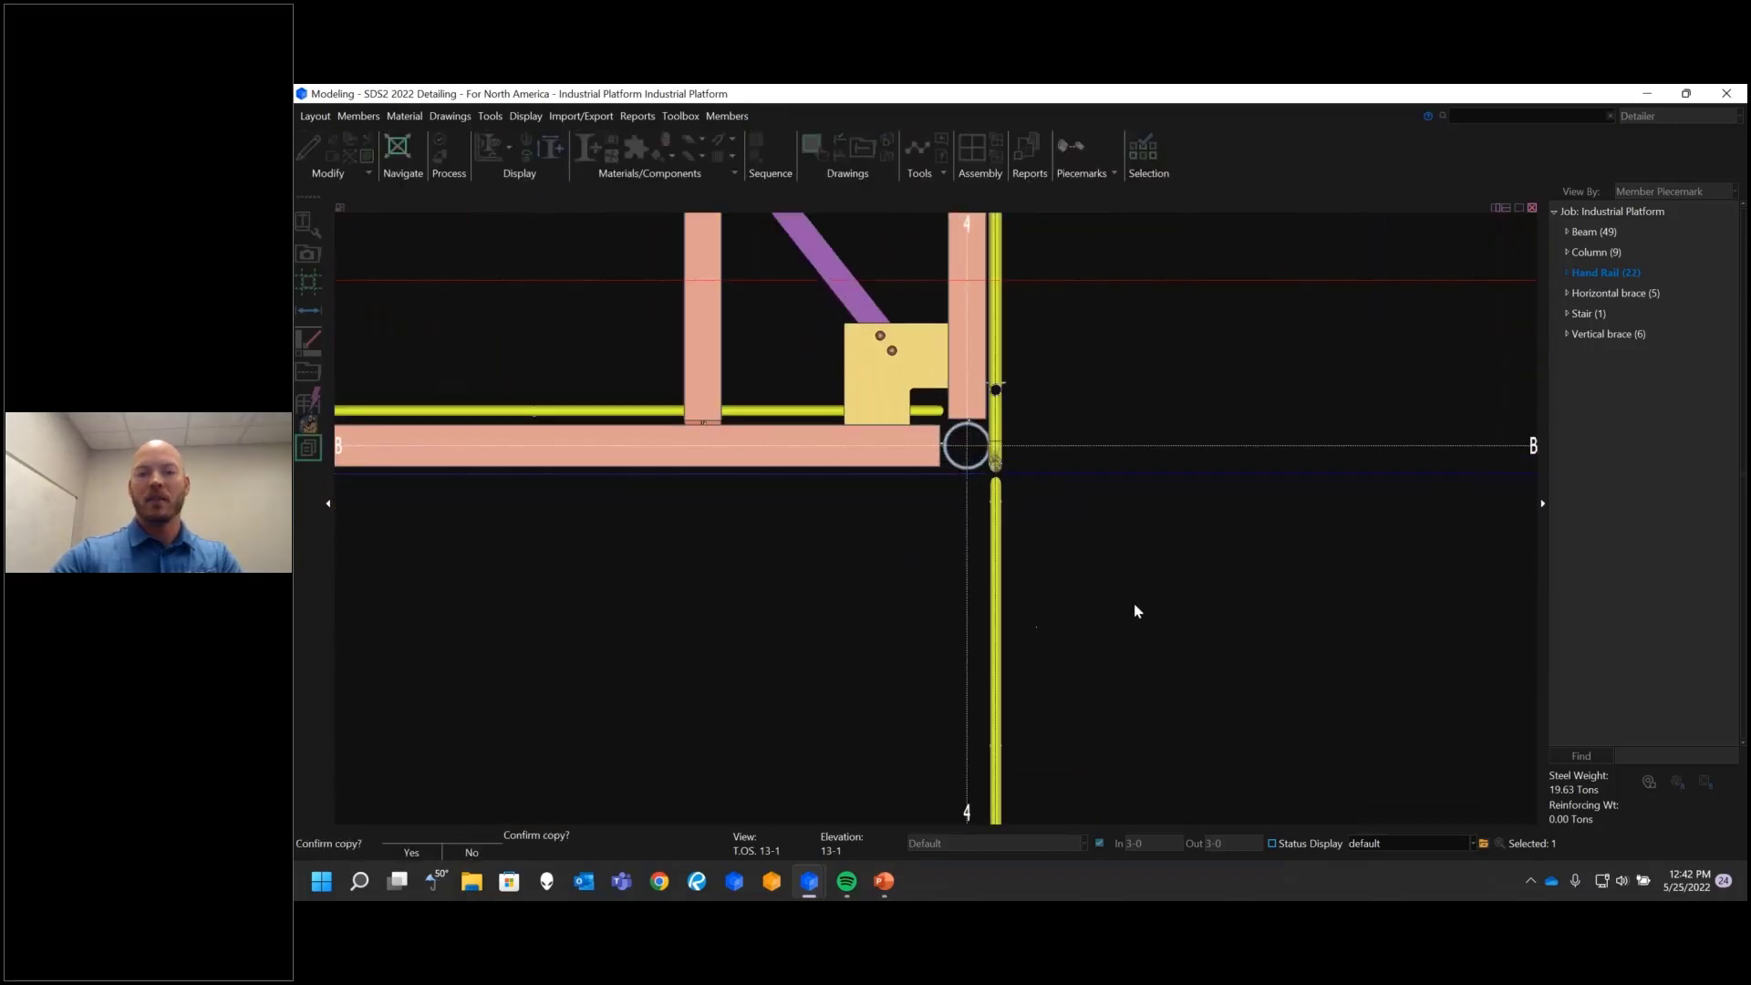
{"action": "left_click", "coordinate": [1128, 653]}
{"action": "scroll", "coordinate": [1306, 717], "scroll_direction": "down", "scroll_amount": 4}
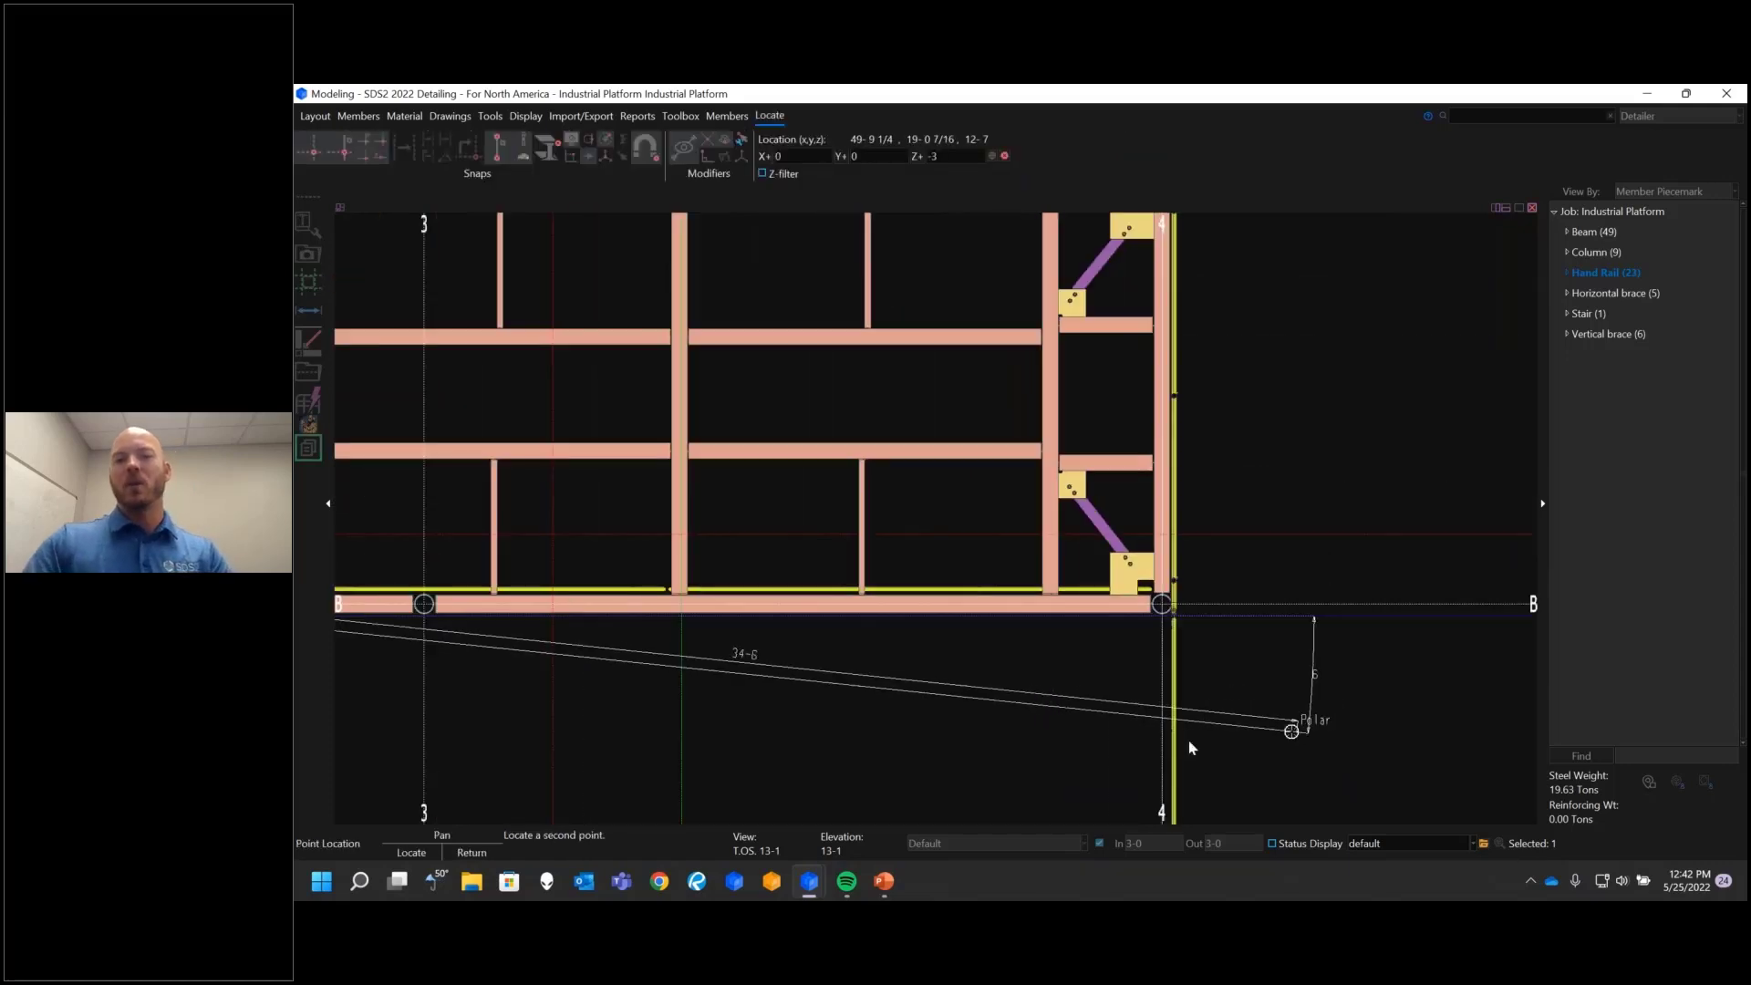
{"action": "right_click", "coordinate": [1231, 700]}
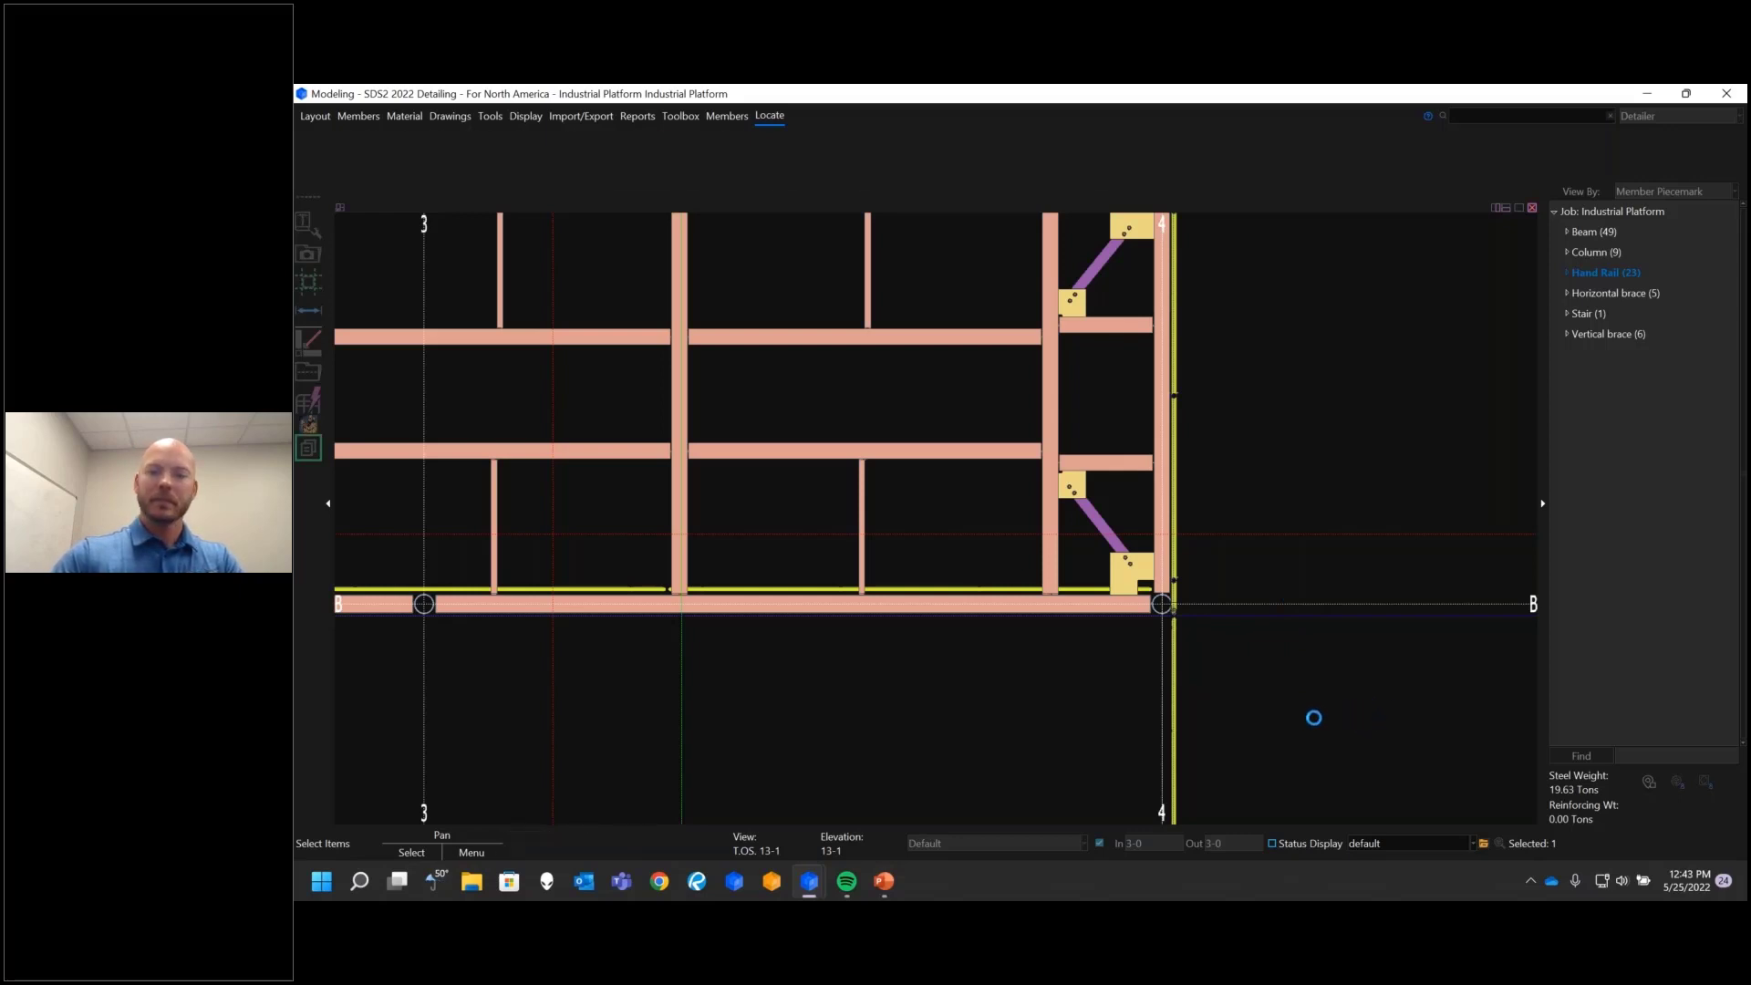
Step: Start a single member copy of the grid A handrail near grid 4, using its end at the green construction line as reference point
{"action": "scroll", "coordinate": [1268, 634], "scroll_direction": "up", "scroll_amount": 5}
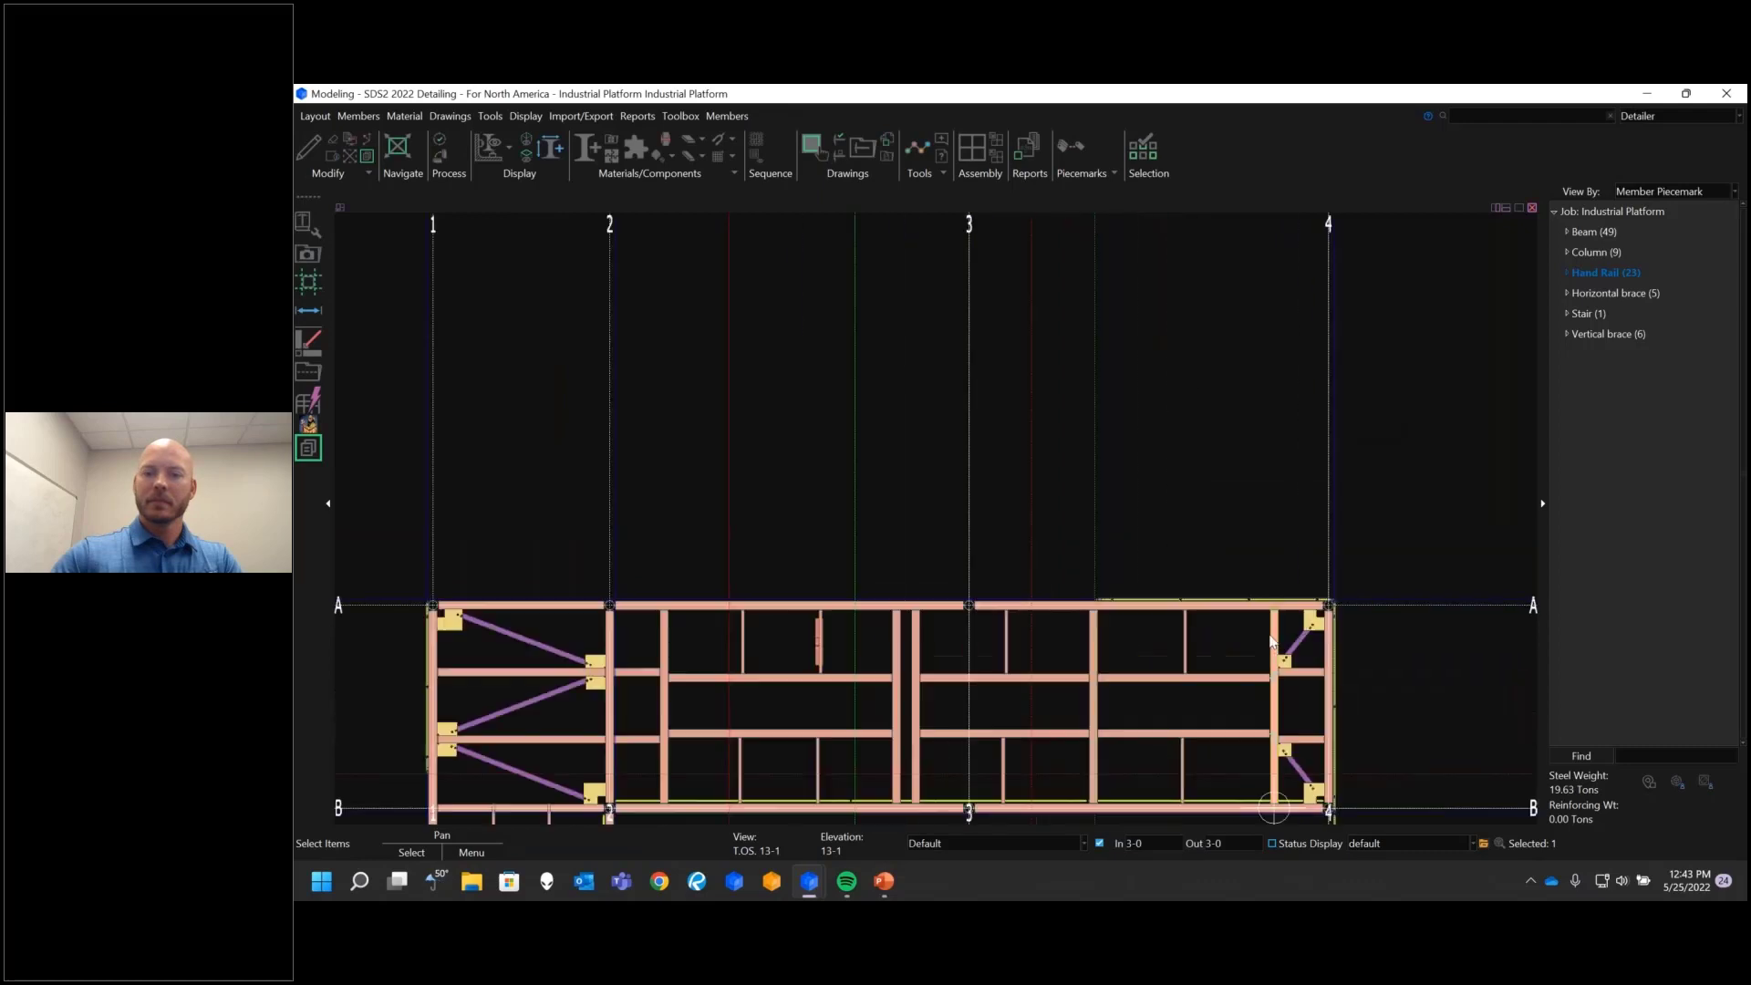
{"action": "right_click", "coordinate": [1255, 575]}
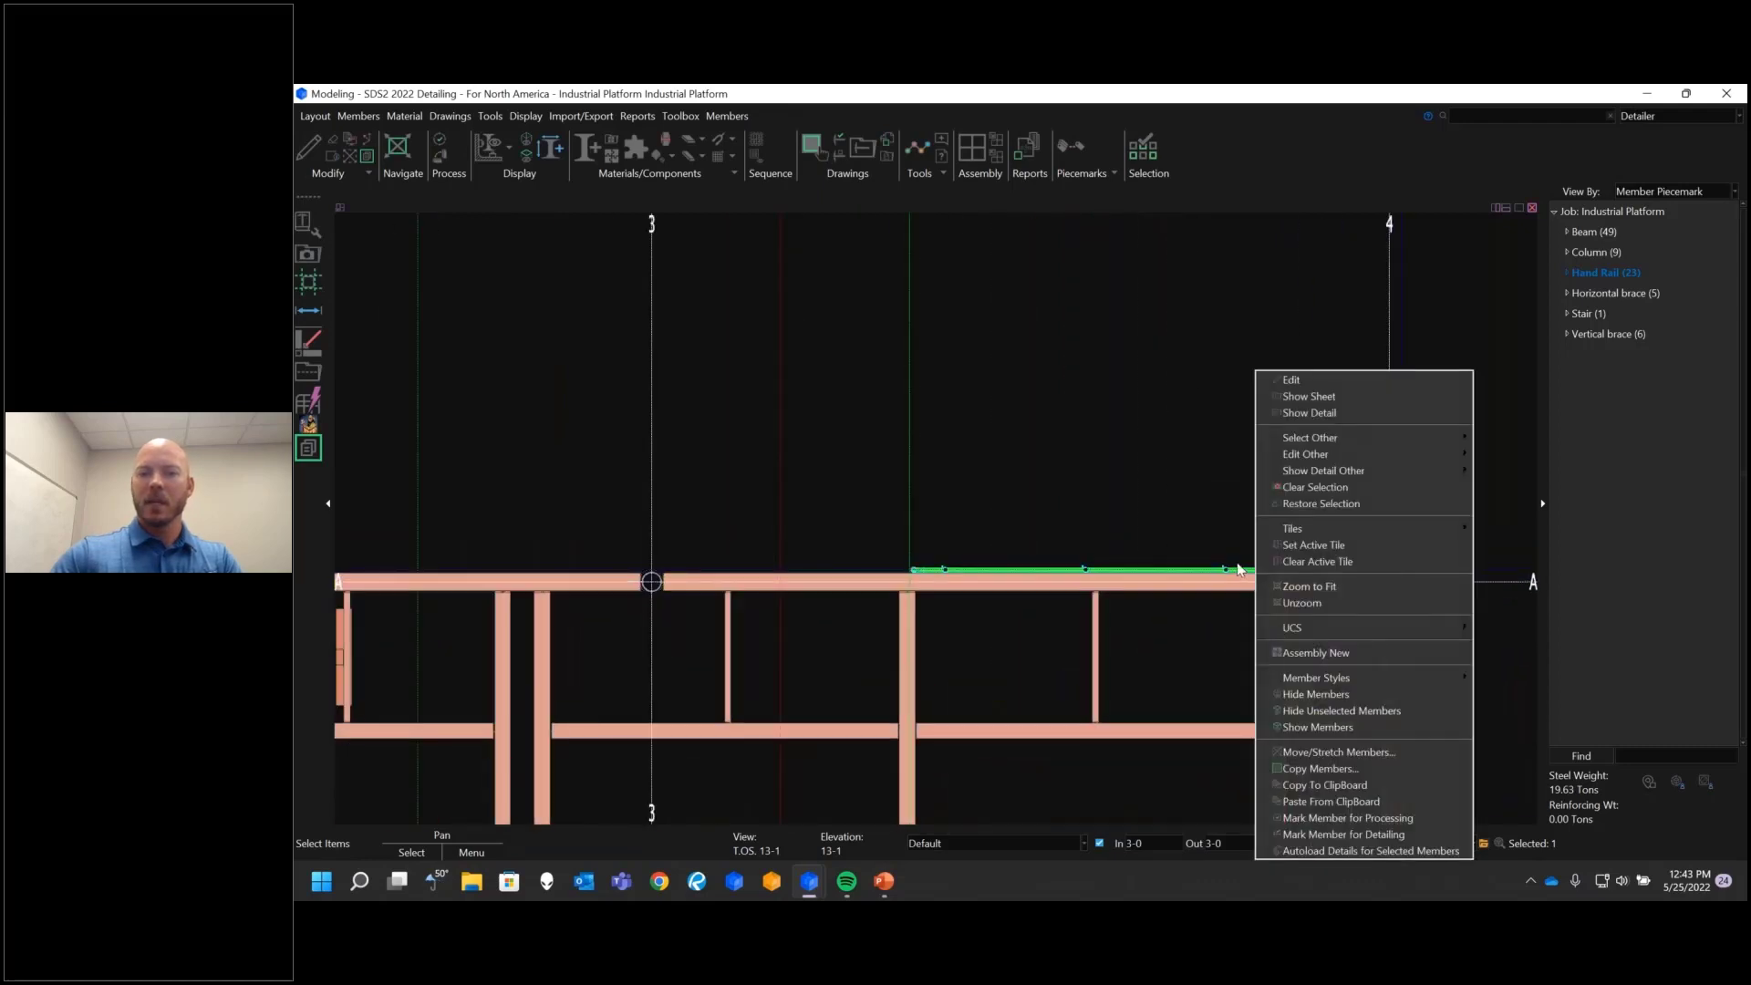
{"action": "key", "text": "Escape"}
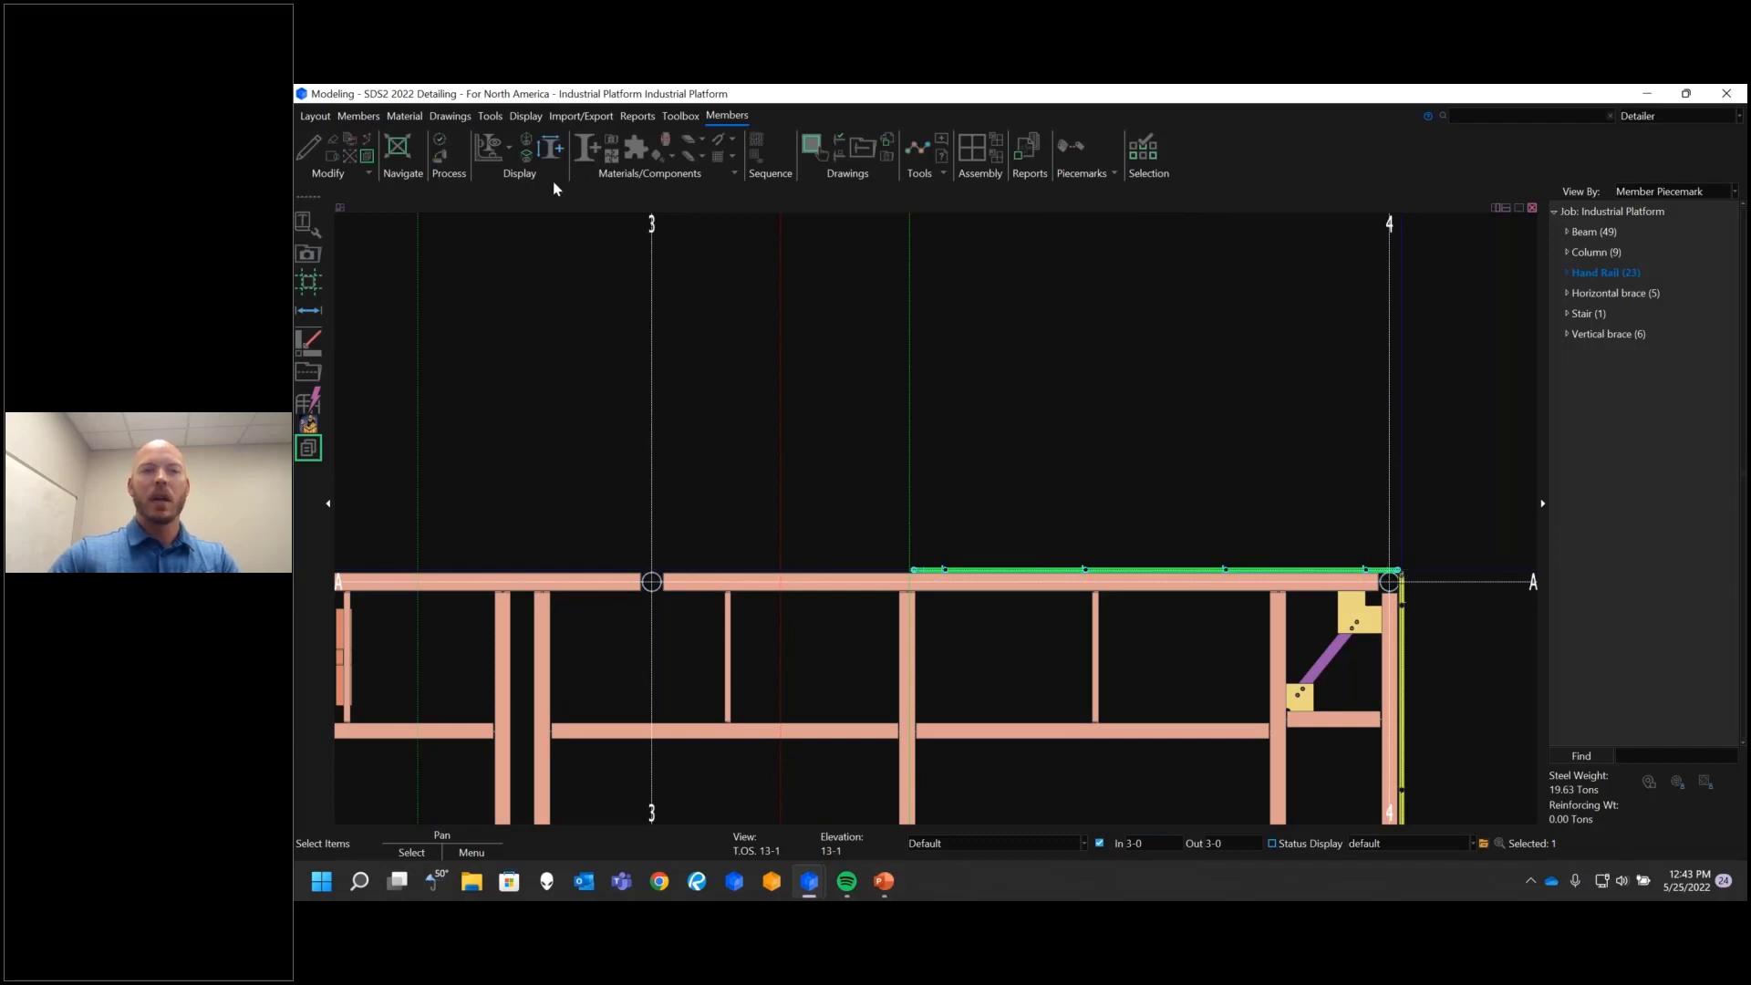
{"action": "left_click", "coordinate": [367, 159]}
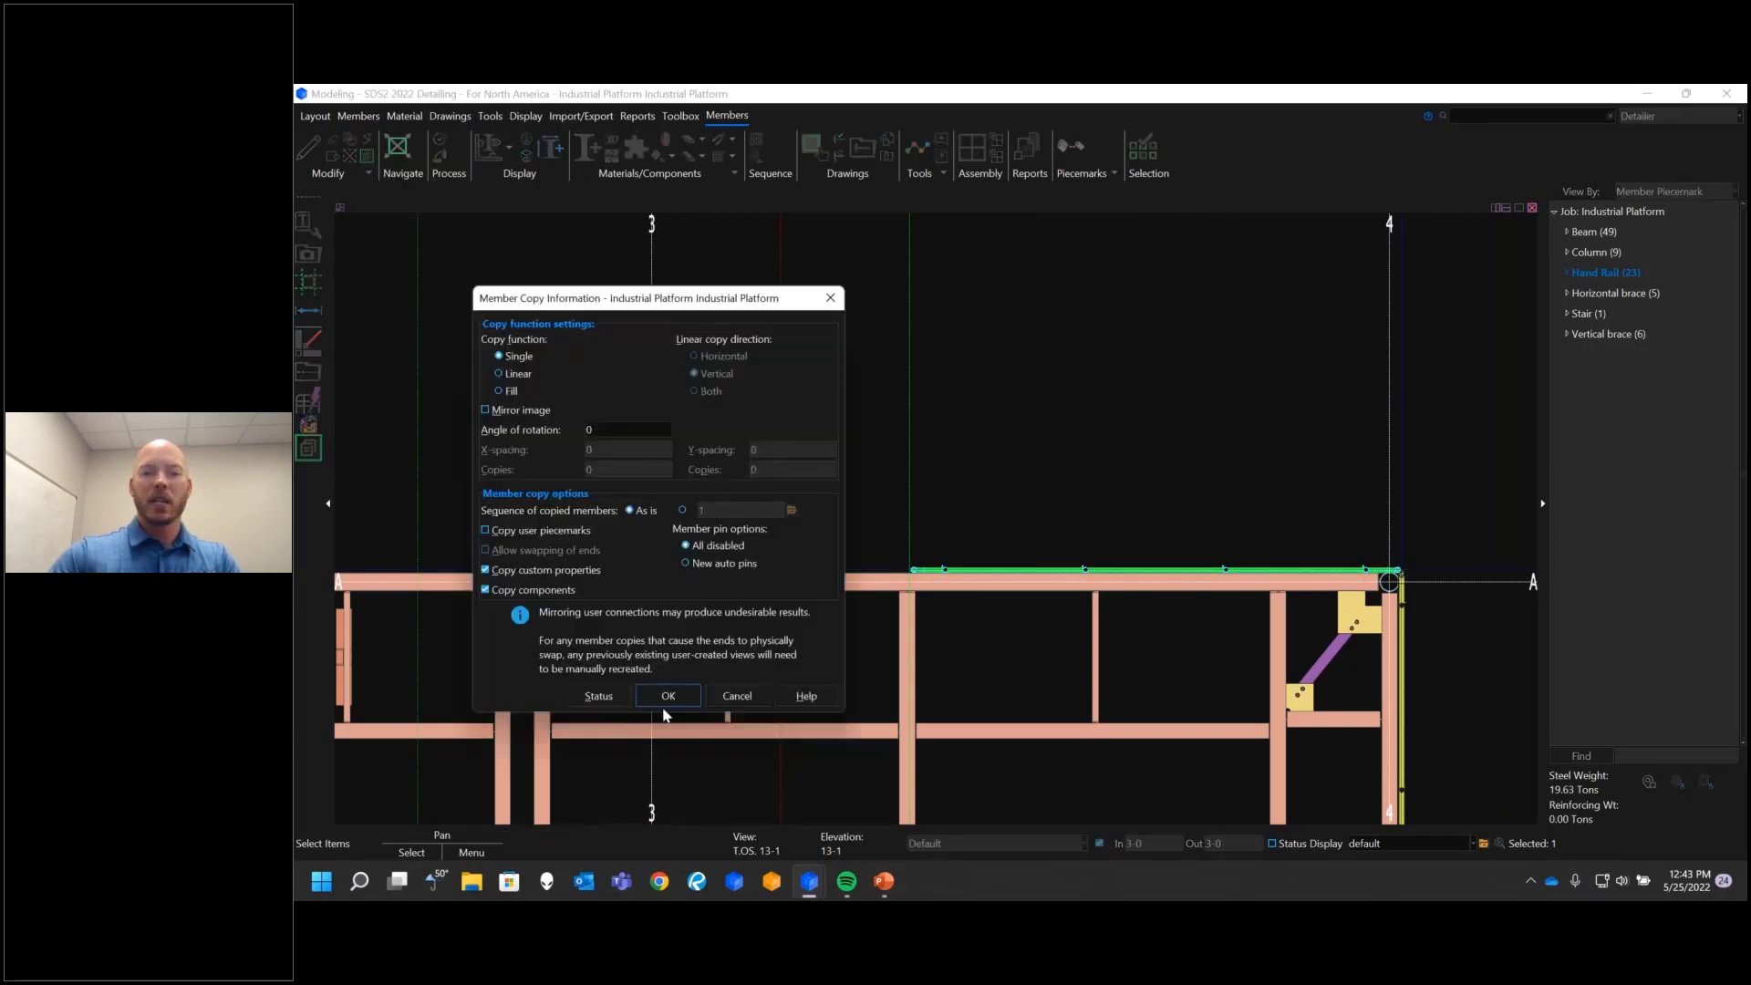
{"action": "left_click", "coordinate": [667, 696]}
{"action": "scroll", "coordinate": [943, 542], "scroll_direction": "up", "scroll_amount": 3}
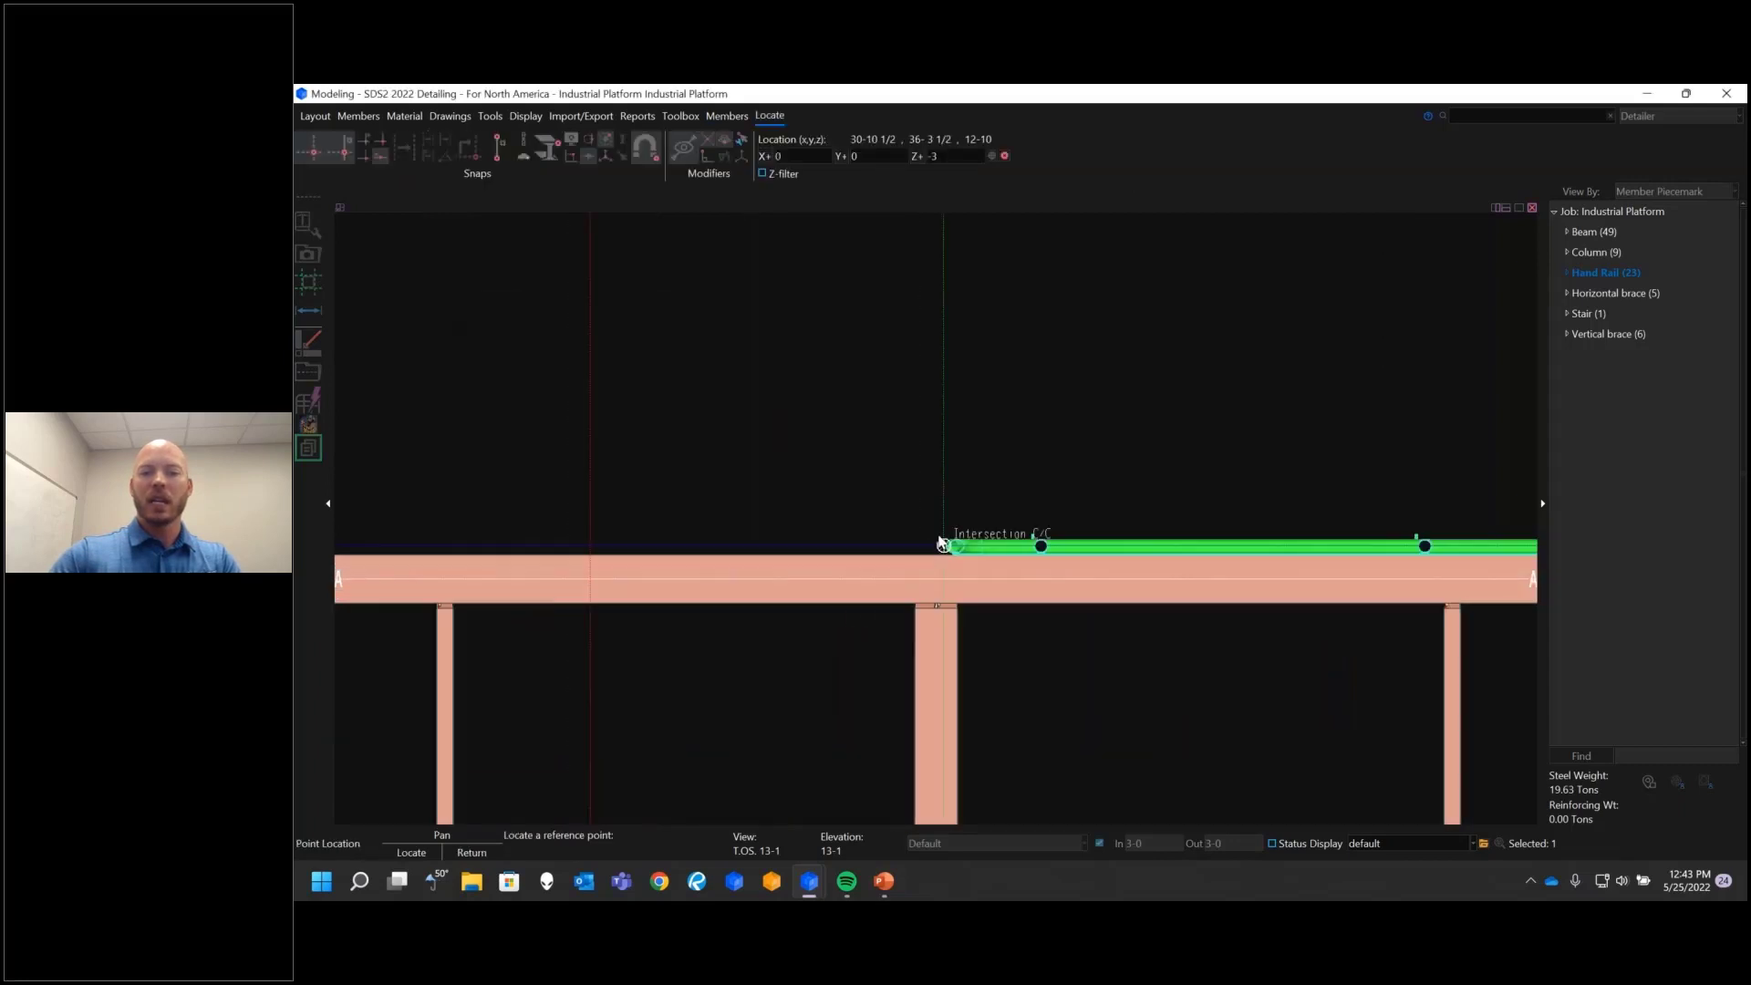
{"action": "left_click", "coordinate": [942, 543]}
Step: Place the handrail copy along the outer edge at grid A, starting at the green construction line between grids 2 and 3
{"action": "scroll", "coordinate": [1019, 609], "scroll_direction": "down", "scroll_amount": 4}
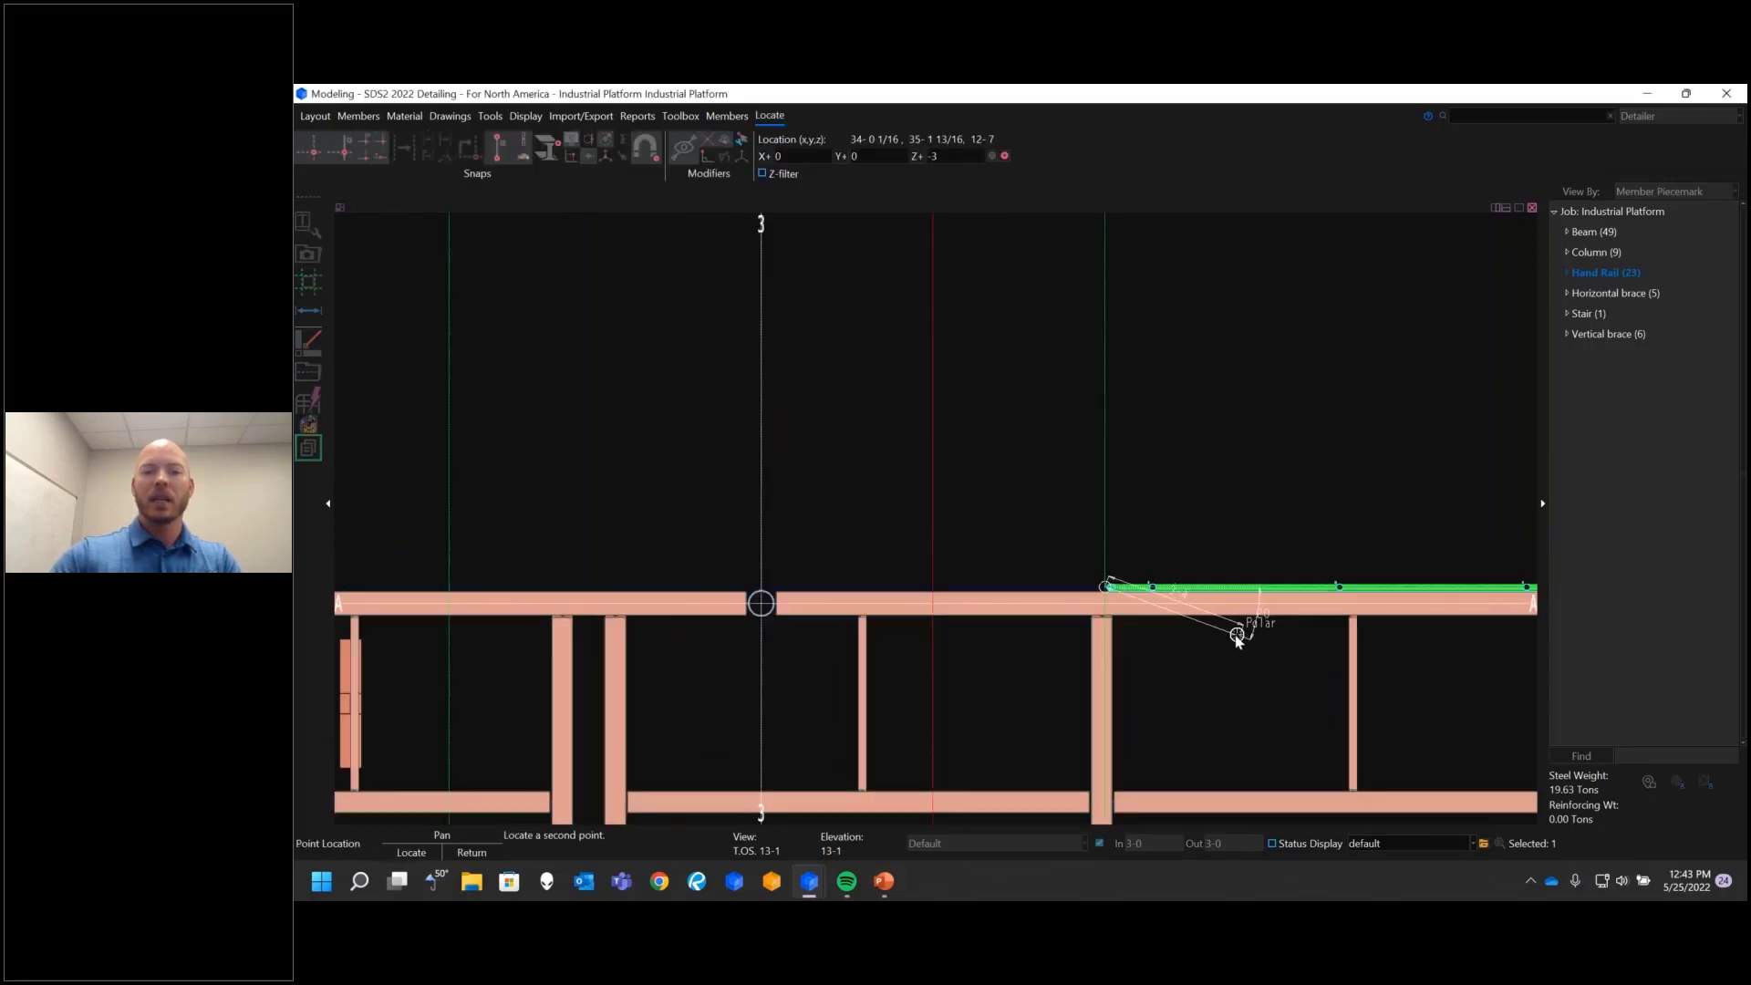
{"action": "scroll", "coordinate": [721, 600], "scroll_direction": "up", "scroll_amount": 4}
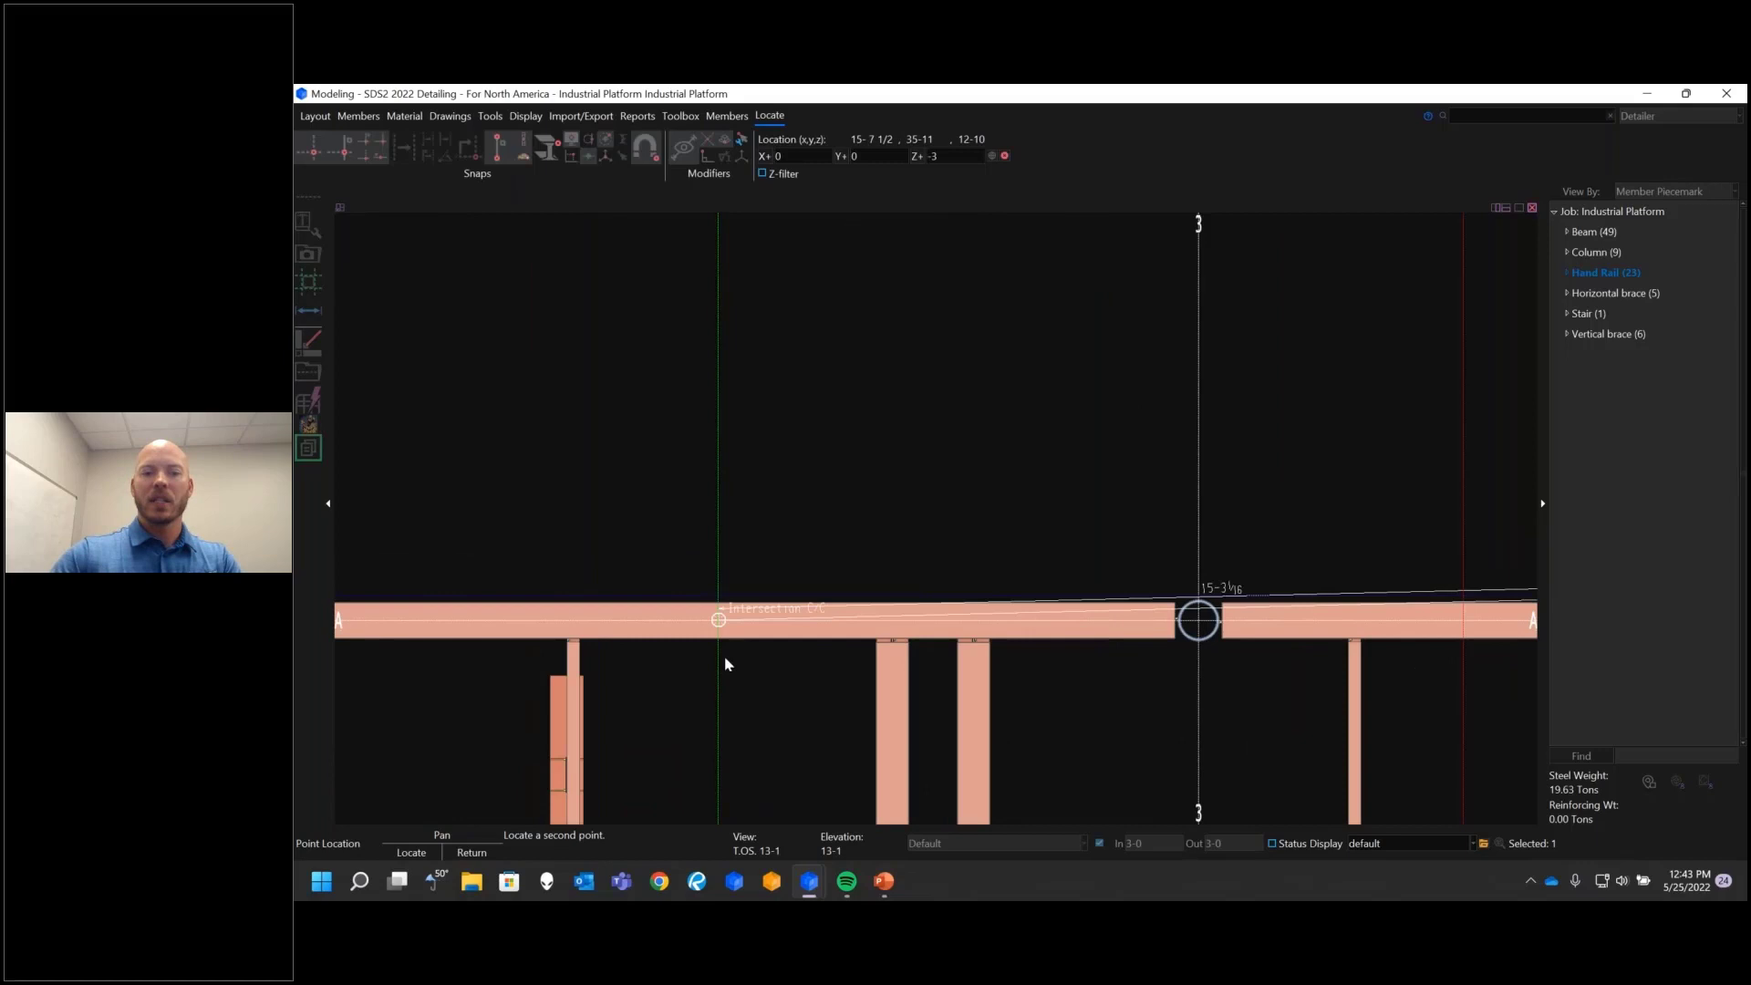
{"action": "left_click", "coordinate": [717, 597]}
{"action": "scroll", "coordinate": [1061, 527], "scroll_direction": "down", "scroll_amount": 3}
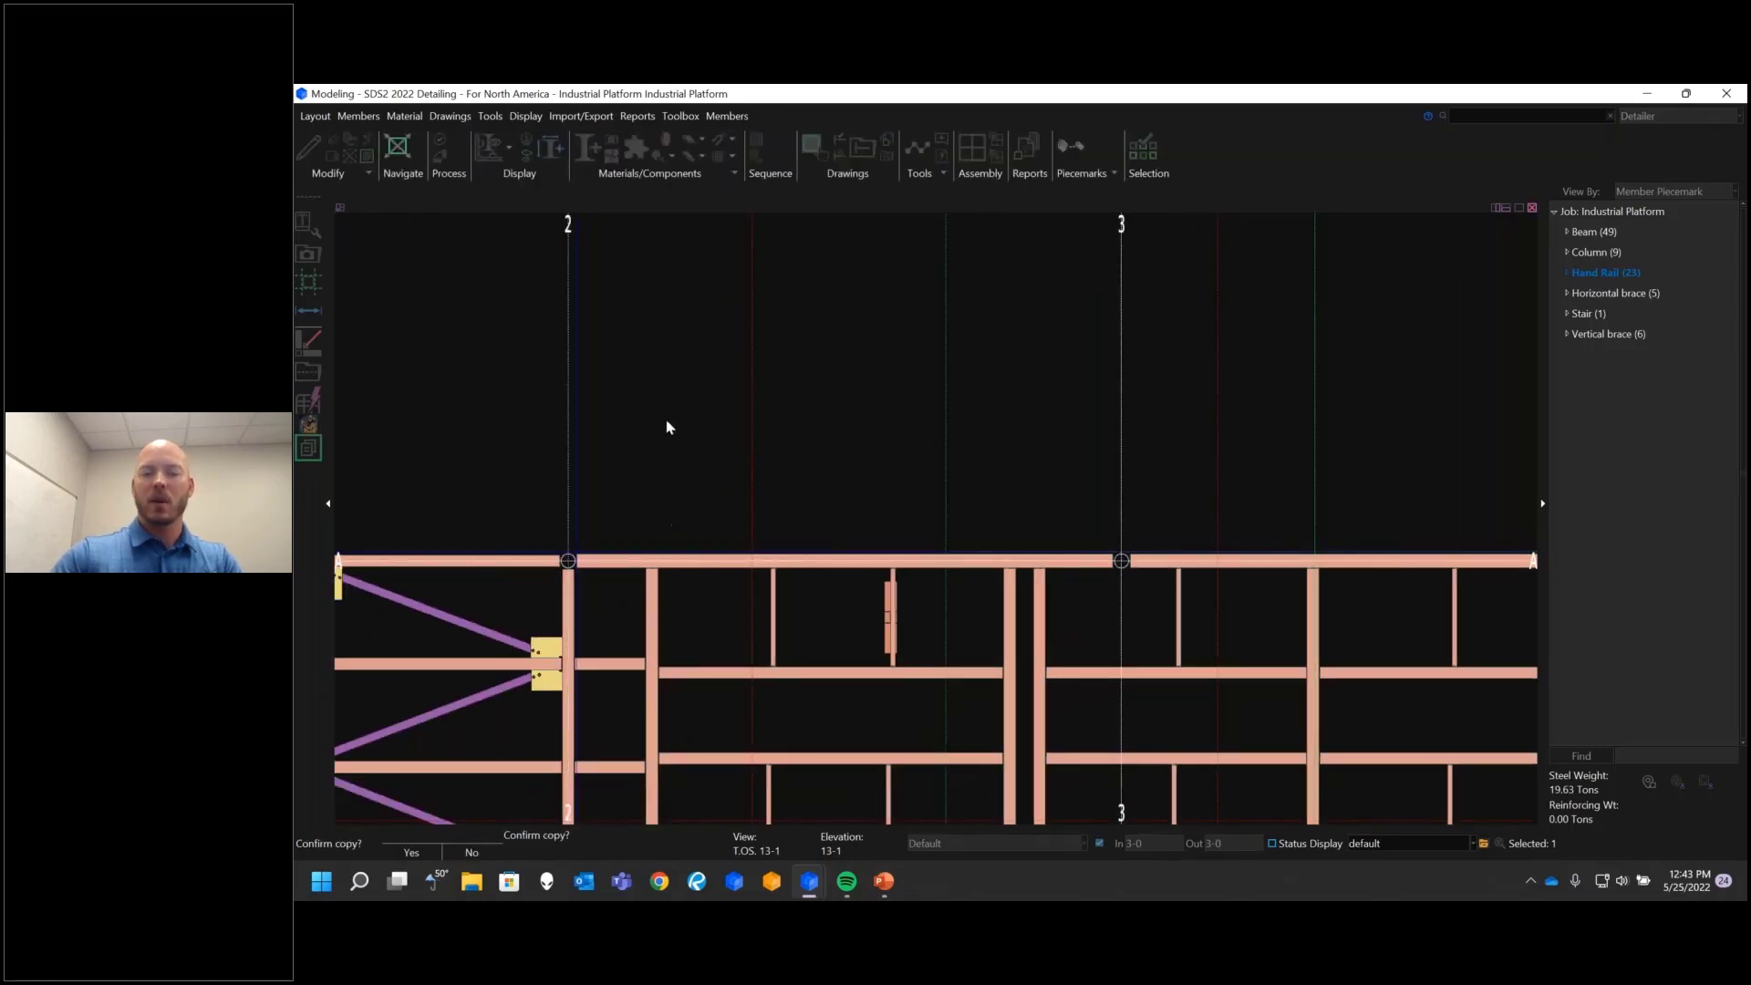
{"action": "scroll", "coordinate": [720, 510], "scroll_direction": "up", "scroll_amount": 3}
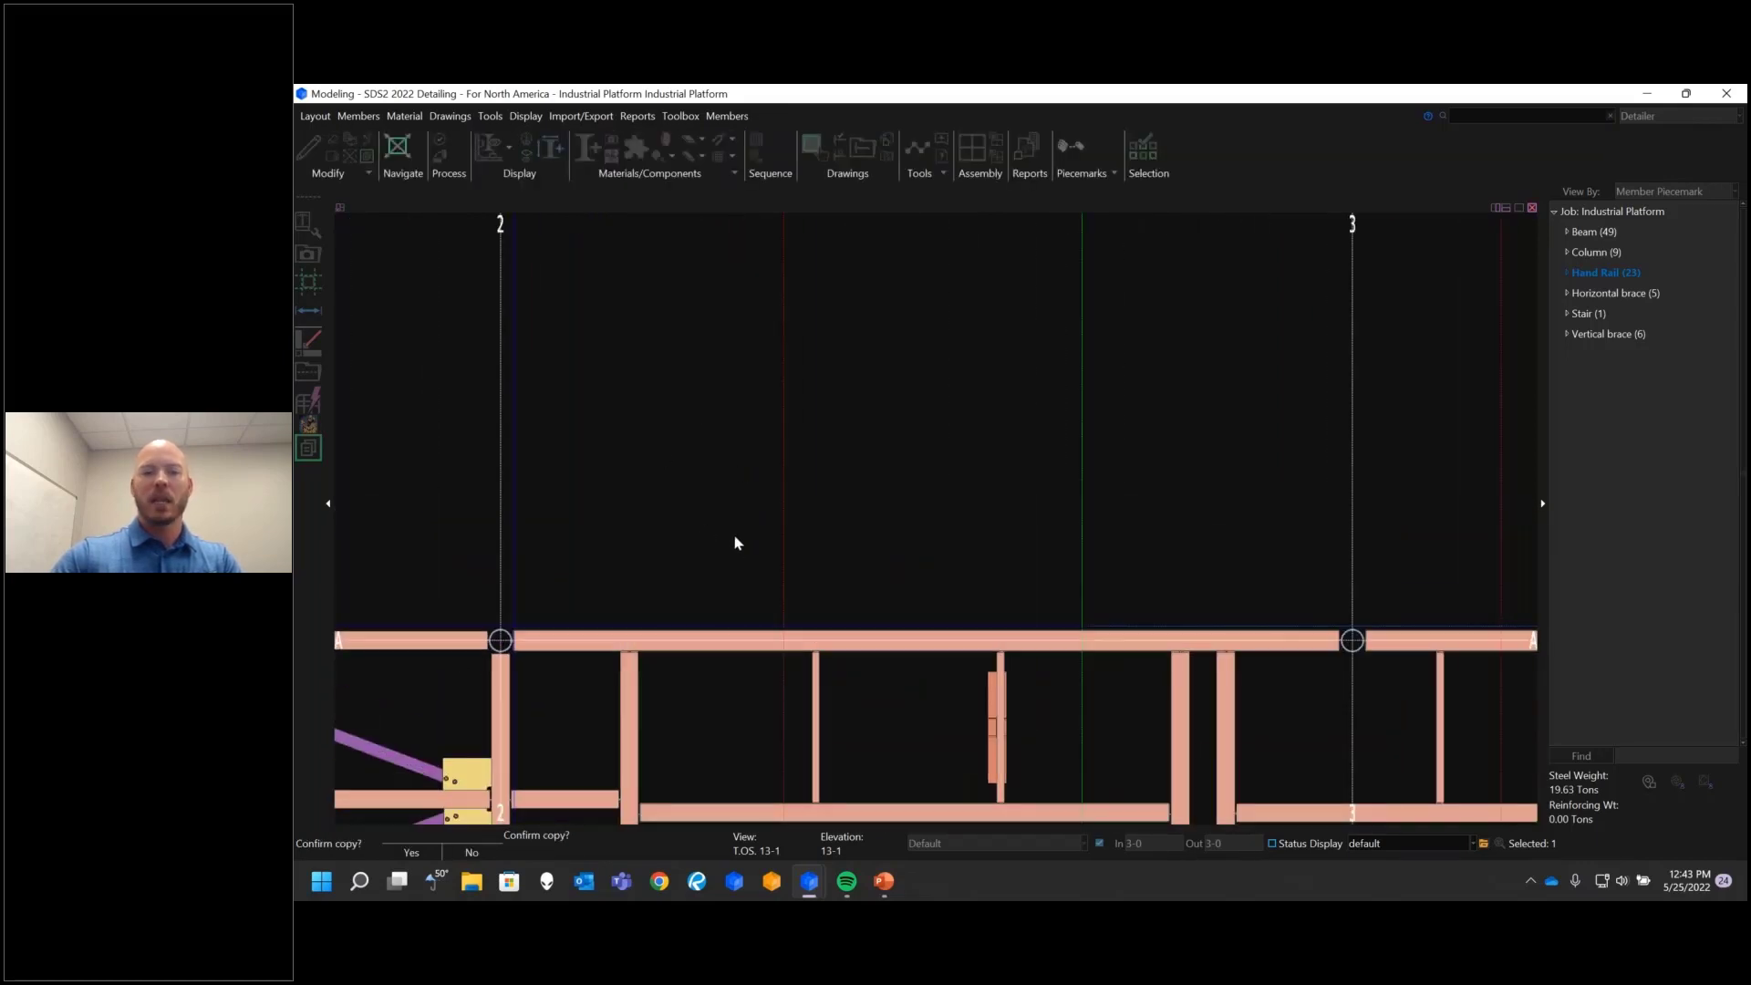
{"action": "left_click", "coordinate": [766, 546]}
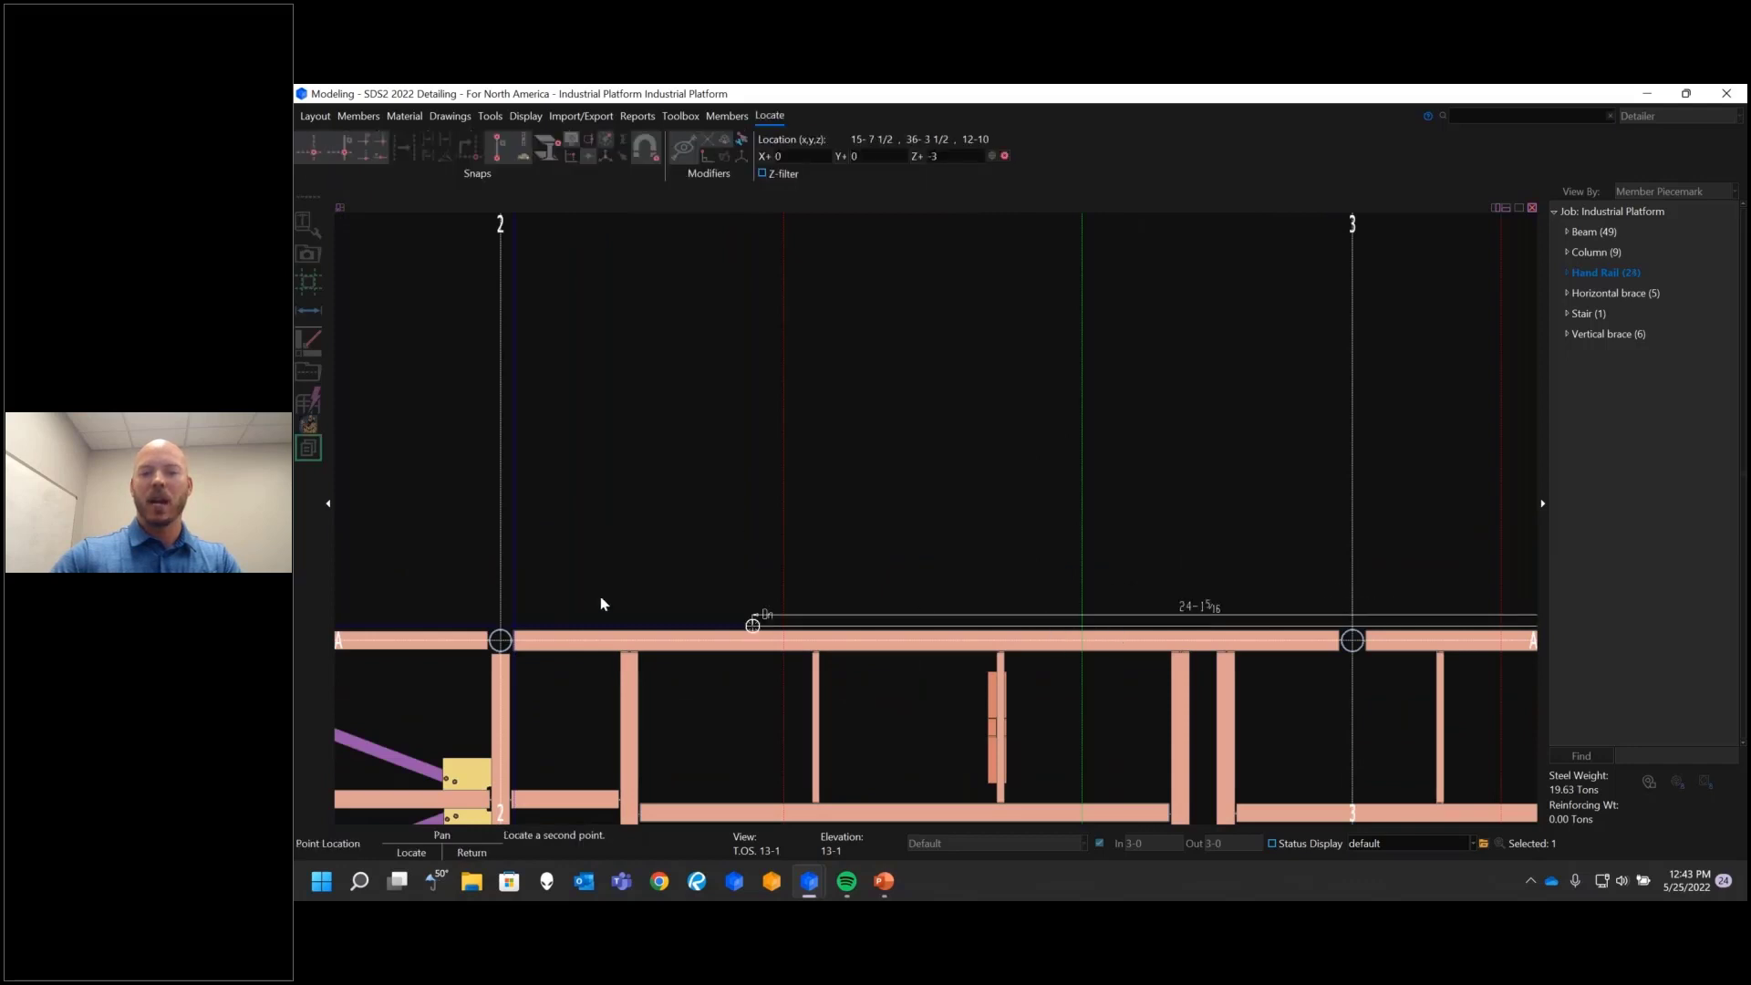
{"action": "scroll", "coordinate": [526, 535], "scroll_direction": "down", "scroll_amount": 2}
{"action": "scroll", "coordinate": [526, 535], "scroll_direction": "down", "scroll_amount": 2}
{"action": "scroll", "coordinate": [477, 625], "scroll_direction": "up", "scroll_amount": 3}
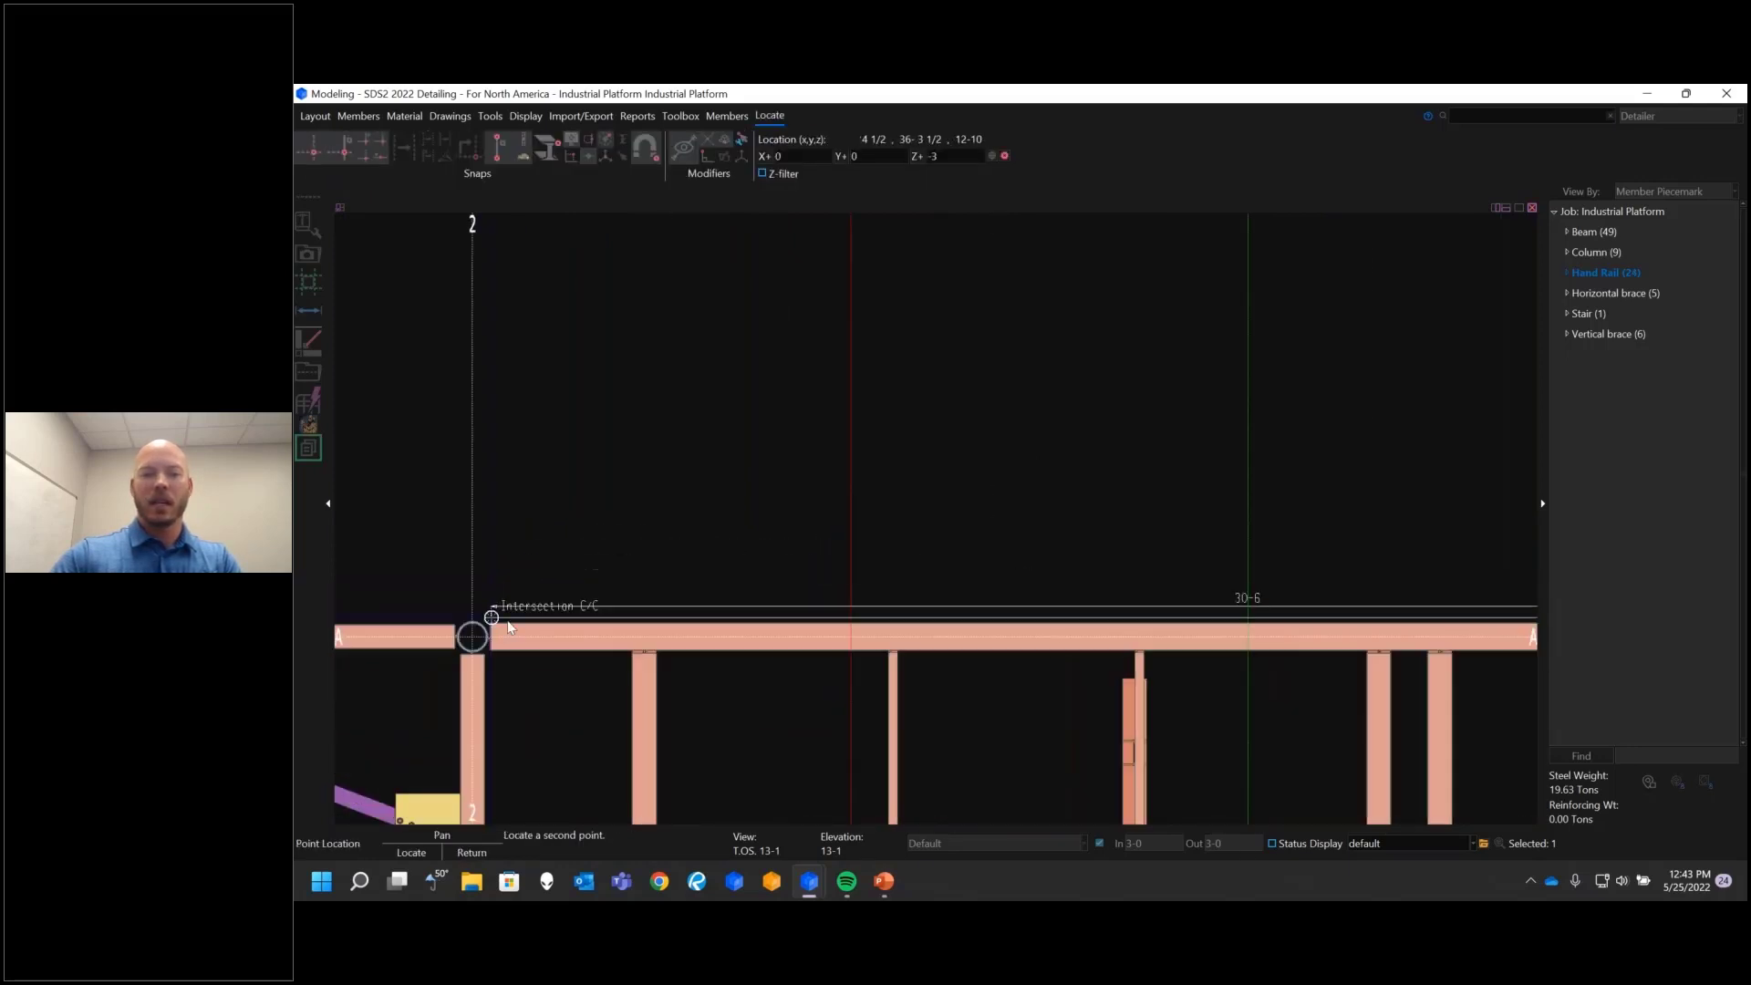
{"action": "scroll", "coordinate": [687, 614], "scroll_direction": "down", "scroll_amount": 2}
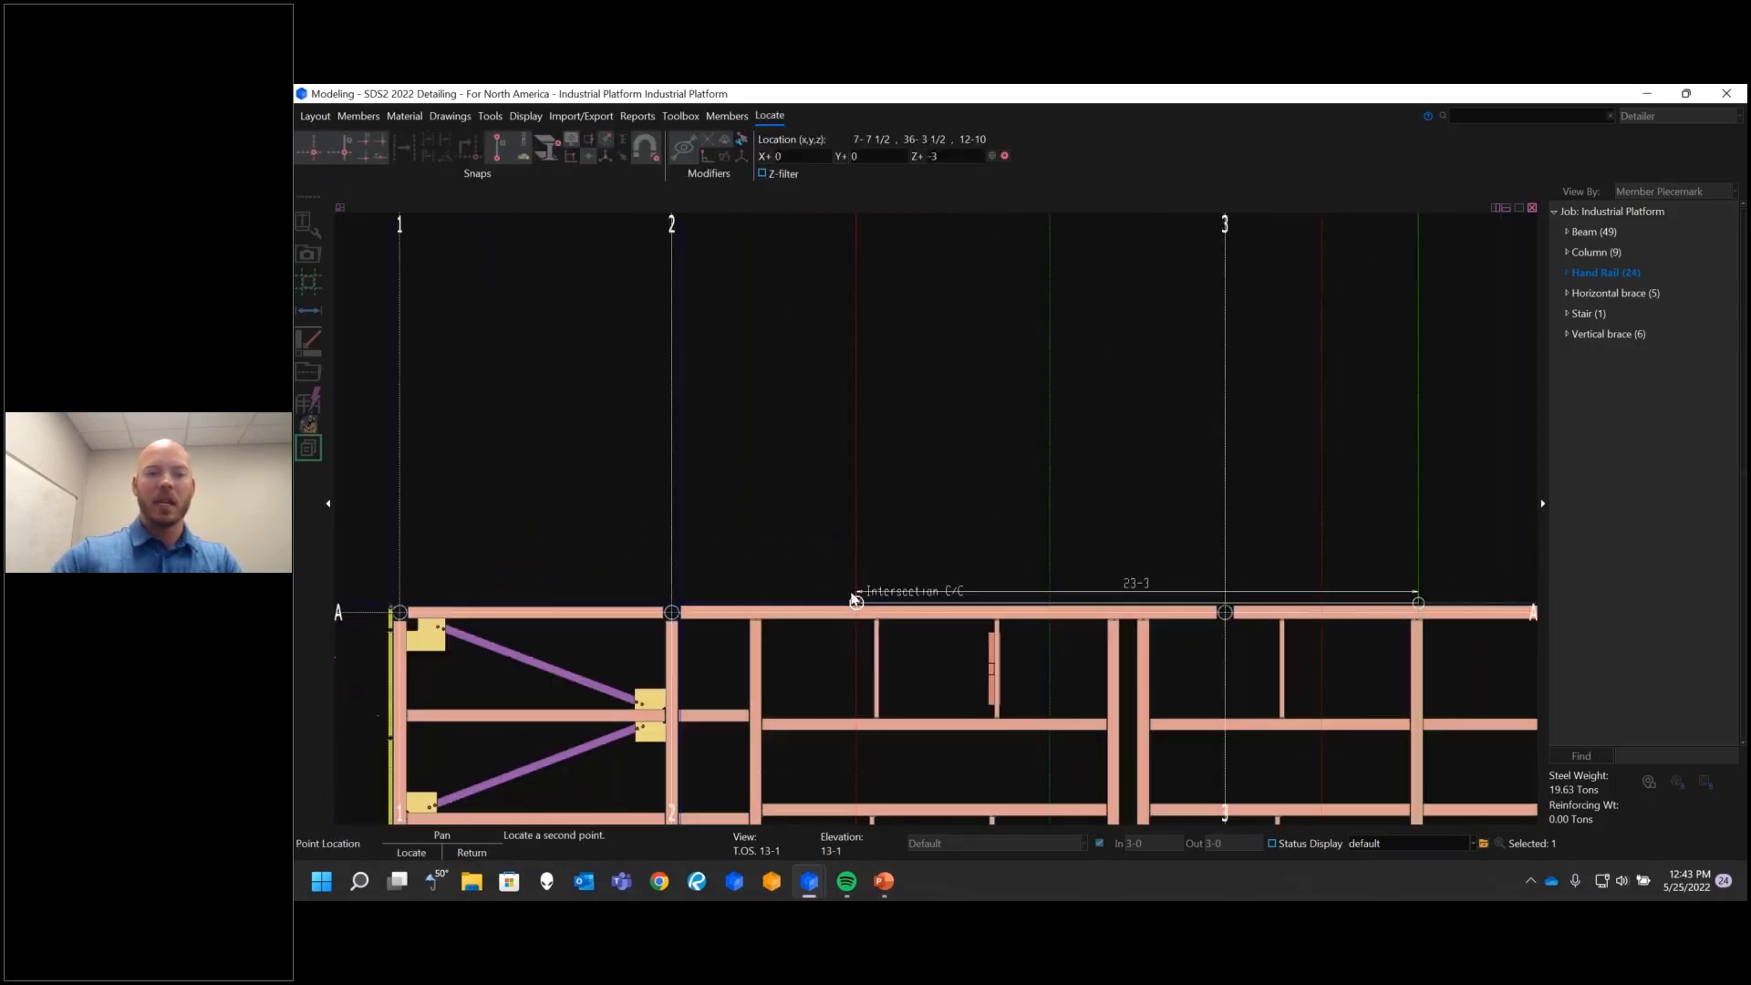
{"action": "left_click", "coordinate": [802, 602]}
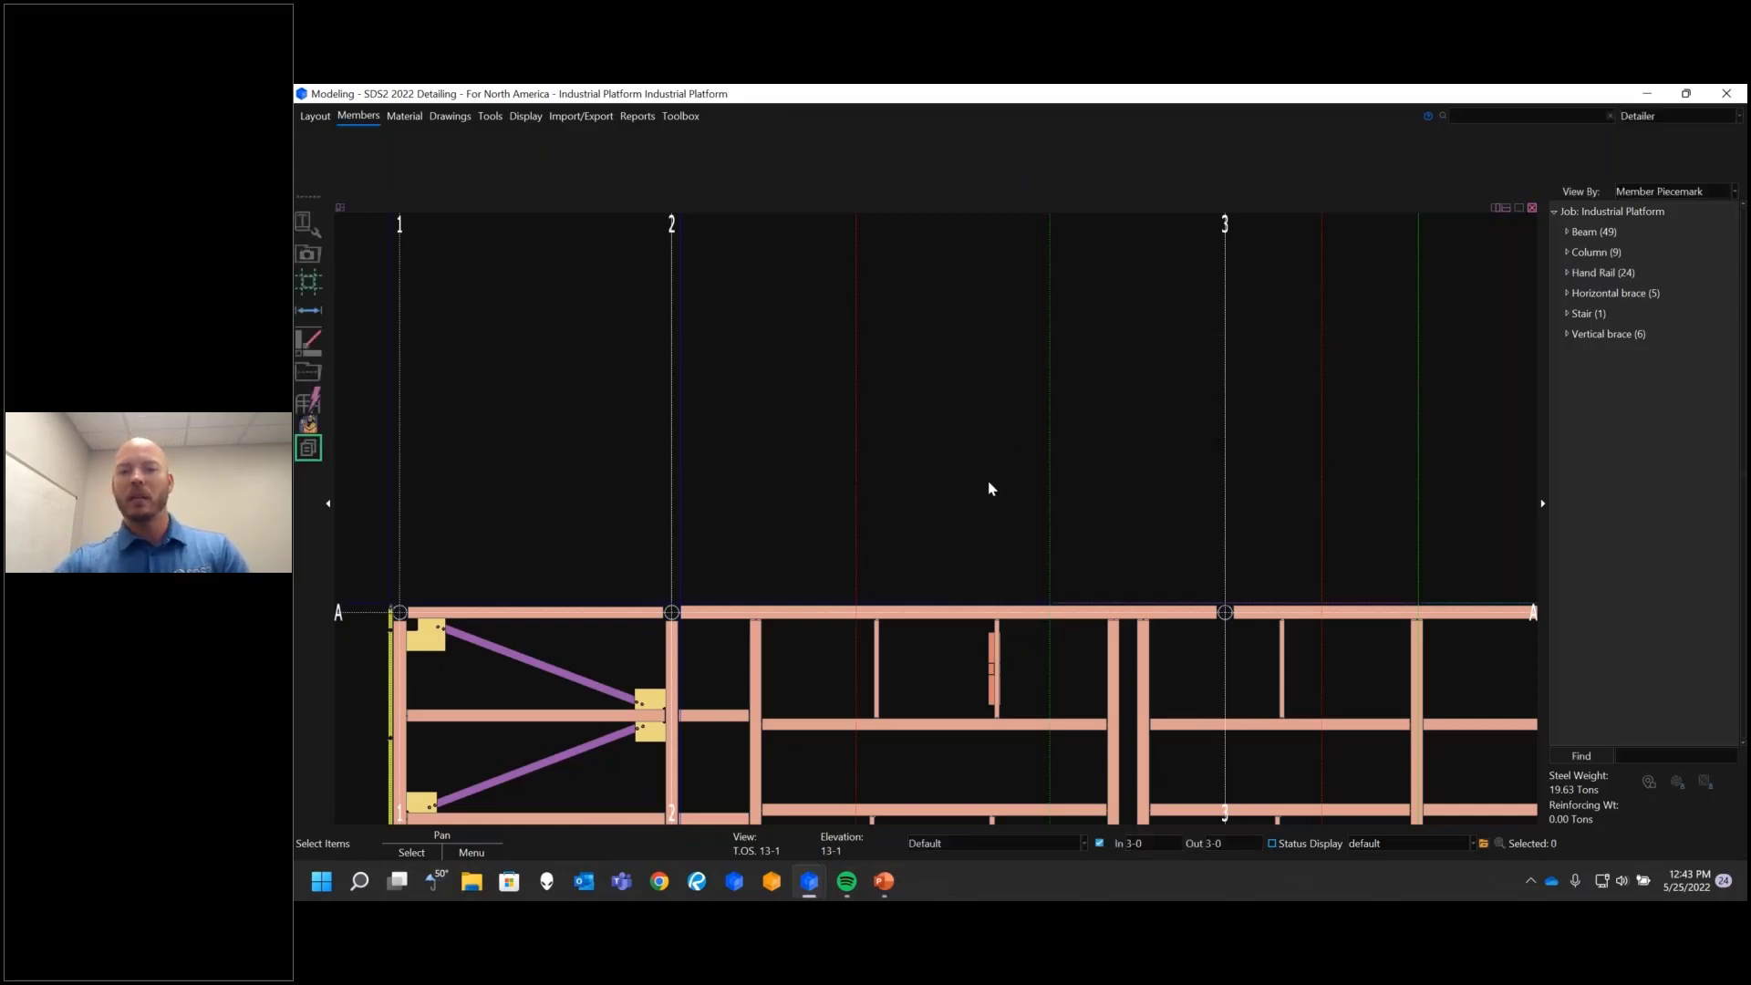
Step: Examine the upper platform's handrail sections and the gaps between them in 3D, along with the whole platform model
{"action": "middle_click_drag", "start_coordinate": [1123, 618], "coordinate": [991, 441], "text": "shift"}
{"action": "middle_click_drag", "start_coordinate": [991, 440], "coordinate": [917, 404]}
{"action": "scroll", "coordinate": [921, 411], "scroll_direction": "down", "scroll_amount": 3}
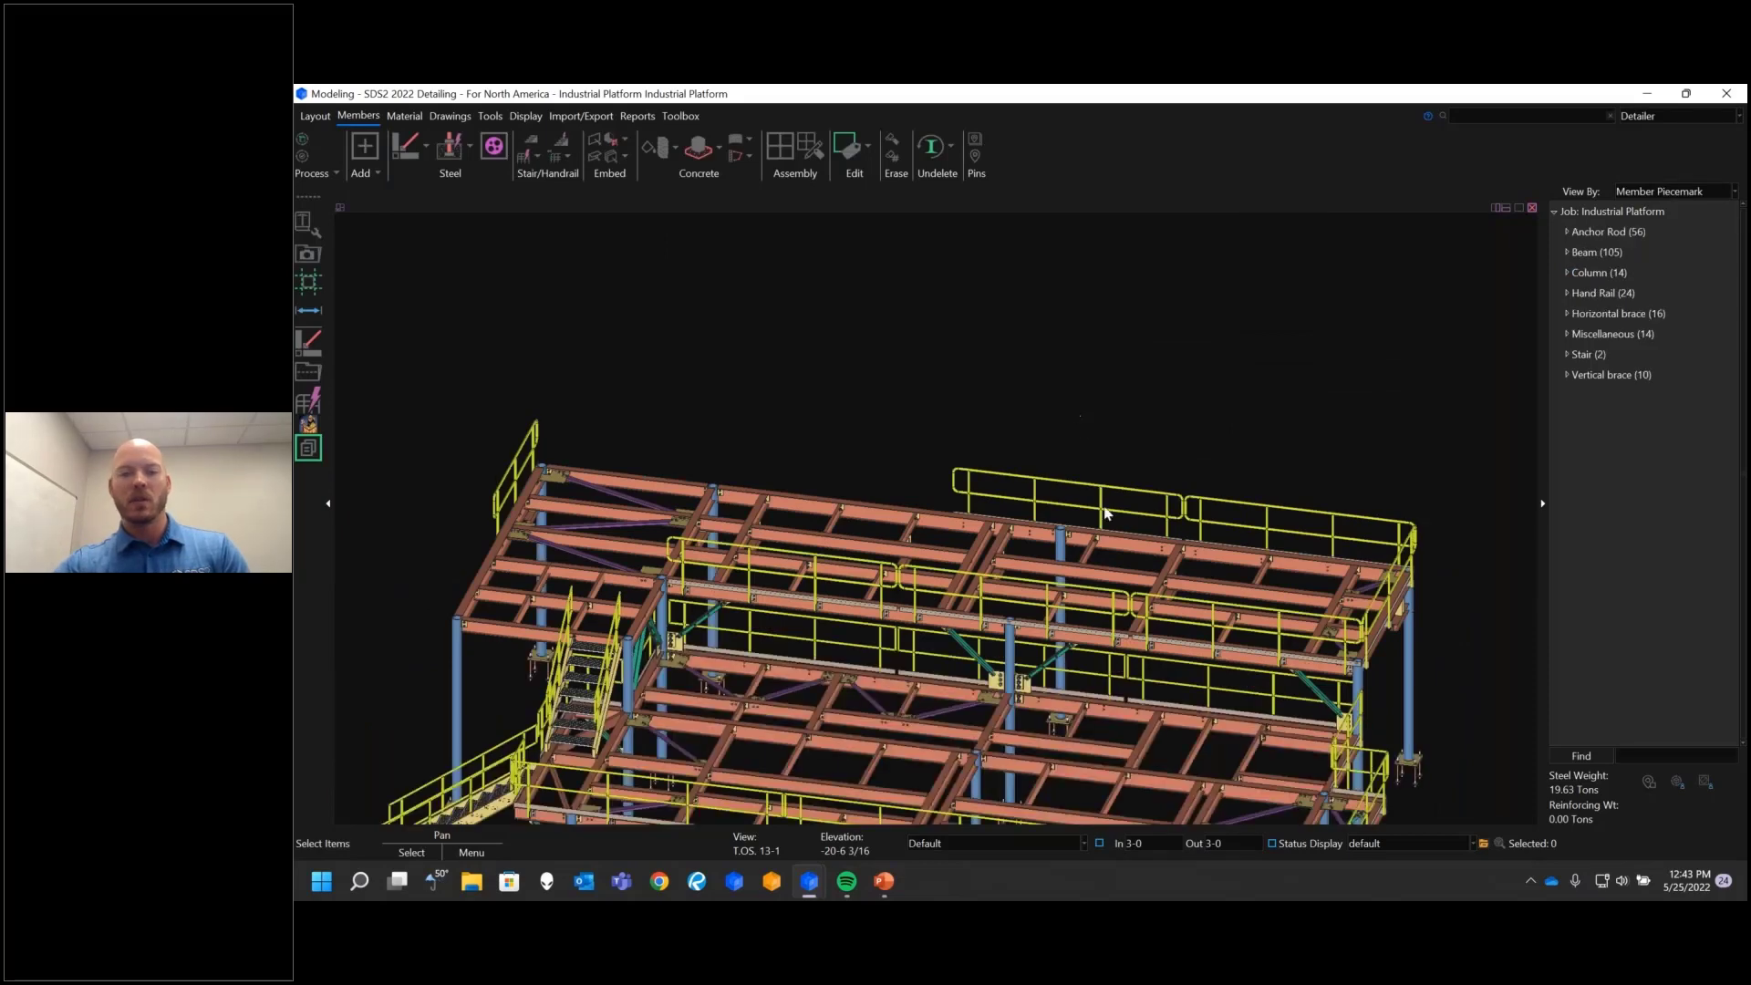
{"action": "middle_click_drag", "start_coordinate": [1069, 584], "coordinate": [1082, 578], "text": "shift"}
{"action": "scroll", "coordinate": [1223, 580], "scroll_direction": "up", "scroll_amount": 5}
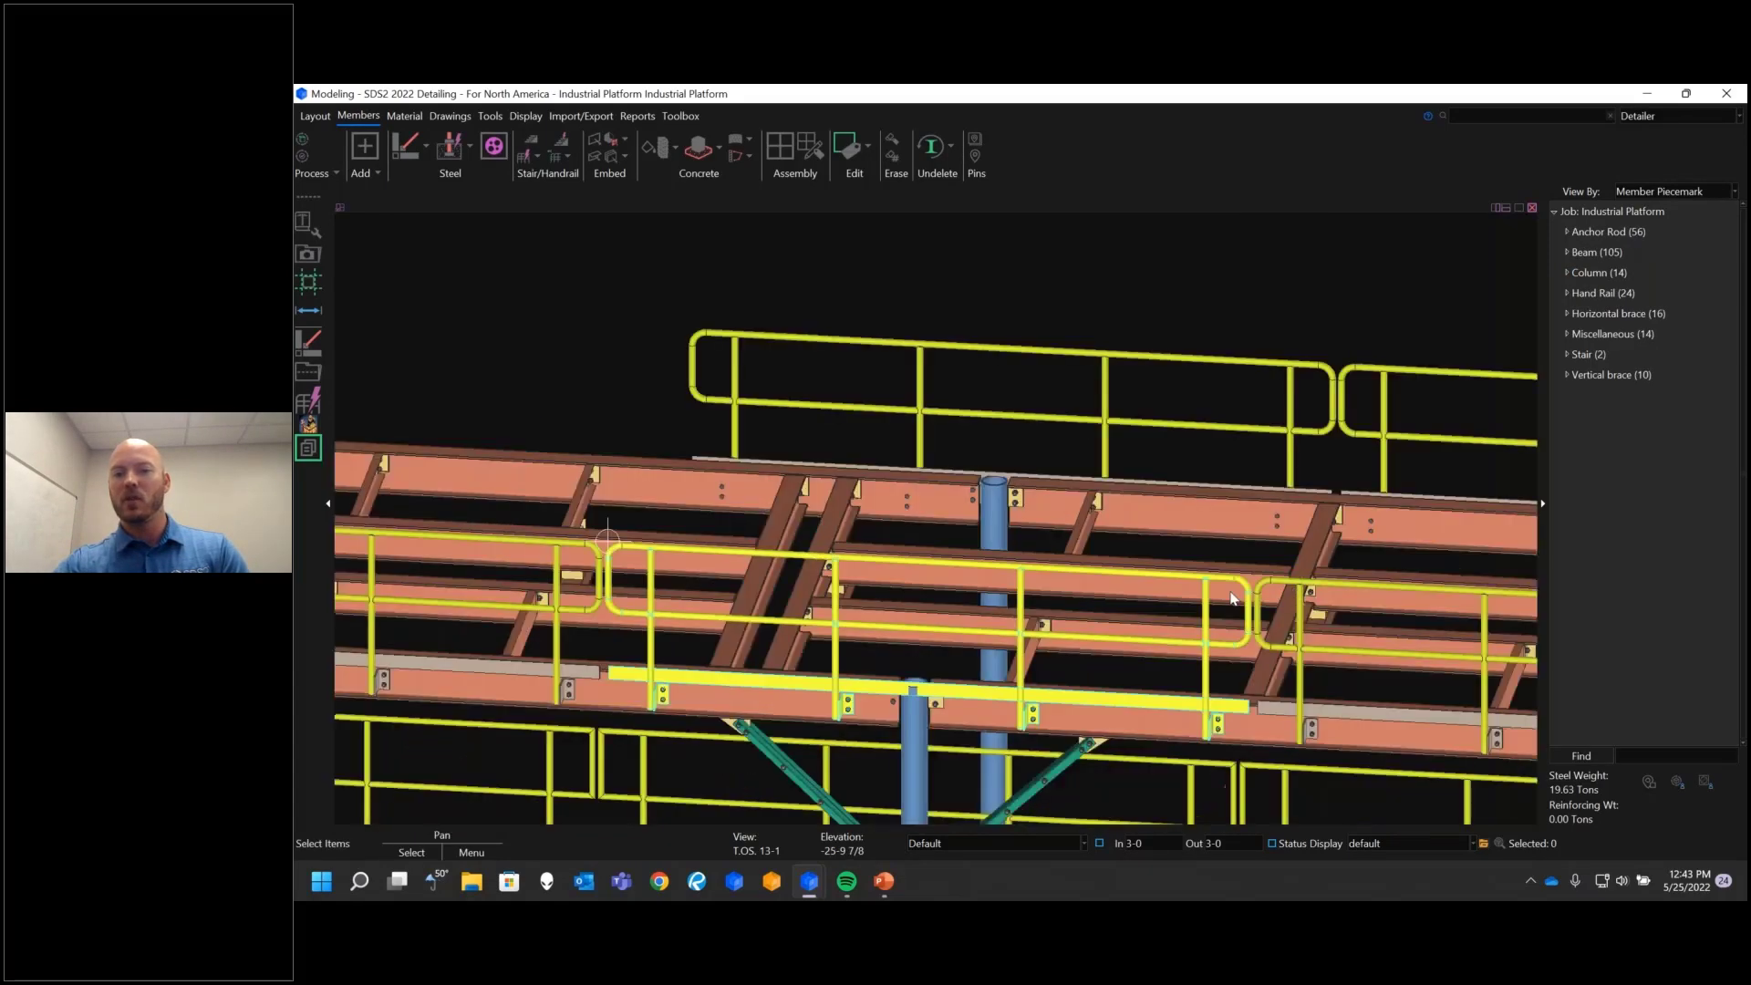
{"action": "scroll", "coordinate": [1246, 617], "scroll_direction": "down", "scroll_amount": 8}
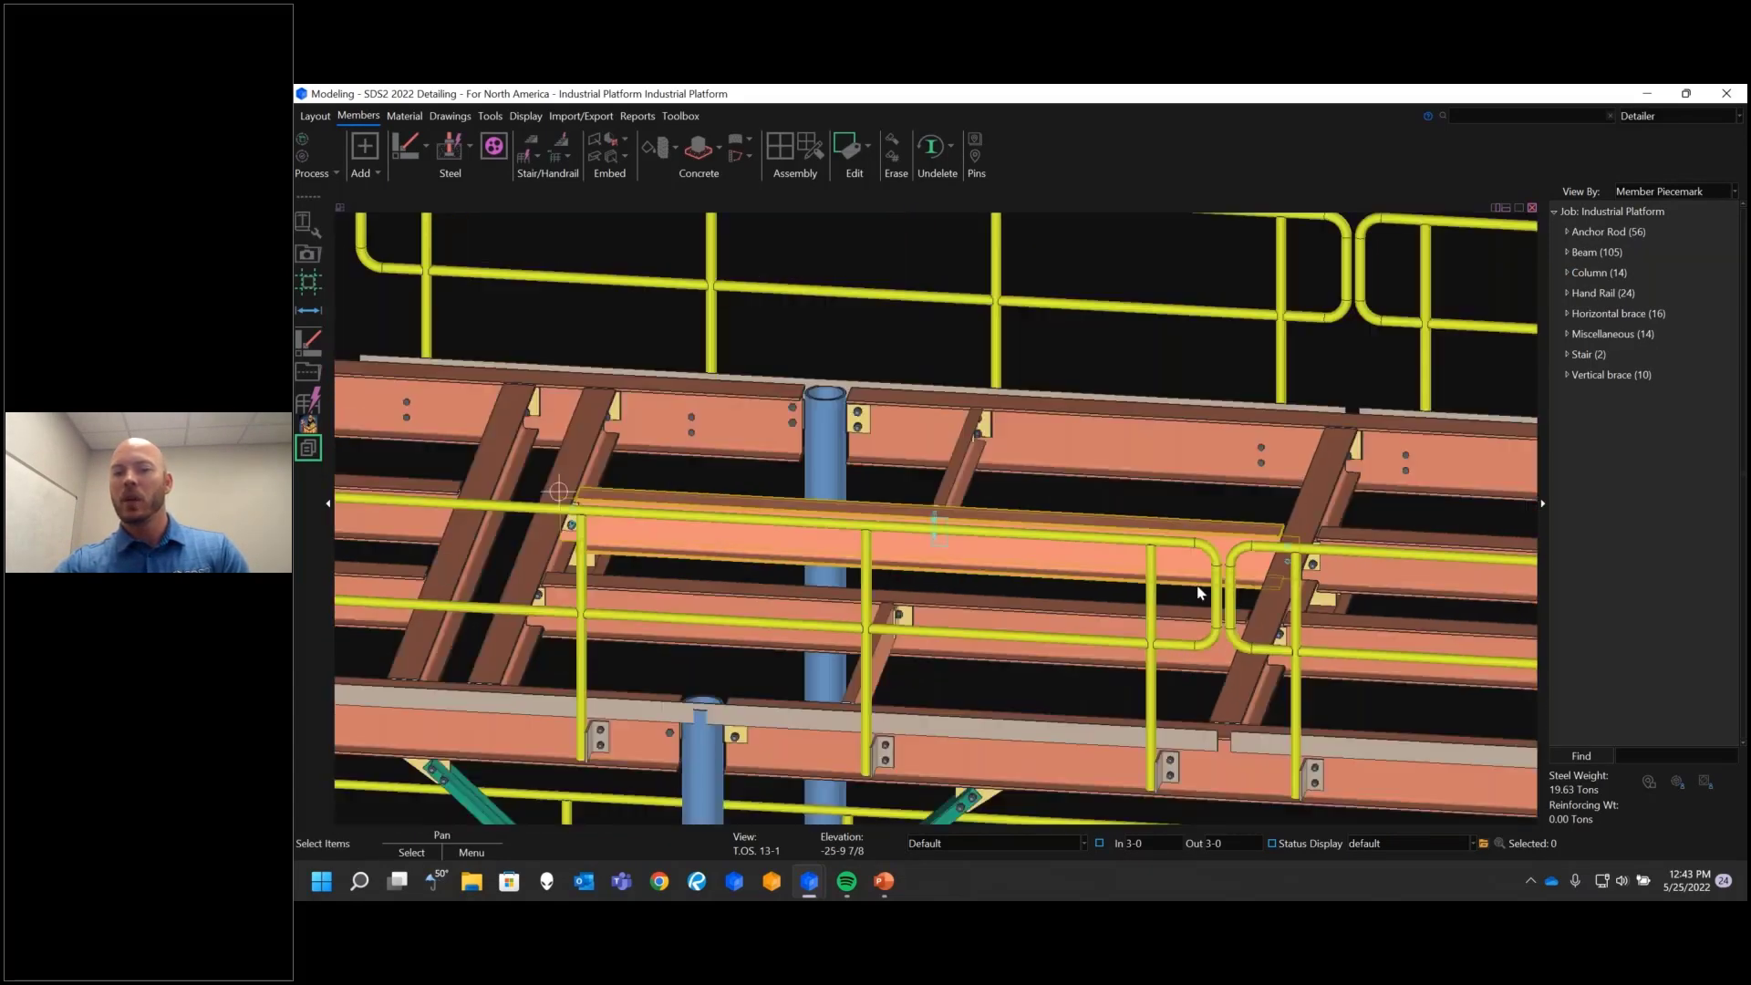
{"action": "mouse_move", "coordinate": [1083, 575]}
{"action": "middle_mouse_down", "text": "shift"}
{"action": "mouse_move", "coordinate": [1099, 583]}
{"action": "mouse_move", "coordinate": [1060, 594]}
{"action": "middle_mouse_up", "text": "shift"}
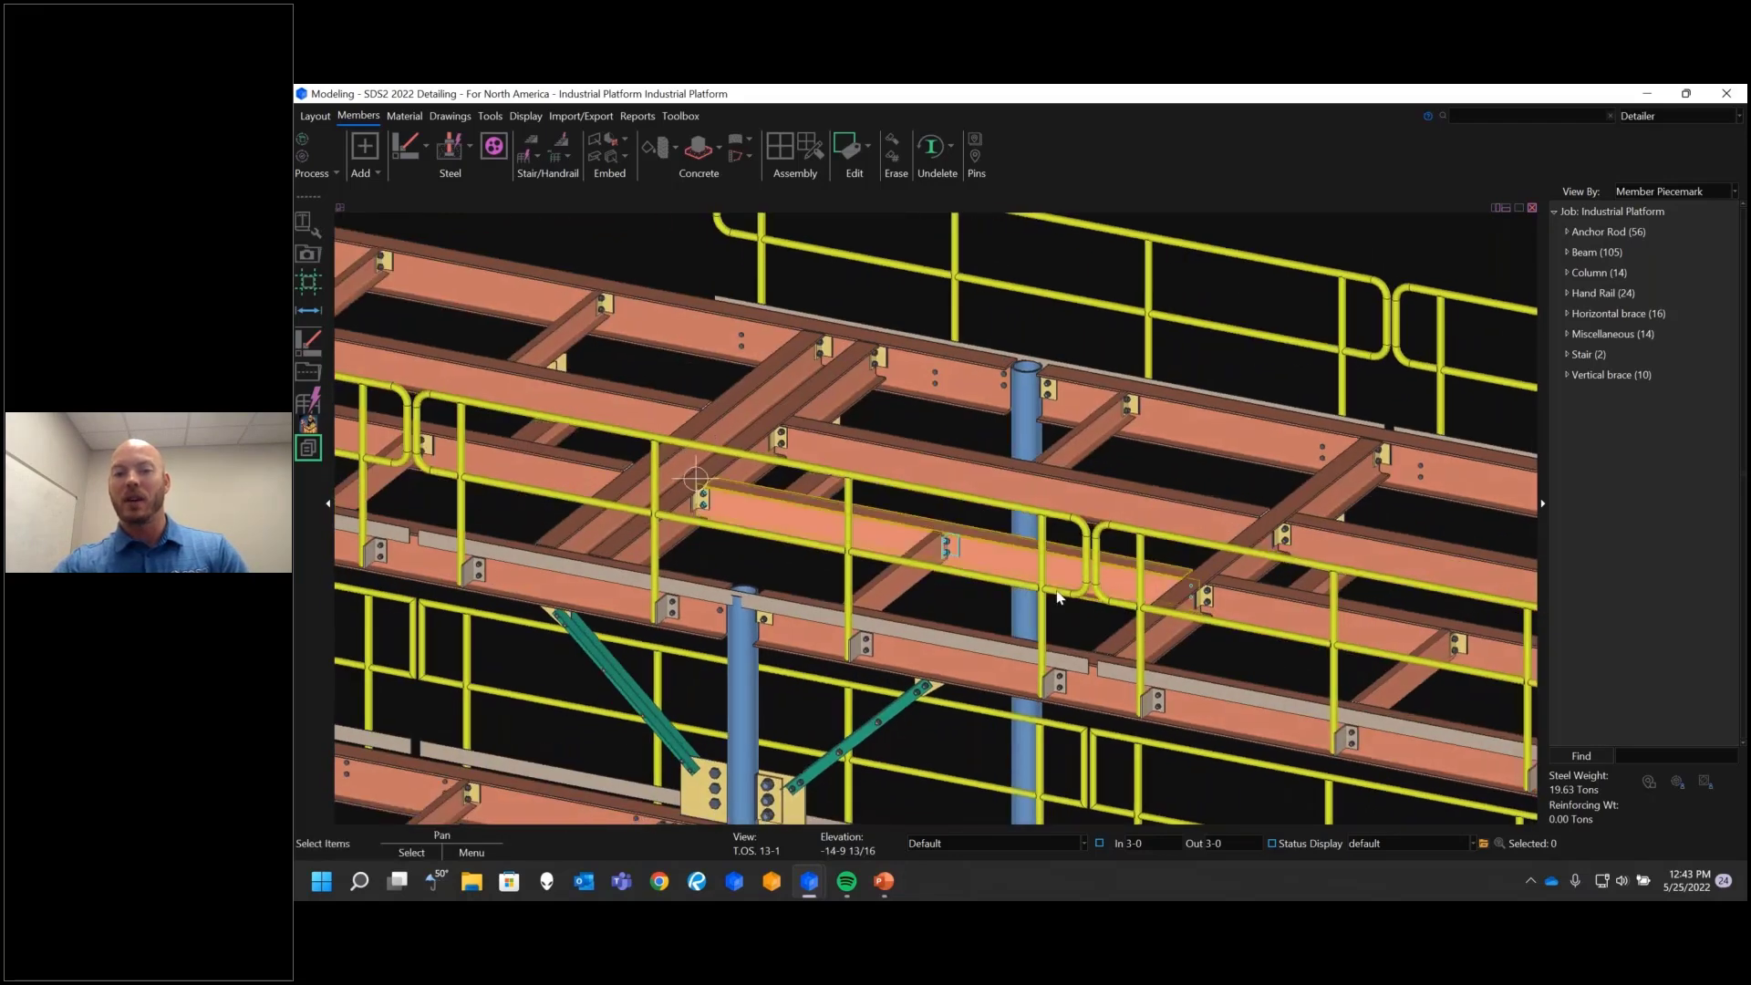
{"action": "scroll", "coordinate": [1045, 613], "scroll_direction": "down", "scroll_amount": 5}
{"action": "middle_click_drag", "start_coordinate": [976, 461], "coordinate": [1024, 399]}
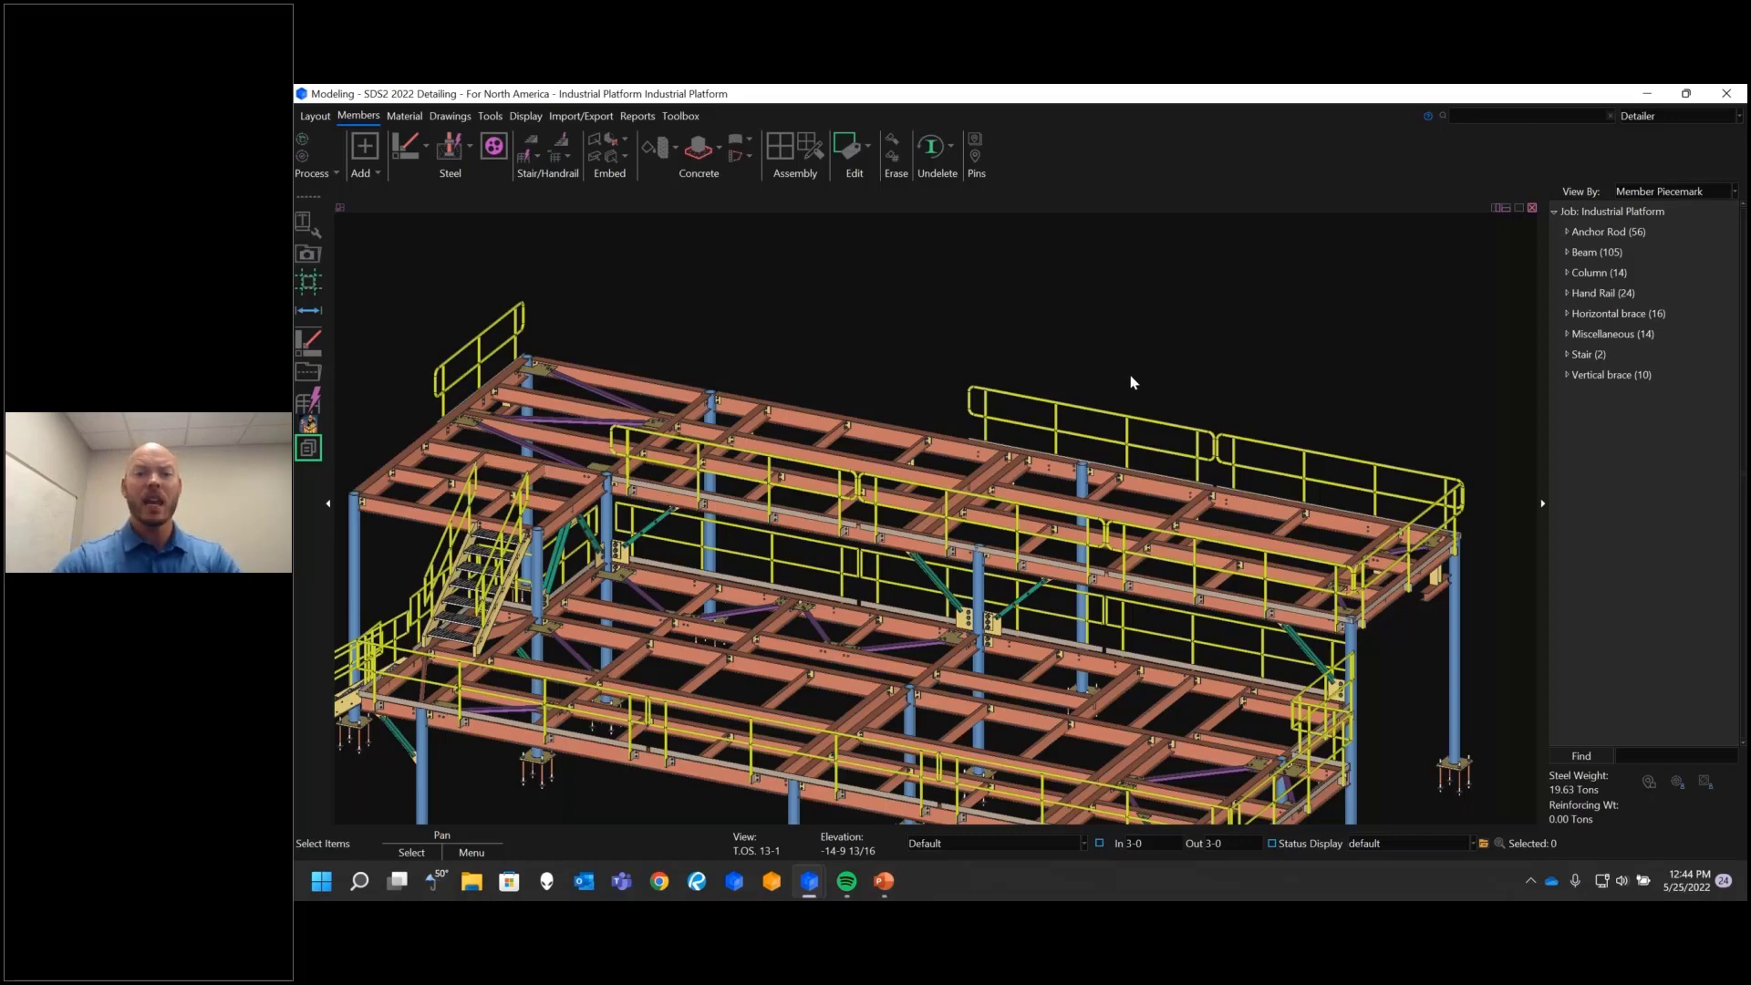
{"action": "scroll", "coordinate": [1172, 342], "scroll_direction": "down", "scroll_amount": 2}
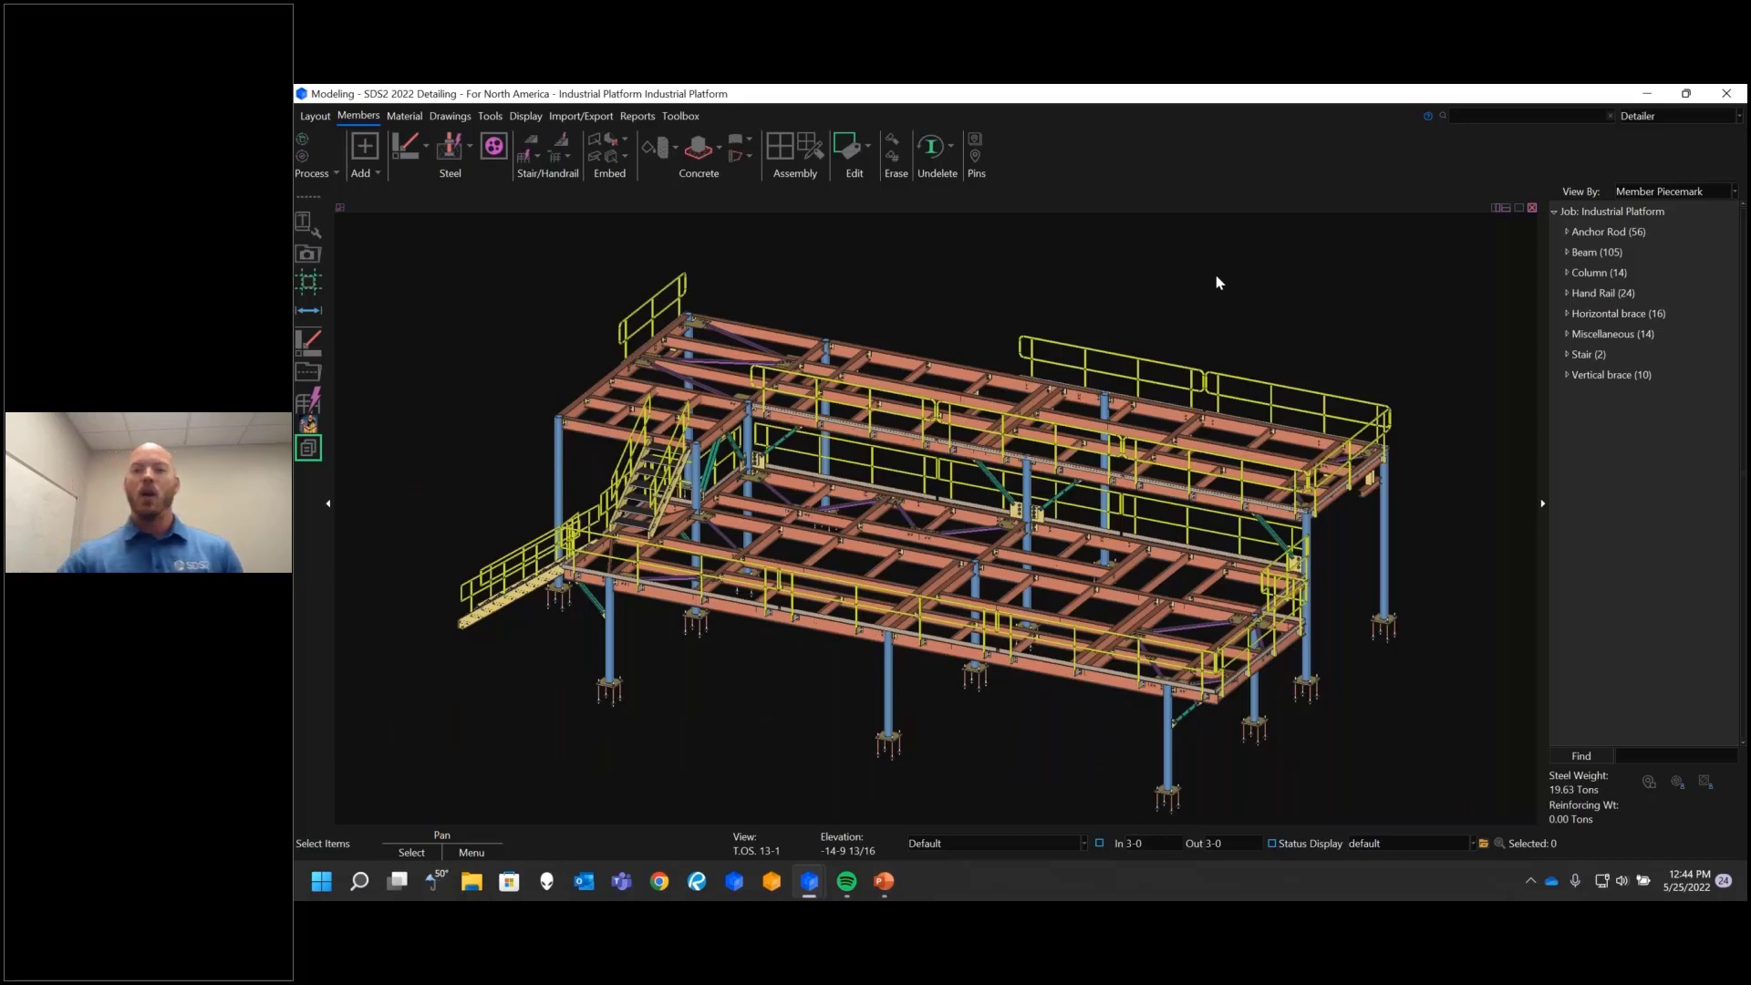
{"action": "middle_click_drag", "start_coordinate": [1030, 686], "coordinate": [1026, 671]}
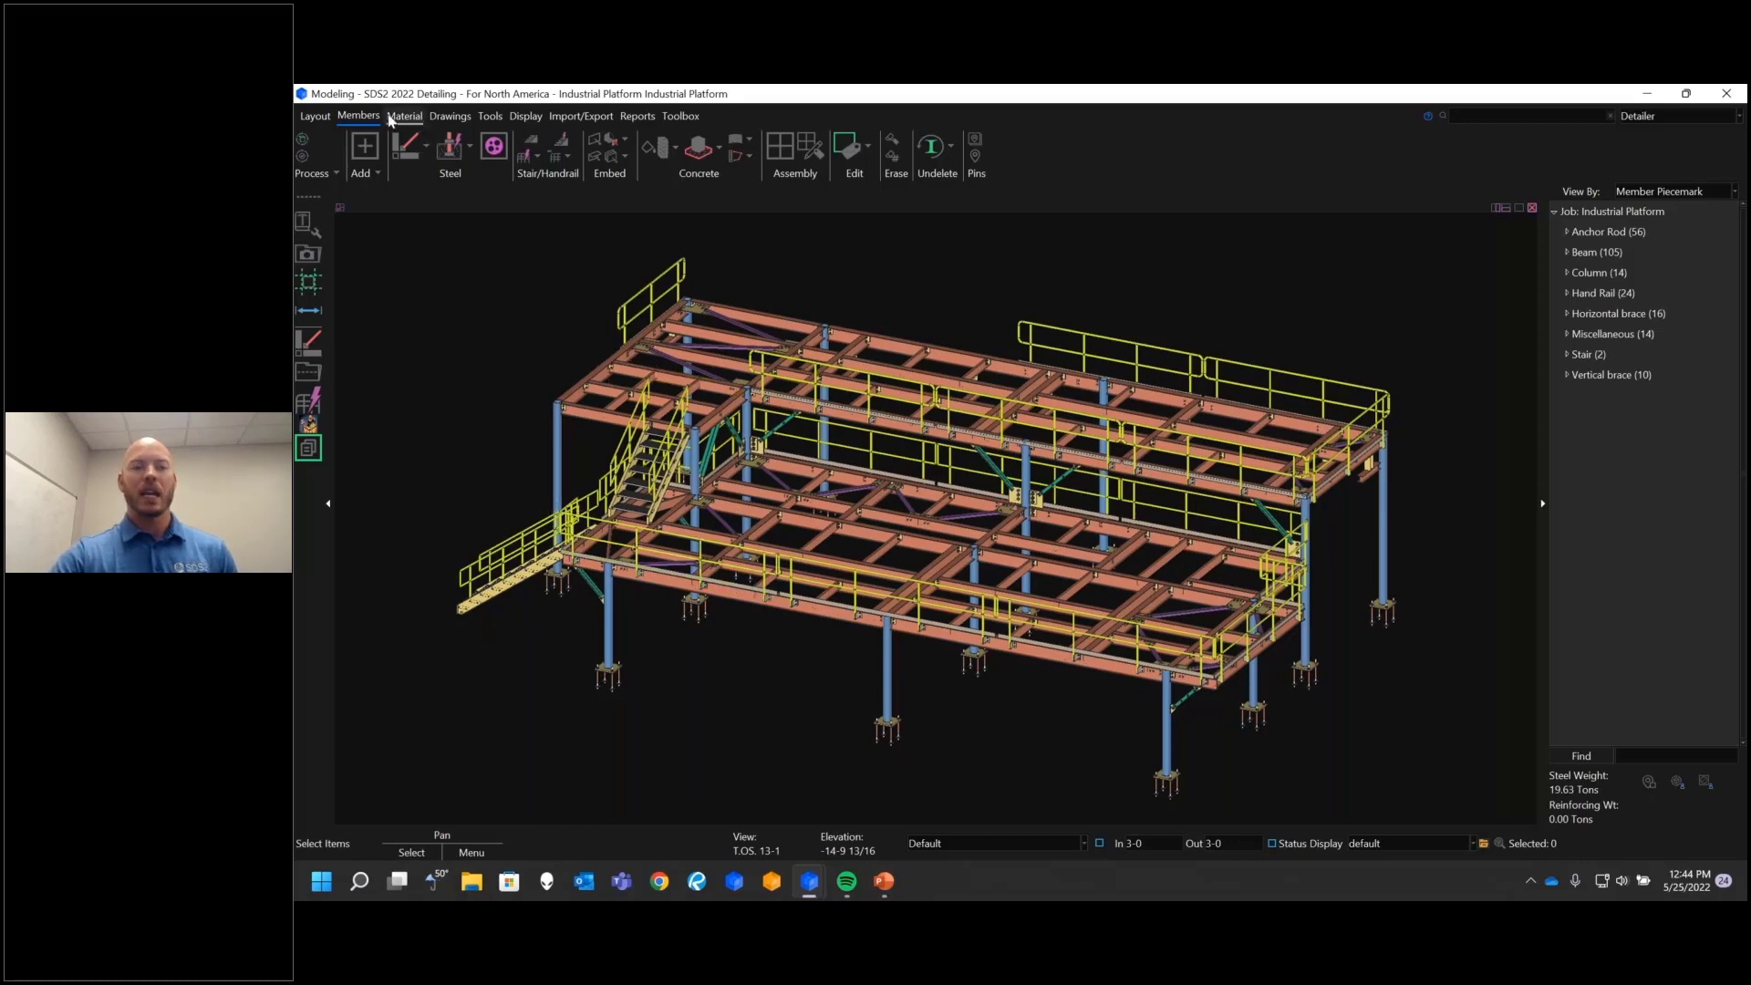
Step: Detail only the column members, hiding every other member type from the piecemark selection list
{"action": "left_click", "coordinate": [449, 116]}
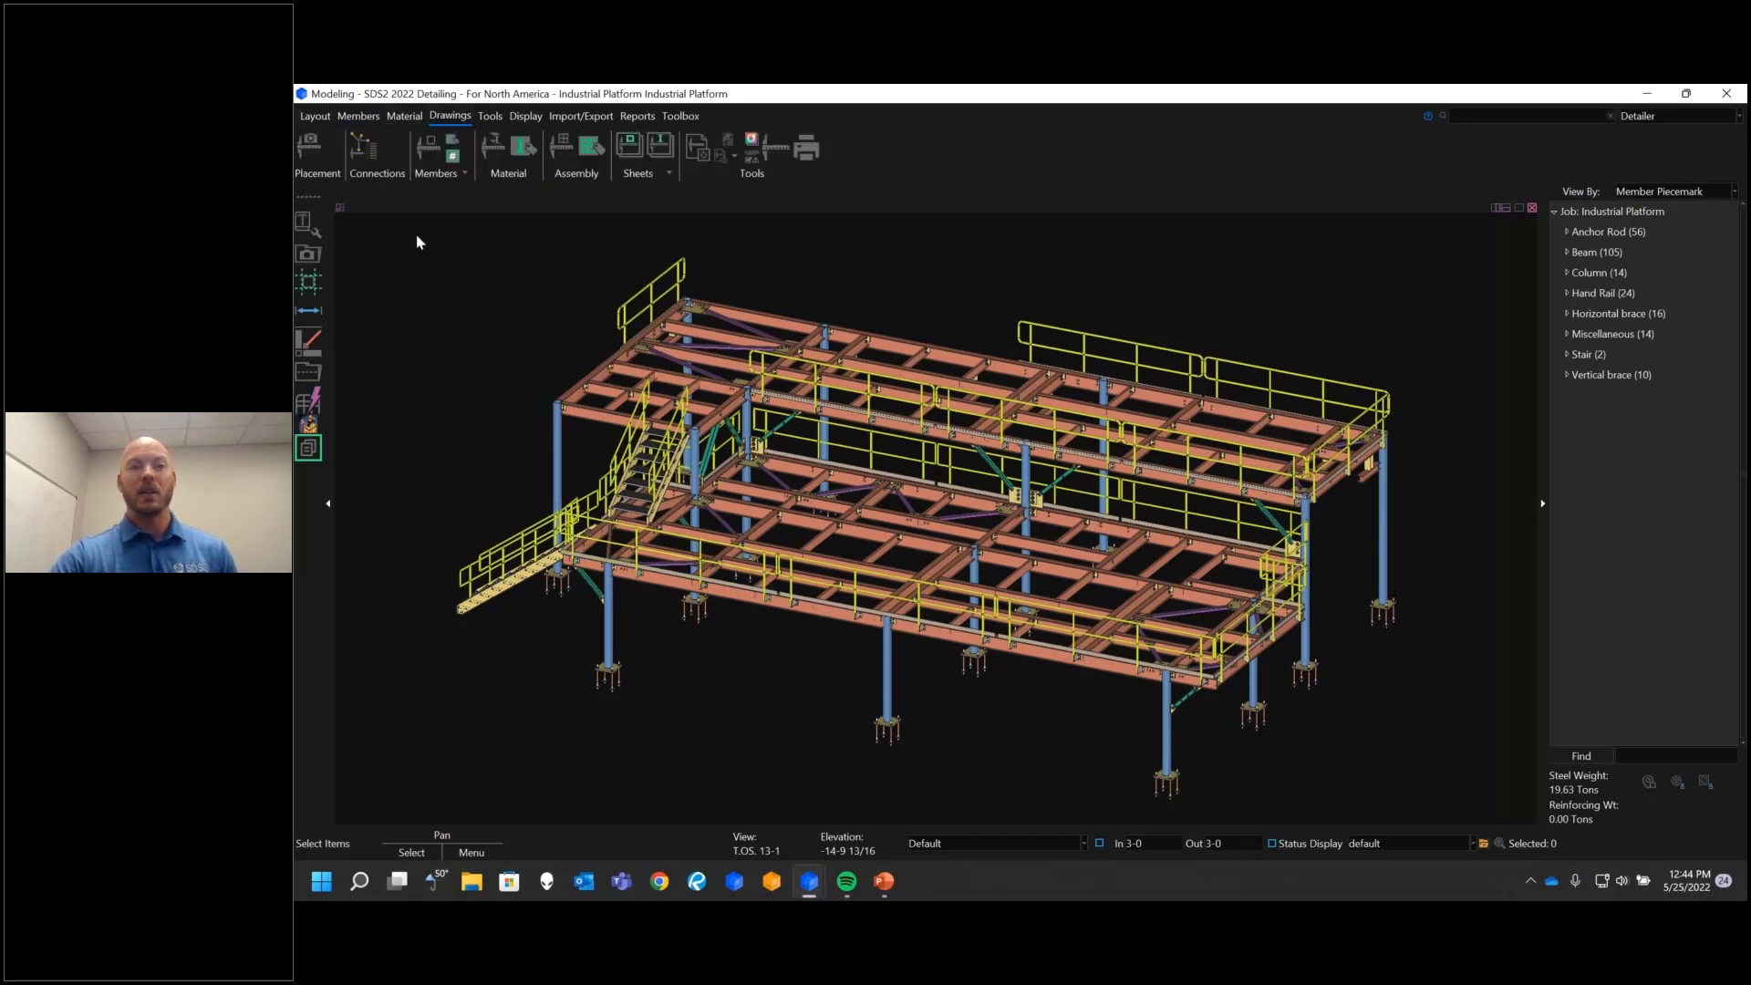
{"action": "left_click", "coordinate": [427, 148]}
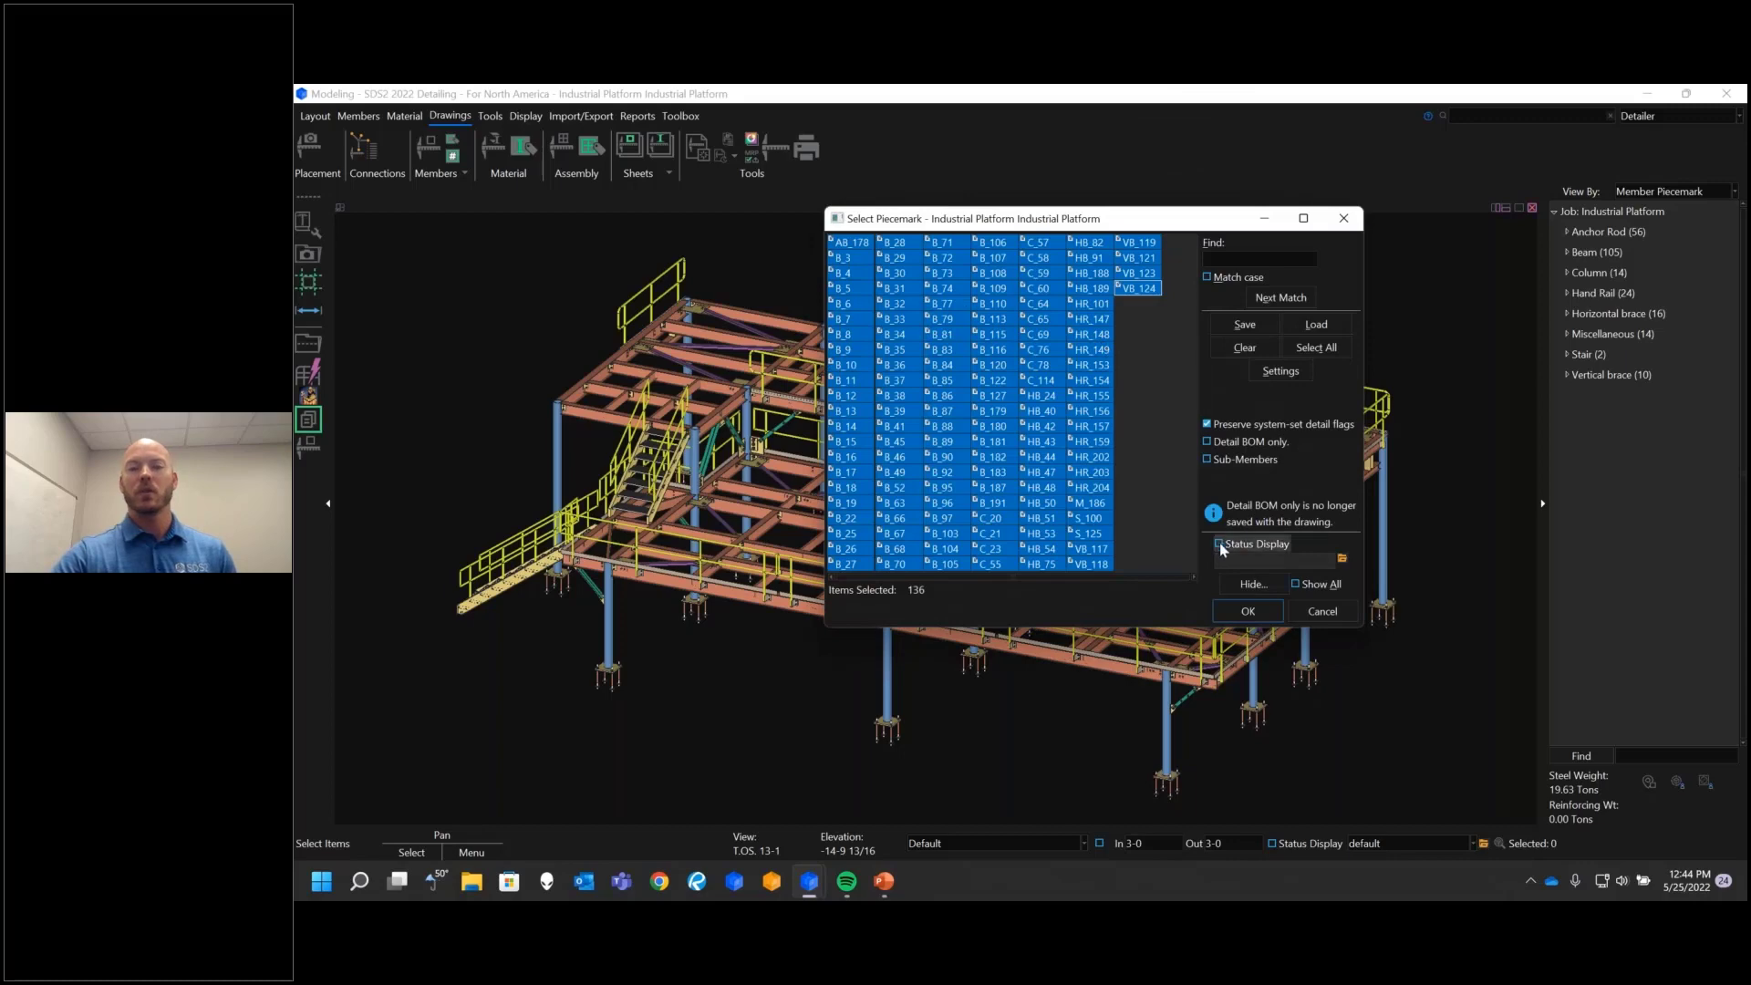
{"action": "left_click", "coordinate": [1246, 586]}
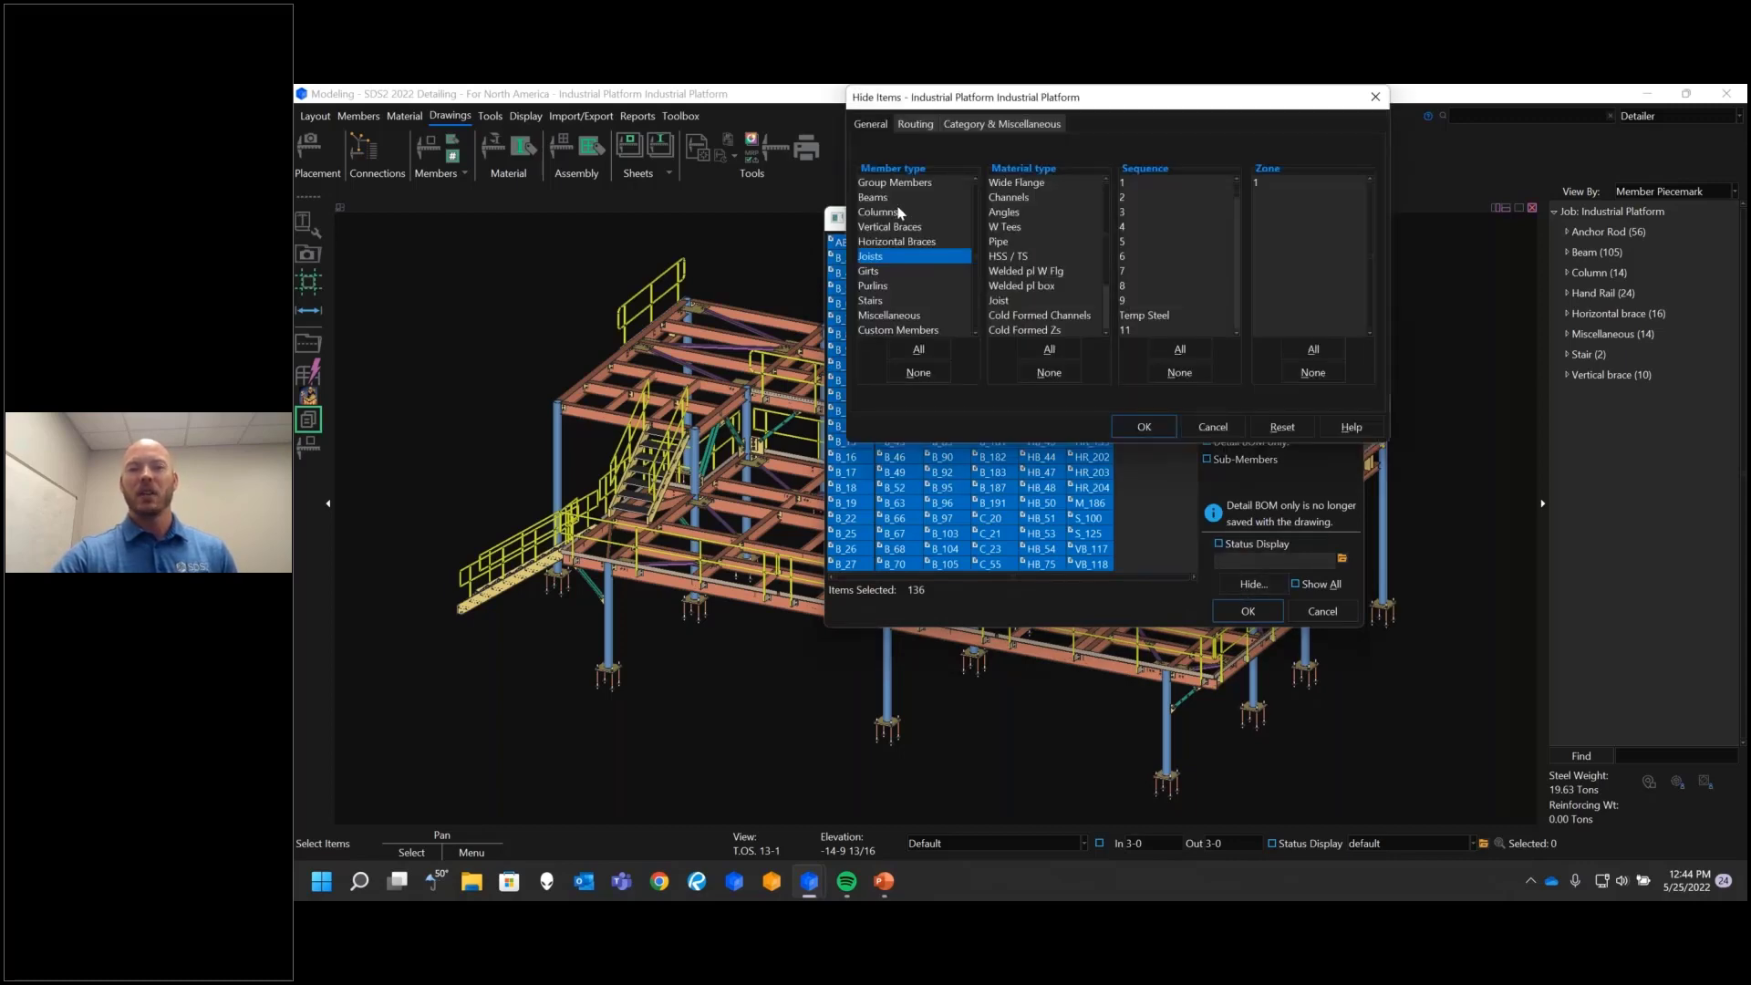
{"action": "left_click", "coordinate": [923, 348]}
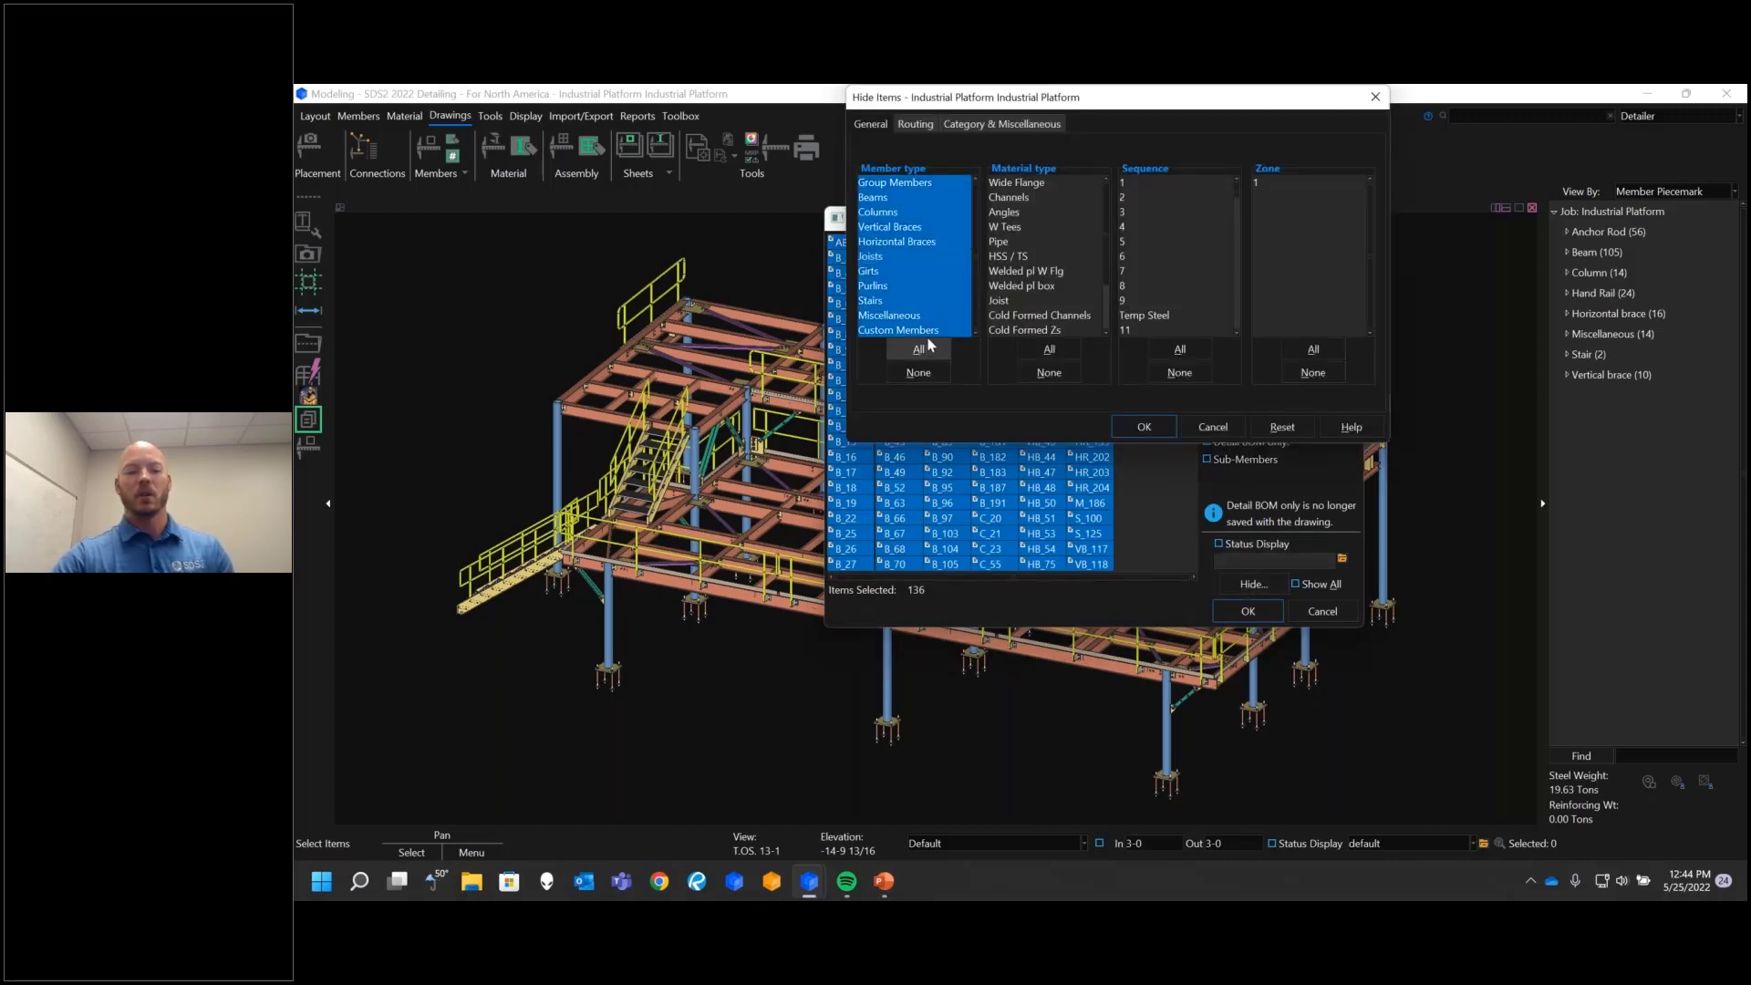
{"action": "left_click", "coordinate": [885, 211], "text": "ctrl"}
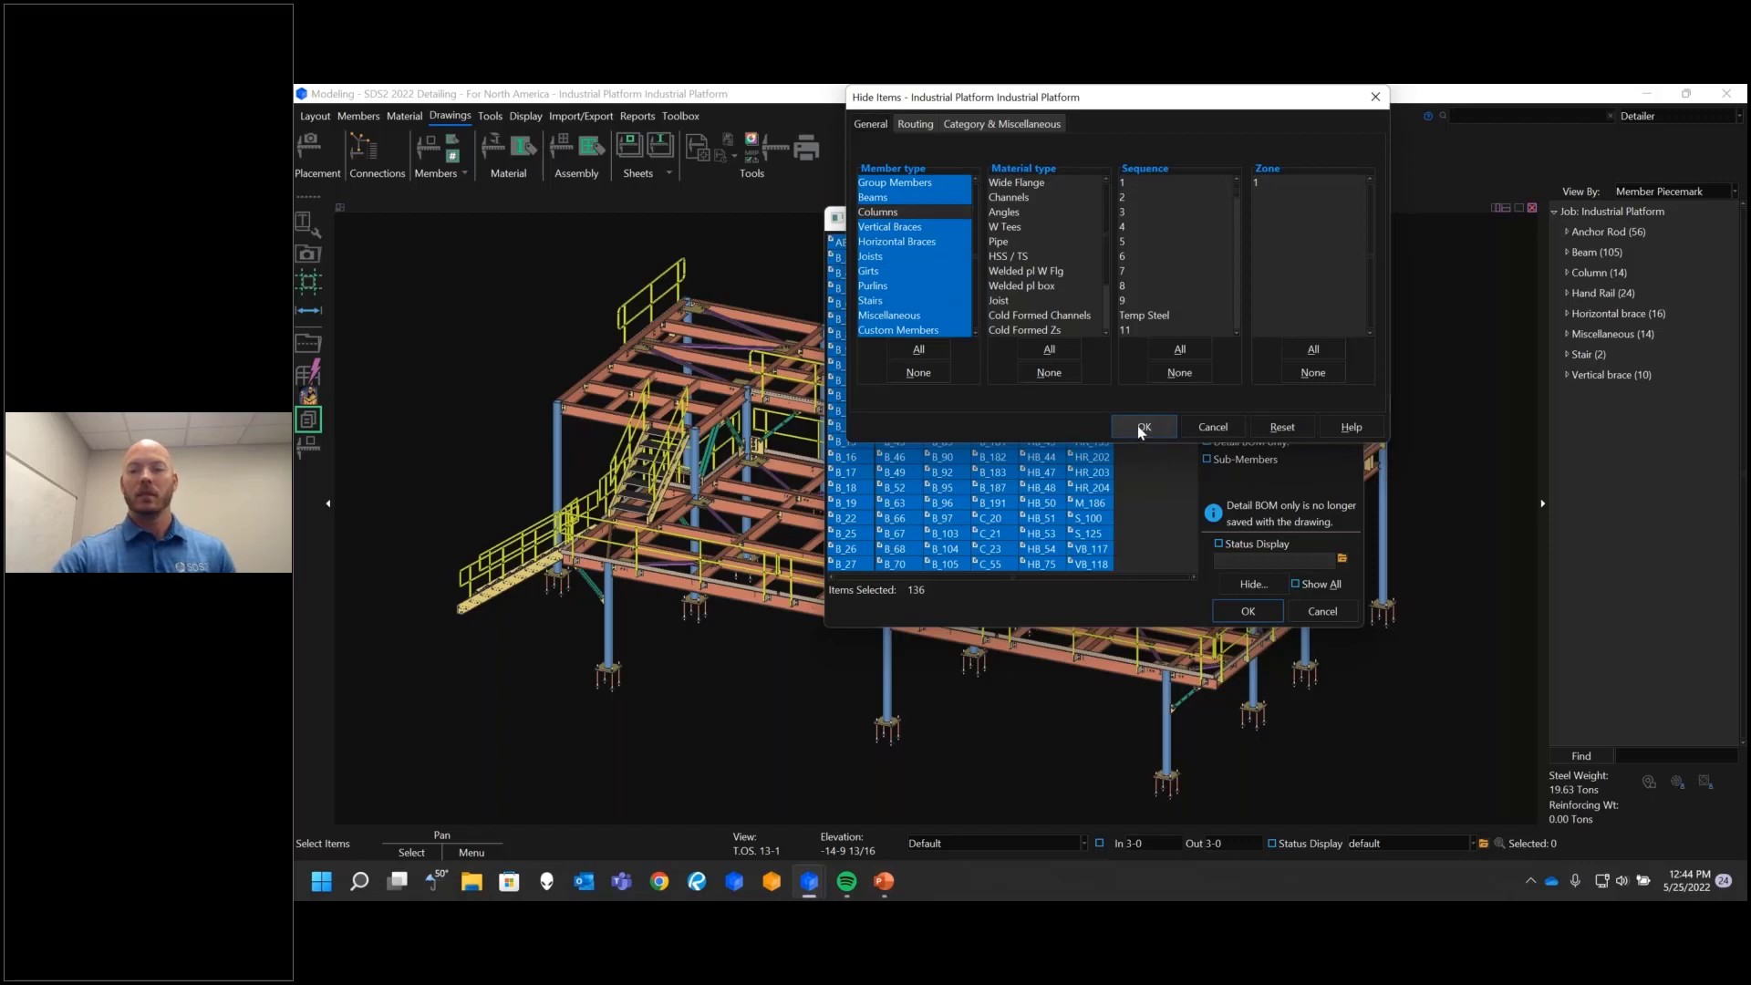
{"action": "left_click", "coordinate": [1142, 428]}
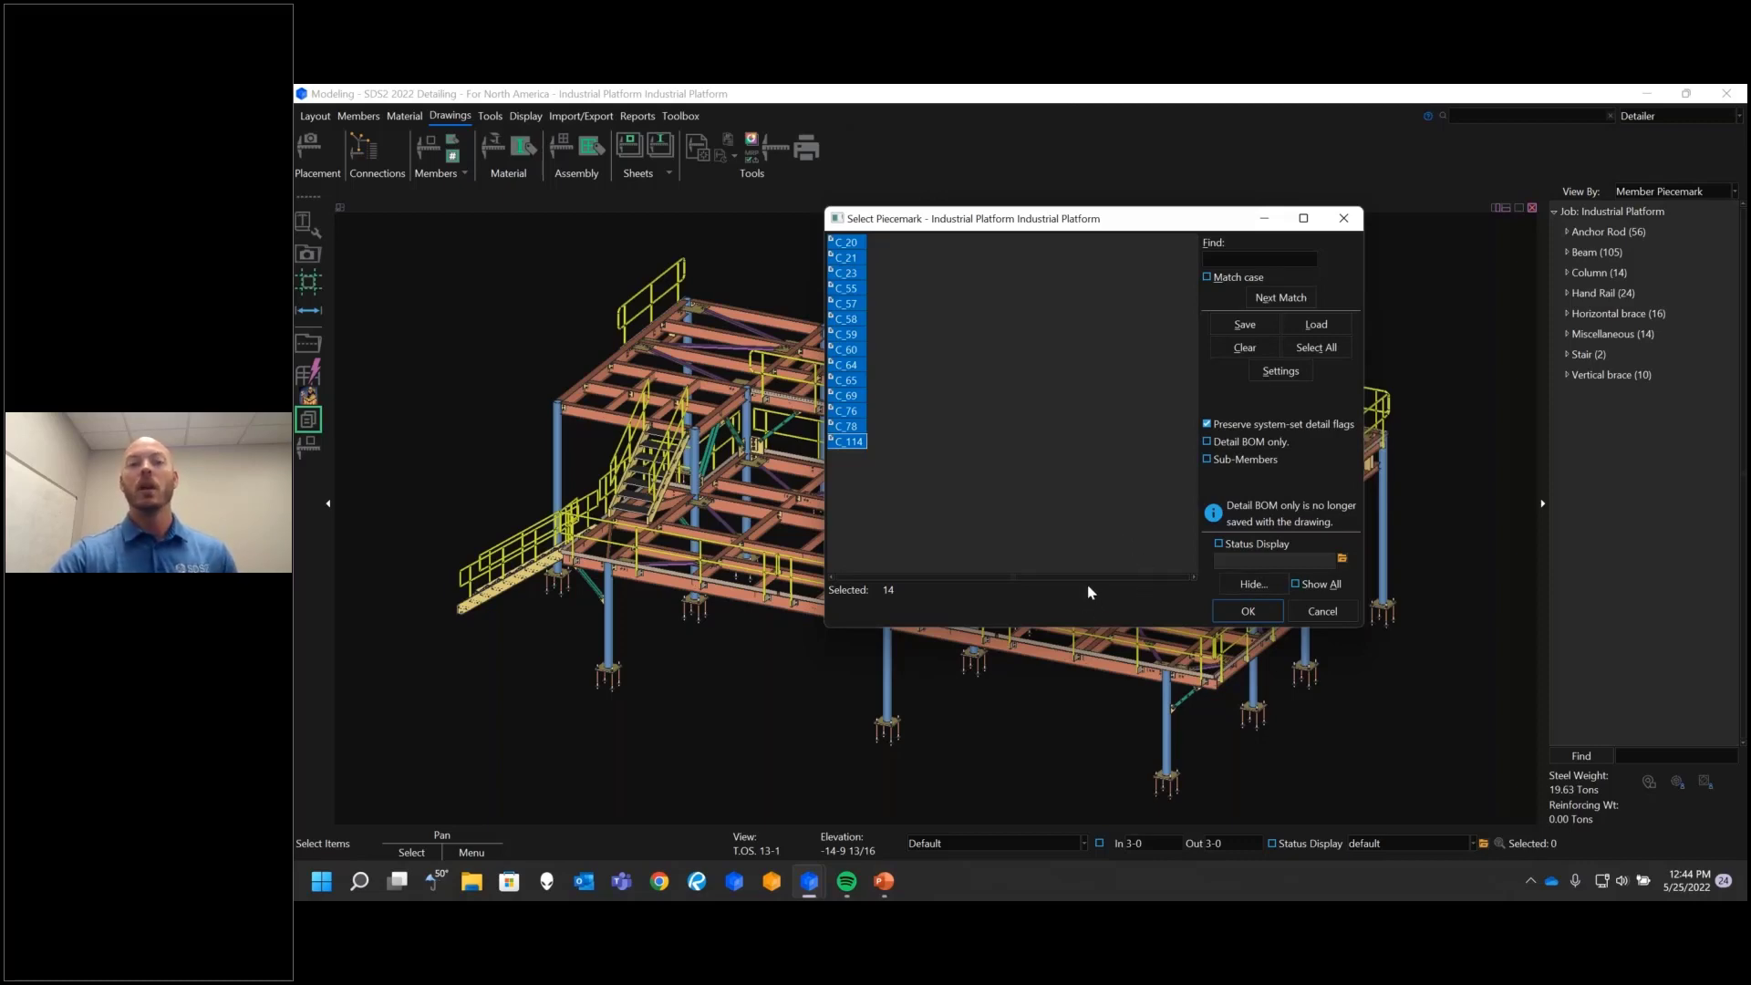
{"action": "left_click", "coordinate": [1248, 613]}
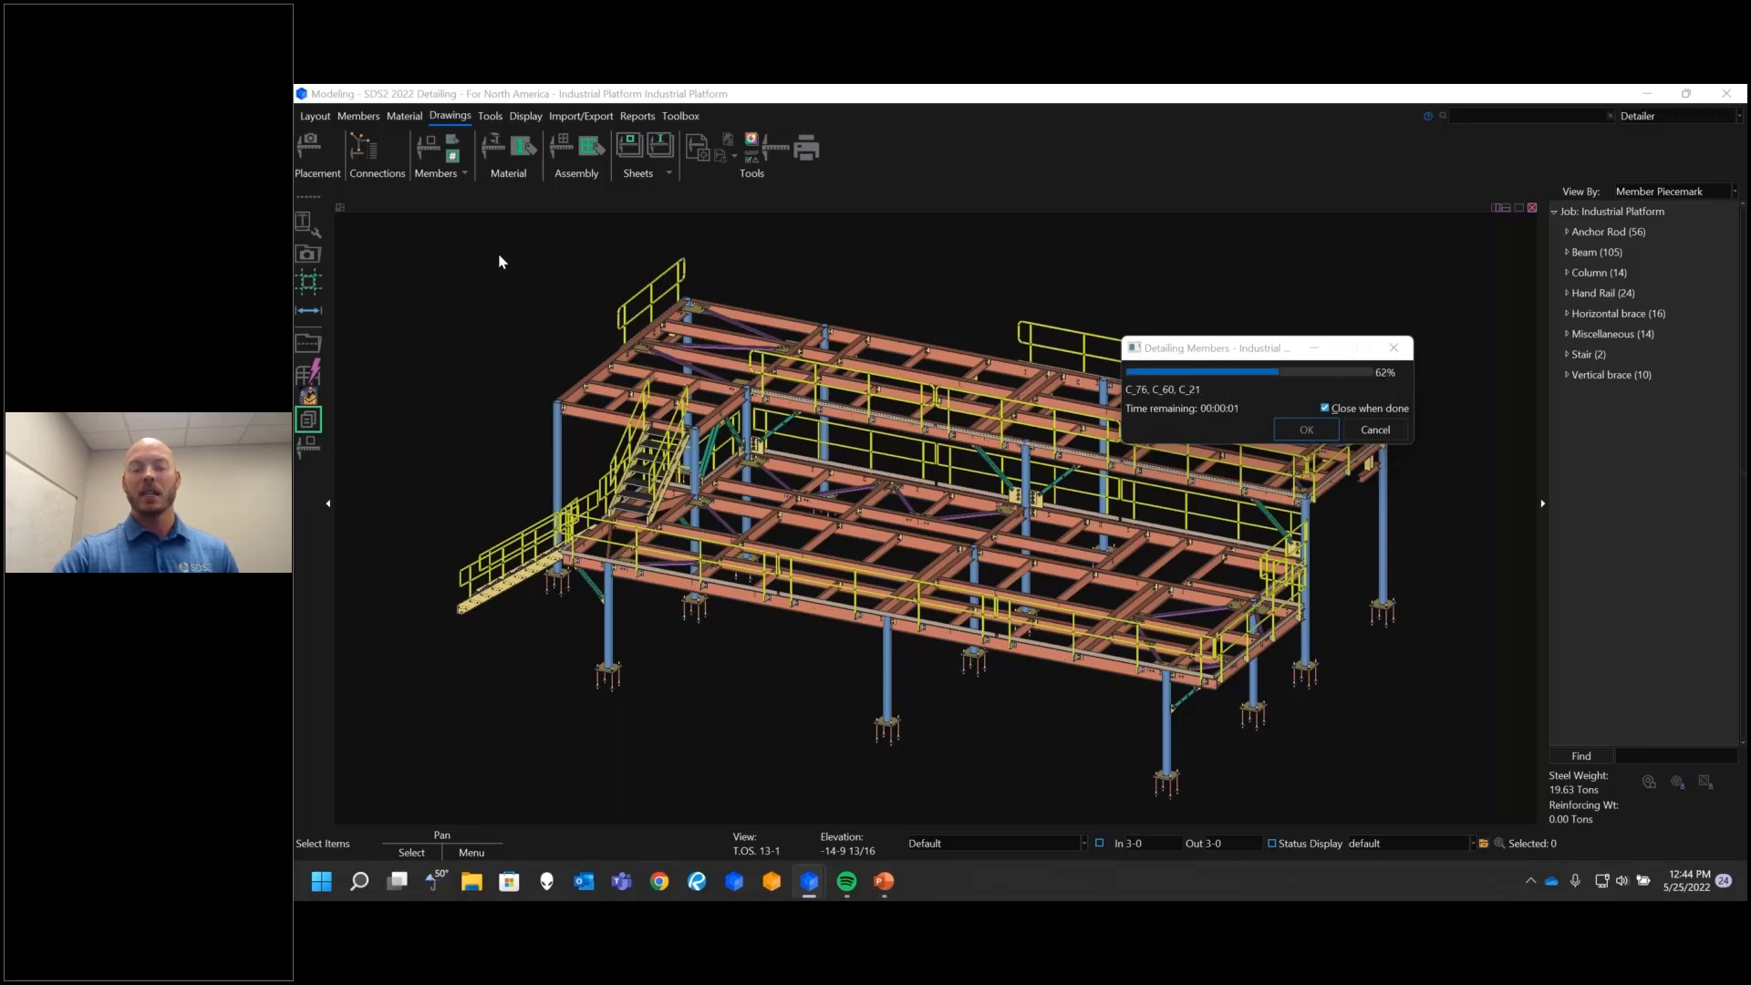
Step: Select all columns in the model using the Columns selection filter, and save the selection as Columns
{"action": "left_click", "coordinate": [993, 844]}
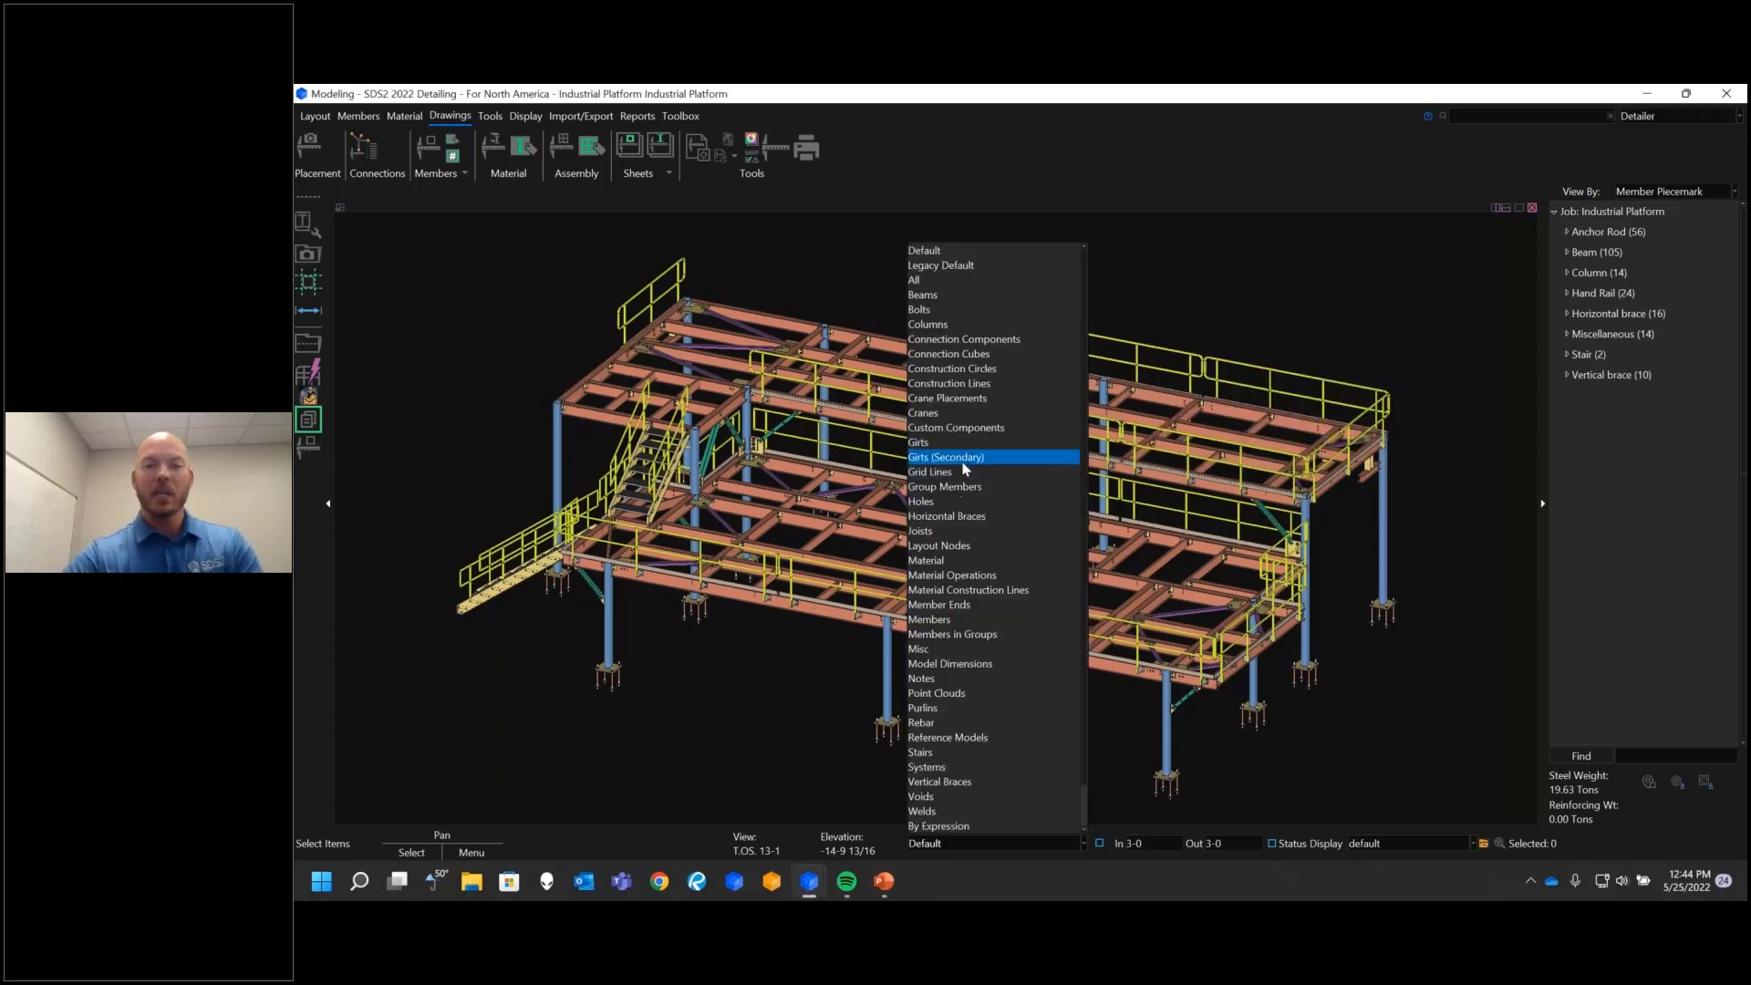
{"action": "left_click", "coordinate": [945, 325]}
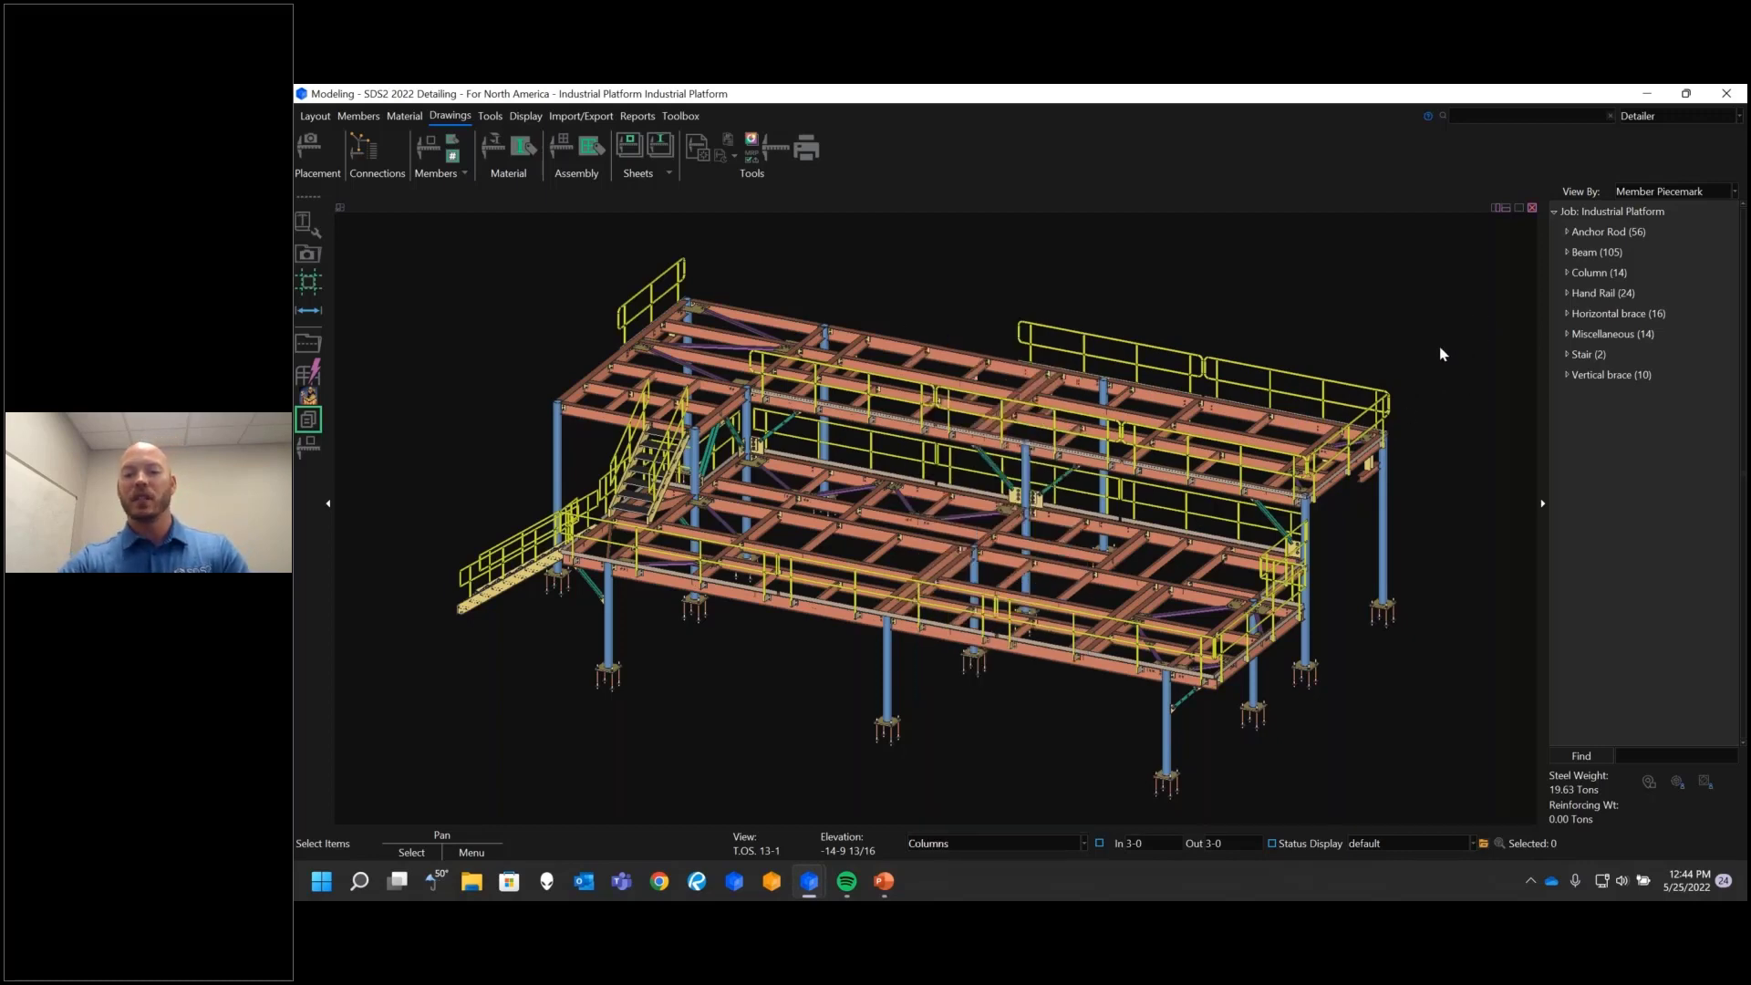
{"action": "left_click_drag", "start_coordinate": [1472, 317], "coordinate": [475, 723]}
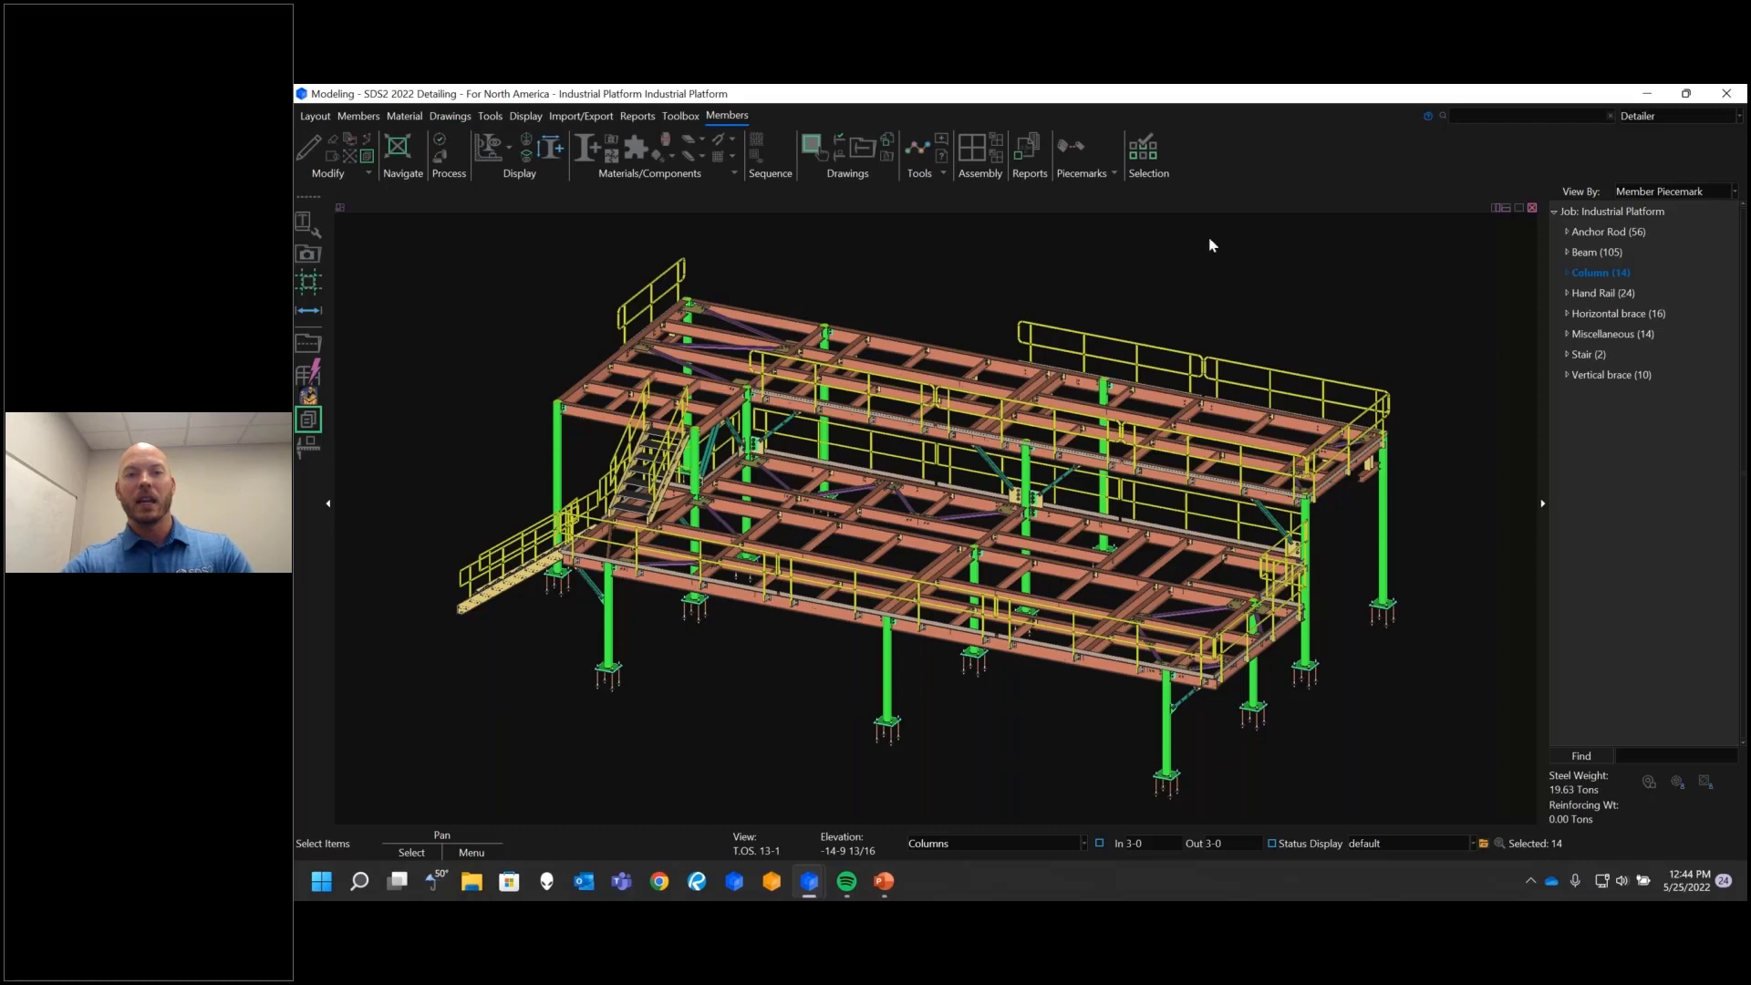
{"action": "left_click", "coordinate": [1157, 157]}
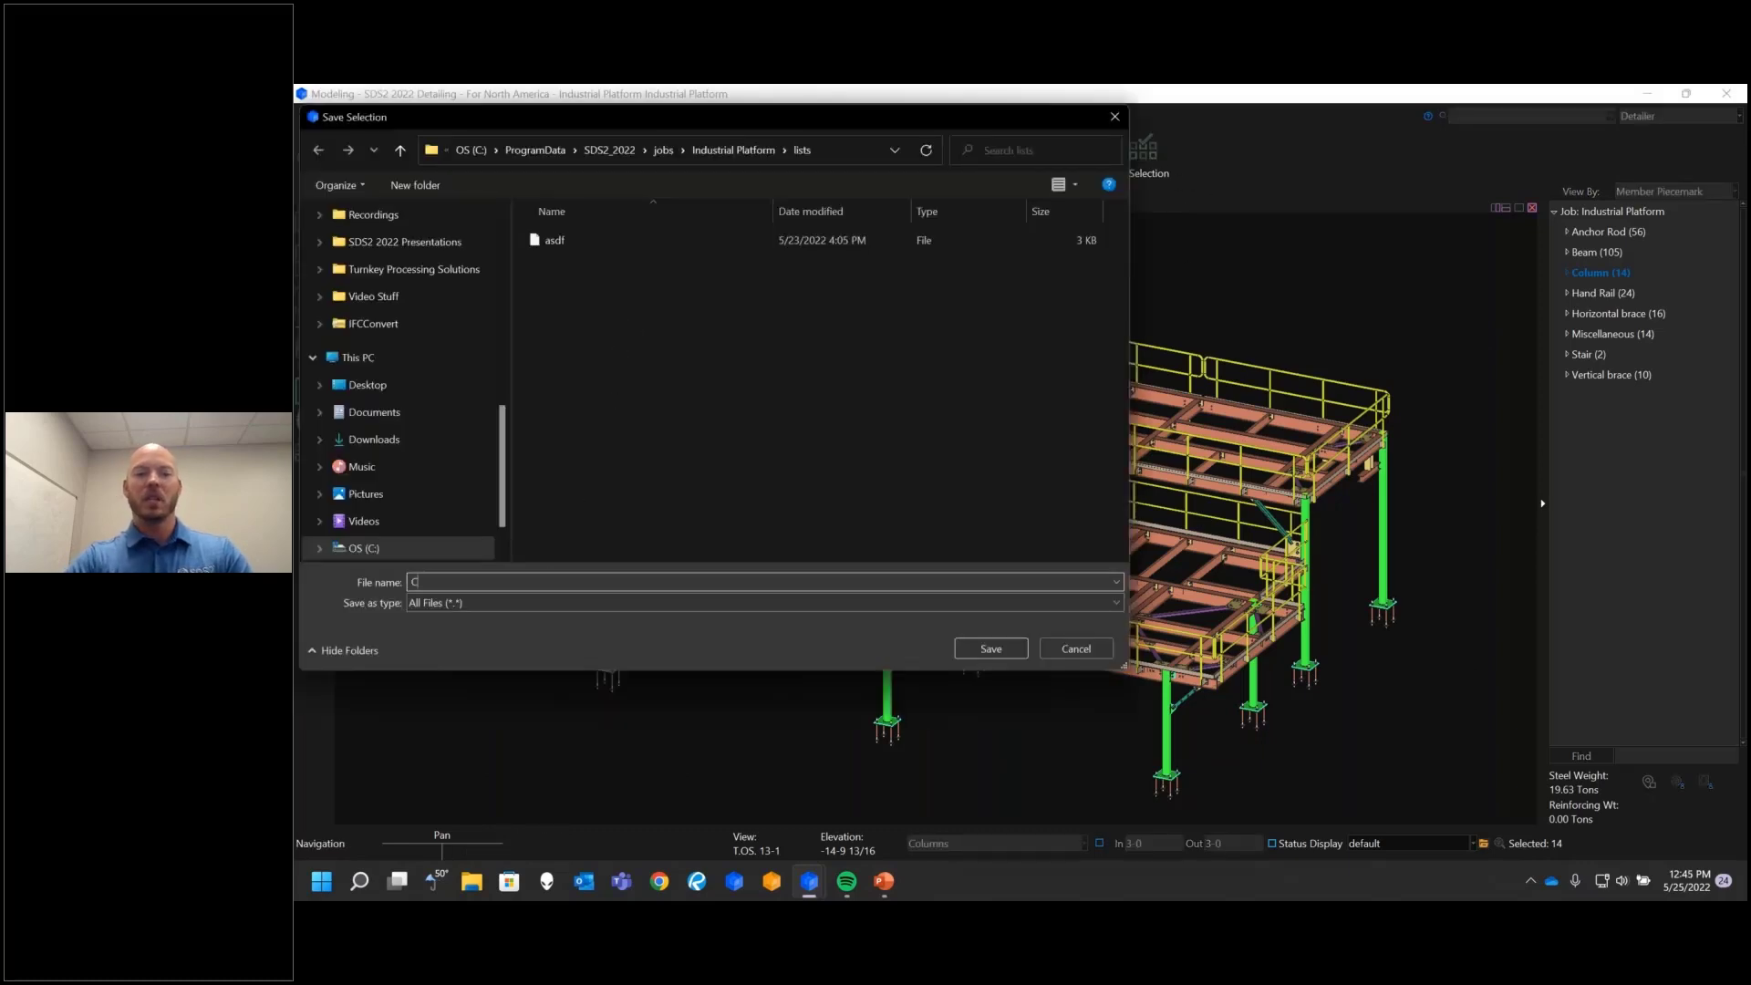
{"action": "type", "text": "Columns"}
{"action": "key", "text": "Return"}
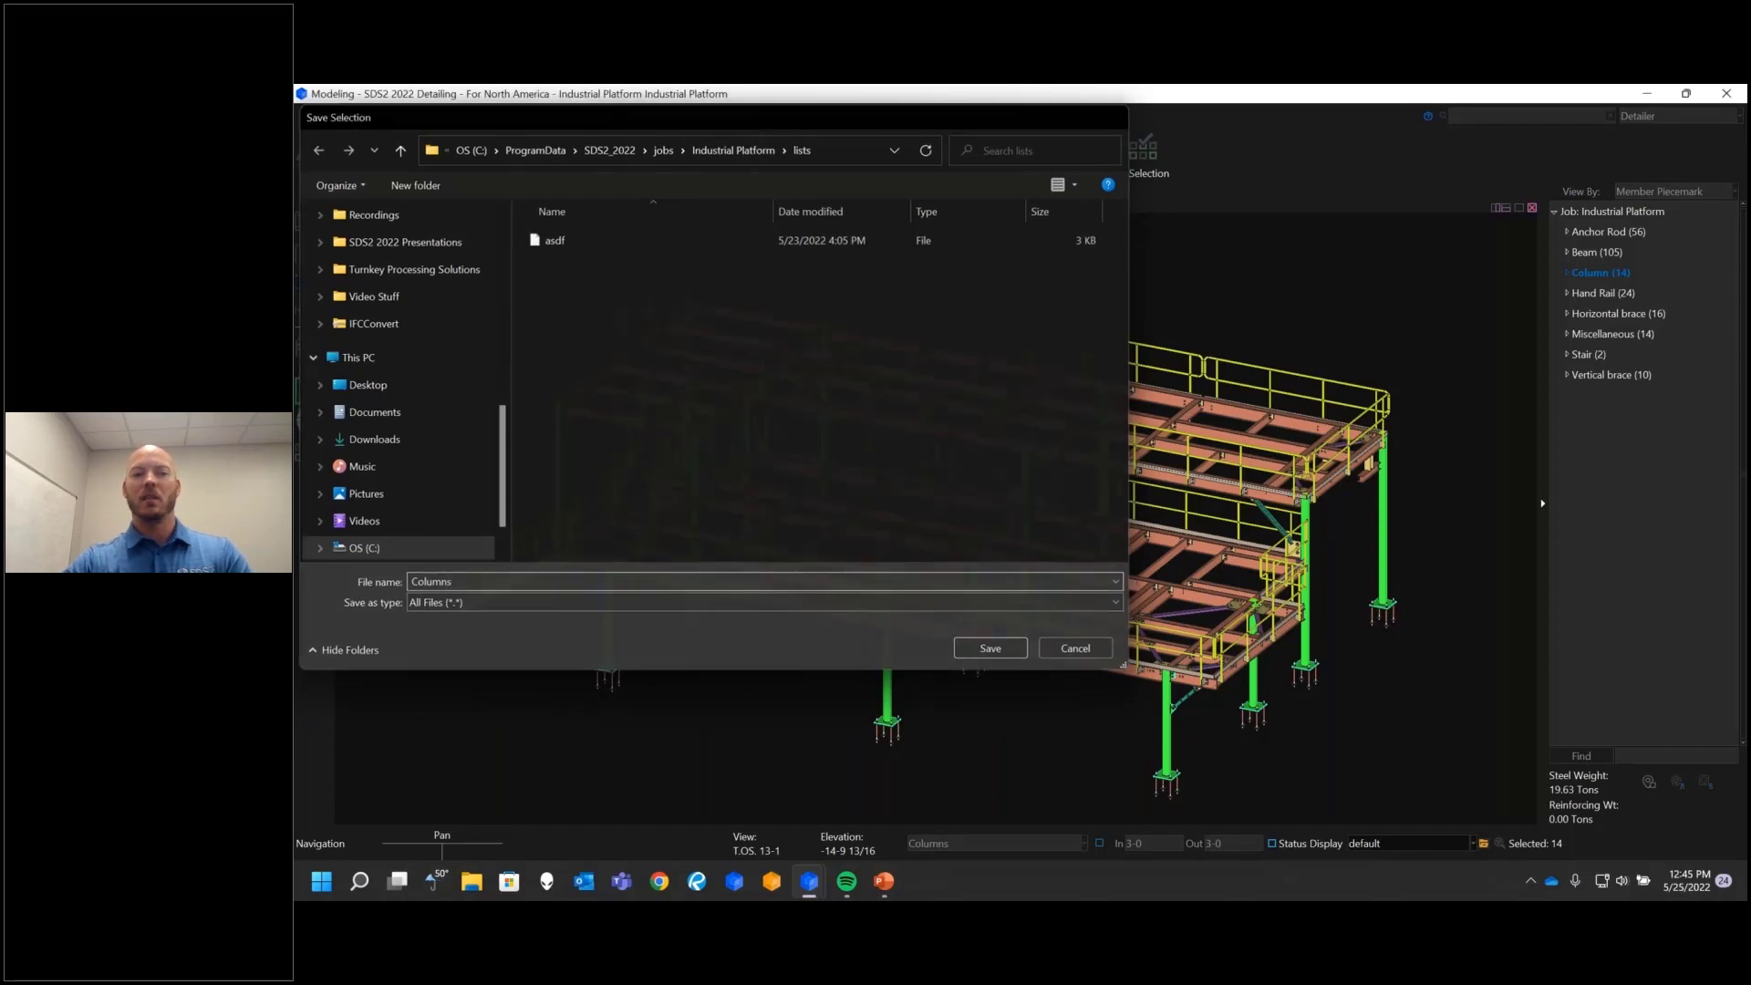
{"action": "left_click", "coordinate": [463, 262]}
Step: Open the member detailing piecemark list again, clear its selection and load the saved Columns selection
{"action": "left_click", "coordinate": [451, 116]}
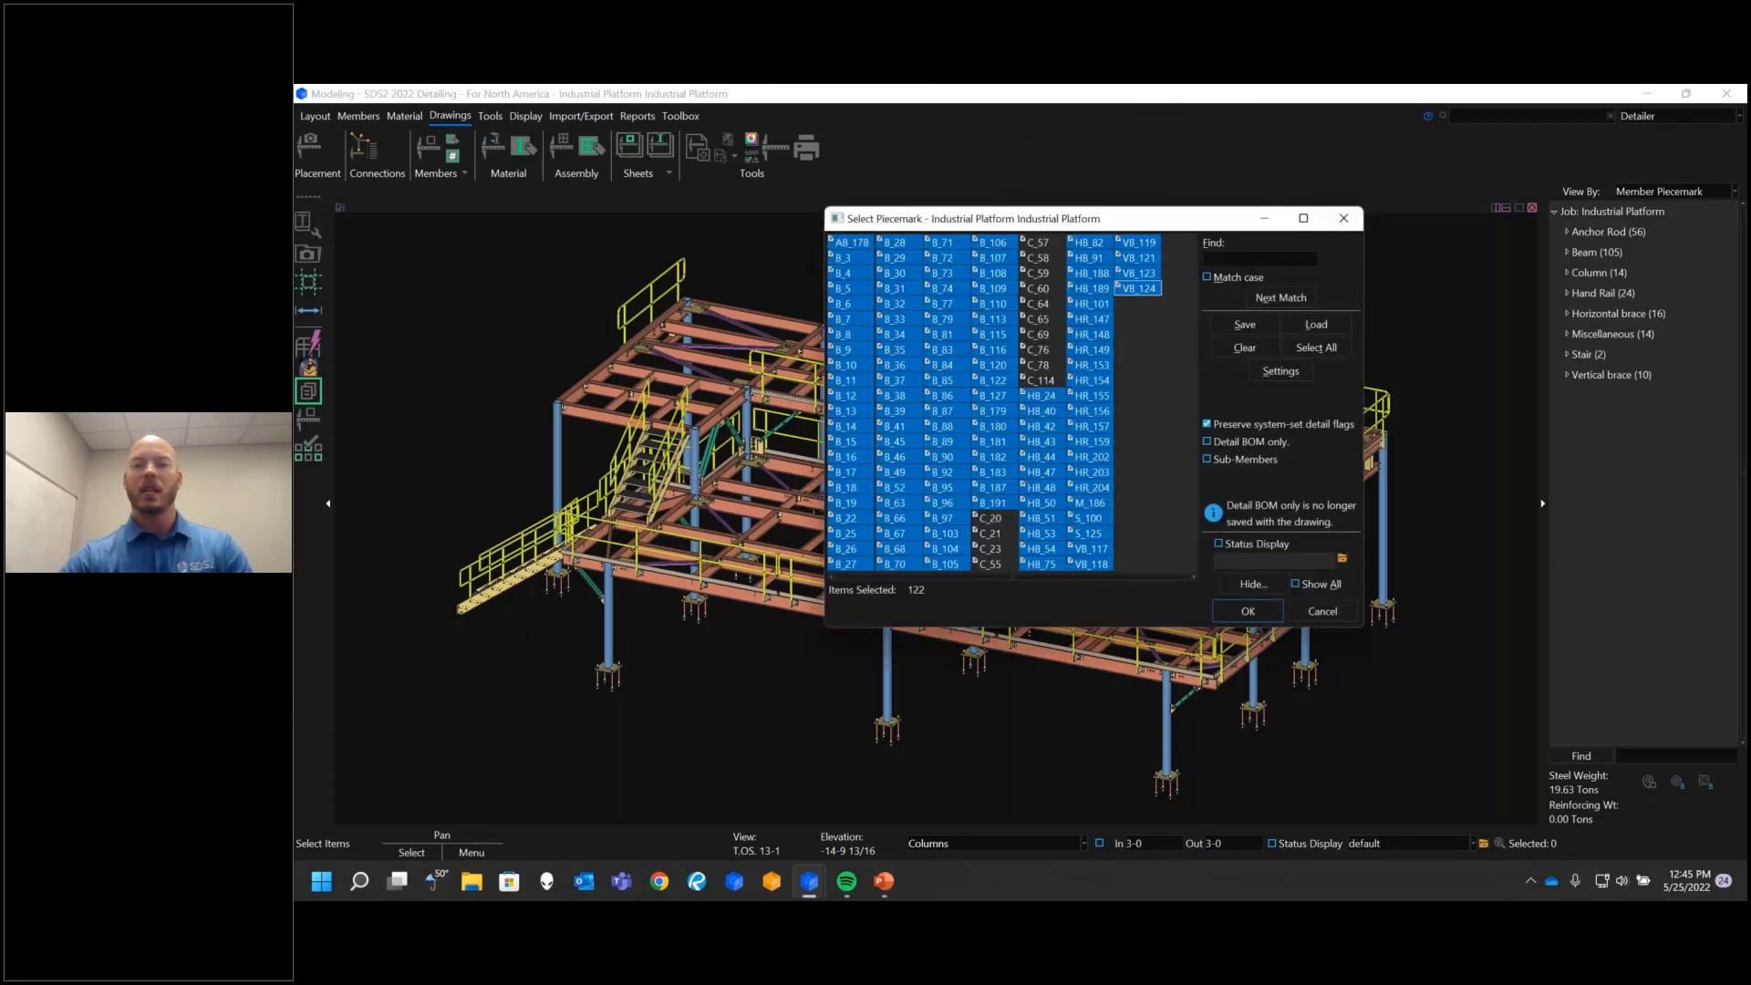
{"action": "left_click", "coordinate": [1244, 348]}
{"action": "left_click", "coordinate": [1316, 324]}
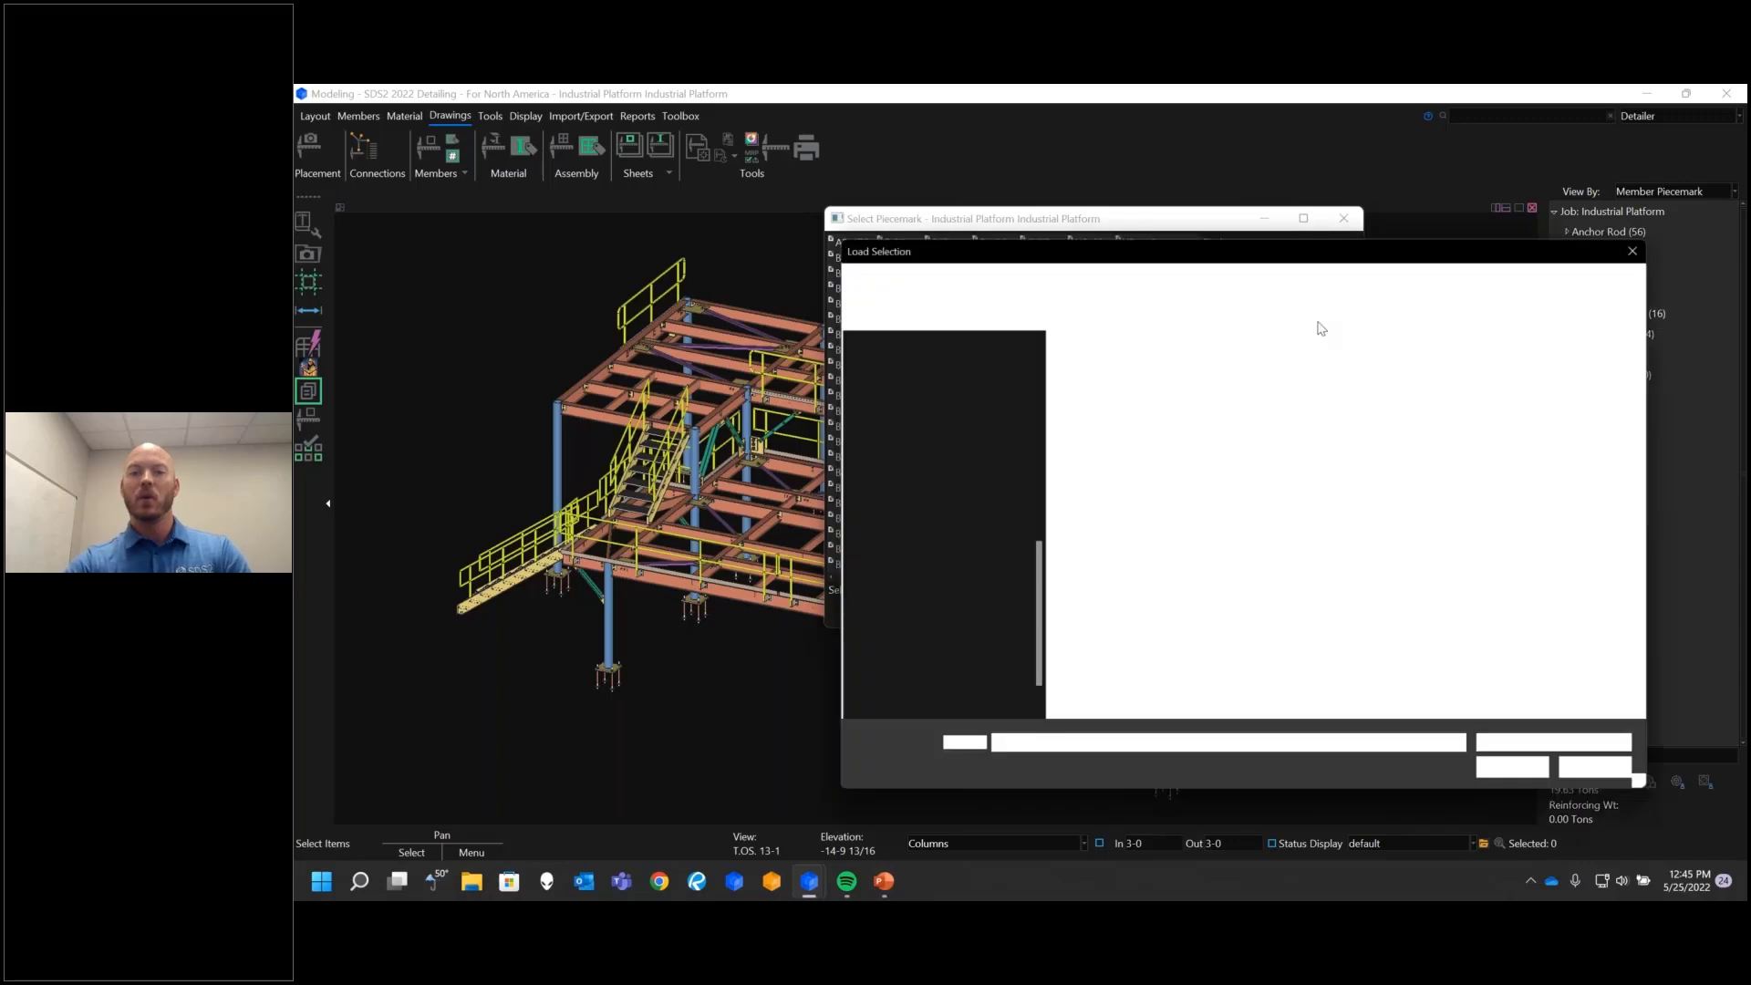
{"action": "double_click", "coordinate": [1114, 392]}
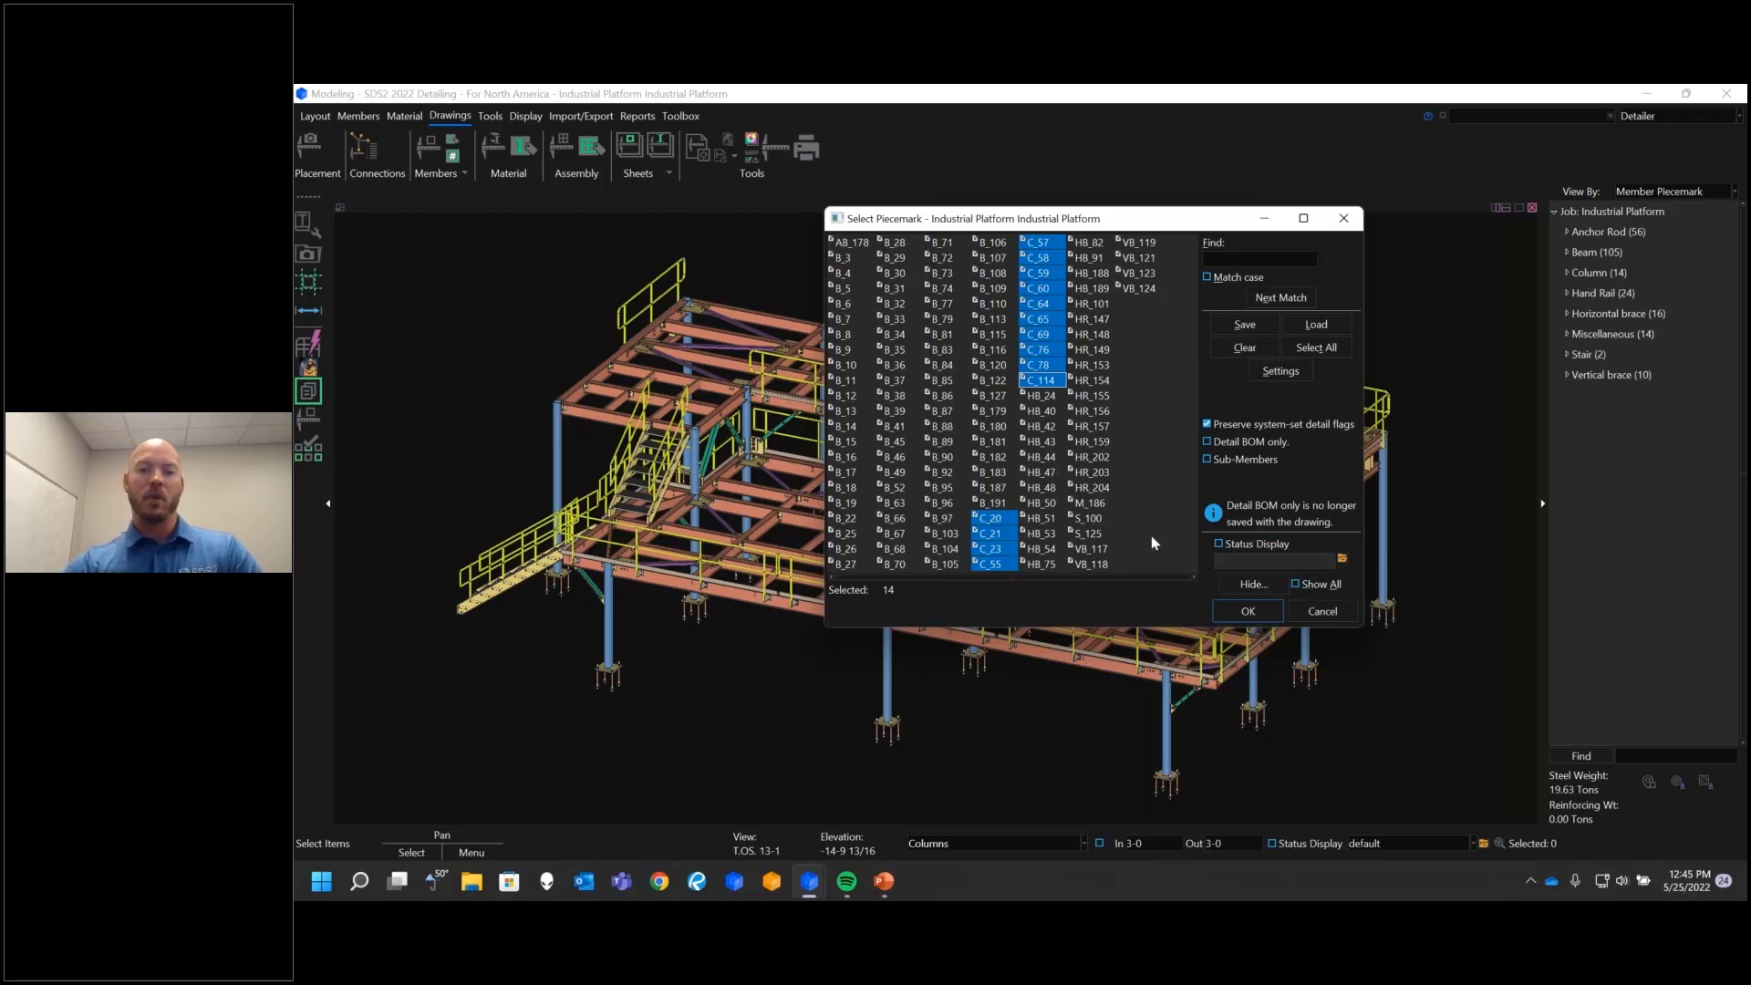
Step: Cancel the piecemark selection for detailing and open column detail C_20 in the Drawing Editor
{"action": "left_click", "coordinate": [1331, 613]}
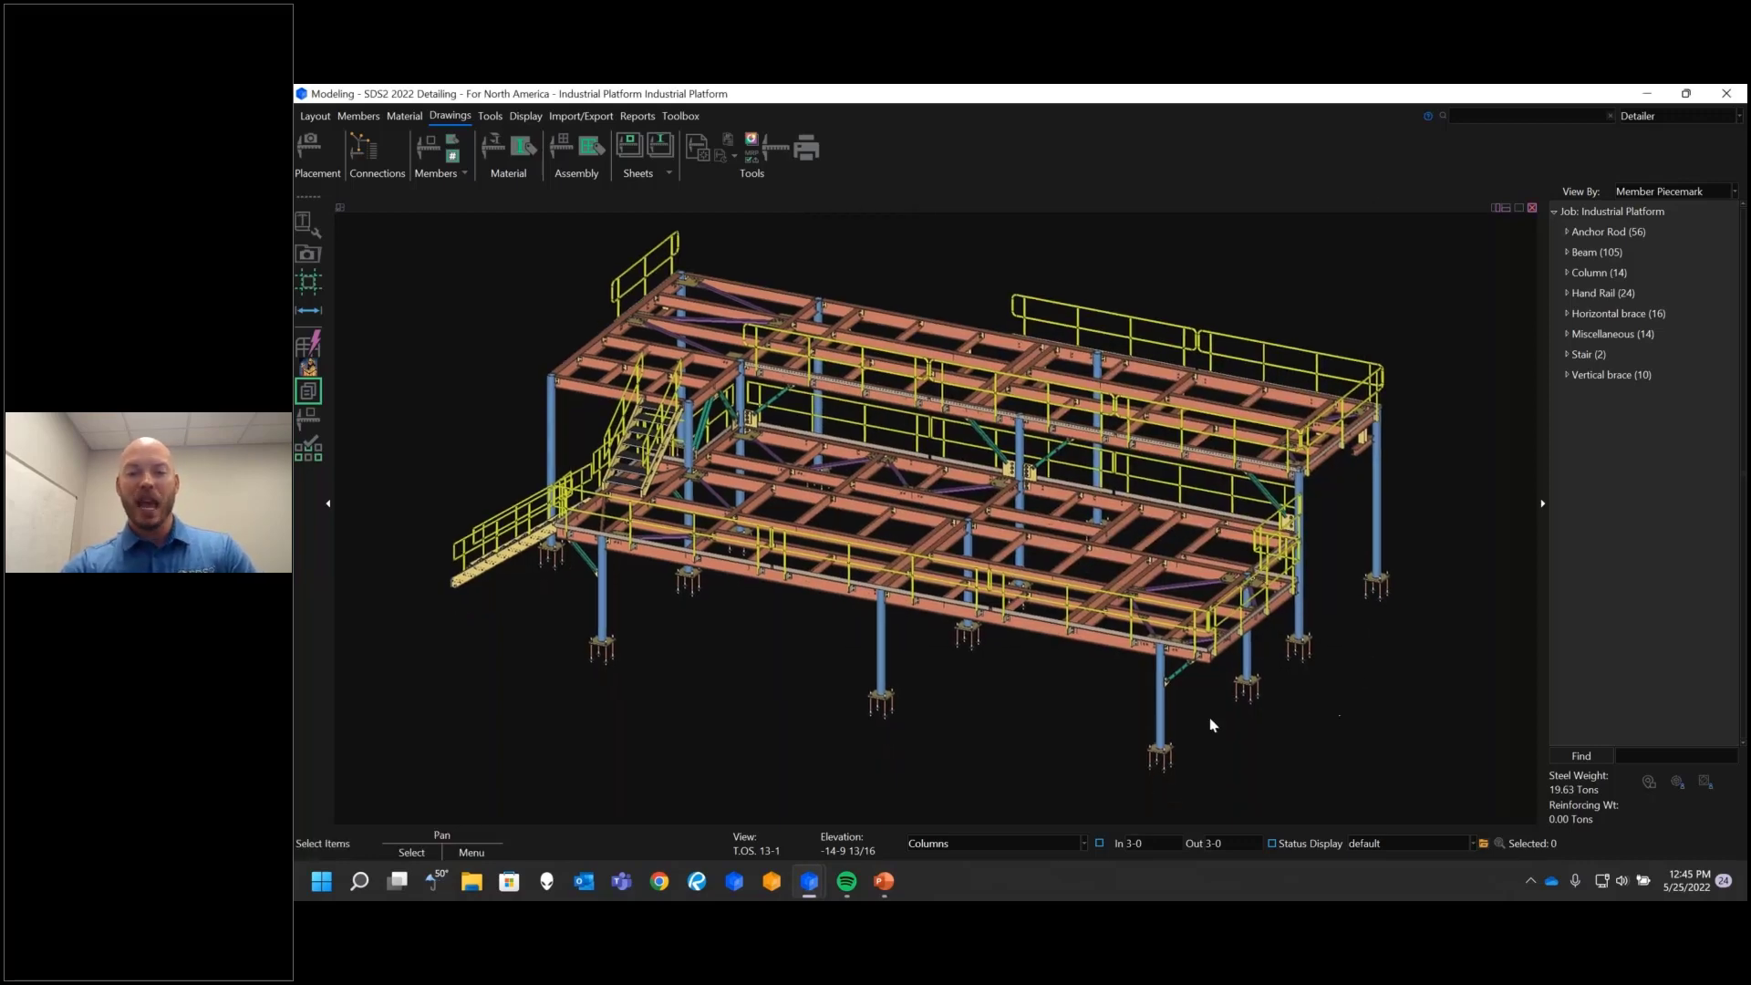
{"action": "mouse_move", "coordinate": [811, 894]}
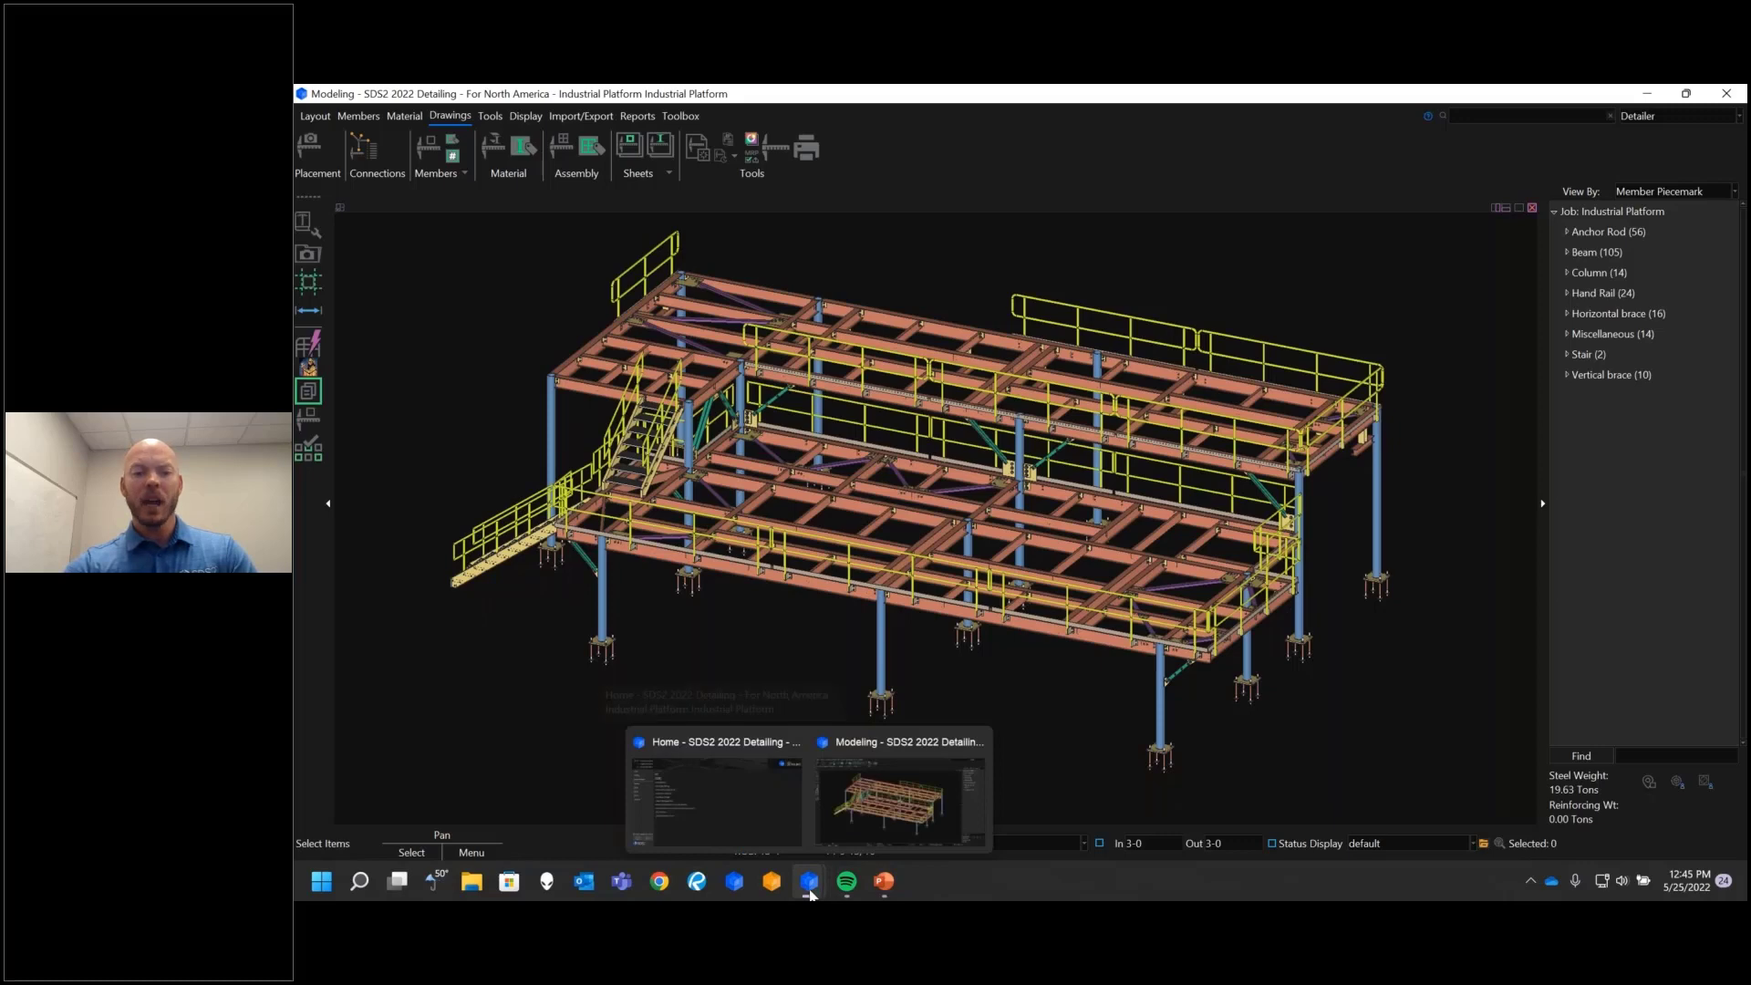
{"action": "left_click", "coordinate": [780, 155]}
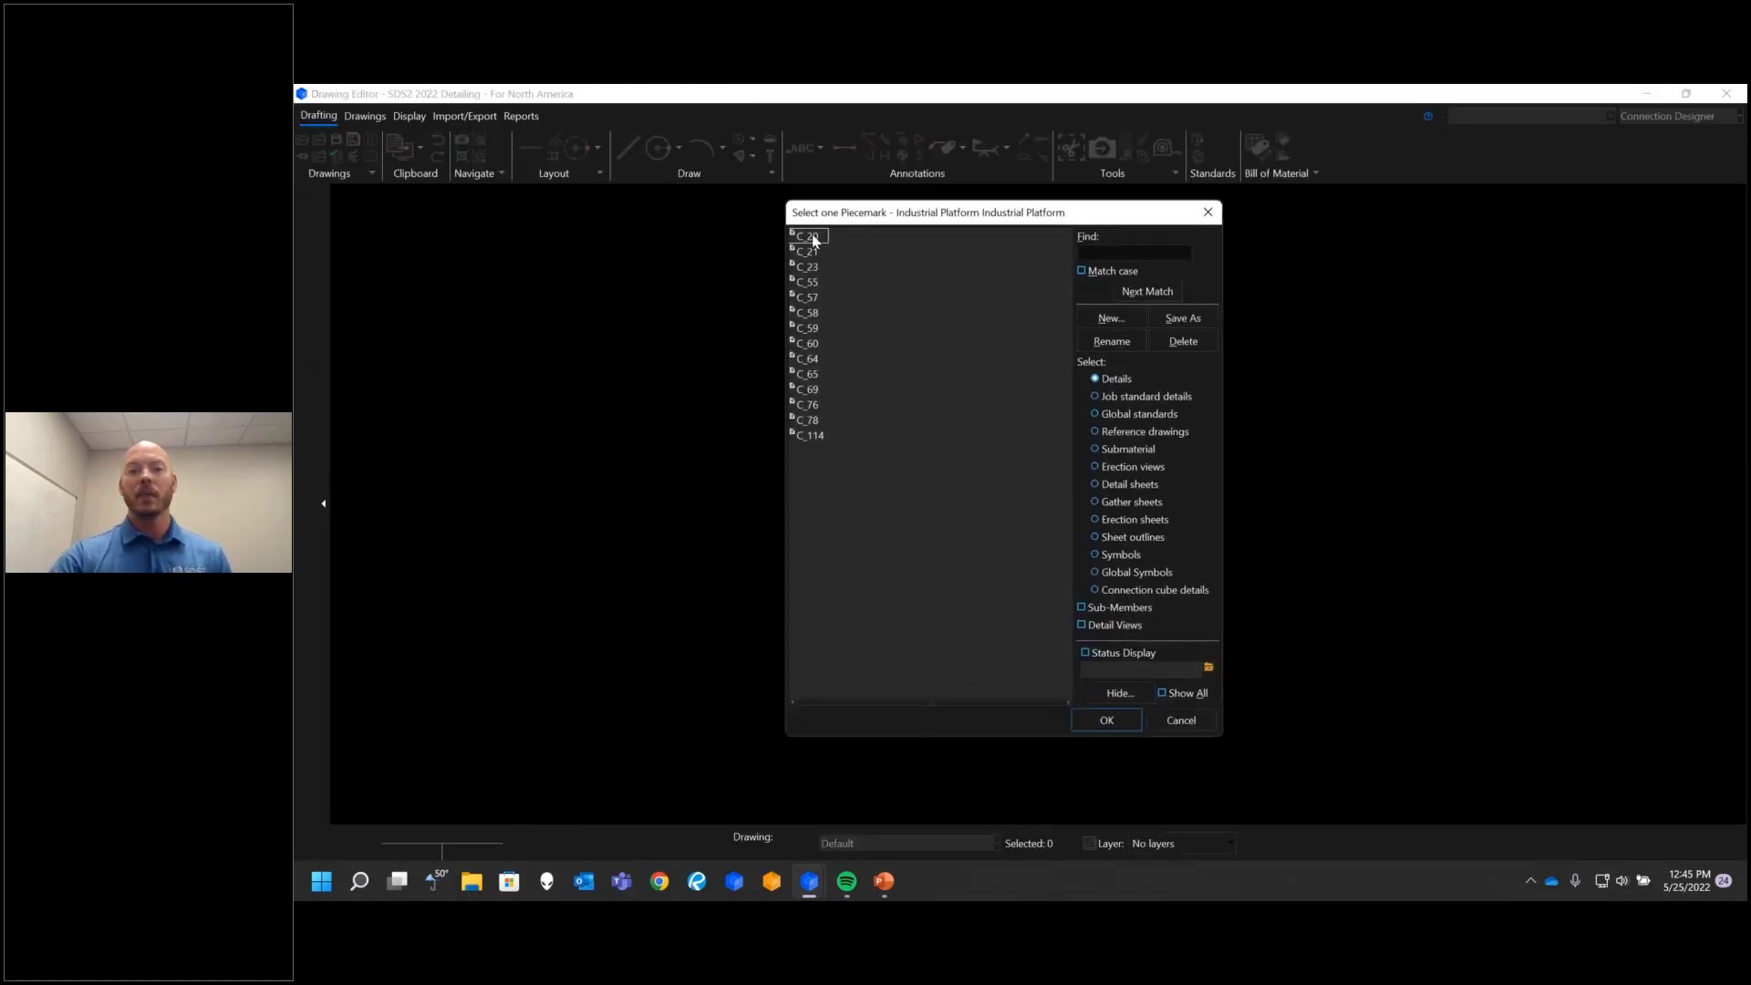
{"action": "double_click", "coordinate": [809, 236]}
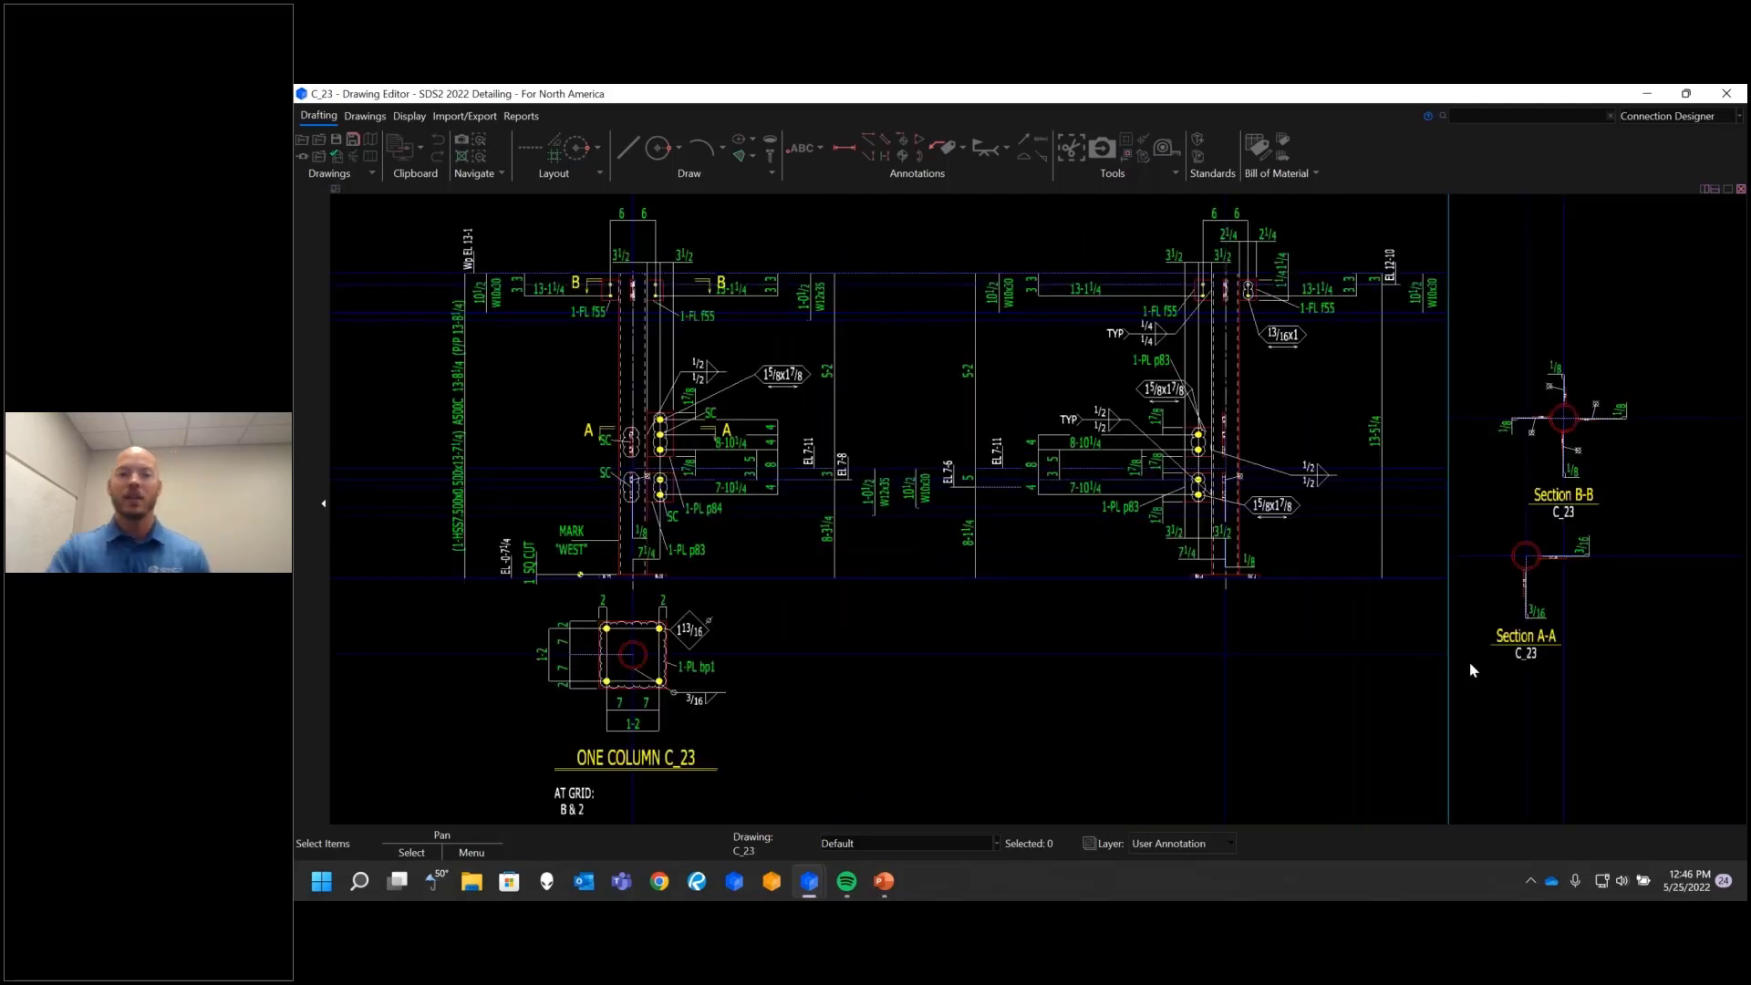
Step: Browse through the successive column detail drawings up to C_78, reviewing their elevations, base plates and sections
{"action": "key", "text": "Page_Down"}
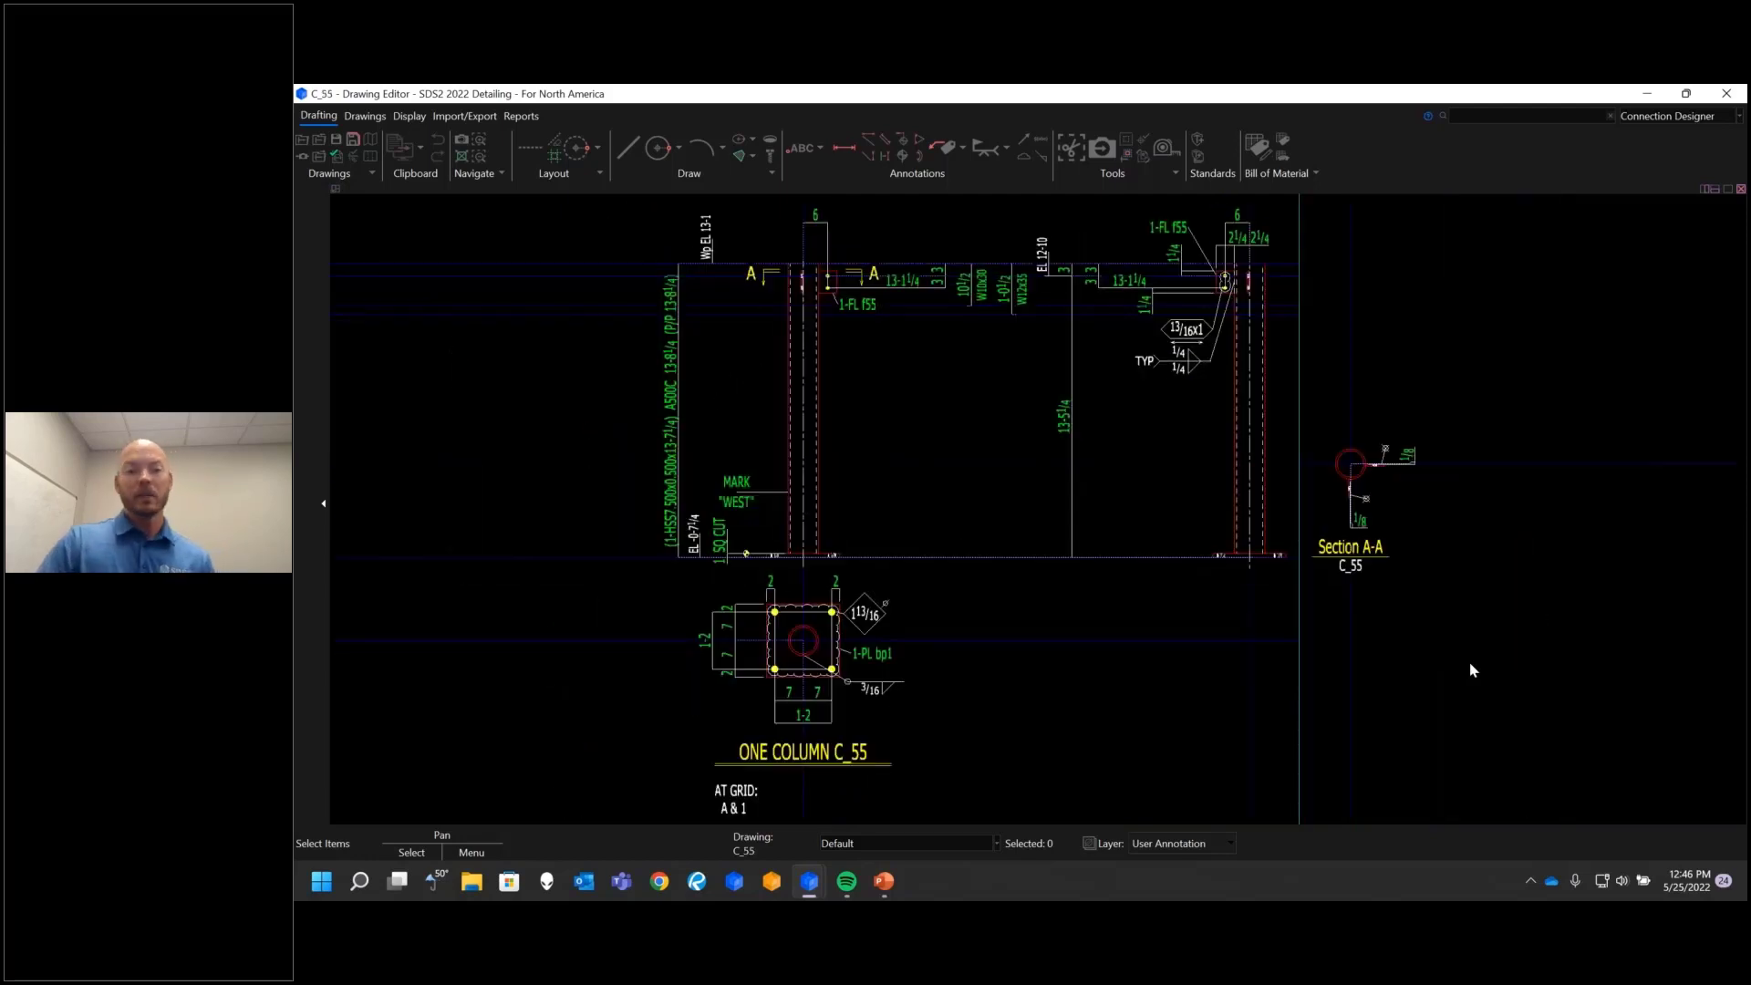
{"action": "key", "text": "Page_Down"}
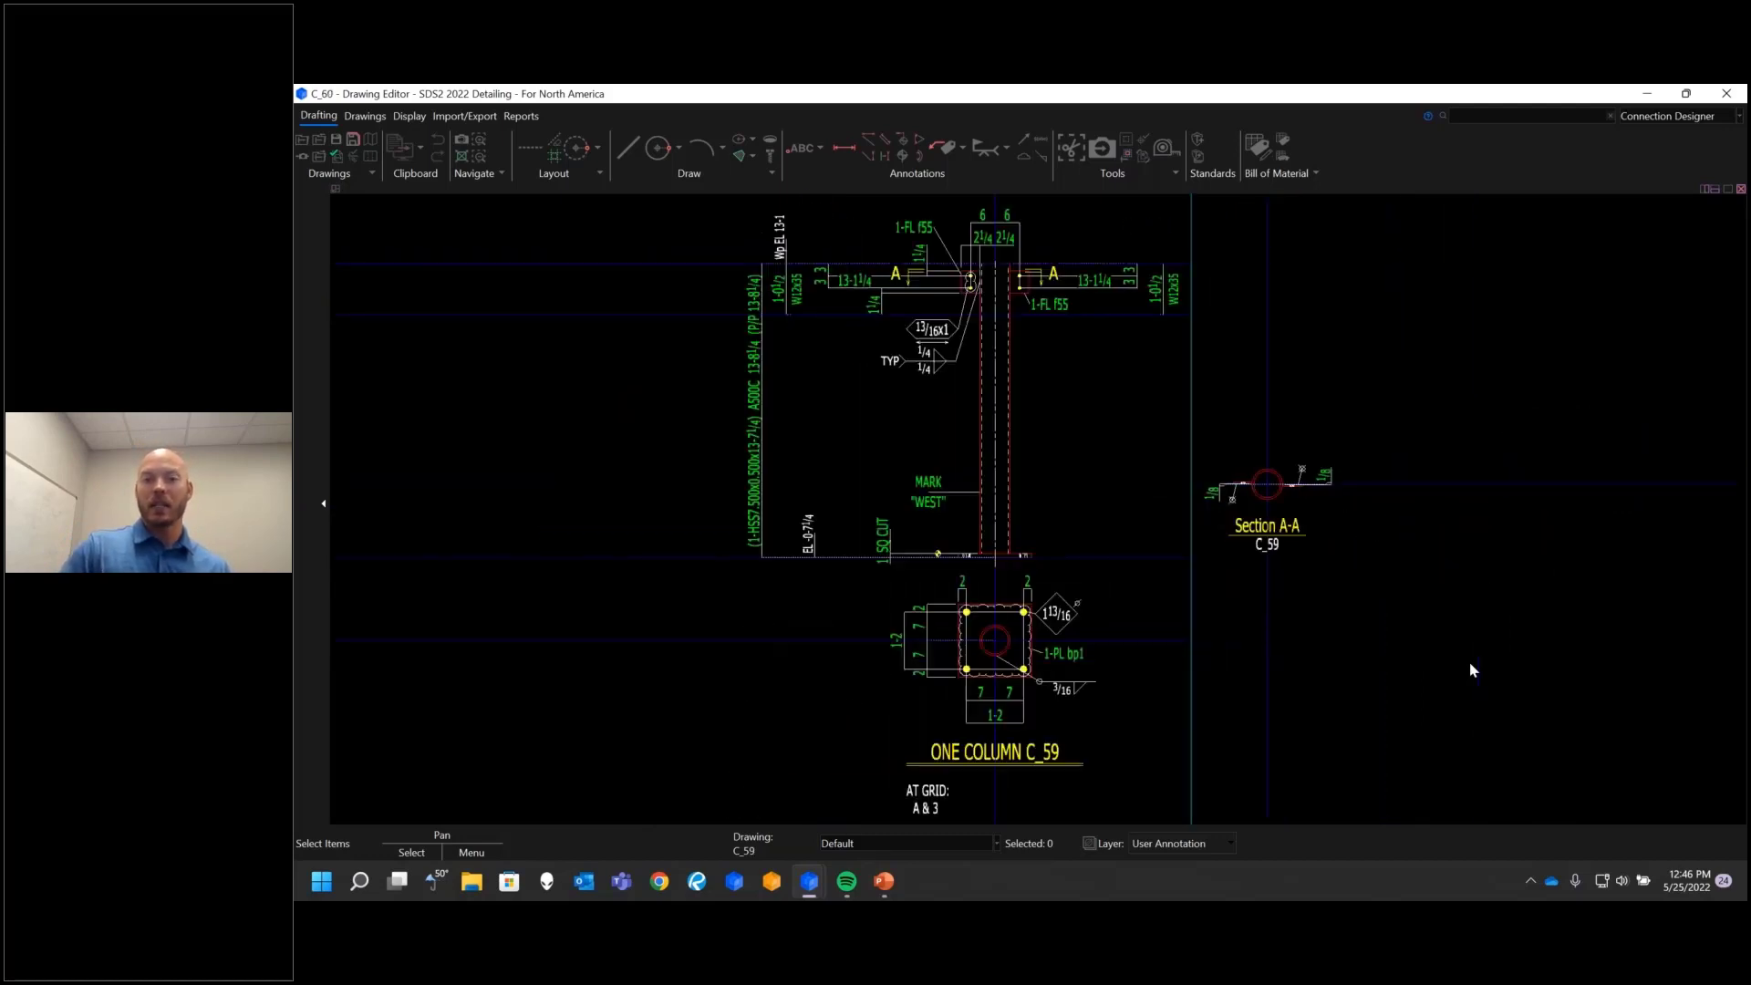
{"action": "key", "text": "Page_Down"}
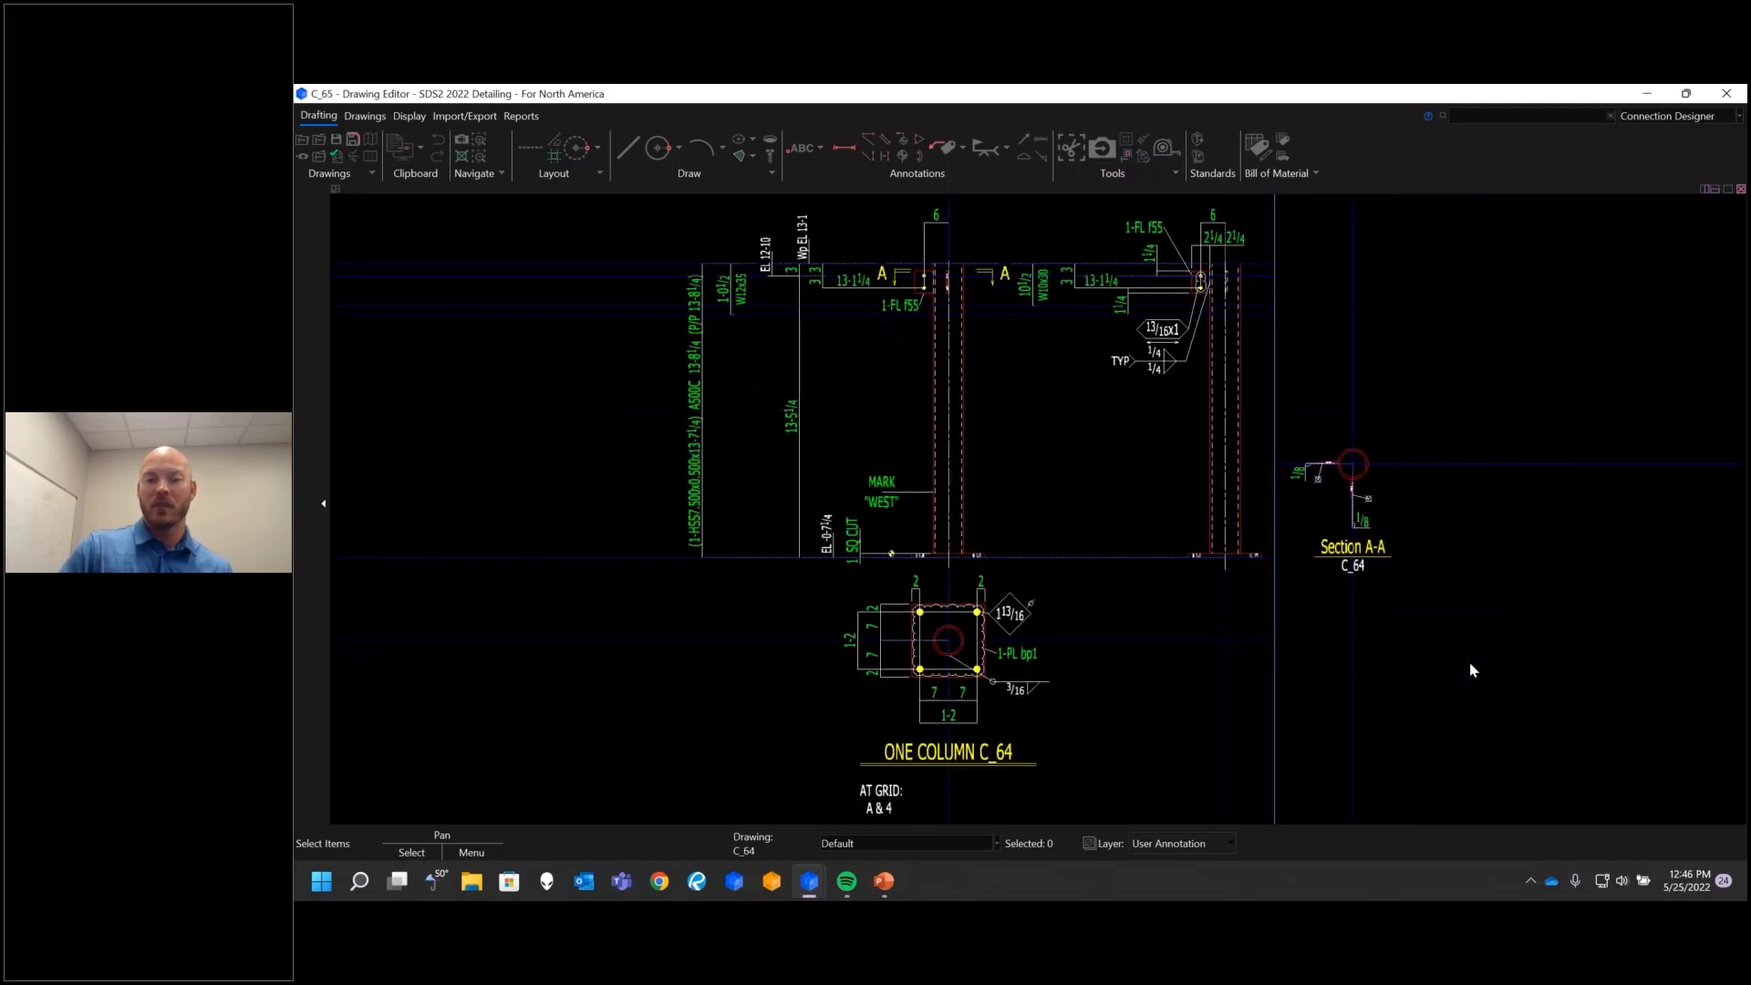
{"action": "key", "text": "Page_Down"}
{"action": "key", "text": "Page_Down"}
{"action": "key", "text": "Page_Down"}
{"action": "key", "text": "Page_Down"}
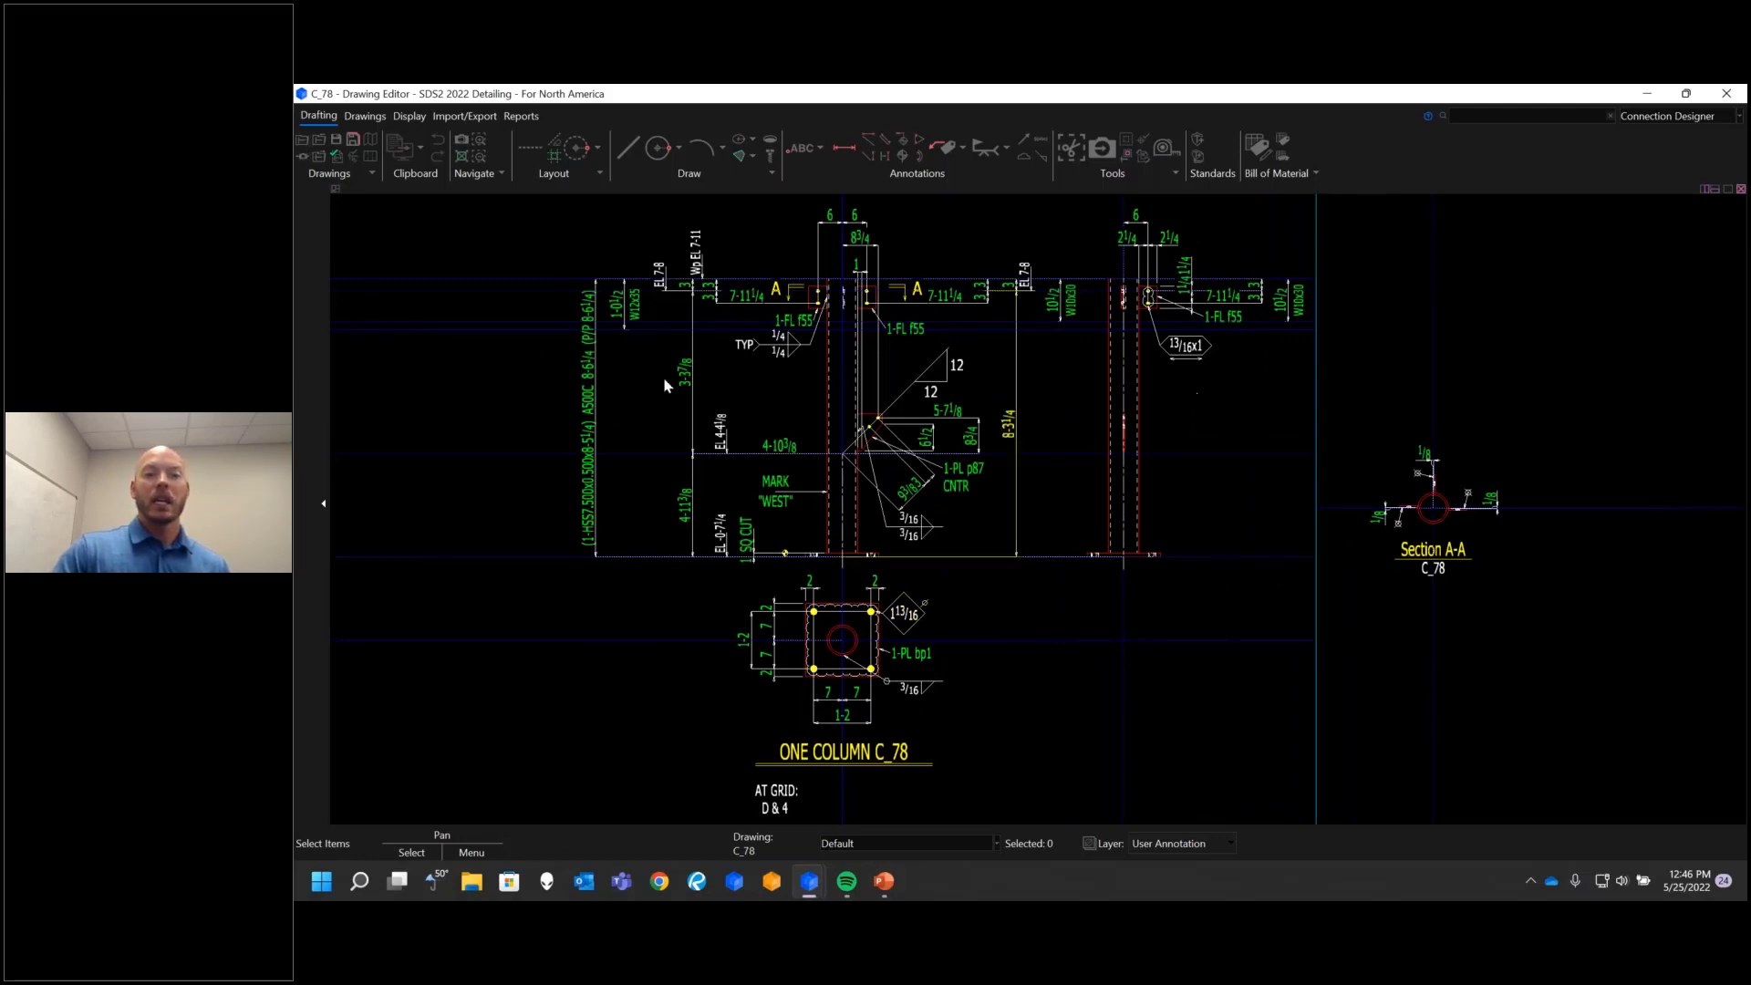
Step: Create a new detail sheet named 1 using the D24x36x65 sheet outline
{"action": "left_click", "coordinate": [303, 145]}
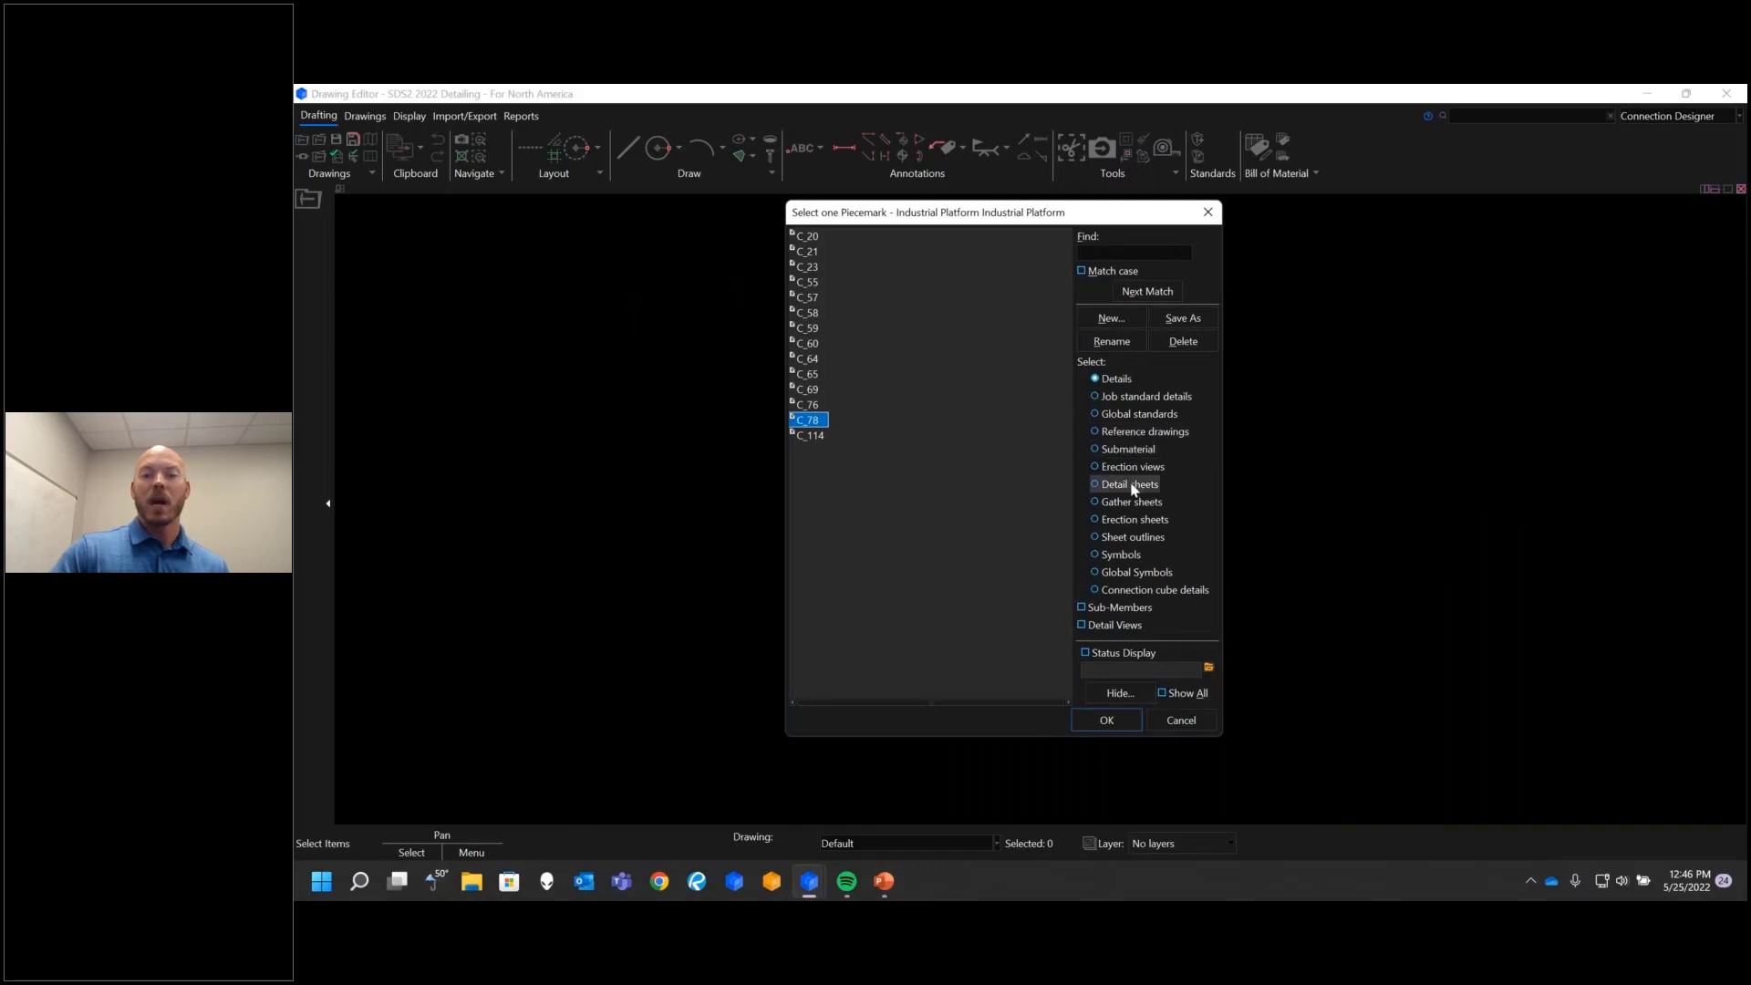
{"action": "left_click", "coordinate": [1132, 485]}
{"action": "left_click", "coordinate": [1111, 319]}
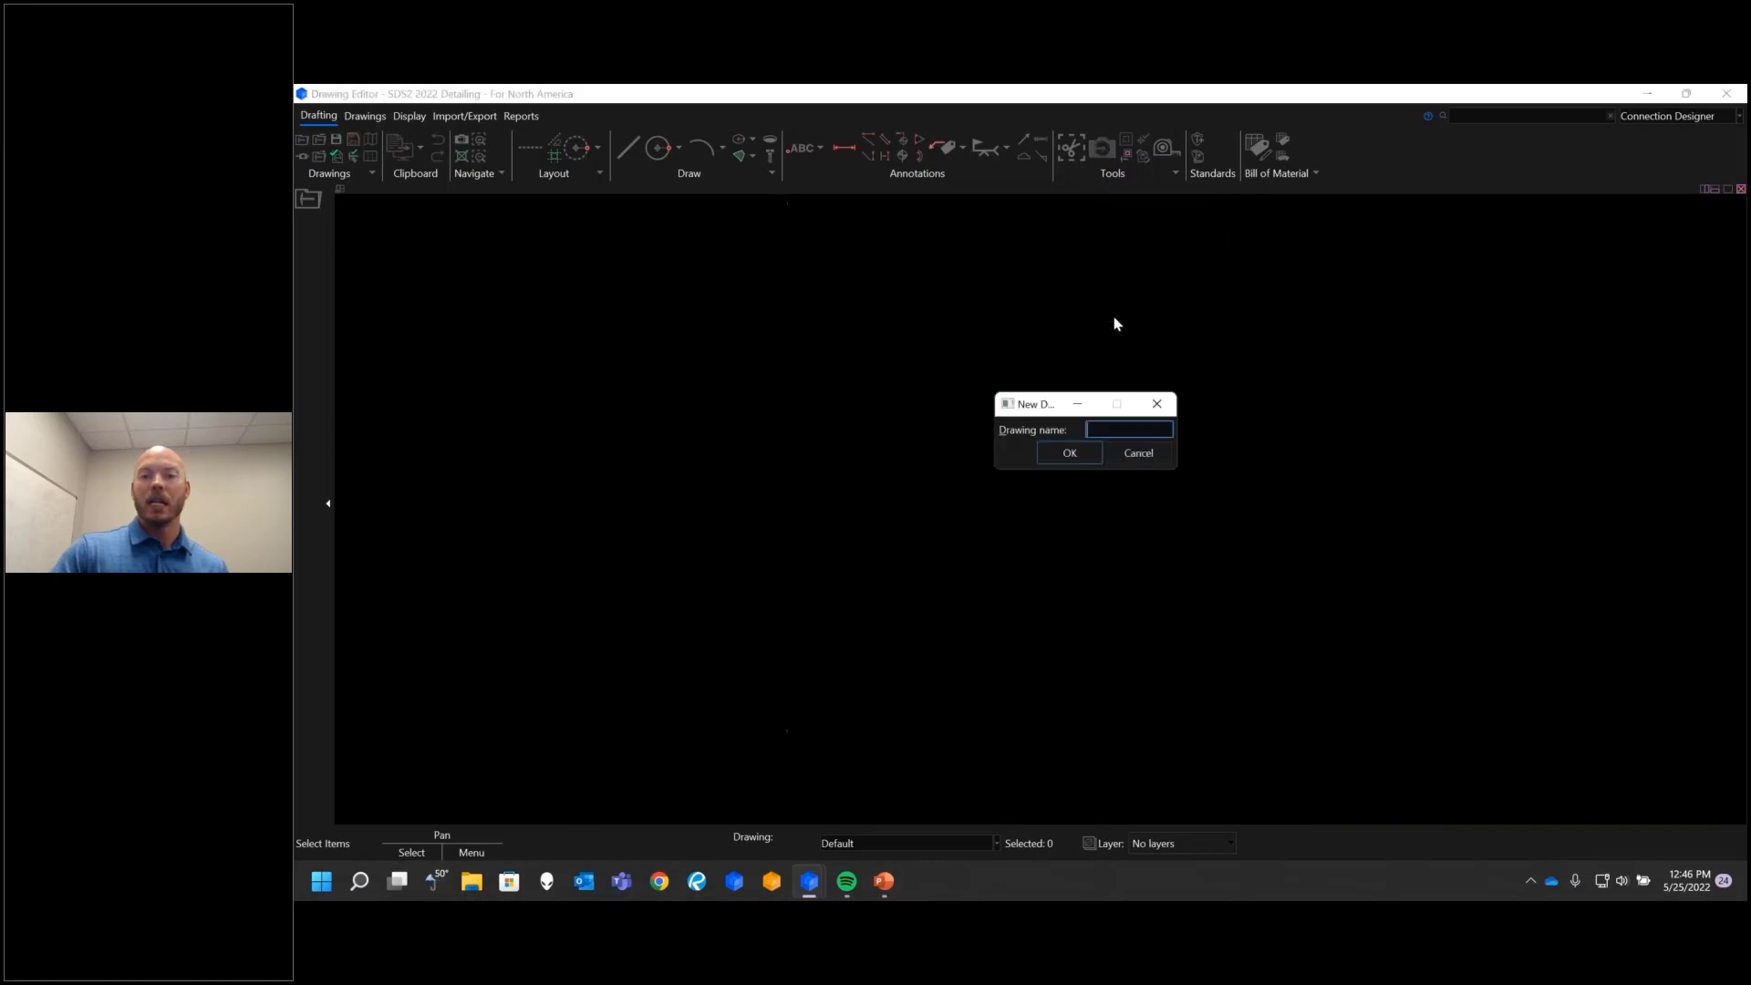
{"action": "left_click", "coordinate": [1071, 452]}
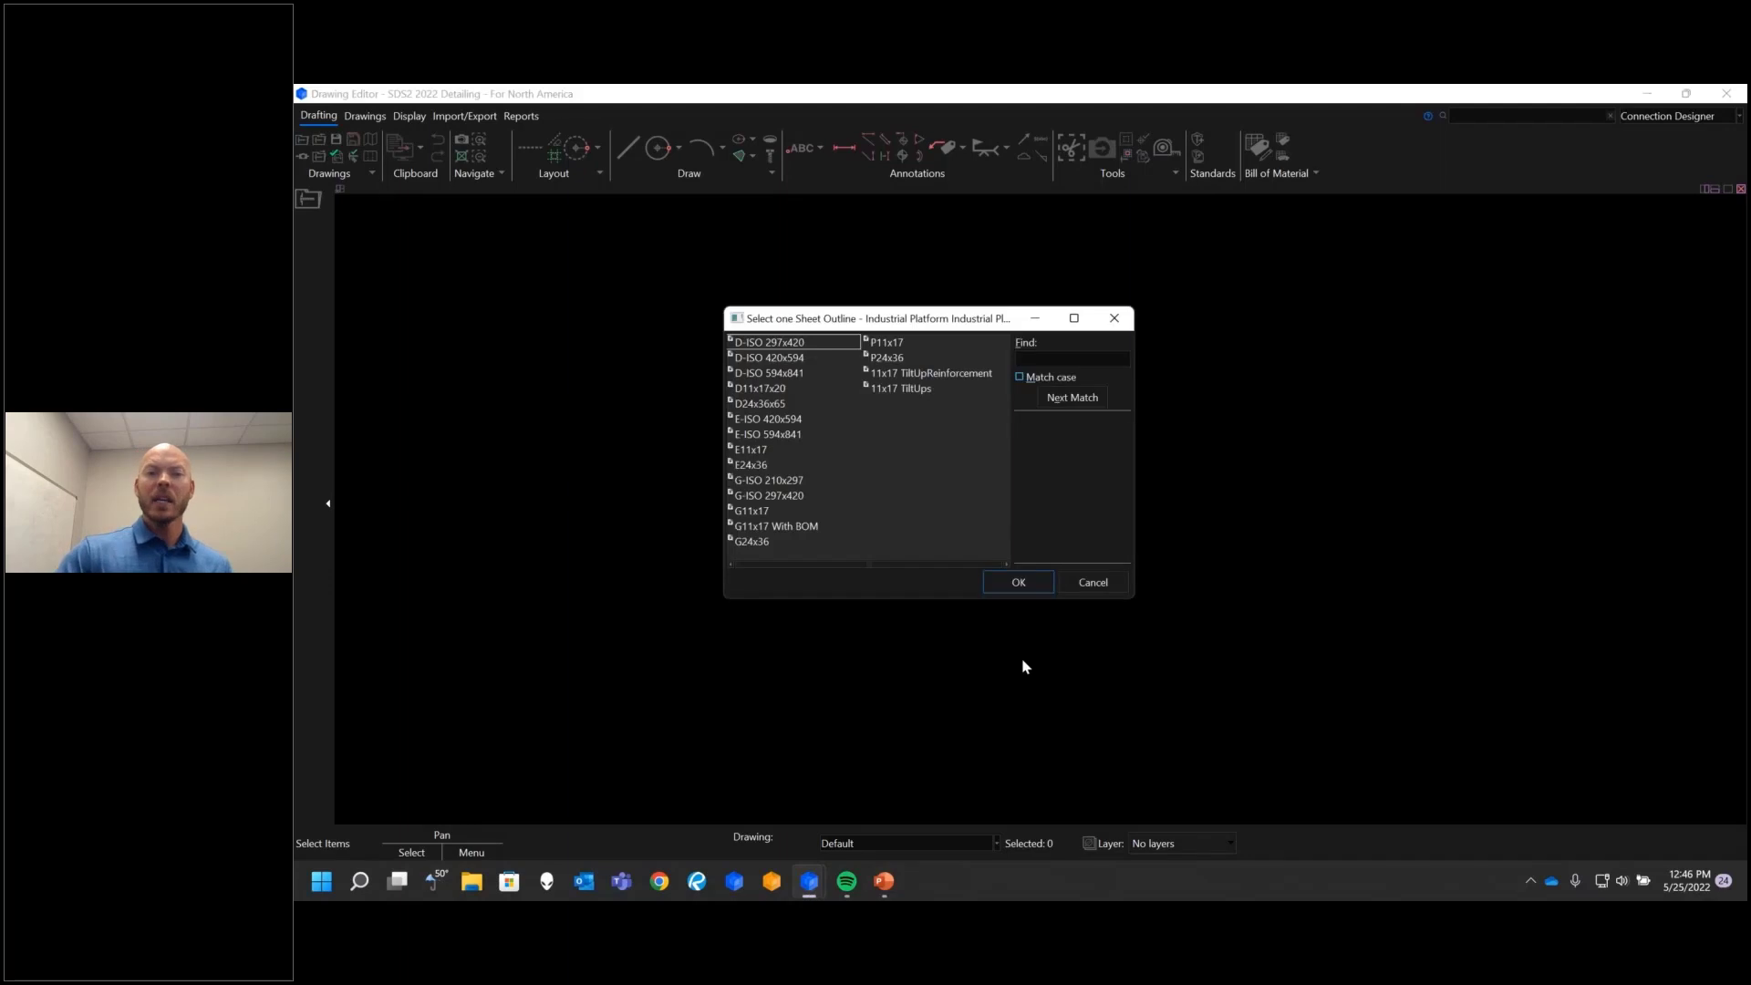
{"action": "double_click", "coordinate": [777, 403]}
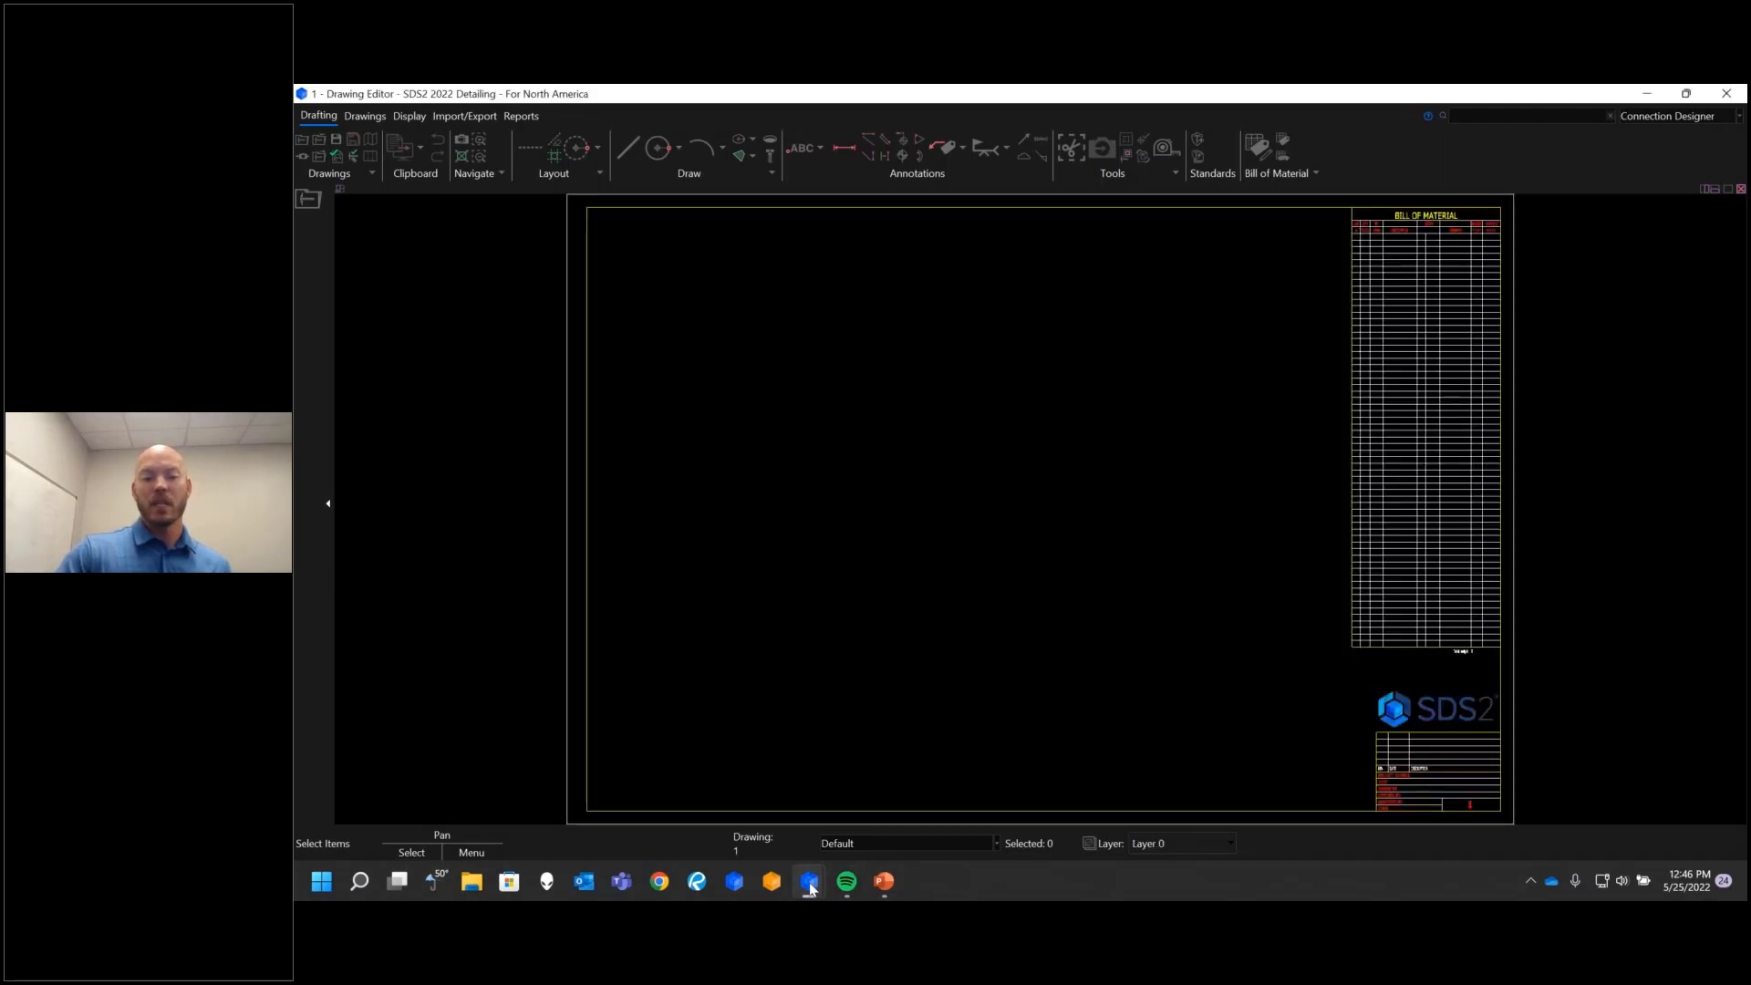
Step: Look up a column's piecemark in the 3D model and place its detail, C_65, on sheet 1
{"action": "mouse_move", "coordinate": [809, 881]}
{"action": "left_click", "coordinate": [808, 802]}
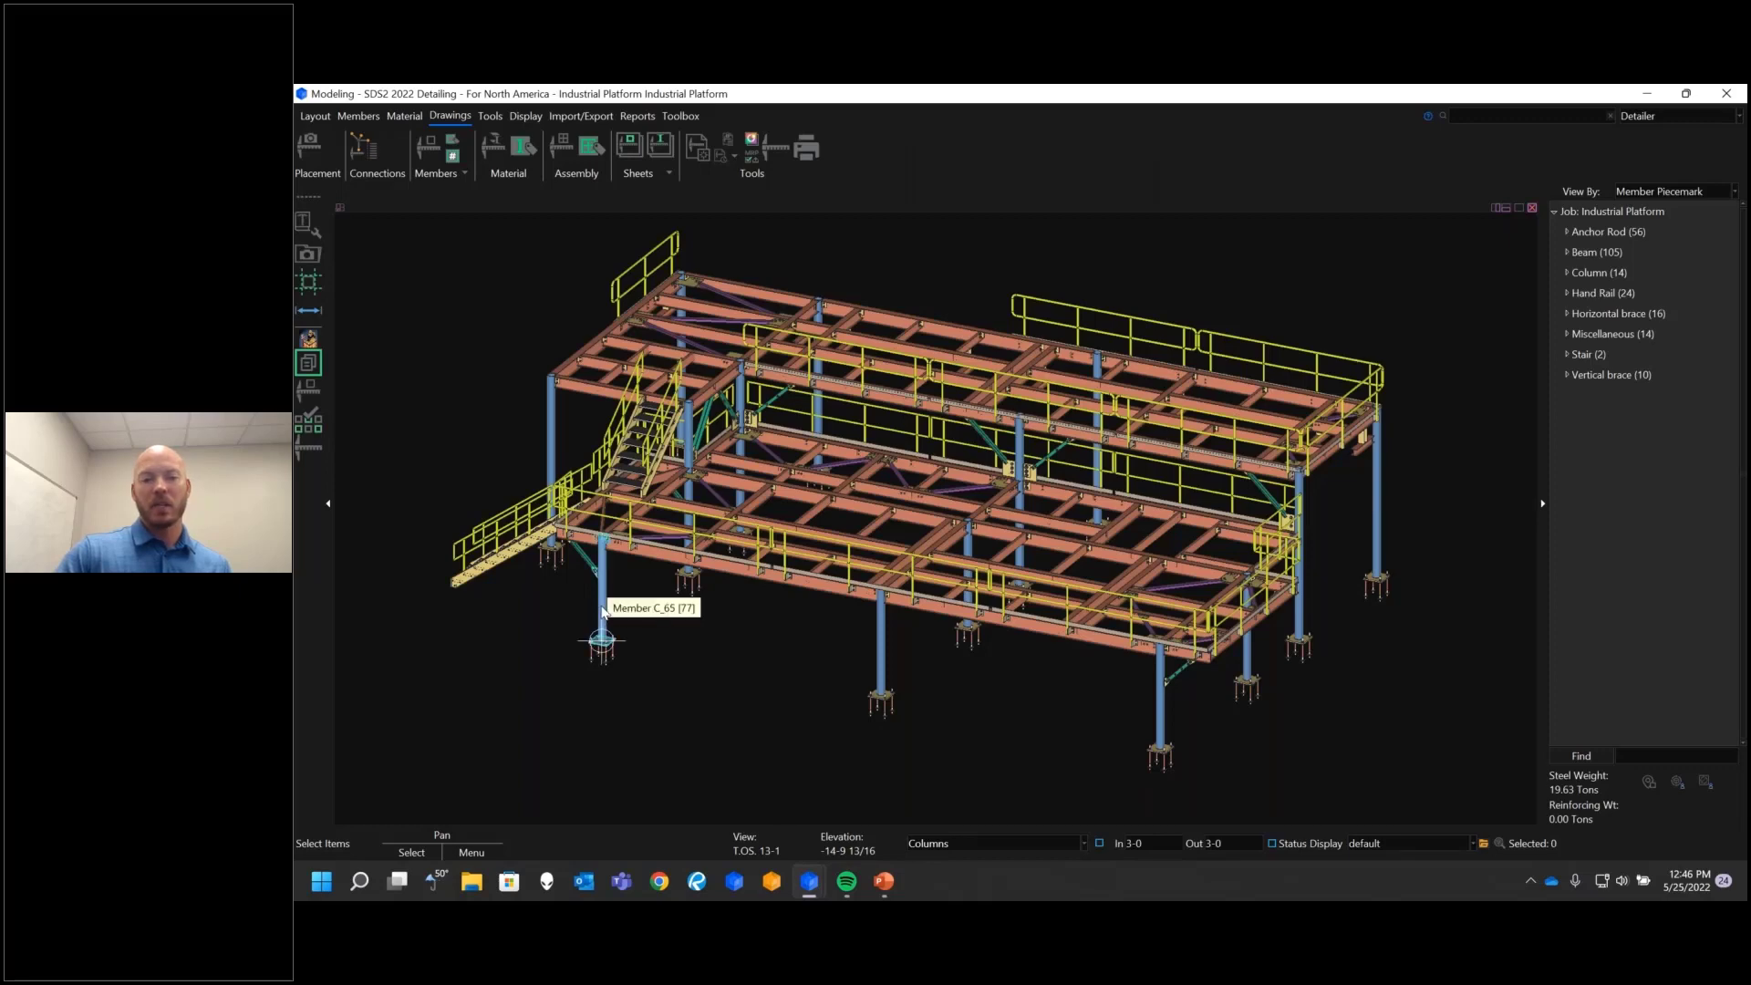
{"action": "mouse_move", "coordinate": [809, 882]}
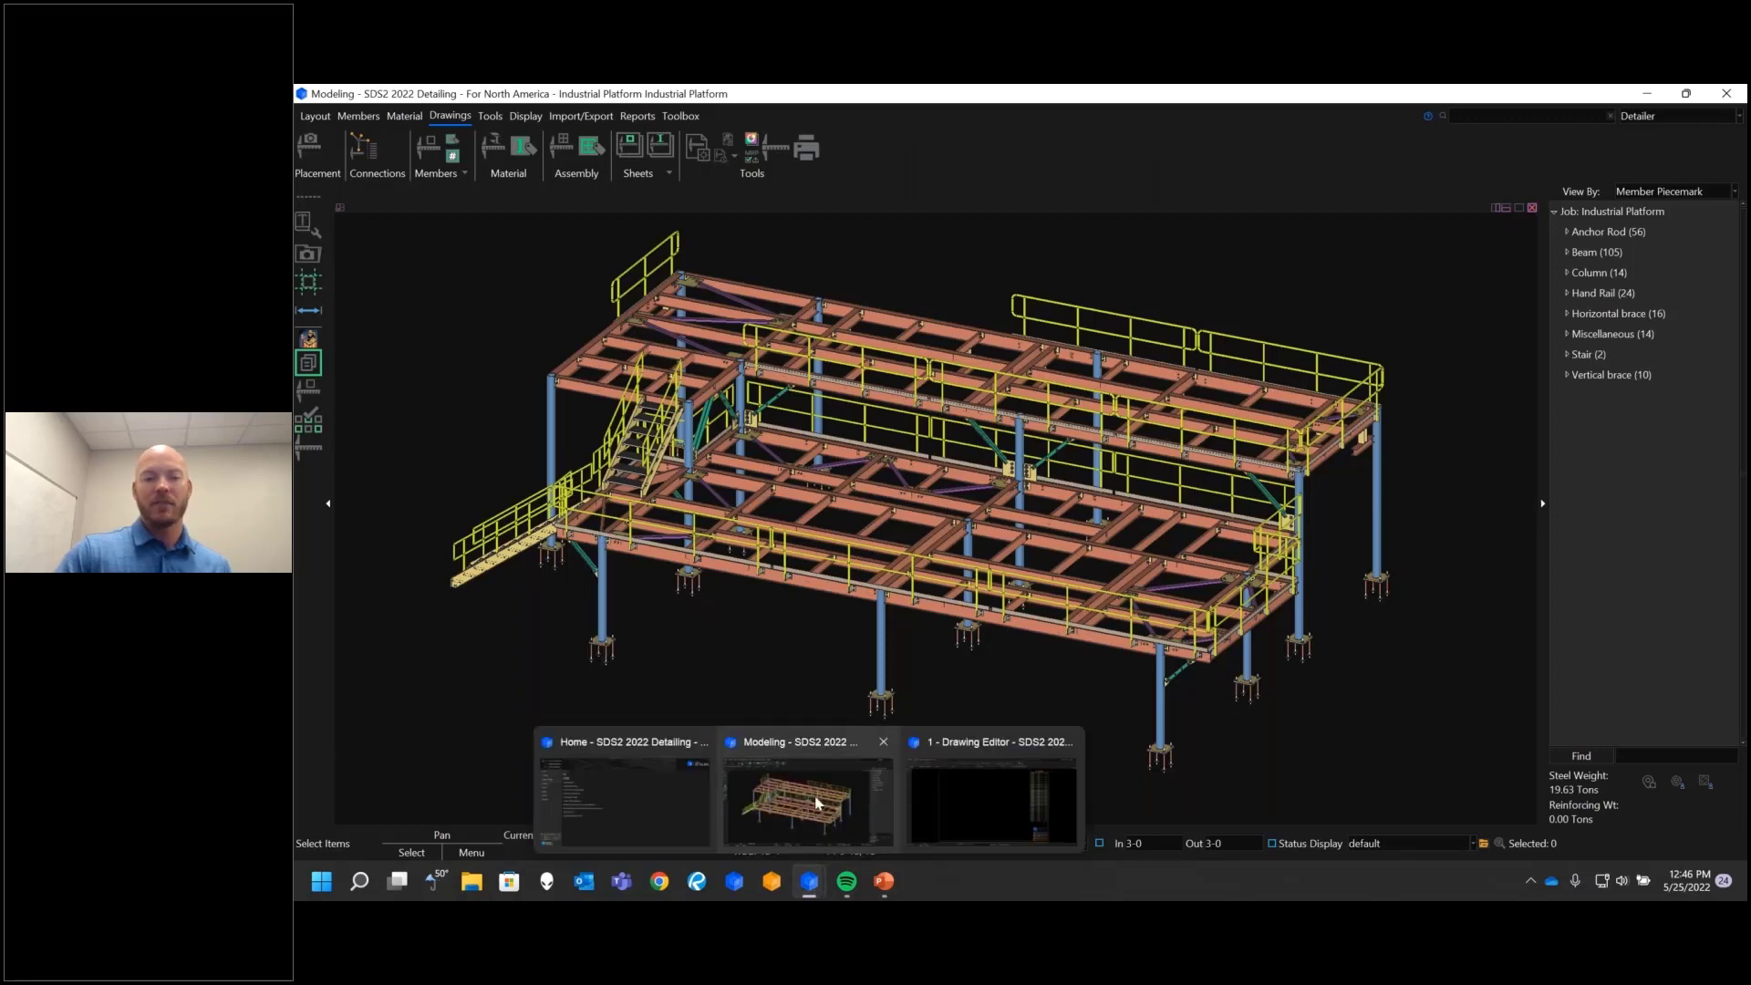
{"action": "left_click", "coordinate": [993, 803]}
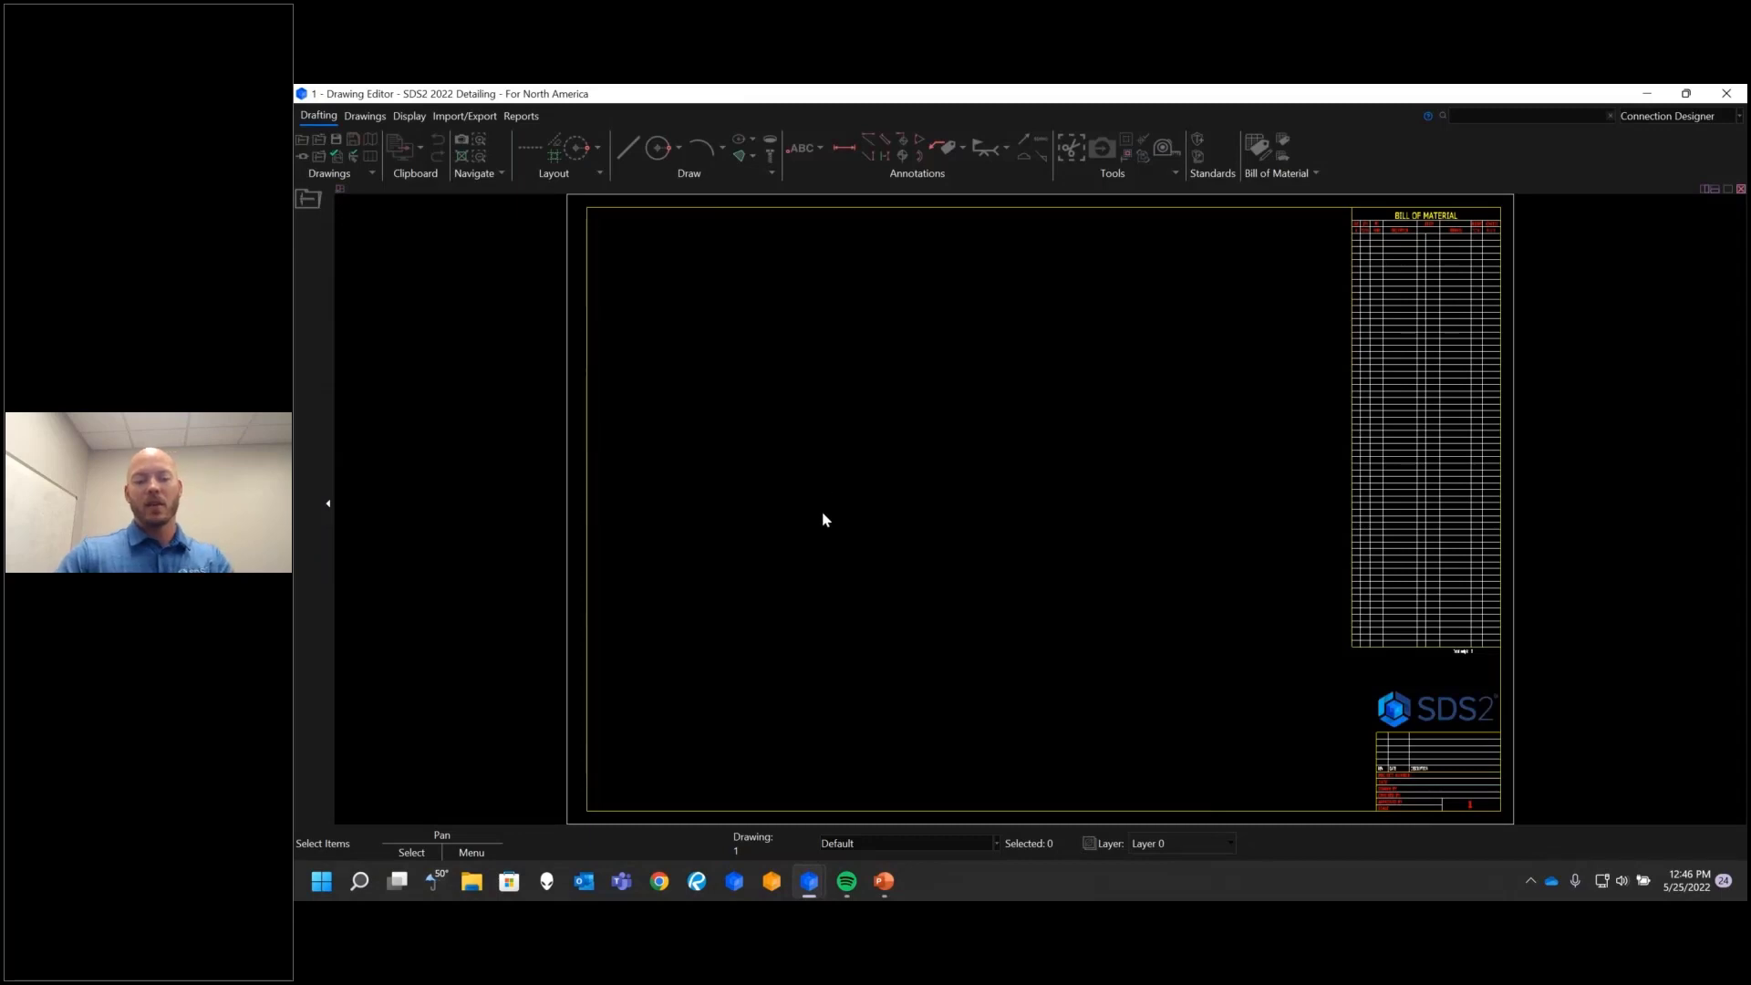
{"action": "key", "text": "a"}
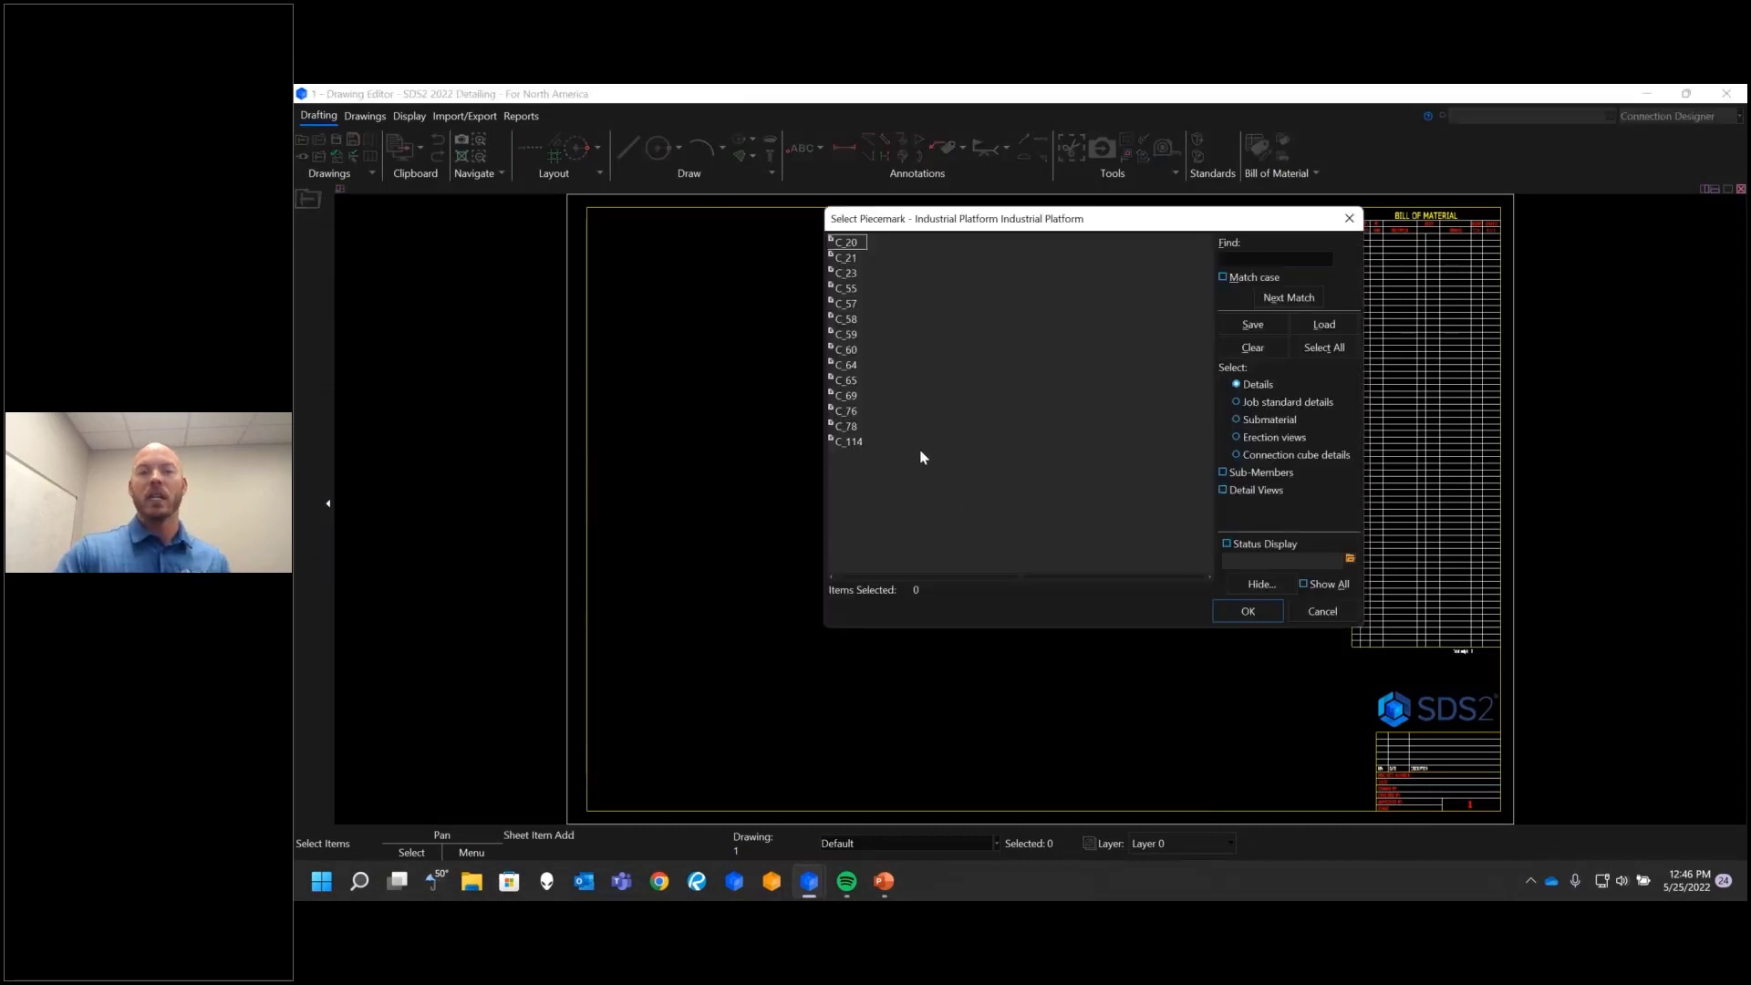
{"action": "left_click", "coordinate": [851, 381]}
{"action": "double_click", "coordinate": [851, 381]}
{"action": "left_click", "coordinate": [750, 583]}
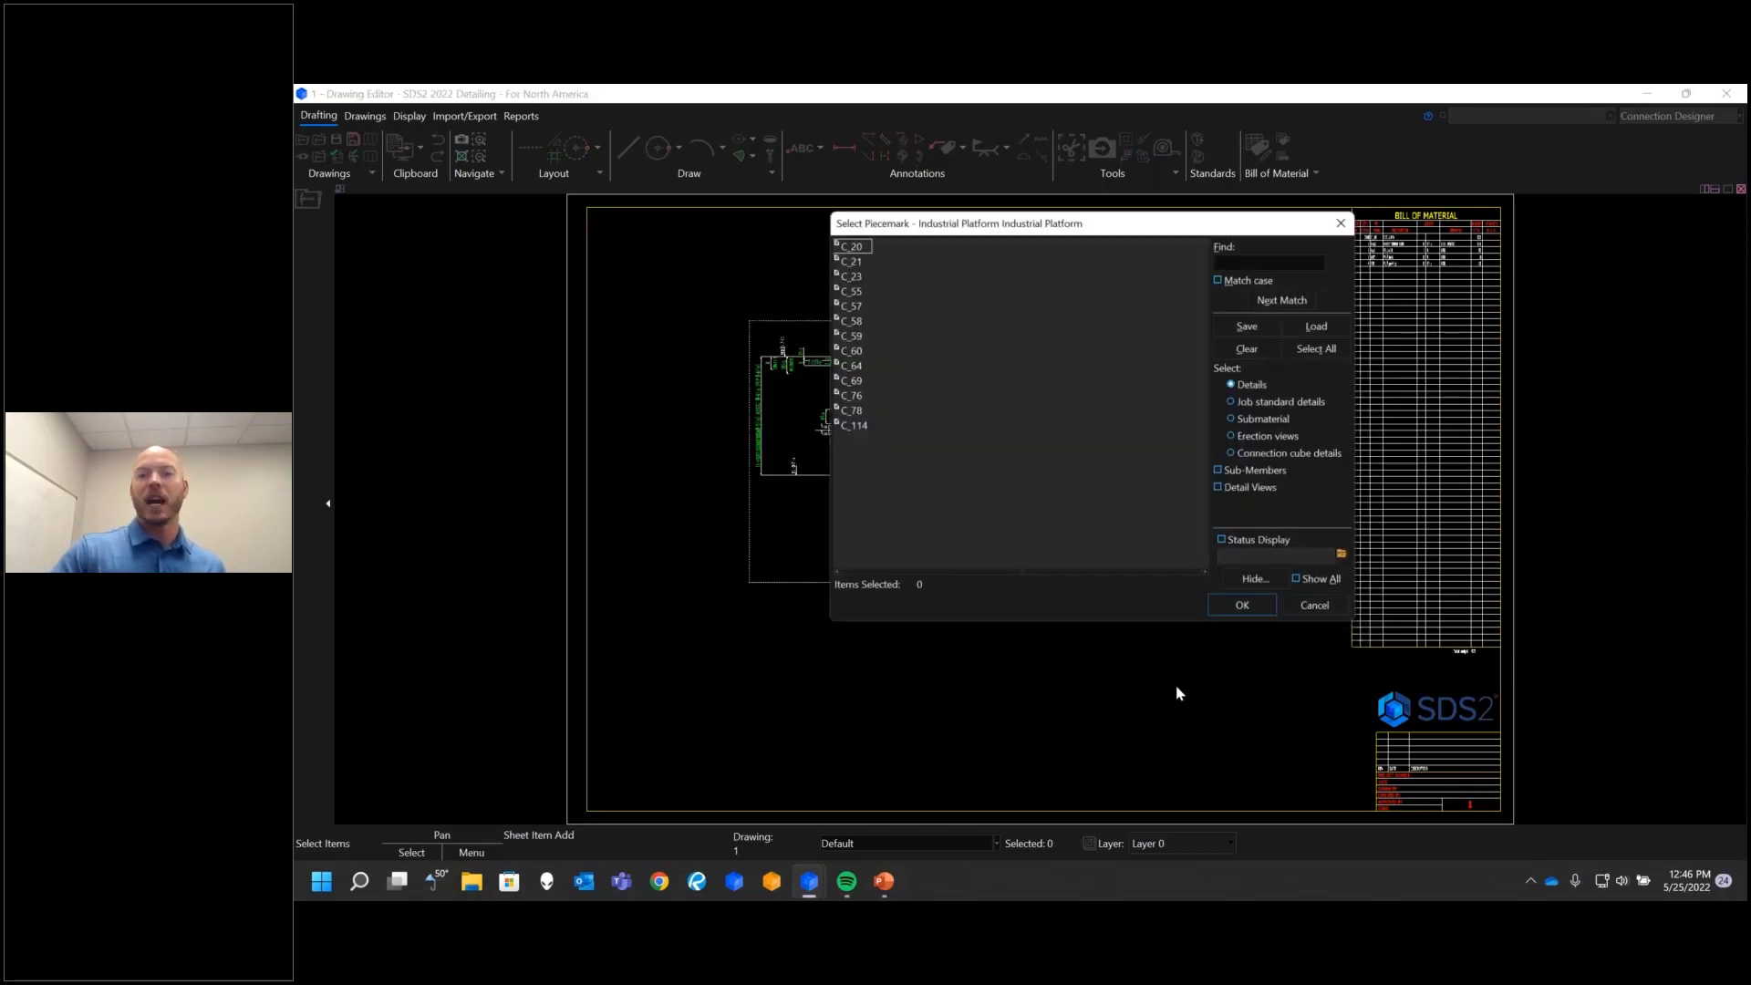
{"action": "left_click", "coordinate": [1248, 612]}
Step: Examine sheet 1's bill of material, total weight and placed column detail with its title and grid location
{"action": "scroll", "coordinate": [1490, 245], "scroll_direction": "up", "scroll_amount": 5}
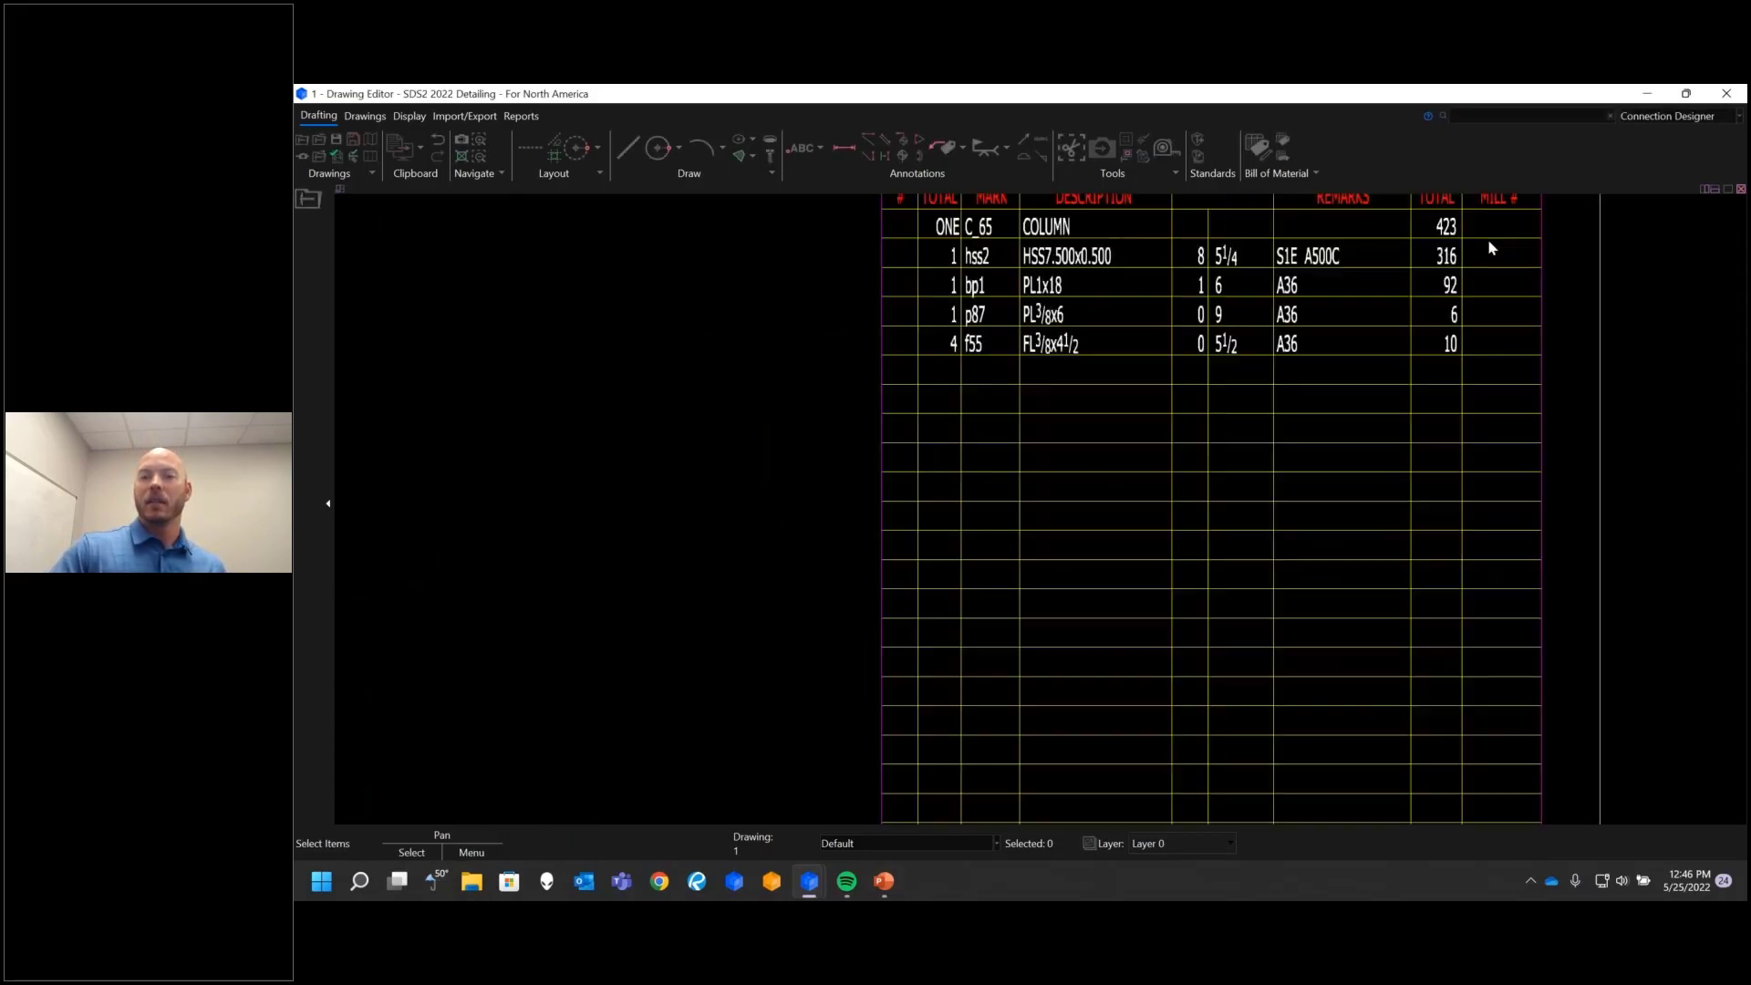
{"action": "scroll", "coordinate": [1450, 467], "scroll_direction": "down", "scroll_amount": 1}
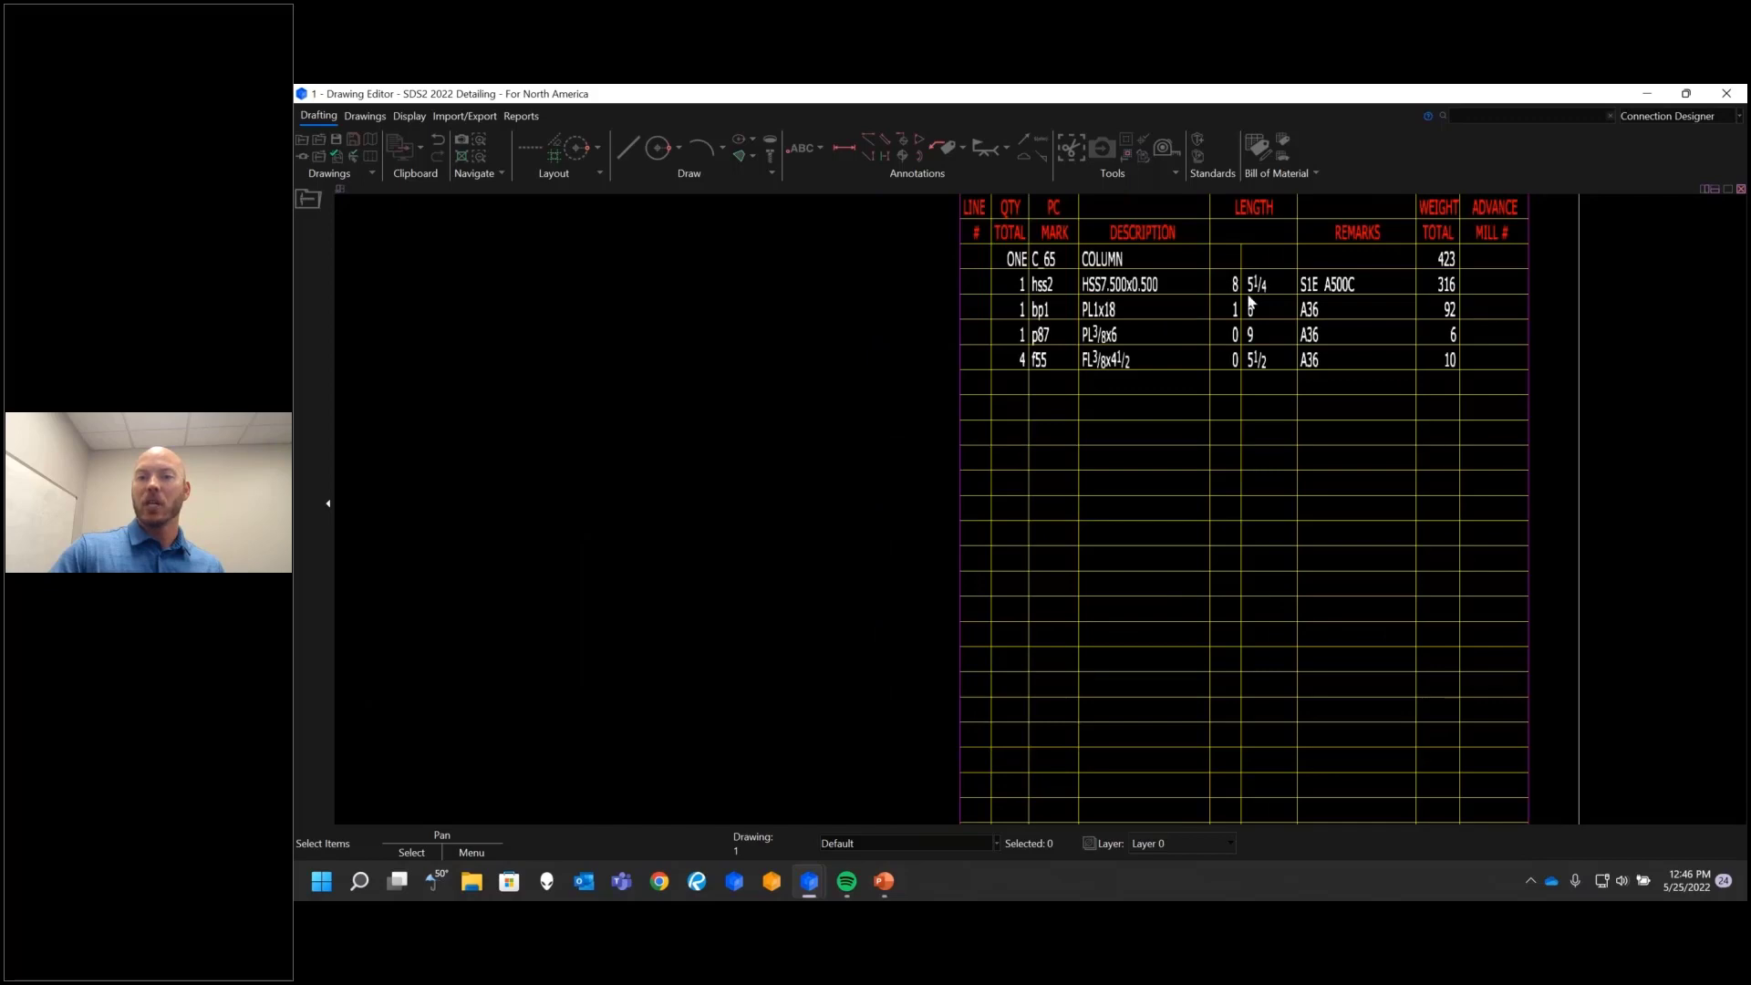
{"action": "scroll", "coordinate": [1642, 281], "scroll_direction": "down", "scroll_amount": 5}
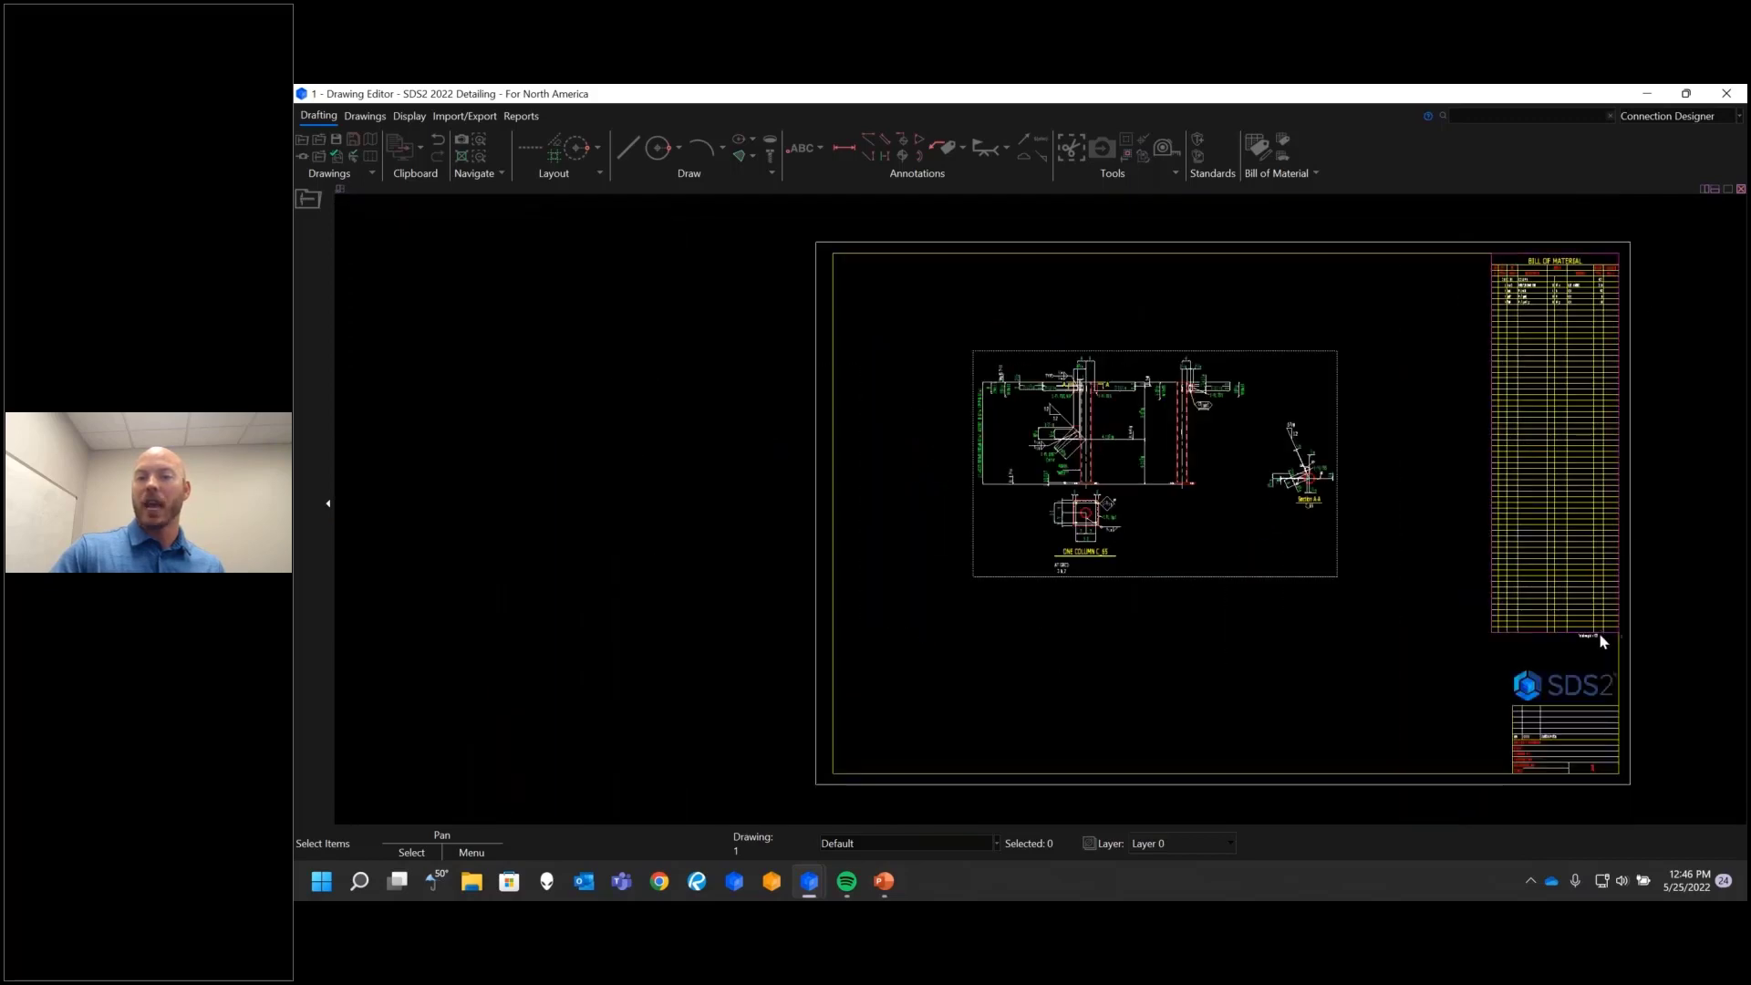
{"action": "scroll", "coordinate": [1600, 632], "scroll_direction": "up", "scroll_amount": 5}
{"action": "scroll", "coordinate": [1505, 595], "scroll_direction": "down", "scroll_amount": 3}
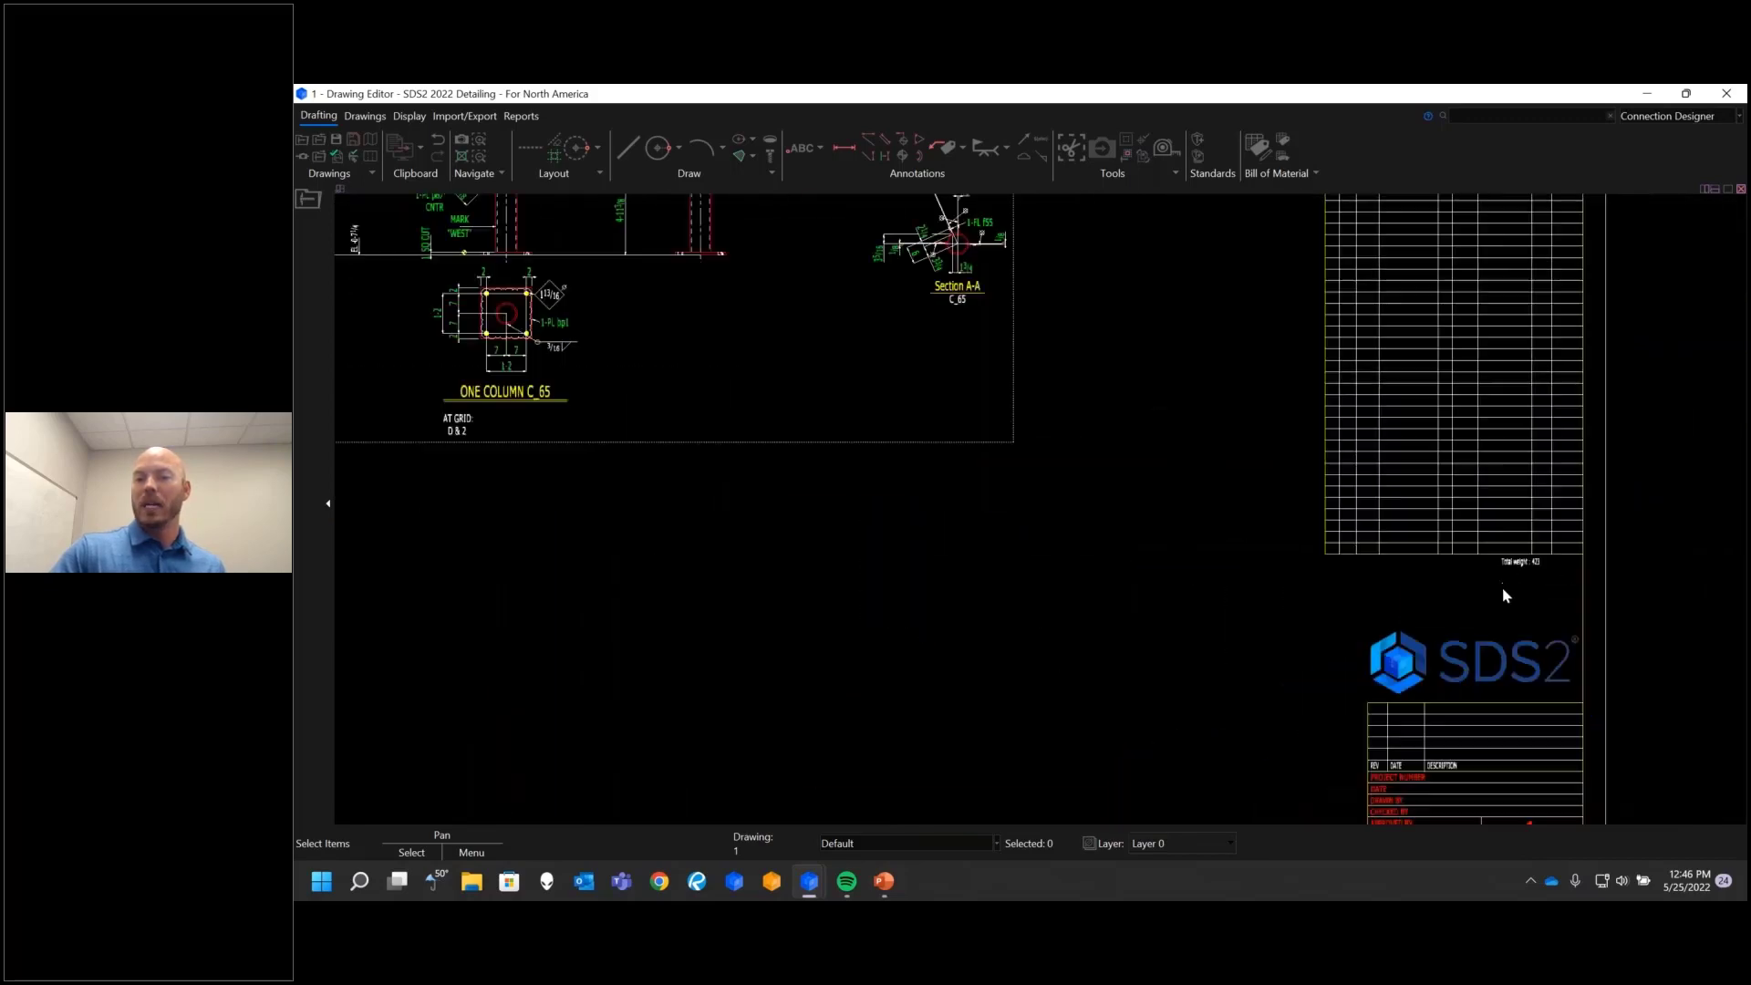
{"action": "scroll", "coordinate": [1505, 595], "scroll_direction": "down", "scroll_amount": 4}
{"action": "scroll", "coordinate": [1124, 622], "scroll_direction": "up", "scroll_amount": 3}
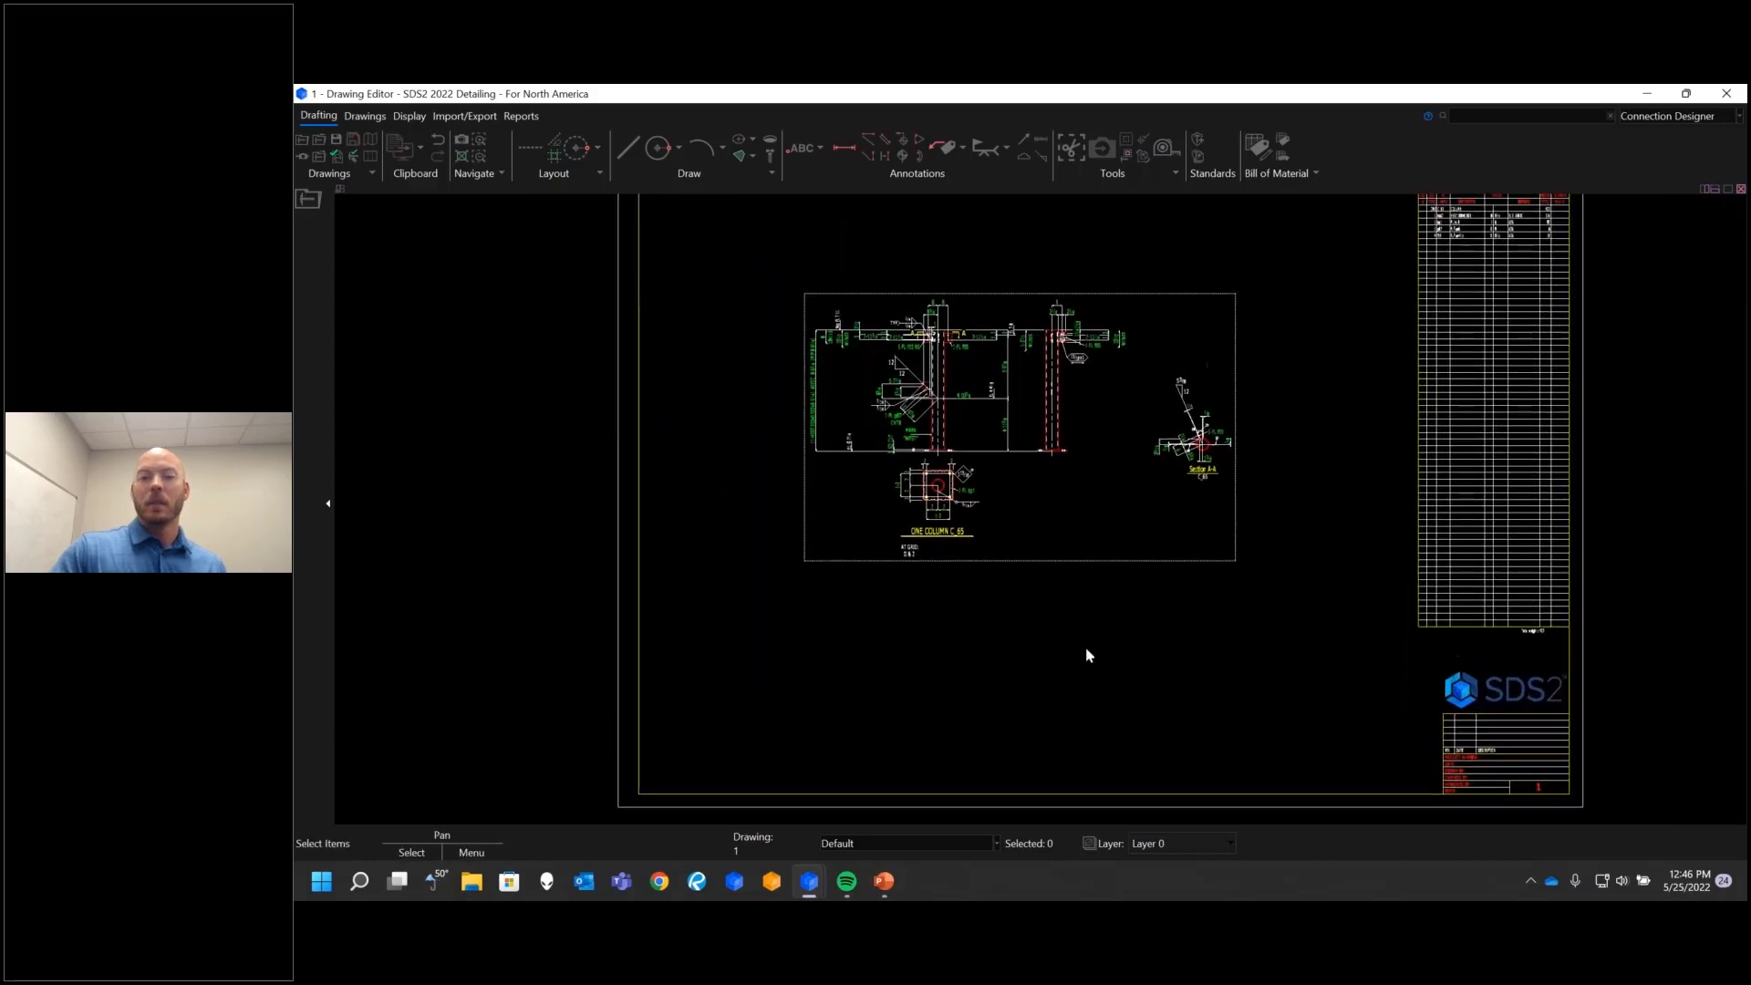
{"action": "scroll", "coordinate": [1020, 548], "scroll_direction": "up", "scroll_amount": 5}
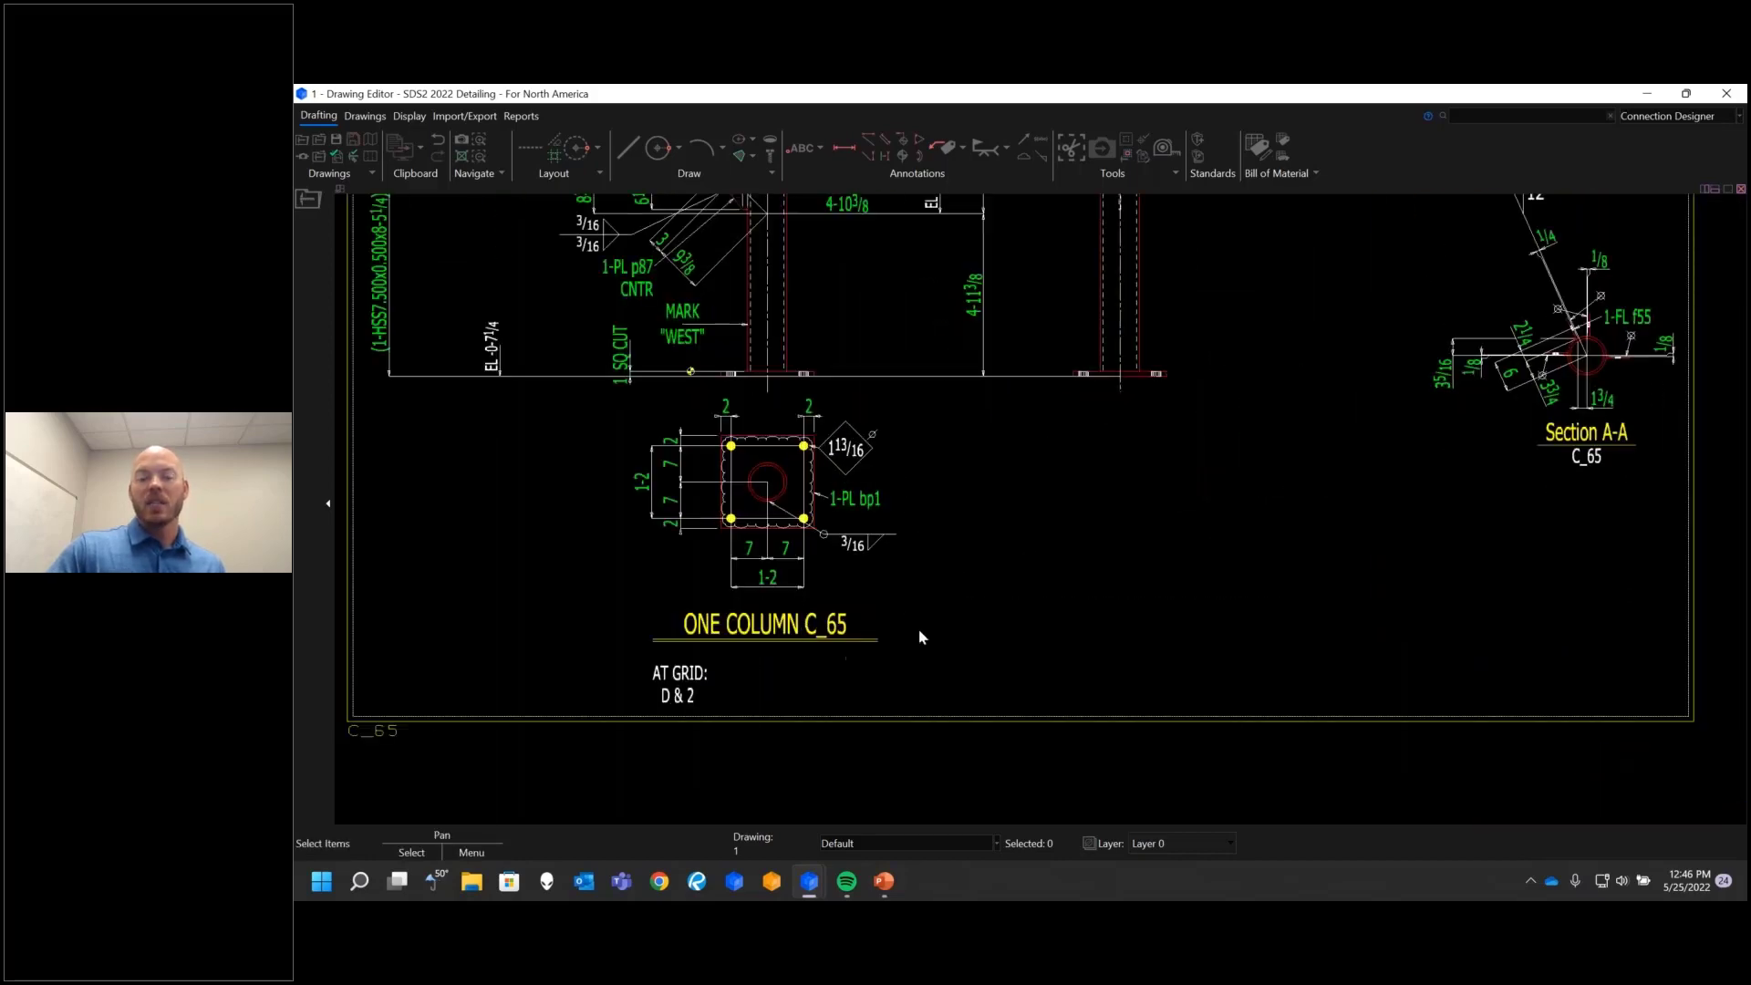
{"action": "scroll", "coordinate": [907, 623], "scroll_direction": "down", "scroll_amount": 5}
{"action": "mouse_move", "coordinate": [925, 686]}
{"action": "middle_mouse_down"}
{"action": "mouse_move", "coordinate": [918, 591]}
{"action": "mouse_move", "coordinate": [907, 607]}
{"action": "middle_mouse_up"}
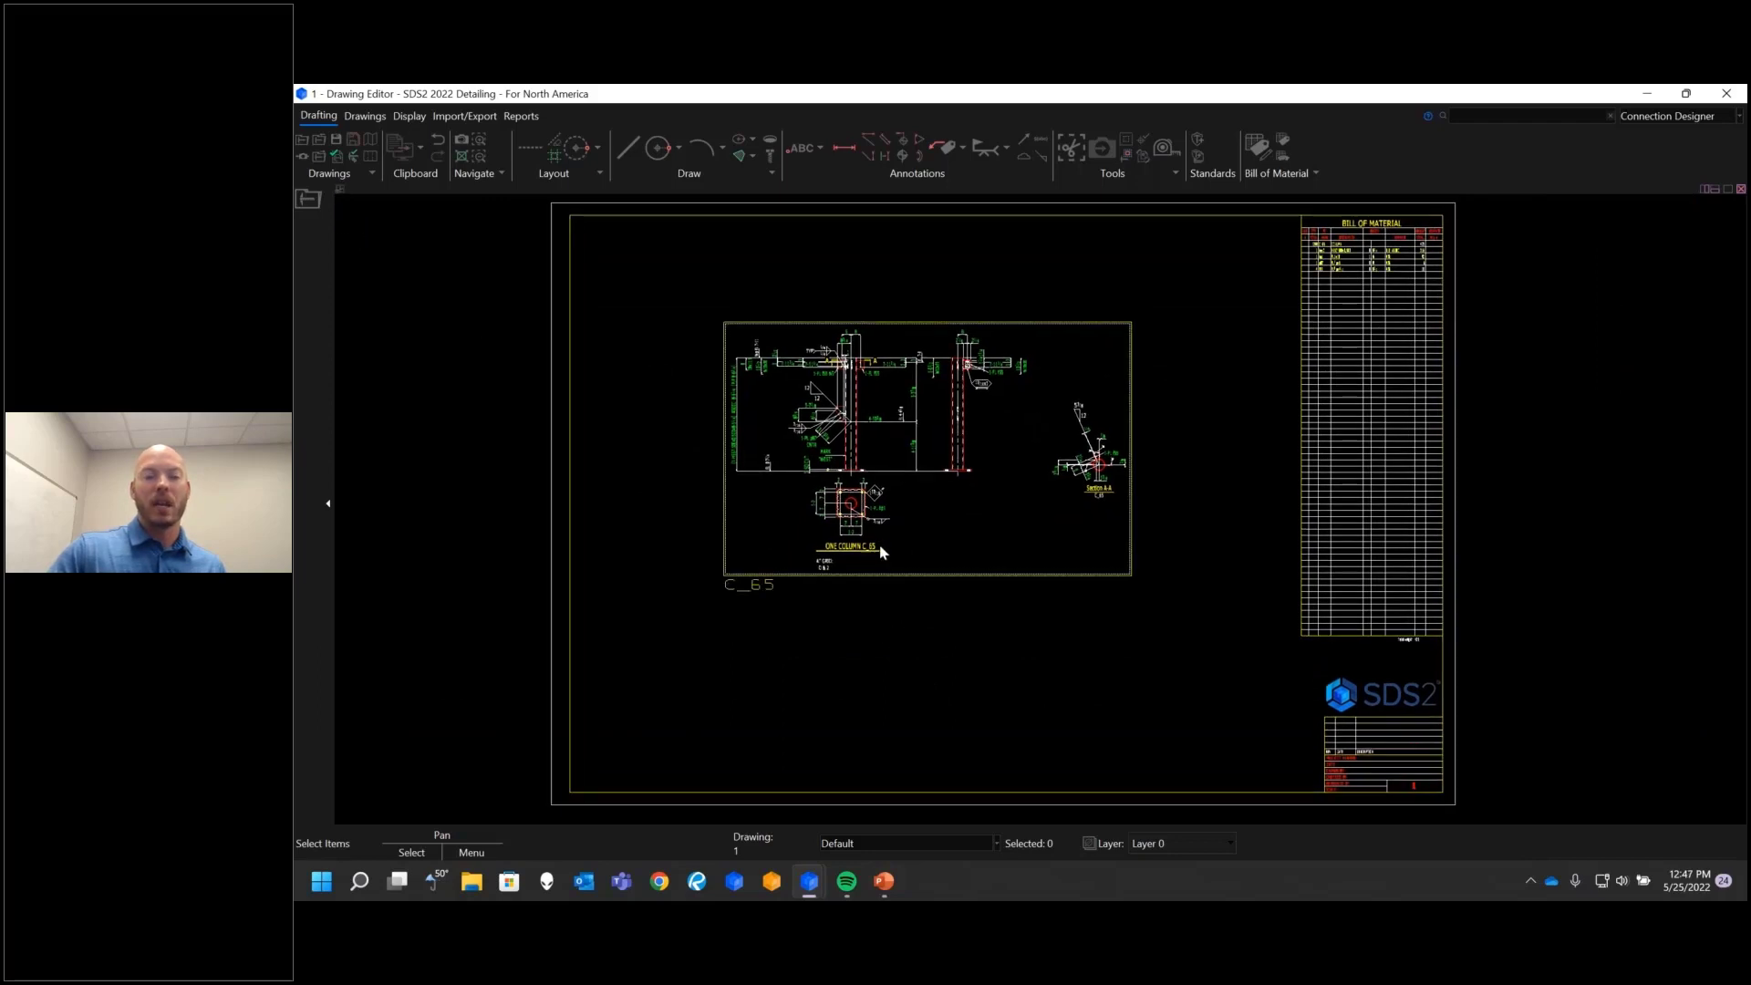
Step: Save and reuse sheet 1 with next drawing name 2, automatically changing marks to user characters 57, sequence, member type and sheet number
{"action": "left_click", "coordinate": [338, 158]}
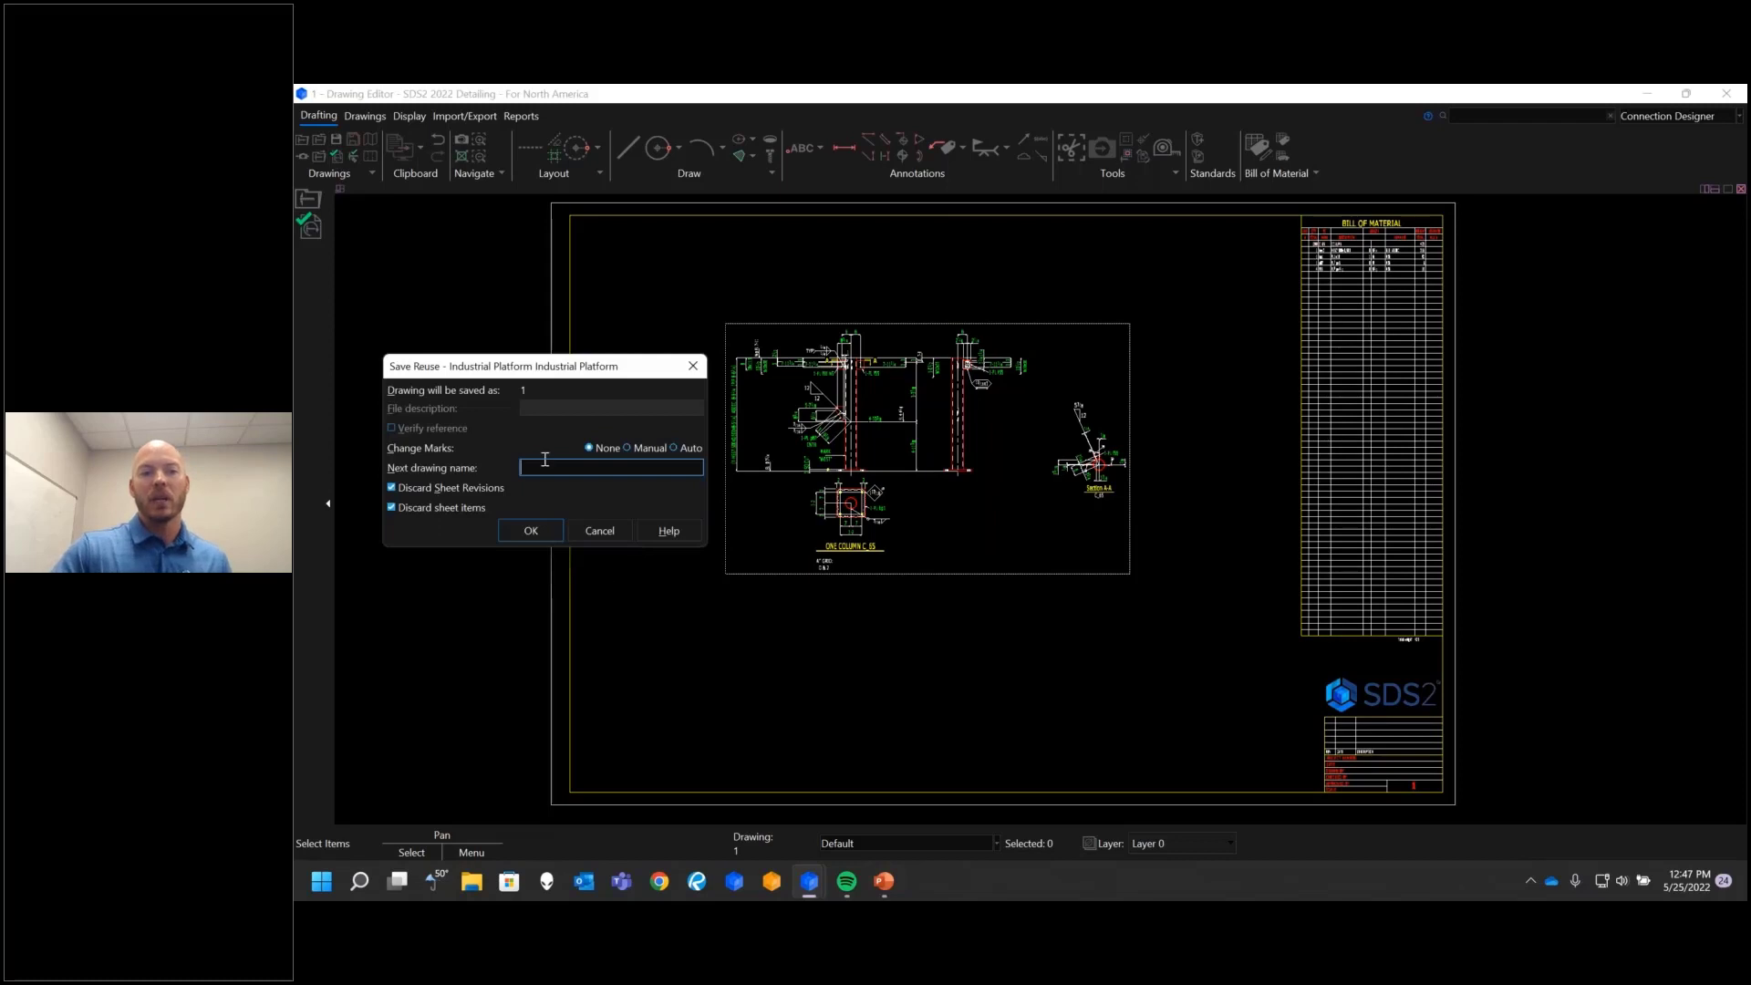
{"action": "left_click", "coordinate": [683, 448]}
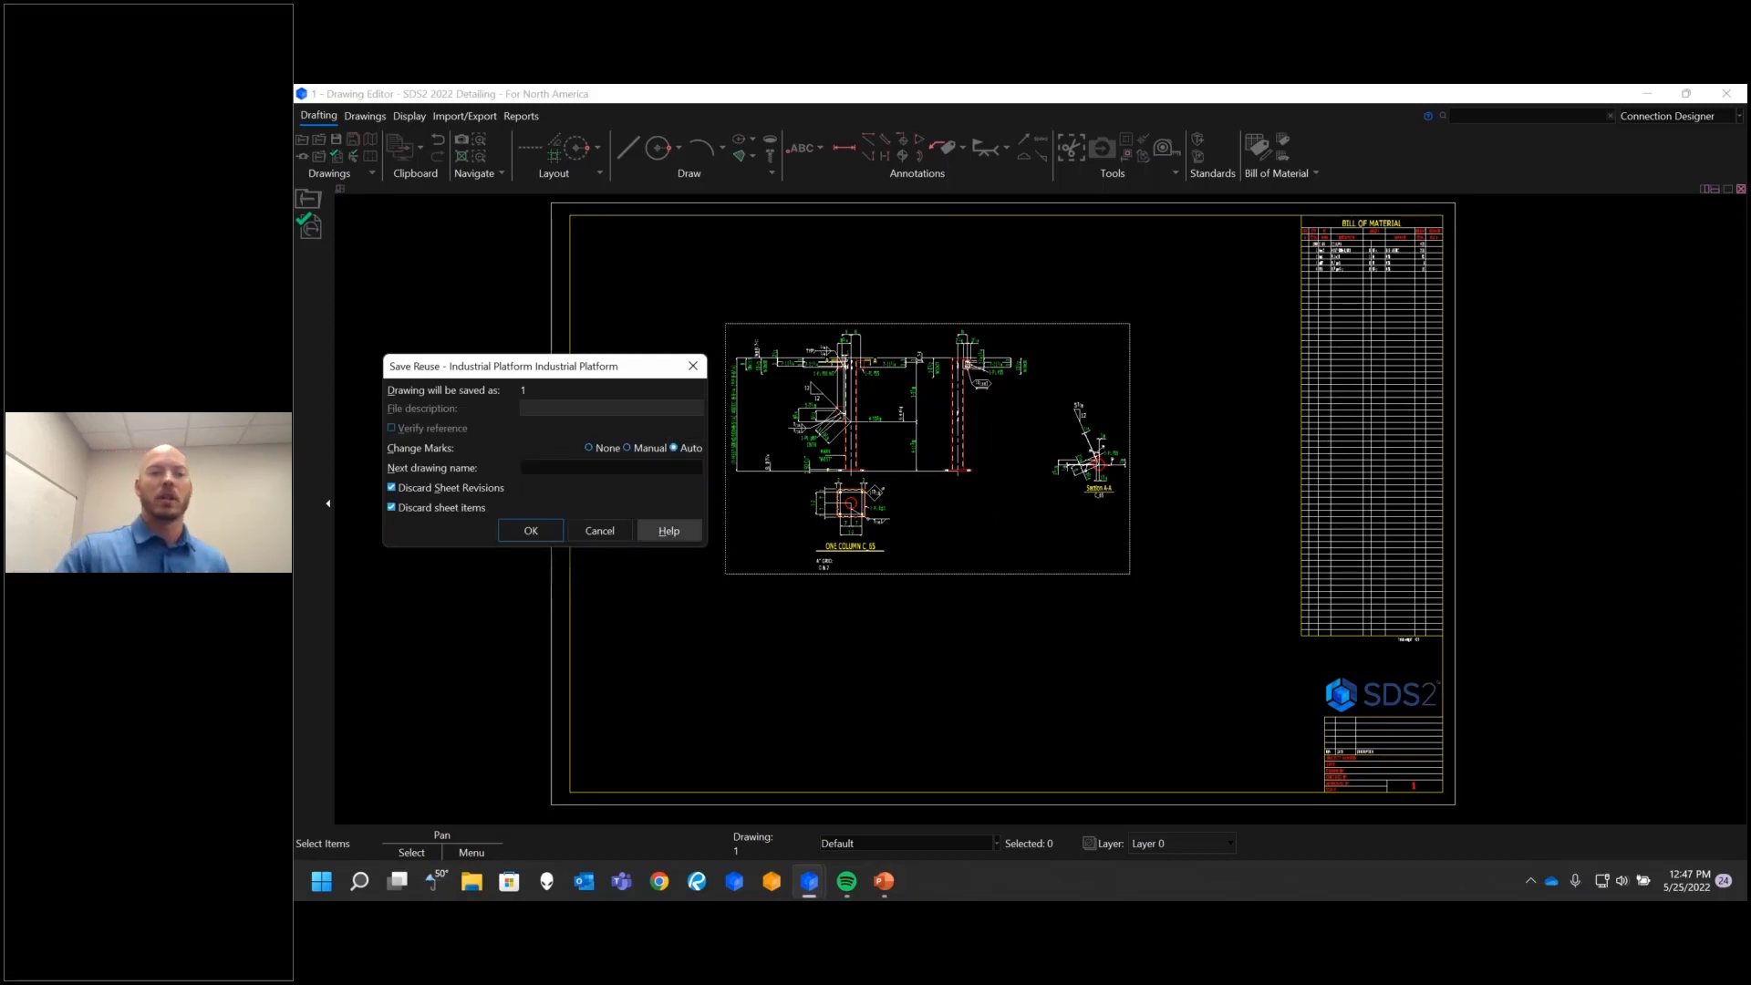
{"action": "left_click", "coordinate": [613, 468]}
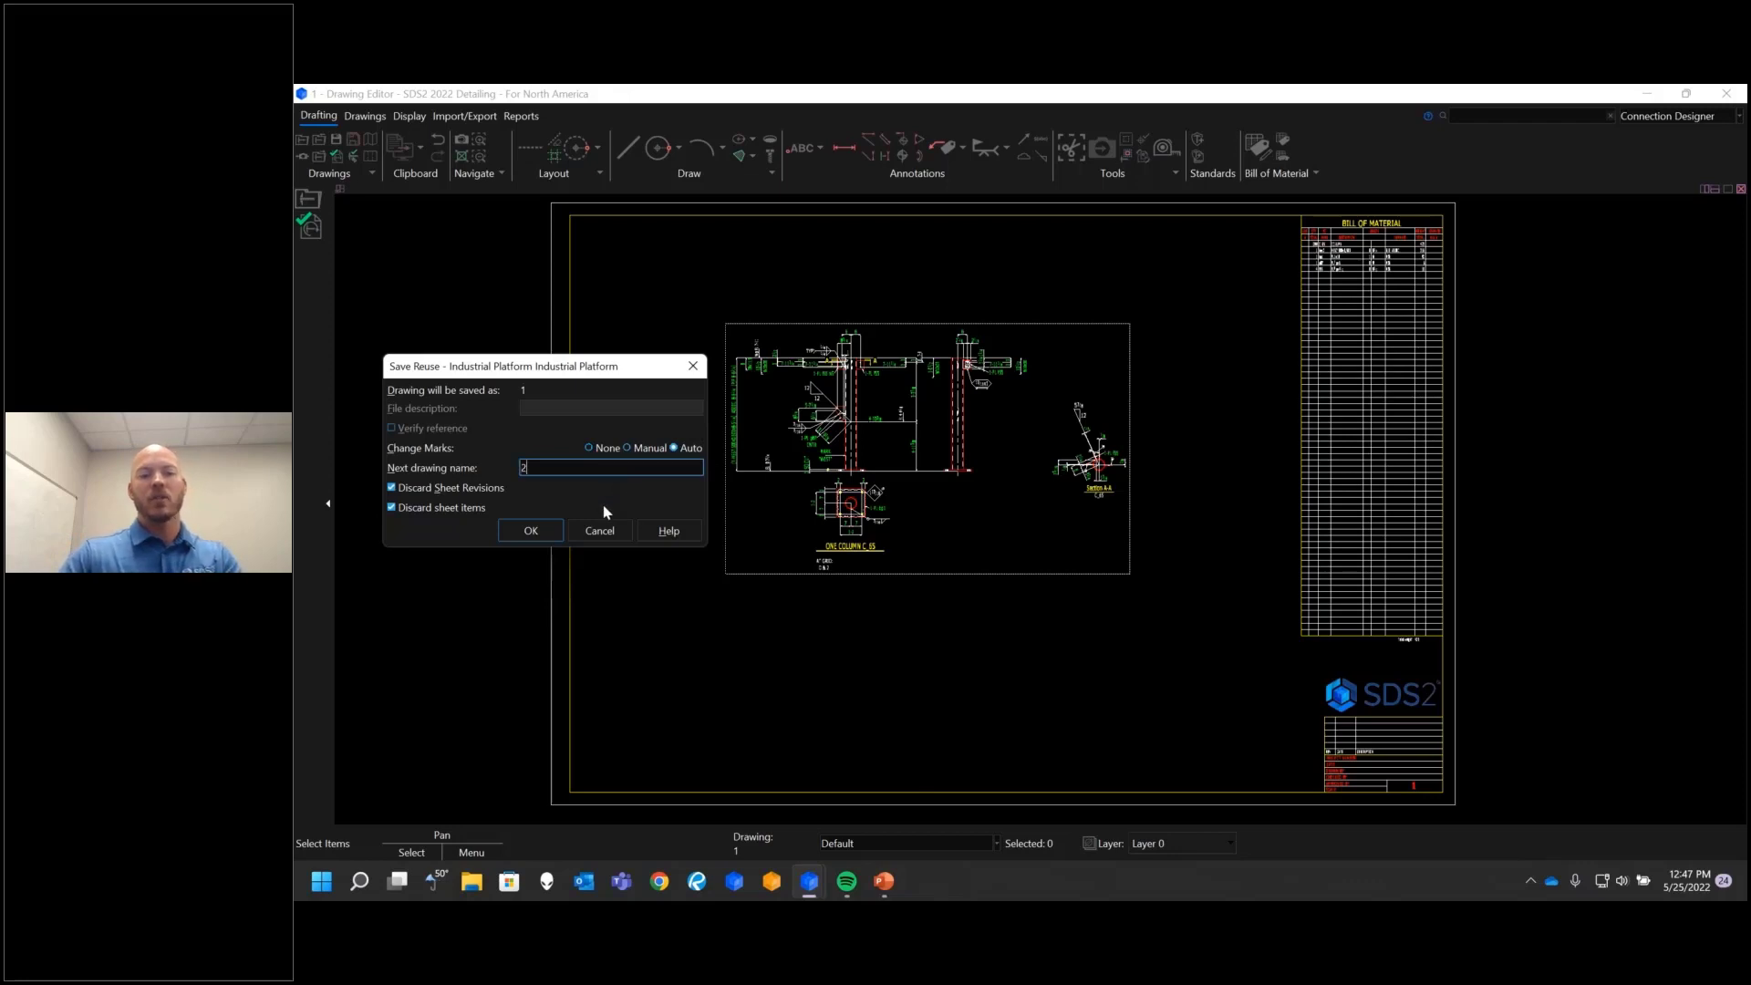
{"action": "left_click", "coordinate": [531, 529]}
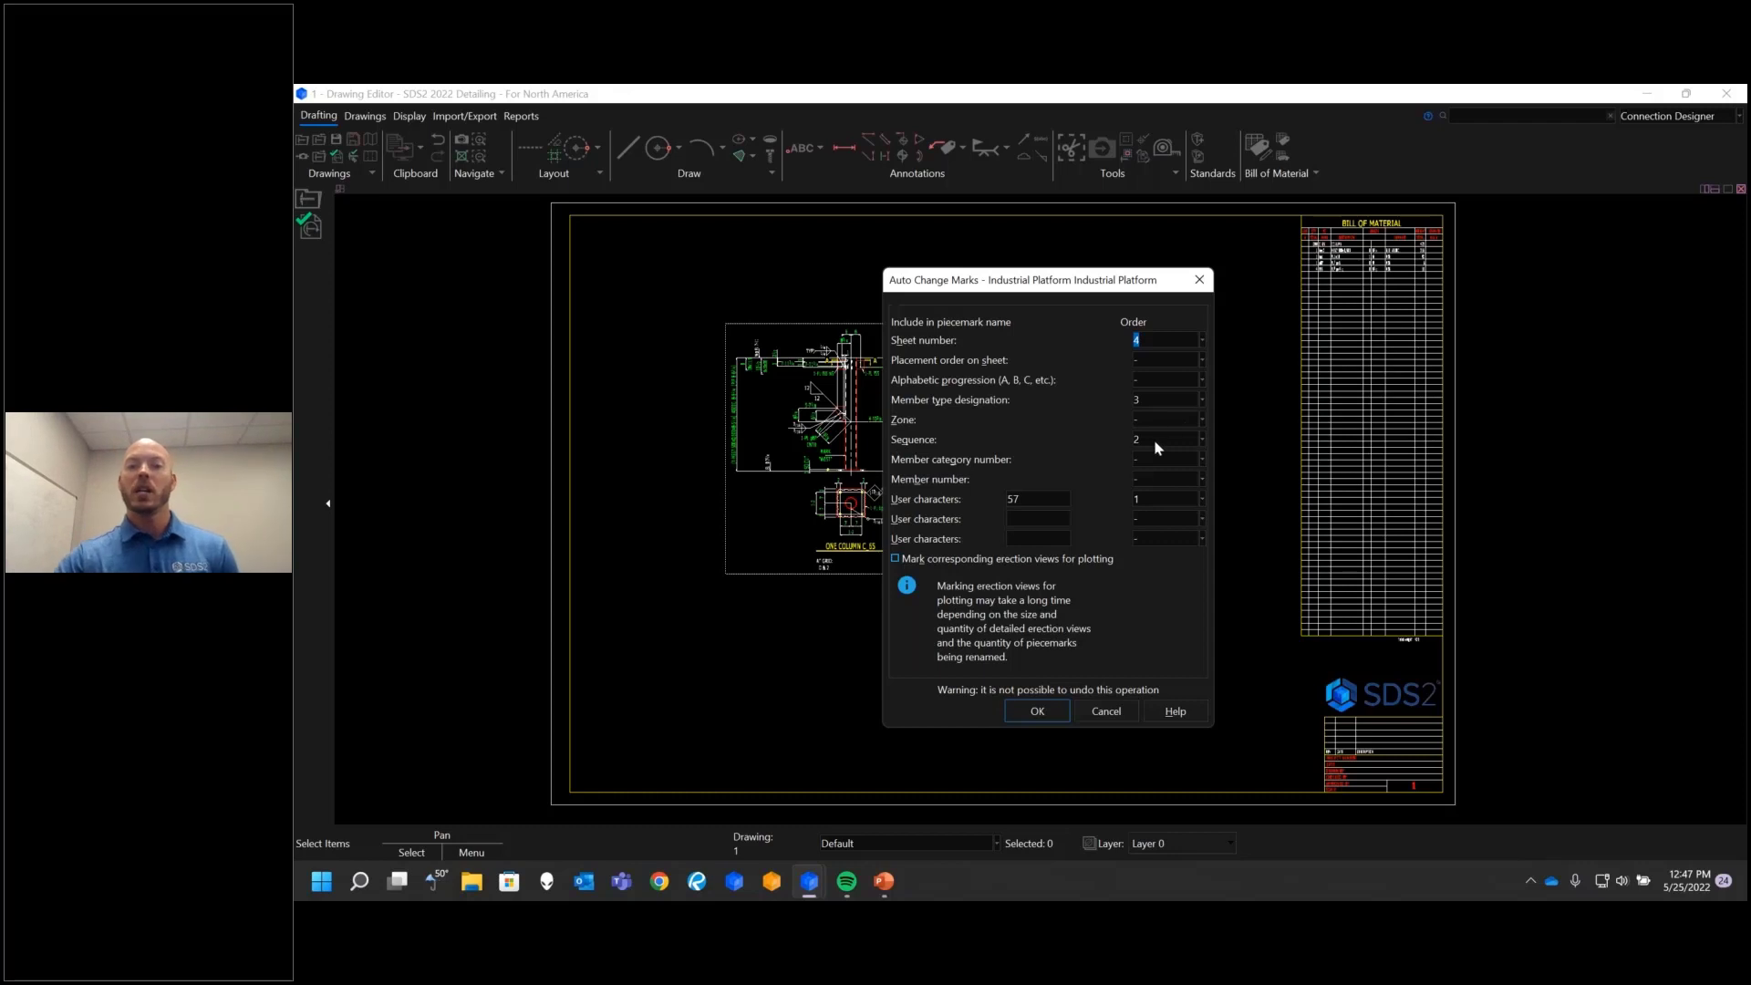
{"action": "type", "text": "7"}
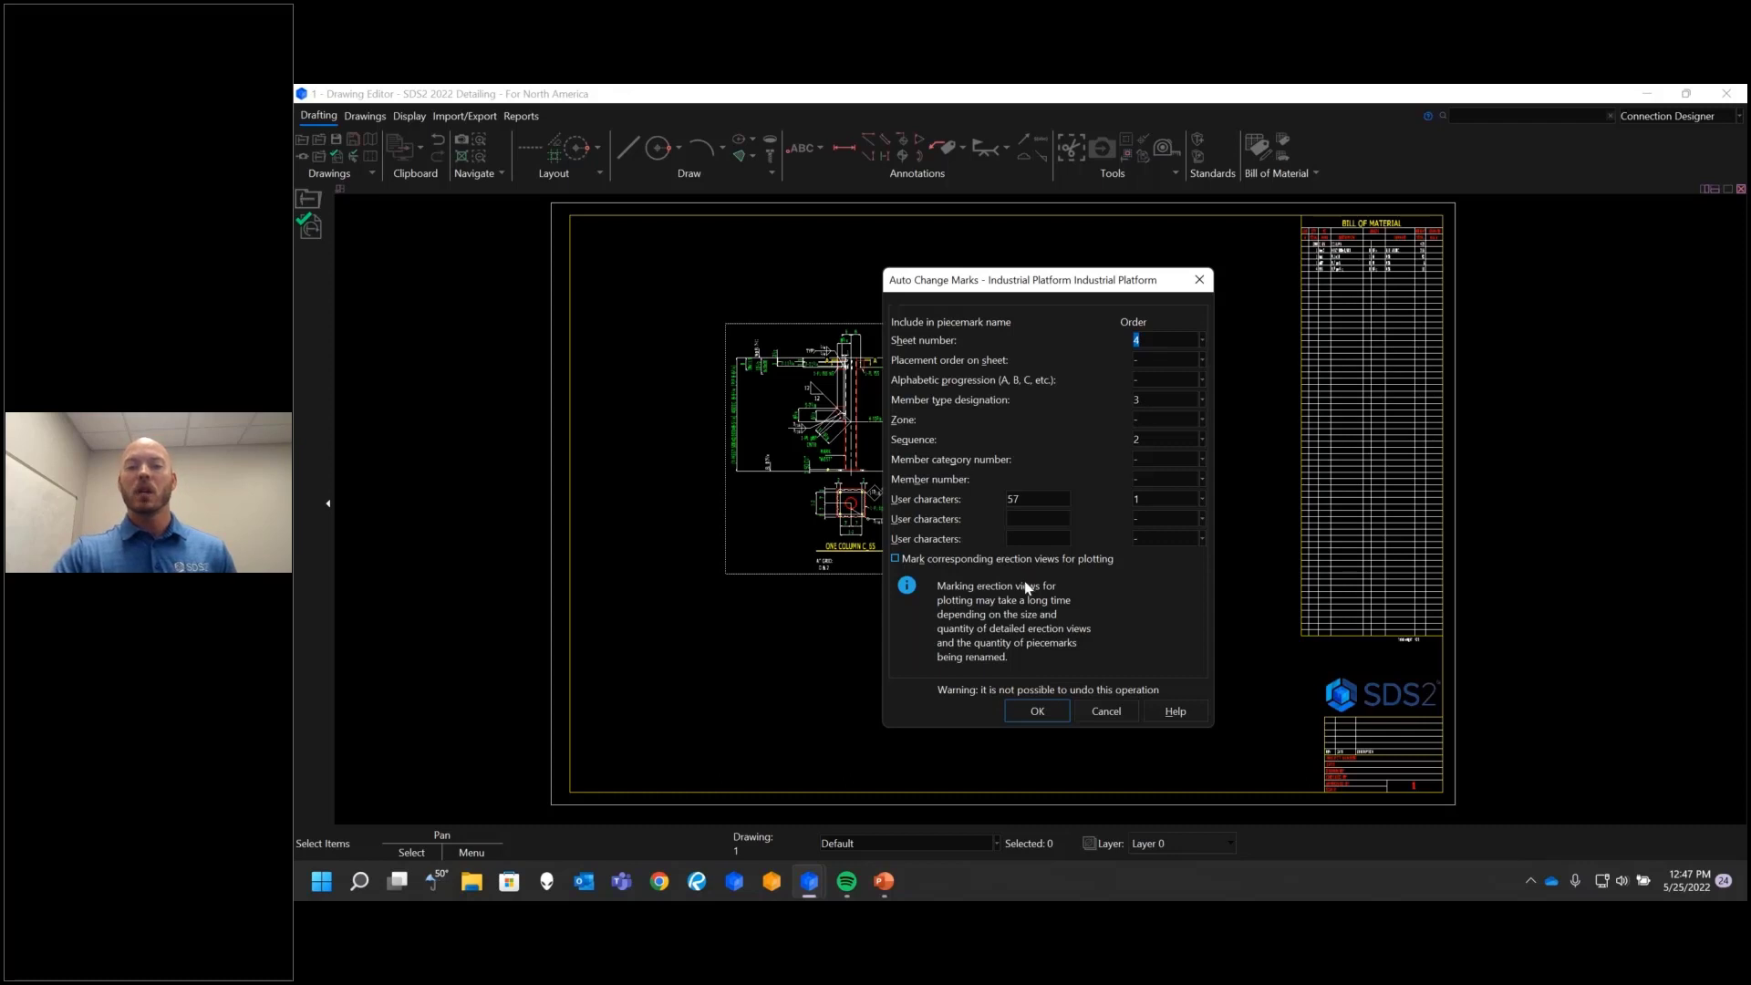
{"action": "left_click", "coordinate": [1037, 713]}
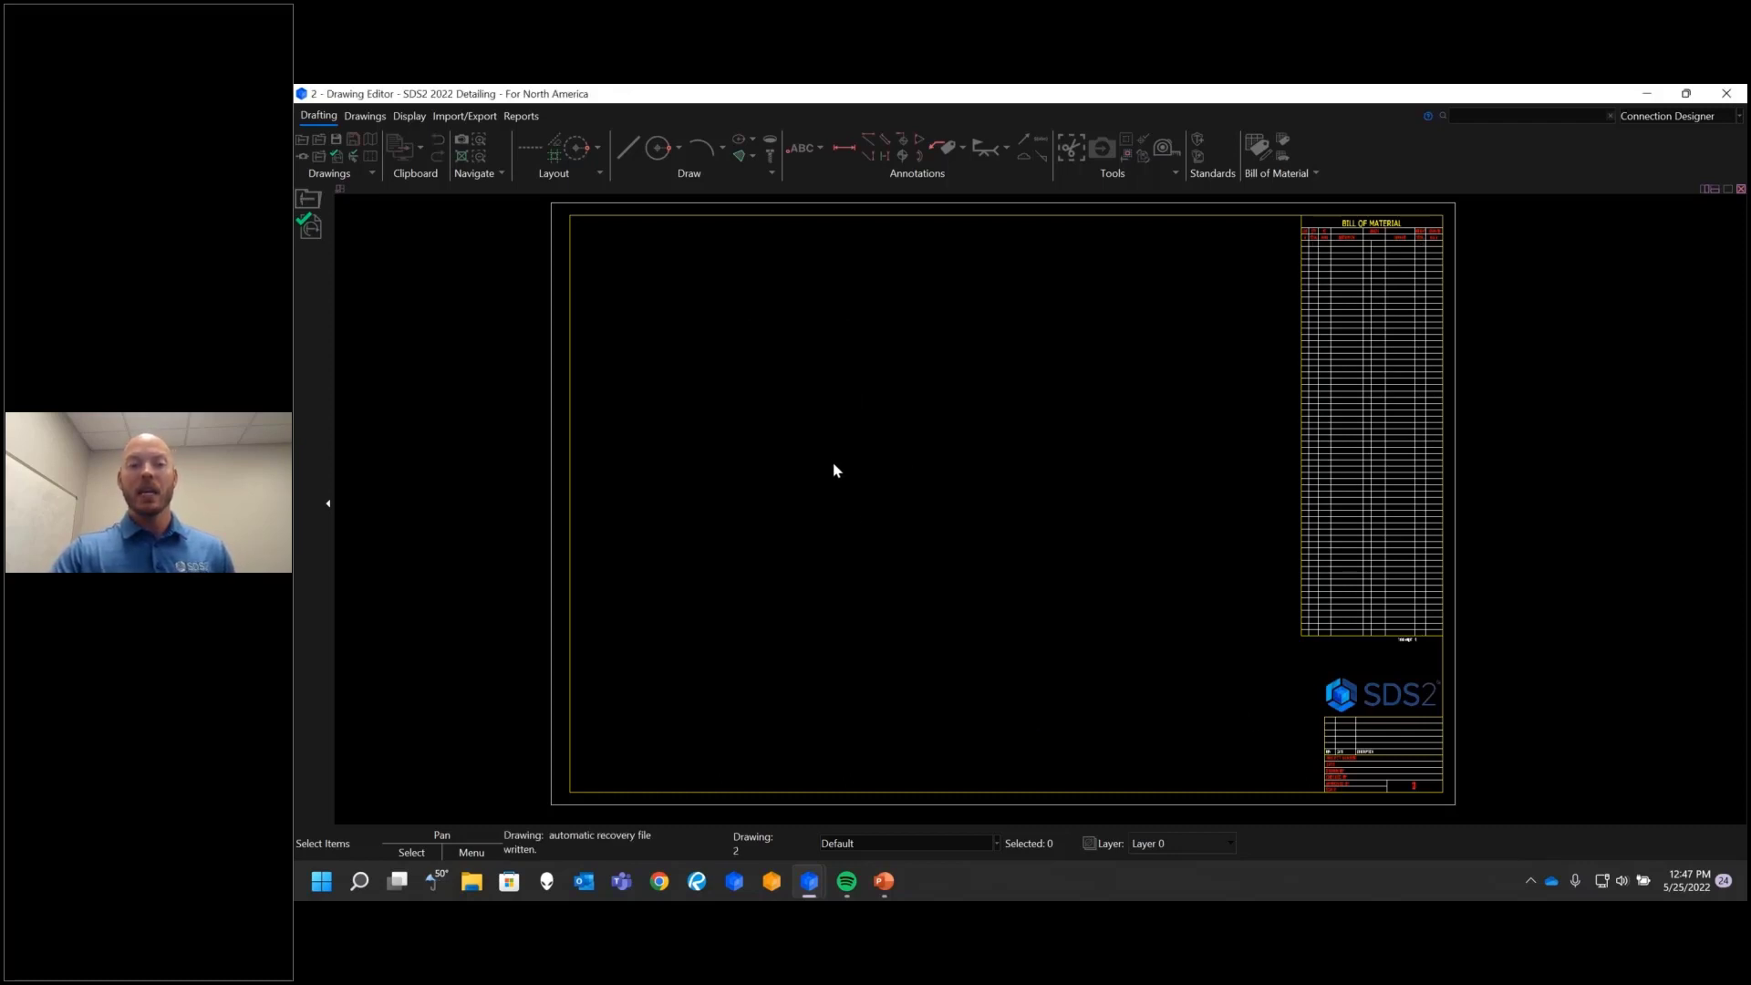
Step: Check the sheet number in sheet 2's title block, and return to sheet 1 to examine the column's changed piecemark
{"action": "scroll", "coordinate": [1444, 813], "scroll_direction": "up", "scroll_amount": 5}
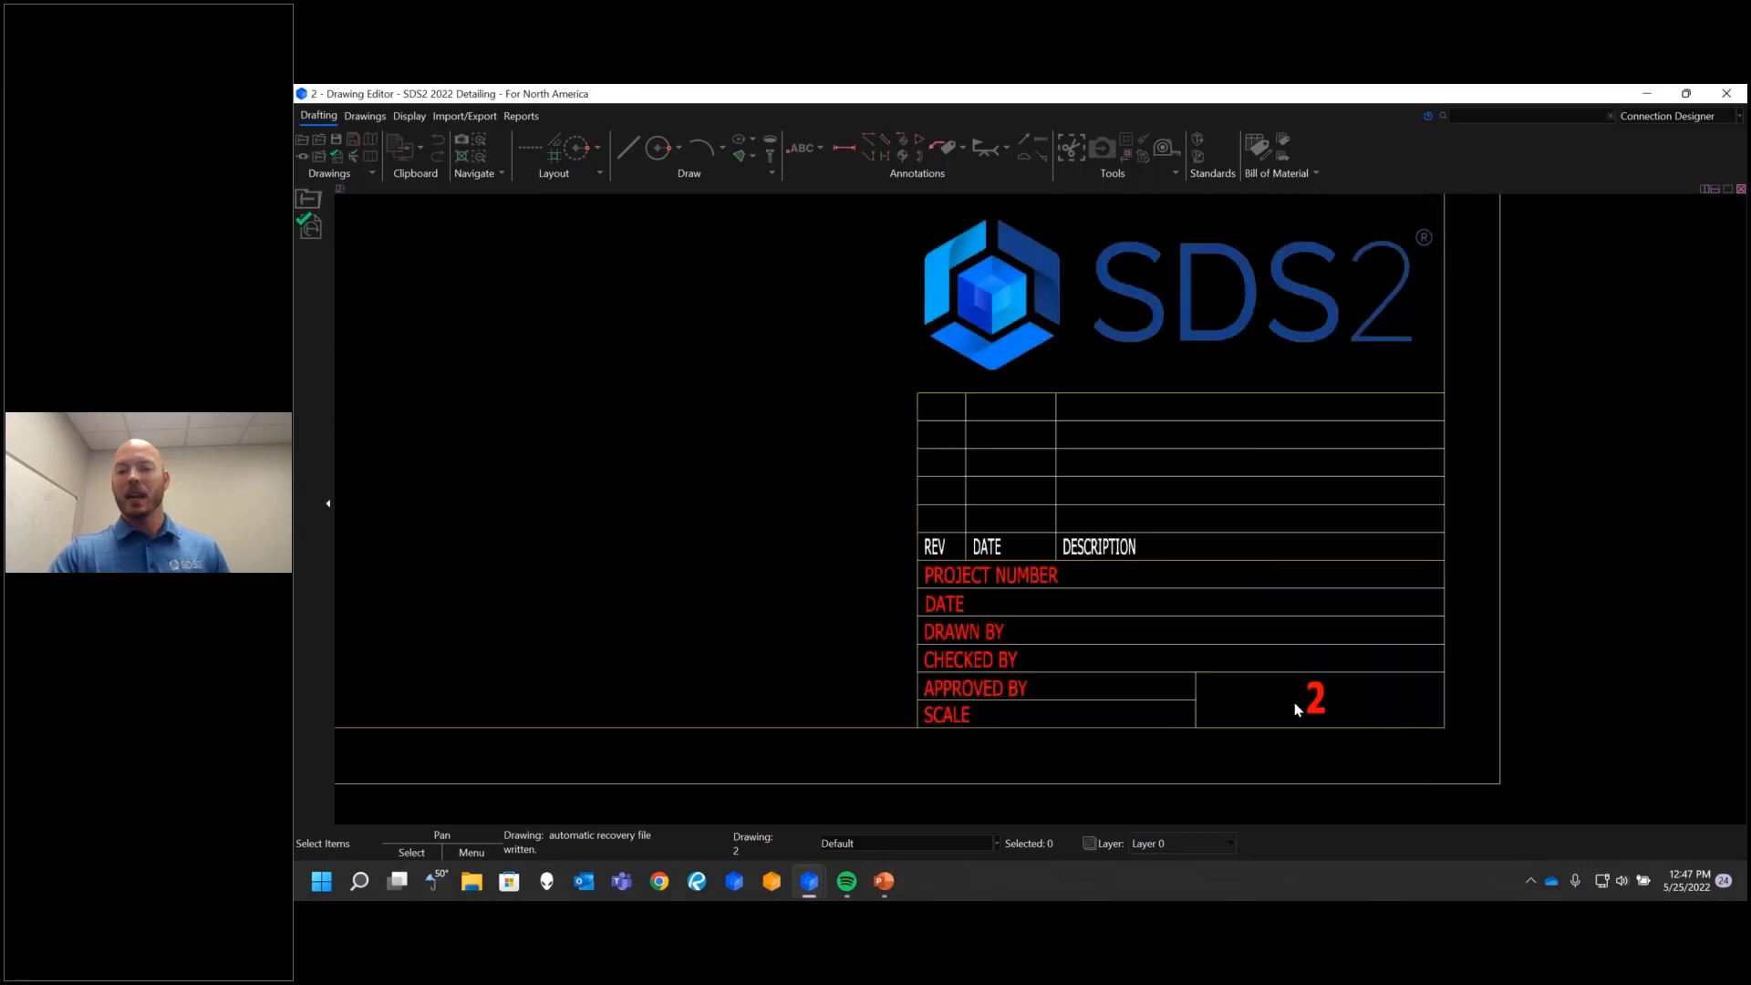
{"action": "scroll", "coordinate": [1251, 566], "scroll_direction": "down", "scroll_amount": 6}
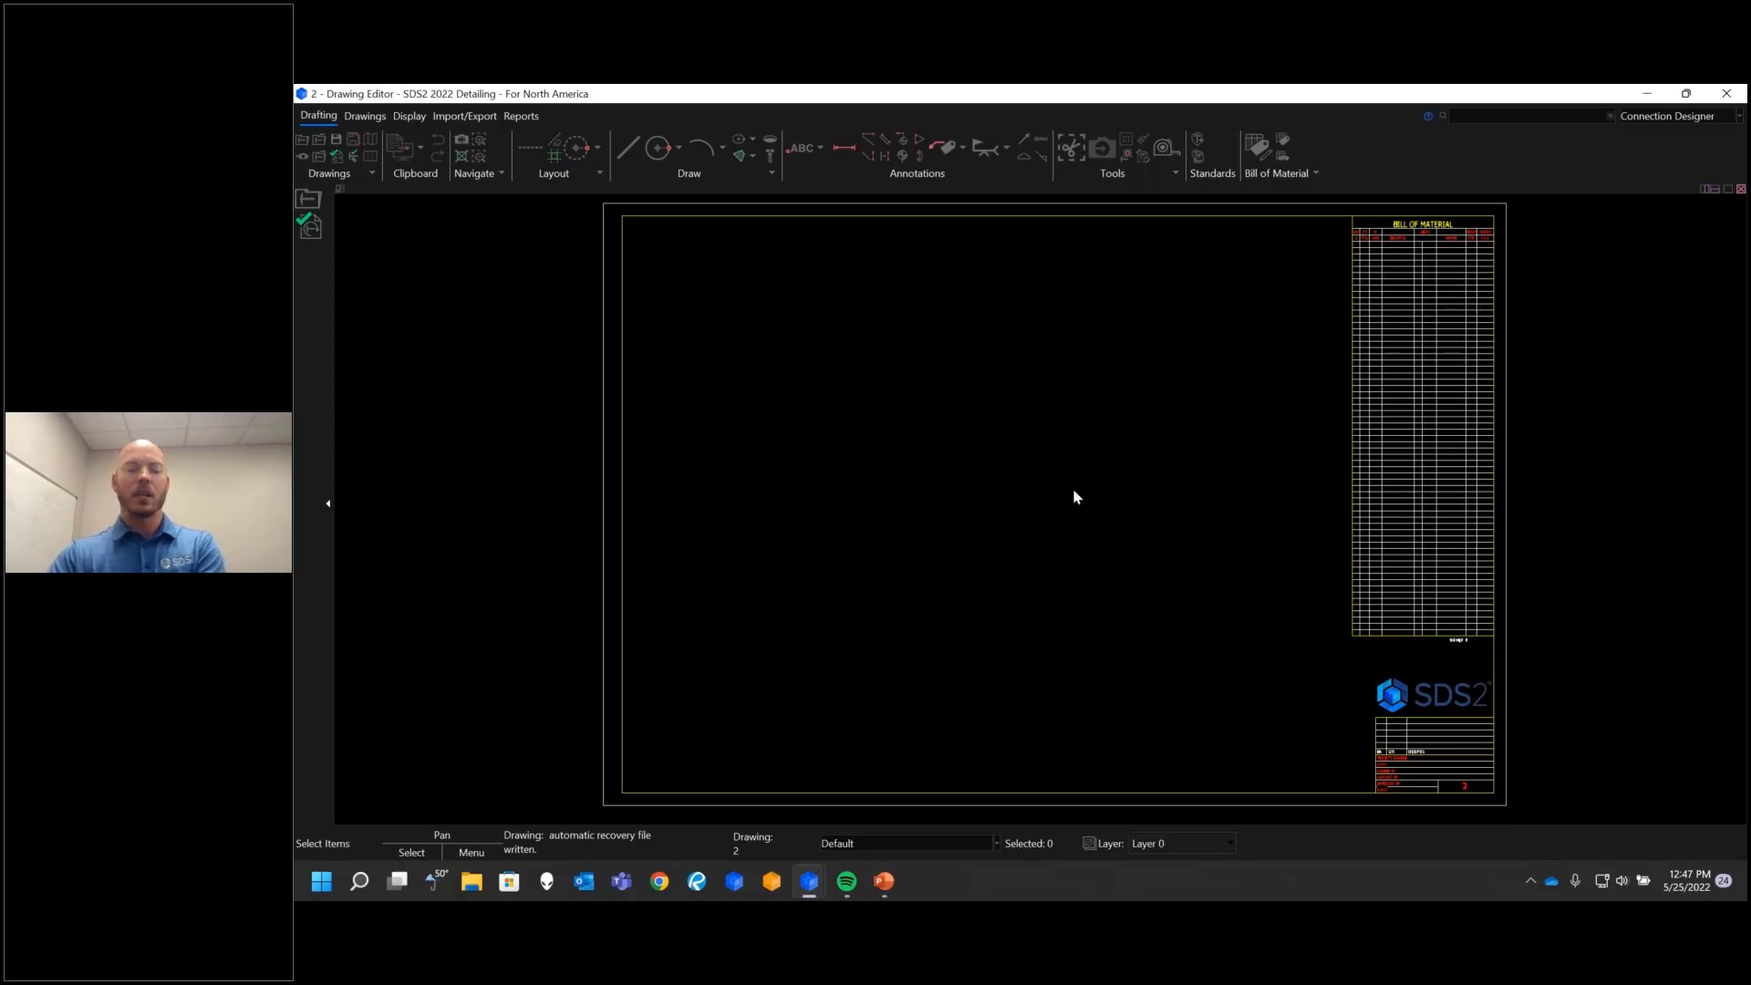
{"action": "key", "text": "Page_Up"}
{"action": "left_click", "coordinate": [1071, 539]}
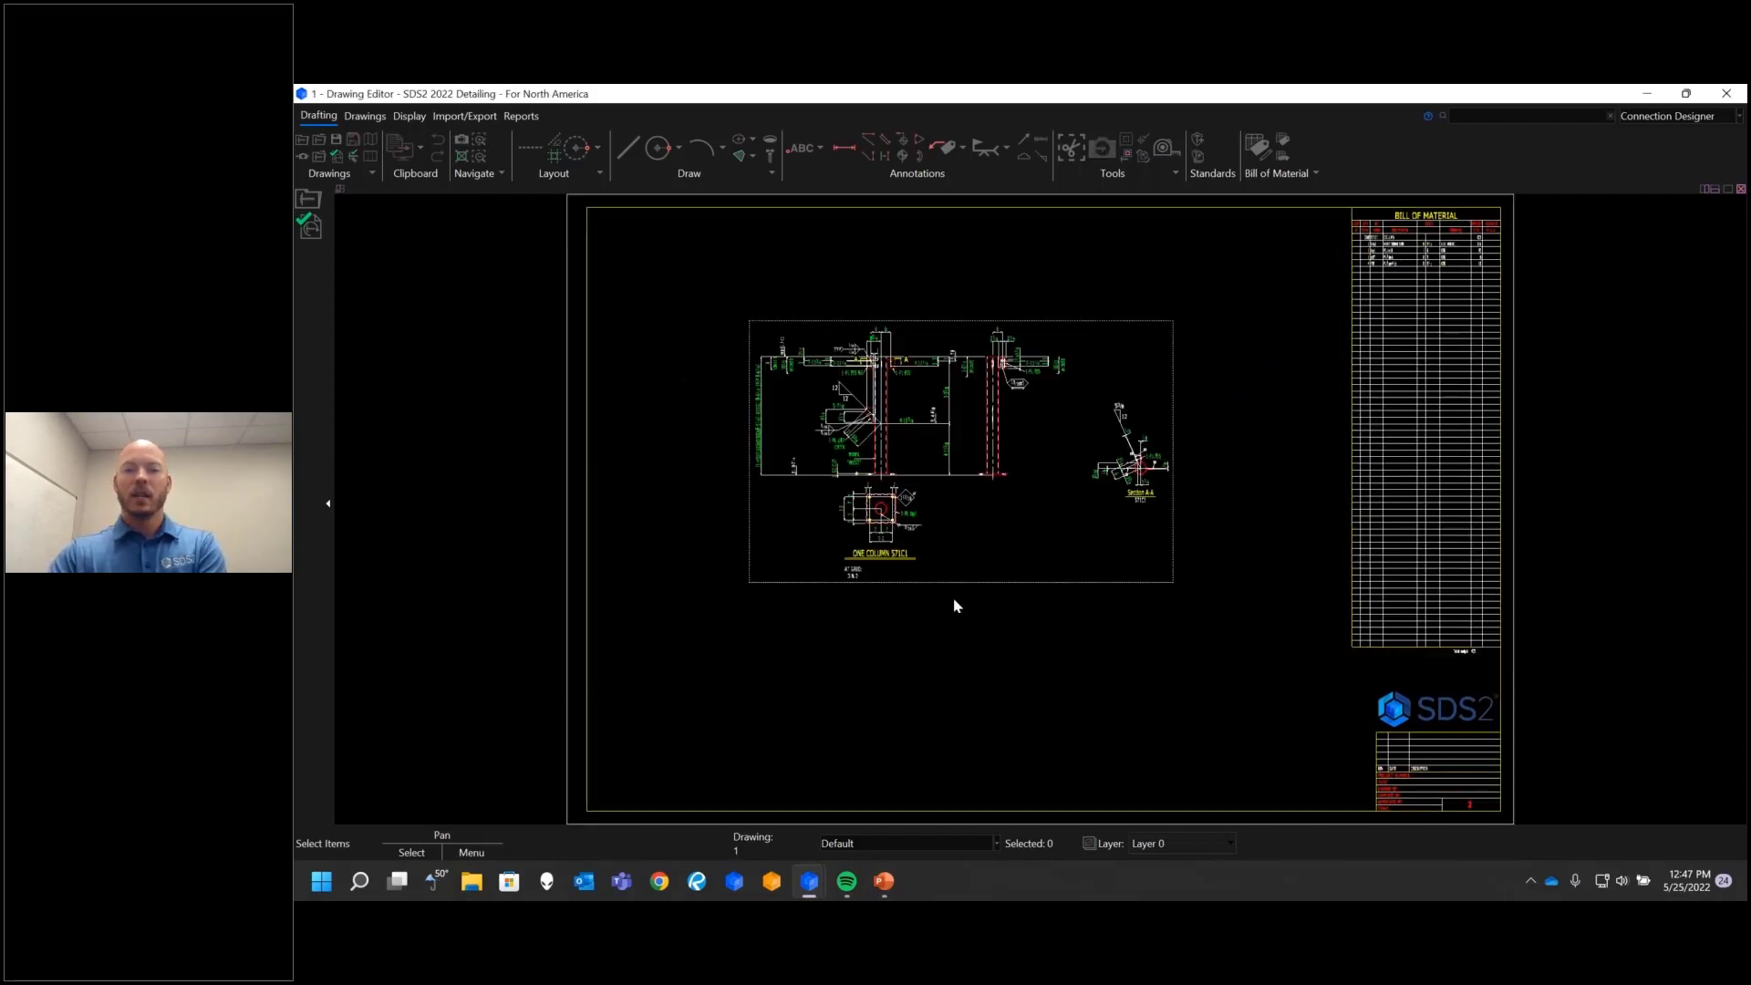
{"action": "scroll", "coordinate": [955, 605], "scroll_direction": "up", "scroll_amount": 4}
{"action": "scroll", "coordinate": [970, 726], "scroll_direction": "down", "scroll_amount": 2}
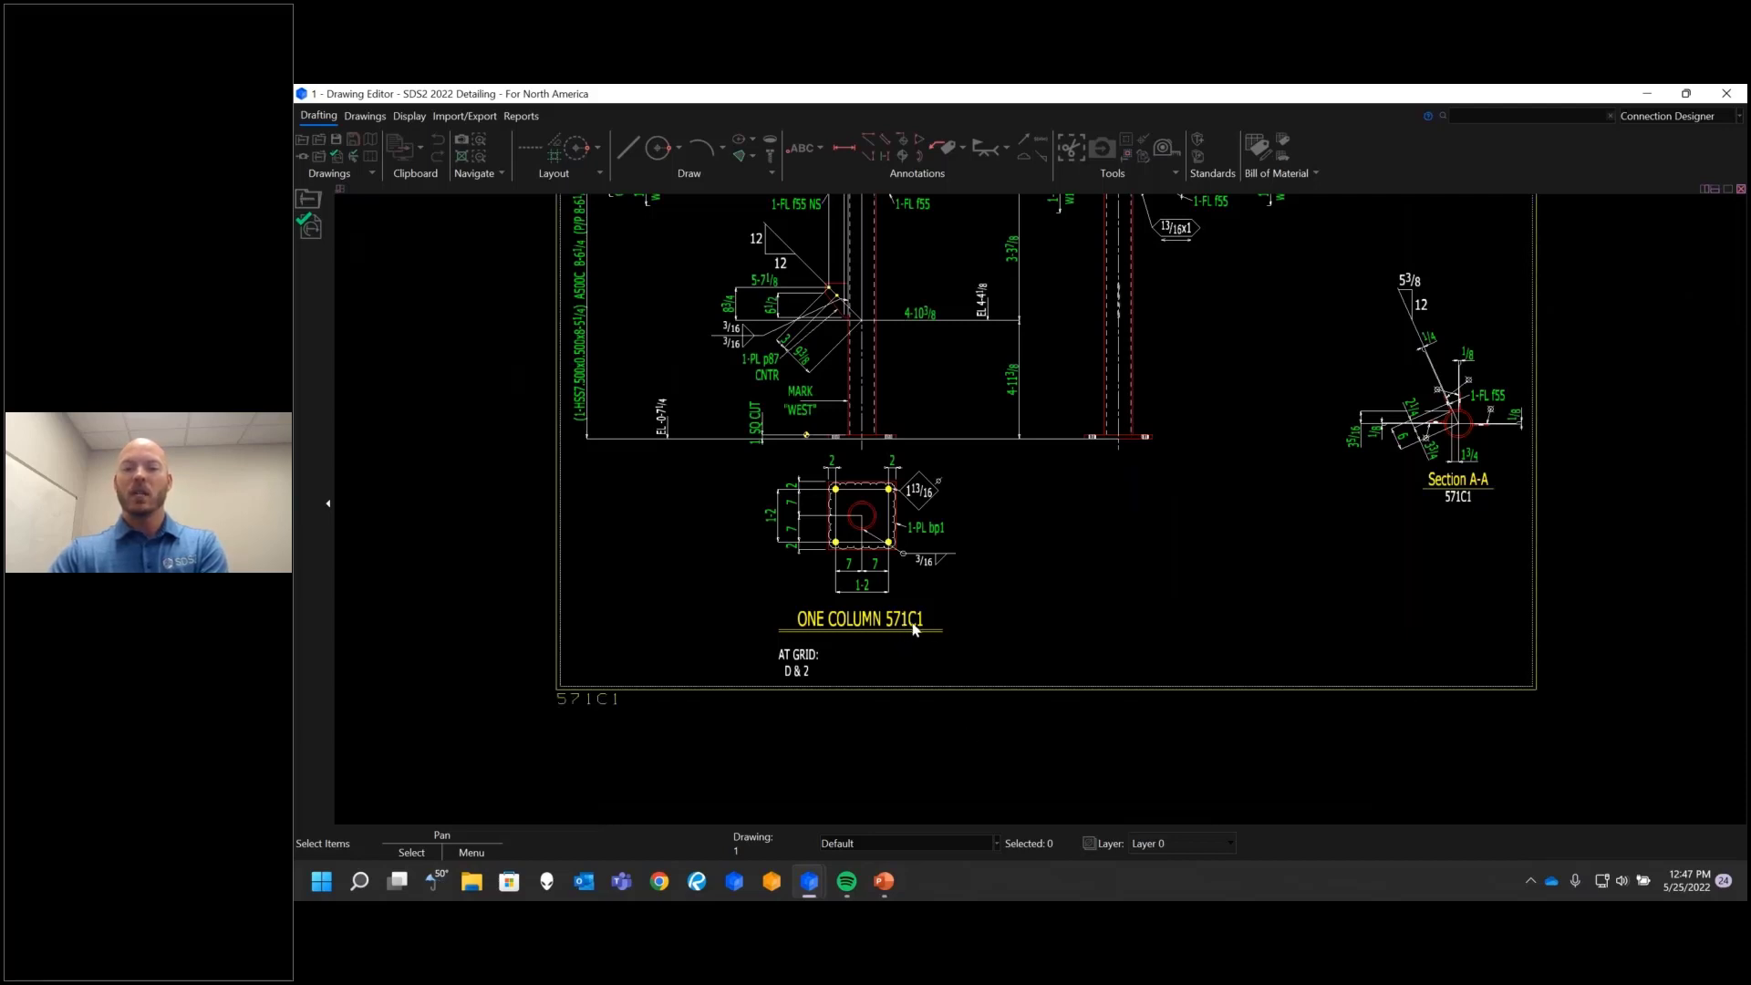
{"action": "scroll", "coordinate": [903, 703], "scroll_direction": "down", "scroll_amount": 5}
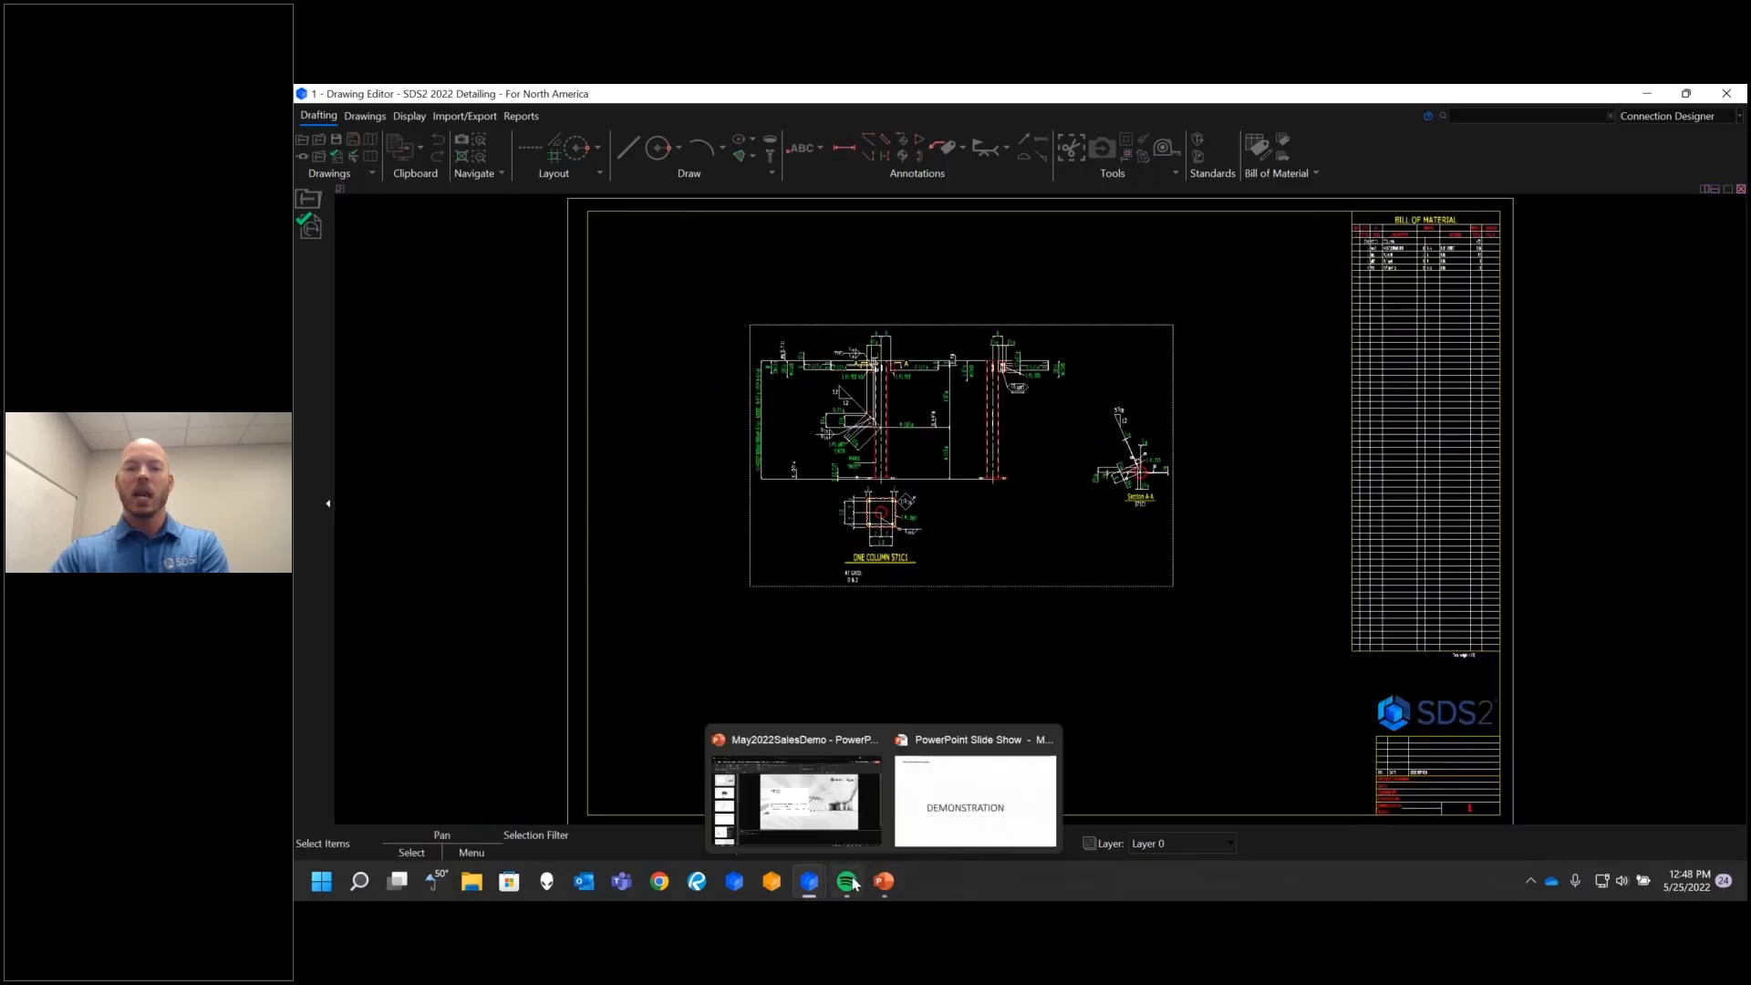
Step: Switch to the 3D model, turn on the display of member piecemarks, and inspect the piecemark on column 571C1
{"action": "mouse_move", "coordinate": [809, 881]}
{"action": "left_click", "coordinate": [831, 815]}
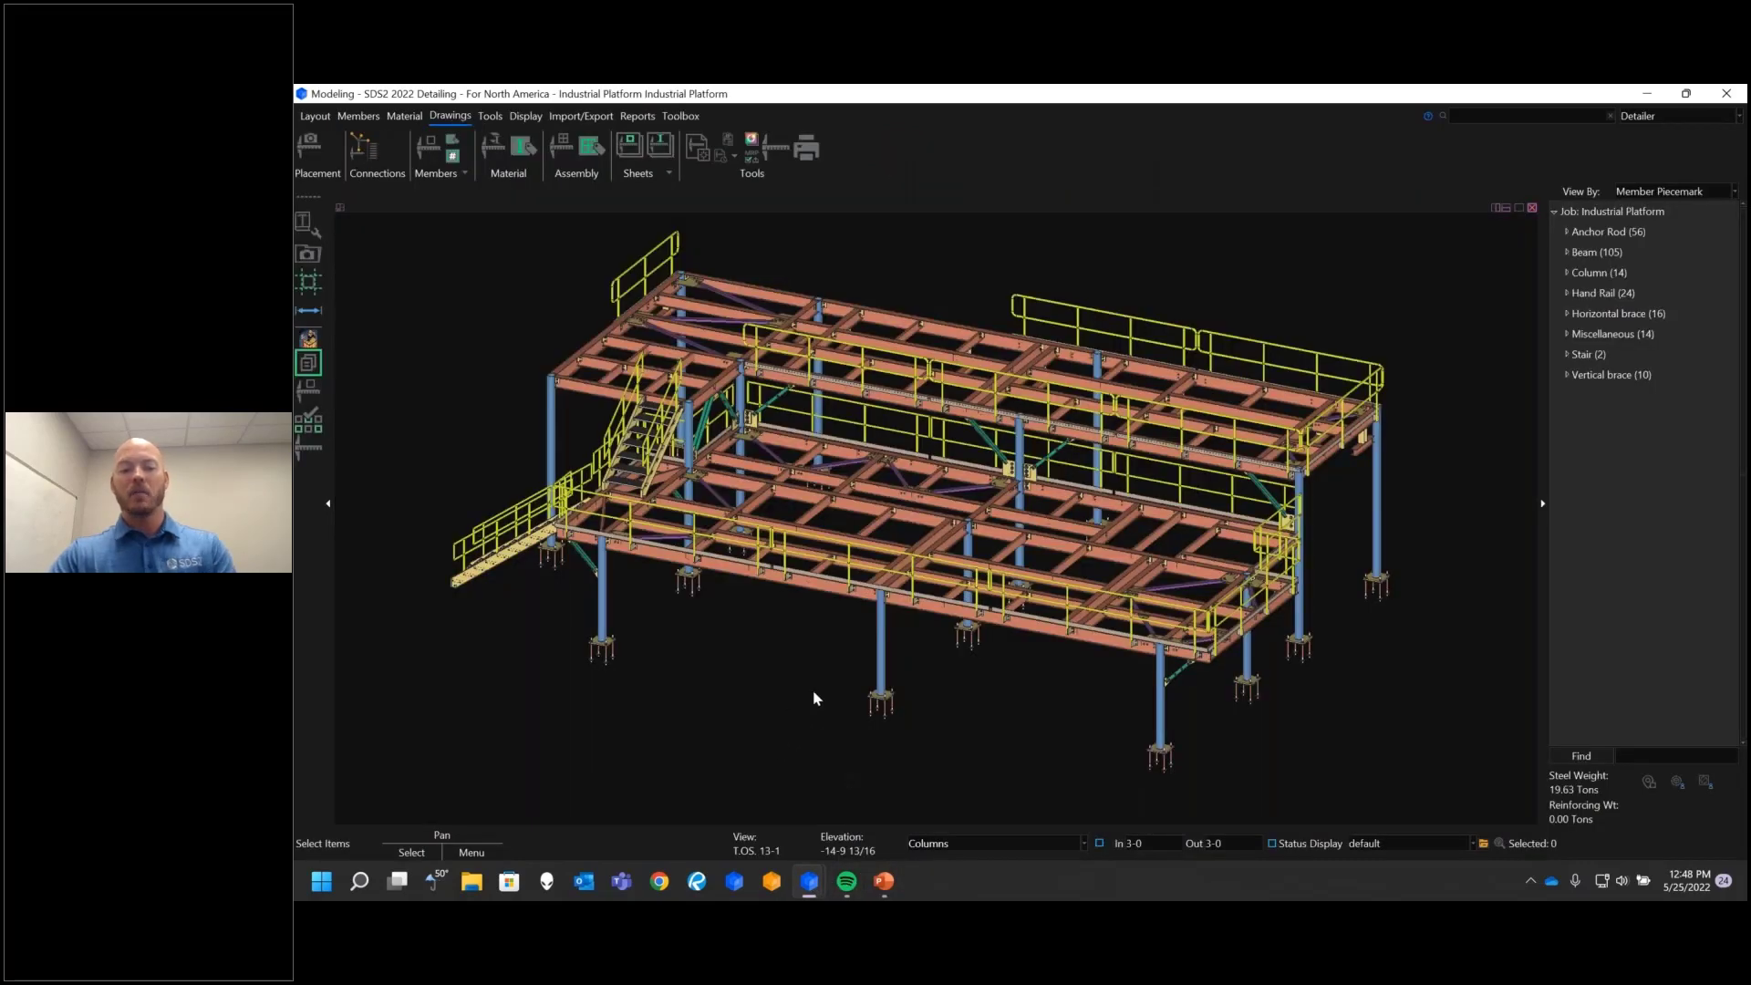
{"action": "key", "text": "ctrl+d"}
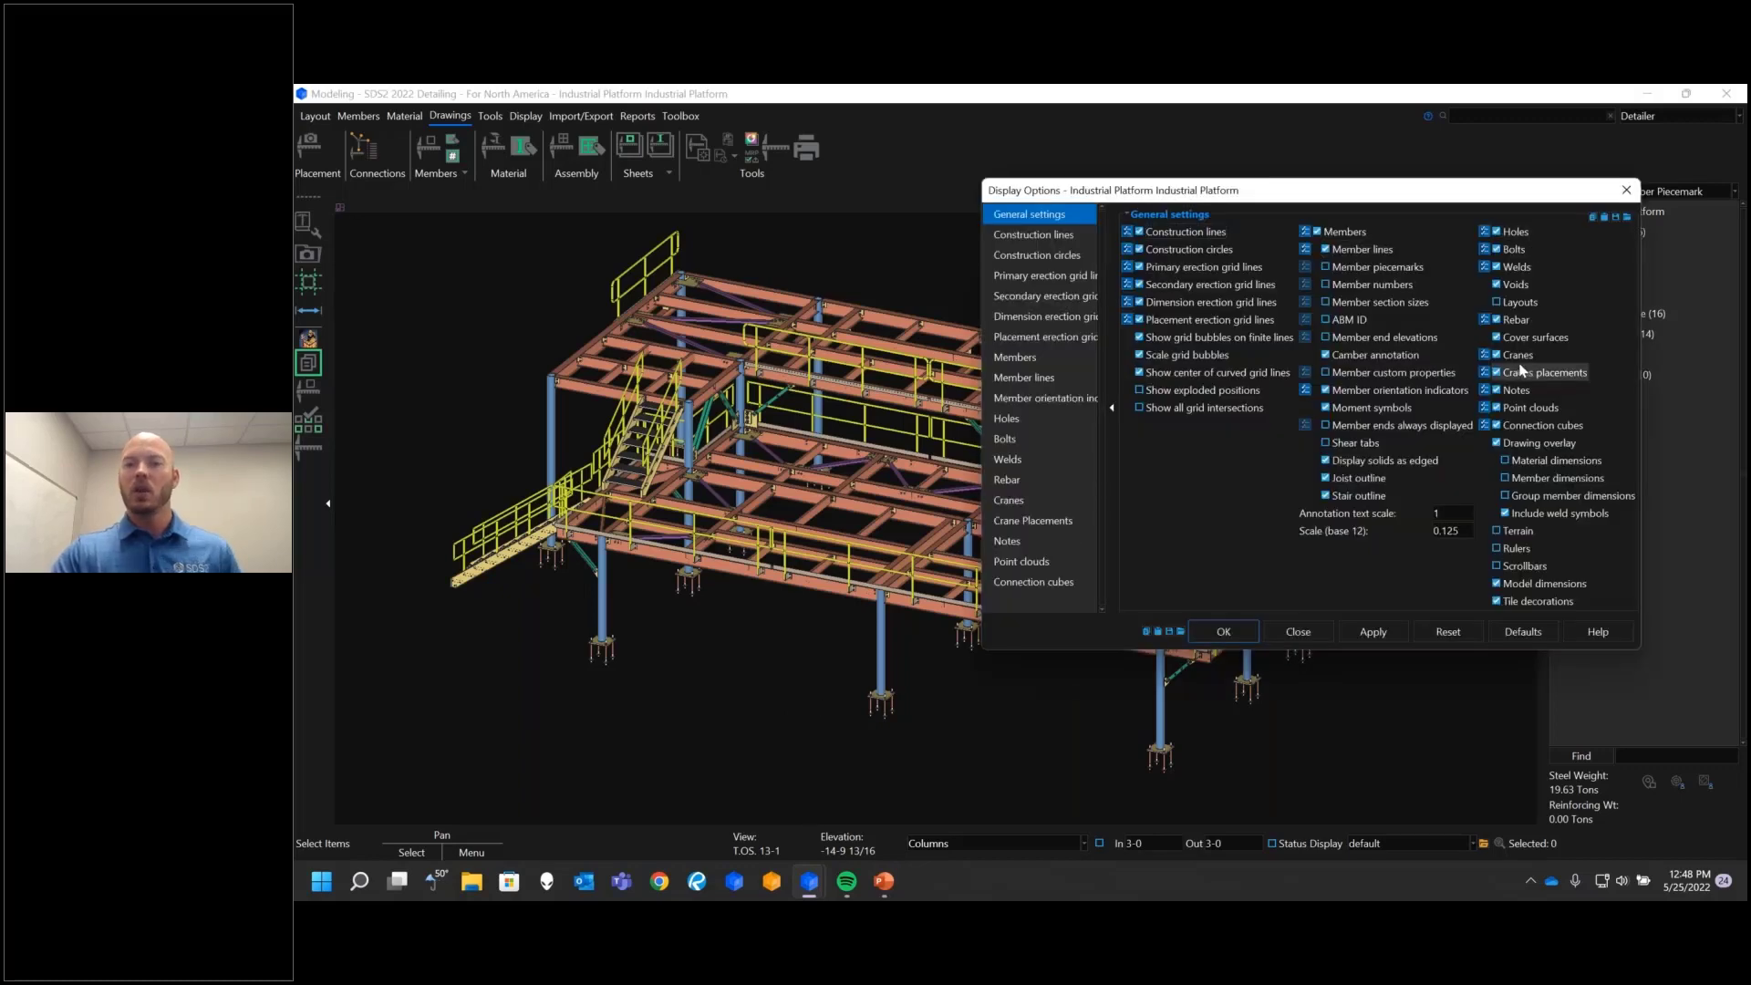
{"action": "left_click", "coordinate": [1327, 266]}
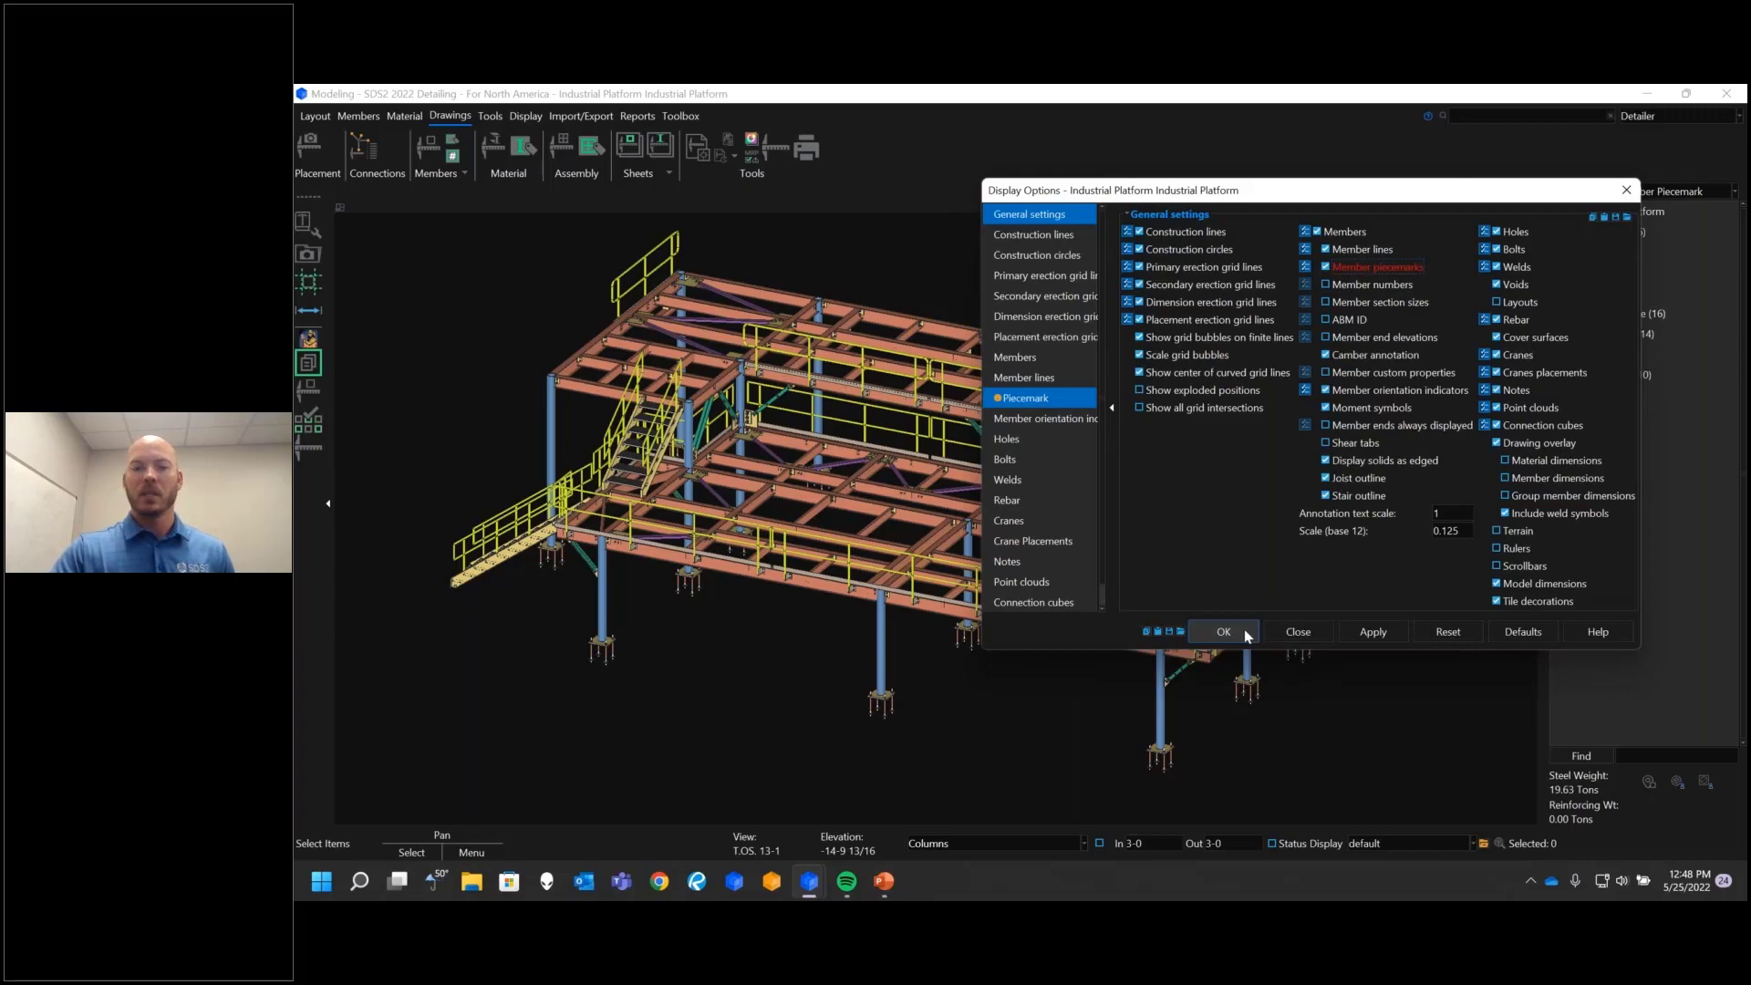
{"action": "left_click", "coordinate": [1224, 631]}
{"action": "scroll", "coordinate": [577, 638], "scroll_direction": "up", "scroll_amount": 2}
{"action": "scroll", "coordinate": [576, 639], "scroll_direction": "up", "scroll_amount": 3}
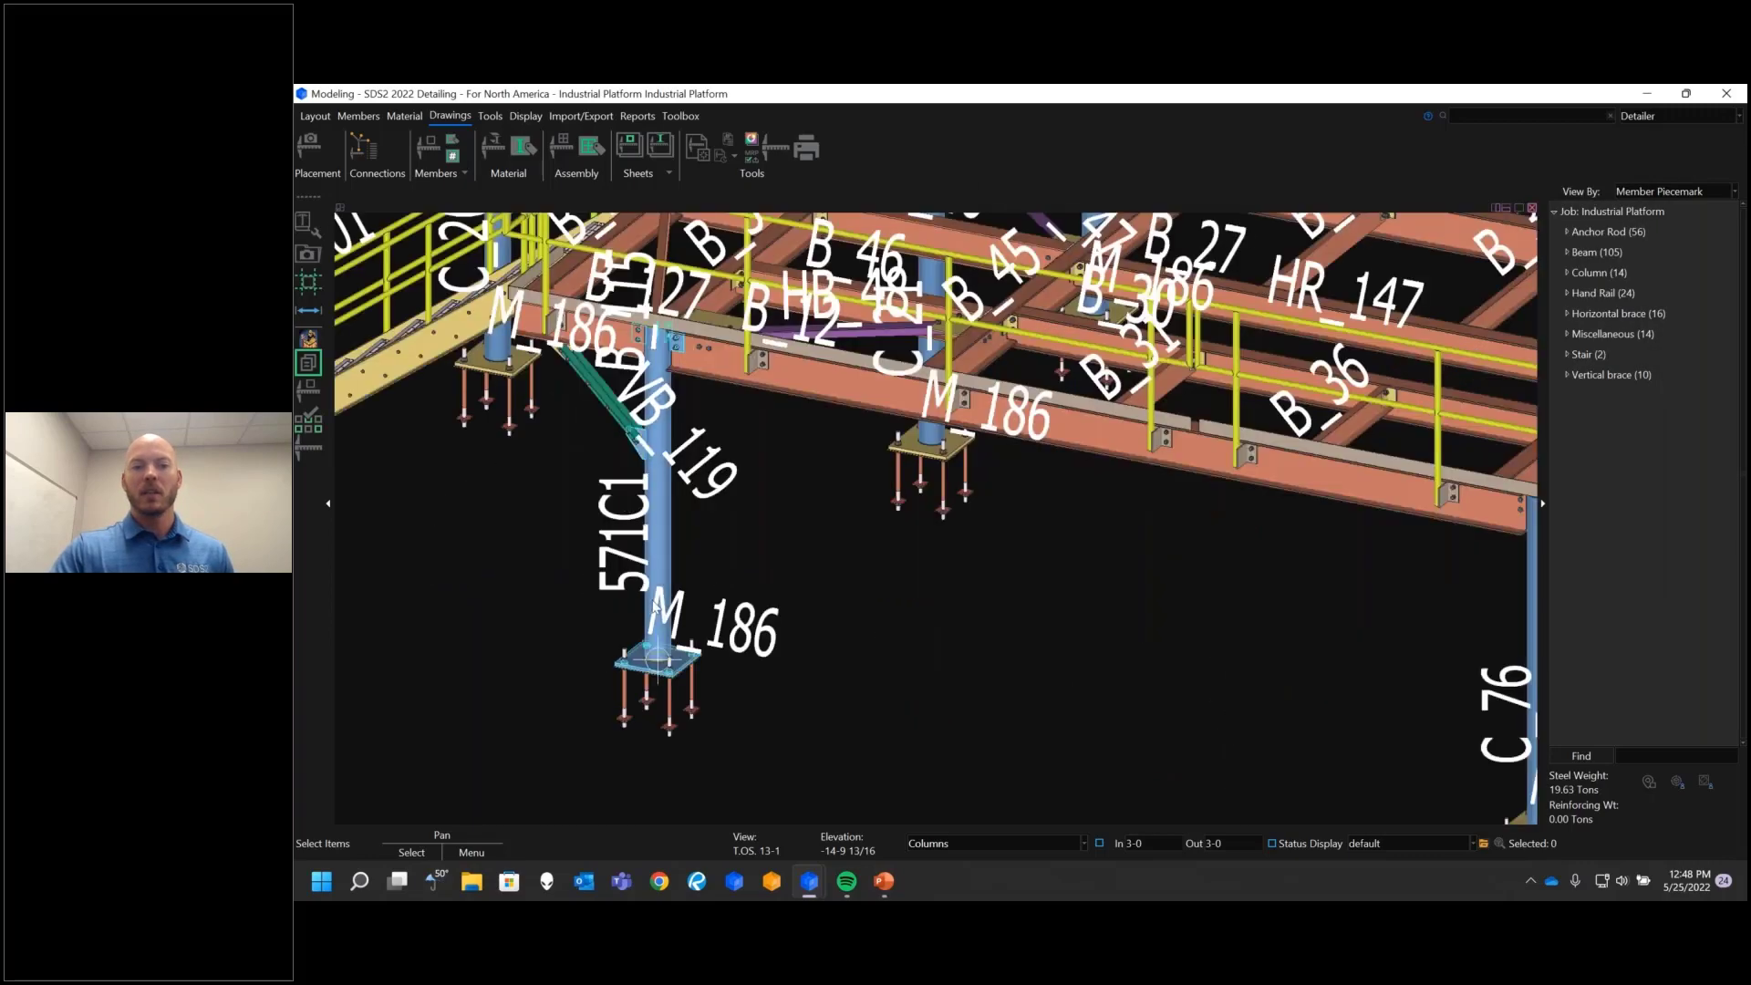
{"action": "scroll", "coordinate": [667, 552], "scroll_direction": "down", "scroll_amount": 5}
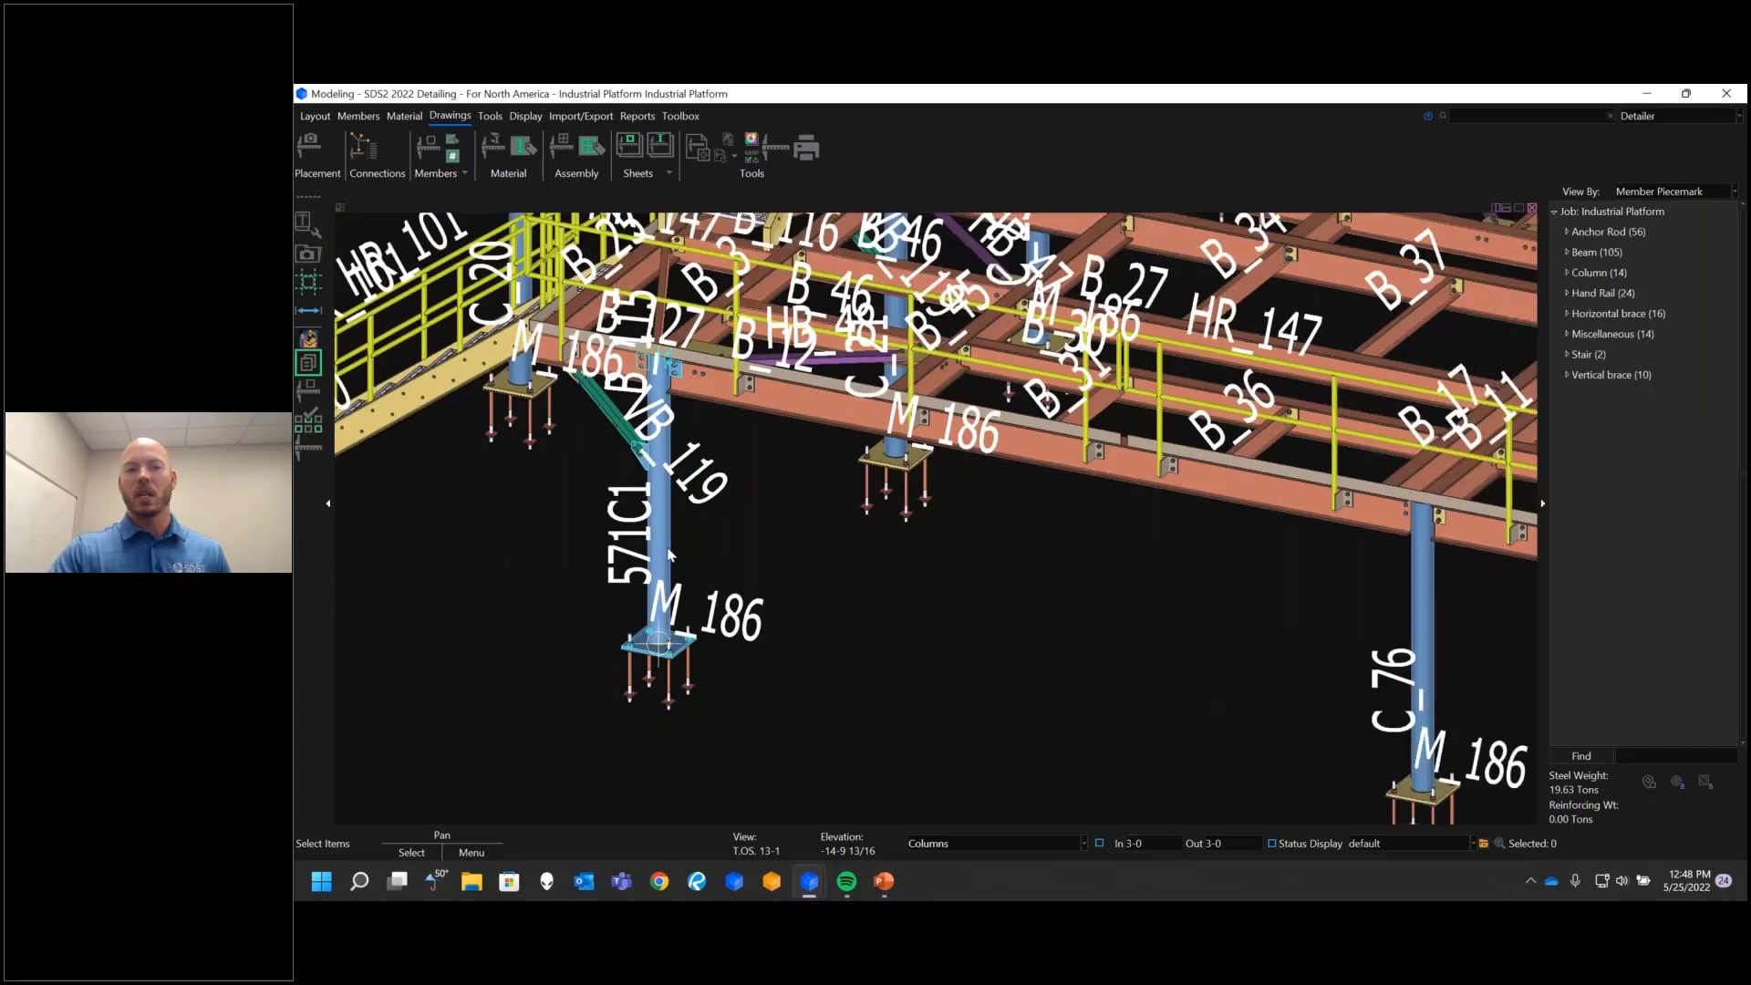
{"action": "scroll", "coordinate": [730, 650], "scroll_direction": "down", "scroll_amount": 3}
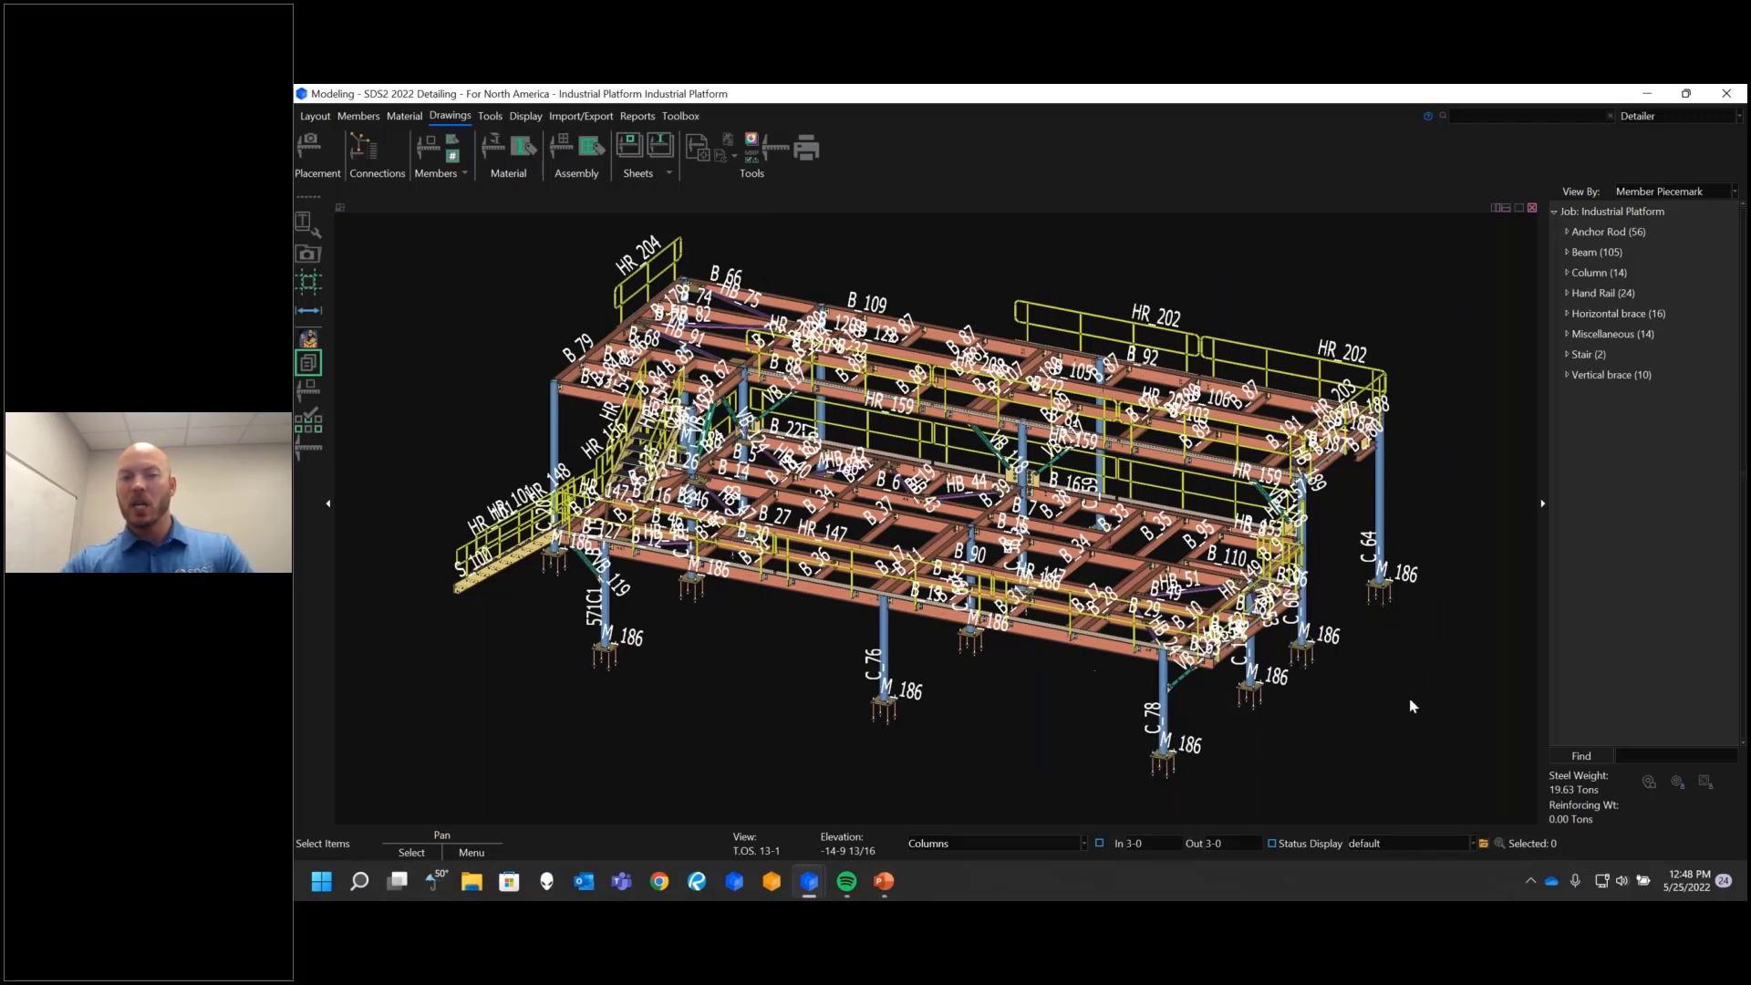
Step: Apply the DetailedOnSheet status display to the model and inspect the column already placed on a sheet
{"action": "left_click", "coordinate": [1423, 843]}
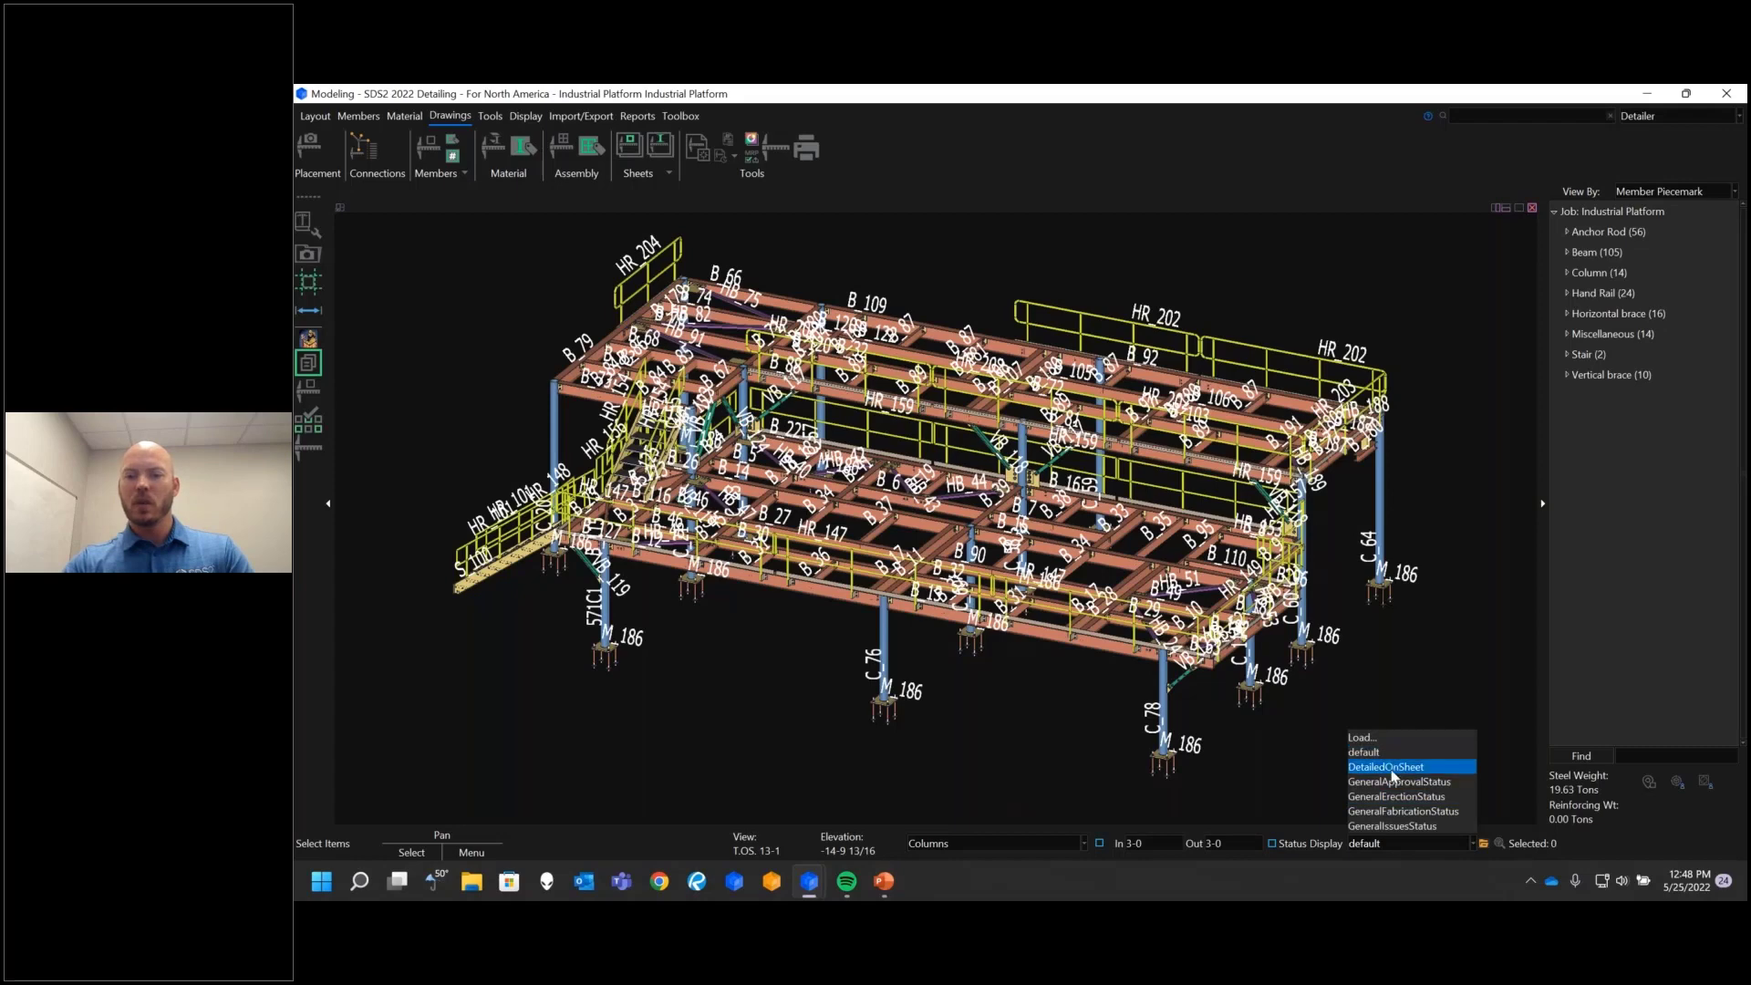
{"action": "left_click", "coordinate": [1386, 768]}
{"action": "middle_click_drag", "start_coordinate": [888, 659], "coordinate": [903, 659], "text": "shift"}
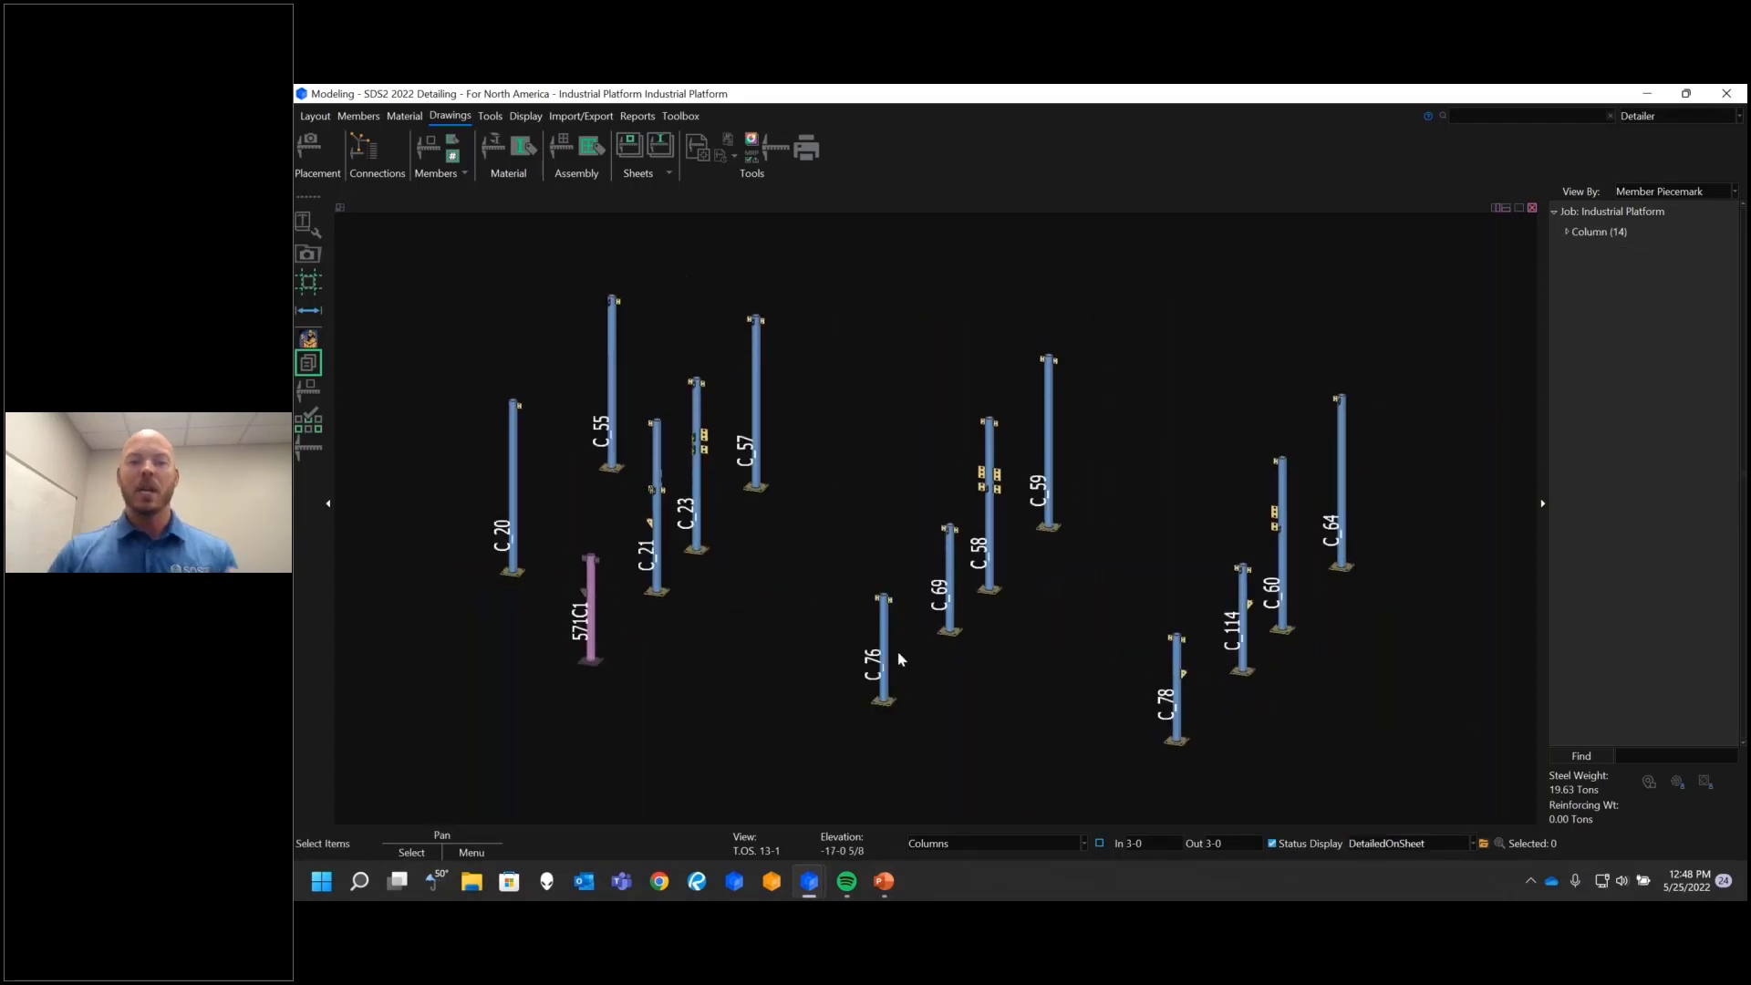
{"action": "left_click", "coordinate": [1425, 843]}
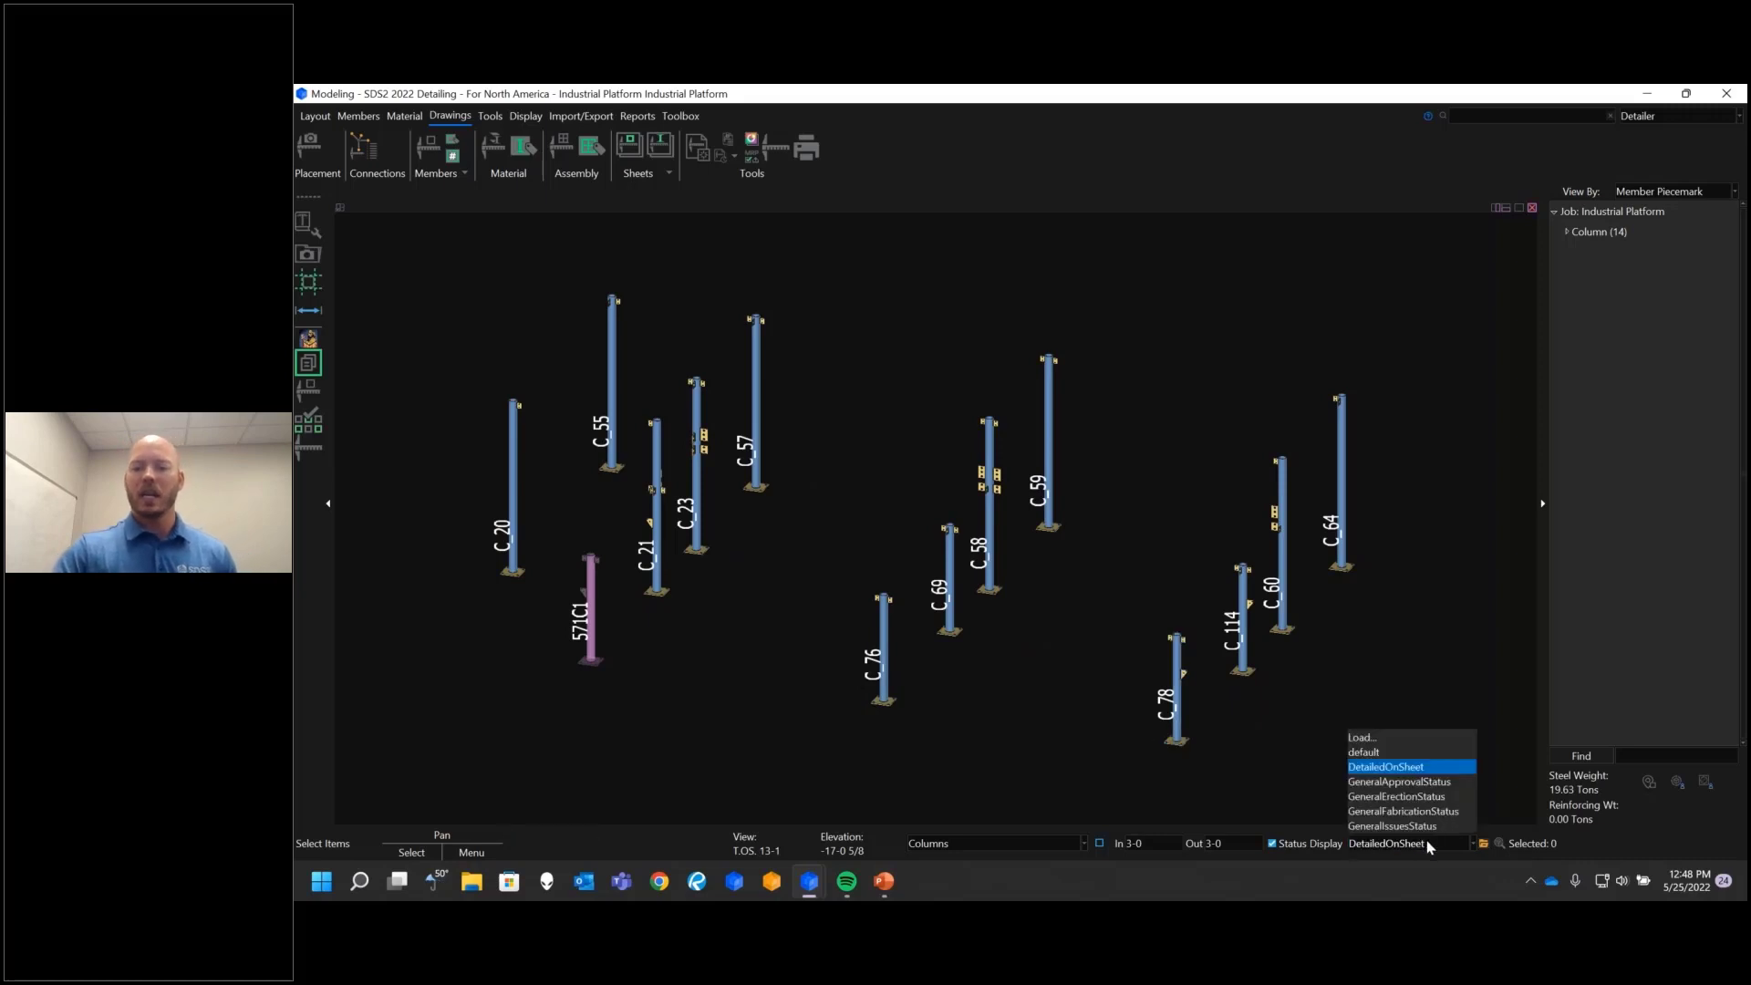
{"action": "left_click", "coordinate": [1391, 769]}
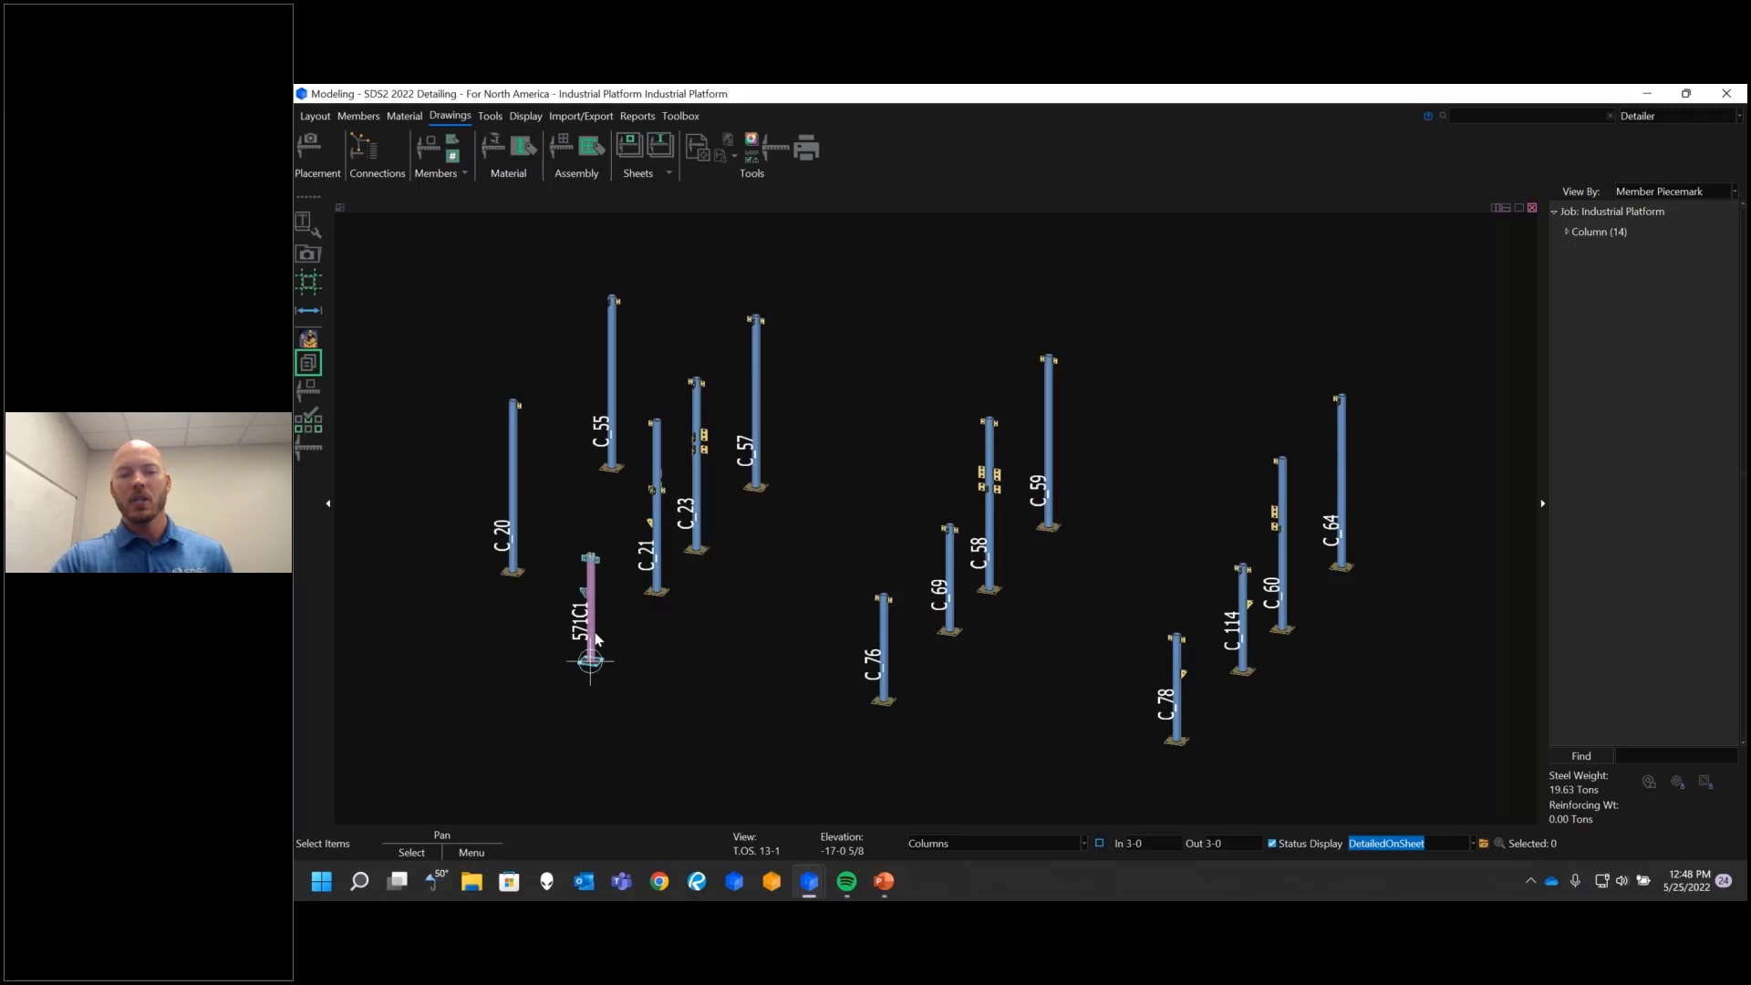
{"action": "scroll", "coordinate": [558, 631], "scroll_direction": "up", "scroll_amount": 6}
{"action": "scroll", "coordinate": [620, 700], "scroll_direction": "down", "scroll_amount": 7}
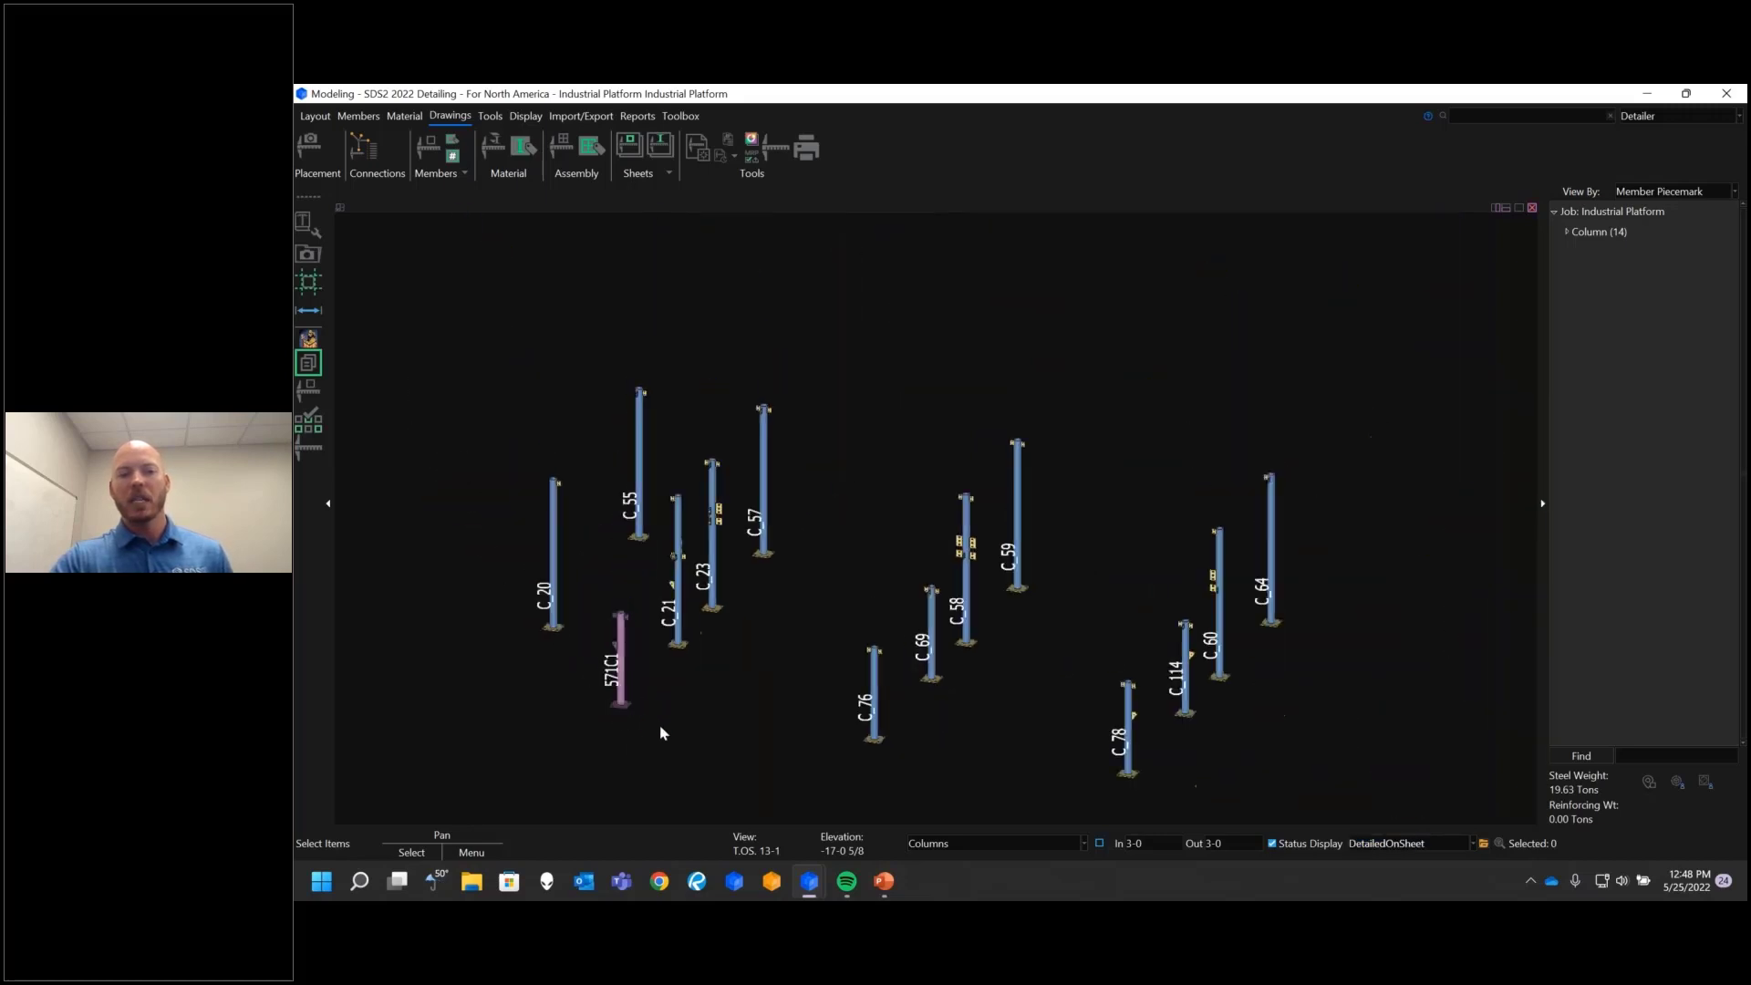
{"action": "middle_click_drag", "start_coordinate": [670, 729], "coordinate": [660, 691]}
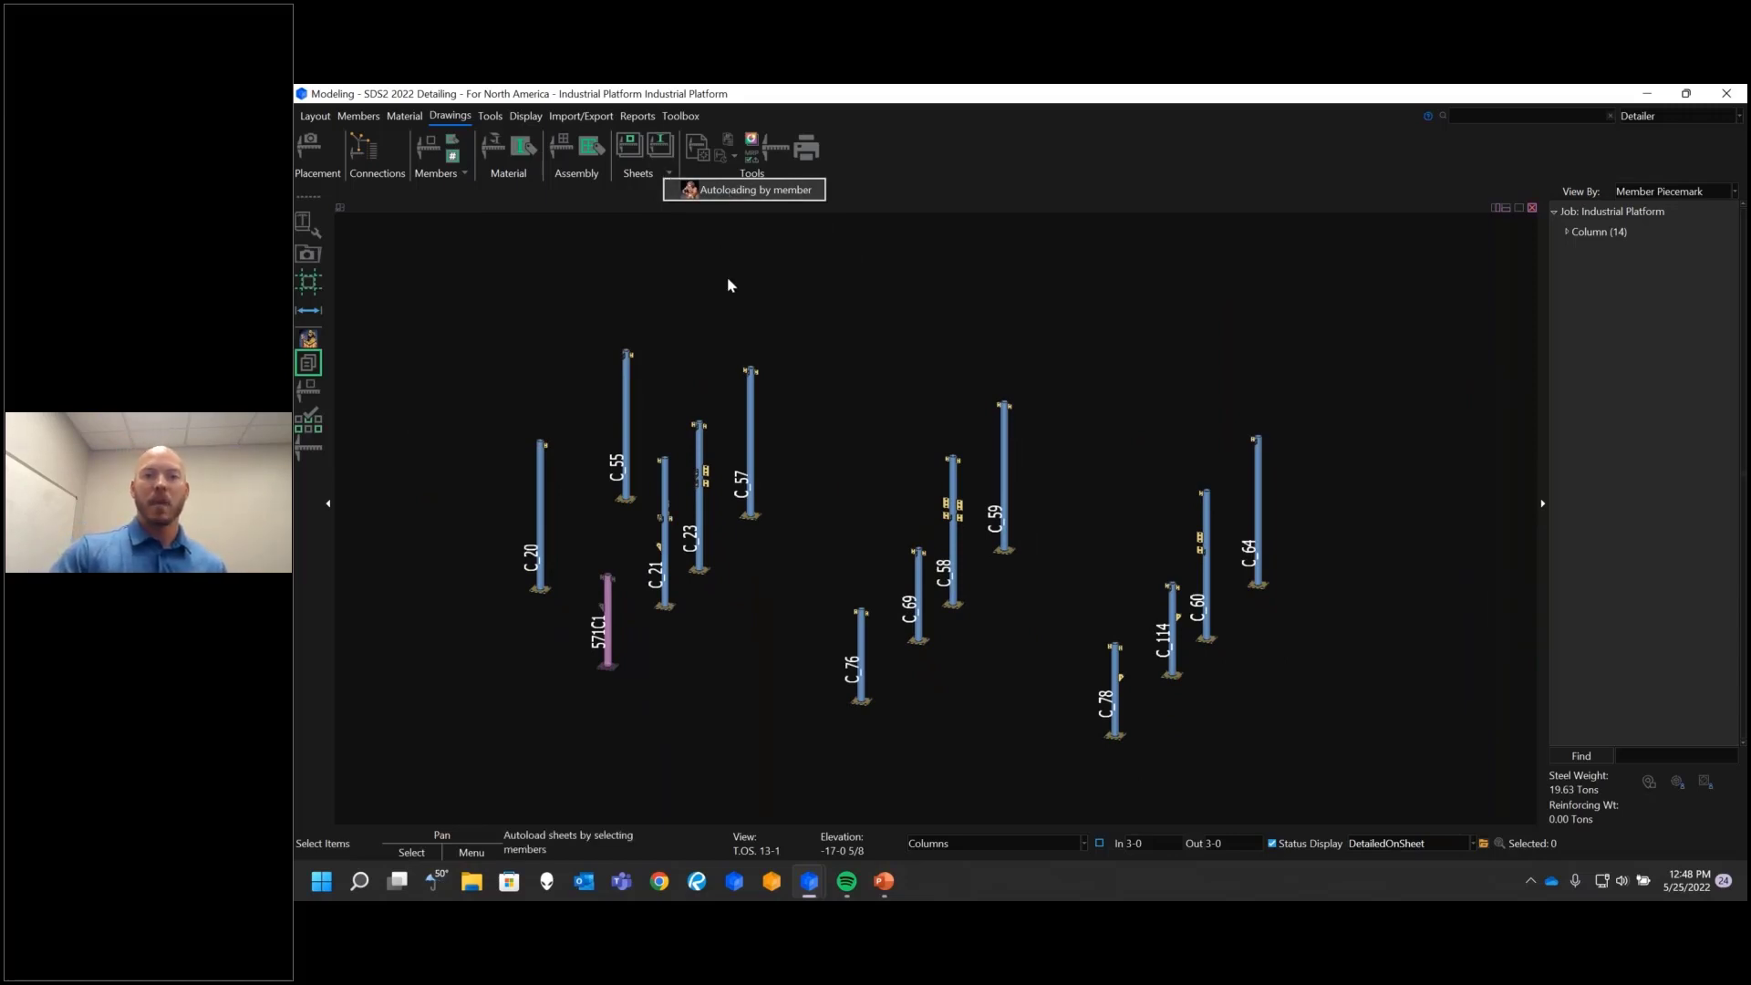
Step: Start autoloading sheets by member with sheet outline D24x36x65, and load columns C_76 and C_78
{"action": "left_click", "coordinate": [671, 176]}
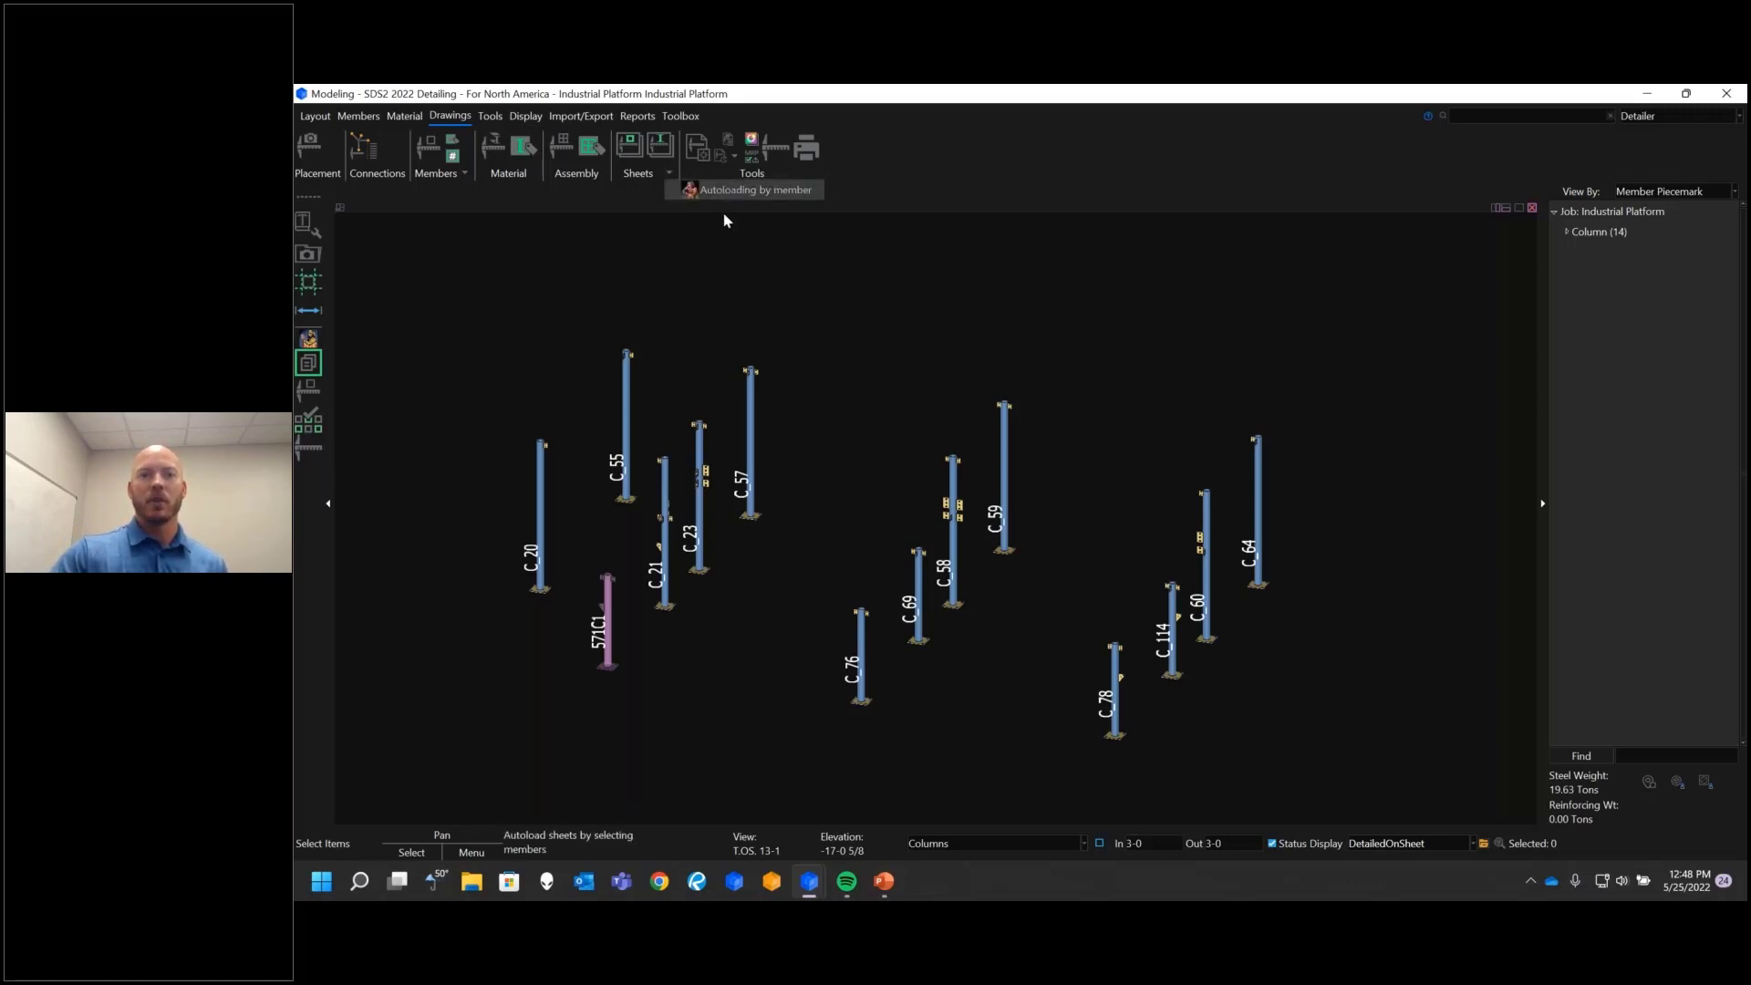
{"action": "left_click", "coordinate": [1224, 121]}
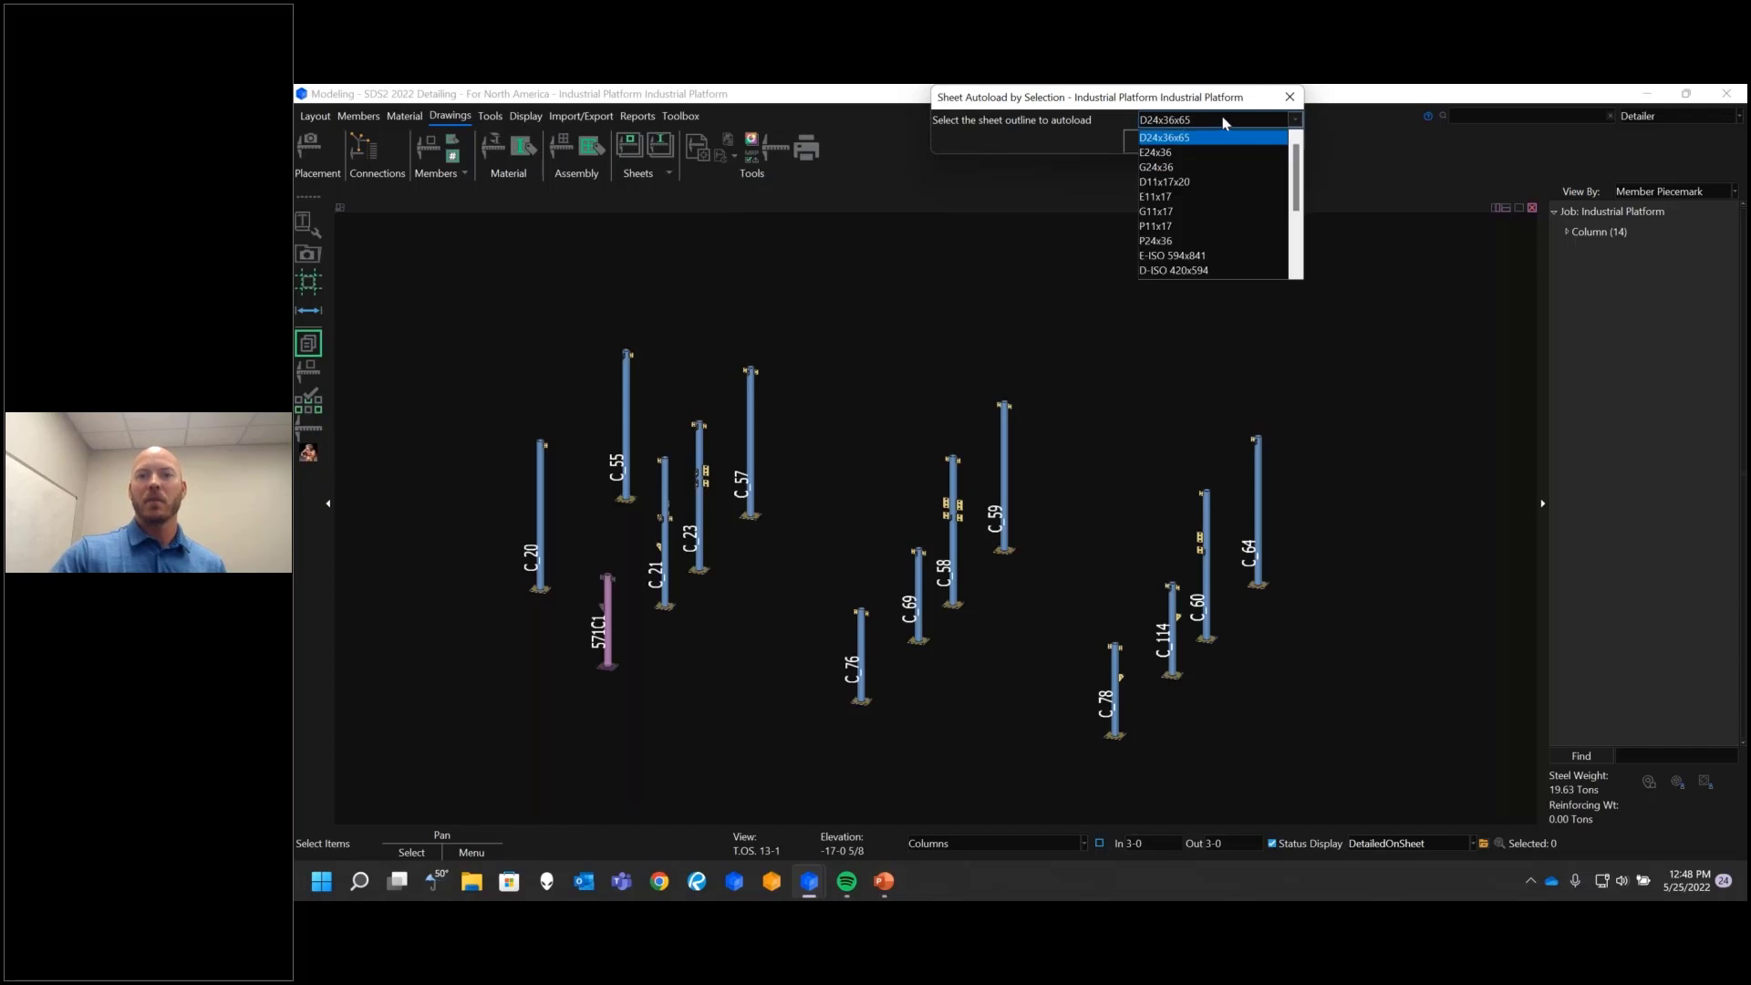
{"action": "left_click", "coordinate": [1186, 138]}
{"action": "left_click", "coordinate": [1151, 140]}
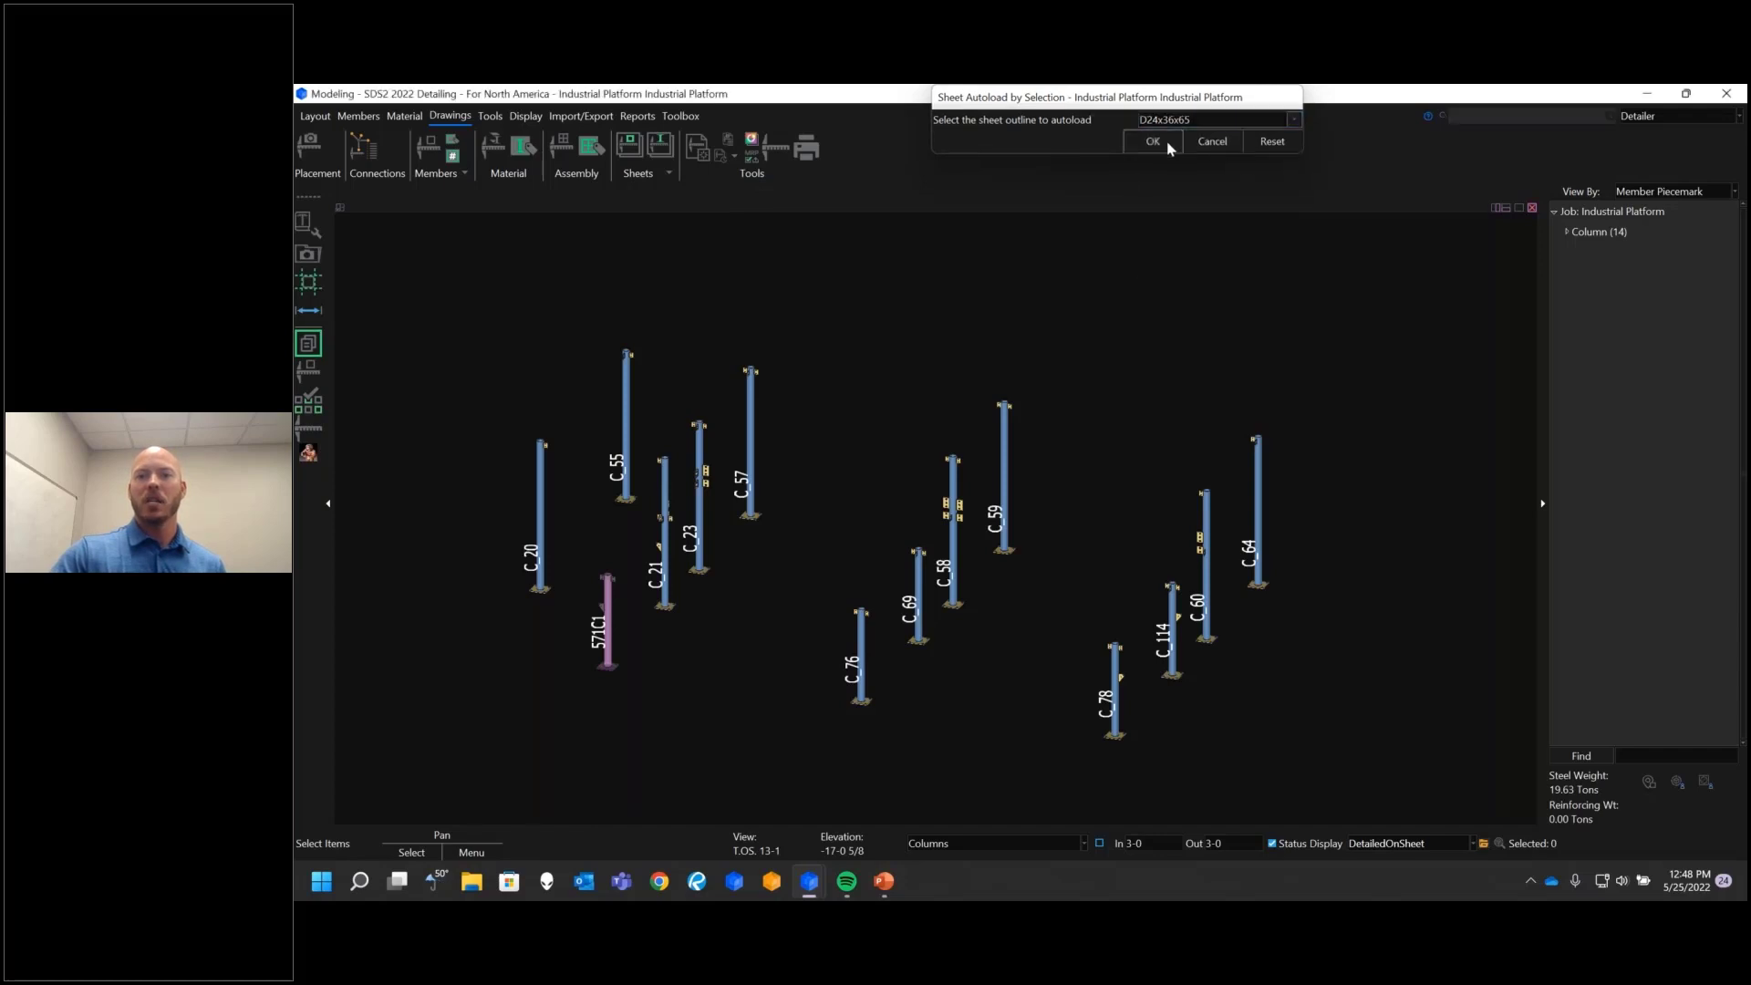
{"action": "left_click", "coordinate": [864, 653]}
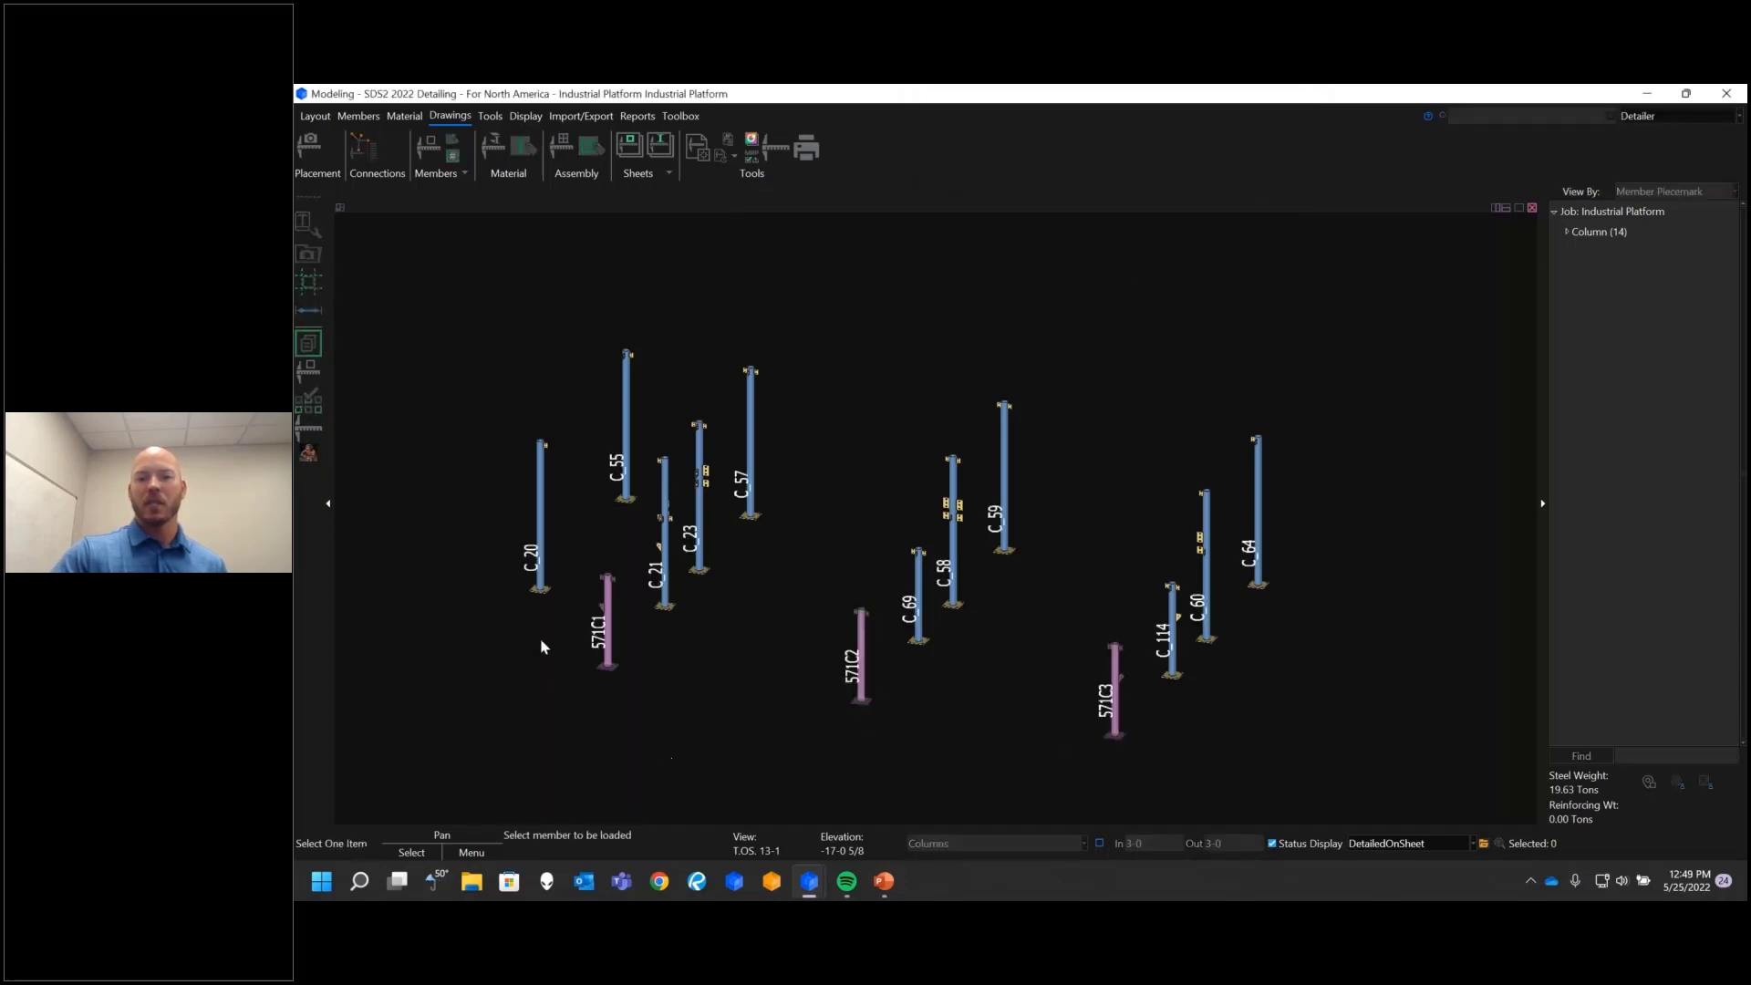
Step: Autoload columns C_20, C_21, C_69, C_114, C_23, C_58 and C_60 onto detail sheets
{"action": "left_click", "coordinate": [541, 557]}
{"action": "left_click", "coordinate": [664, 570]}
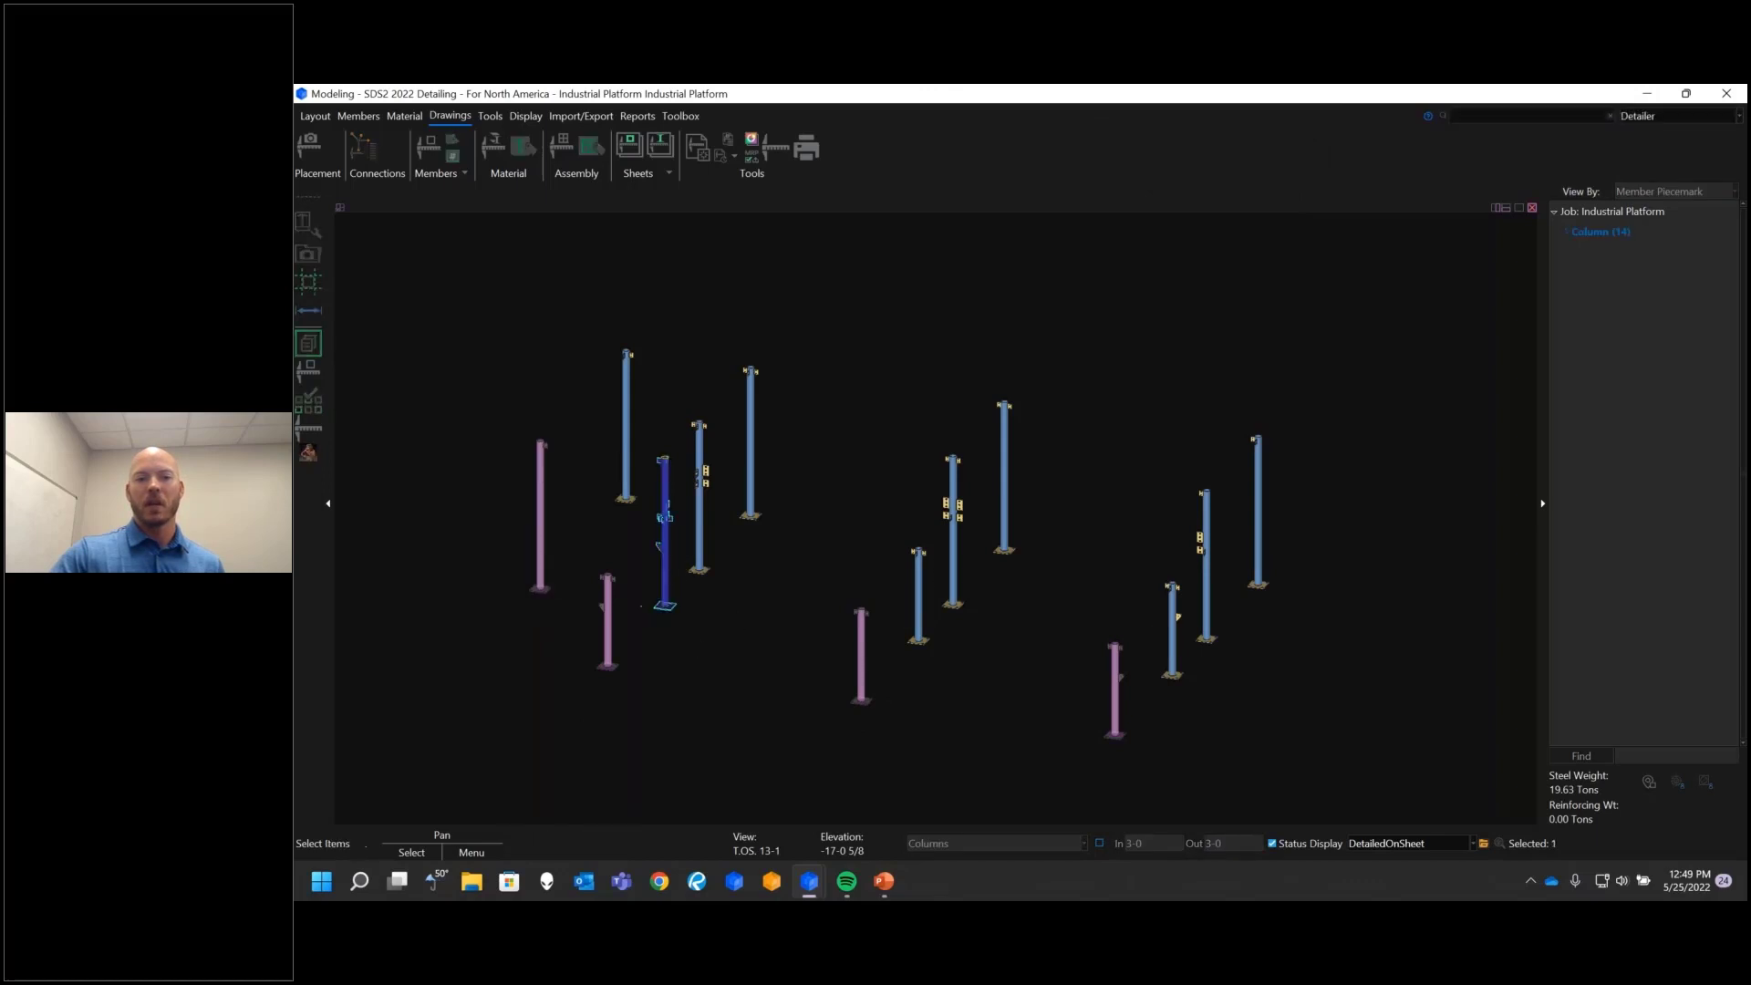
{"action": "left_click", "coordinate": [919, 598]}
{"action": "left_click", "coordinate": [1174, 664]}
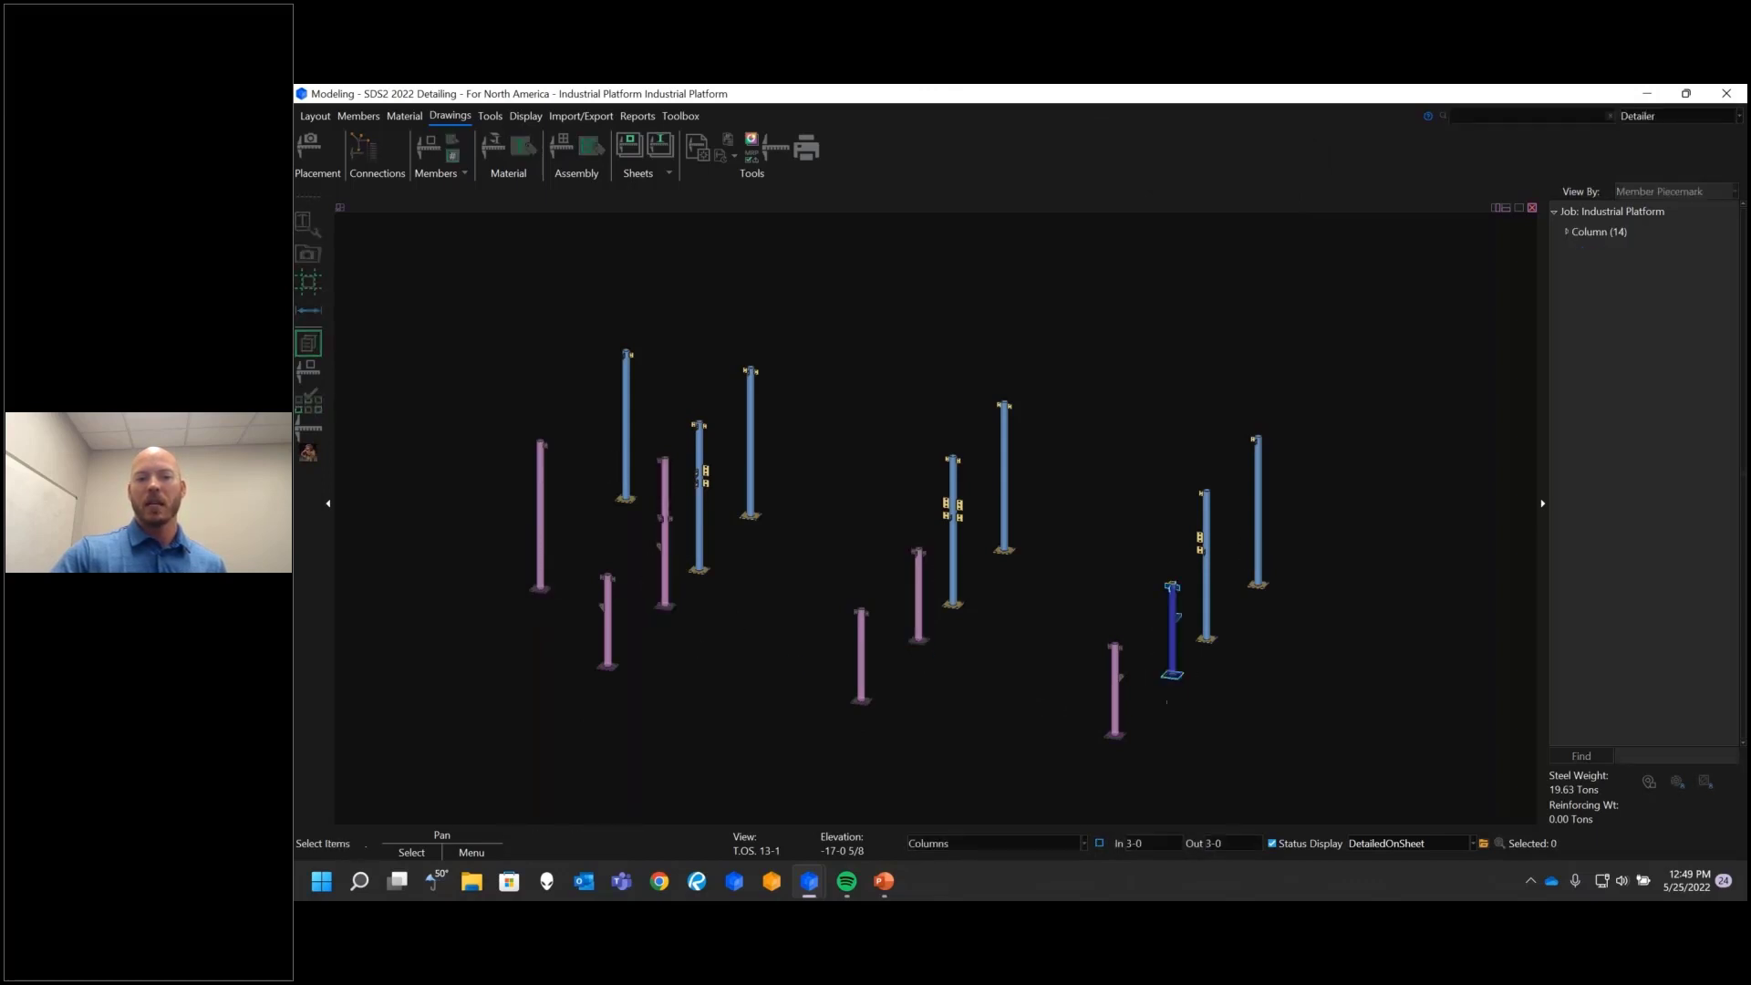
{"action": "left_click", "coordinate": [698, 570]}
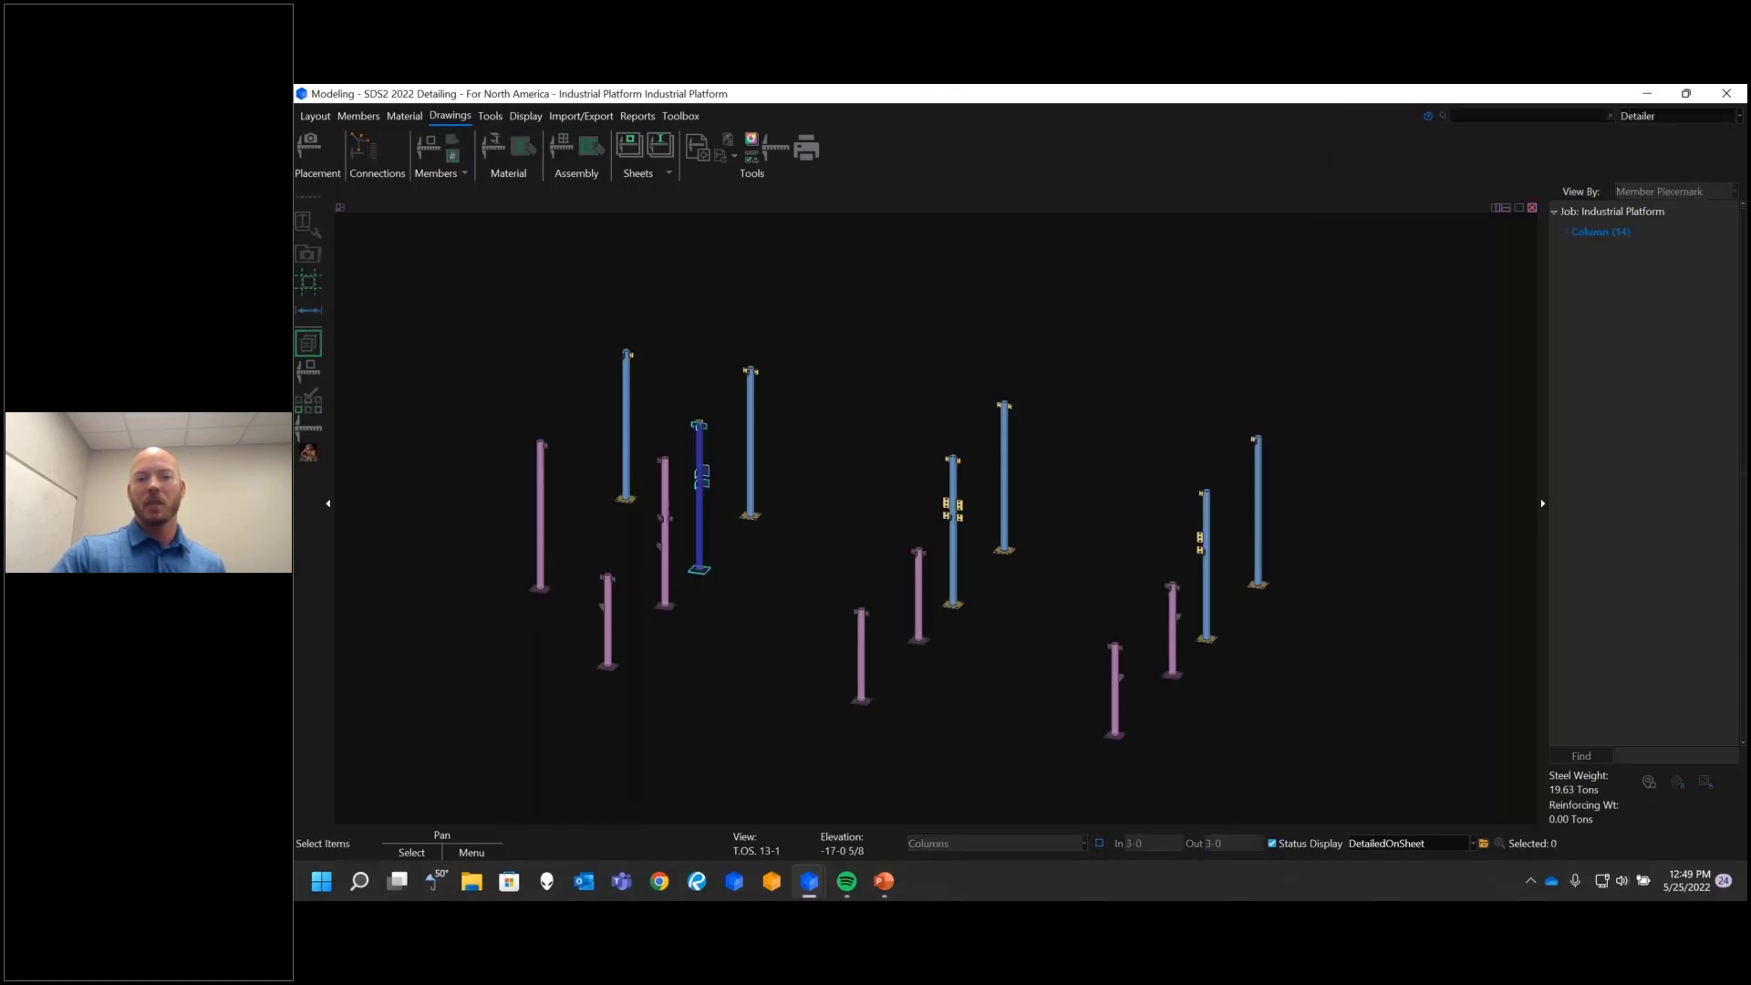
{"action": "left_click", "coordinate": [952, 520]}
{"action": "left_click", "coordinate": [1205, 524]}
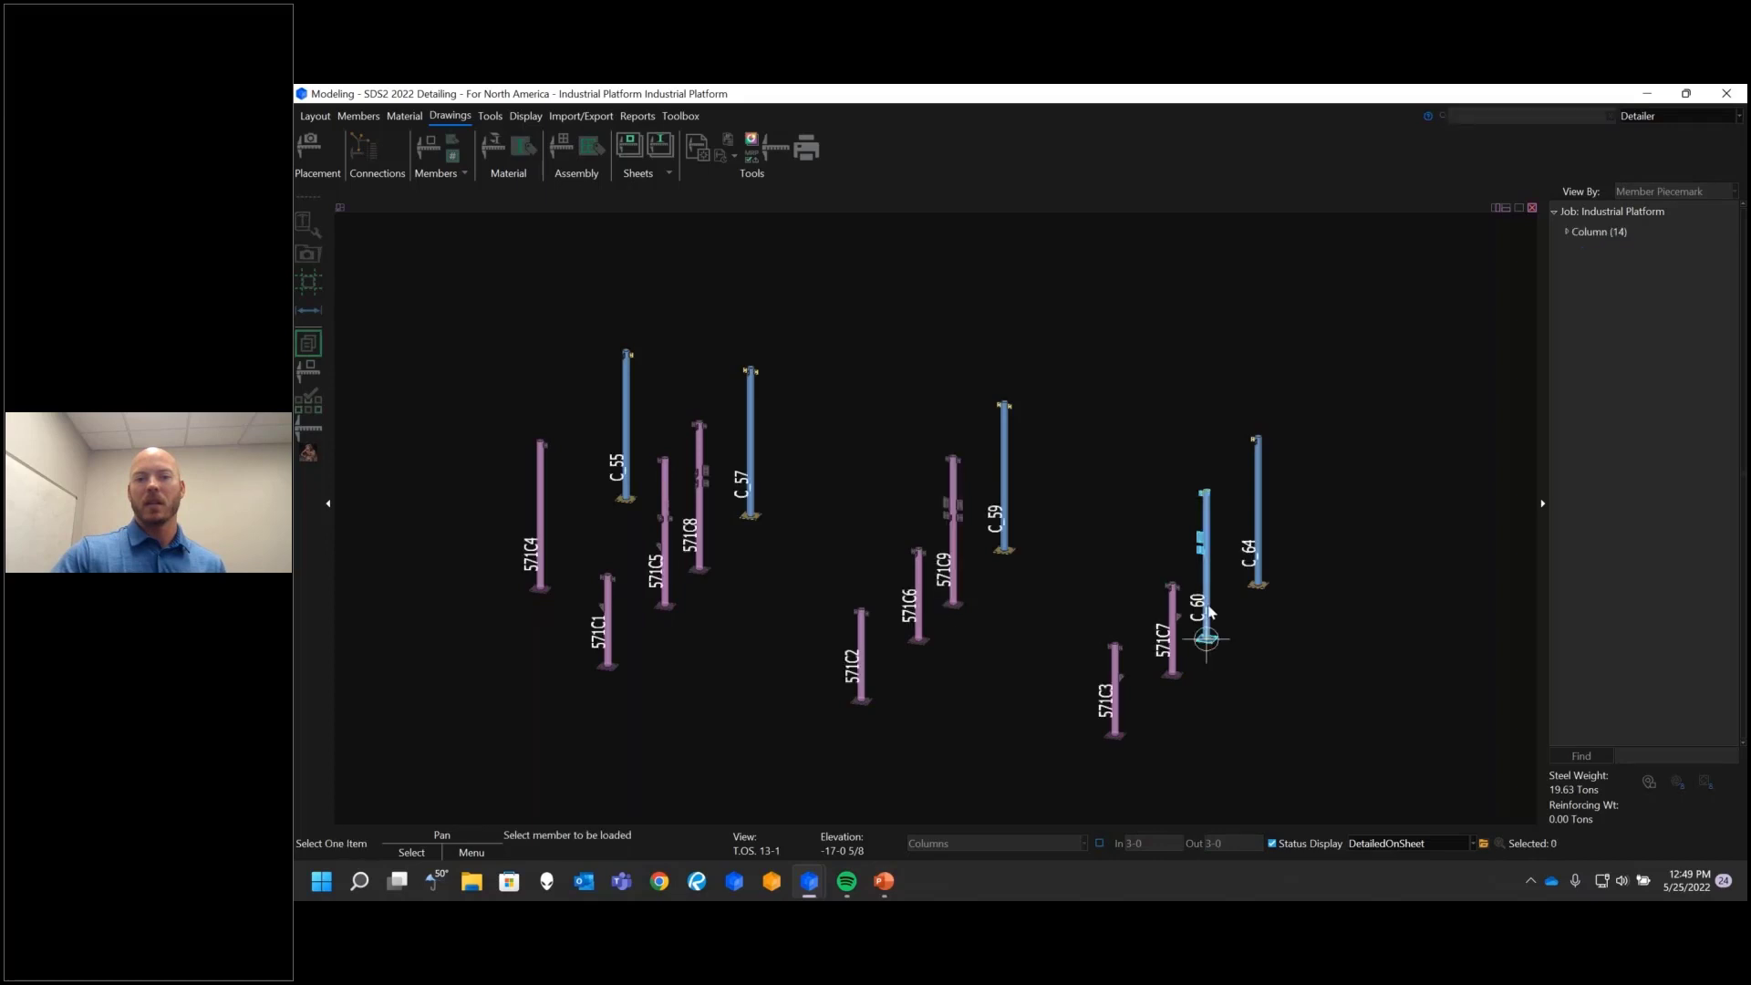
Step: Autoload the remaining columns C_55, C_57, C_59 and C_64 onto detail sheets and finish the autoloading
{"action": "left_click", "coordinate": [626, 406]}
{"action": "left_click", "coordinate": [750, 431]}
{"action": "left_click", "coordinate": [1258, 515]}
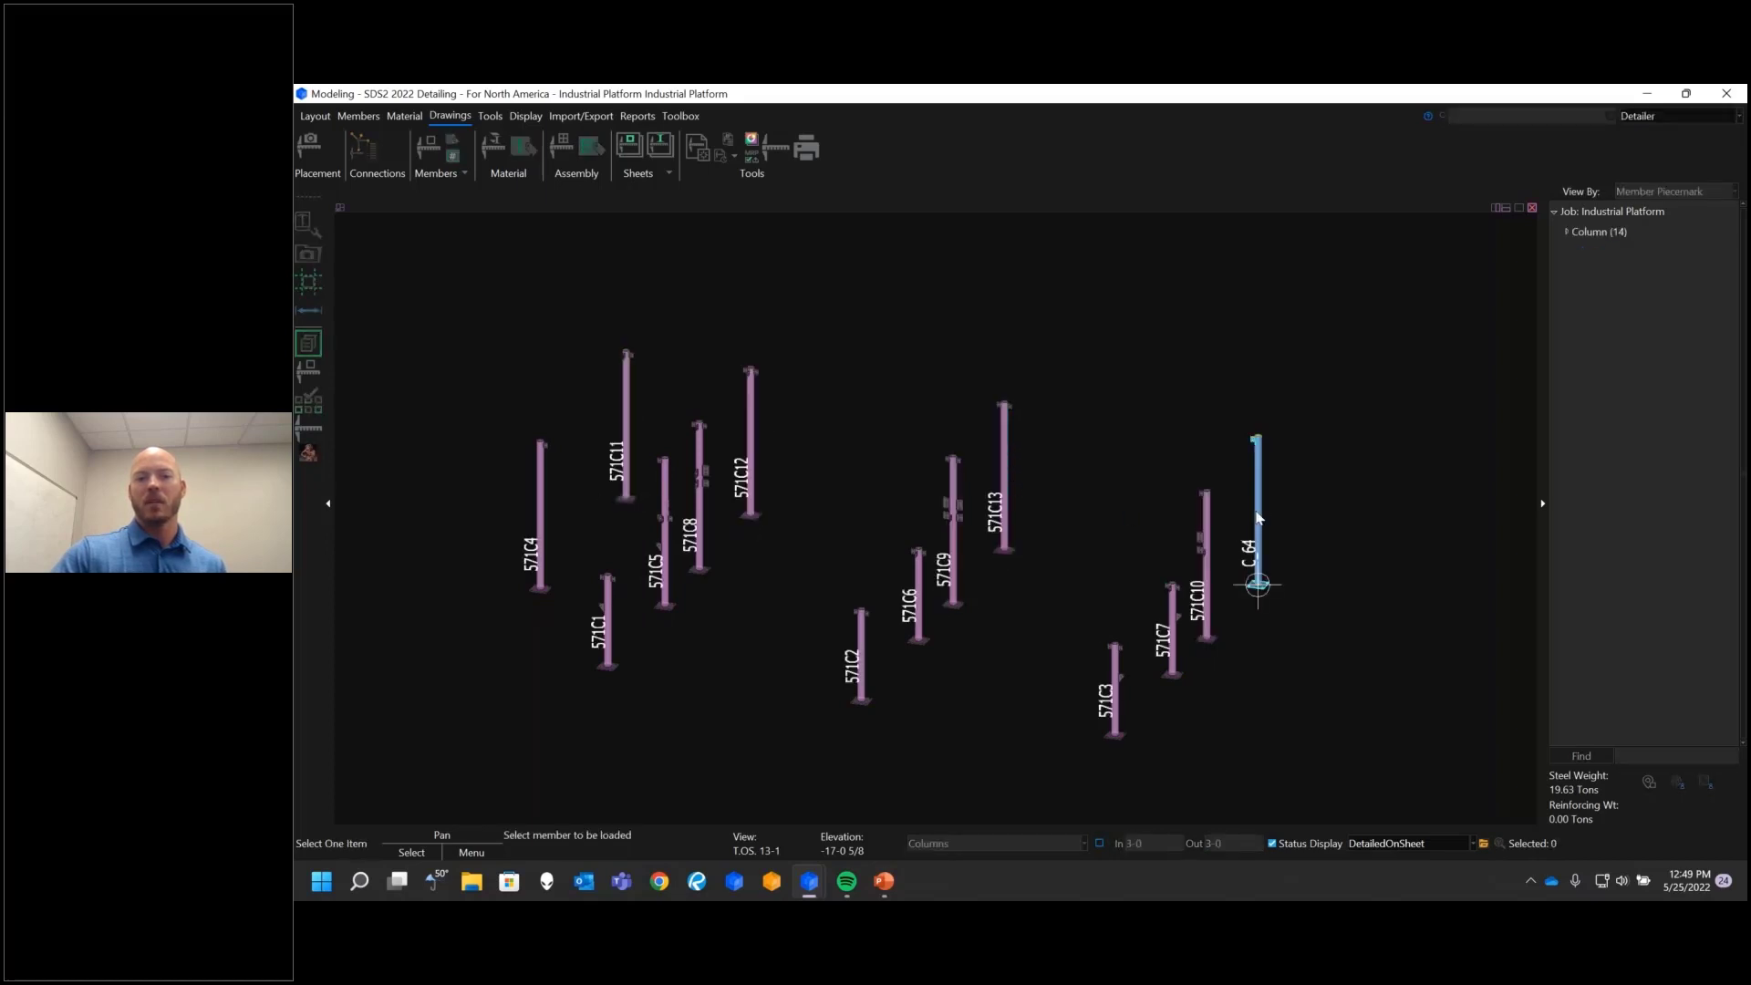
{"action": "right_click", "coordinate": [1158, 344]}
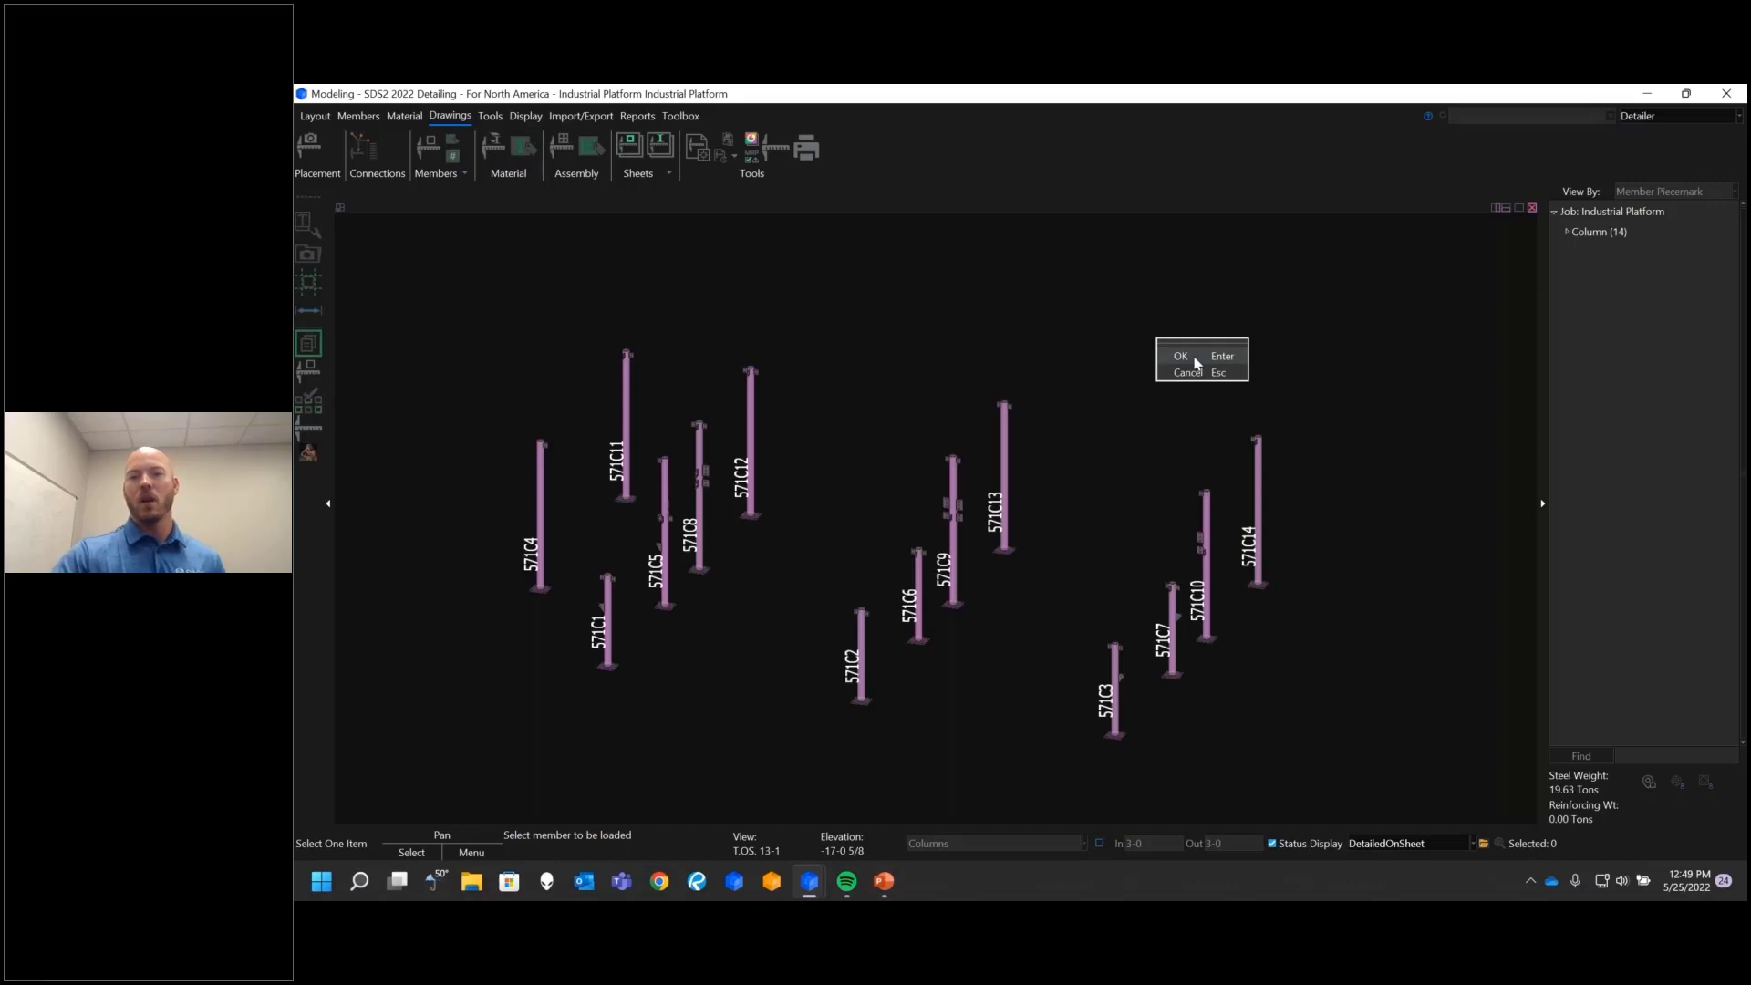
{"action": "left_click", "coordinate": [1180, 355]}
Step: Switch to the drawing editor, open detail sheet 2, and examine its column title, grid location and bill of material
{"action": "mouse_move", "coordinate": [810, 881]}
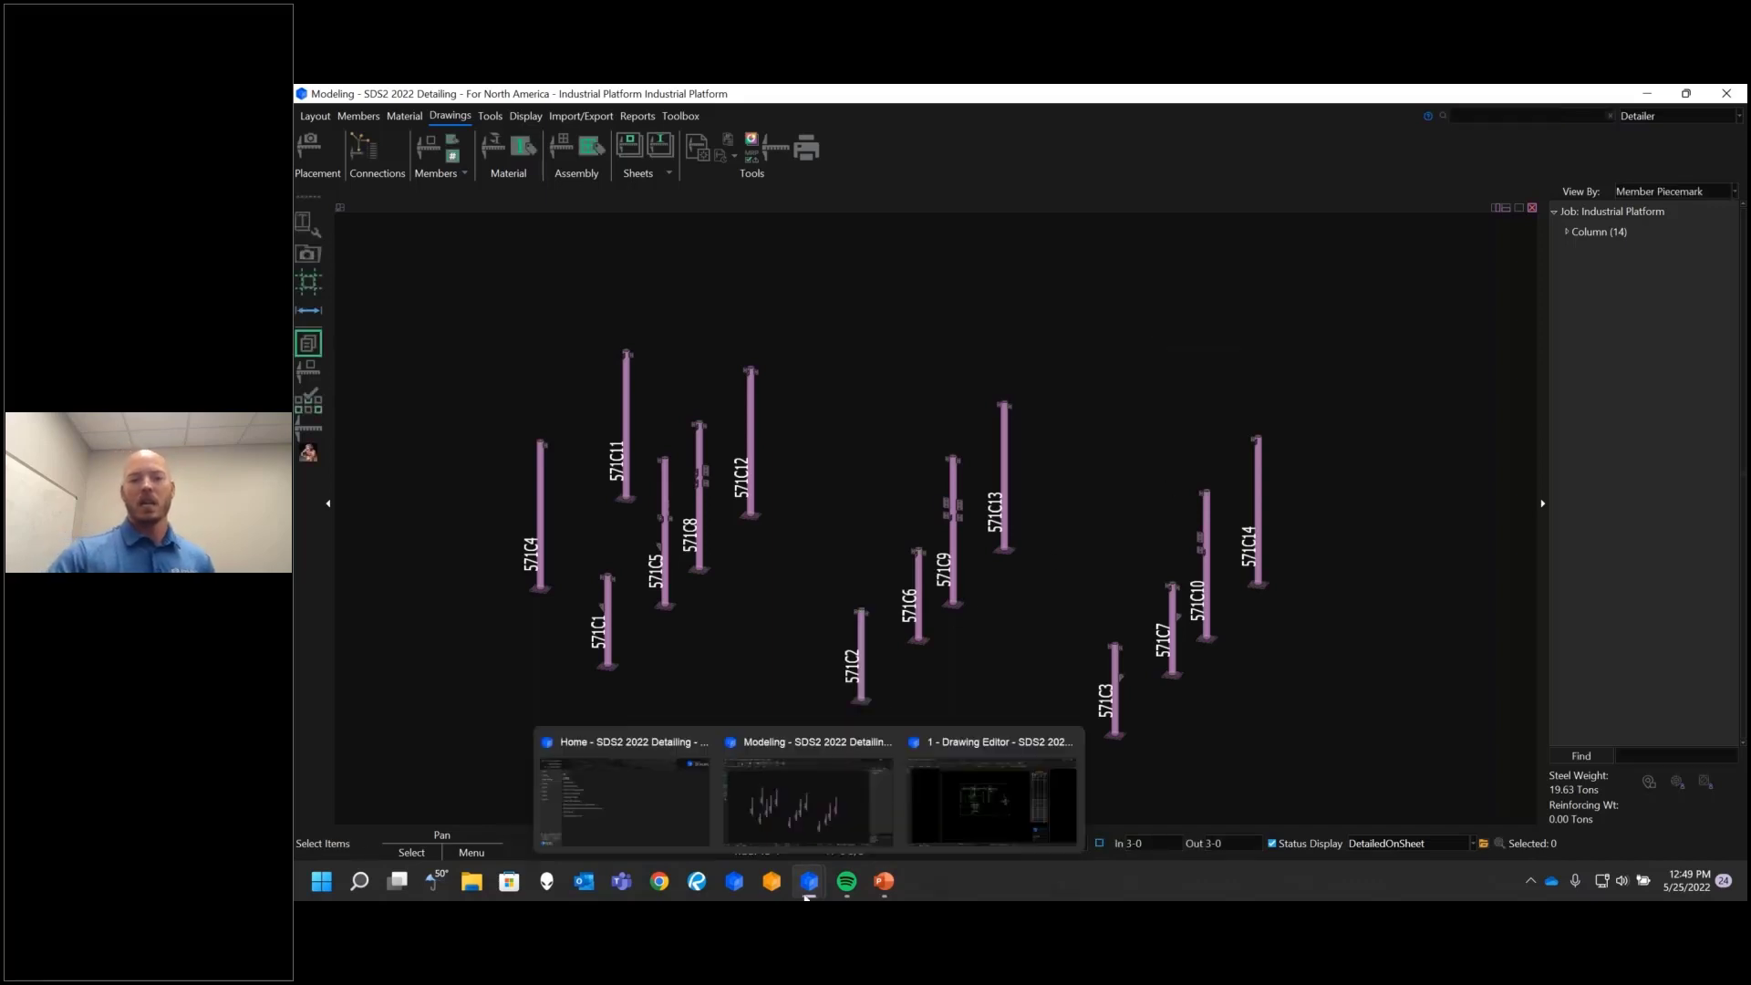
{"action": "left_click", "coordinate": [1022, 796]}
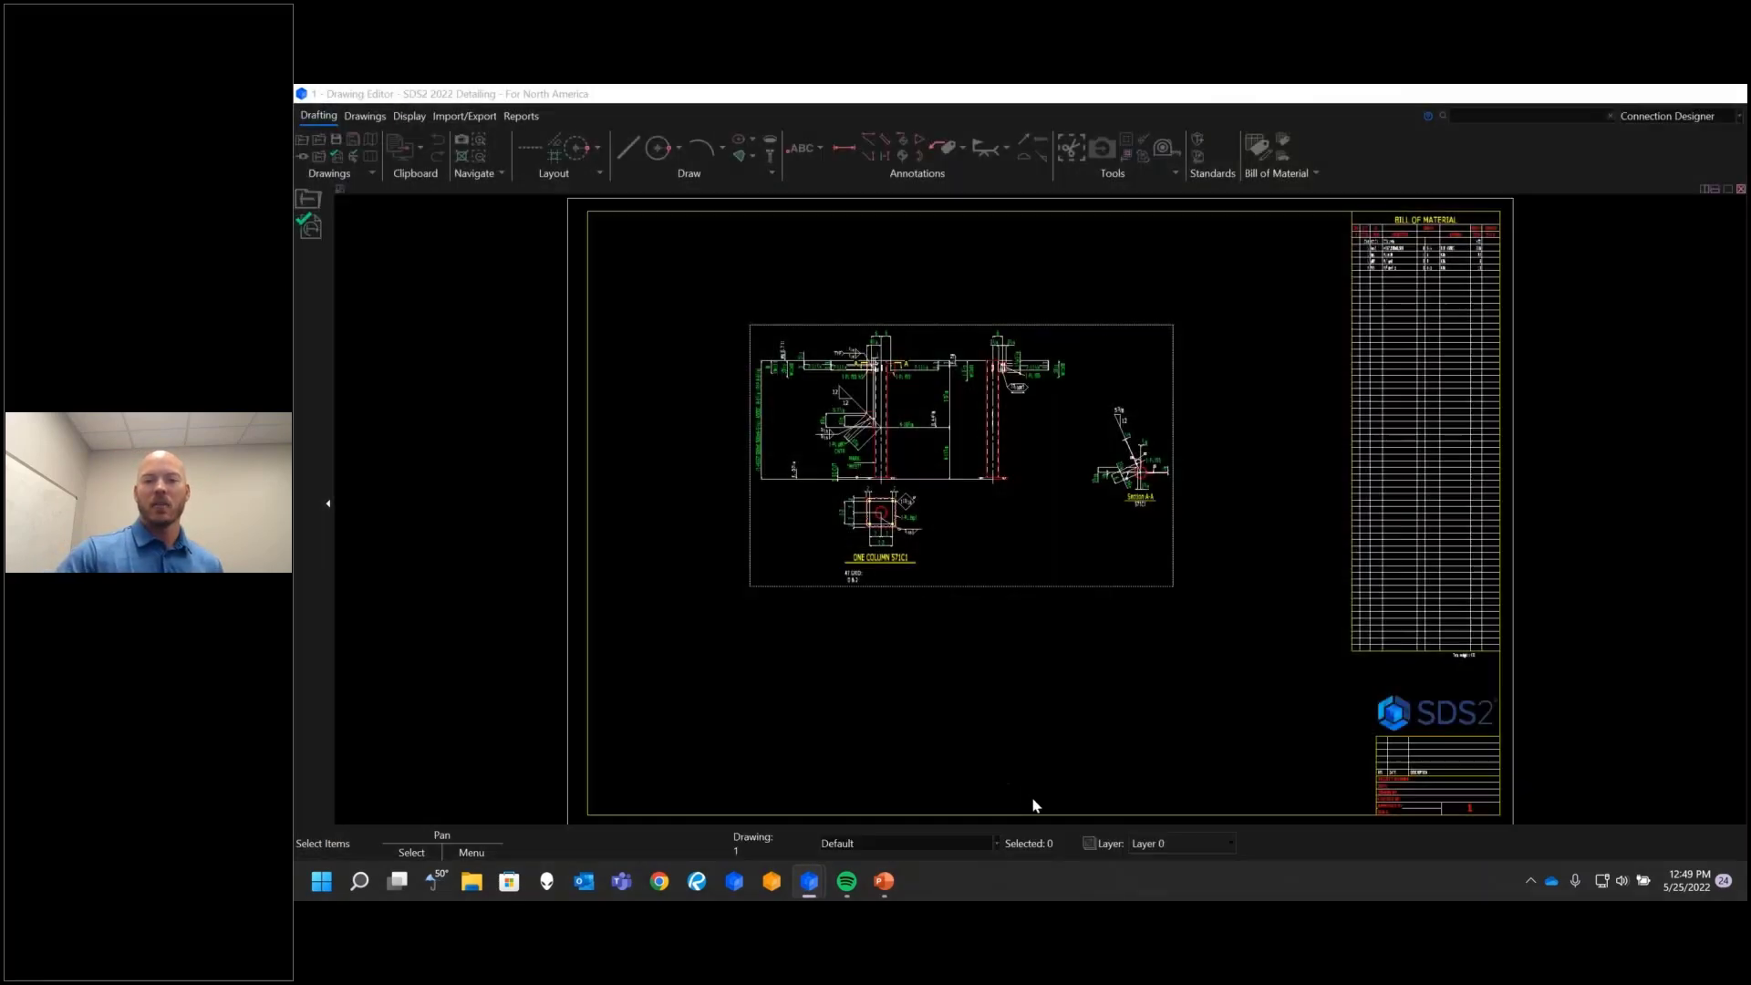
{"action": "left_click", "coordinate": [304, 143]}
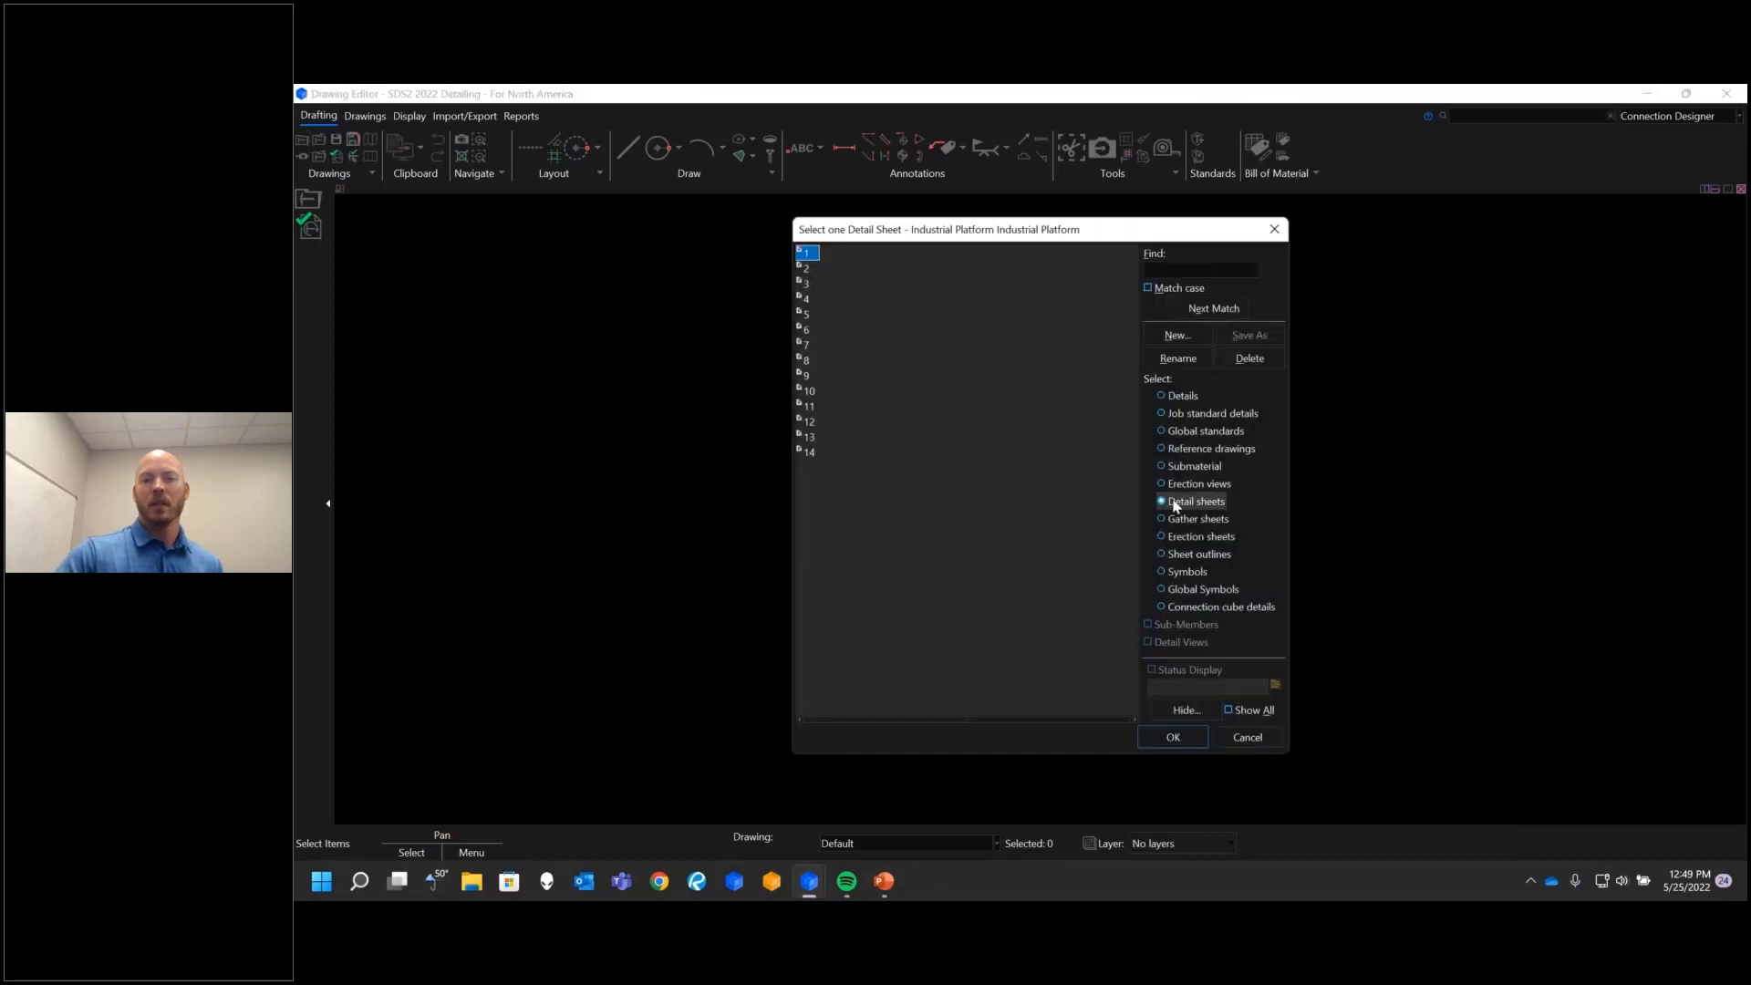
{"action": "double_click", "coordinate": [810, 269]}
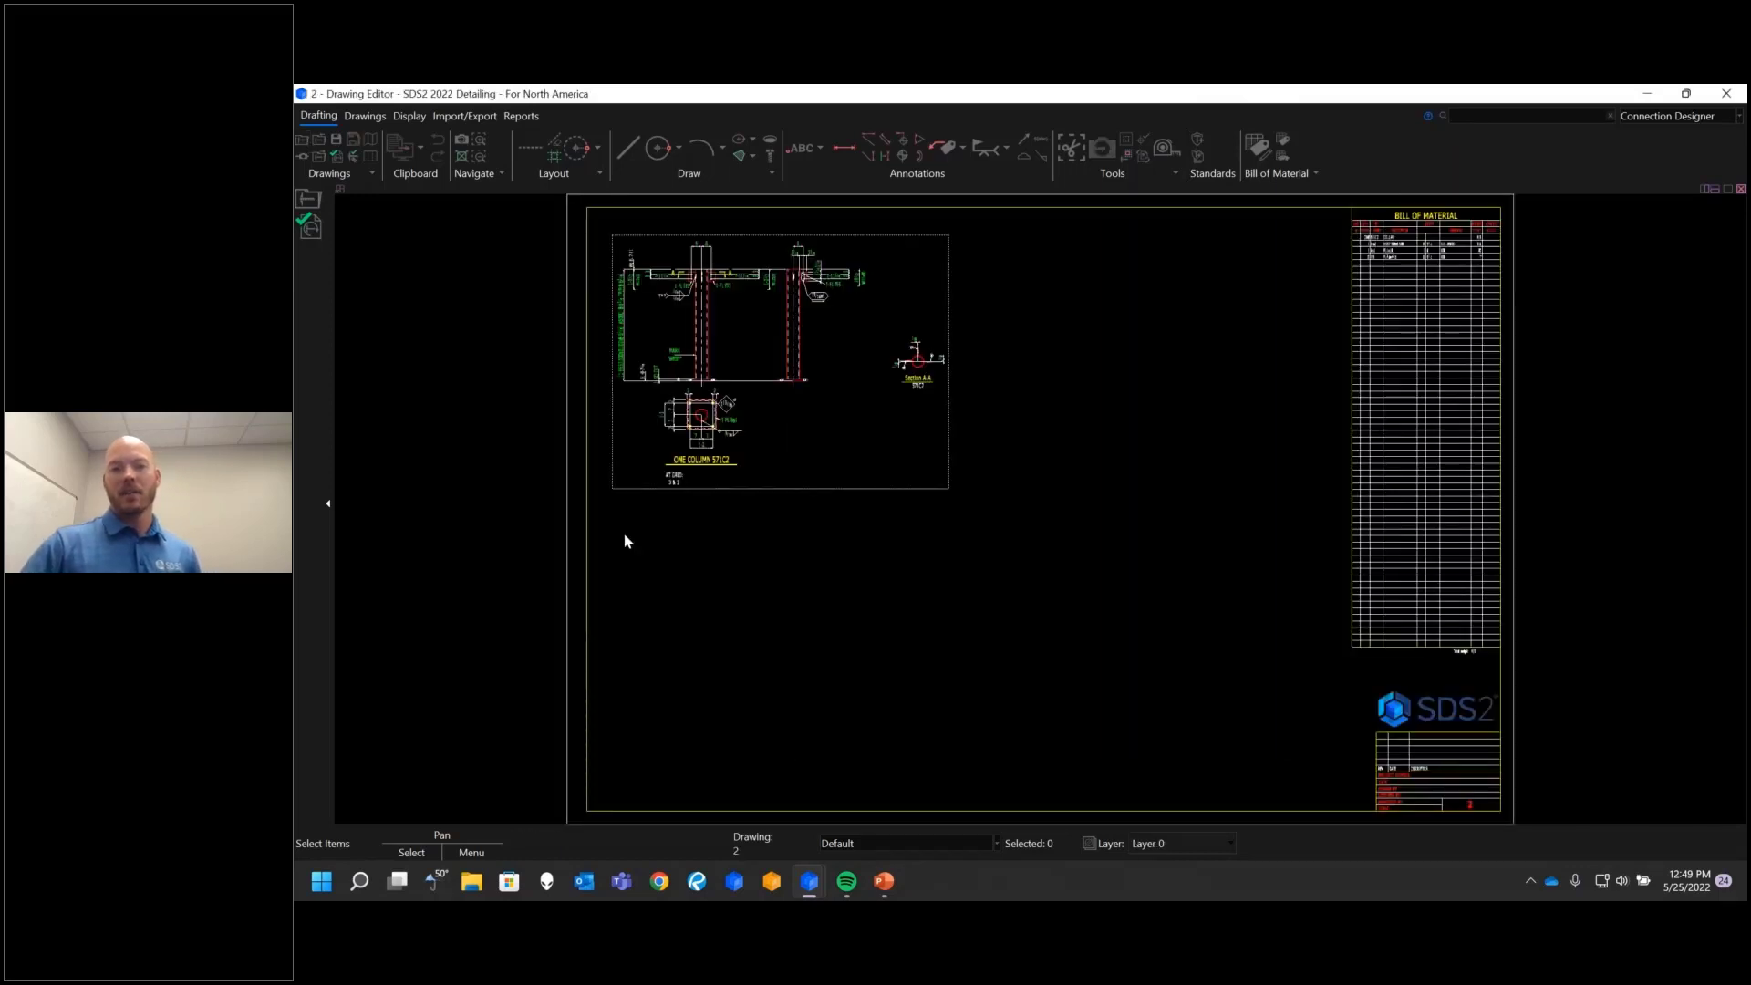
{"action": "scroll", "coordinate": [707, 456], "scroll_direction": "up", "scroll_amount": 3}
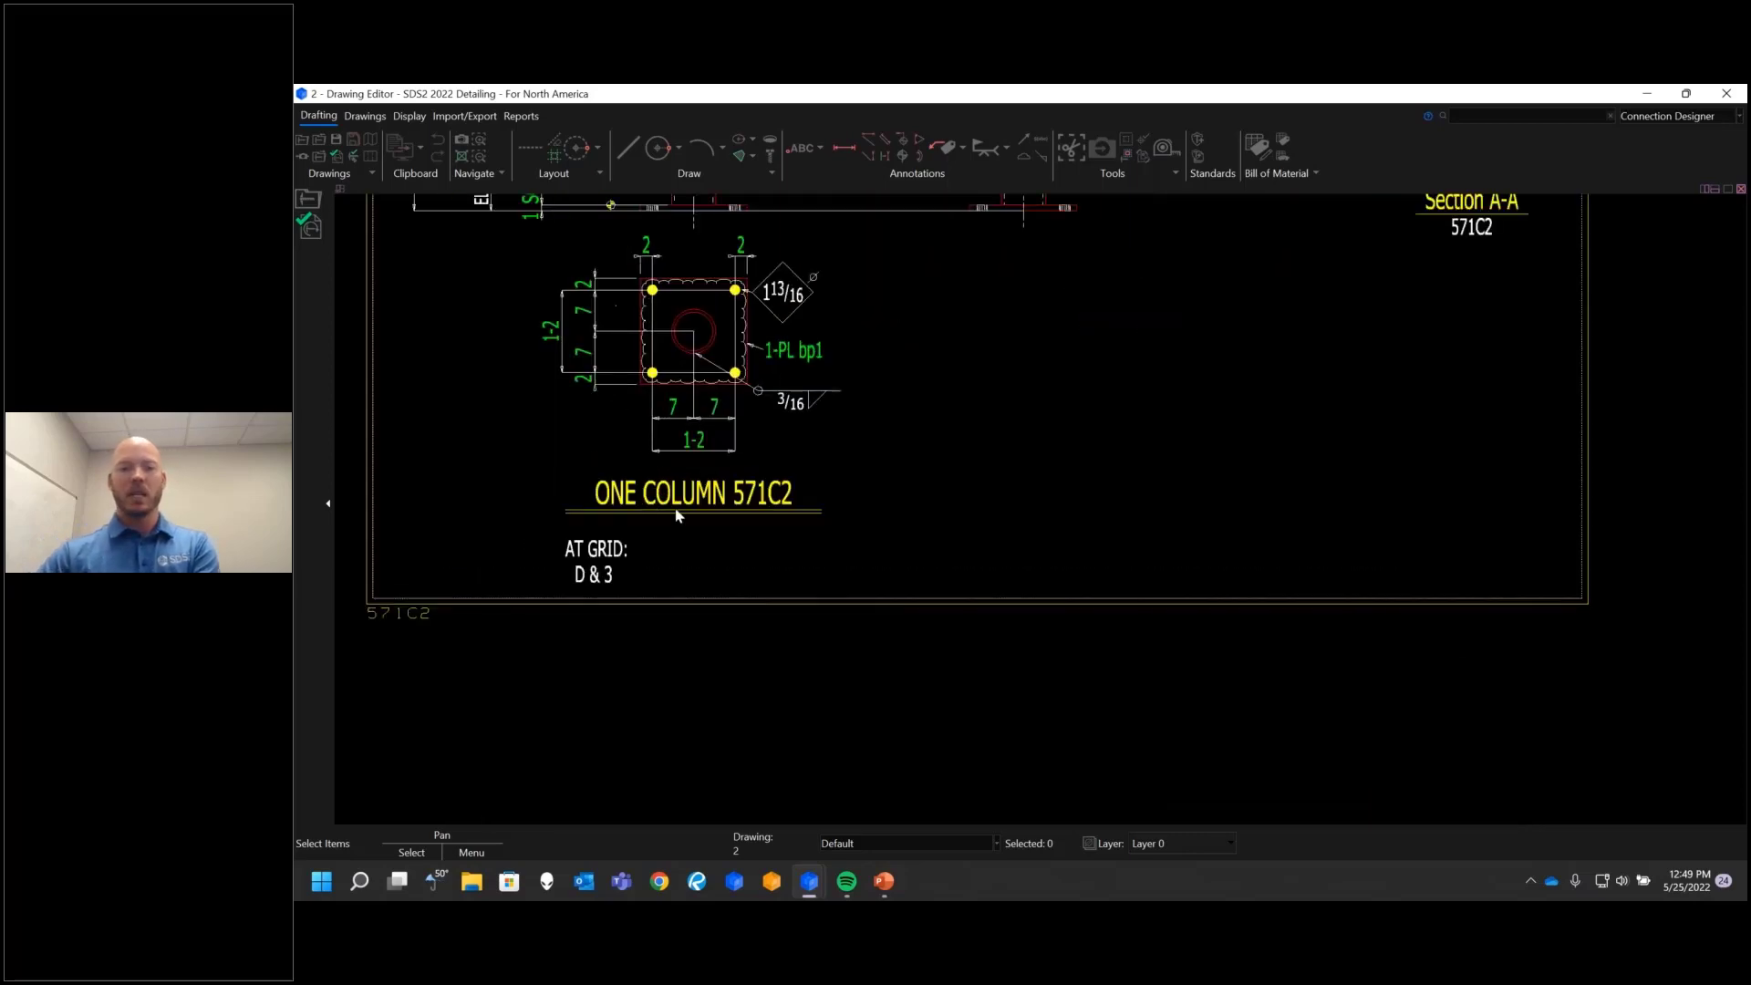
{"action": "scroll", "coordinate": [680, 508], "scroll_direction": "down", "scroll_amount": 3}
{"action": "scroll", "coordinate": [1299, 335], "scroll_direction": "up", "scroll_amount": 5}
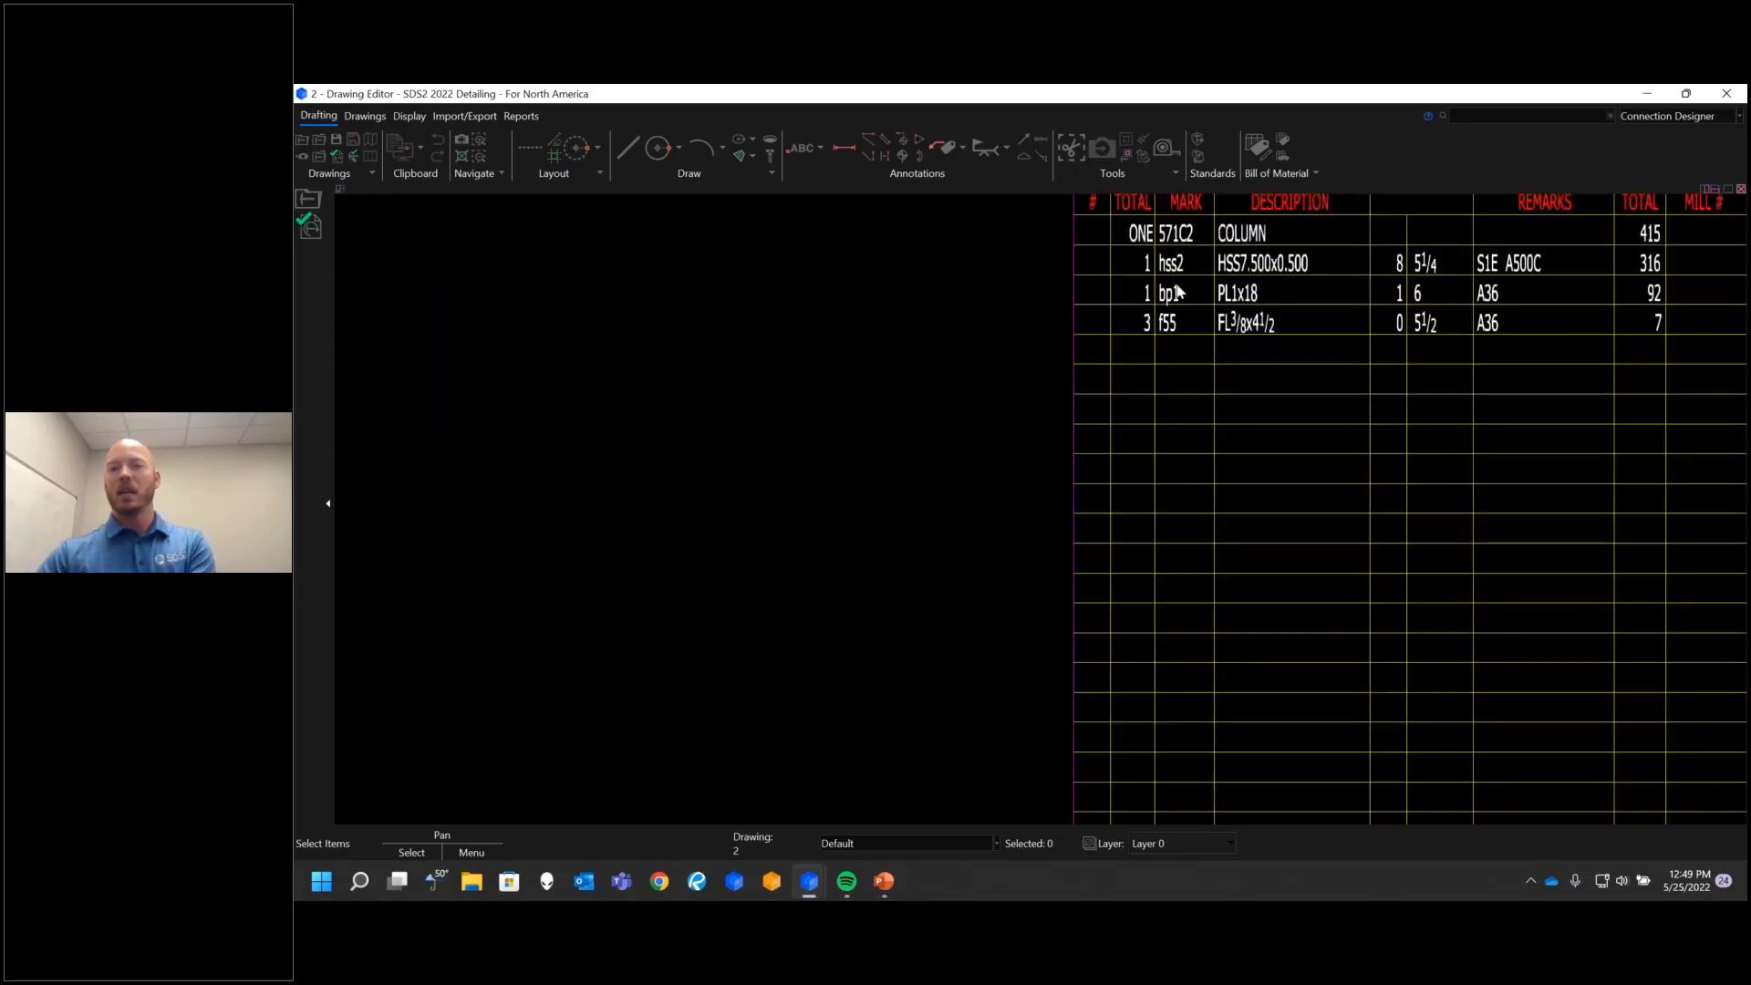
{"action": "scroll", "coordinate": [1200, 244], "scroll_direction": "down", "scroll_amount": 5}
Step: Page through the following autoloaded column sheets up to sheet 9, and bring up the list of detail sheets
{"action": "key", "text": "Page_Down"}
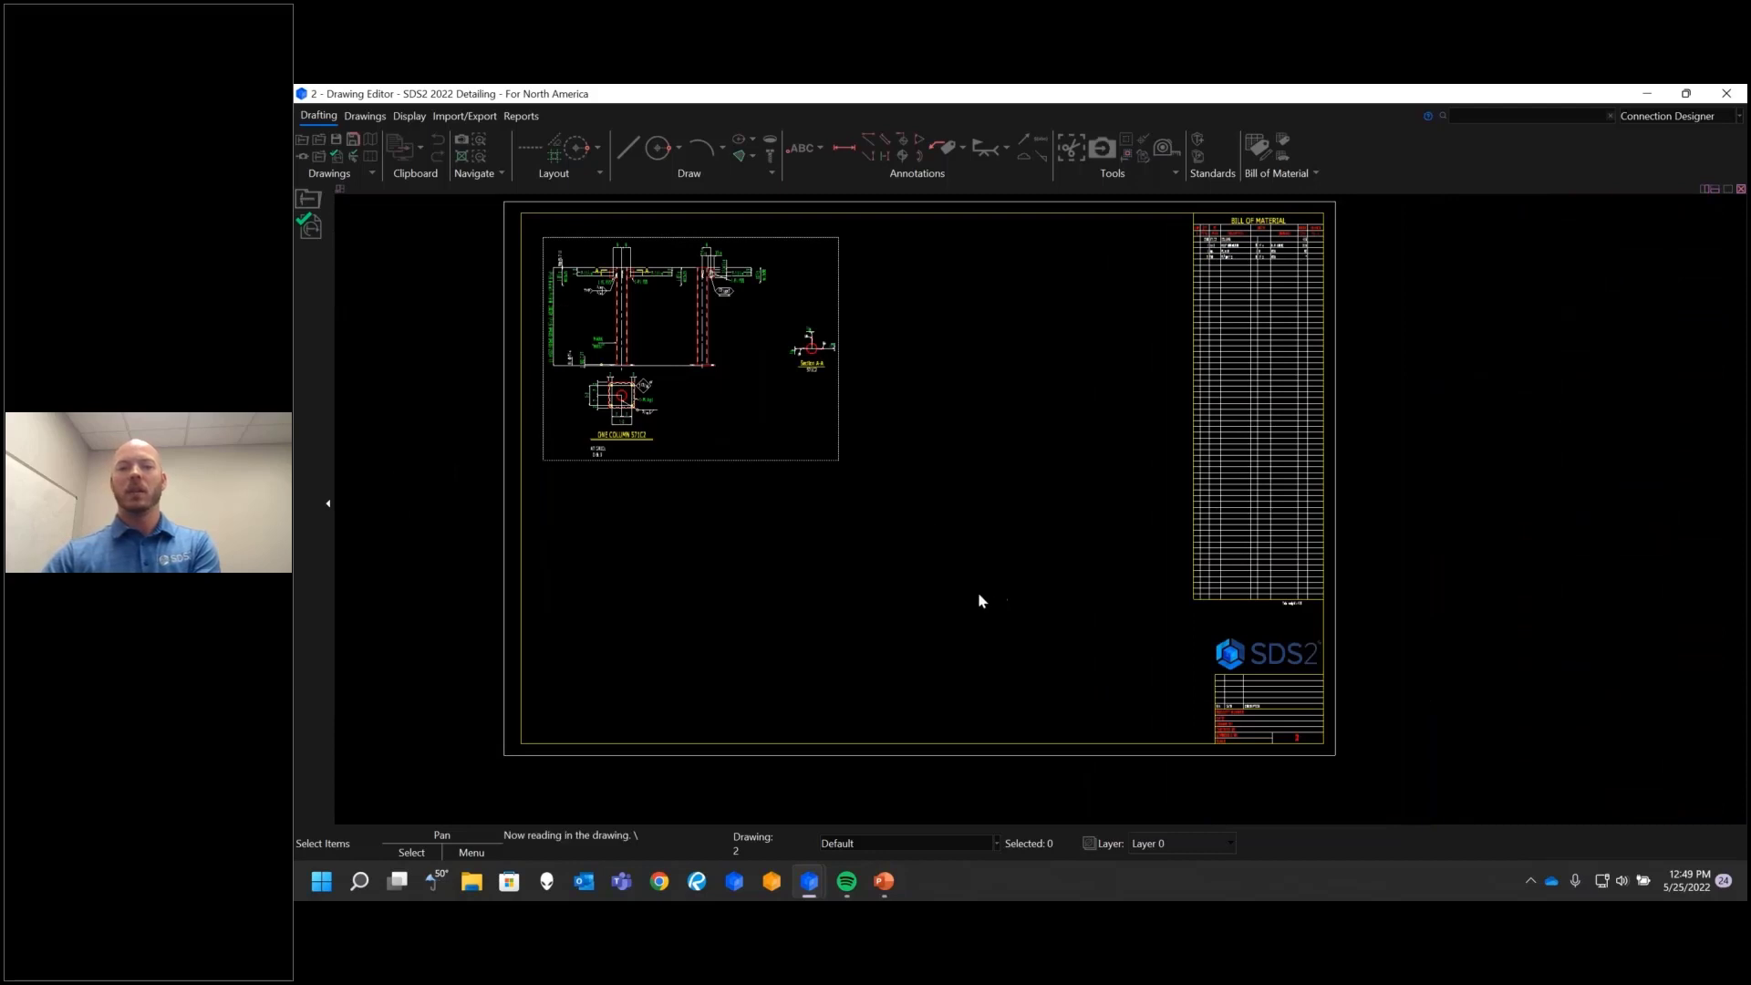
{"action": "key", "text": "Page_Down"}
{"action": "key", "text": "Page_Down"}
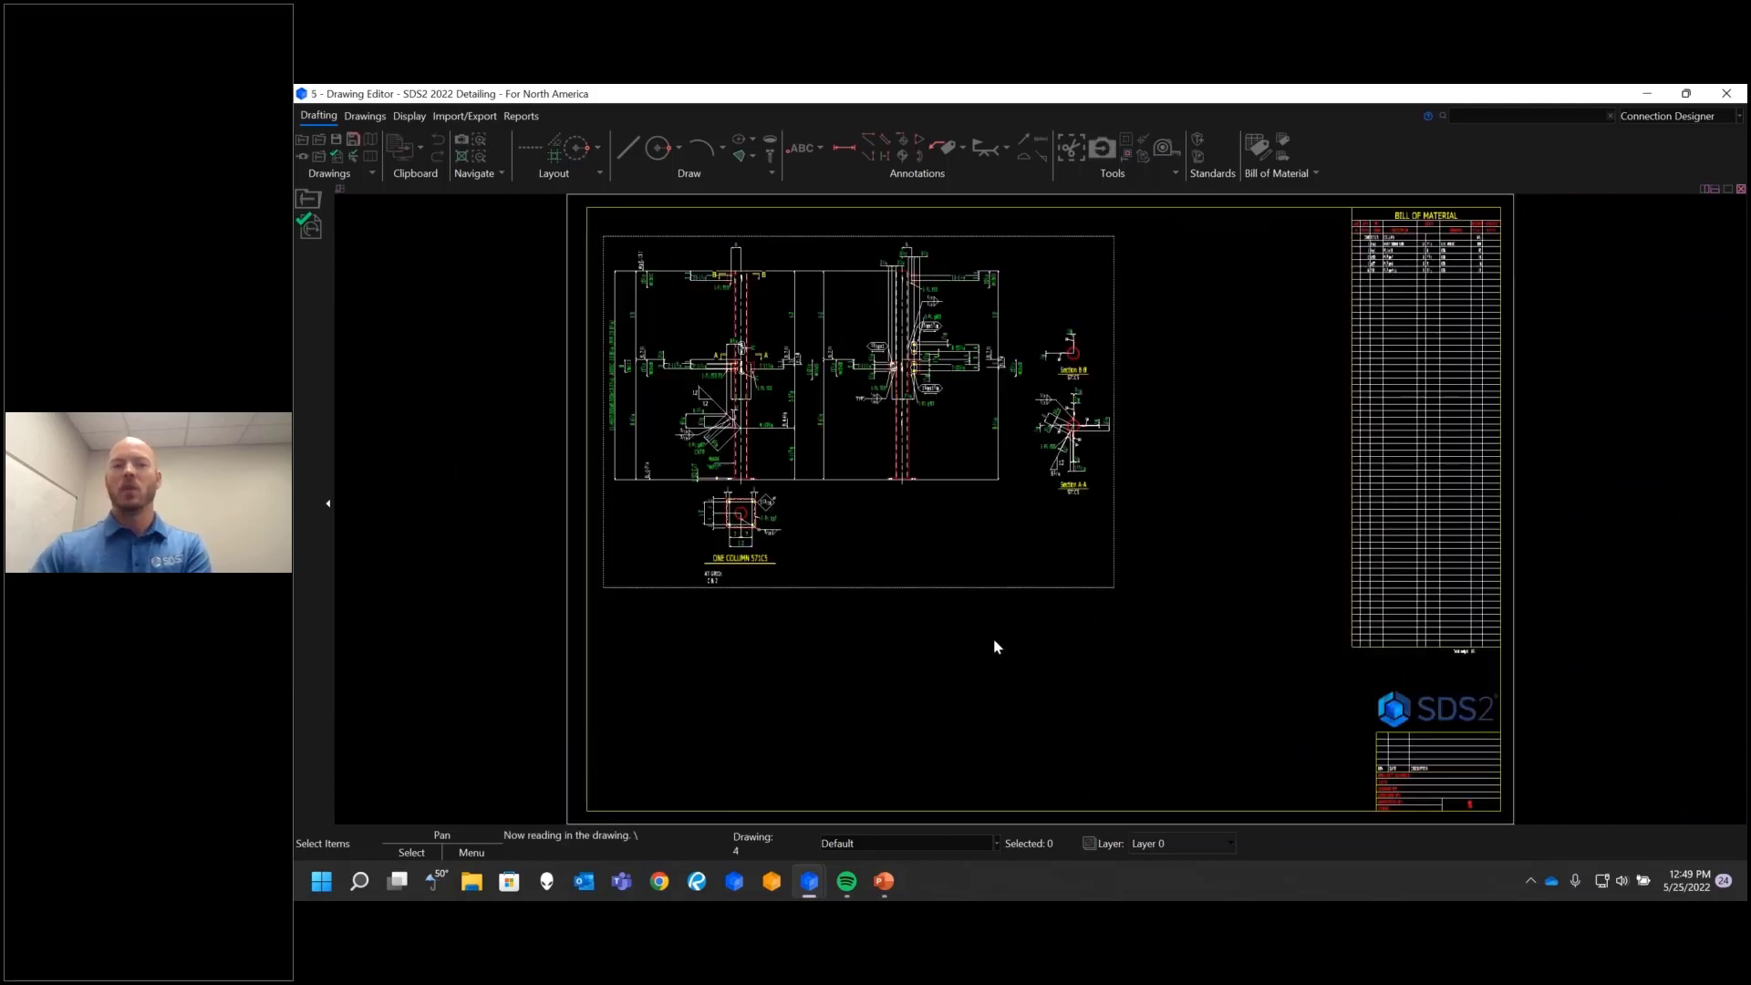
{"action": "key", "text": "Page_Down"}
{"action": "key", "text": "Page_Down"}
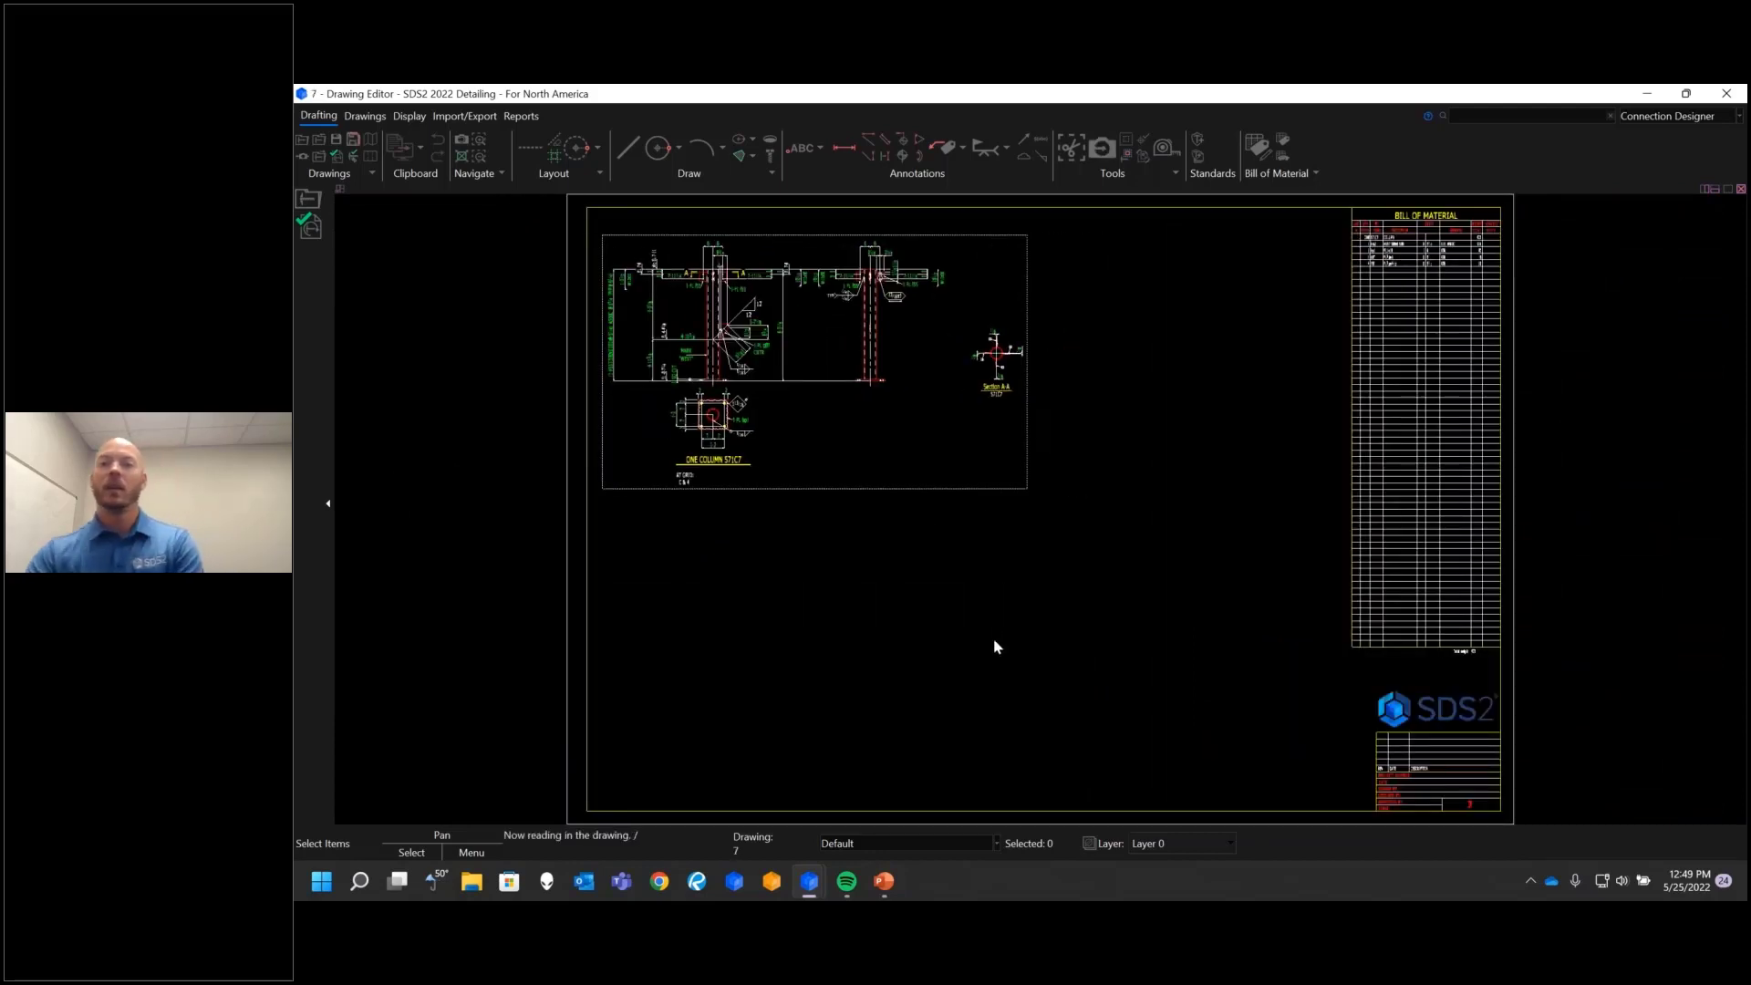
{"action": "key", "text": "Page_Down"}
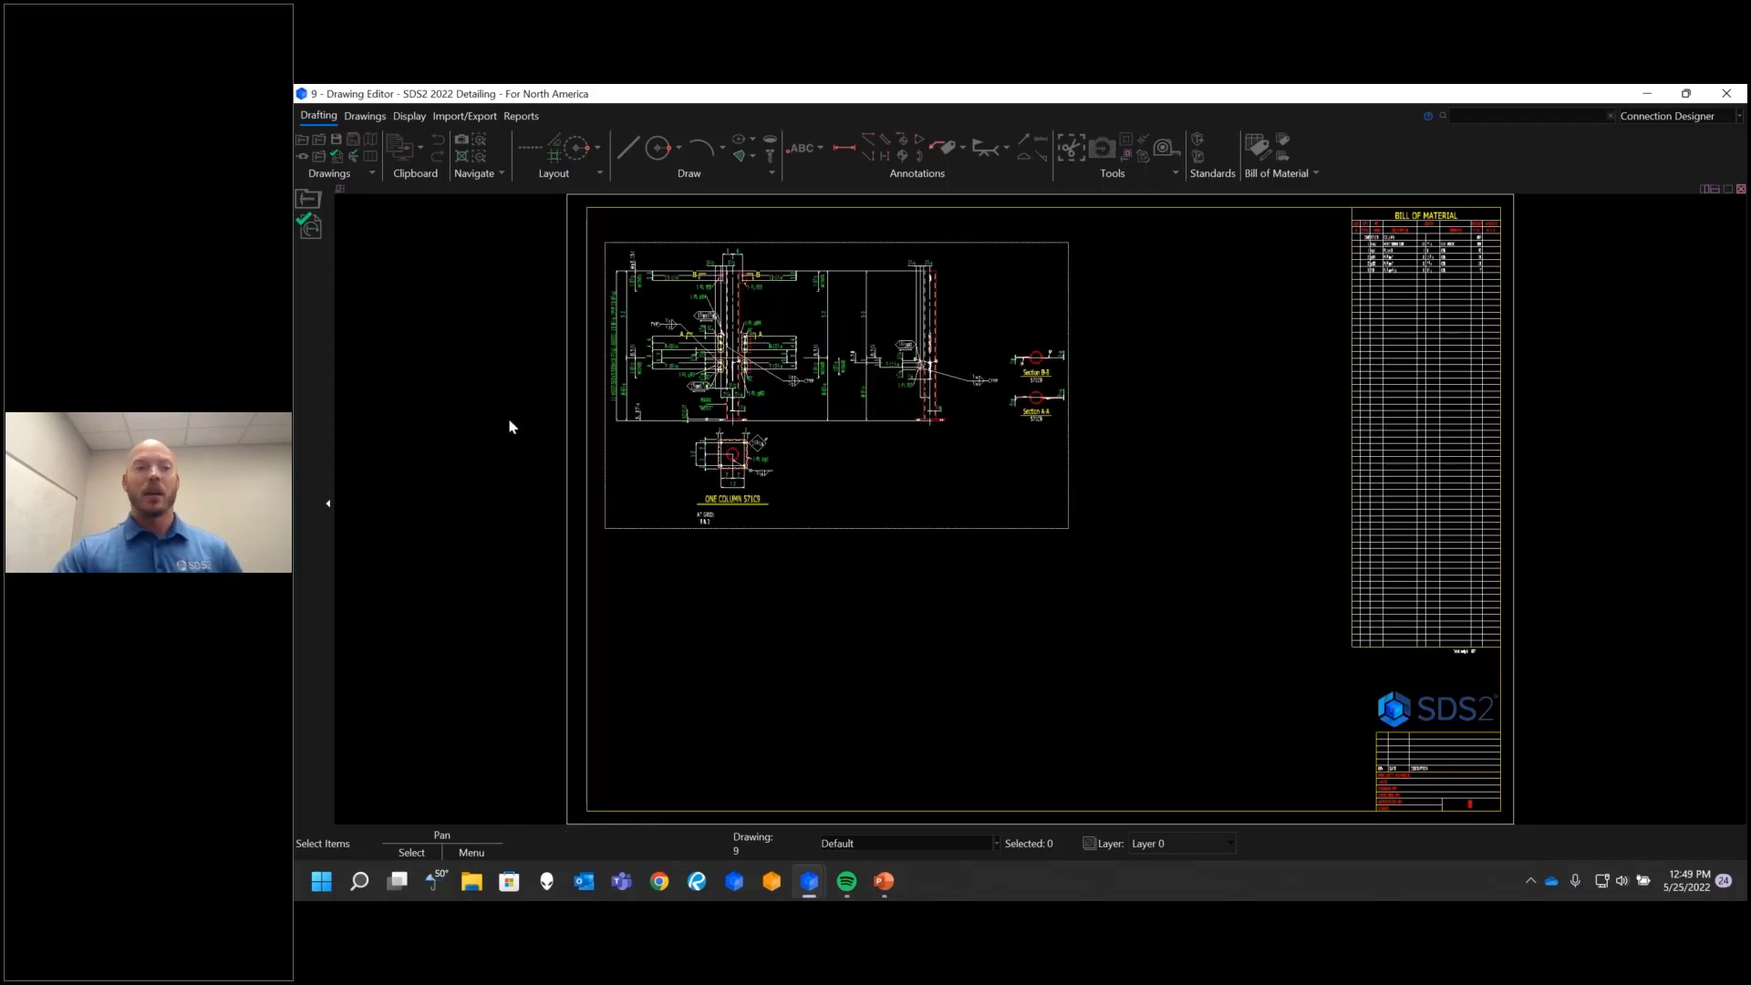
{"action": "left_click", "coordinate": [303, 142]}
Step: Switch to the SDS2 Home window and bring up the project's export options
{"action": "mouse_move", "coordinate": [812, 878]}
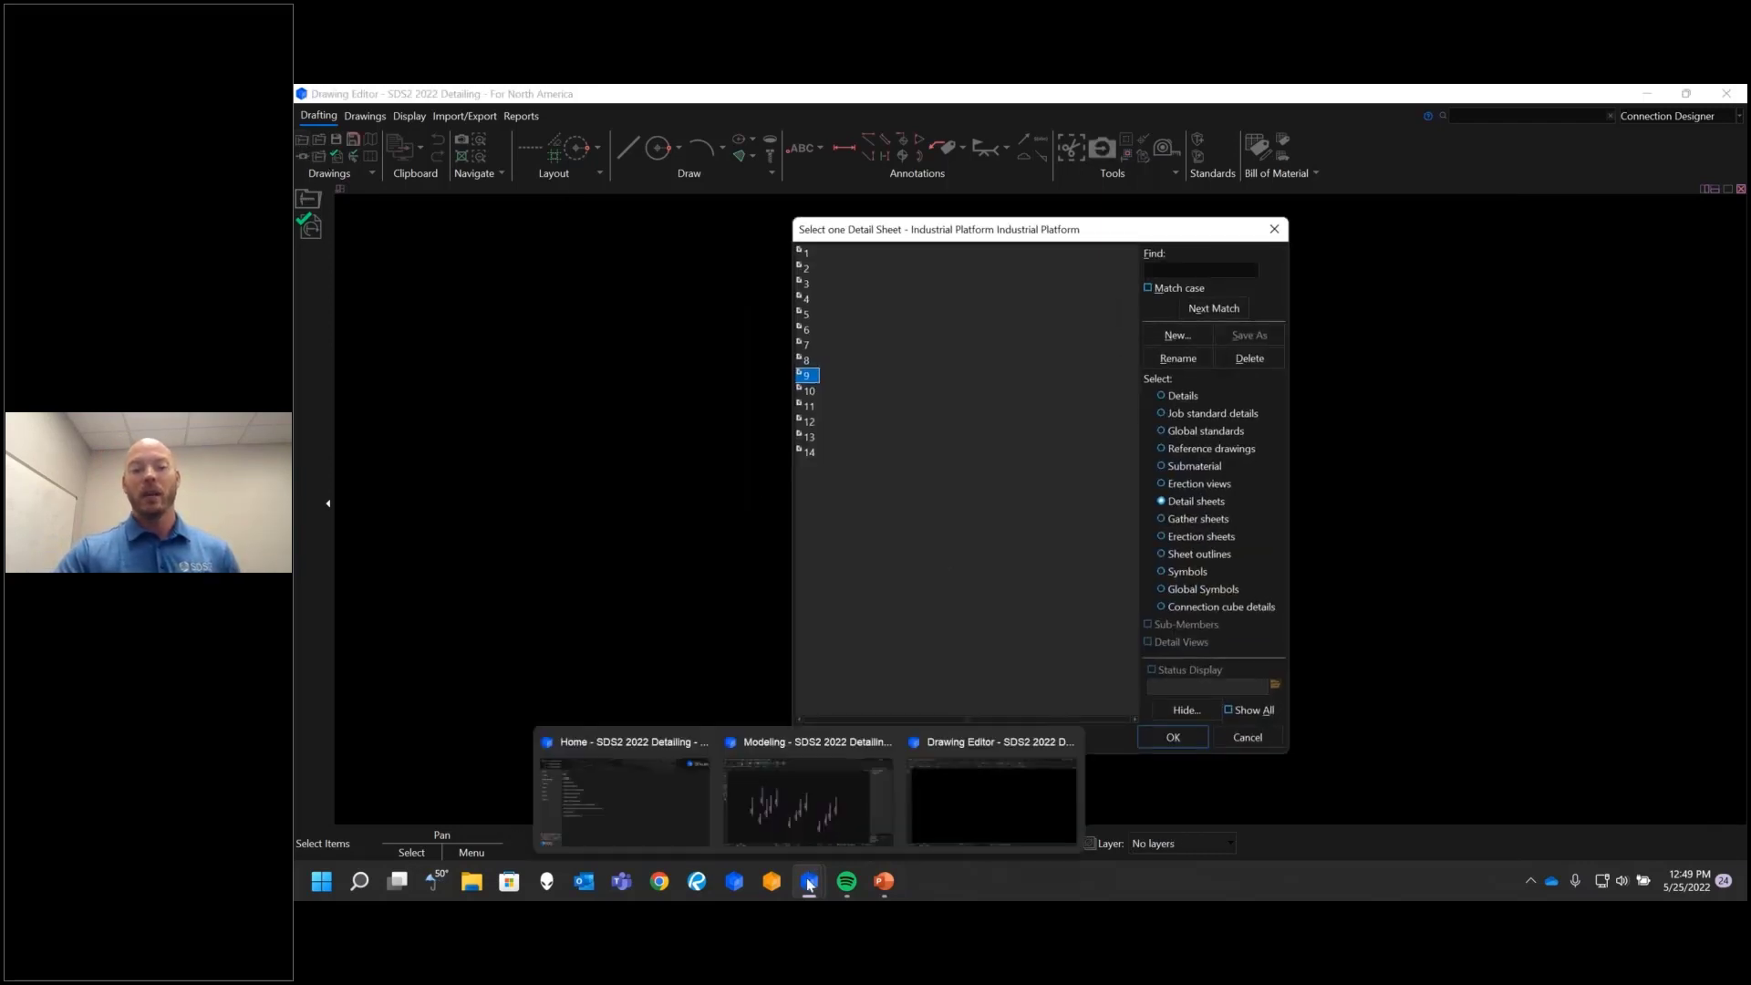
{"action": "left_click", "coordinate": [659, 814]}
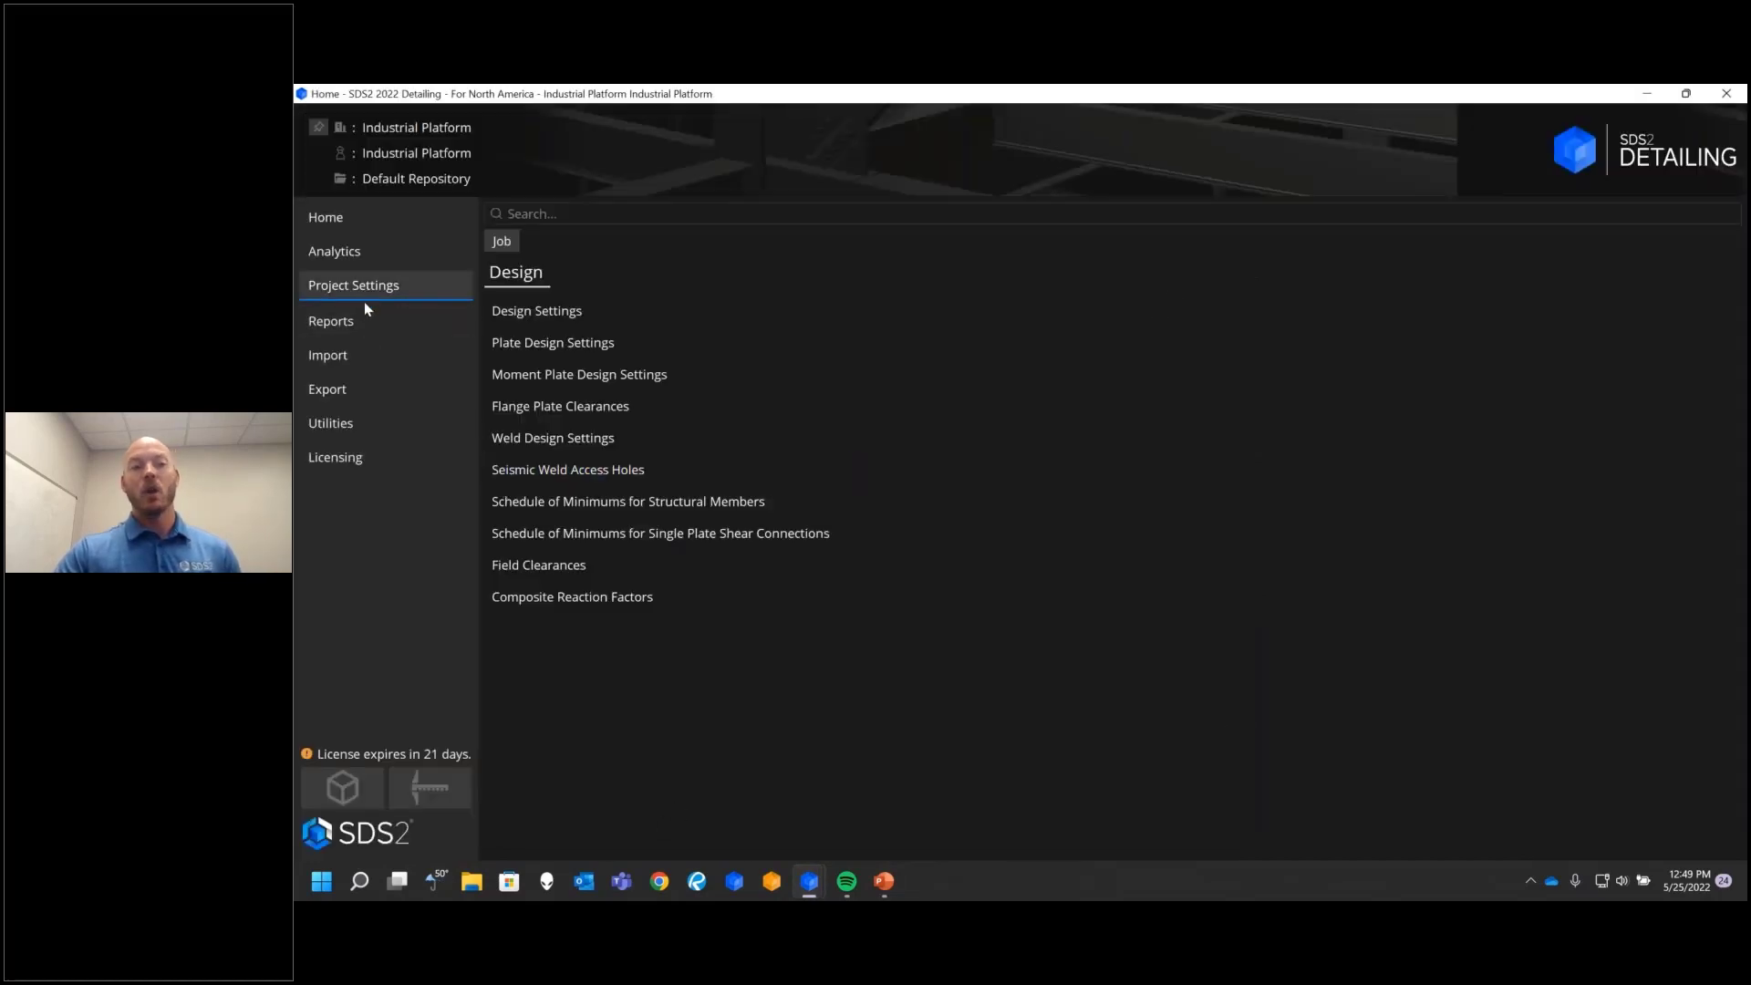
{"action": "left_click", "coordinate": [354, 387]}
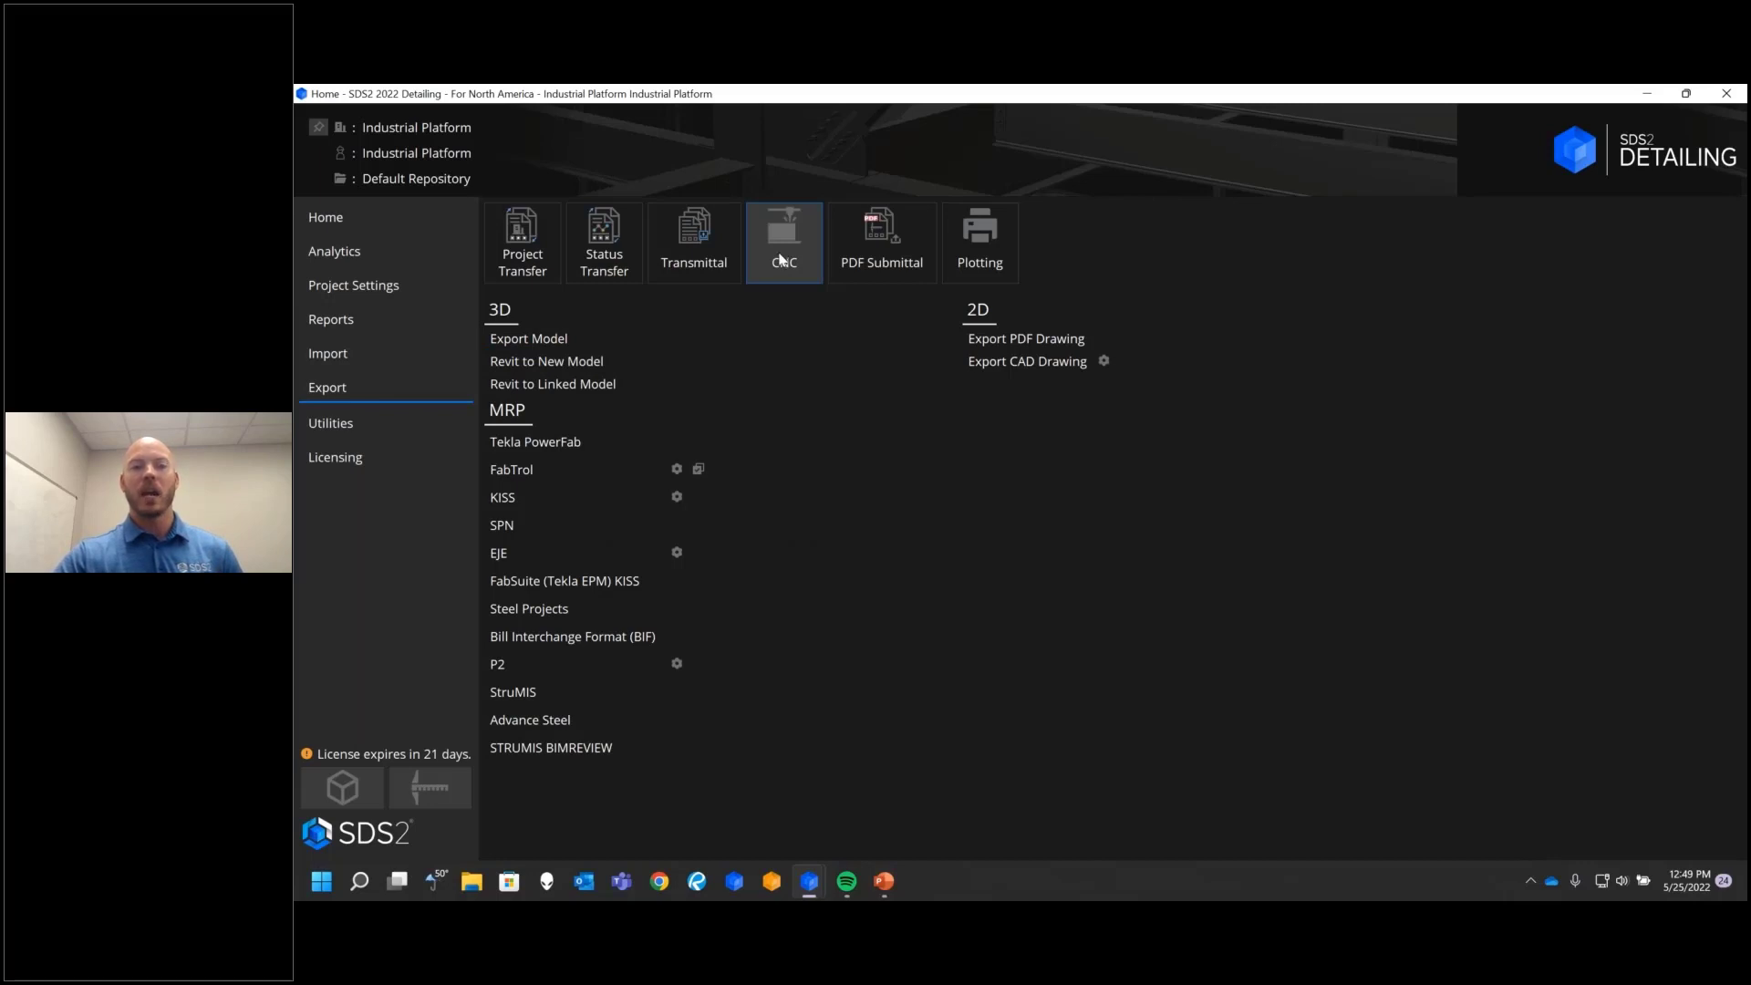
Step: Export all the project's drawing sheets to one PDF named "SDS2 Plot on 25 May 2022 12_50" on the desktop
{"action": "left_click", "coordinate": [535, 340]}
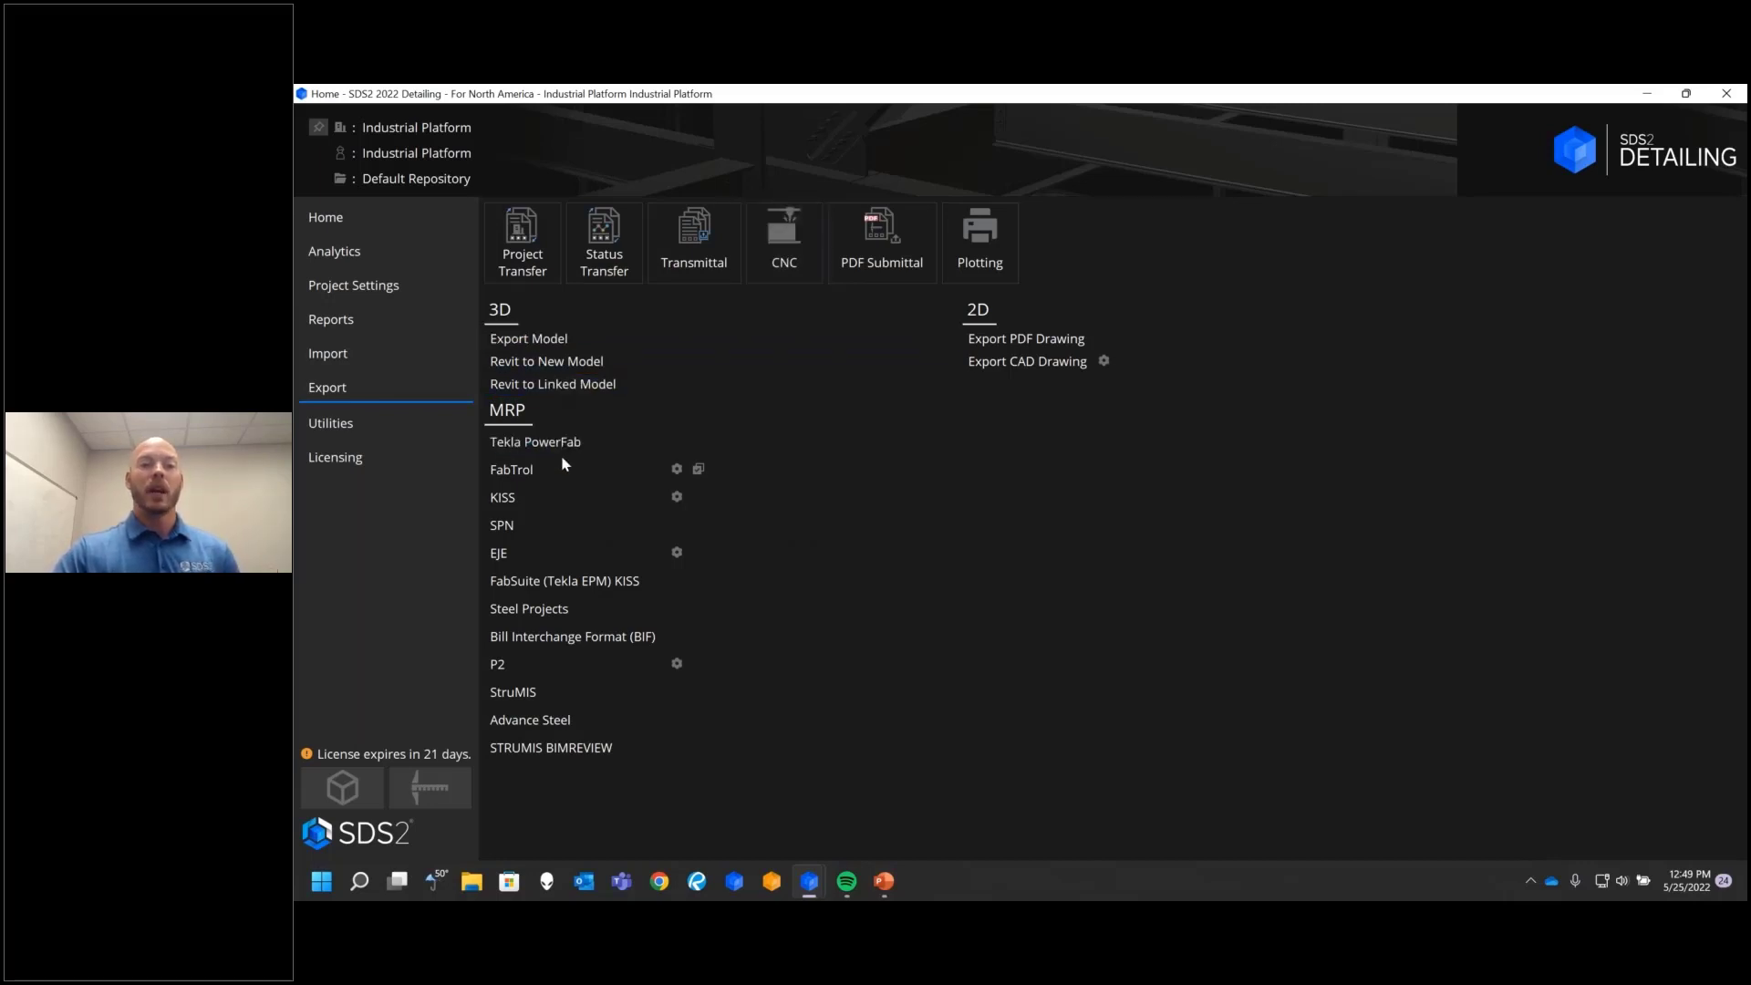
{"action": "left_click", "coordinate": [591, 609]}
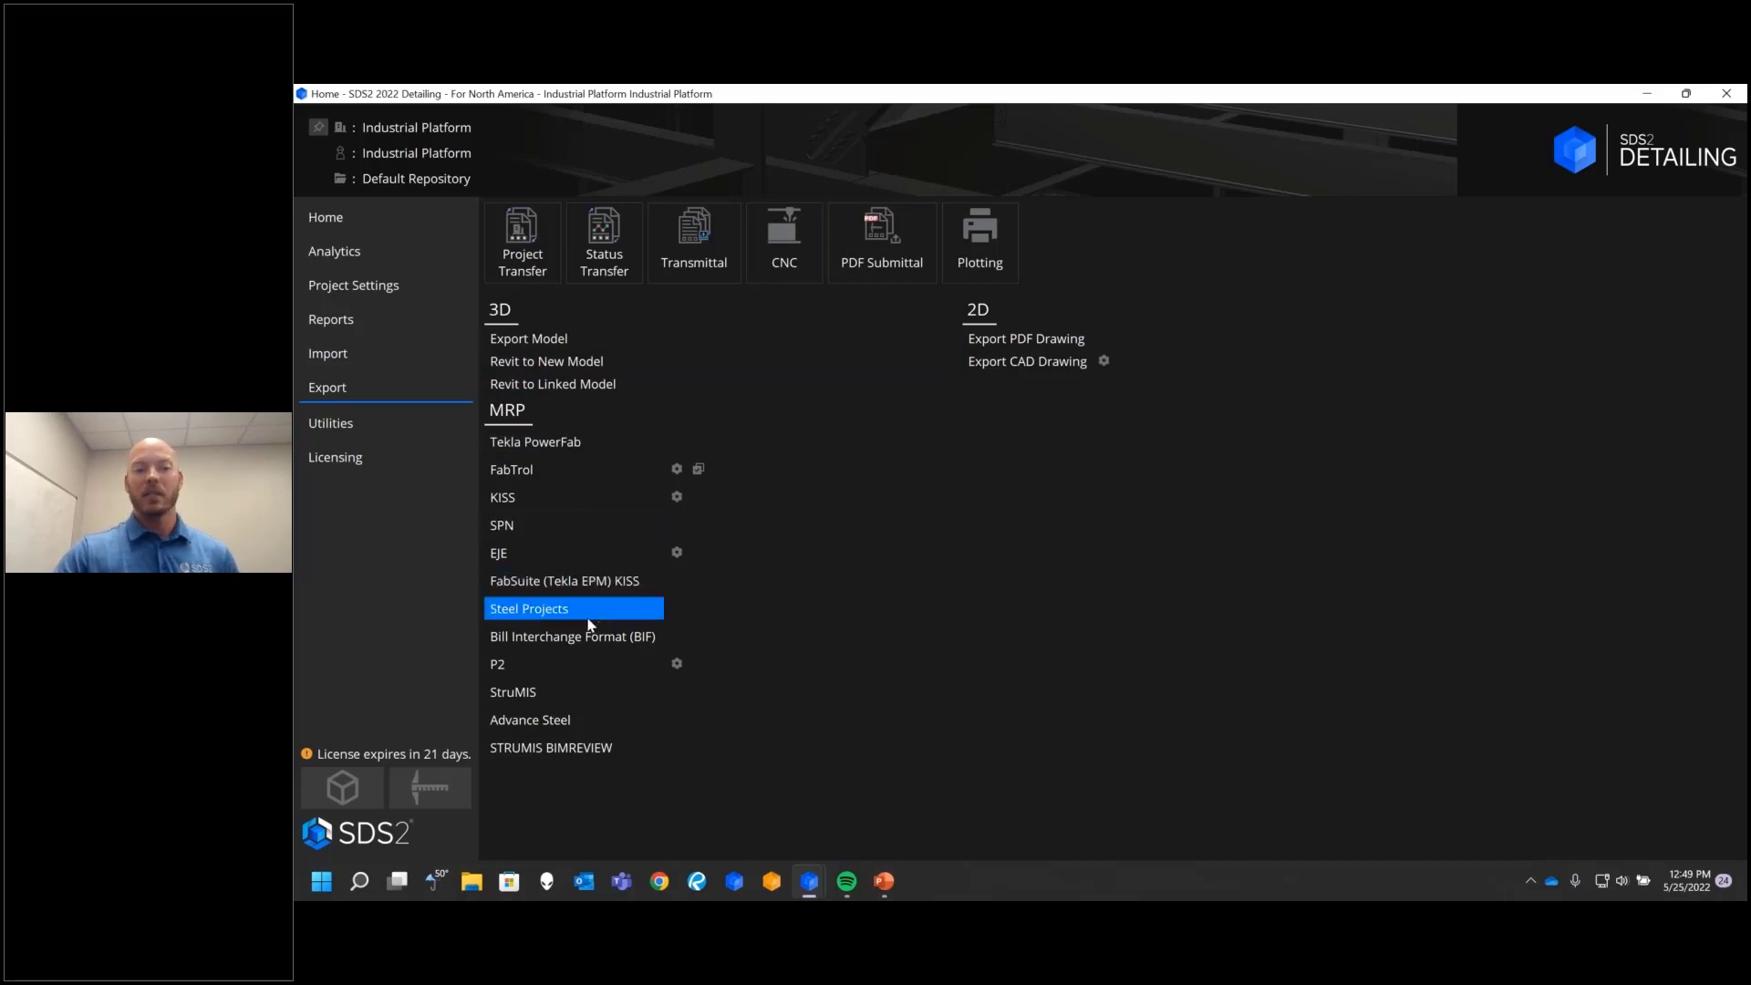
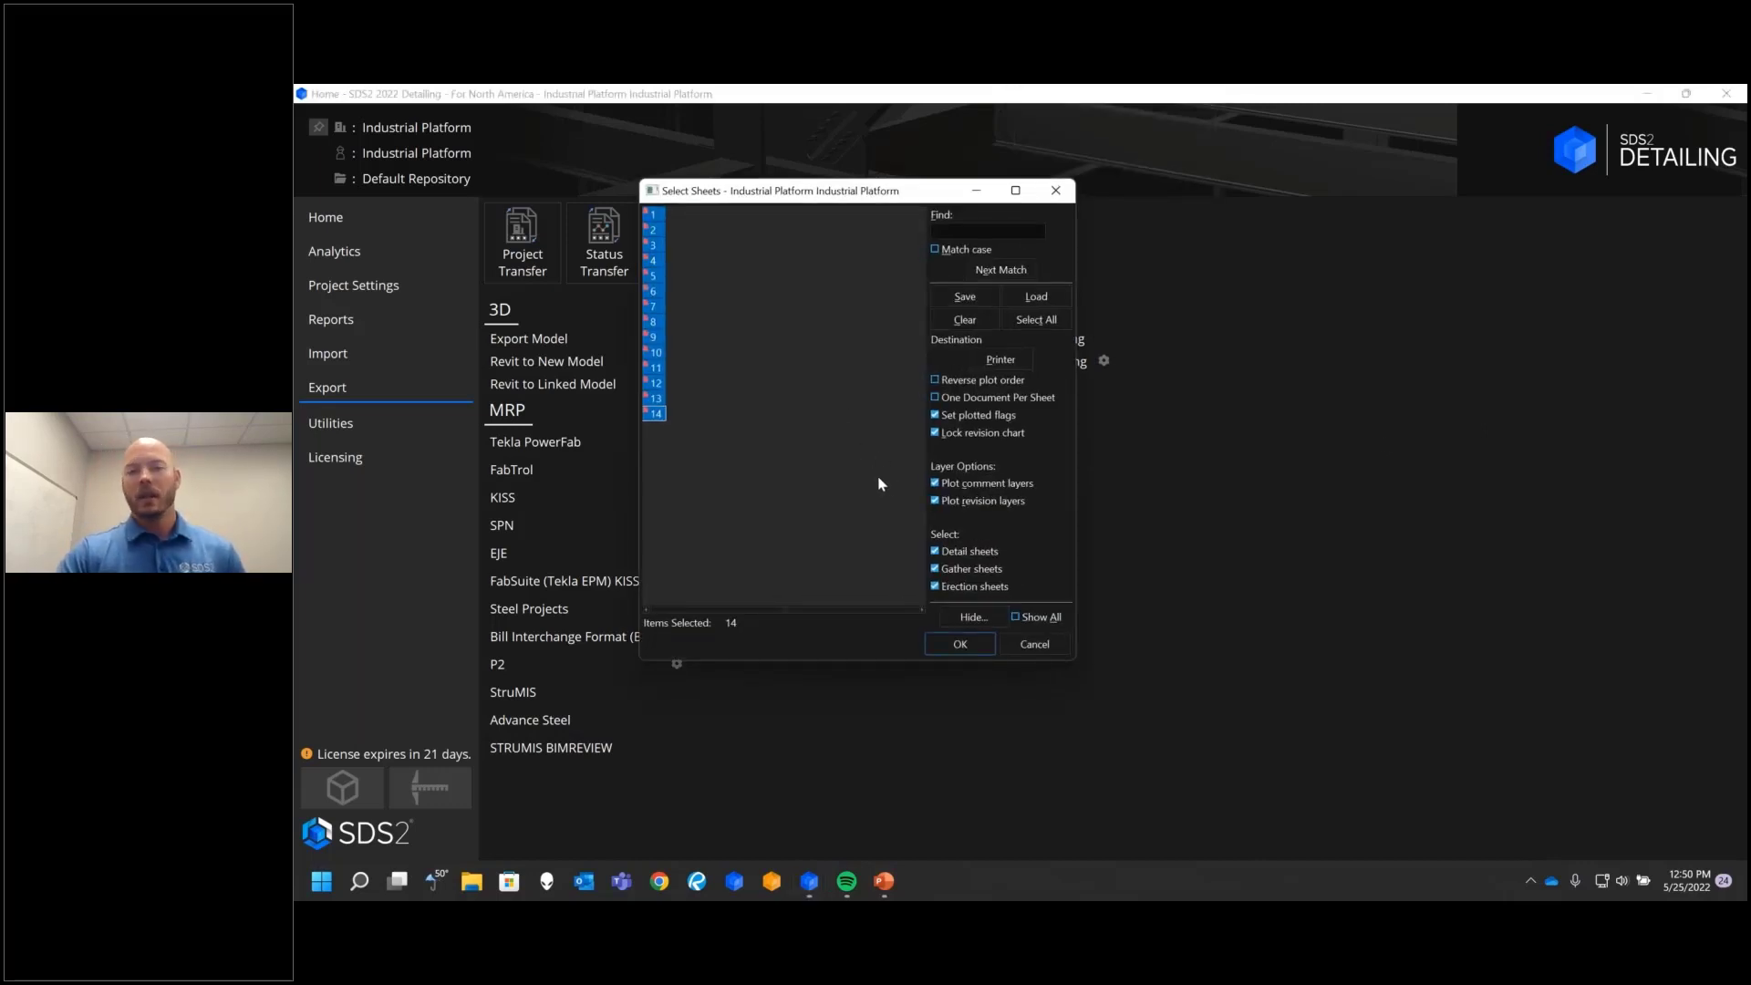
{"action": "left_click", "coordinate": [961, 644]}
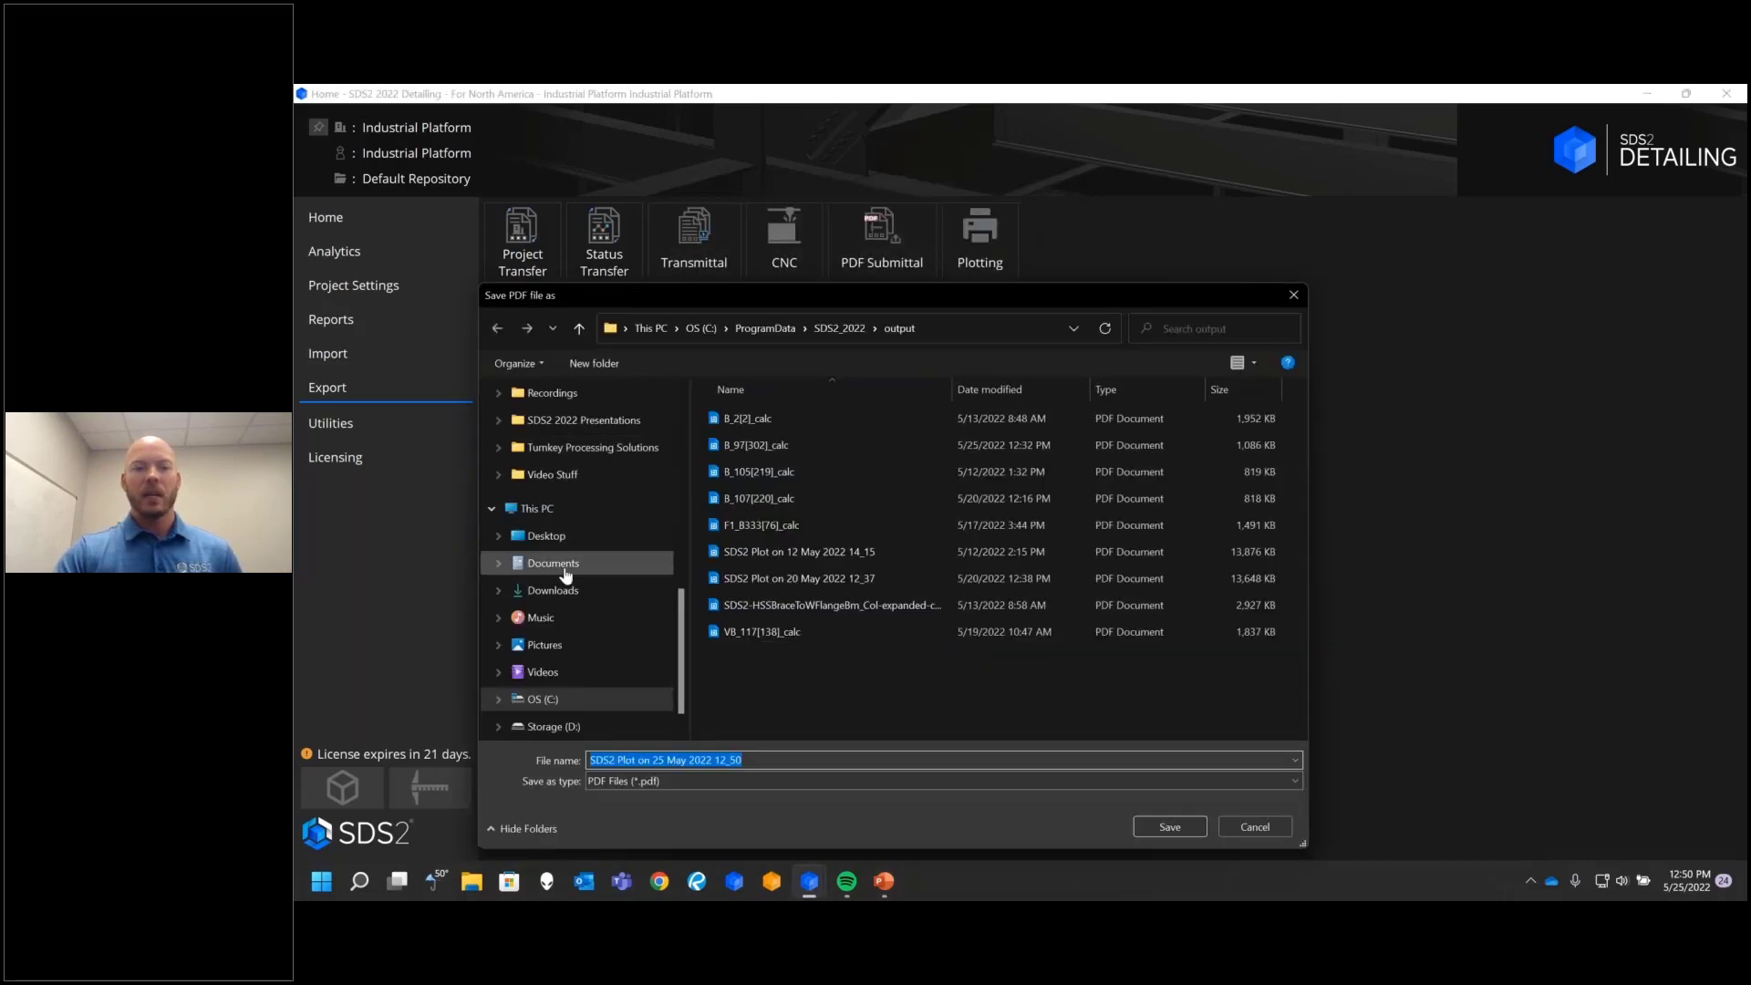
{"action": "left_click", "coordinate": [547, 536]}
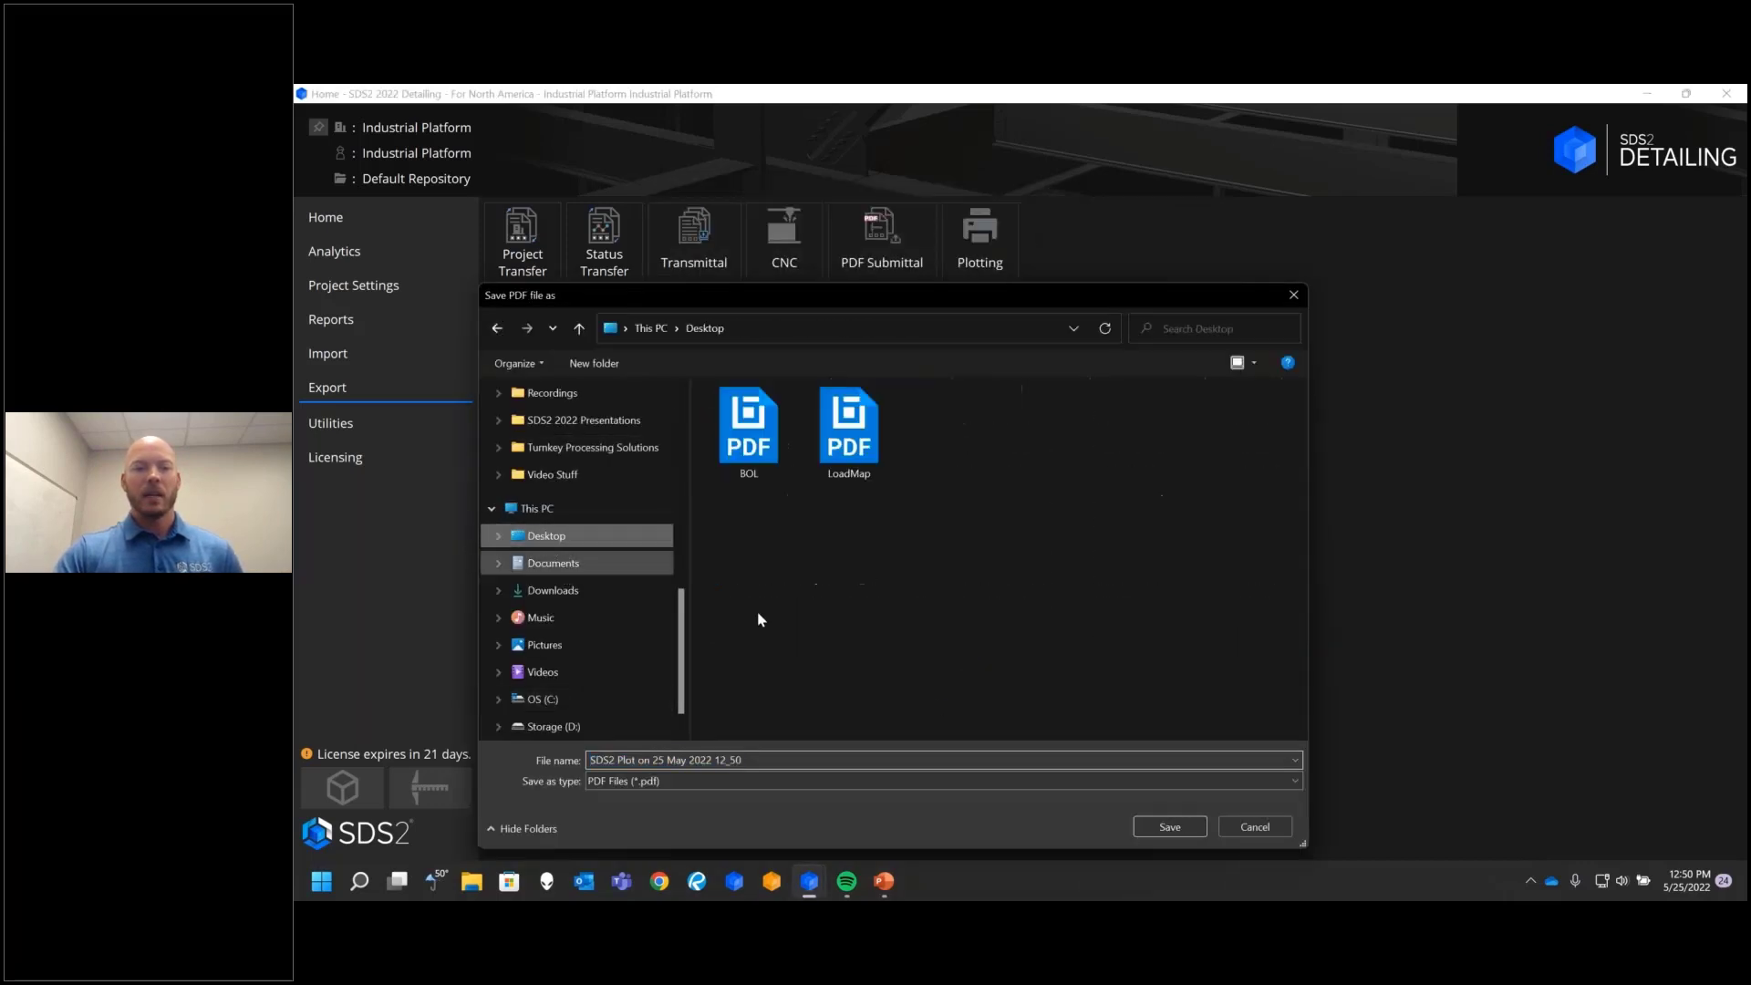
{"action": "left_click", "coordinate": [1173, 829]}
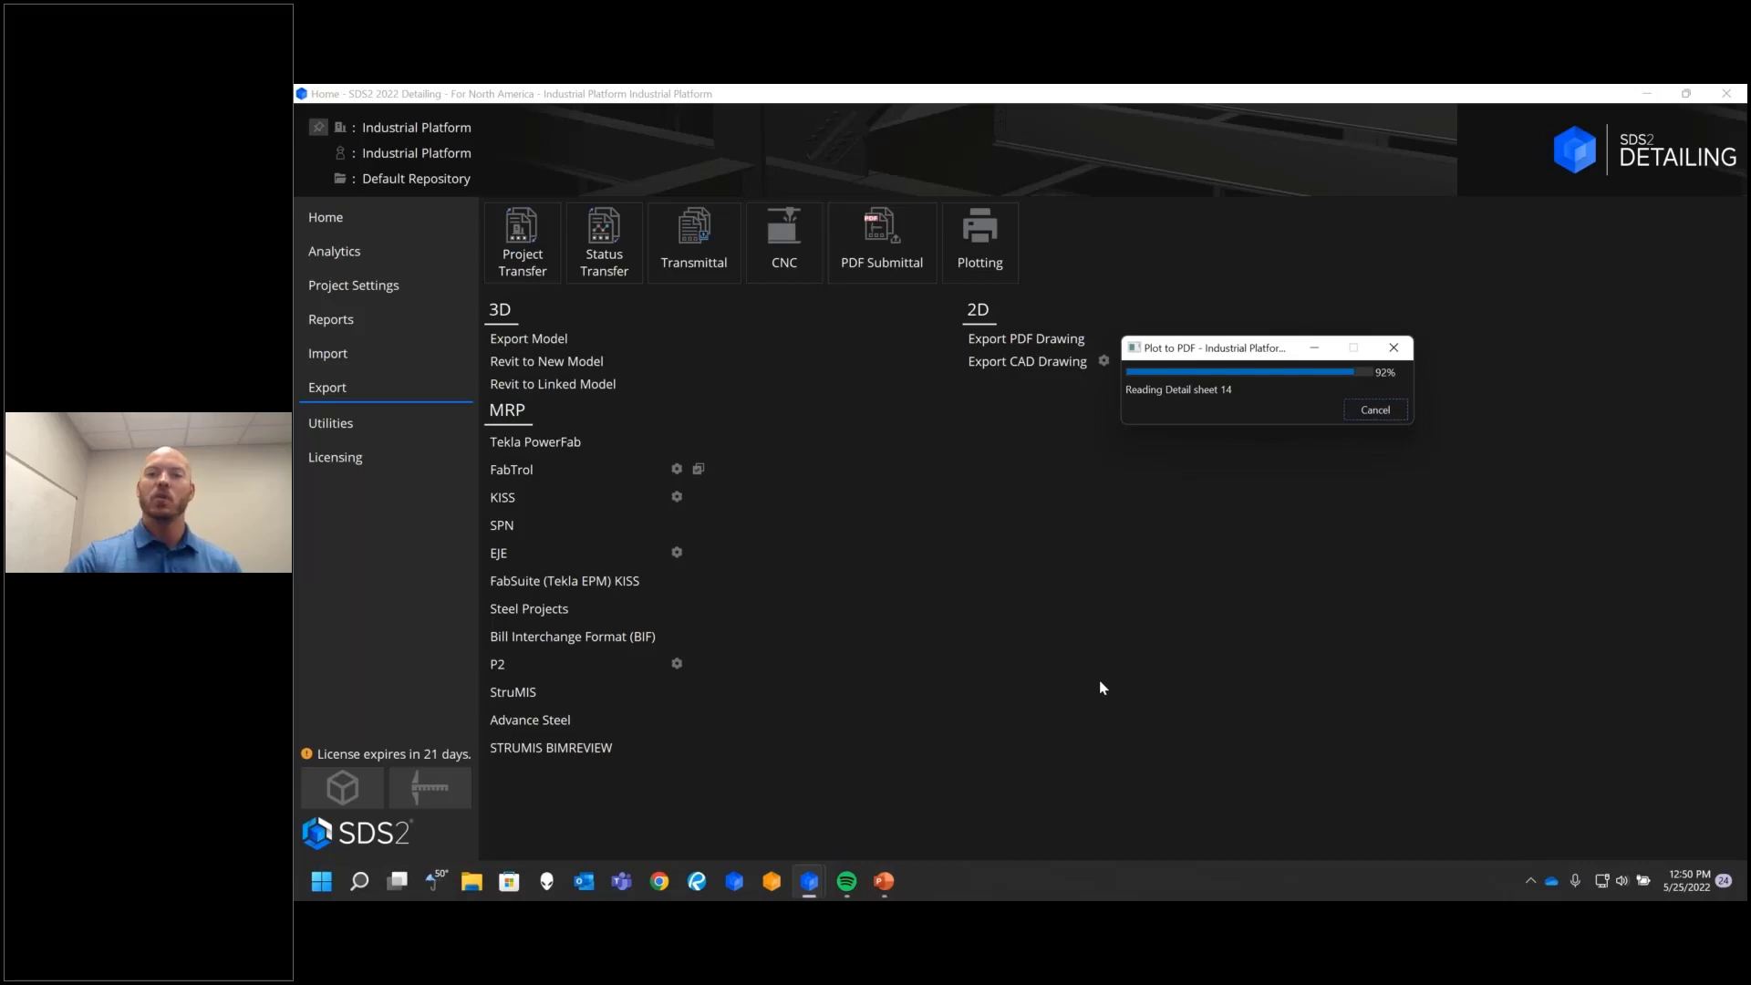
Step: Minimize the SDS2 window, leave the slide show, and open the exported sheet PDF from the desktop in Revu
{"action": "left_click", "coordinate": [1647, 93]}
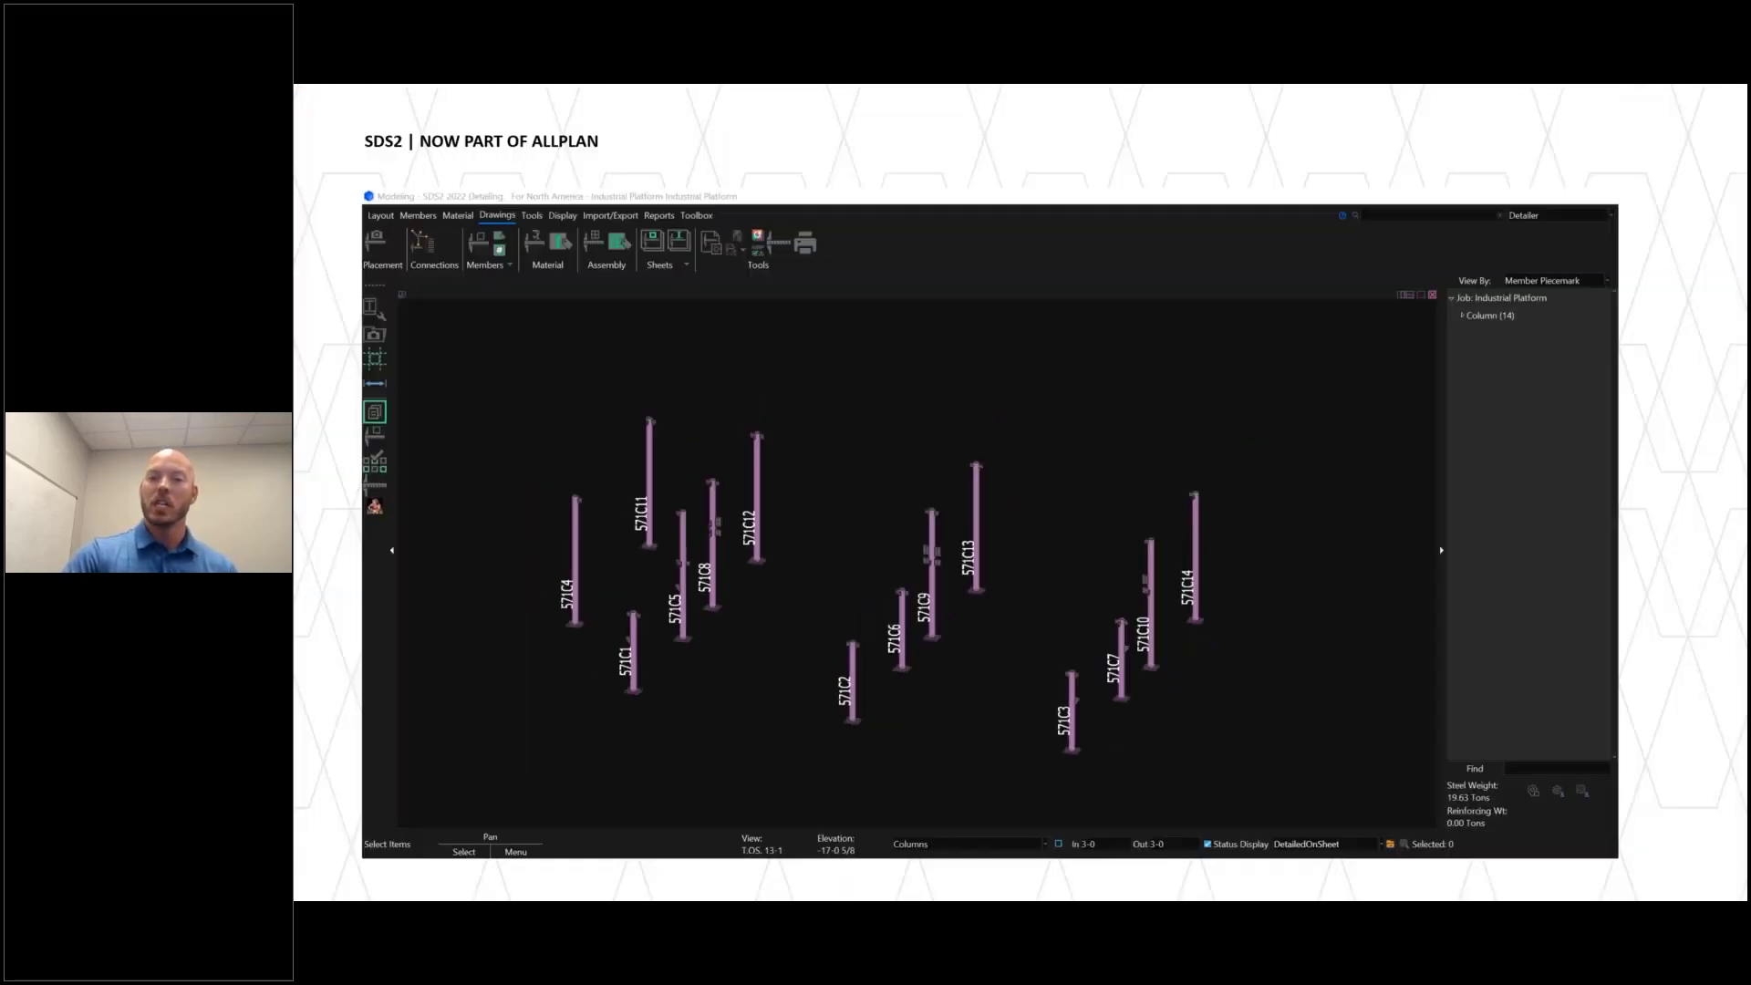
{"action": "key", "text": "Right"}
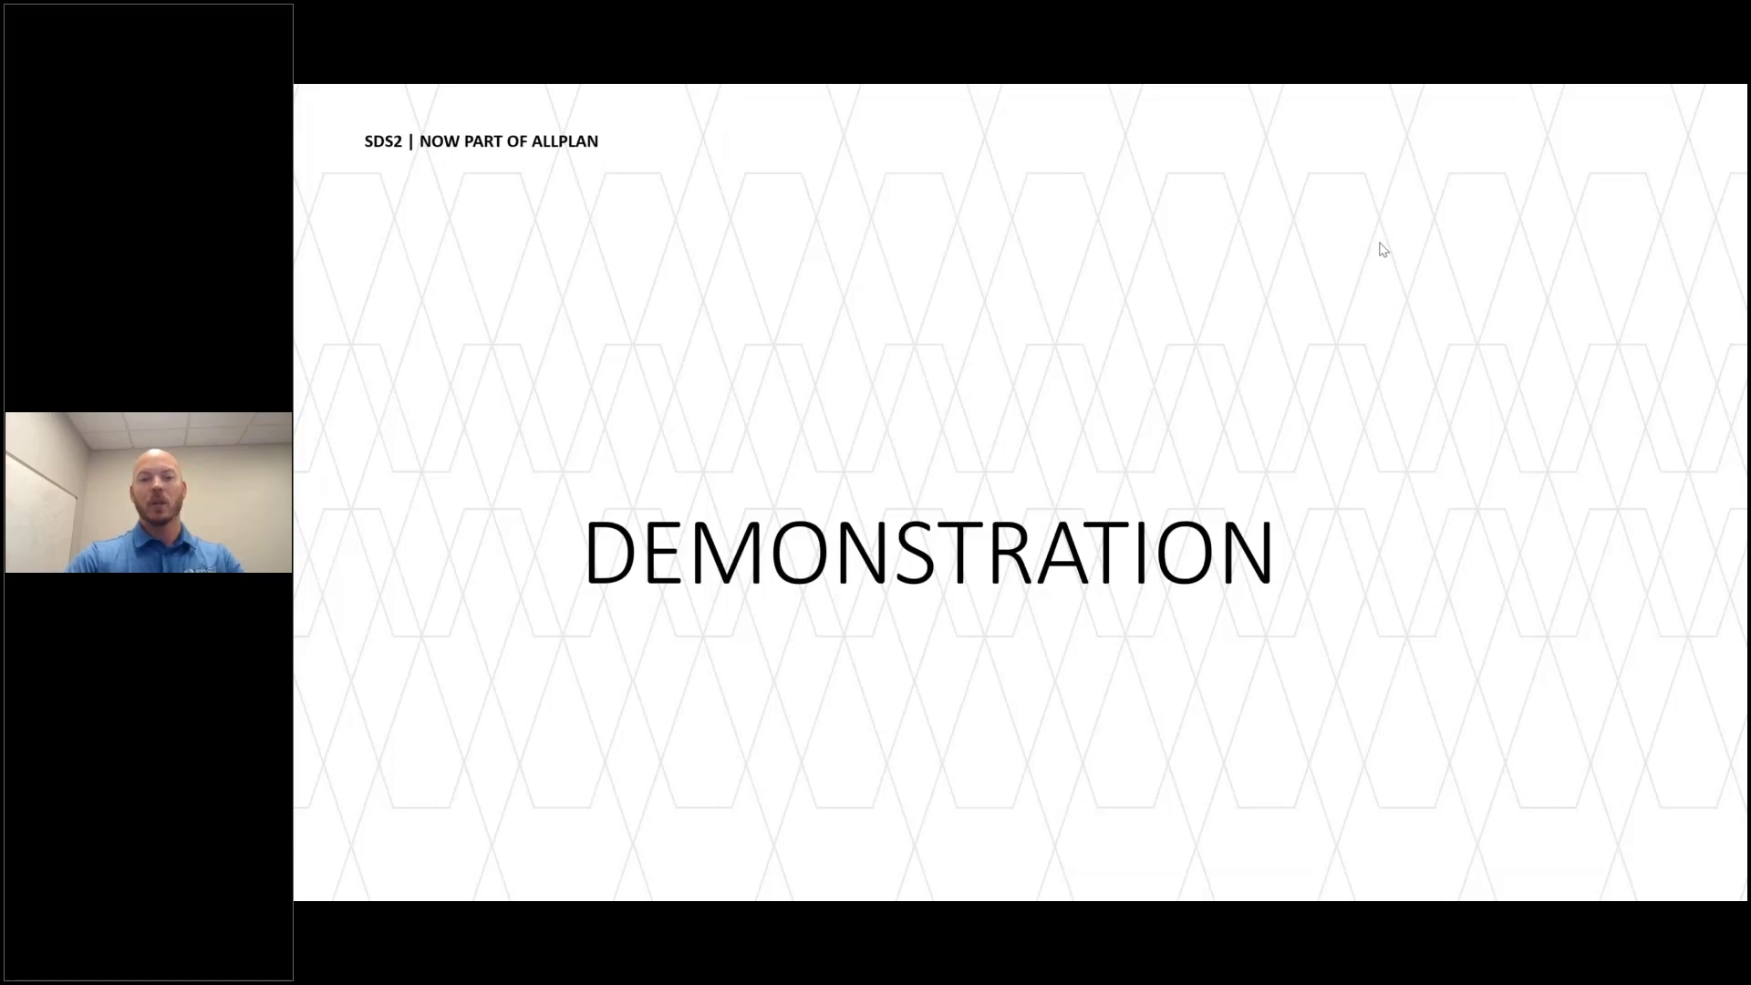
{"action": "key", "text": "Escape"}
{"action": "double_click", "coordinate": [392, 206]}
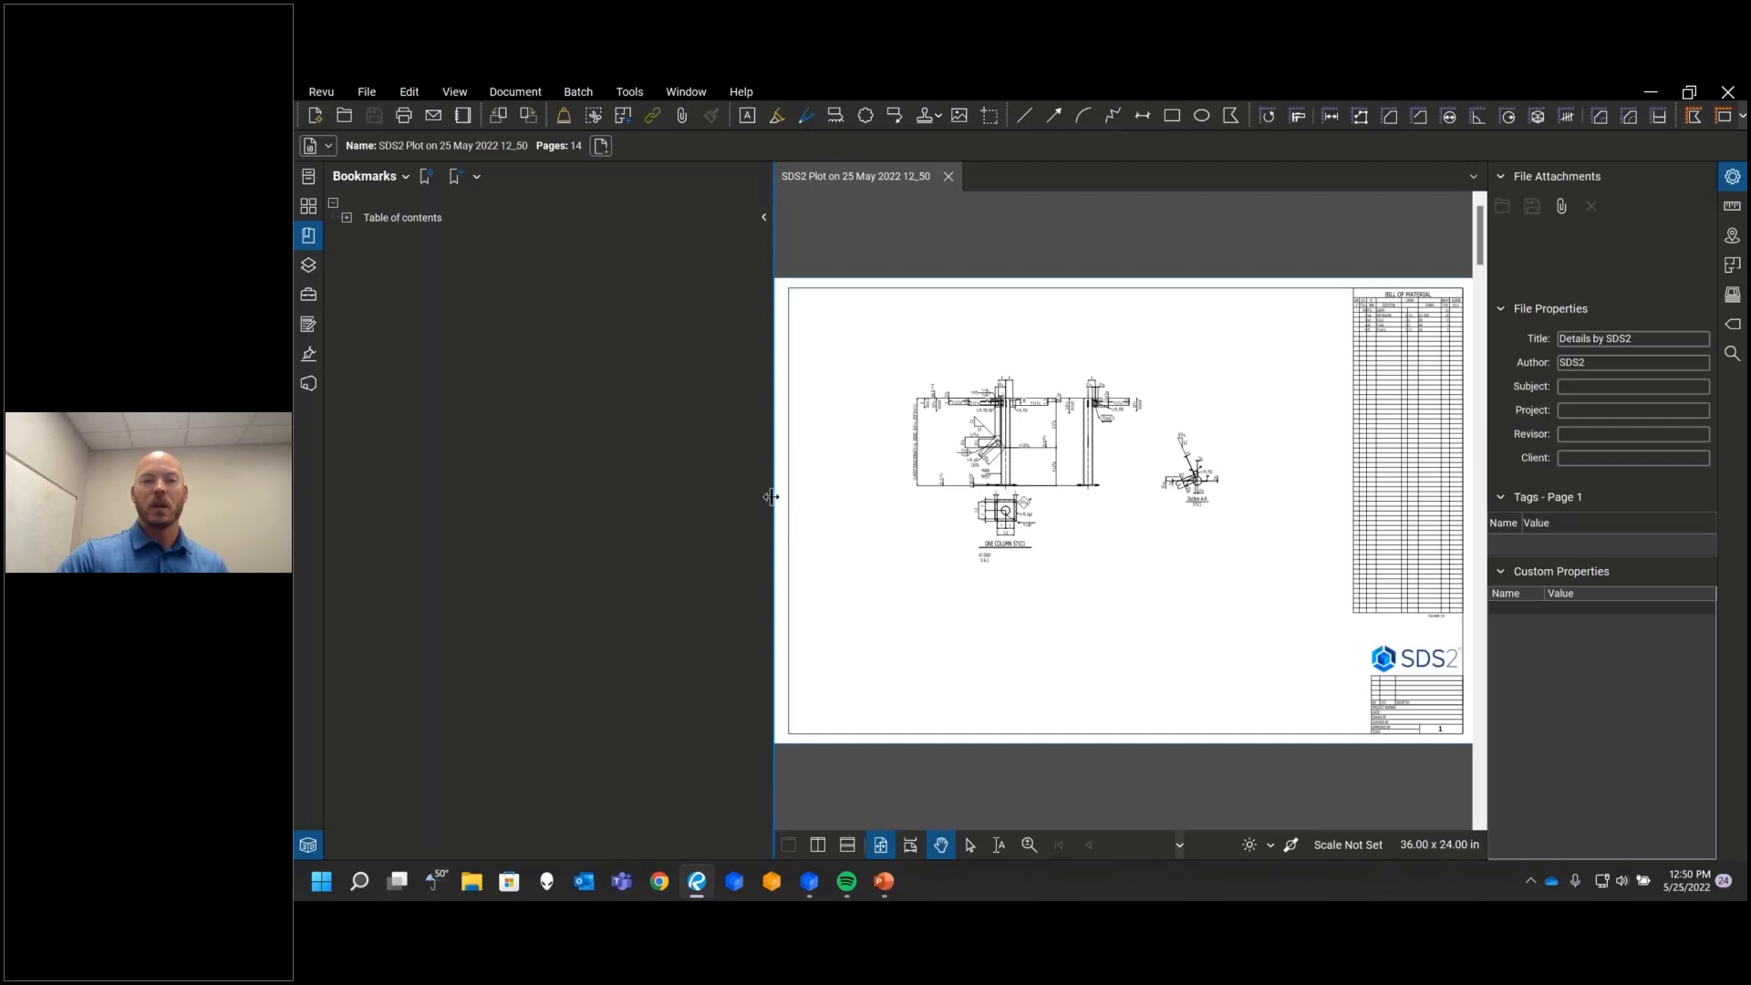
Step: Narrow the bookmark area, expand the table of contents, and view columns 571C1, 571C7, 571C8, sheet 5 and column 571C9 through their bookmarks
{"action": "left_click_drag", "start_coordinate": [771, 498], "coordinate": [577, 497]}
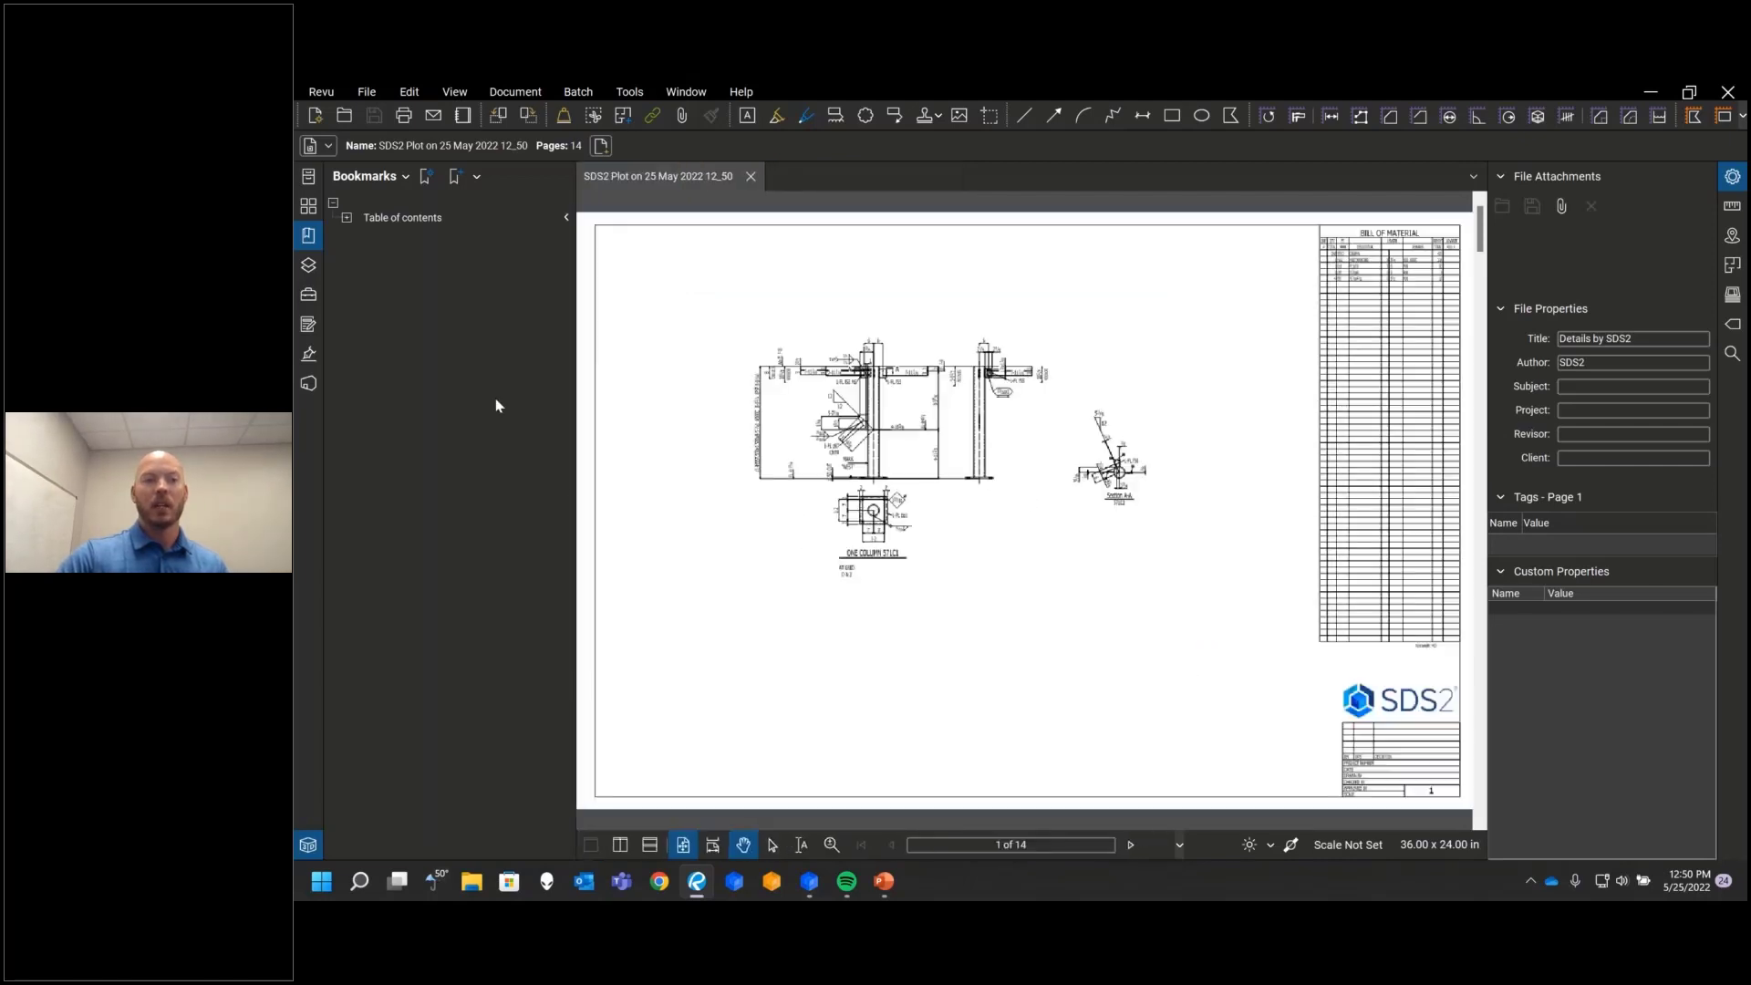
{"action": "left_click", "coordinate": [335, 203]}
{"action": "left_click", "coordinate": [414, 244]}
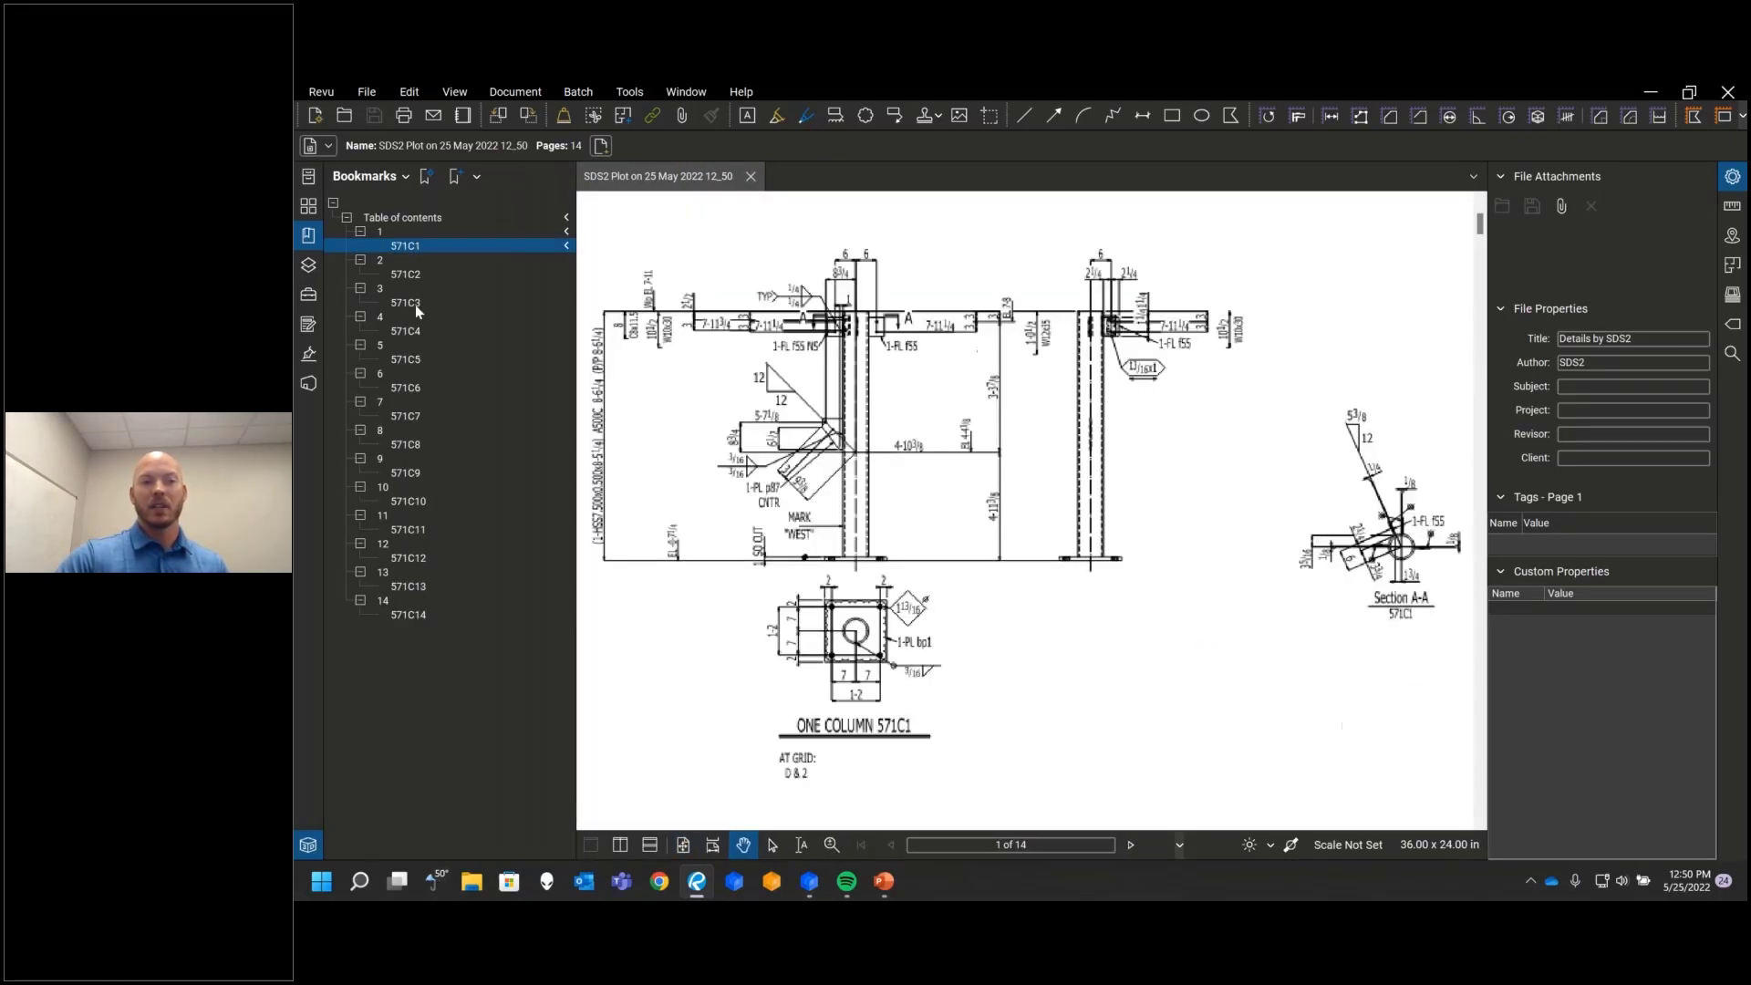
{"action": "left_click", "coordinate": [407, 416]}
{"action": "left_click", "coordinate": [407, 444]}
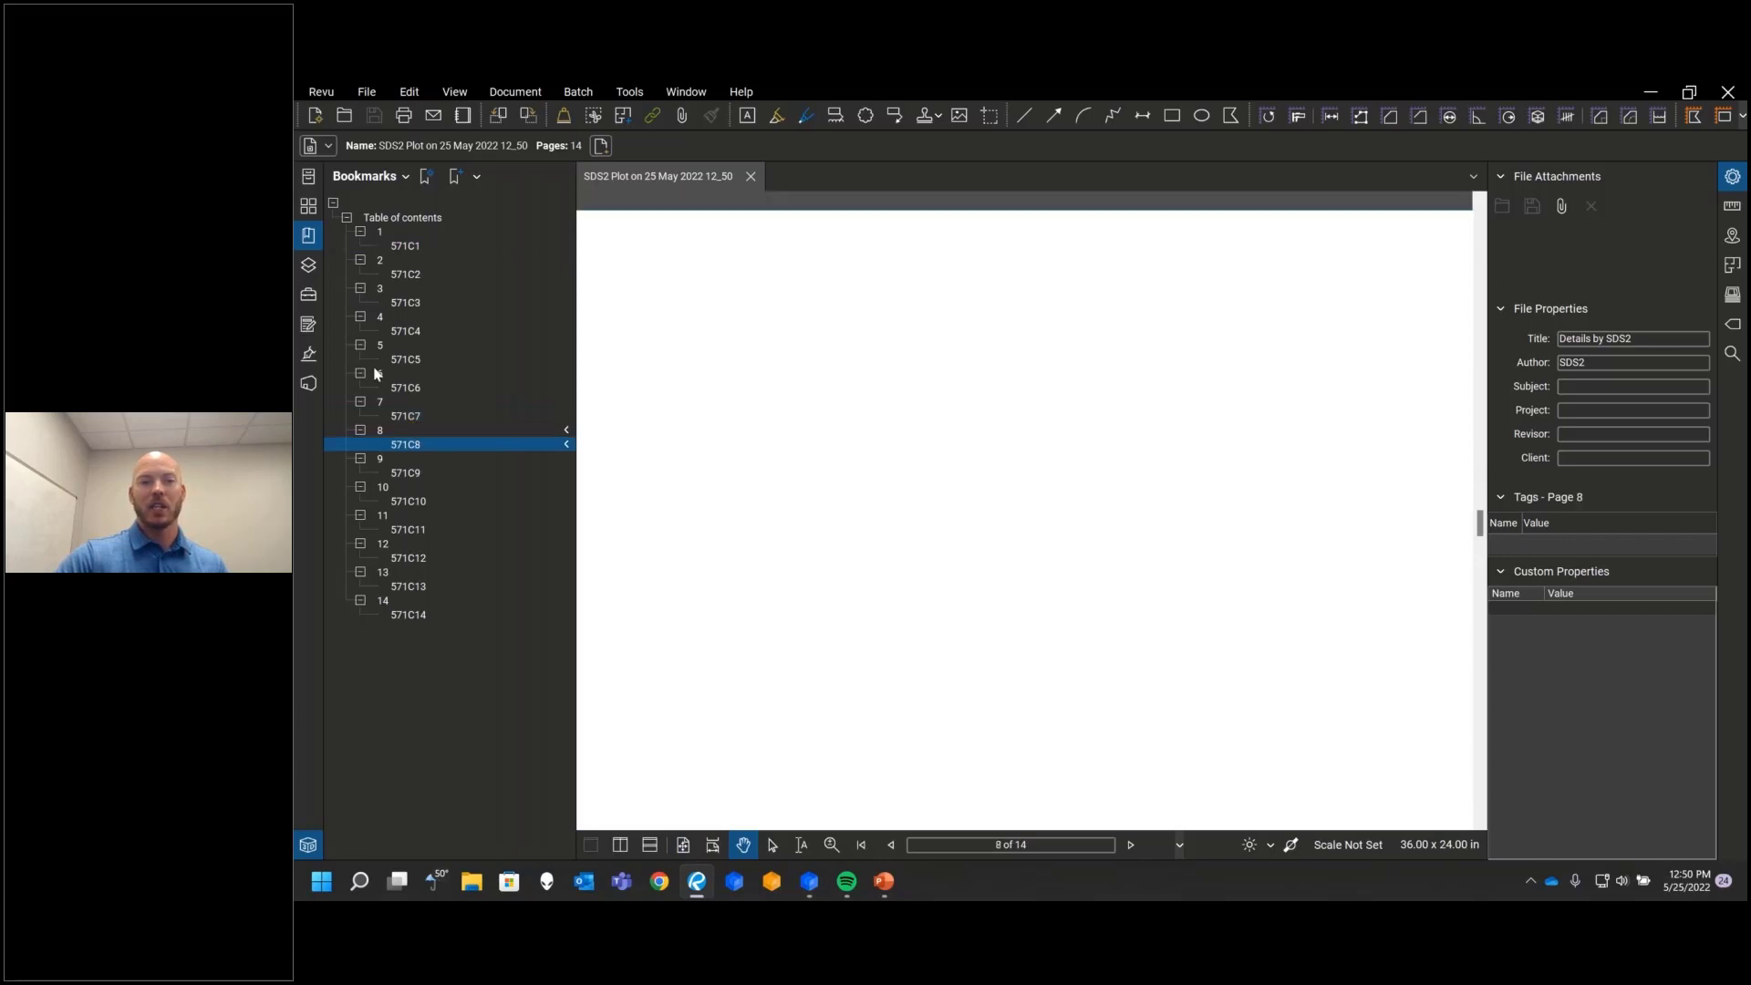
{"action": "left_click", "coordinate": [380, 351]}
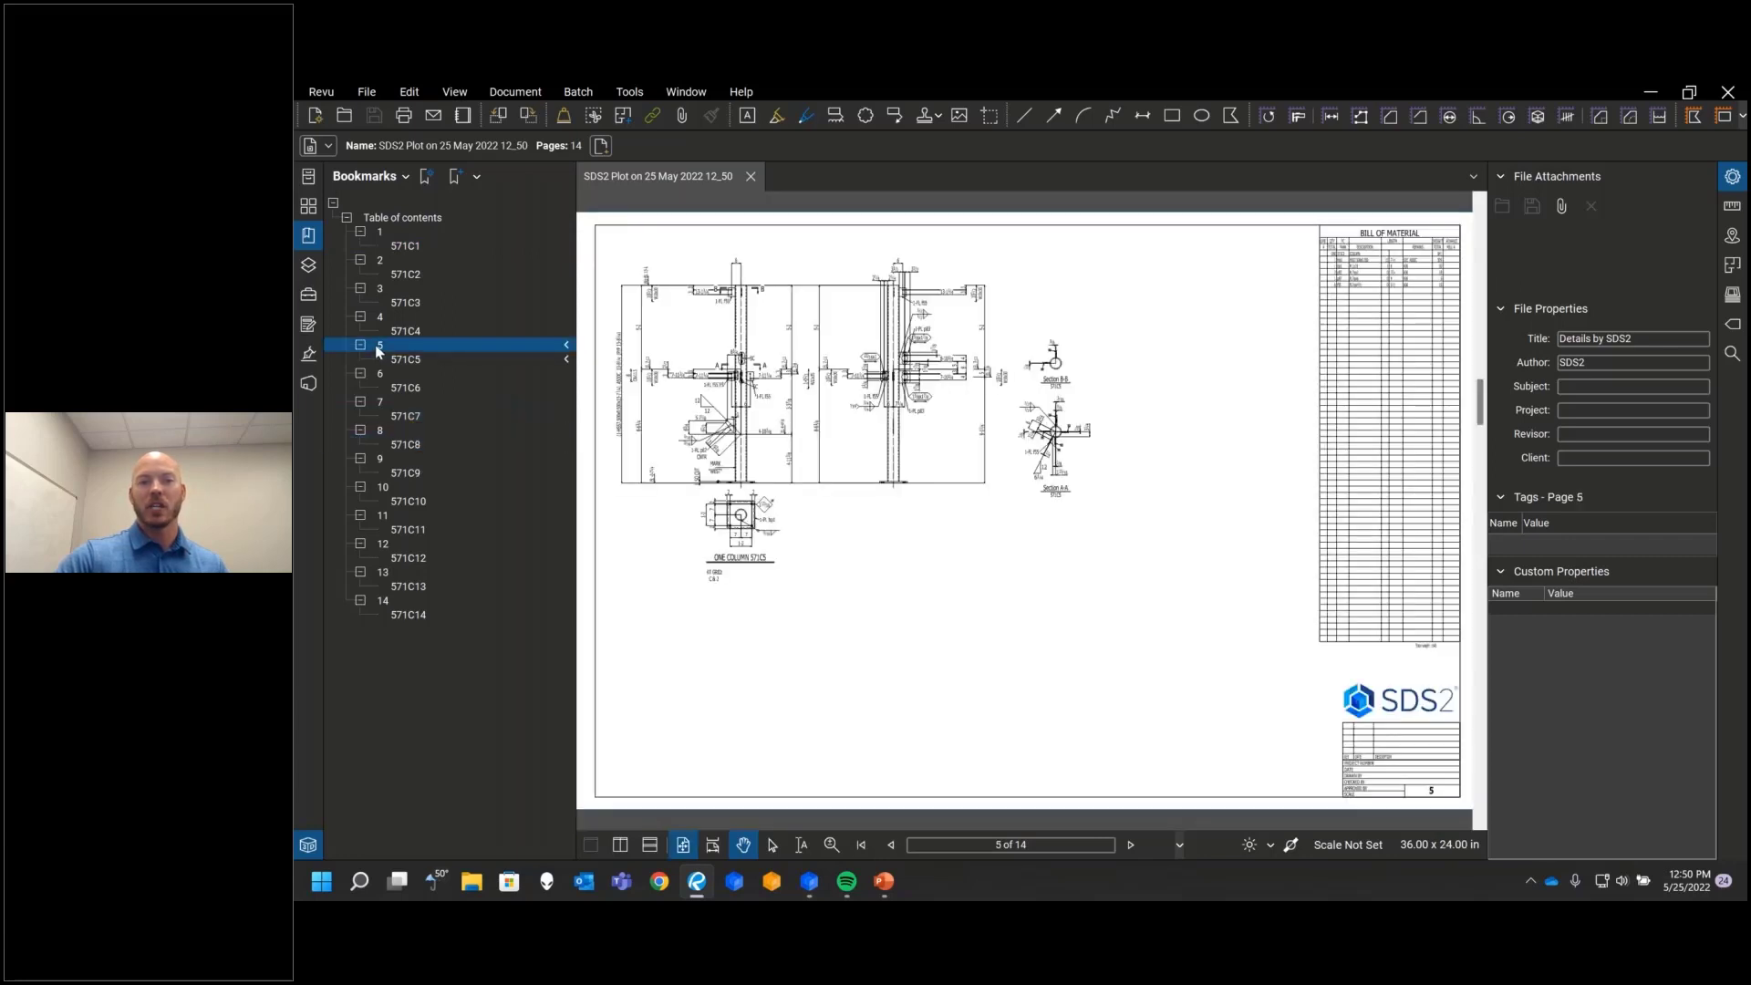
{"action": "left_click", "coordinate": [407, 473]}
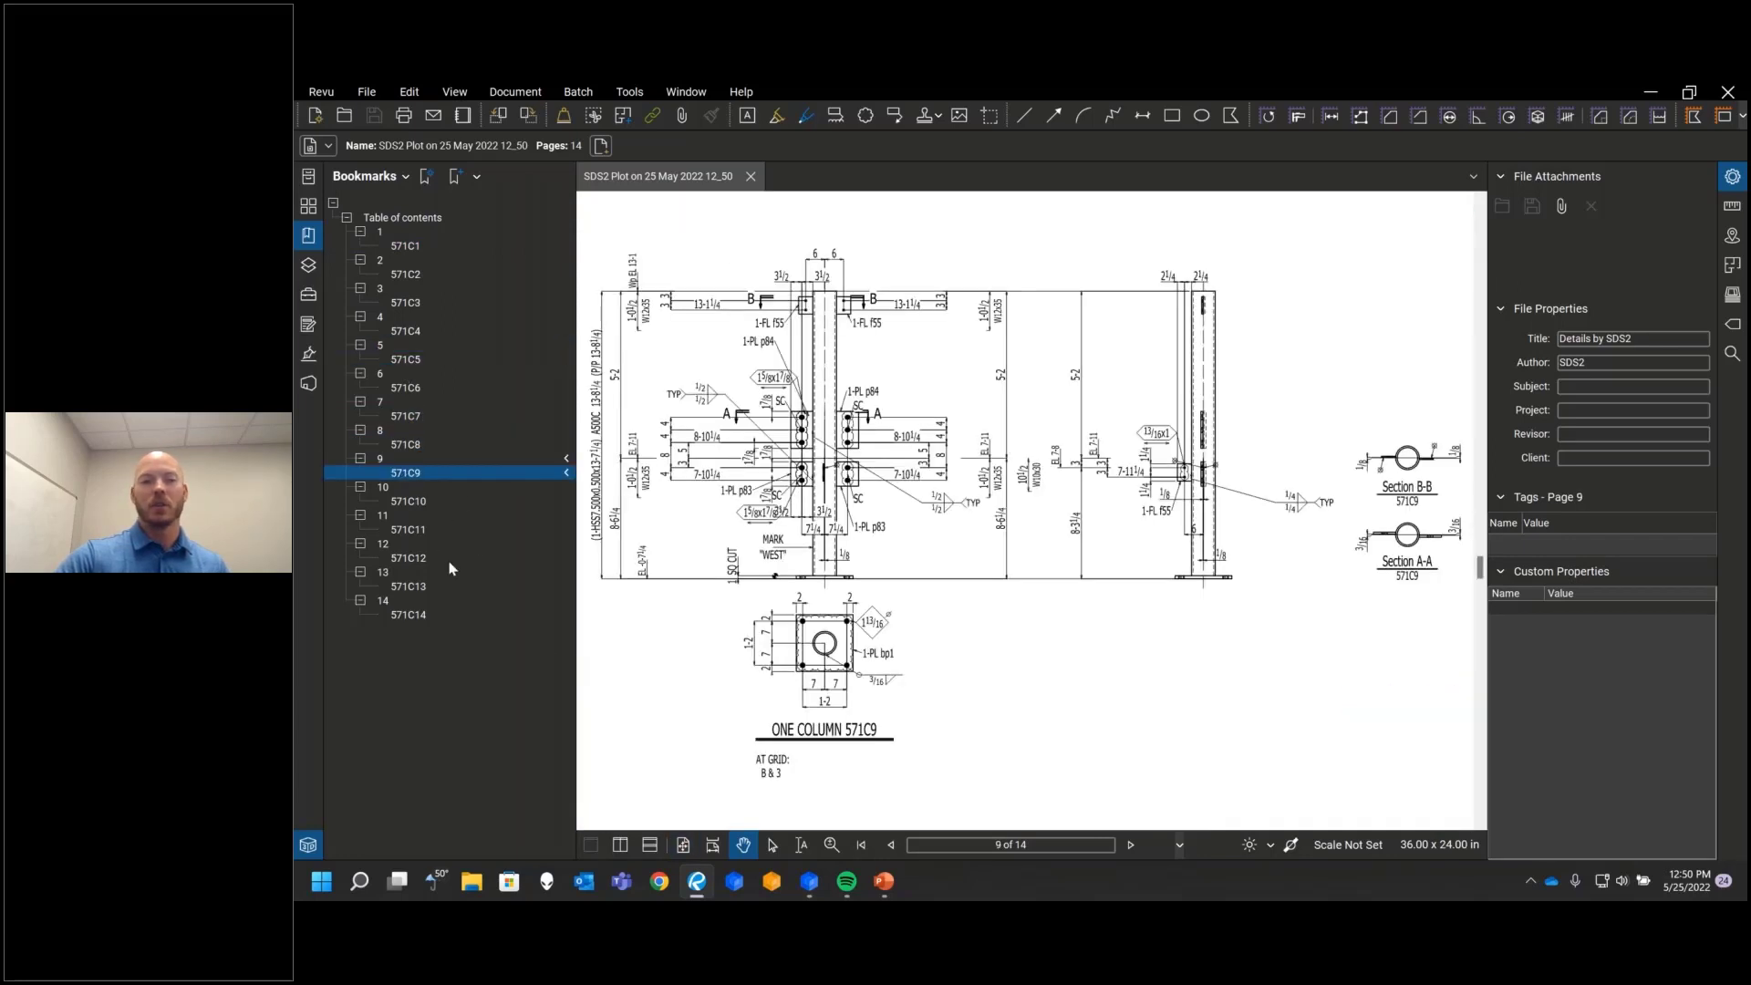
Step: Return to sheet 1 and examine its bill of material up close
{"action": "left_click", "coordinate": [379, 234]}
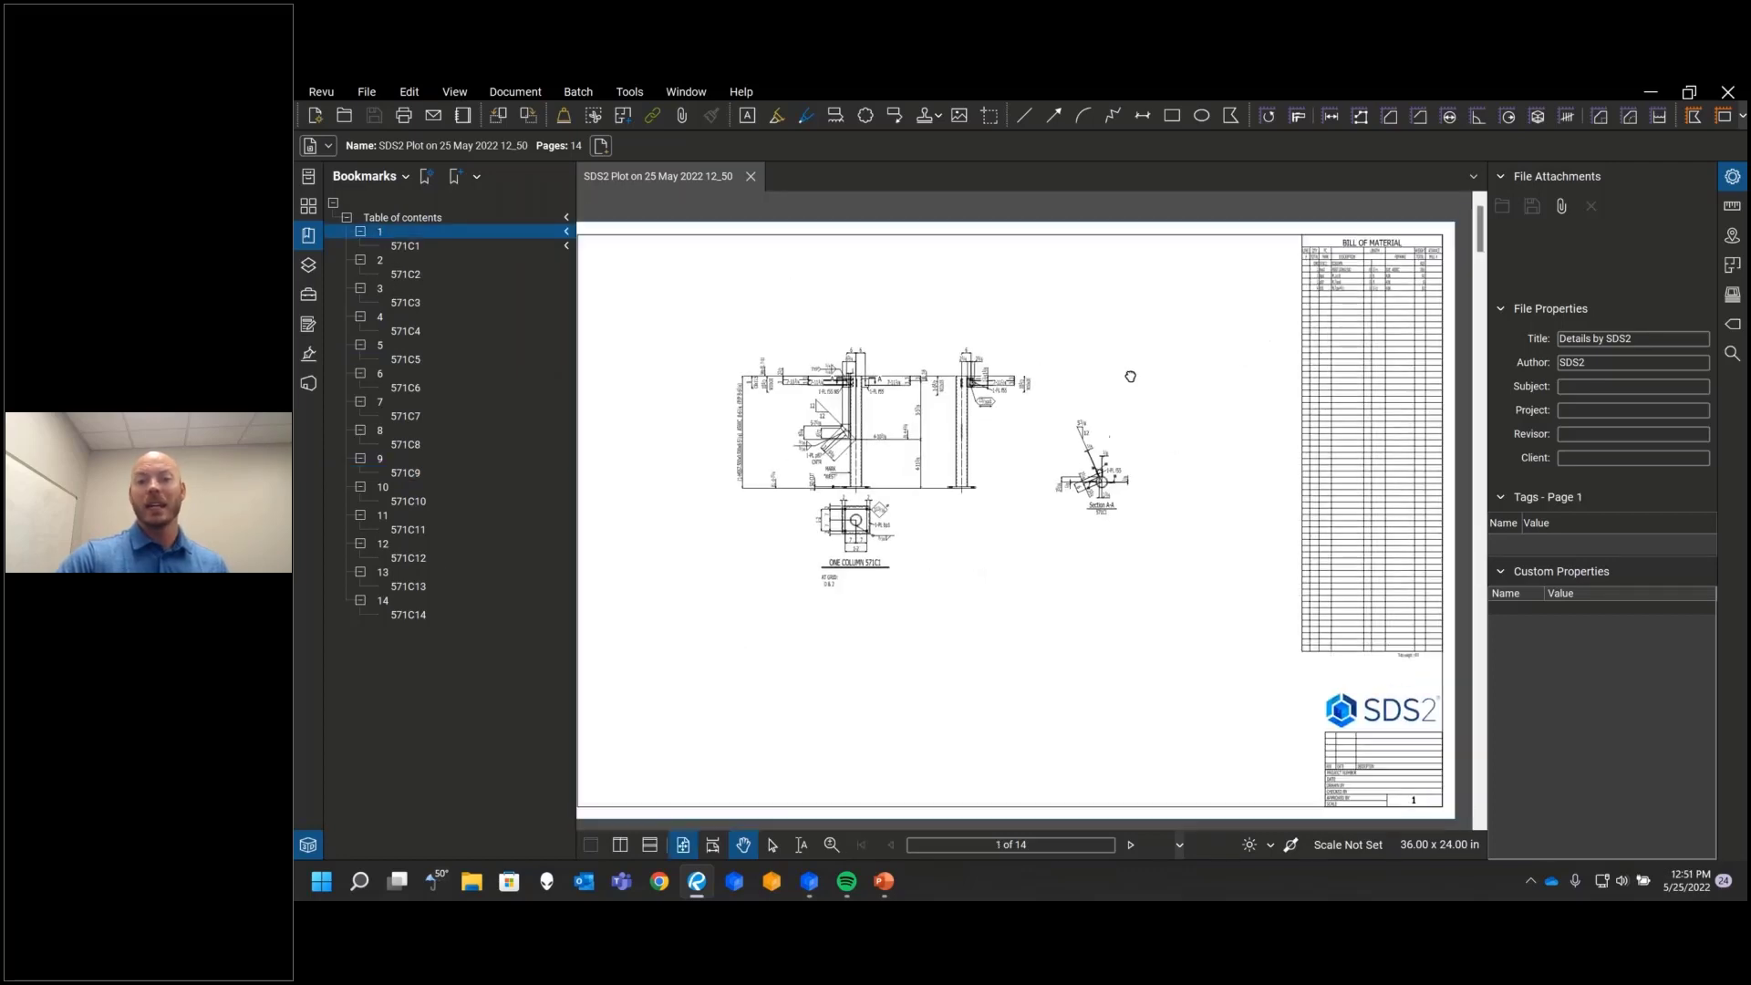
{"action": "scroll", "coordinate": [1252, 331], "scroll_direction": "up", "scroll_amount": 5}
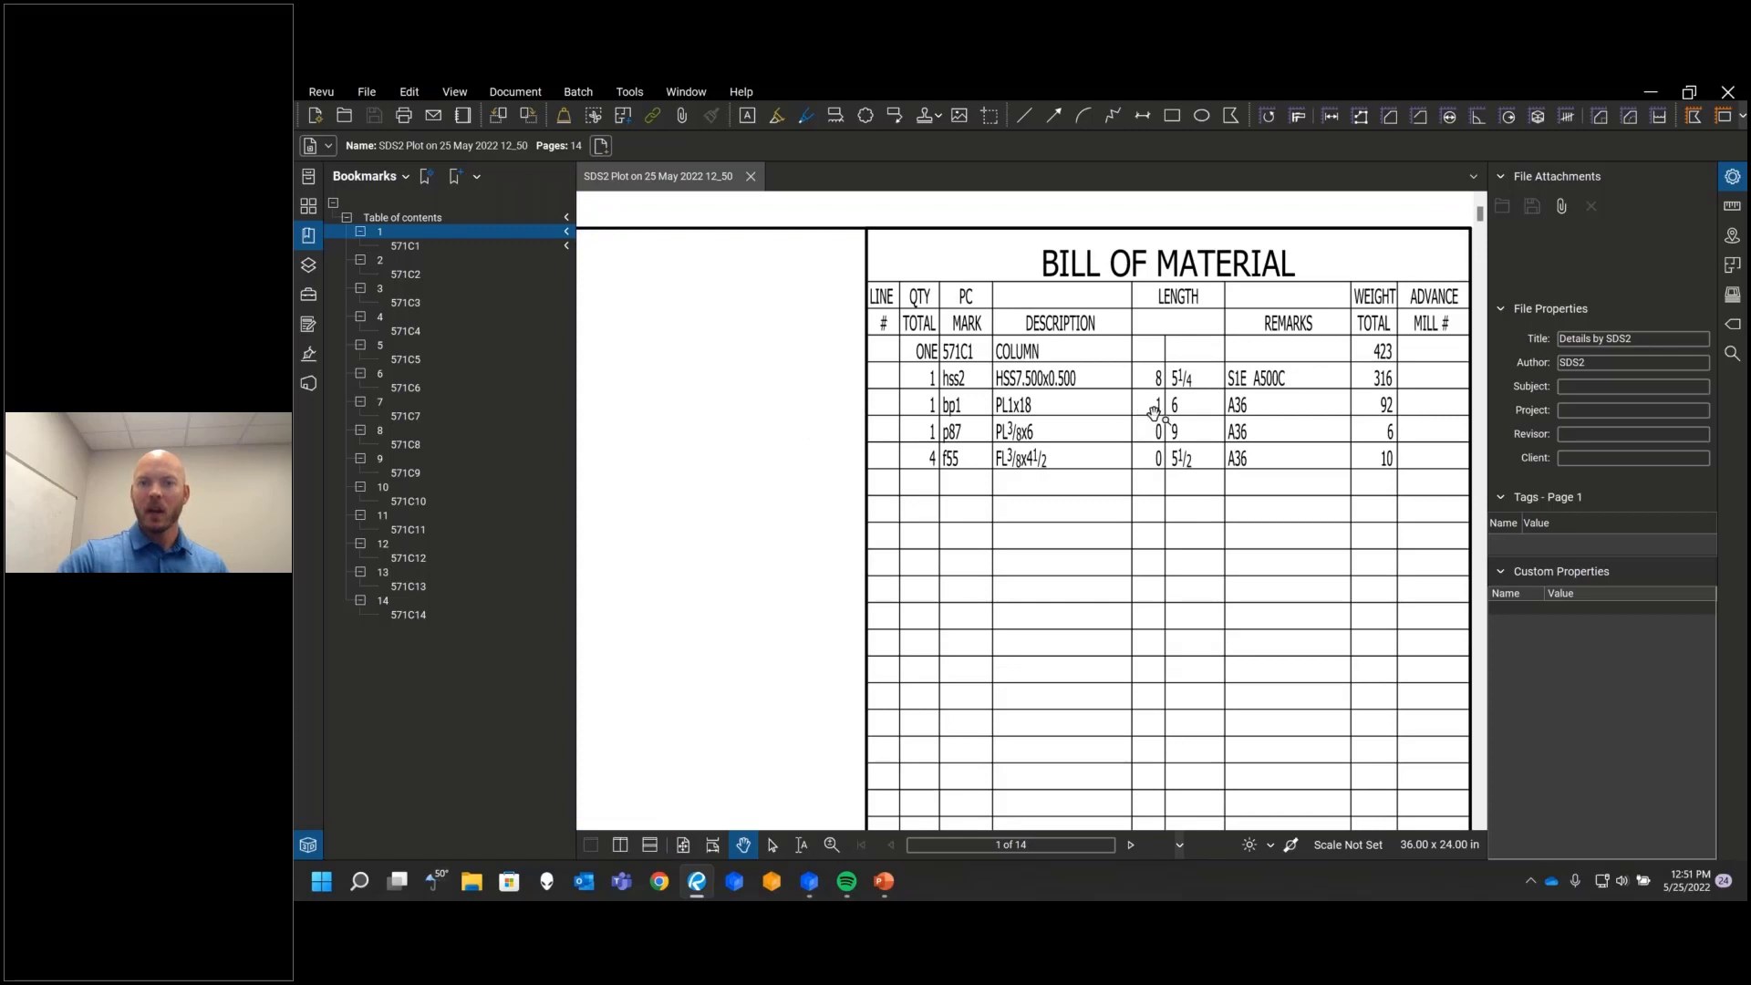
{"action": "scroll", "coordinate": [851, 502], "scroll_direction": "down", "scroll_amount": 5}
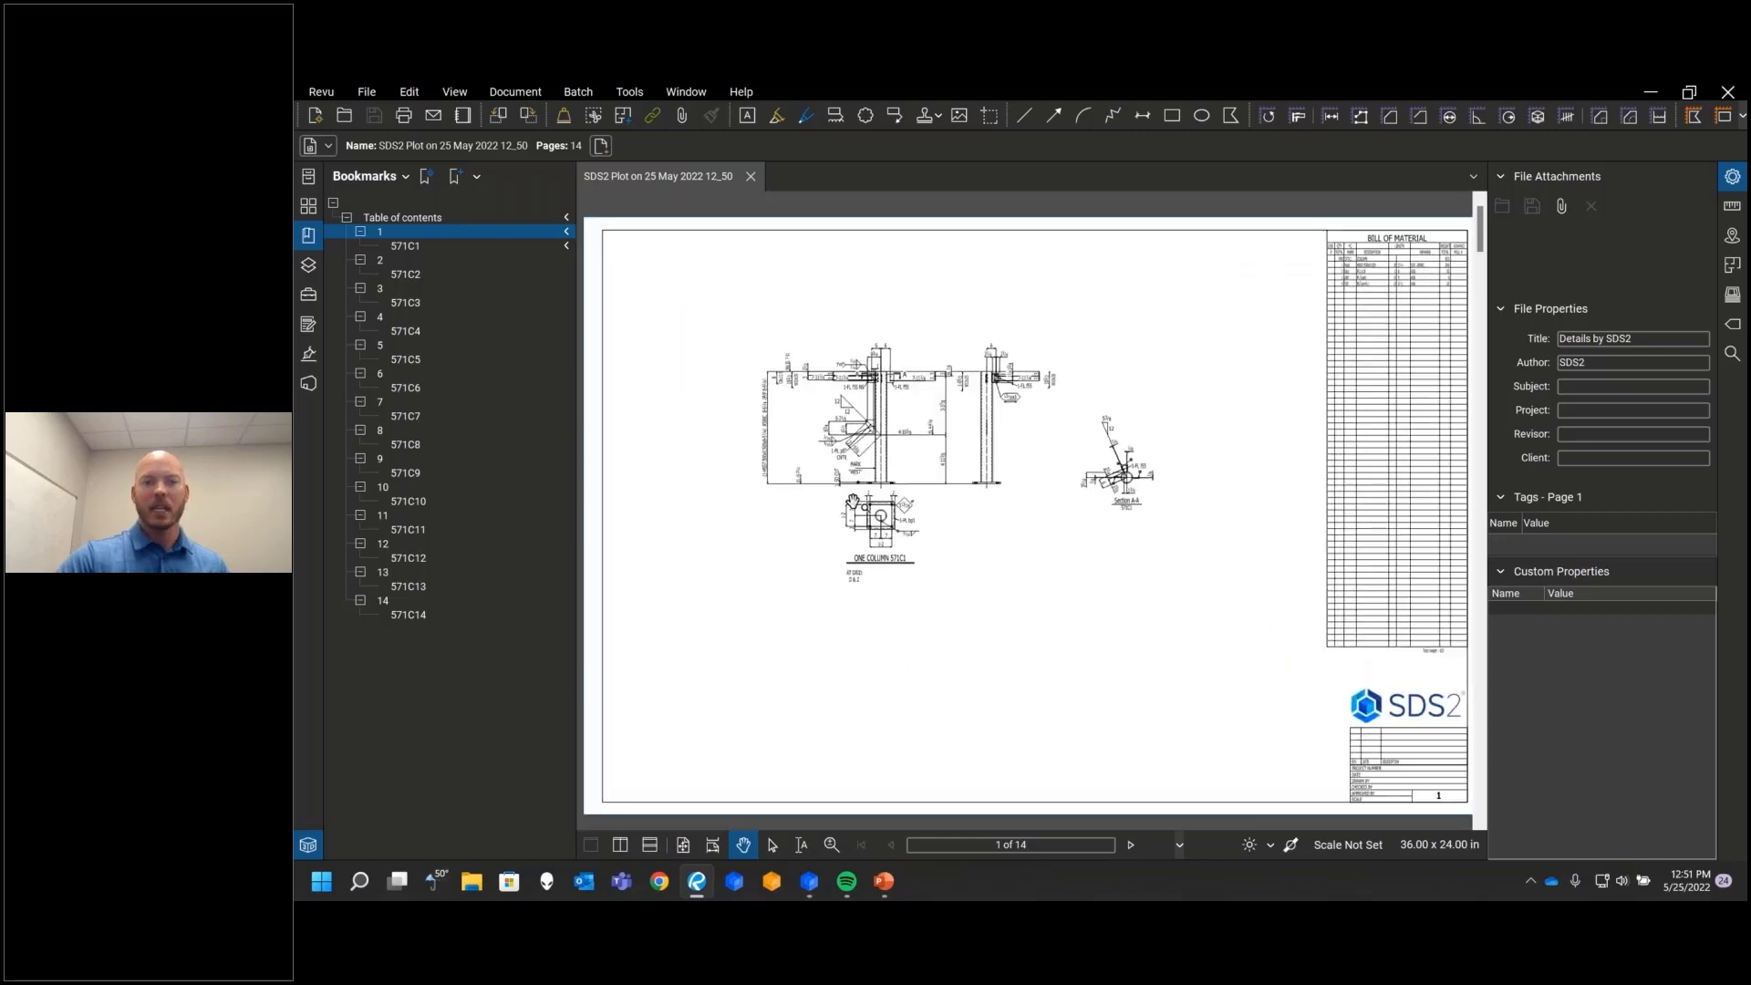
Step: Search the current document for "TYP" and inspect the matches on pages 4, 8 and 9
{"action": "left_click", "coordinate": [1732, 353]}
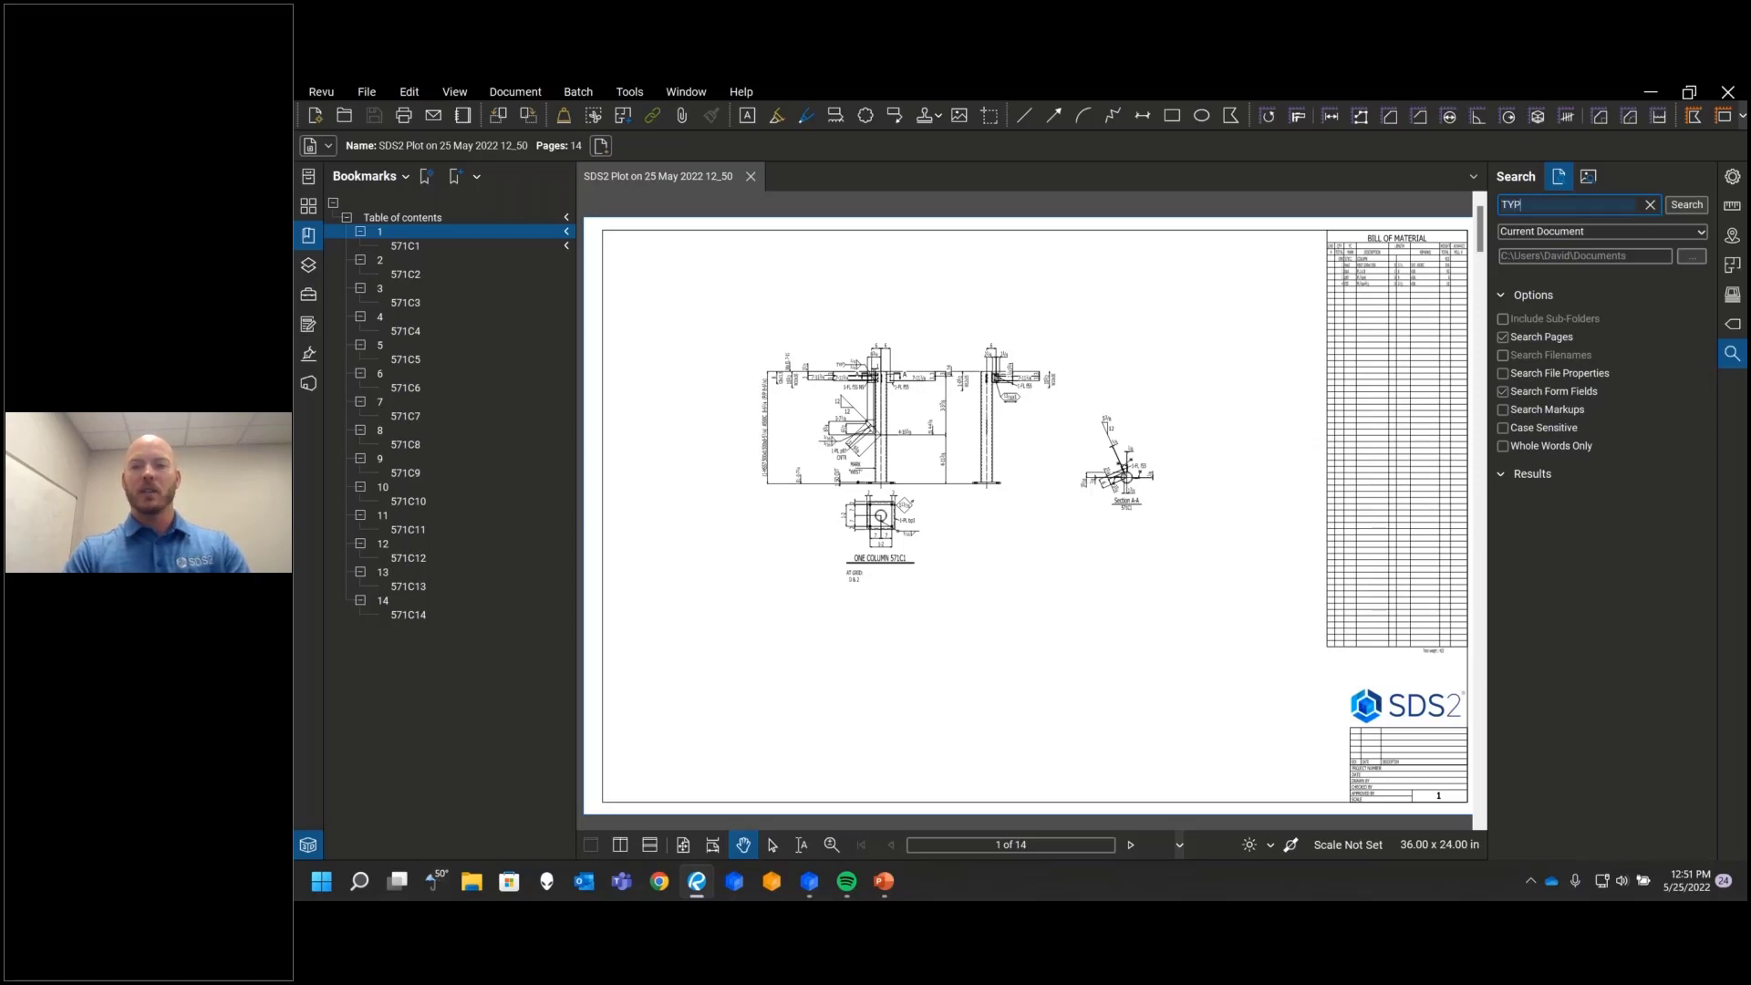
{"action": "left_click", "coordinate": [1686, 206]}
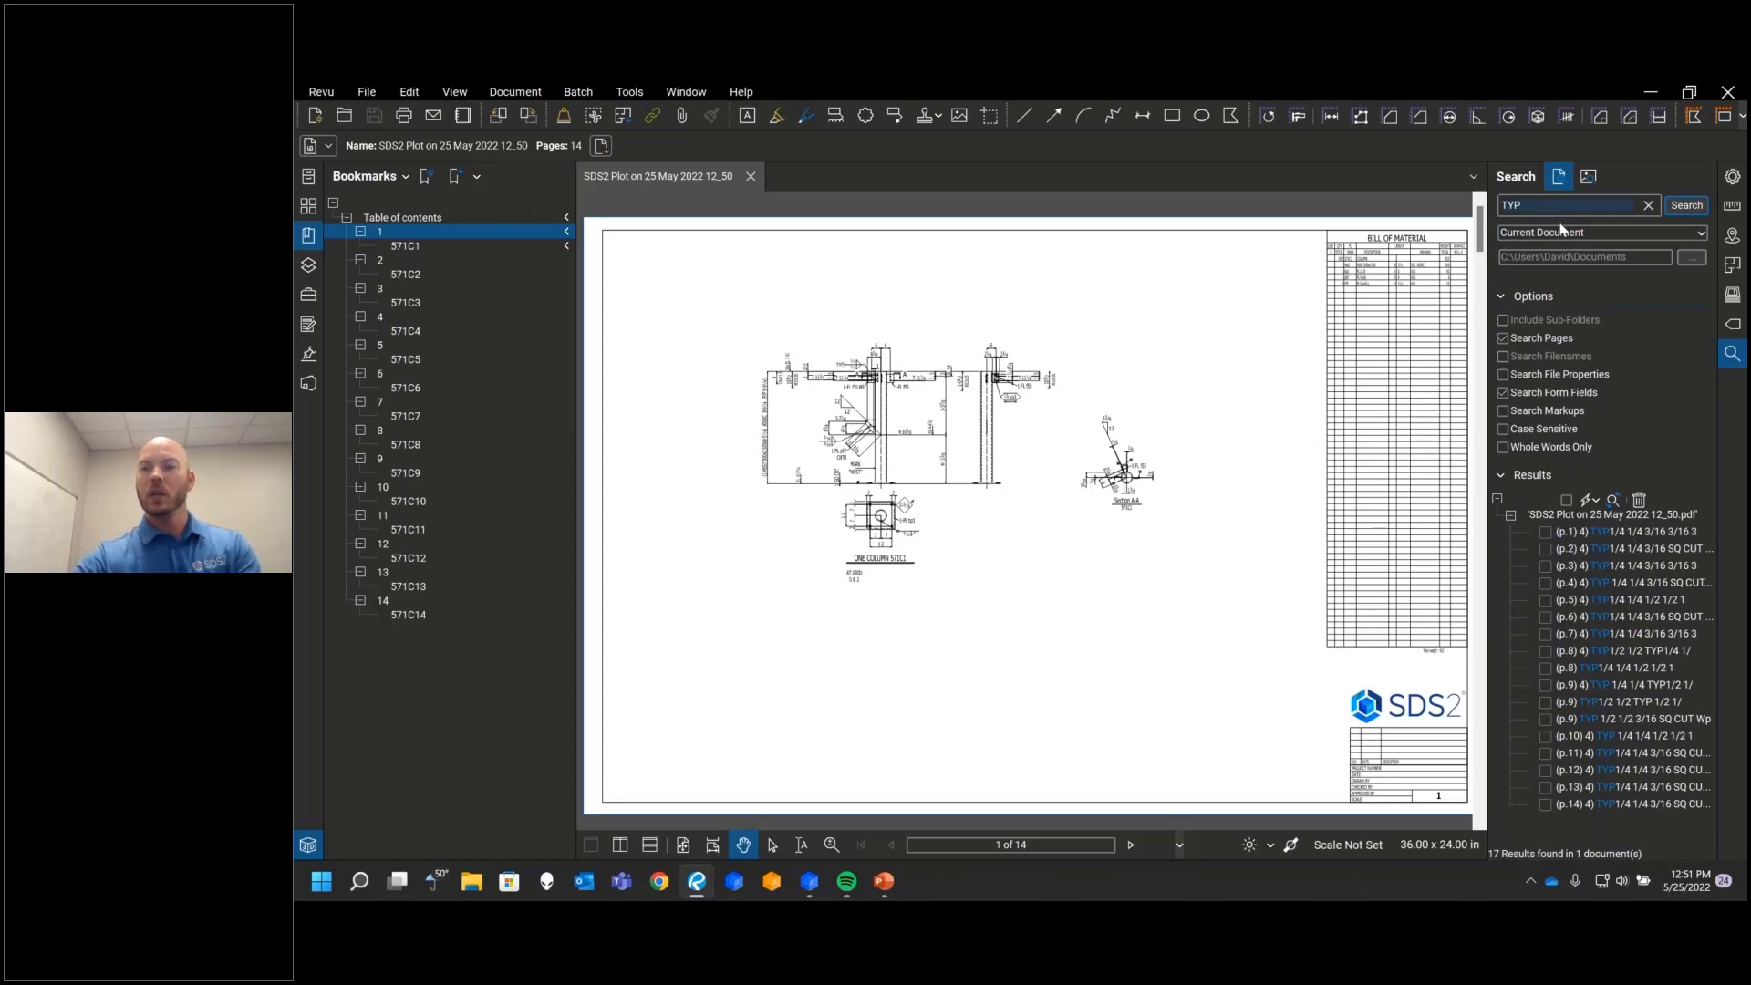
{"action": "left_click", "coordinate": [1629, 585]}
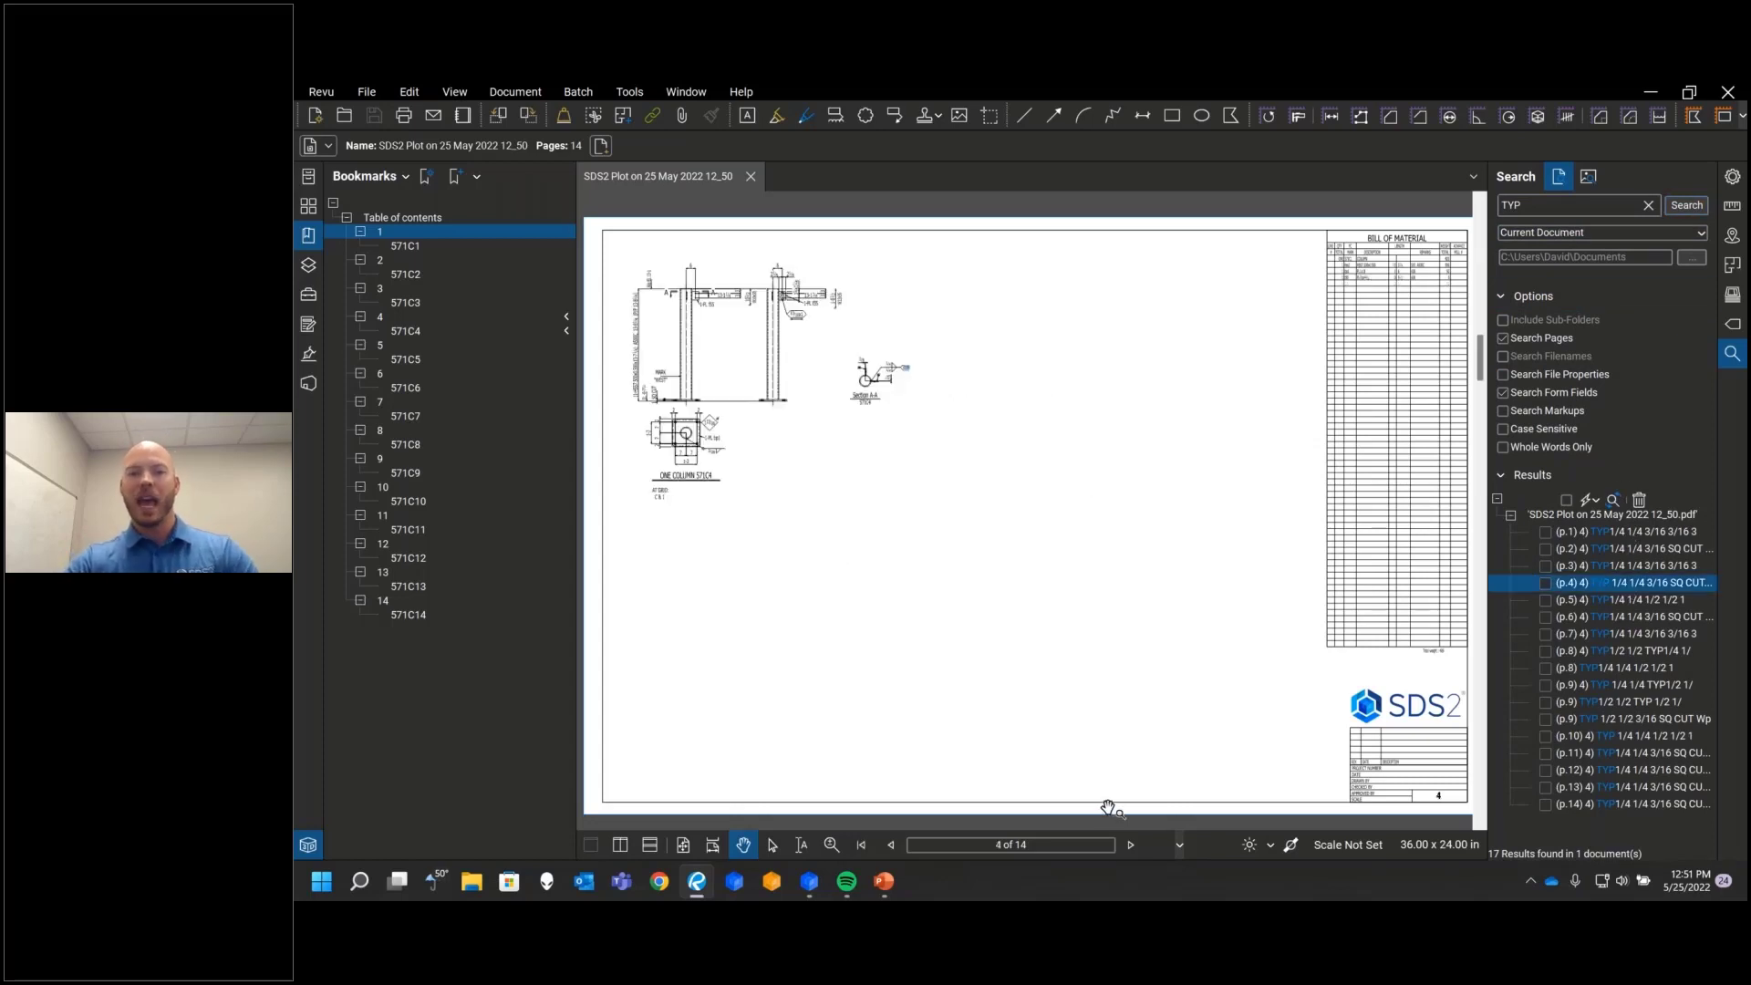
{"action": "left_click", "coordinate": [1642, 650]}
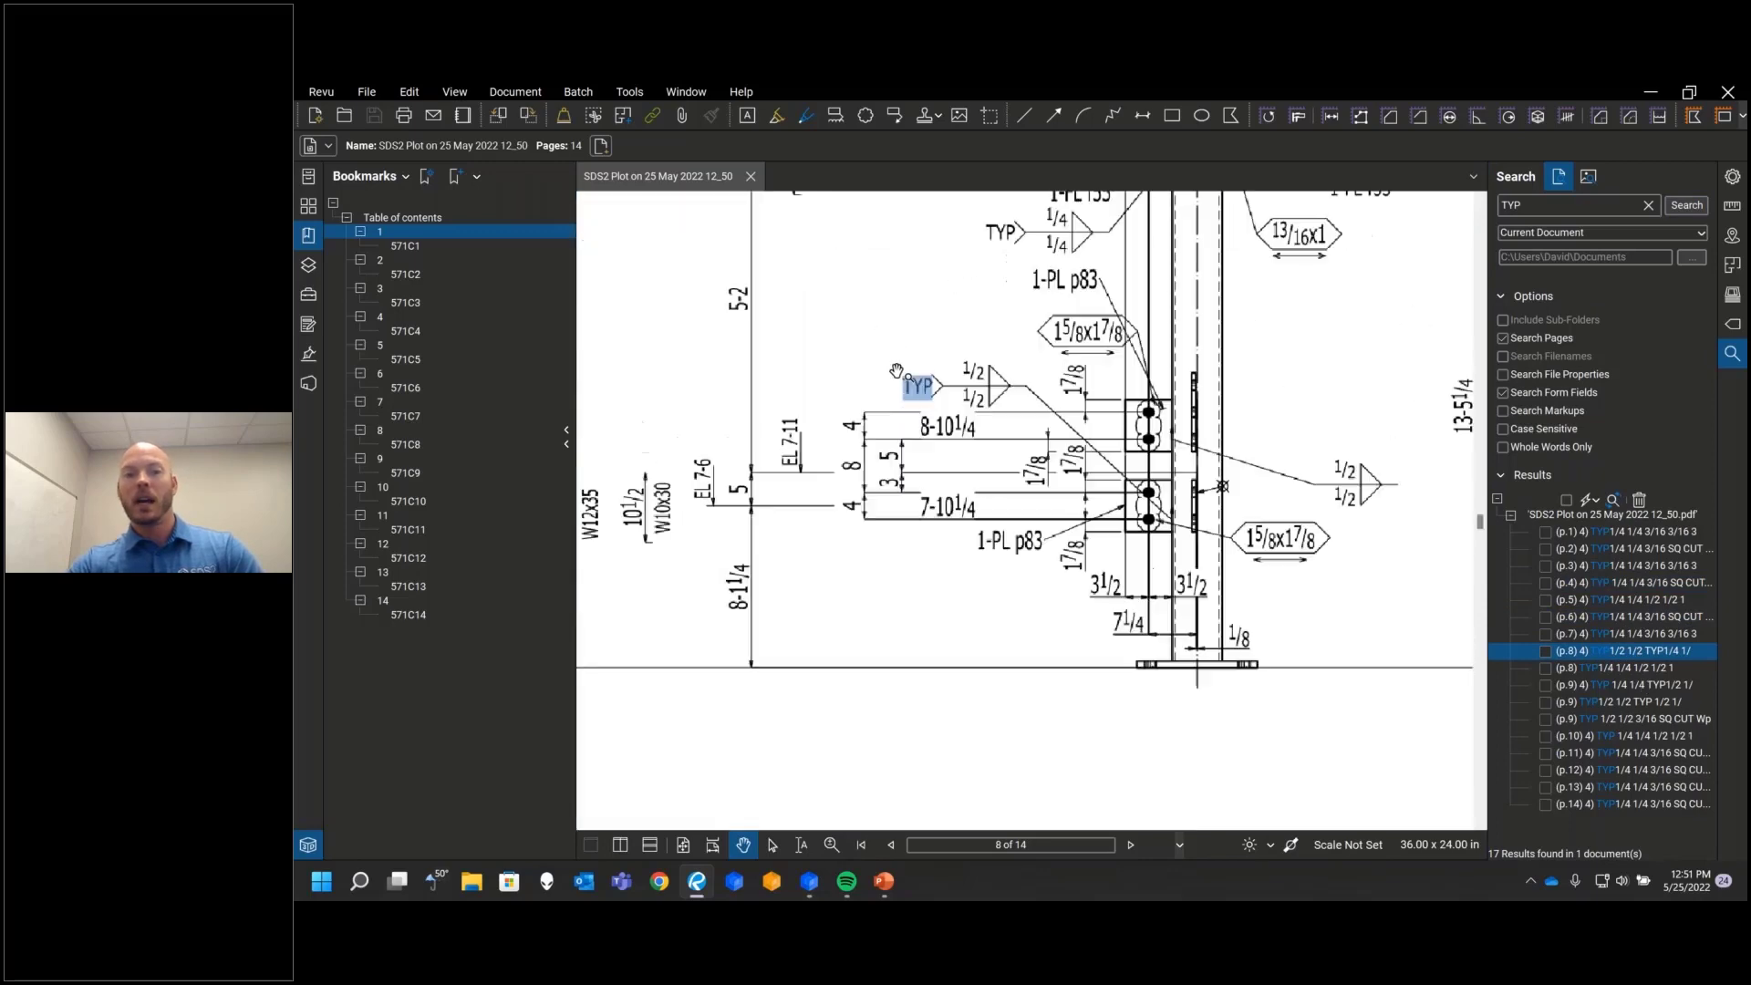
{"action": "left_click", "coordinate": [1649, 702]}
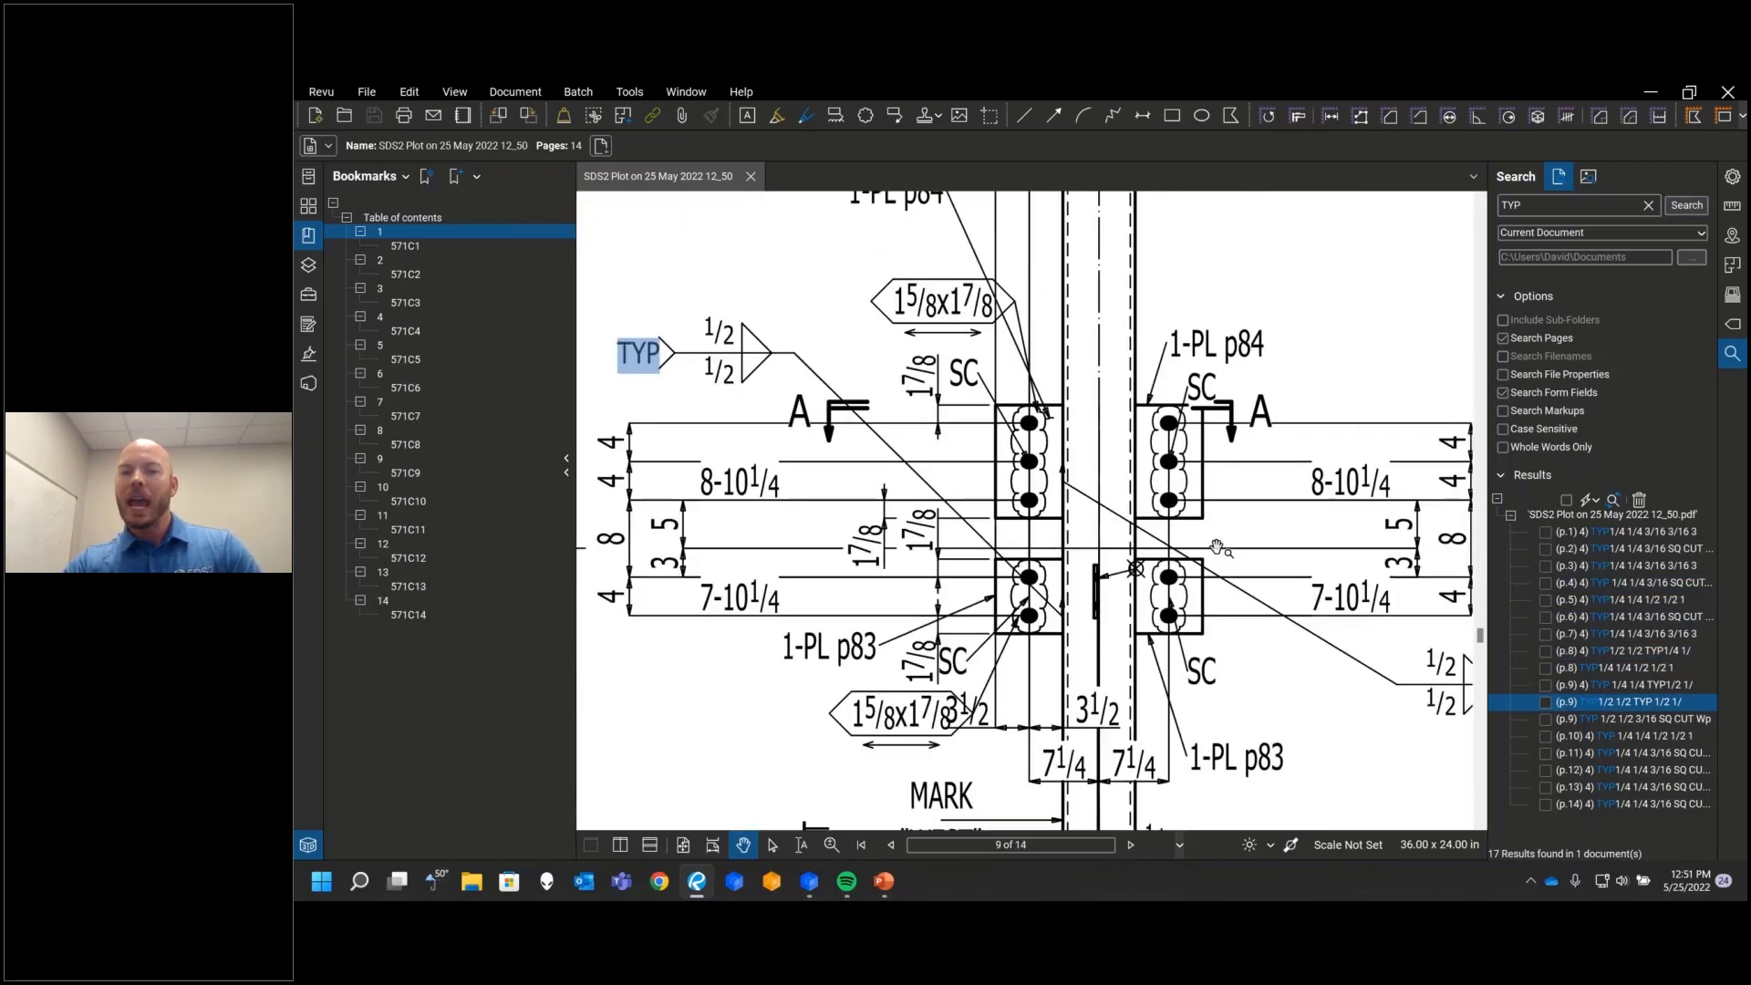
{"action": "scroll", "coordinate": [1218, 547], "scroll_direction": "down", "scroll_amount": 5}
{"action": "scroll", "coordinate": [1078, 512], "scroll_direction": "down", "scroll_amount": 3}
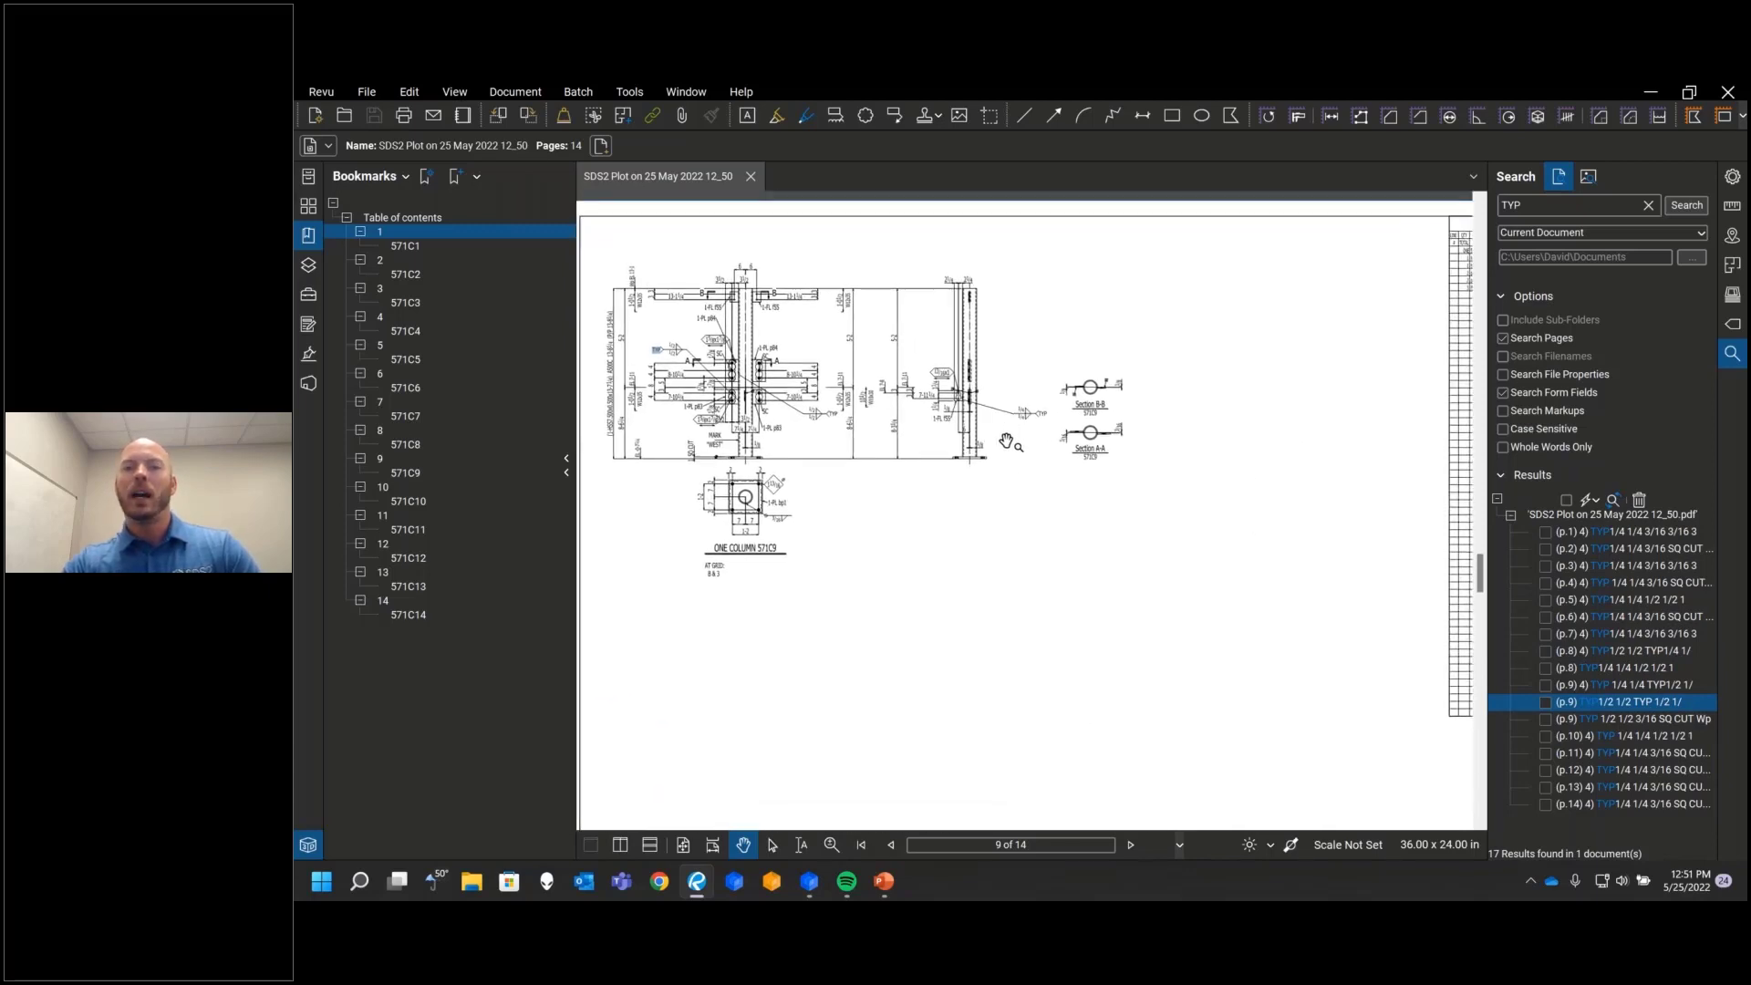
Step: Go through further "TYP" matches on pages 10, 12, 14 and 7, ending with the whole of sheet 2 in view
{"action": "left_click", "coordinate": [1623, 737]}
{"action": "left_click", "coordinate": [1639, 770]}
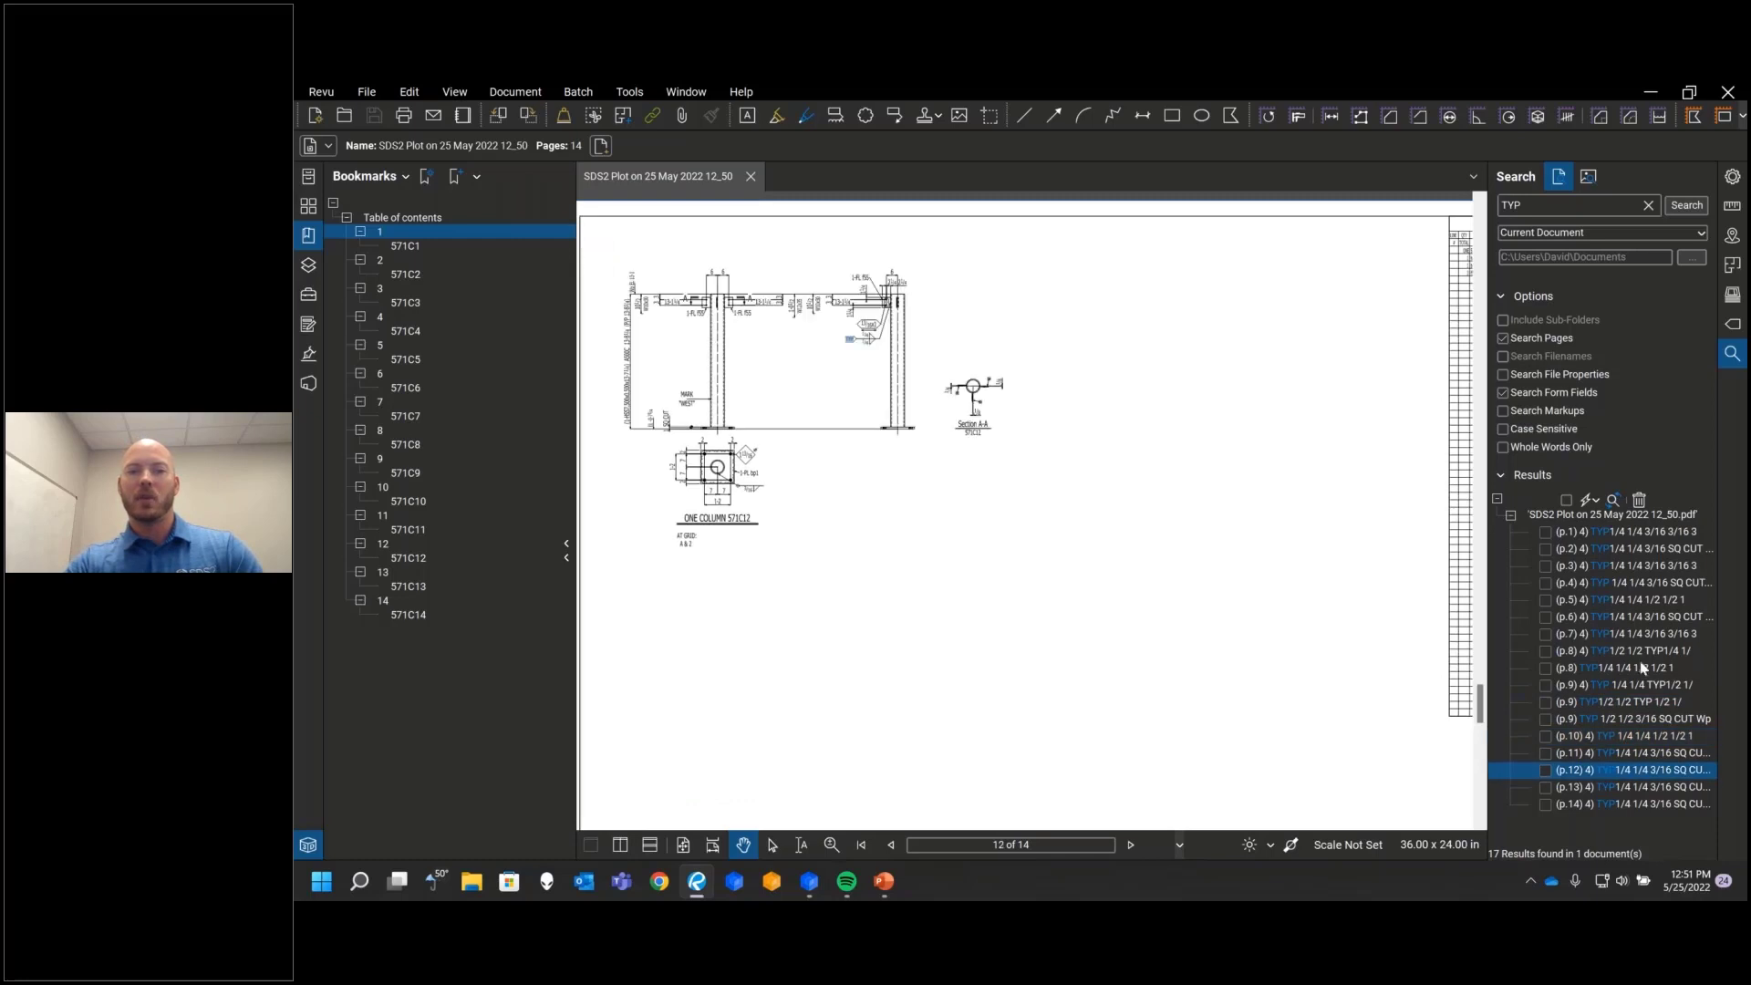
{"action": "left_click", "coordinate": [1639, 549]}
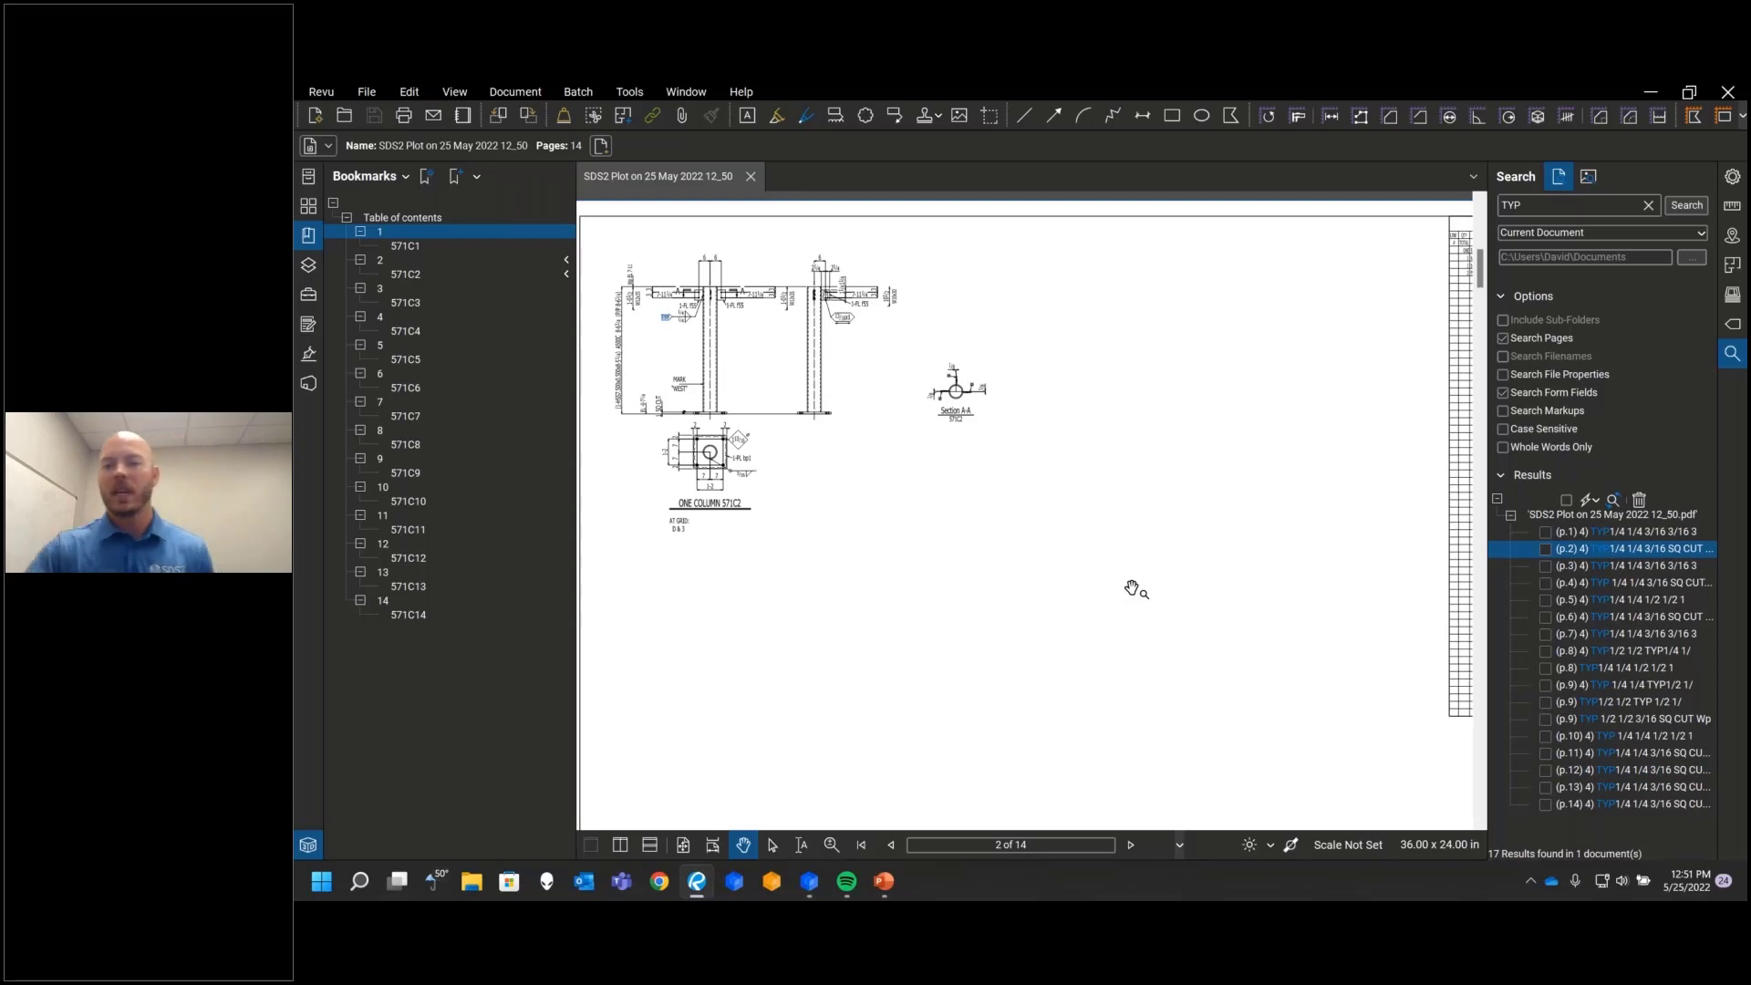
{"action": "left_click", "coordinate": [1653, 772]}
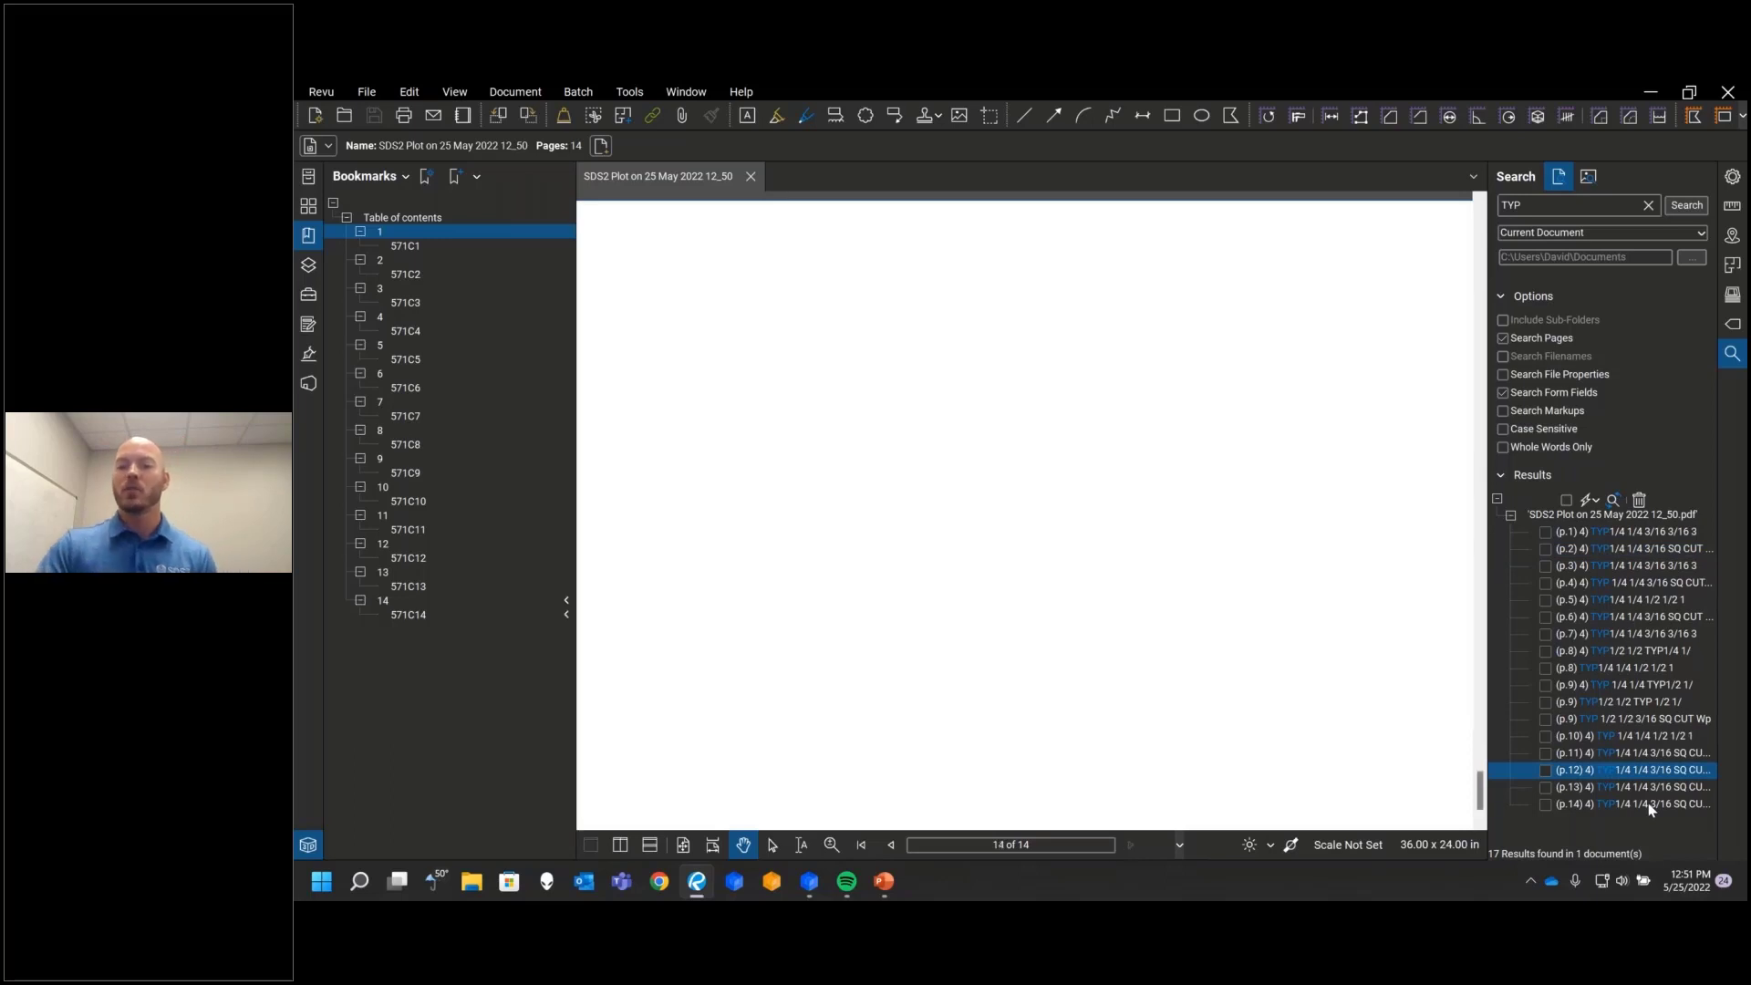
{"action": "left_click", "coordinate": [1655, 634]}
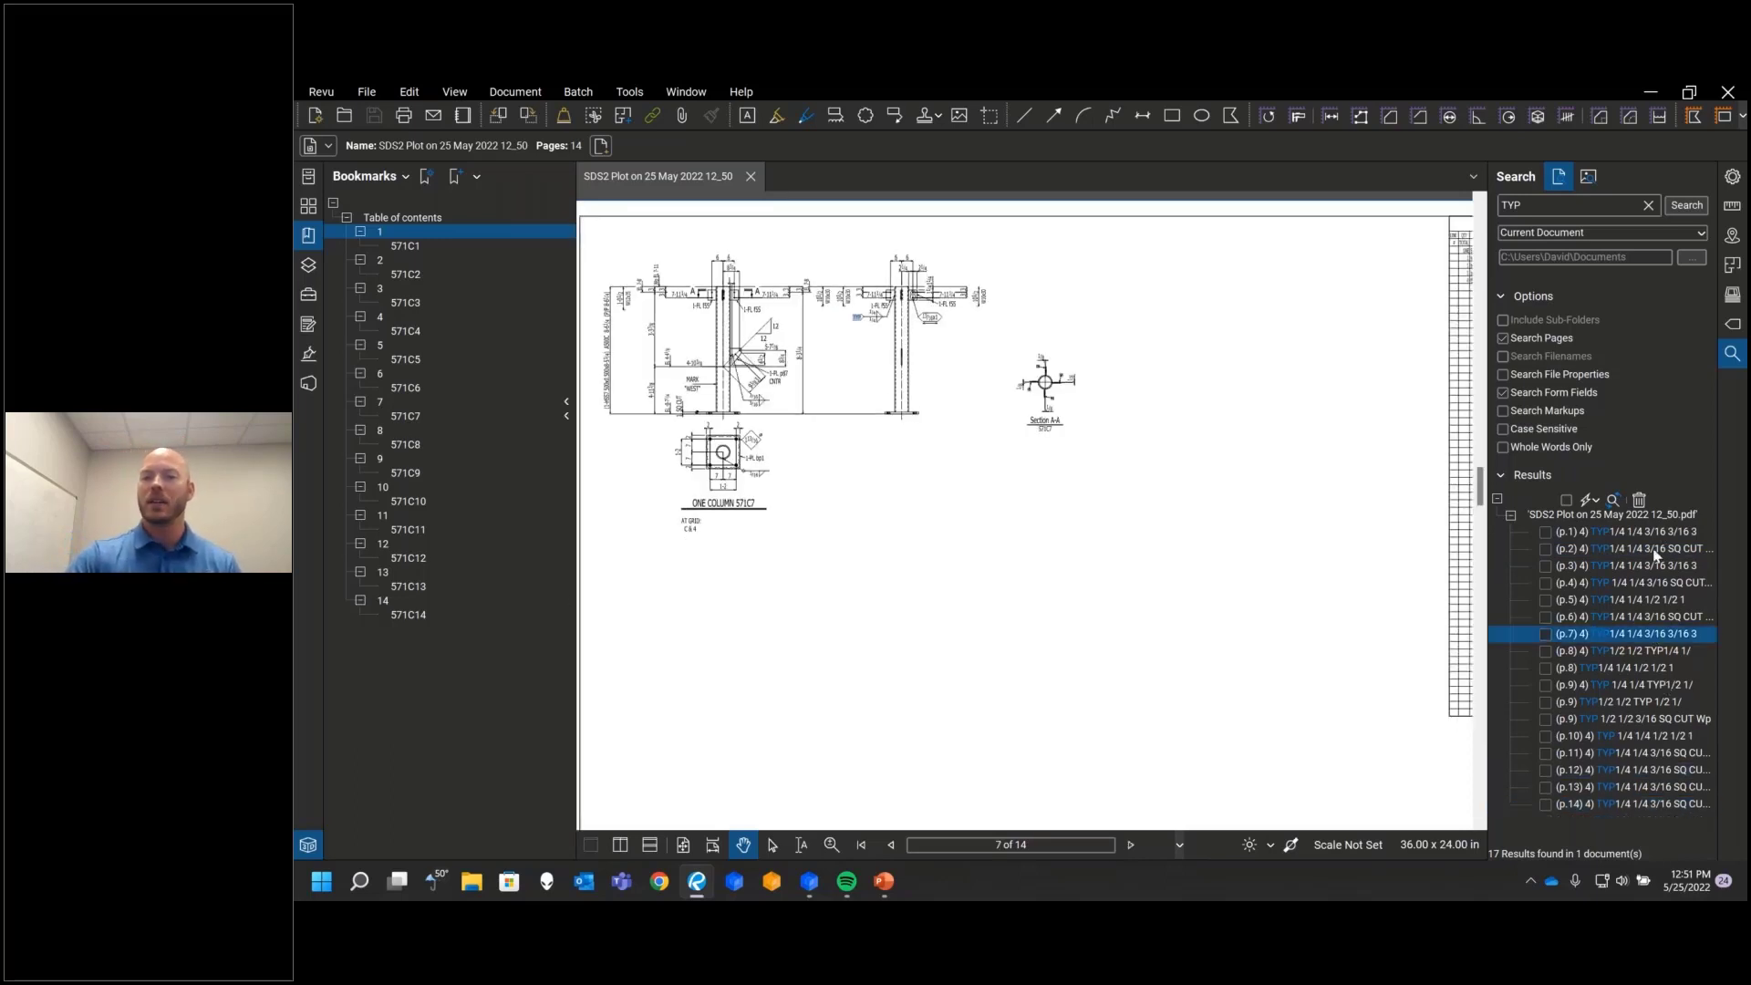
{"action": "left_click", "coordinate": [1653, 548]}
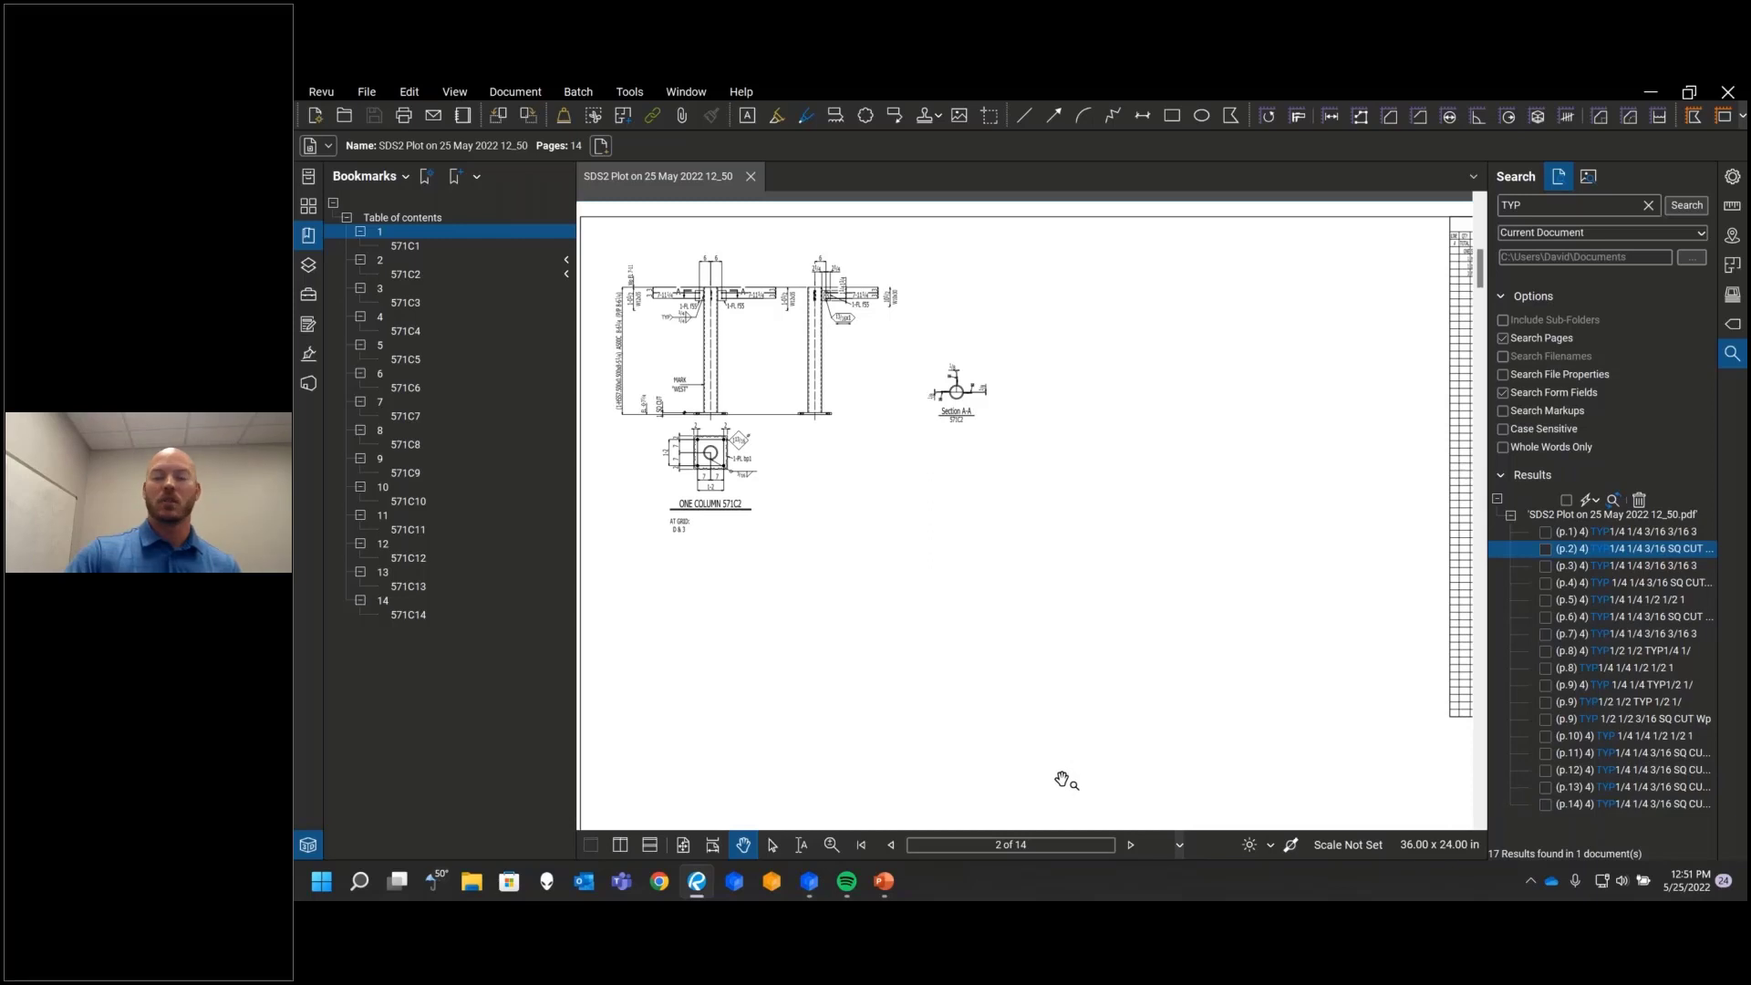
{"action": "scroll", "coordinate": [1045, 530], "scroll_direction": "down", "scroll_amount": 1}
{"action": "mouse_move", "coordinate": [1045, 529]}
{"action": "left_mouse_down"}
{"action": "mouse_move", "coordinate": [942, 481]}
{"action": "mouse_move", "coordinate": [941, 520]}
{"action": "left_mouse_up"}
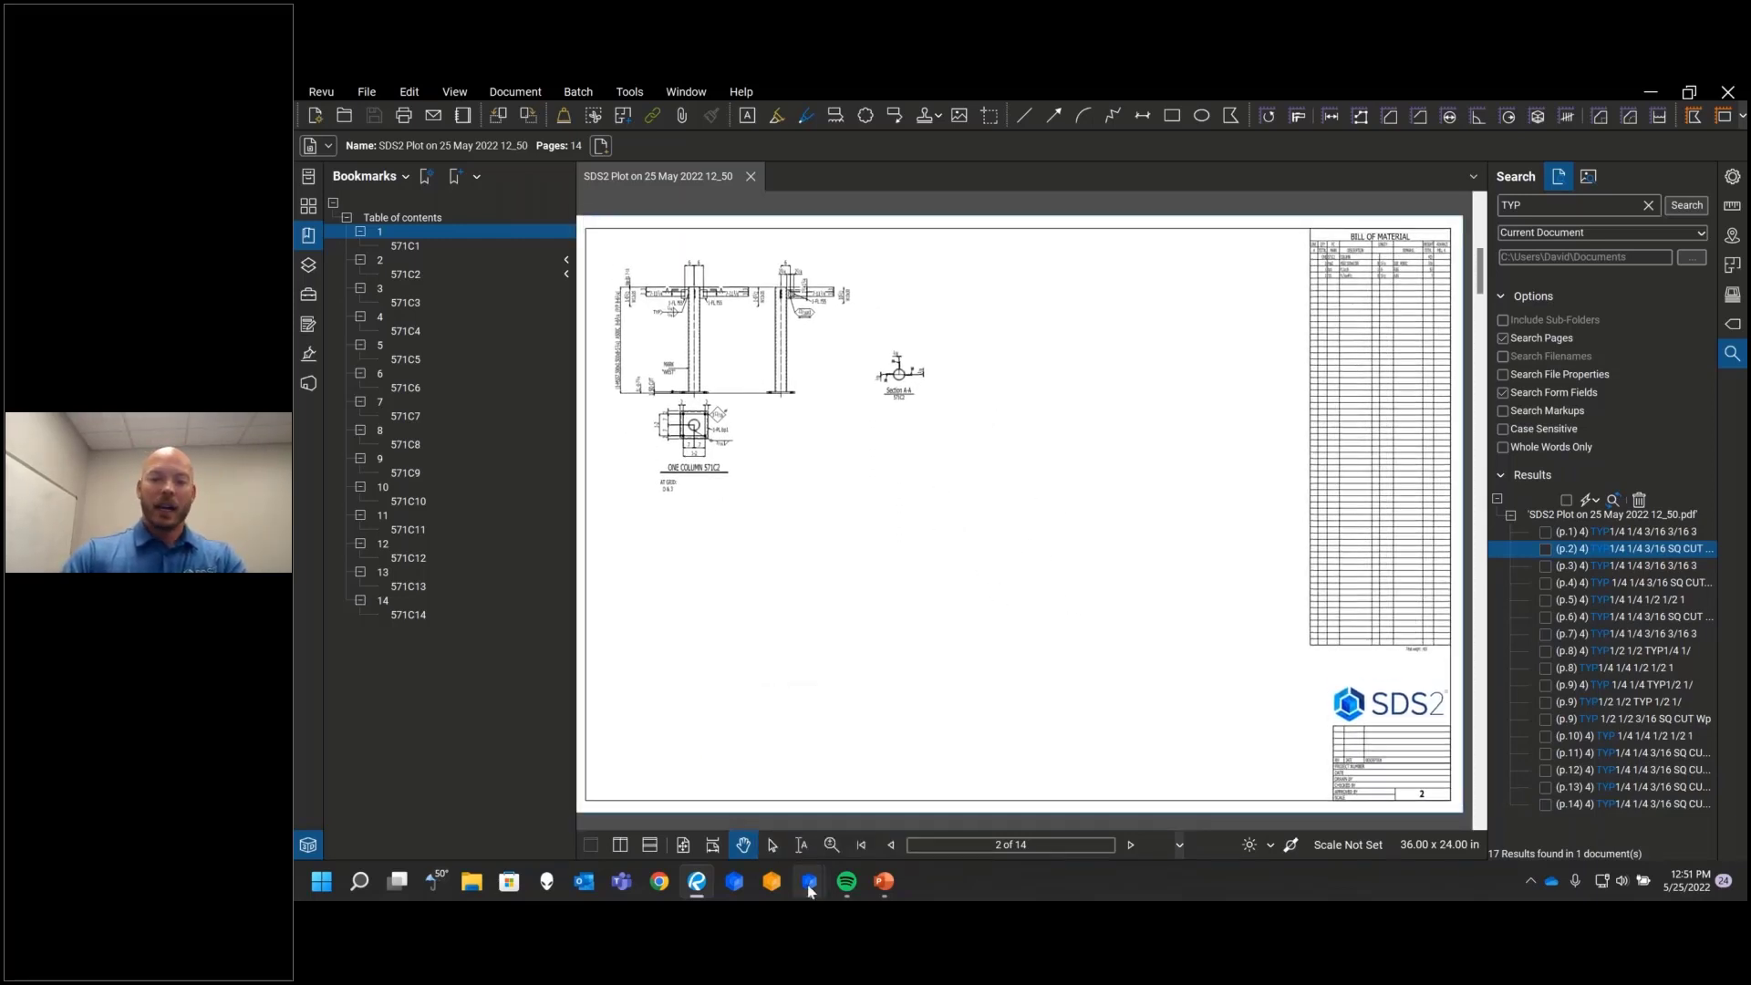
Step: Switch to the SDS2 Modeling window and turn off the status display to show the full platform model
{"action": "mouse_move", "coordinate": [809, 890]}
{"action": "left_click", "coordinate": [662, 812]}
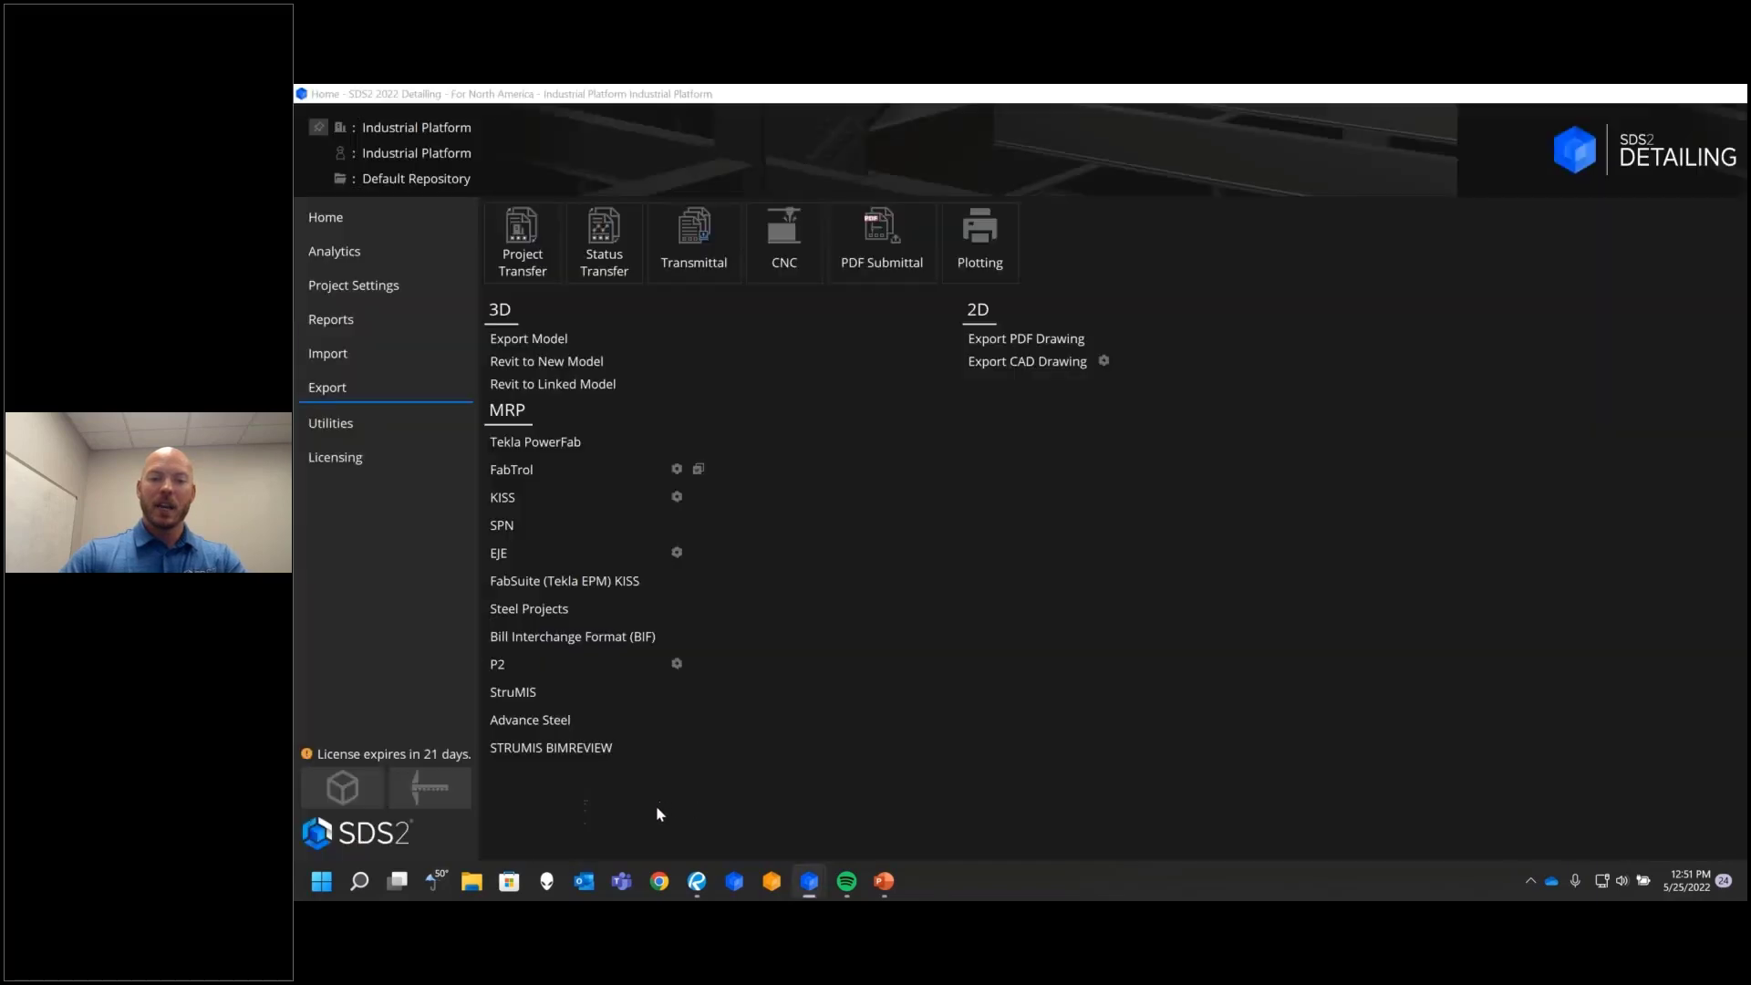
{"action": "left_click", "coordinate": [812, 891]}
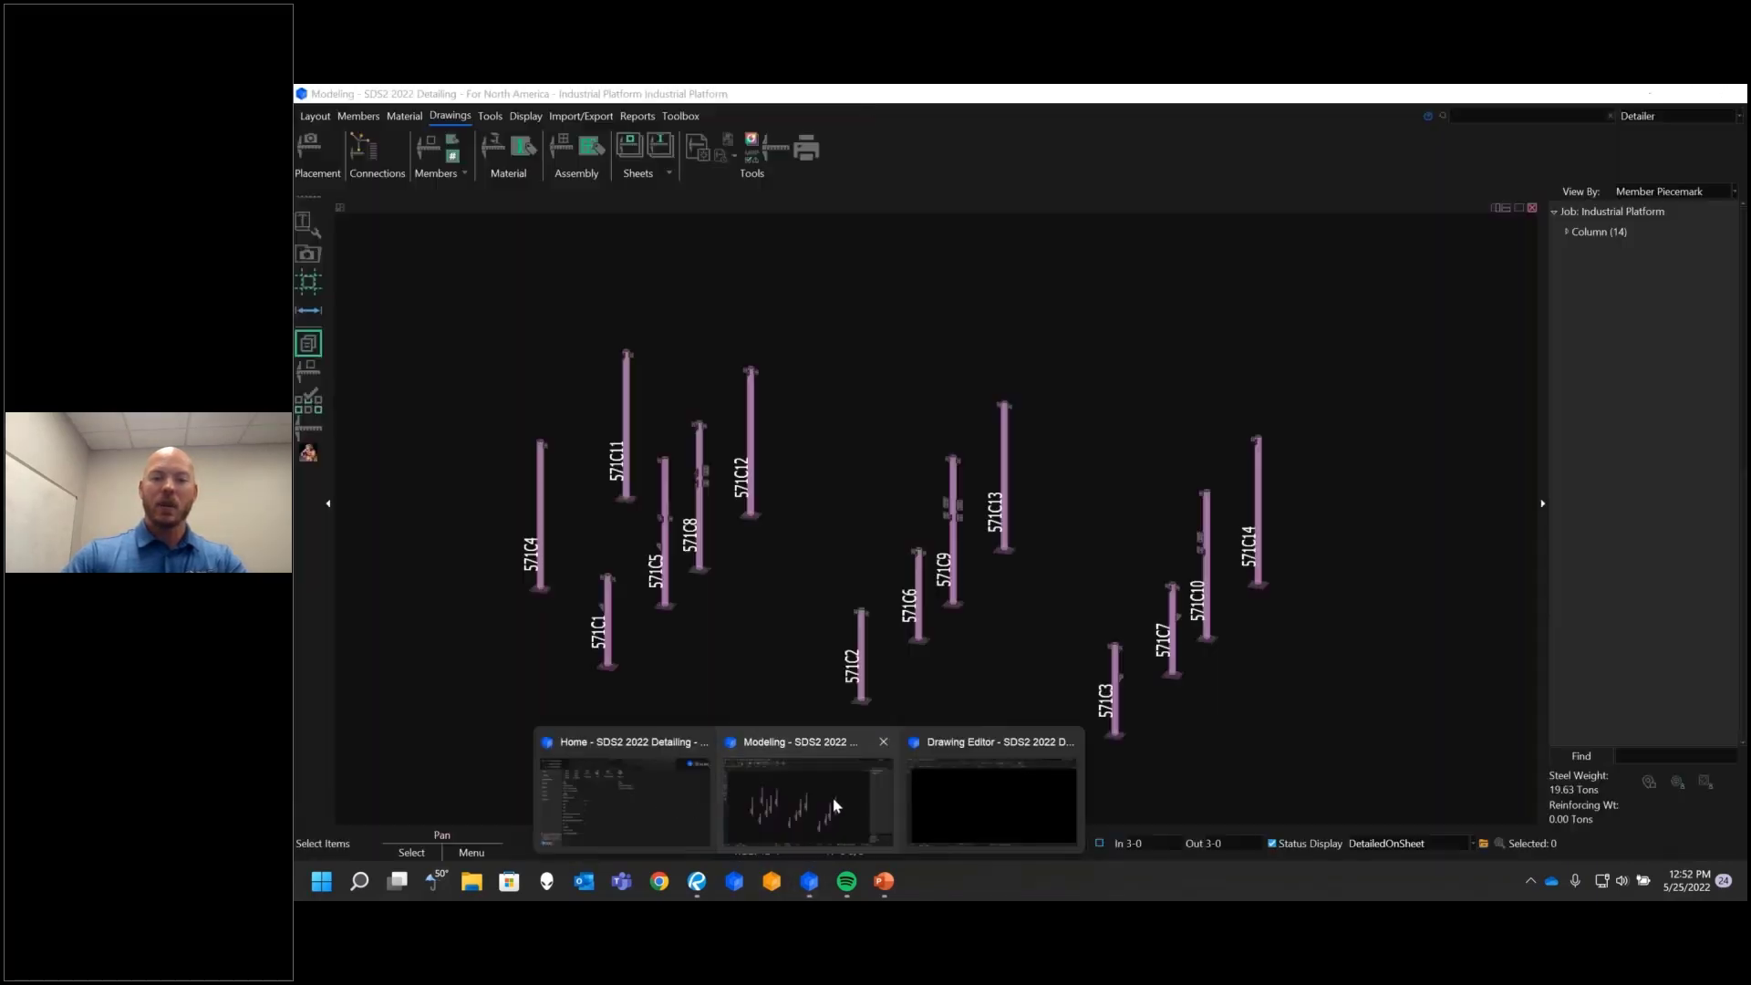
{"action": "left_click", "coordinate": [833, 804]}
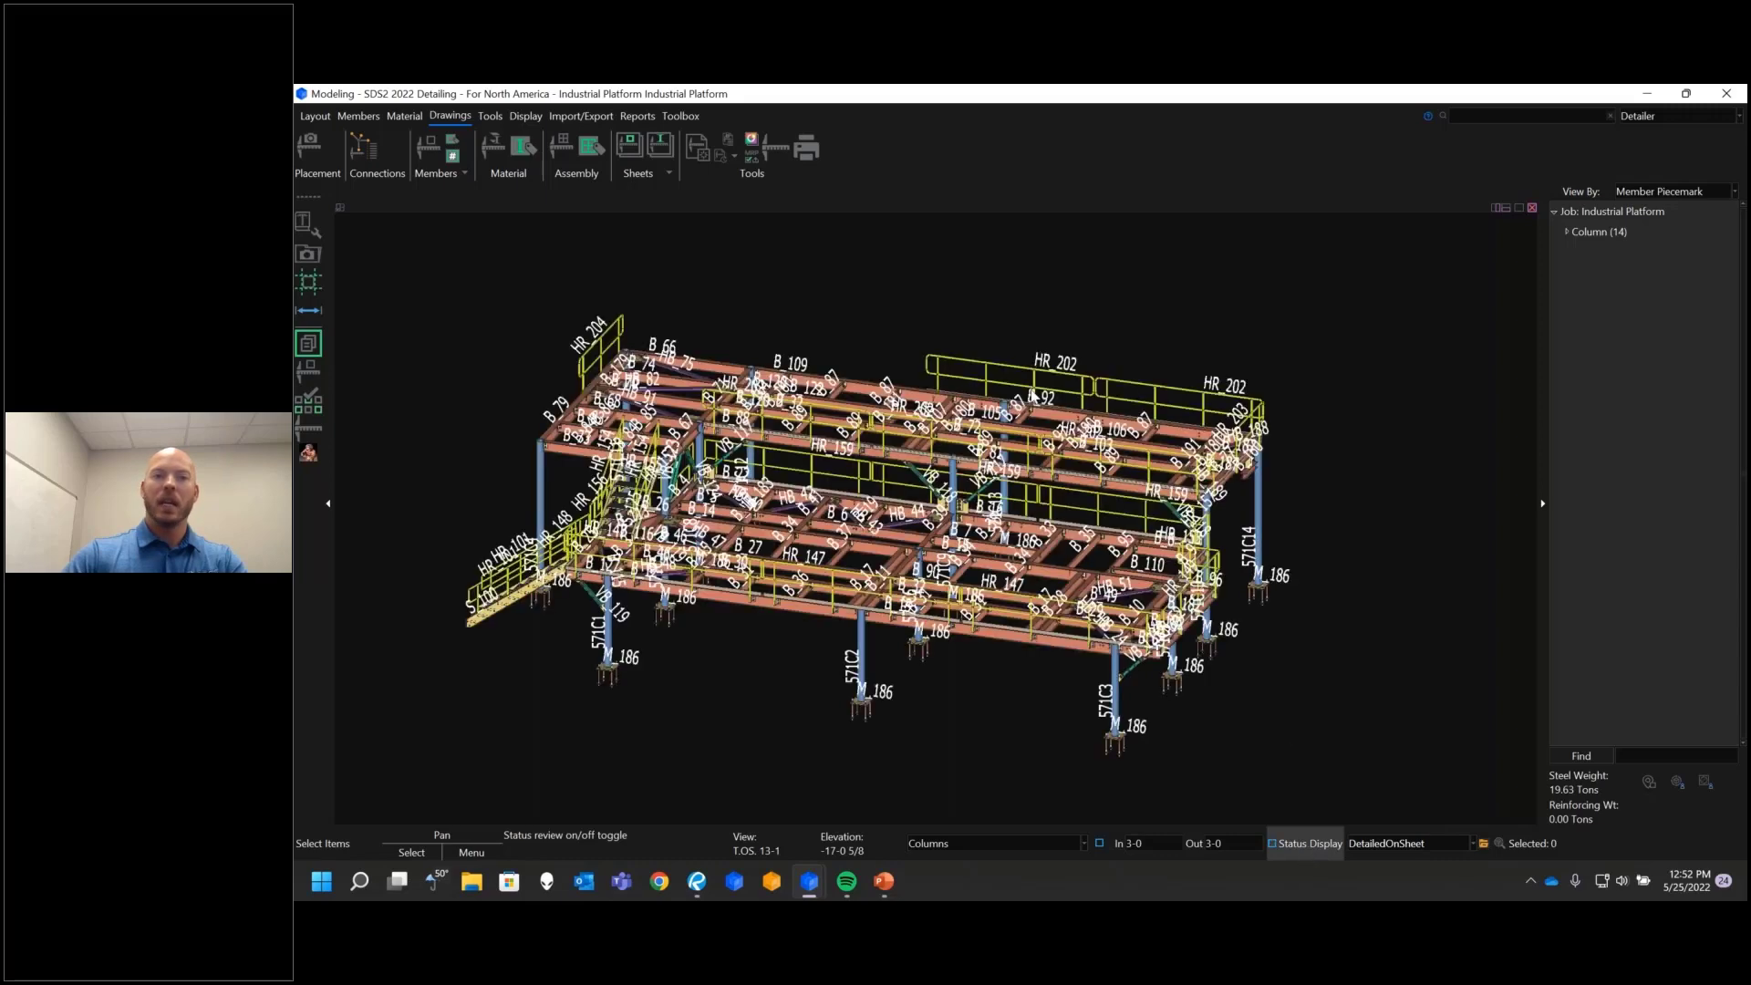
Step: Check the hide settings' special masking options for the submaterial selection and detail all the selected submaterial
{"action": "left_click", "coordinate": [496, 147]}
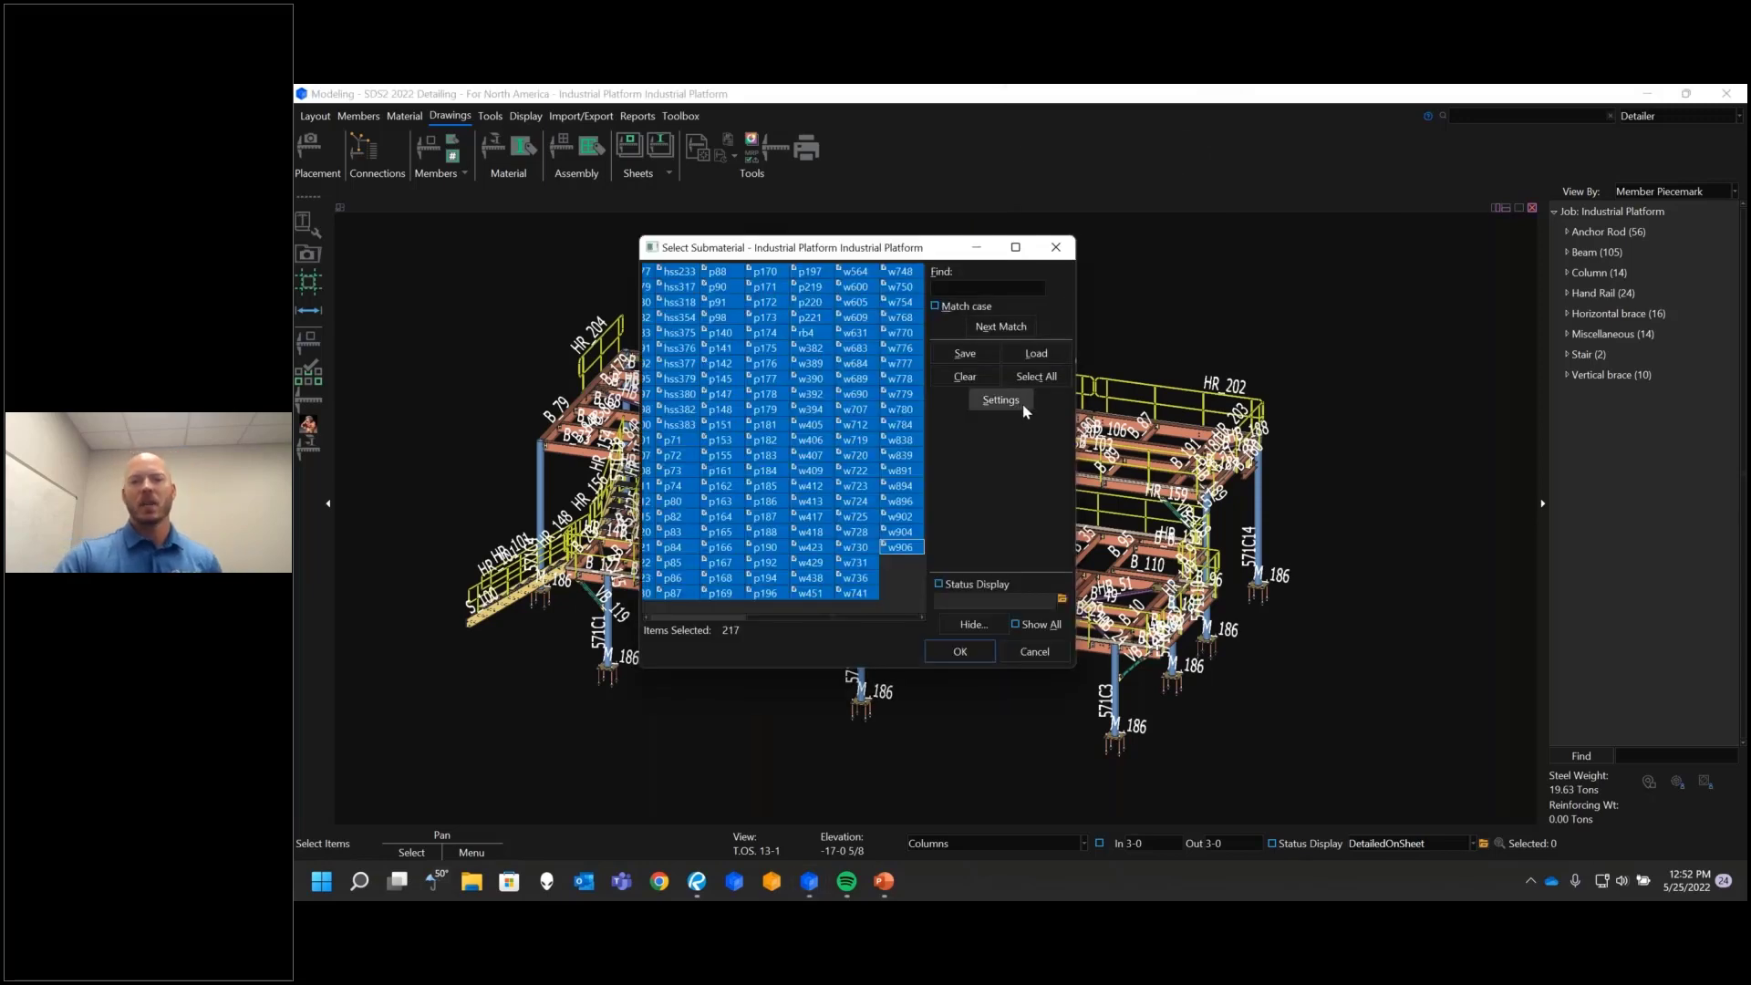
{"action": "left_click", "coordinate": [970, 625]}
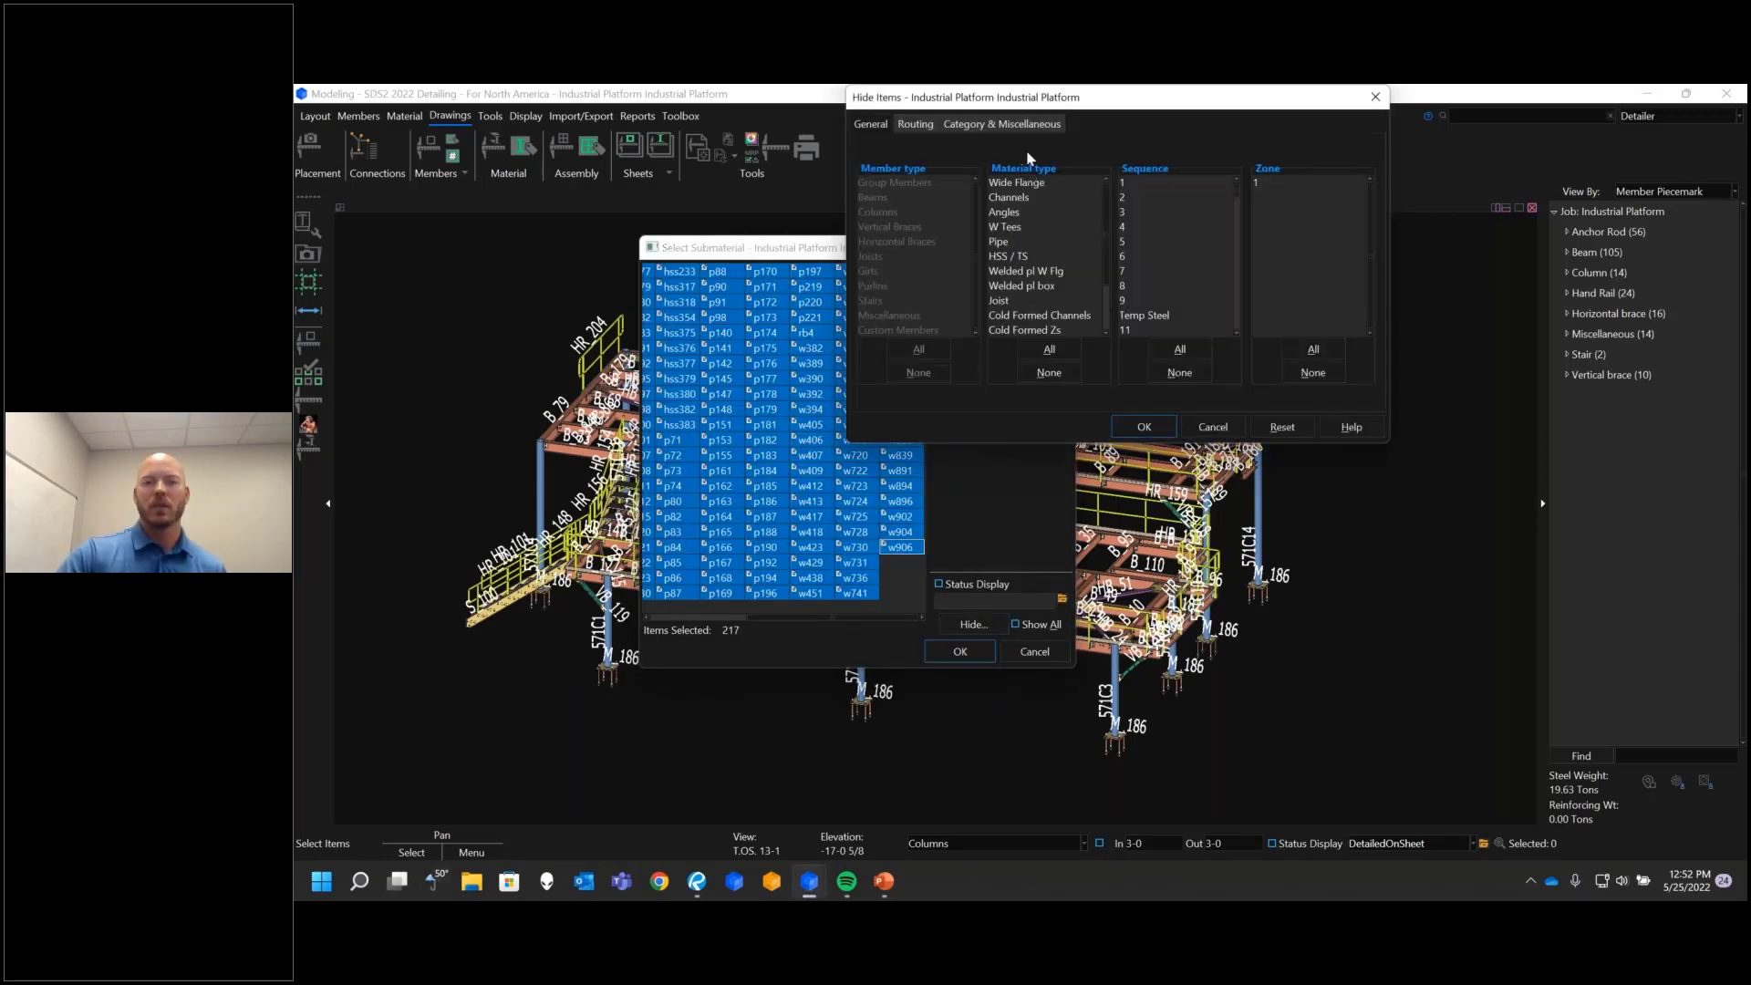
{"action": "left_click", "coordinate": [1033, 125]}
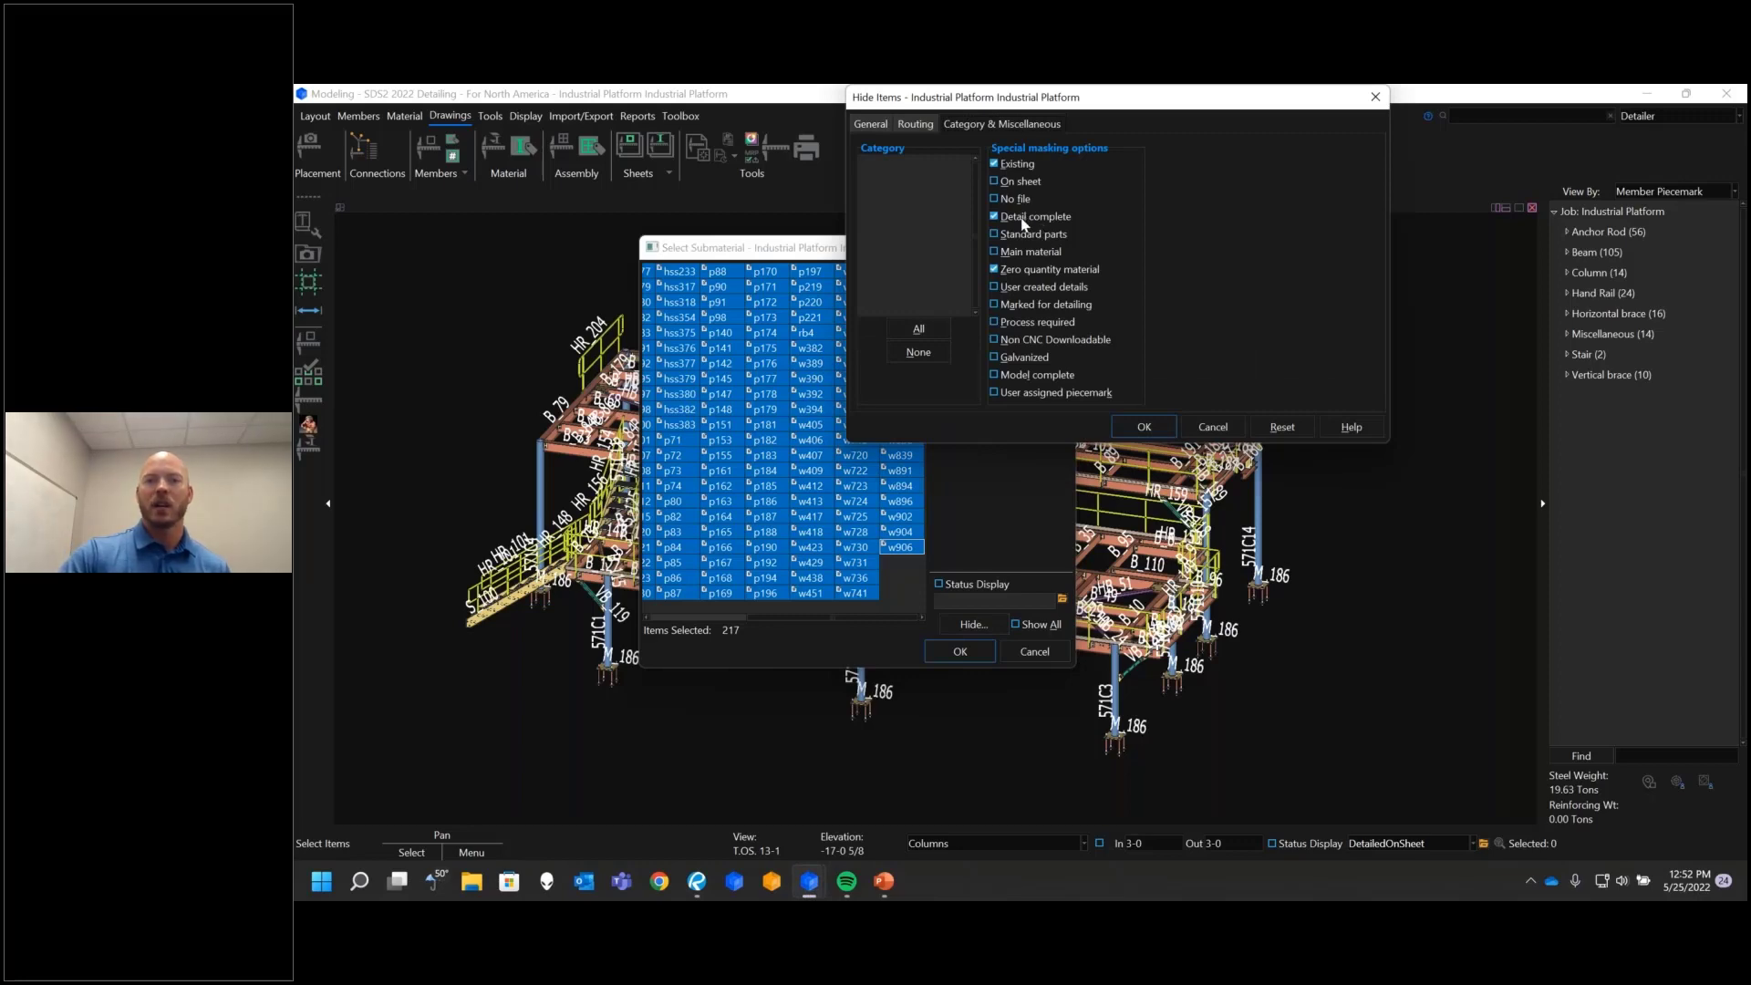
{"action": "left_click", "coordinate": [1031, 253]}
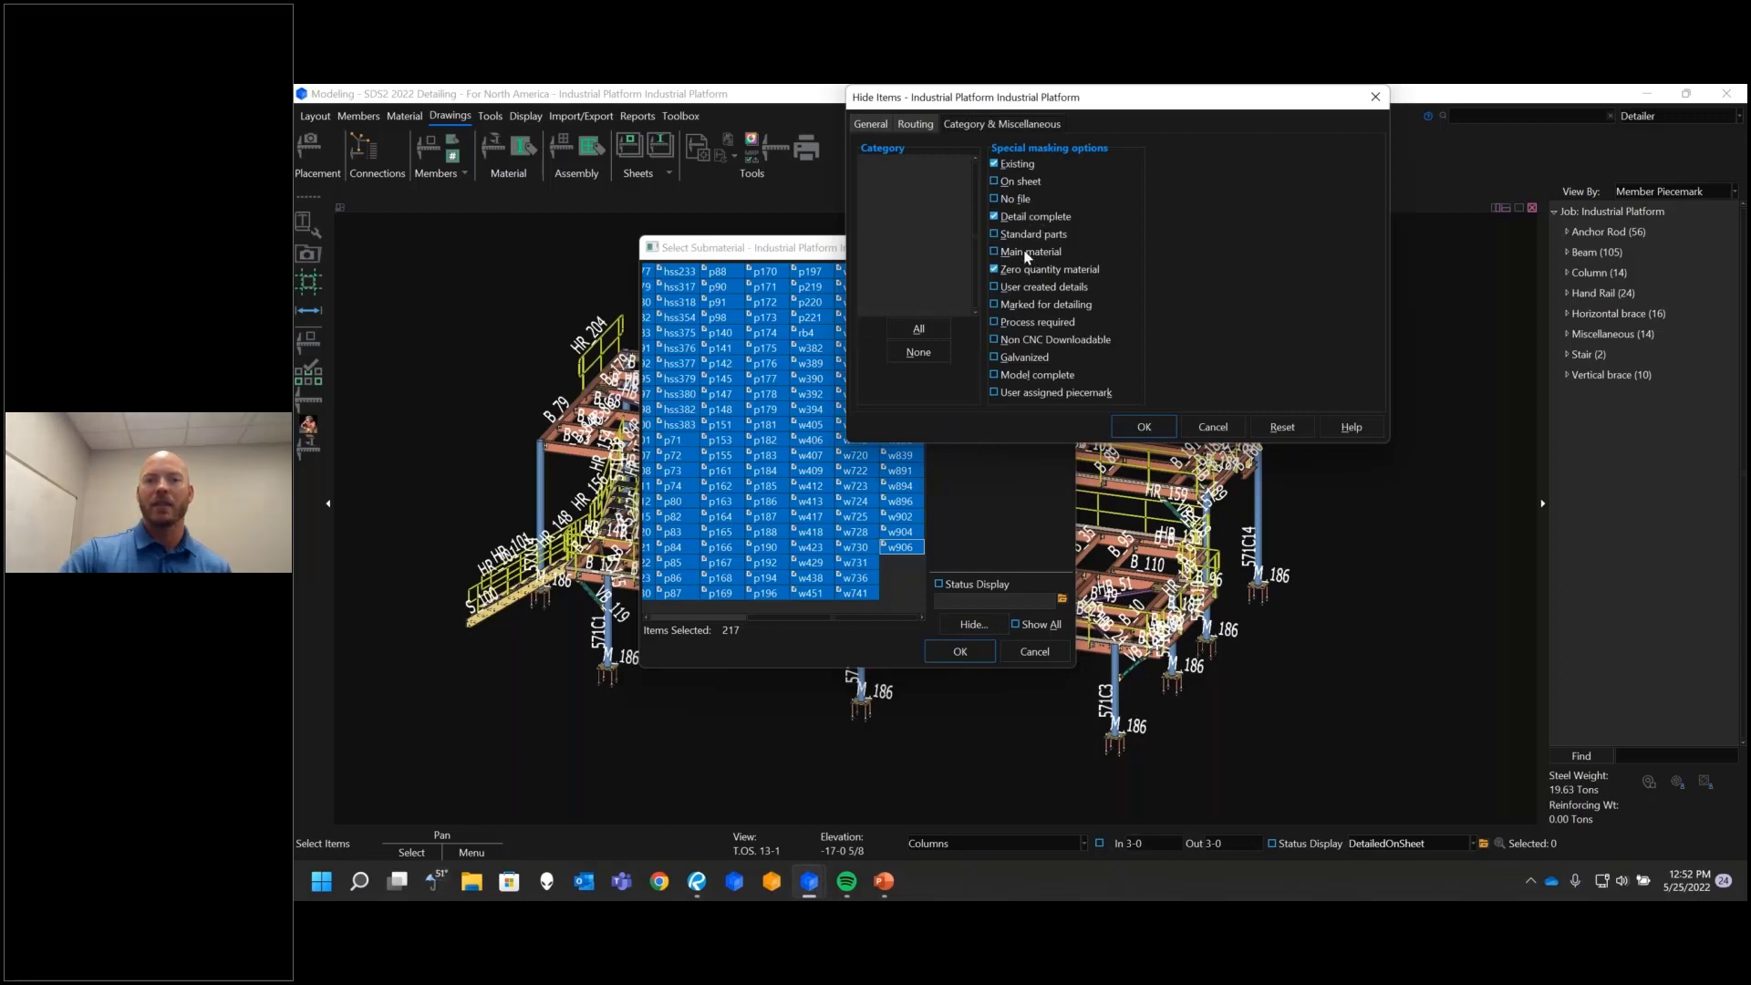
{"action": "left_click", "coordinate": [1155, 428]}
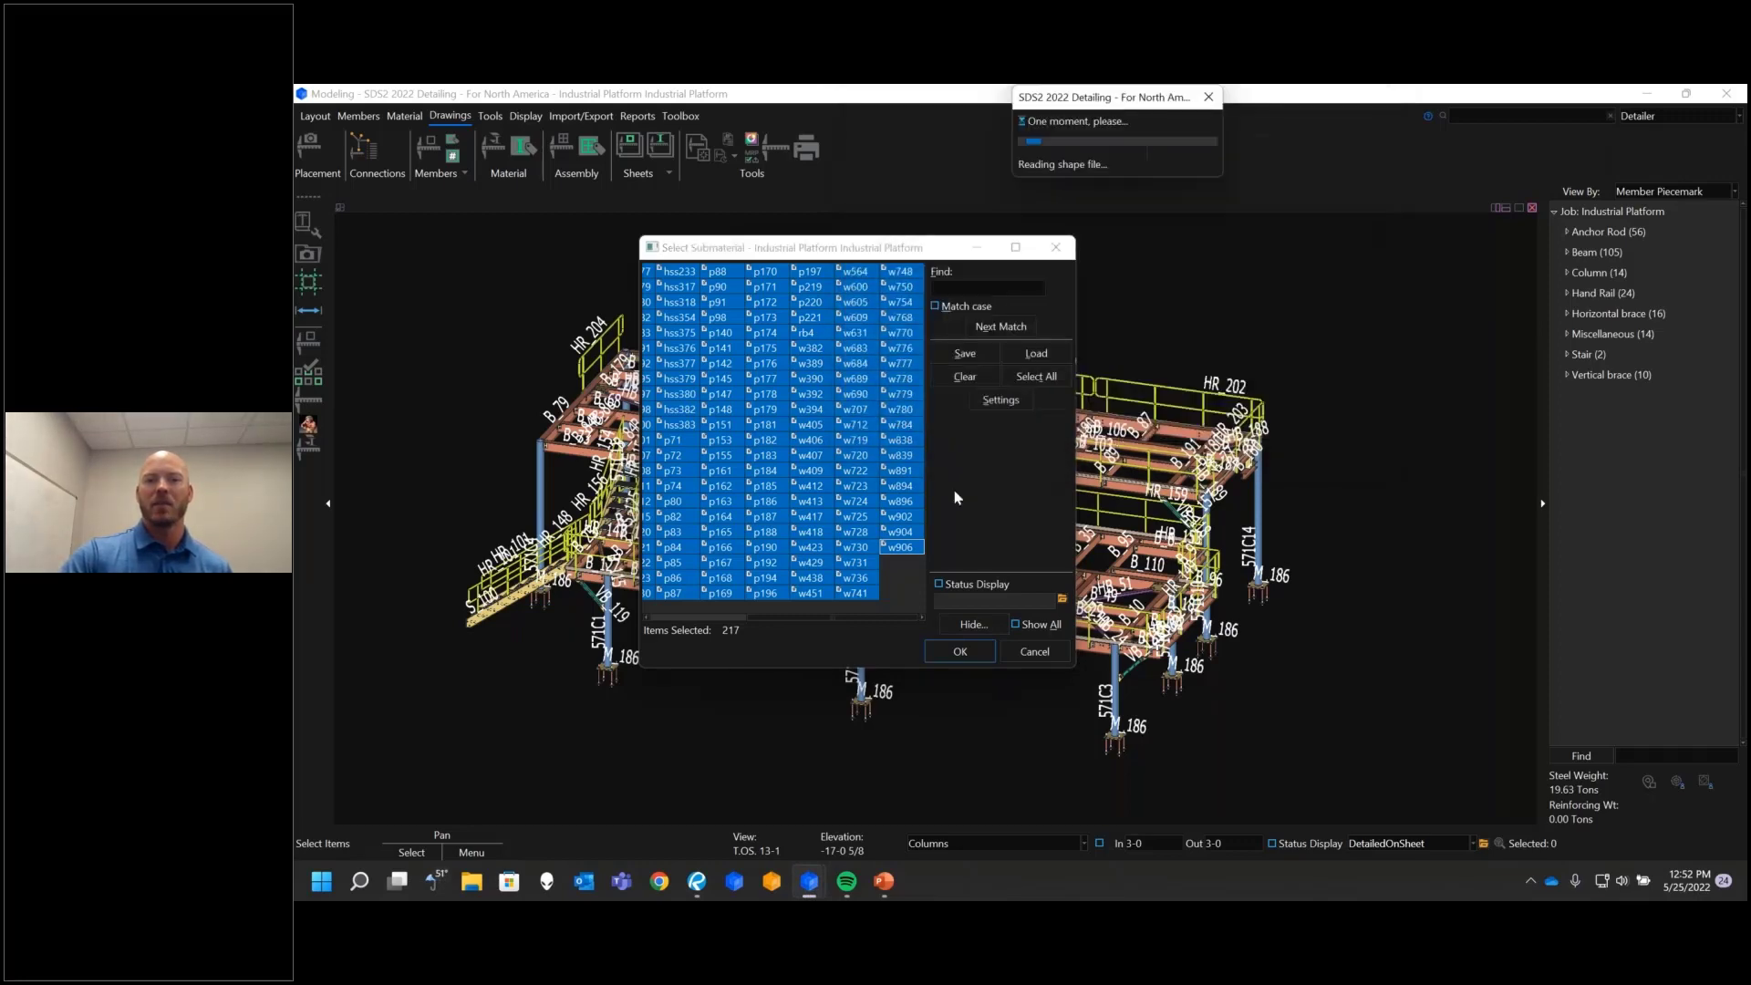
{"action": "left_click", "coordinate": [963, 652]}
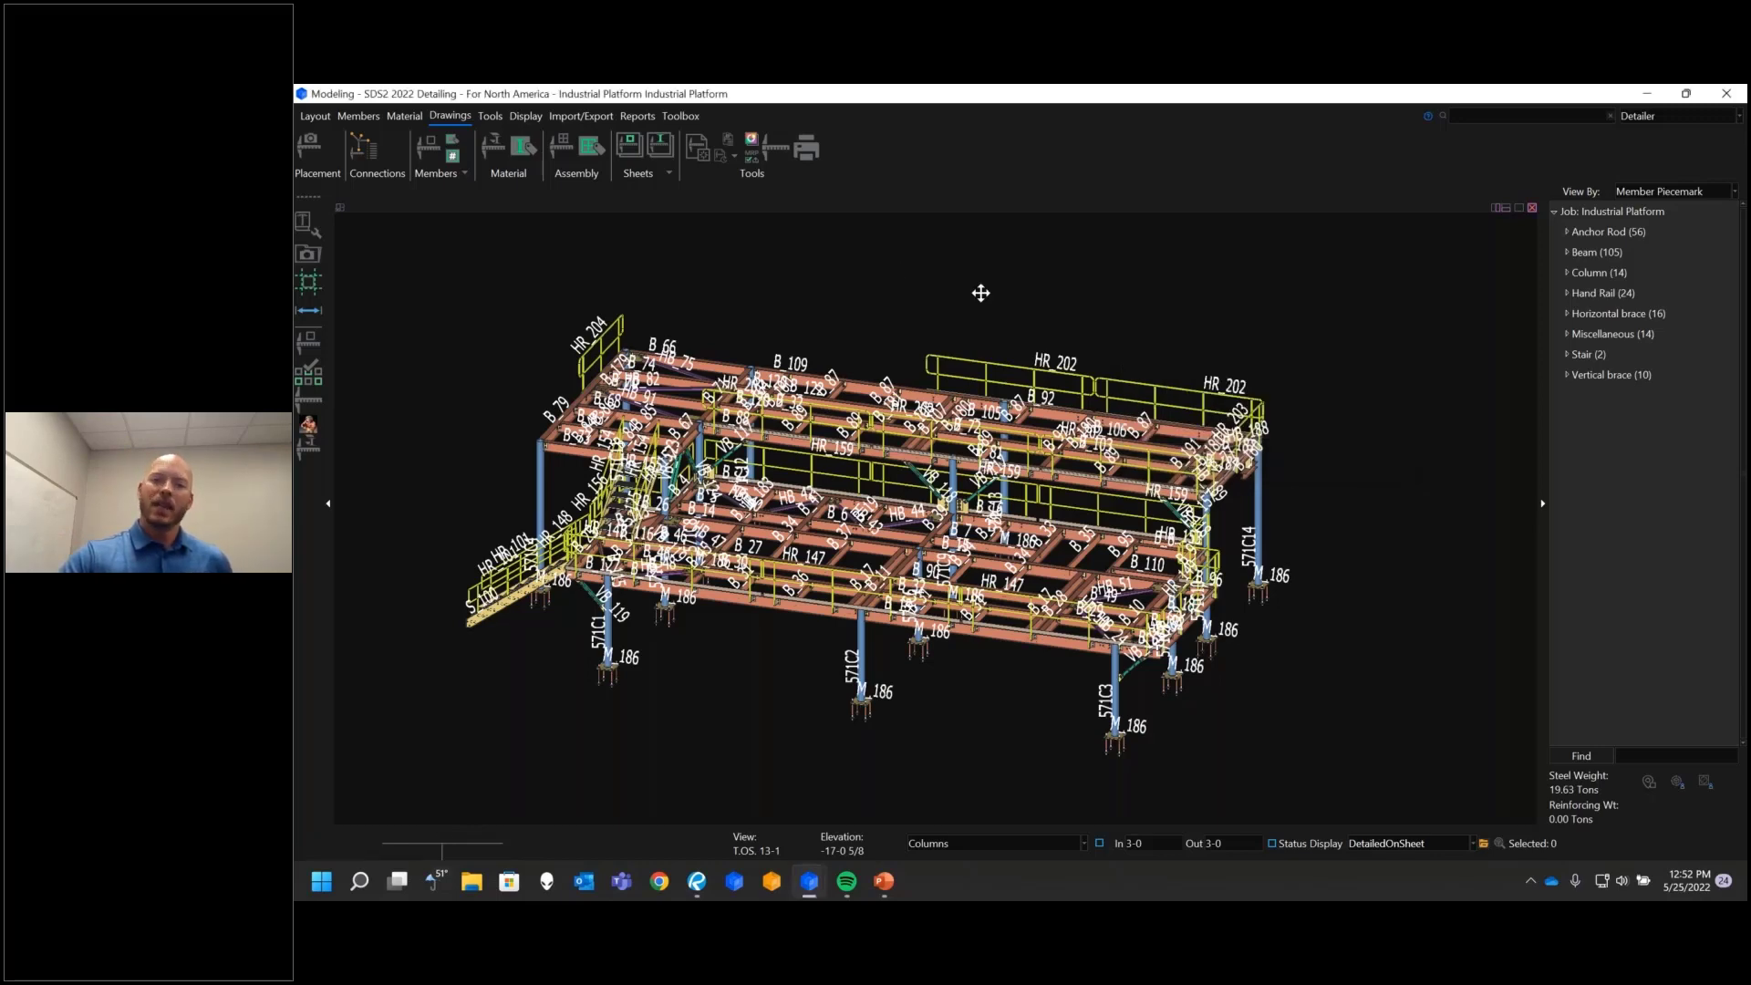
Step: Turn off the display of member piecemarks so the whole platform model shows without labels
{"action": "middle_click_drag", "start_coordinate": [980, 293], "coordinate": [974, 300]}
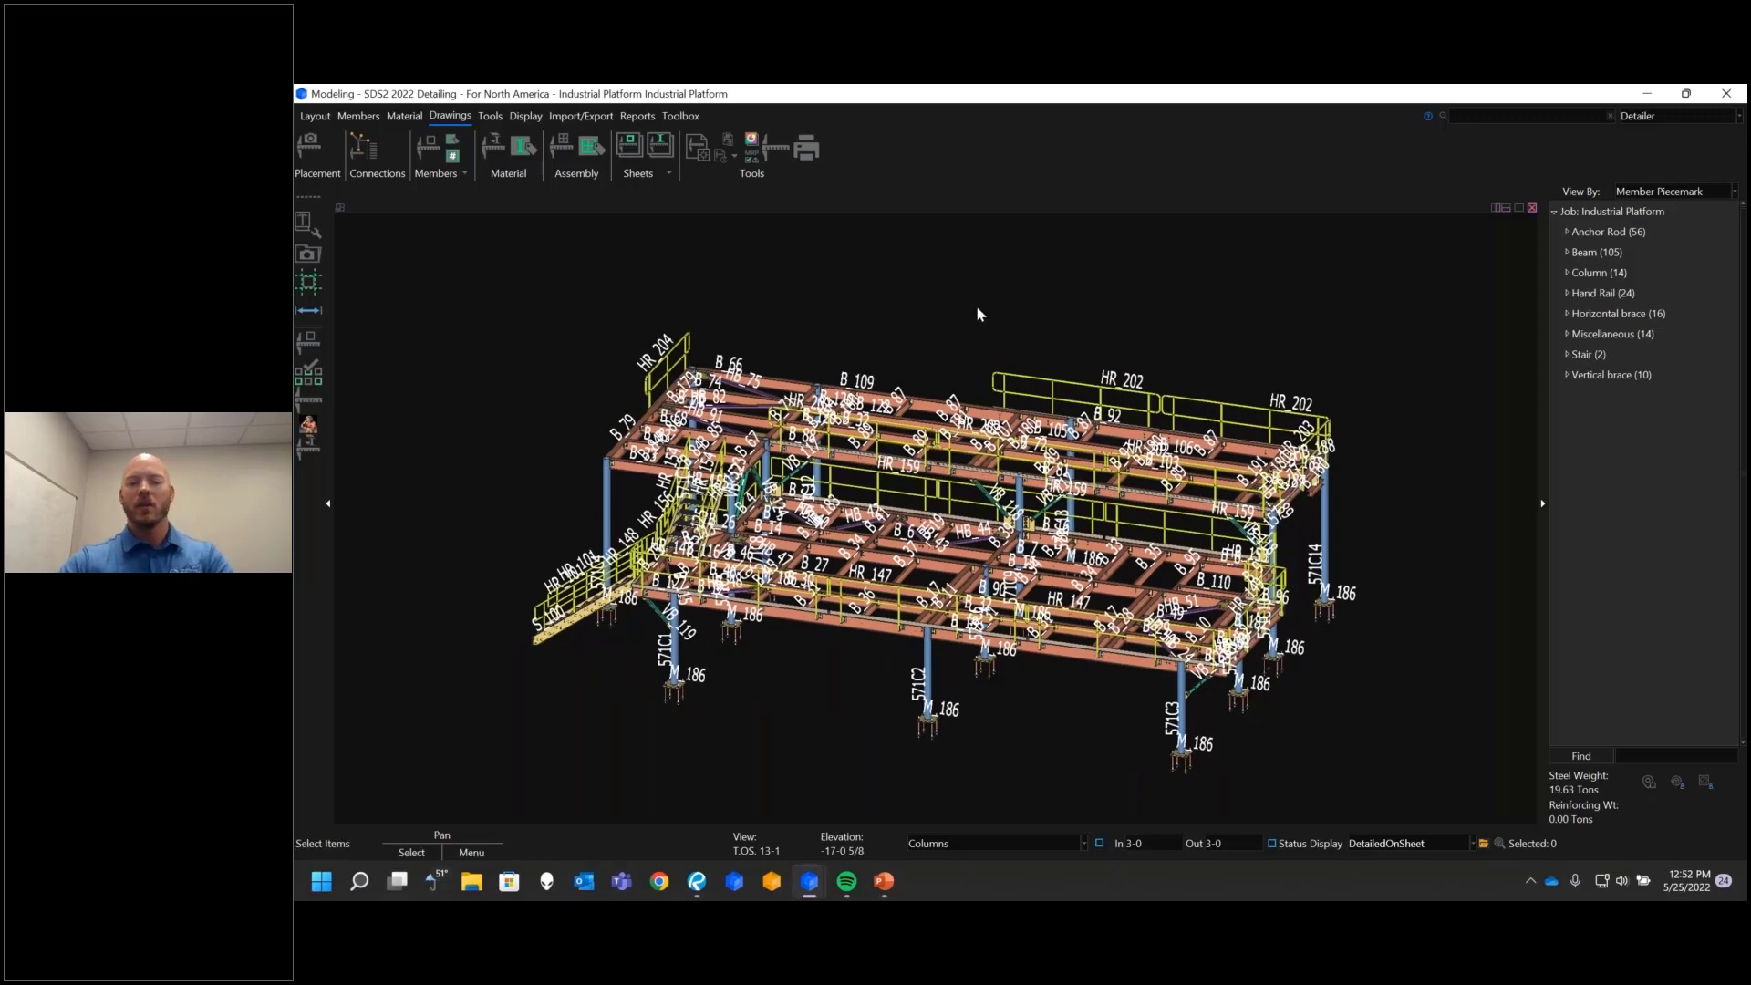
{"action": "key", "text": "ctrl+d"}
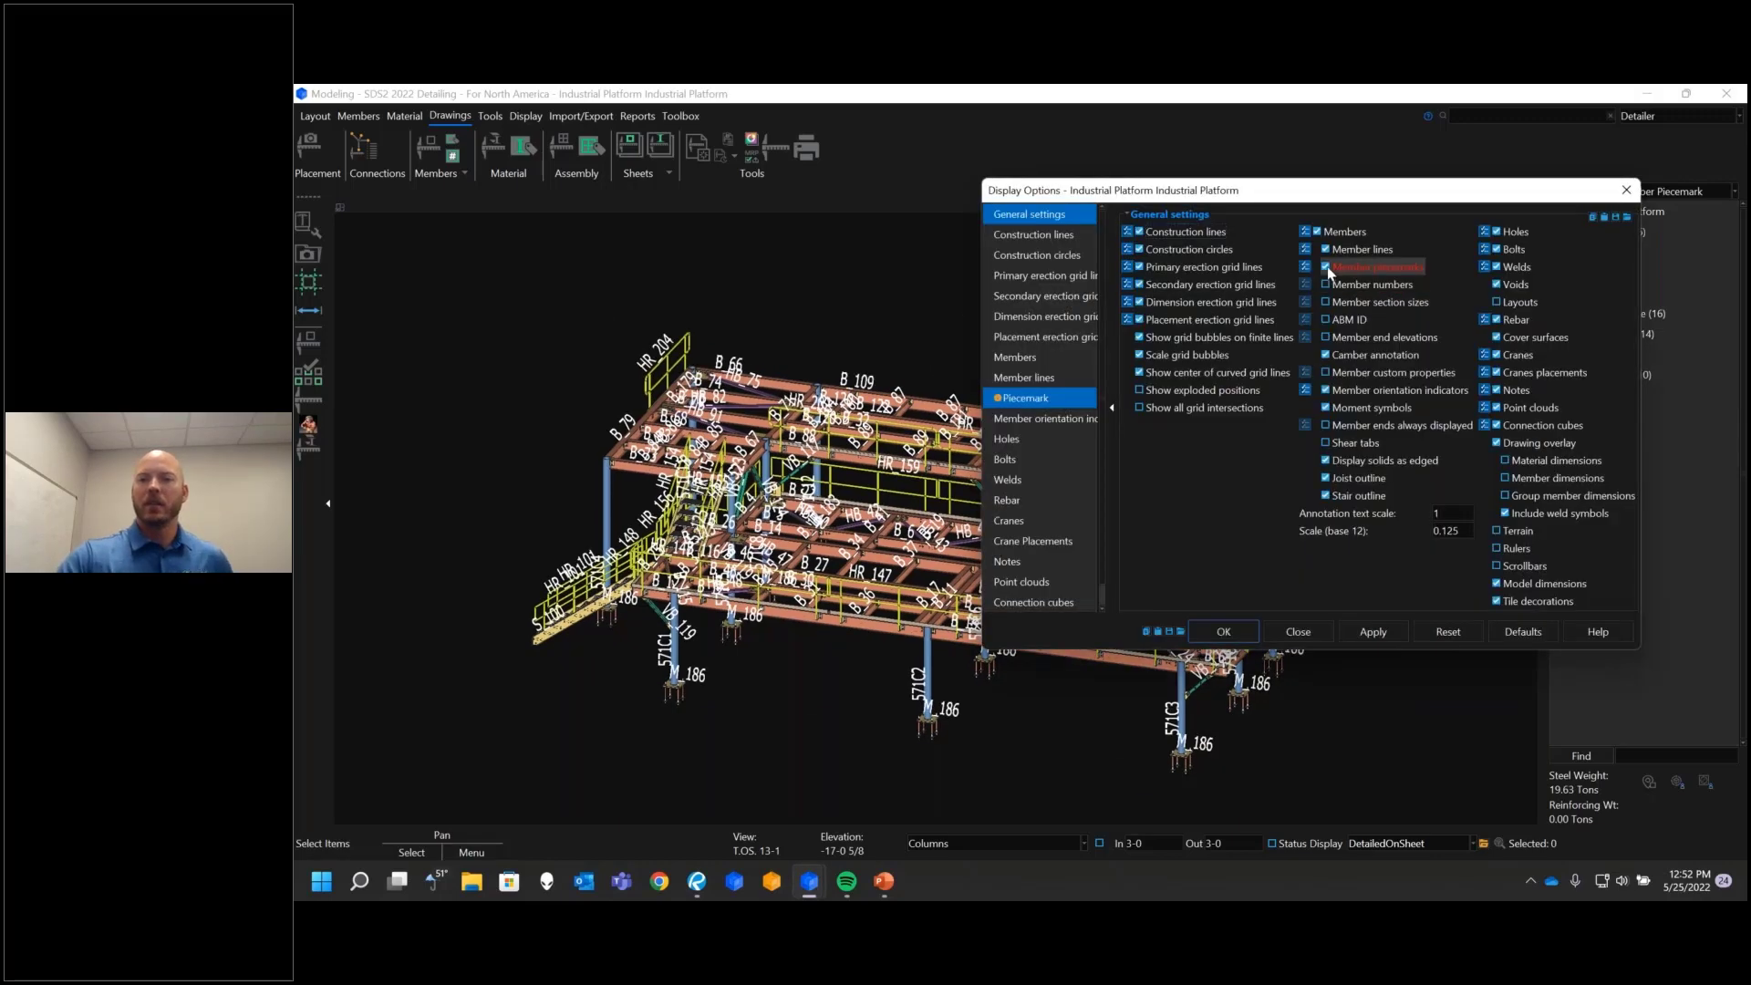
{"action": "left_click", "coordinate": [1327, 267]}
{"action": "left_click", "coordinate": [1223, 631]}
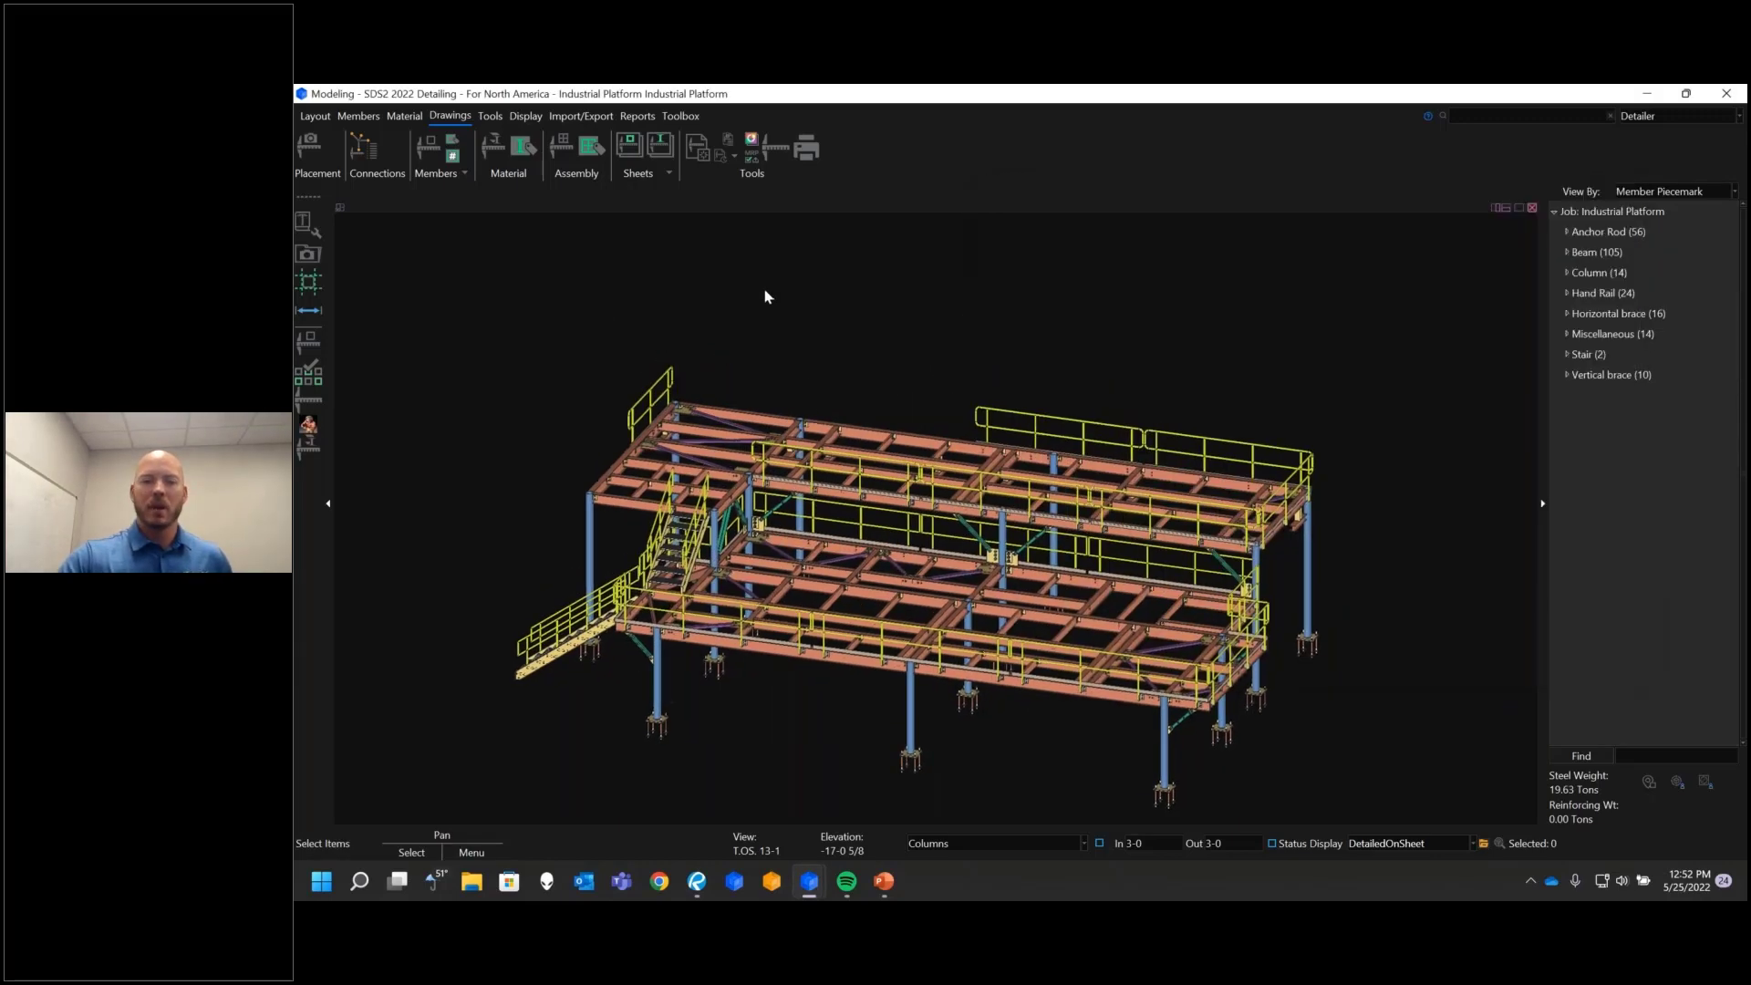
{"action": "scroll", "coordinate": [757, 249], "scroll_direction": "up", "scroll_amount": 1}
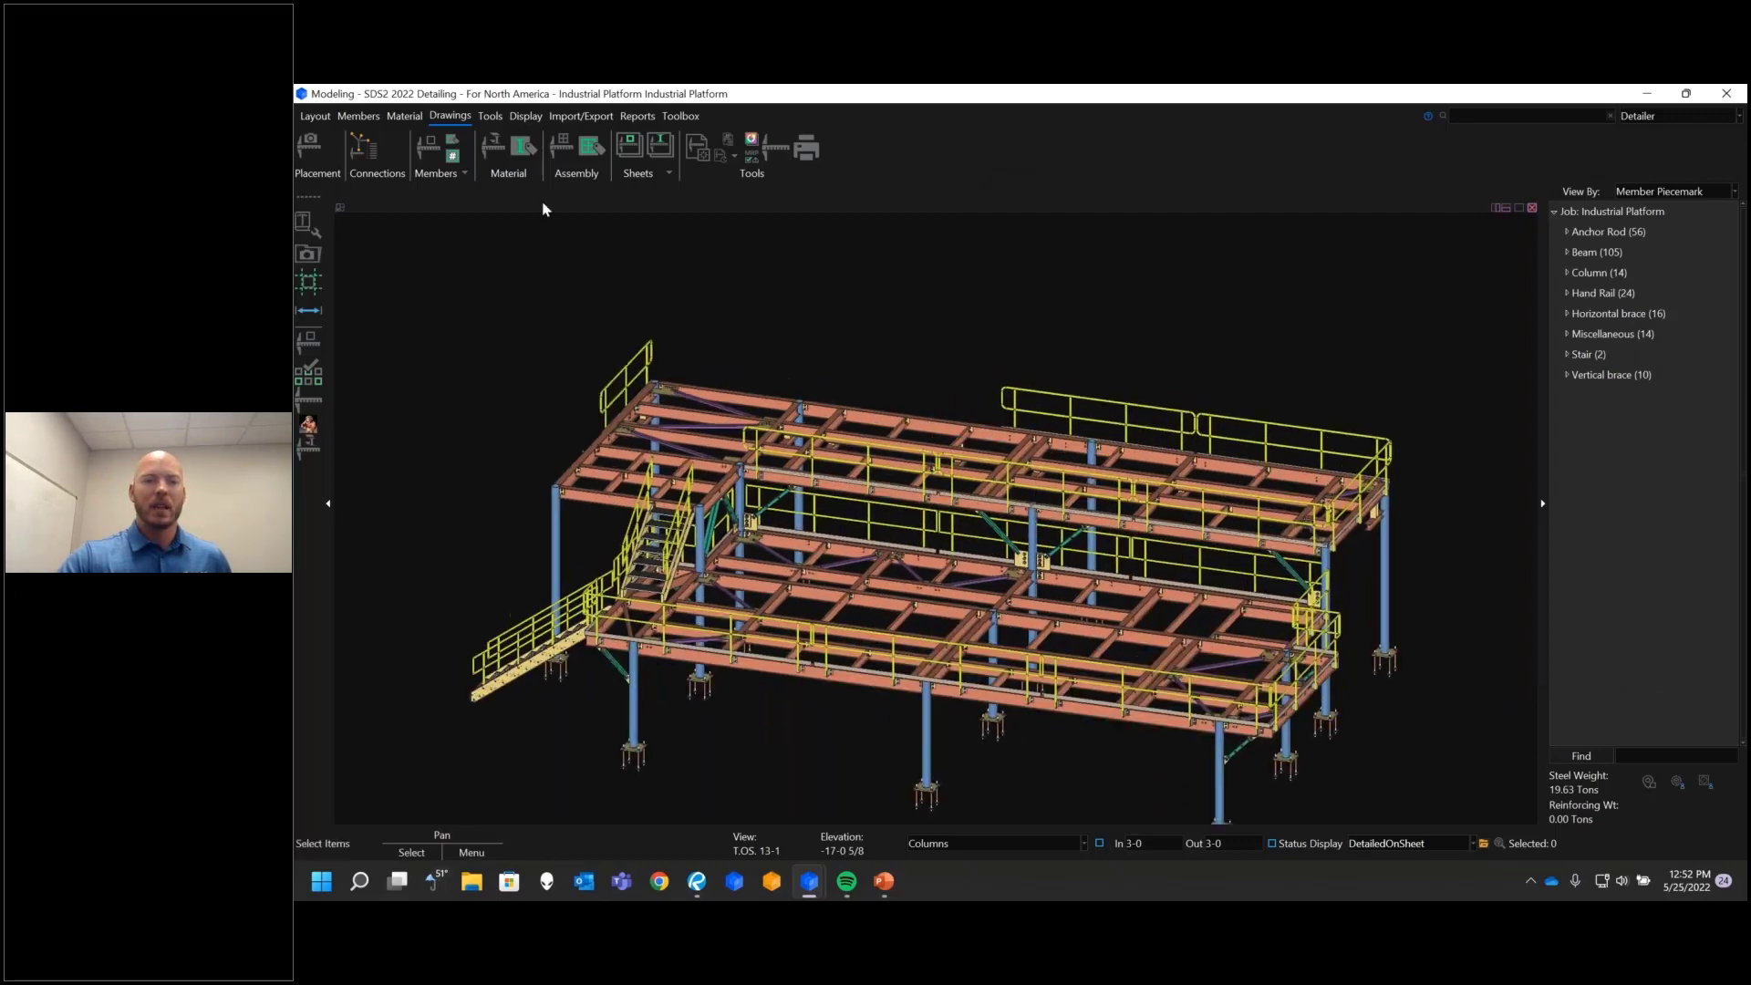
Step: Run the field bolt summary report for the job, review it on screen and close it
{"action": "left_click", "coordinate": [637, 115]}
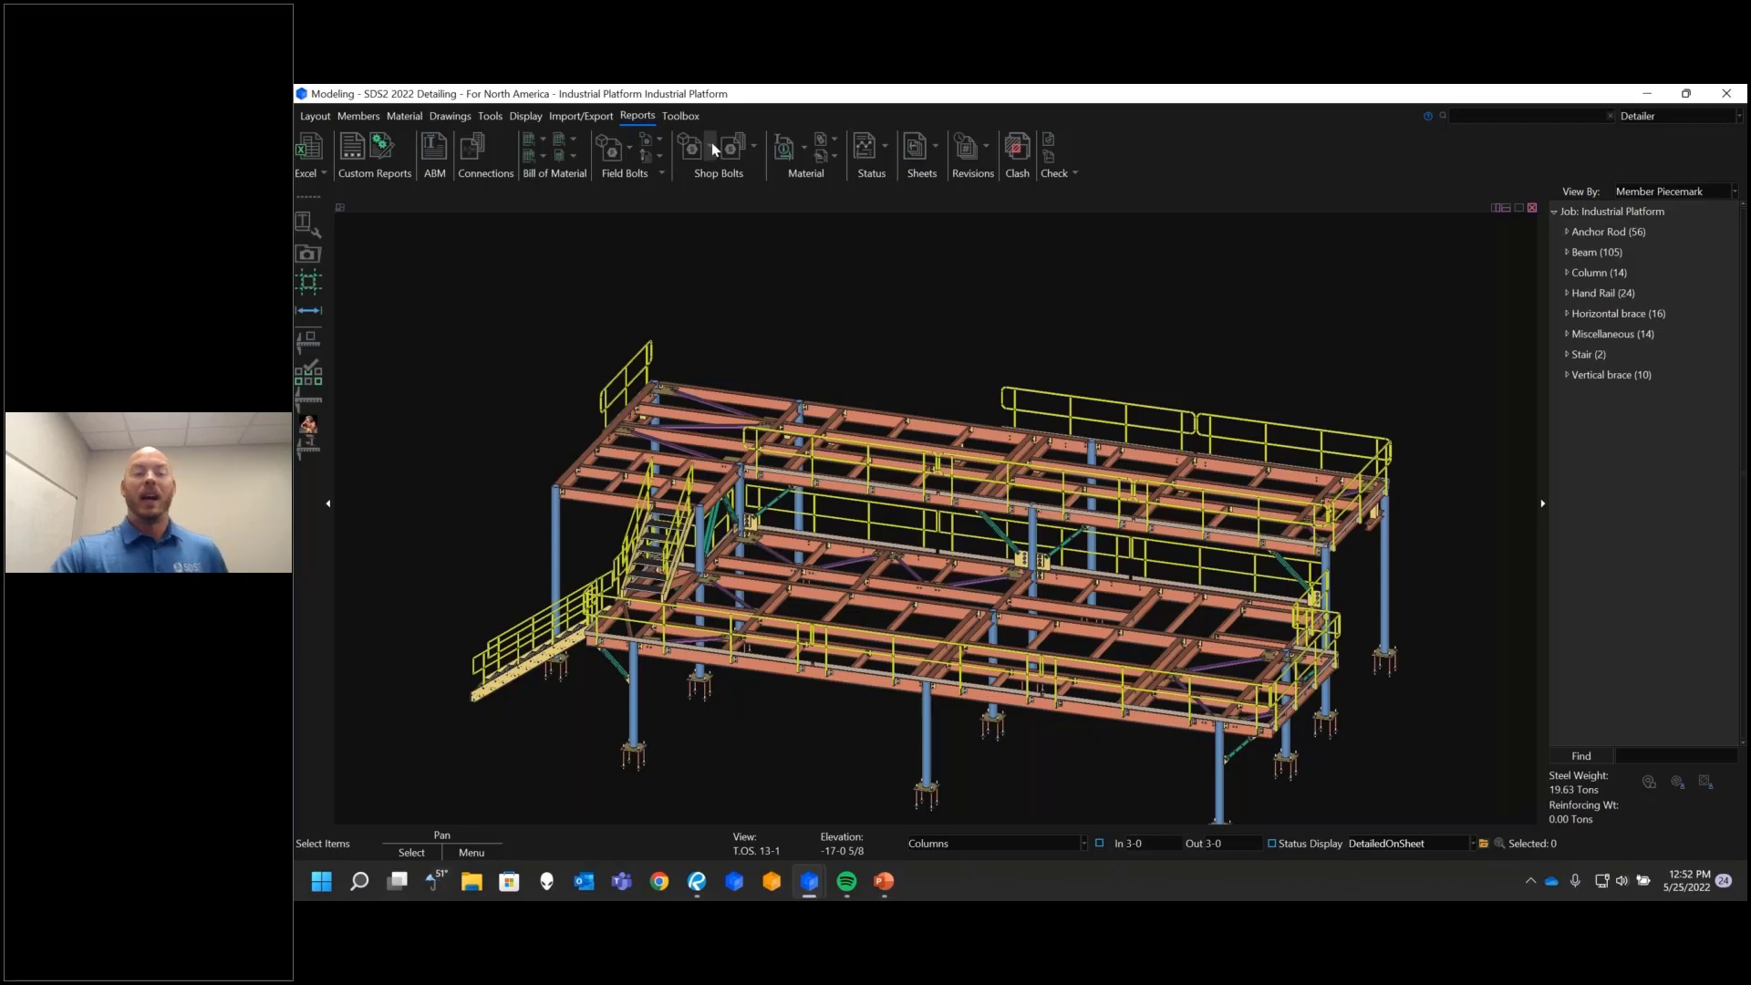
{"action": "left_click", "coordinate": [630, 153]}
{"action": "left_click", "coordinate": [679, 175]}
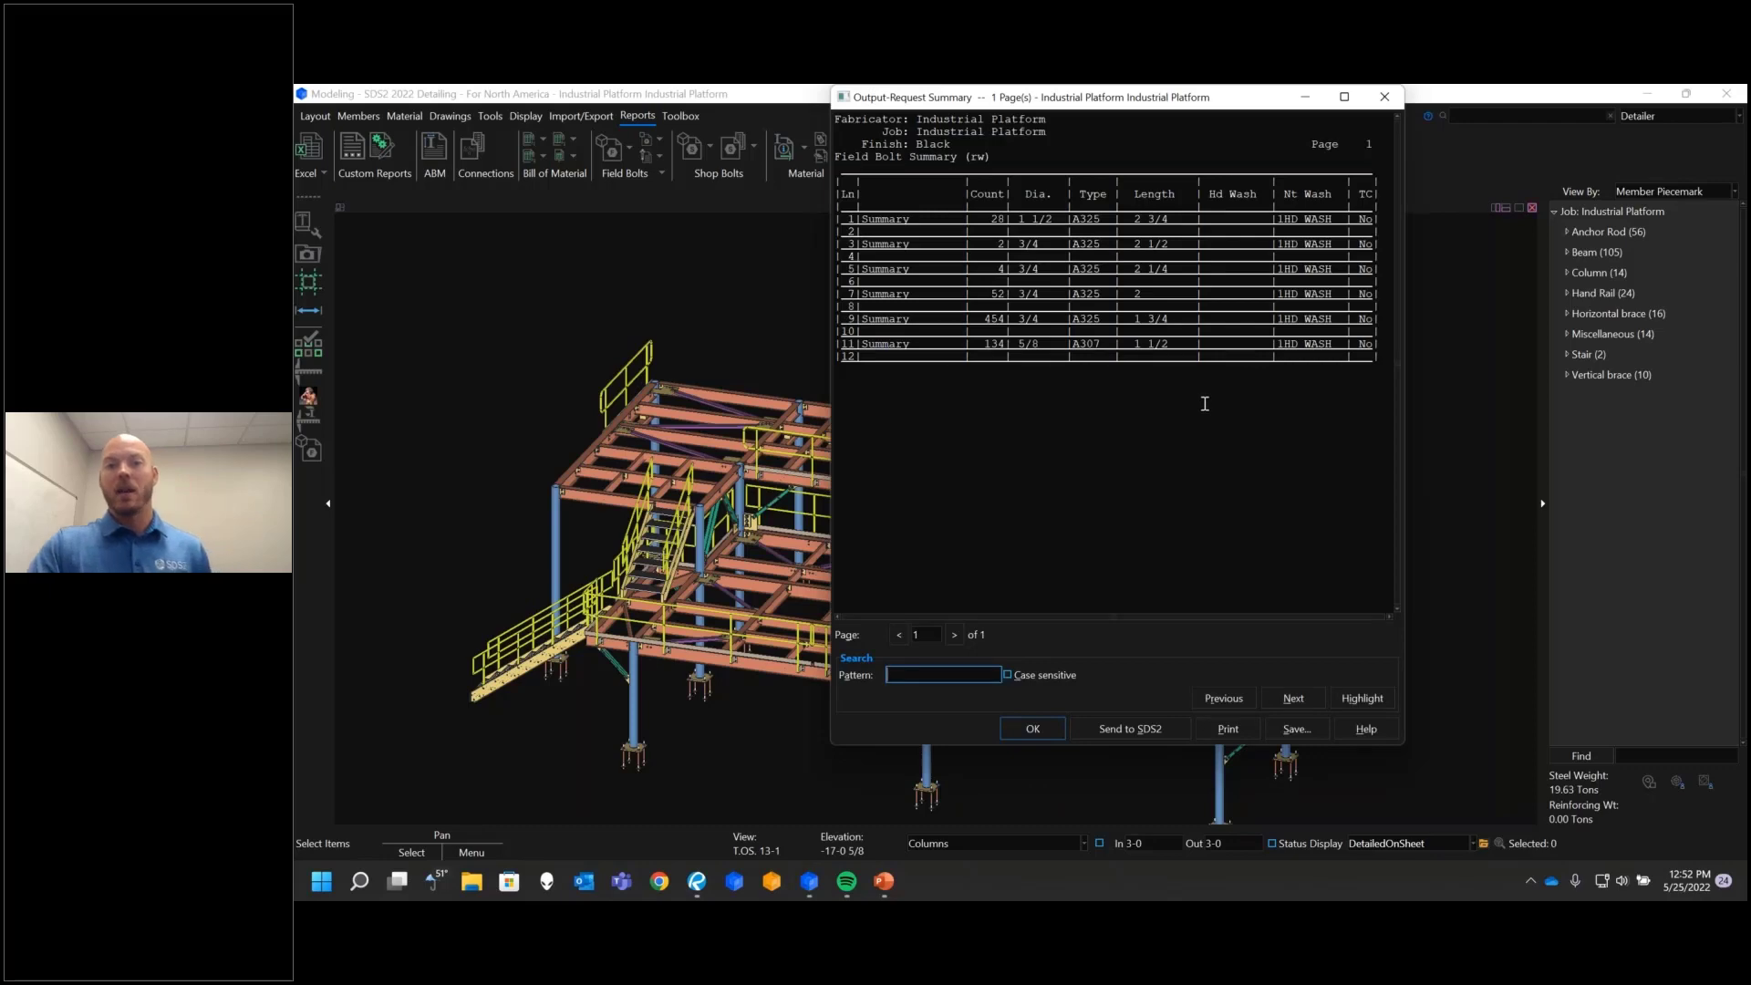
{"action": "left_click", "coordinate": [1033, 730]}
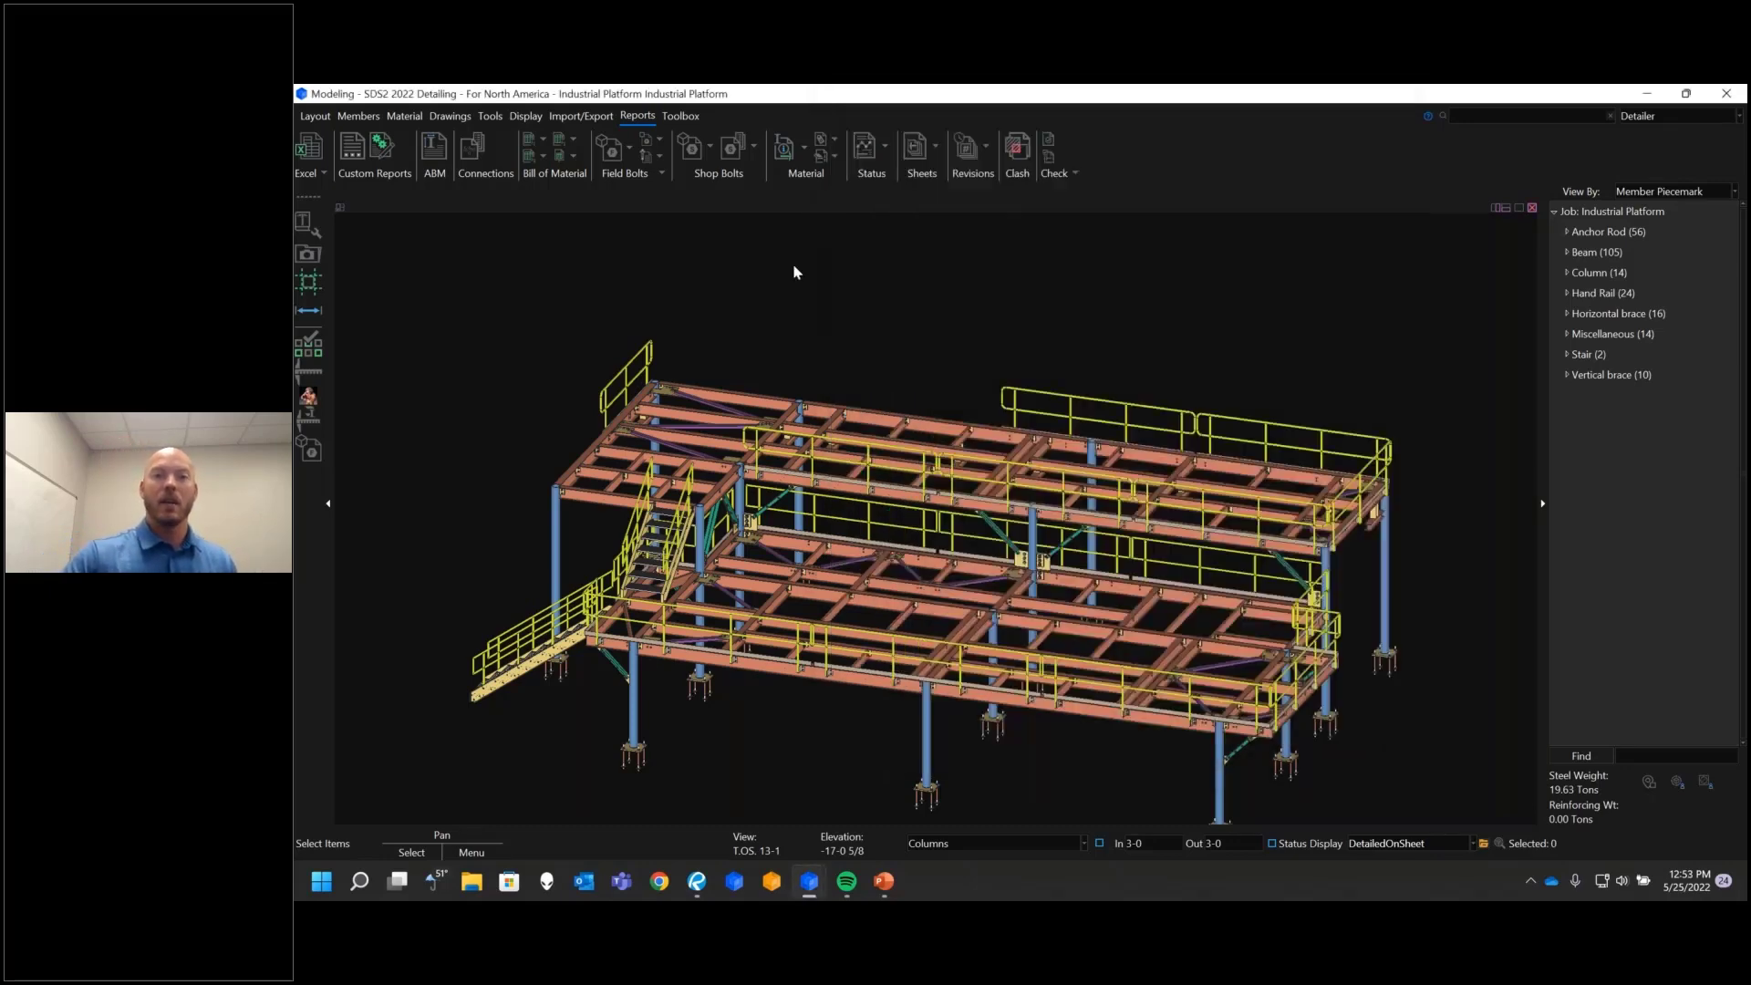
Step: Run the material summary report for columns 571C1 through 571C14, review it on screen and close it
{"action": "left_click", "coordinate": [807, 149]}
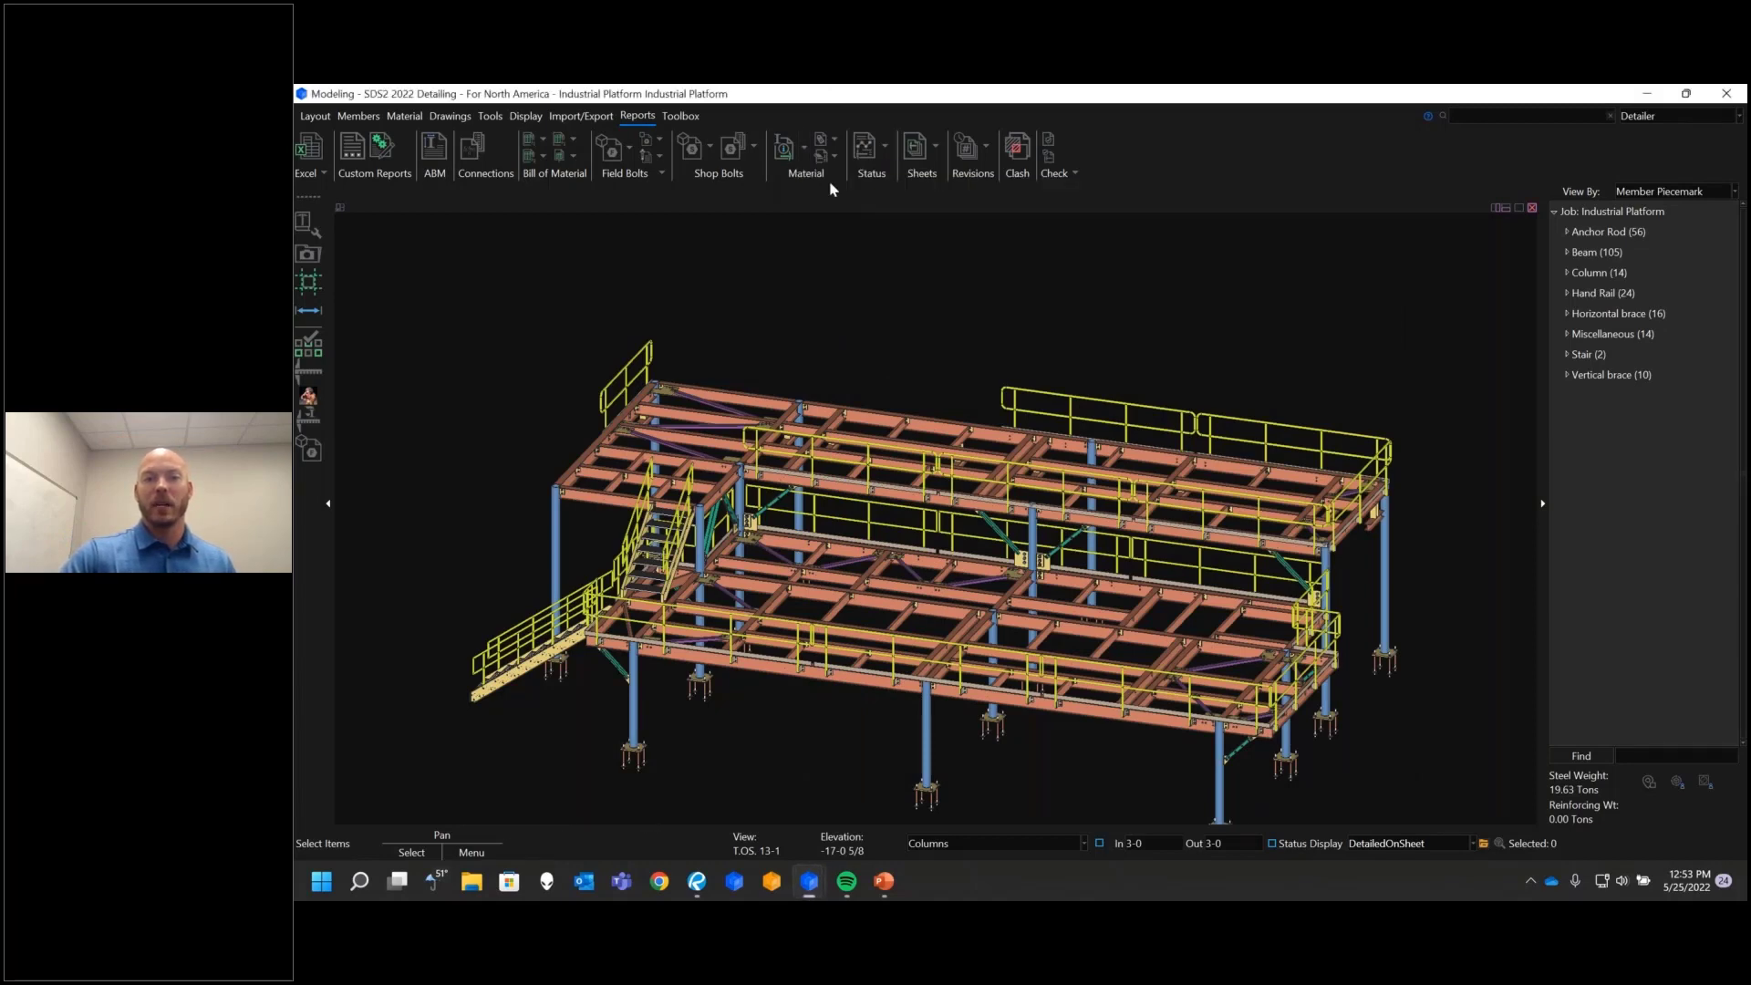
{"action": "left_click", "coordinate": [805, 148]}
{"action": "left_click", "coordinate": [834, 175]}
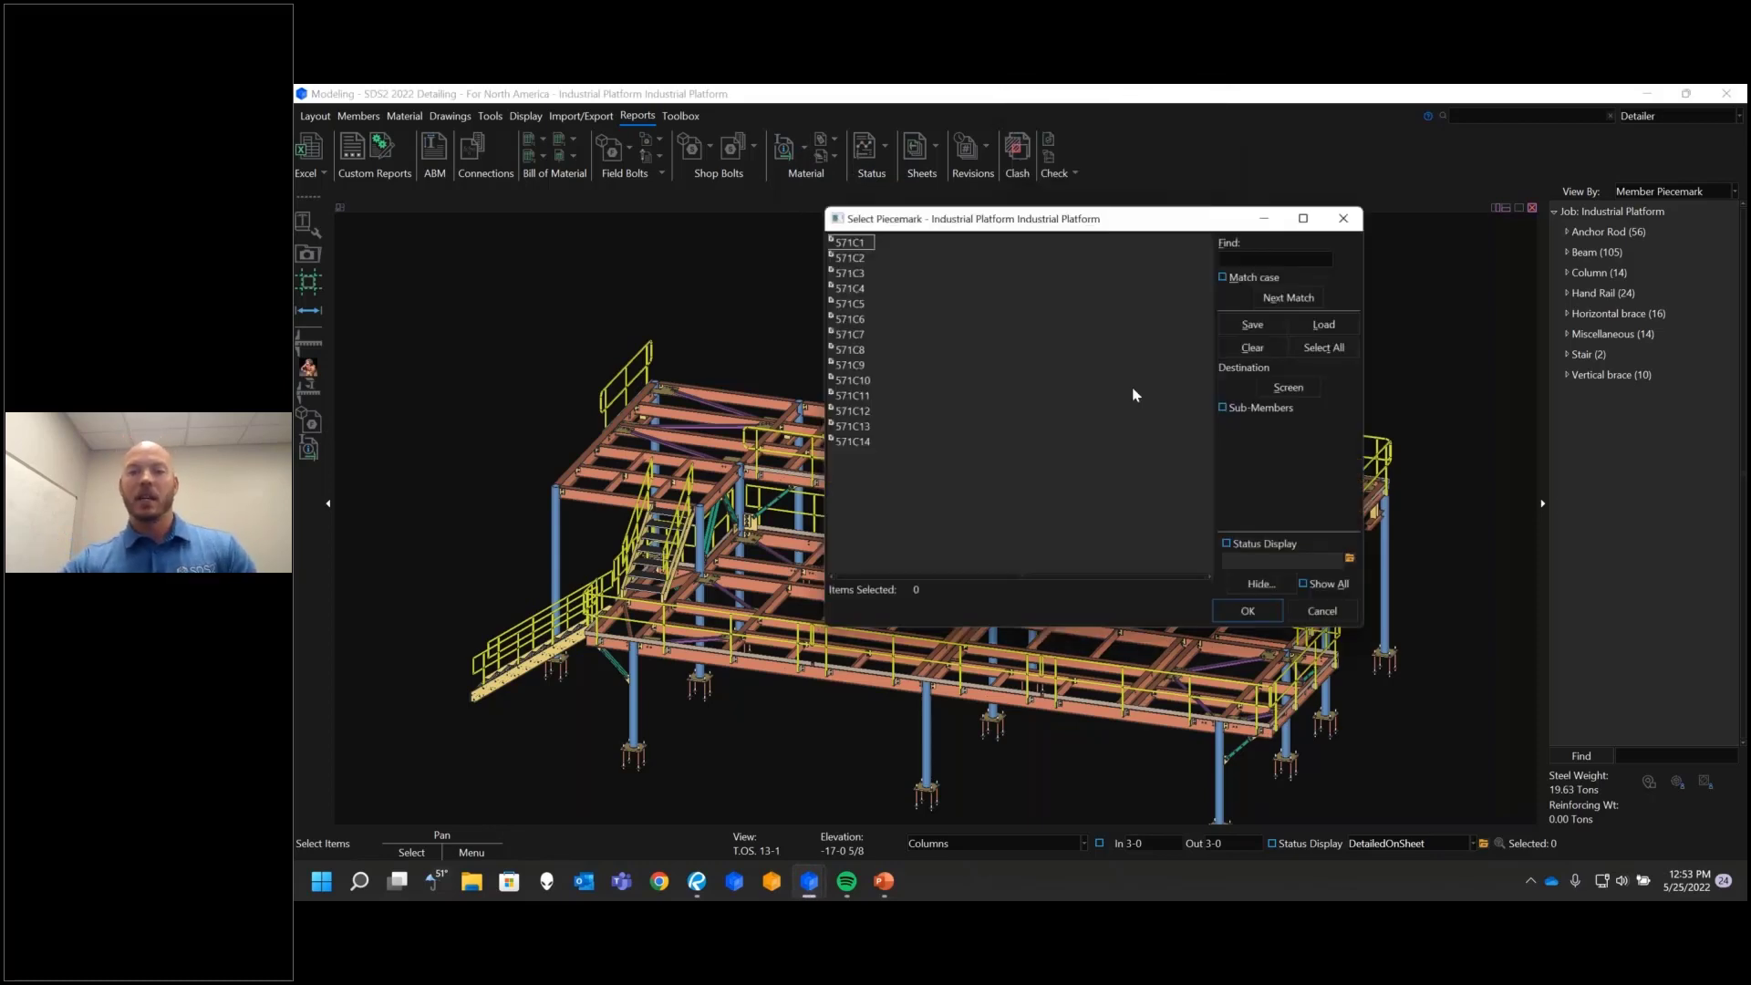
{"action": "left_click", "coordinate": [865, 244]}
{"action": "left_click_drag", "start_coordinate": [865, 244], "coordinate": [903, 453]}
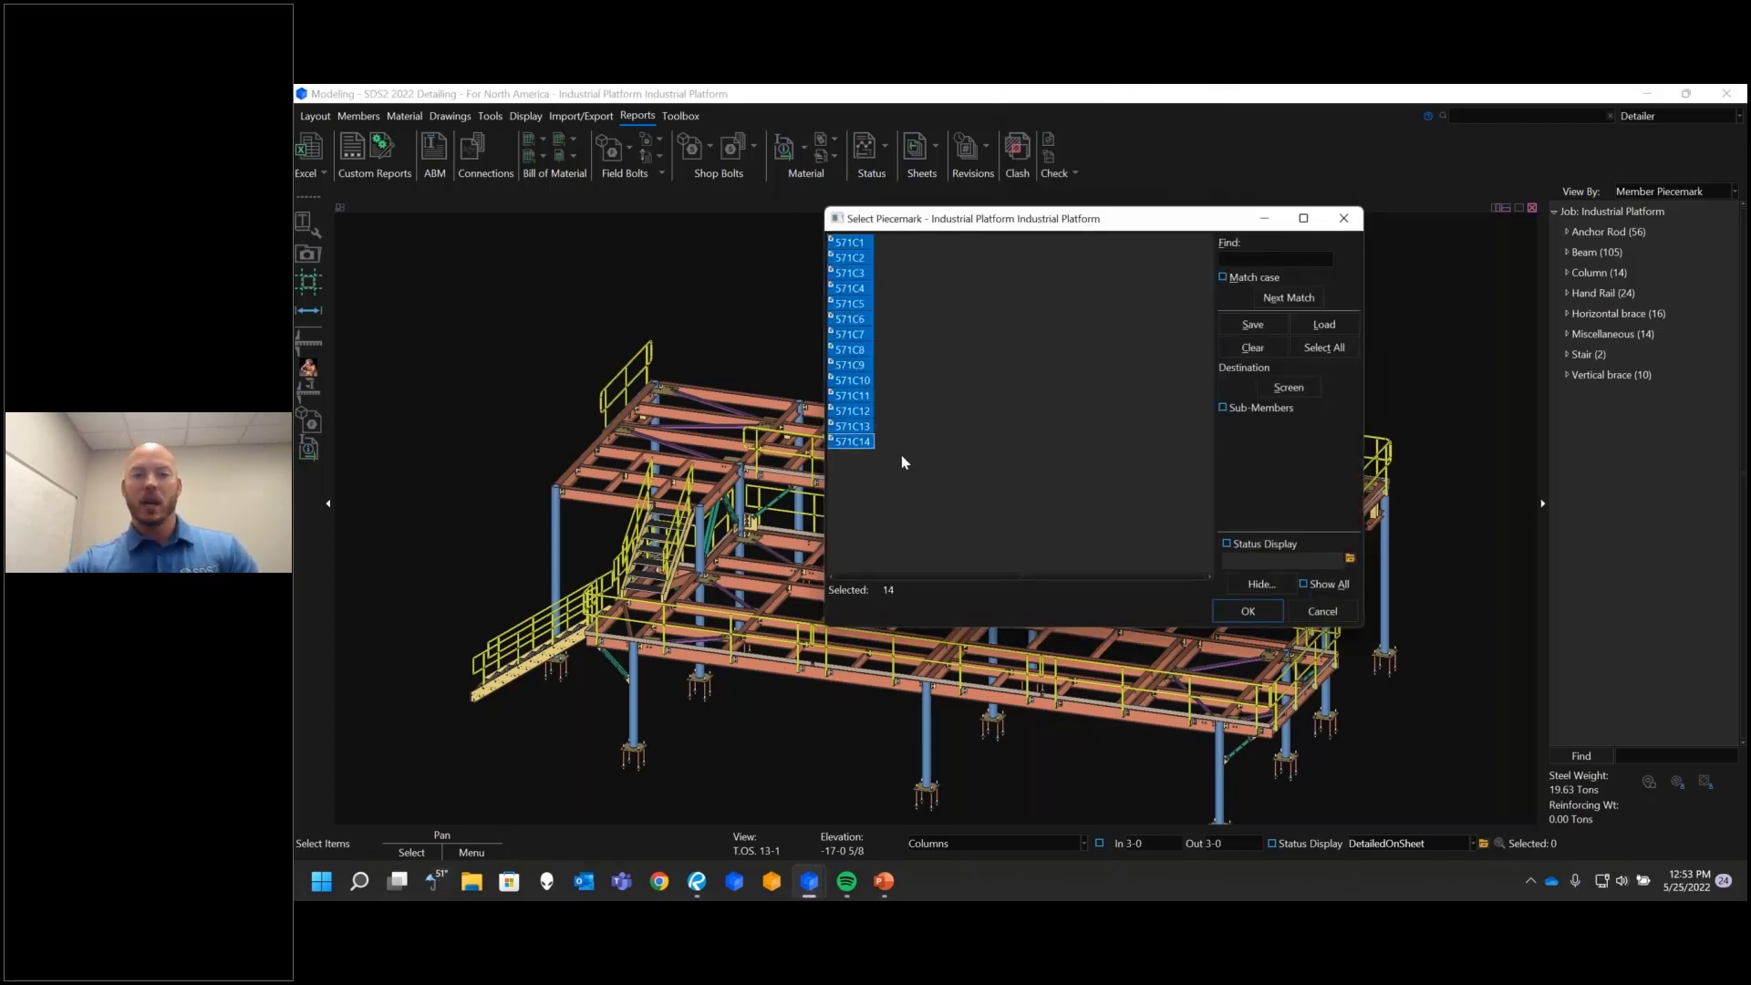
{"action": "left_click", "coordinate": [1237, 621]}
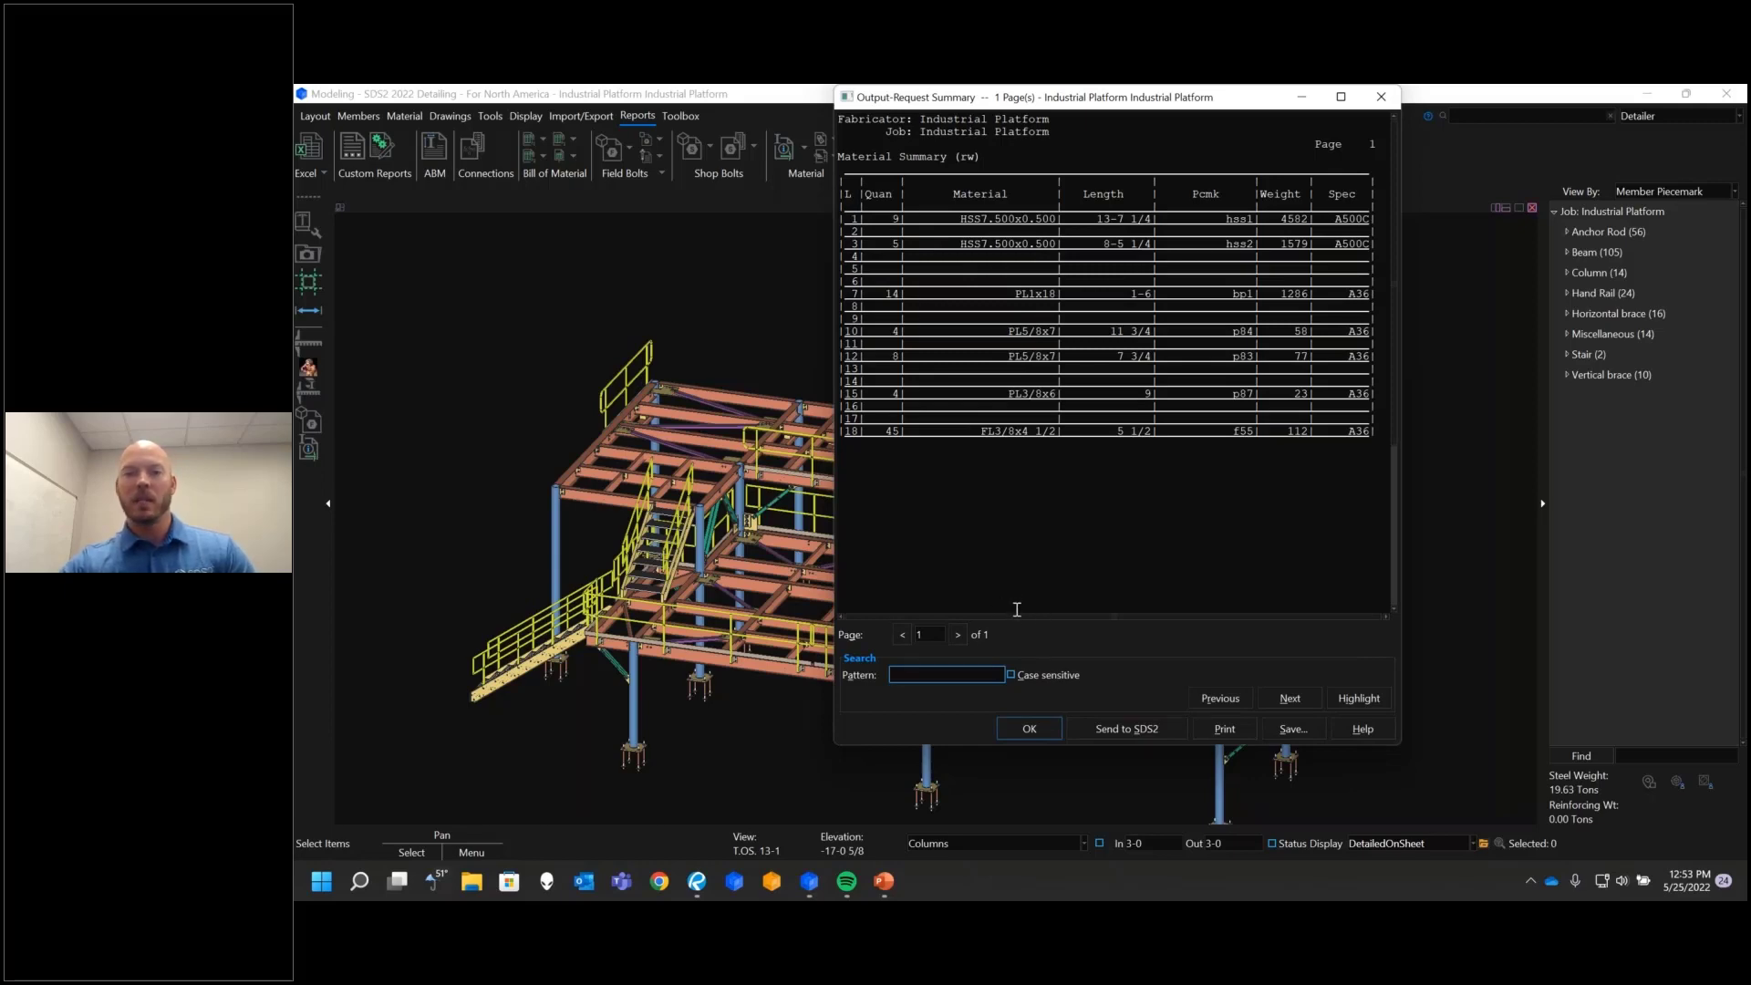
{"action": "left_click", "coordinate": [1046, 735]}
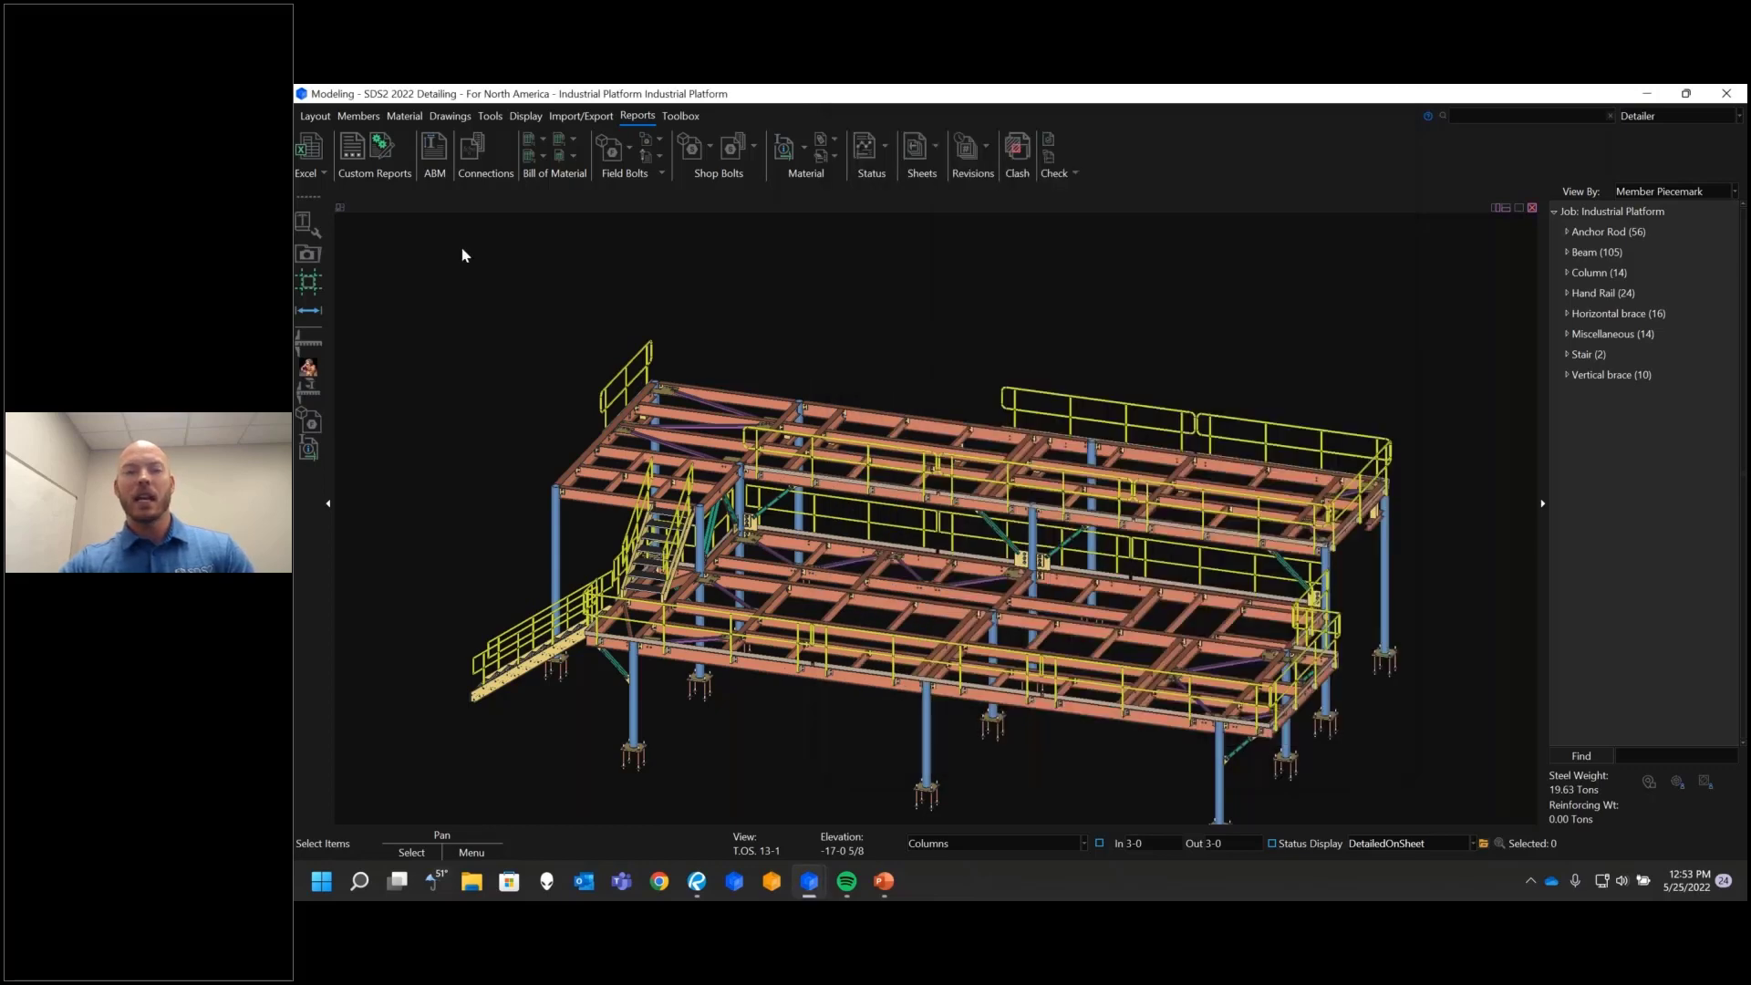
Step: Start an Excel report output with the PlateReportByThickness report and look over its page layout and text options
{"action": "left_click", "coordinate": [306, 148]}
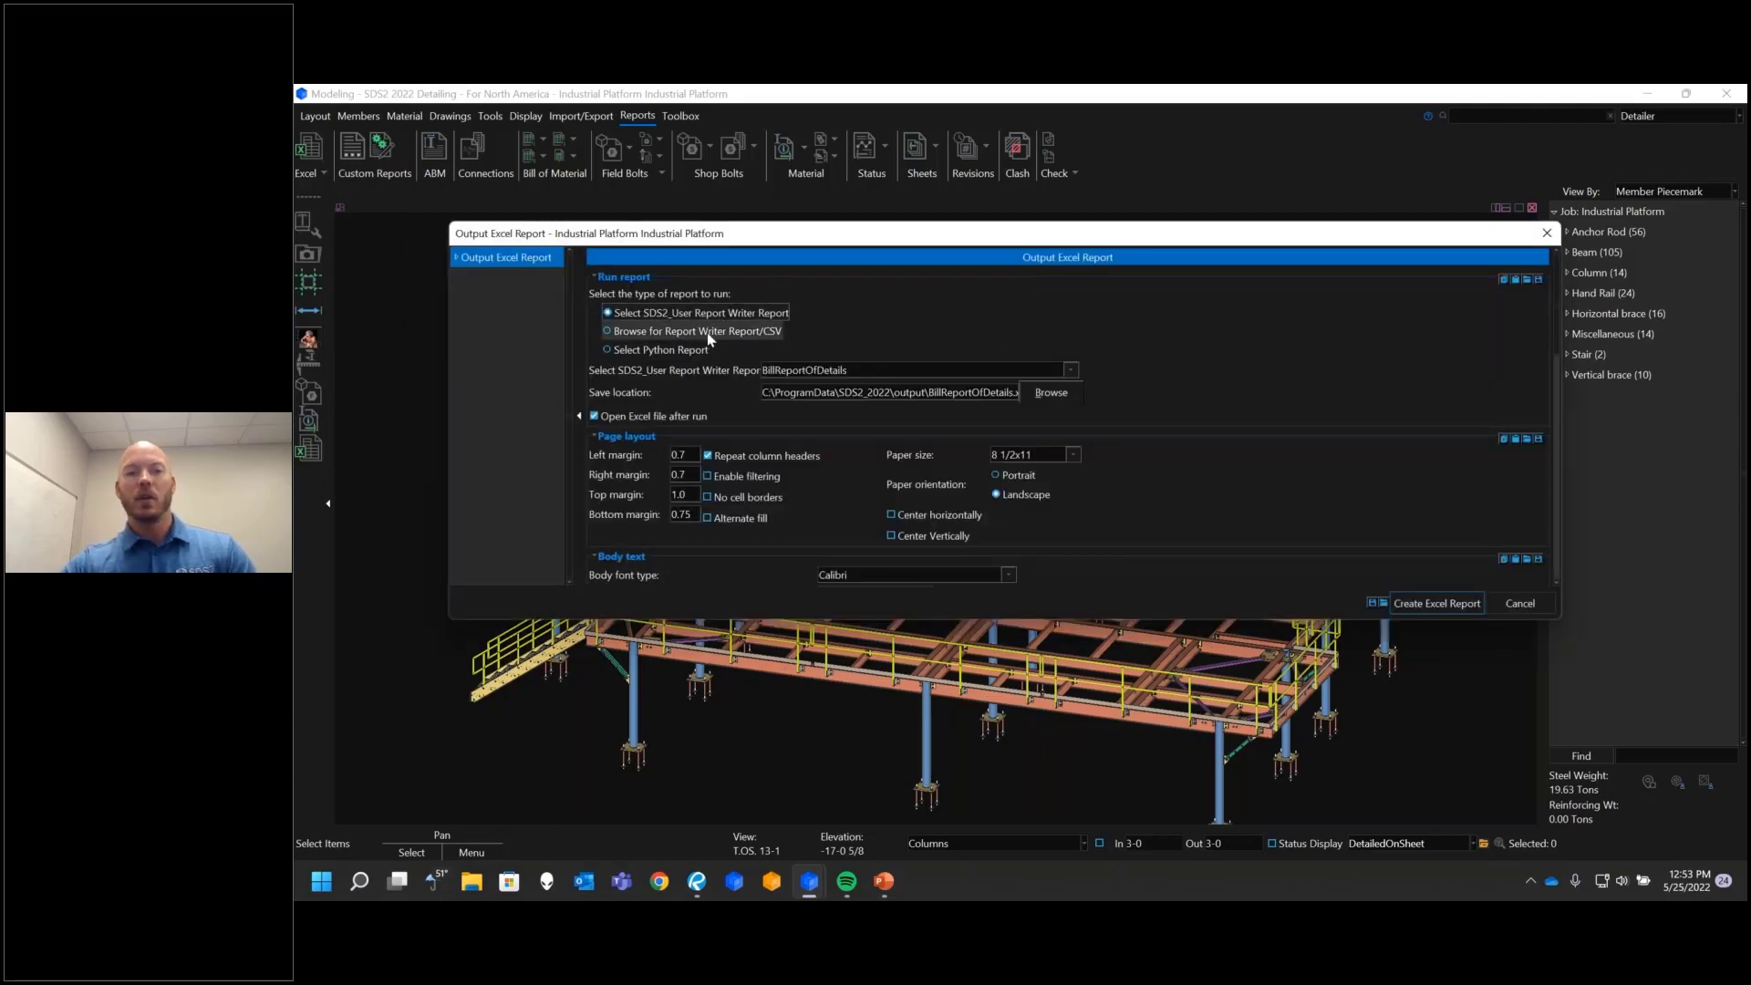
{"action": "left_click", "coordinate": [1071, 372]}
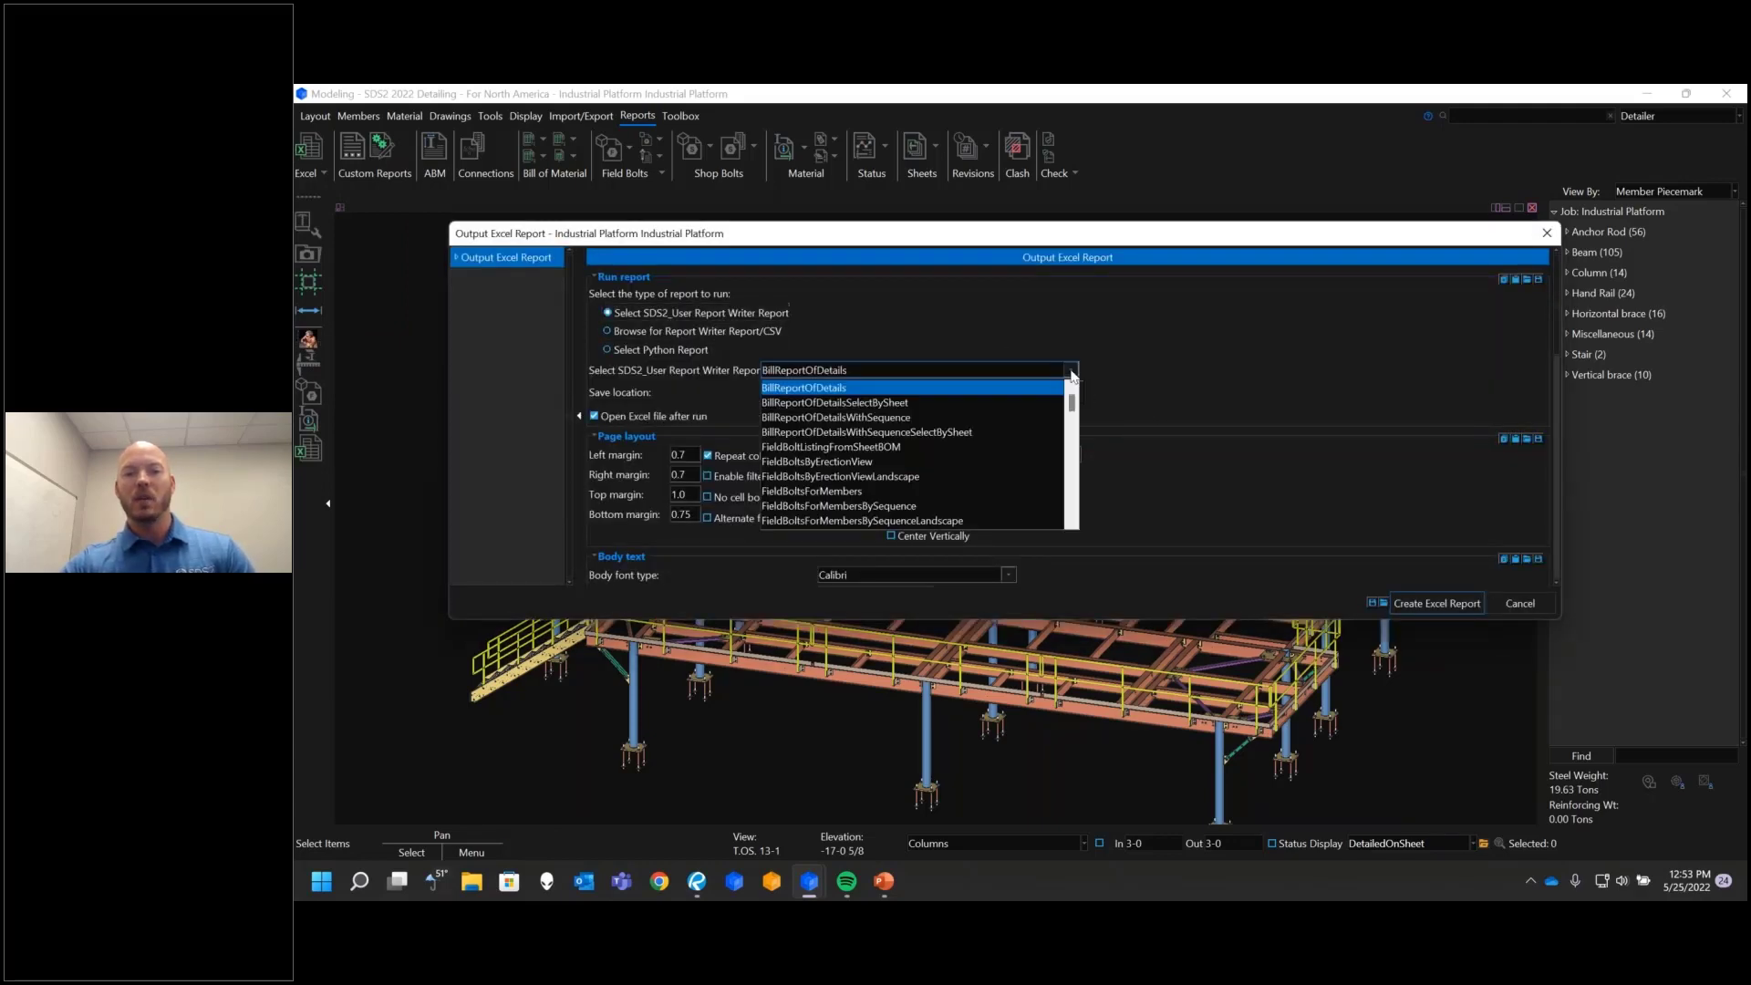
{"action": "scroll", "coordinate": [949, 410], "scroll_direction": "down", "scroll_amount": 4}
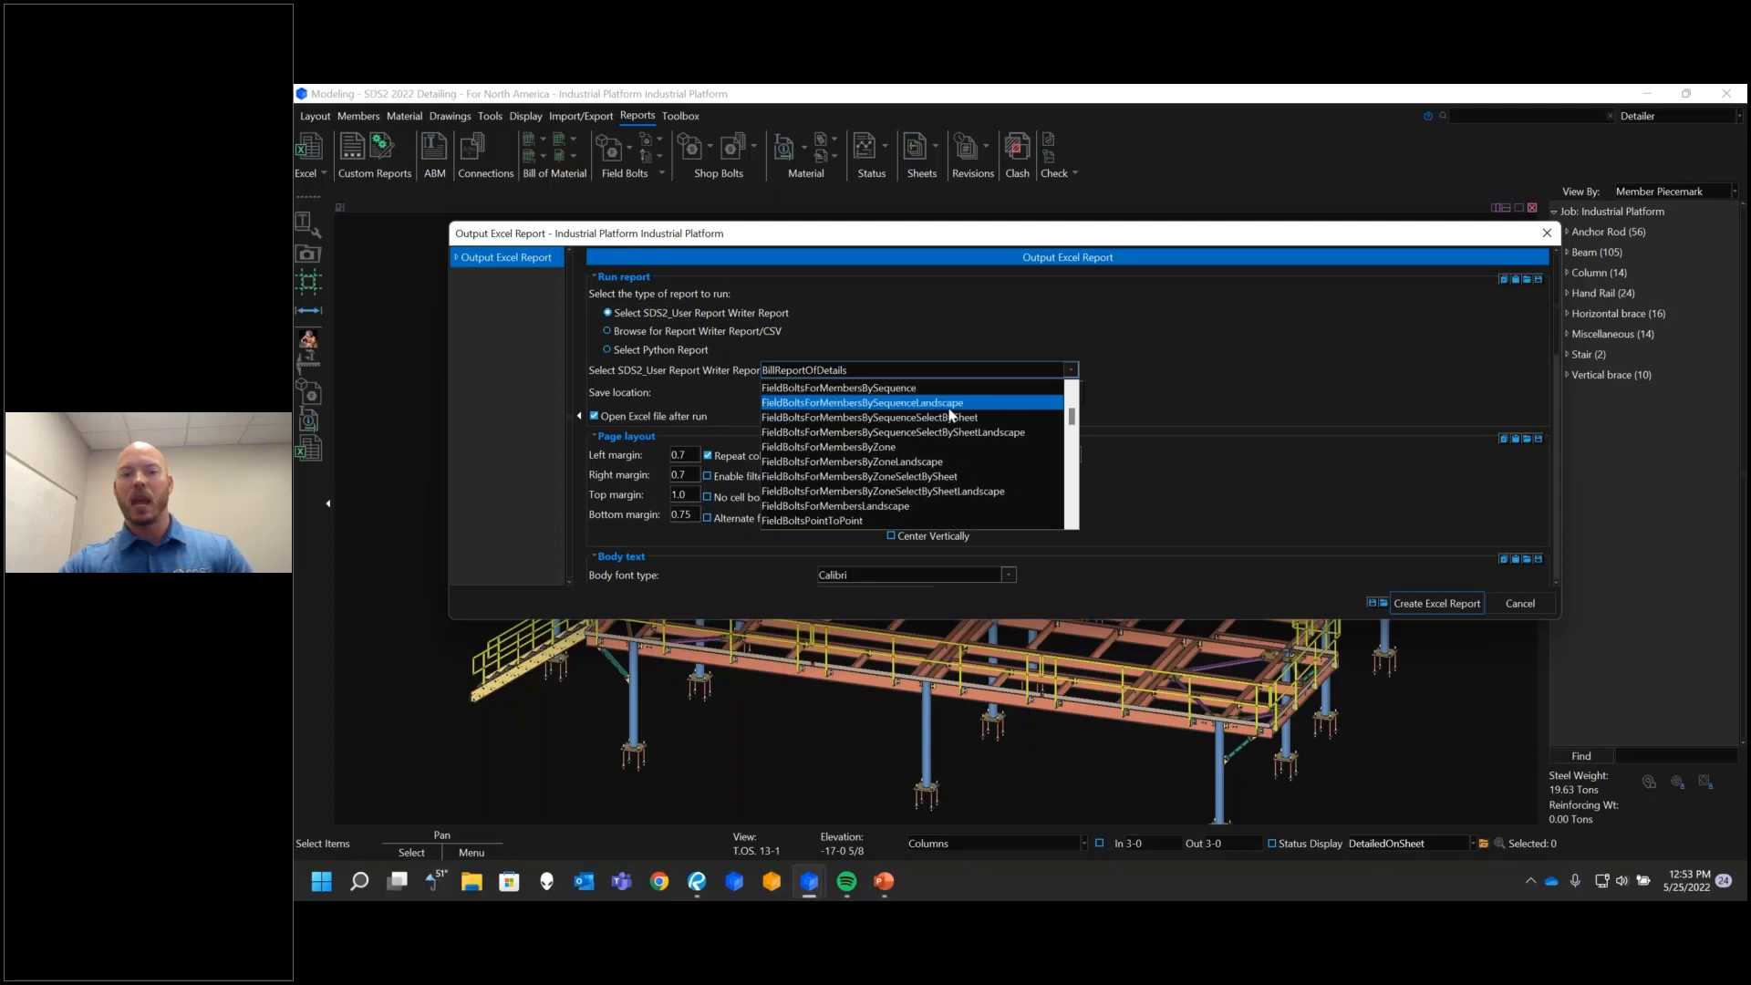
{"action": "scroll", "coordinate": [922, 438], "scroll_direction": "down", "scroll_amount": 5}
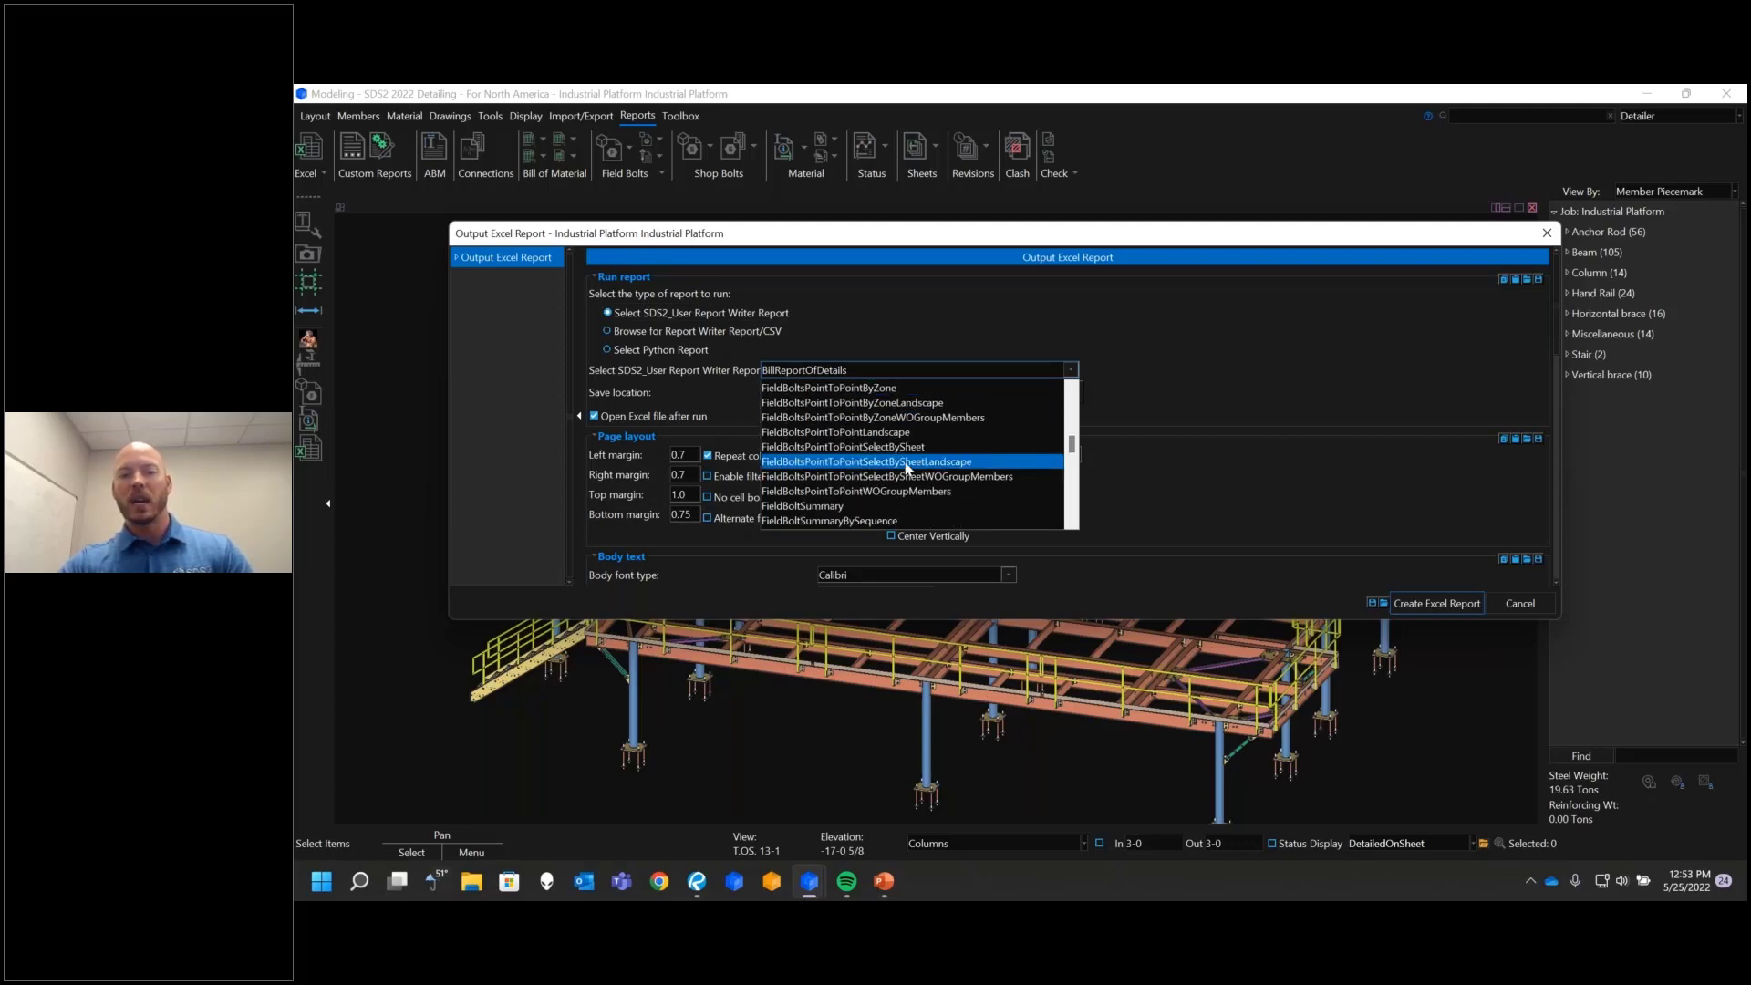
{"action": "scroll", "coordinate": [903, 472], "scroll_direction": "down", "scroll_amount": 5}
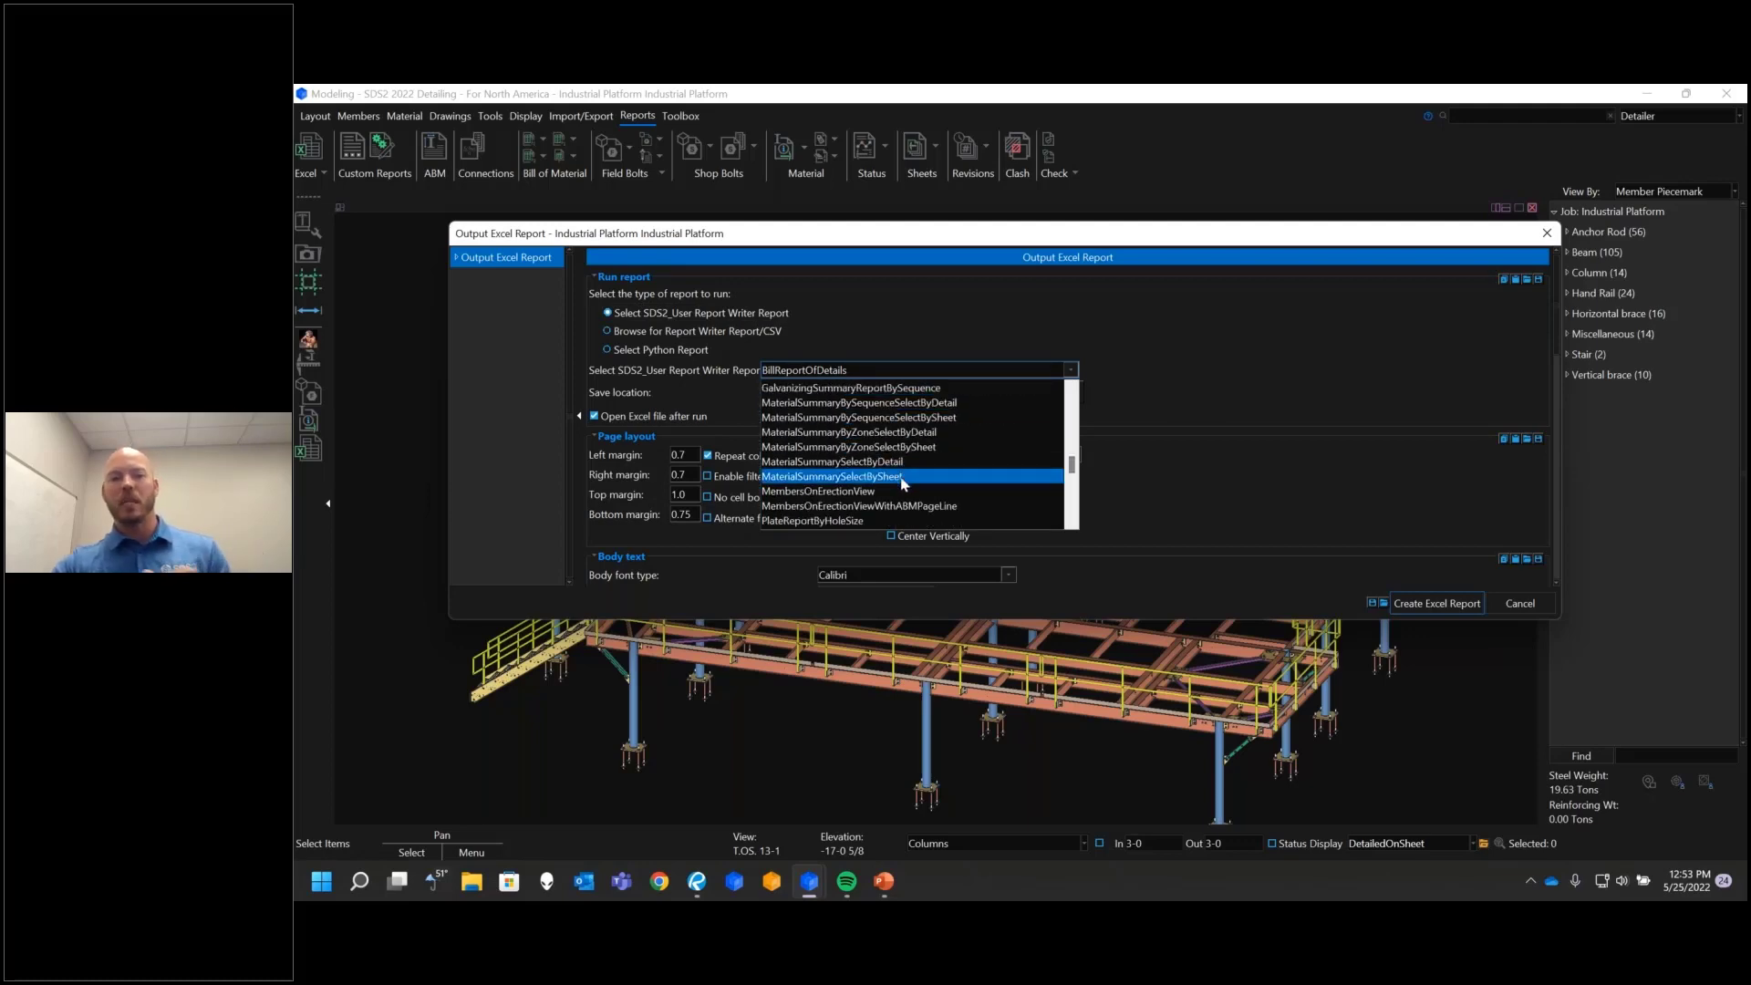
{"action": "scroll", "coordinate": [908, 492], "scroll_direction": "down", "scroll_amount": 4}
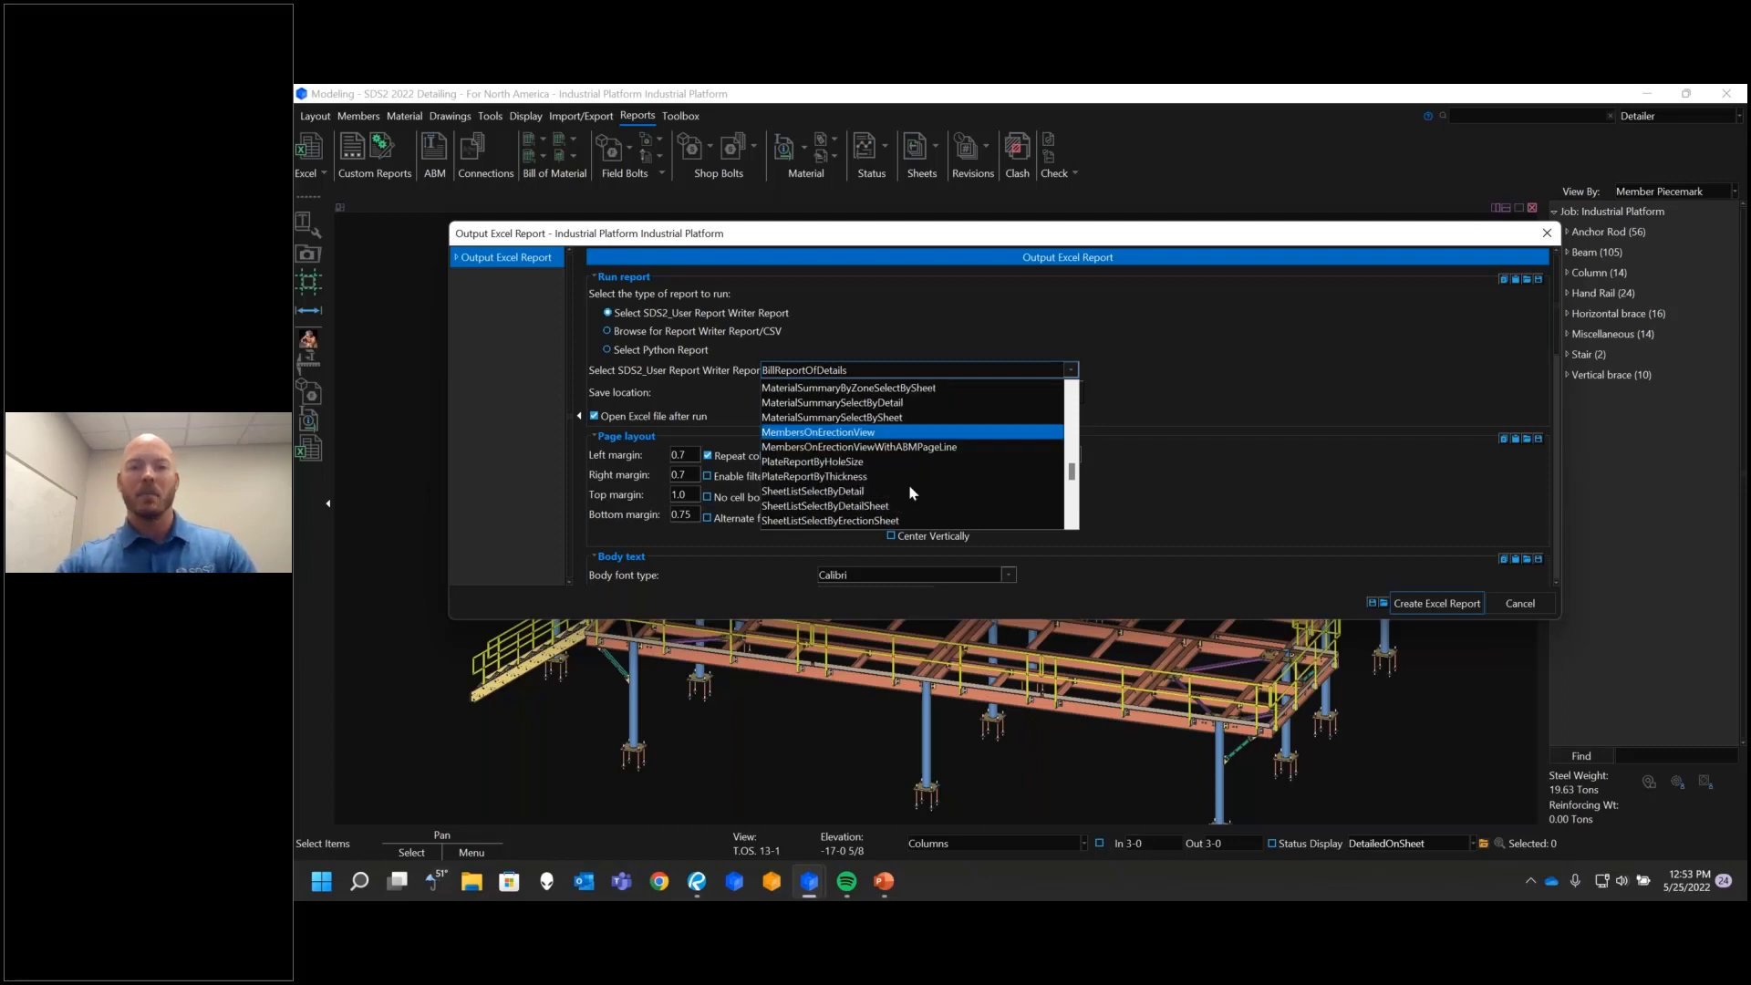
{"action": "left_click", "coordinate": [853, 478]}
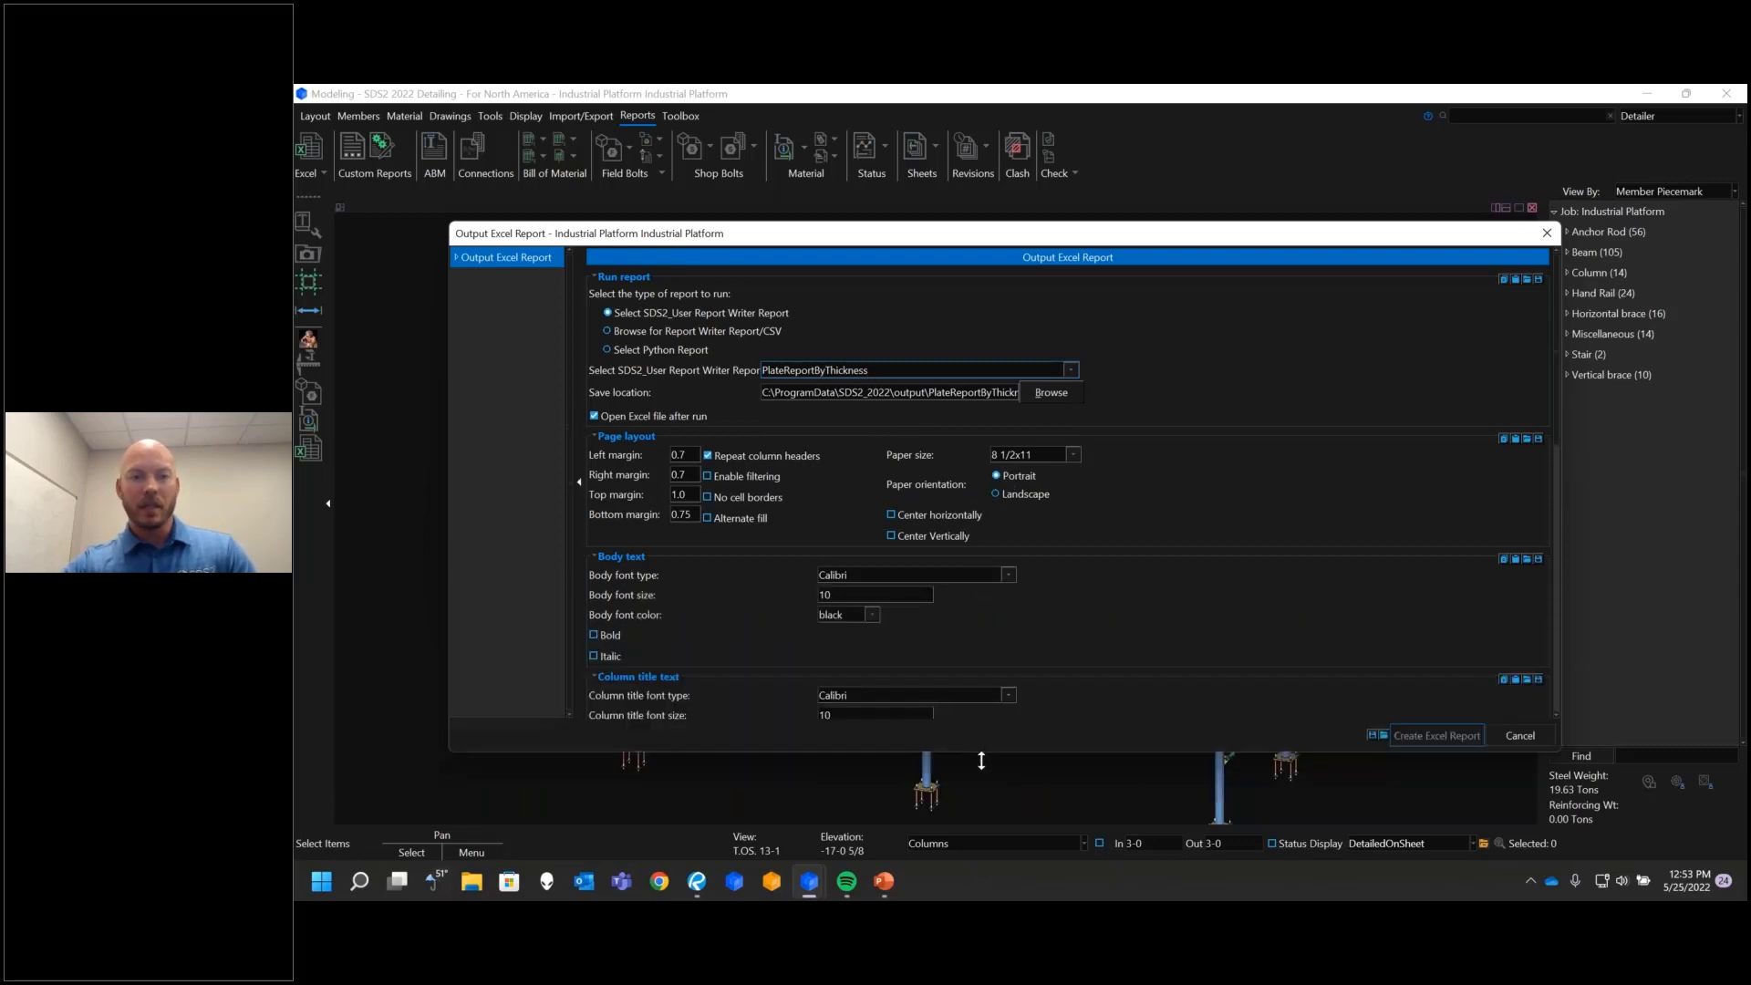
{"action": "left_click_drag", "start_coordinate": [1214, 234], "coordinate": [1213, 182]}
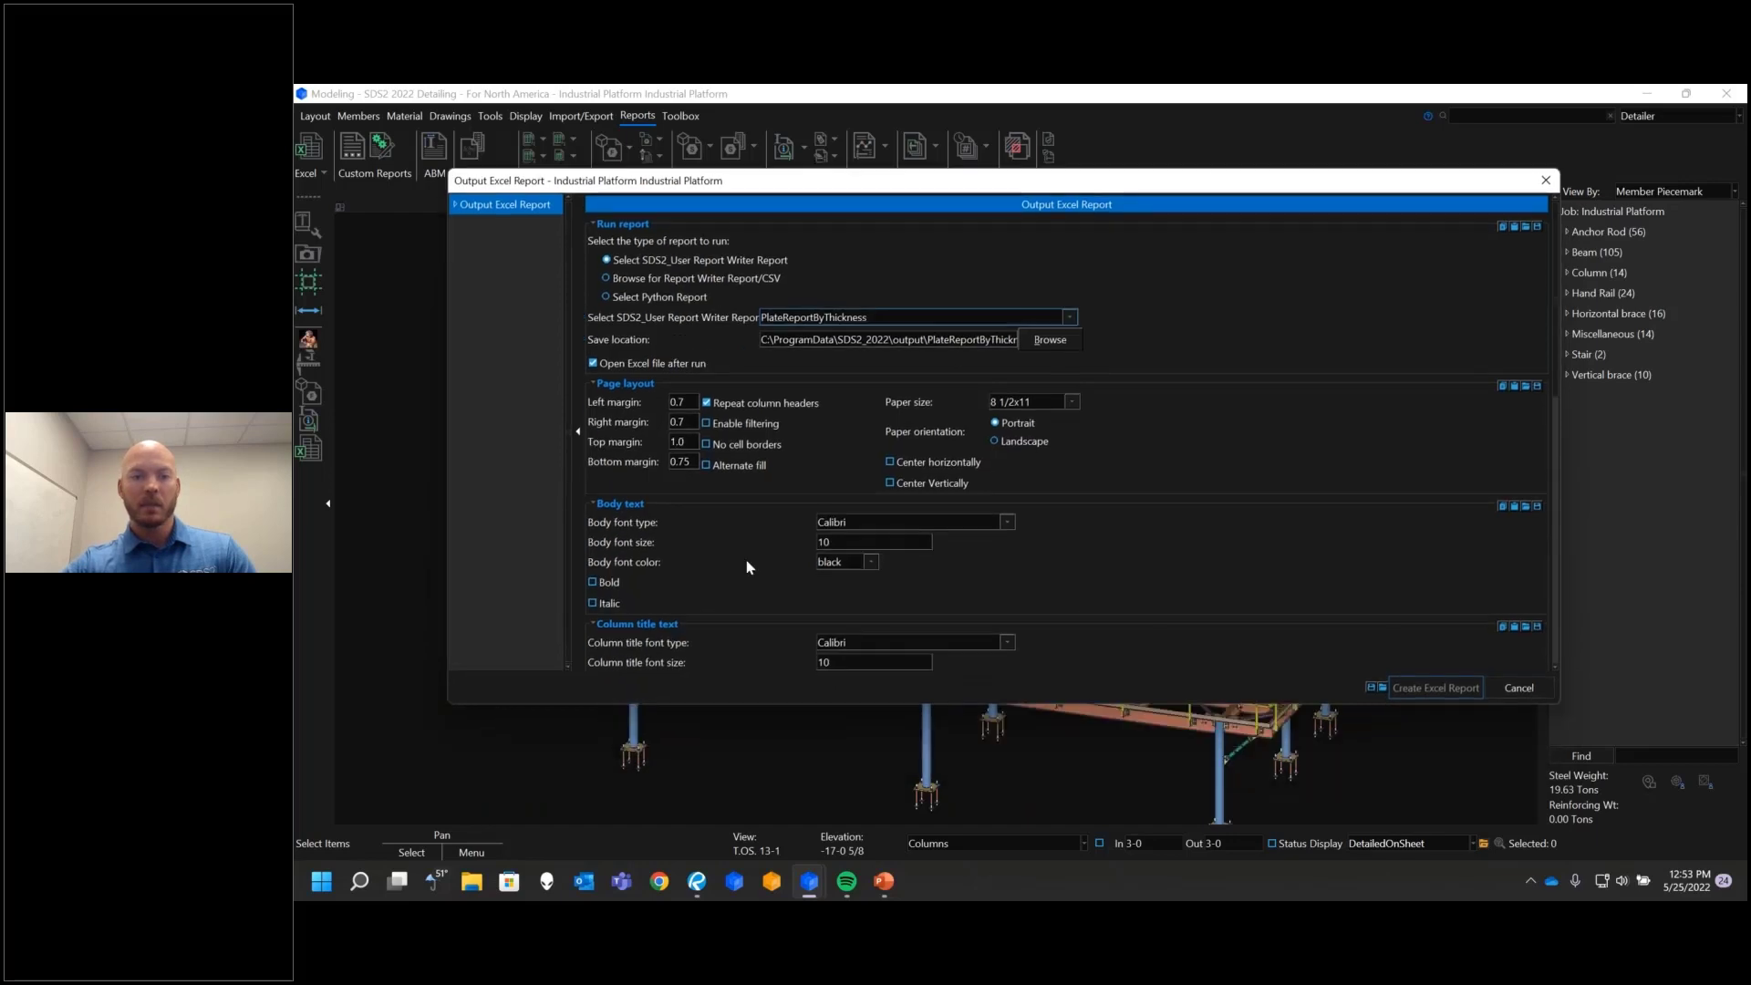
{"action": "scroll", "coordinate": [750, 565], "scroll_direction": "down", "scroll_amount": 3}
{"action": "scroll", "coordinate": [1055, 624], "scroll_direction": "up", "scroll_amount": 5}
Step: Change the report to MaterialSummarySelectByDetail and create the Excel file for columns 571C1 through 571C14
{"action": "left_click", "coordinate": [957, 316]}
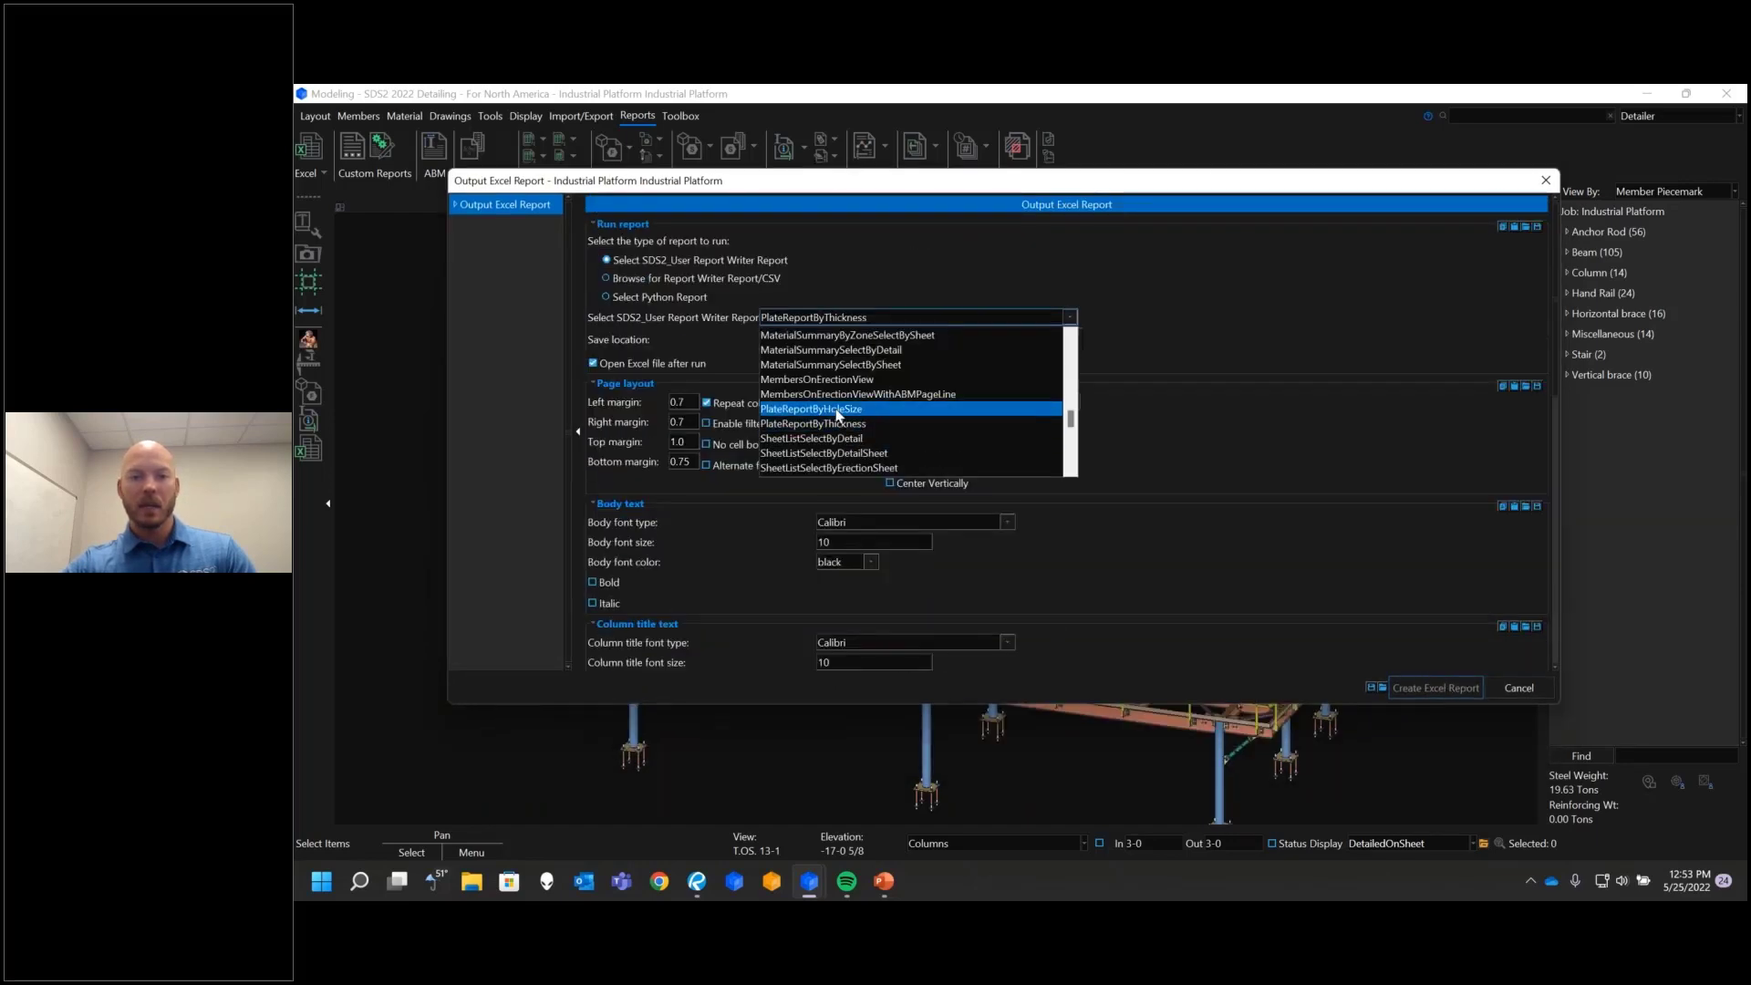
{"action": "scroll", "coordinate": [832, 393], "scroll_direction": "up", "scroll_amount": 2}
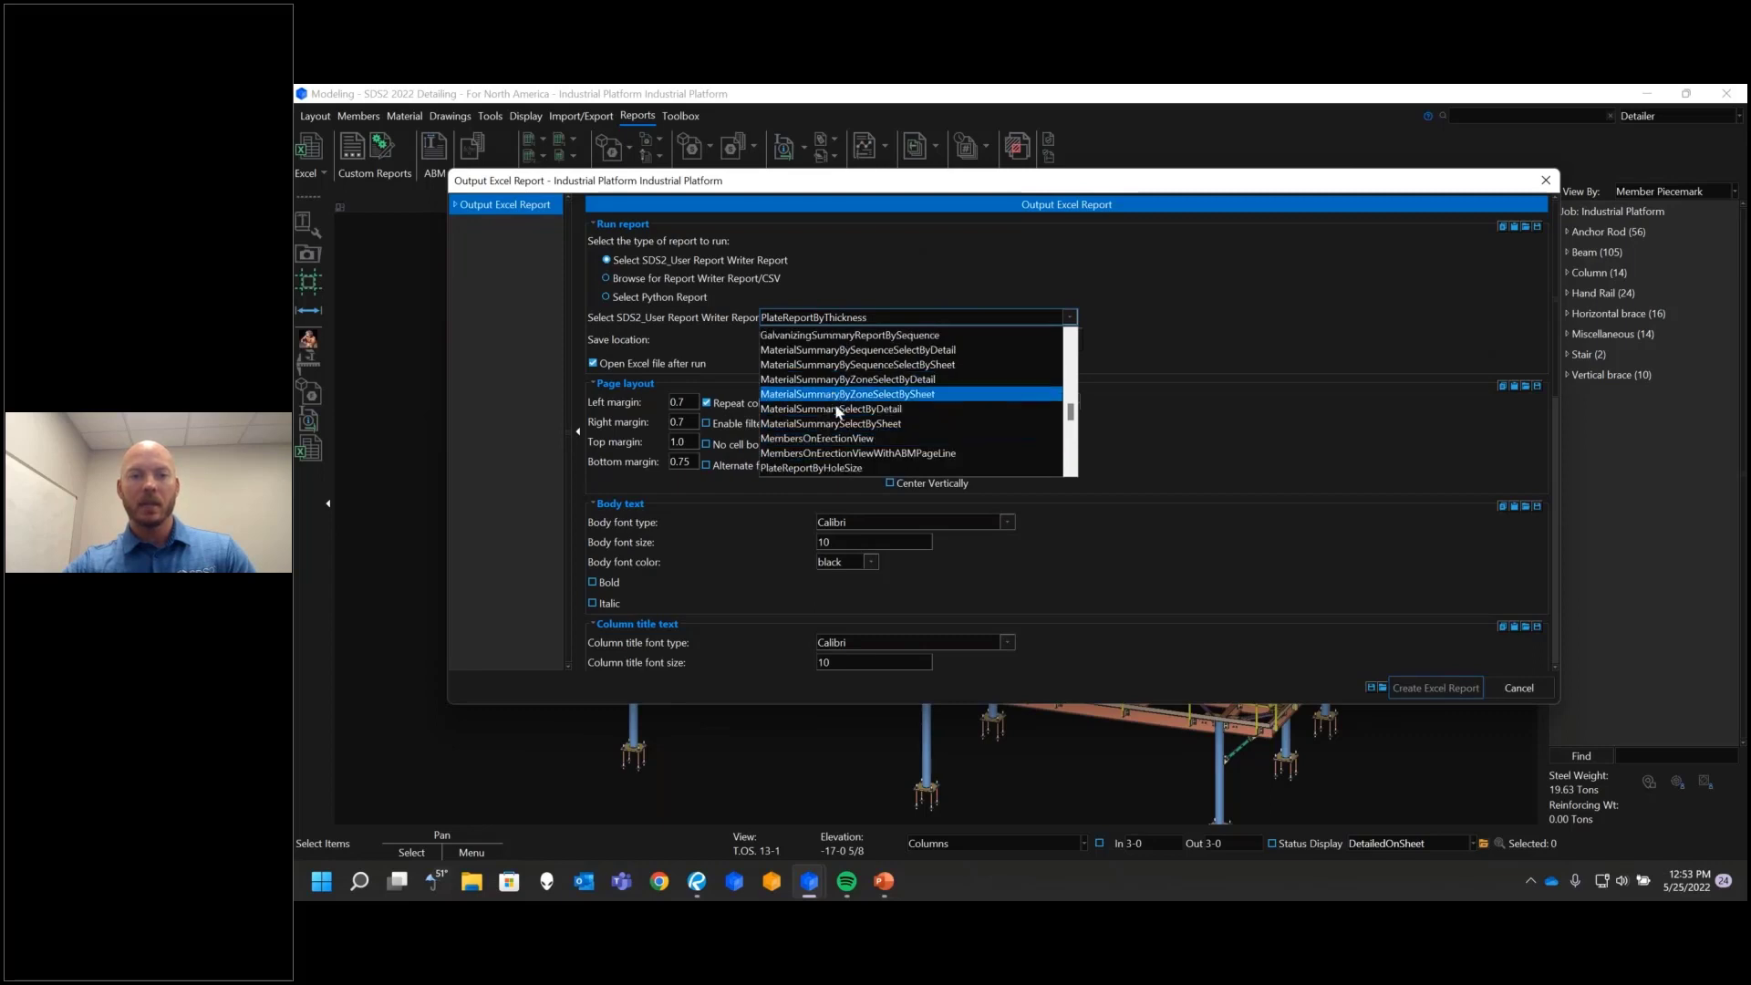
{"action": "left_click", "coordinate": [832, 409]}
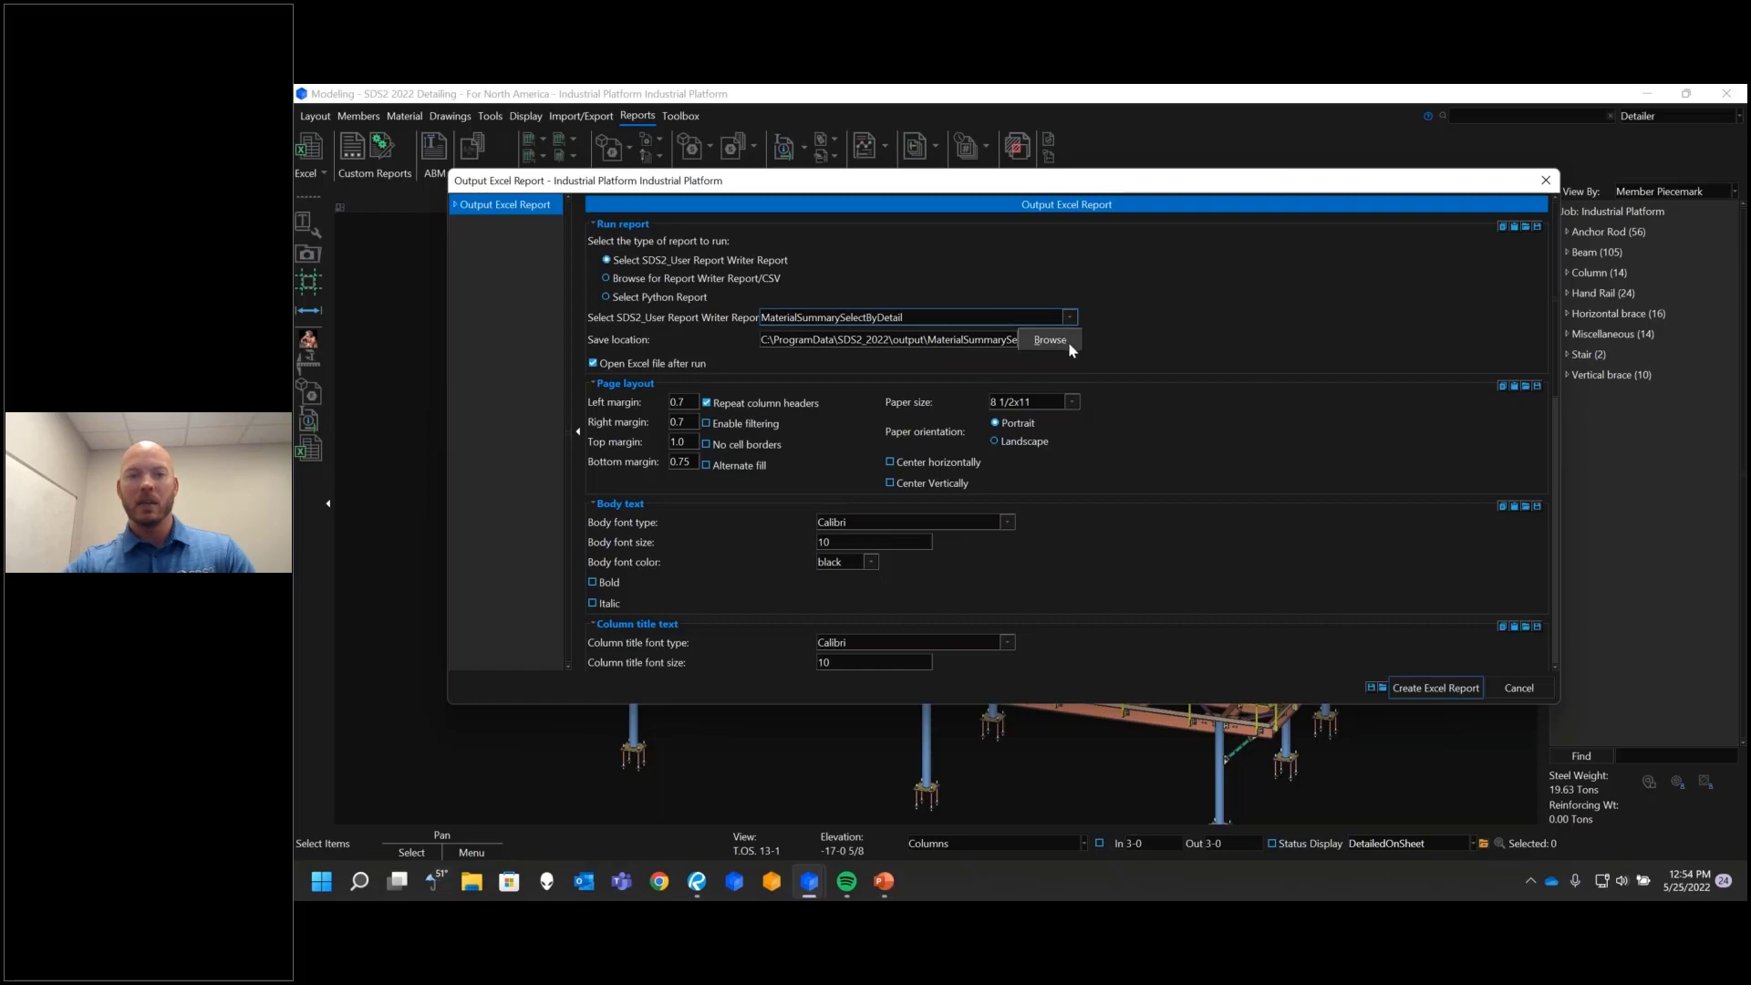
{"action": "left_click", "coordinate": [1436, 688]}
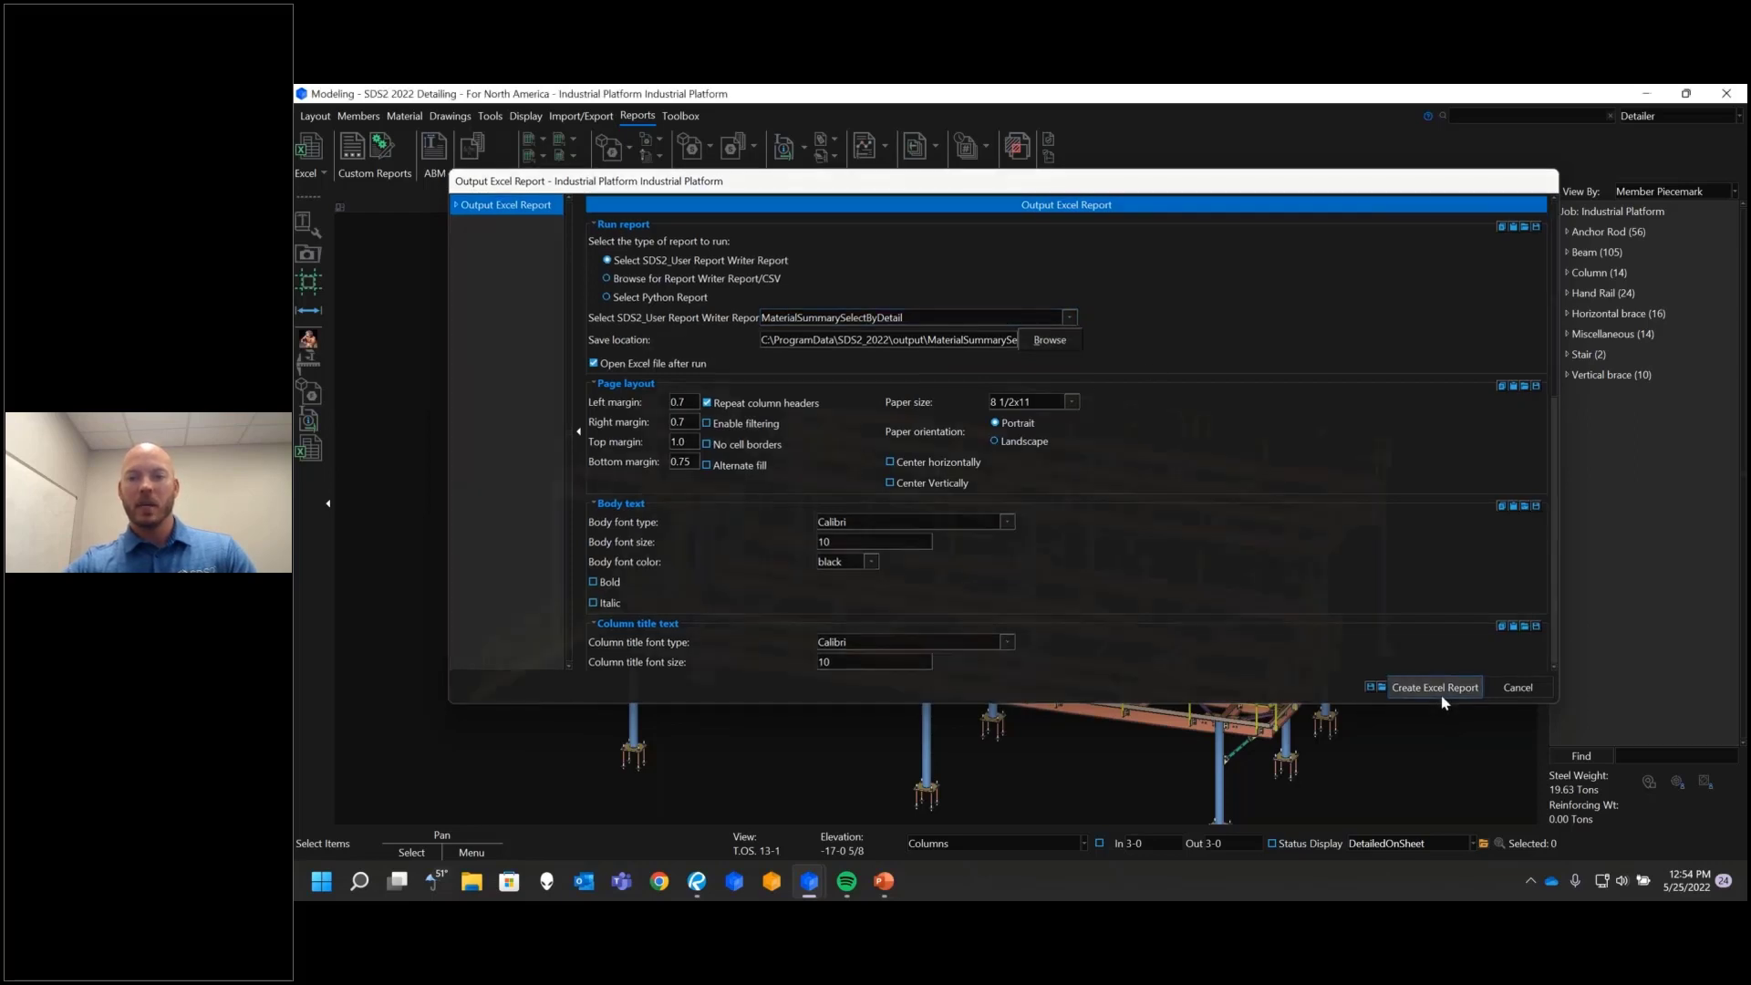
{"action": "left_click_drag", "start_coordinate": [883, 271], "coordinate": [906, 469]}
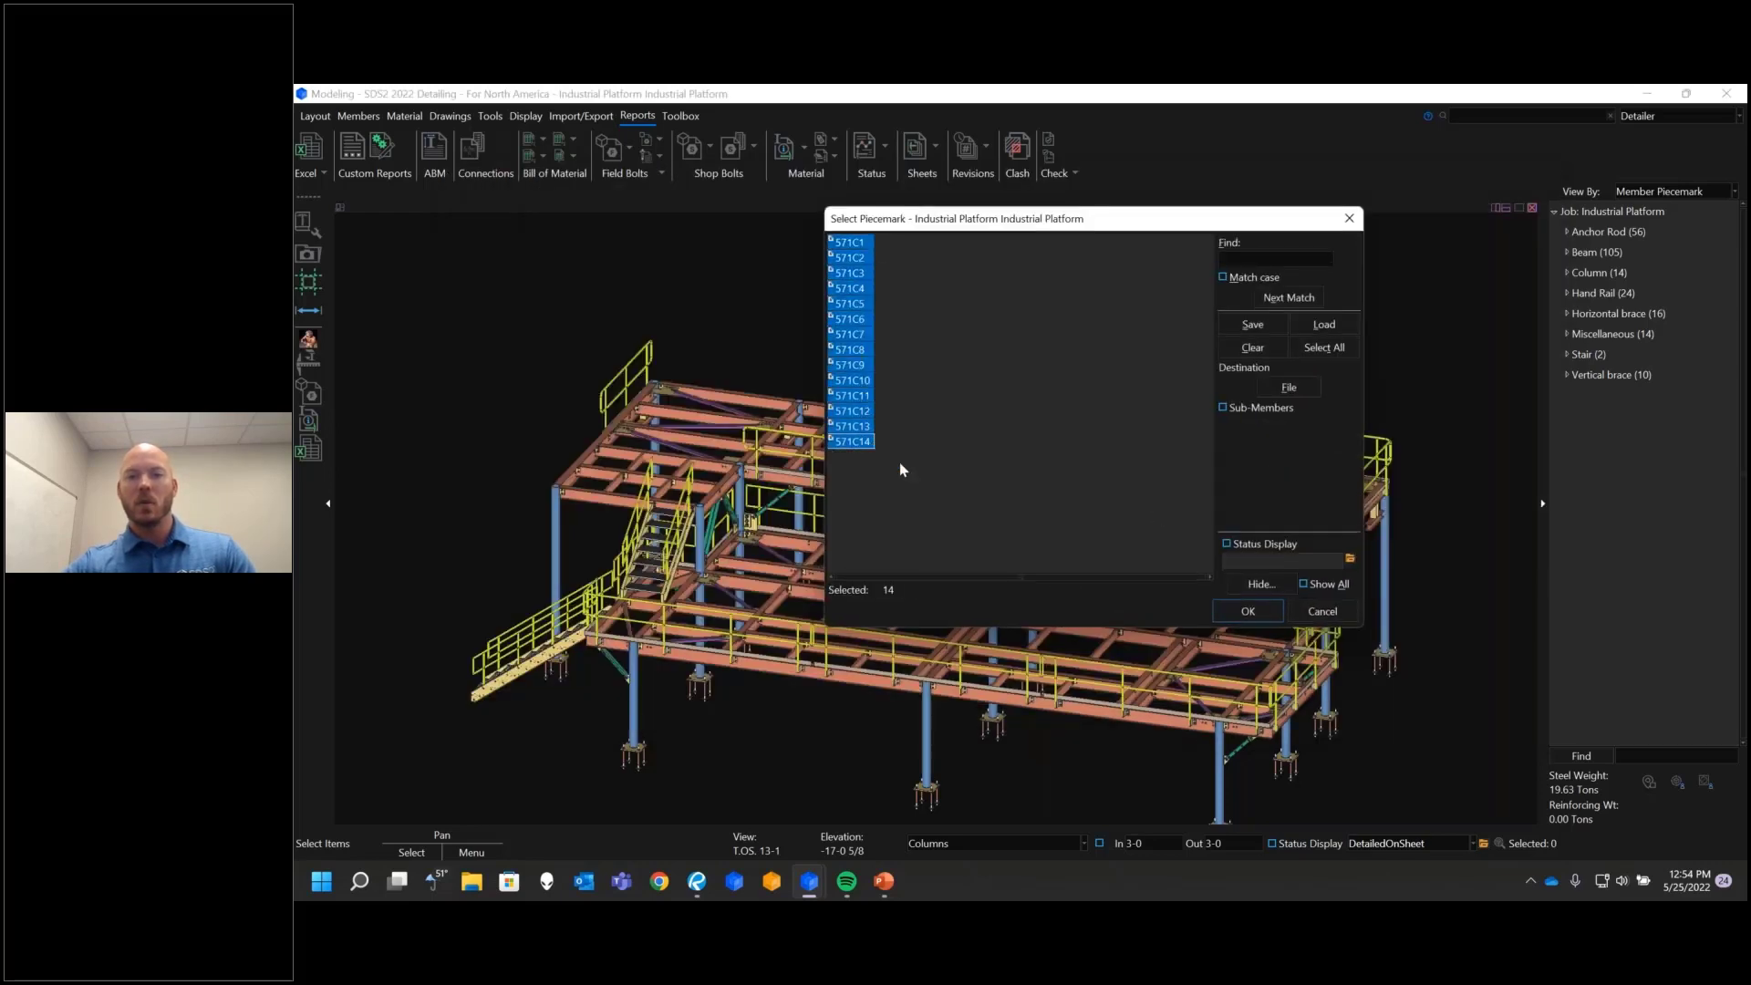
{"action": "left_click", "coordinate": [1249, 612]}
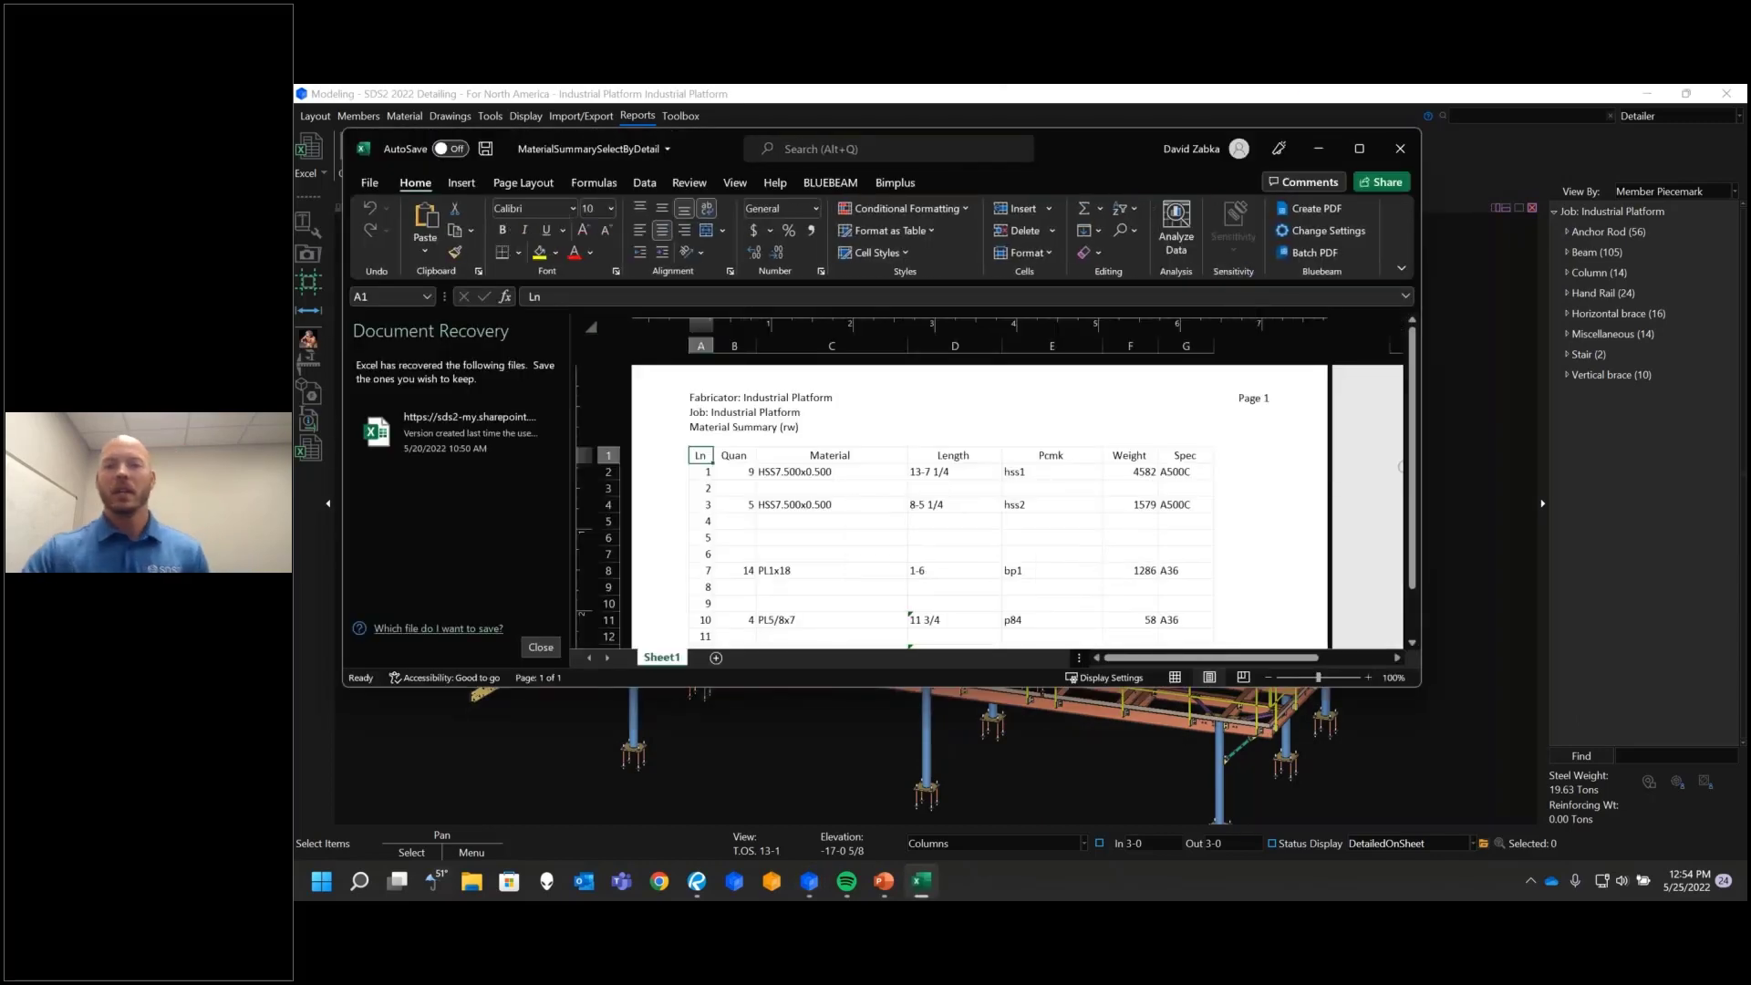
Step: Examine the material summary workbook at full size, dismiss the document recovery list and close the workbook
{"action": "left_click", "coordinate": [1358, 147]}
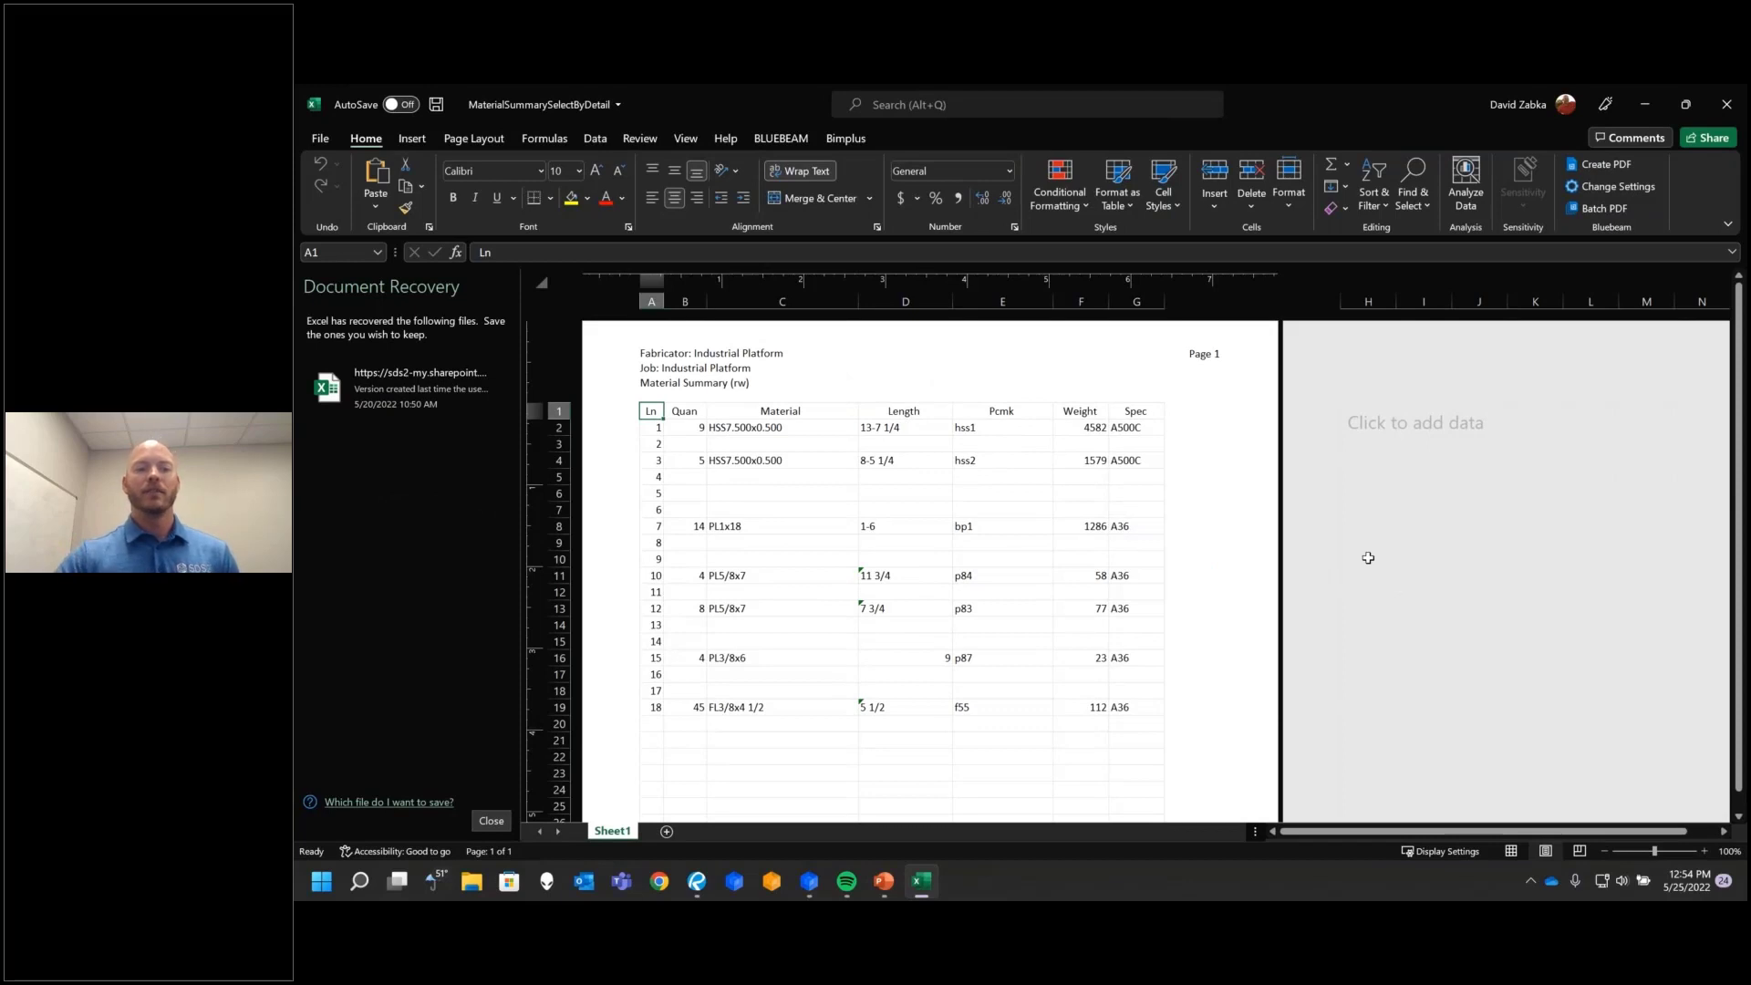
{"action": "left_click", "coordinate": [490, 820]}
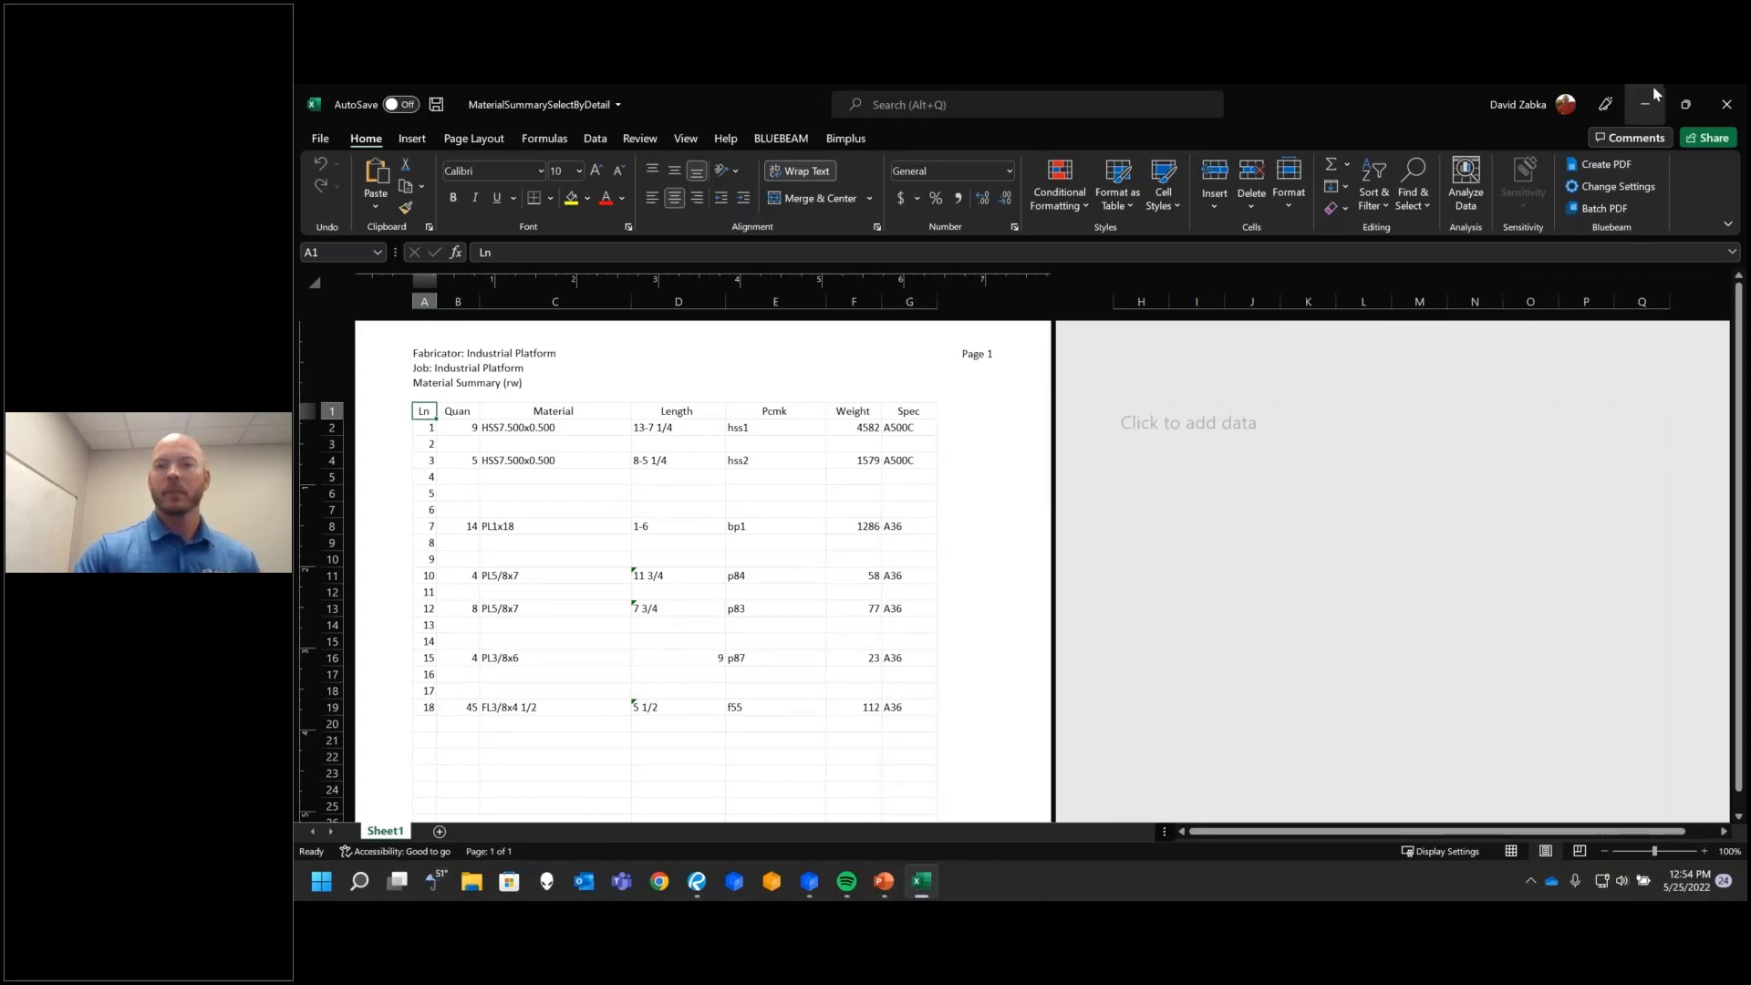
{"action": "left_click", "coordinate": [1726, 104]}
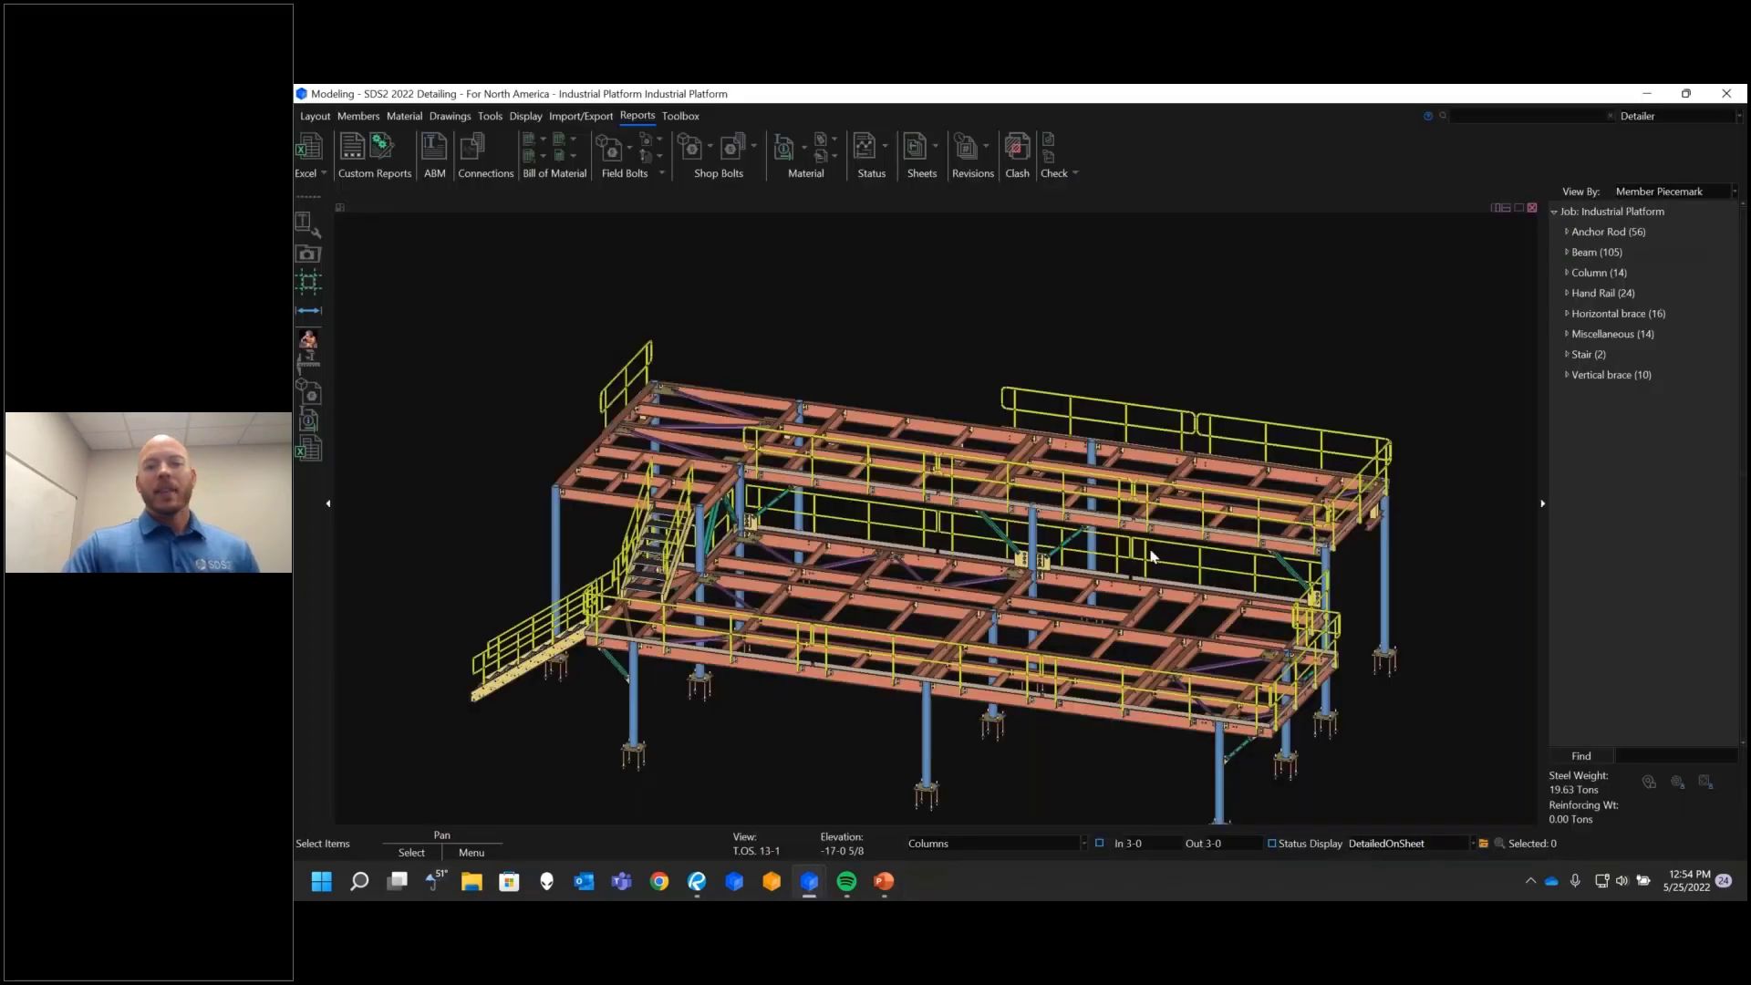
{"action": "scroll", "coordinate": [1148, 556], "scroll_direction": "down", "scroll_amount": 1}
{"action": "middle_click_drag", "start_coordinate": [1149, 555], "coordinate": [1138, 517]}
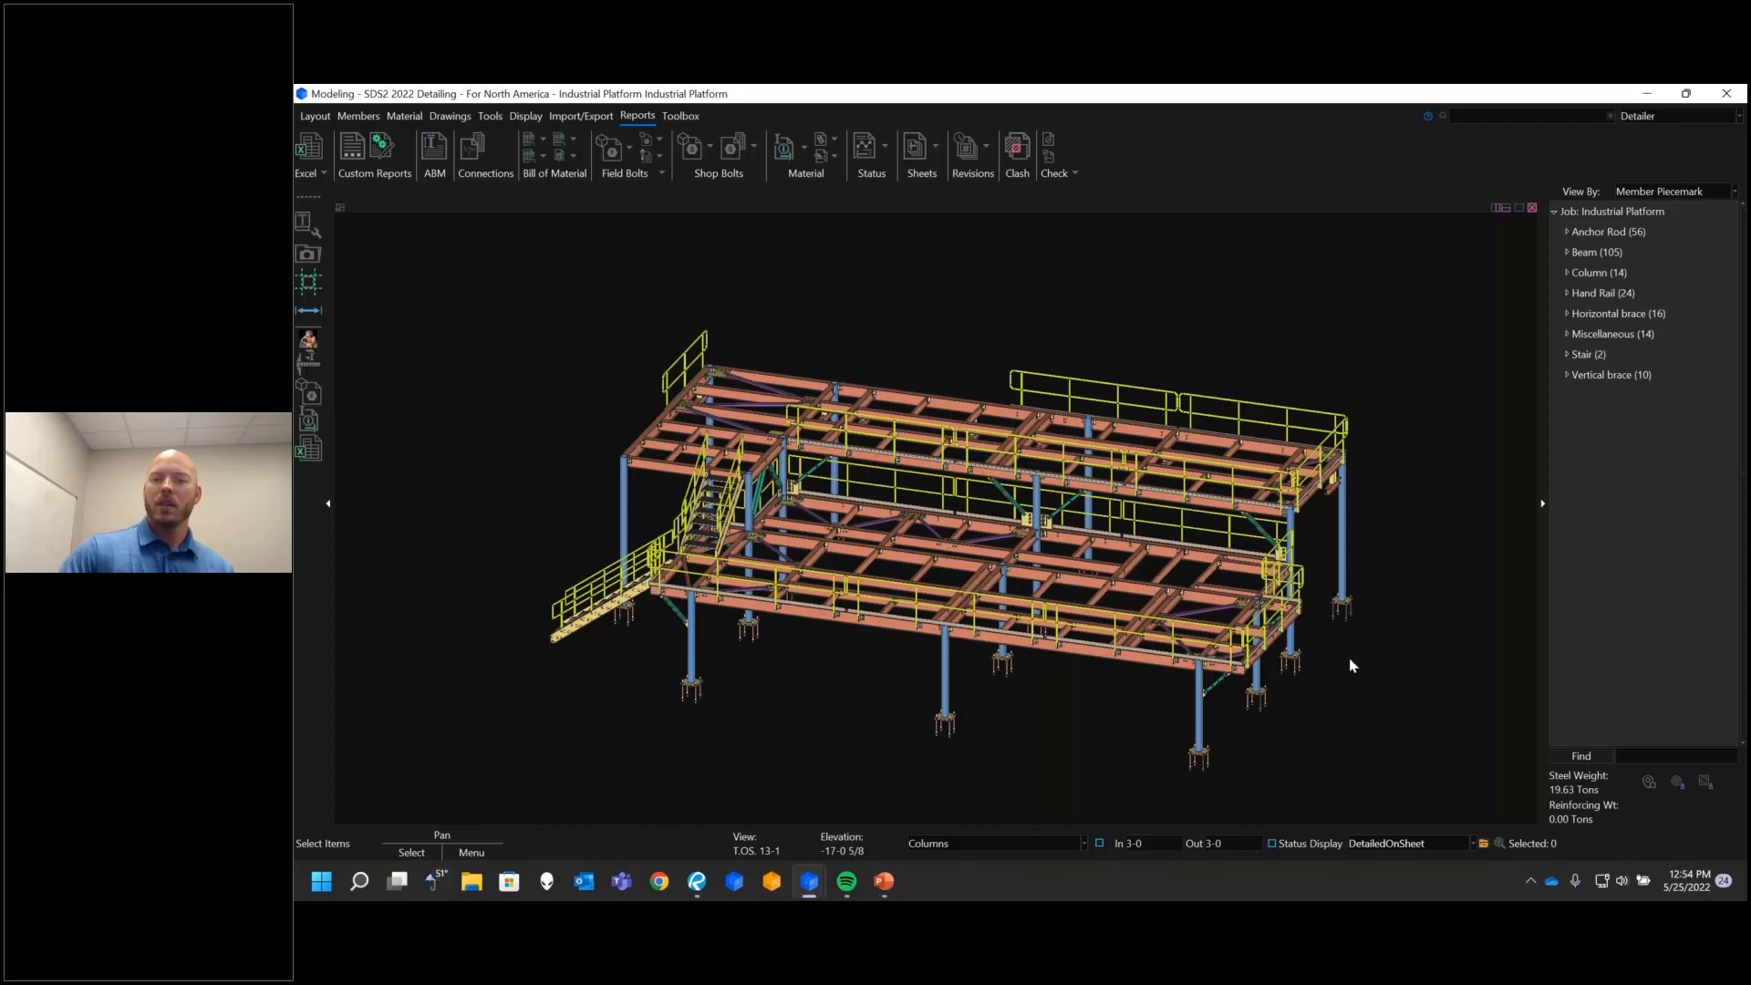
{"action": "middle_click_drag", "start_coordinate": [1344, 648], "coordinate": [1341, 649]}
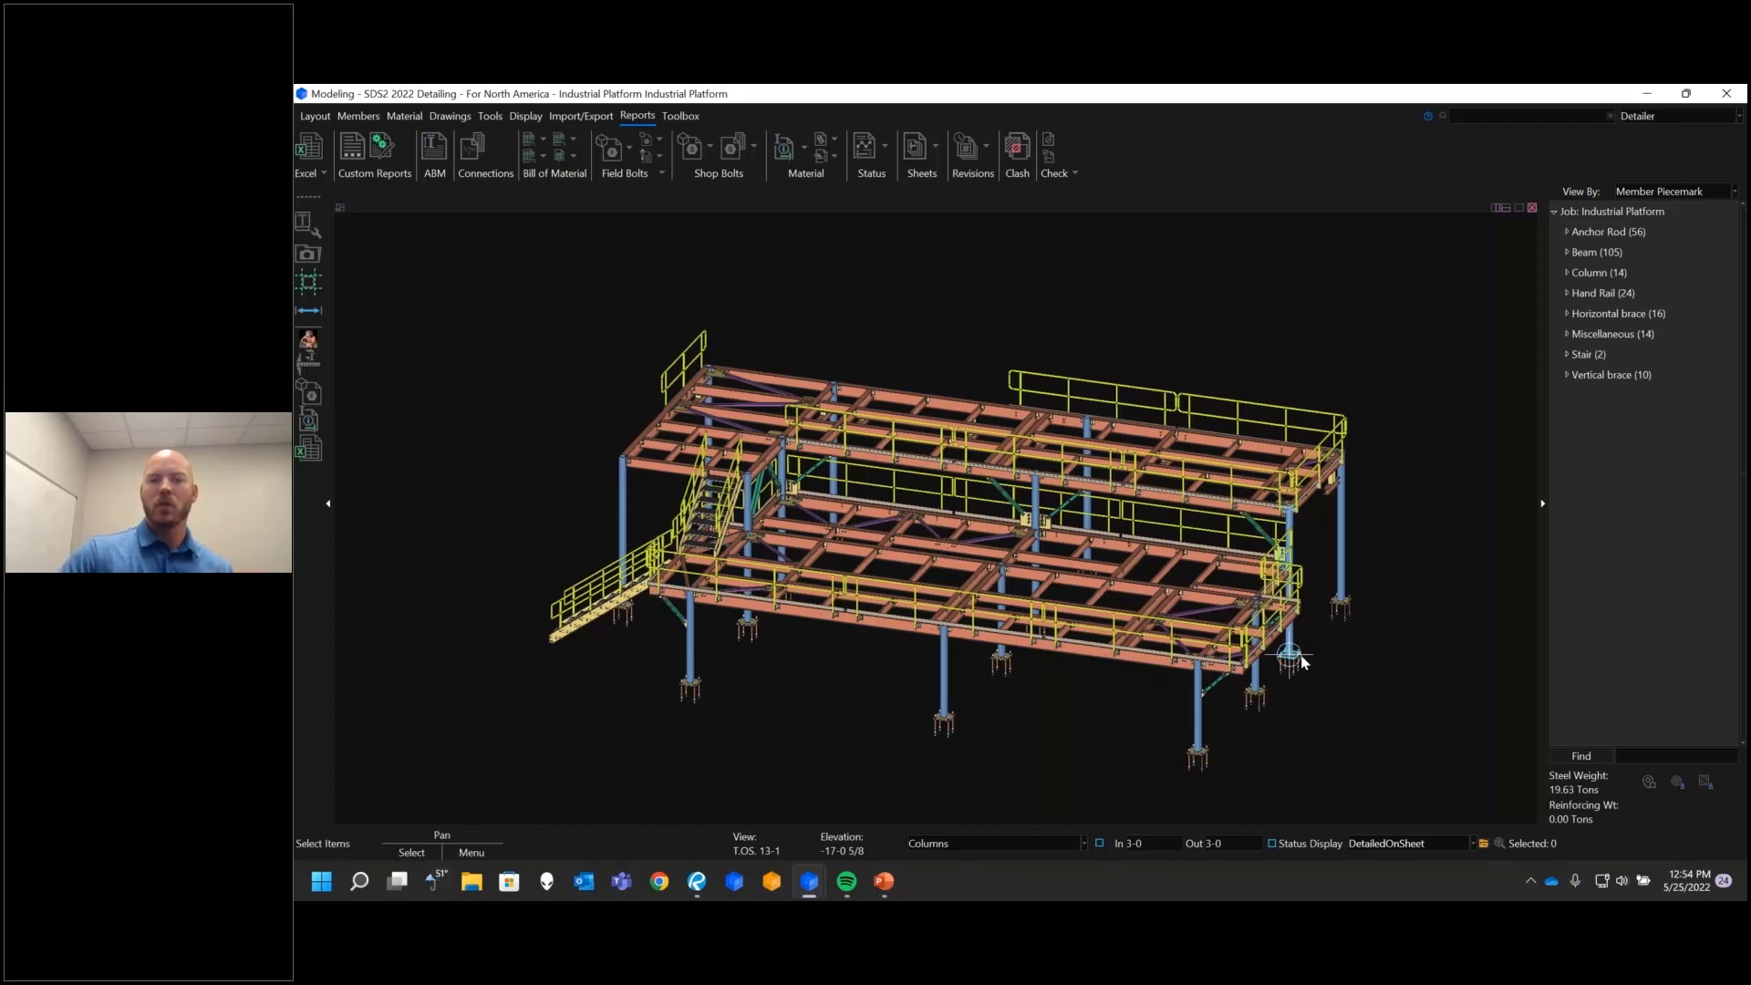
{"action": "middle_click_drag", "start_coordinate": [1330, 682], "coordinate": [1324, 691]}
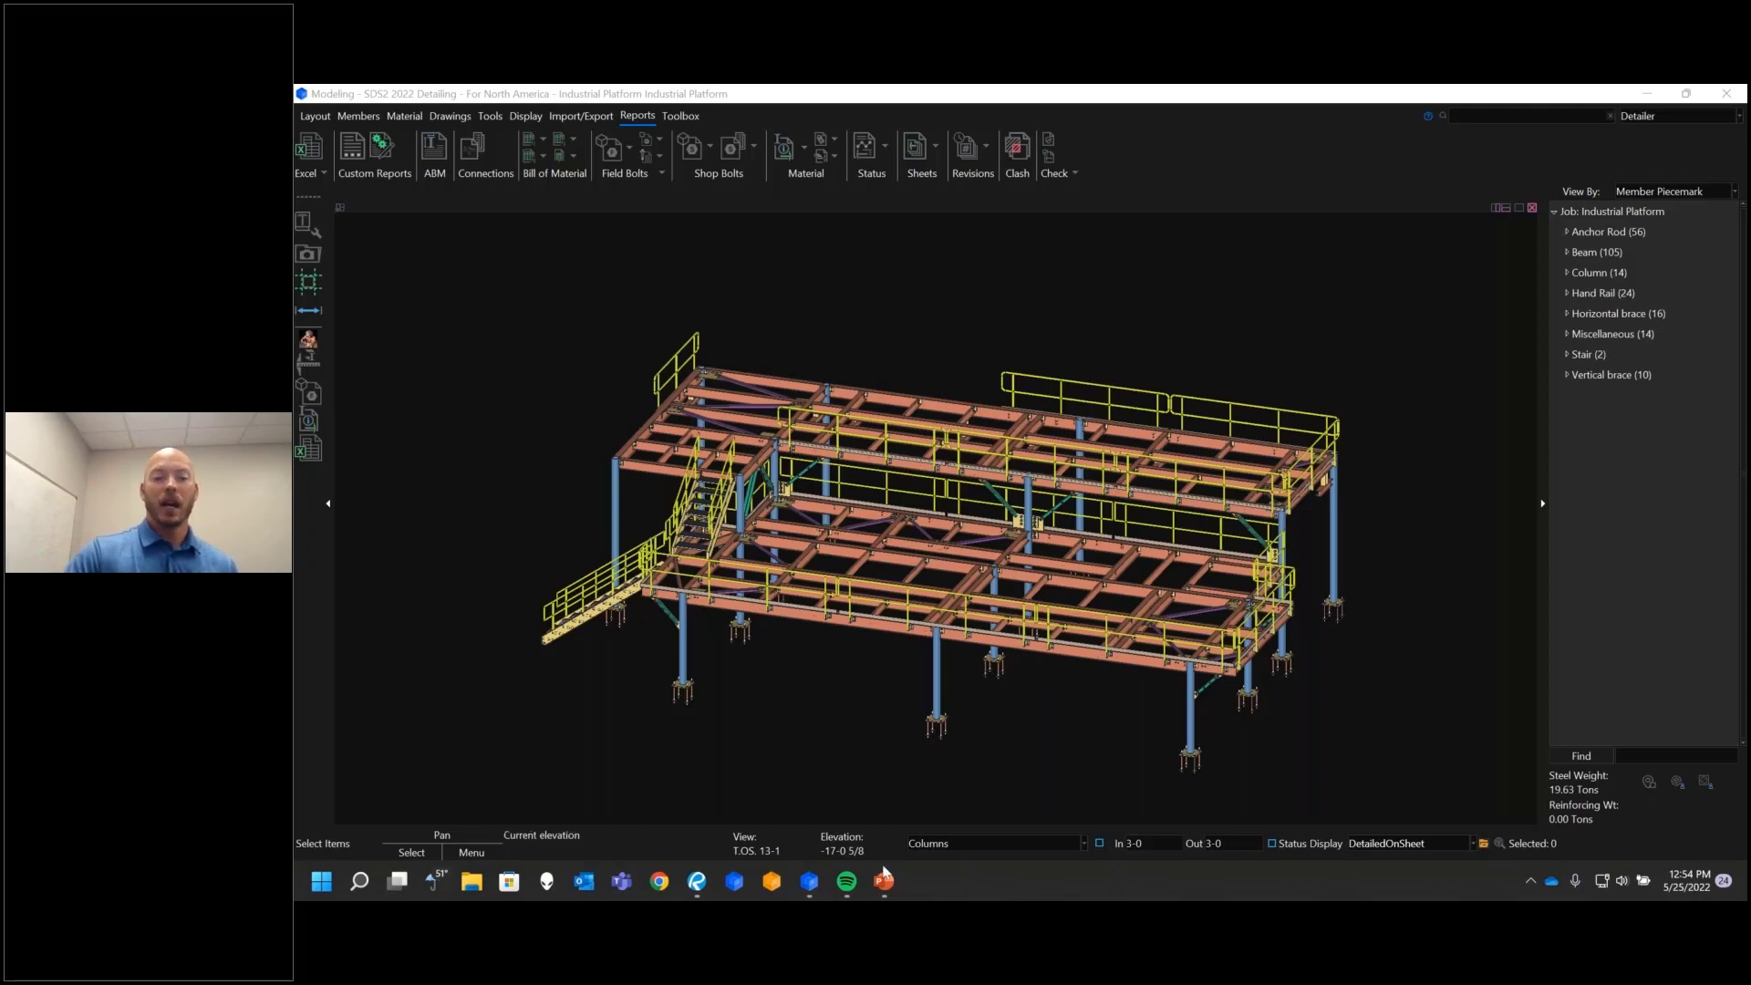
Step: Switch to the running PowerPoint slide show and advance it to the Upcoming Events slide
{"action": "mouse_move", "coordinate": [859, 887]}
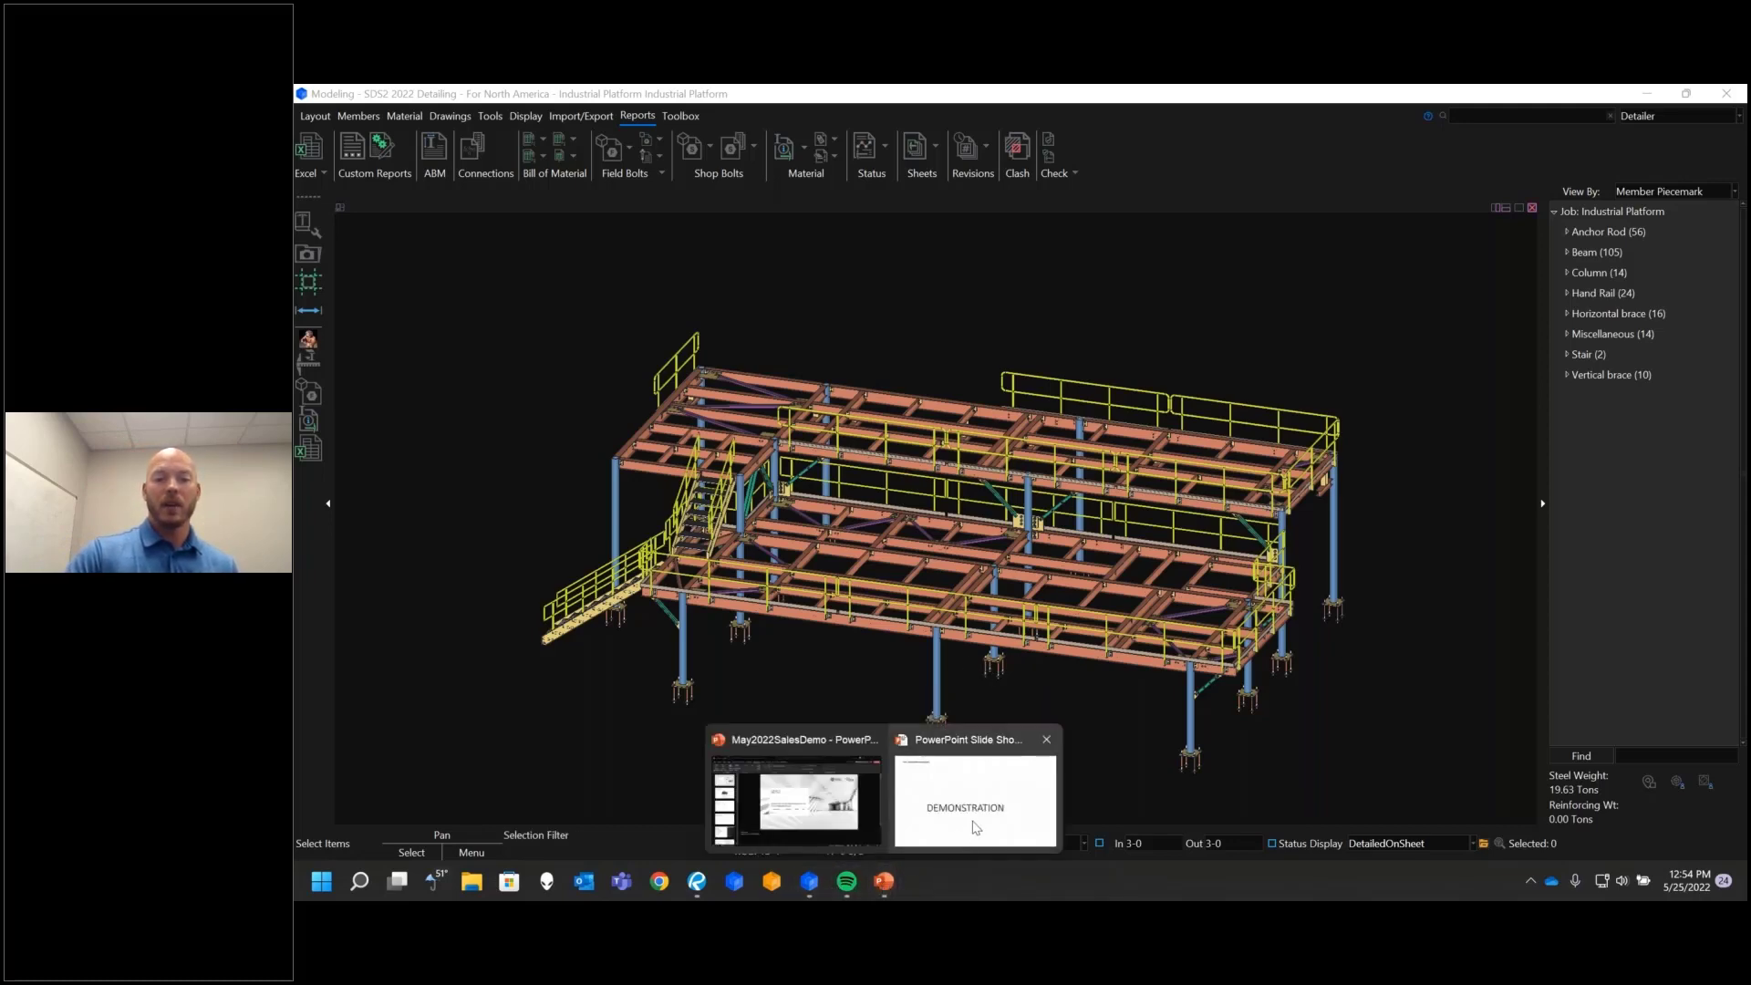
{"action": "left_click", "coordinate": [976, 827]}
{"action": "key", "text": "Right"}
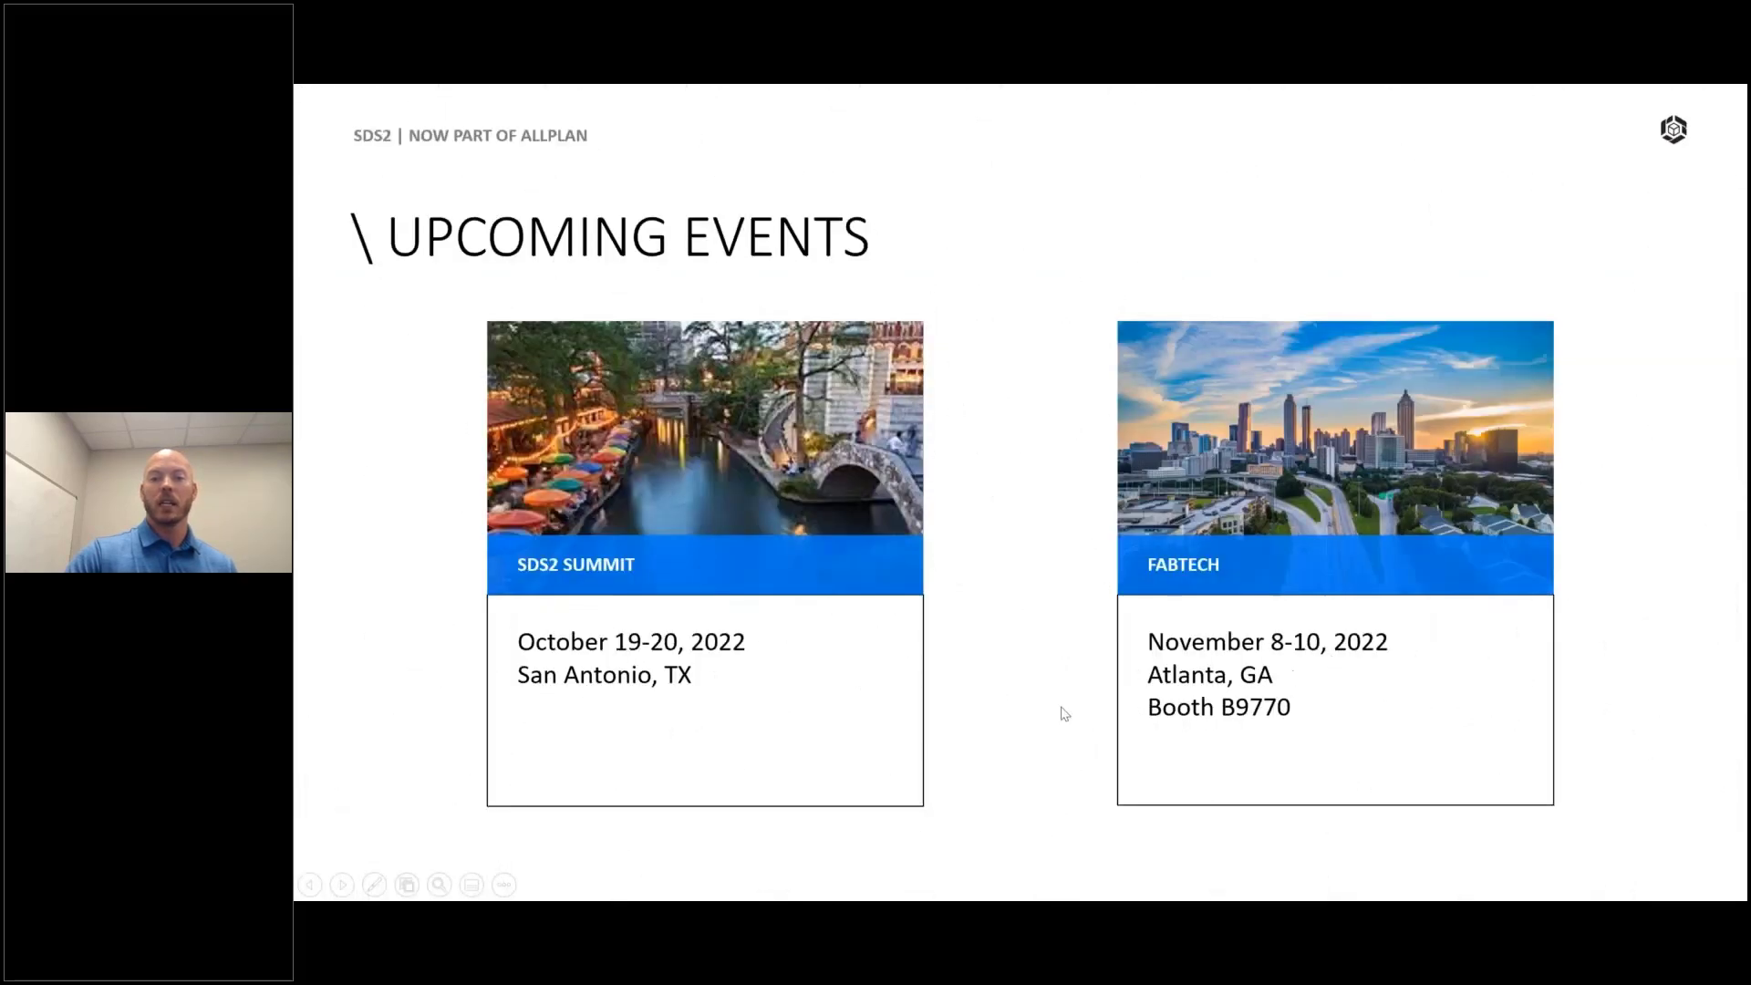